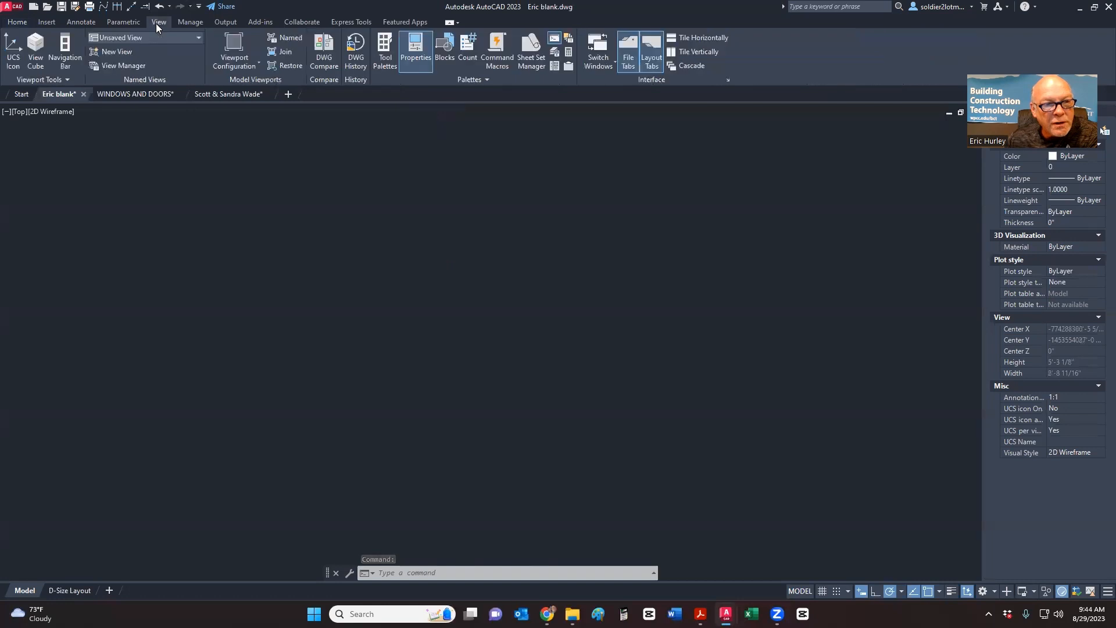
- Open the Blocks palette from the View tab, float it, then dock it on the left
left_click(444, 49)
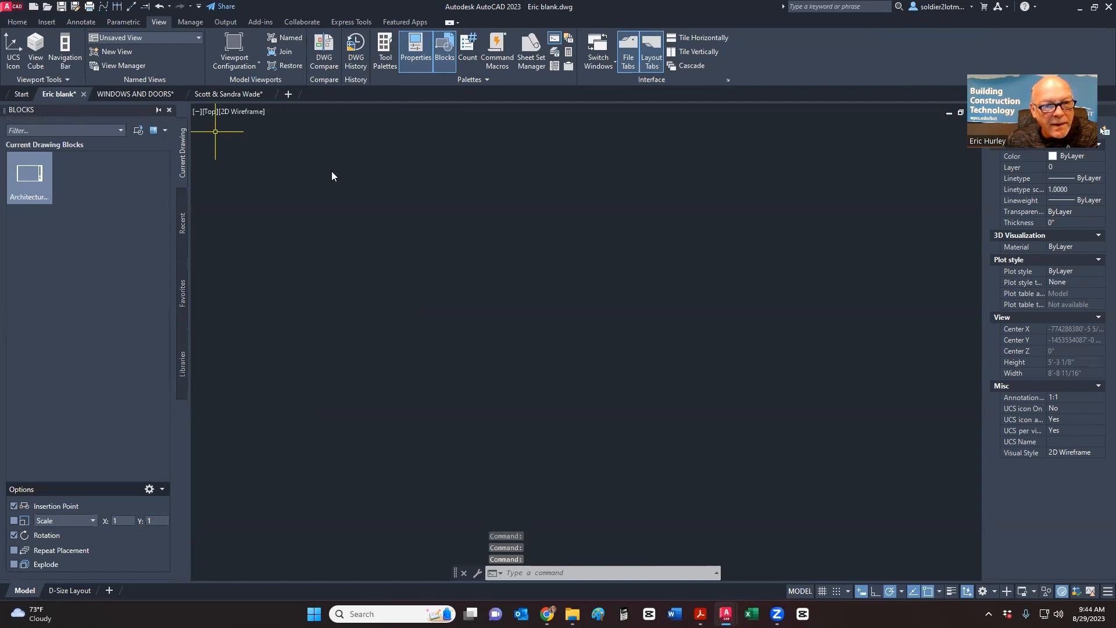
left_click_drag(331, 175, 334, 171)
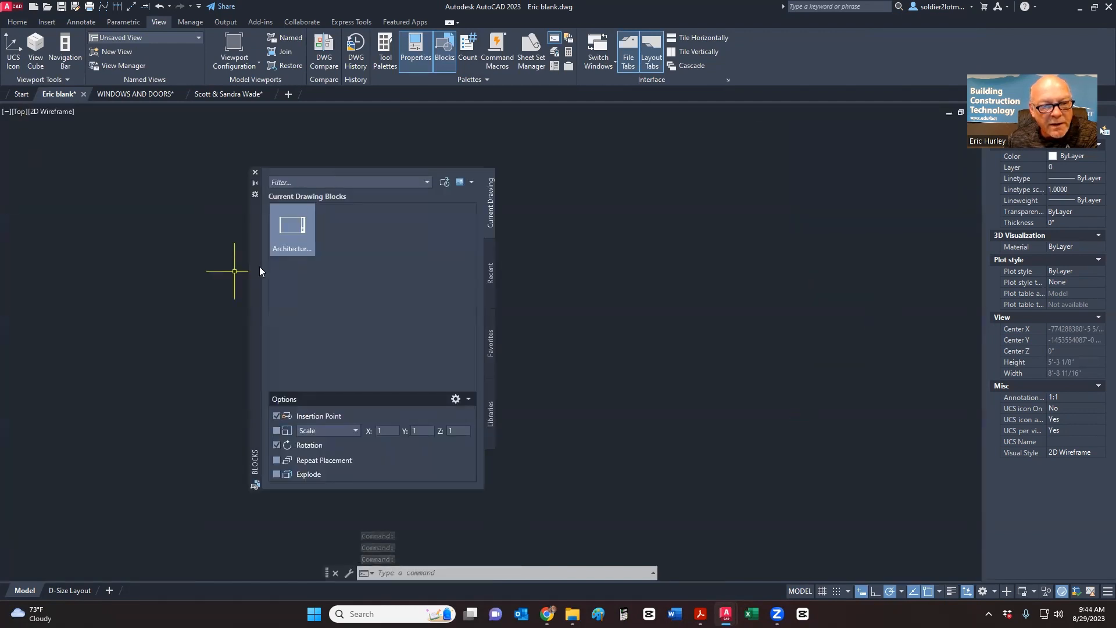
mouse_move(255, 271)
left_mouse_down()
mouse_move(215, 256)
mouse_move(6, 246)
left_mouse_up()
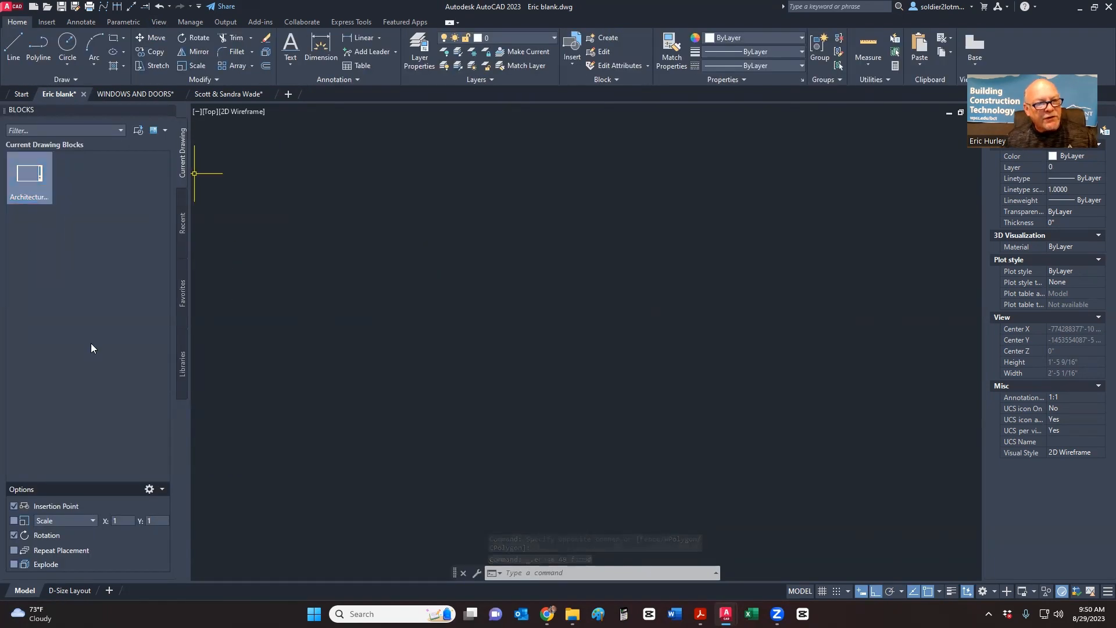
- Insert the Architectural Title Block at a picked point with 0 rotation
left_click(41, 203)
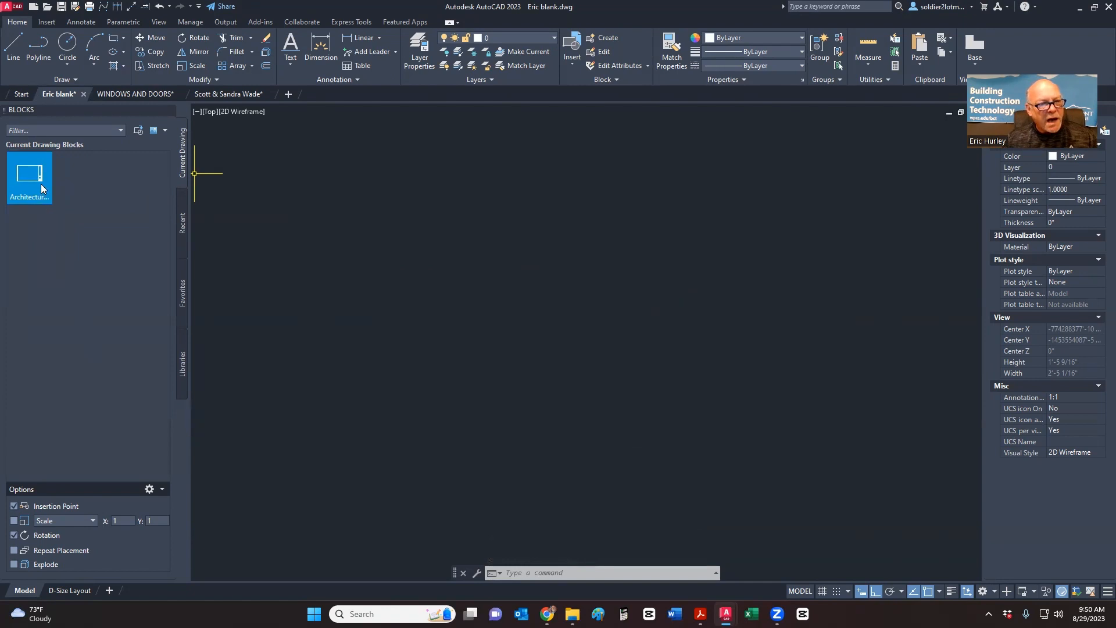
mouse_move(37, 181)
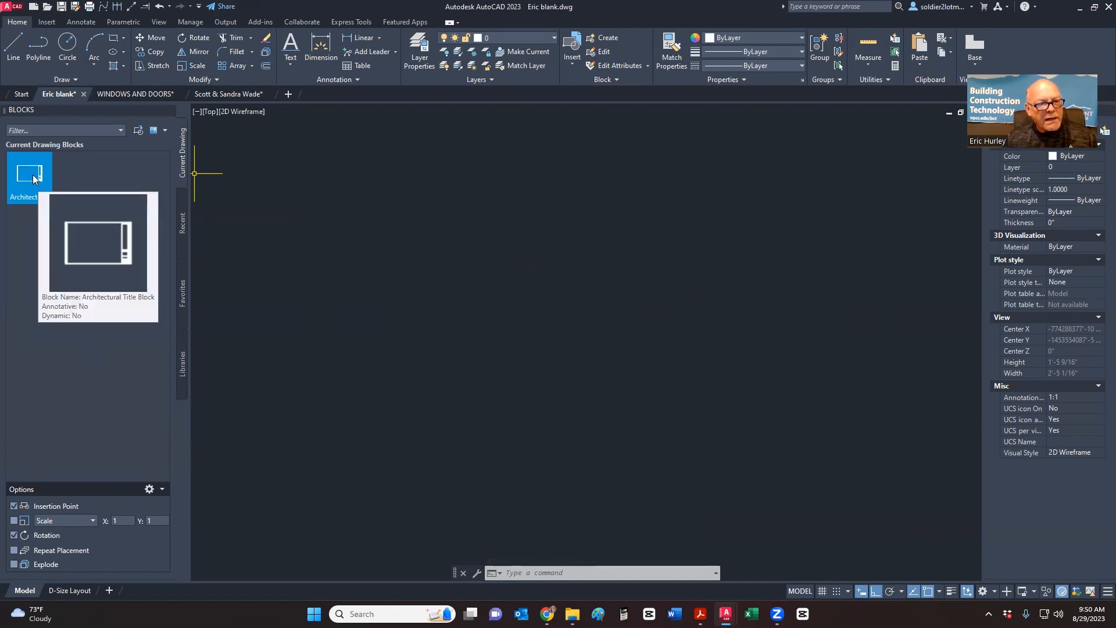
left_click(33, 179)
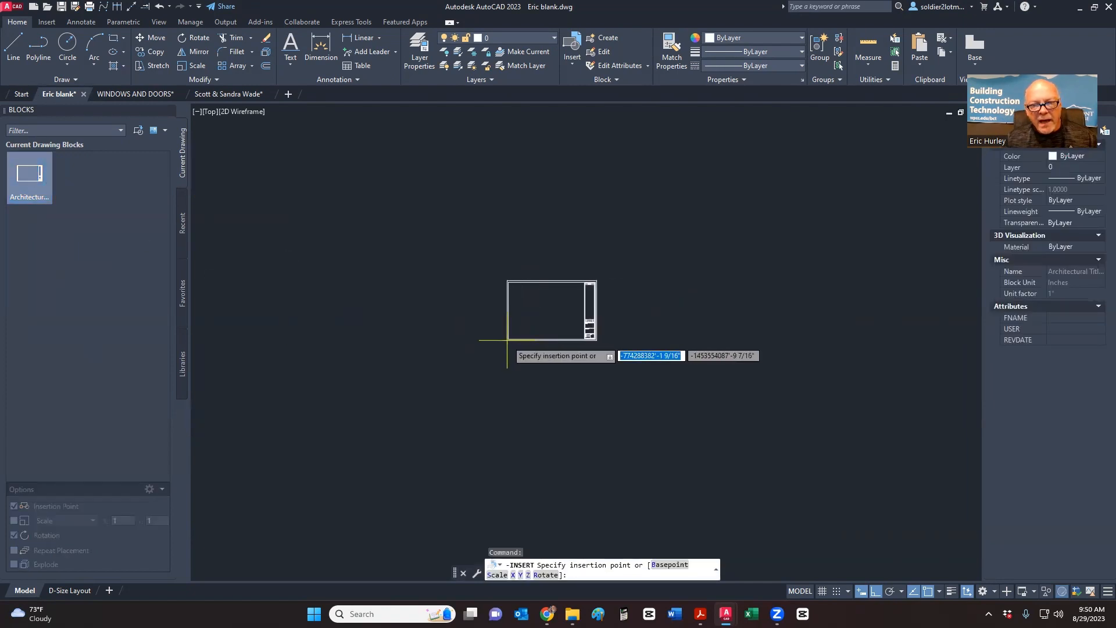
left_click(35, 180)
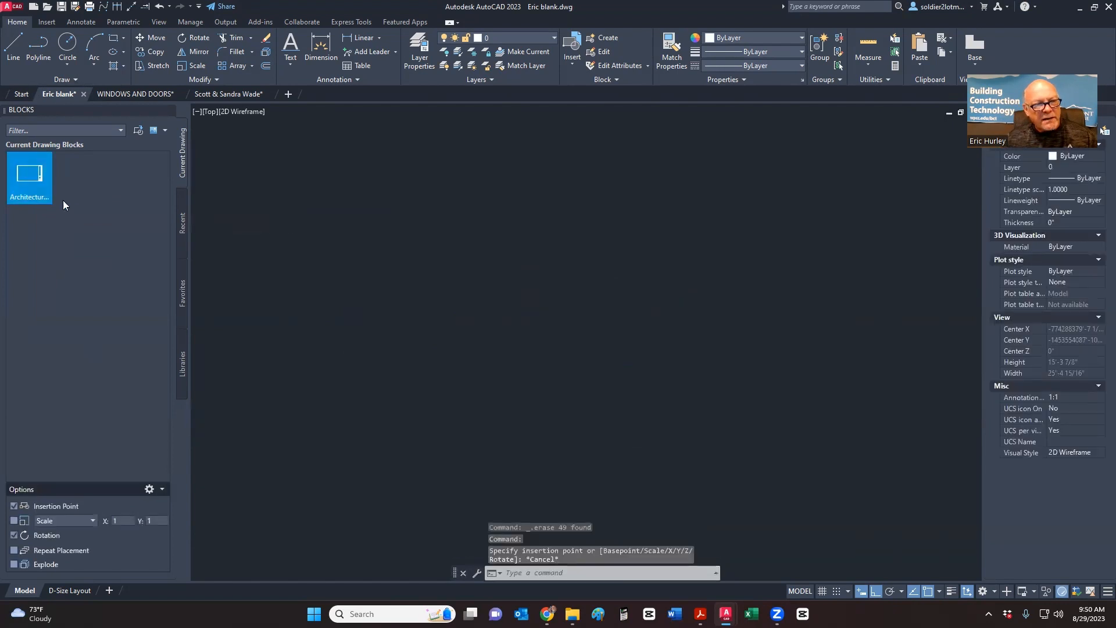
left_click(476, 324)
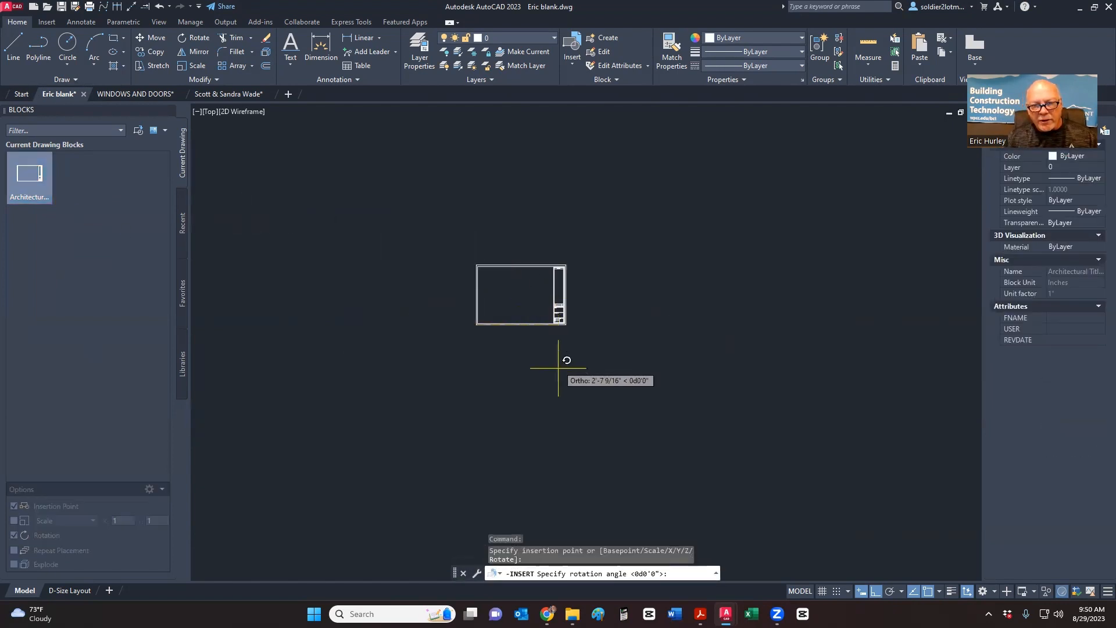
left_click(583, 302)
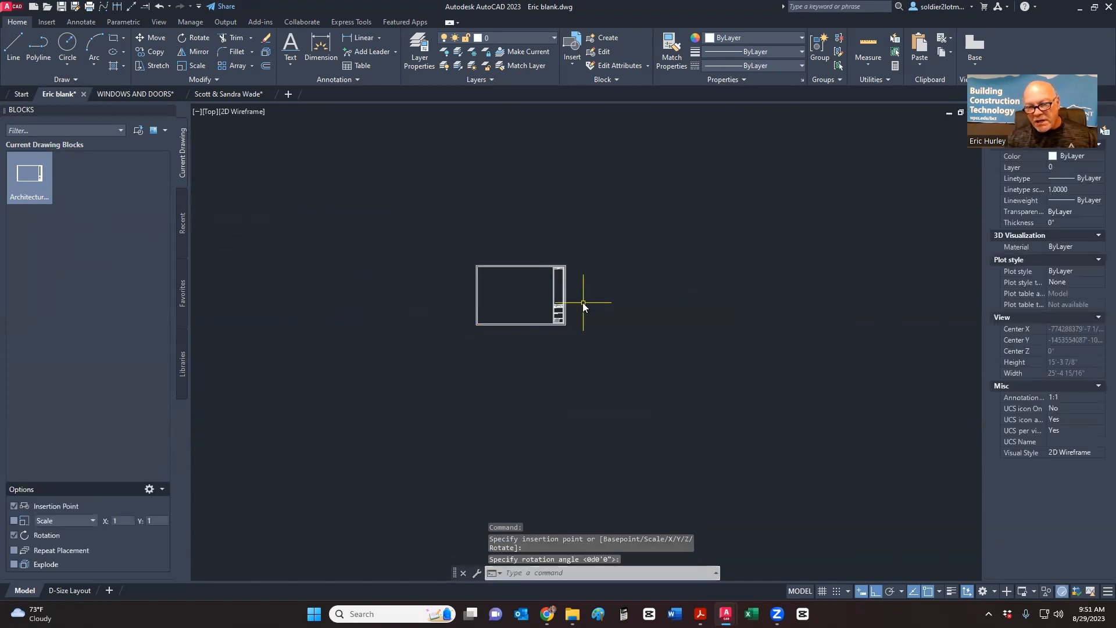
- Turn object snap tracking off and polar tracking on, then zoom in
left_click(912, 594)
left_click(890, 591)
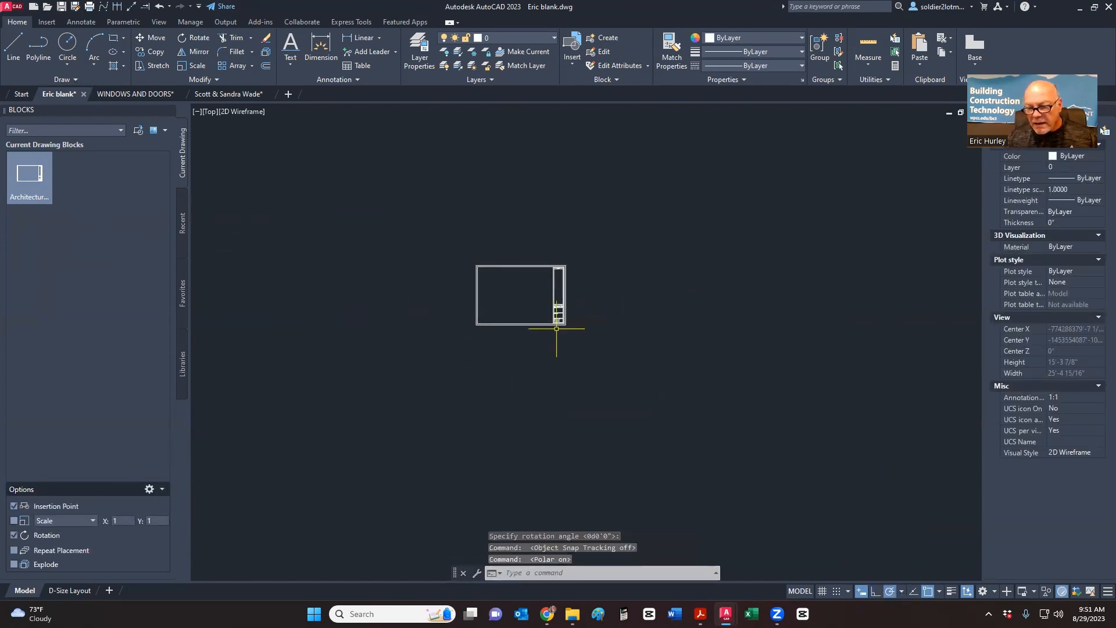
scroll(551, 332, "up", 1)
scroll(551, 332, "up", 6)
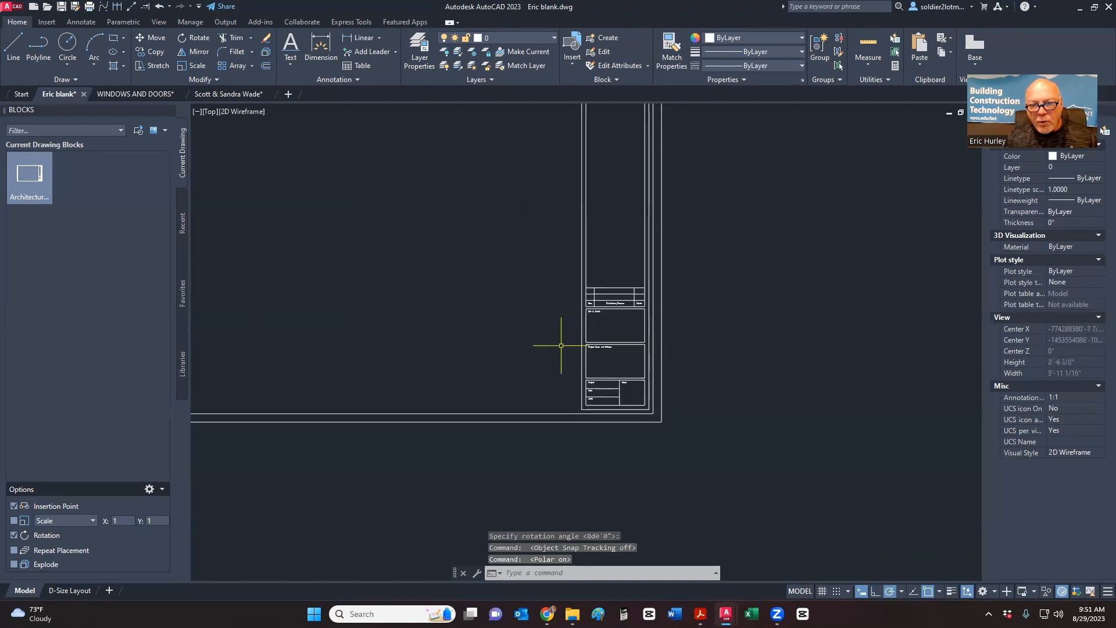
scroll(643, 335, "up", 8)
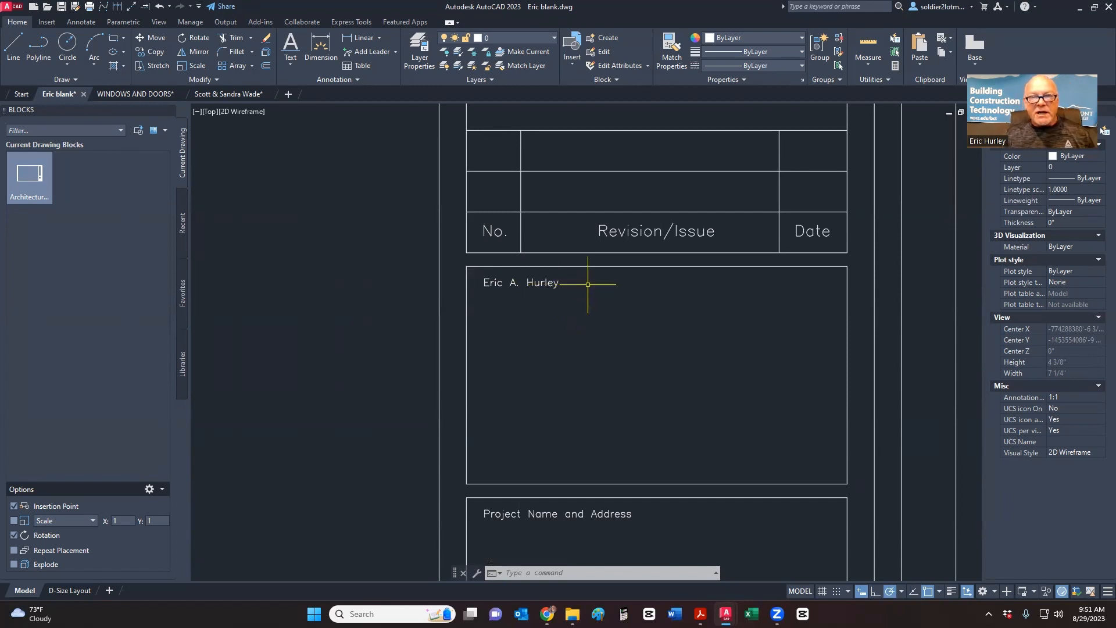
- Open the Architectural Title Block in the Block Editor and bring its name box into view
left_click(604, 51)
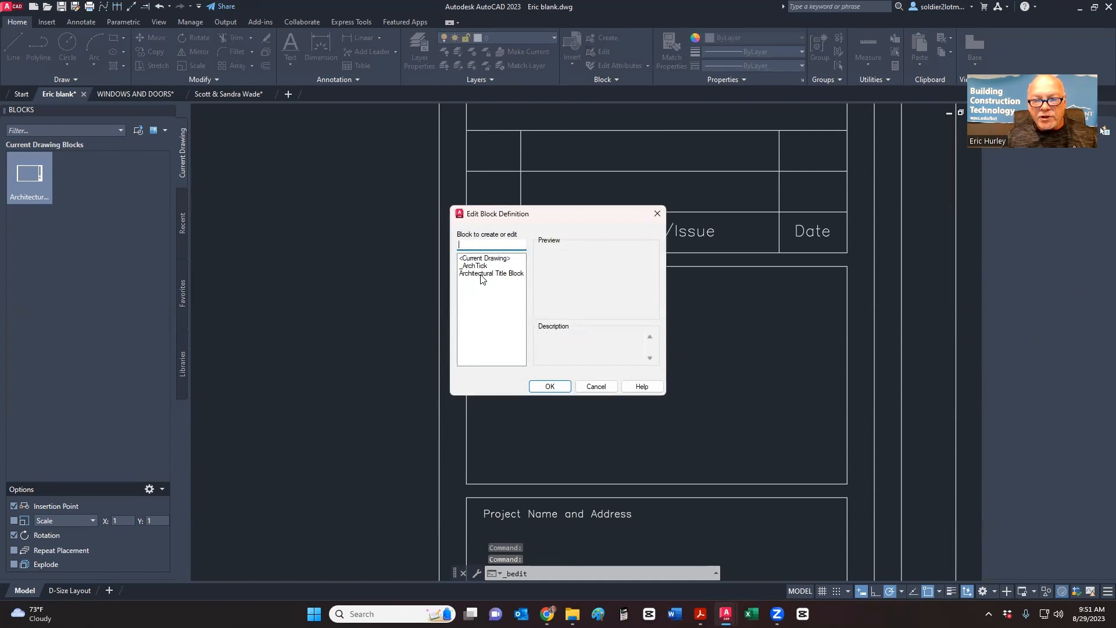
left_click(481, 274)
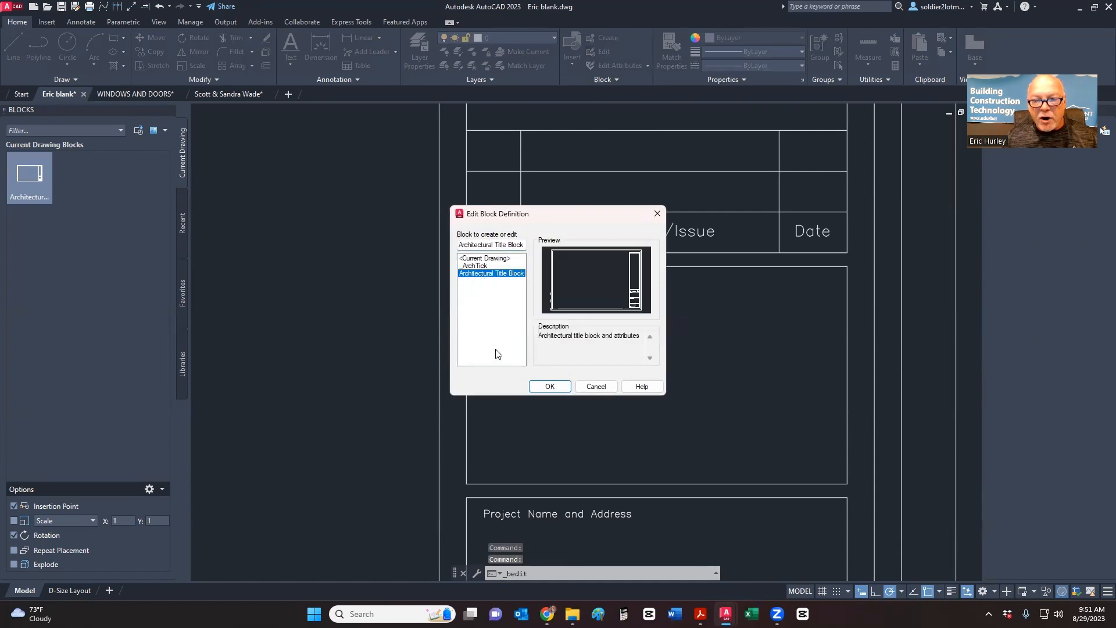
left_click(546, 387)
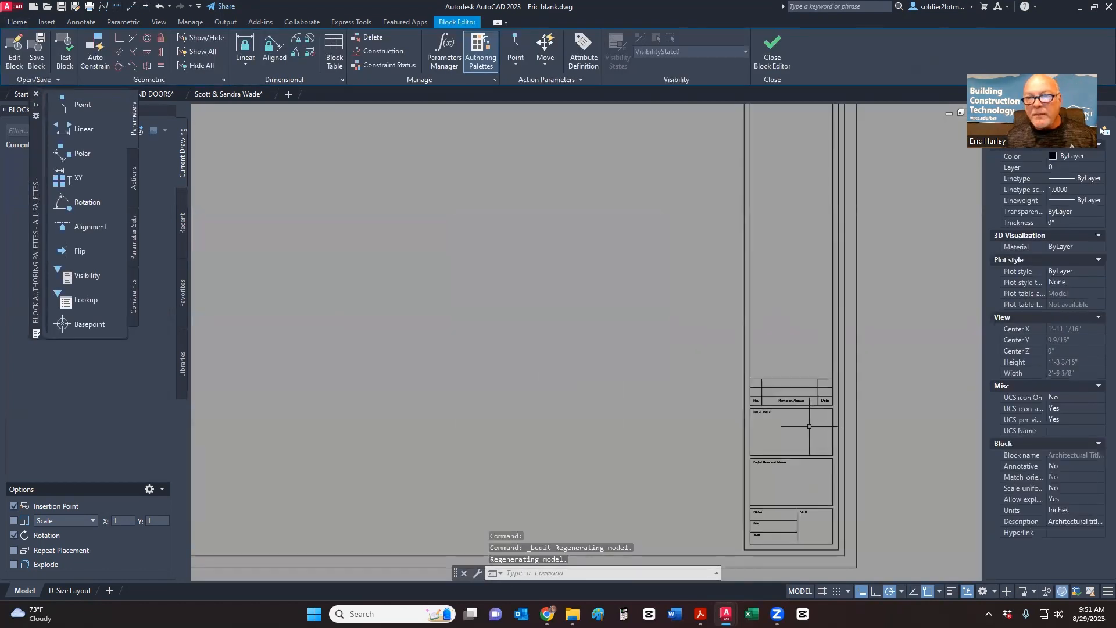
scroll(808, 427, "up", 6)
middle_click_drag(797, 424, 641, 324)
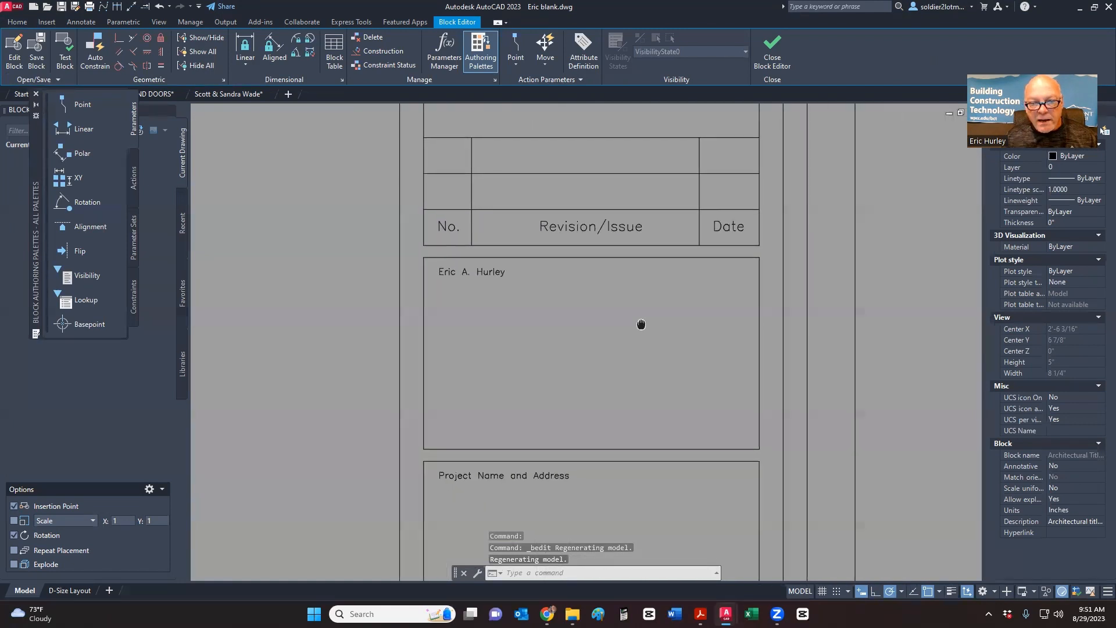
- Give the name text a 1/4" height and Center justification, then move it to the box centre
left_click(475, 280)
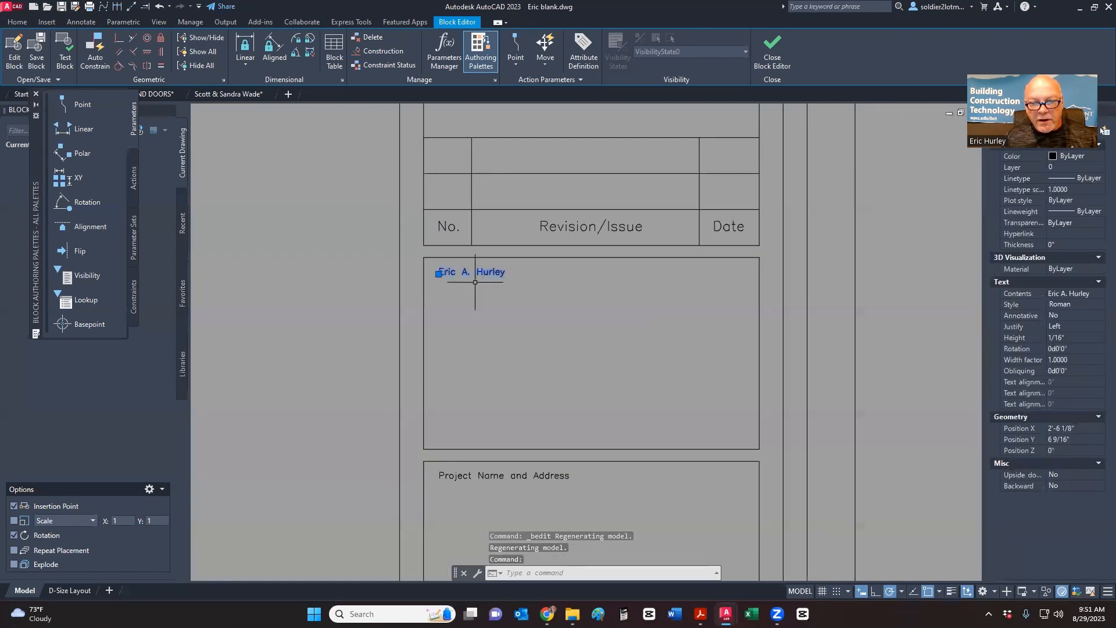
left_click(1082, 336)
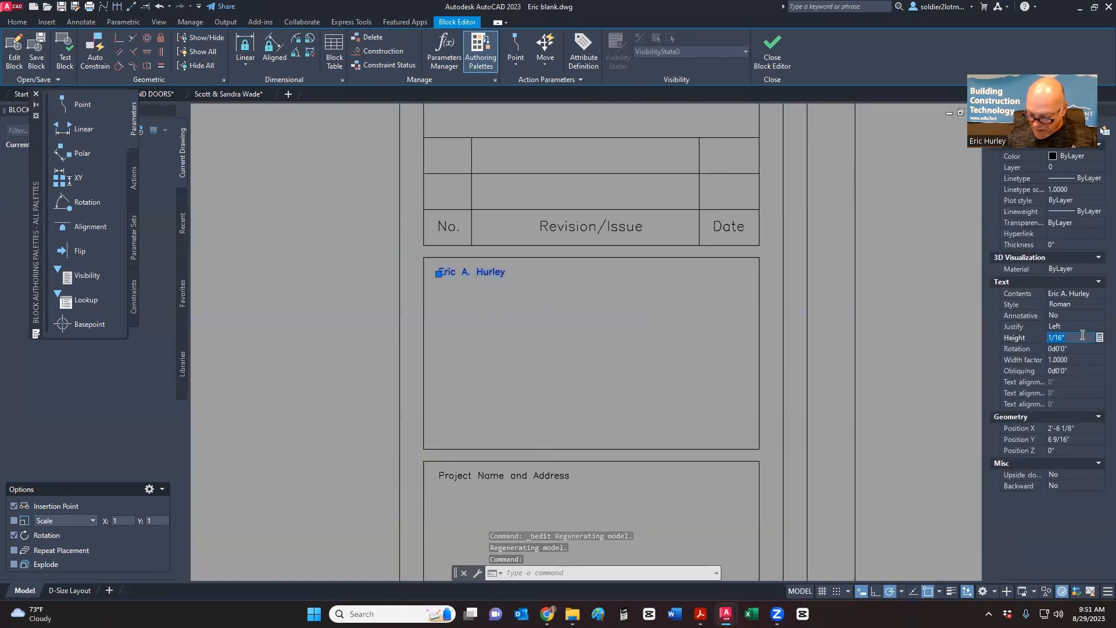
key("Tab")
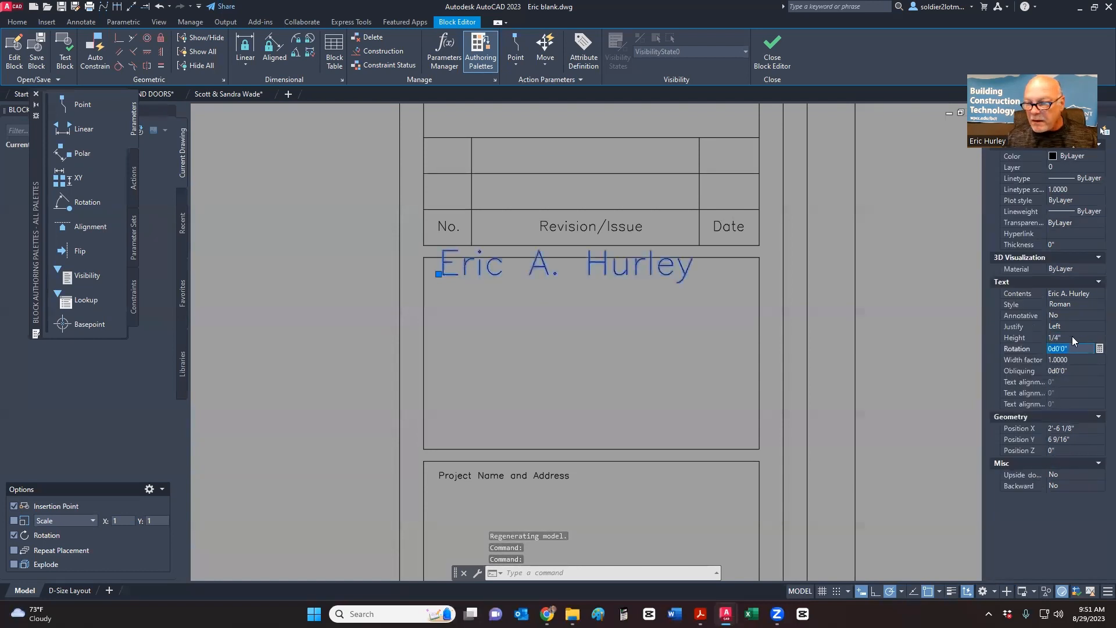
left_click(1073, 337)
left_click(1073, 328)
left_click(1074, 328)
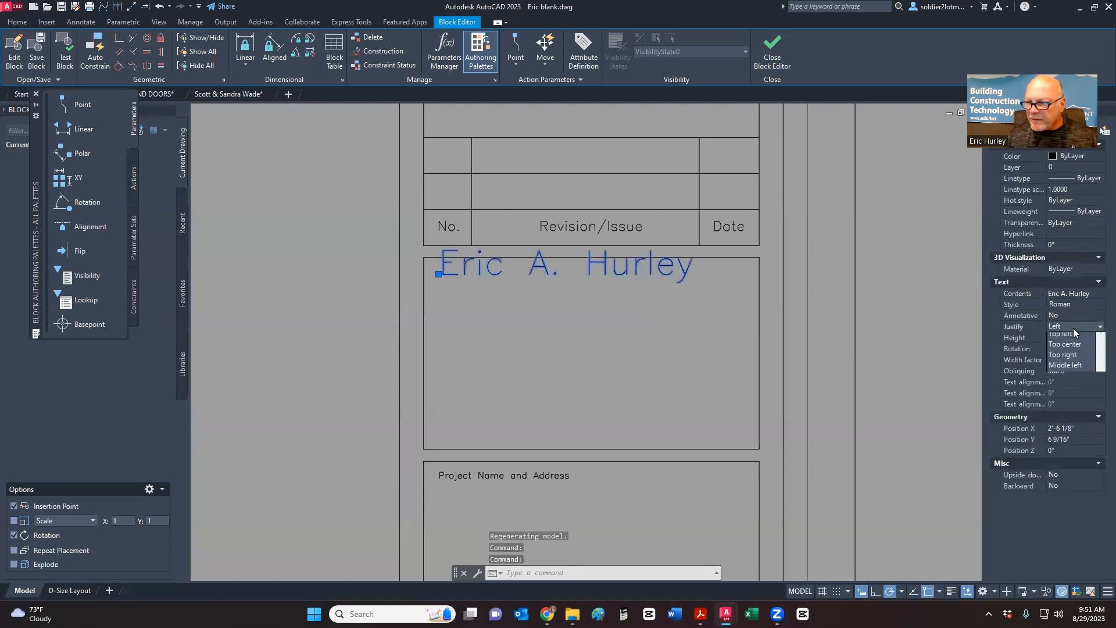
left_click(1059, 347)
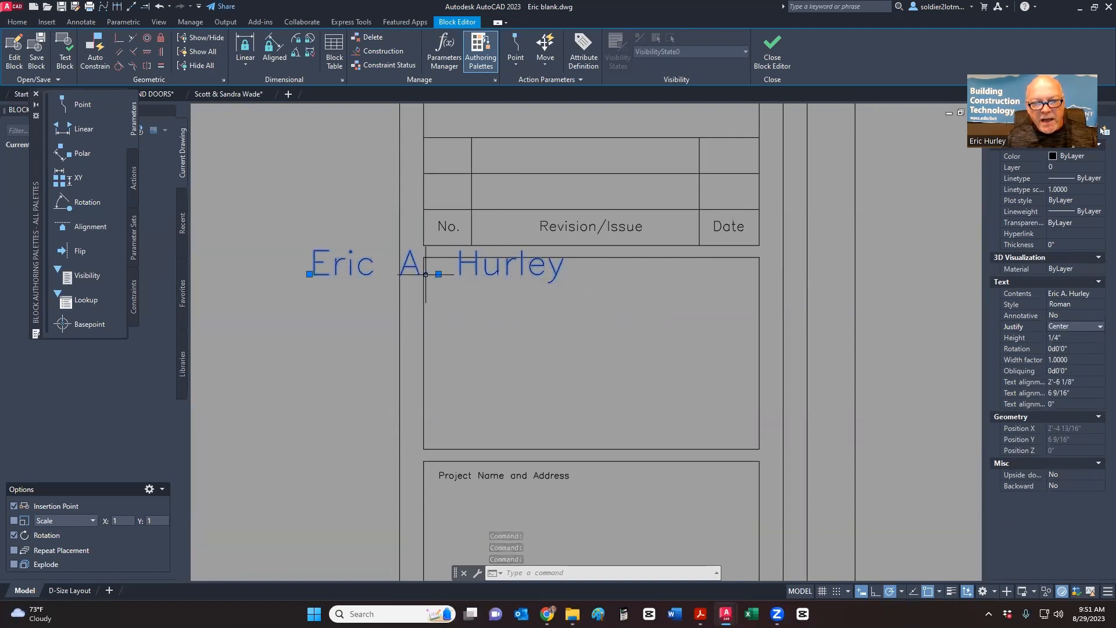
left_click(440, 273)
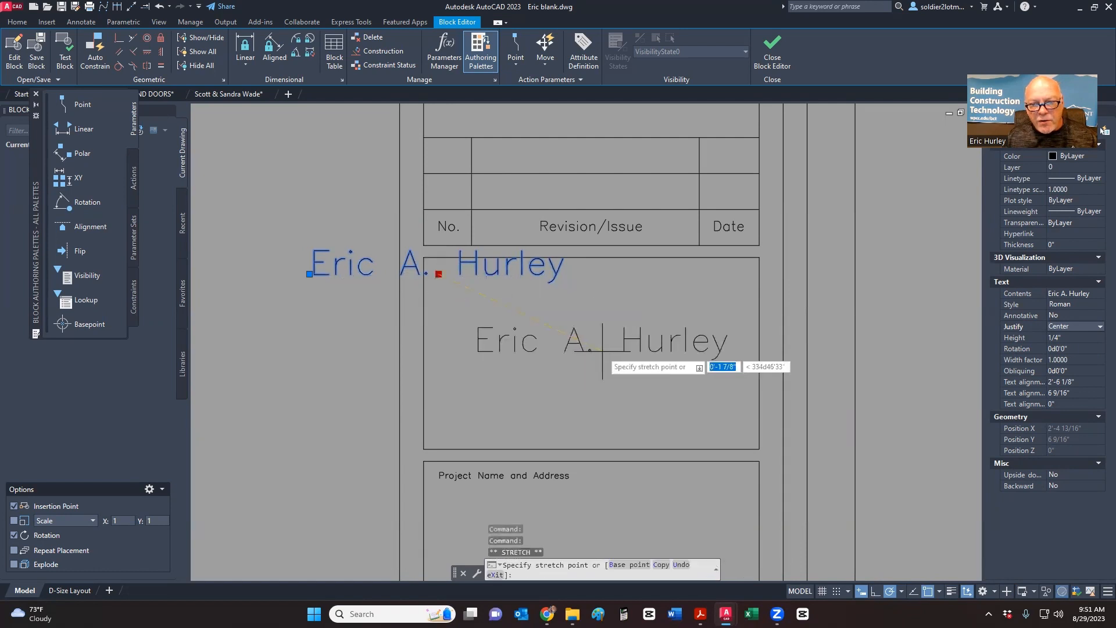
left_click(587, 307)
key("Escape")
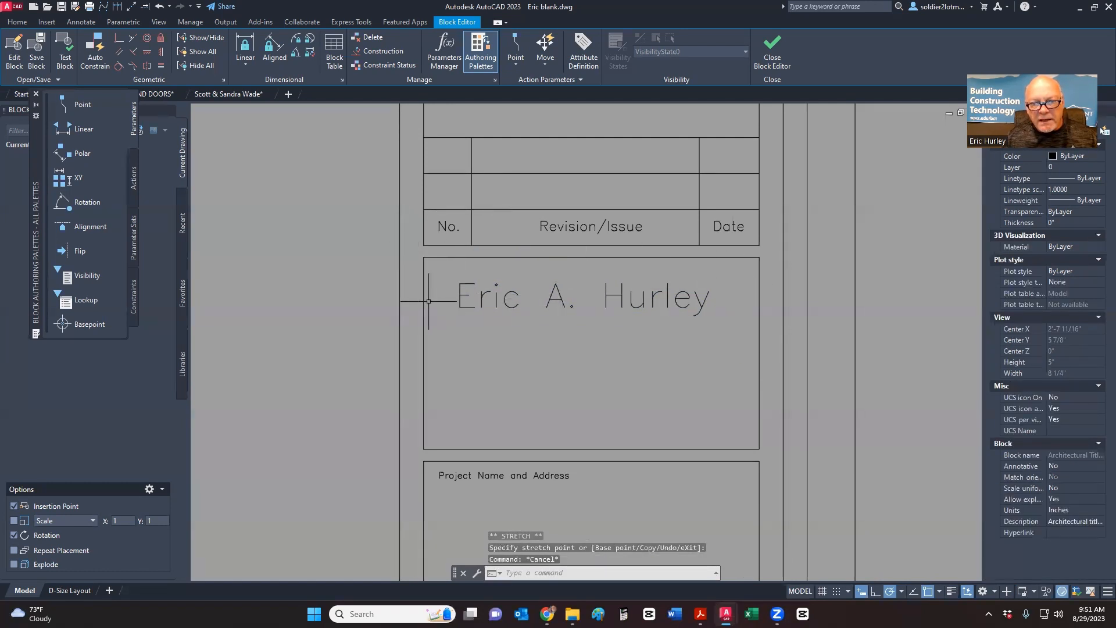
- Start a guide line from the name box's top midpoint using object snap, then cancel it
left_click(16, 23)
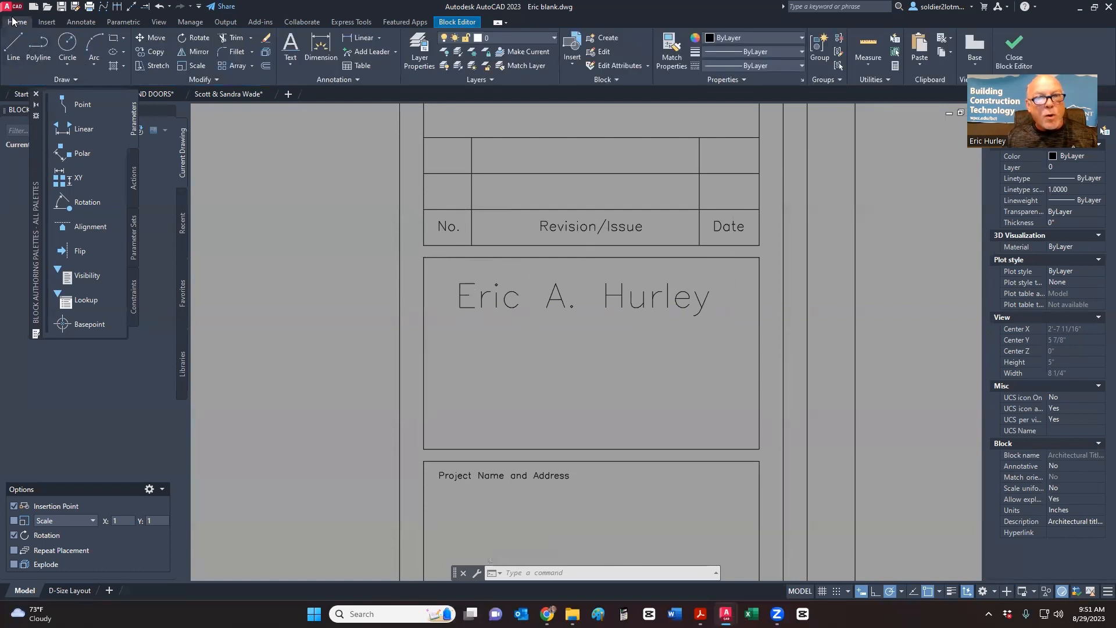
left_click(439, 23)
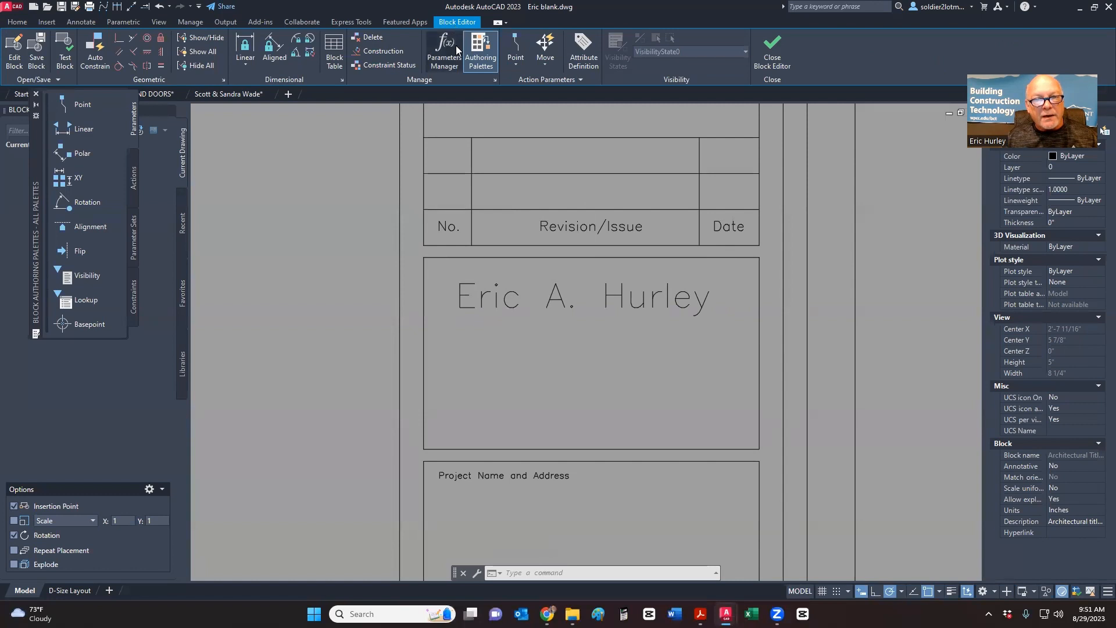
left_click(17, 24)
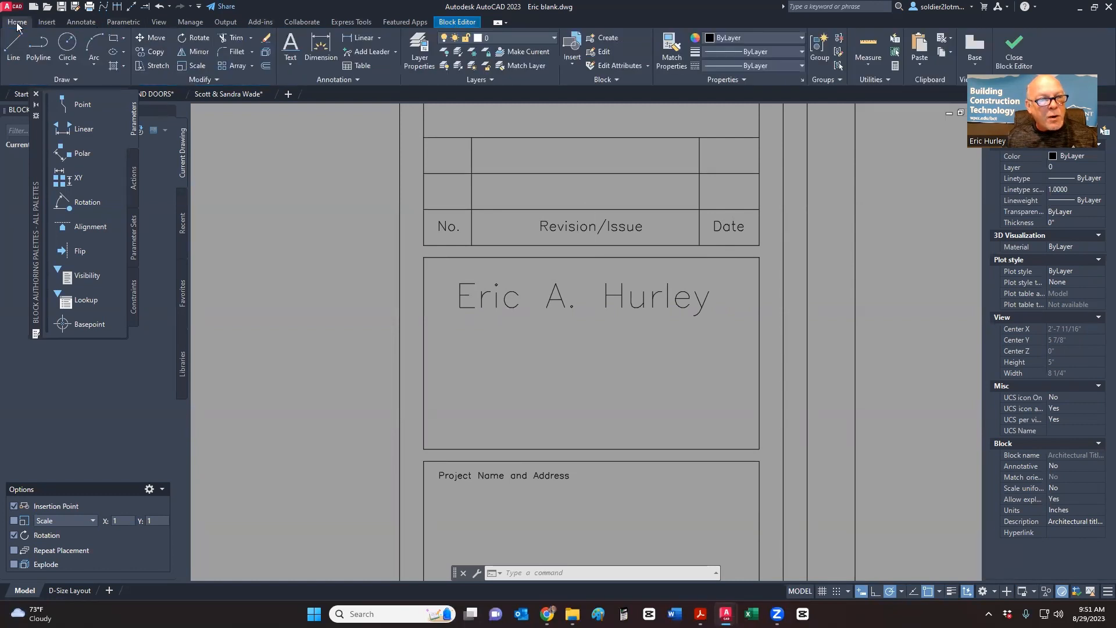
left_click(13, 46)
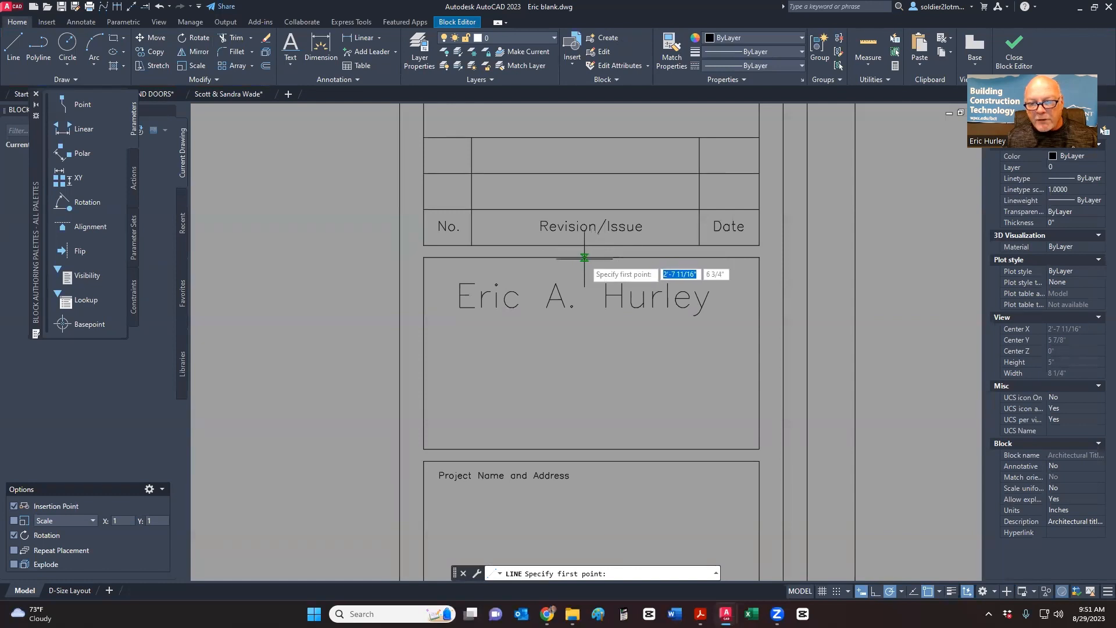
left_click(939, 591)
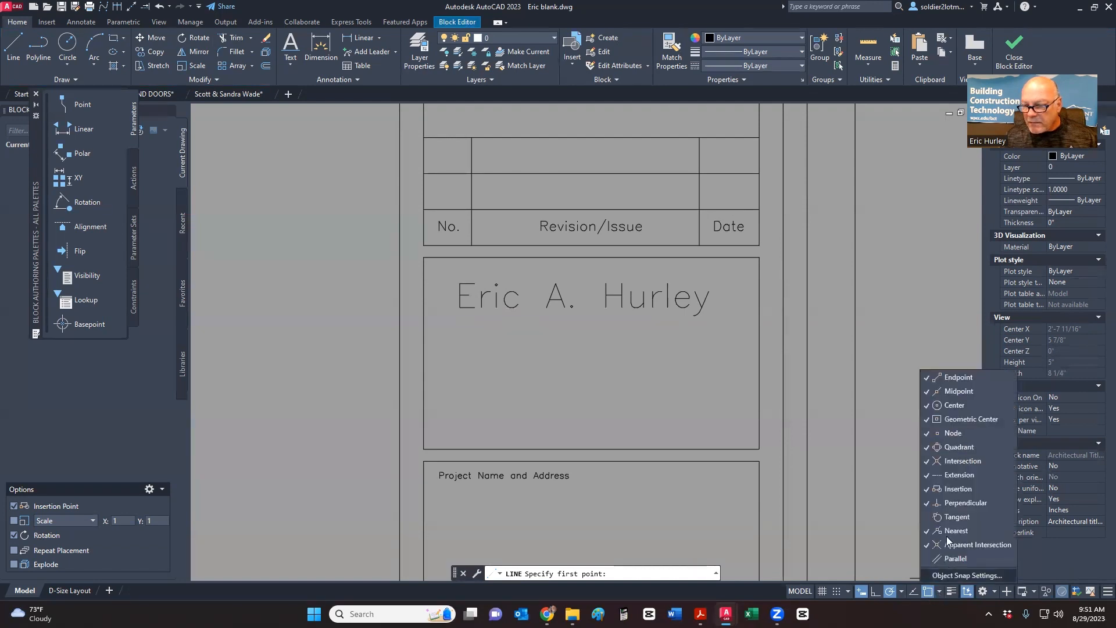
left_click(878, 370)
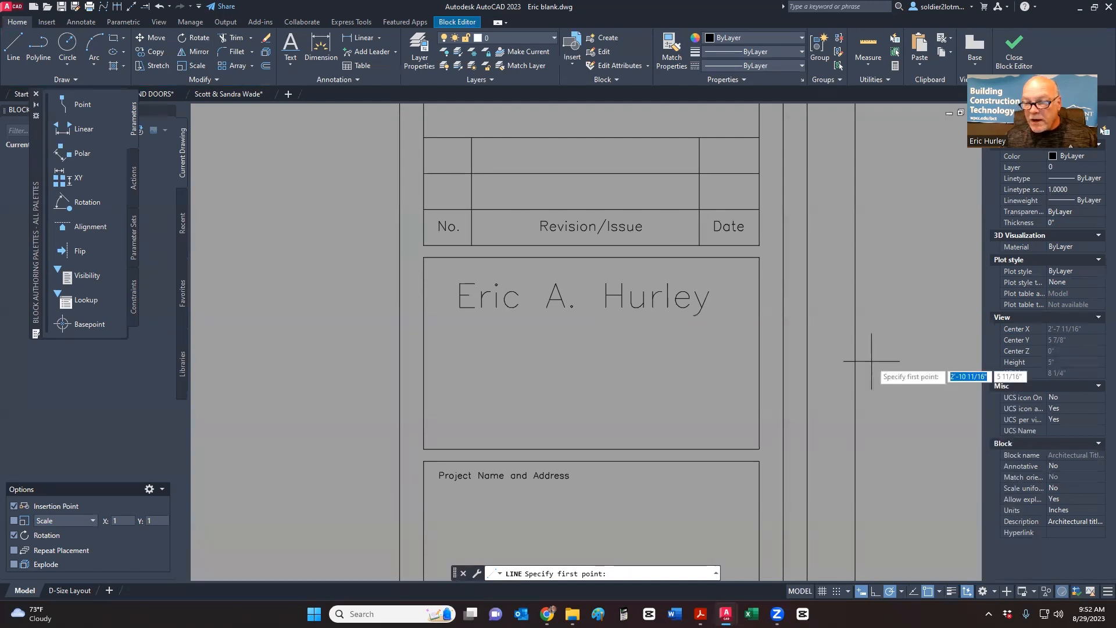
left_click(592, 257)
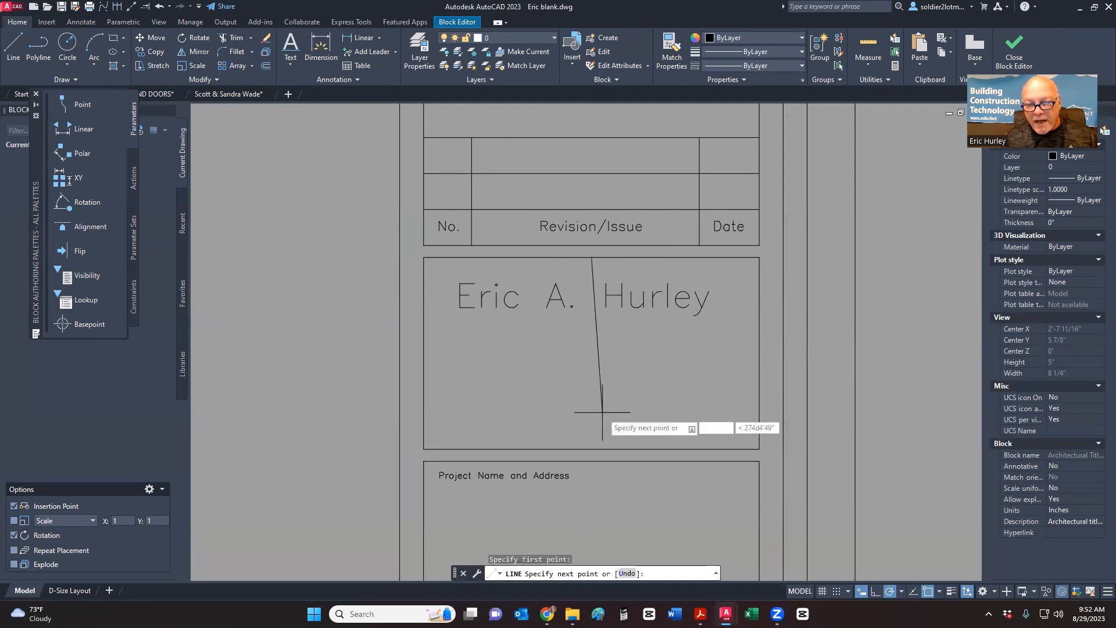
key("Escape")
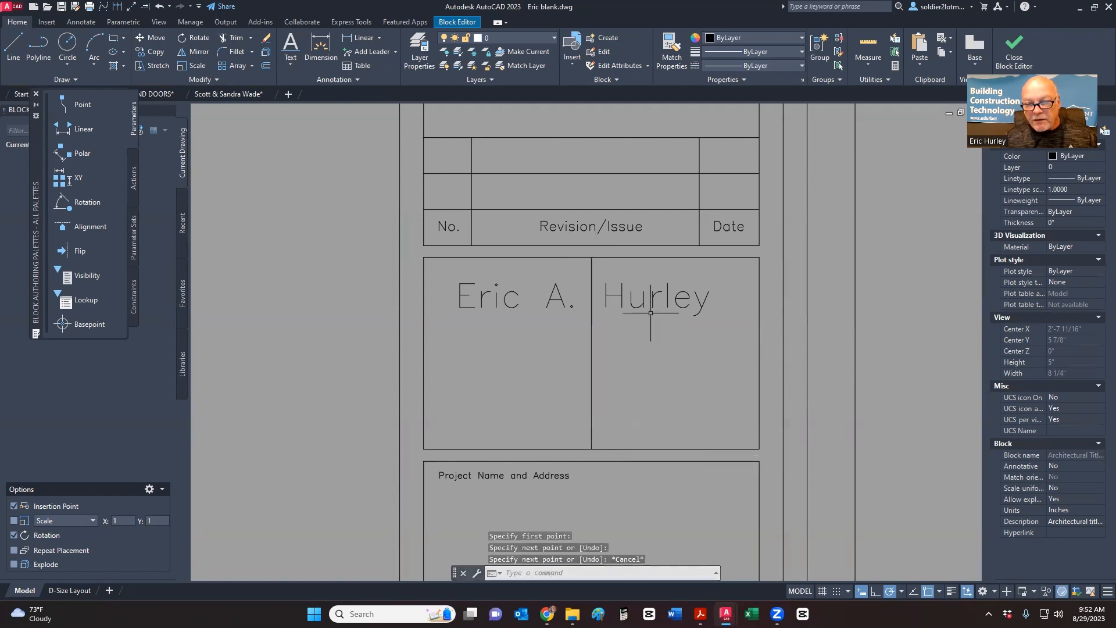
- Select the vertical divider line in the name box with a window and delete it
left_click(643, 324)
left_click(615, 299)
scroll(614, 300, "up", 6)
left_click(482, 334)
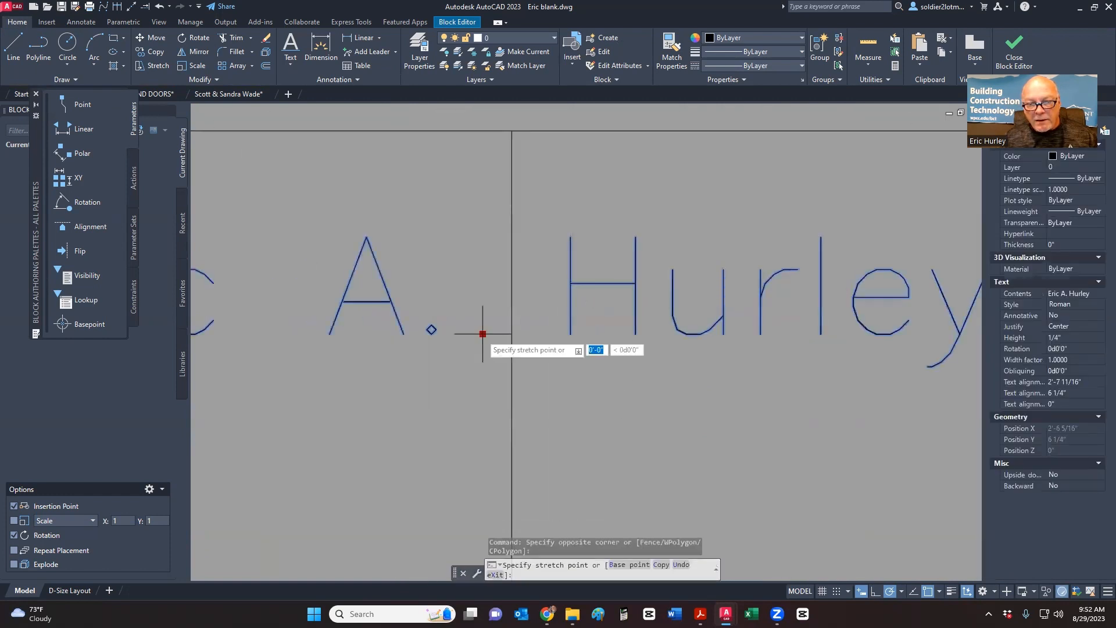
key("Escape")
scroll(586, 339, "down", 6)
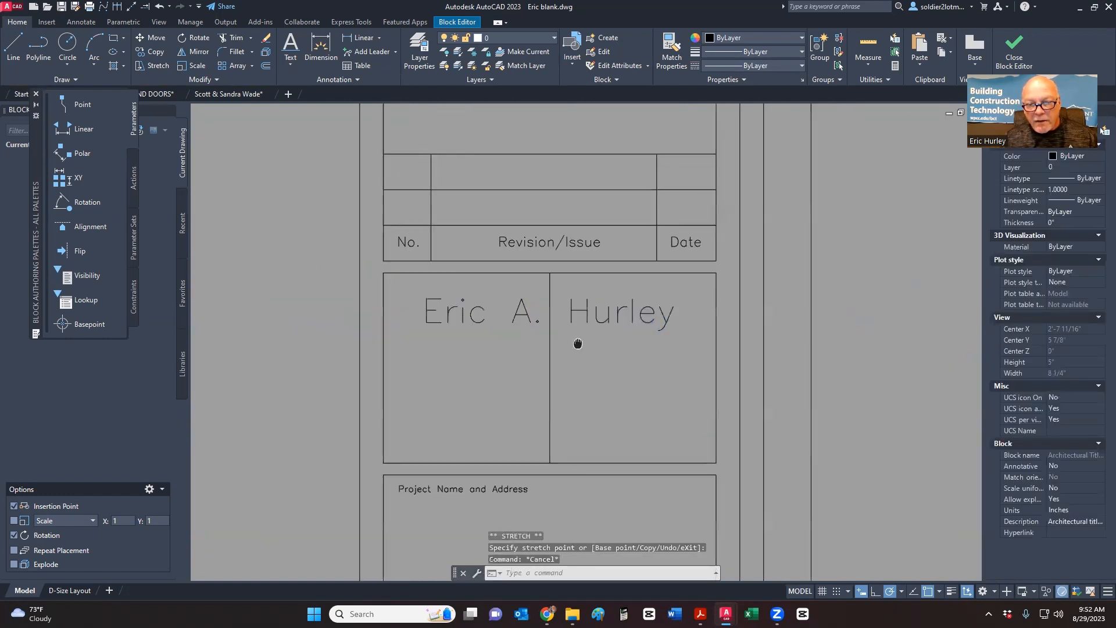
left_click(552, 351)
left_click(473, 438)
key("Delete")
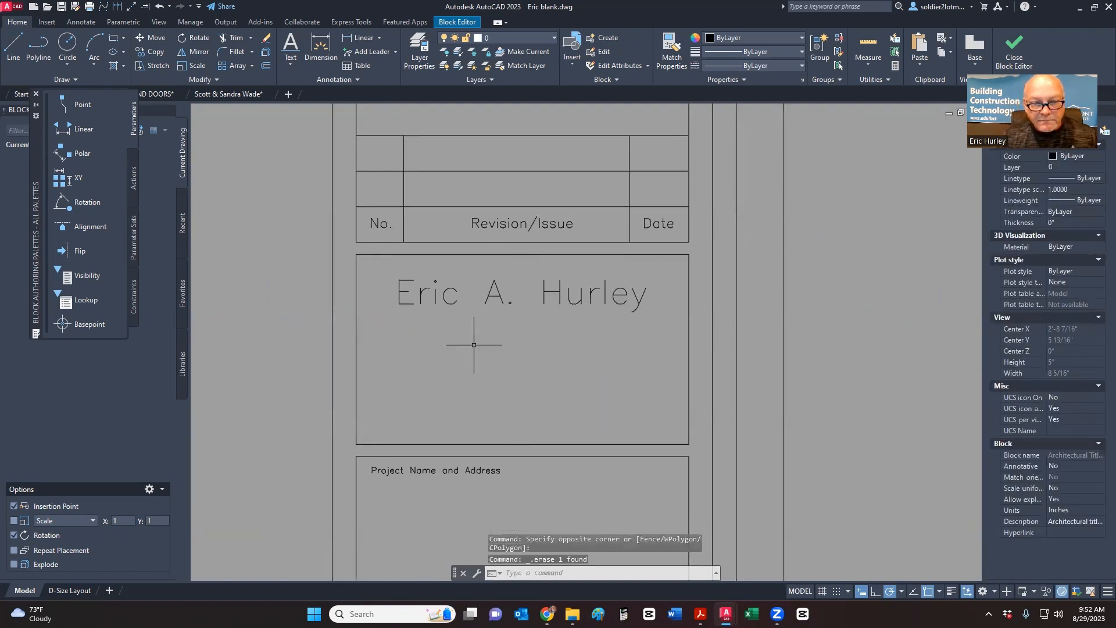
- Select the name text and open its editor, closing it without changes
left_click(459, 319)
left_click(449, 287)
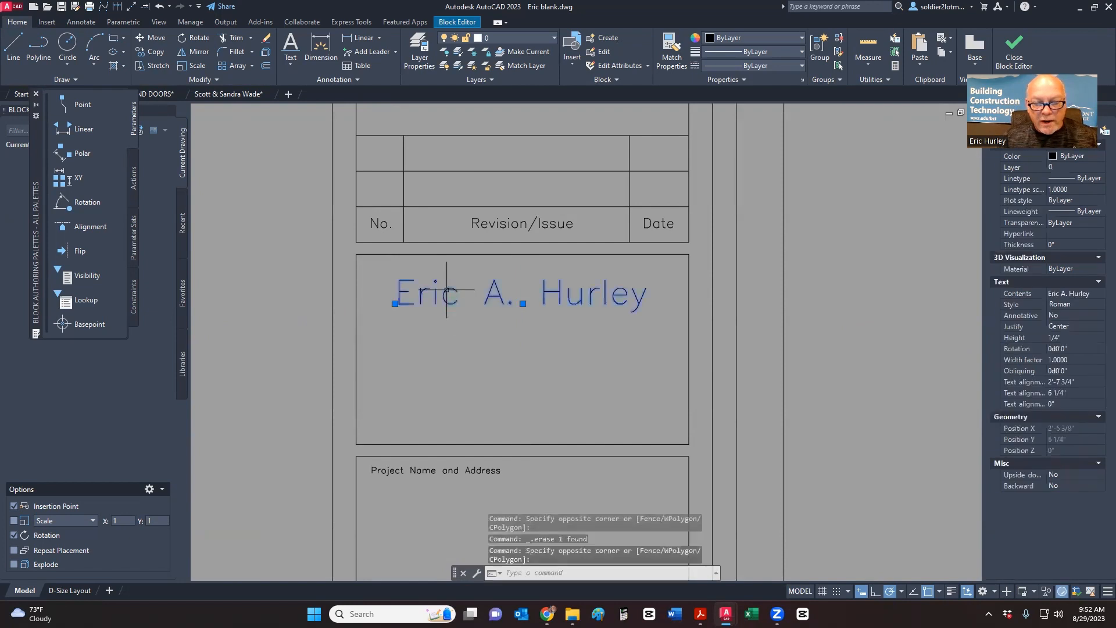
key("Escape")
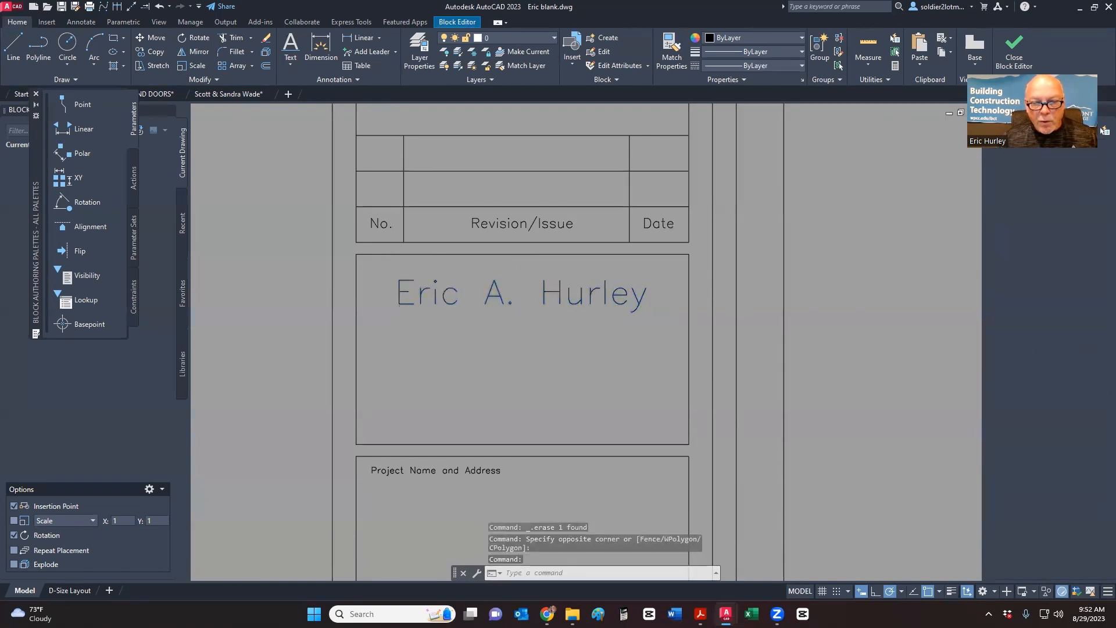
double_click(445, 289)
key("Escape")
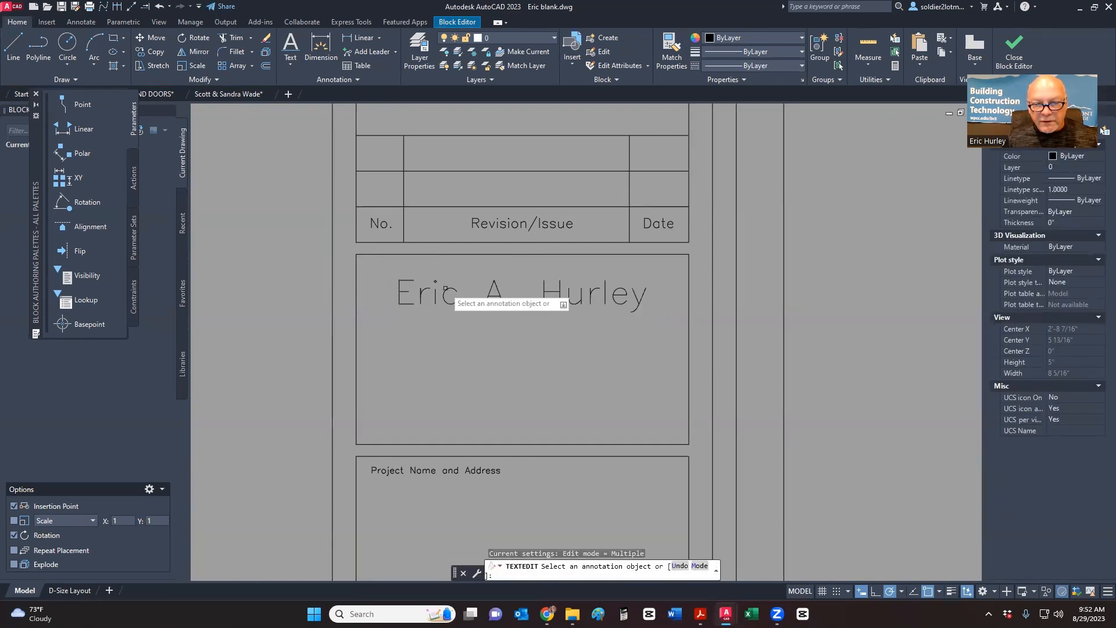
key("Escape")
- Copy the name text with Copy Selection to stacked positions below the original
left_click(446, 288)
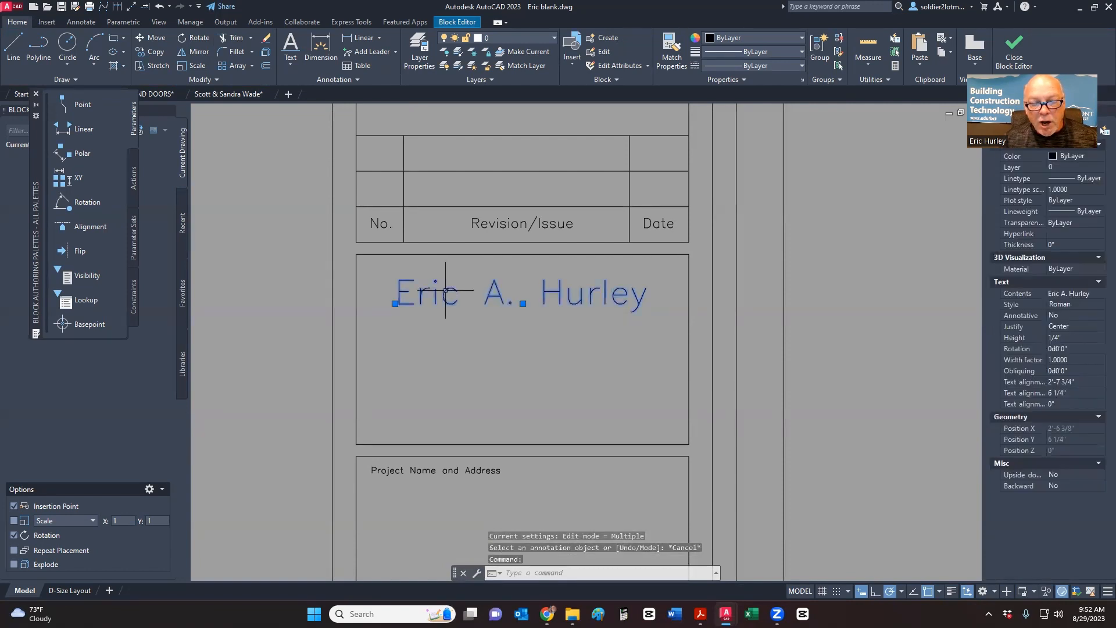
right_click(445, 288)
left_click(487, 397)
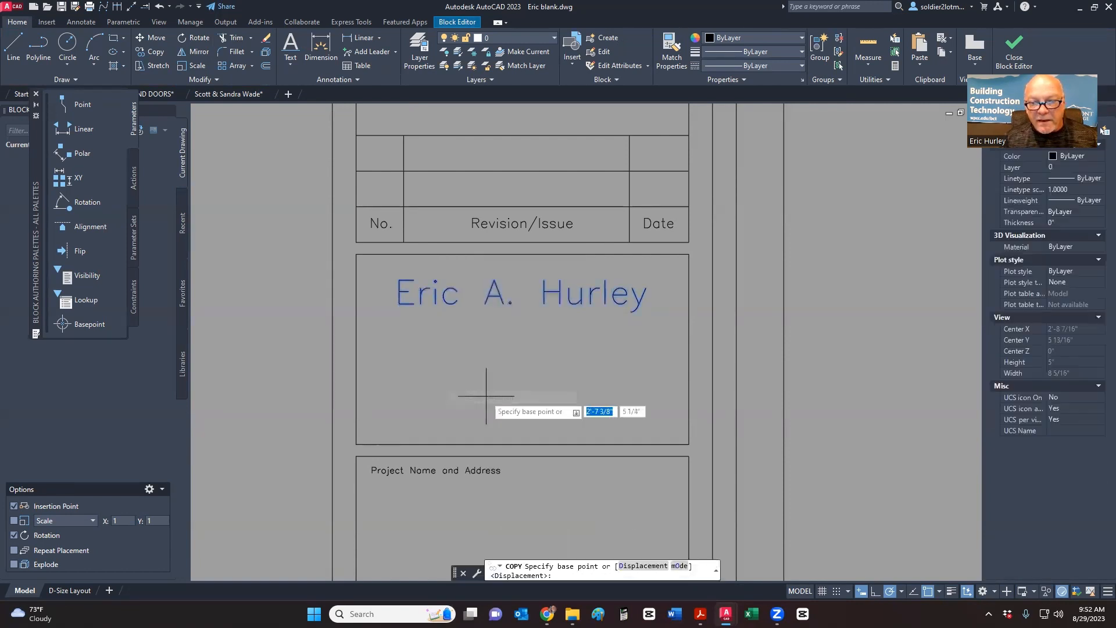
left_click(830, 299)
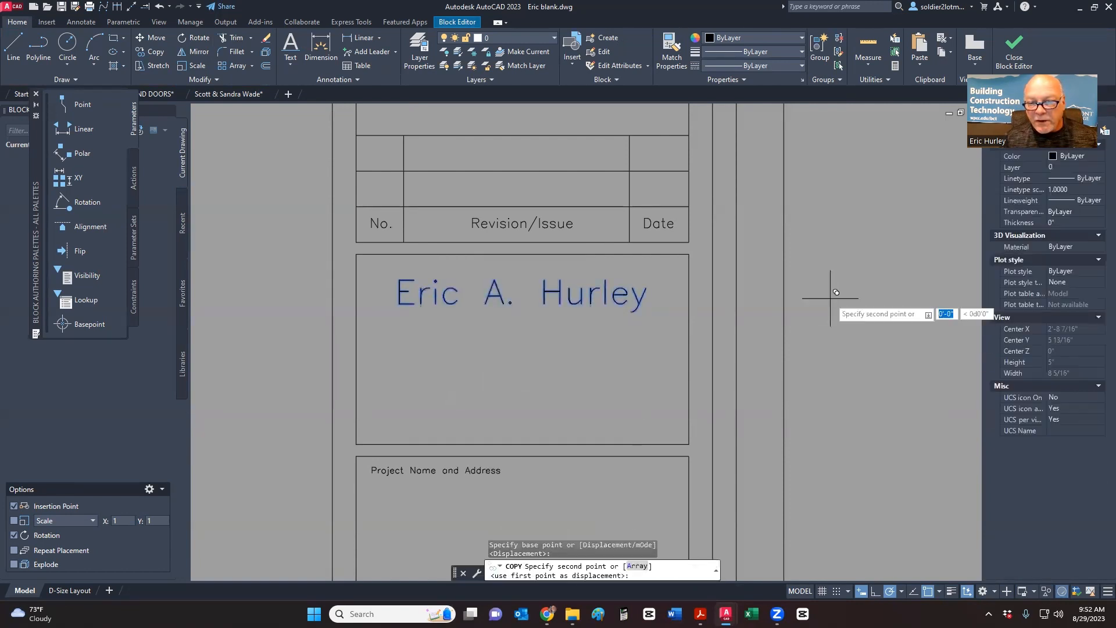
left_click(826, 376)
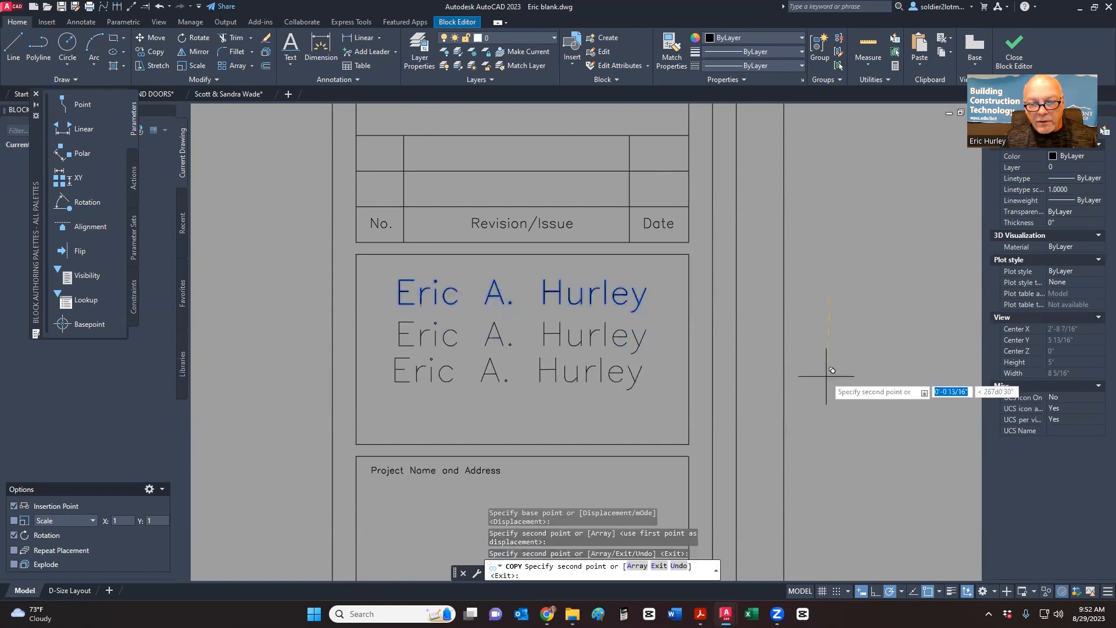
left_click(830, 412)
key("Escape")
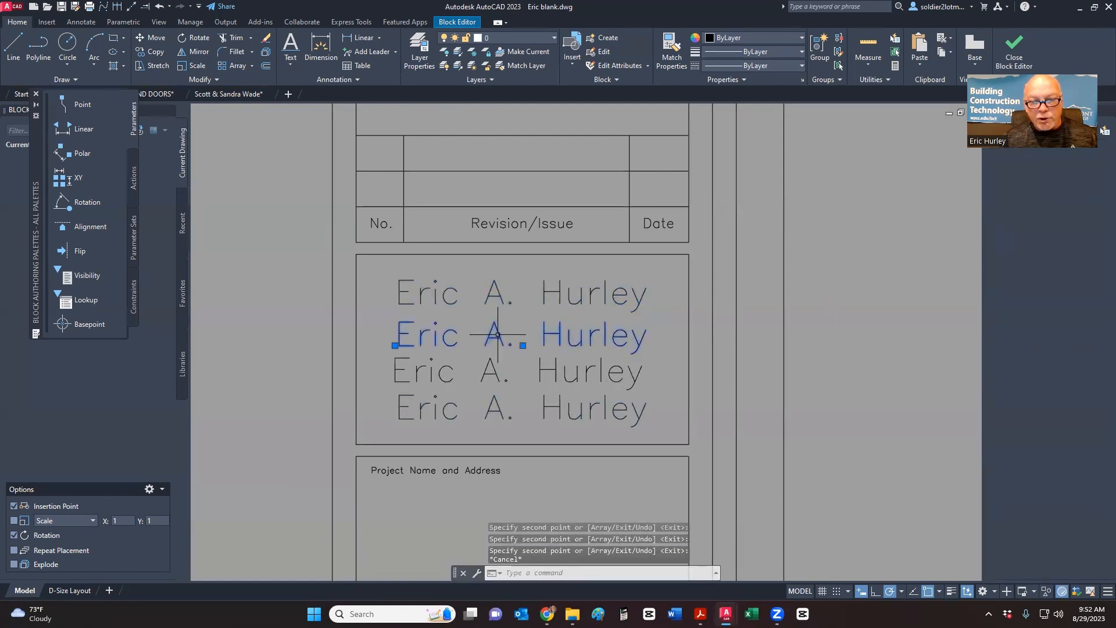
- Replace the second name line with the designer's street address
double_click(497, 335)
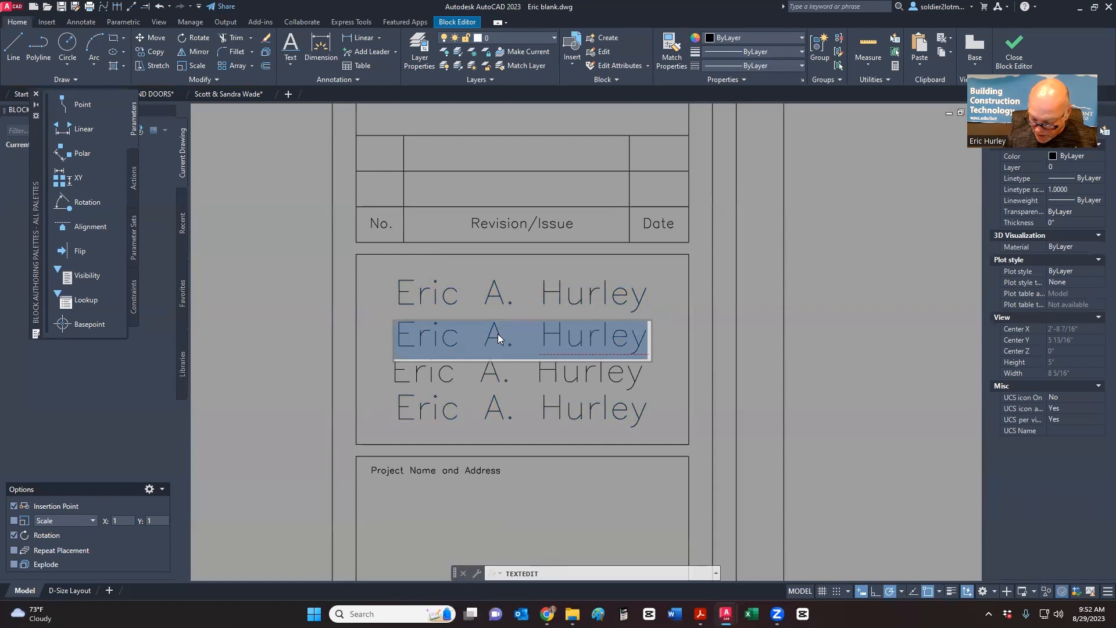
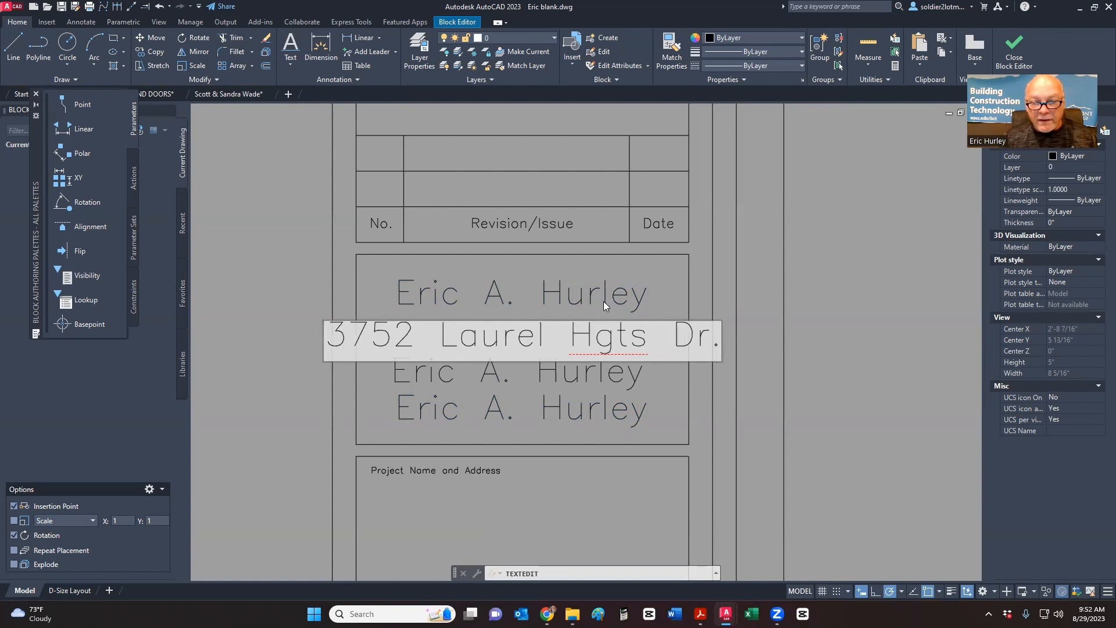
key("Return")
key("Escape")
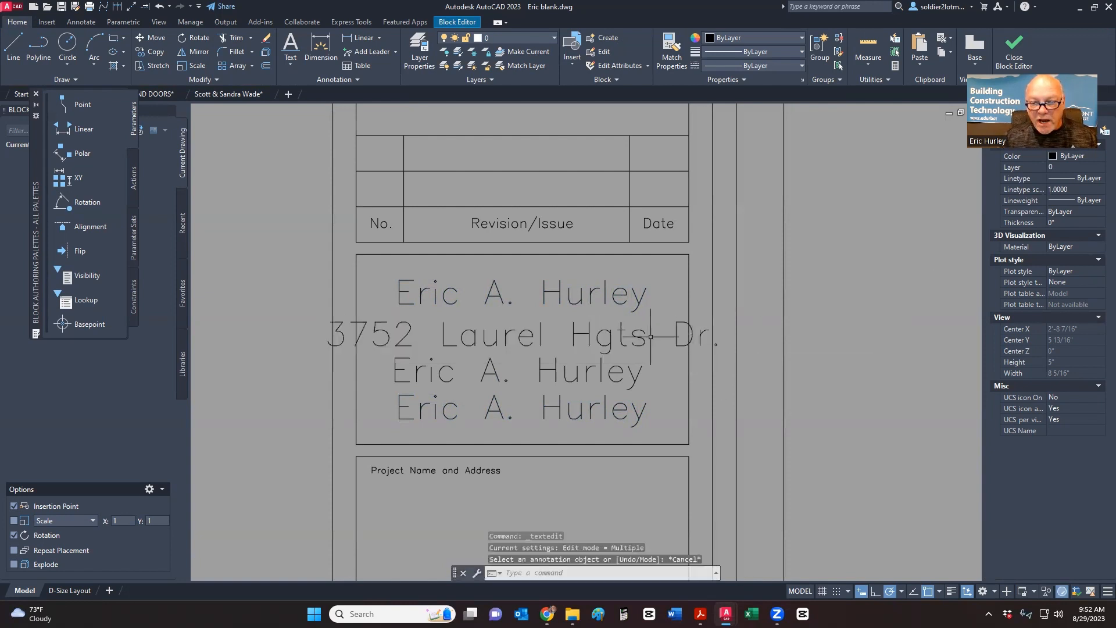
- Correct the abbreviation Hgts to Heights in the address line
left_click(640, 337)
double_click(597, 339)
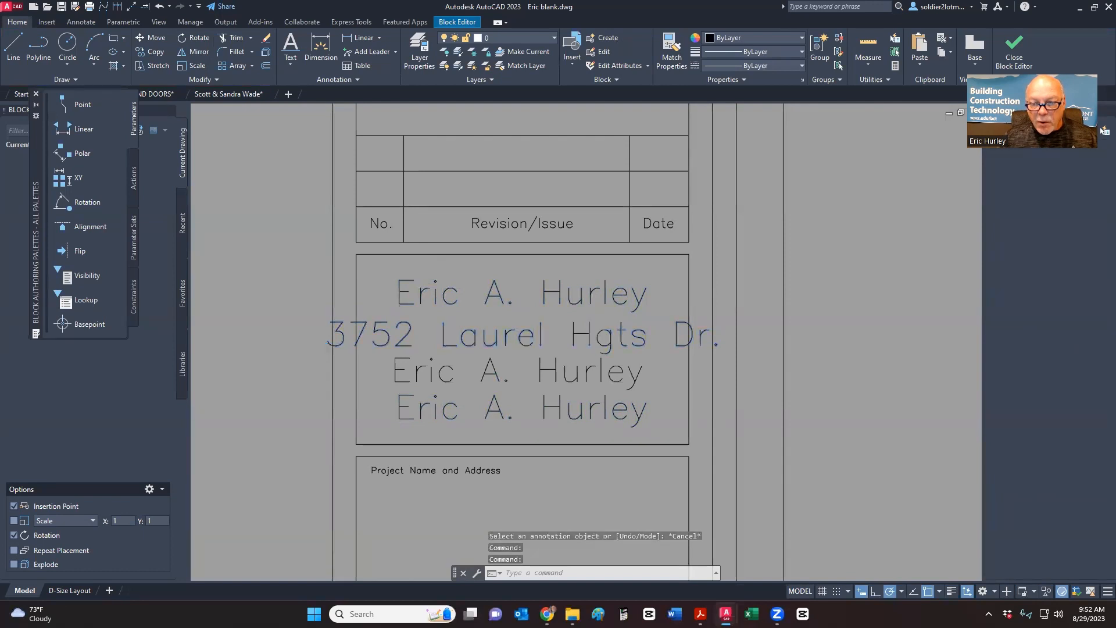
left_click(599, 354)
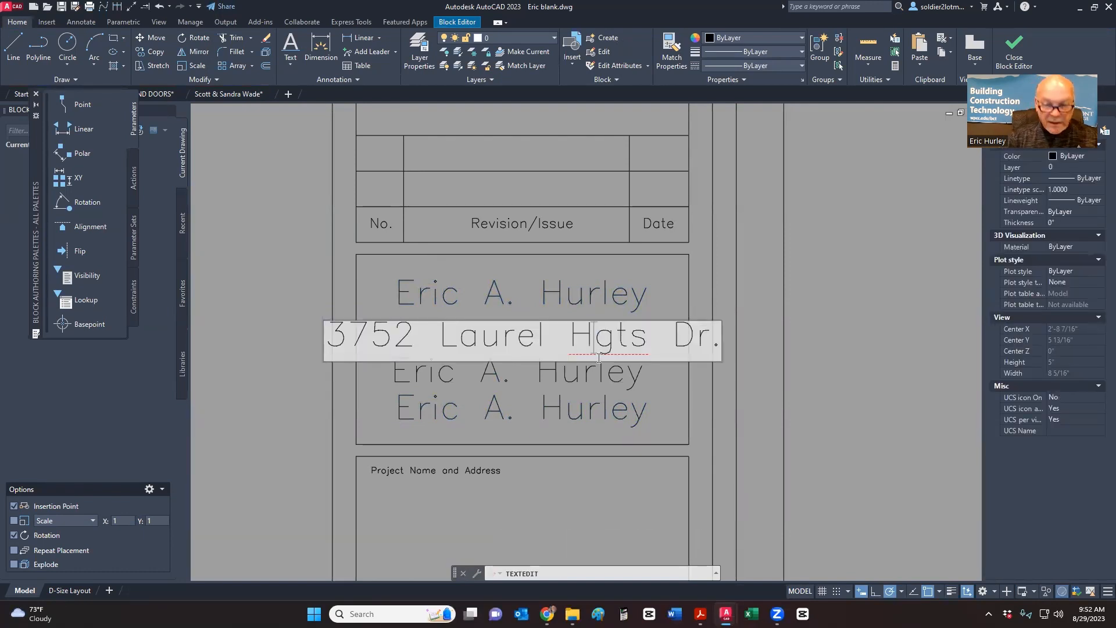
type("eig")
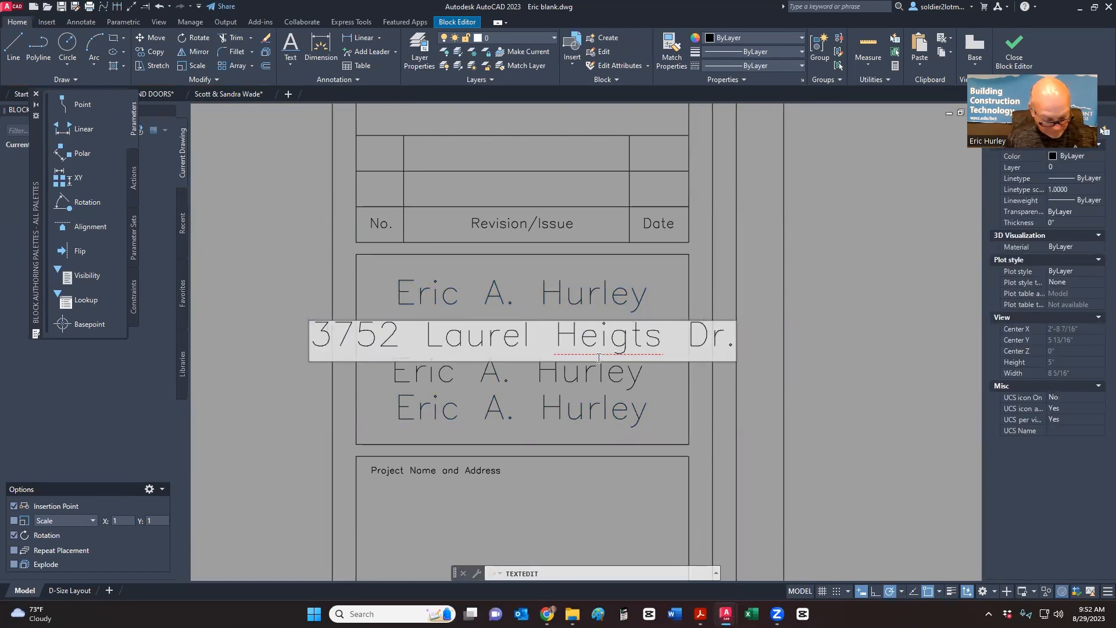
type("h")
left_click(828, 297)
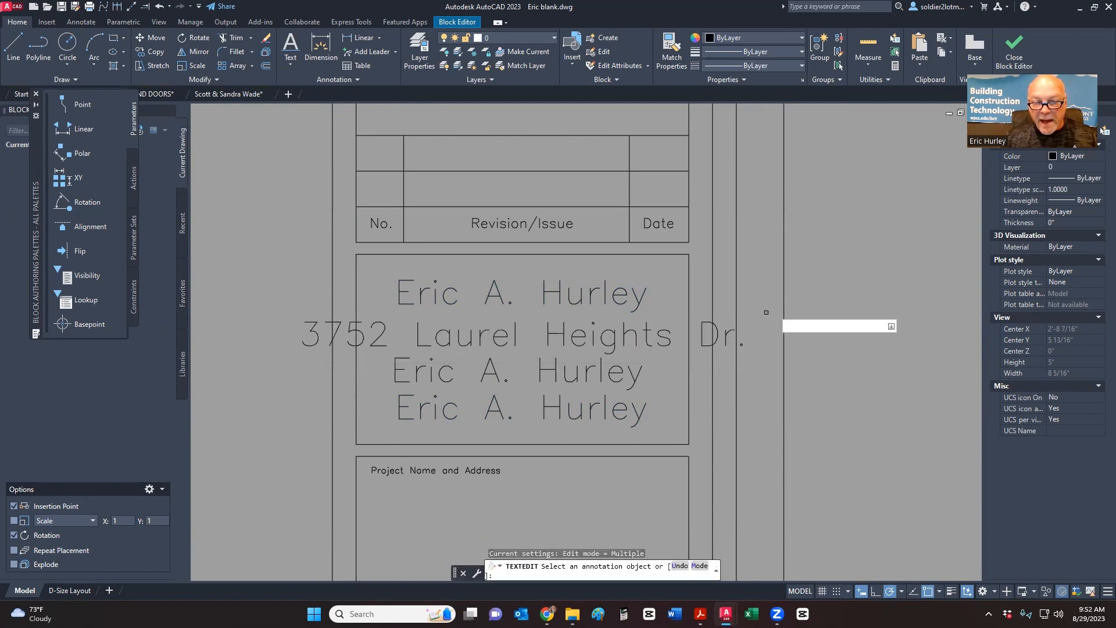
key("Escape")
left_click(647, 336)
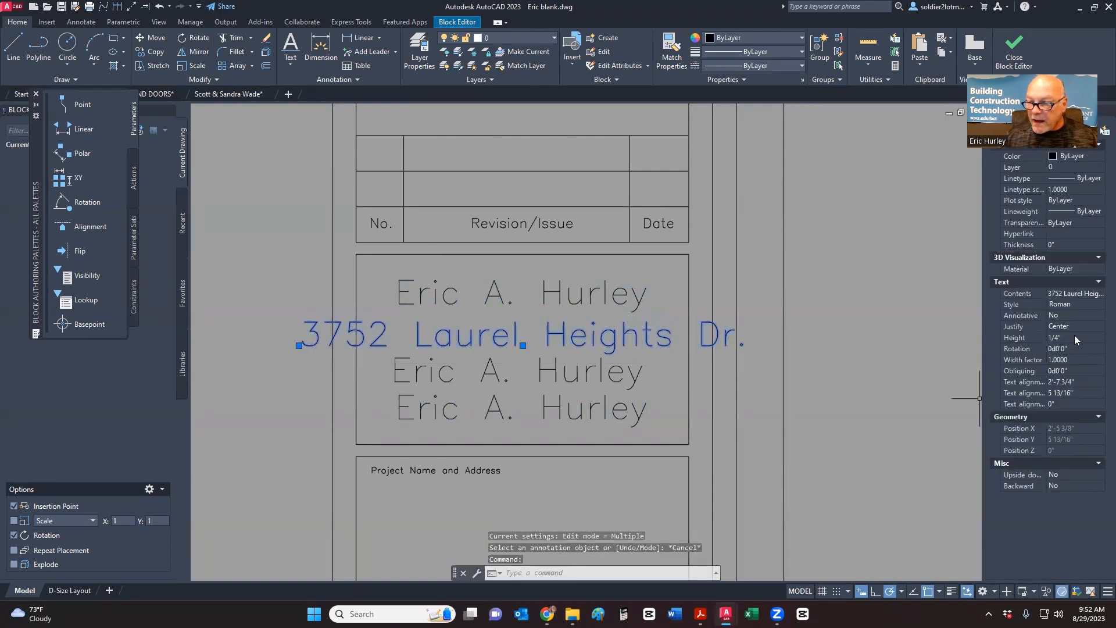
- Set the address text height to 1/8", then scale it up from a base point
left_click(1074, 336)
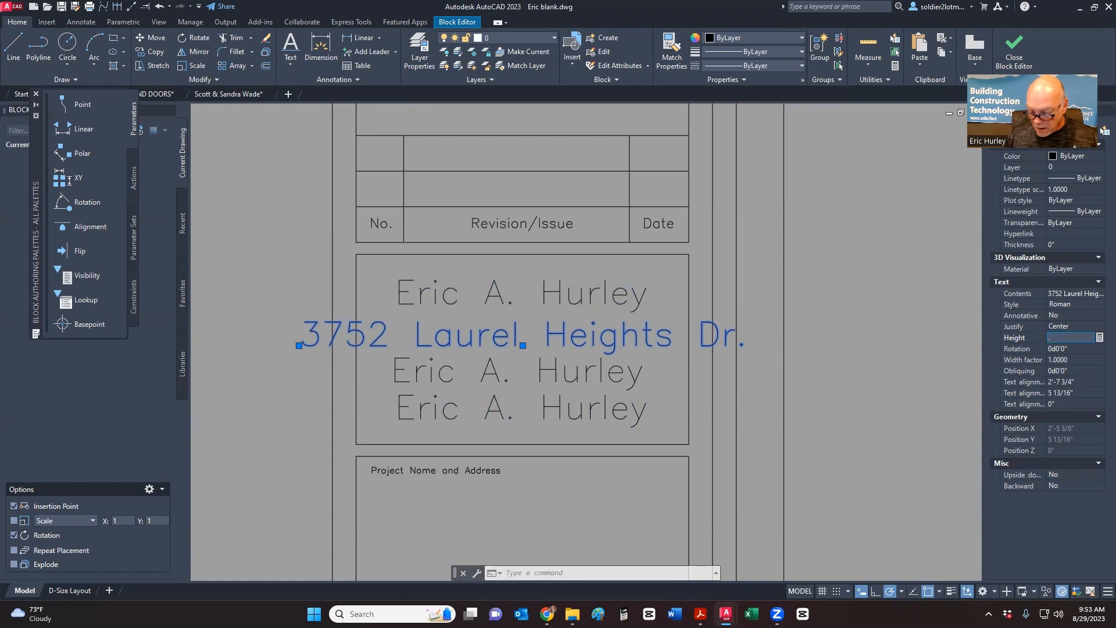
key("Tab")
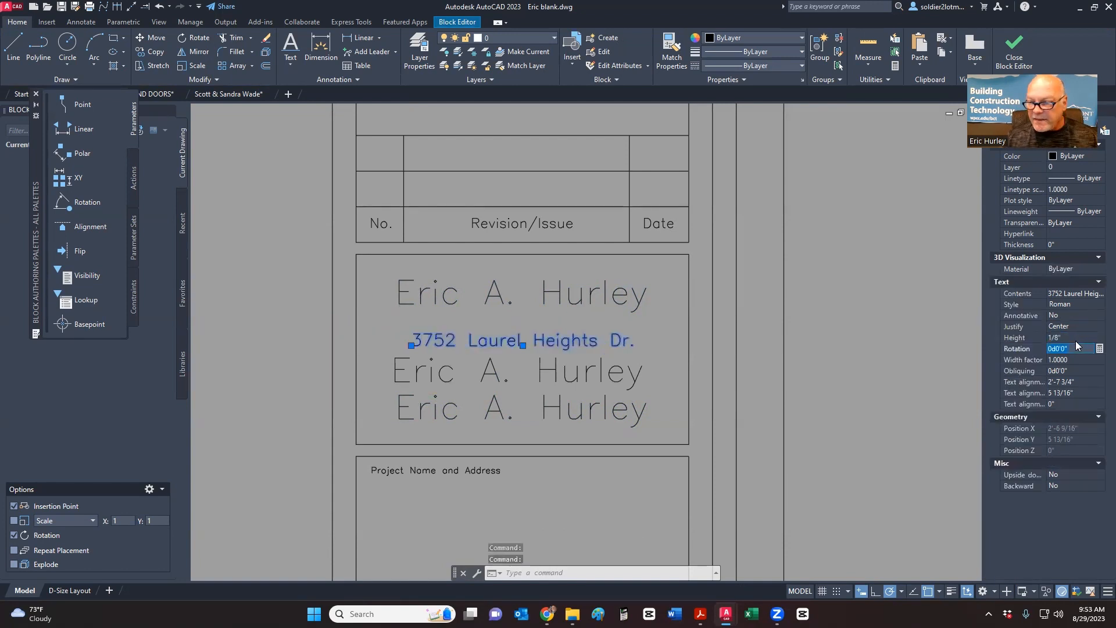
left_click(1072, 337)
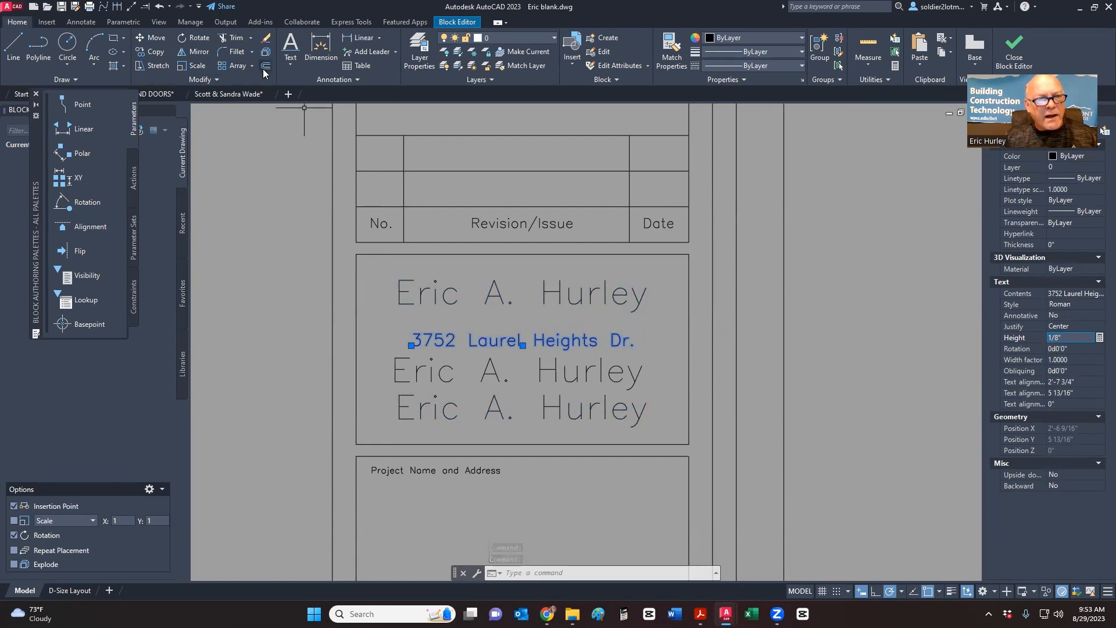
left_click(188, 66)
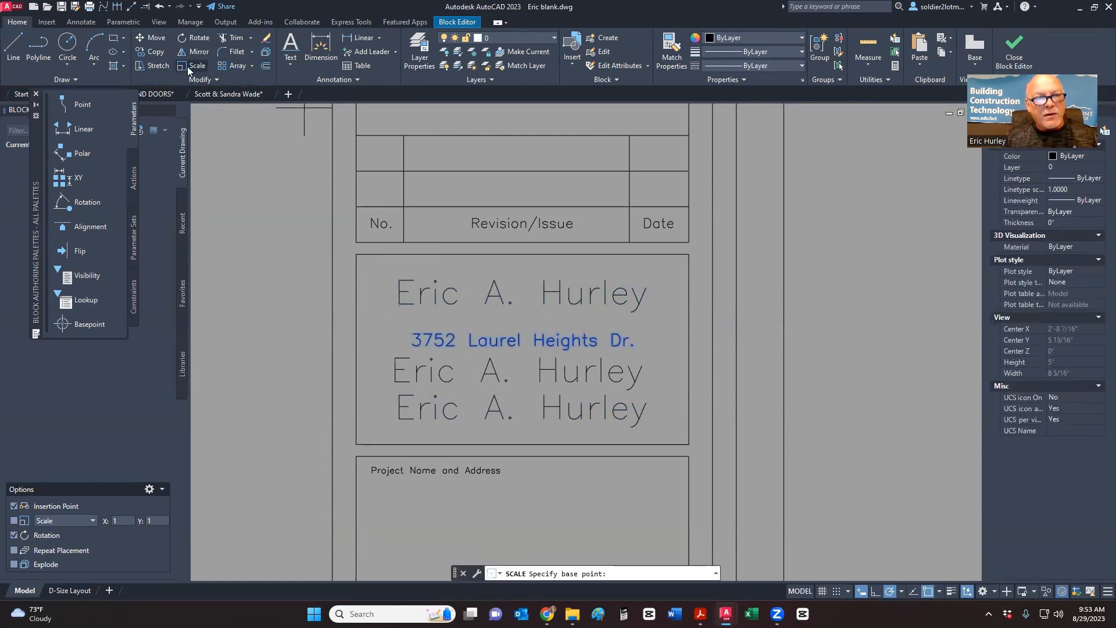
left_click(517, 341)
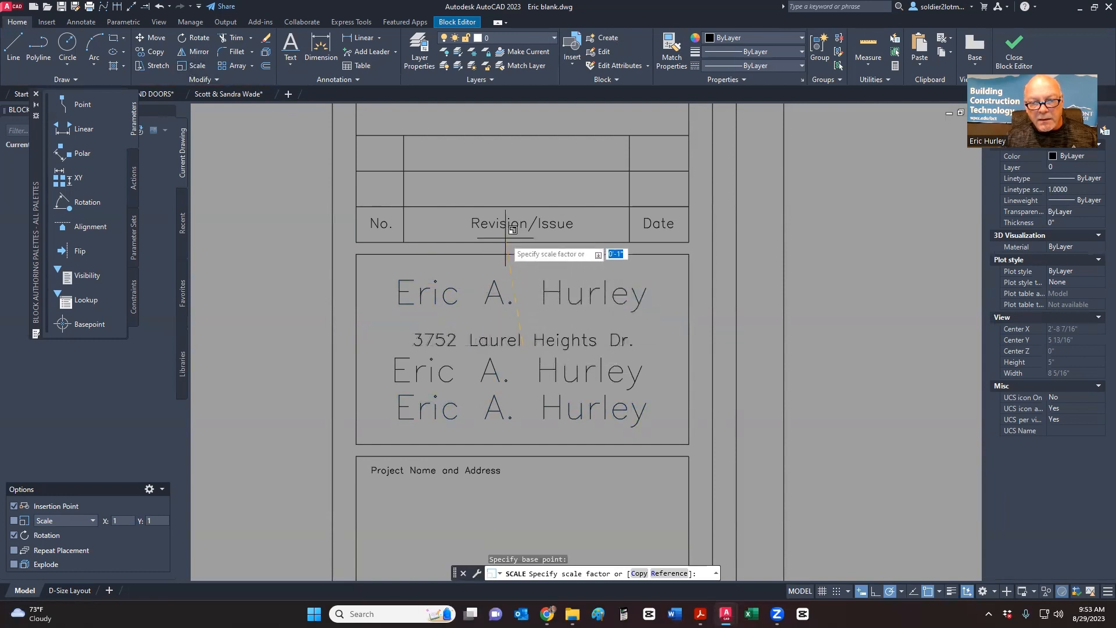
left_click(494, 185)
double_click(493, 369)
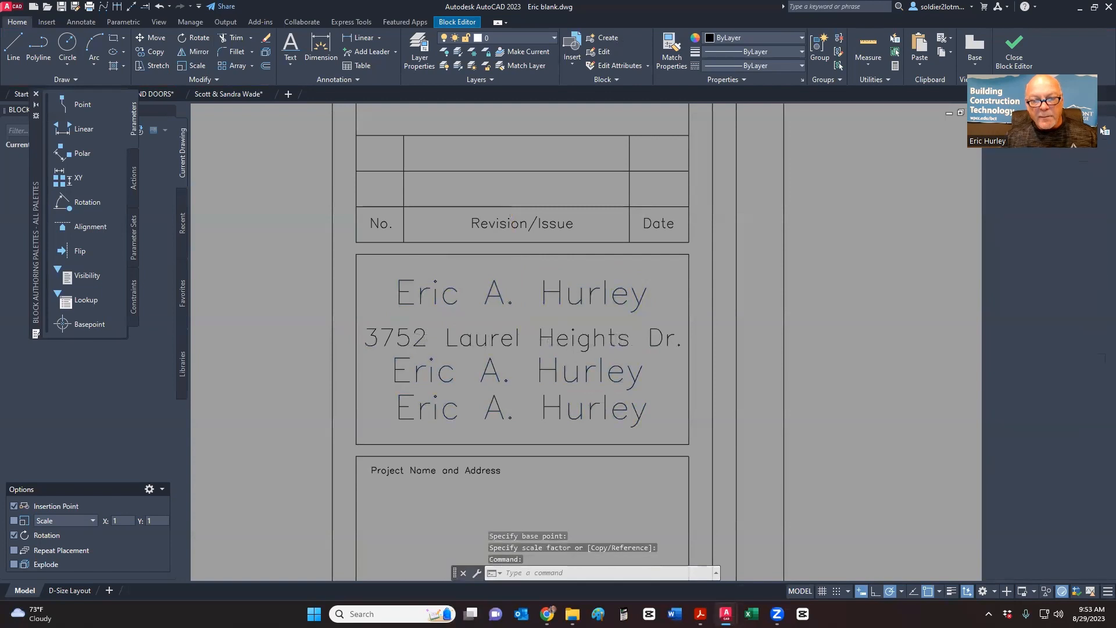
key("Escape")
key("Escape")
- Edit the third line to show the city followed by the state and ZIP code
double_click(493, 369)
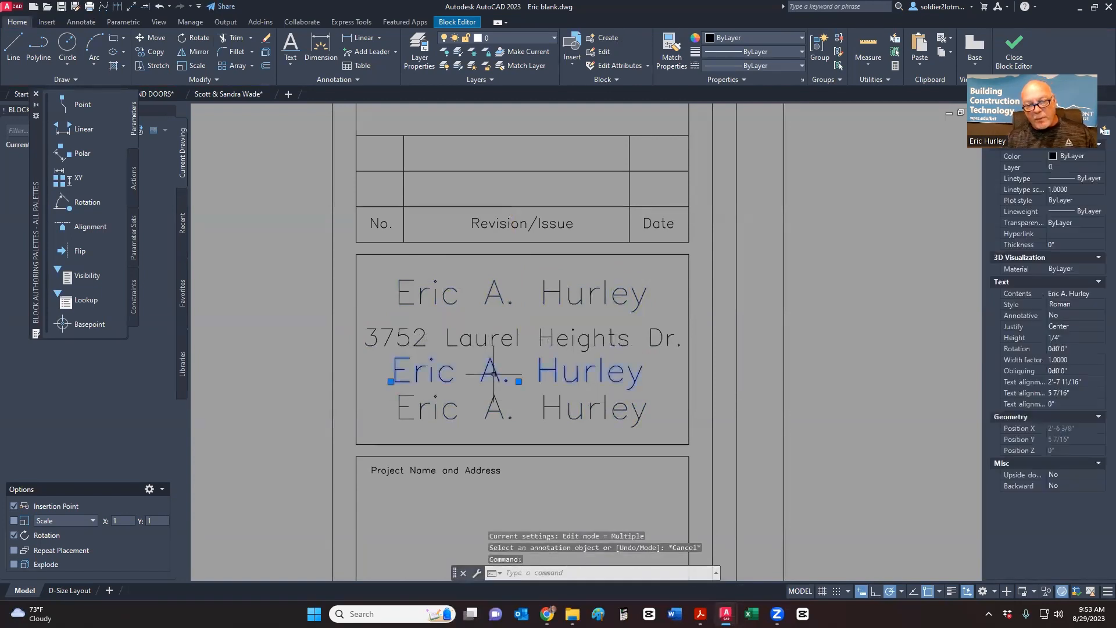
type("Mo")
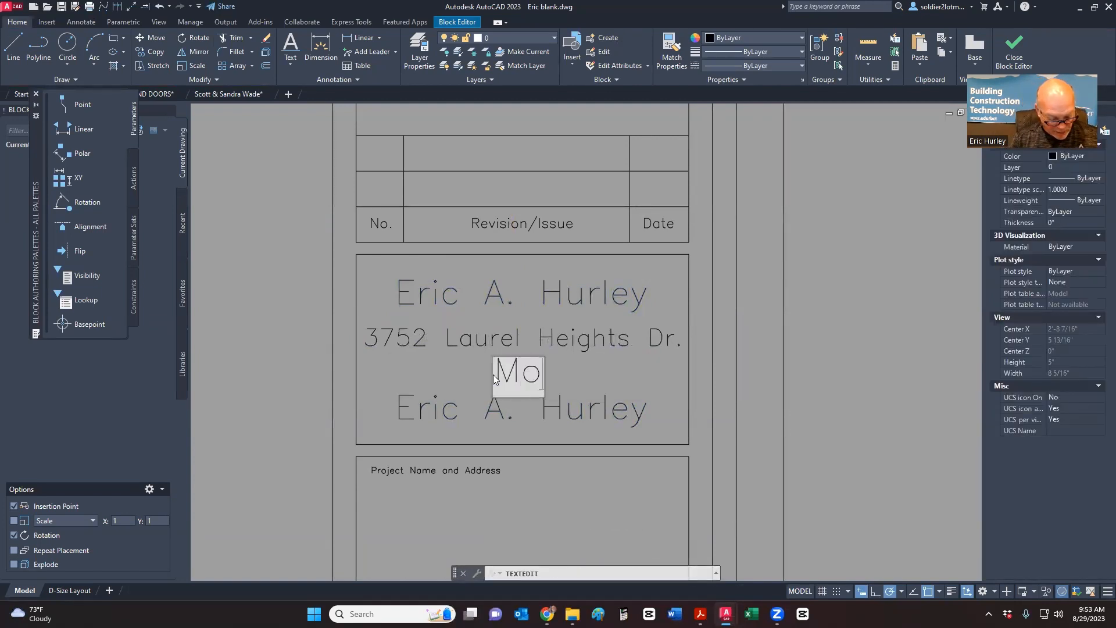
type("rganton,. NC")
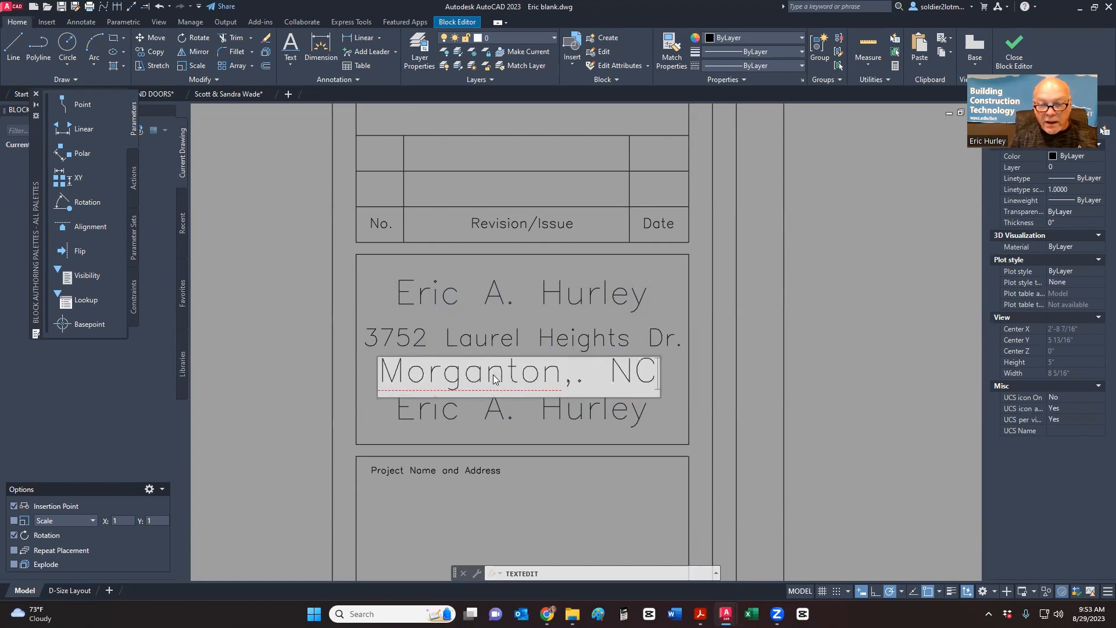
key("BackSpace")
key("BackSpace")
key("BackSpace")
key("BackSpace")
type("NC")
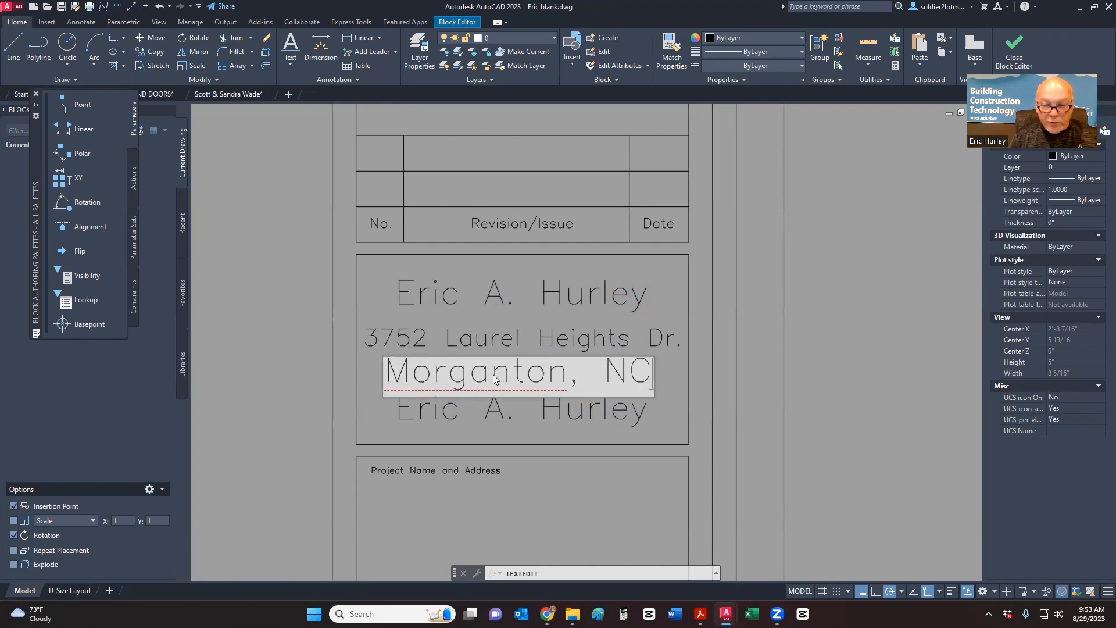
type(" 28655")
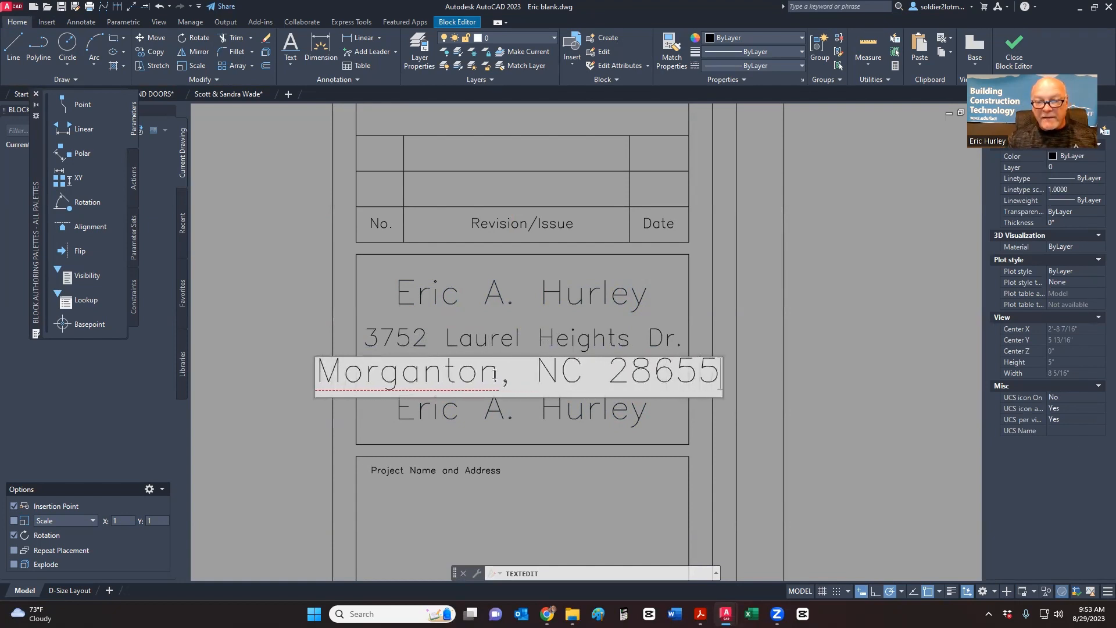
key("Return")
key("Escape")
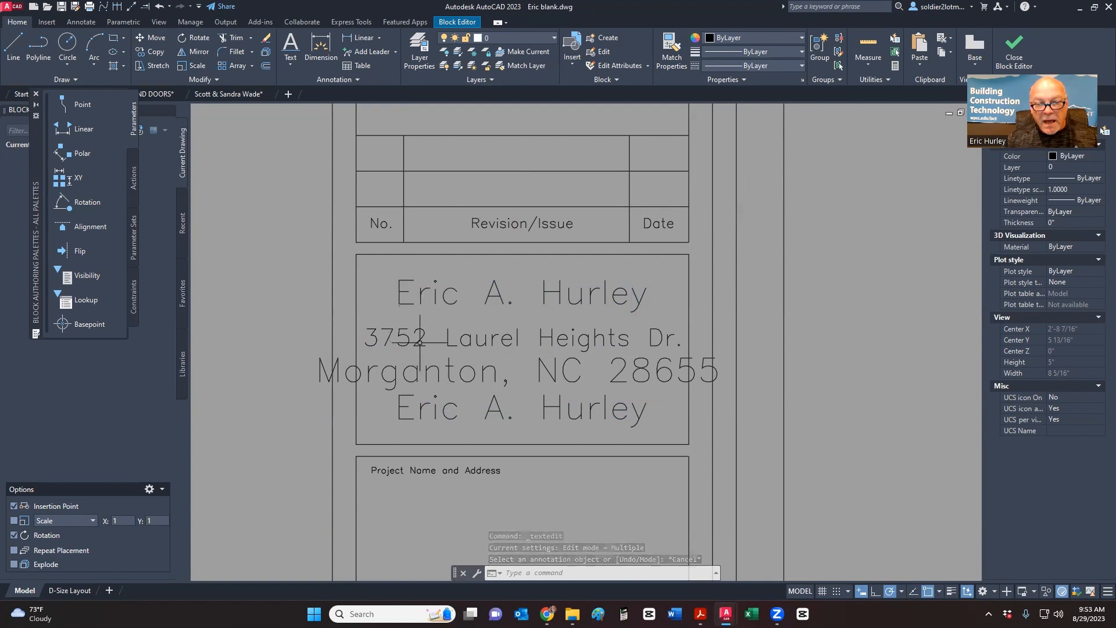
- Match the city line's properties to the street address text
left_click(670, 50)
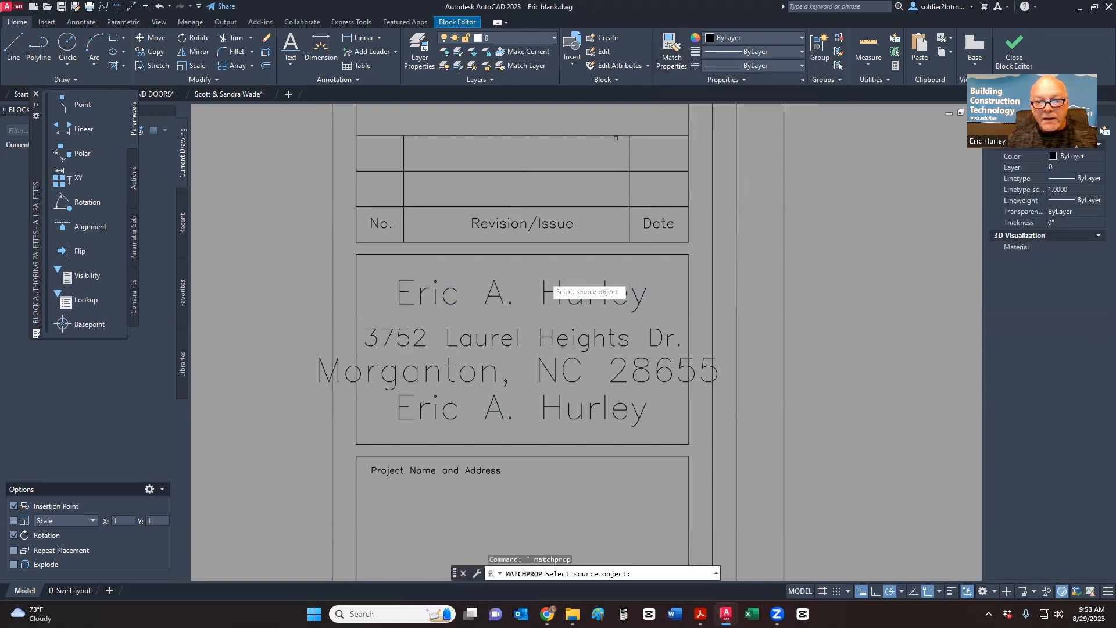
left_click(513, 334)
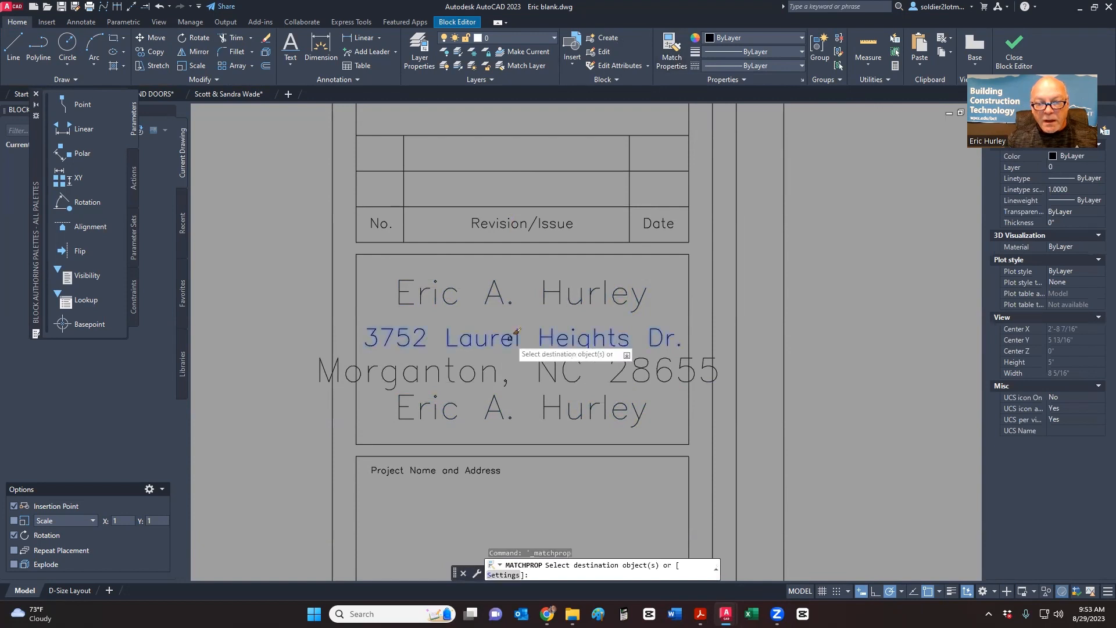
left_click(427, 376)
key("Escape")
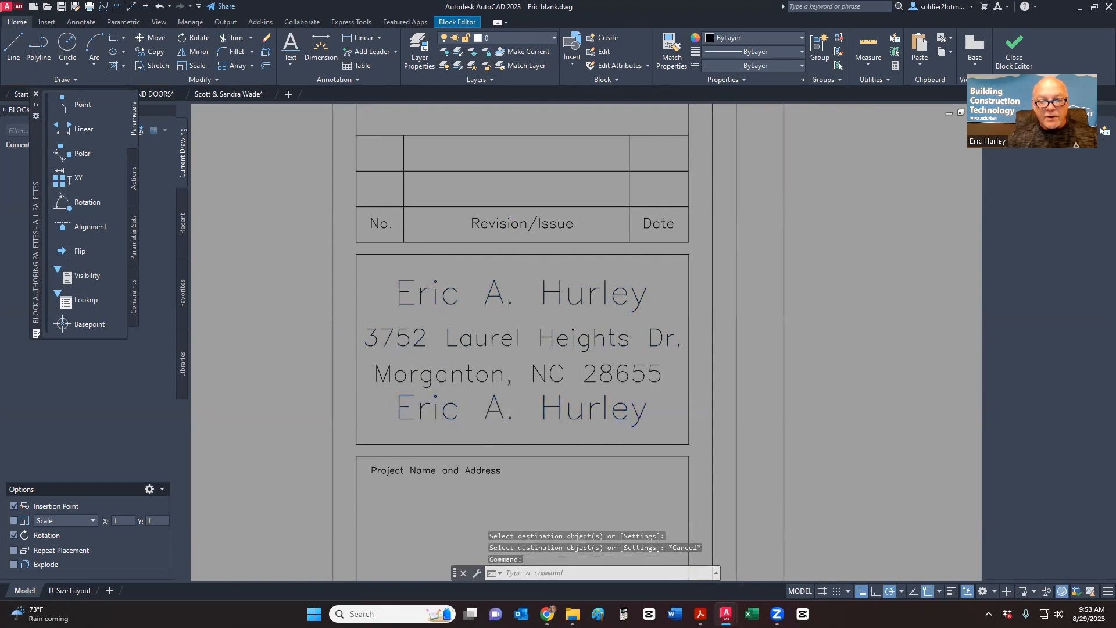
- Replace the bottom repeated name line with the company e-mail address
double_click(489, 414)
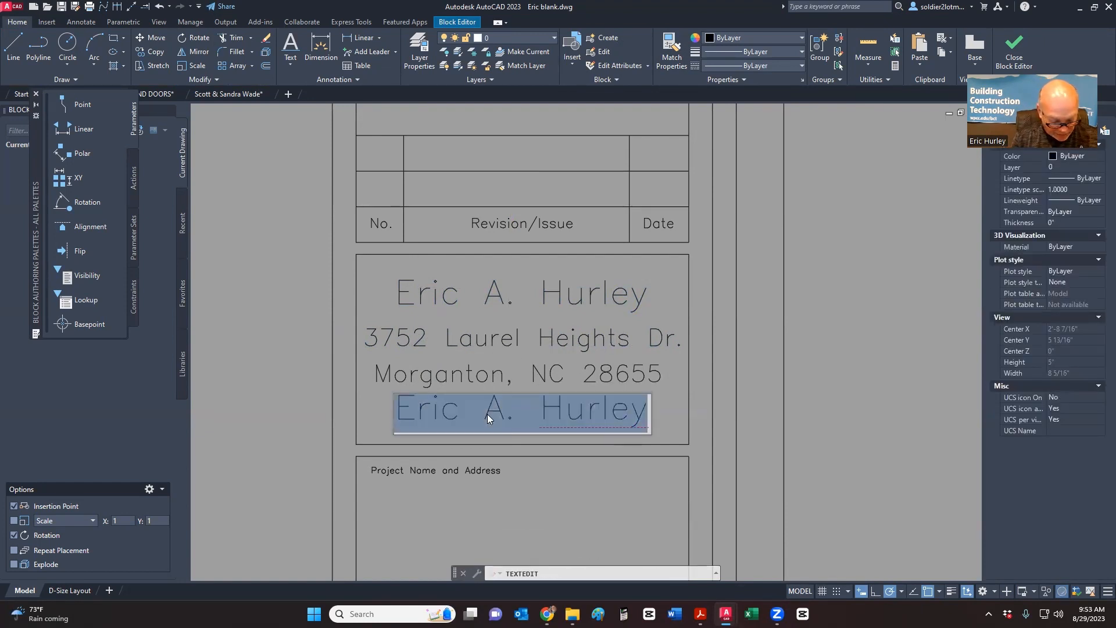
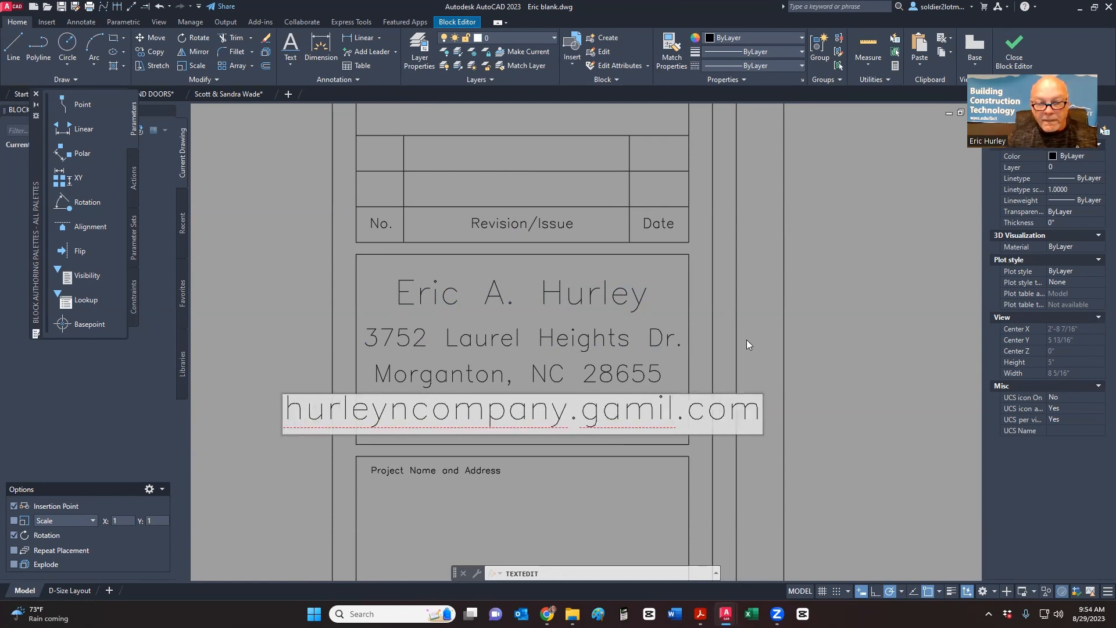
key("Return")
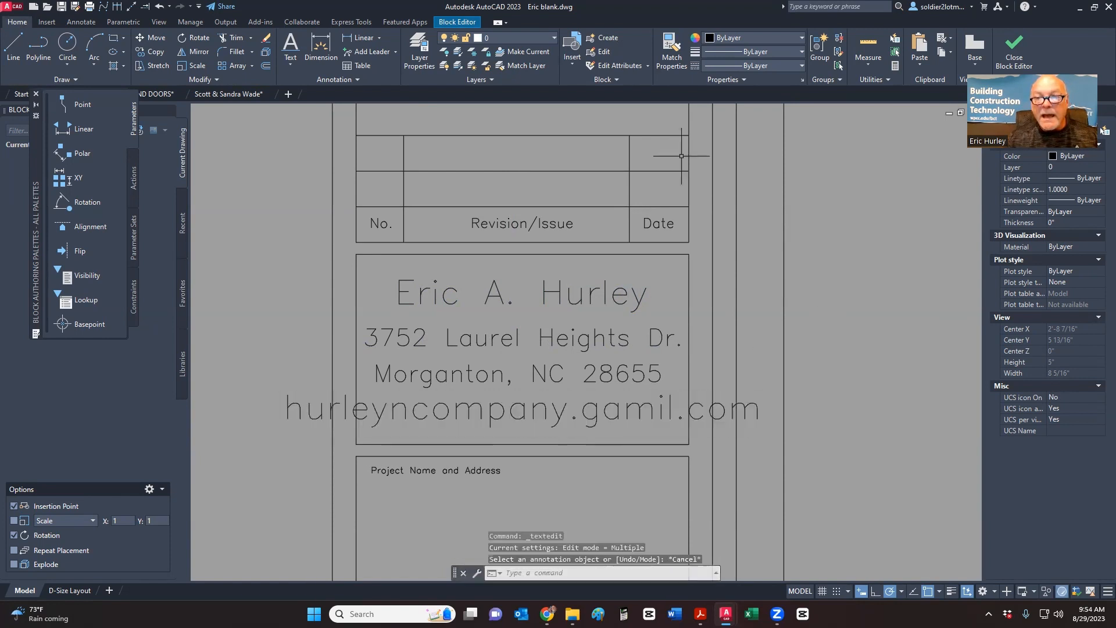
left_click(672, 49)
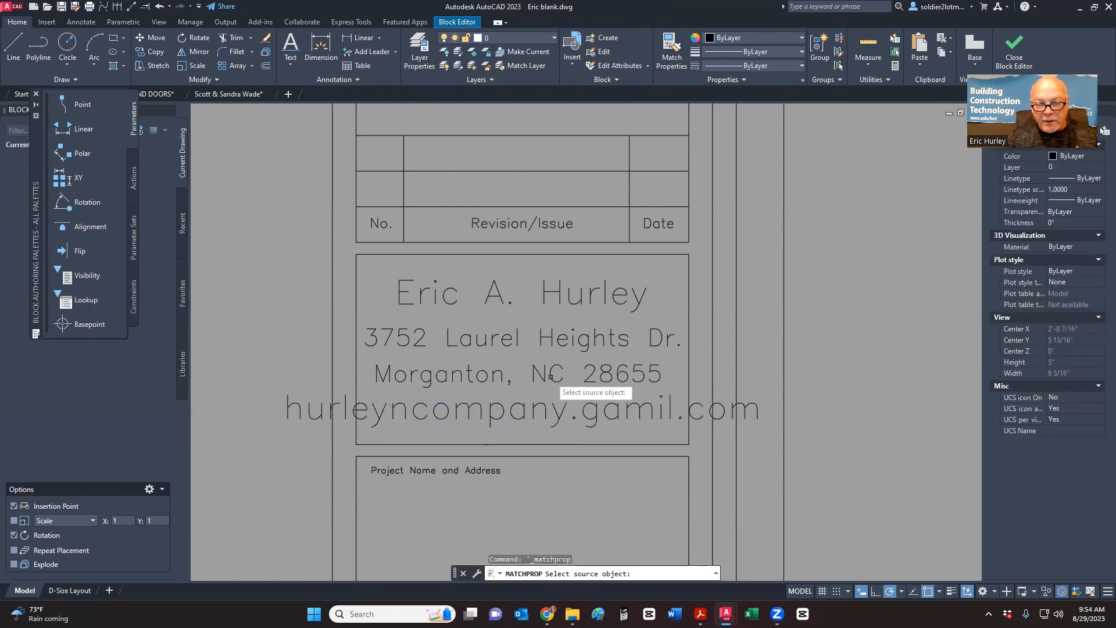
- Match the e-mail line's properties to the city line
left_click(550, 379)
left_click(550, 408)
key("Escape")
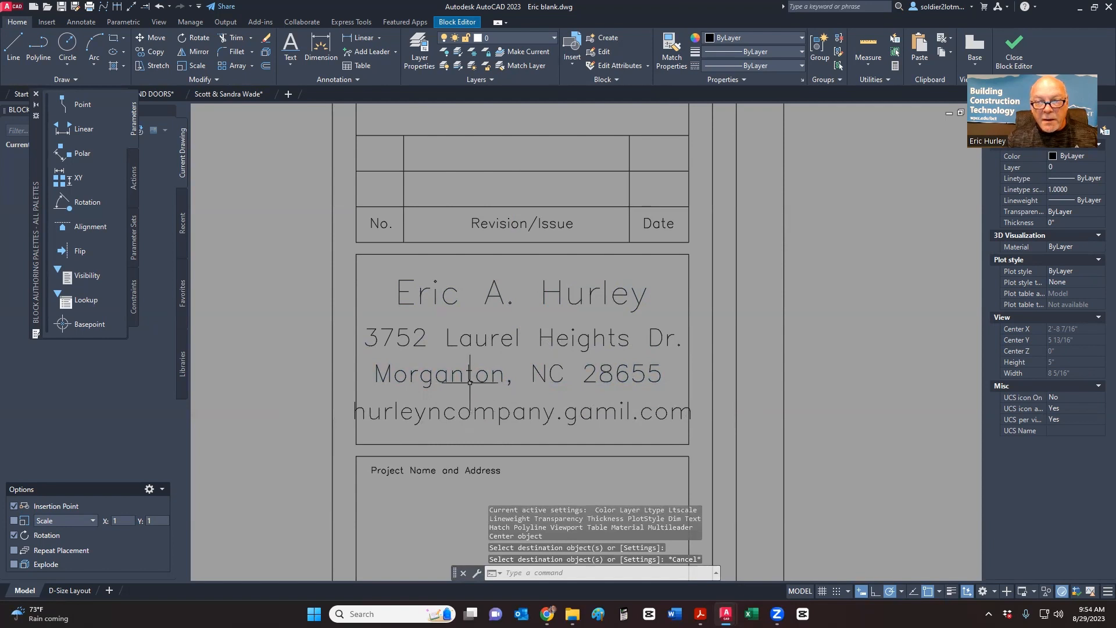
- Scale the e-mail text down so it fits inside the name box
left_click(505, 431)
left_click(490, 410)
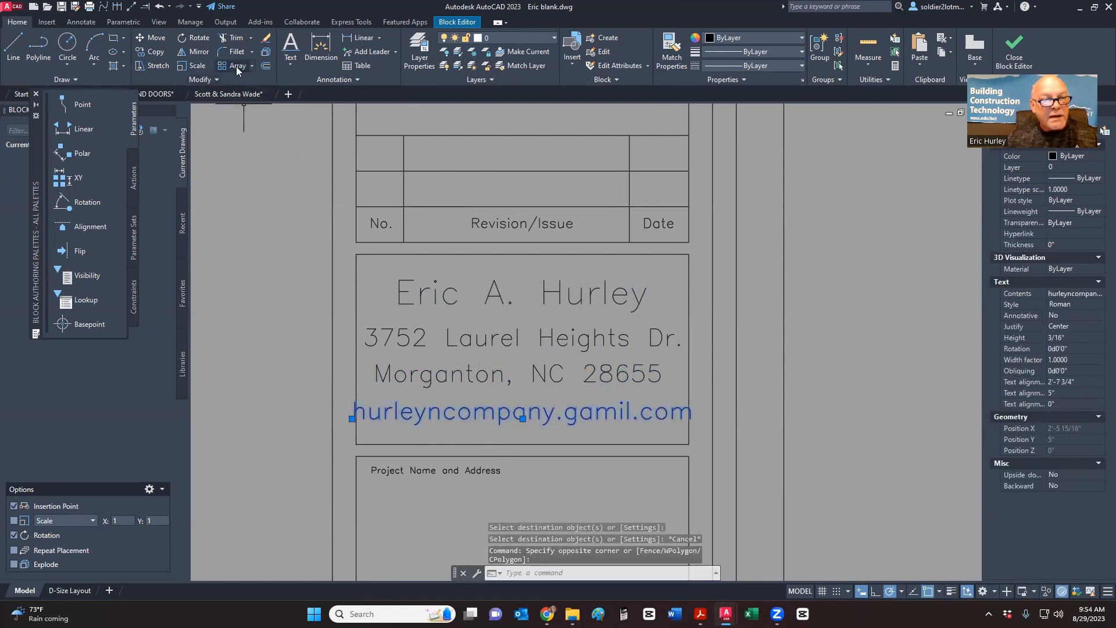
left_click(197, 66)
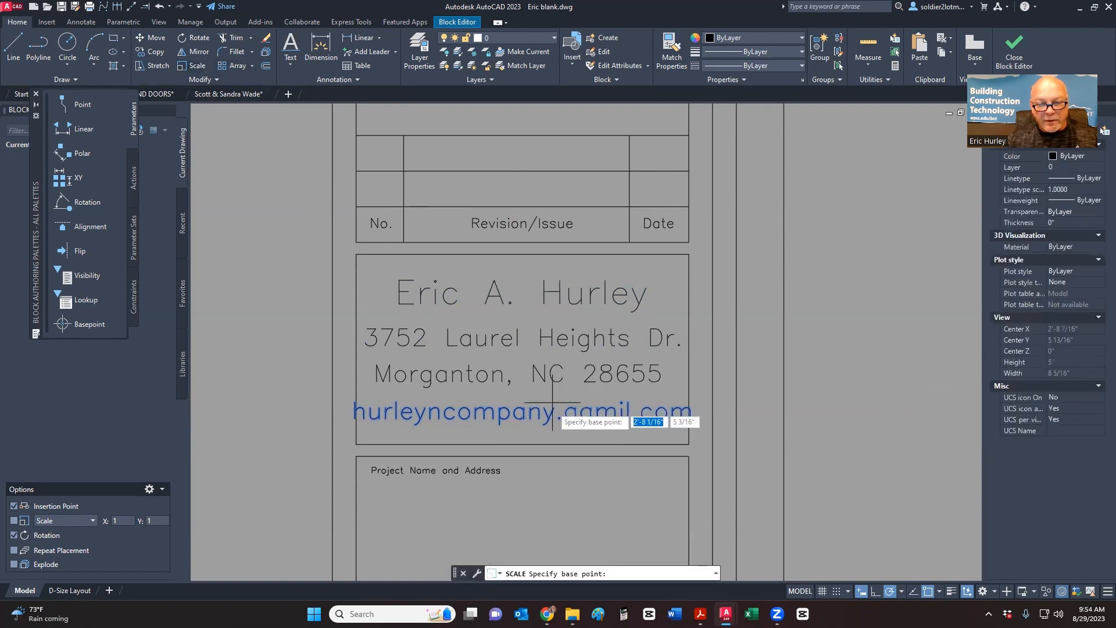
left_click(521, 417)
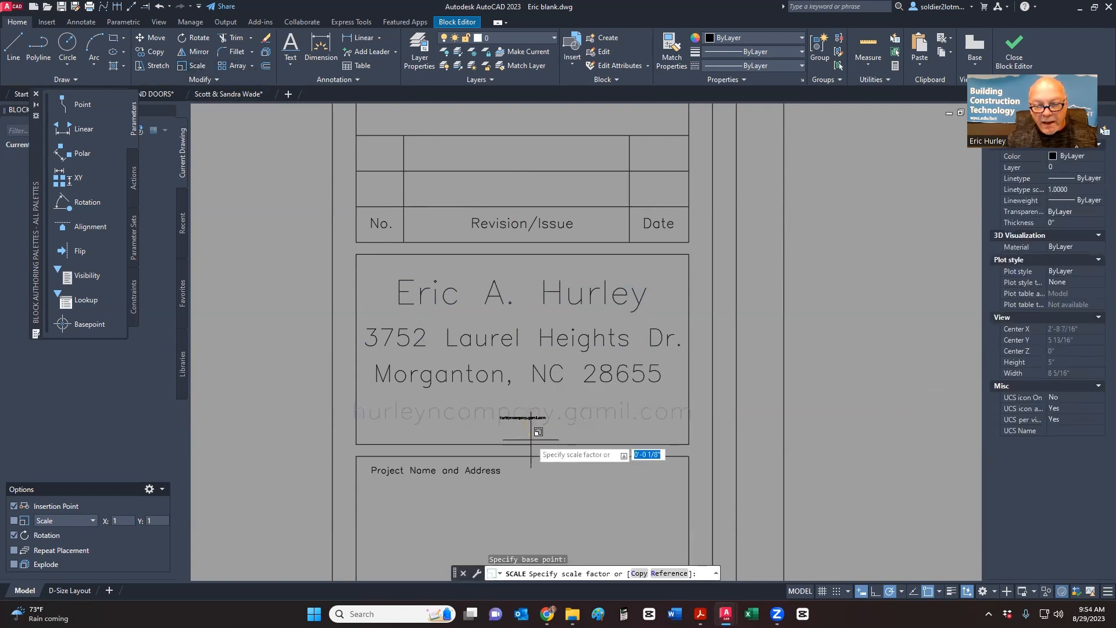
left_click(603, 540)
middle_click_drag(606, 414, 540, 359)
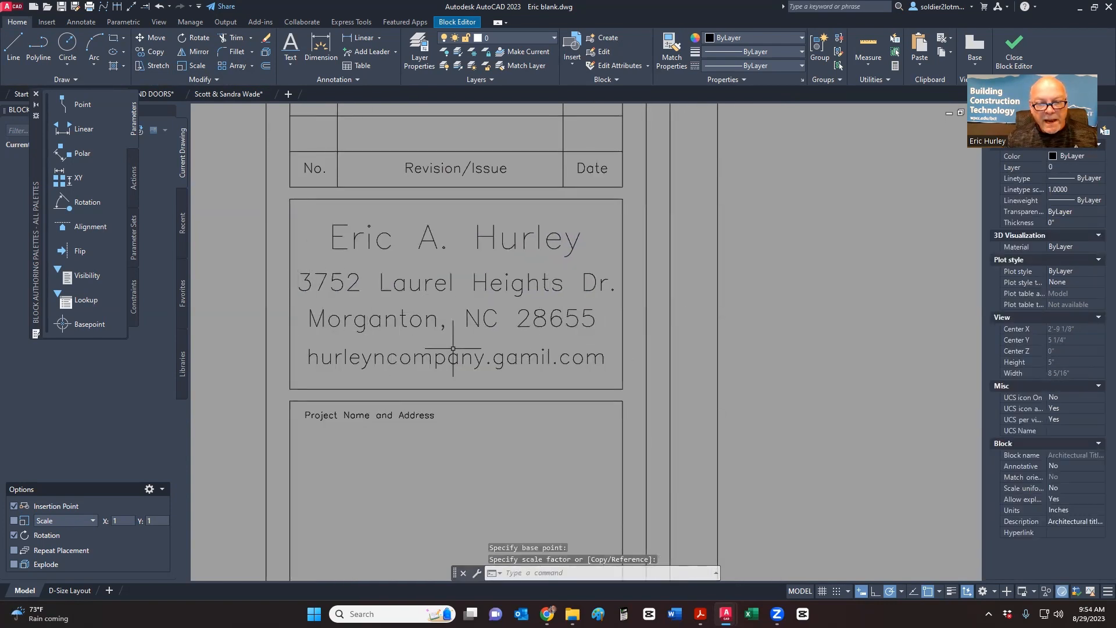
left_click(13, 47)
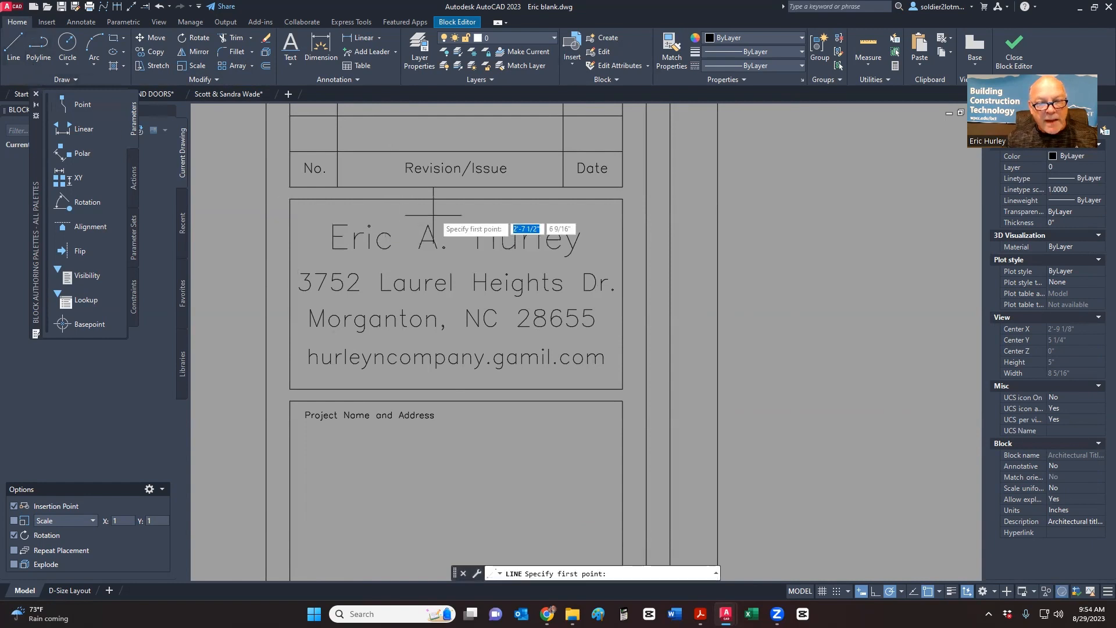
left_click(456, 199)
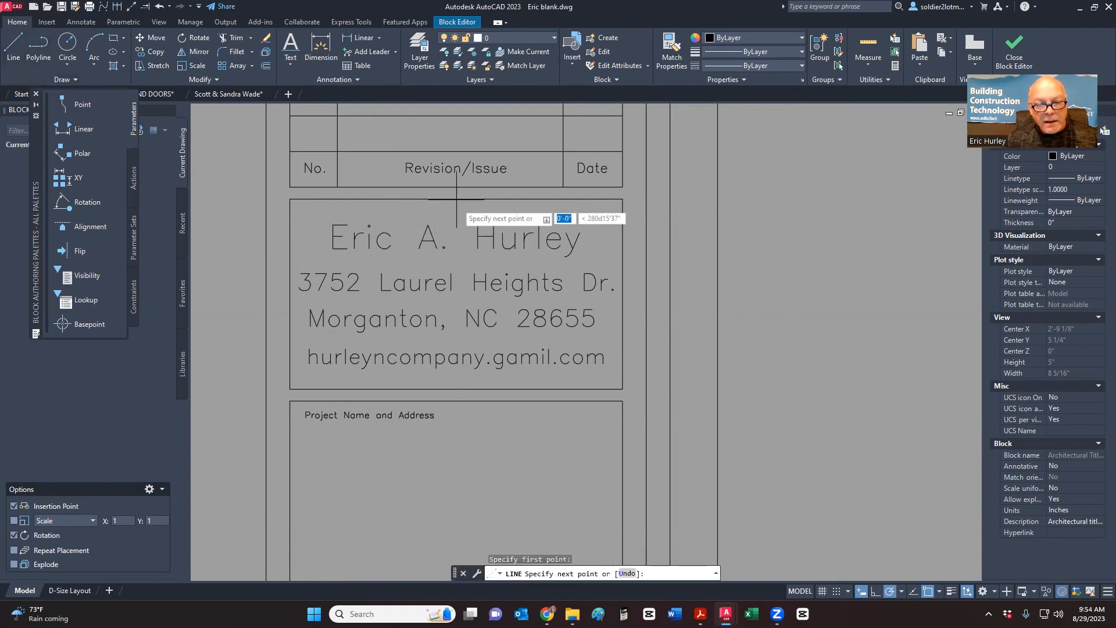
left_click(456, 389)
key("Escape")
left_click(532, 372)
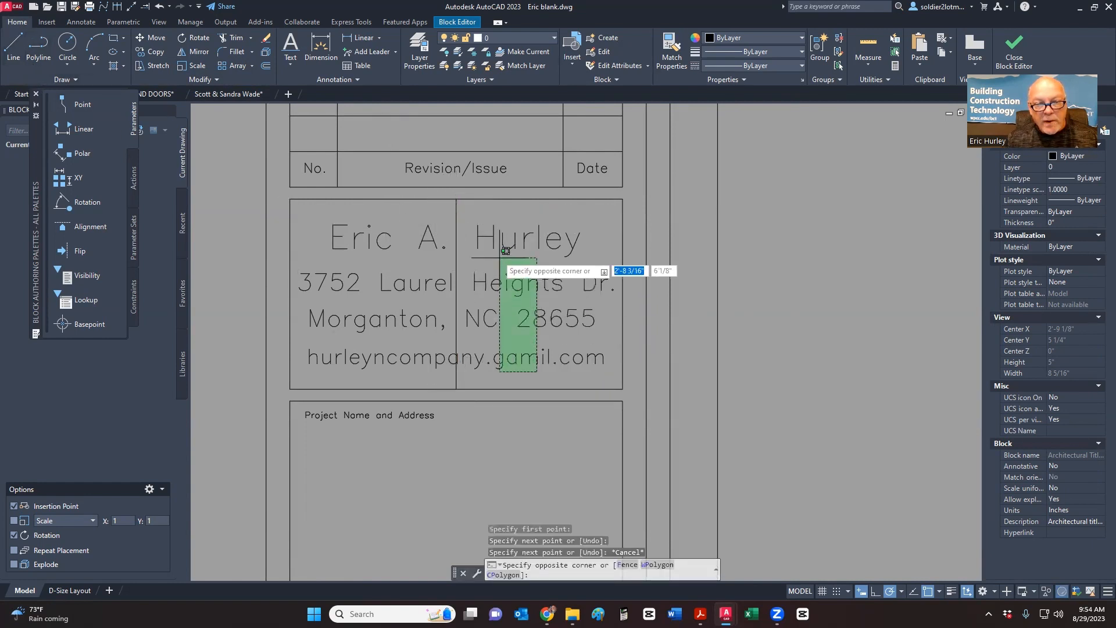
left_click(497, 271)
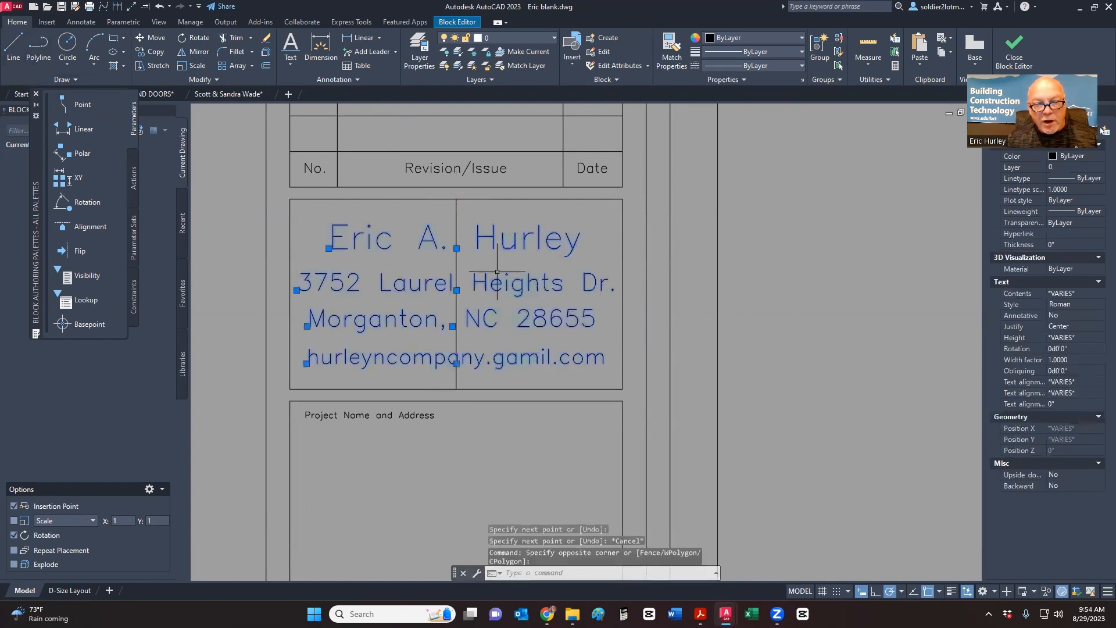
scroll(461, 322, "up", 4)
left_click(444, 326)
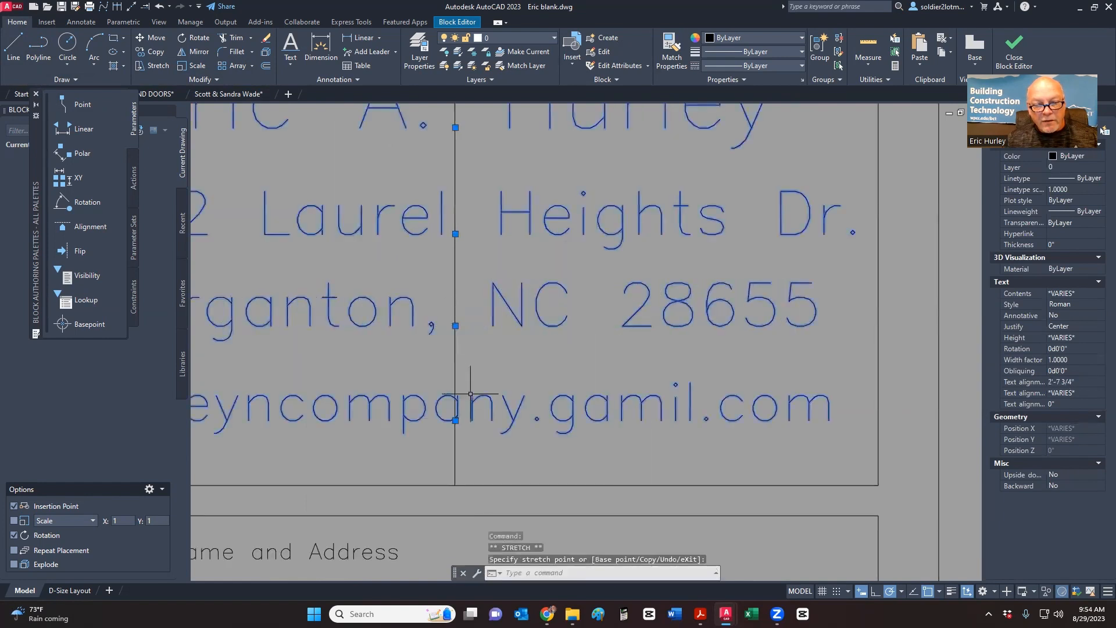
scroll(460, 372, "up", 6)
scroll(471, 407, "down", 7)
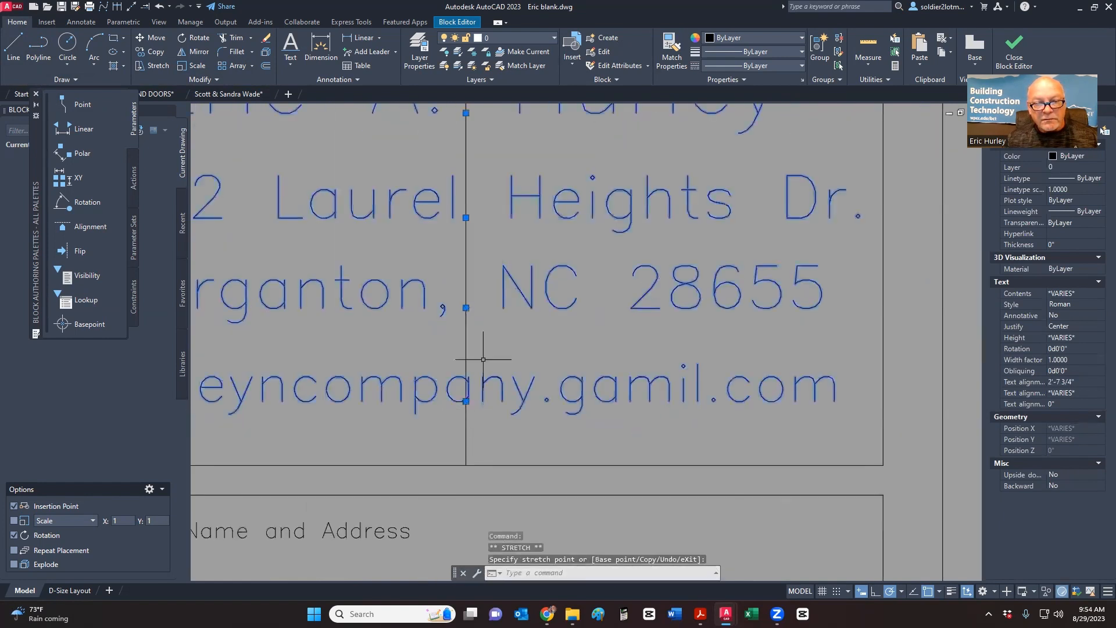
scroll(473, 244, "down", 4)
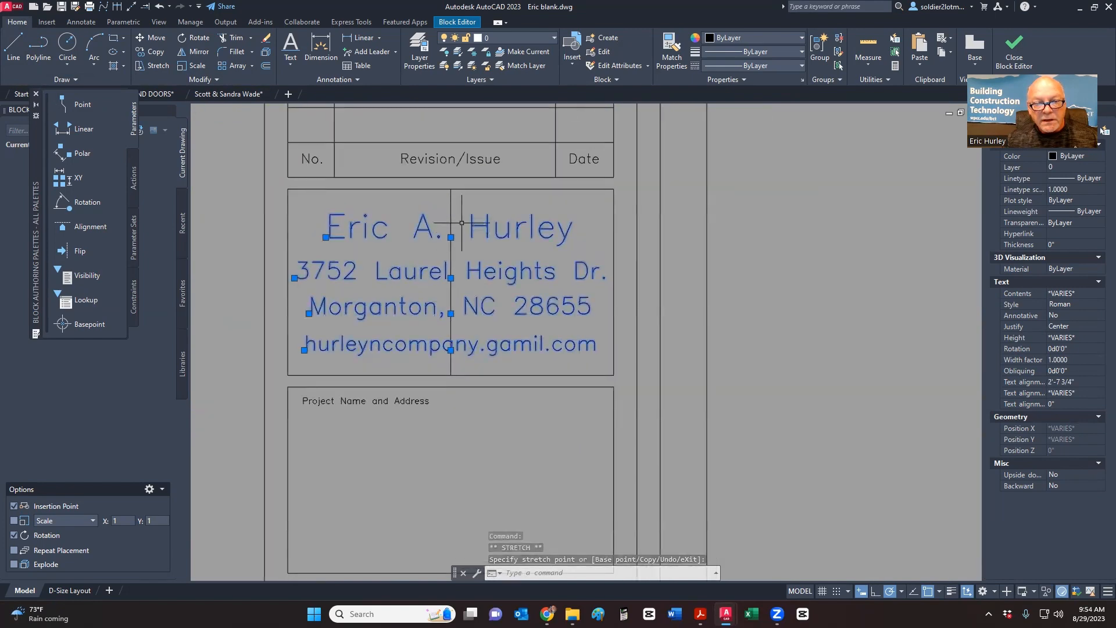
scroll(461, 223, "up", 4)
key("Escape")
left_click(455, 204)
left_click(429, 175)
key("Delete")
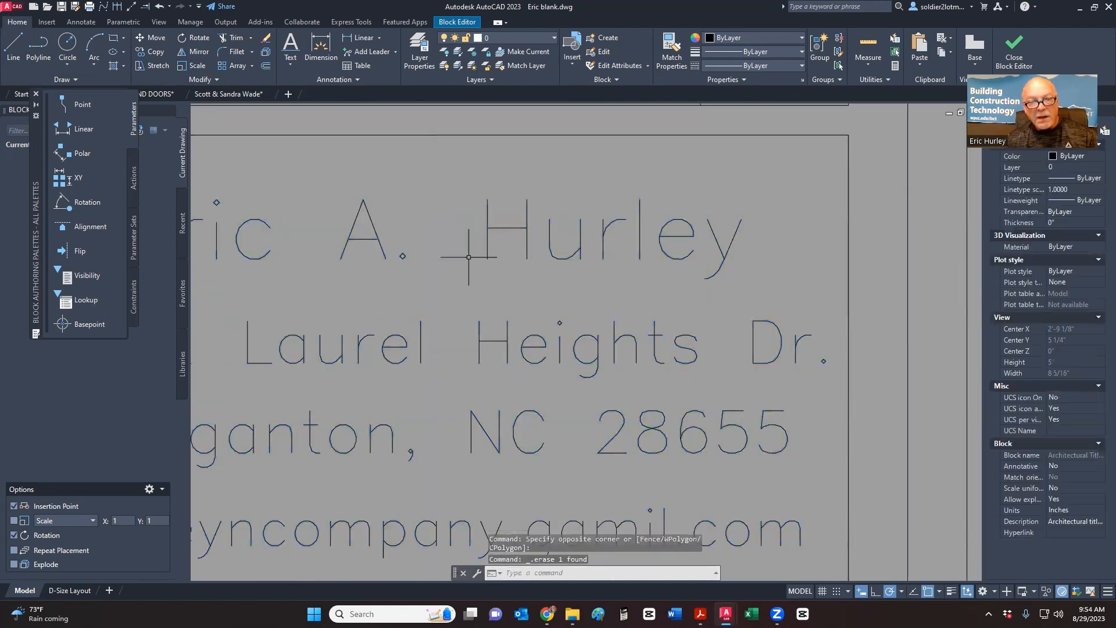
scroll(549, 269, "down", 7)
middle_click_drag(566, 288, 568, 317)
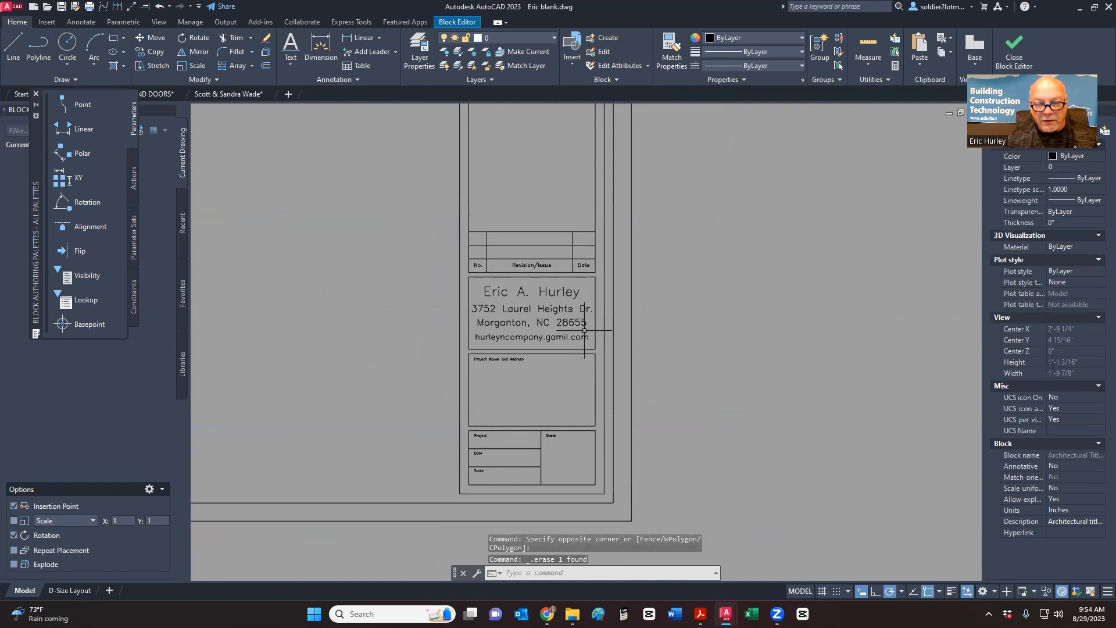
scroll(526, 397, "up", 4)
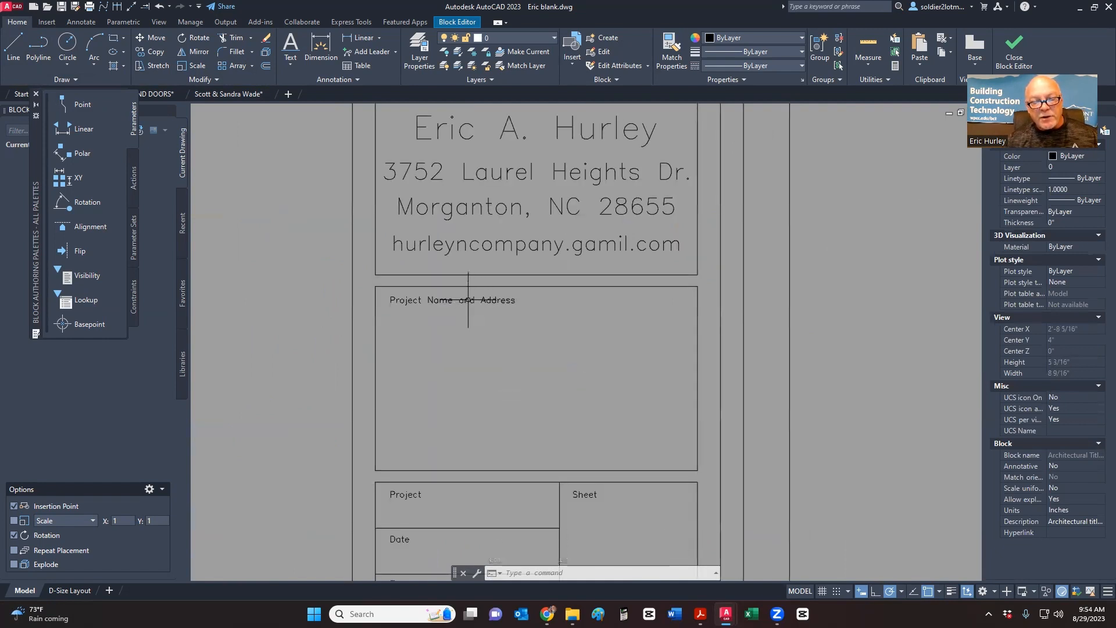
mouse_move(467, 299)
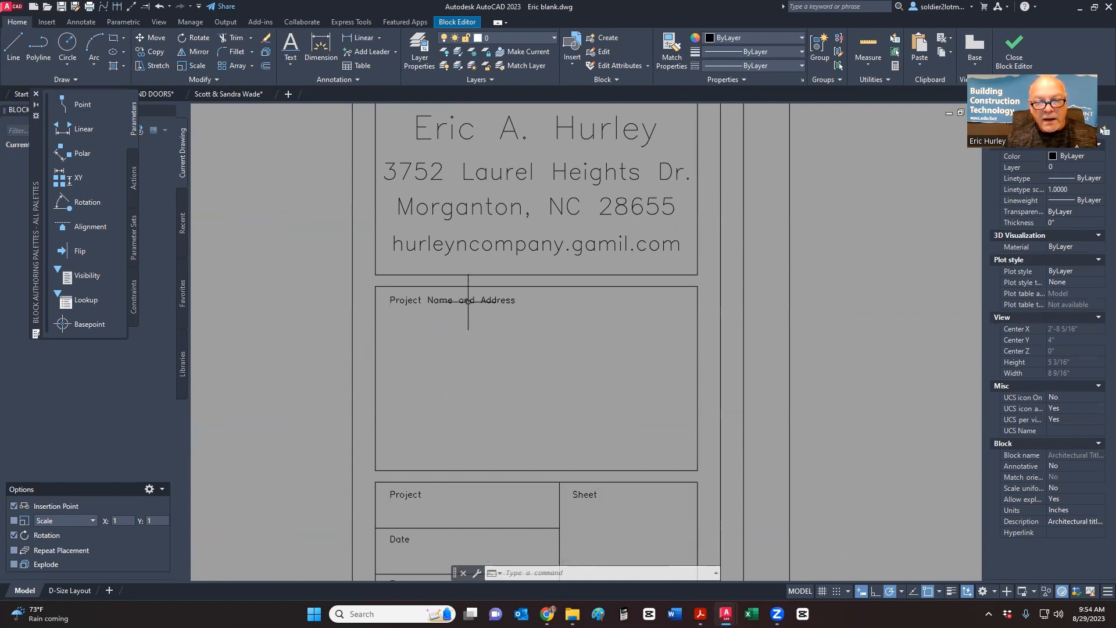
scroll(467, 305, "down", 8)
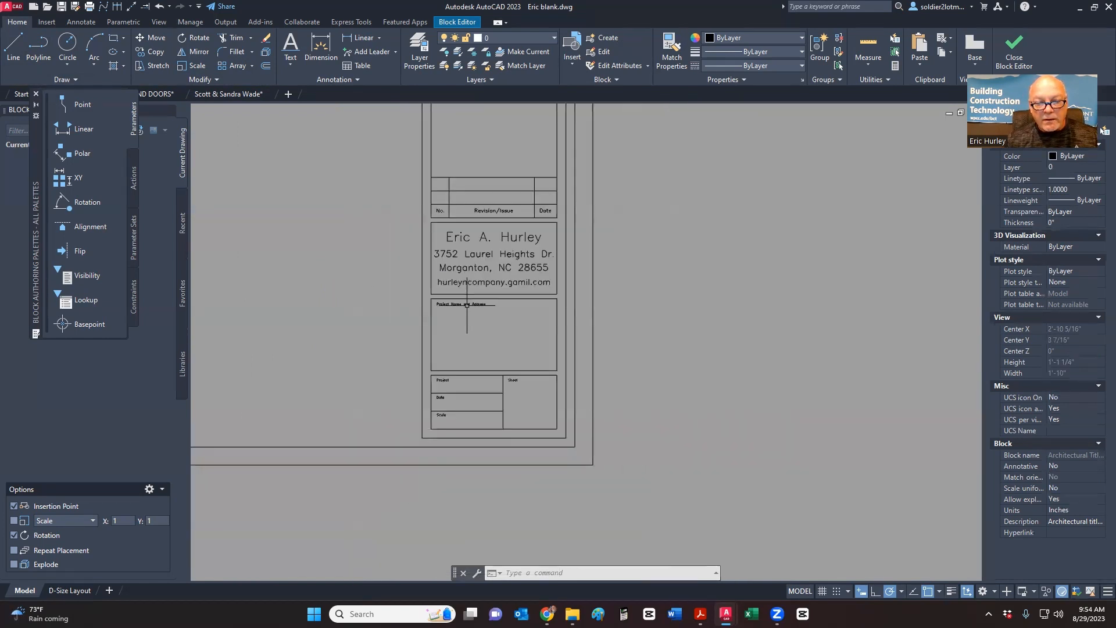
middle_click_drag(465, 295, 612, 394)
middle_click_drag(543, 348, 603, 314)
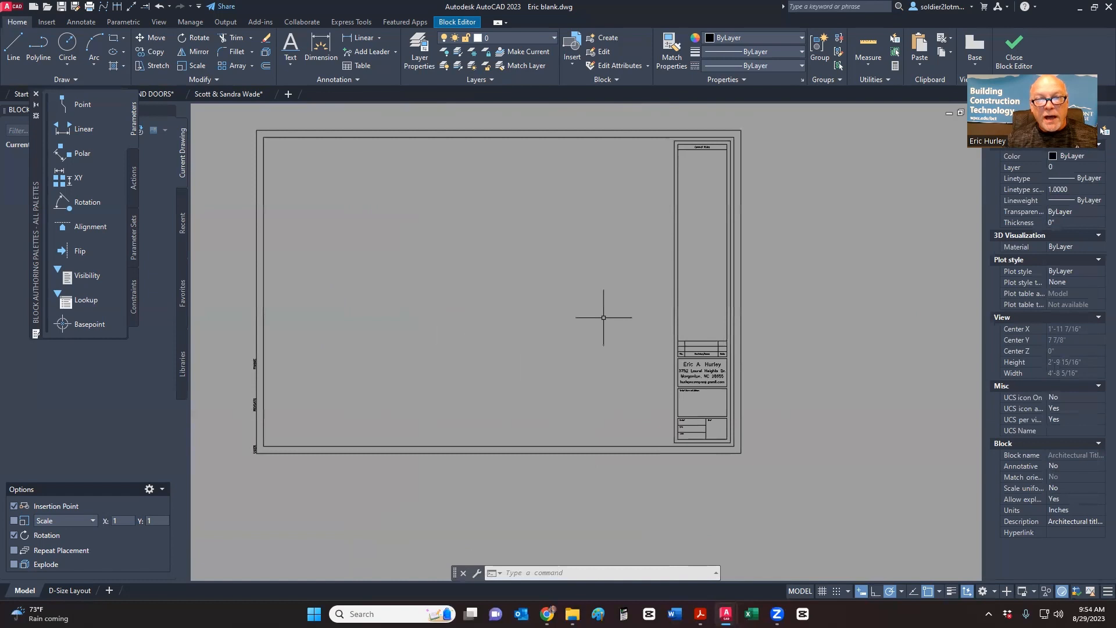
- Close the Block Editor, saving changes to the Architectural Title Block
left_click(455, 24)
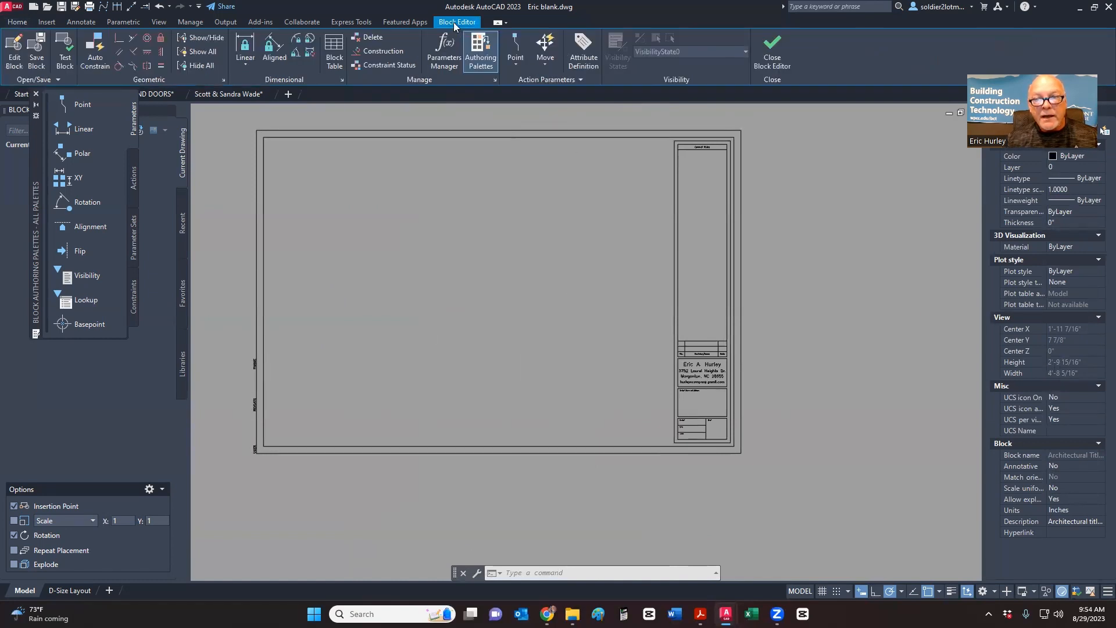
left_click(770, 55)
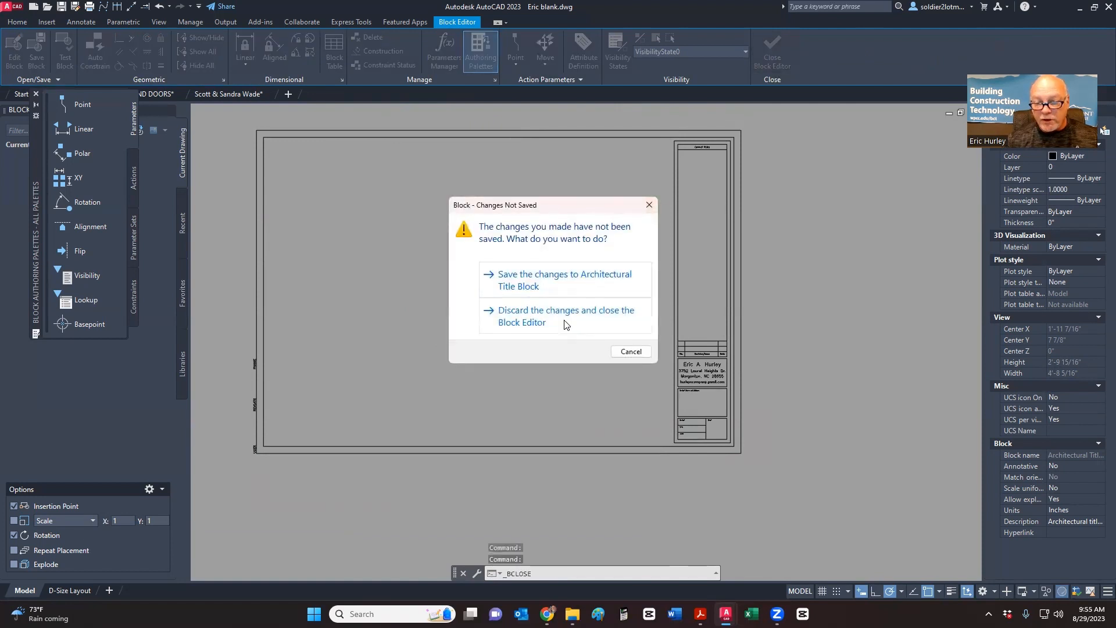
left_click(570, 282)
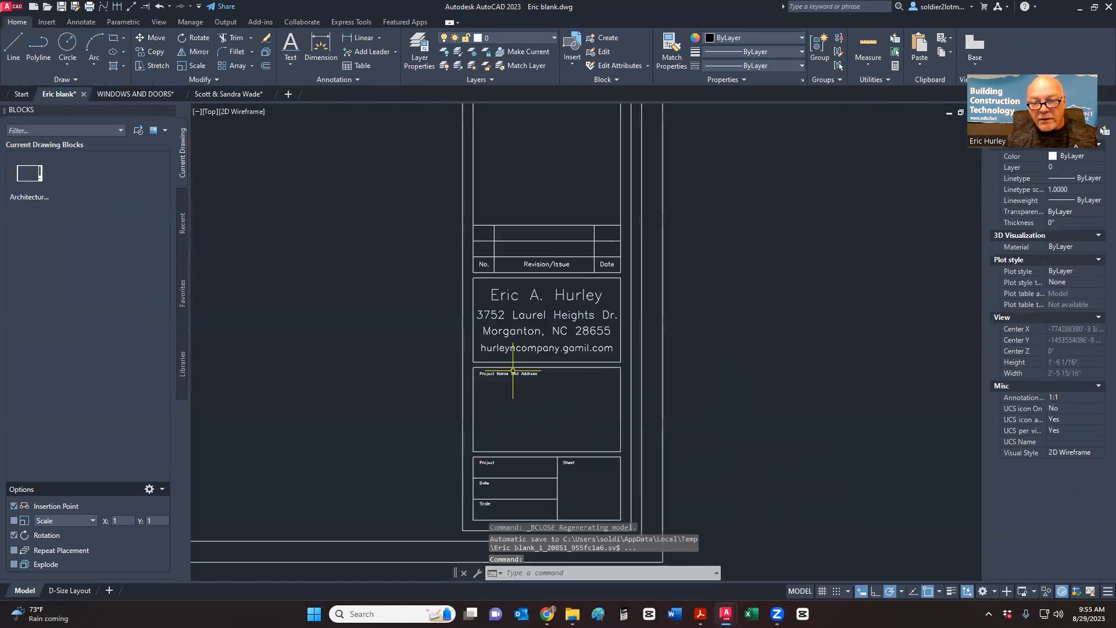
- Crossing-select the old title-block sheet and delete it
scroll(674, 382, "down", 4)
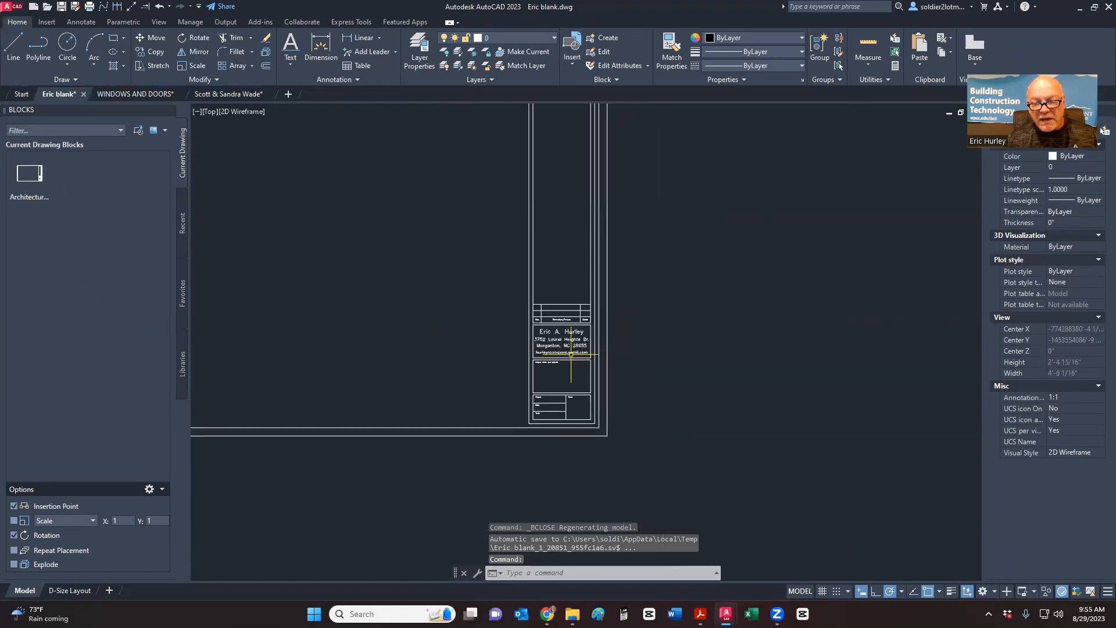
left_click(674, 382)
left_click(631, 336)
key("Delete")
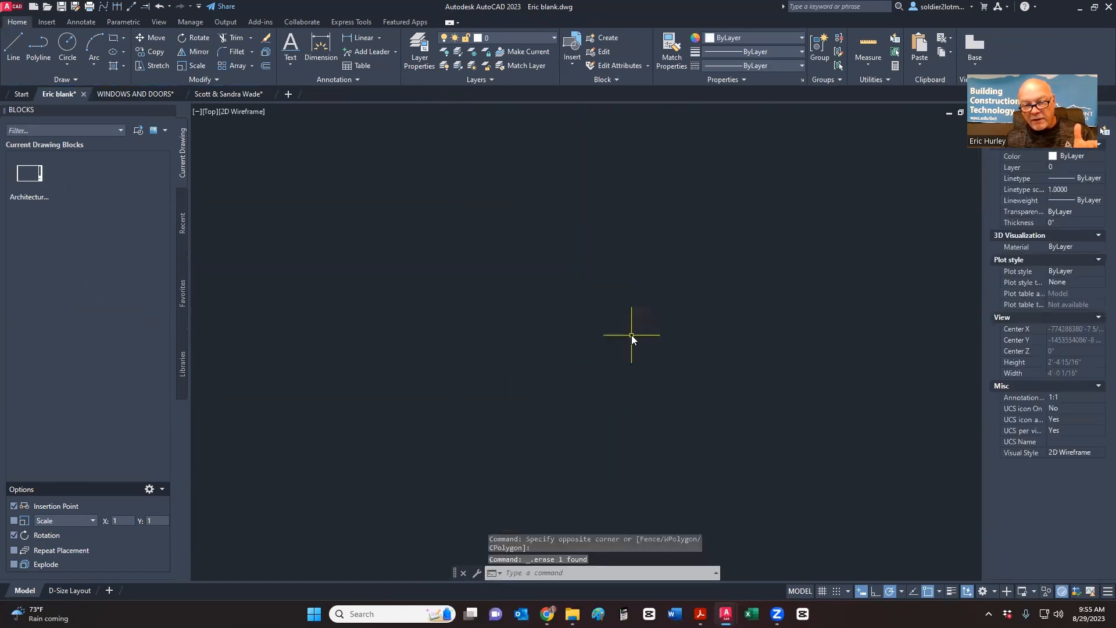
- Insert the Architectural Title Block from the Blocks palette at 0° rotation
left_click(26, 183)
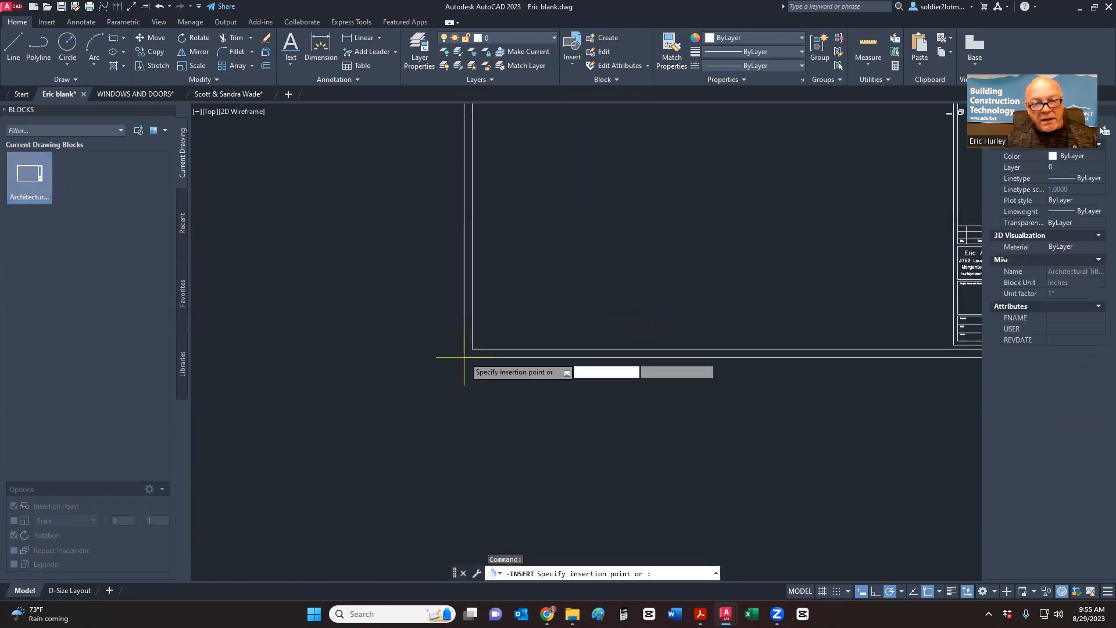
left_click(285, 405)
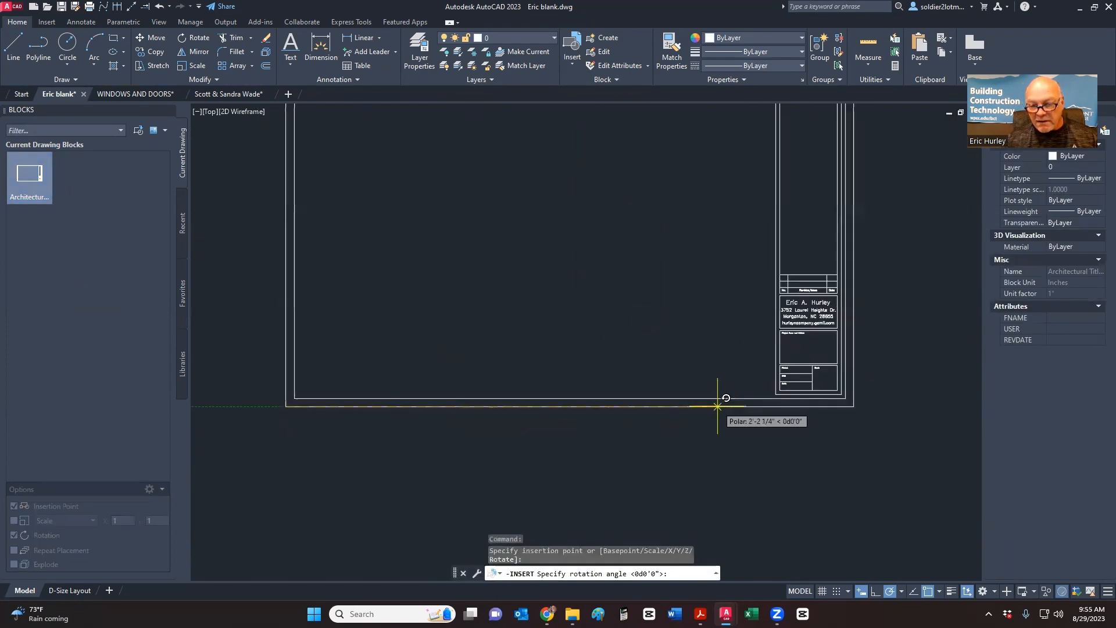
left_click(717, 406)
scroll(808, 323, "up", 8)
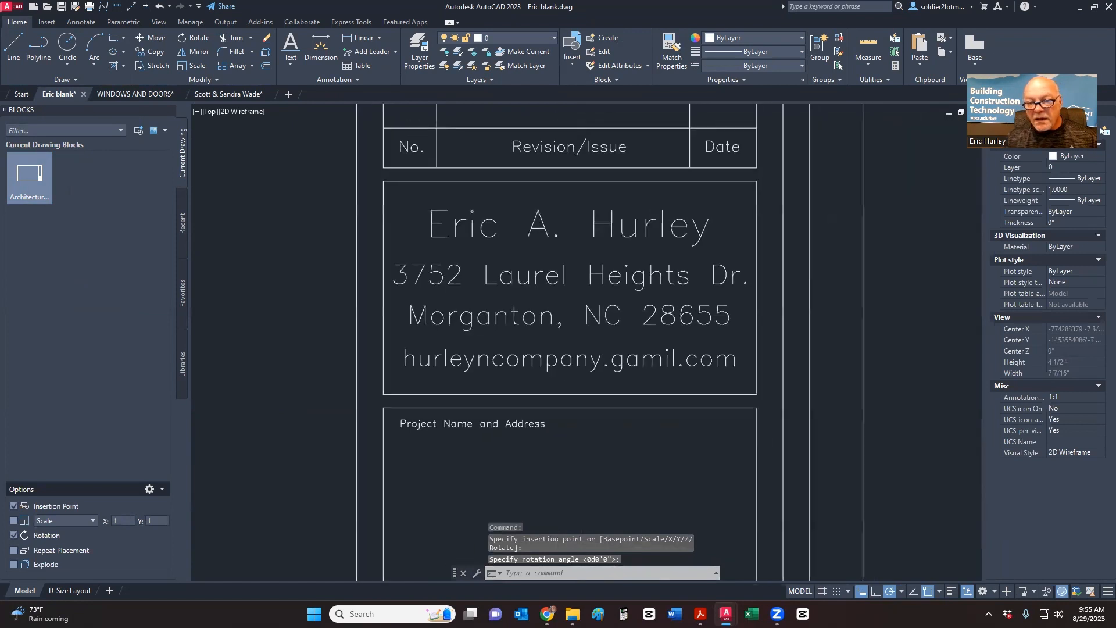
scroll(590, 387, "down", 10)
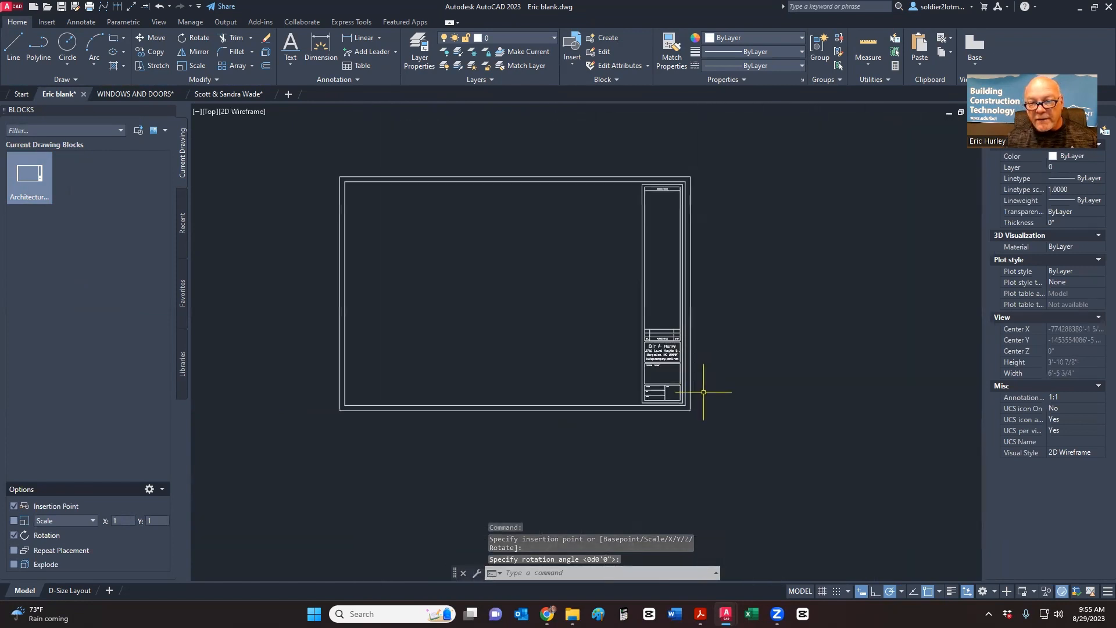
left_click(705, 418)
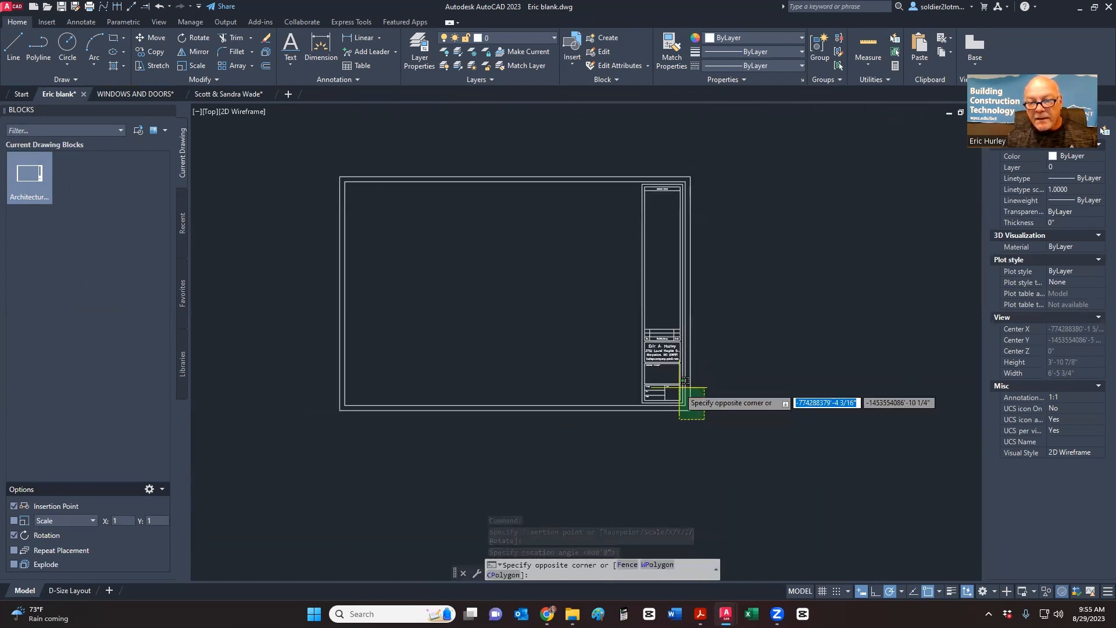
left_click(686, 381)
middle_click_drag(717, 379, 709, 409)
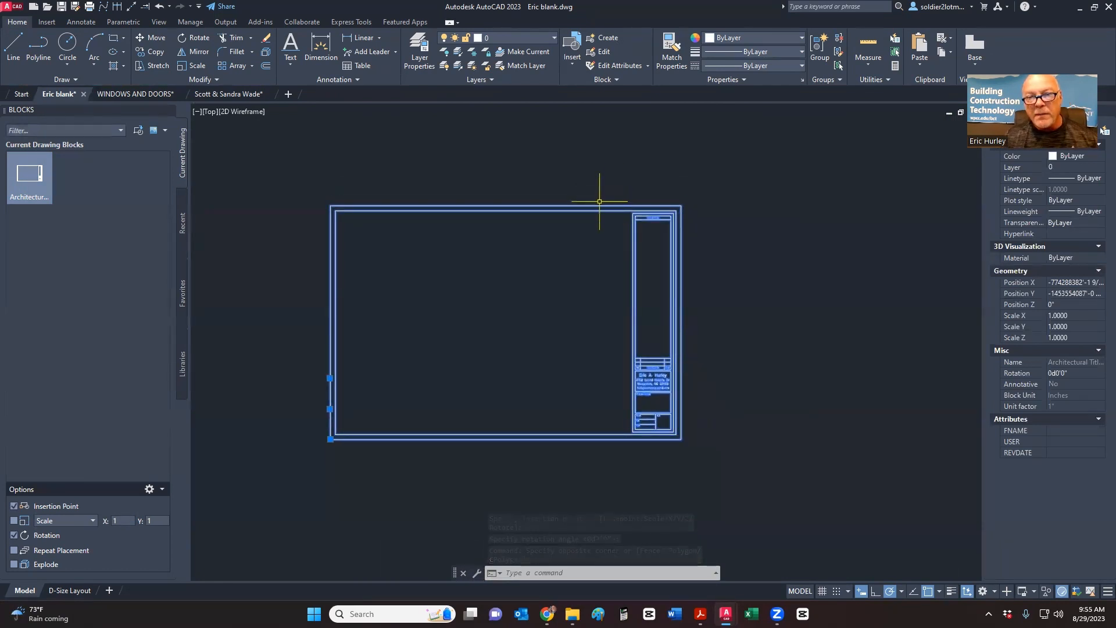
key("Escape")
scroll(649, 372, "up", 4)
scroll(650, 360, "down", 2)
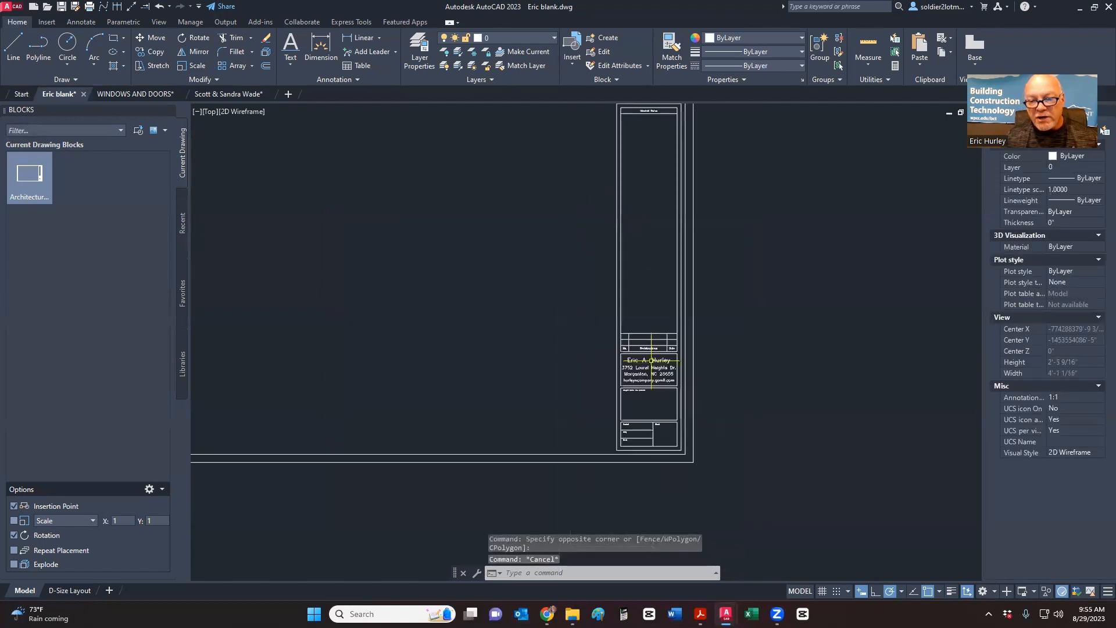
scroll(651, 360, "down", 2)
- Select the inserted title block and explode it into separate objects
left_click(655, 285)
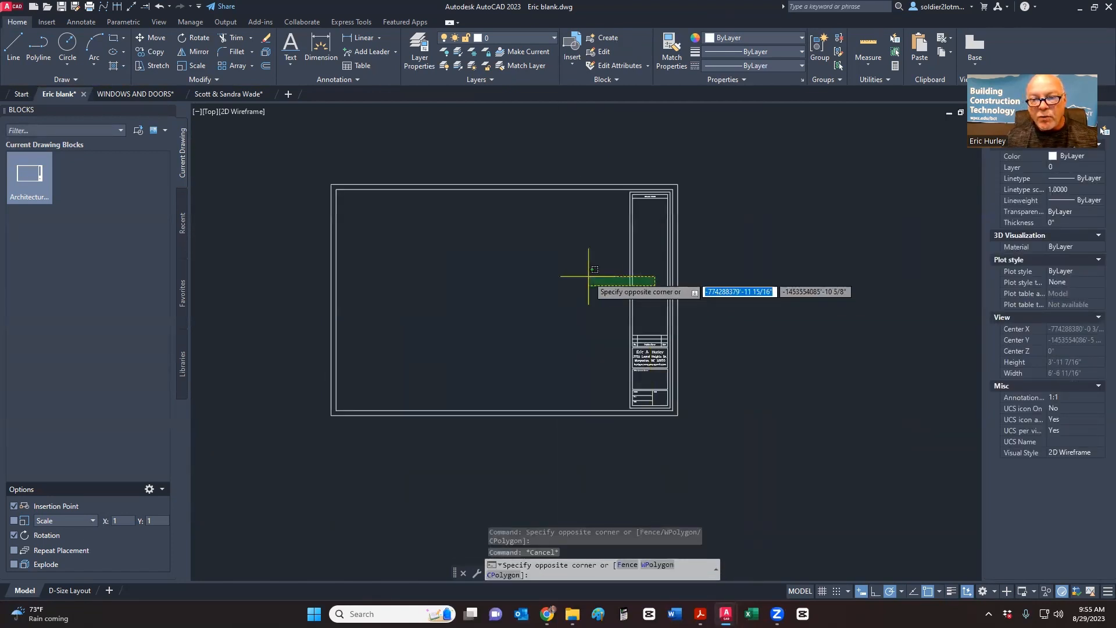
left_click(589, 276)
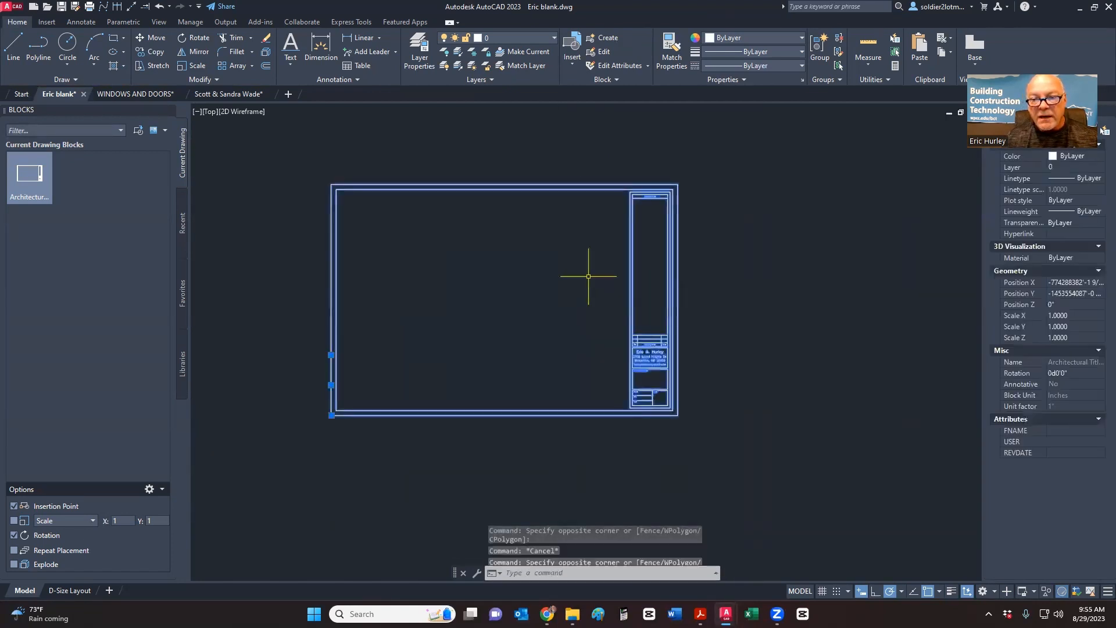
left_click(265, 54)
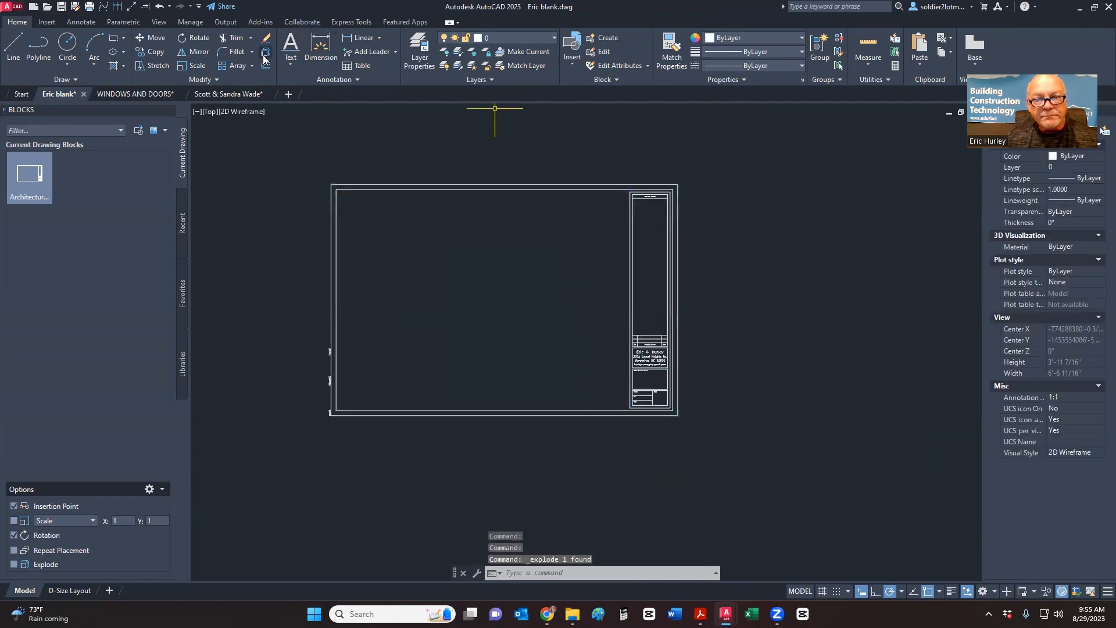
scroll(639, 198, "up", 8)
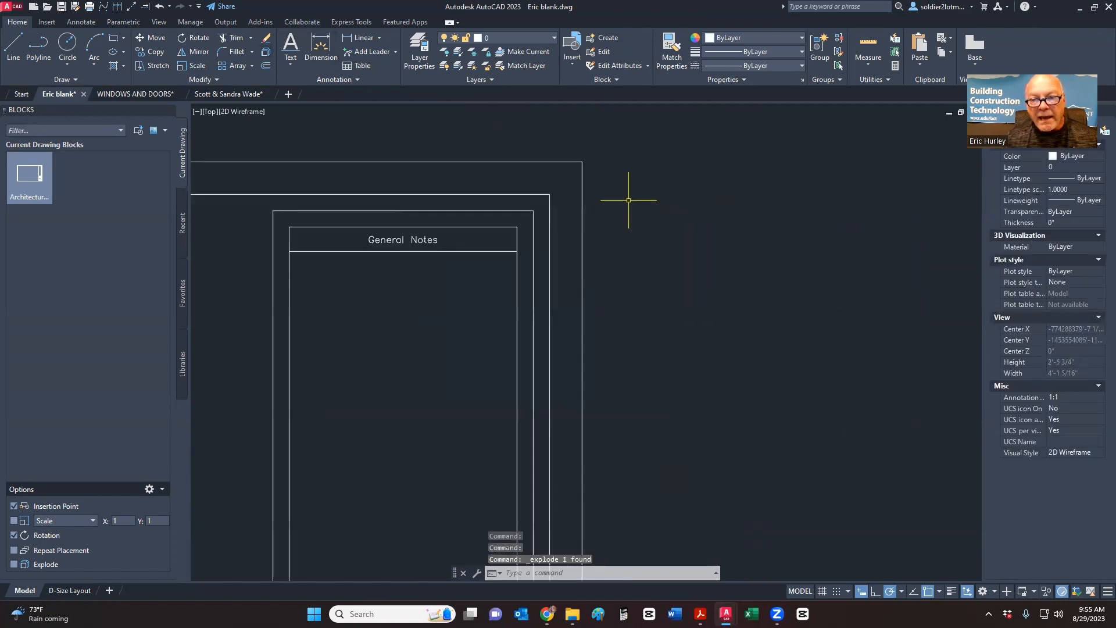
- Select the General Notes heading text
left_click(382, 235)
left_click(354, 235)
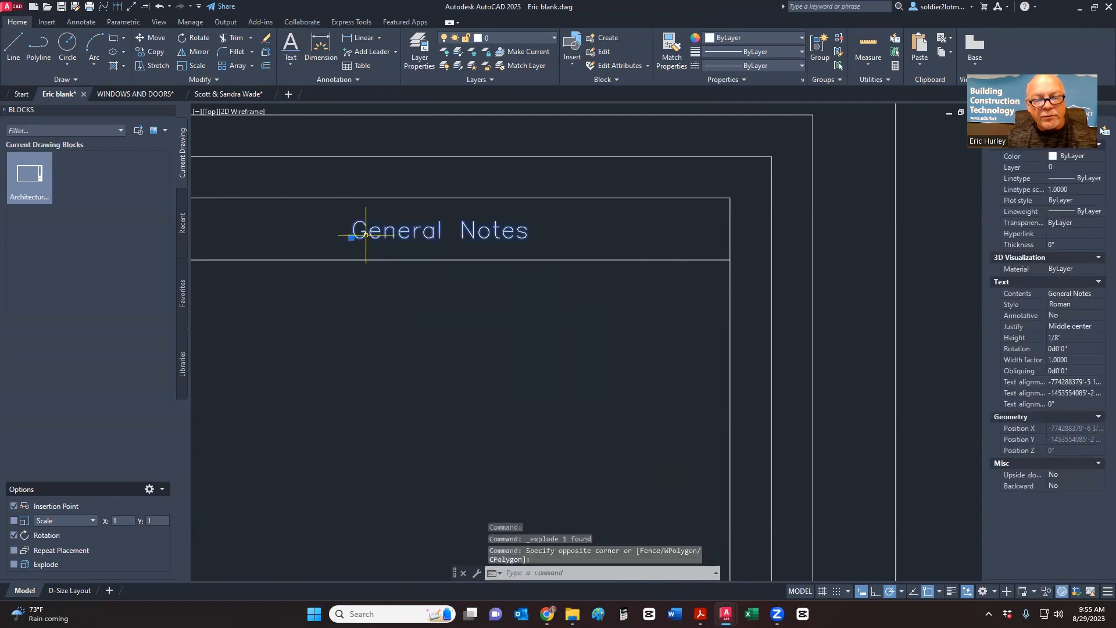
scroll(627, 294, "down", 2)
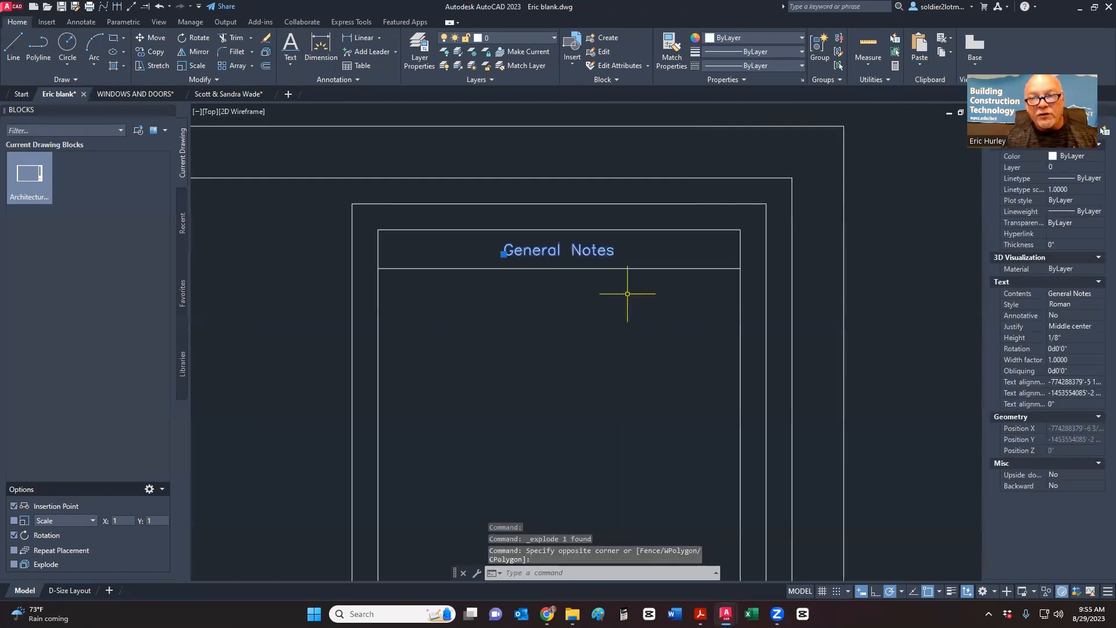
middle_click_drag(646, 277, 586, 276)
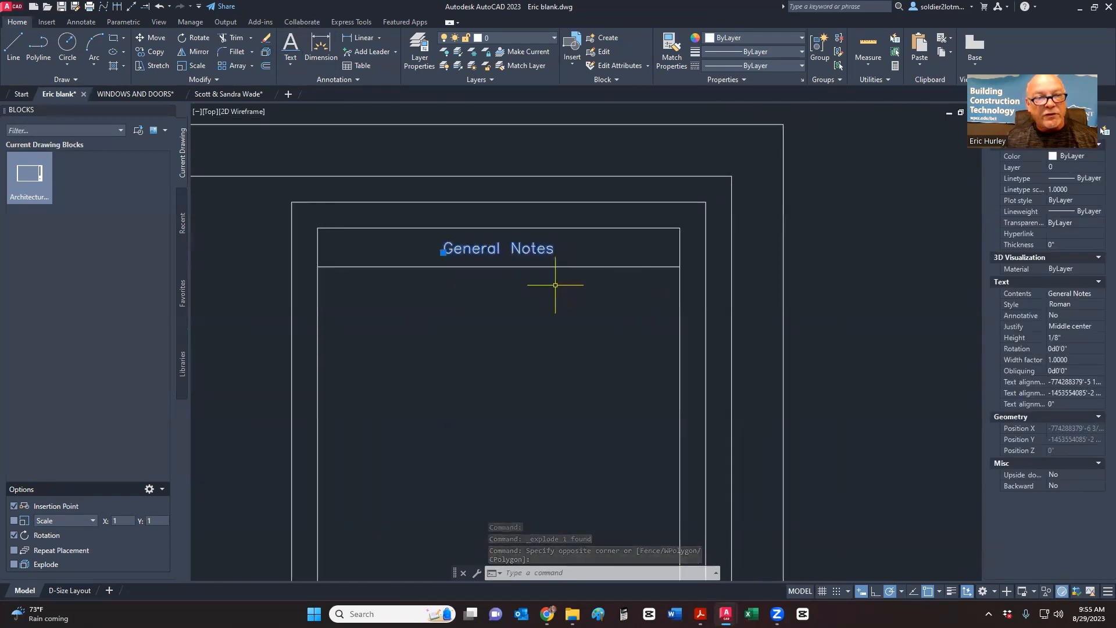
- Scale the General Notes heading up to 1/4" tall
left_click(190, 66)
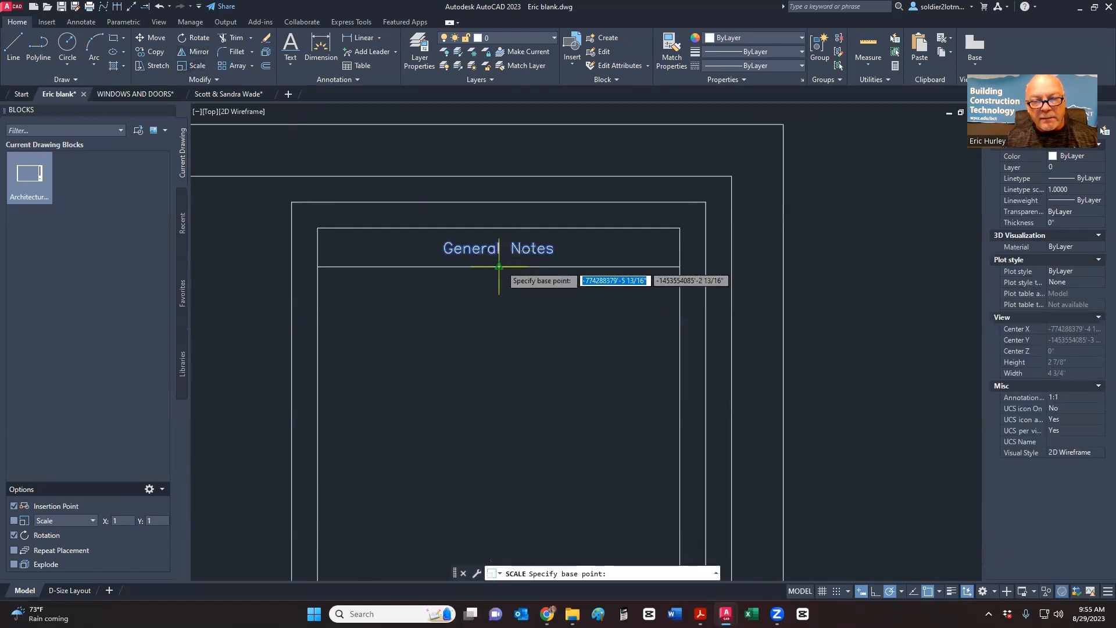
left_click(495, 266)
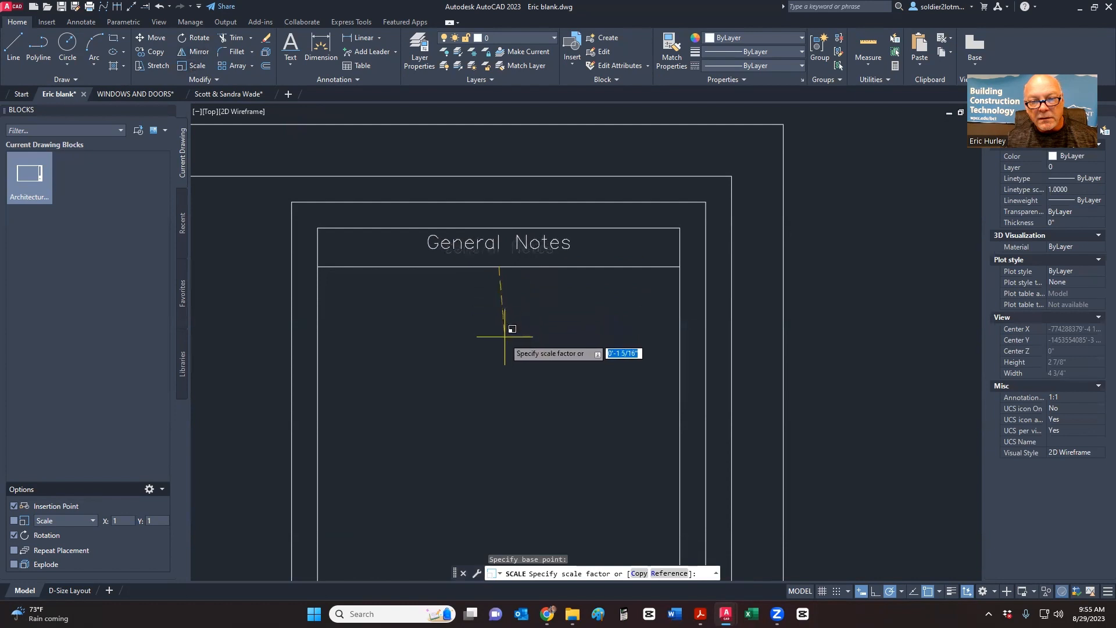
left_click(505, 384)
- Move the General Notes heading down to centre it in its header box
left_click(496, 221)
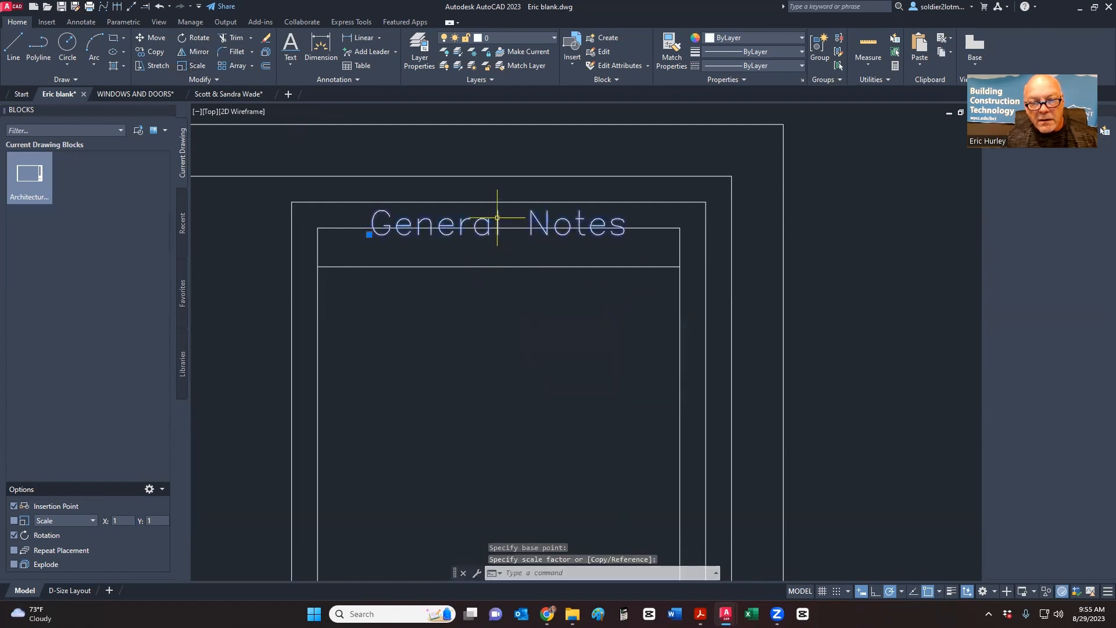
right_click(498, 221)
left_click(527, 337)
left_click(530, 339)
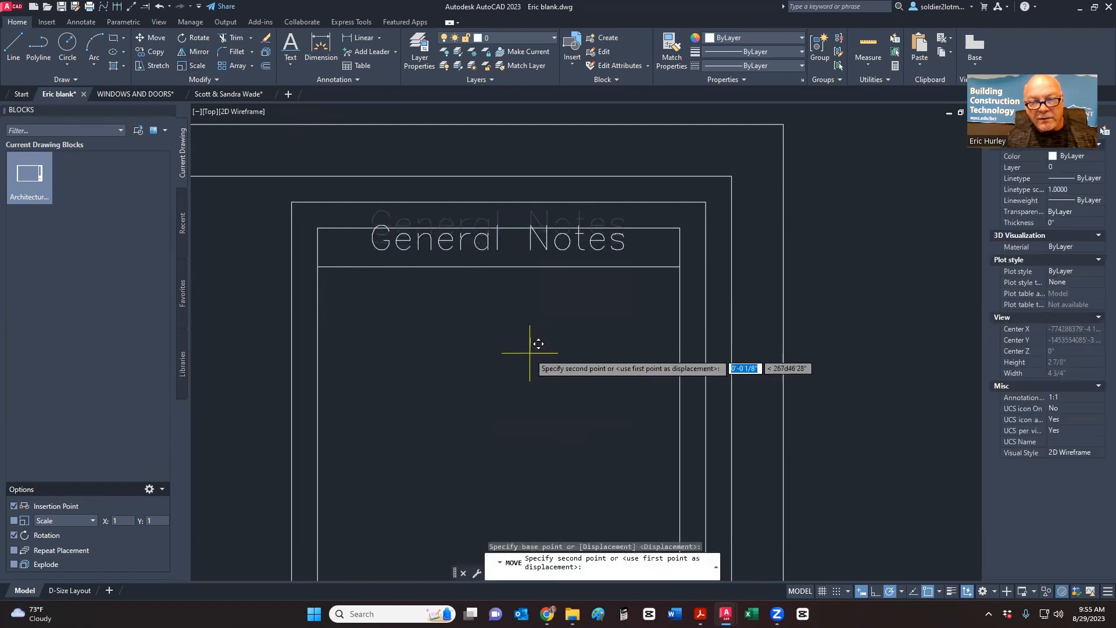
left_click(530, 360)
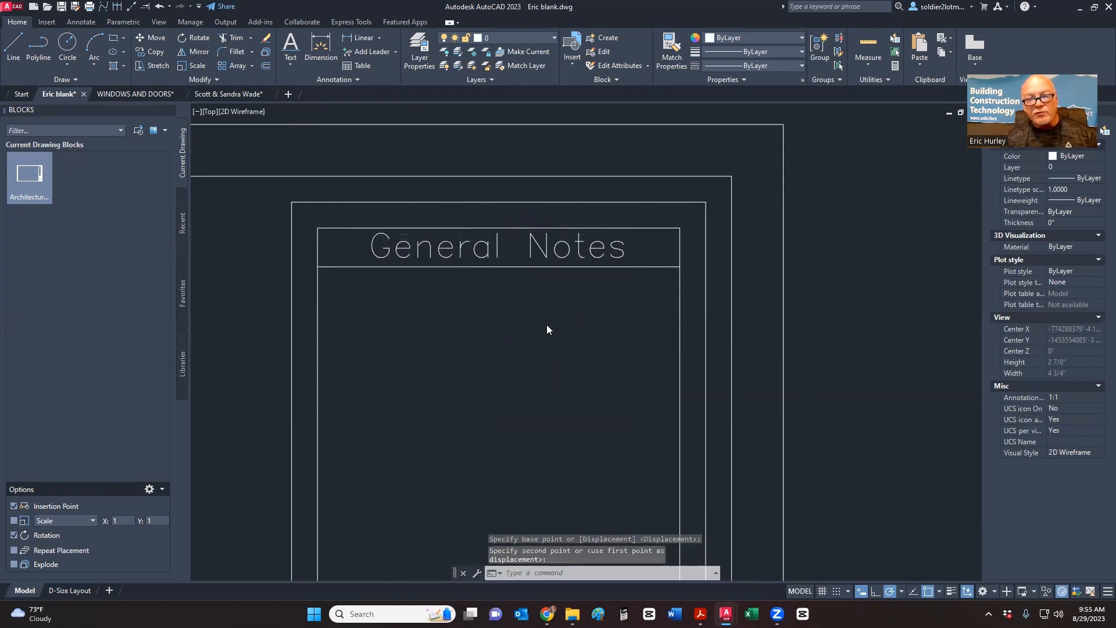
right_click(547, 325)
key("Escape")
- Reselect the General Notes text to check its options, then deselect it
left_click(494, 243)
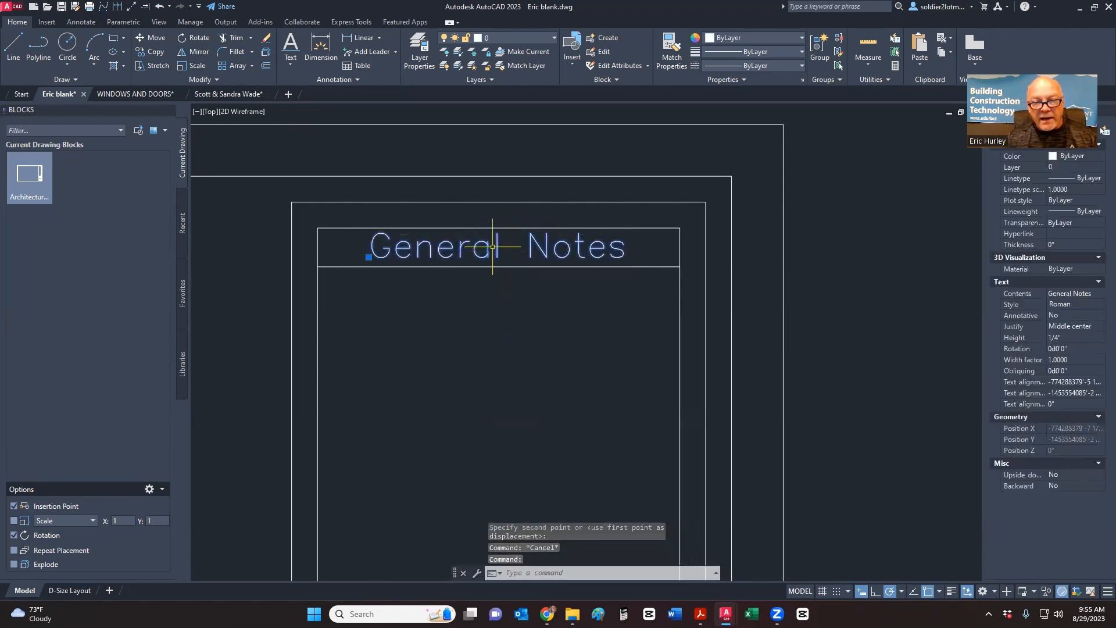
right_click(493, 249)
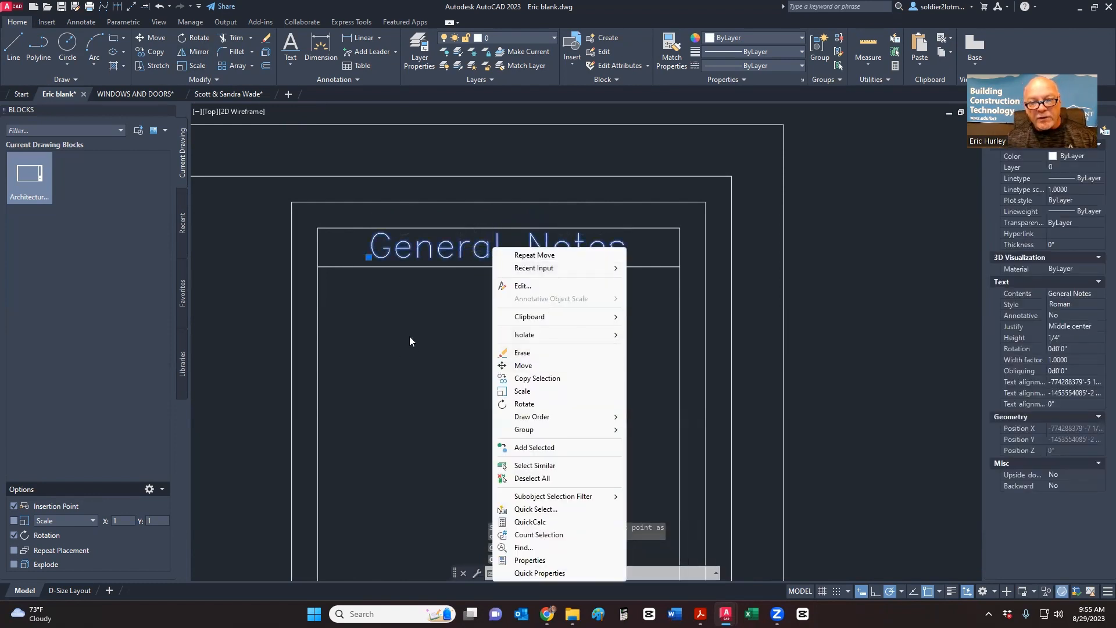
key("Escape")
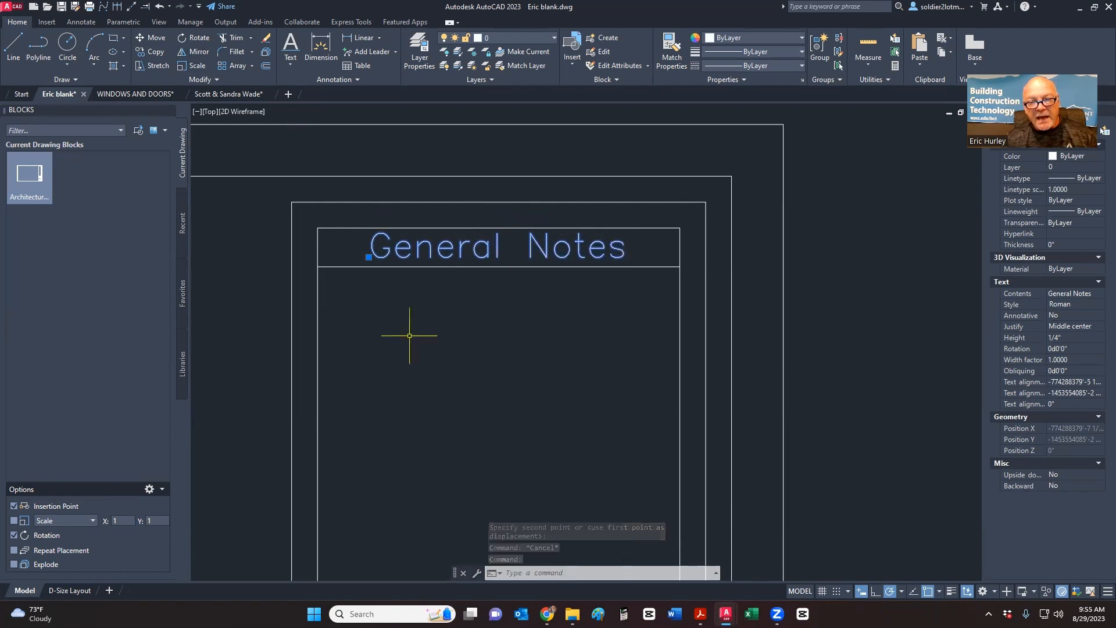
key("Escape")
scroll(463, 294, "down", 5)
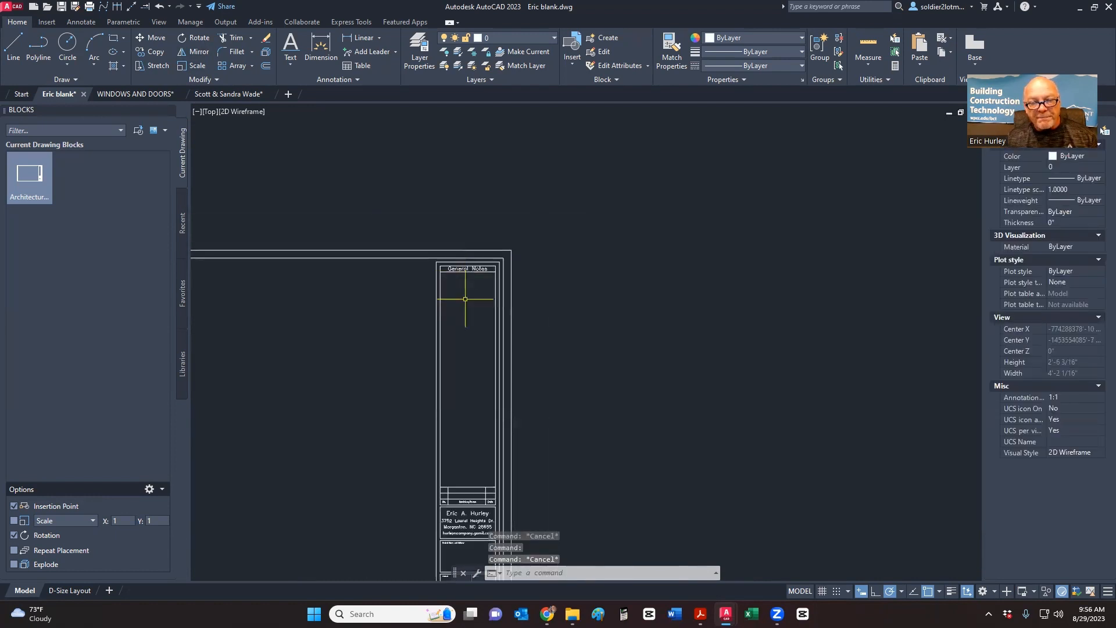
scroll(567, 253, "down", 4)
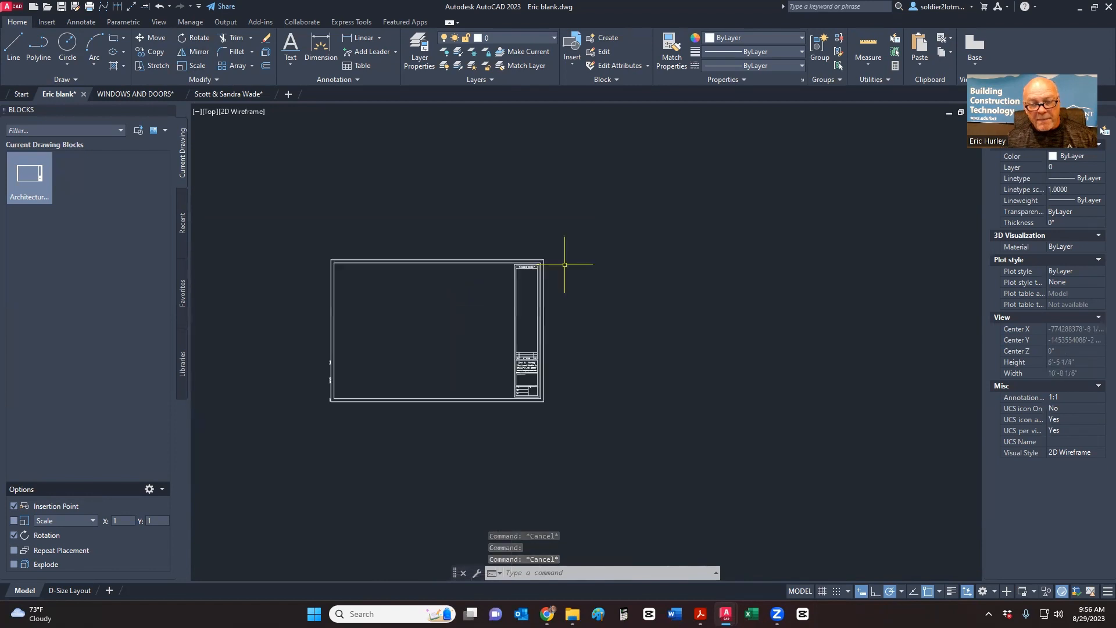
scroll(575, 279, "up", 4)
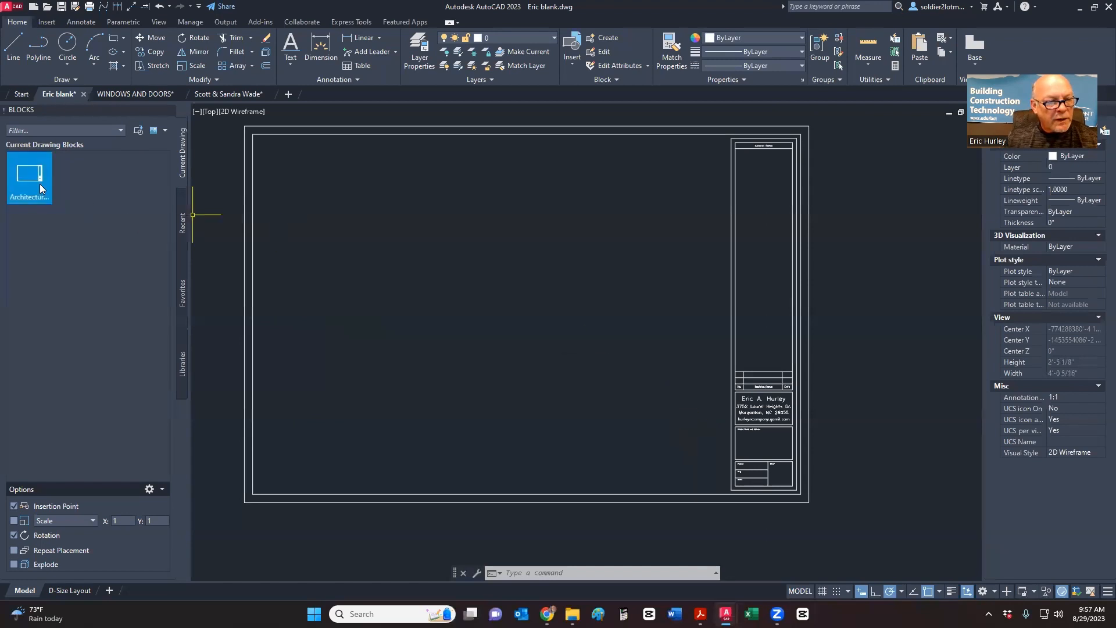
- Window-select the title-block sheet and explode it
mouse_move(39, 183)
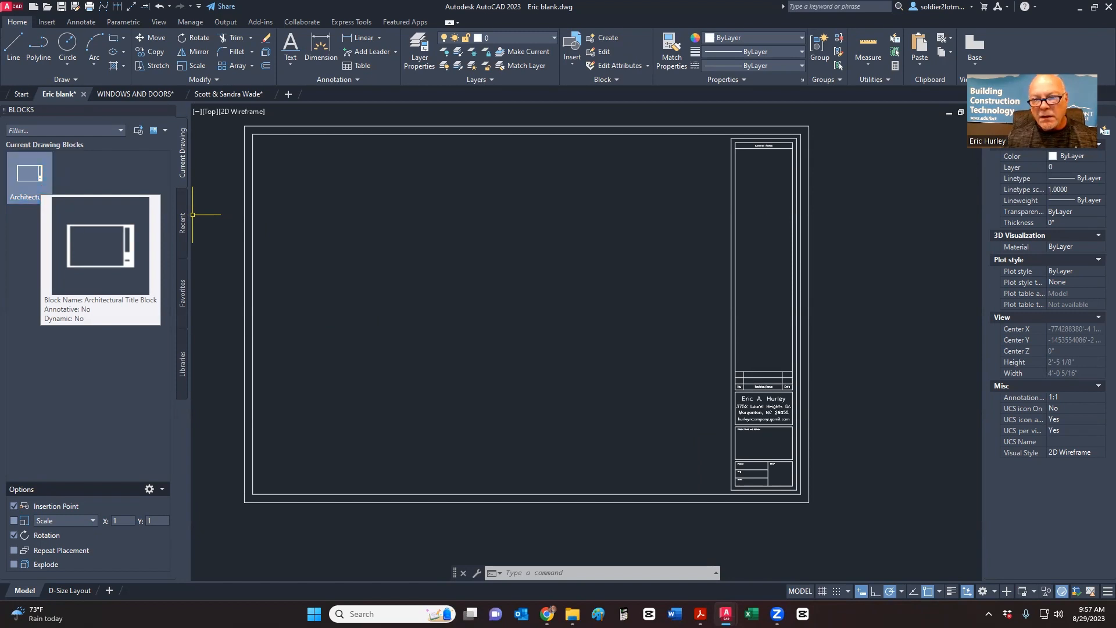
scroll(708, 365, "down", 2)
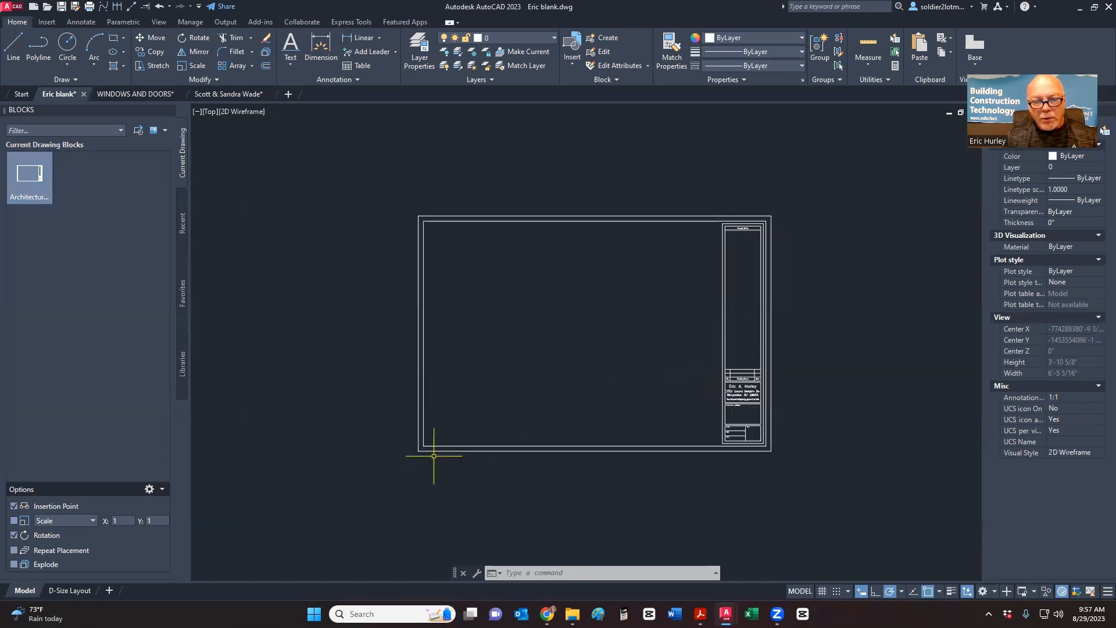
left_click(393, 481)
left_click(856, 170)
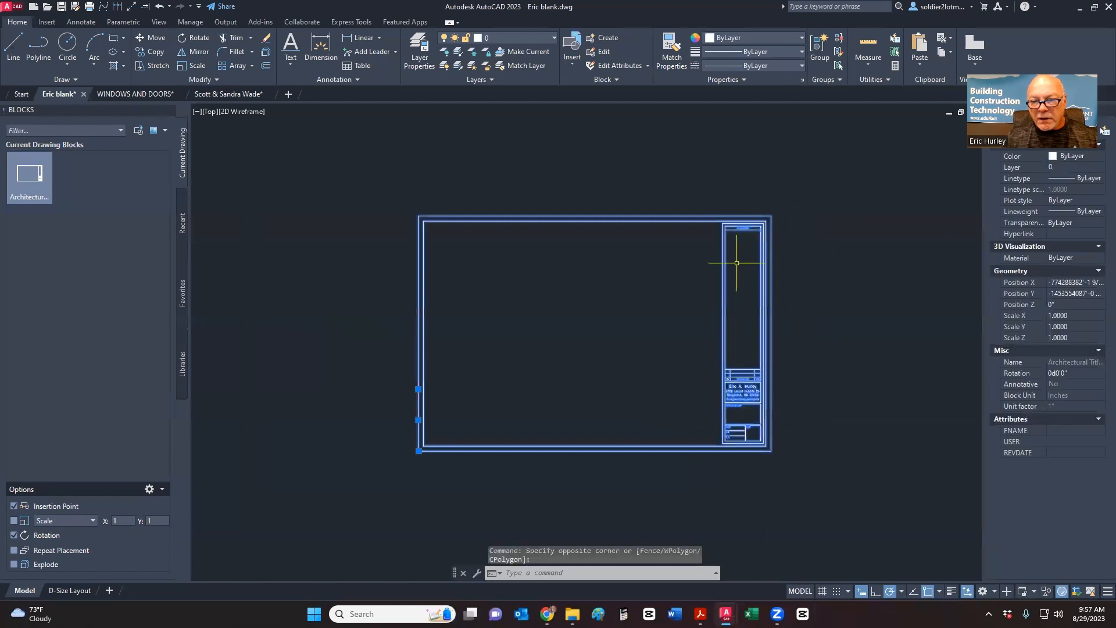
middle_click_drag(734, 265, 711, 272)
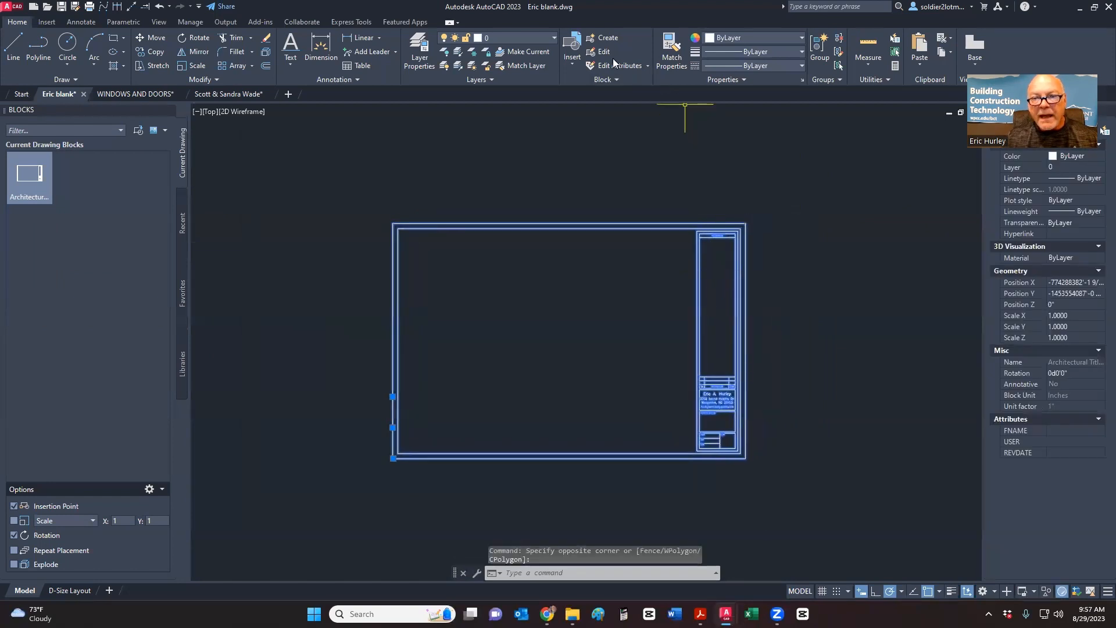
left_click(269, 55)
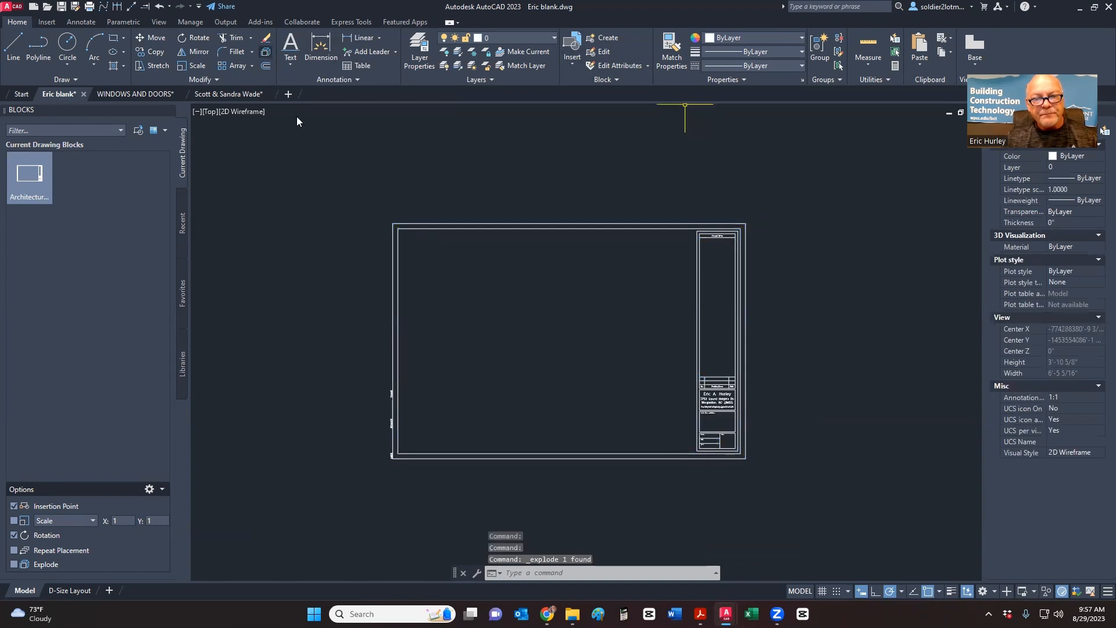
- Check the exploded border lines, then select the General Notes heading text
left_click(494, 244)
left_click(478, 209)
left_click(765, 315)
left_click(668, 297)
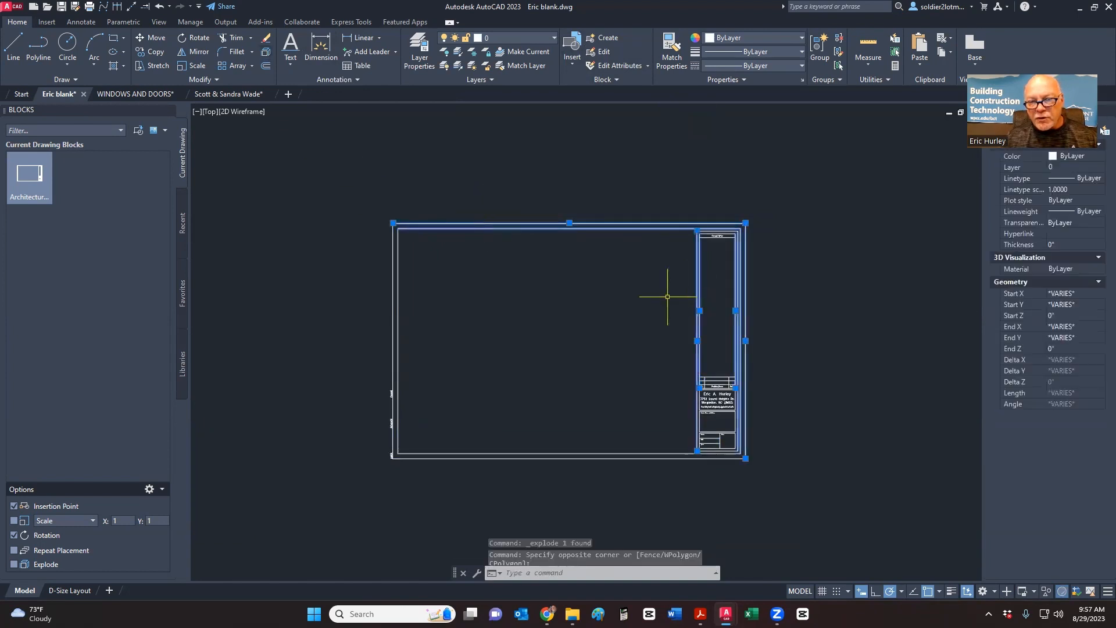
key("Escape")
middle_click_drag(678, 302, 667, 298)
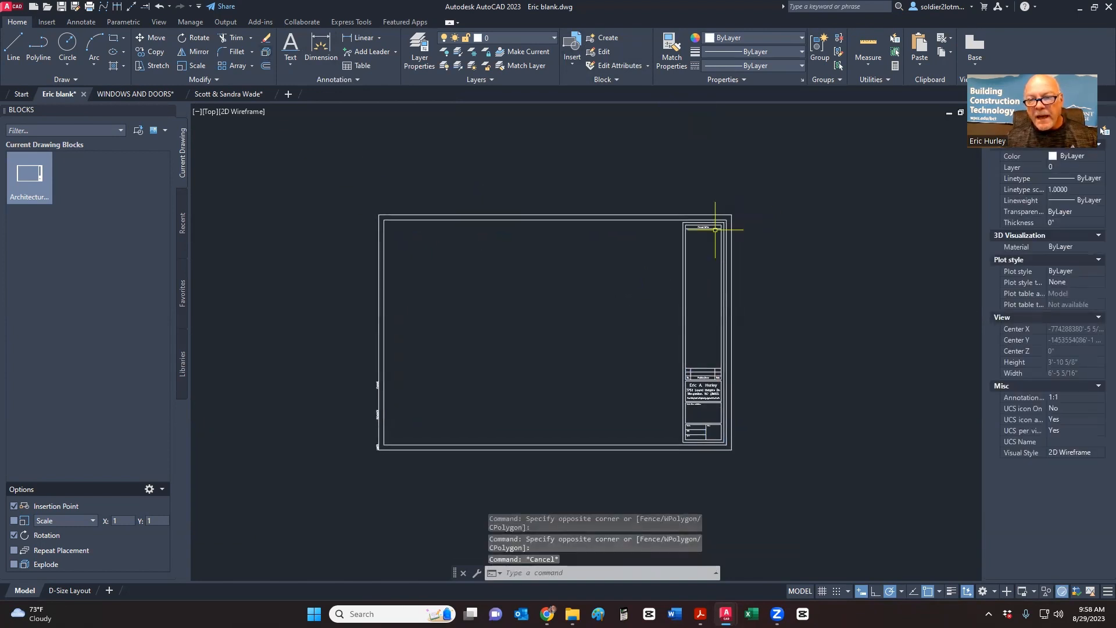
scroll(715, 230, "up", 10)
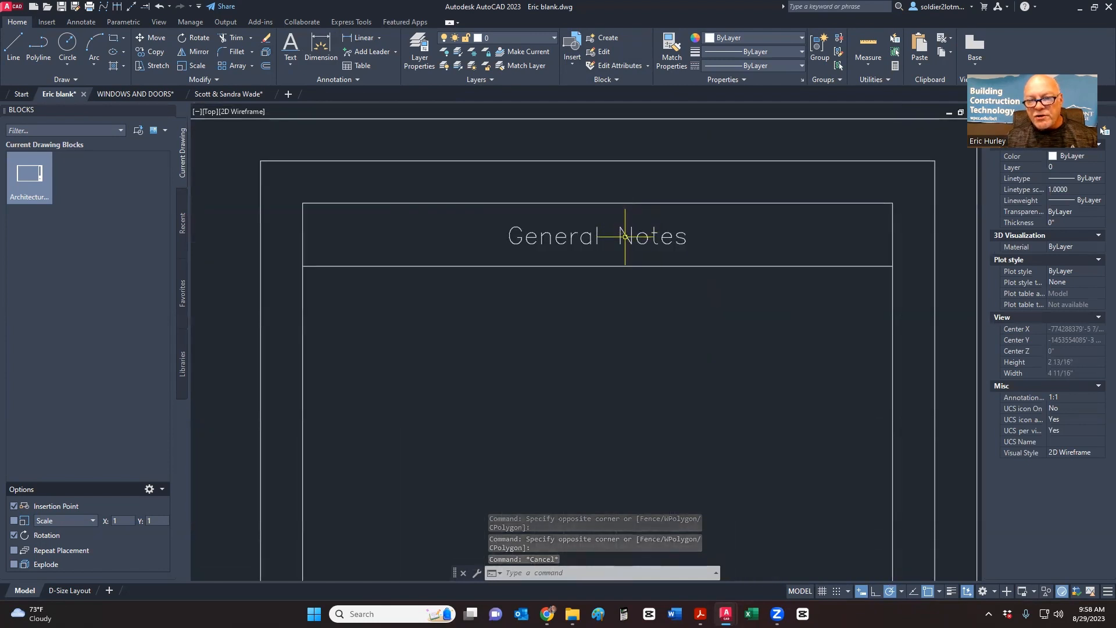
left_click(572, 246)
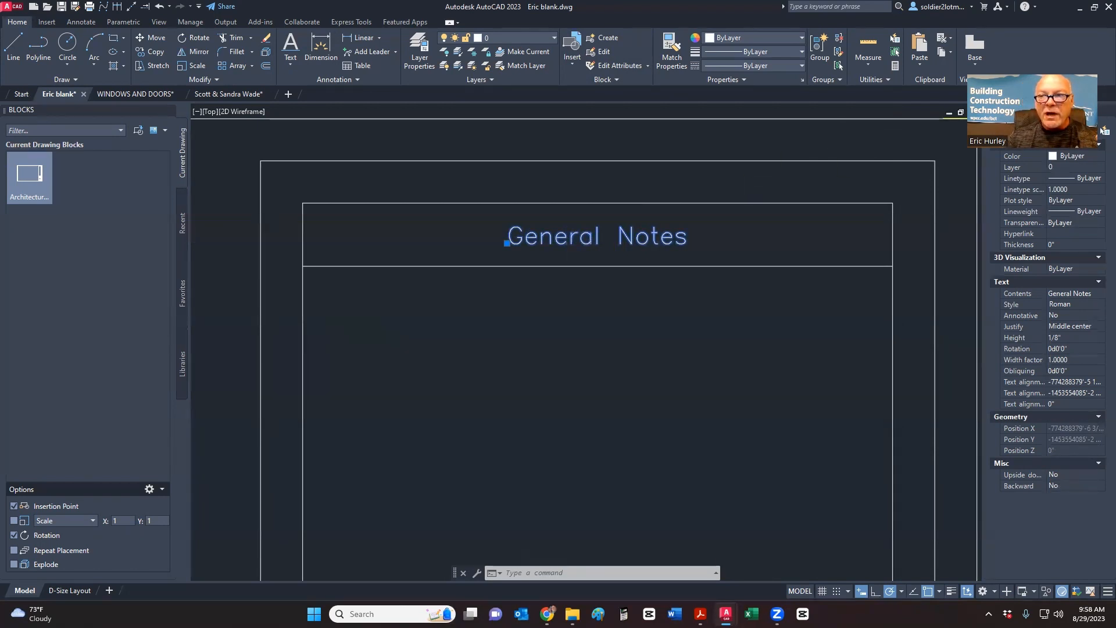
- Change the General Notes heading's text style from Roman to Standard
double_click(559, 244)
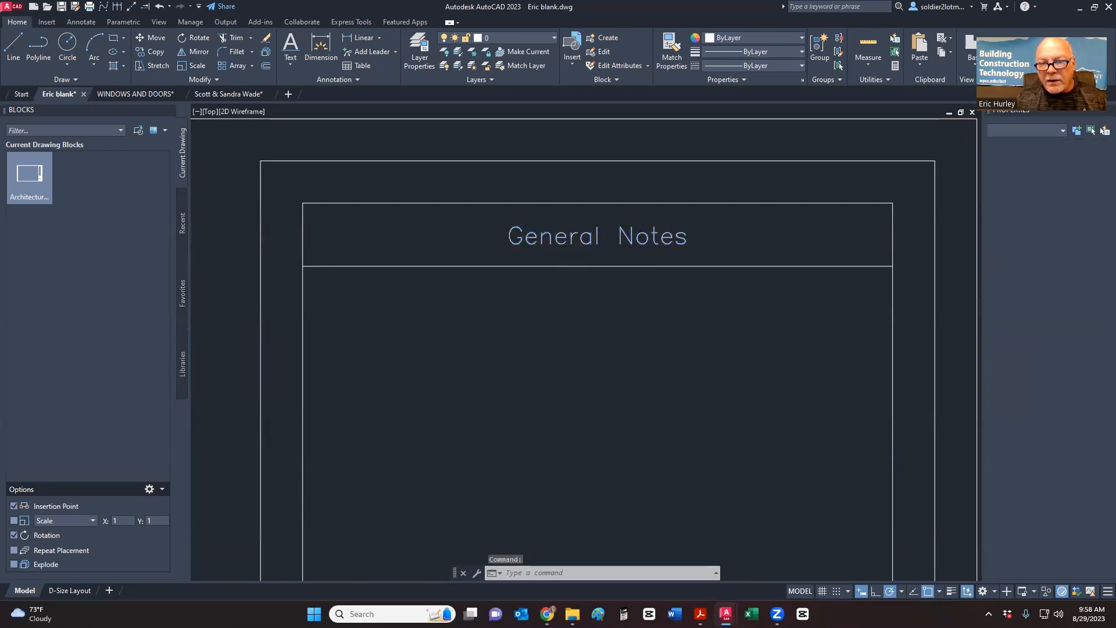
key("Return")
key("Escape")
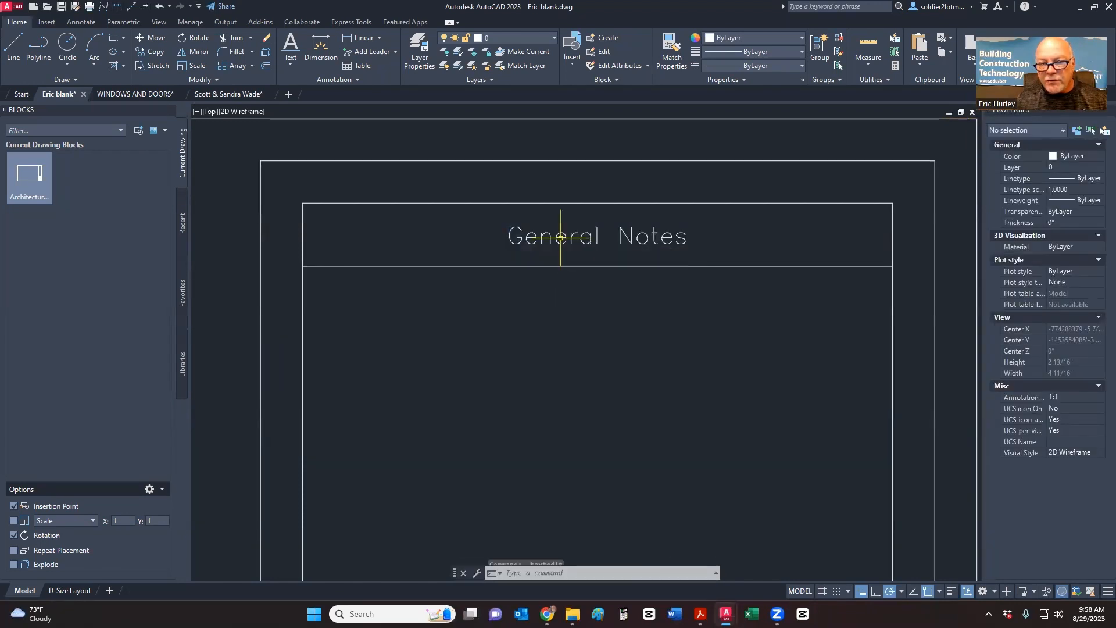
left_click(563, 247)
left_click(1089, 305)
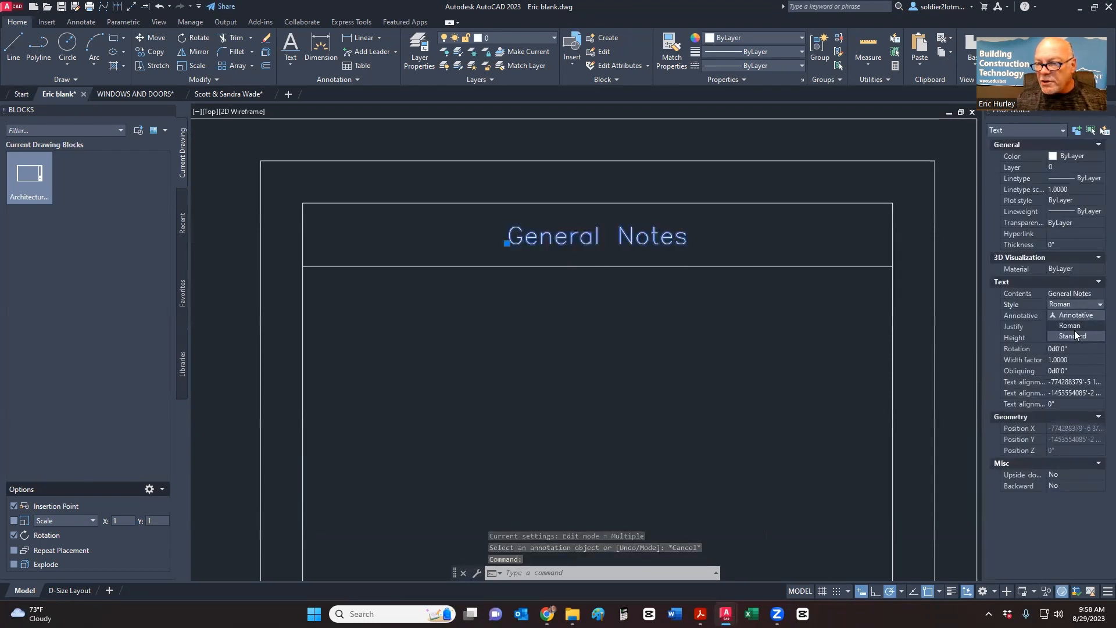
left_click(1073, 335)
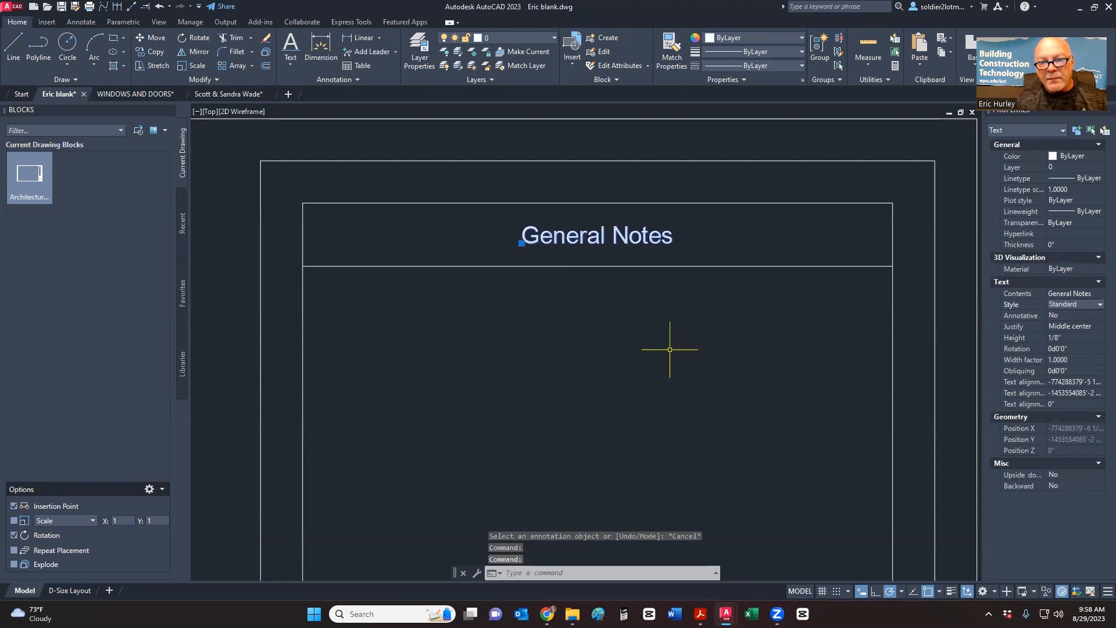
- Scale the heading up to fill its header box
left_click(184, 64)
left_click(595, 238)
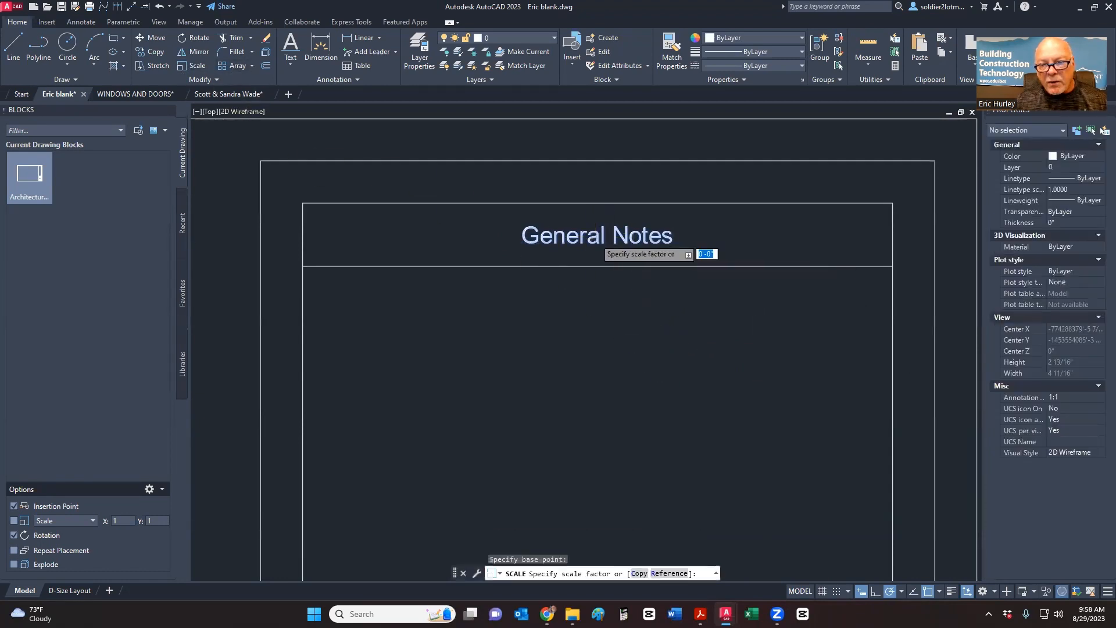
left_click(441, 245)
scroll(662, 290, "down", 7)
scroll(662, 290, "down", 3)
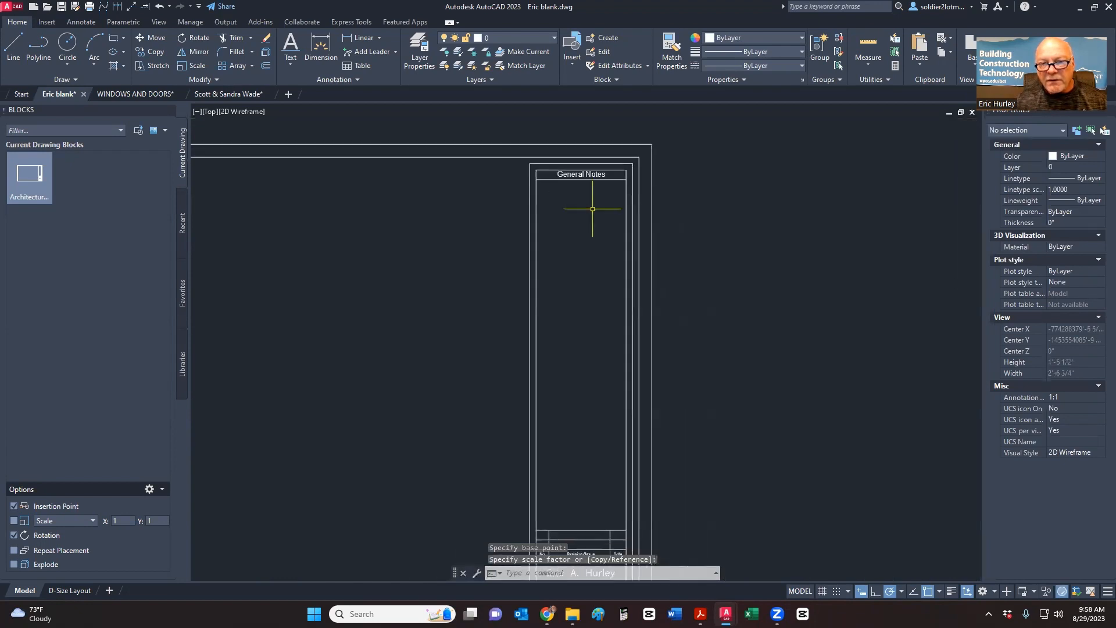
mouse_move(627, 244)
middle_mouse_down()
mouse_move(760, 204)
mouse_move(747, 214)
middle_mouse_up()
scroll(772, 199, "down", 2)
scroll(768, 207, "up", 2)
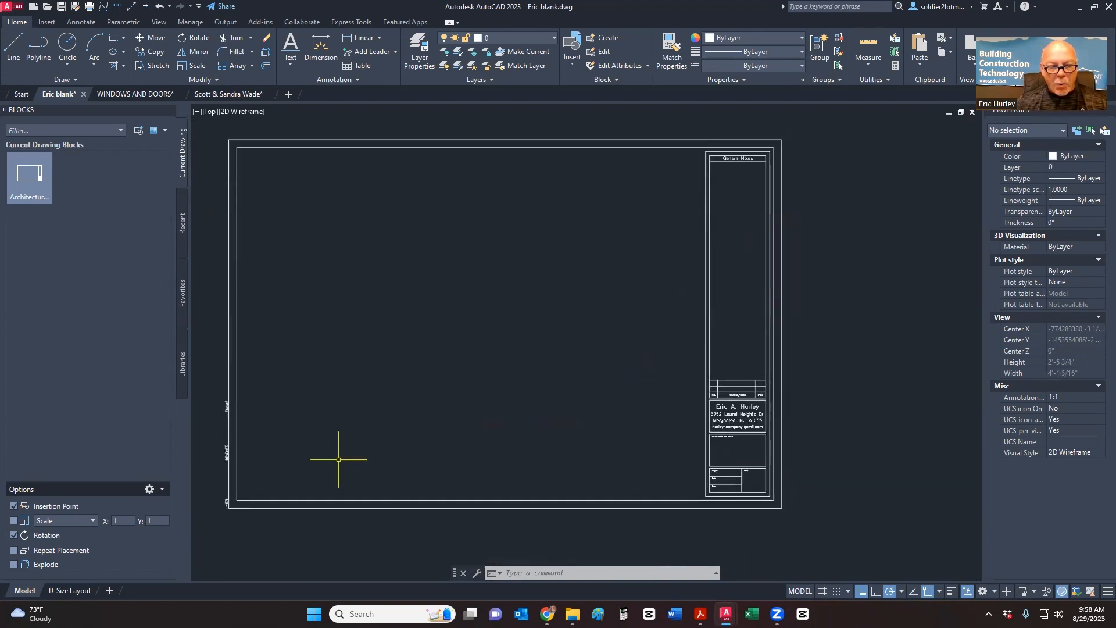
- Create block 'Hurley Layout' from the 53 sheet objects, based at the frame's lower-left corner
left_click(802, 141)
middle_click_drag(787, 204, 818, 219)
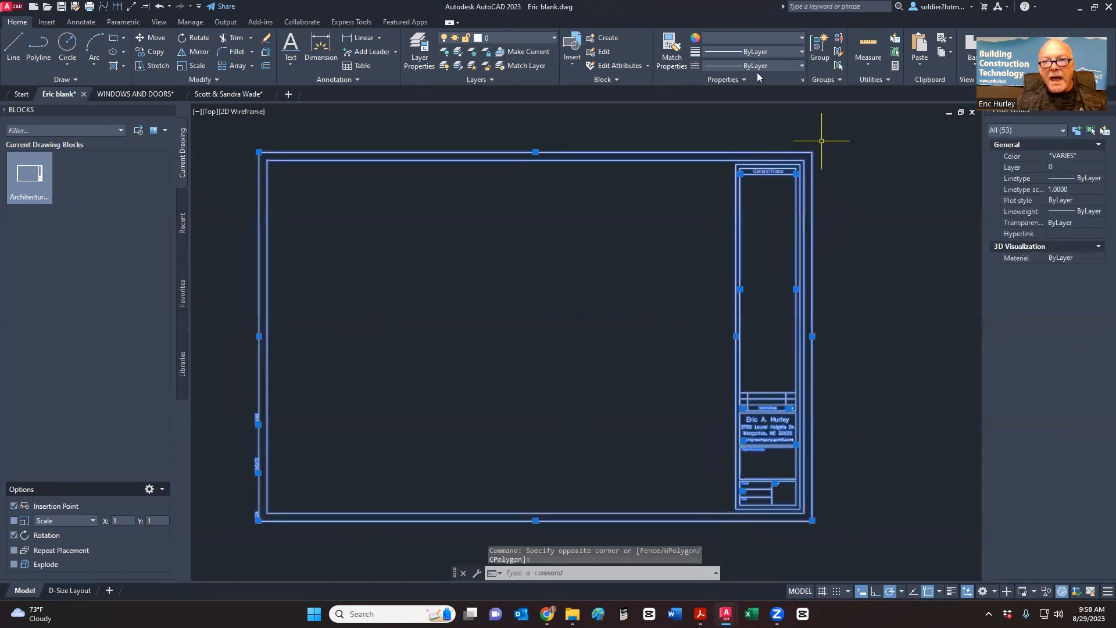
left_click(607, 39)
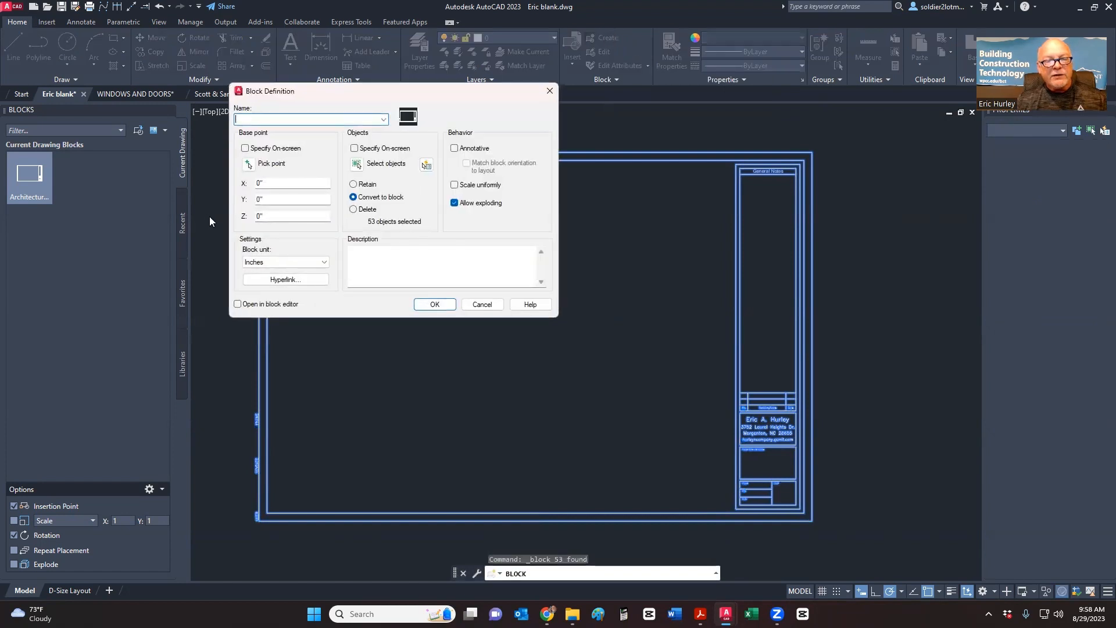
type("Hurley")
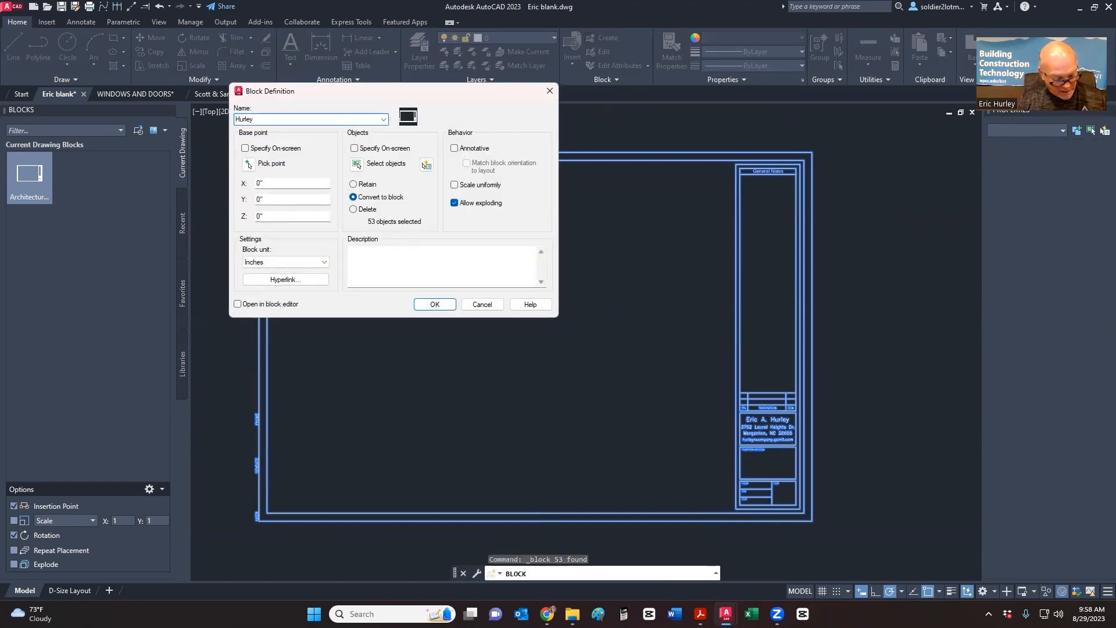
type(" Layout")
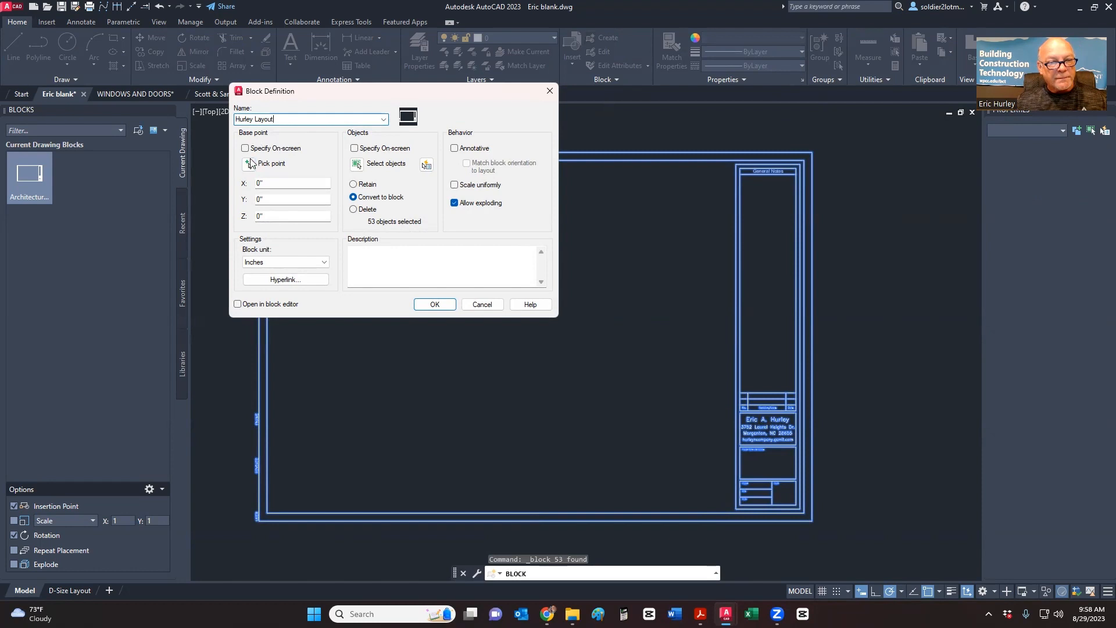
left_click(248, 167)
scroll(247, 528, "up", 8)
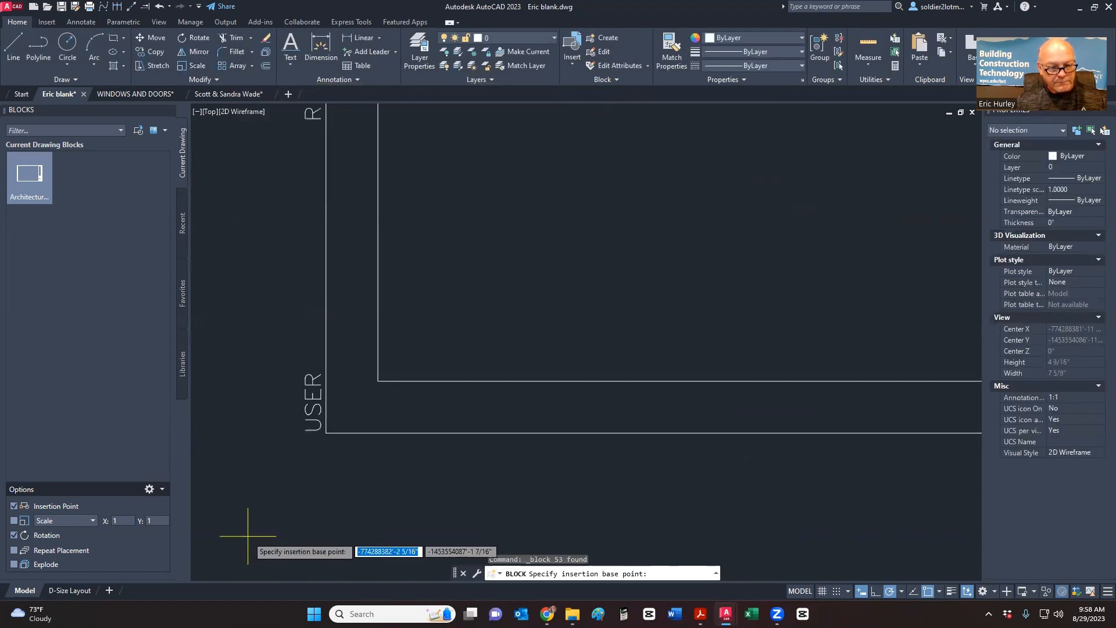
left_click(326, 432)
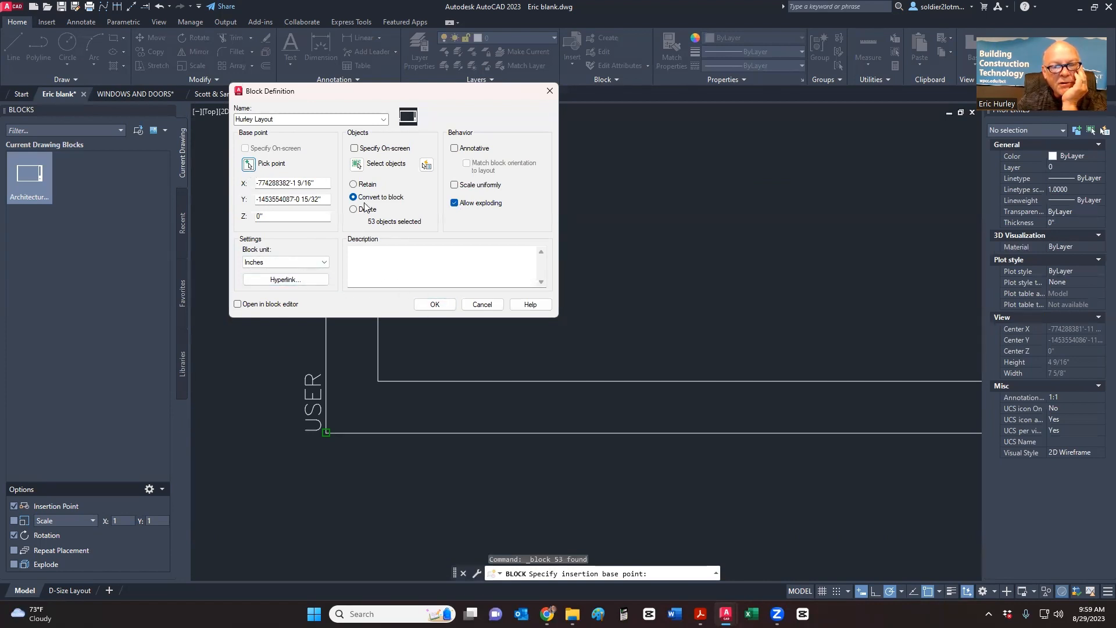
left_click(425, 302)
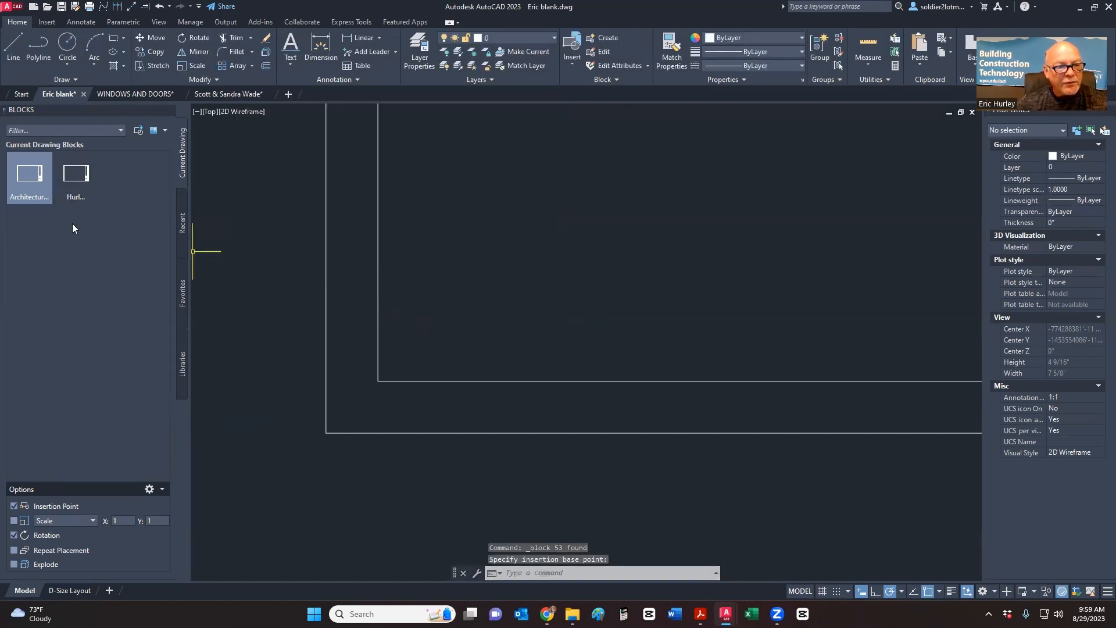
- Insert a test copy of Hurley Layout at 0° rotation
left_click(79, 191)
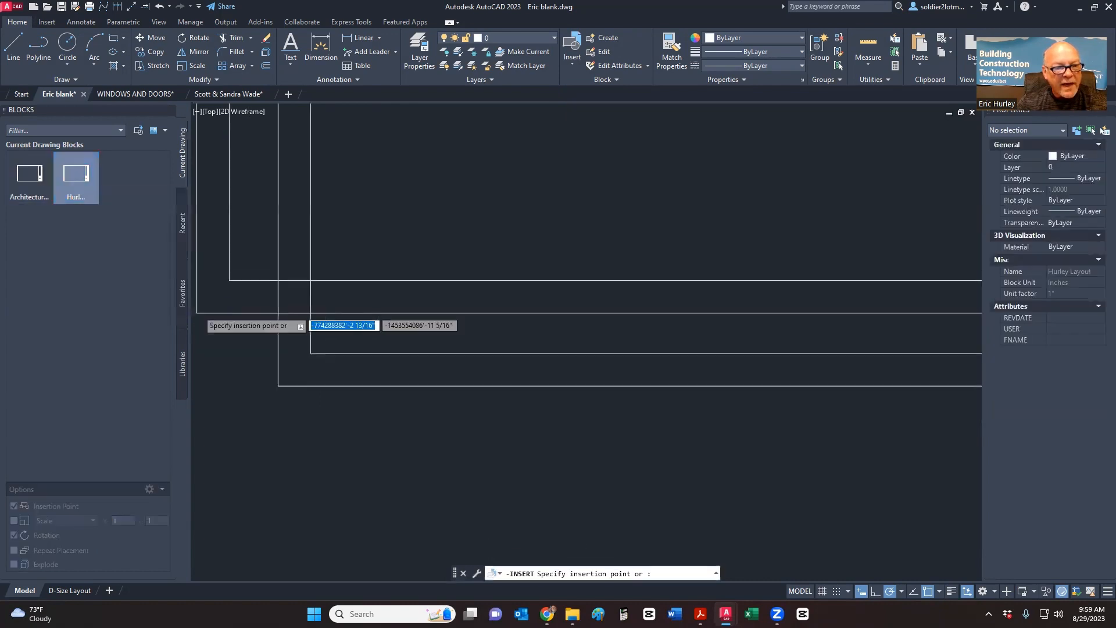
scroll(489, 419, "down", 5)
left_click(519, 377)
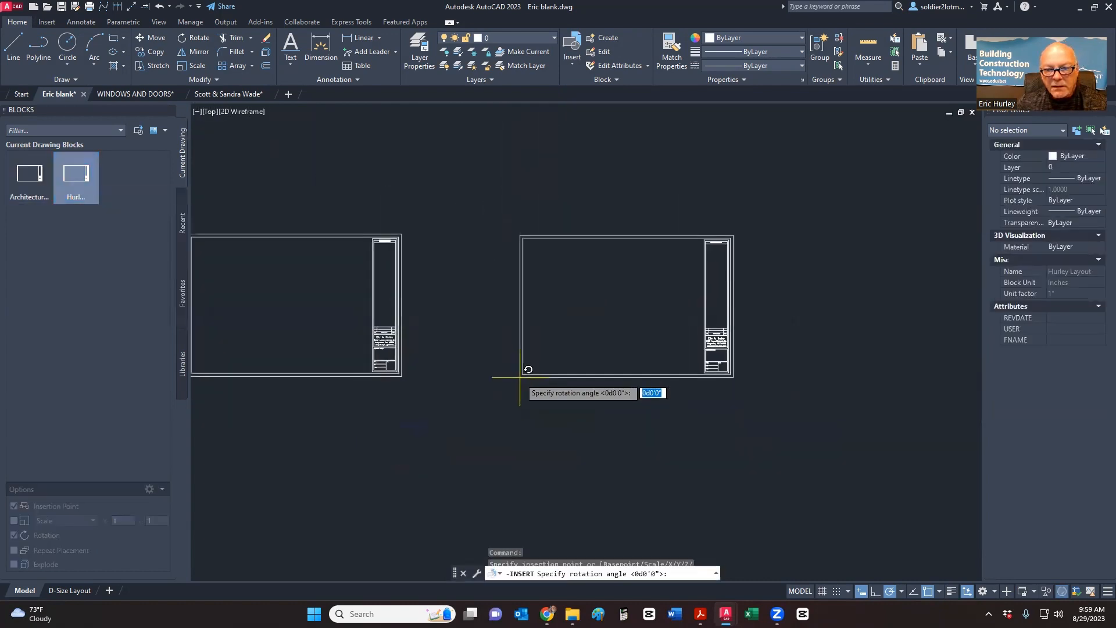
left_click(568, 379)
scroll(568, 378, "up", 2)
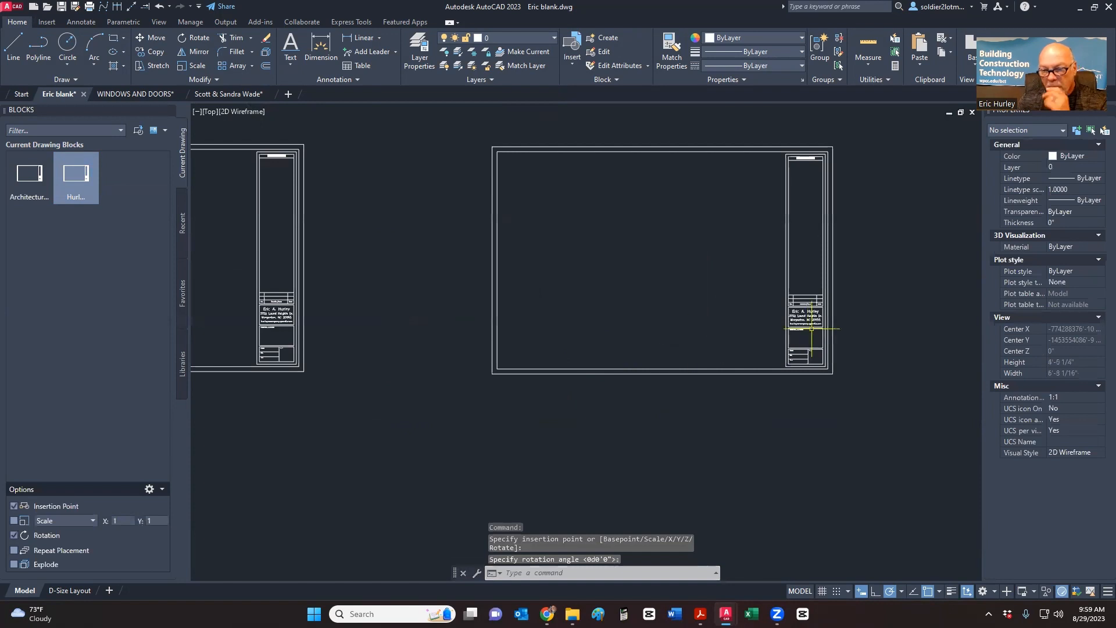
scroll(808, 319, "up", 10)
scroll(807, 319, "down", 2)
middle_click_drag(807, 319, 694, 523)
scroll(694, 351, "down", 6)
scroll(700, 124, "up", 8)
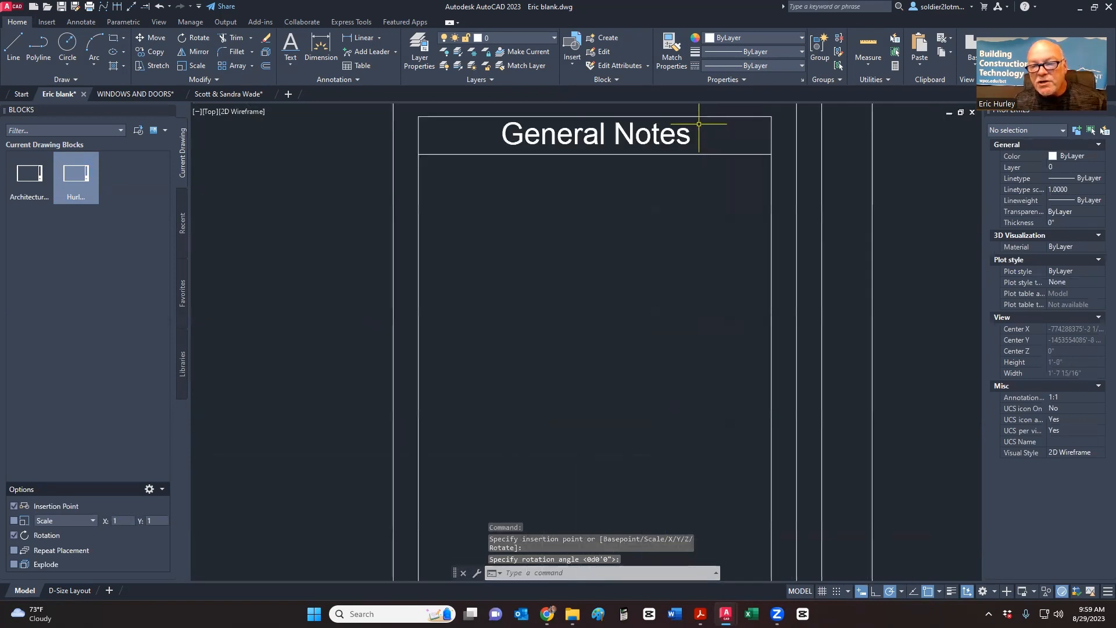
scroll(672, 186, "down", 8)
- Erase the test copy and the remaining title-block sheet
left_click(909, 316)
left_click(650, 267)
scroll(651, 267, "down", 4)
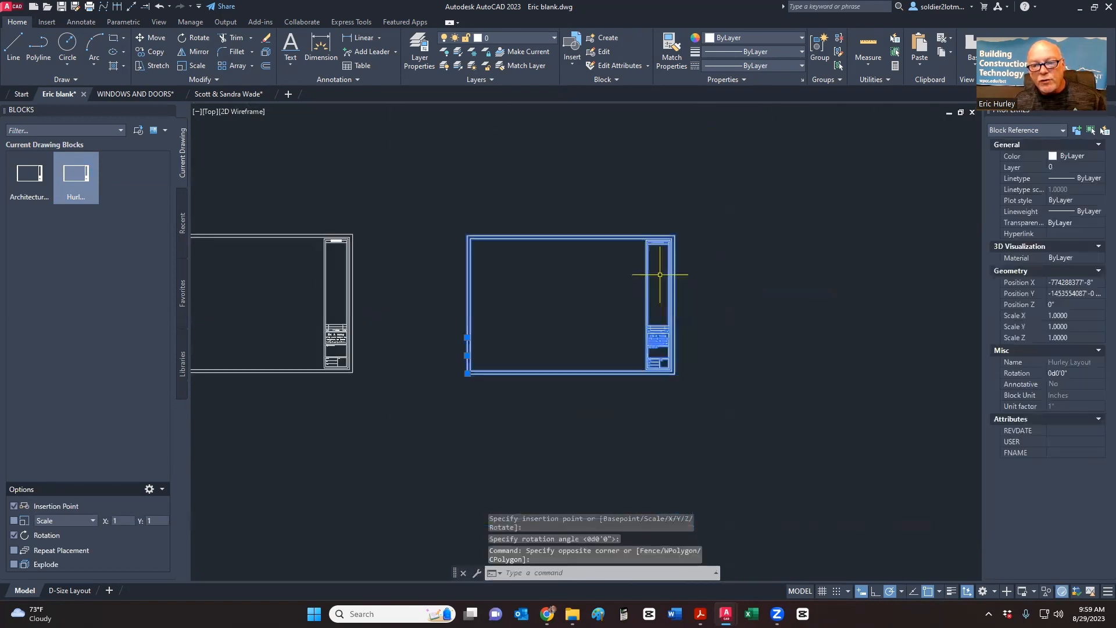
key("Delete")
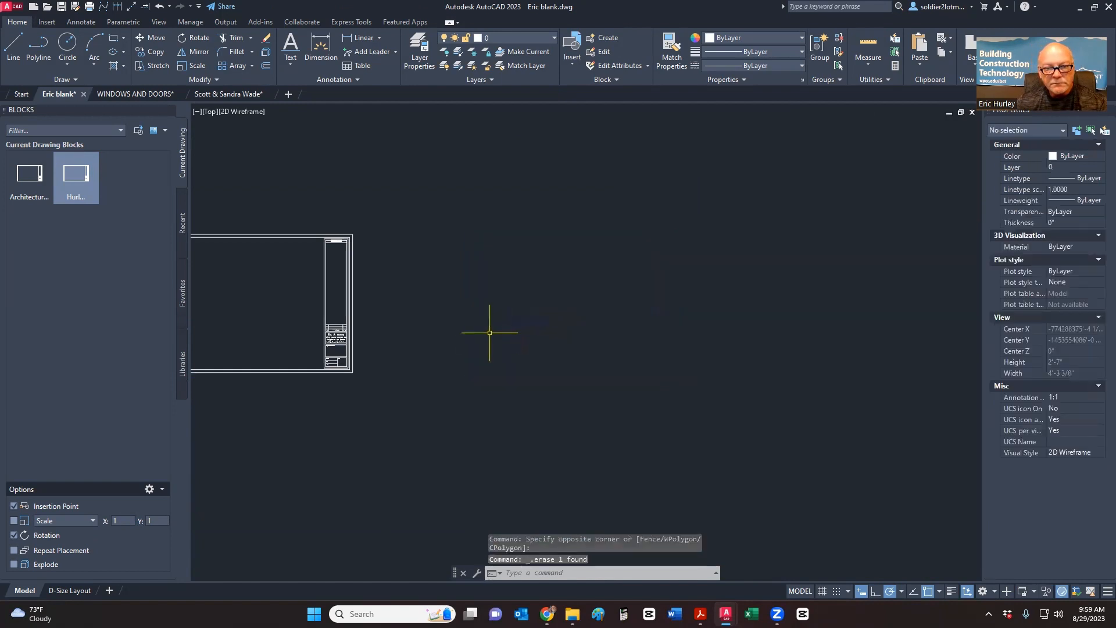
middle_click_drag(490, 331, 628, 331)
left_click(303, 399)
left_click(585, 183)
key("Delete")
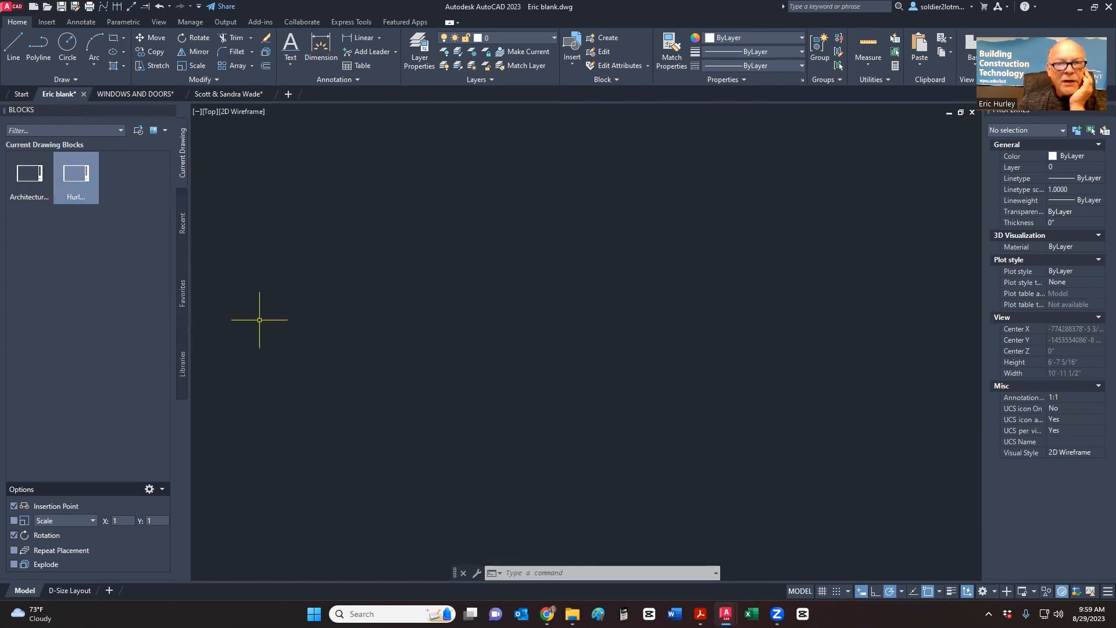
- Switch to WINDOWS AND DOORS and scroll through its Insert block gallery
left_click(565, 45)
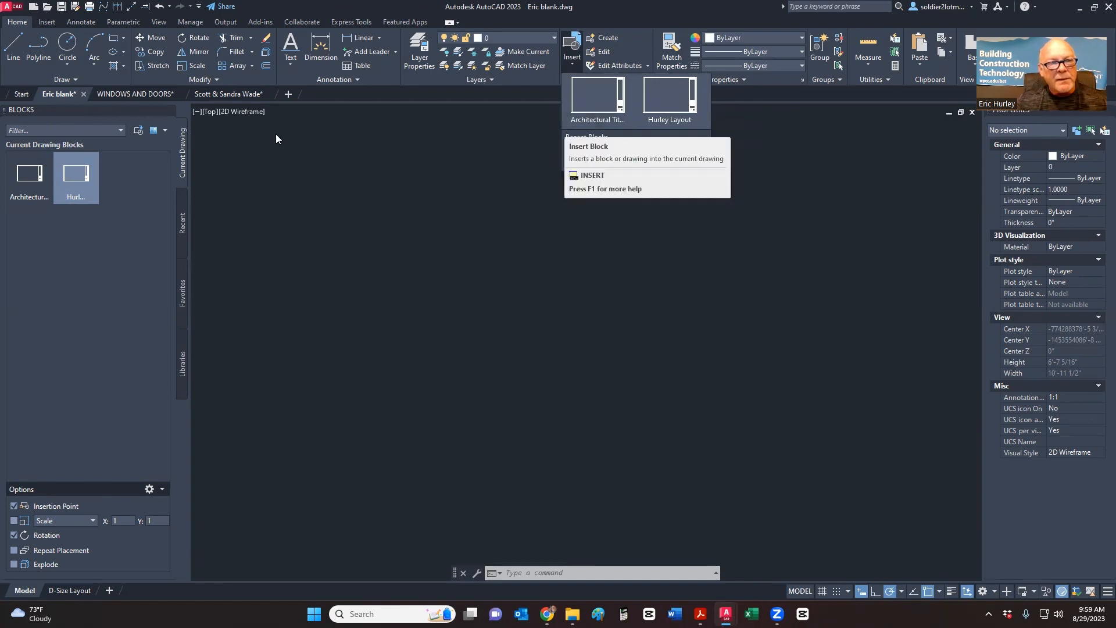
left_click(147, 94)
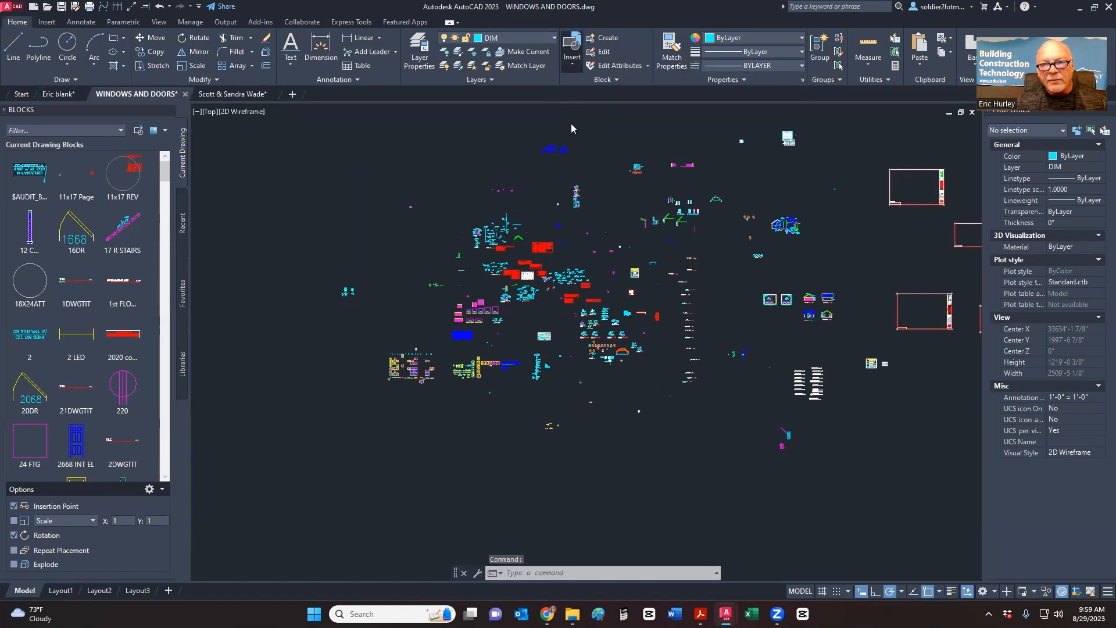
left_click(571, 50)
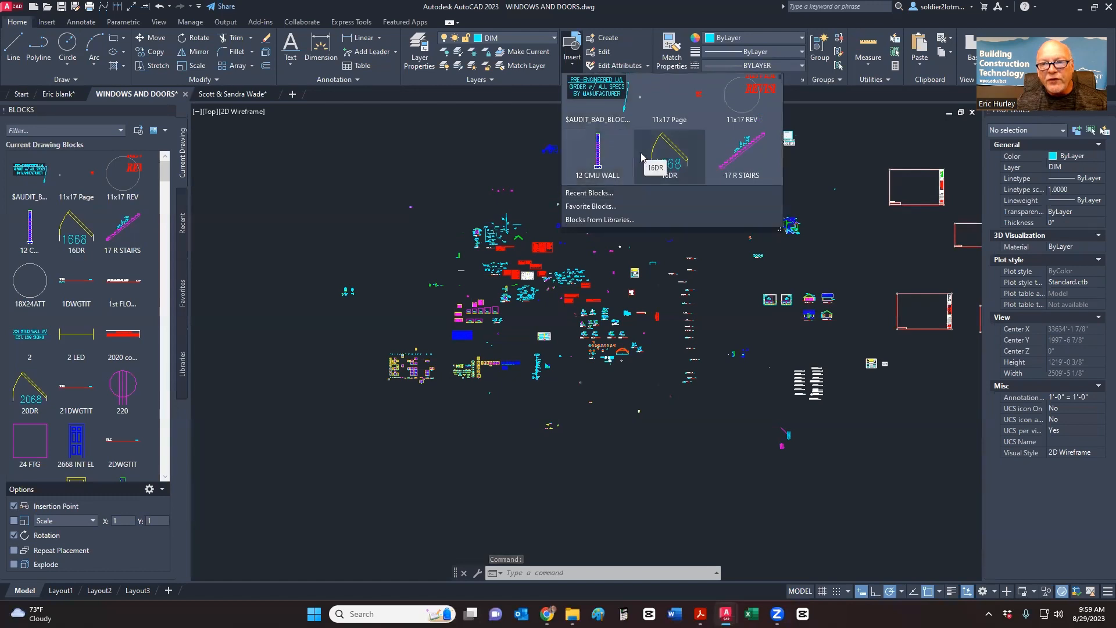
scroll(641, 157, "down", 8)
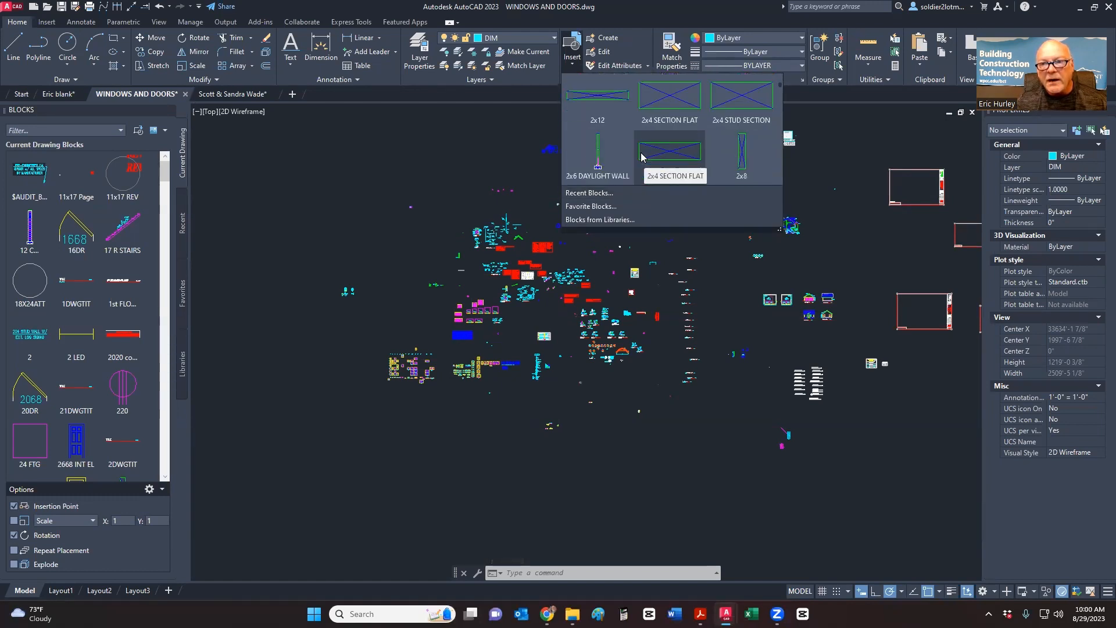
scroll(641, 157, "down", 8)
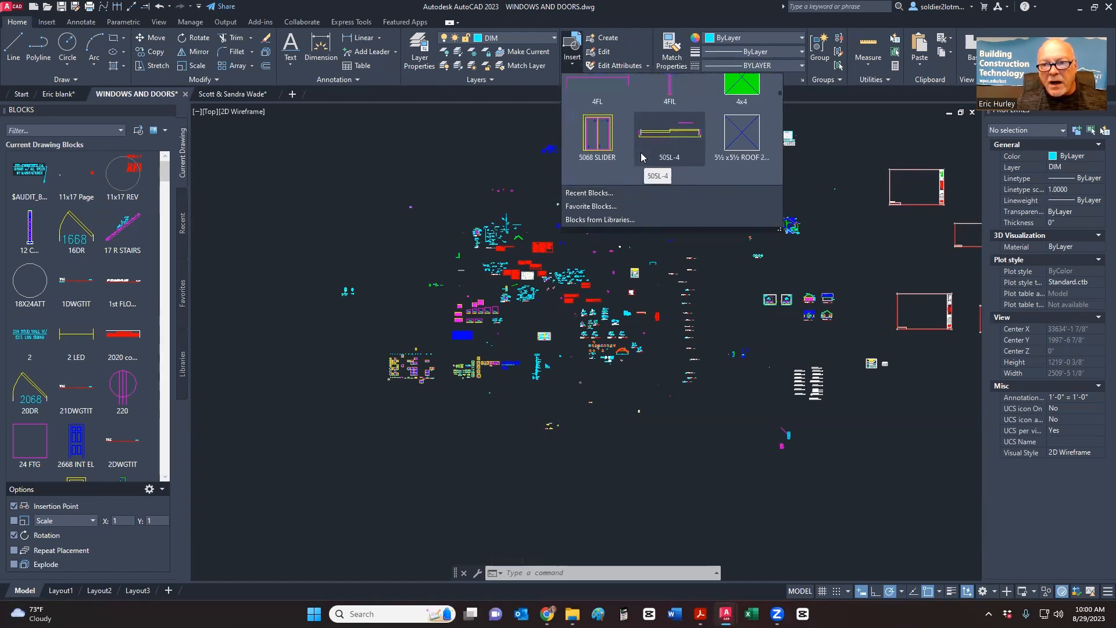
scroll(641, 157, "down", 8)
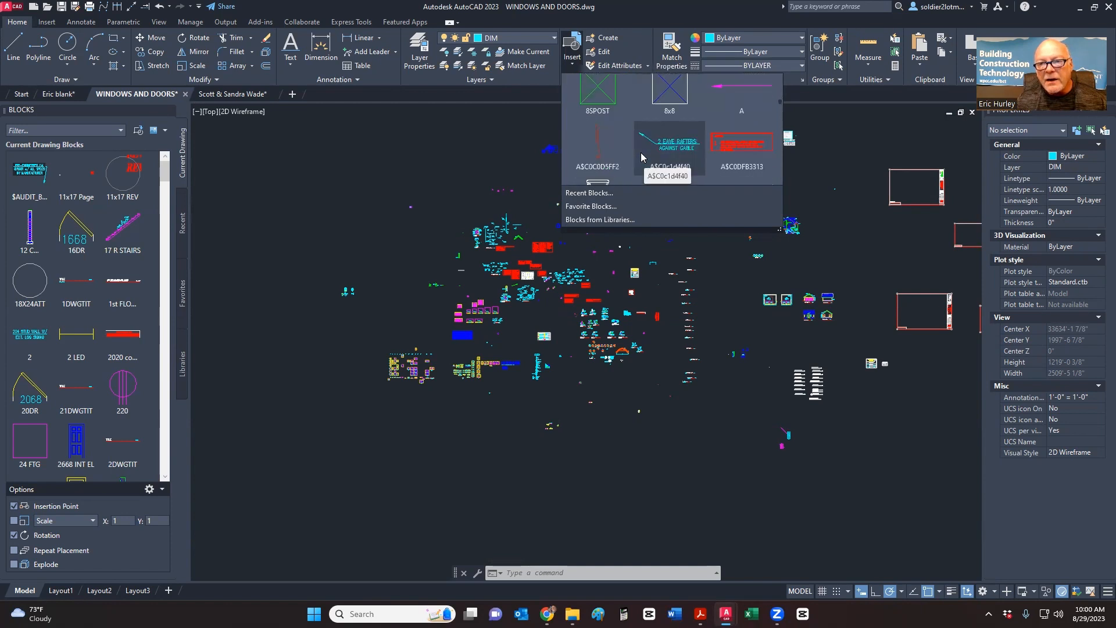
scroll(641, 157, "down", 8)
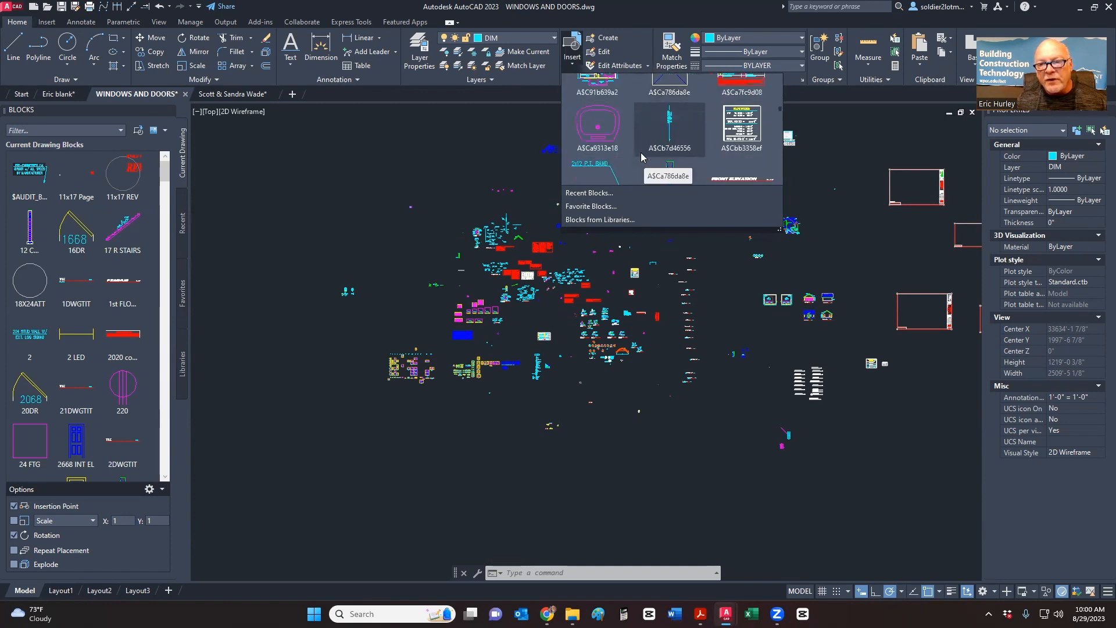
scroll(641, 157, "down", 8)
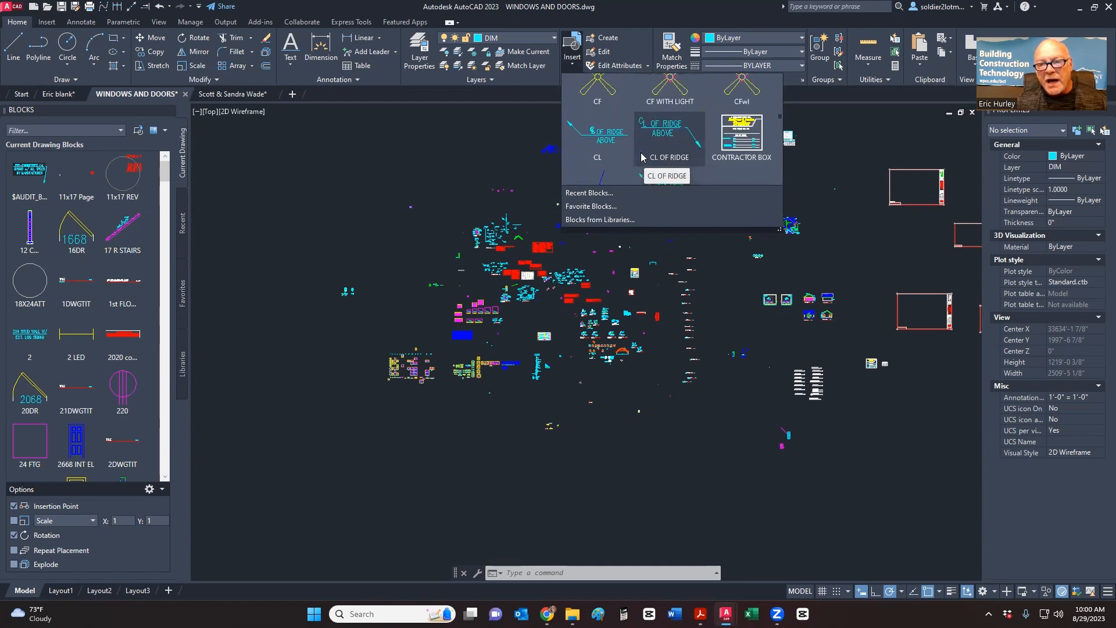
scroll(641, 157, "down", 6)
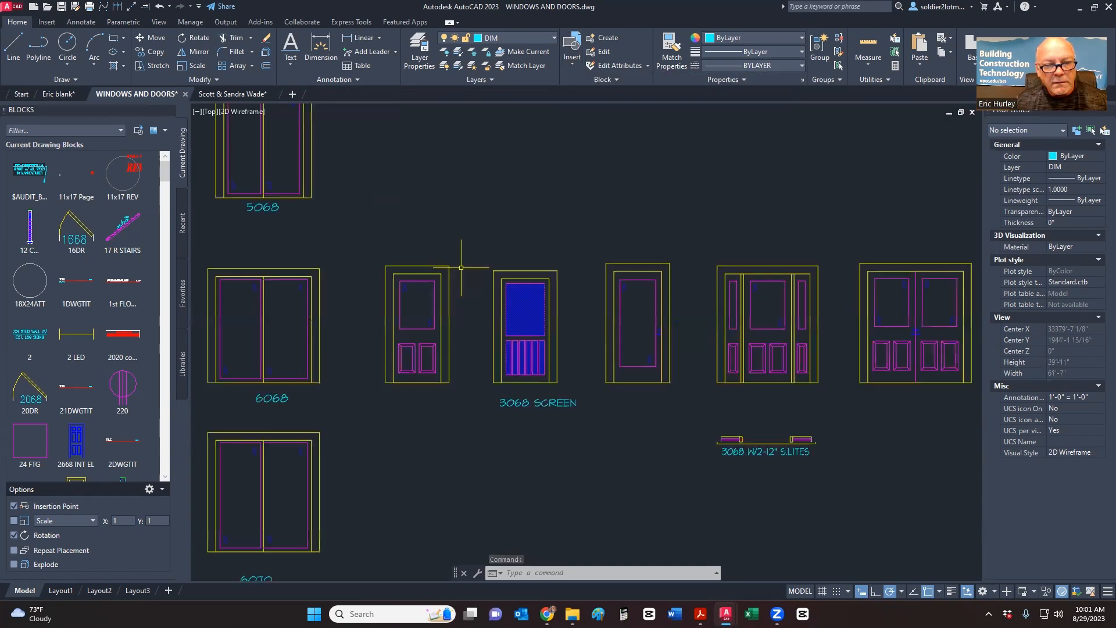
scroll(511, 267, "down", 3)
scroll(537, 284, "down", 5)
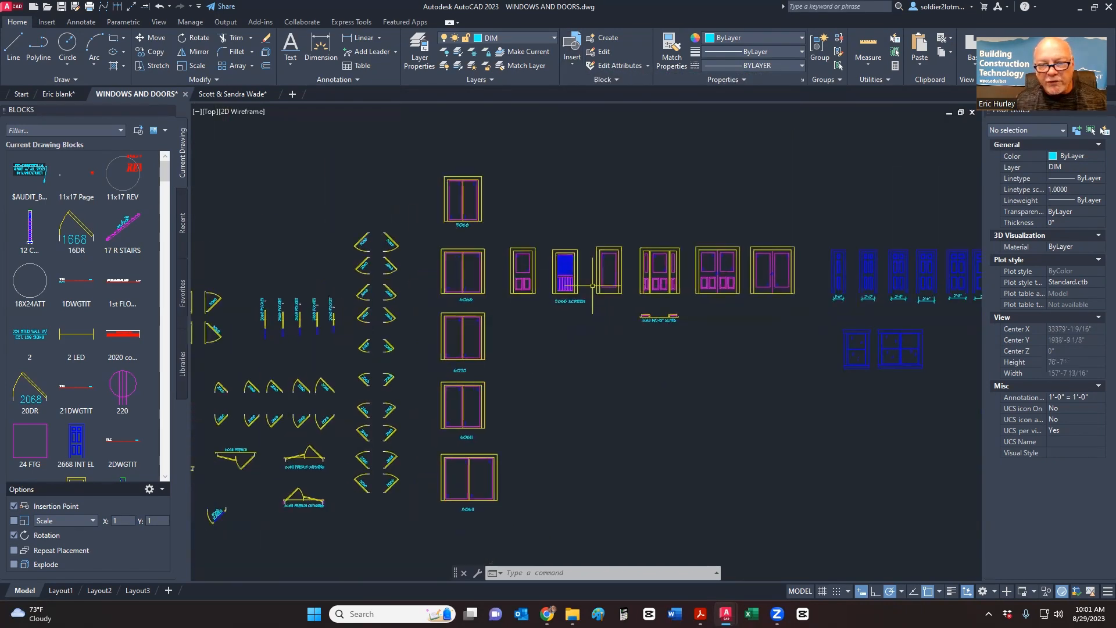
- Pan around the door and window elevations, then switch to the Eric blank drawing
middle_click_drag(587, 305, 598, 291)
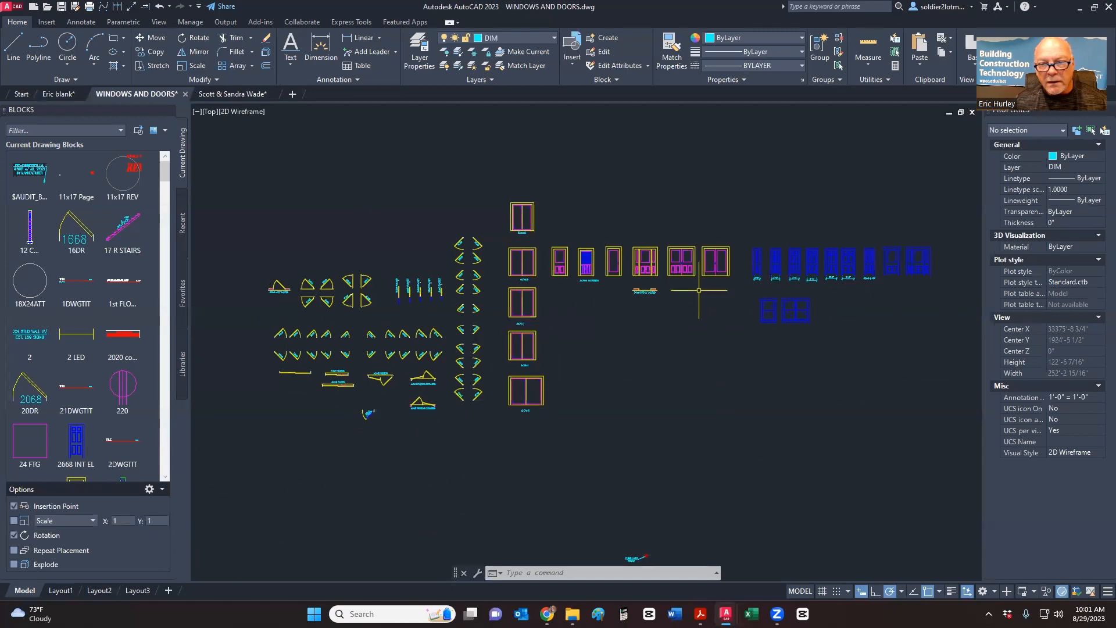
scroll(705, 290, "down", 4)
scroll(326, 292, "up", 6)
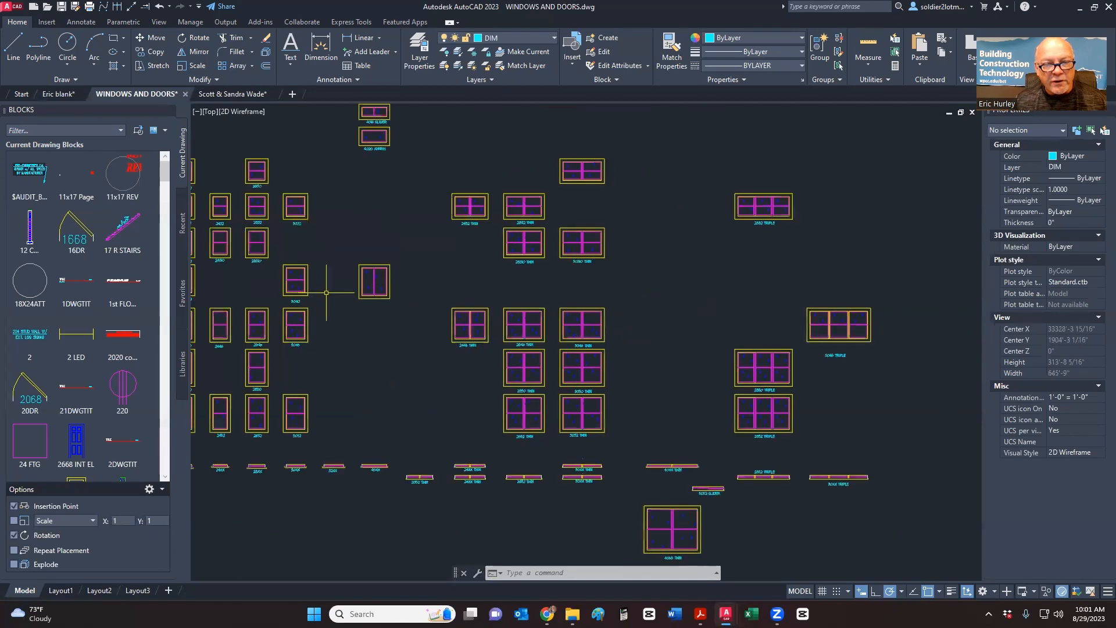
middle_click_drag(398, 322, 492, 327)
scroll(473, 314, "down", 6)
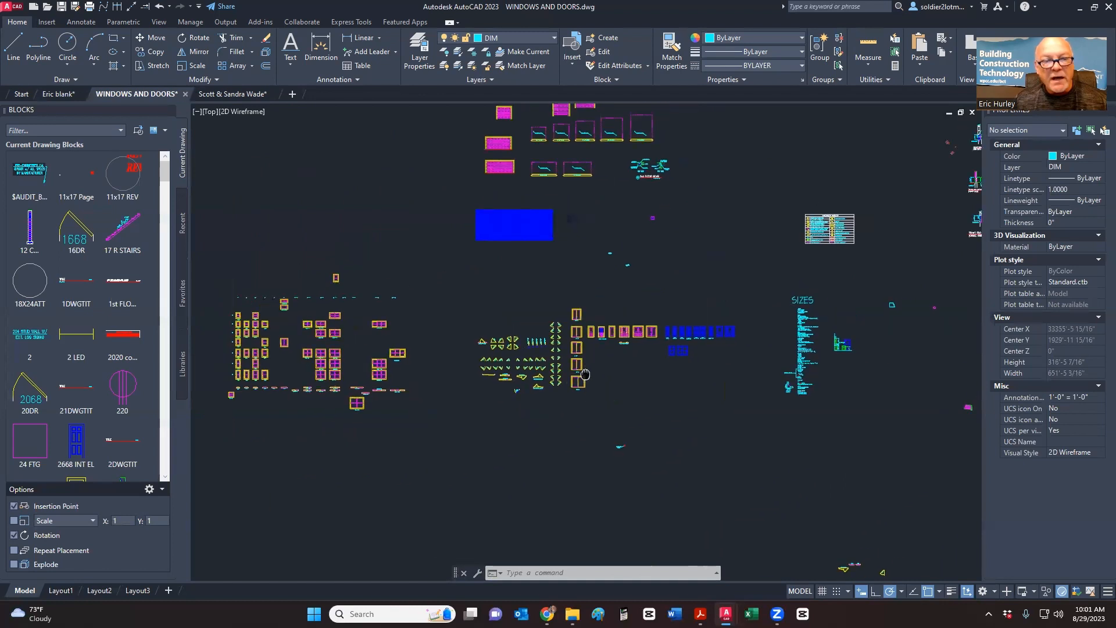
scroll(633, 337, "up", 2)
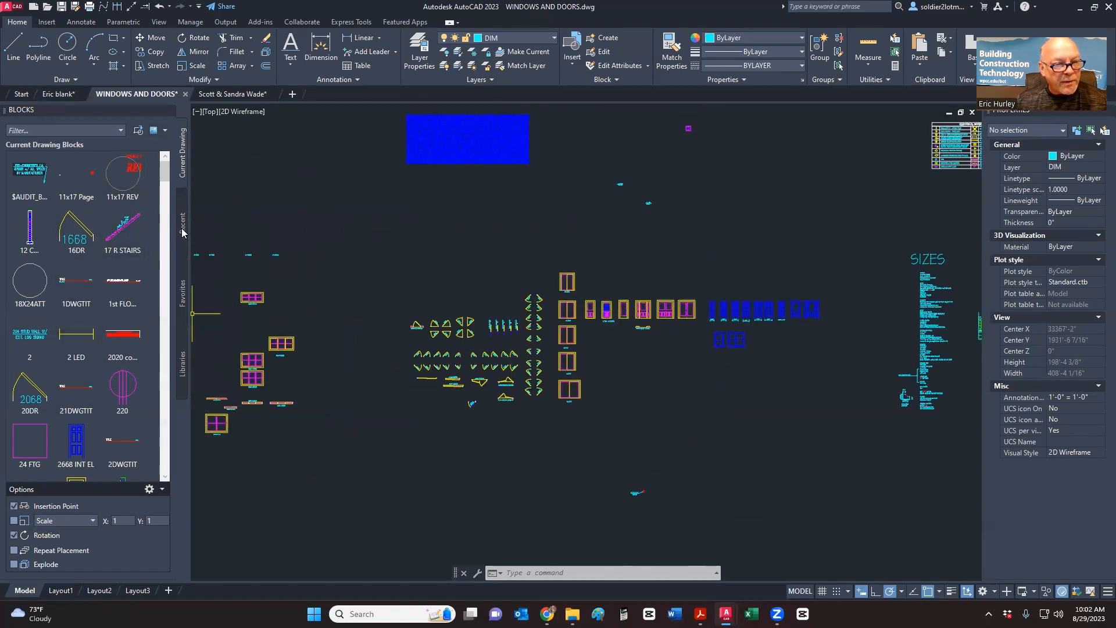
left_click(58, 96)
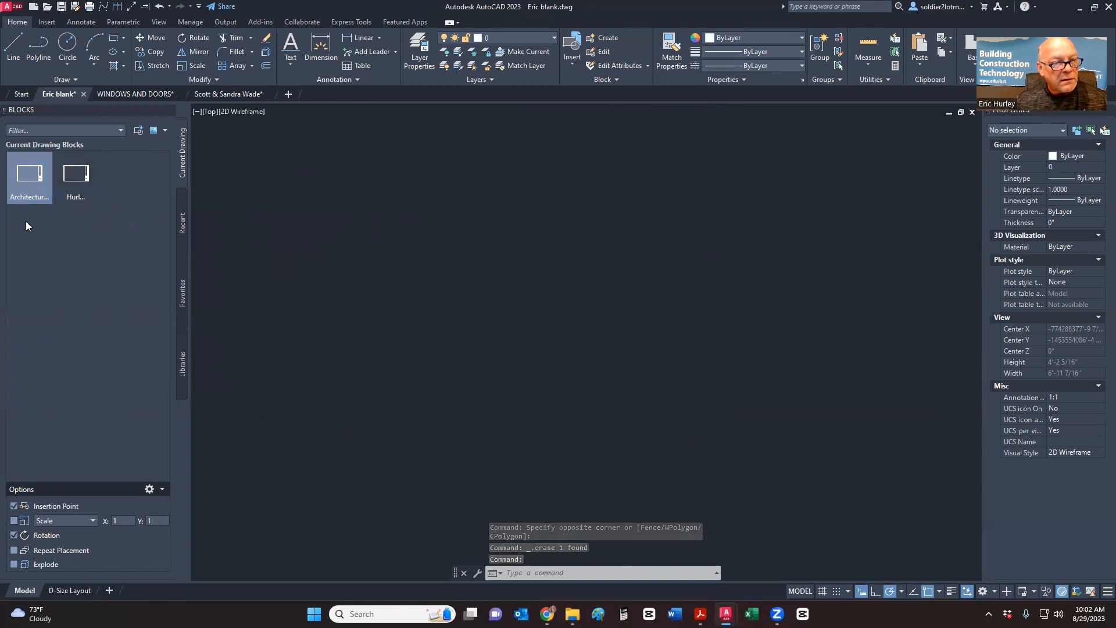
- Browse the Recent, Favorites and Libraries tabs of the Blocks palette, then return to Current Drawing
left_click(181, 222)
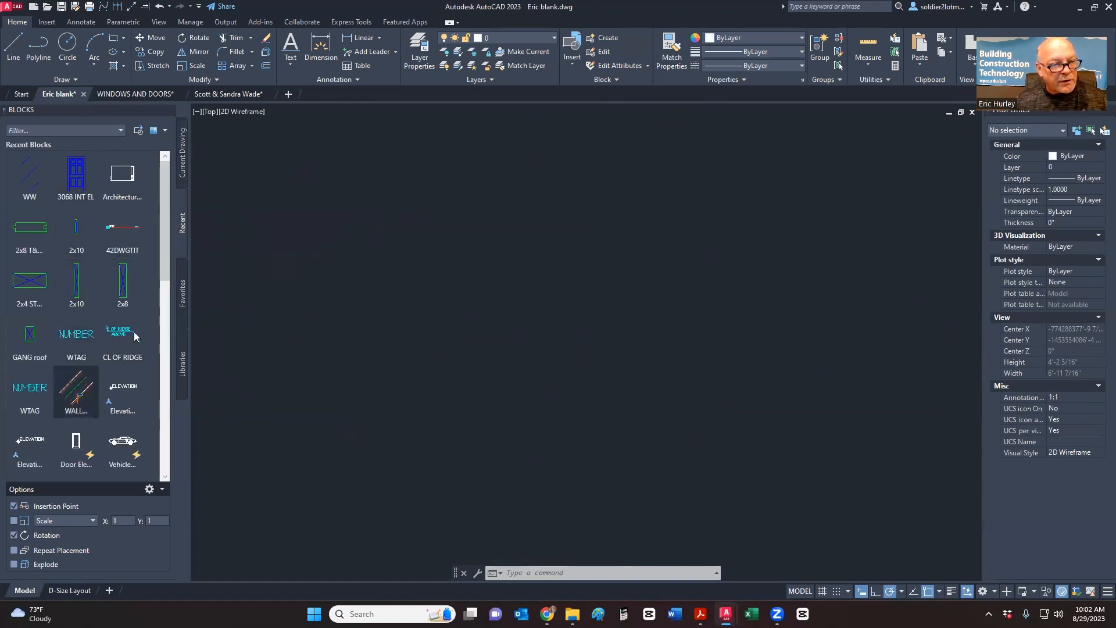
left_click(181, 286)
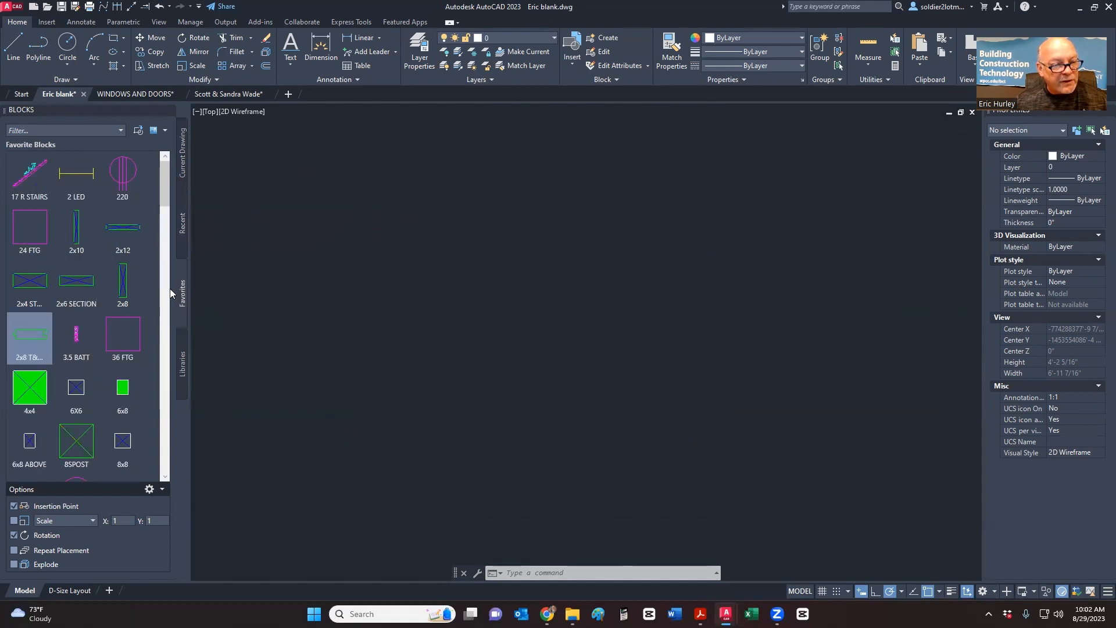
left_click(182, 366)
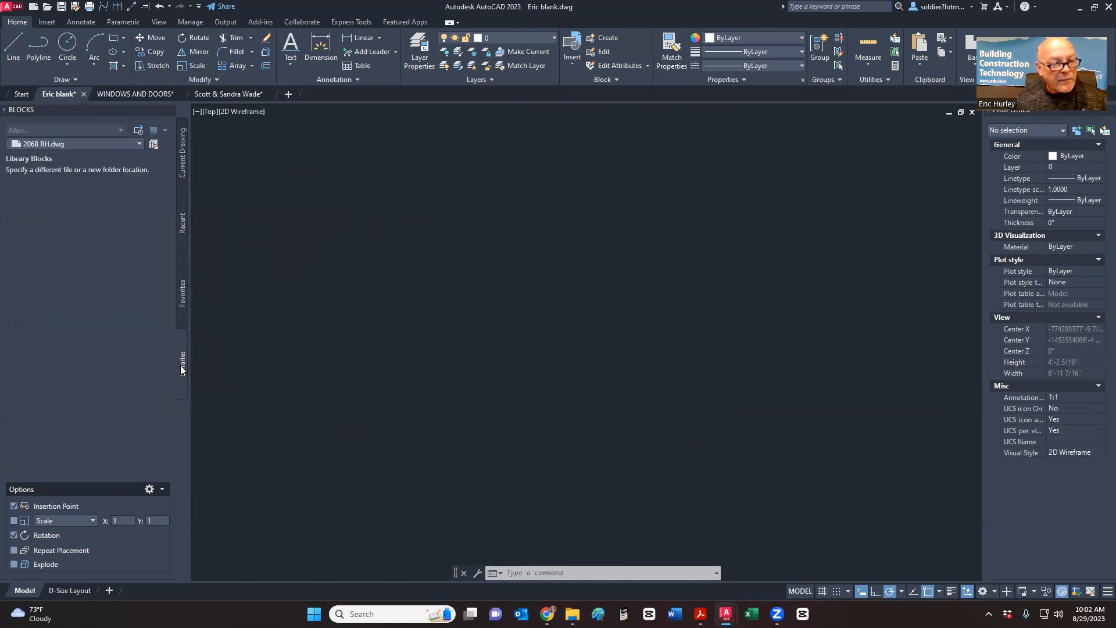
left_click(181, 158)
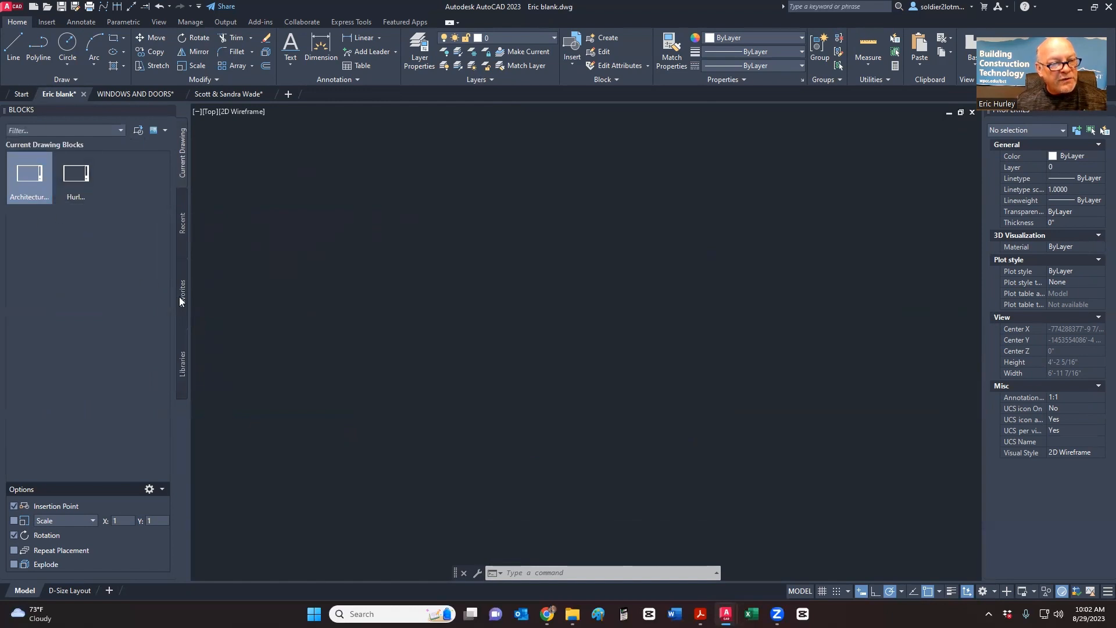
left_click(180, 299)
left_click(182, 155)
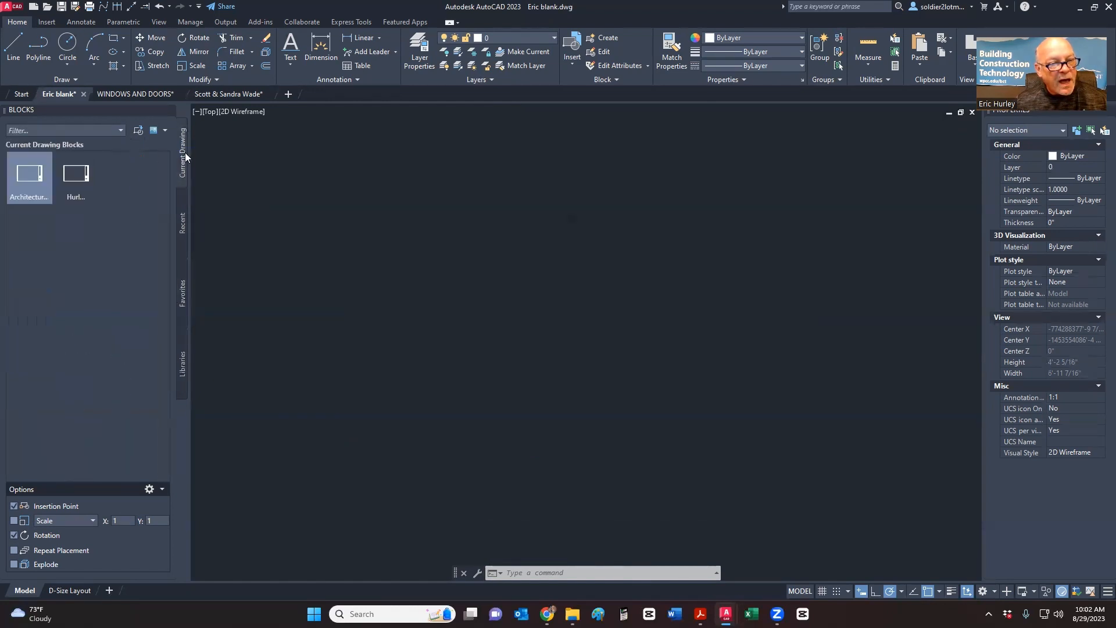
- Copy the layout block to Favorites and confirm it appears in the Favorites list
left_click(71, 183)
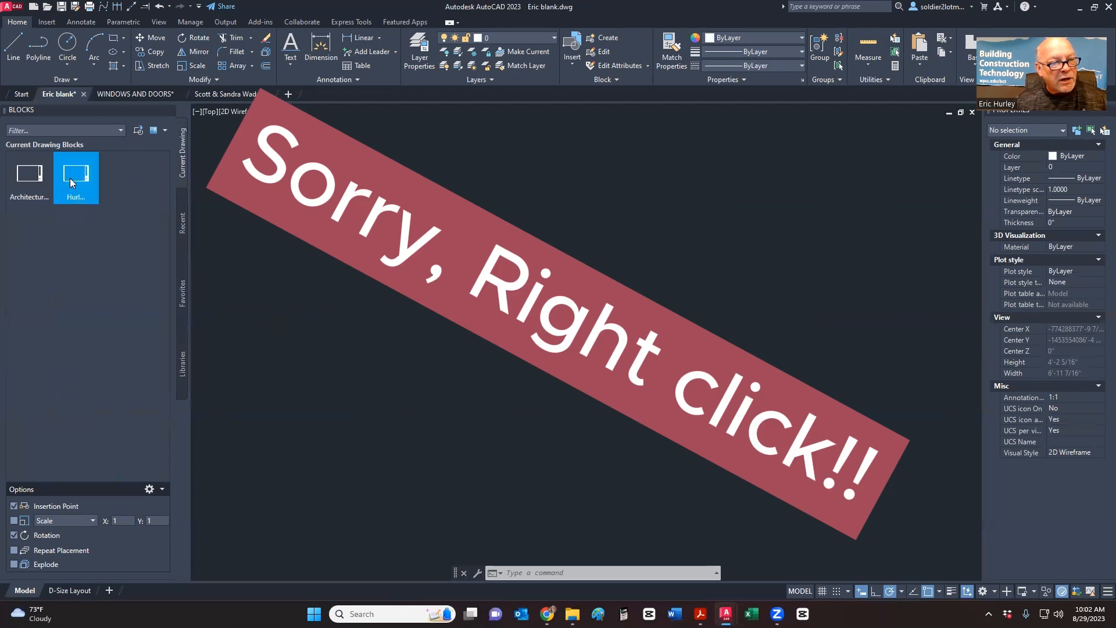
right_click(73, 182)
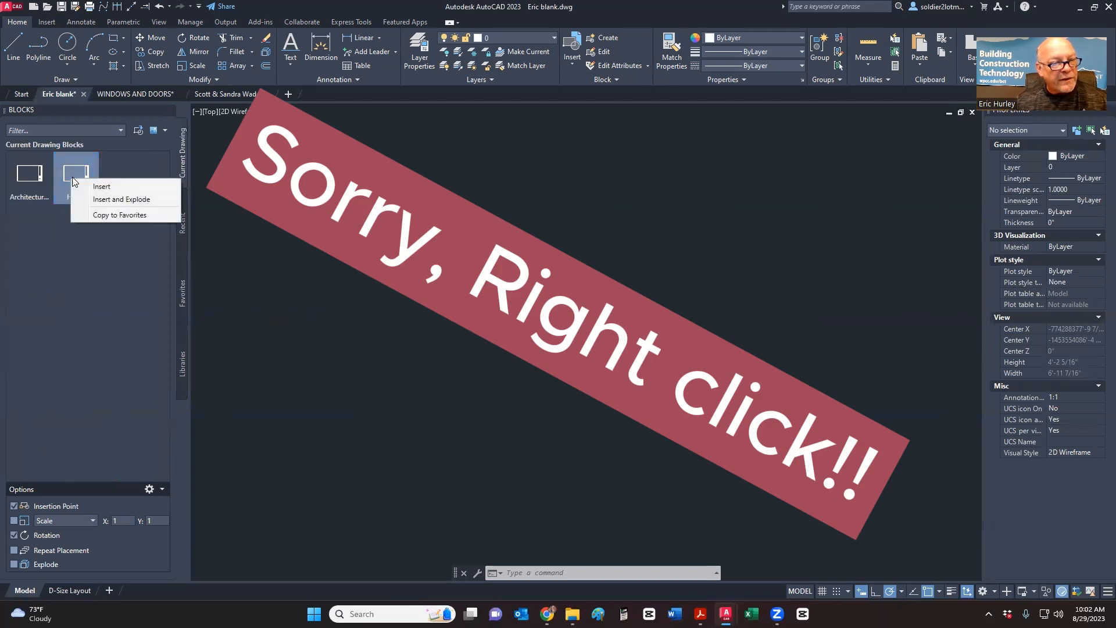
left_click(111, 213)
left_click(184, 295)
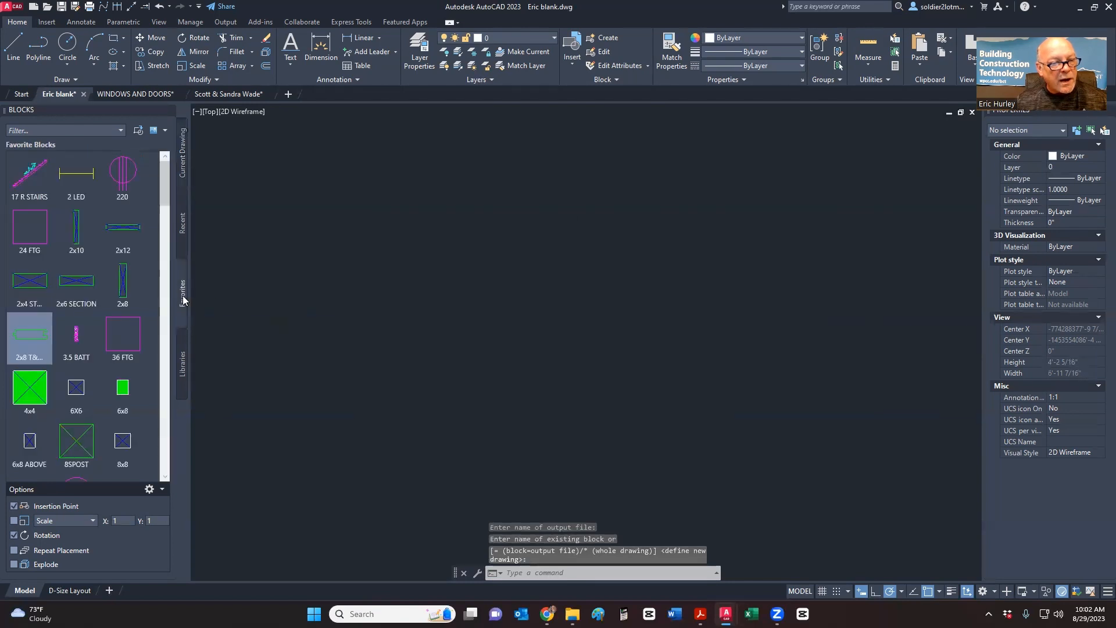
scroll(161, 260, "down", 10)
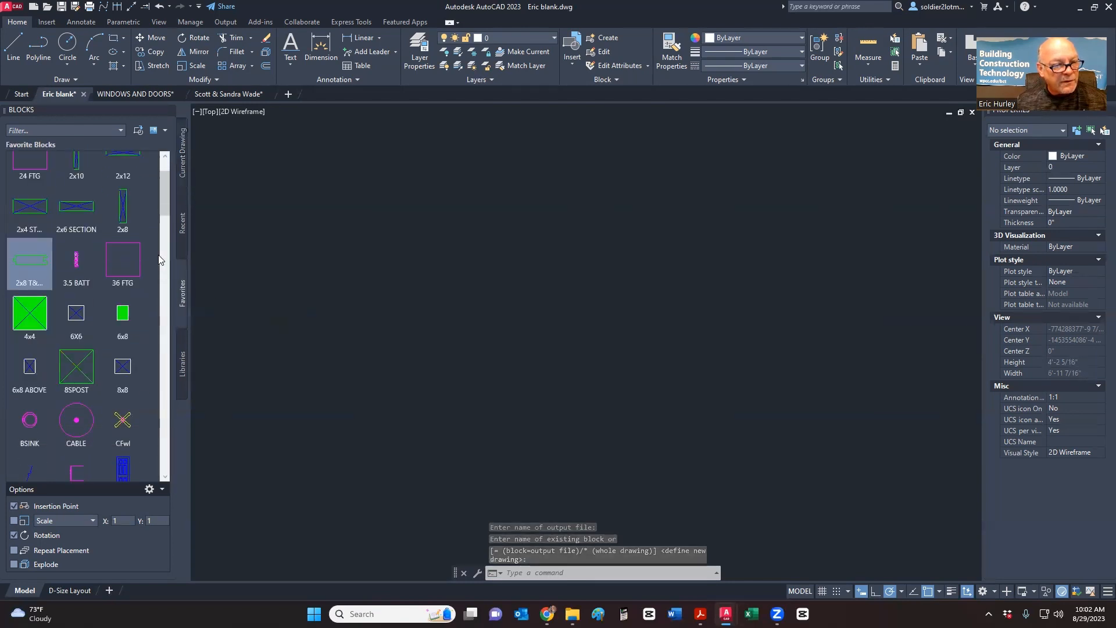
scroll(159, 259, "down", 10)
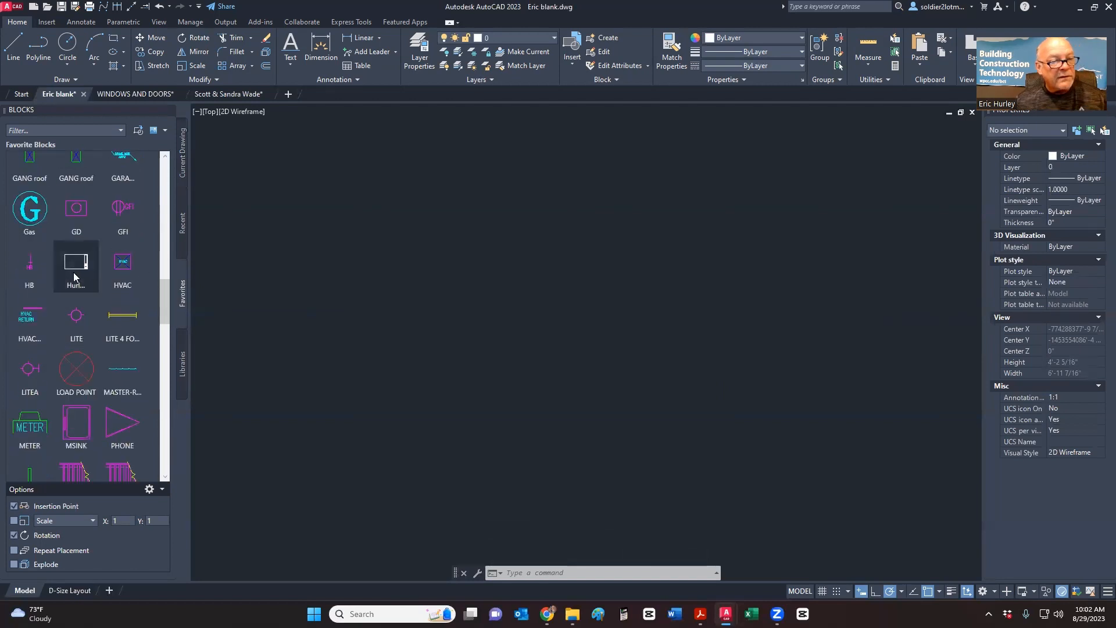
mouse_move(74, 276)
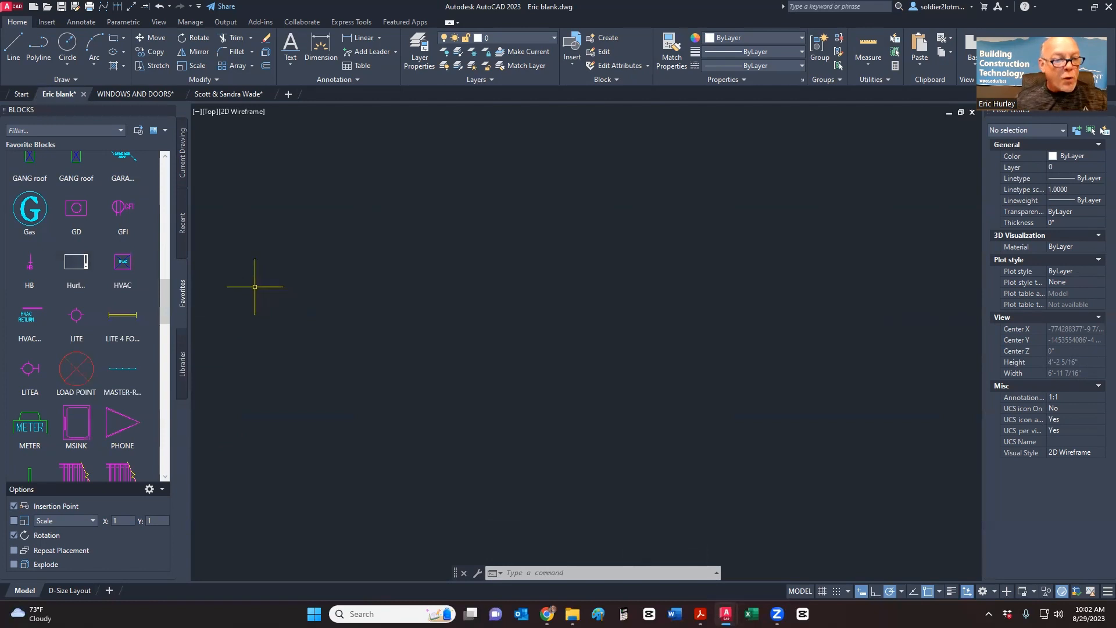
scroll(140, 316, "up", 2)
scroll(140, 294, "down", 10)
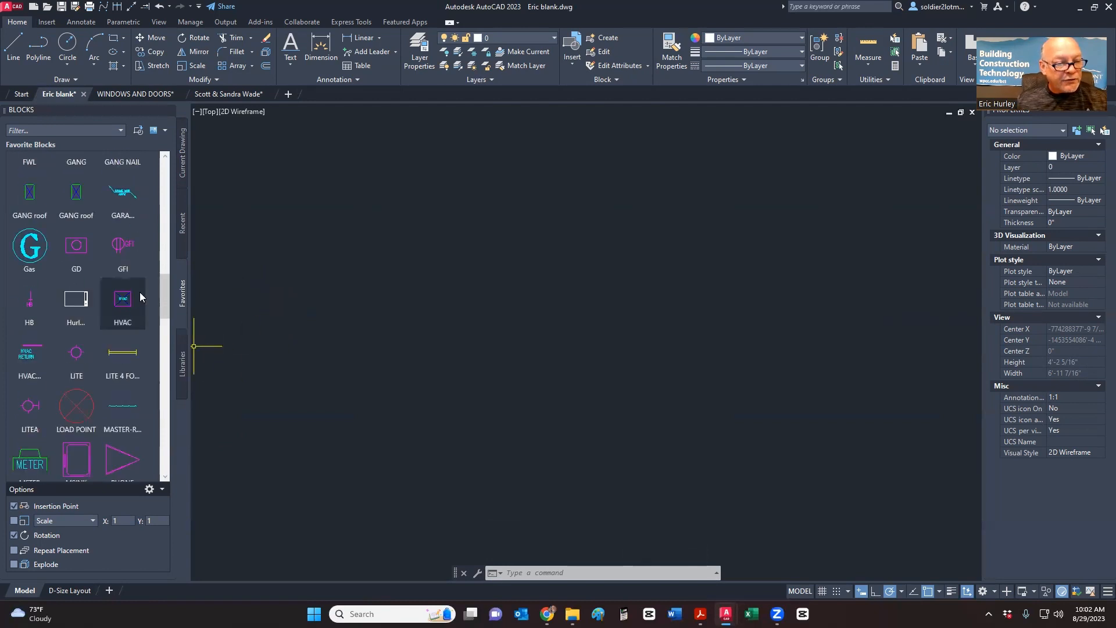
scroll(139, 292, "down", 3)
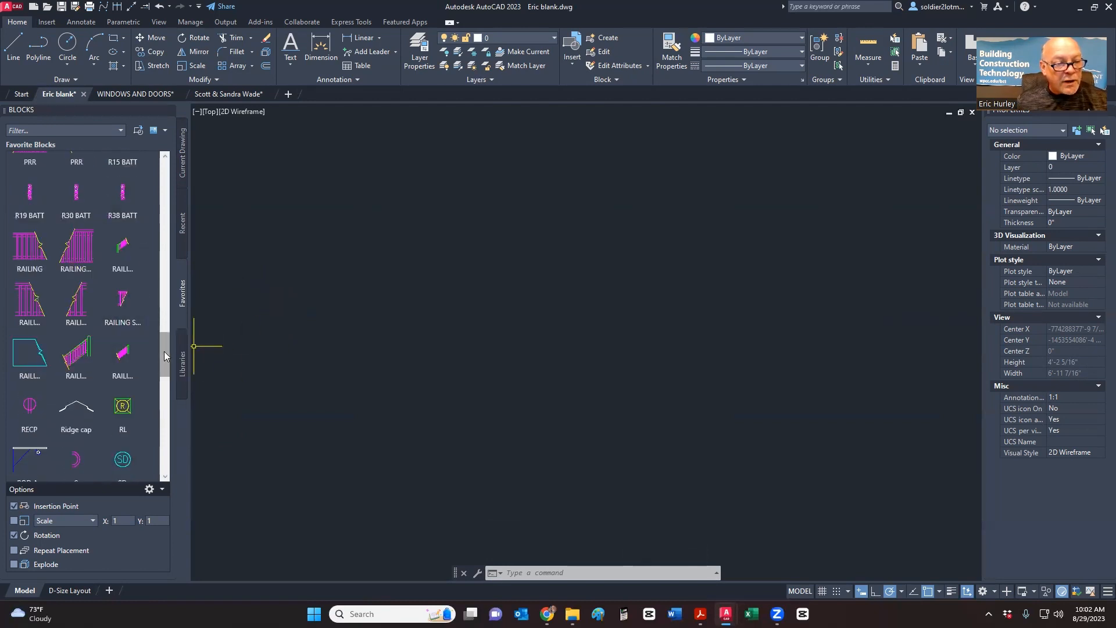
left_click_drag(163, 351, 163, 169)
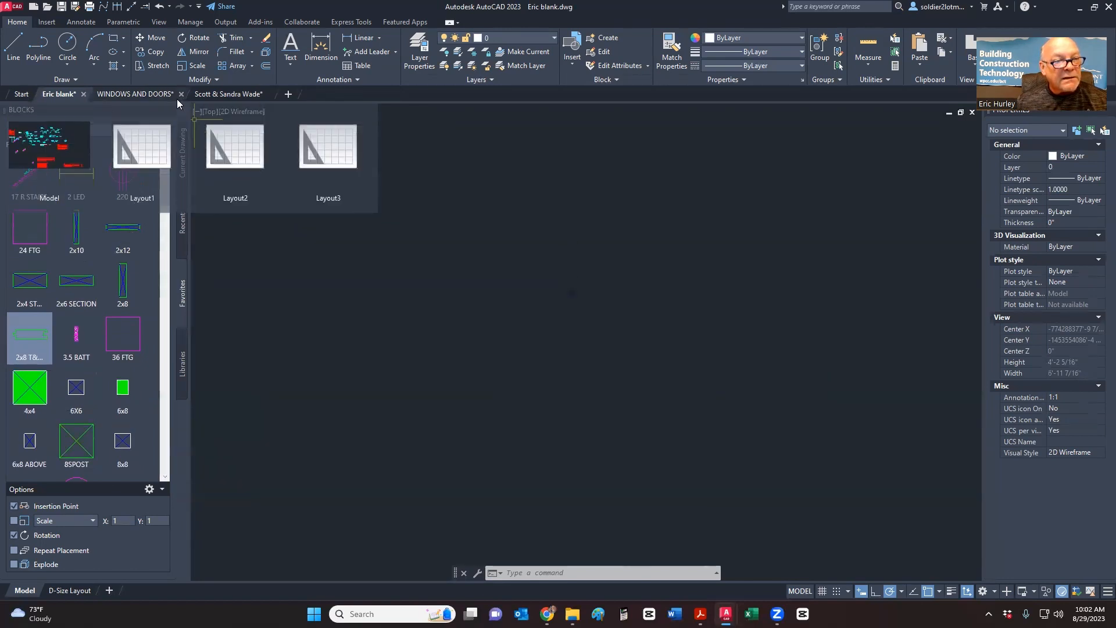
mouse_move(78, 98)
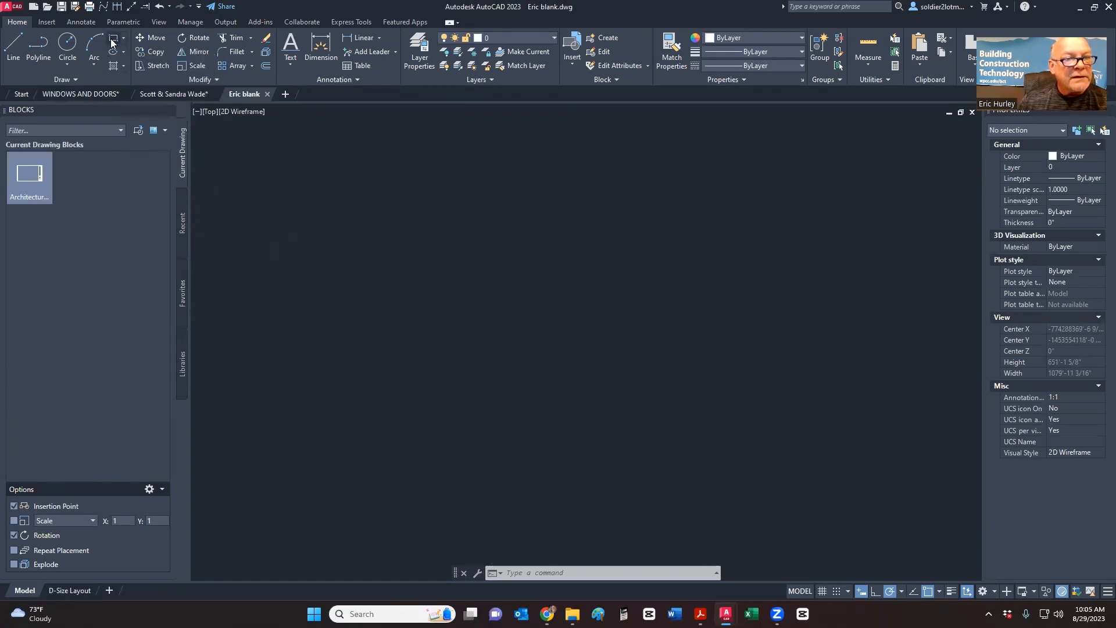
- Draw a rectangle from a picked corner to @3.5,1.5
left_click(112, 38)
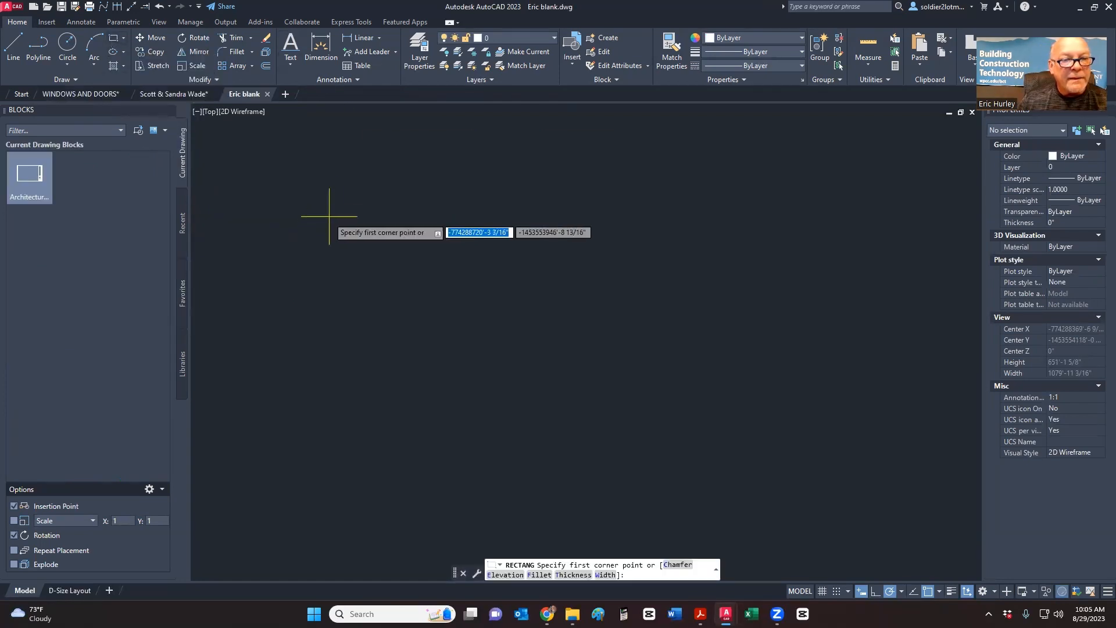
left_click(370, 228)
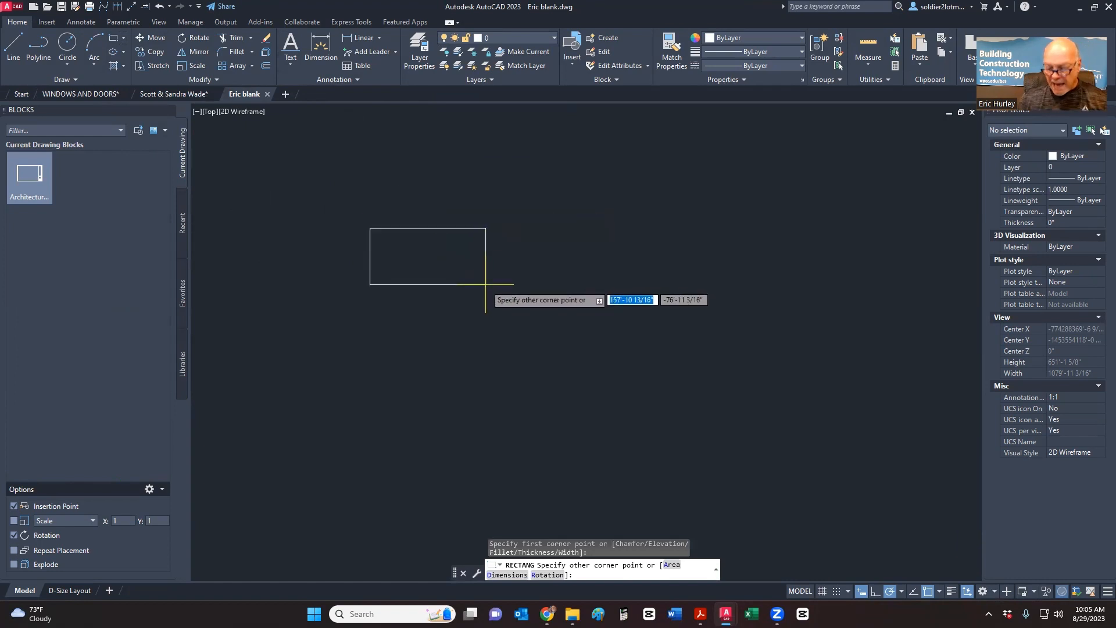
scroll(465, 273, "up", 5)
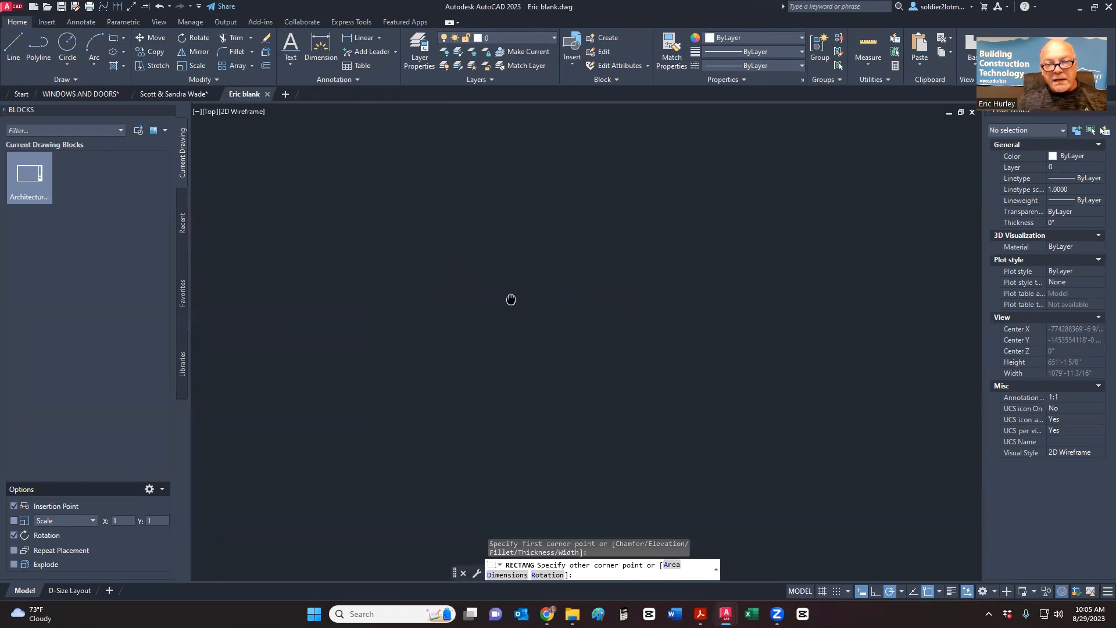
scroll(693, 382, "down", 2)
scroll(531, 285, "up", 7)
middle_click_drag(453, 225, 755, 397)
scroll(777, 393, "down", 8)
scroll(639, 321, "up", 8)
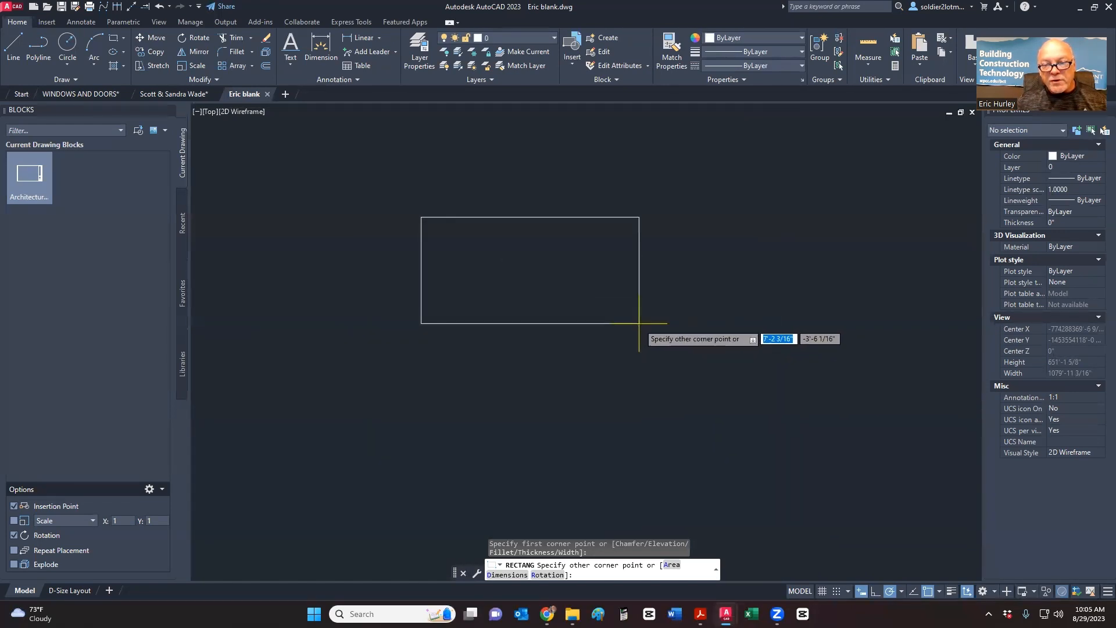
scroll(639, 314, "up", 6)
scroll(854, 387, "down", 6)
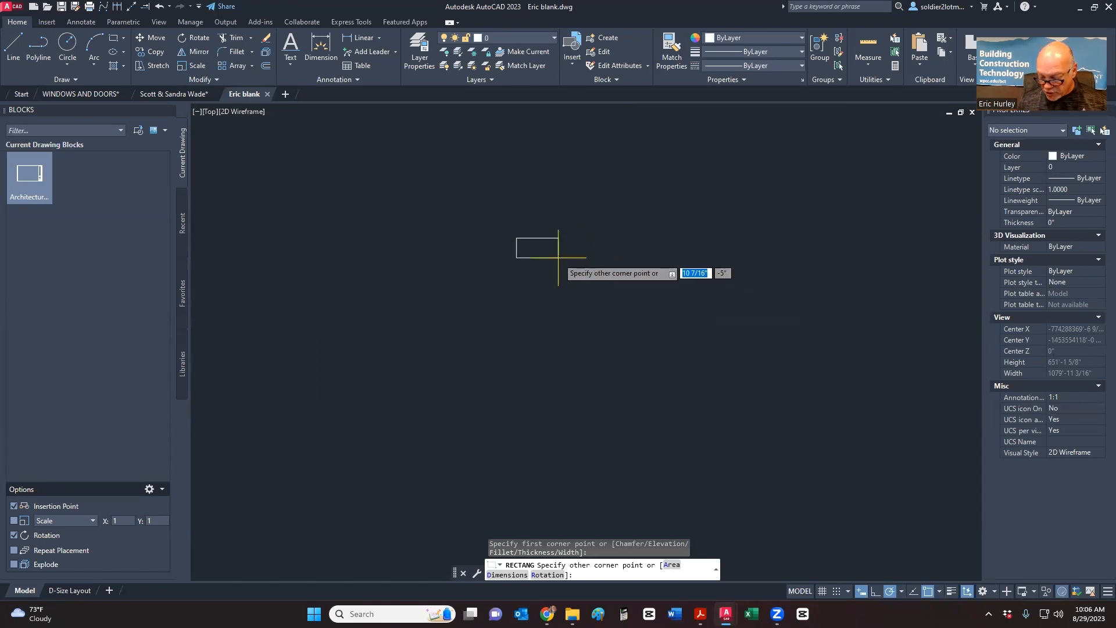
type("3.5")
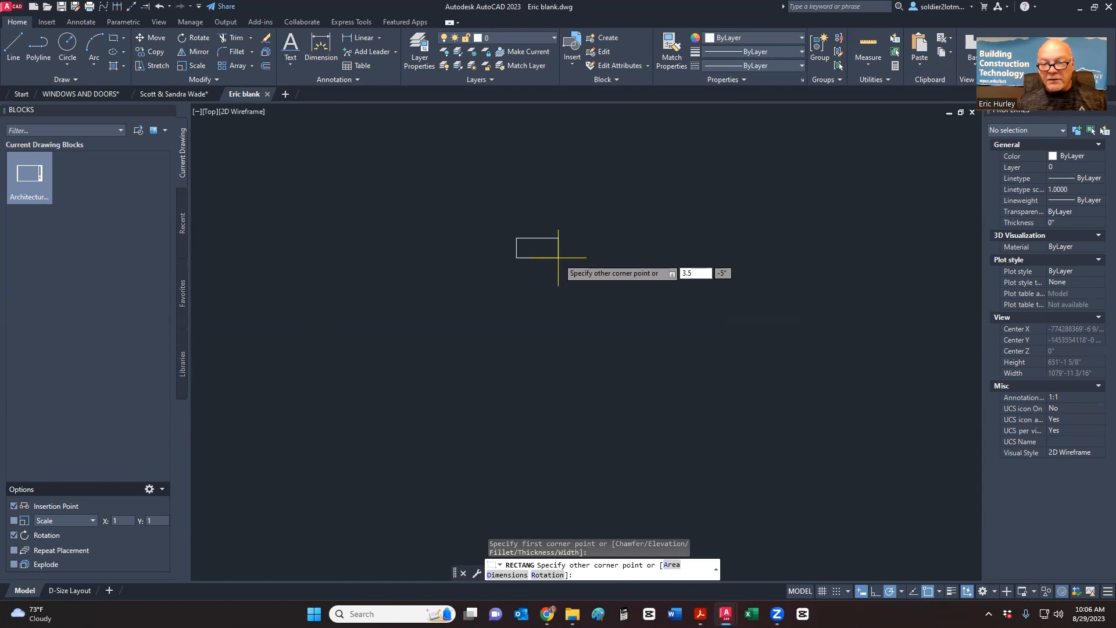
key("Tab")
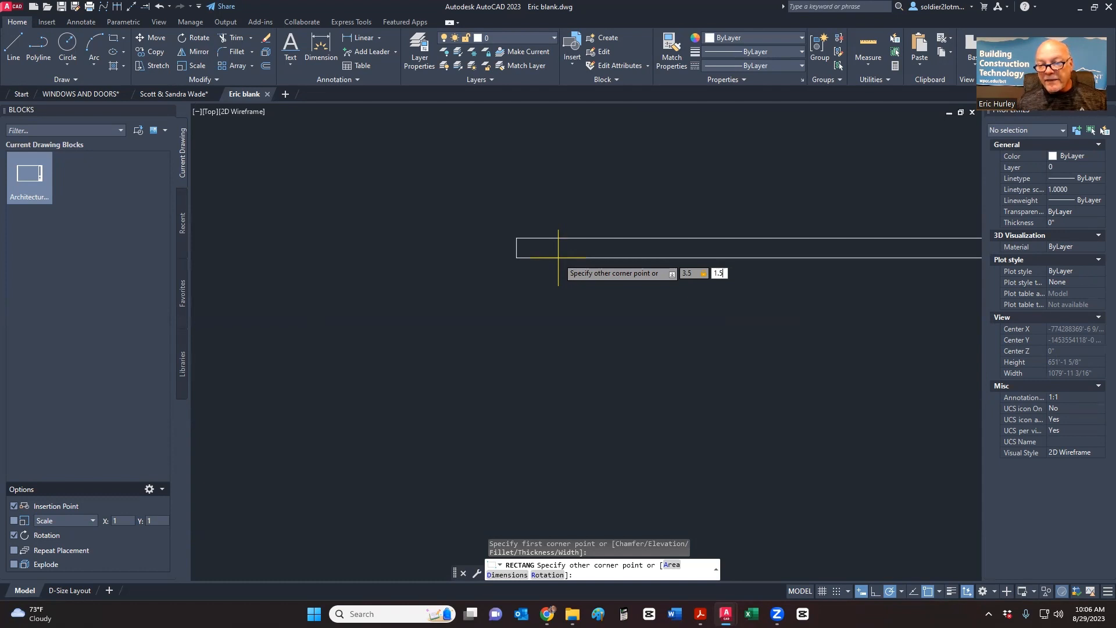
key("Return")
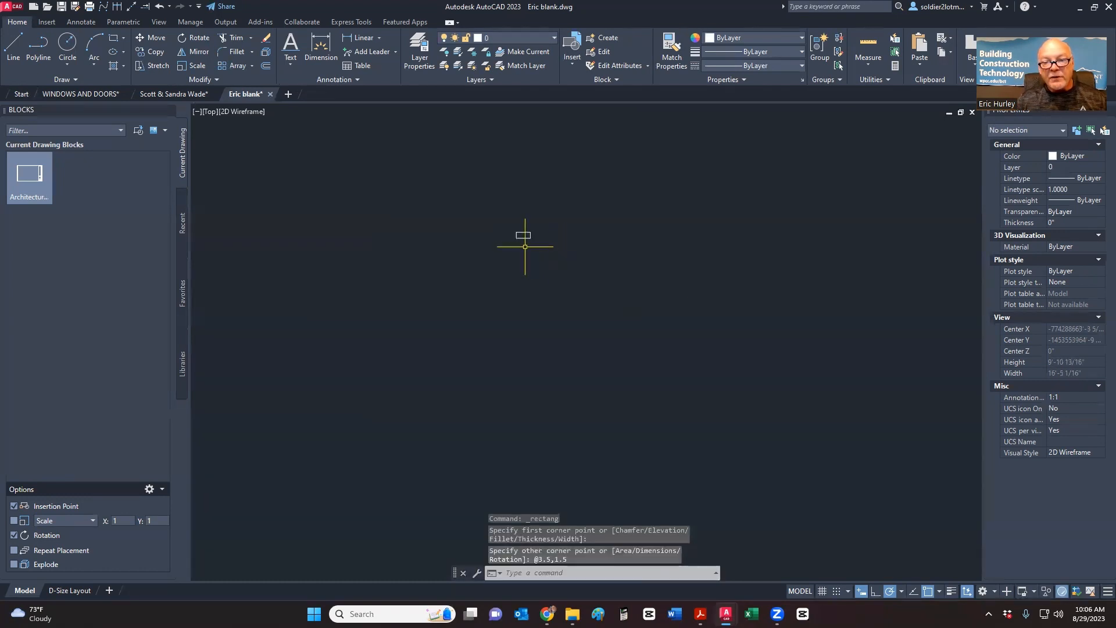
- Center the view on the new rectangle and window-select it
scroll(526, 231, "up", 10)
middle_click_drag(526, 231, 528, 280)
scroll(500, 240, "up", 2)
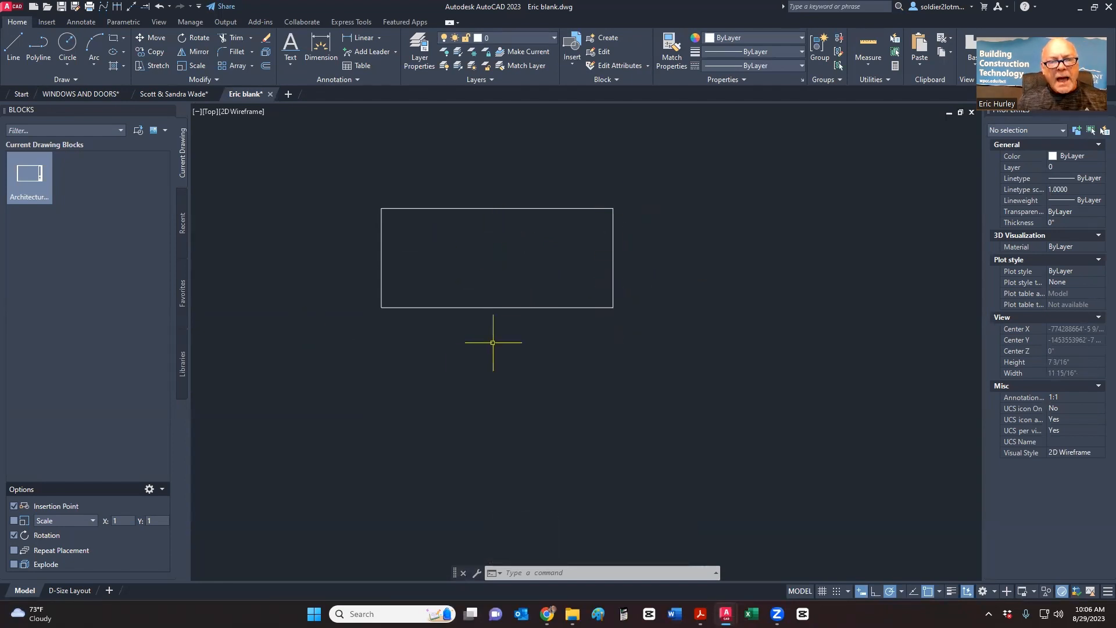
left_click(636, 344)
left_click(396, 288)
- Move the selected rectangle onto the green Reference layer
left_click(518, 38)
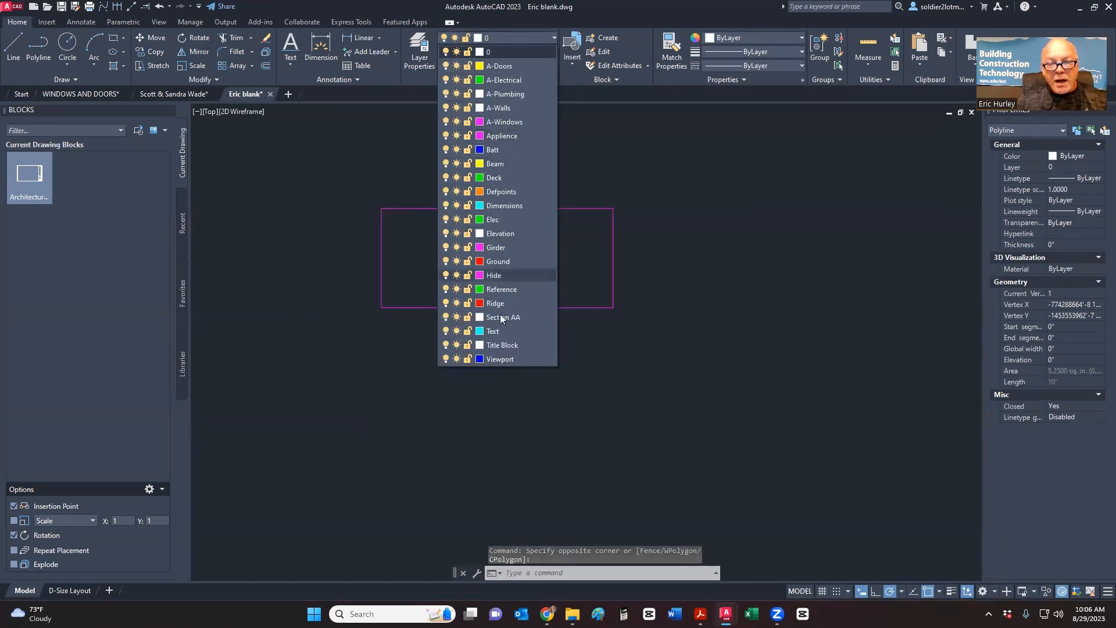
left_click(503, 289)
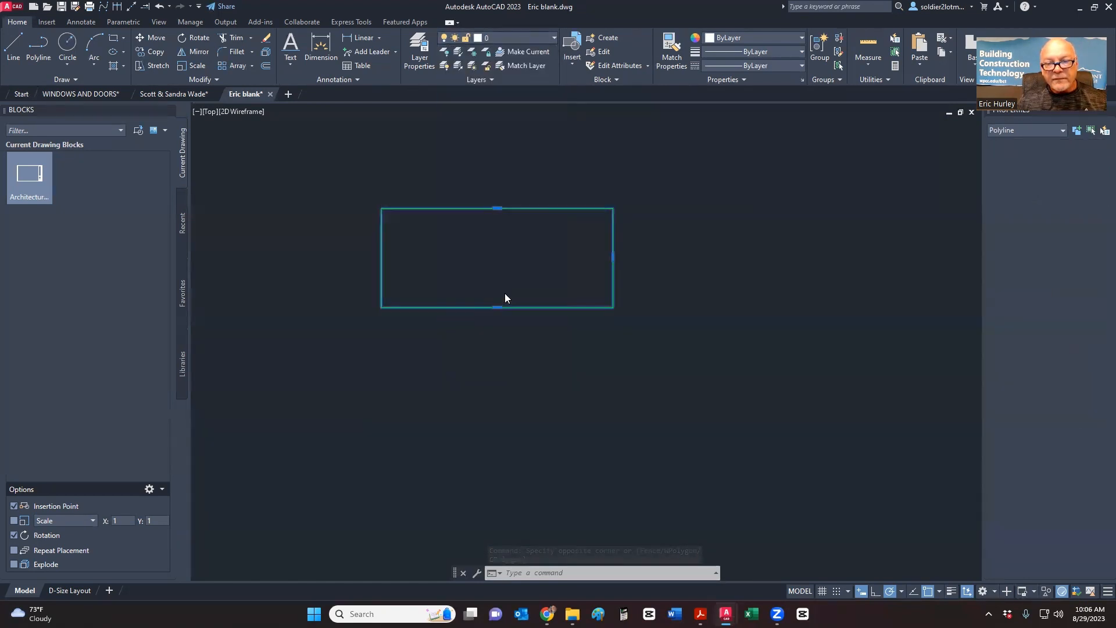
key("Escape")
mouse_move(504, 294)
middle_mouse_down()
mouse_move(498, 278)
mouse_move(482, 299)
middle_mouse_up()
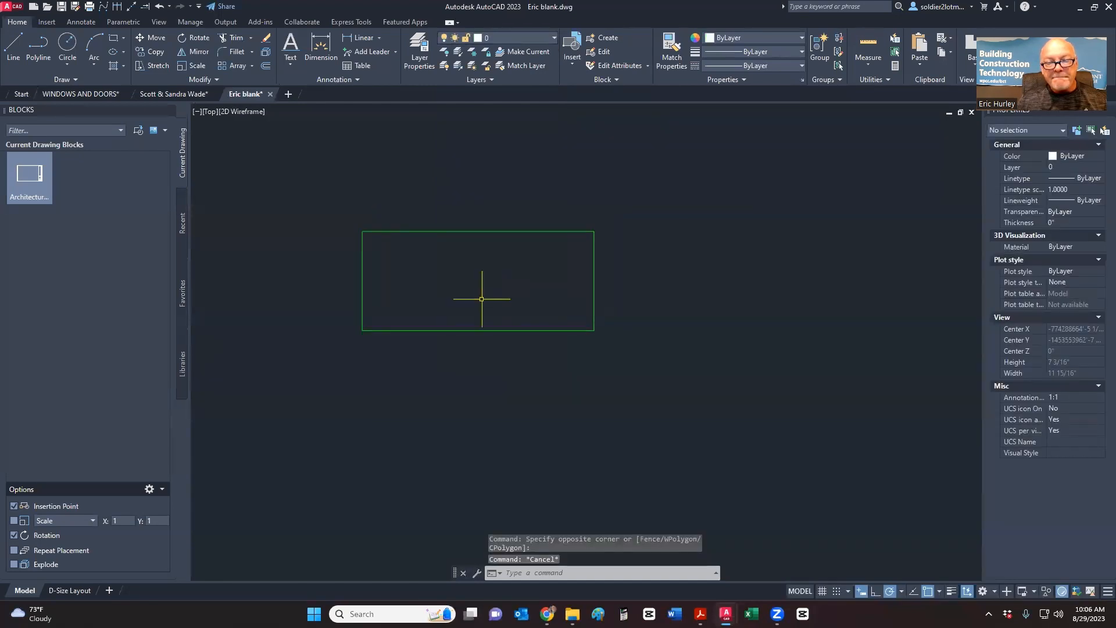
- Draw two diagonal lines joining the rectangle's opposite corners to form an X
left_click(15, 42)
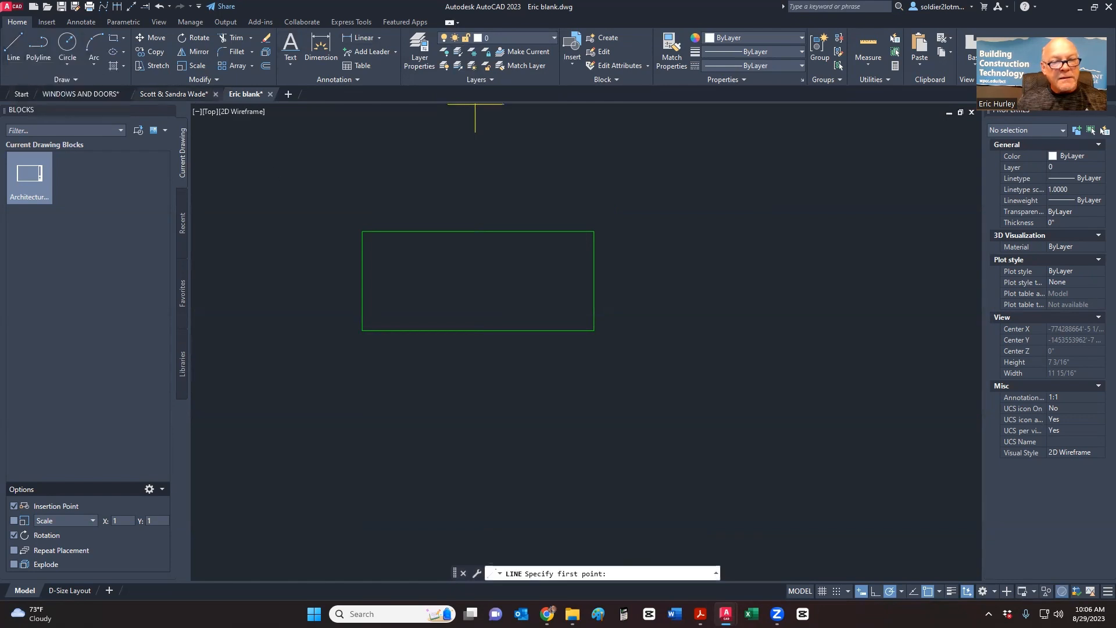
left_click(362, 232)
left_click(598, 330)
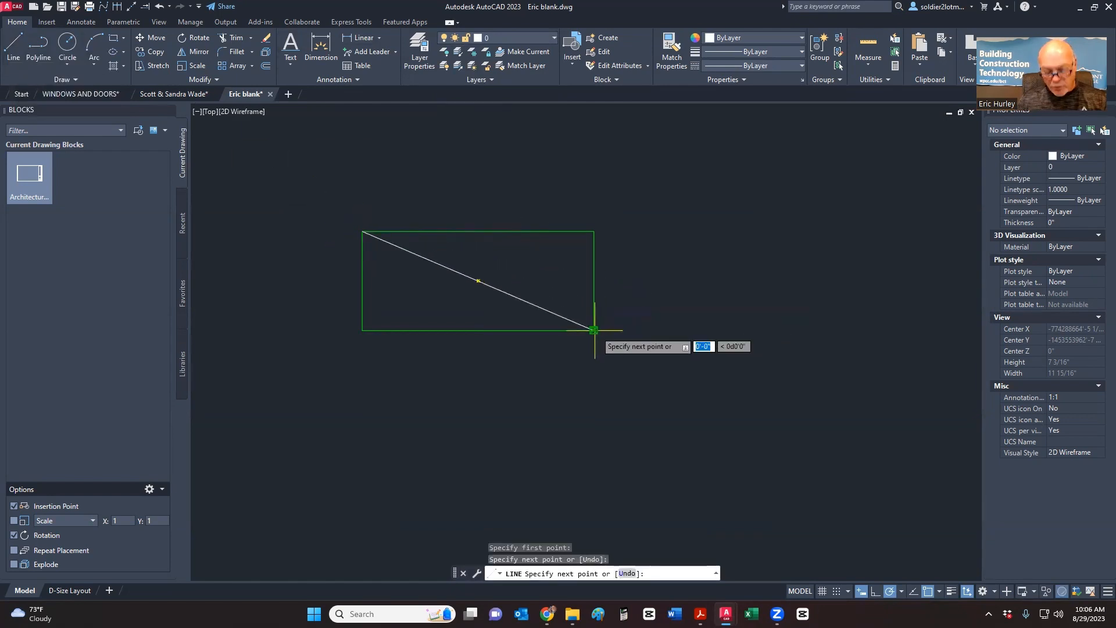
key("Return")
key("Return")
left_click(593, 231)
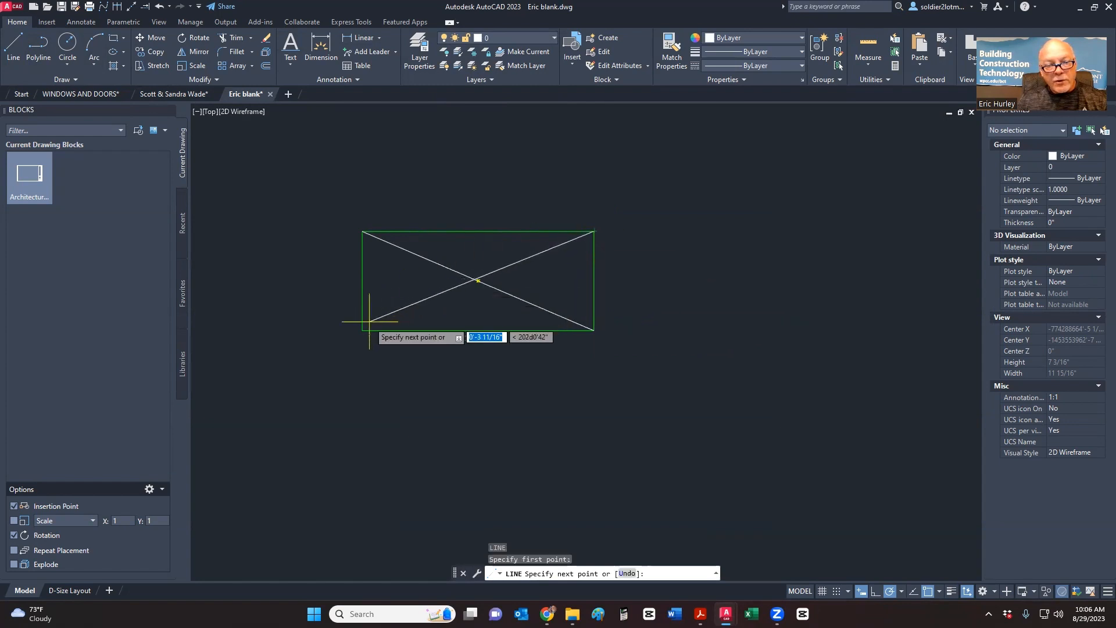
left_click(362, 330)
key("Return")
- Select both diagonals and check the layer list, leaving their layer unchanged
left_click(501, 310)
left_click(456, 274)
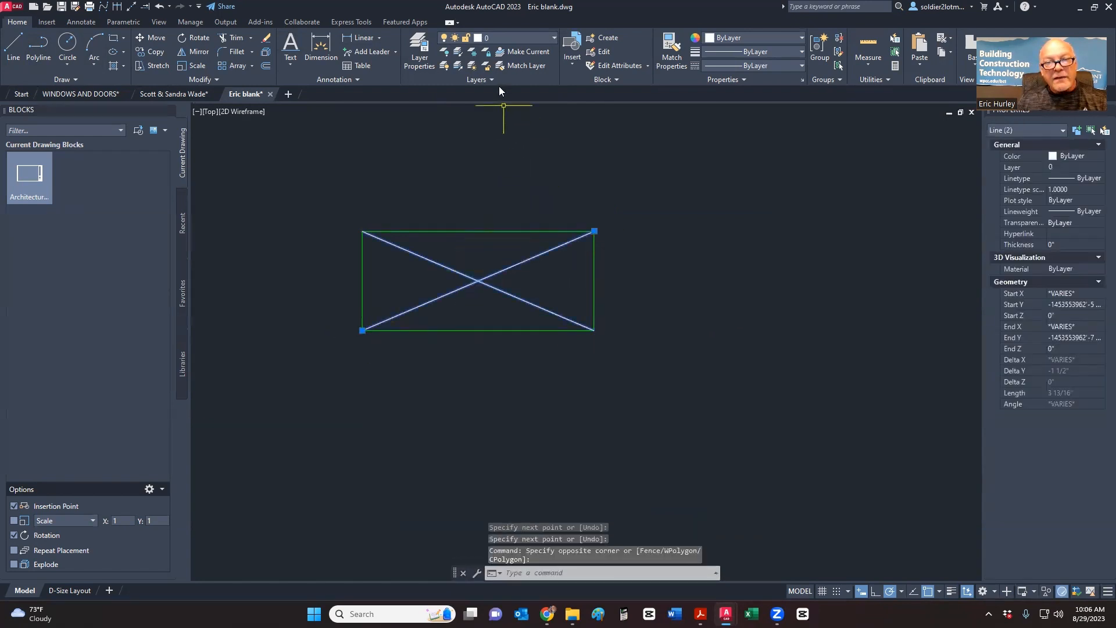
left_click(510, 39)
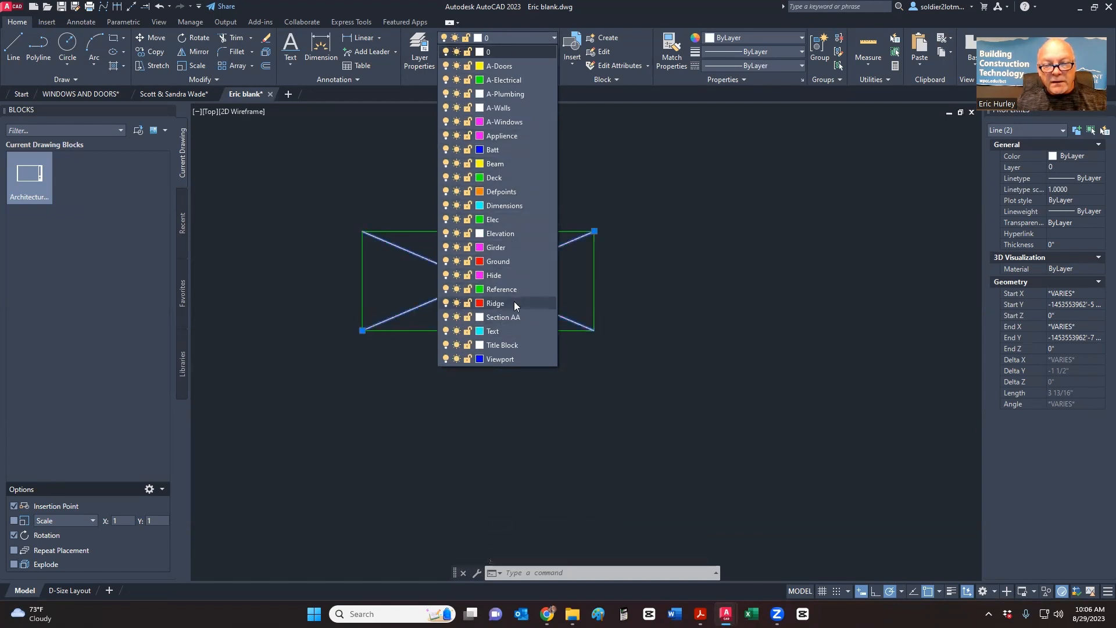
left_click(650, 215)
key("Escape")
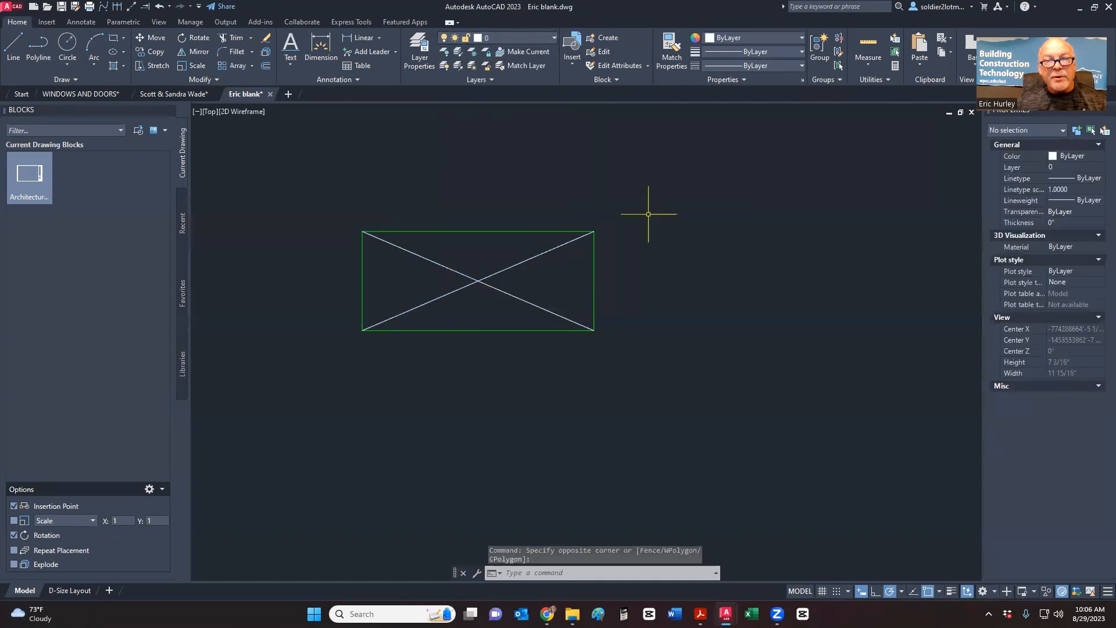
- In Layer Properties Manager, add a single new layer named Hatch
left_click(418, 49)
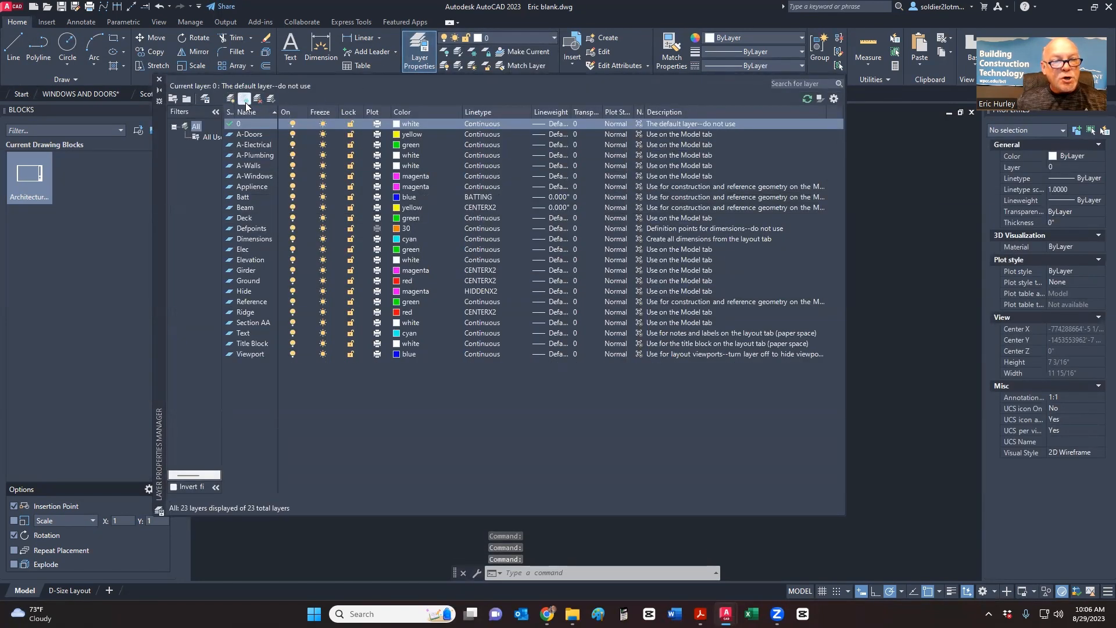
left_click(244, 98)
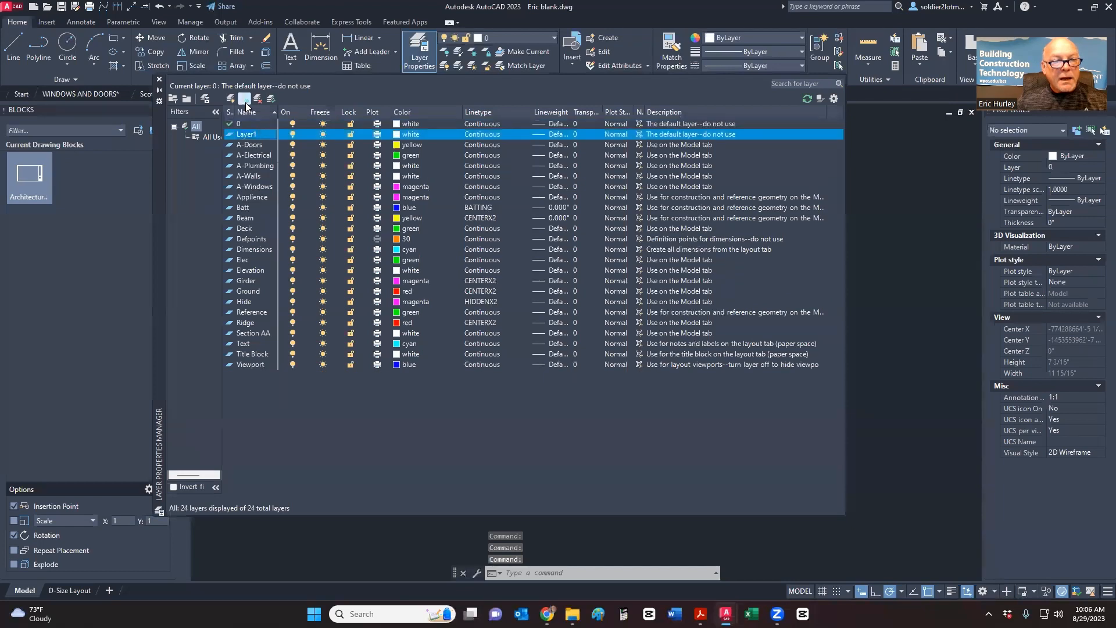
left_click(244, 99)
left_click(237, 136)
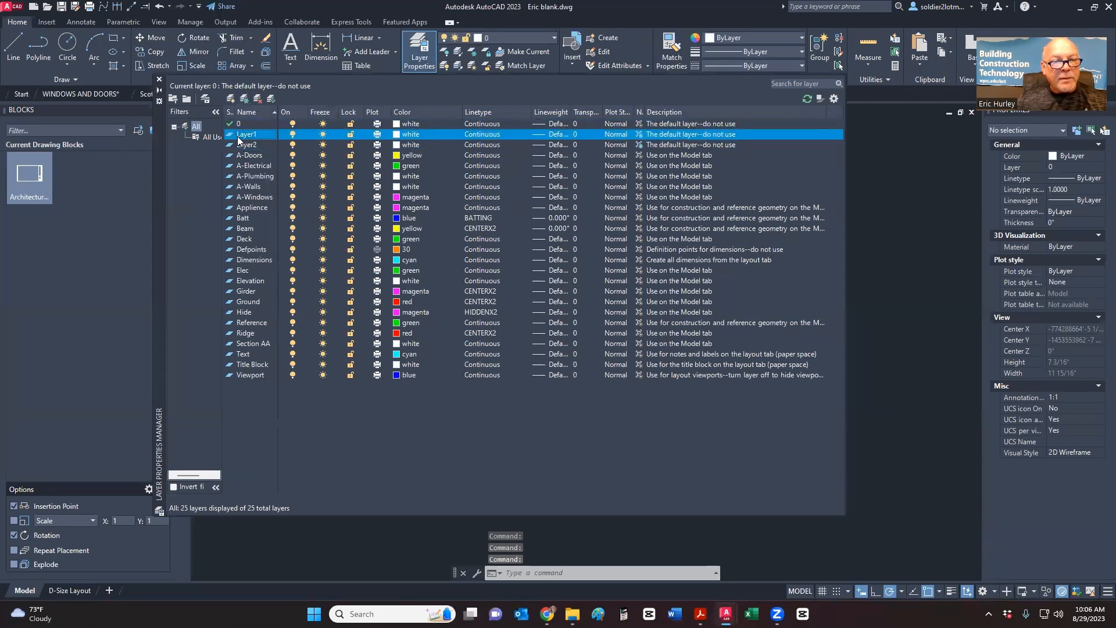
left_click(258, 99)
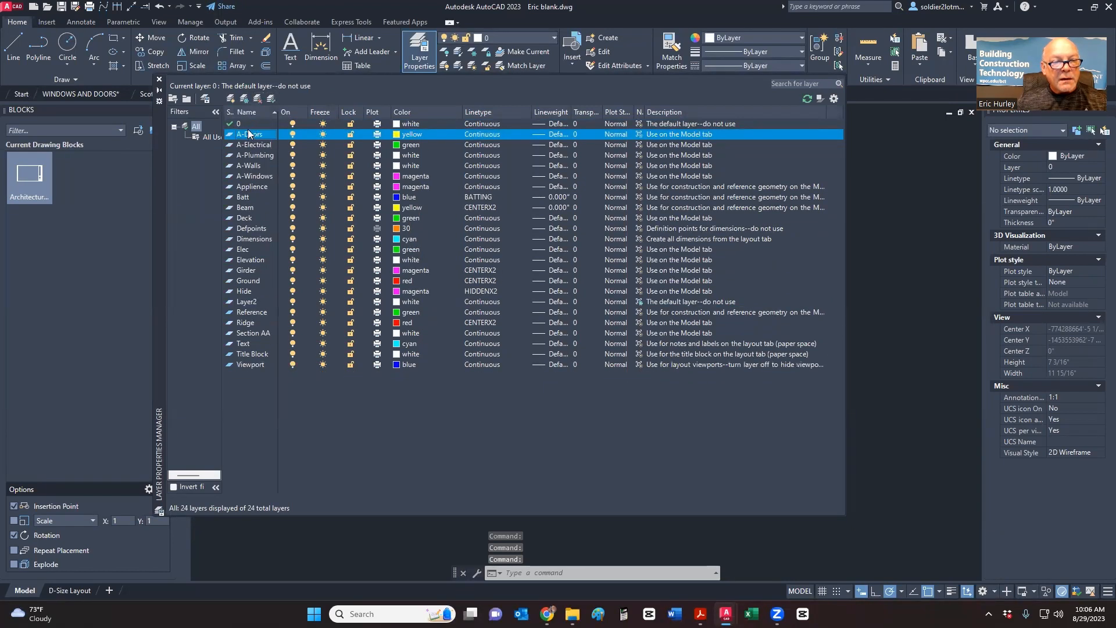
left_click(246, 302)
left_click(244, 301)
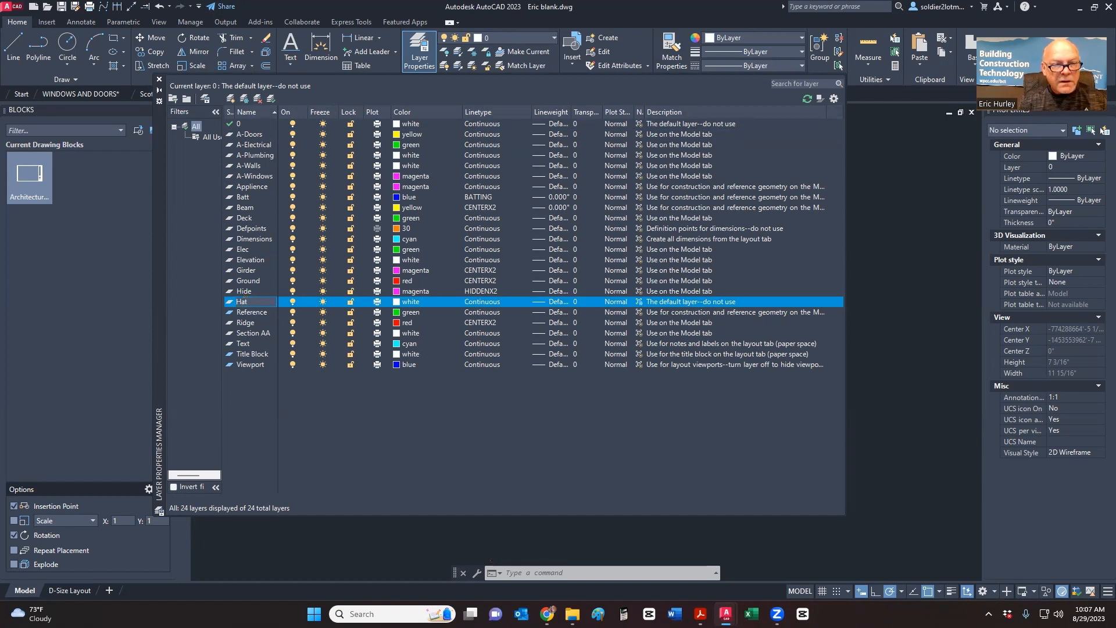
key("Return")
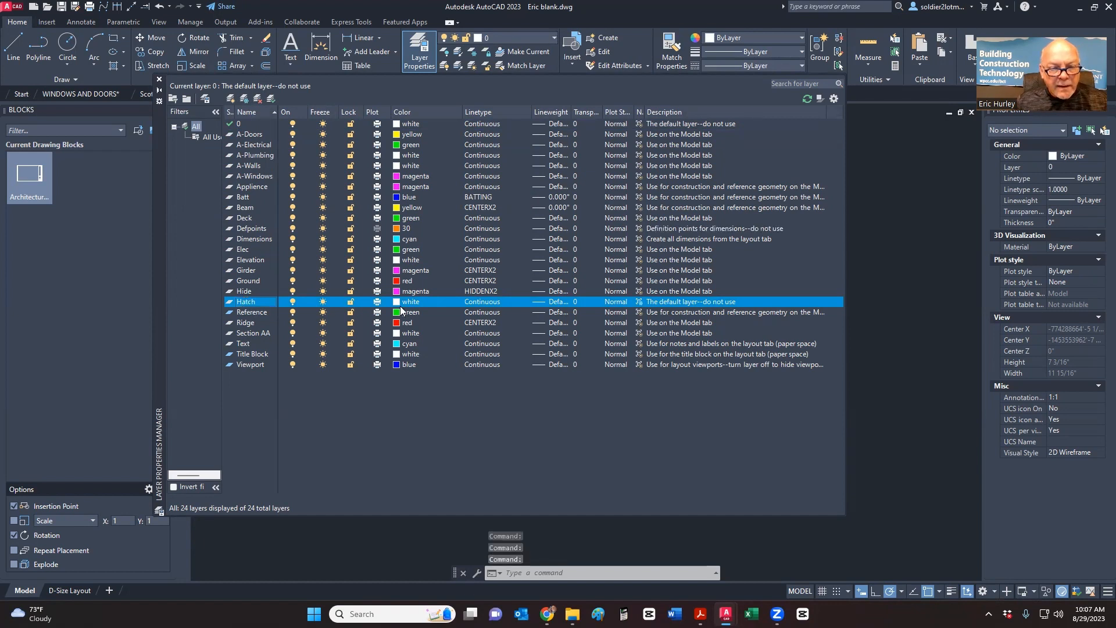
- Give the Hatch layer blue colour and a 0.000" lineweight, then close the manager
left_click(396, 301)
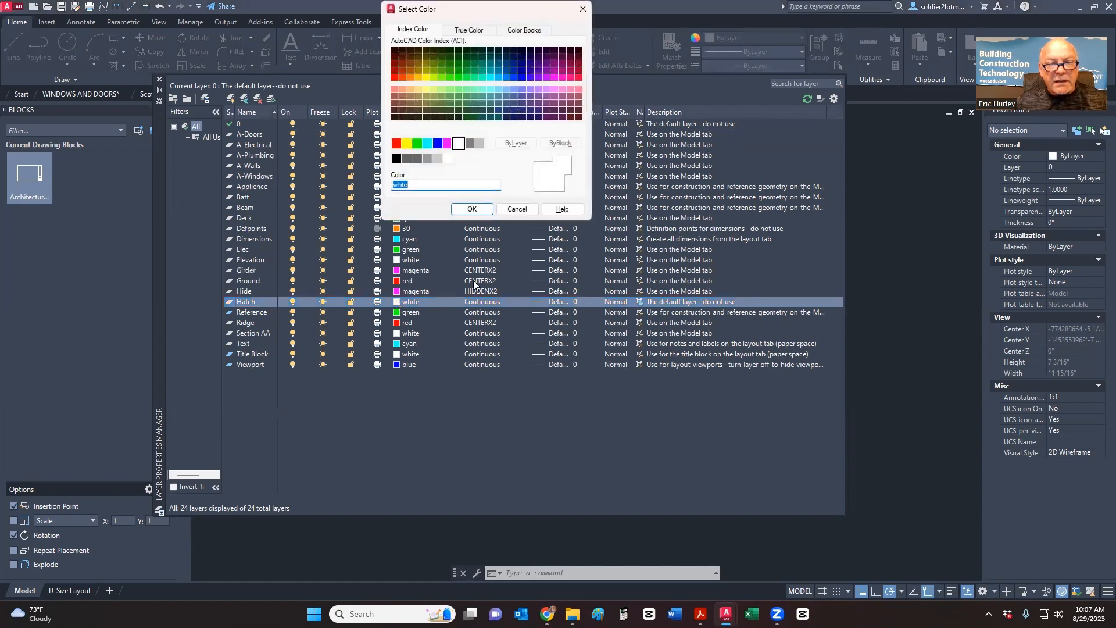
left_click(437, 143)
left_click(471, 209)
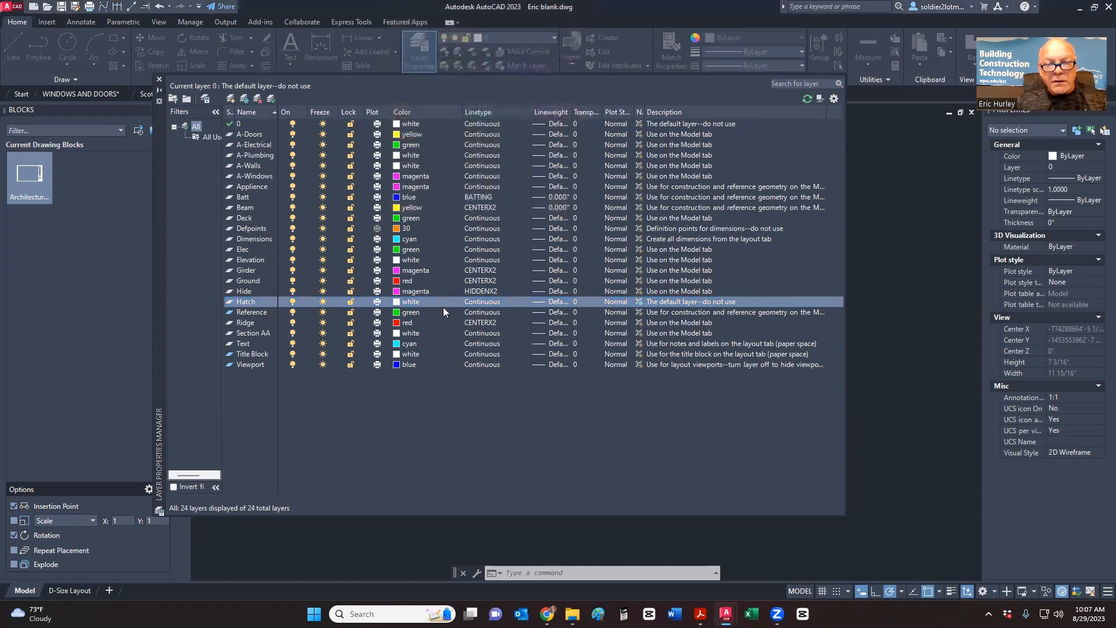
left_click(549, 304)
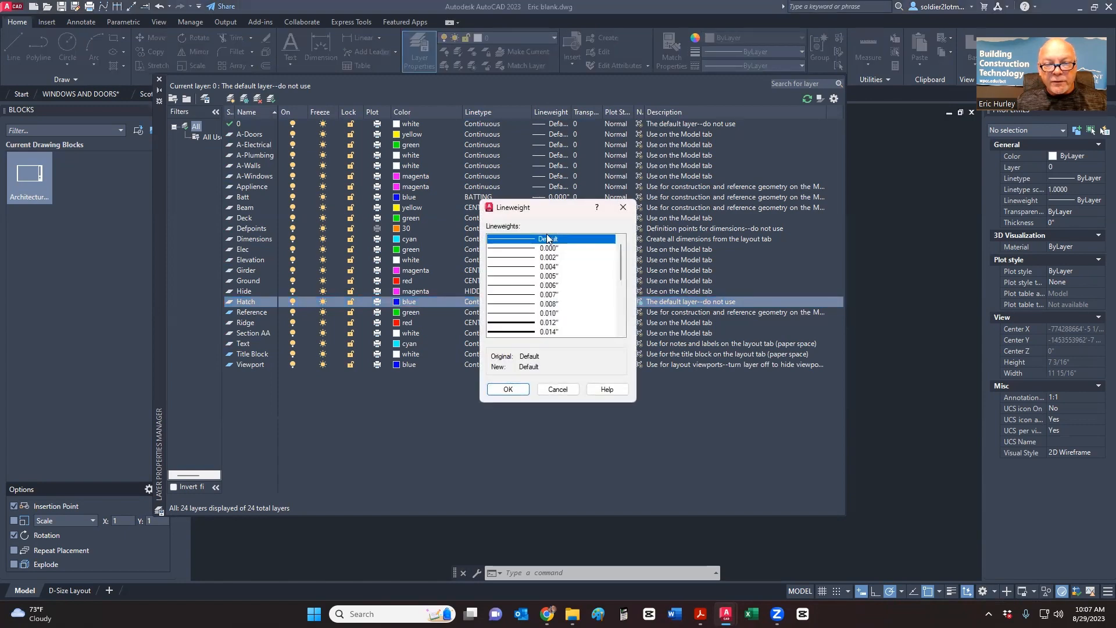
left_click(549, 250)
left_click(512, 390)
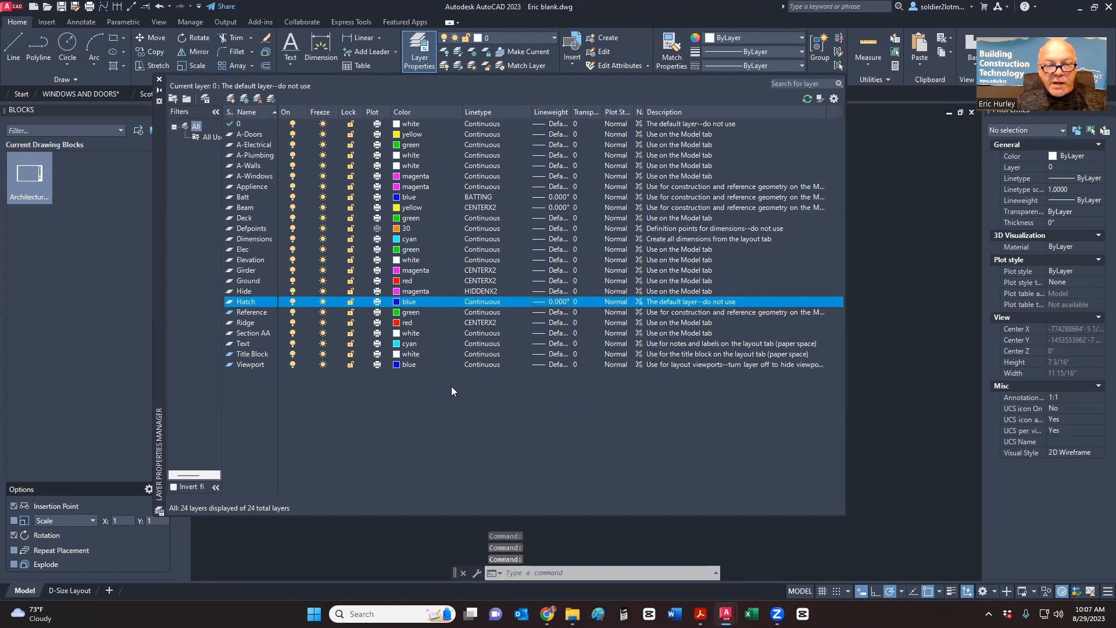
left_click(159, 79)
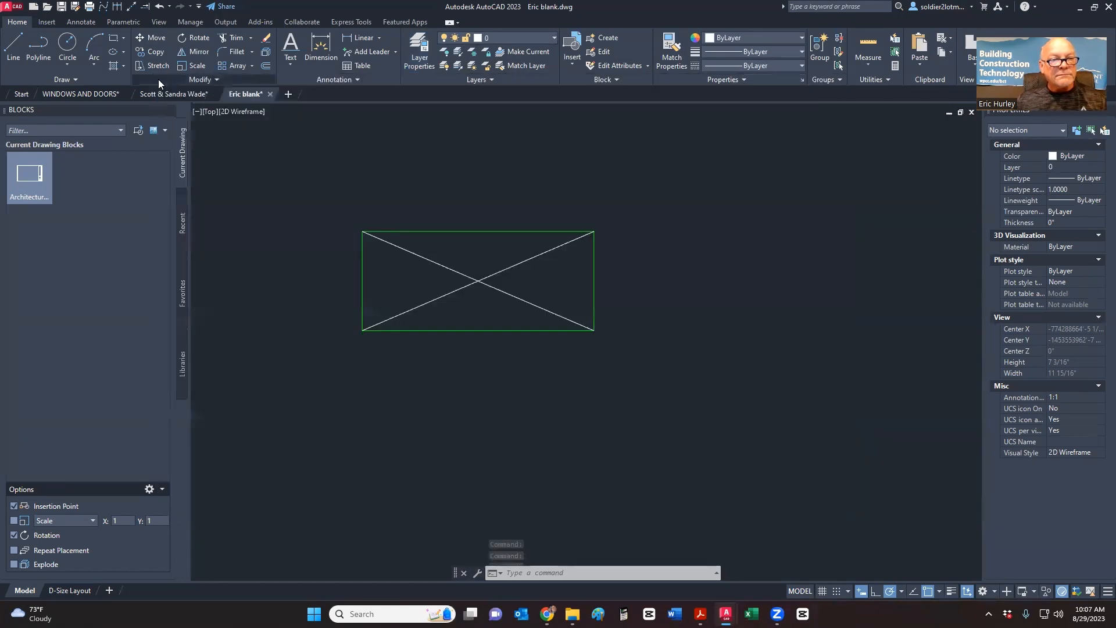
- Move both diagonal lines onto the Hatch layer
left_click(510, 307)
left_click(462, 256)
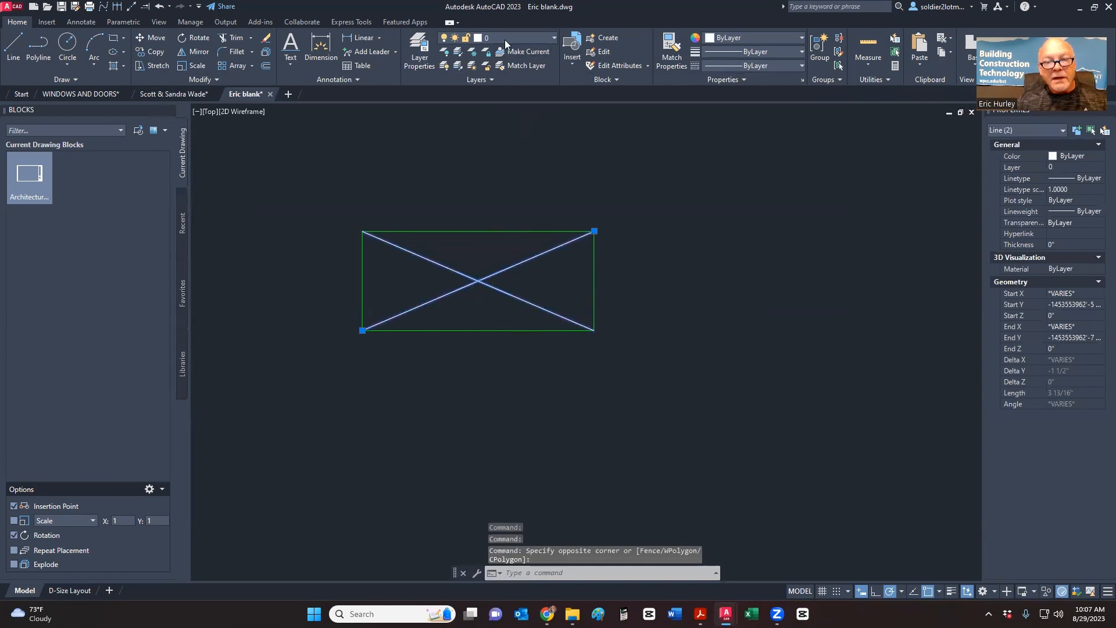
left_click(505, 38)
left_click(498, 286)
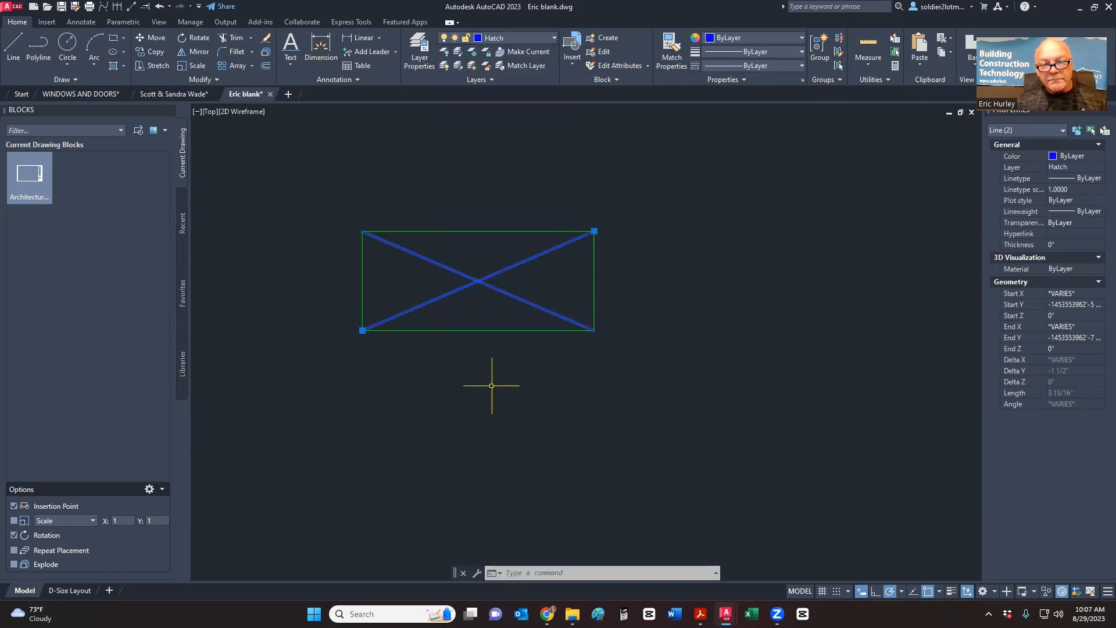
left_click(492, 385)
key("Escape")
key("Escape")
- Create block 2x4 from the rectangle and diagonals, based at the lower-left corner
scroll(473, 355, "down", 4)
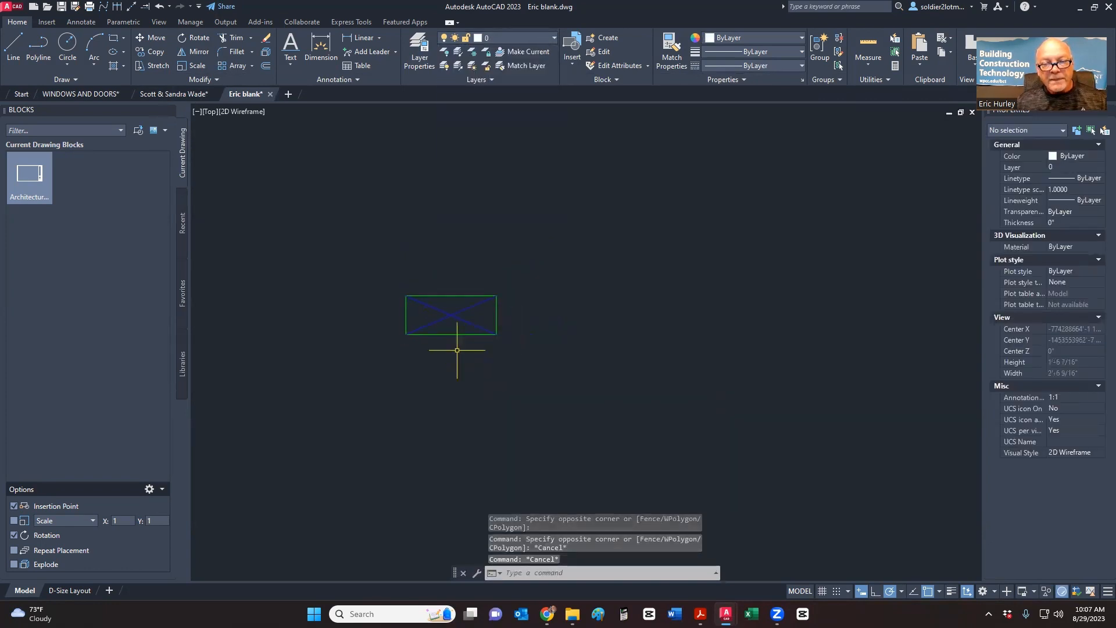
scroll(456, 350, "up", 4)
middle_click_drag(456, 349, 511, 397)
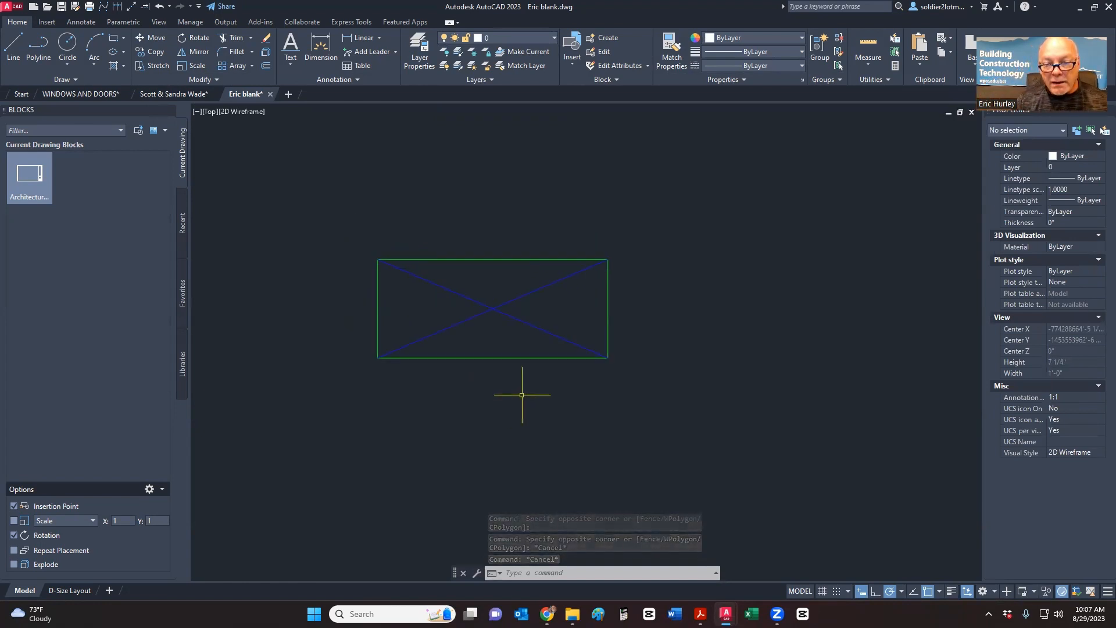
left_click(652, 405)
left_click(303, 217)
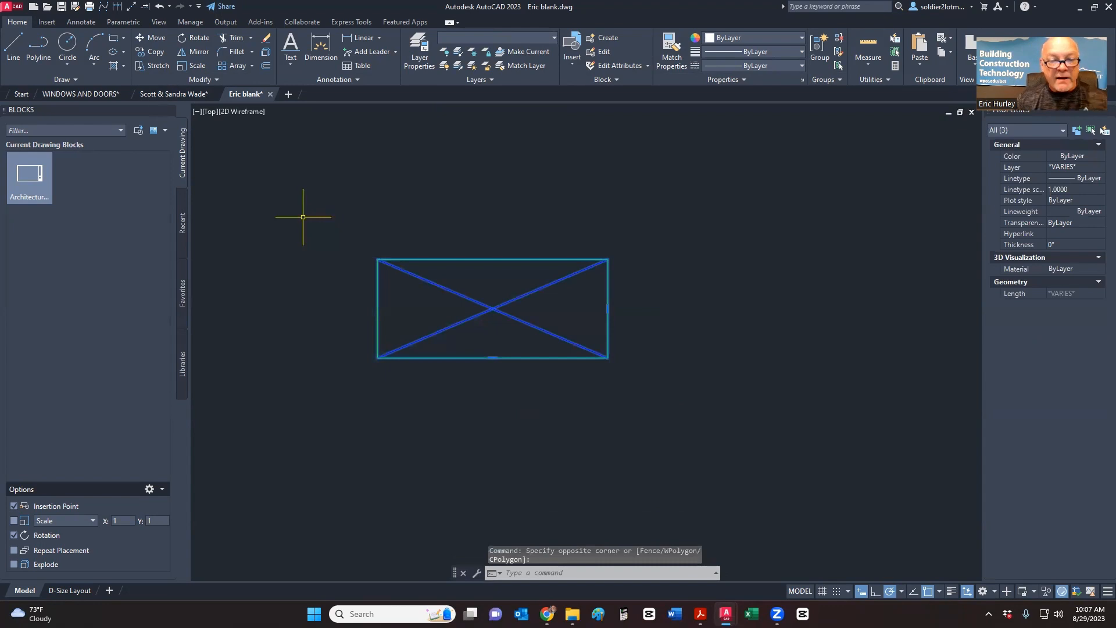
left_click(605, 39)
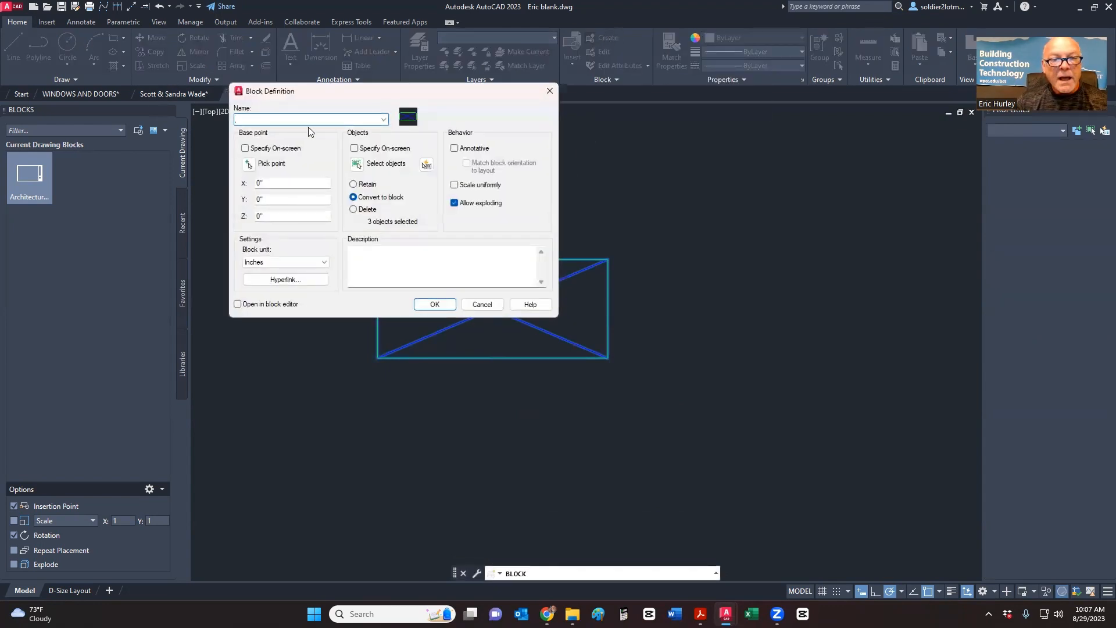
type("2x4")
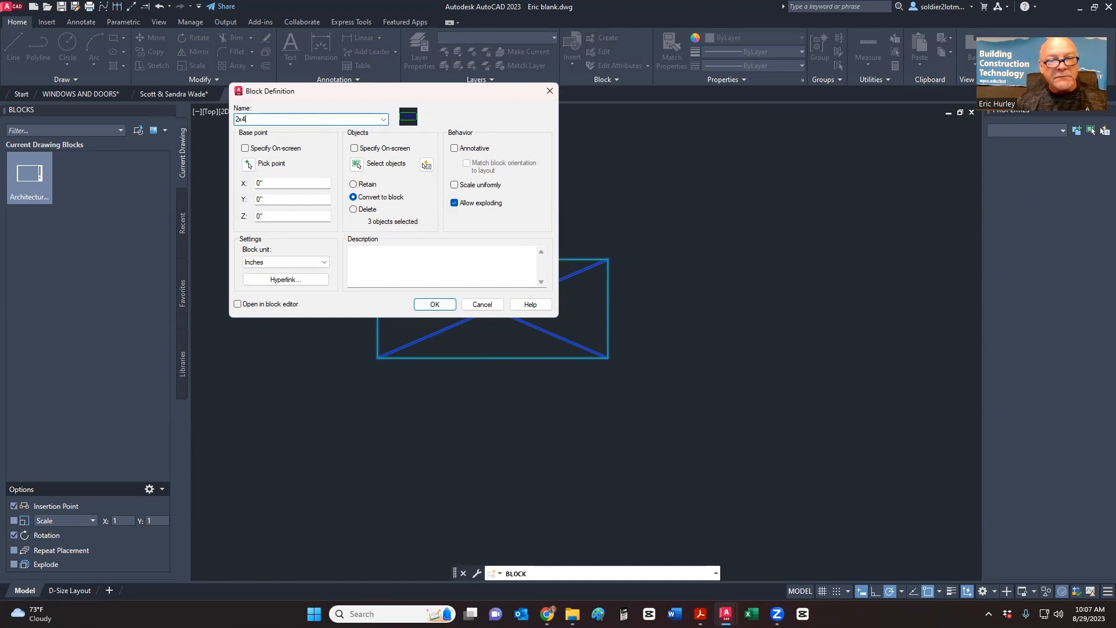
left_click(248, 165)
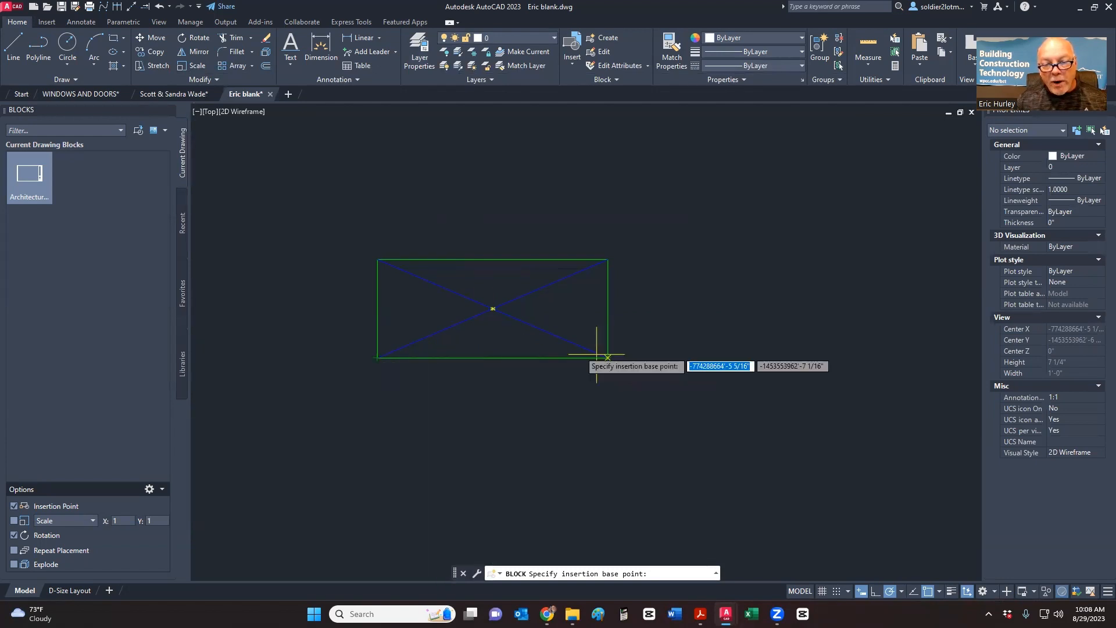
left_click(377, 357)
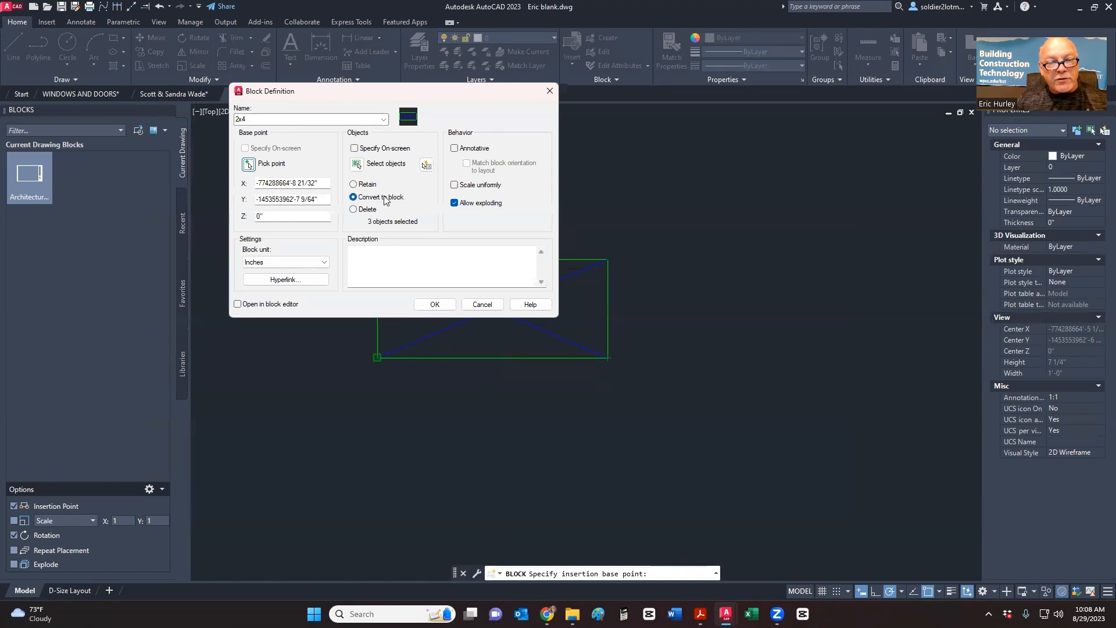
left_click(435, 304)
left_click(441, 302)
left_click(428, 279)
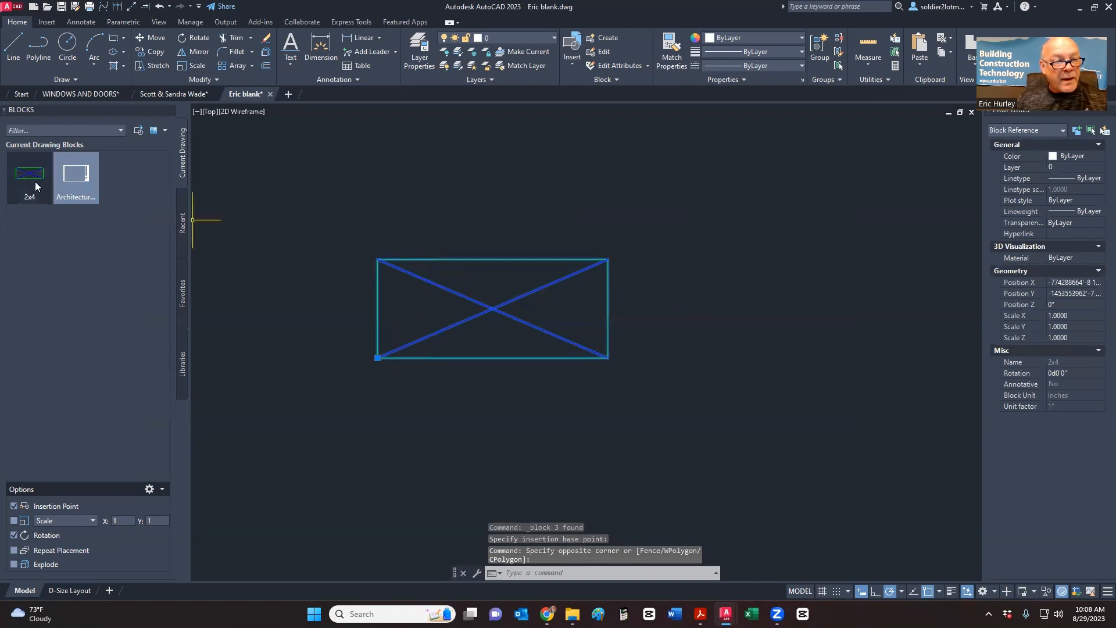
- Draw a 5.5 by 1.5 rectangle to the right of the 2x4 block
mouse_move(36, 183)
scroll(324, 341, "down", 4)
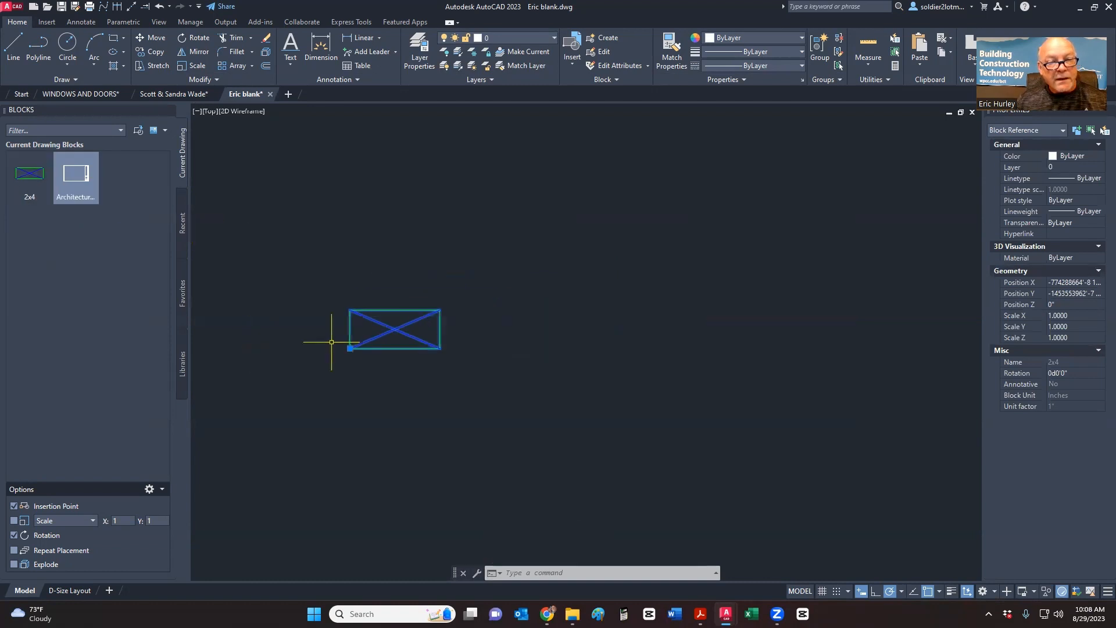
key("Escape")
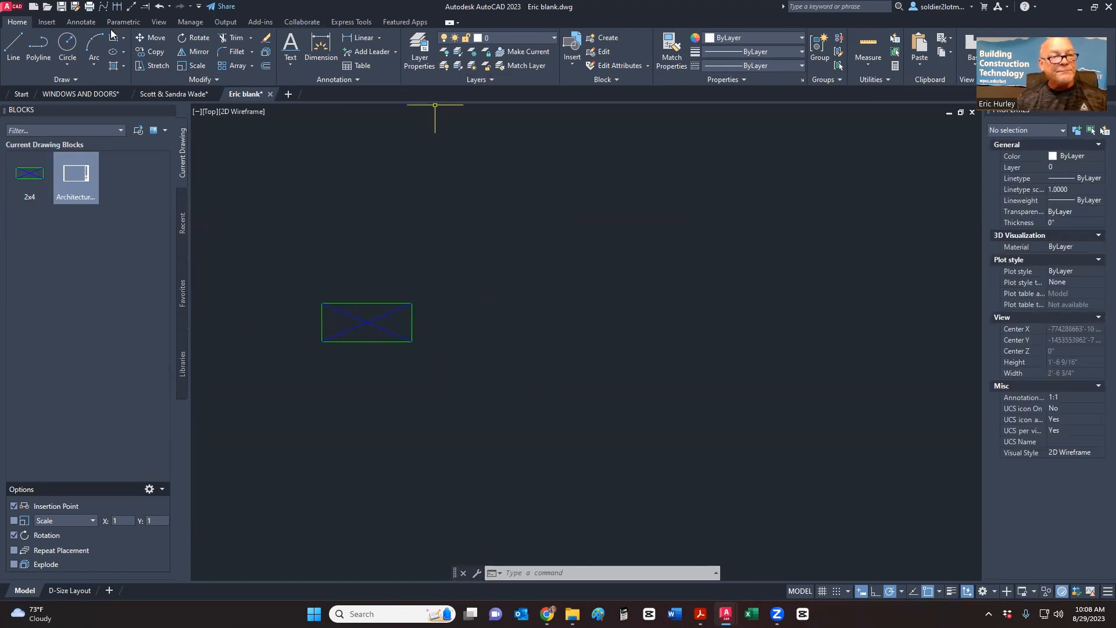
left_click(113, 39)
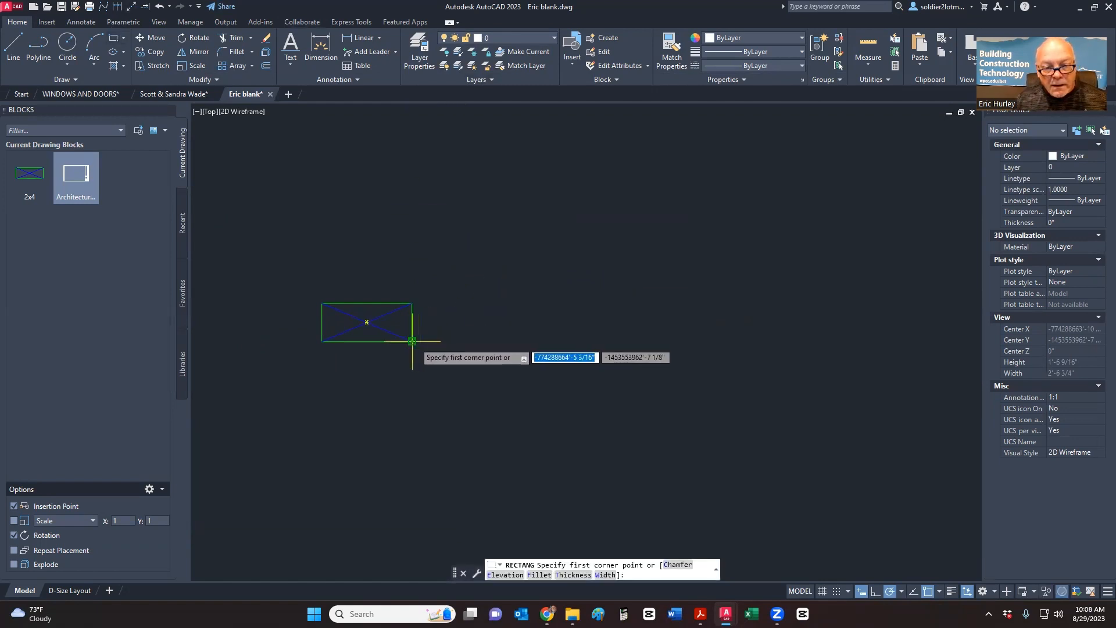
left_click(463, 342)
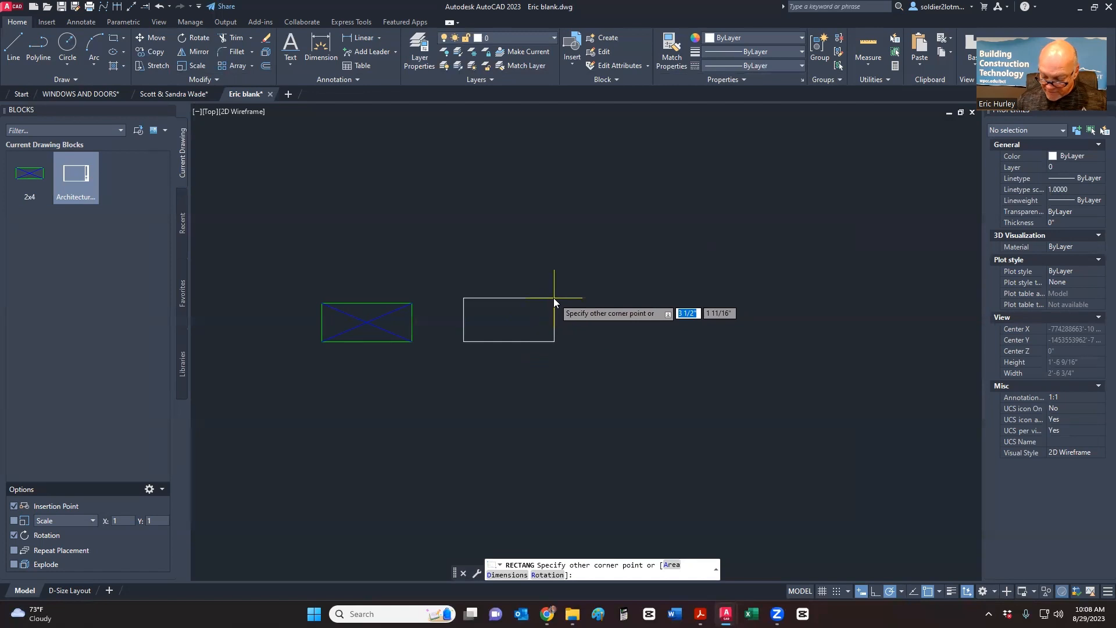
type("5.5")
key("Tab")
type("1")
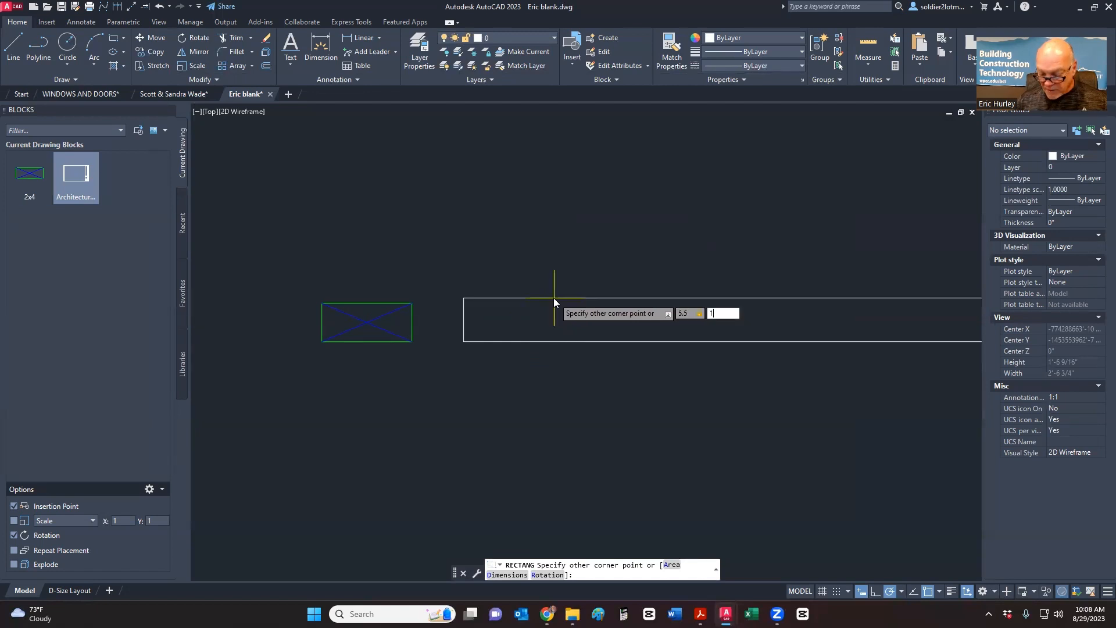
type(".5")
key("Return")
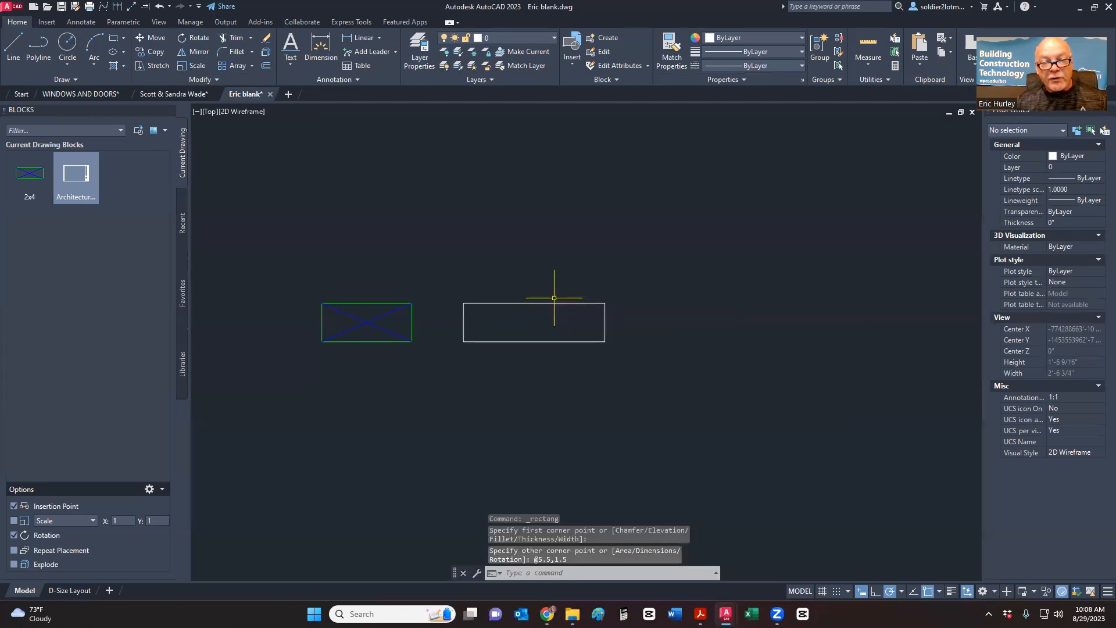
- Put the new rectangle on the Reference layer
left_click(515, 322)
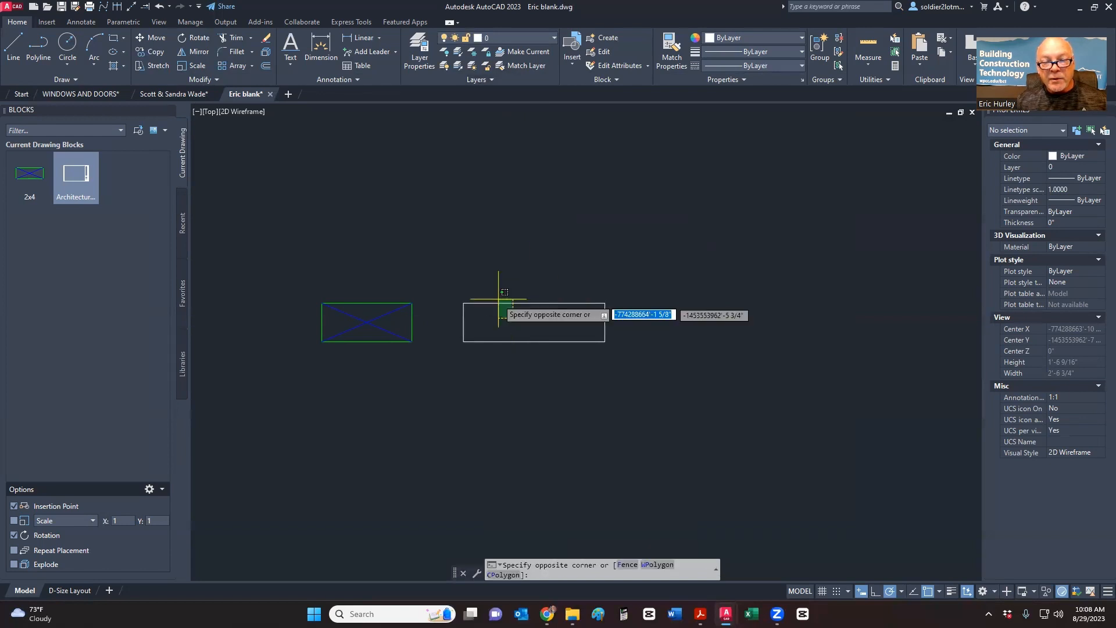
left_click(500, 295)
left_click(519, 43)
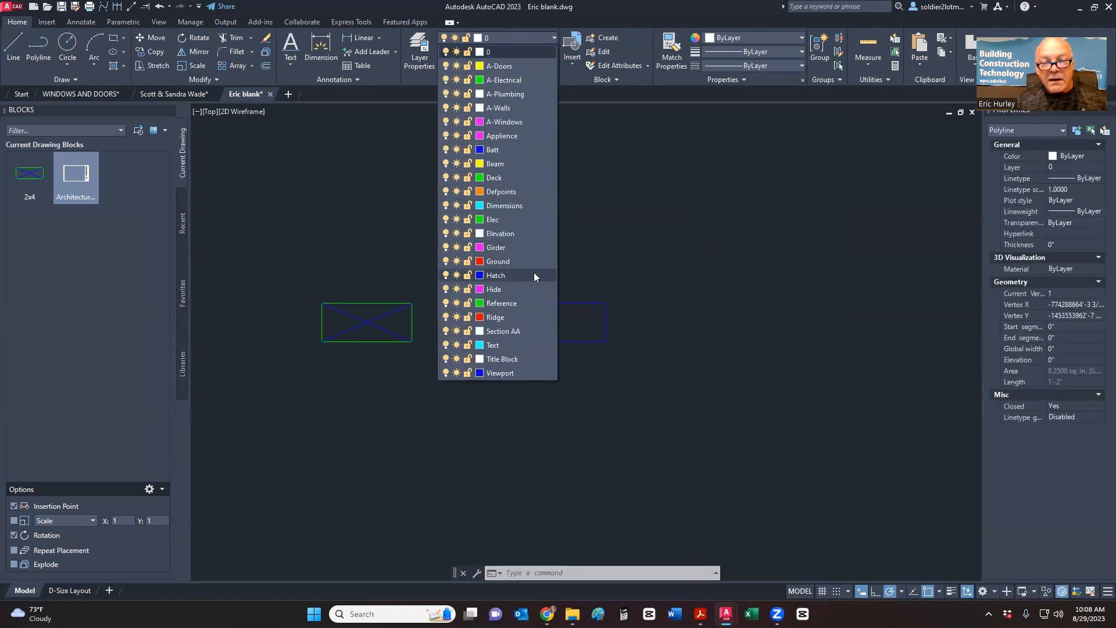
left_click(511, 305)
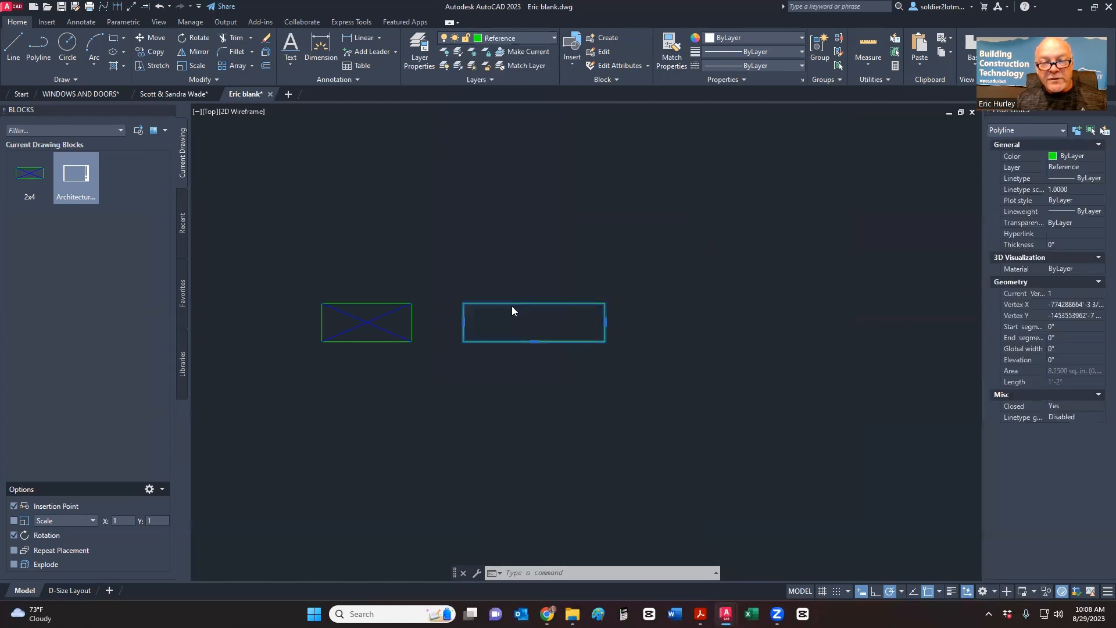
key("Escape")
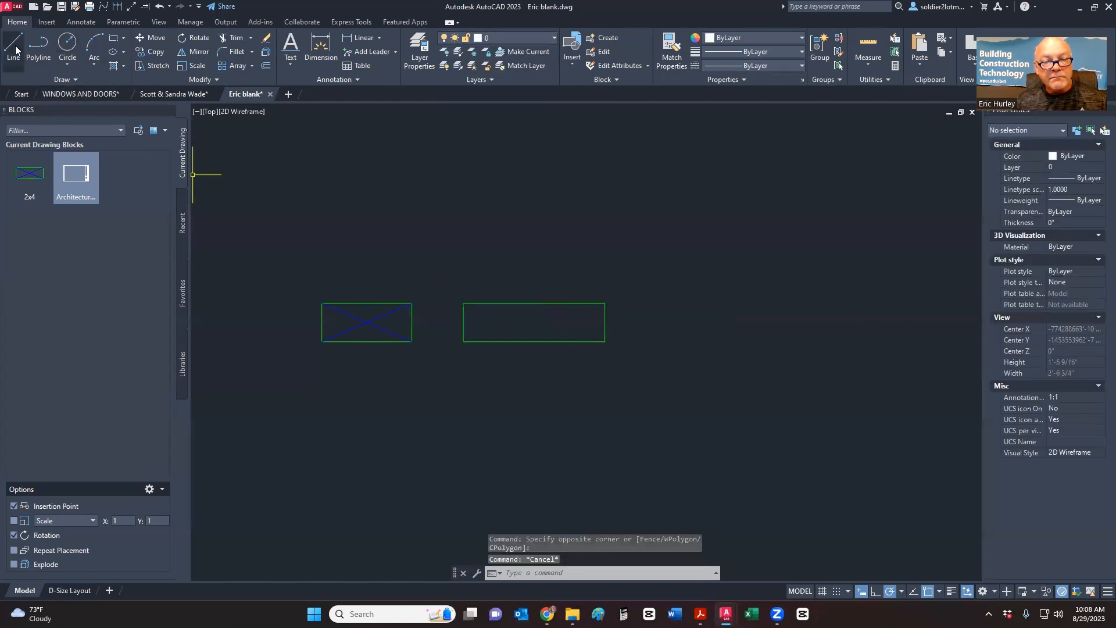
- Draw both corner-to-corner diagonals across the 5.5 by 1.5 rectangle
left_click(15, 48)
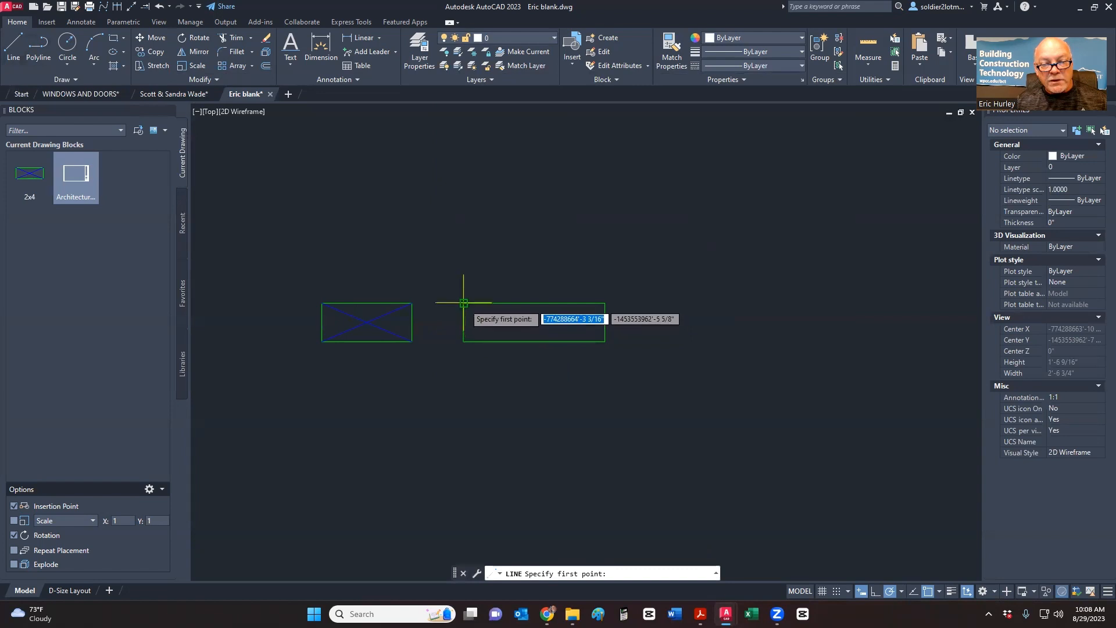
left_click(463, 302)
left_click(604, 341)
key("Return")
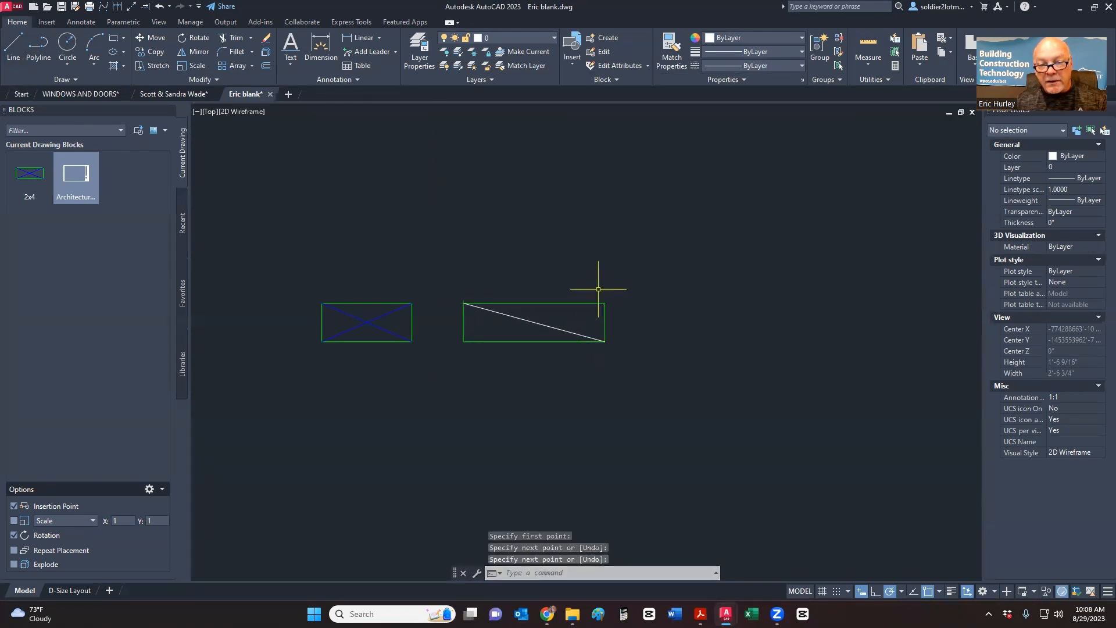
key("Return")
left_click(605, 303)
left_click(463, 342)
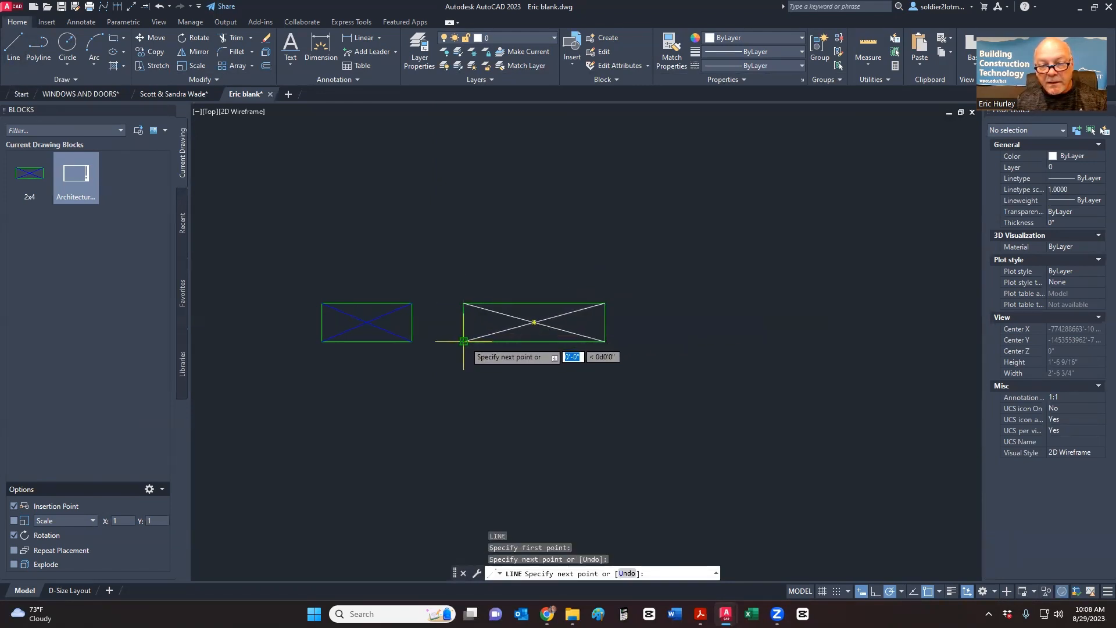
key("Return")
scroll(511, 334, "up", 4)
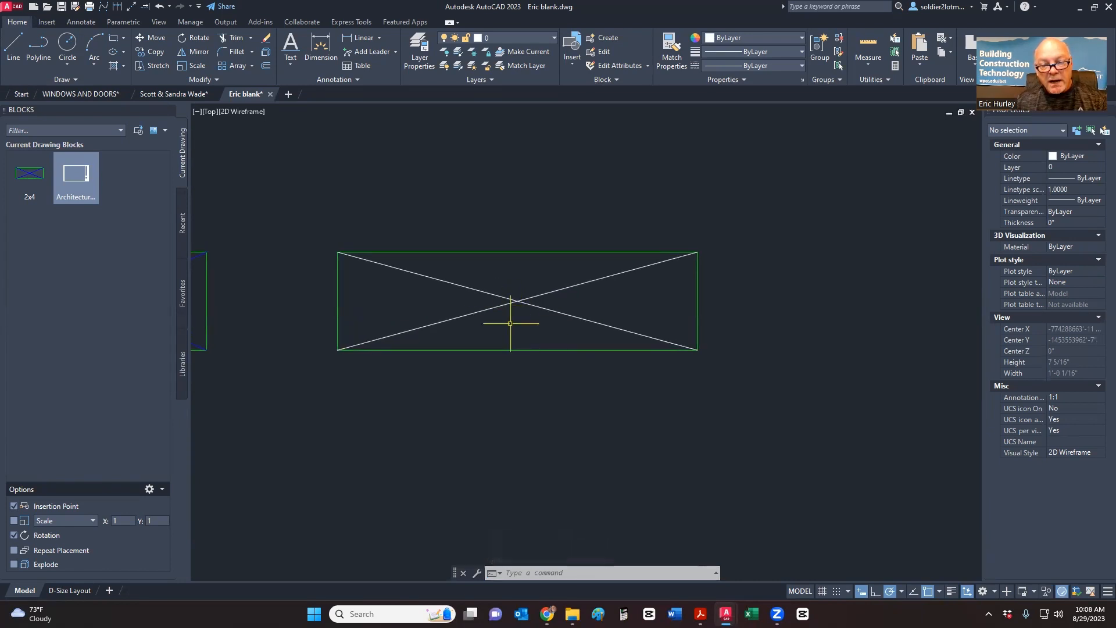
key("Return")
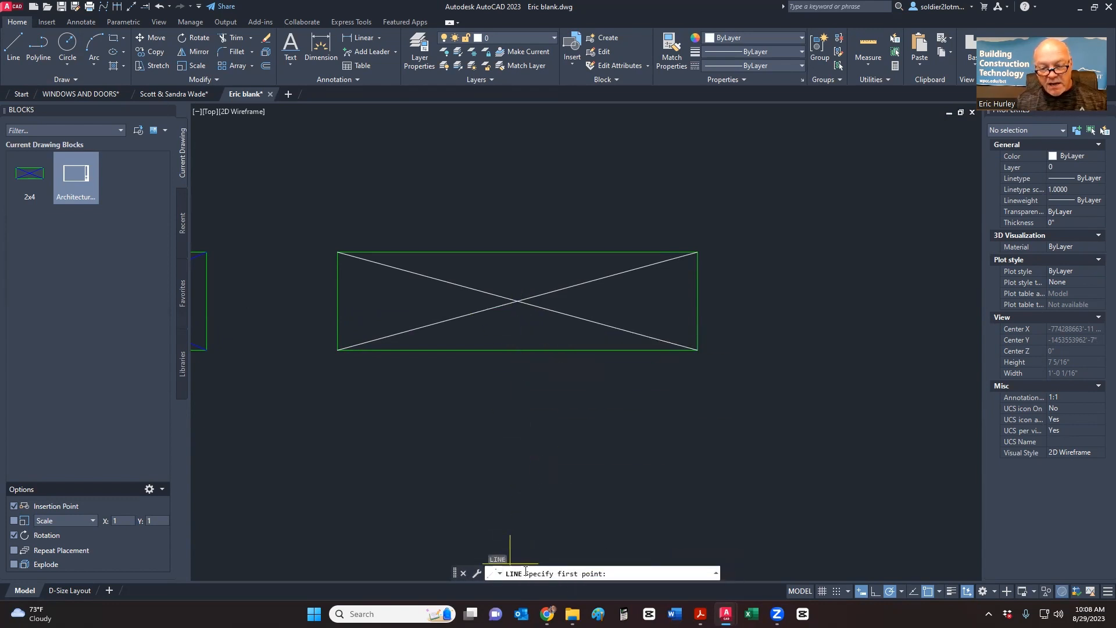
key("Escape")
key("Escape")
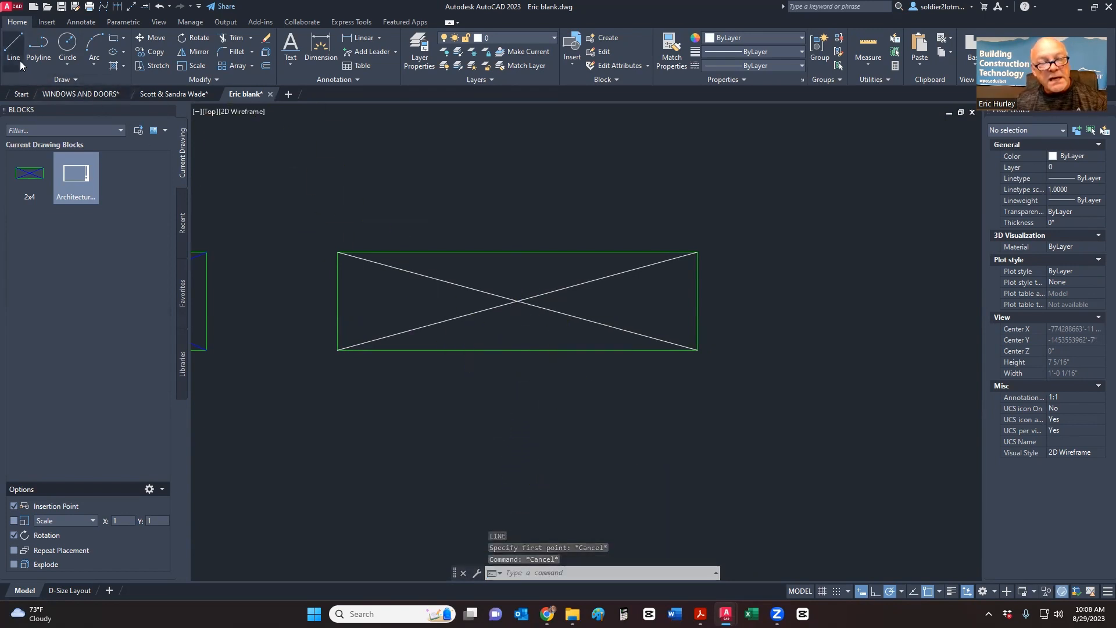
- Place both diagonals on the Hatch layer, then window-select the rectangle and diagonals
left_click(539, 317)
left_click(484, 268)
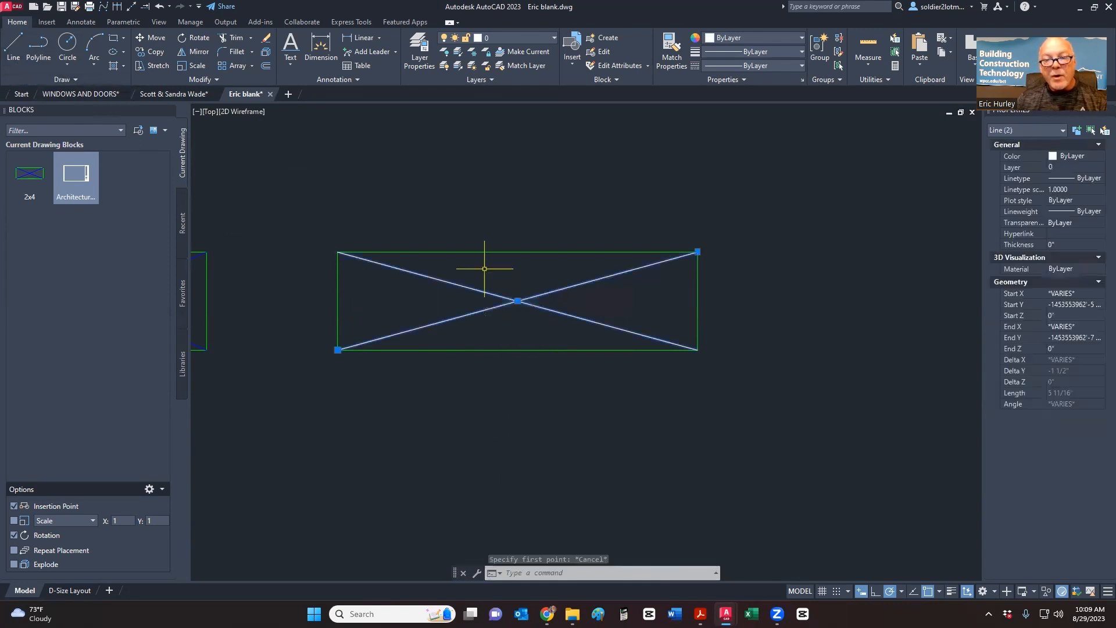
left_click(516, 38)
left_click(501, 281)
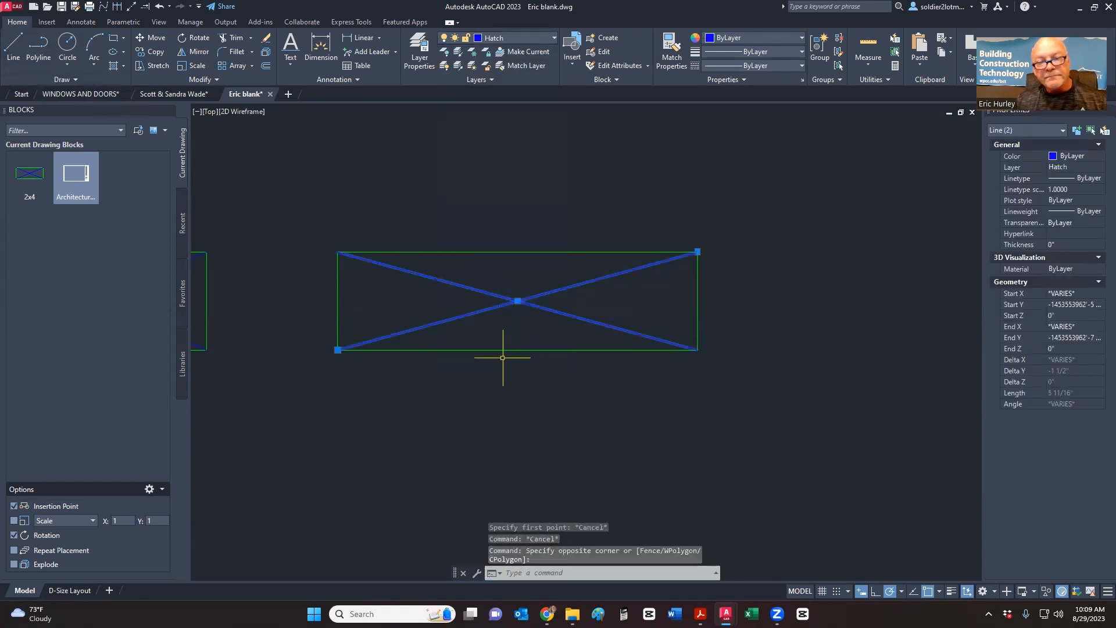
key("Escape")
left_click(304, 370)
left_click(813, 232)
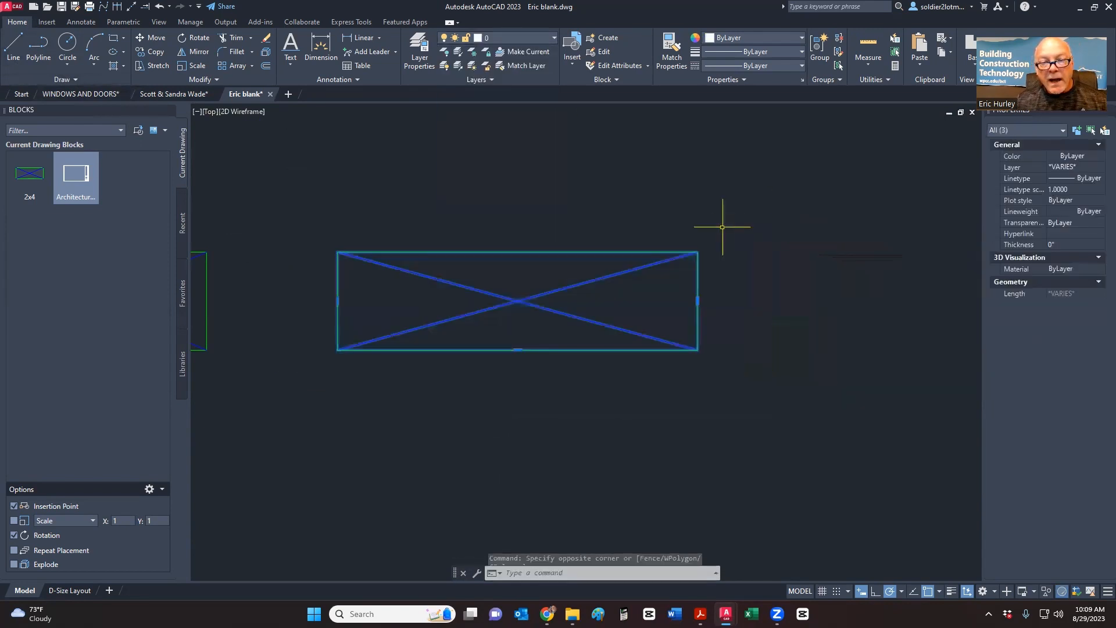
- Define block 2x6 based at the lower-left corner, then adjust the view to show both blocks
left_click(608, 38)
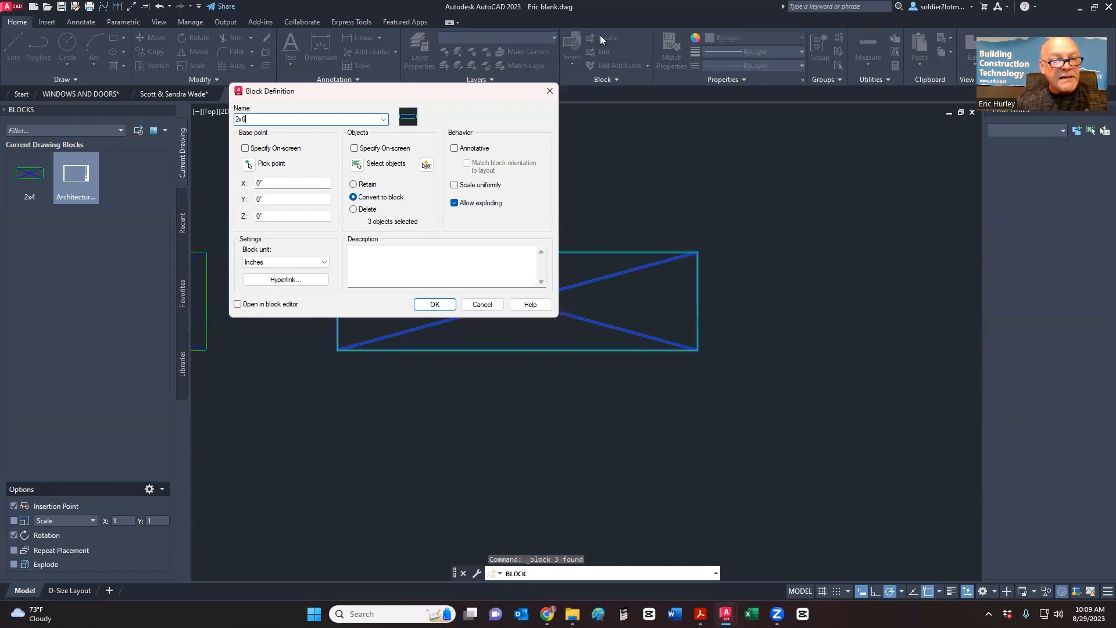
left_click(248, 164)
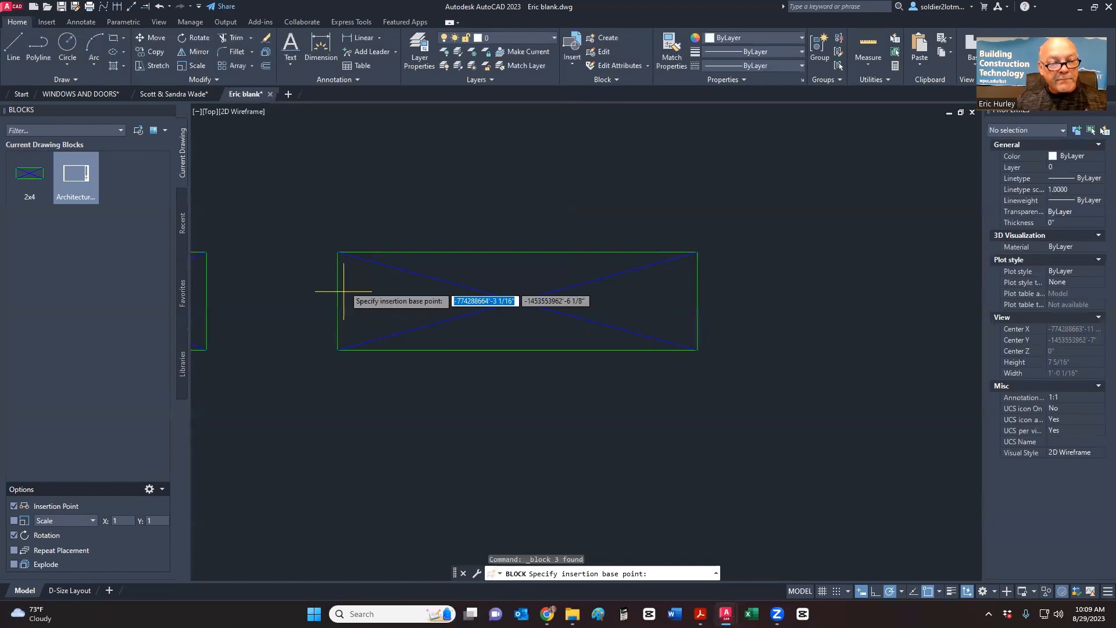
left_click(337, 349)
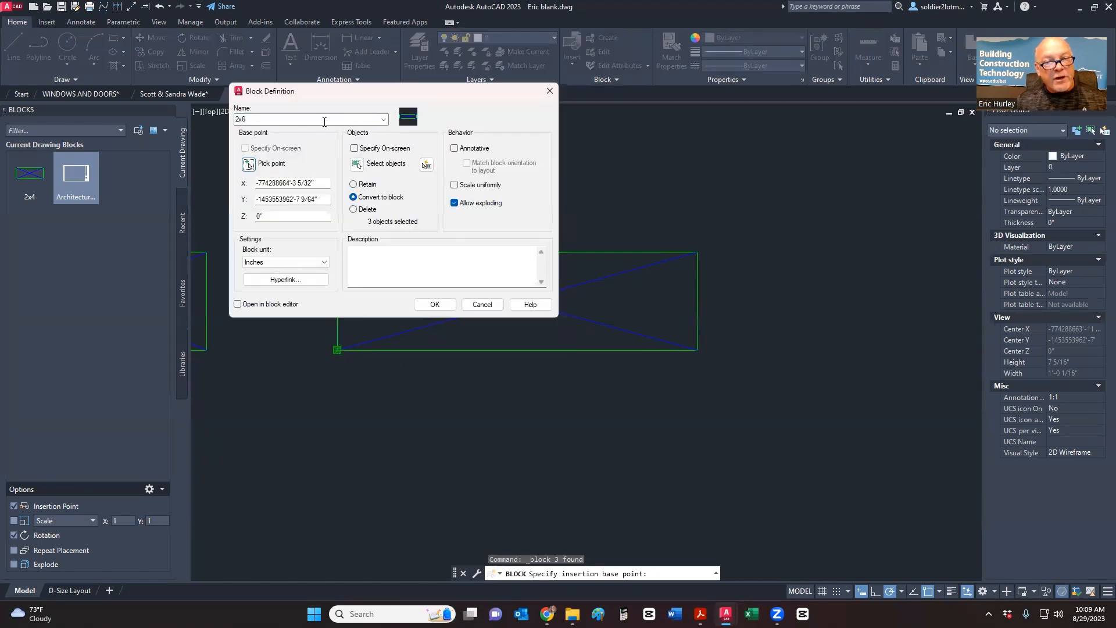
left_click(431, 304)
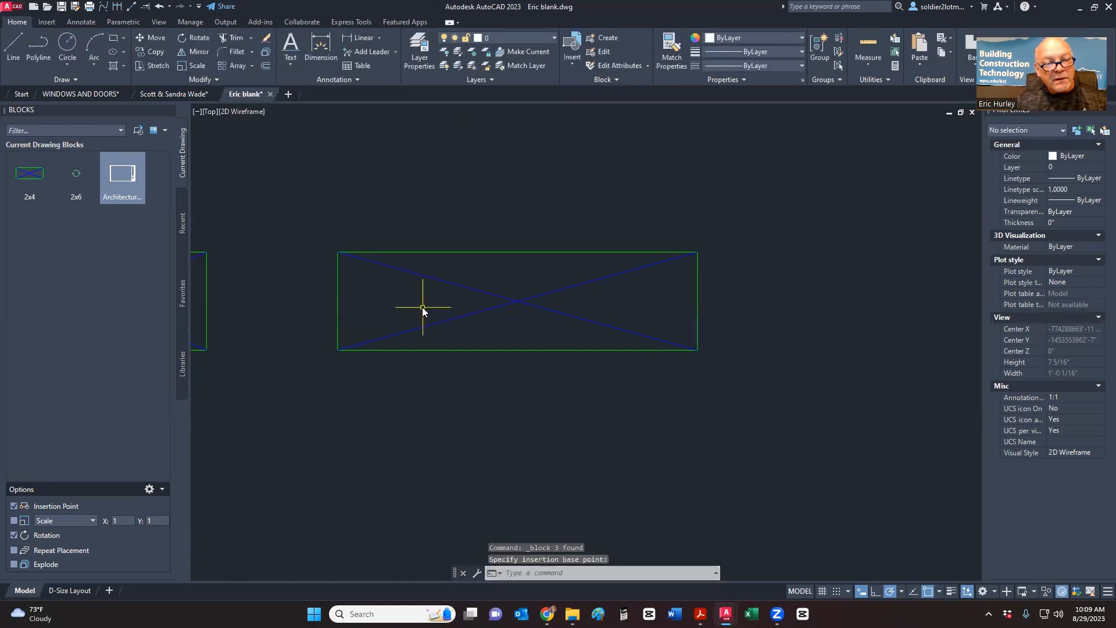
mouse_move(74, 203)
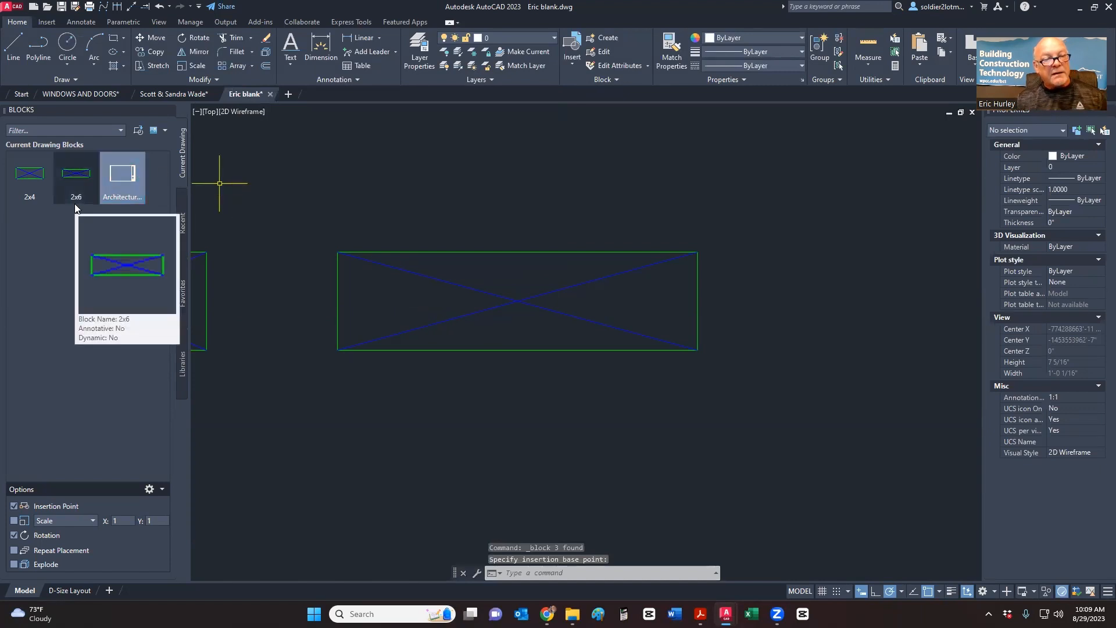
scroll(274, 274, "down", 8)
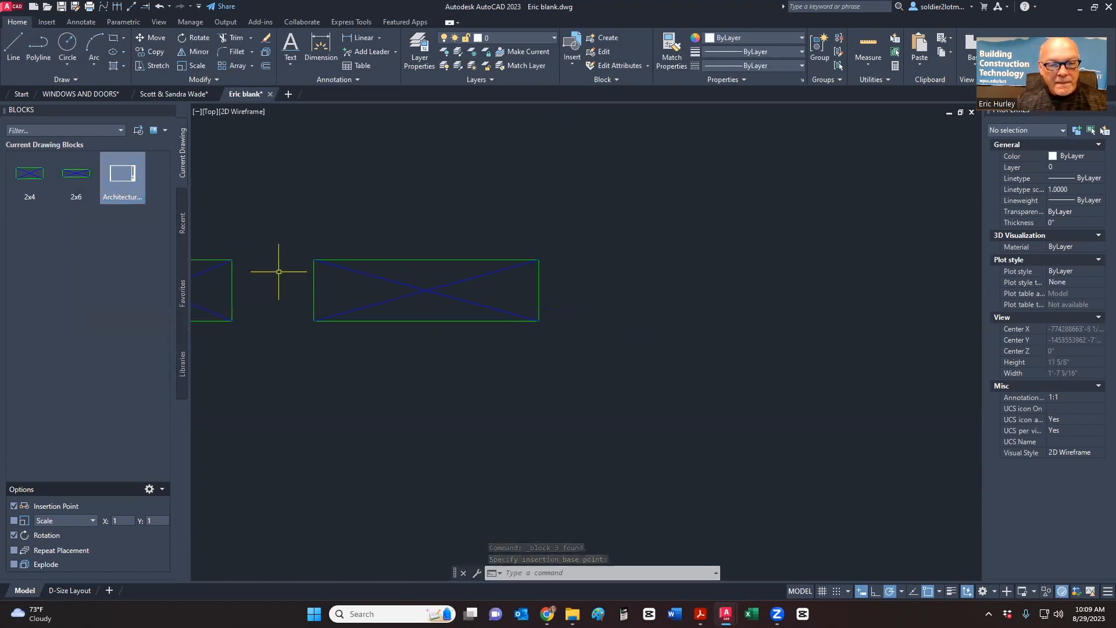
middle_click_drag(390, 295, 493, 310)
scroll(493, 309, "up", 4)
scroll(528, 335, "down", 4)
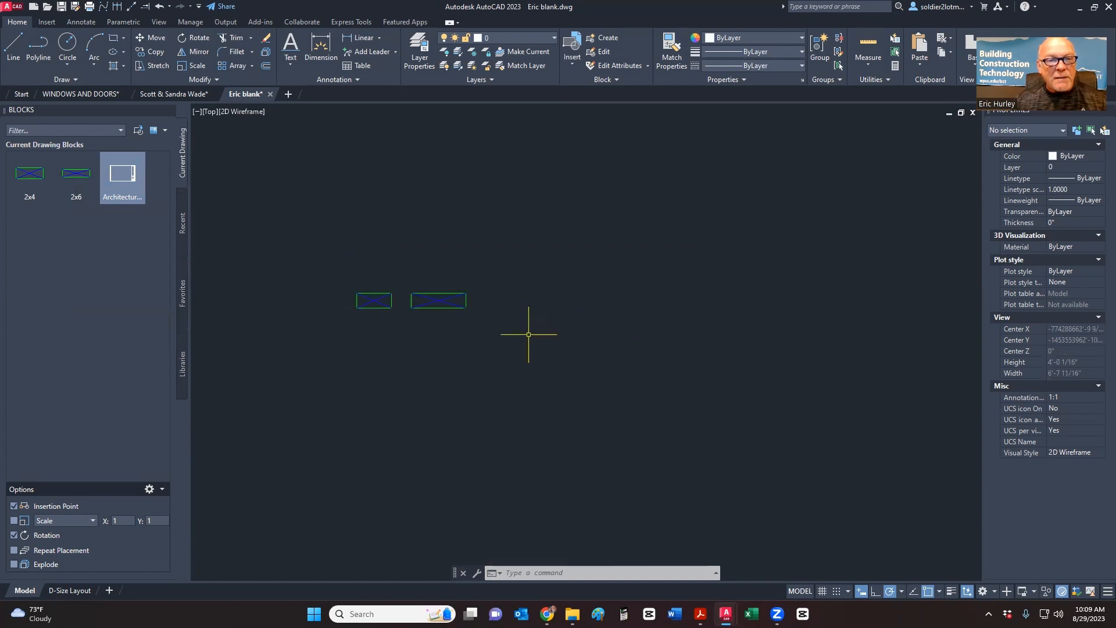
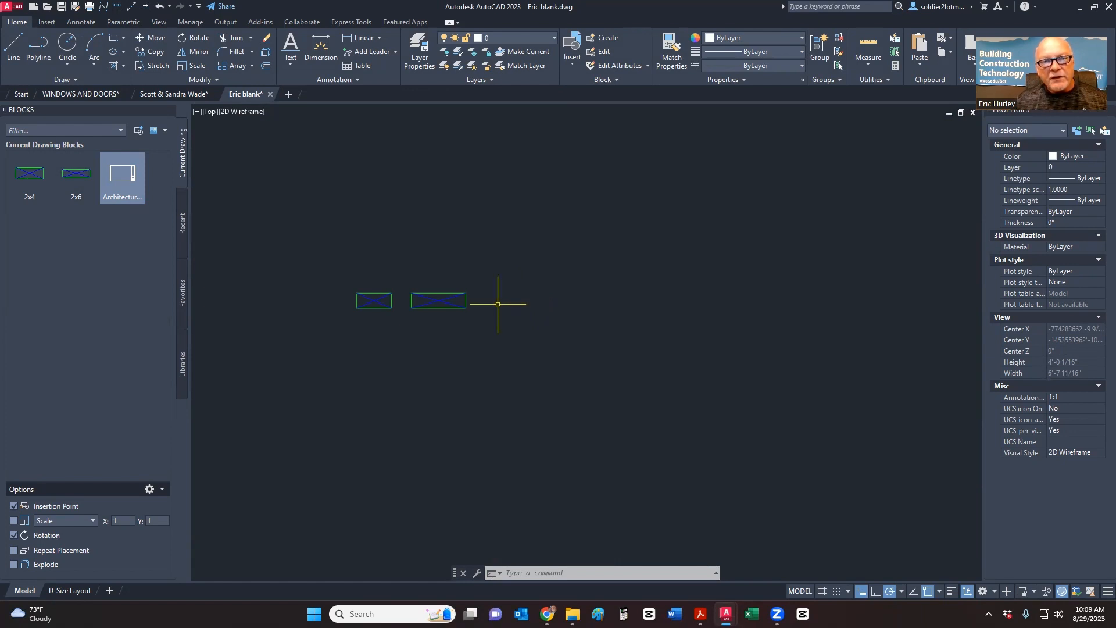
- Draw a 1.5 by 11.25 rectangle to the right of the 2x4 and 2x6 blocks
left_click(113, 38)
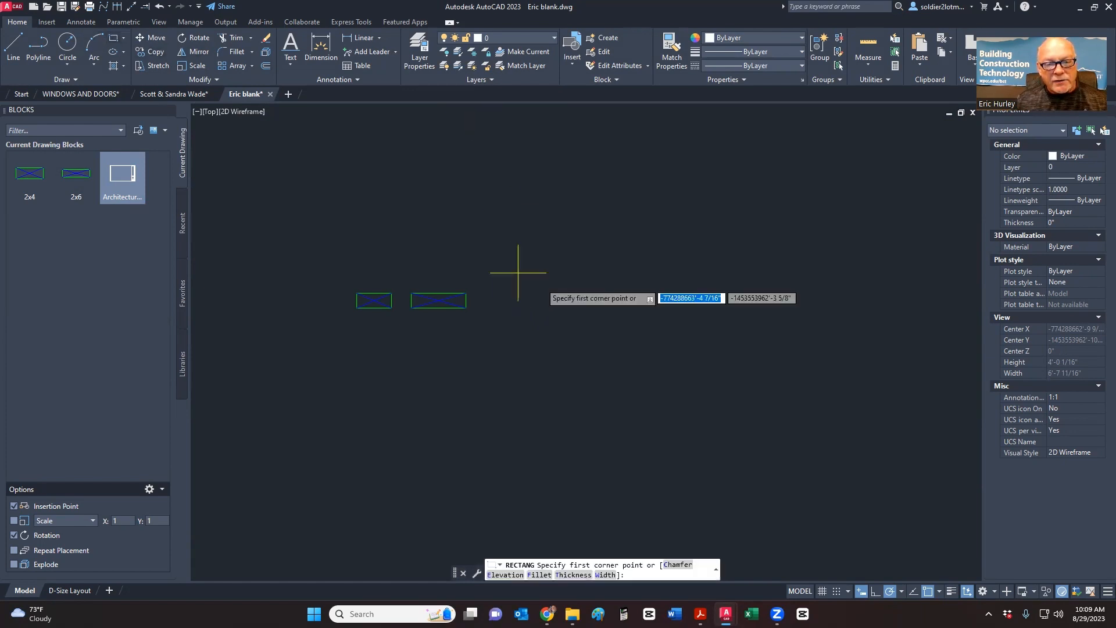
scroll(468, 304, "up", 4)
middle_click_drag(468, 304, 369, 309)
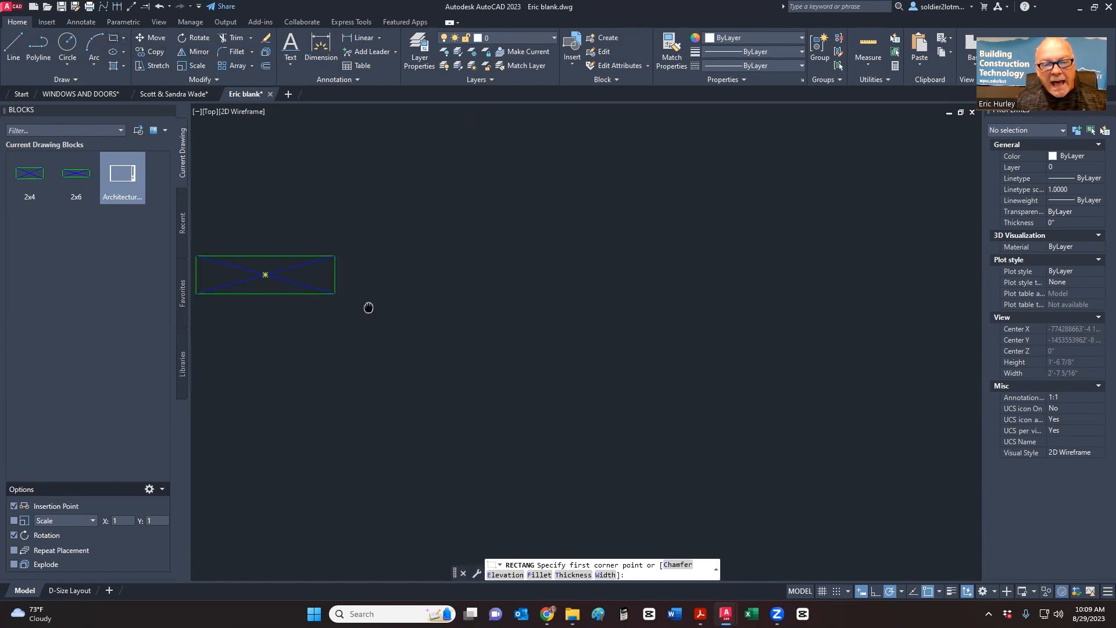
left_click(439, 253)
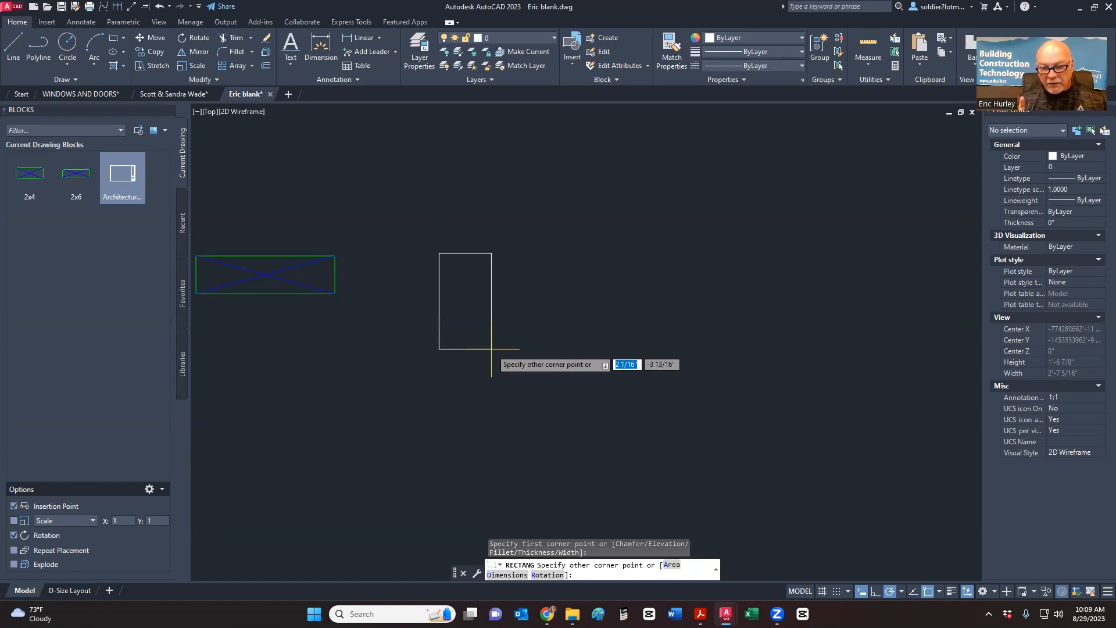
type("1'")
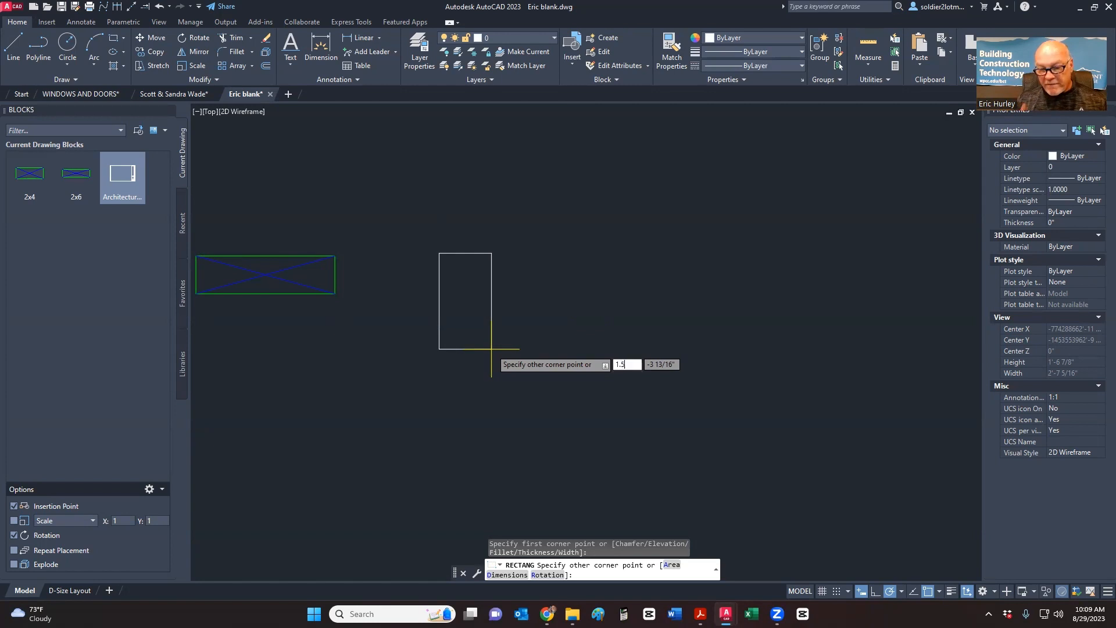
key("Tab")
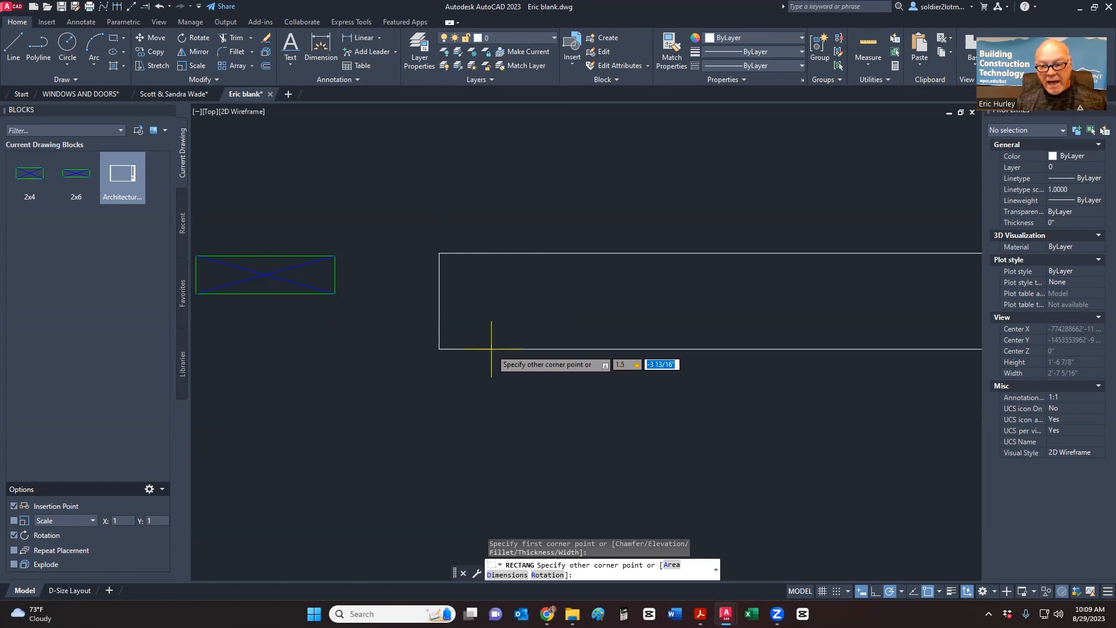
type("11")
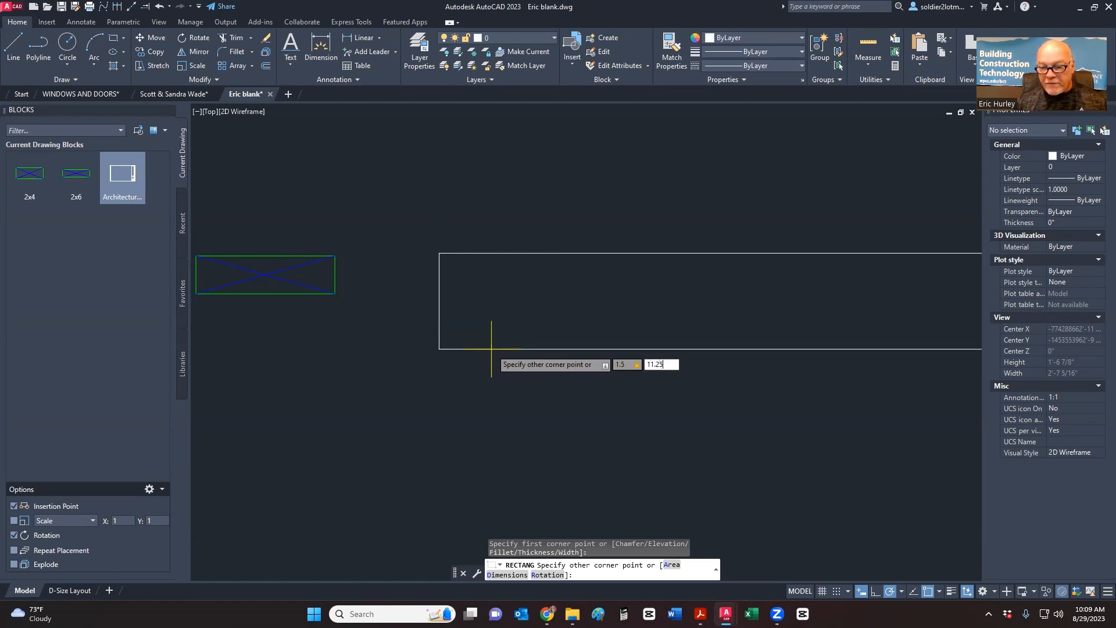
type(".25")
key("Return")
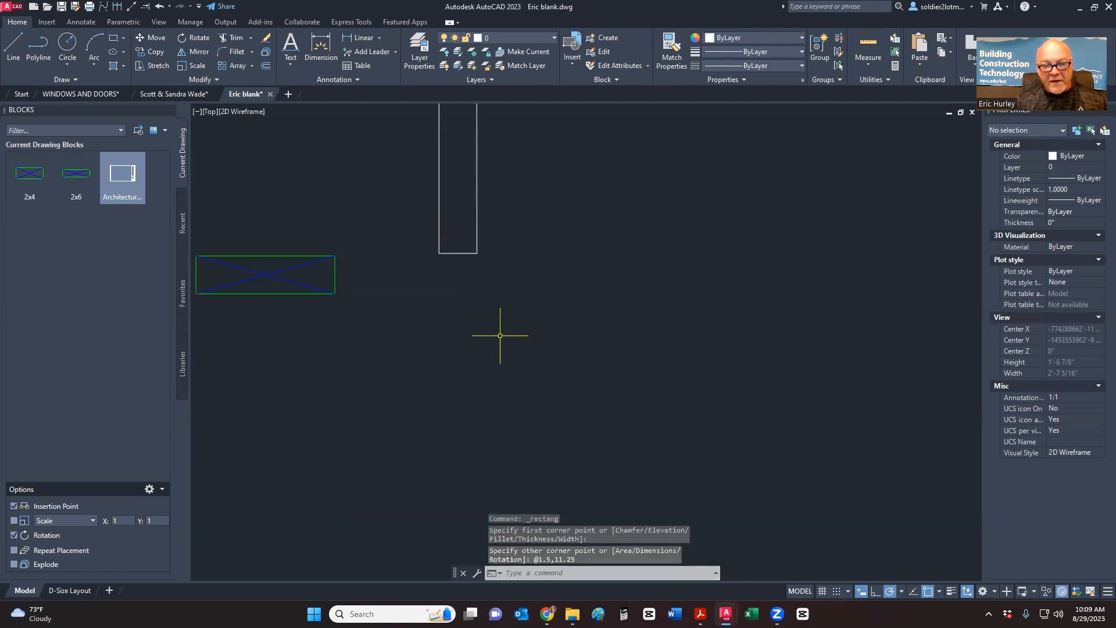
scroll(494, 279, "down", 3)
scroll(480, 257, "up", 2)
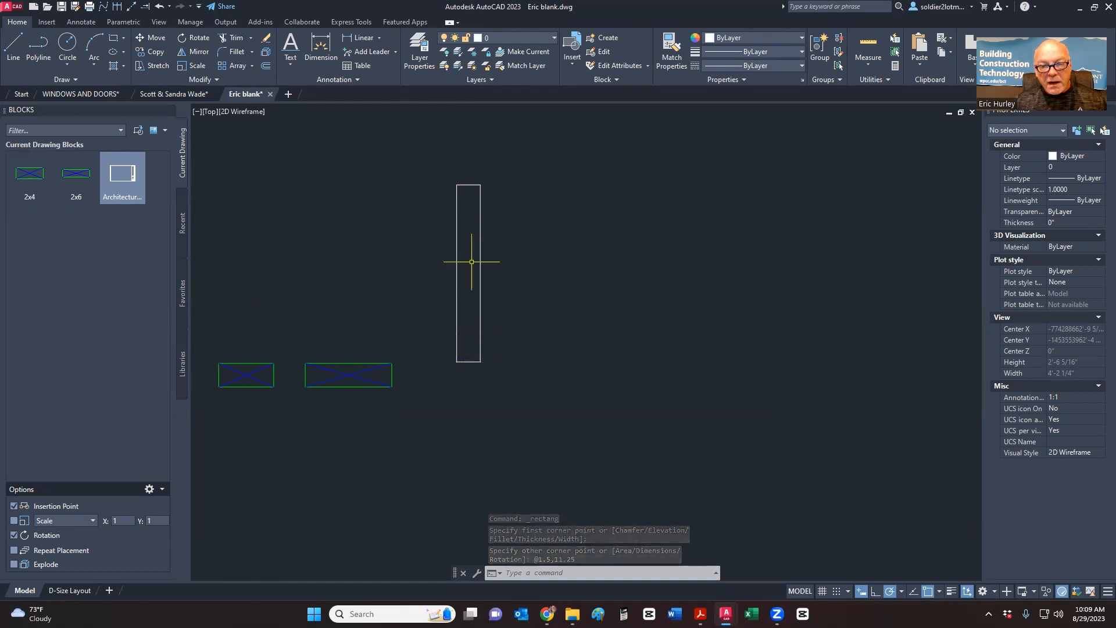
middle_click_drag(522, 211, 514, 253)
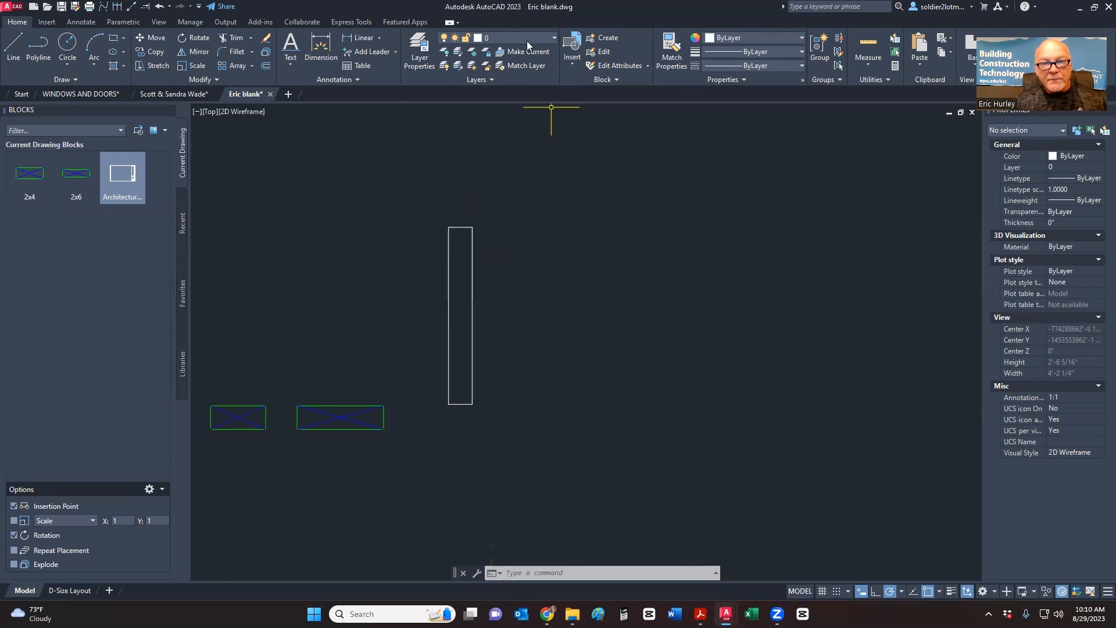
- Move the tall rectangle onto the Reference layer
left_click(513, 298)
left_click(431, 237)
left_click(512, 38)
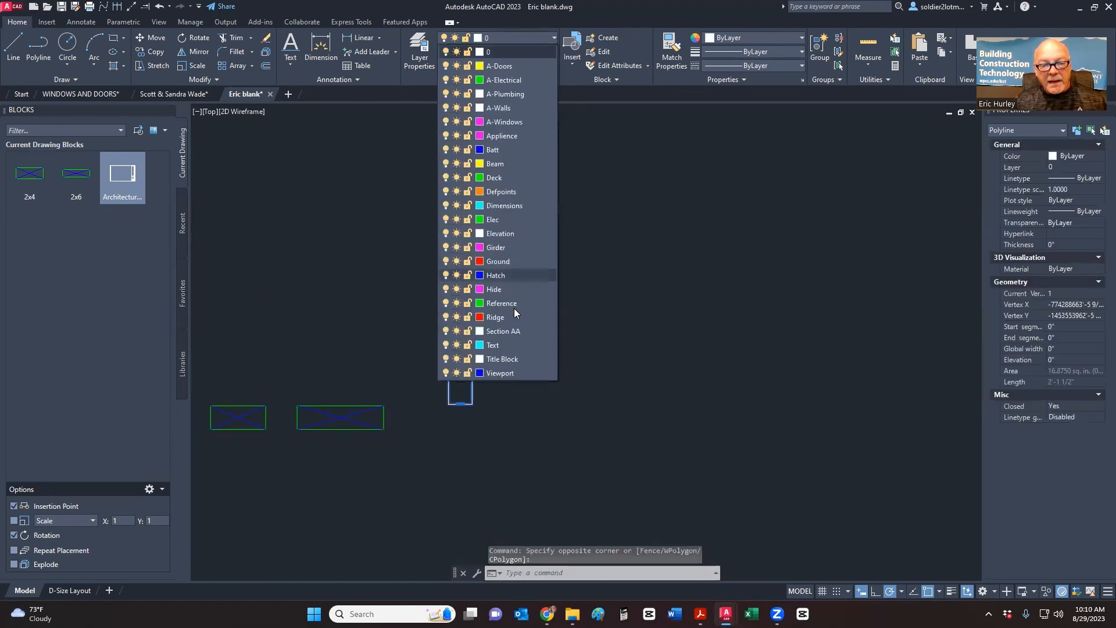
left_click(501, 304)
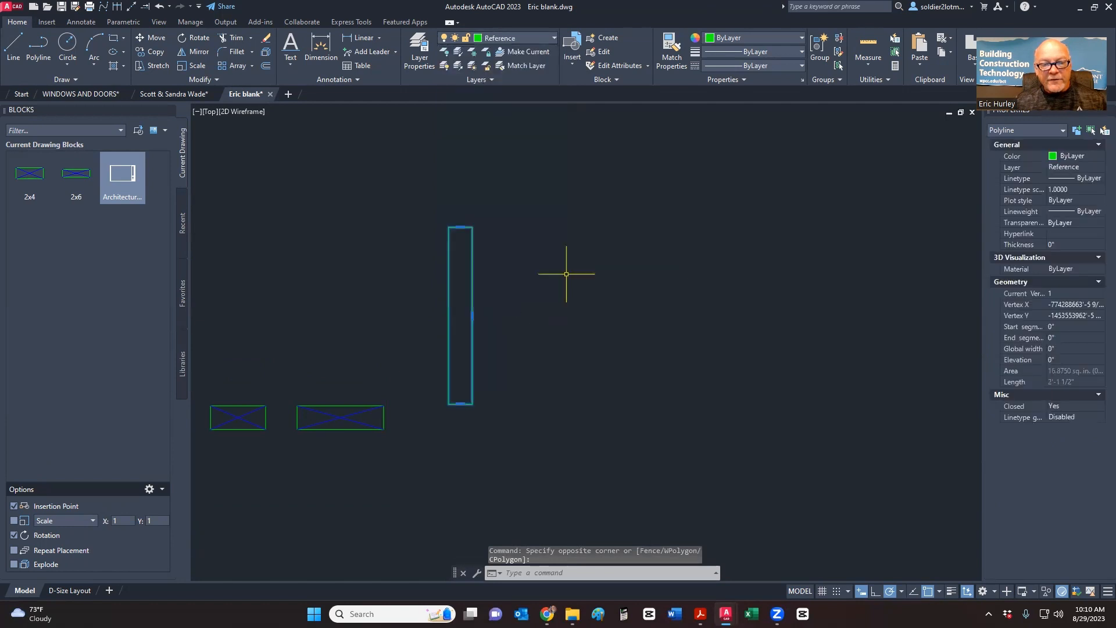
key("Escape")
- Draw two crossing corner-to-corner diagonal lines inside the tall rectangle
left_click(12, 47)
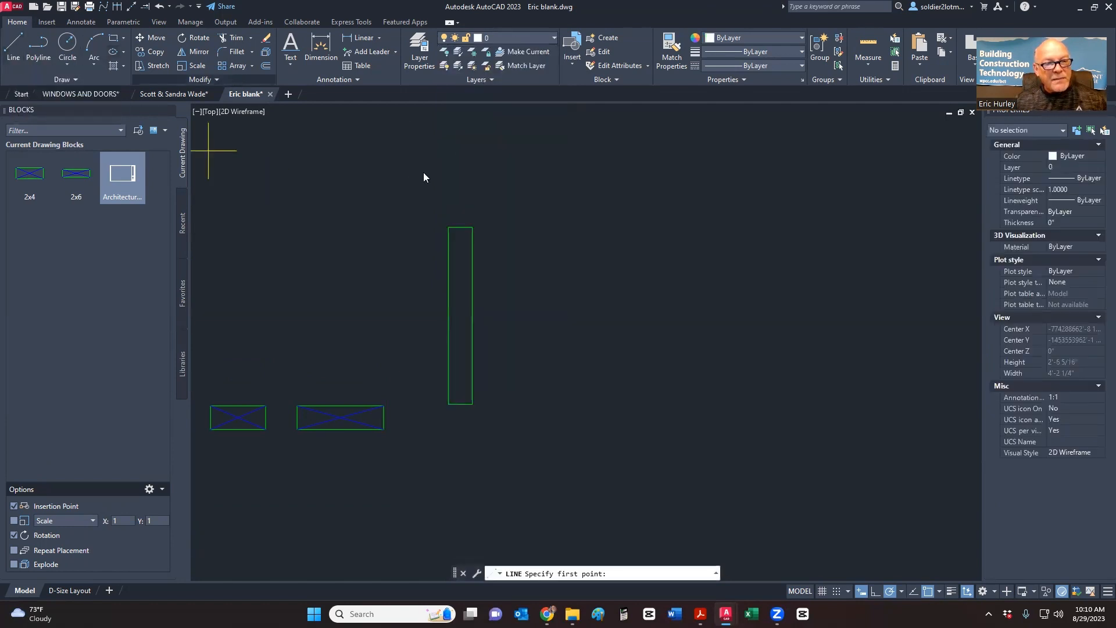
left_click(449, 226)
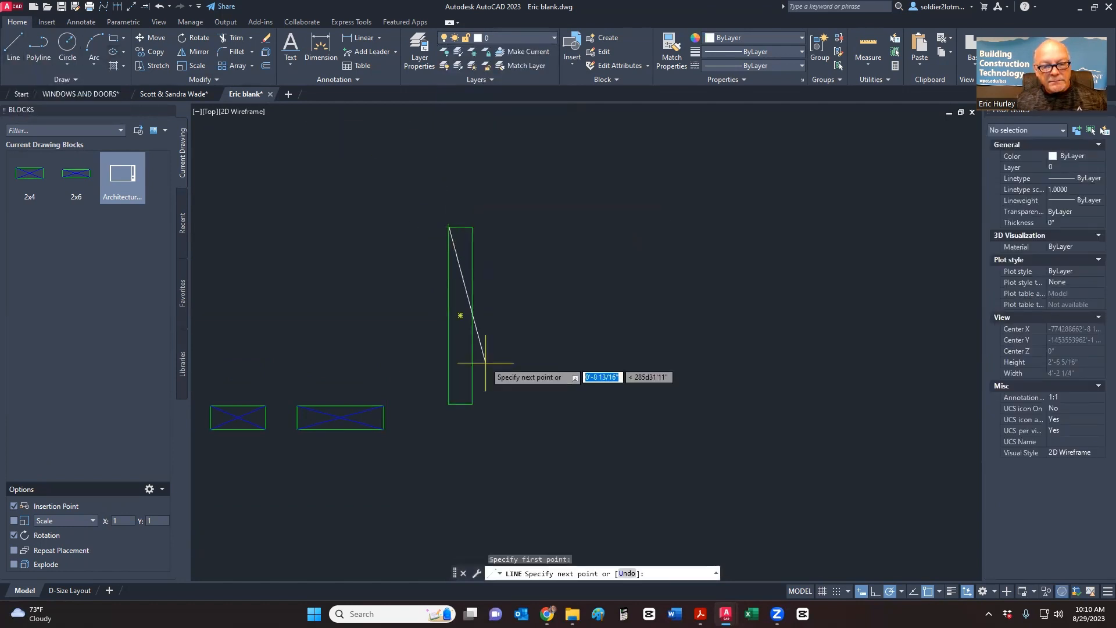
left_click(472, 403)
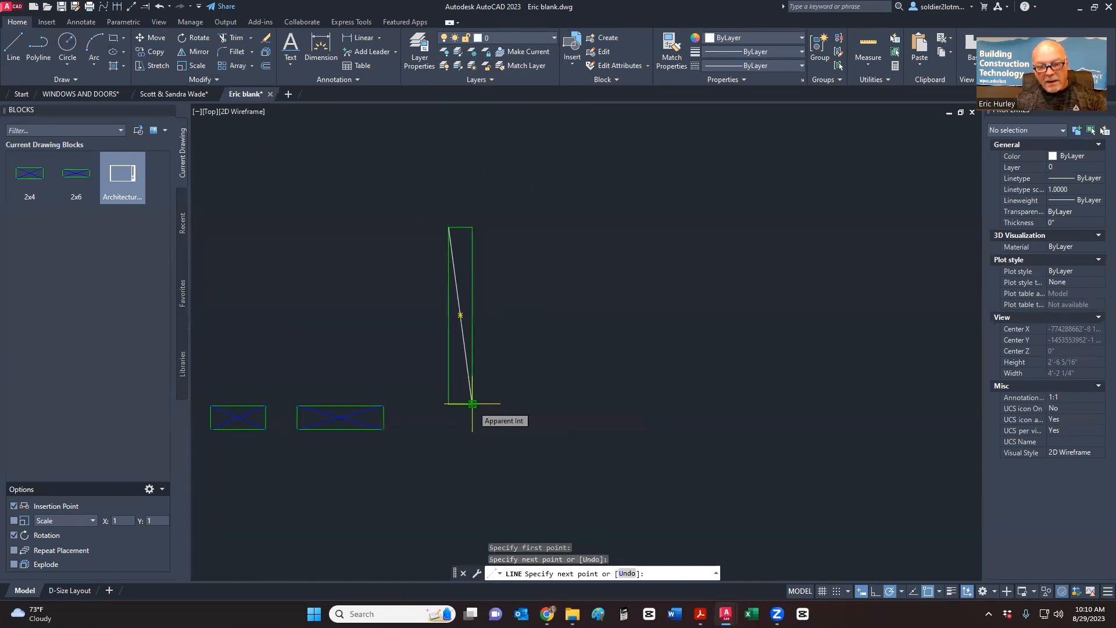
key("Return")
key("Return")
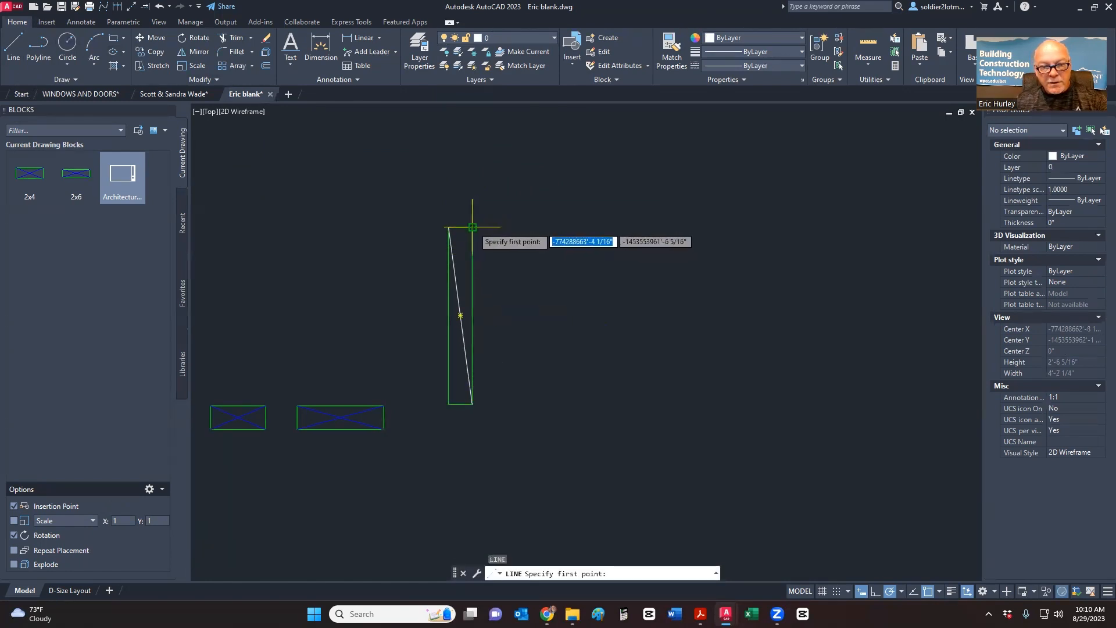
left_click(472, 226)
left_click(449, 397)
key("Return")
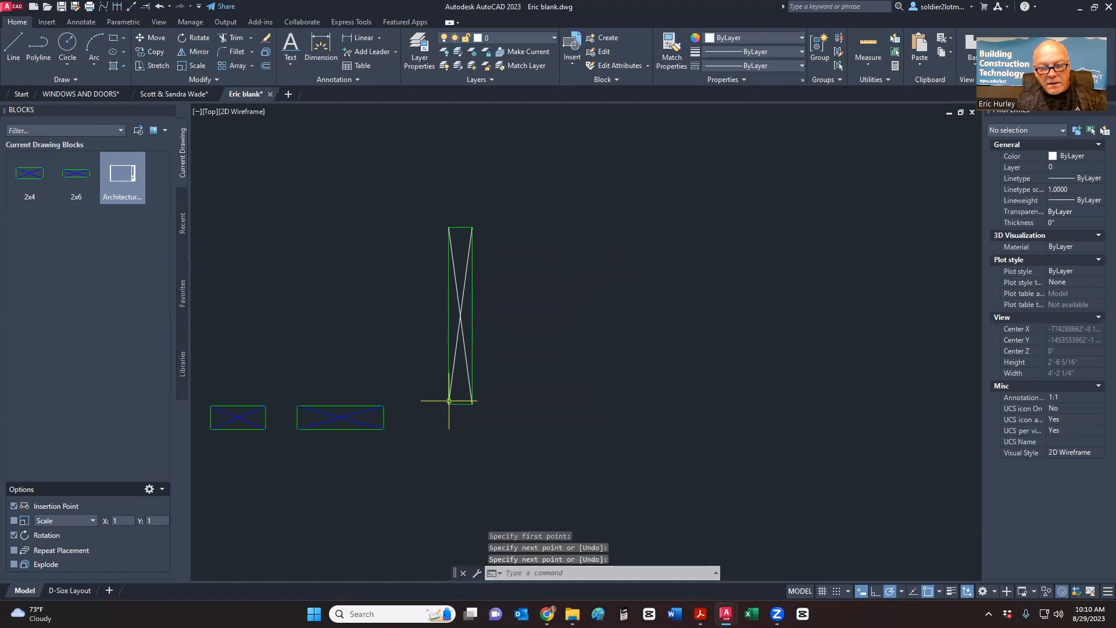
scroll(456, 349, "up", 5)
- Assign both diagonals to the Hatch layer and select the rectangle with its diagonals
left_click(472, 273)
left_click(439, 238)
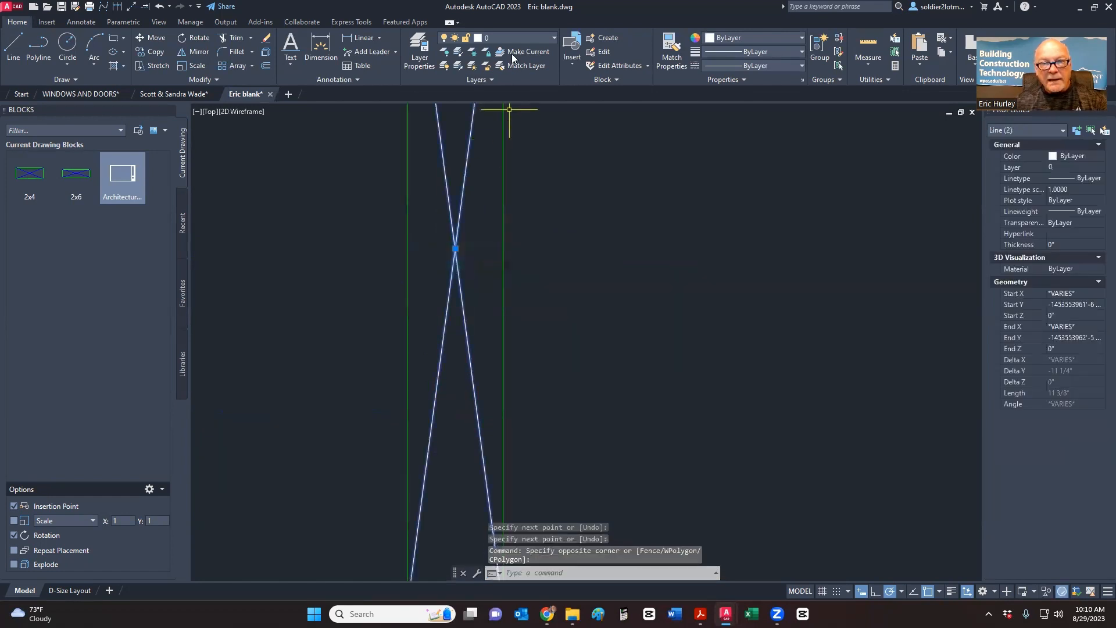
left_click(511, 38)
left_click(484, 281)
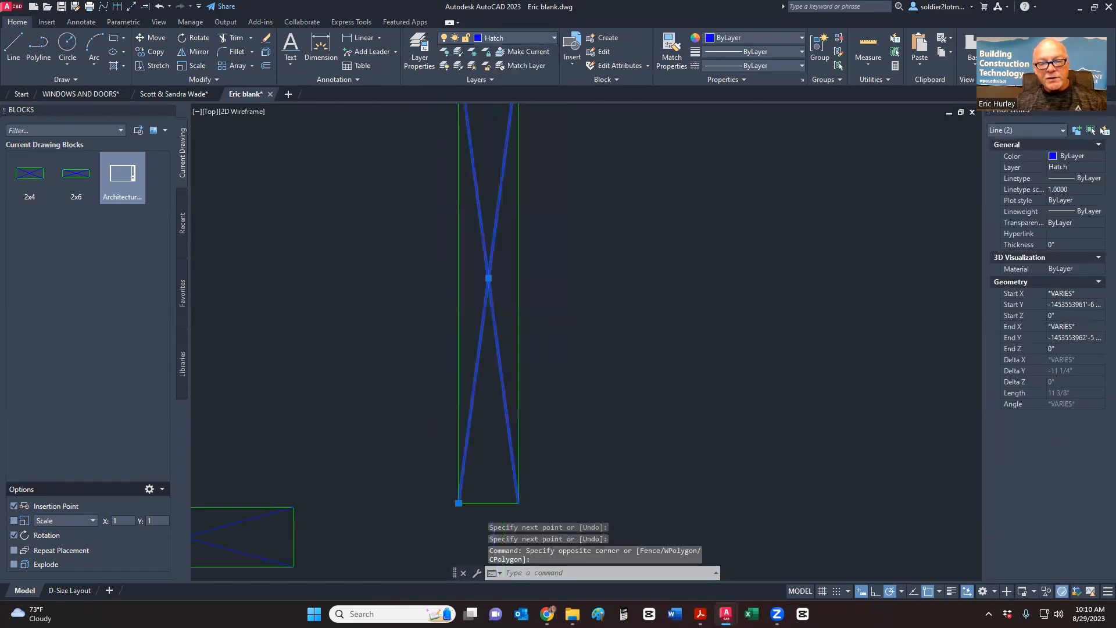
scroll(543, 369, "down", 3)
key("Escape")
left_click(489, 426)
left_click(577, 196)
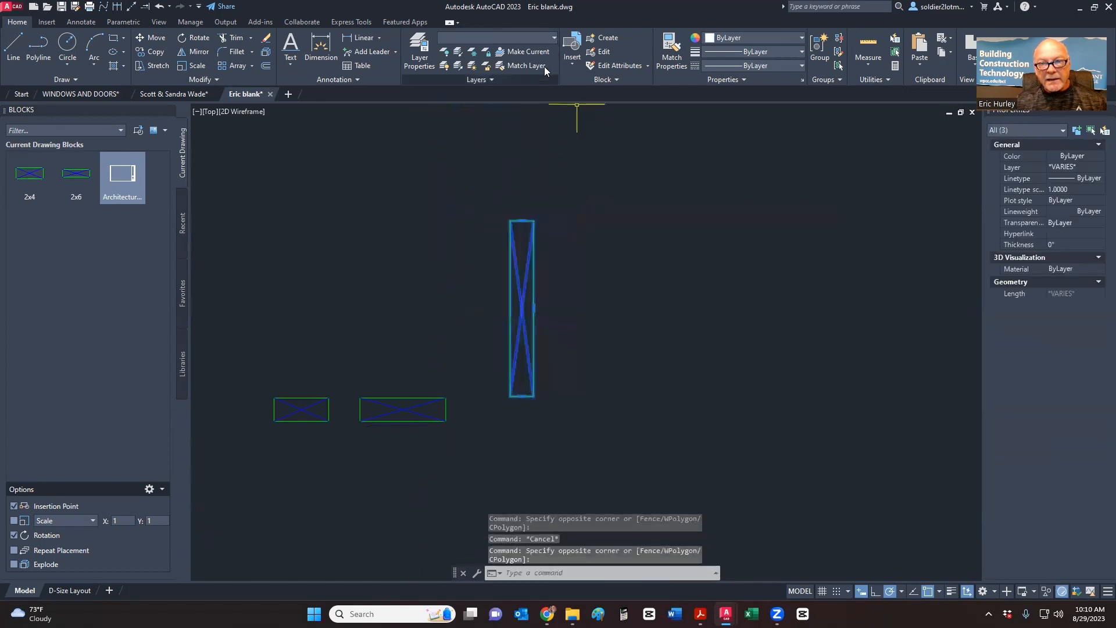
- Create block 2x12 from the rectangle and diagonals, based at the bottom-left corner
left_click(602, 38)
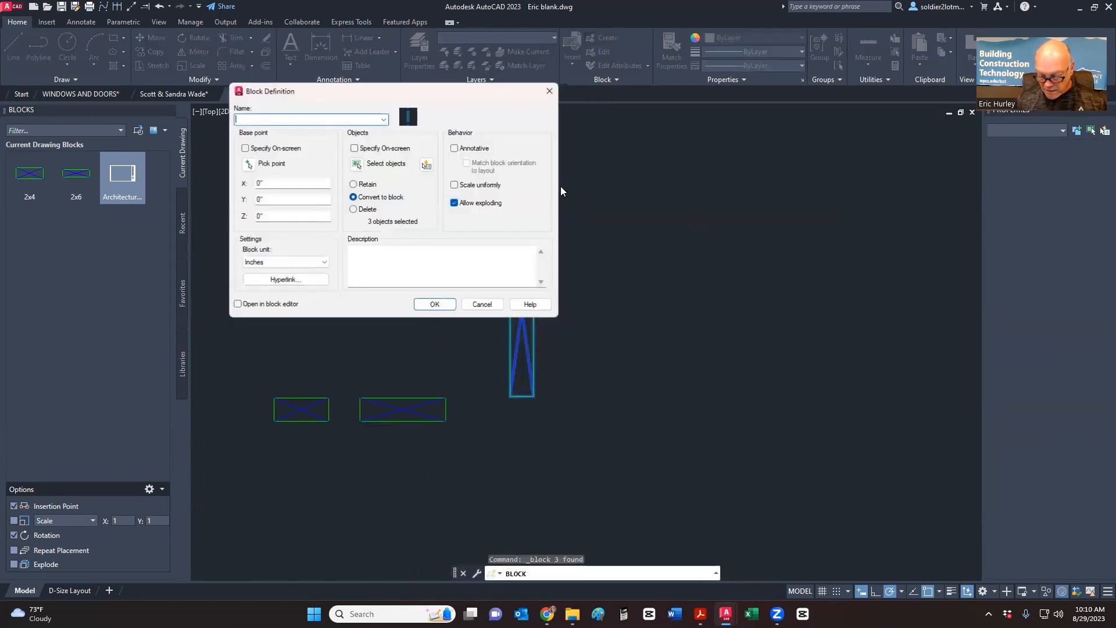
type("2x12")
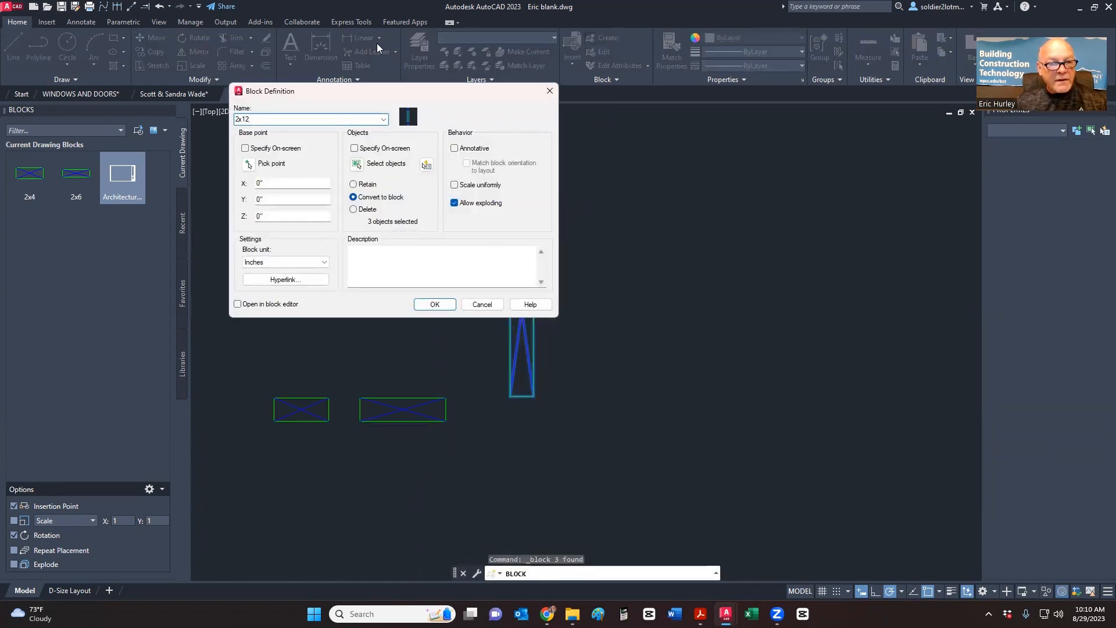
left_click(249, 165)
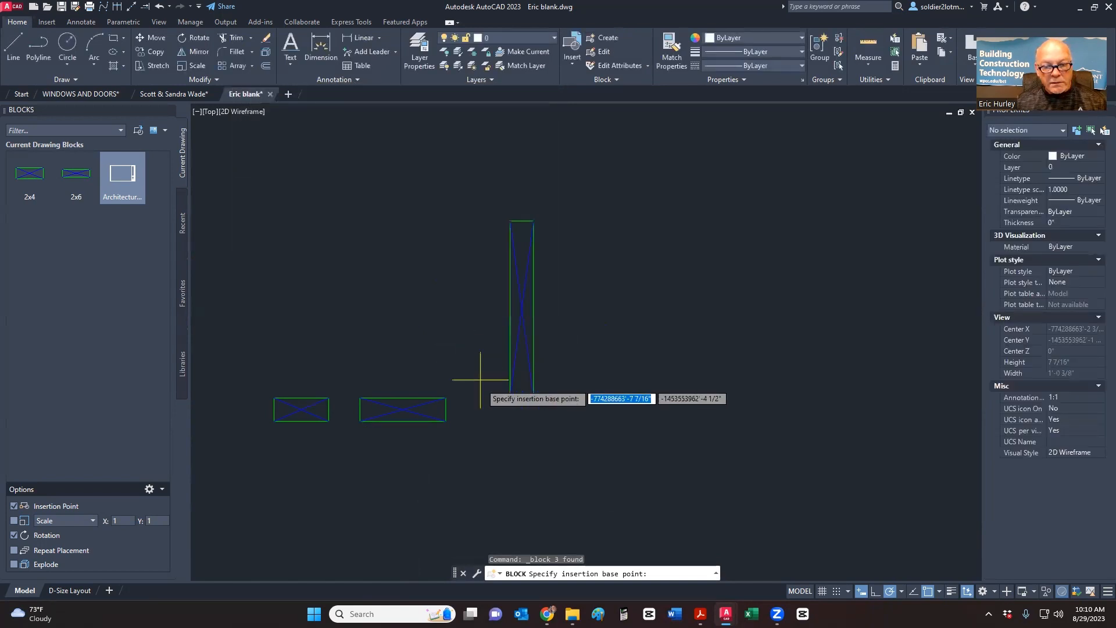
left_click(510, 396)
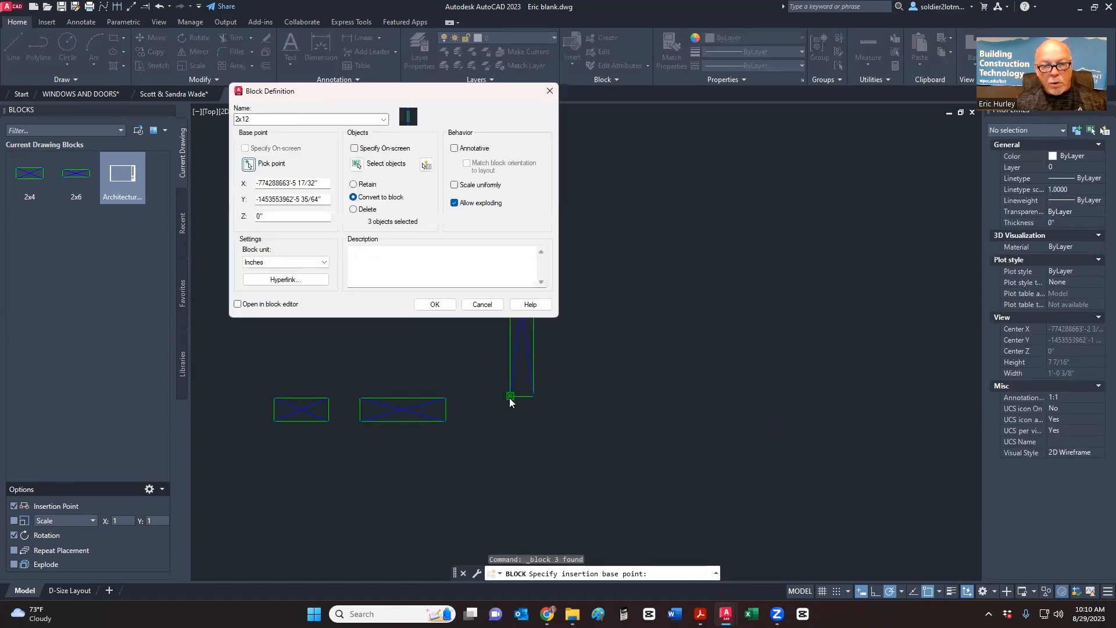
left_click(440, 305)
left_click(510, 274)
left_click(296, 292)
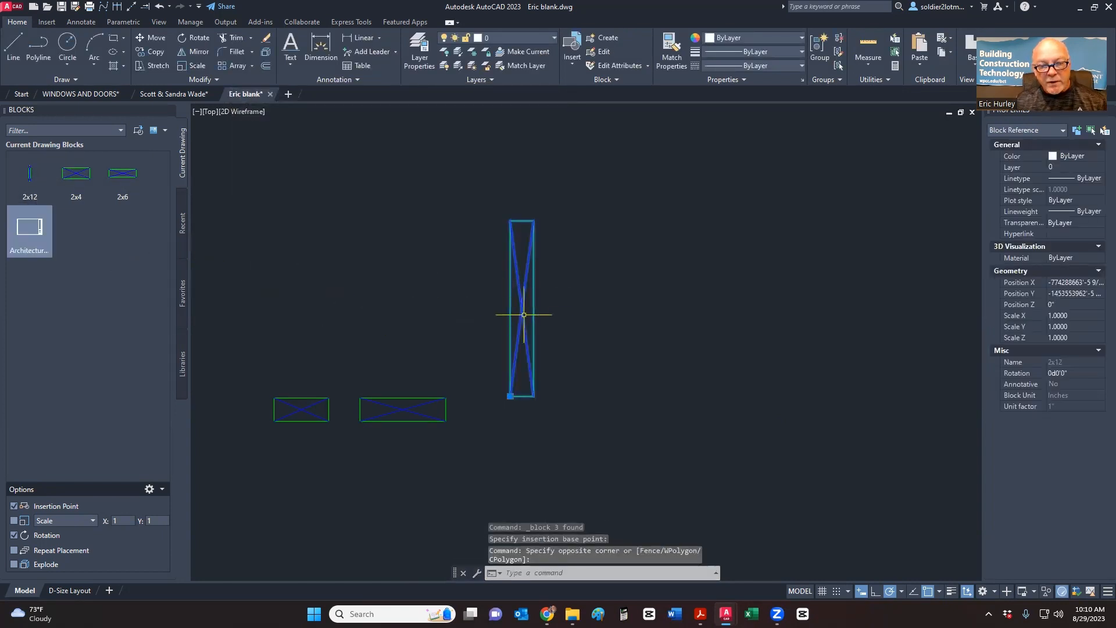
key("Escape")
key("Escape")
scroll(546, 314, "down", 5)
scroll(516, 302, "up", 3)
scroll(516, 302, "down", 2)
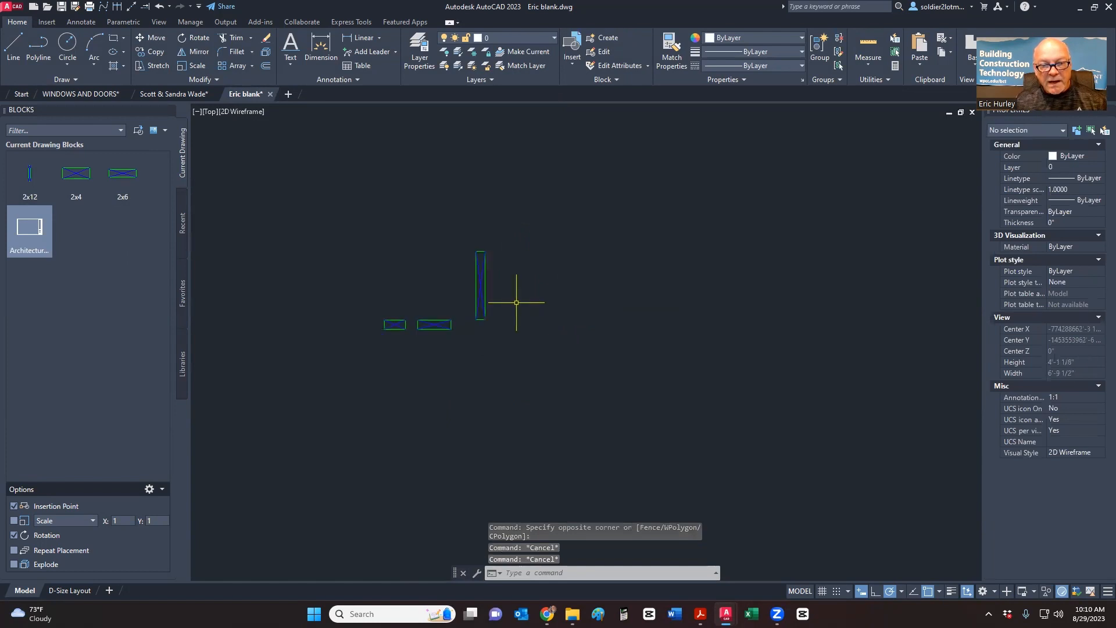
- Start a multiline text box beside the blocks, enter 2x2 and widen it for two columns
left_click(291, 60)
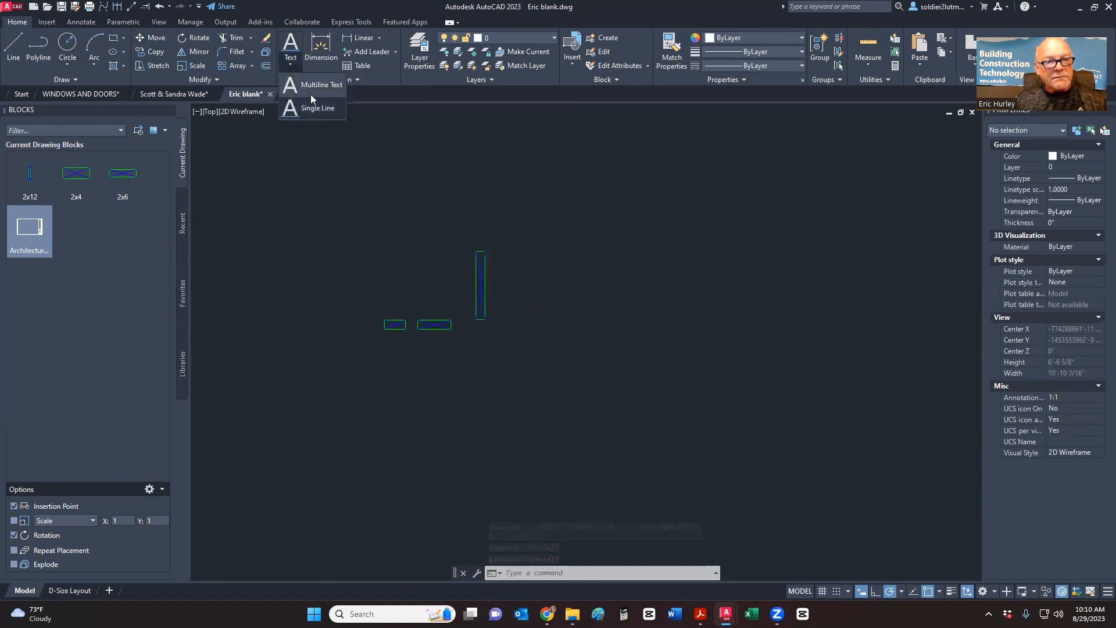
left_click(309, 87)
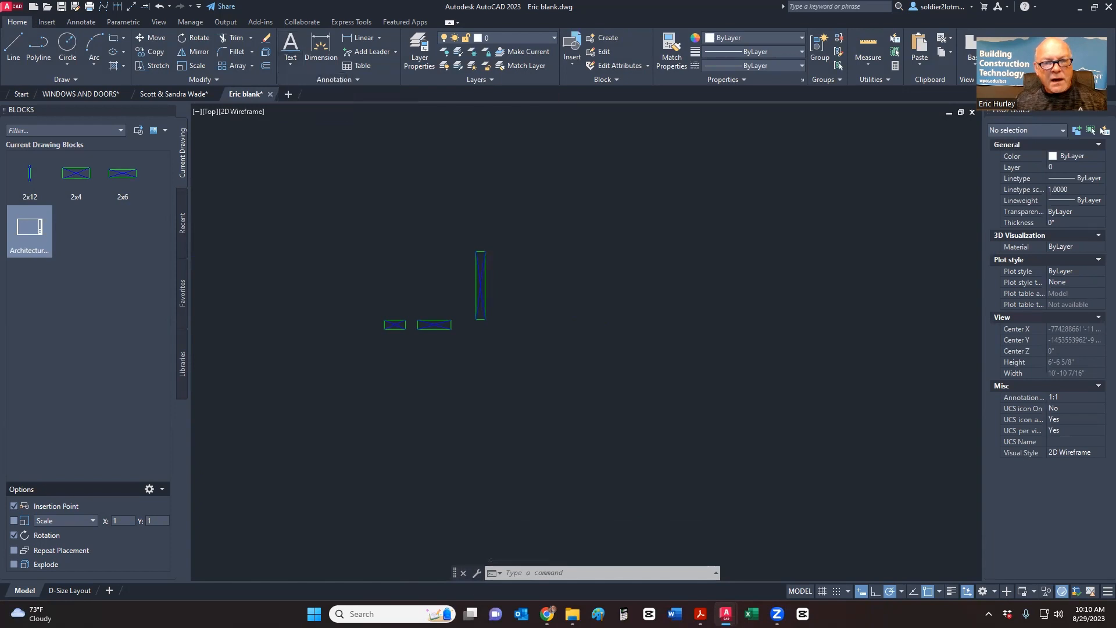
middle_click_drag(578, 228, 400, 232)
scroll(399, 232, "down", 6)
left_click(421, 218)
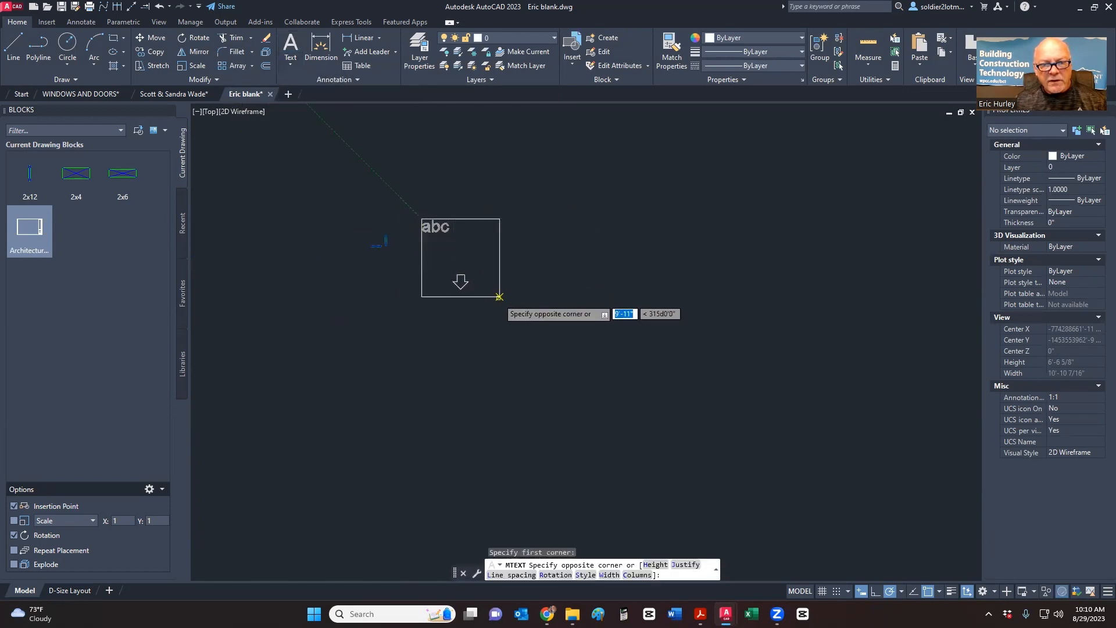
left_click(514, 308)
scroll(445, 221, "up", 5)
scroll(445, 220, "down", 3)
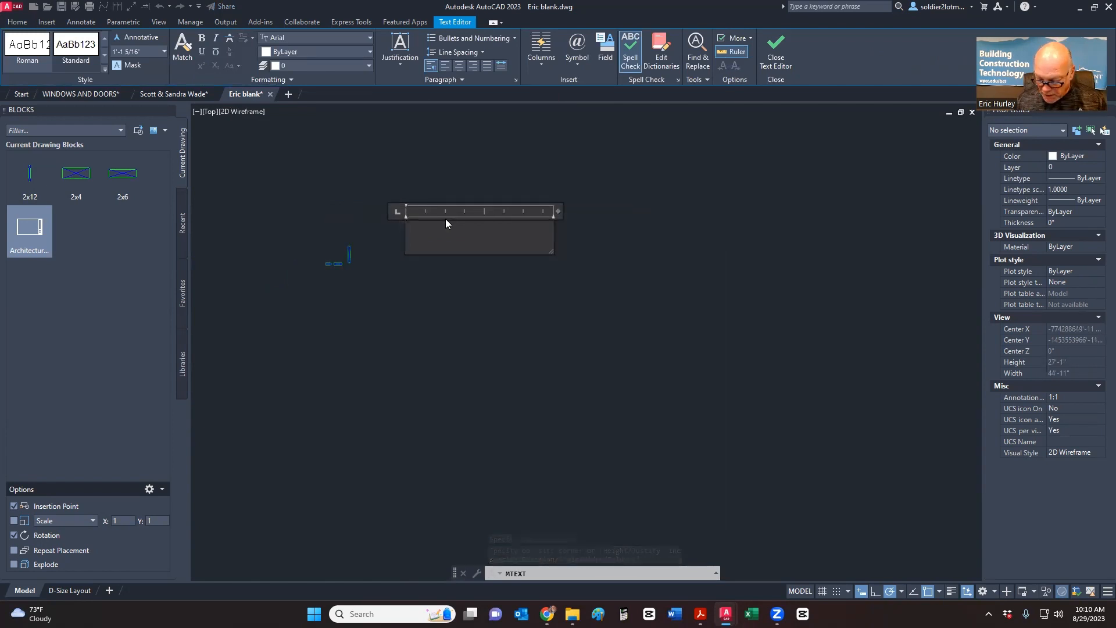
type("2x2")
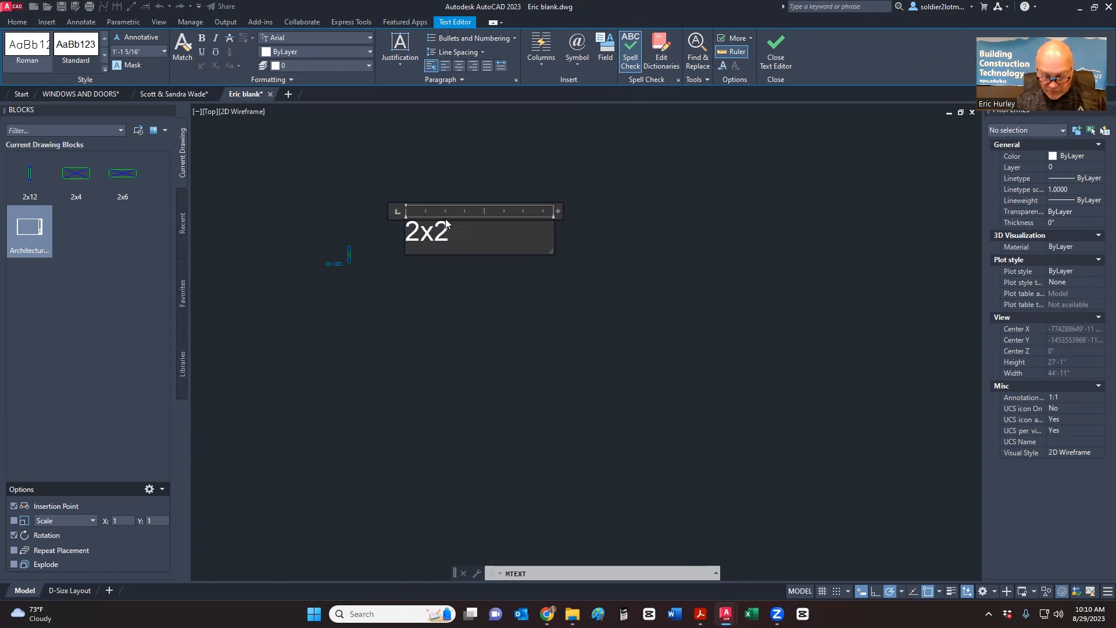
key("Return")
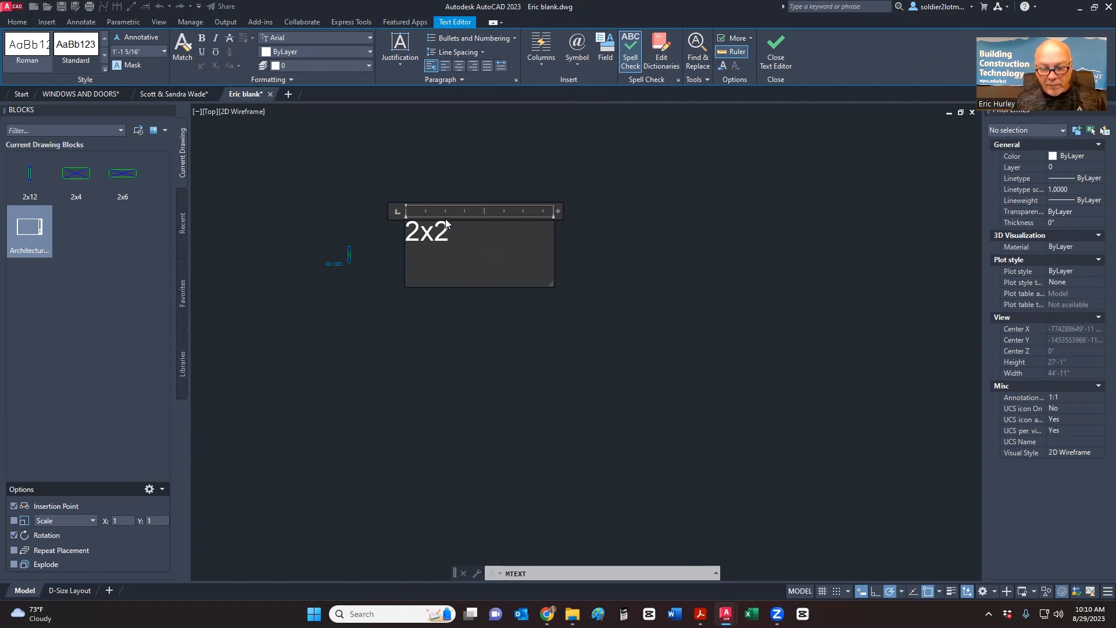
left_click_drag(558, 211, 791, 211)
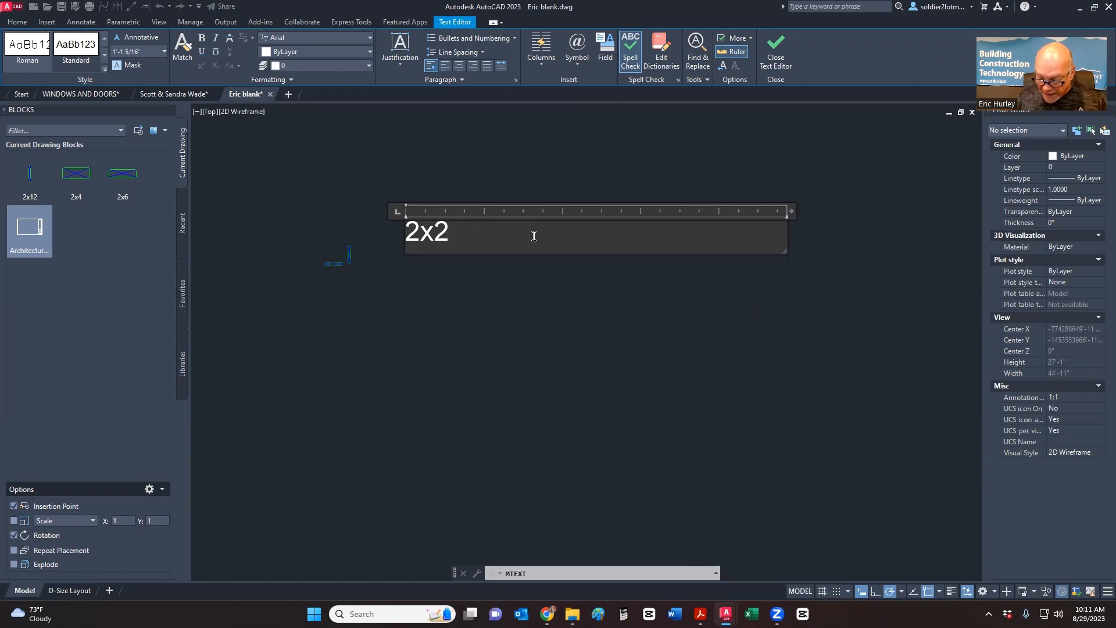
- Add actual size 1.5x1.5 (1.5x1.75) for 2x2 and a 2x4 row at 3.5x1.5
type("1.5")
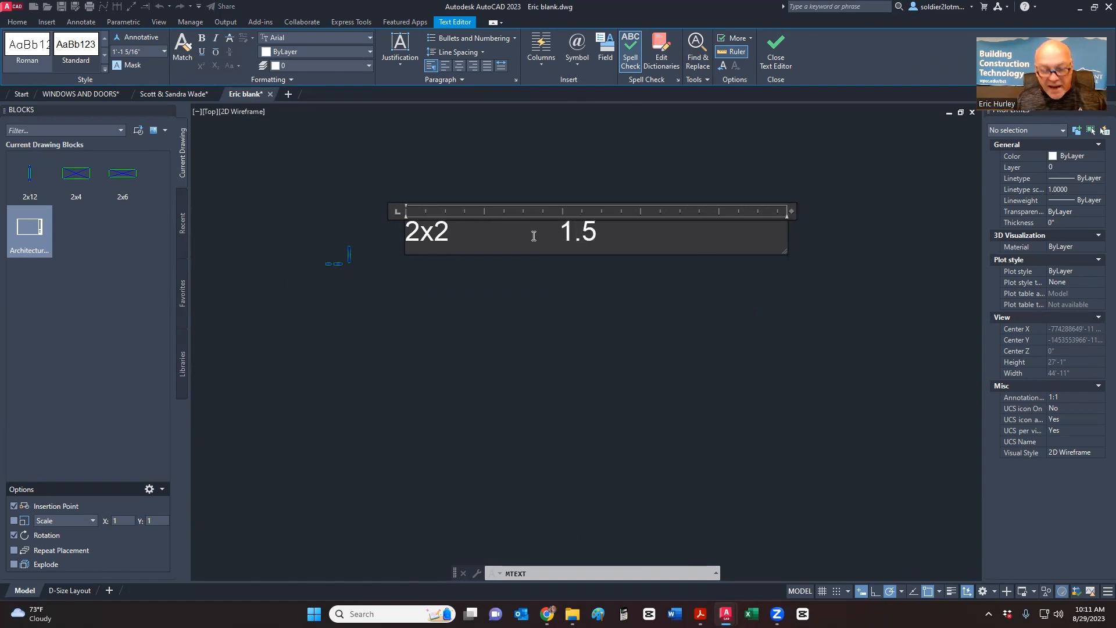
type("x1.5")
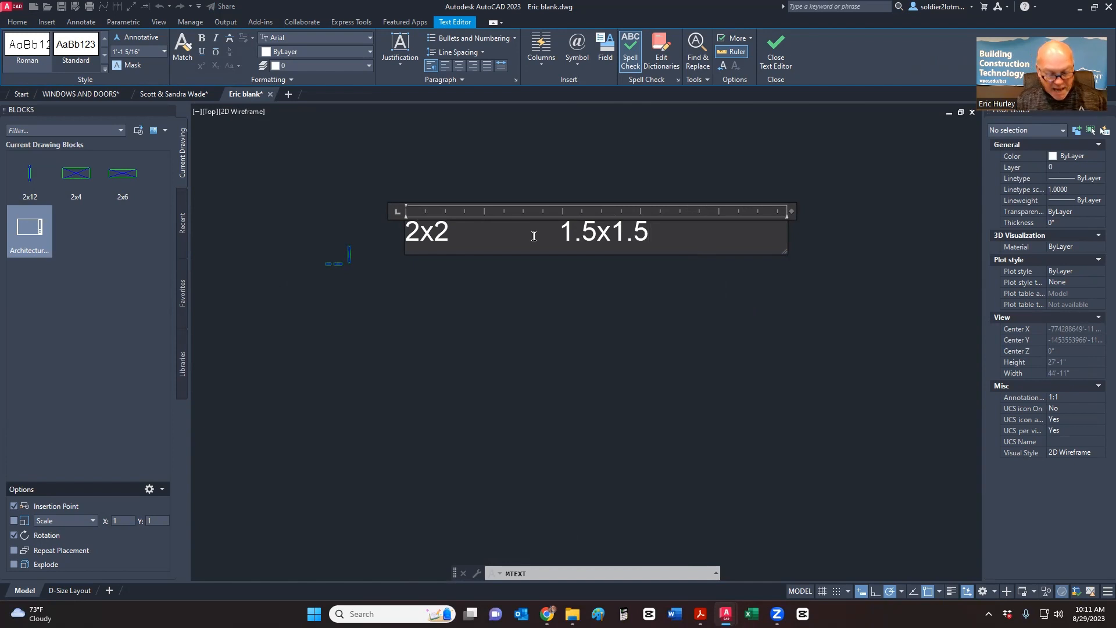
type(" (")
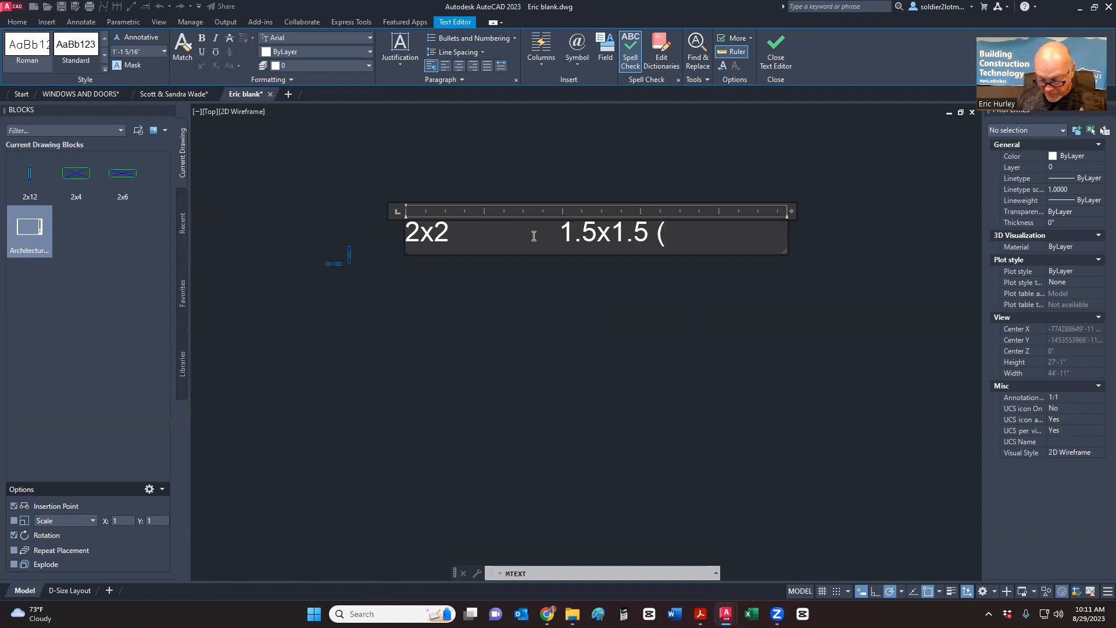
type("1.5")
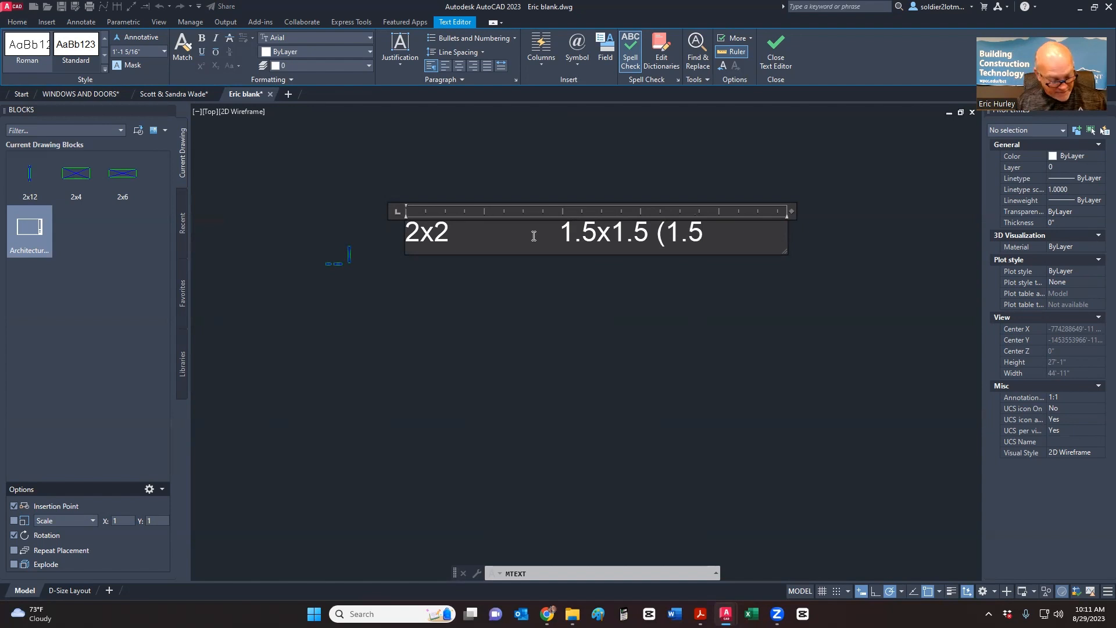
type("x1.75")
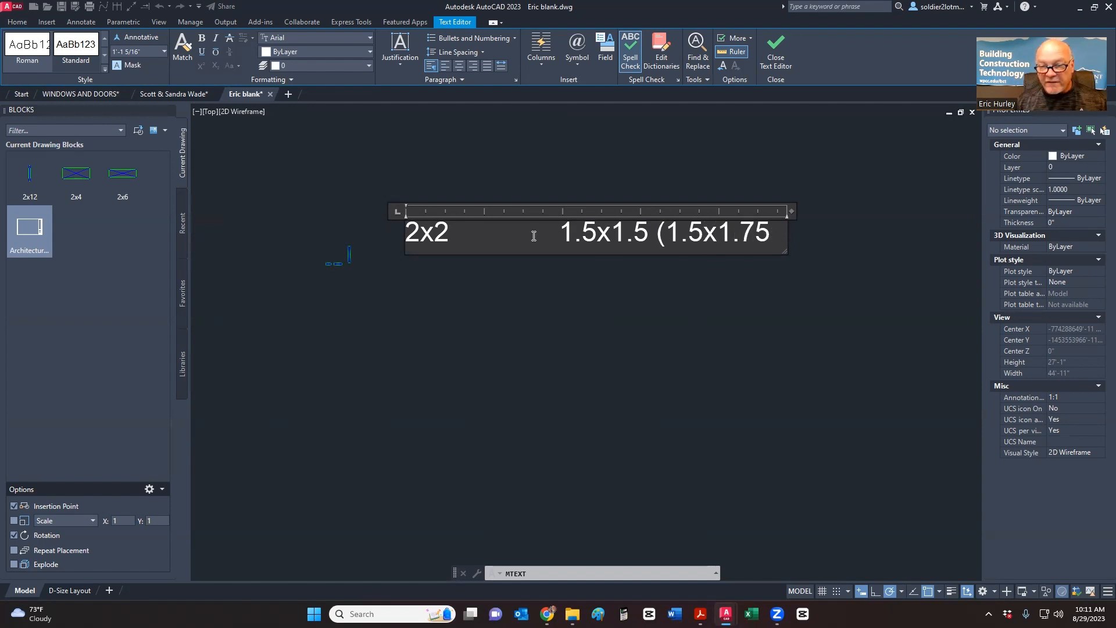
type(")")
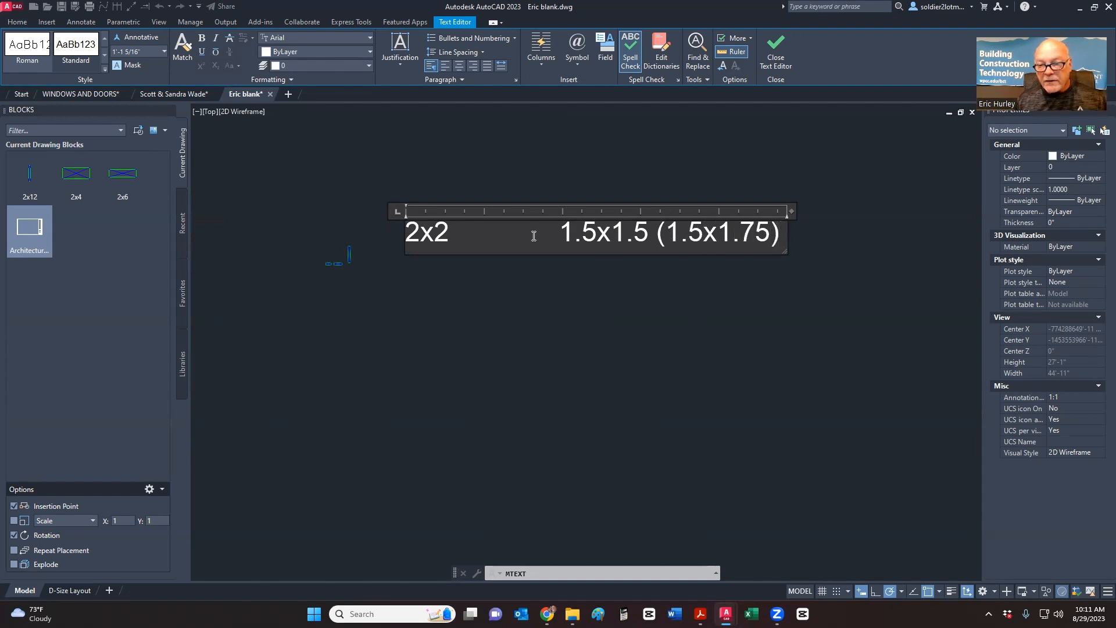
key("Return")
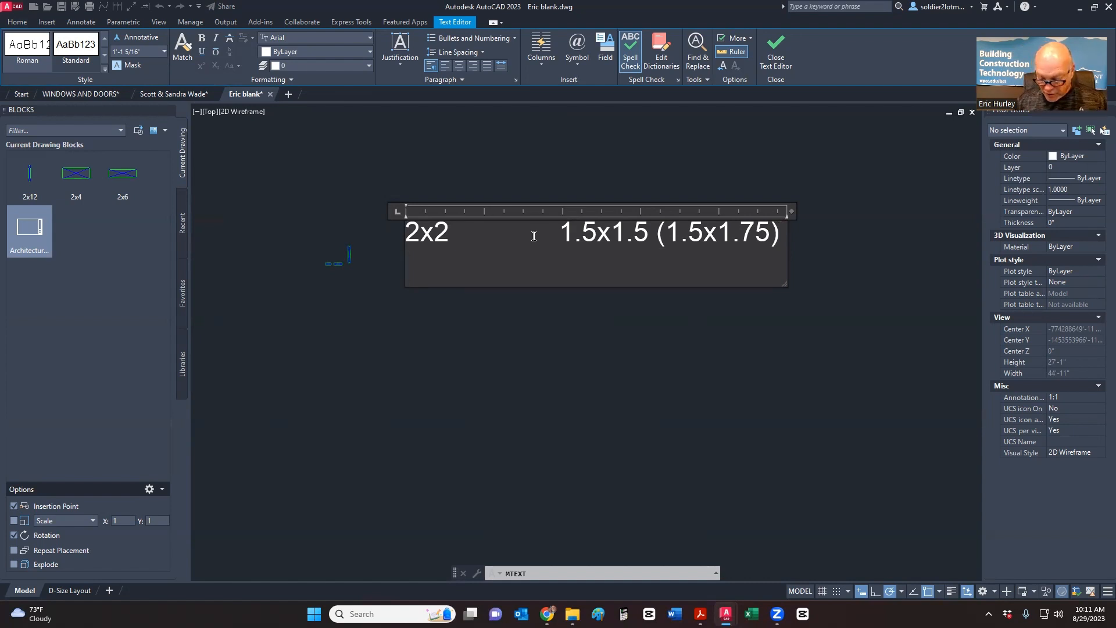
type("2x4")
key("Tab")
key("Tab")
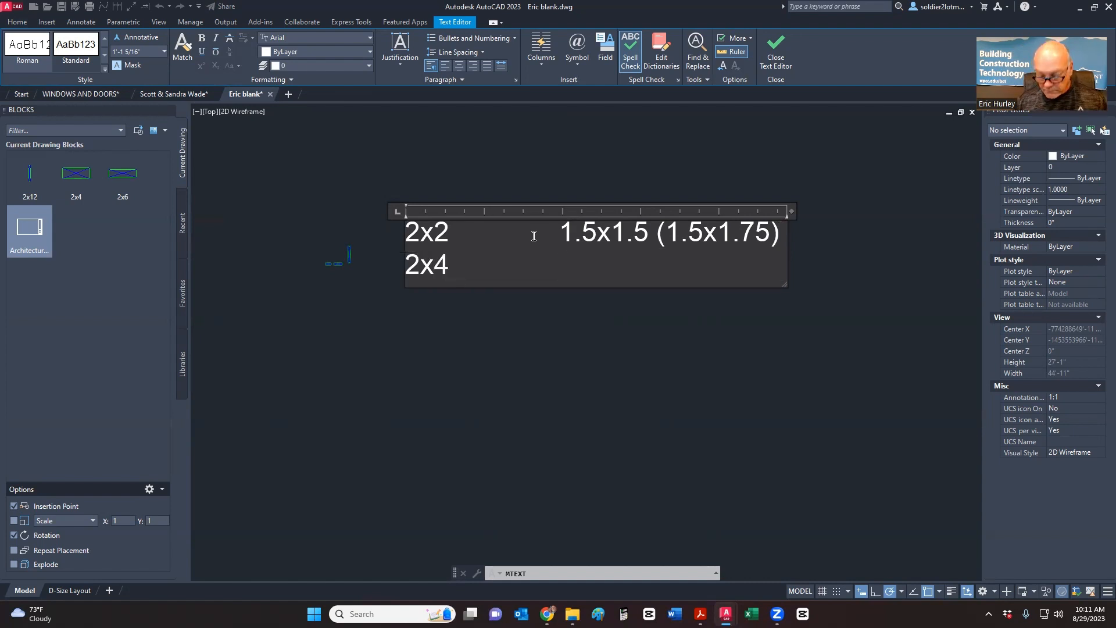
type("1.5x")
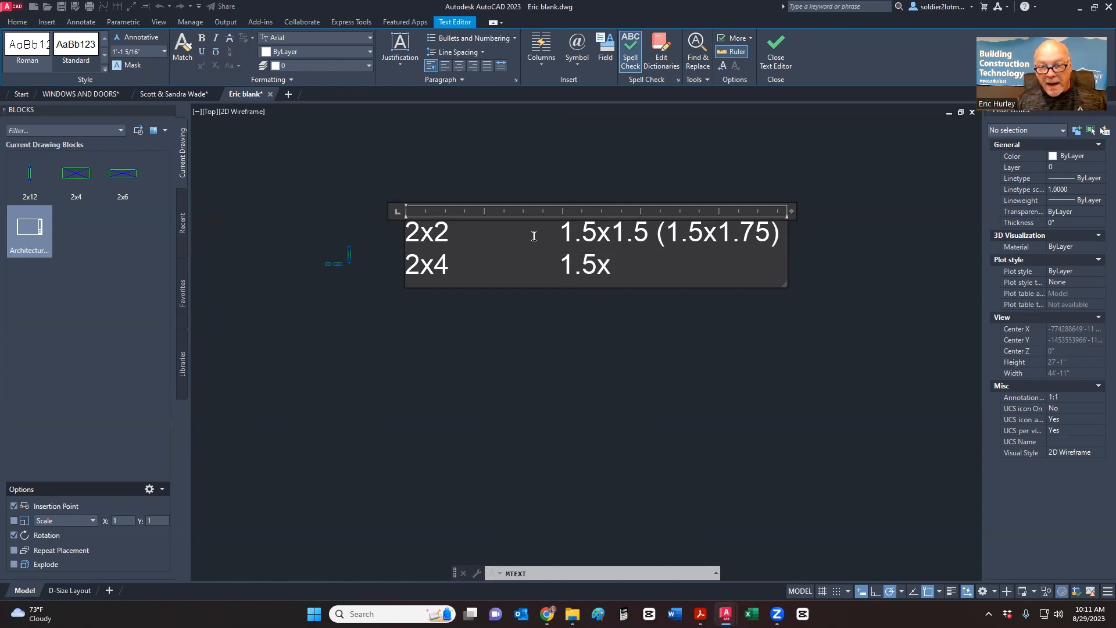
type("3.5")
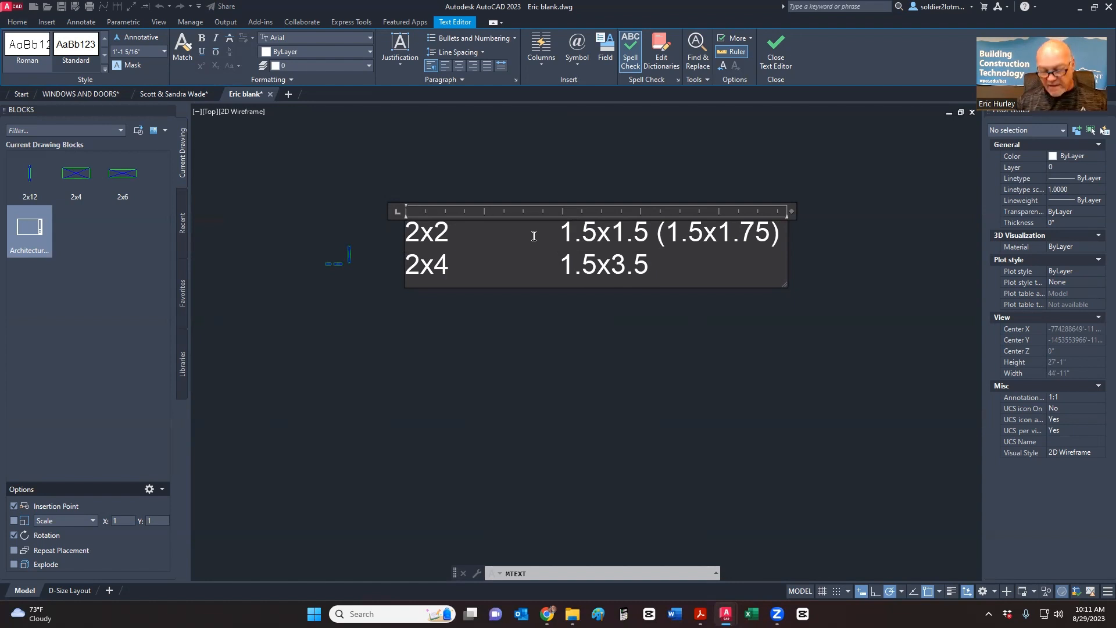
key("shift+Left")
key("shift+Left")
key("shift+Left")
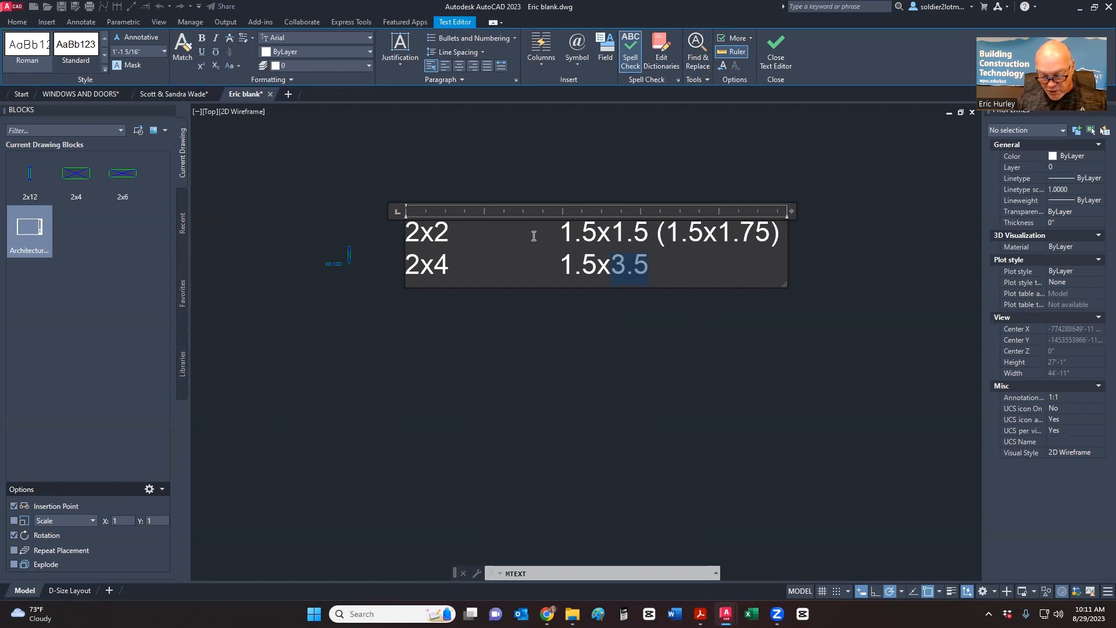
key("Right")
key("BackSpace")
key("BackSpace")
key("BackSpace")
key("BackSpace")
key("BackSpace")
key("BackSpace")
key("BackSpace")
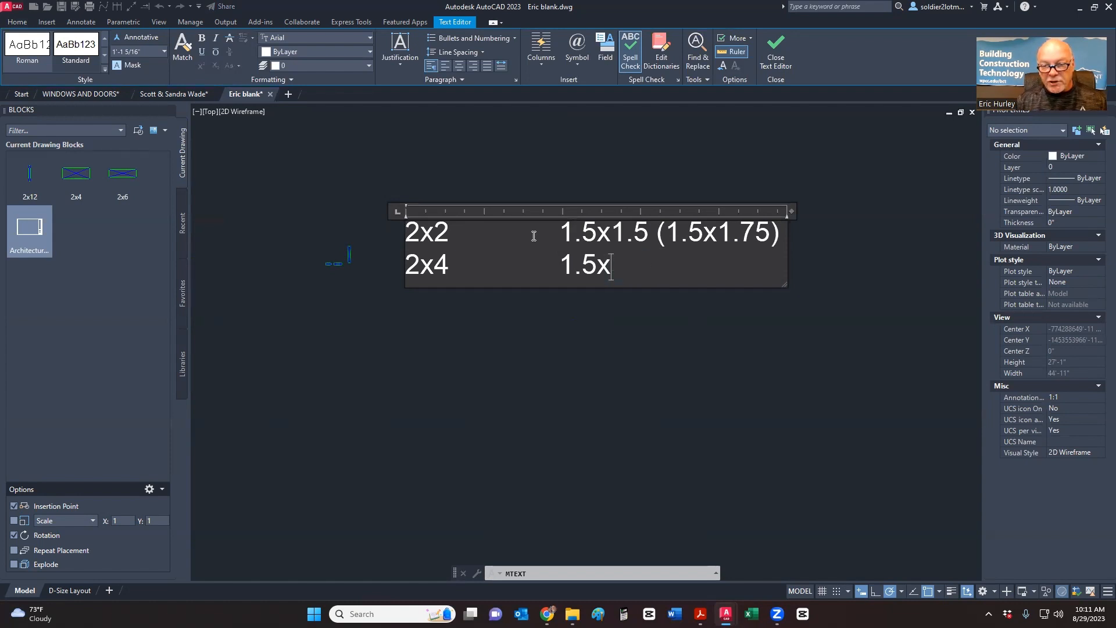
type("3.5")
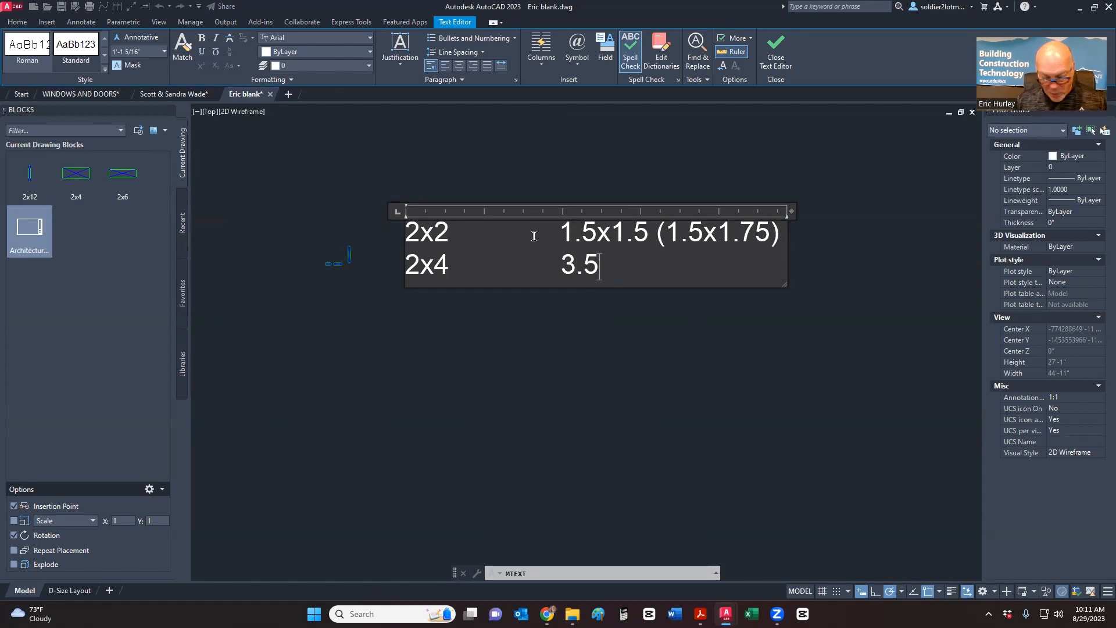
type("x1.5")
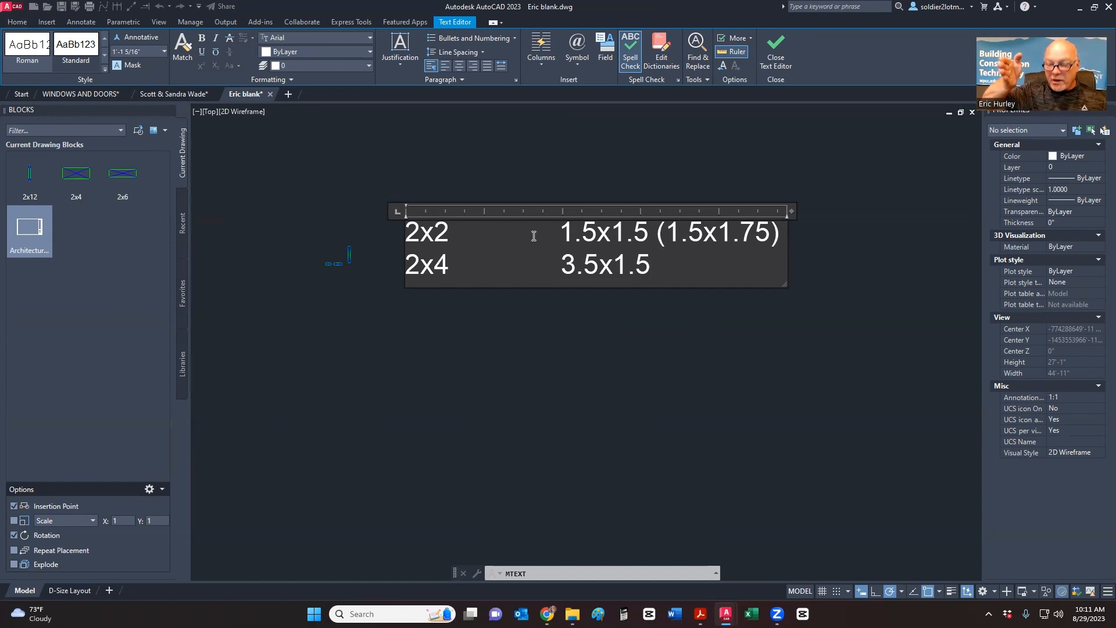
- Add the 2x6 row at 5.5x1.5 and the 2x8 row at 1.5x7.25
key("Return")
type("2x6")
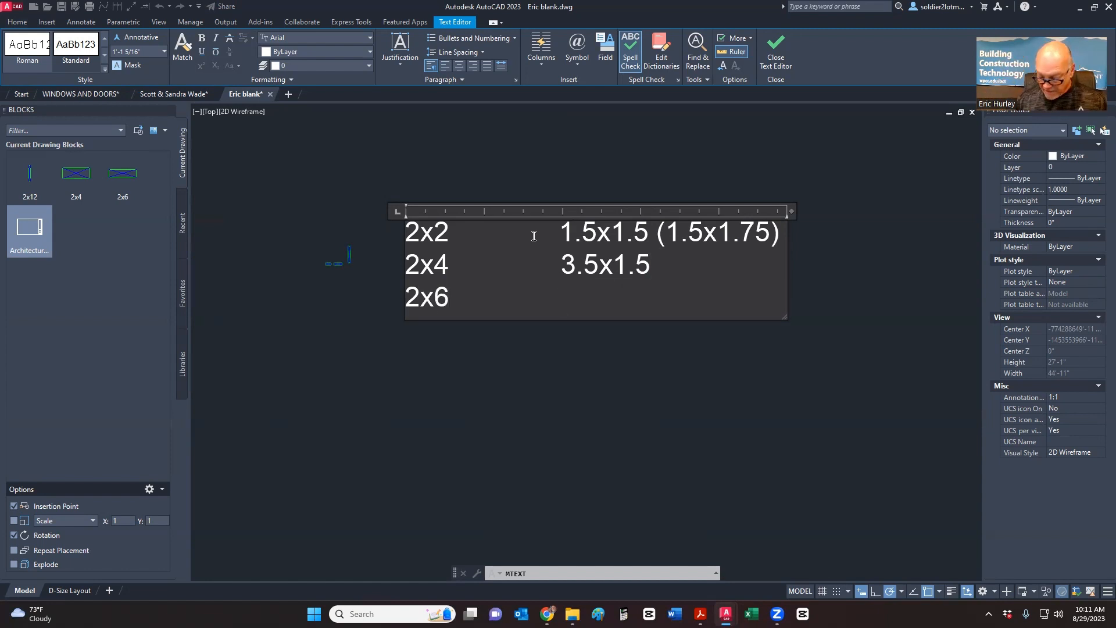
key("Tab")
type("5.5x1.5")
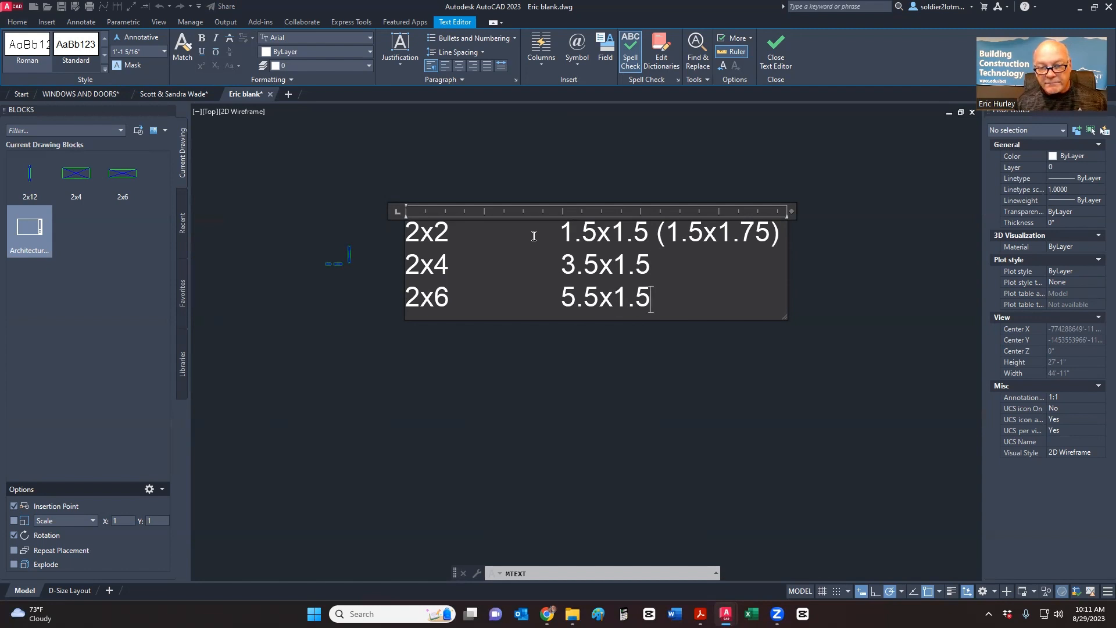
key("Return")
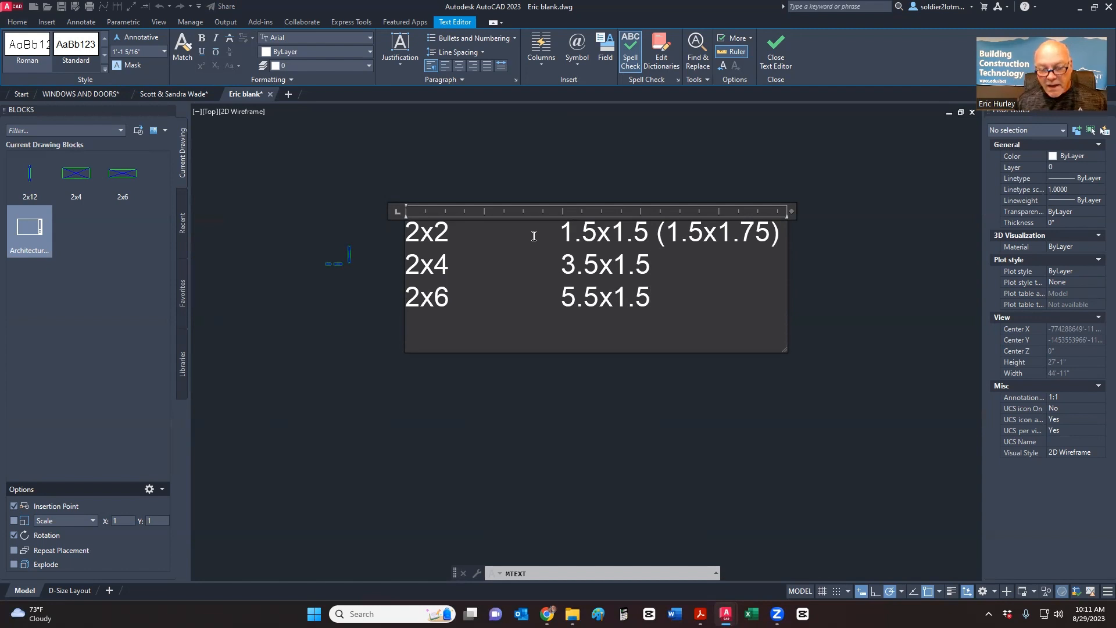
type("2x8")
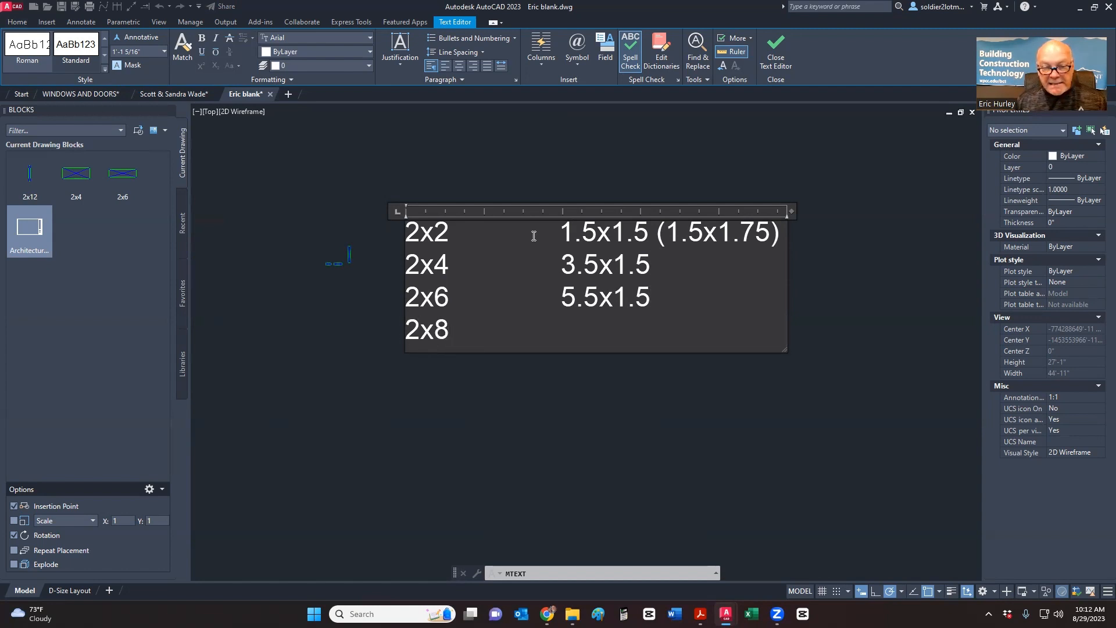
key("Tab")
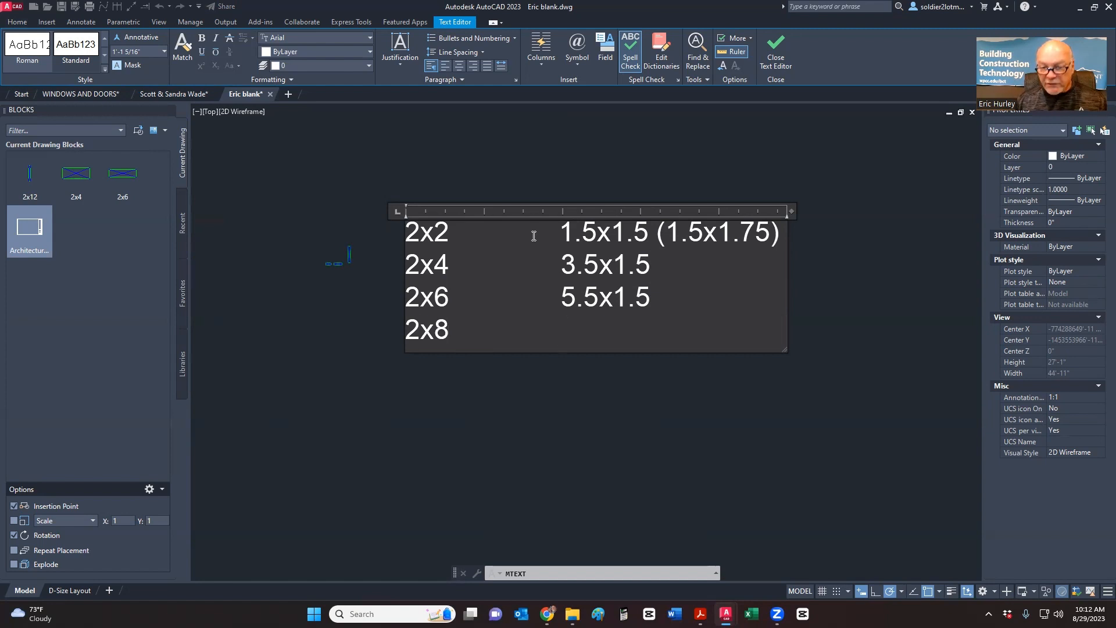
type("1.")
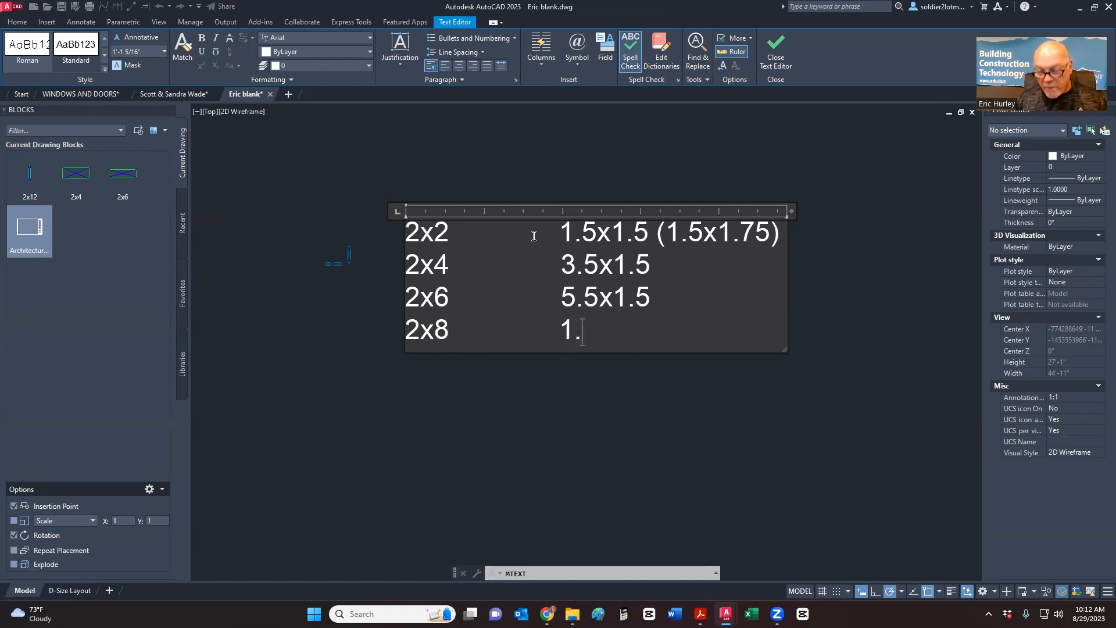
type("5x7.25")
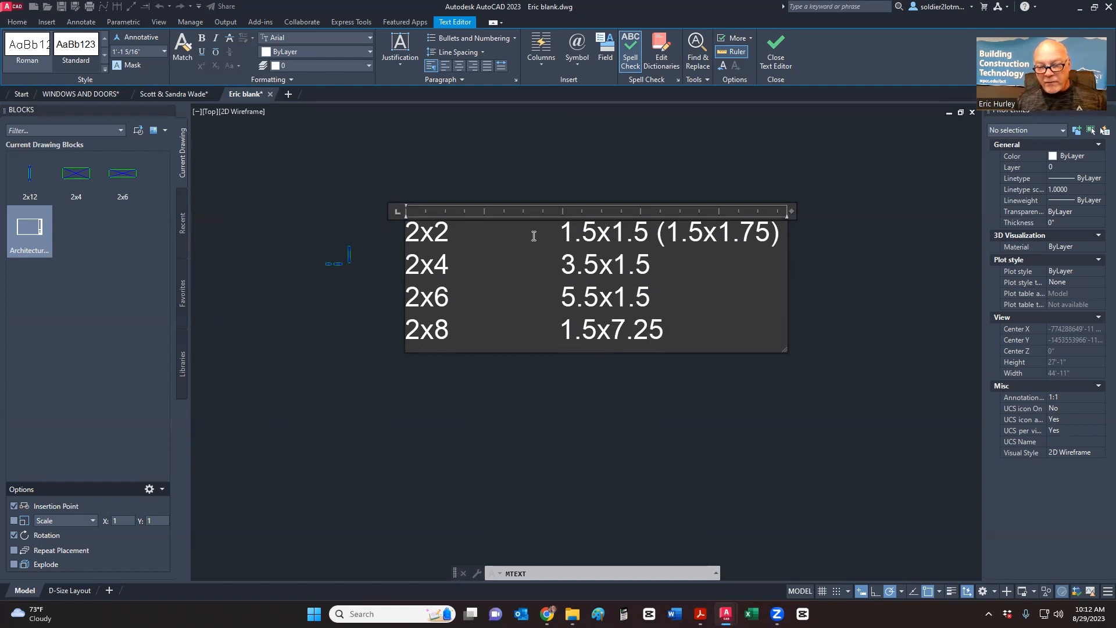
- Finish the list with 2x10 at 1.5x9.25 and 2x12 at 1.5x11.25
key("Return")
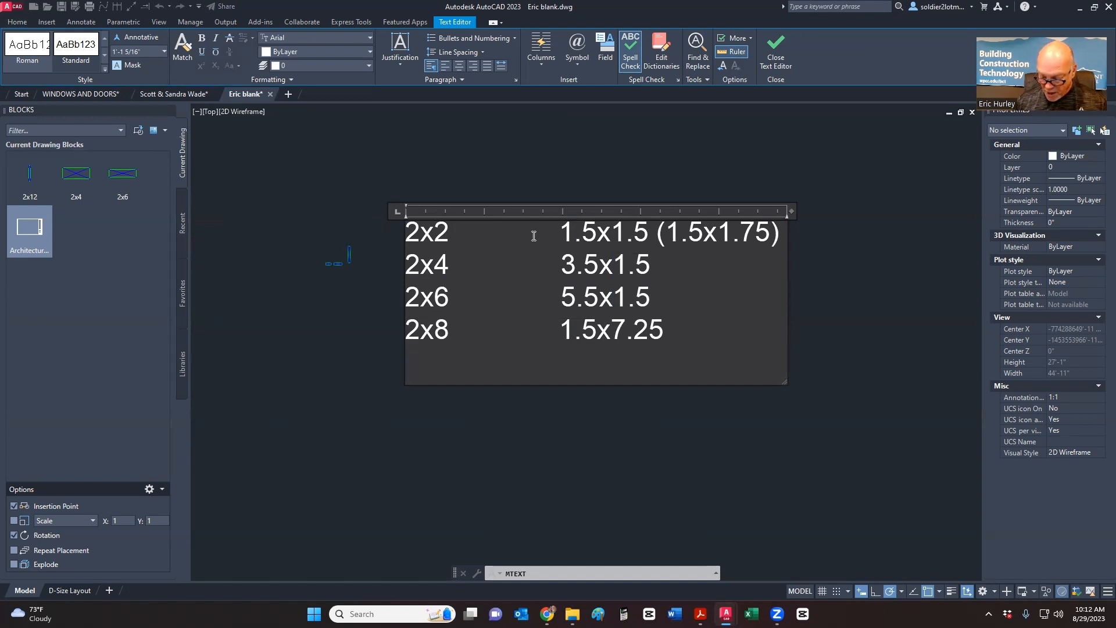
type("2x")
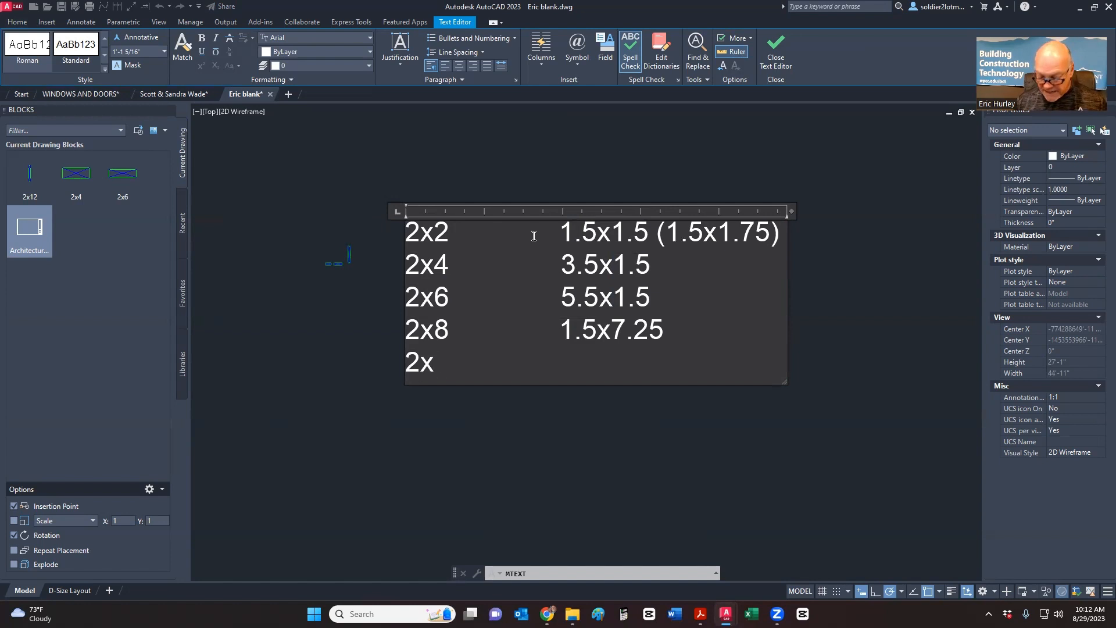
type("10\t")
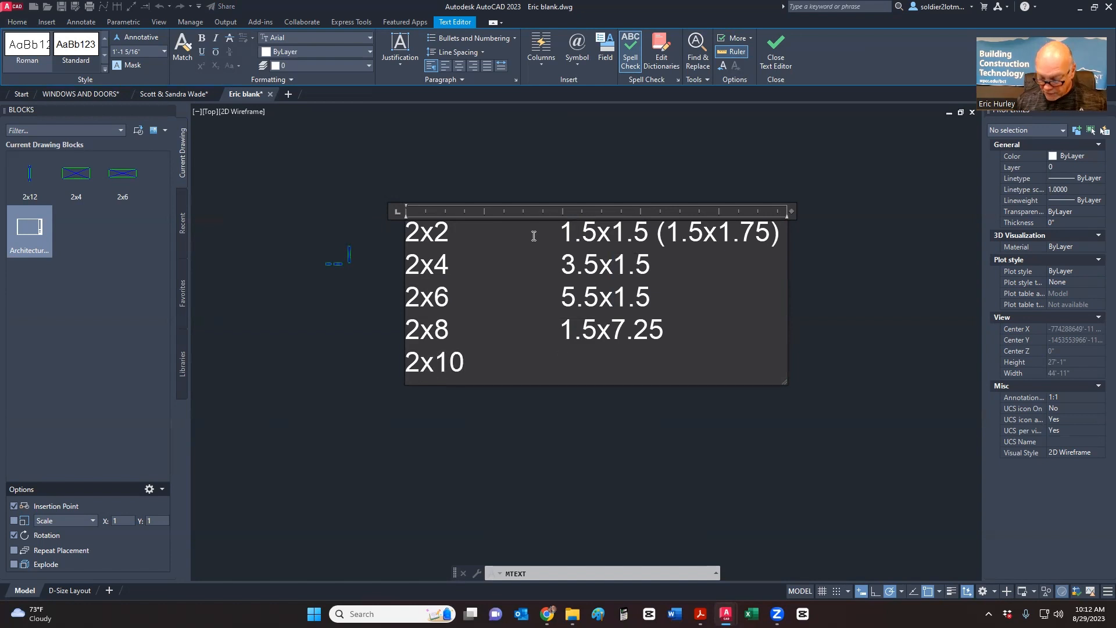
type("1.5x9.25")
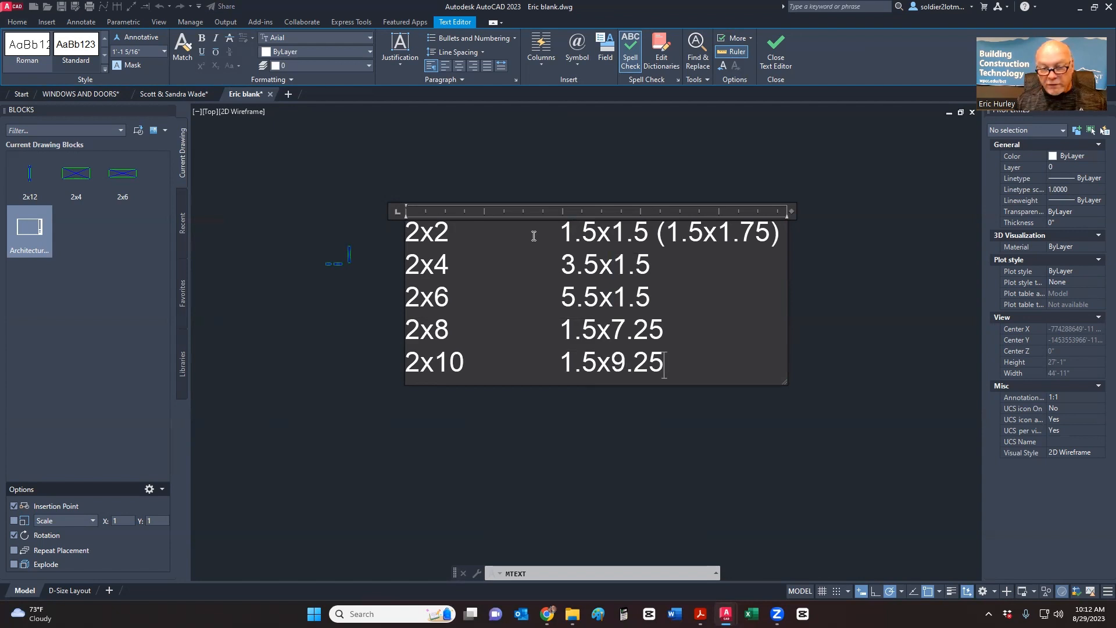
key("Return")
type("2x12")
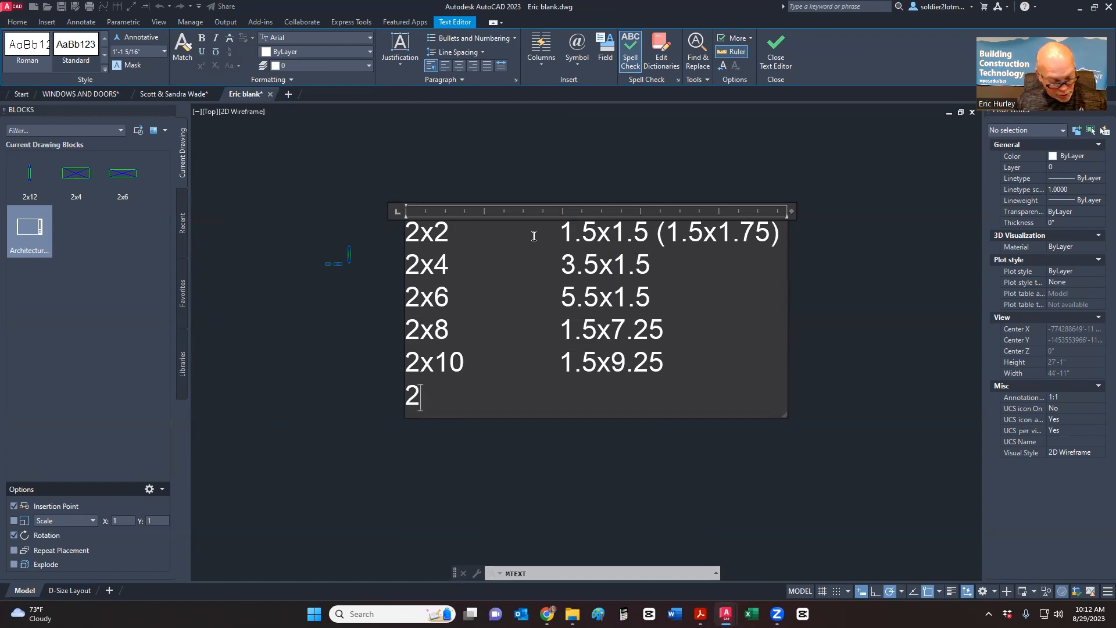
key("Tab")
key("Tab")
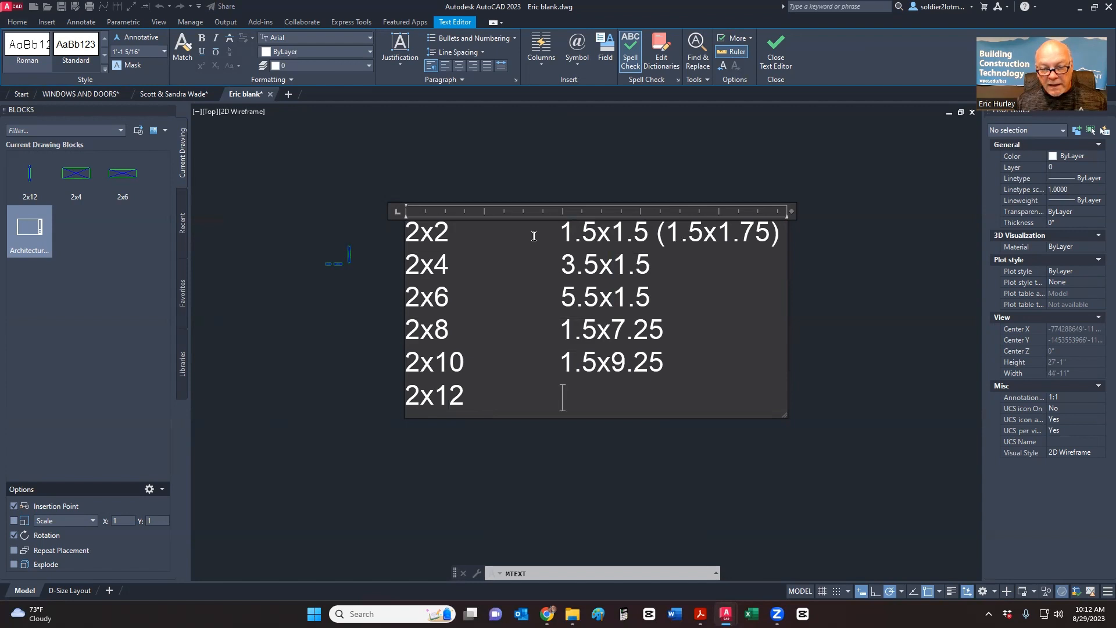
type("1.5x11.25")
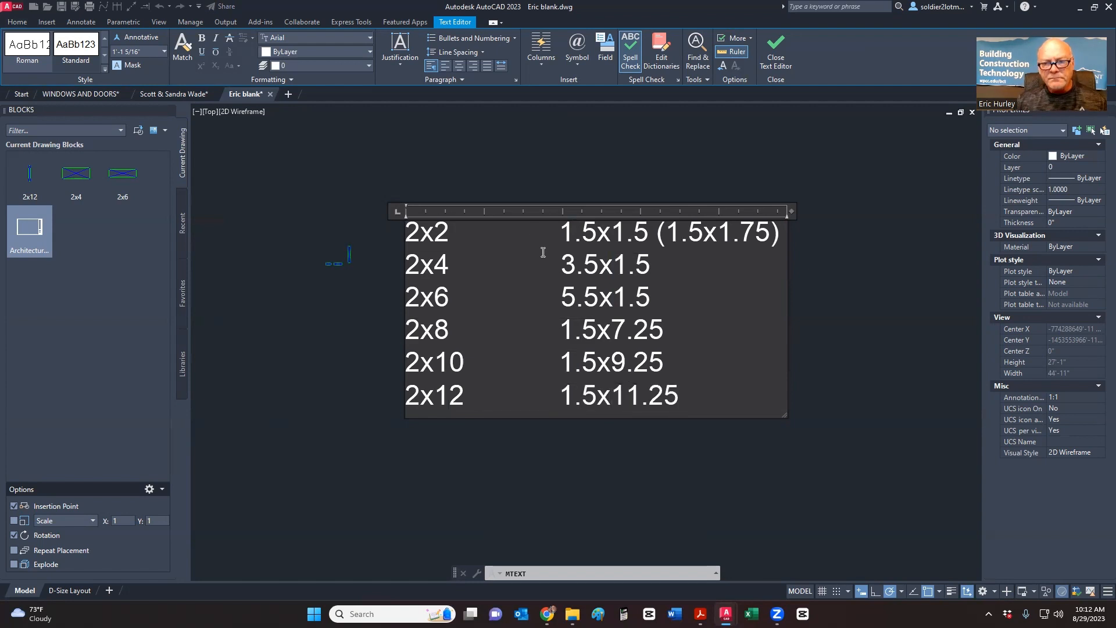
left_click(731, 153)
- Snip a screenshot of the region around the lumber-size table with Win+Shift+S
middle_click_drag(650, 243, 641, 242)
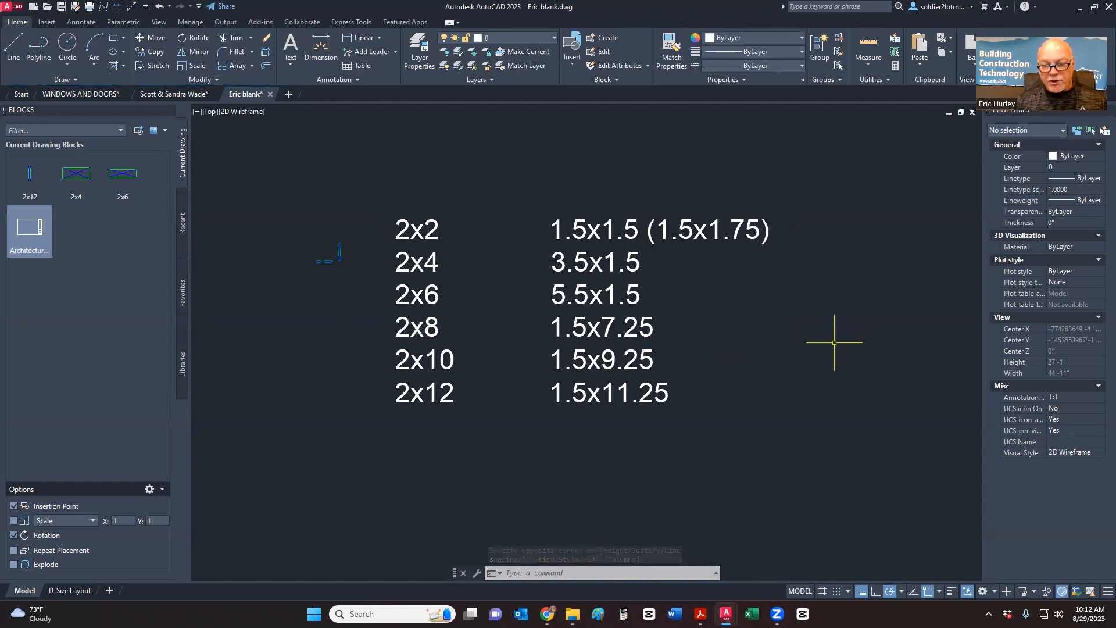
key("super+shift+s")
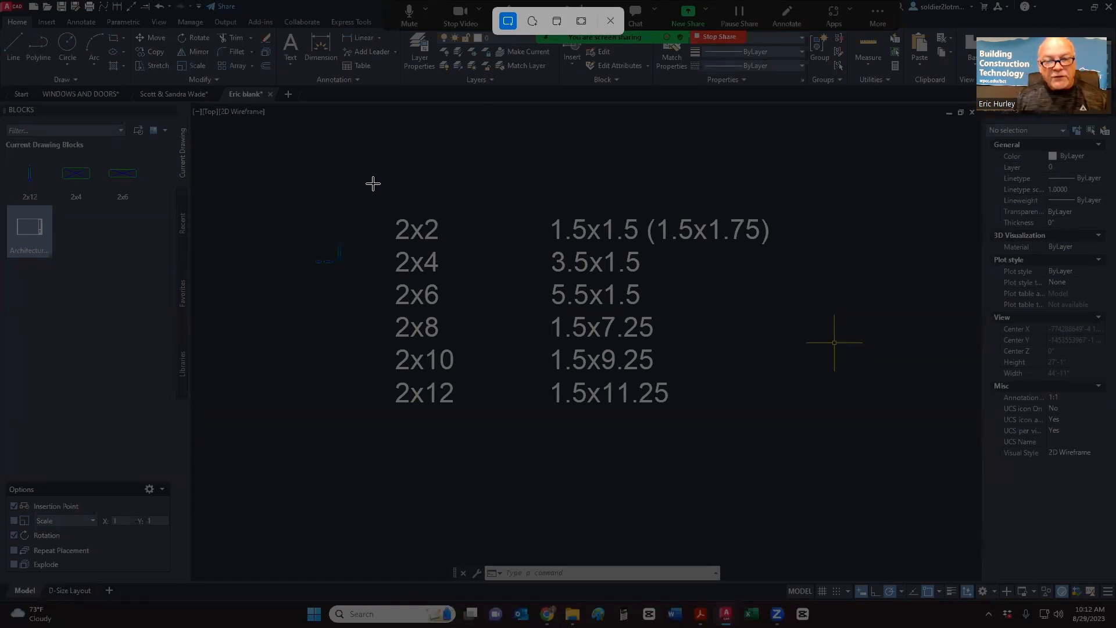
key("Escape")
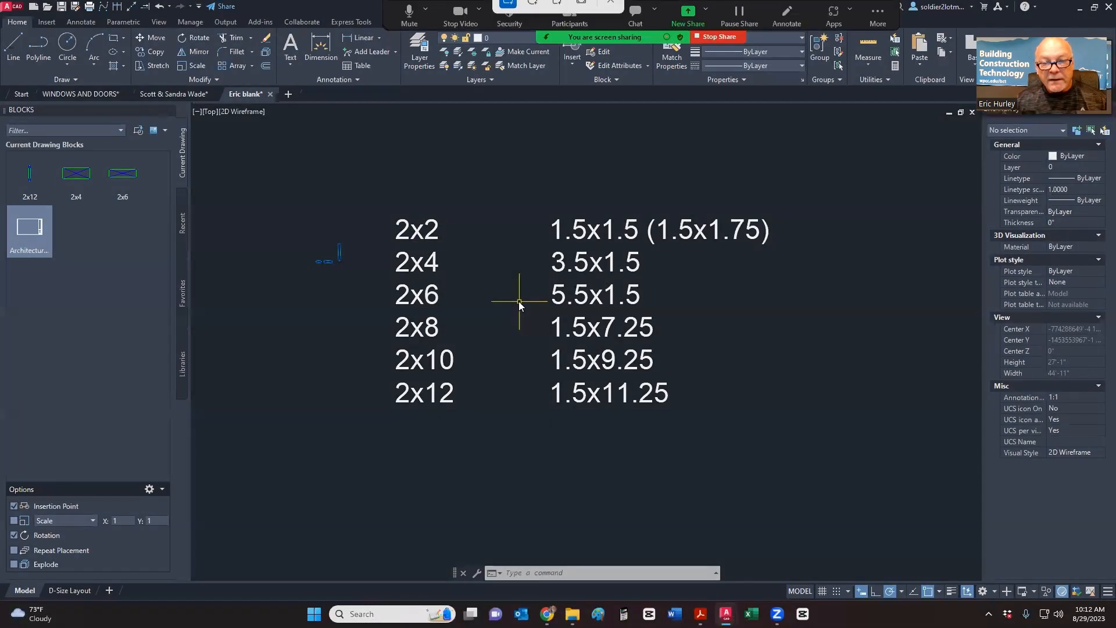
key("super+shift+s")
left_click_drag(372, 182, 780, 443)
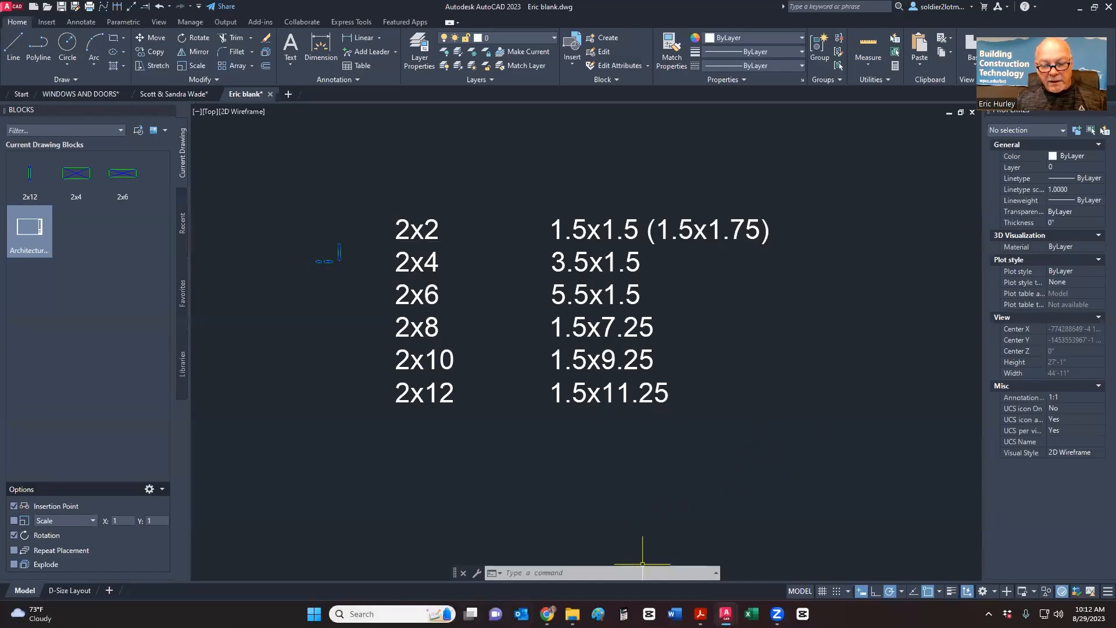
- Launch Paint and paste the lumber-size table snip onto the canvas
left_click(378, 613)
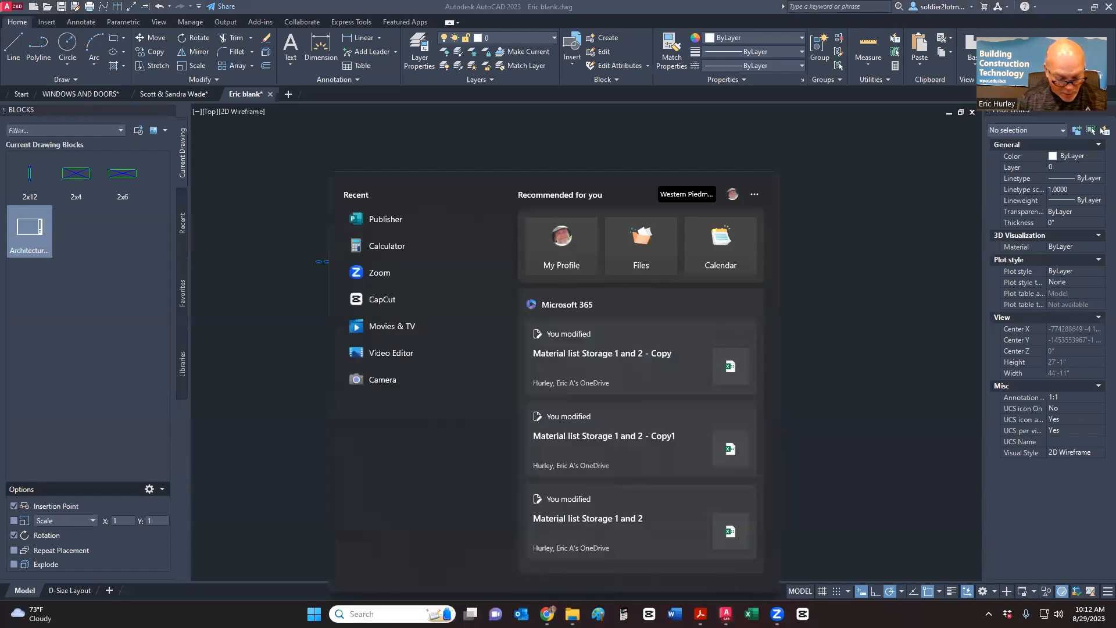
type("paint")
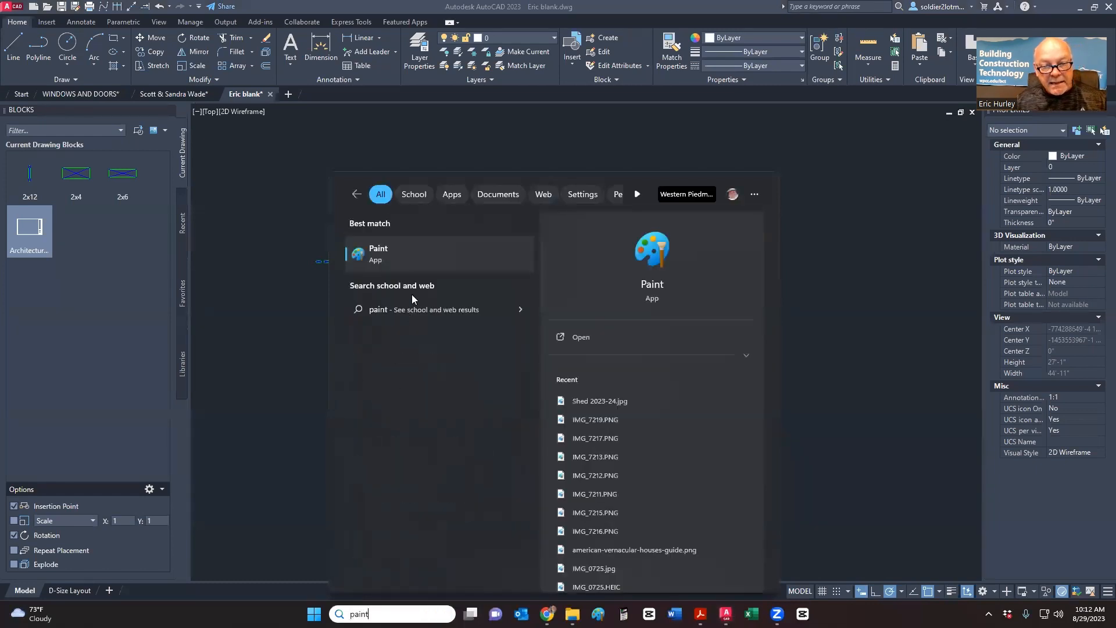
left_click(407, 256)
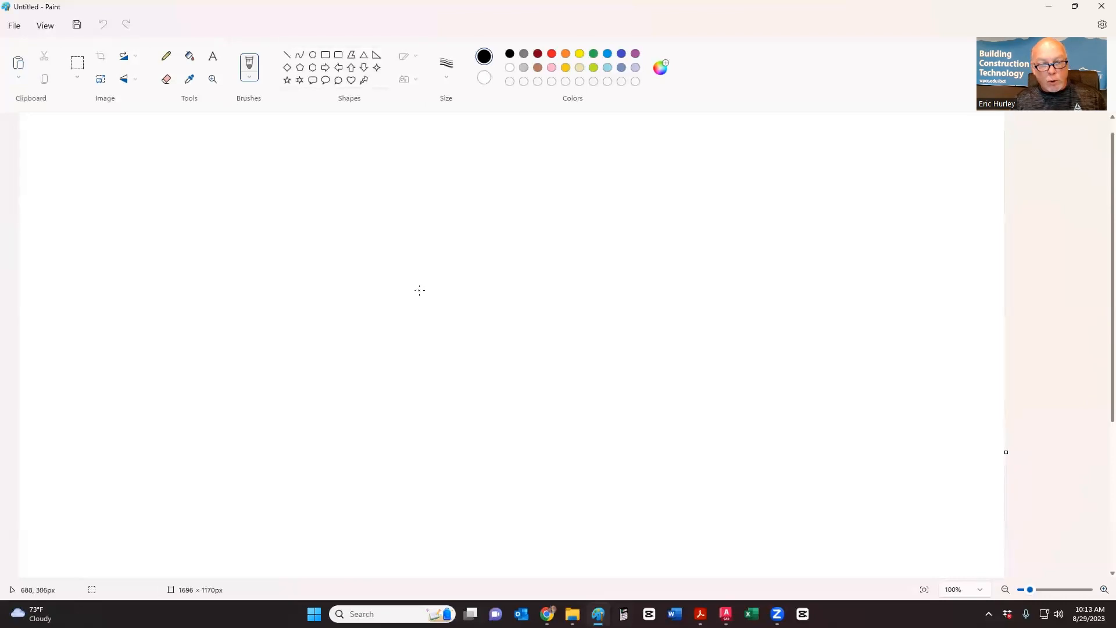
key("ctrl+v")
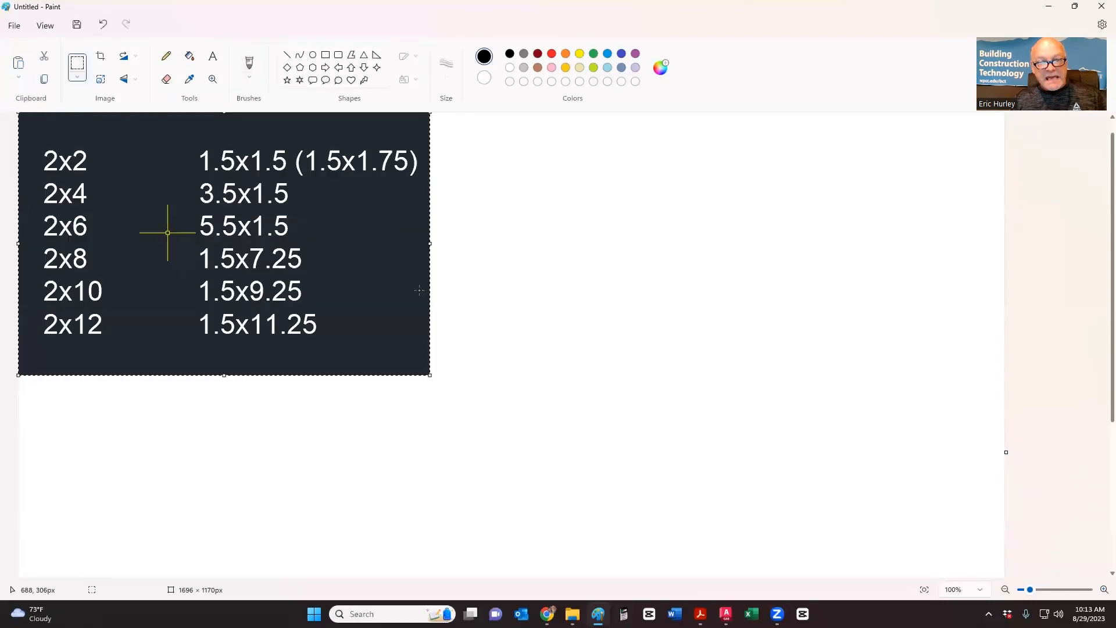
left_click(485, 282)
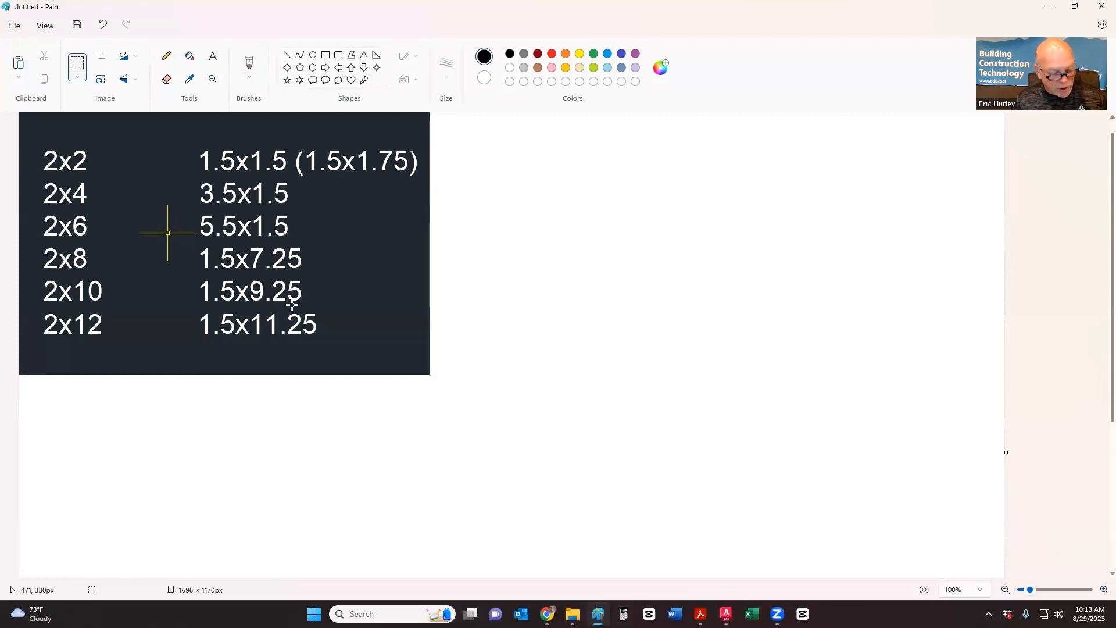
- Compare the pasted table against the AutoCAD drawing, then close Paint, answering the save prompt
key("alt+Tab")
key("alt+Tab")
key("alt+Tab")
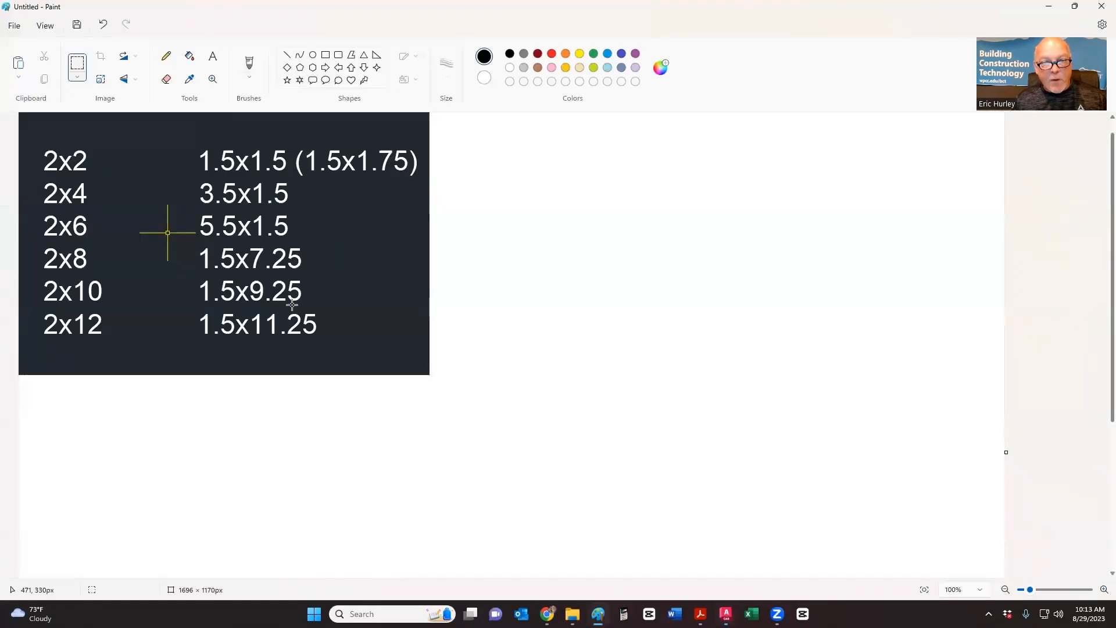
key("alt+Tab")
key("alt+Tab")
key("alt+Tab")
key("alt+Tab")
scroll(293, 273, "up", 8)
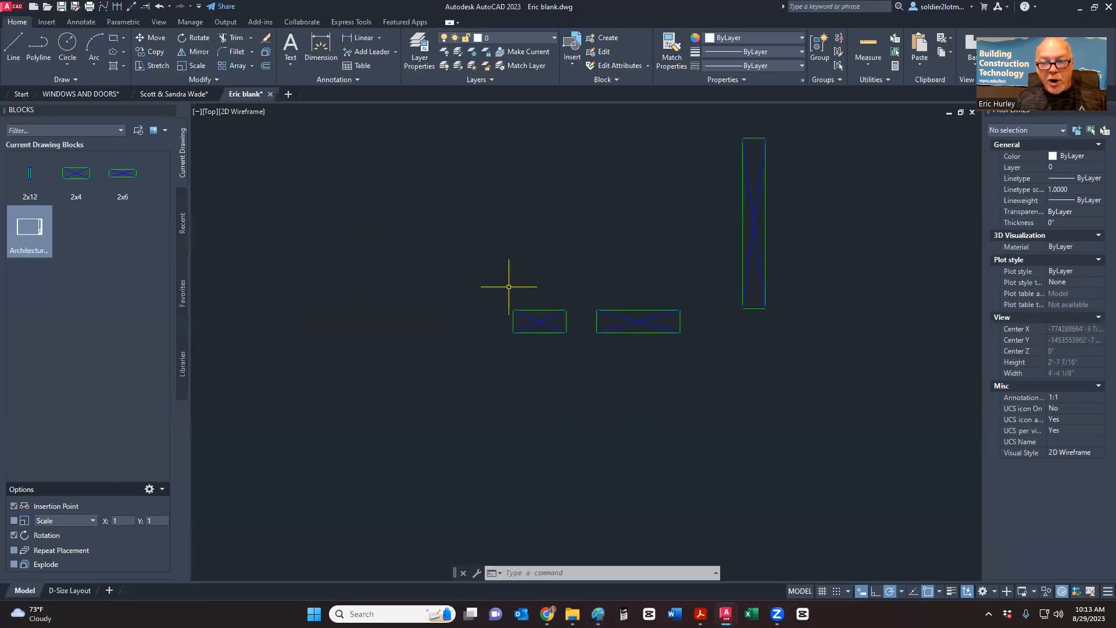
key("alt+Tab")
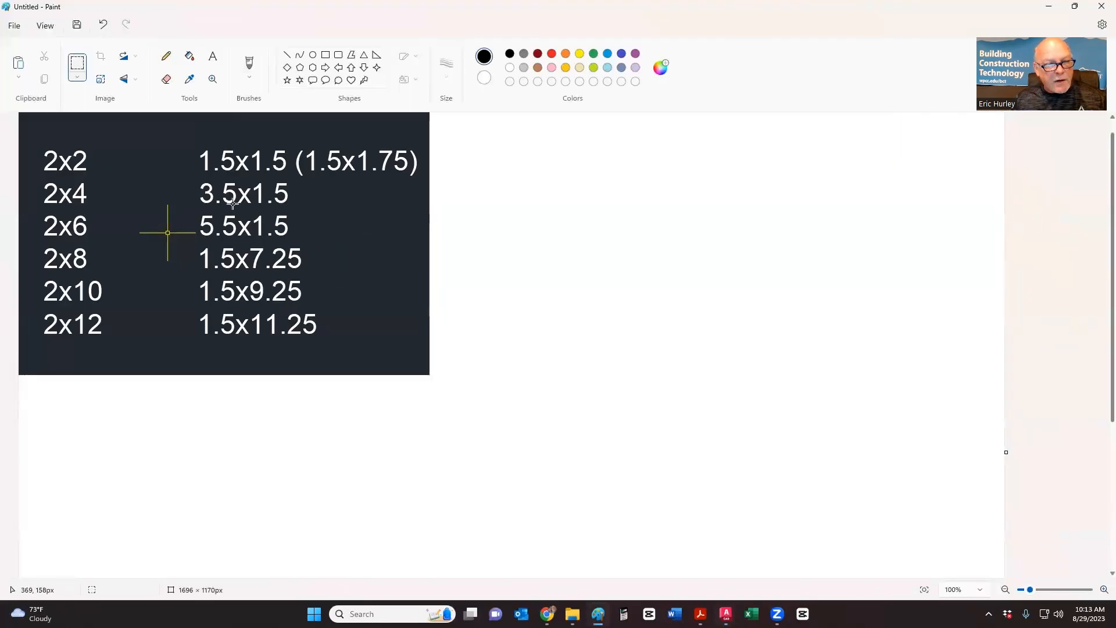
key("alt+Tab")
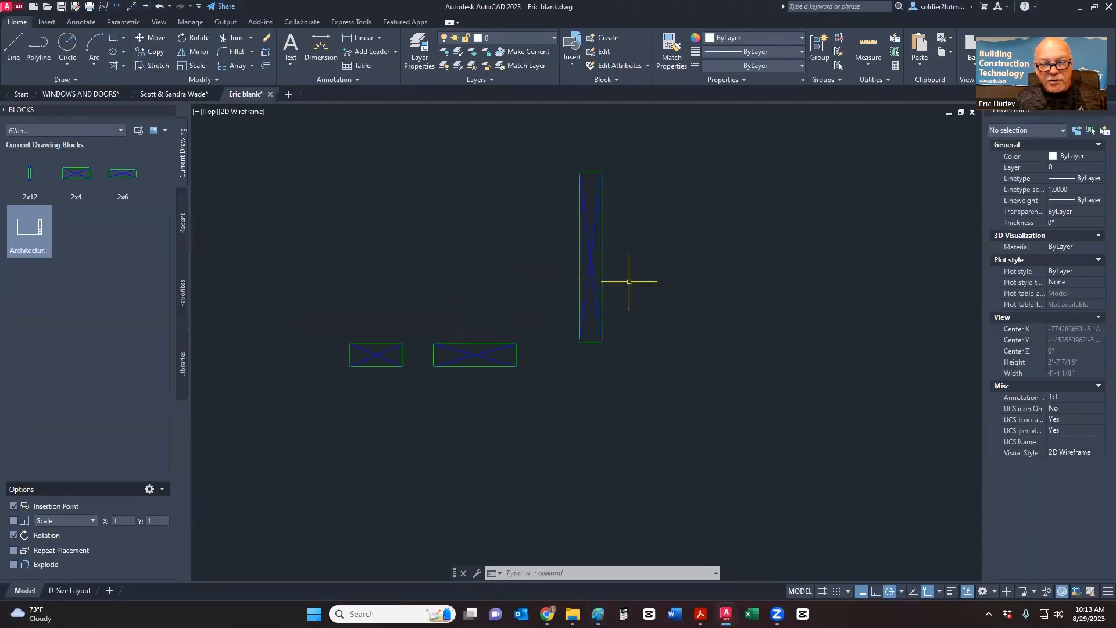
key("alt+Tab")
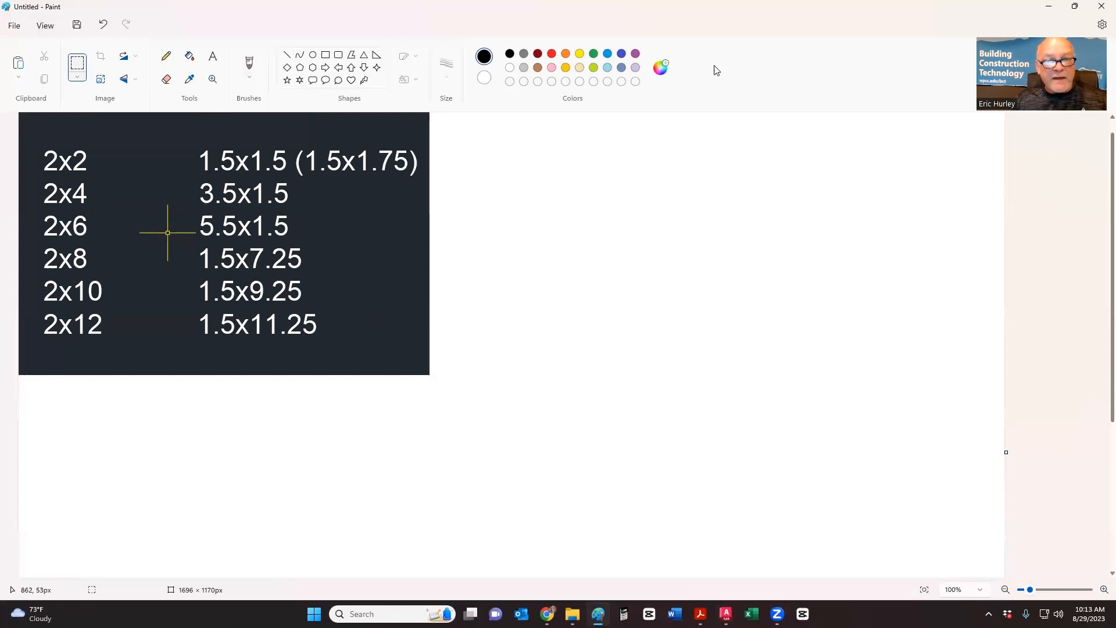
left_click(1101, 6)
left_click(560, 338)
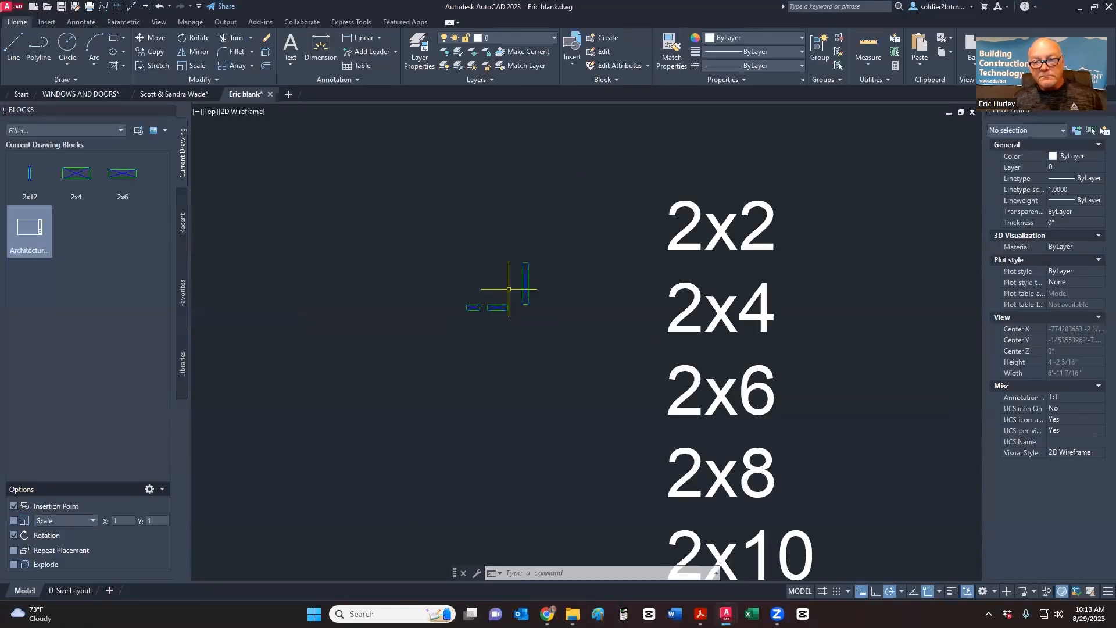
scroll(494, 220, "down", 5)
left_click(671, 333)
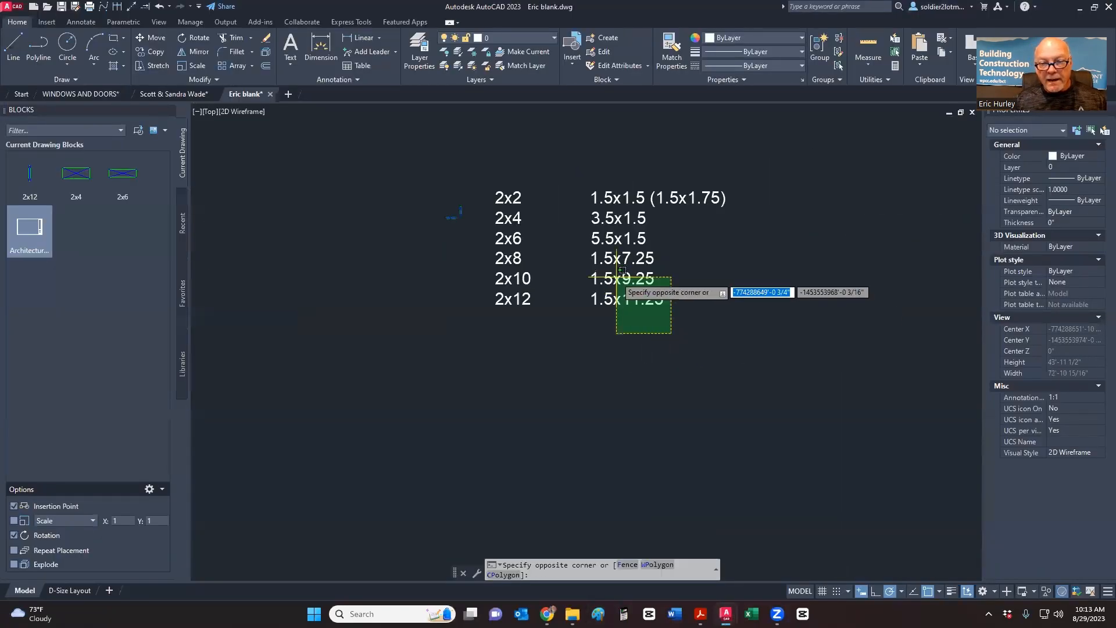
left_click(617, 277)
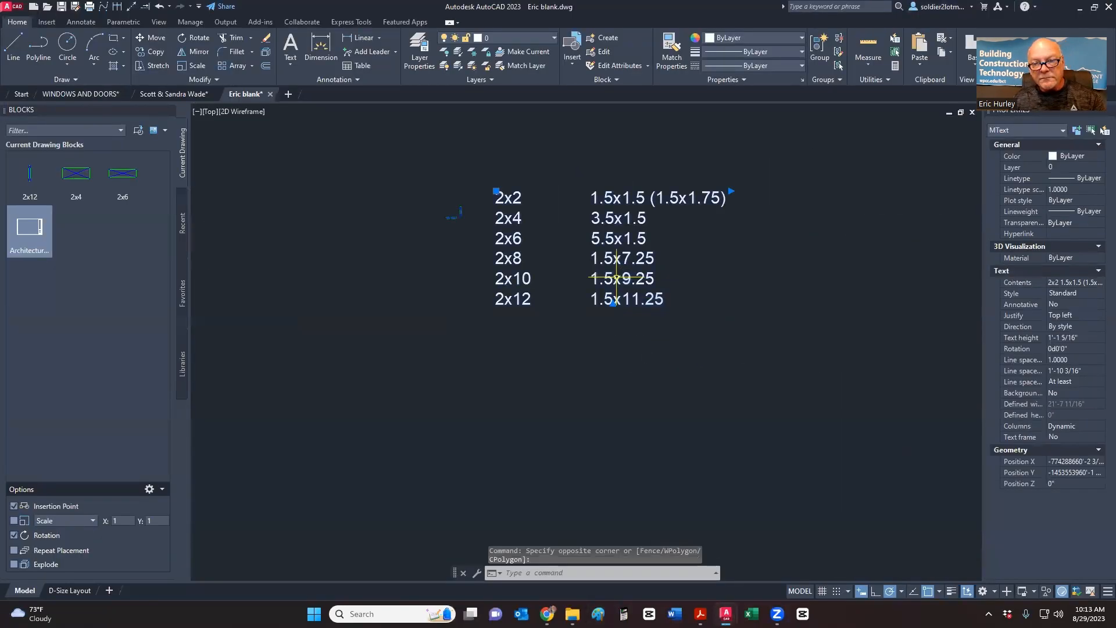
key("Escape")
scroll(617, 278, "down", 6)
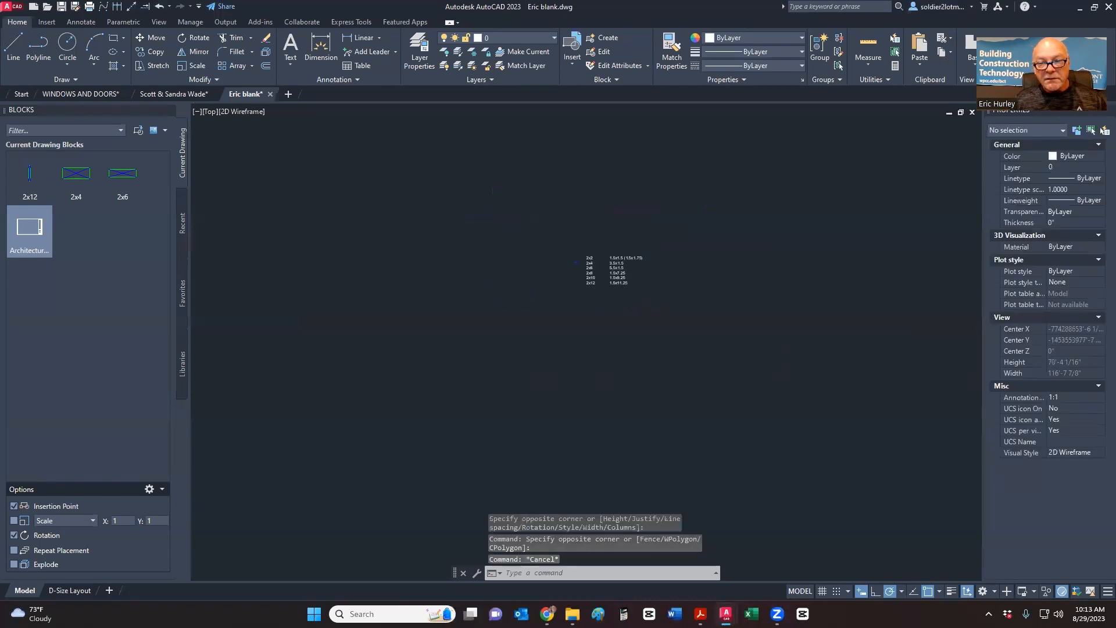
middle_click_drag(596, 275, 543, 294)
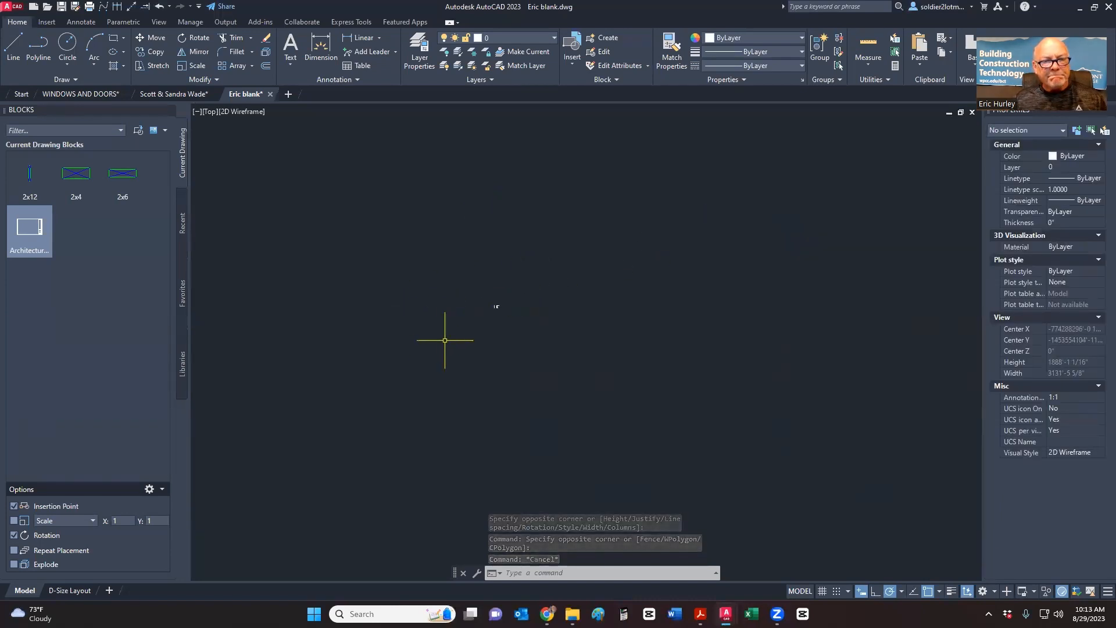
scroll(484, 313, "up", 2)
scroll(587, 296, "up", 5)
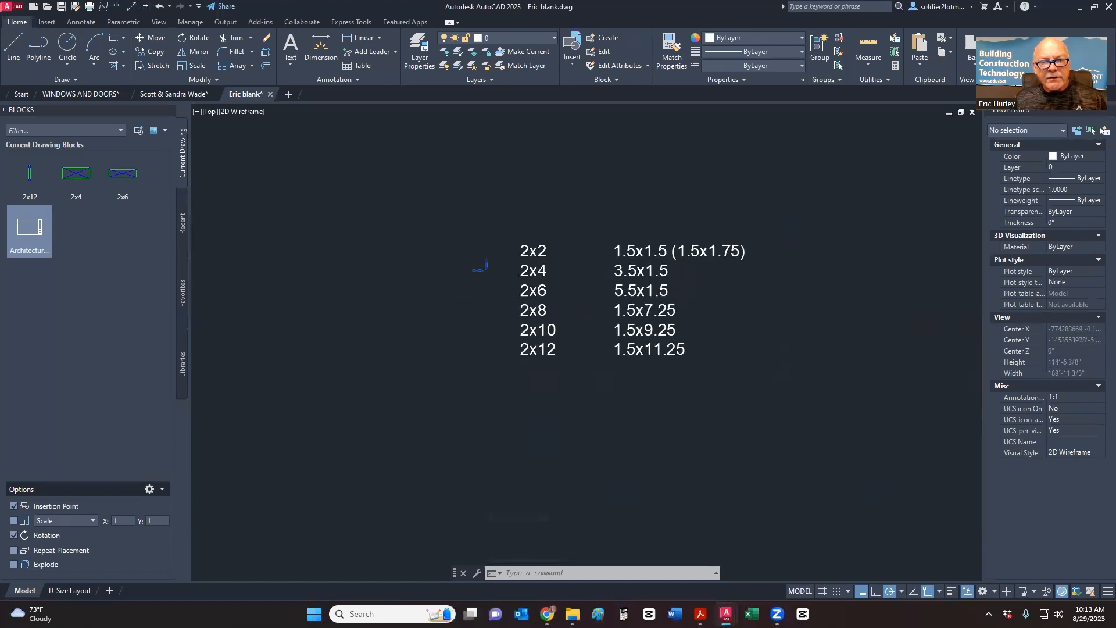
scroll(499, 266, "up", 6)
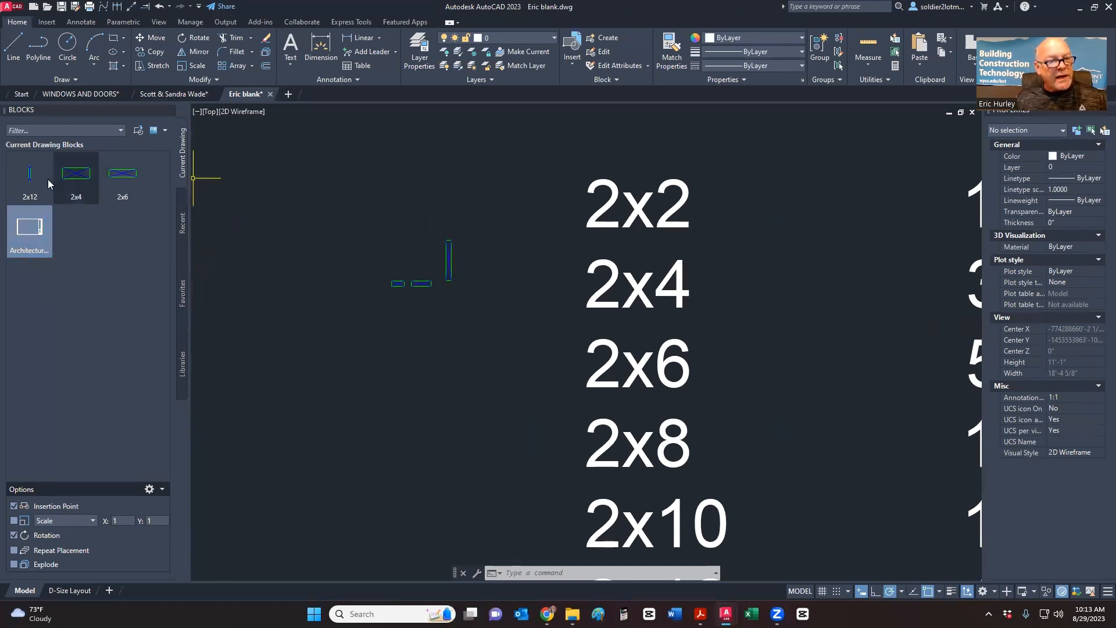
- Copy the 2x12 block to Favorites in the Blocks palette, then open the WINDOWS AND DOORS drawing
left_click(20, 177)
right_click(21, 177)
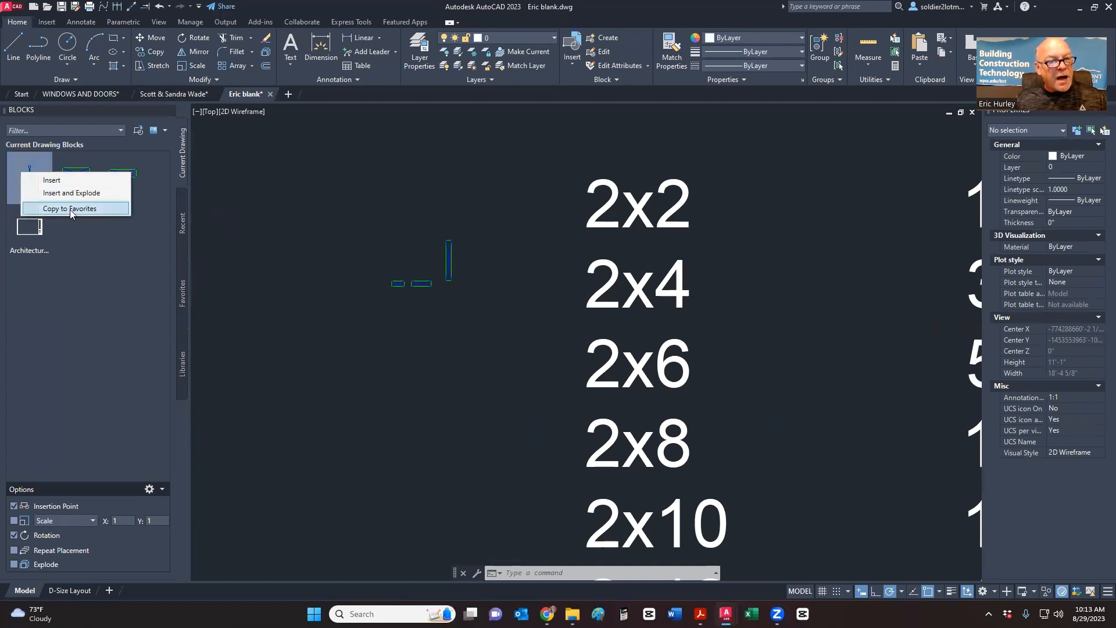
left_click(70, 209)
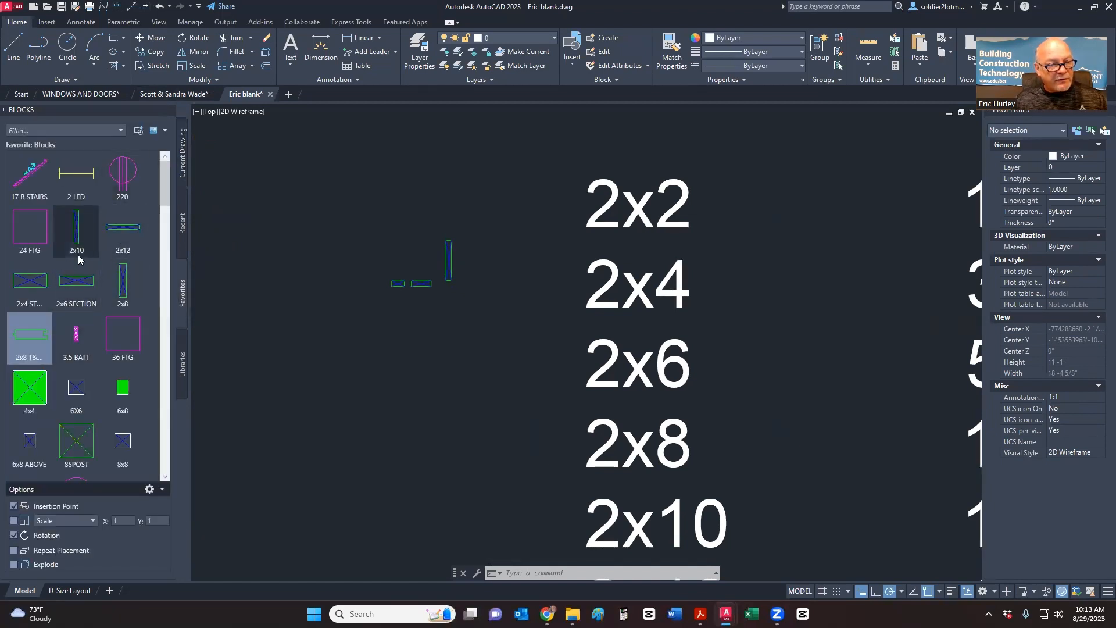
left_click(182, 152)
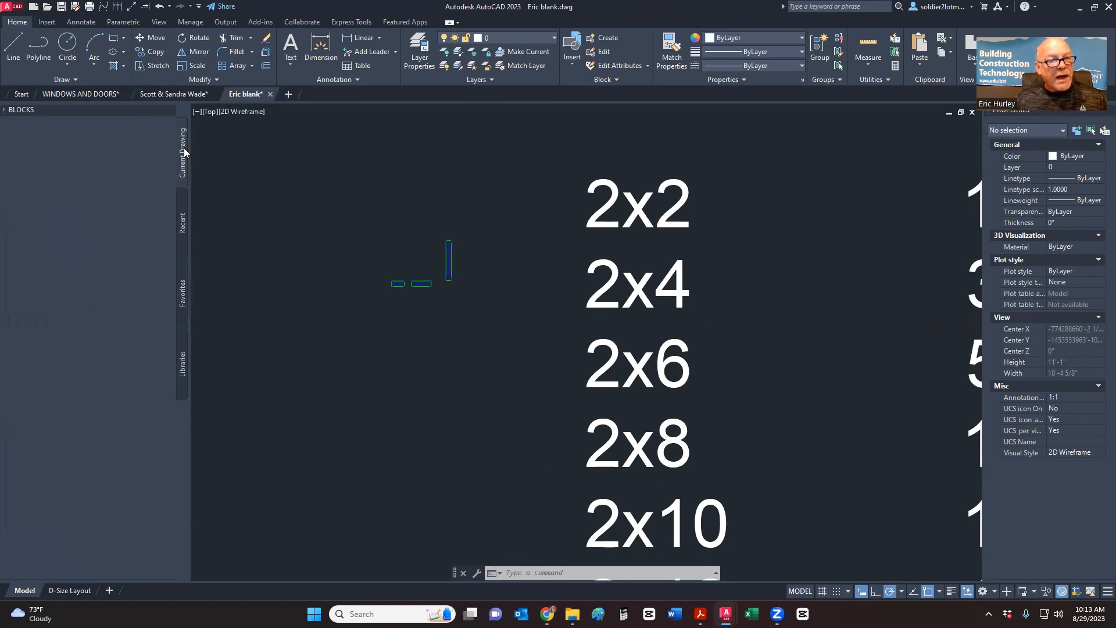
left_click(25, 178)
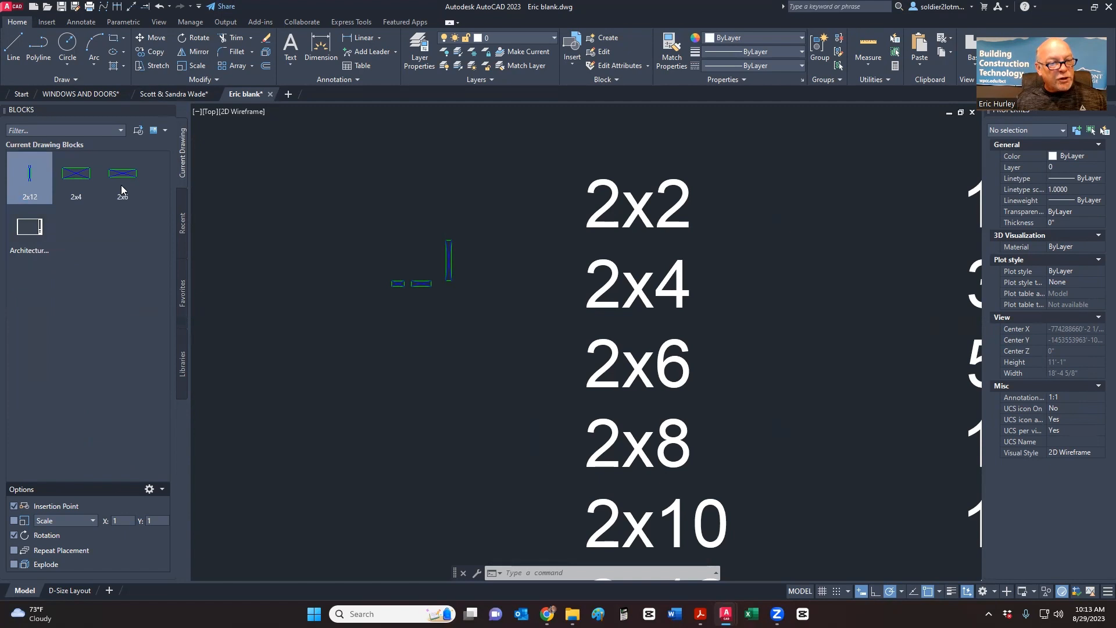
left_click(182, 296)
left_click(184, 152)
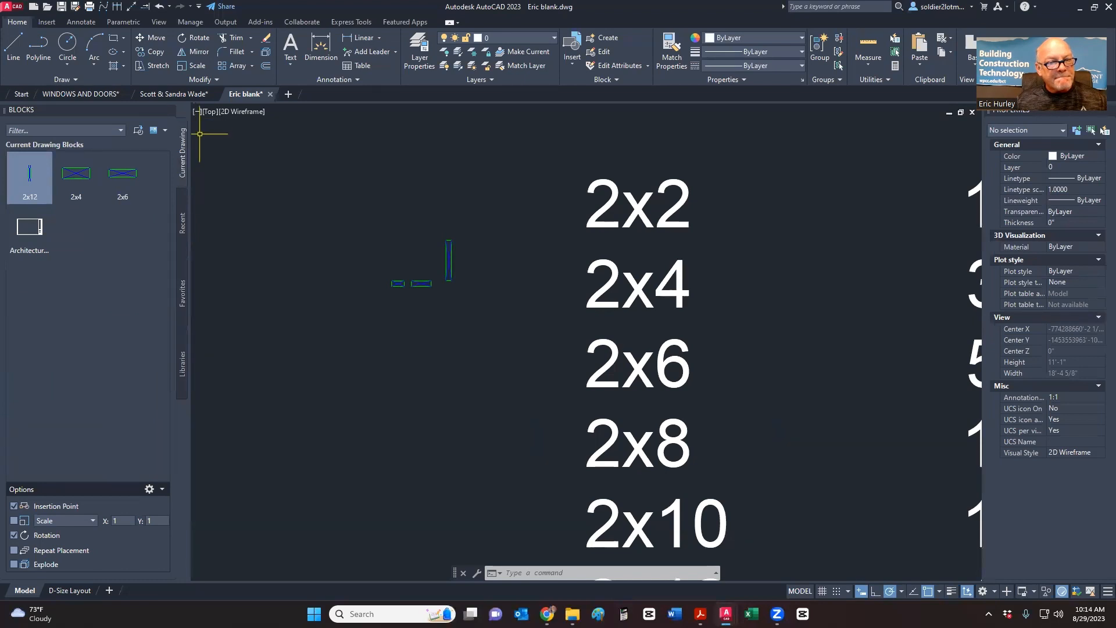
left_click(80, 93)
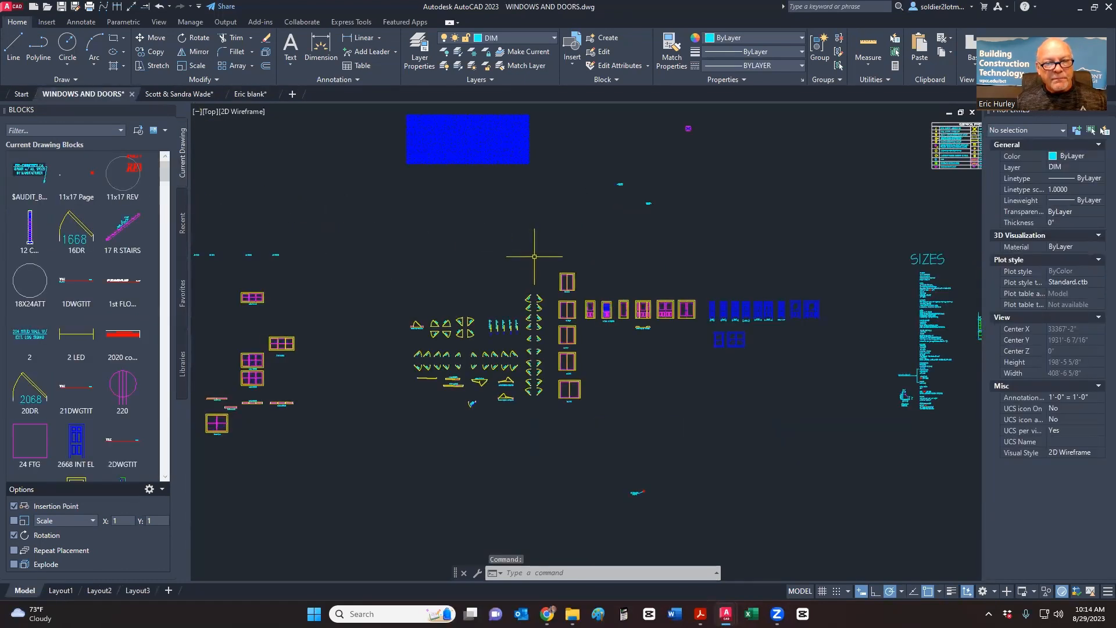
- Zoom around the WINDOWS AND DOORS drawing, then bring up the Google DOOR image results
scroll(534, 256, "down", 8)
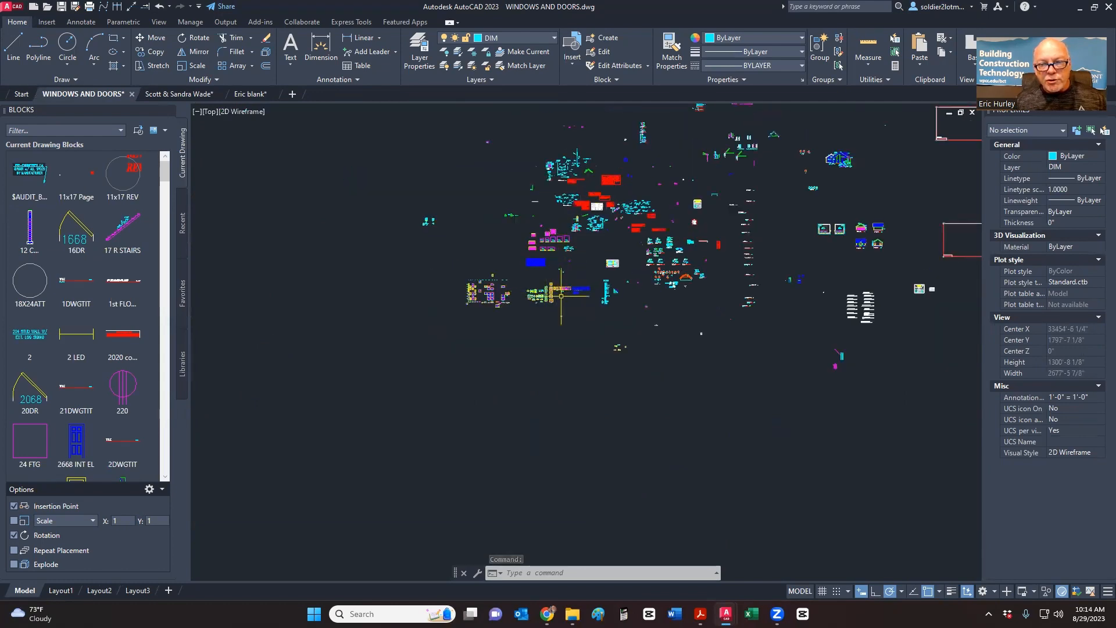
scroll(561, 296, "up", 15)
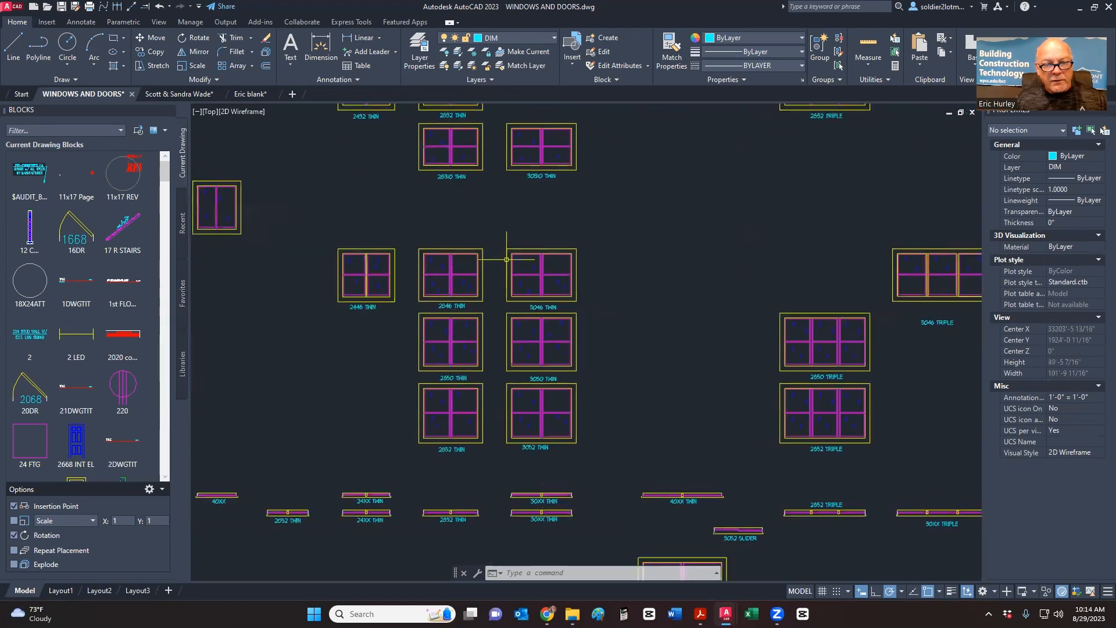
scroll(506, 259, "down", 9)
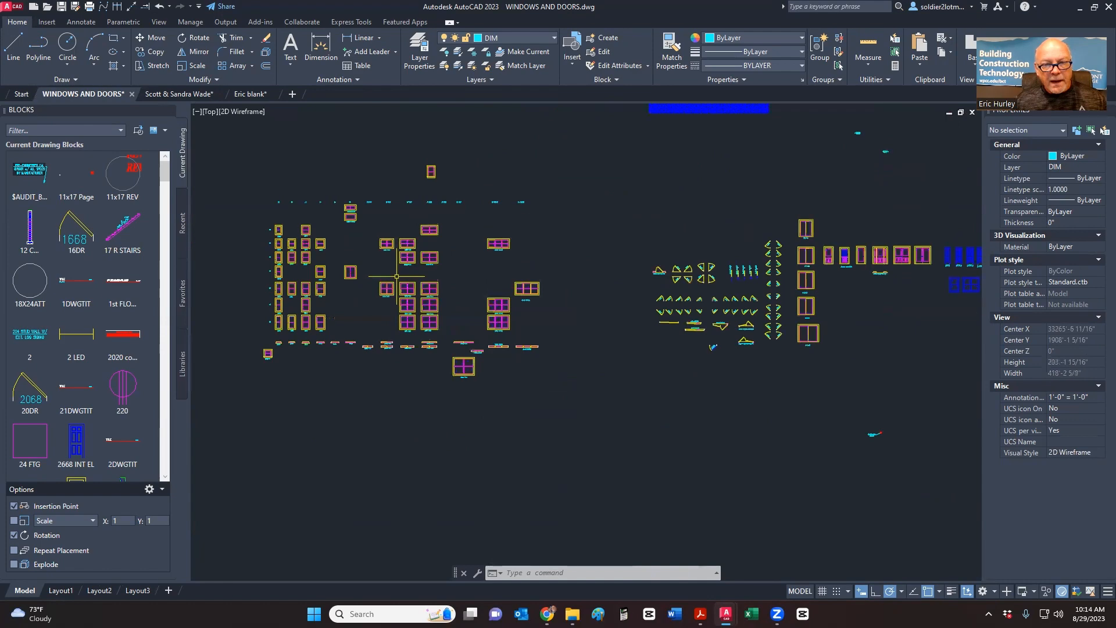
scroll(396, 277, "down", 3)
scroll(354, 300, "up", 6)
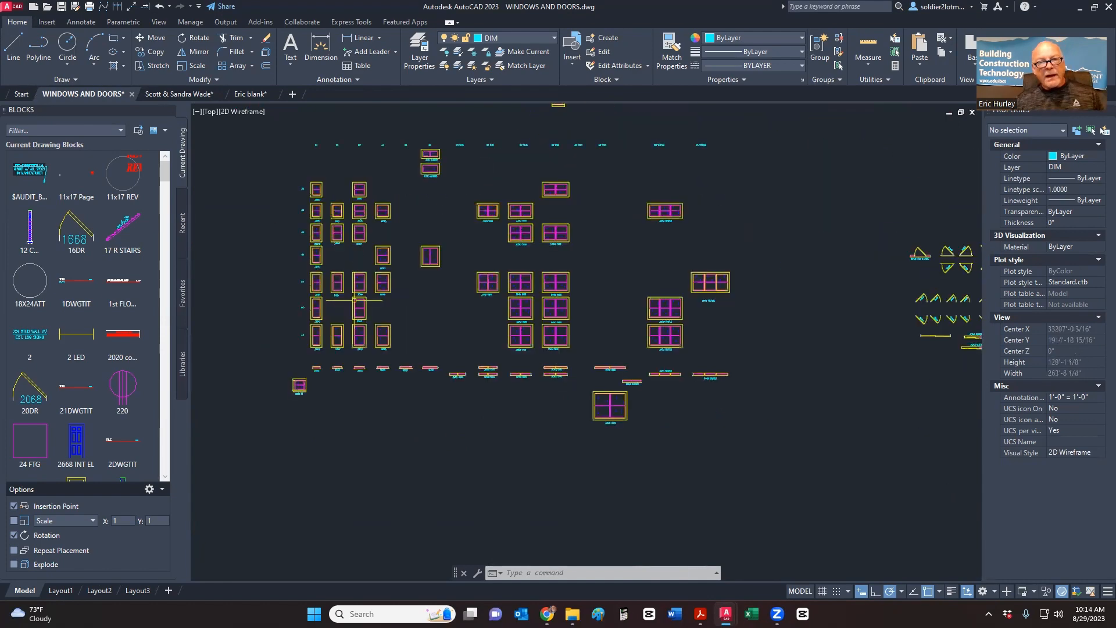
scroll(401, 358, "down", 11)
scroll(351, 328, "up", 9)
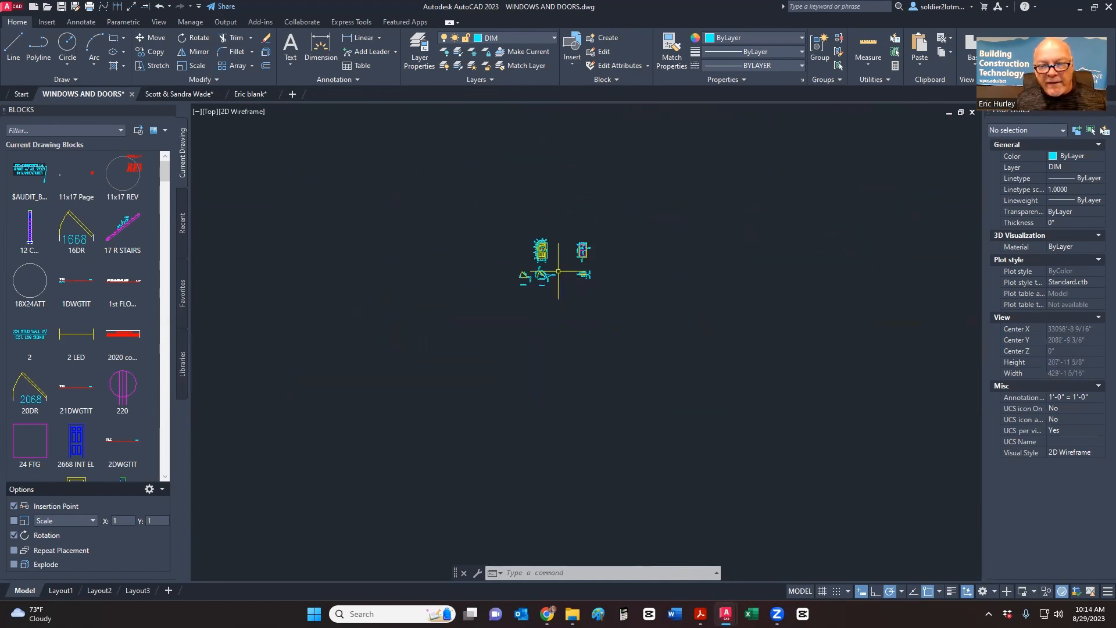
scroll(558, 272, "up", 8)
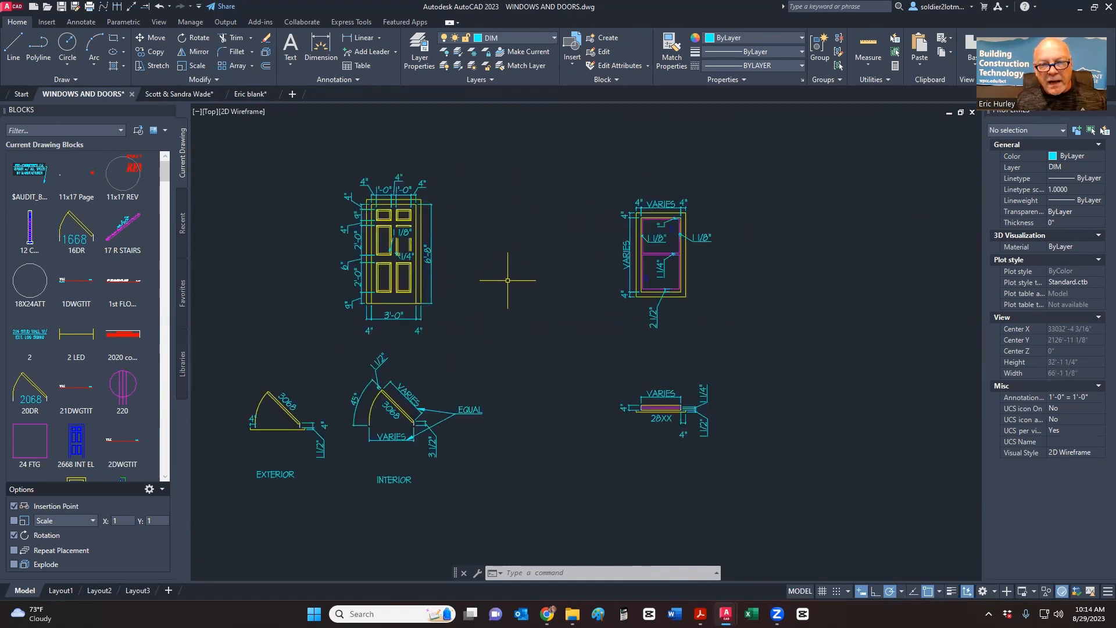
scroll(521, 266, "down", 7)
scroll(520, 266, "down", 8)
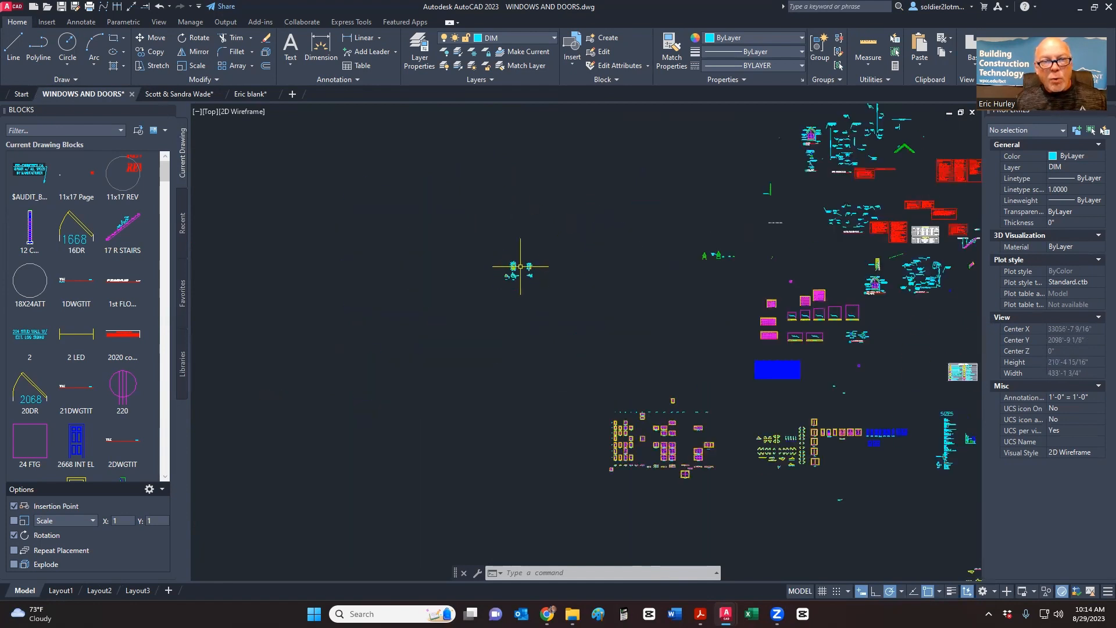
left_click(547, 614)
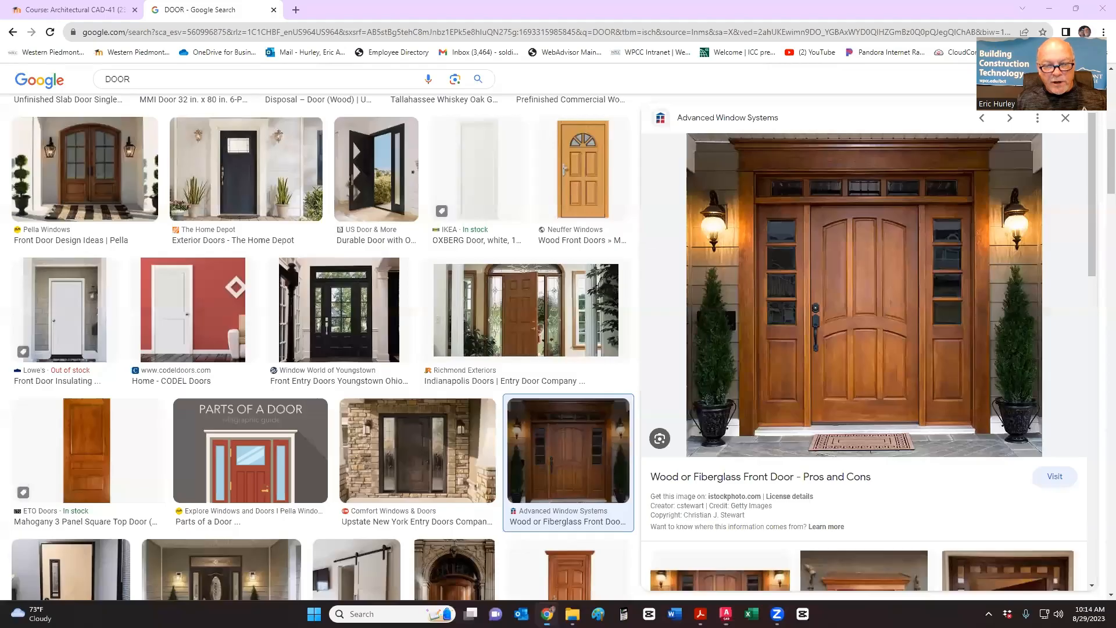
- Open the Windows file link from the course's AutoCAD section in a new tab
left_click(127, 8)
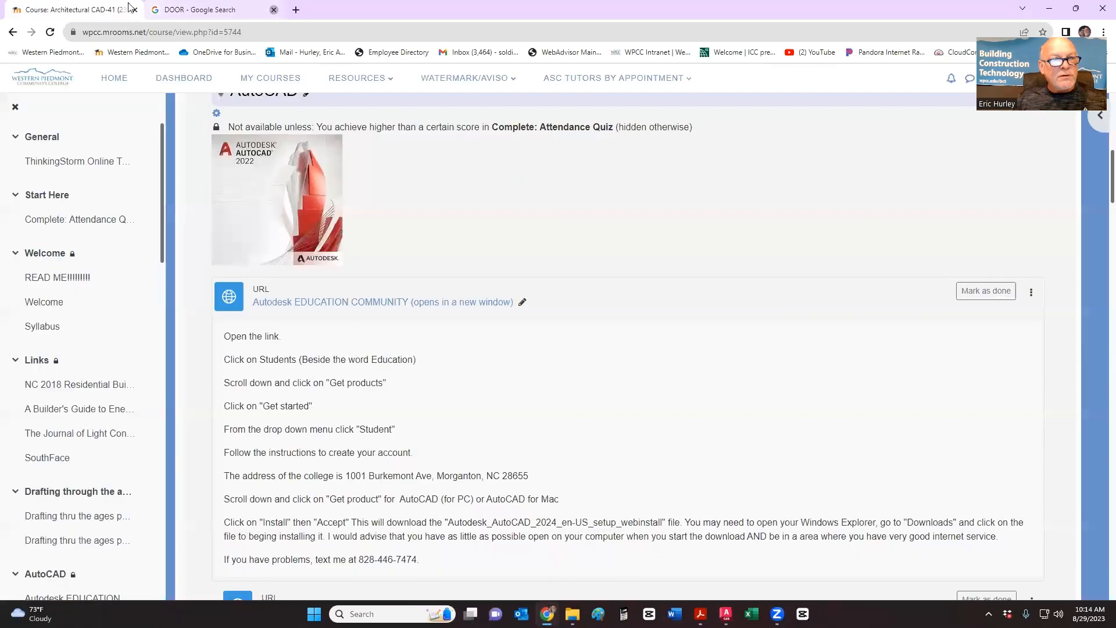
scroll(287, 280, "up", 5)
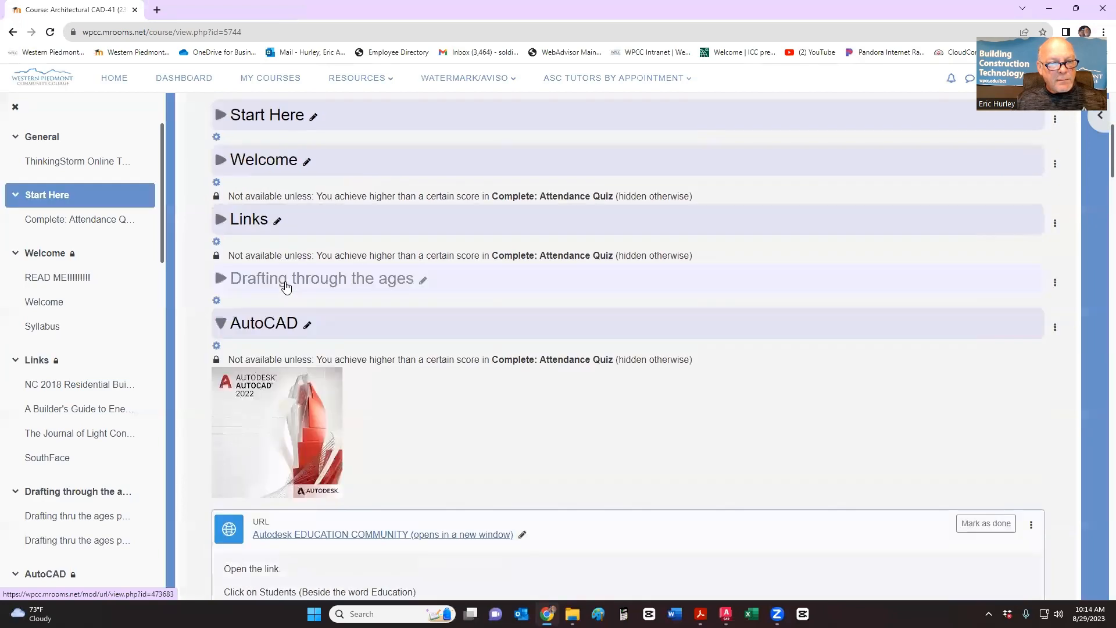
scroll(286, 285, "up", 2)
scroll(283, 286, "down", 13)
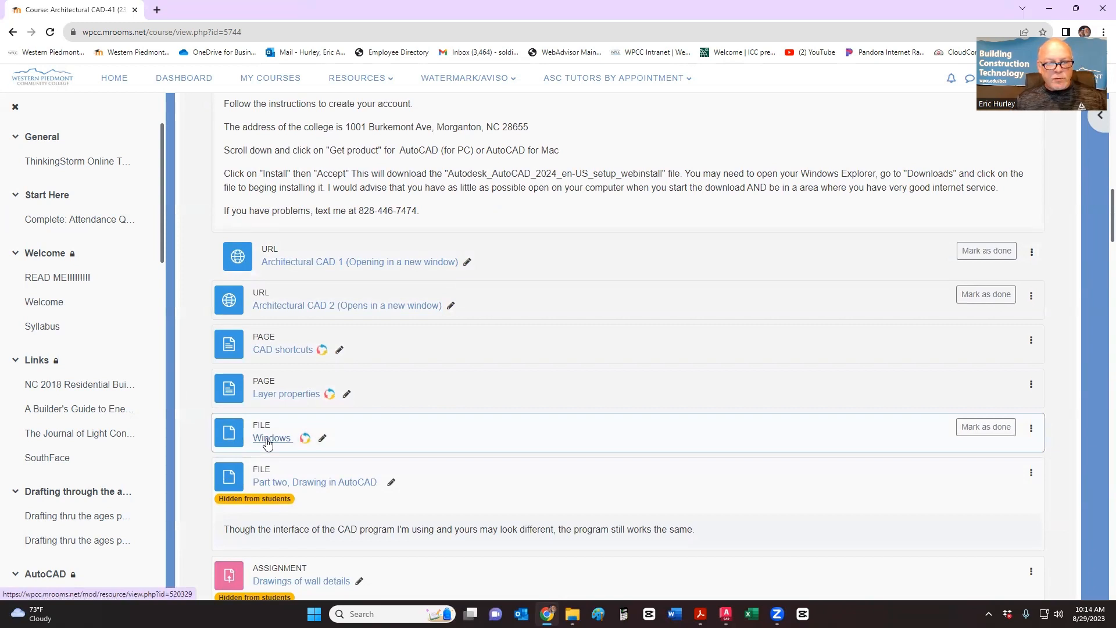
right_click(268, 444)
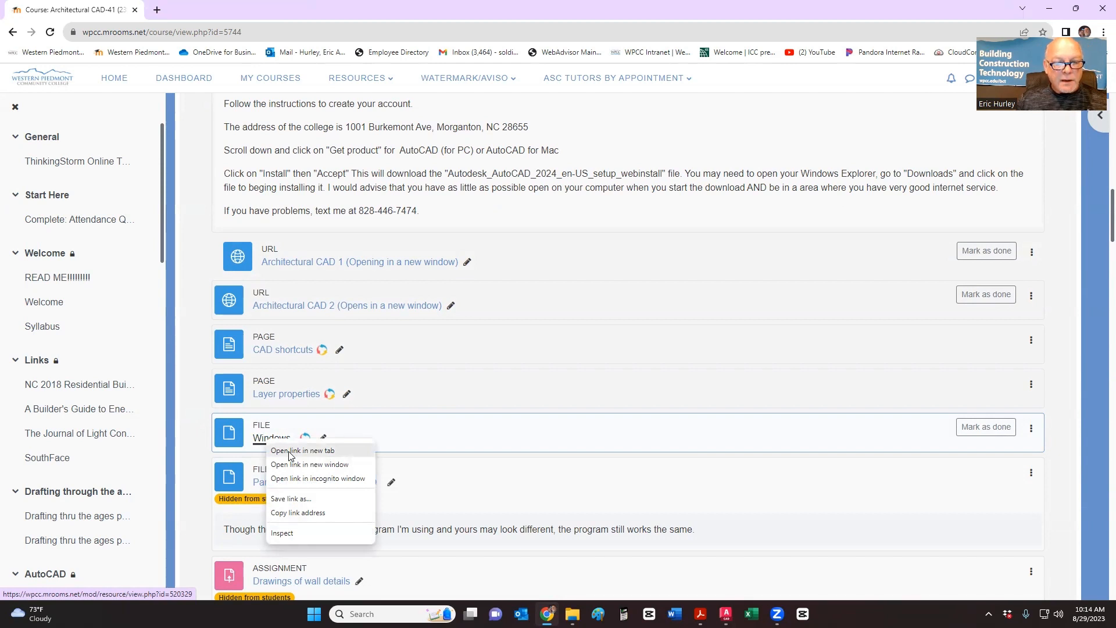
left_click(291, 455)
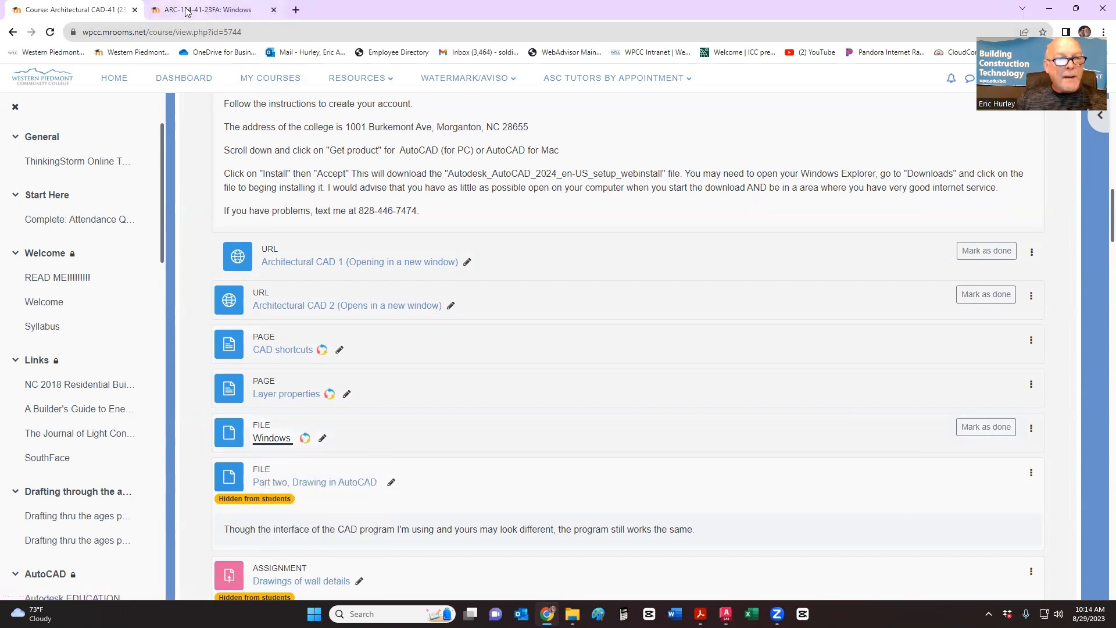
- View the Jeld-Wen double-hung window catalogue PDF, then return to the Windows item on the course page
left_click(191, 10)
left_click(244, 298)
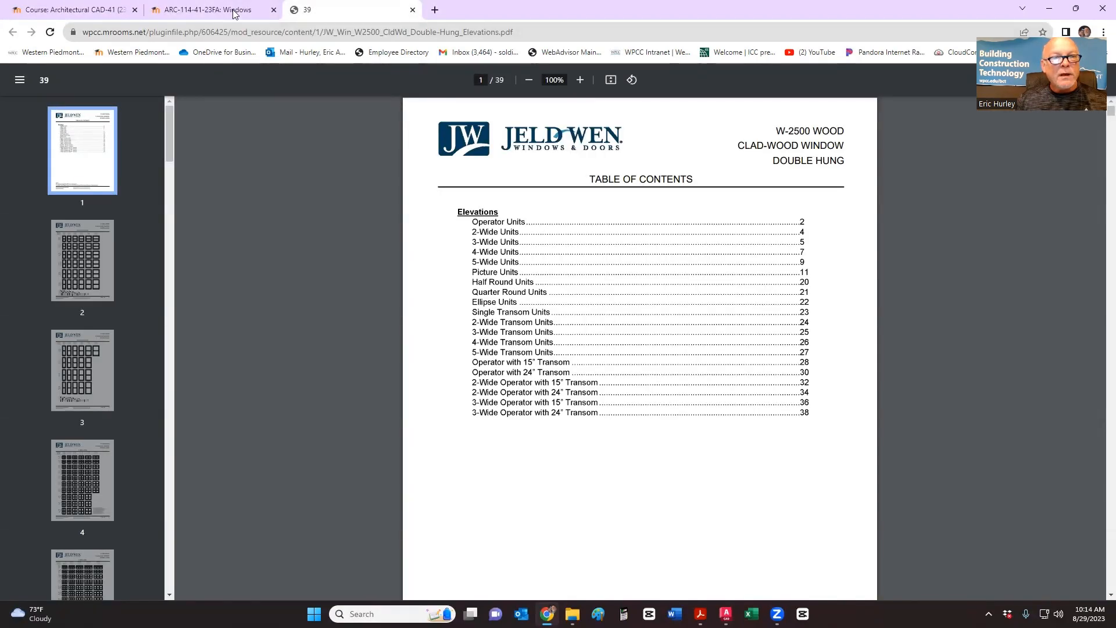
left_click(273, 10)
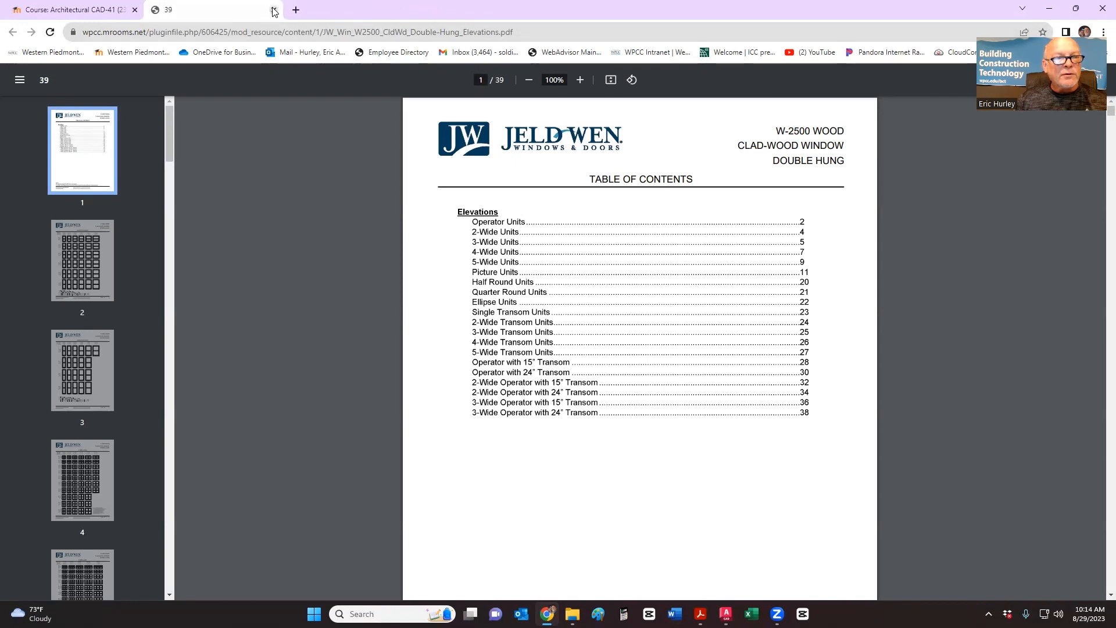
left_click(273, 10)
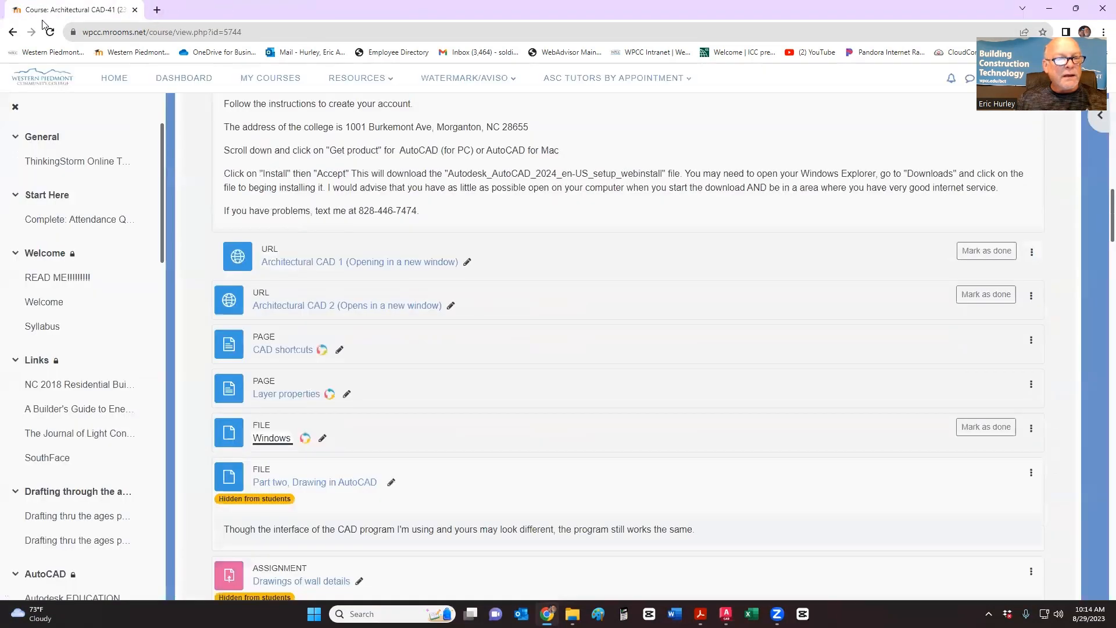
left_click(263, 438)
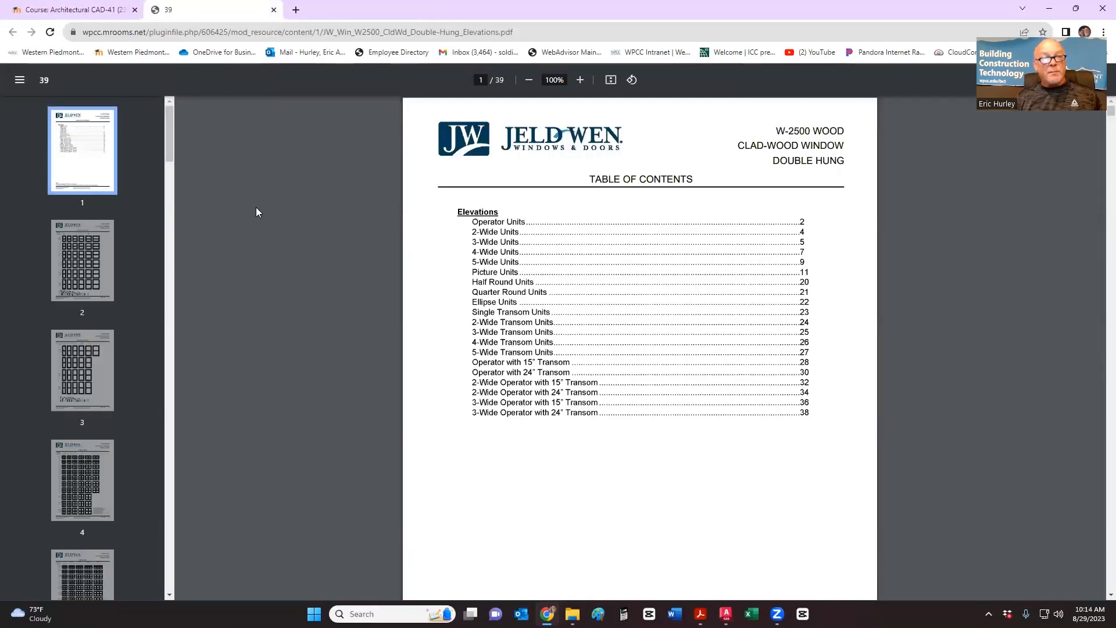
left_click(81, 10)
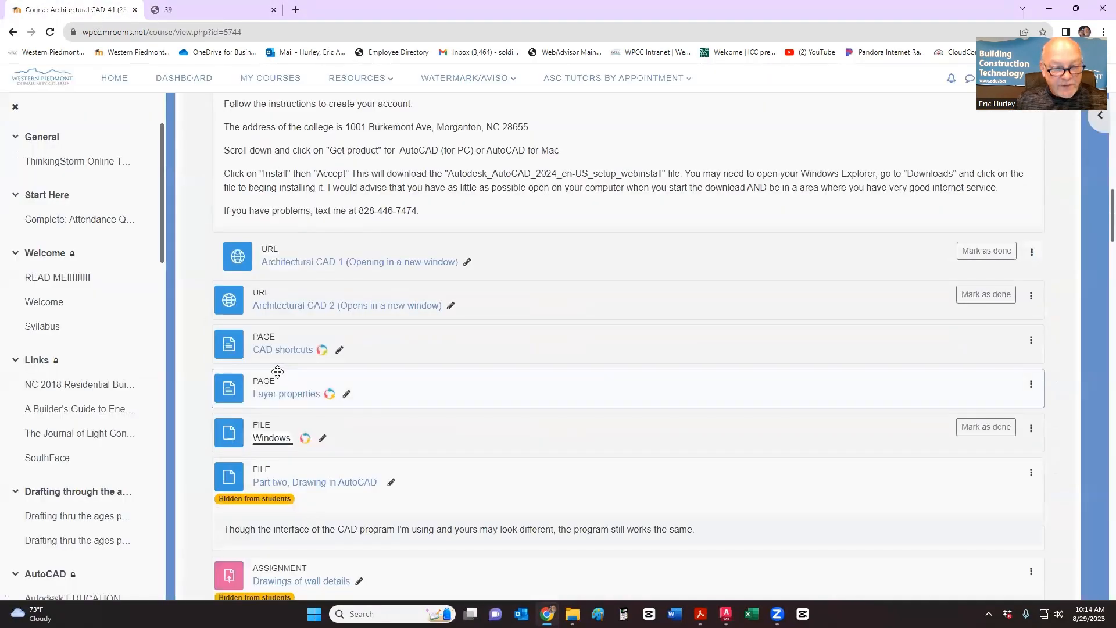
left_click(325, 438)
- Rename the item to 'Windows (Opens in a new window)', fixing the typo, and open its PDF
left_click(325, 438)
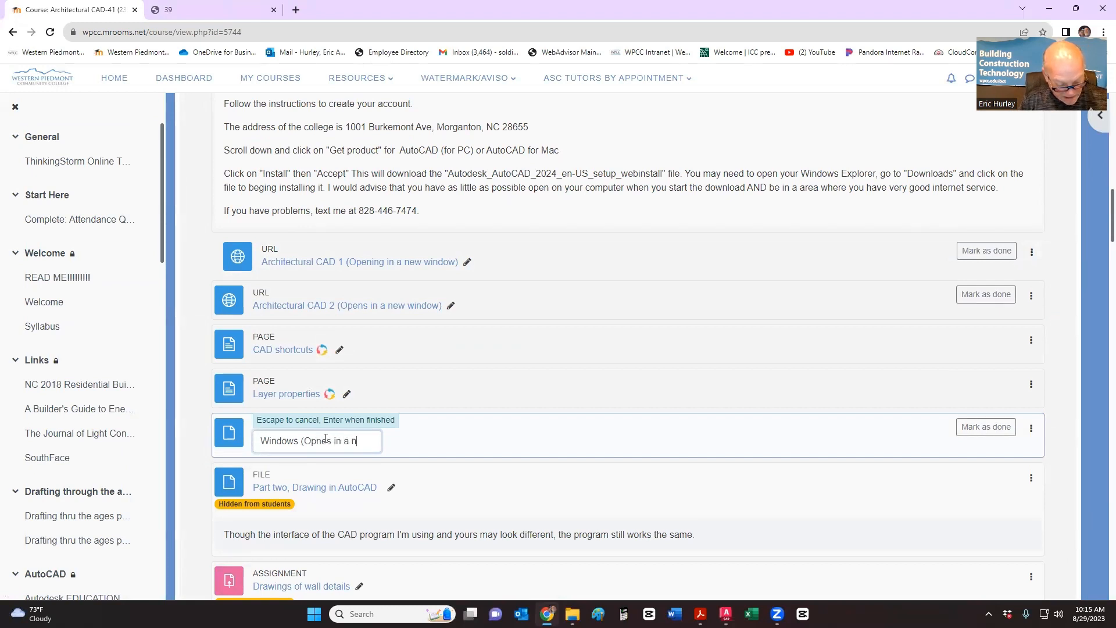
type("(Opnes in a new window")
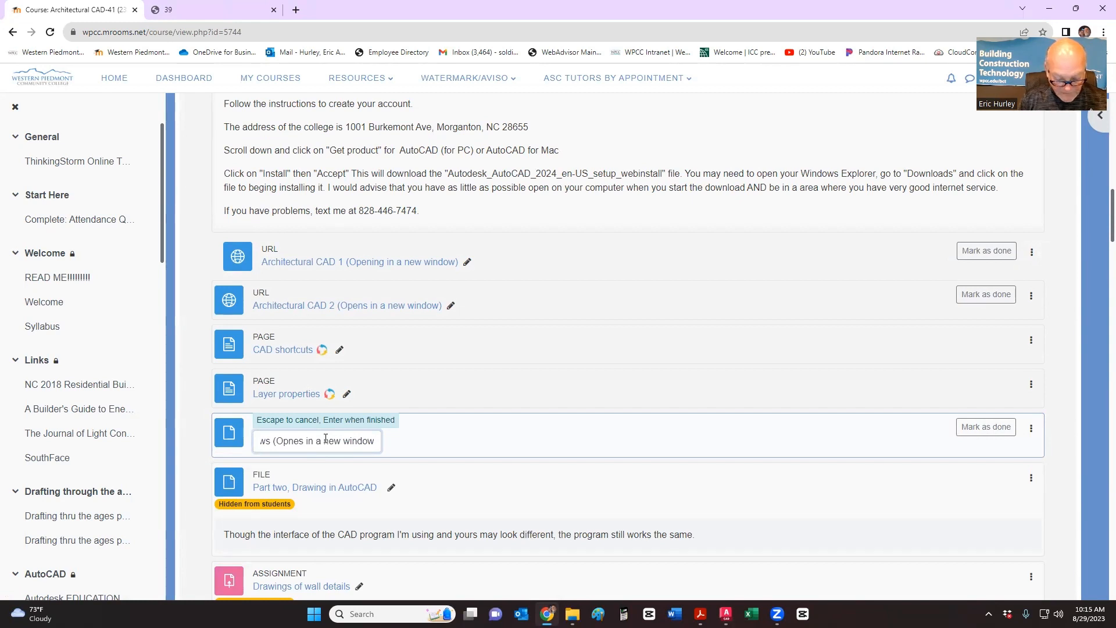
type(")")
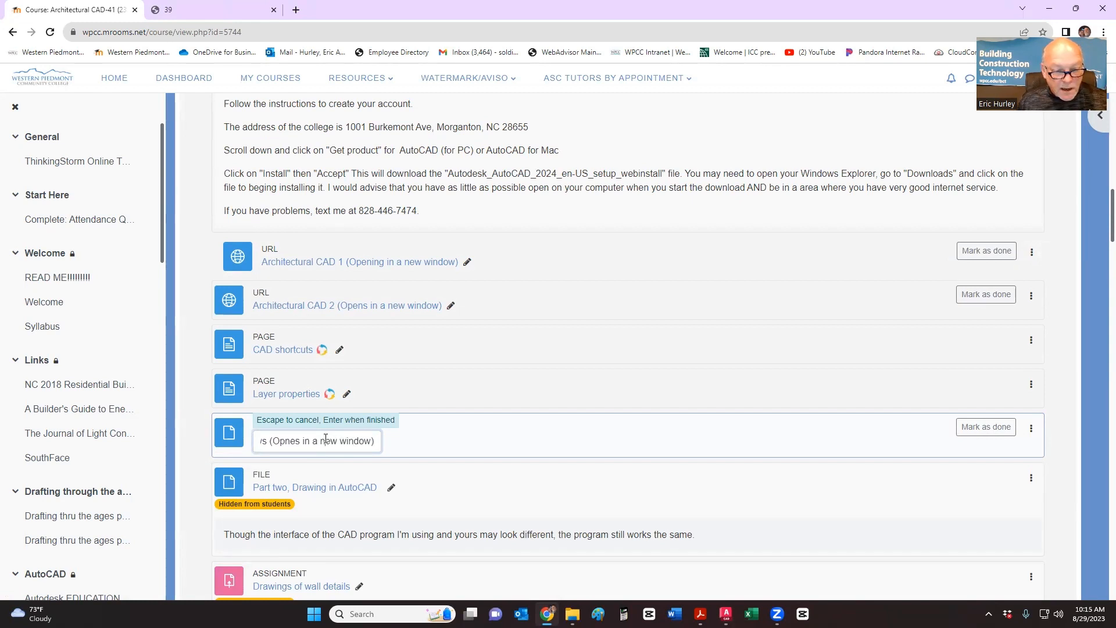
key("BackSpace")
key("BackSpace")
key("BackSpace")
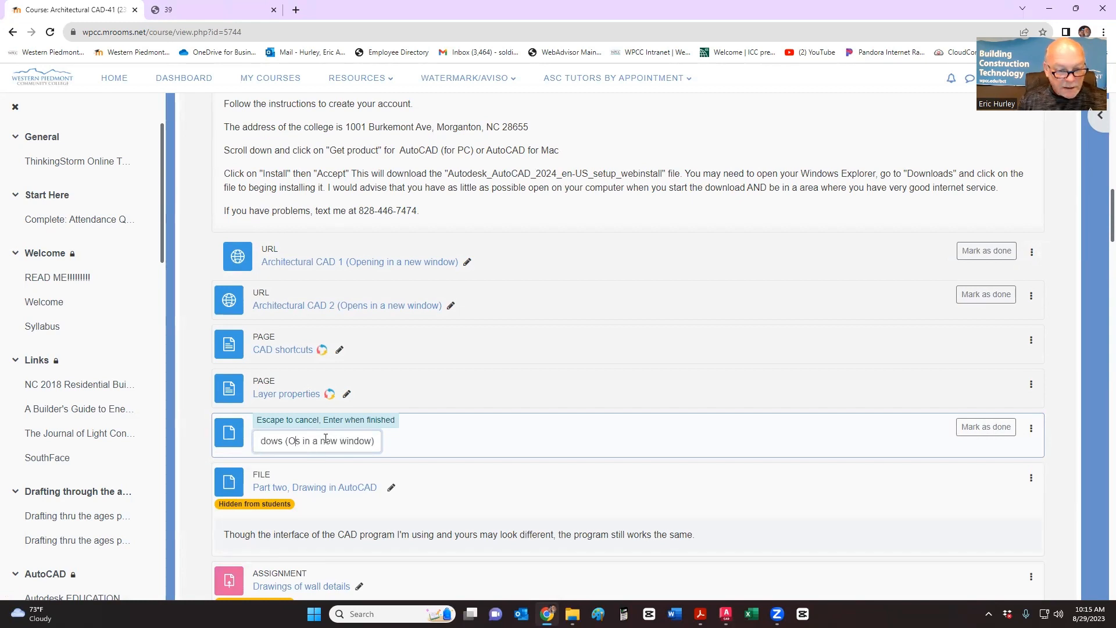
type("pen")
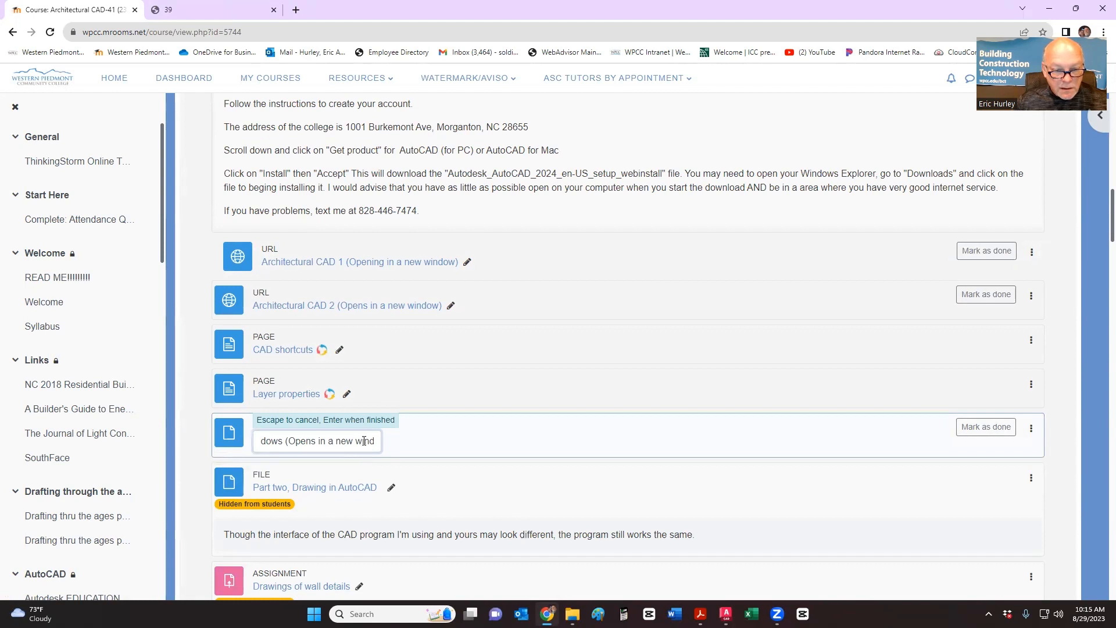
key("End")
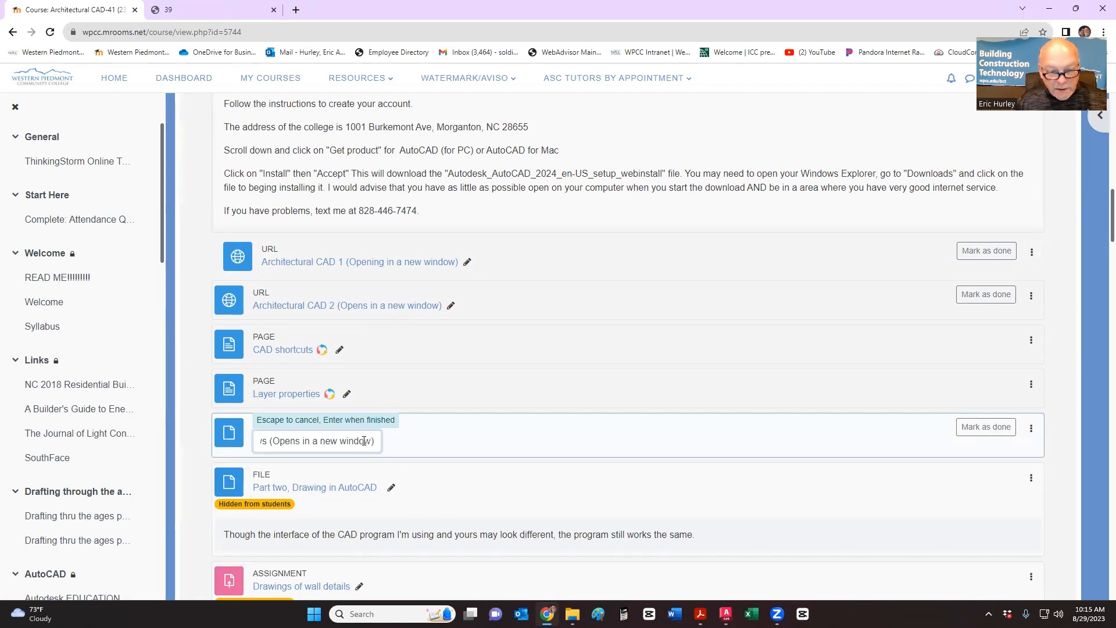
key("Return")
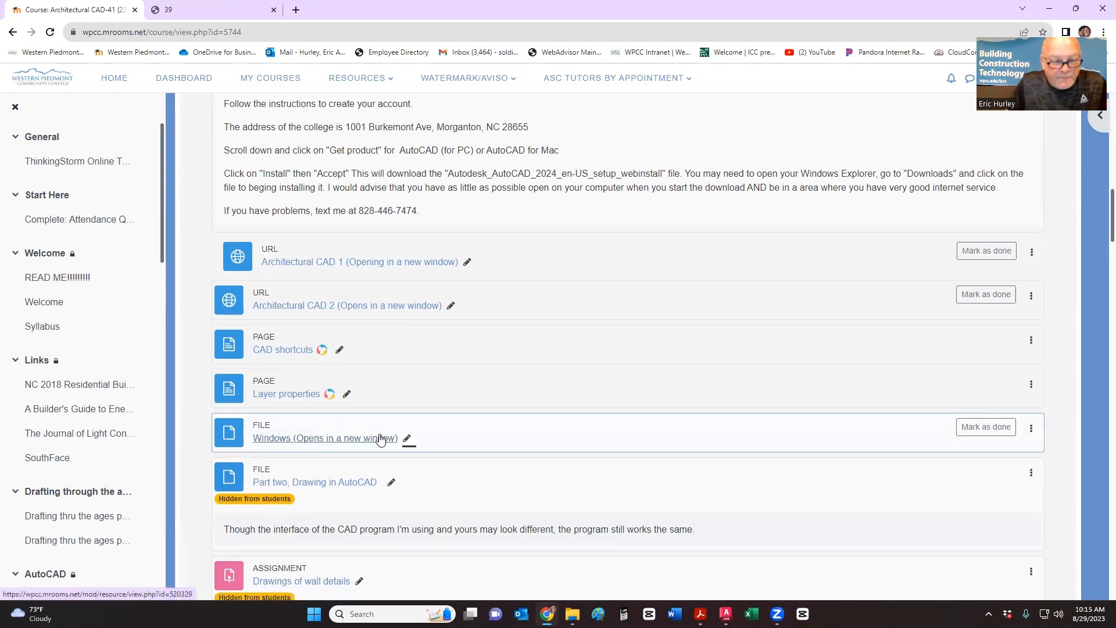
left_click(381, 439)
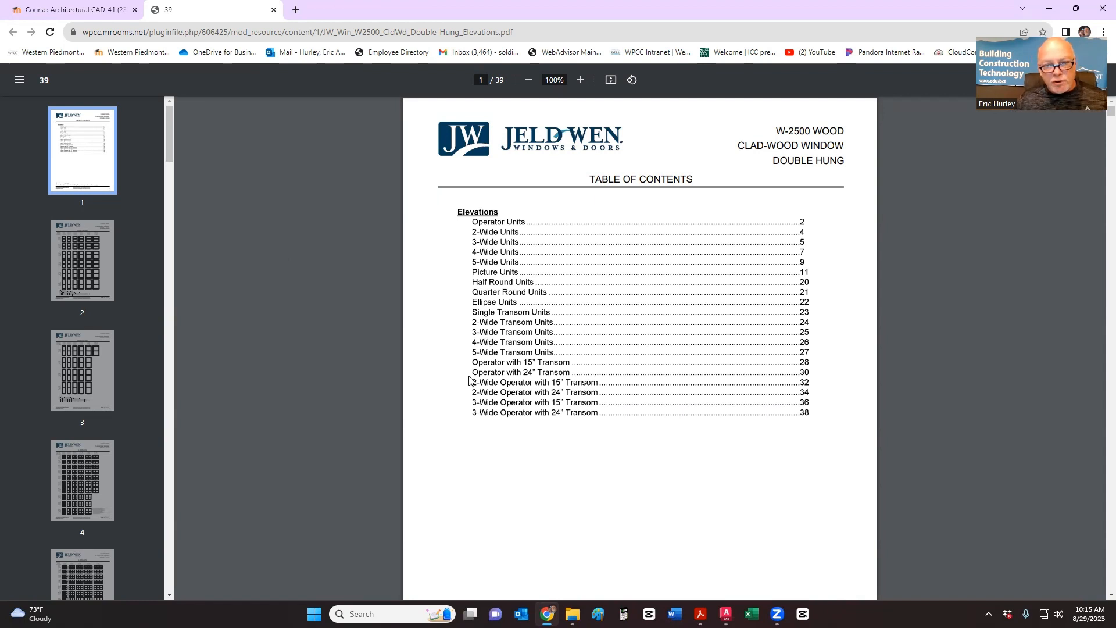
- Inspect the Operator Units table and 25CDH2136 elevations on catalogue page 2, then return to the drawing
scroll(470, 380, "down", 10)
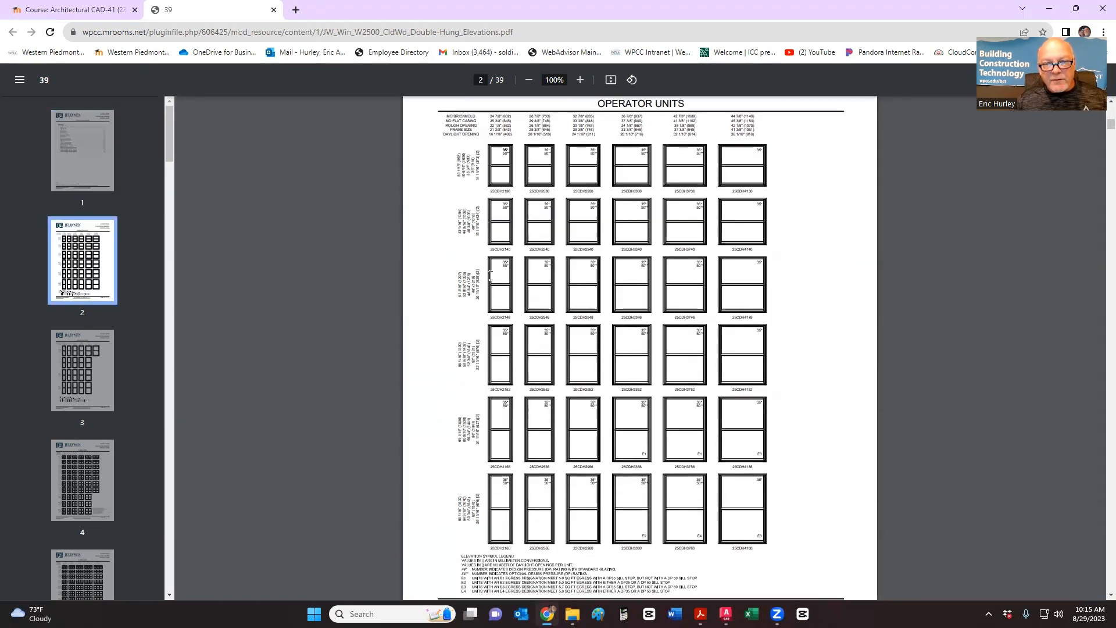
scroll(500, 199, "up", 7, "ctrl")
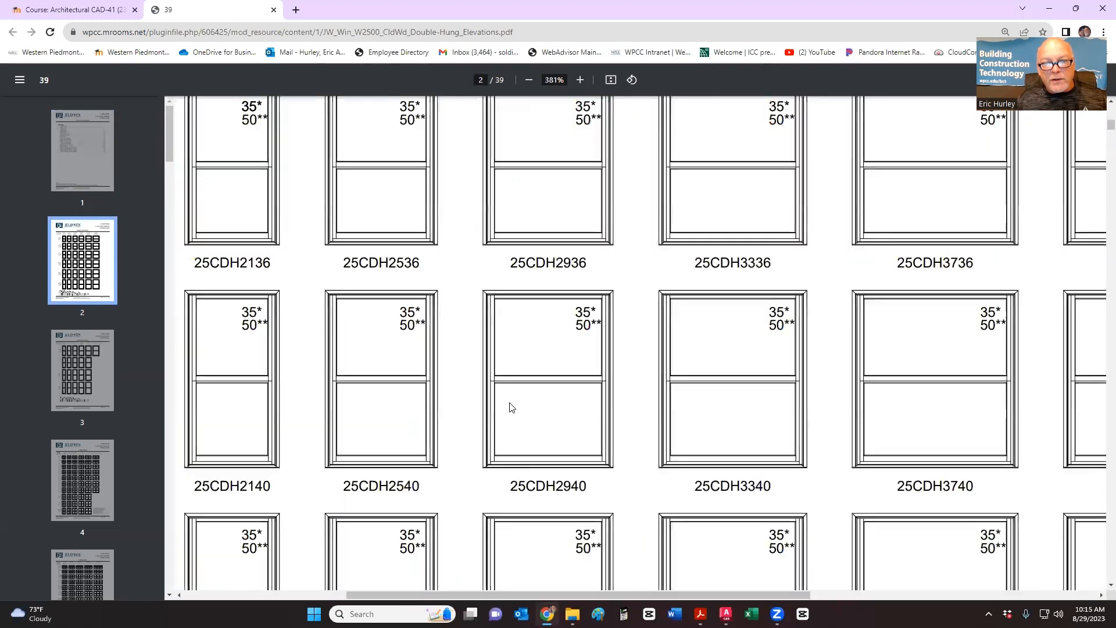
scroll(511, 407, "up", 5)
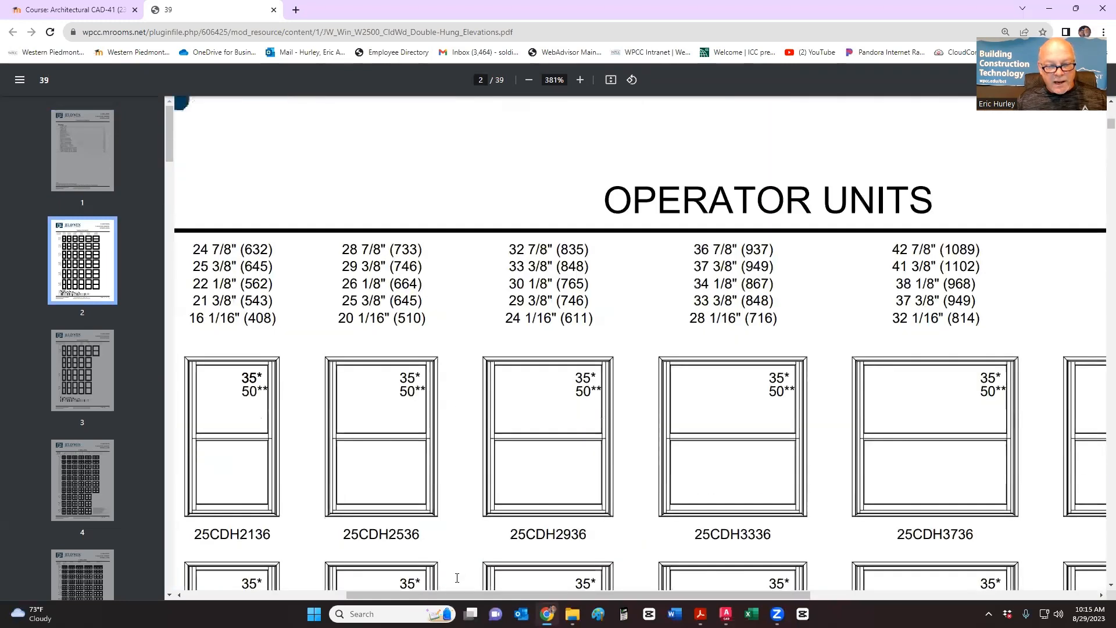
left_click_drag(450, 597, 363, 601)
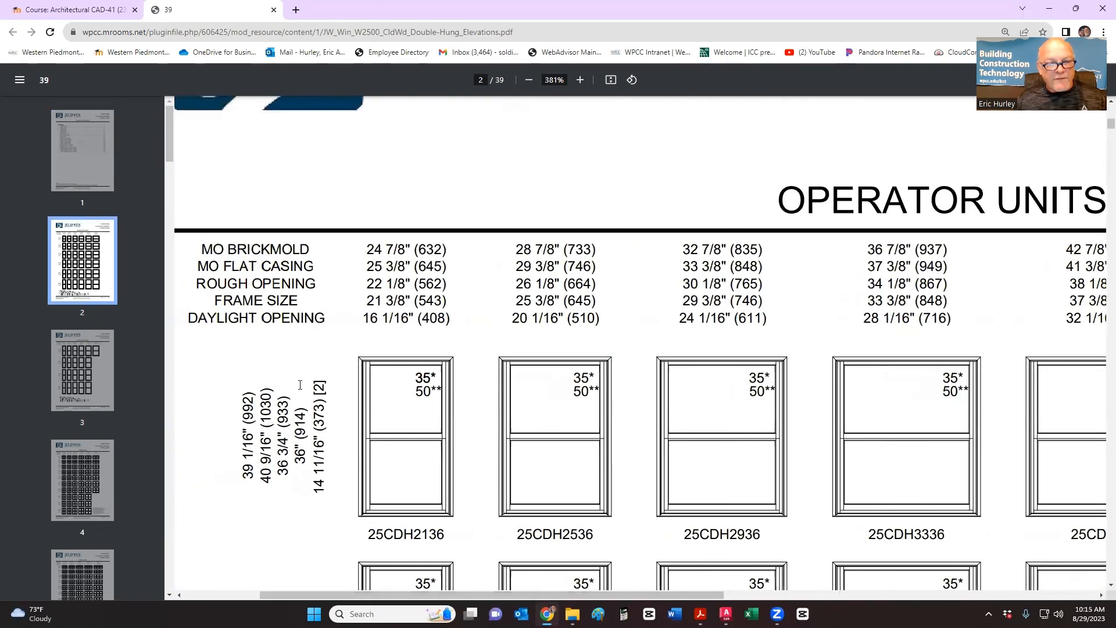
scroll(300, 385, "down", 2)
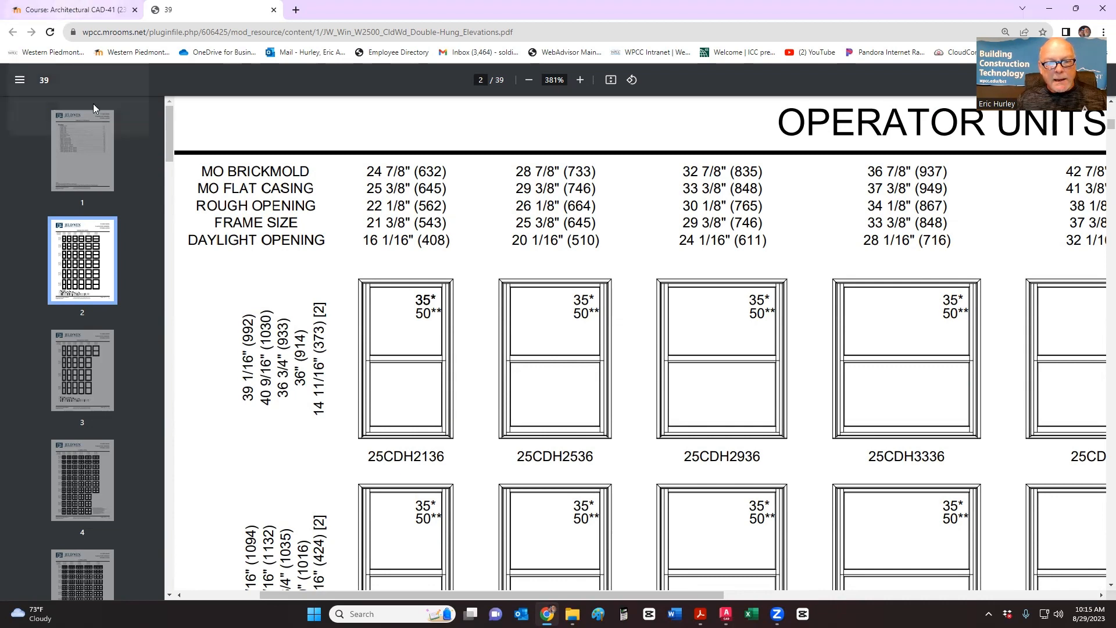
scroll(374, 443, "up", 2, "ctrl")
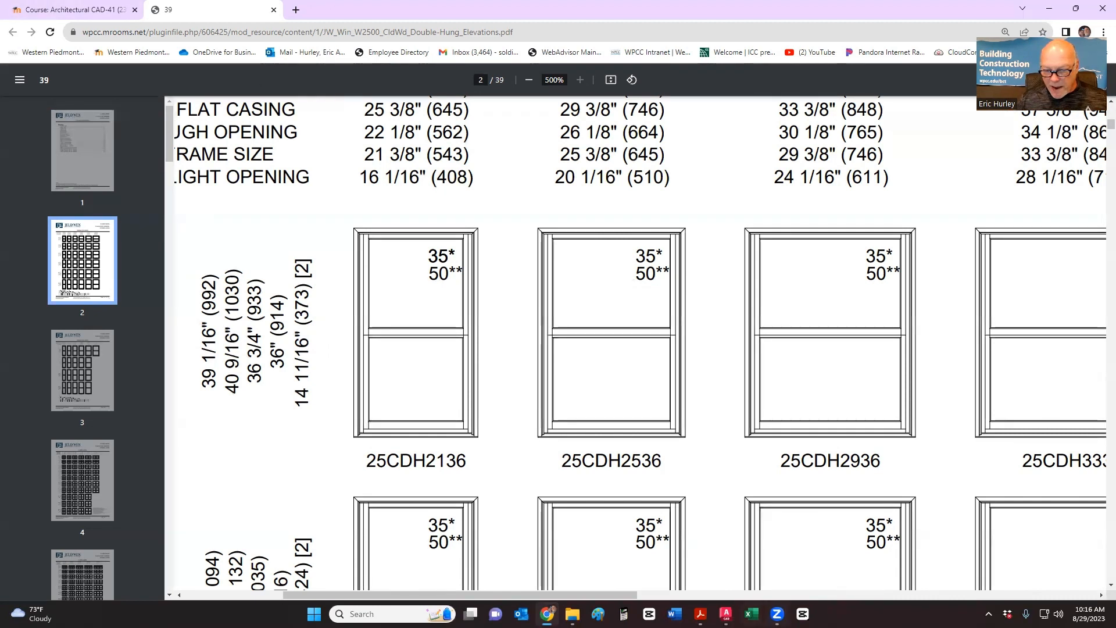
mouse_move(726, 614)
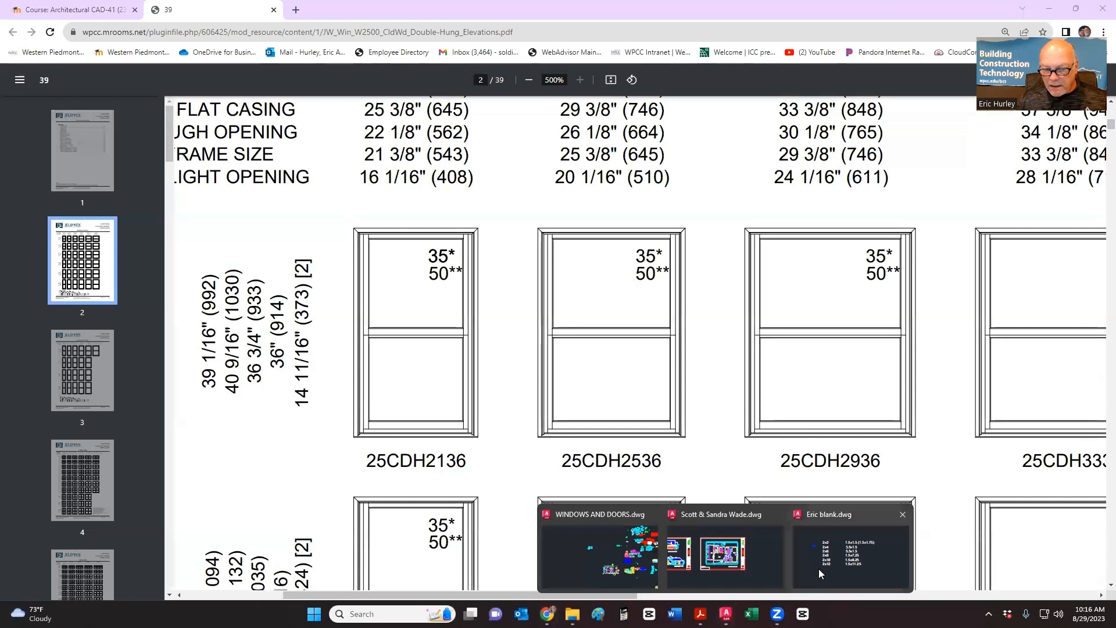
left_click(602, 549)
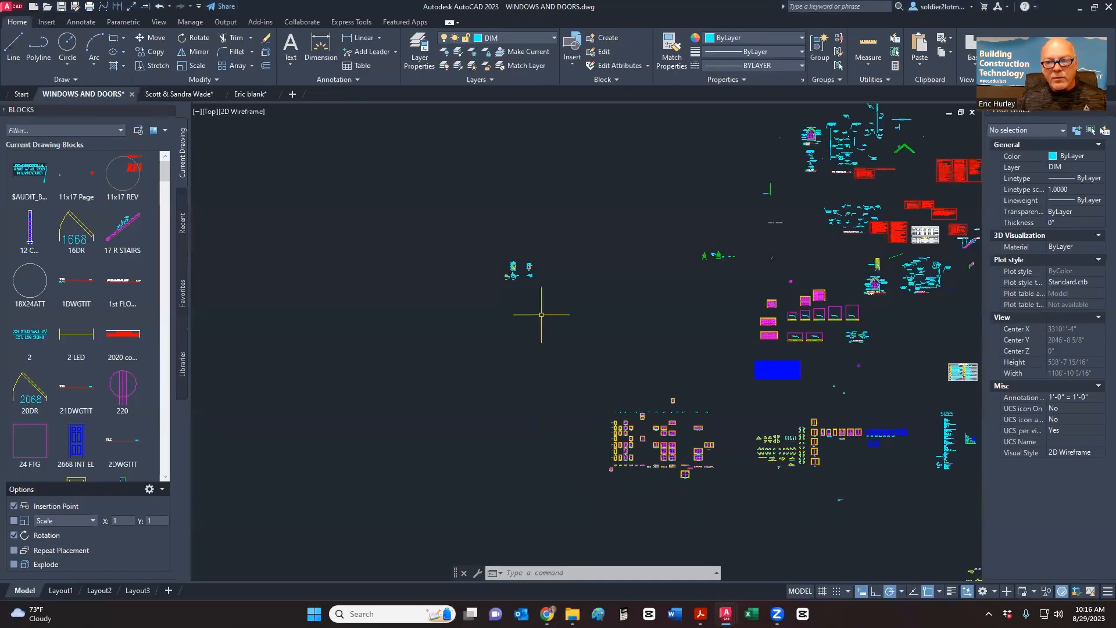
- Zoom and pan to frame the dimensioned window detail in WINDOWS AND DOORS
scroll(541, 314, "up", 7)
scroll(683, 309, "down", 2)
mouse_move(683, 309)
middle_mouse_down()
mouse_move(578, 297)
mouse_move(468, 315)
middle_mouse_up()
scroll(545, 314, "up", 4)
middle_click_drag(546, 314, 630, 361)
scroll(587, 309, "up", 2)
scroll(639, 366, "down", 3)
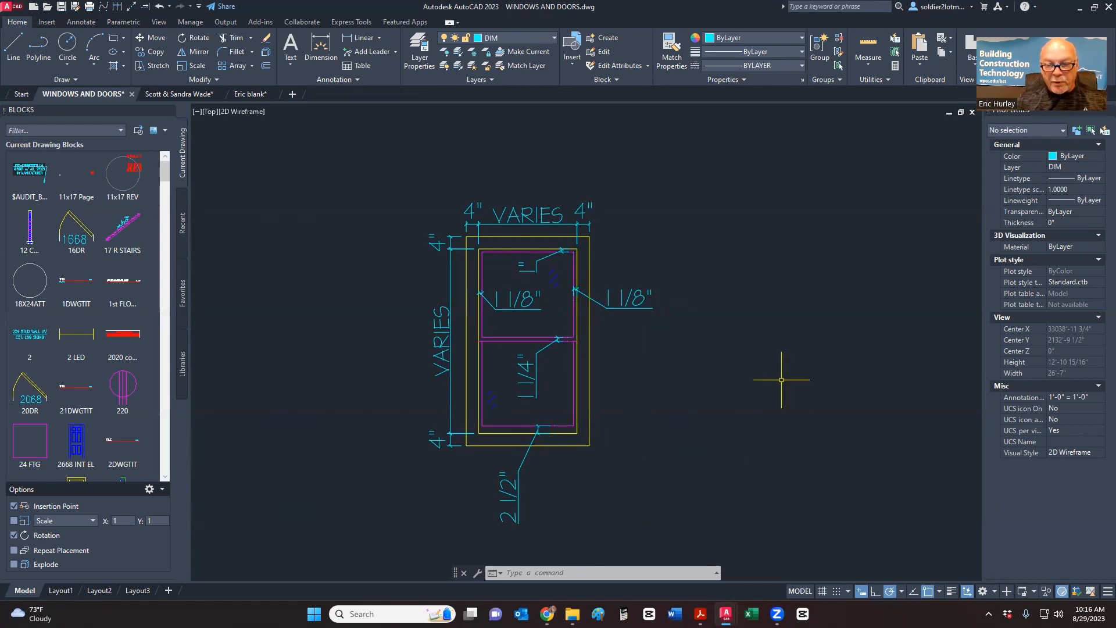
- Snip the dimensioned window detail to the clipboard and start a blank Paint canvas
key("super+shift+s")
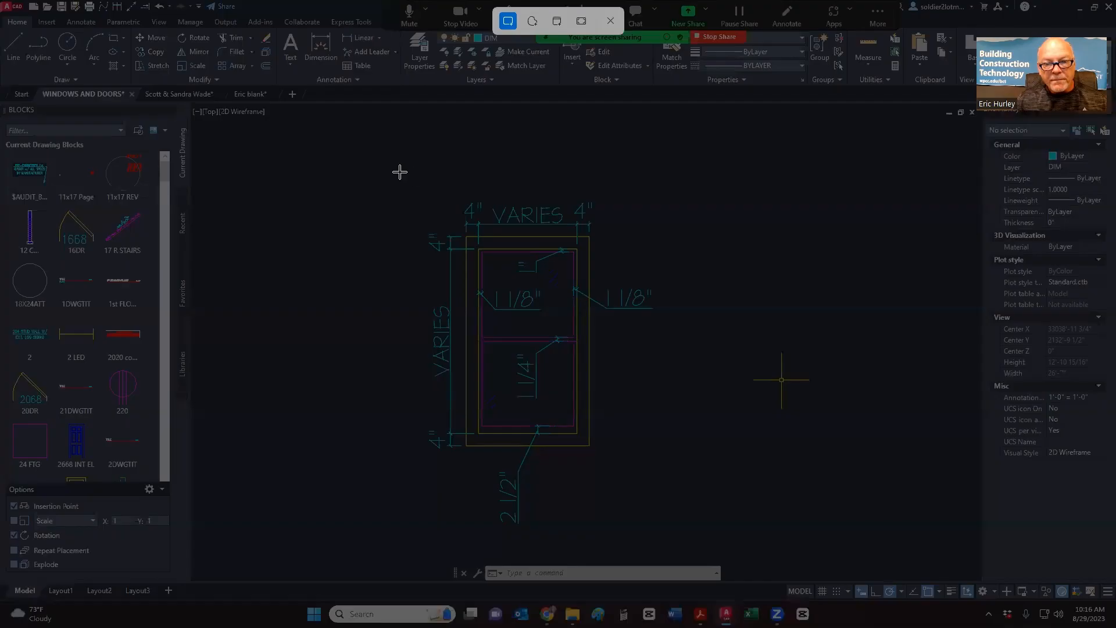
left_click_drag(400, 172, 661, 527)
left_click_drag(660, 531, 660, 531)
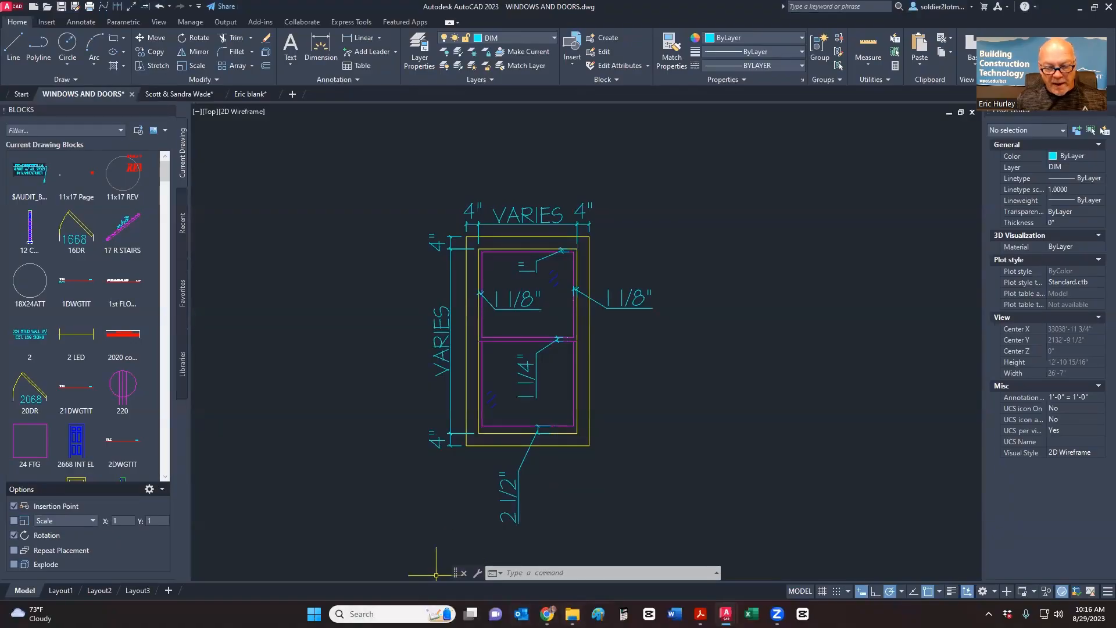
left_click(598, 614)
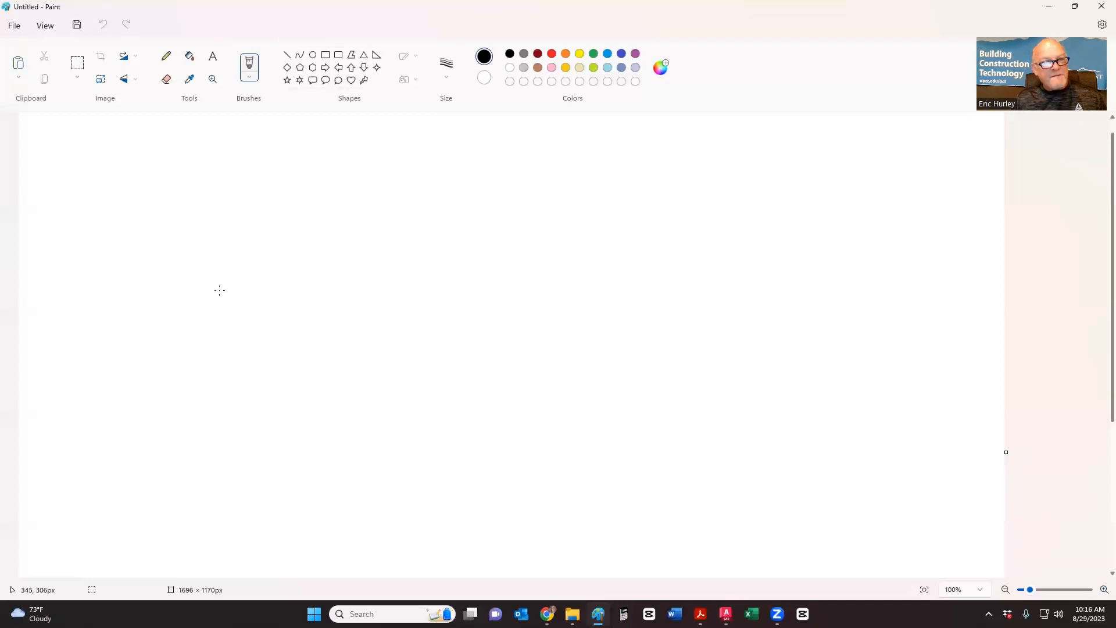
- Paste the snipped window detail into Paint and cycle between AutoCAD, Paint and the catalogue PDF
key("ctrl+v")
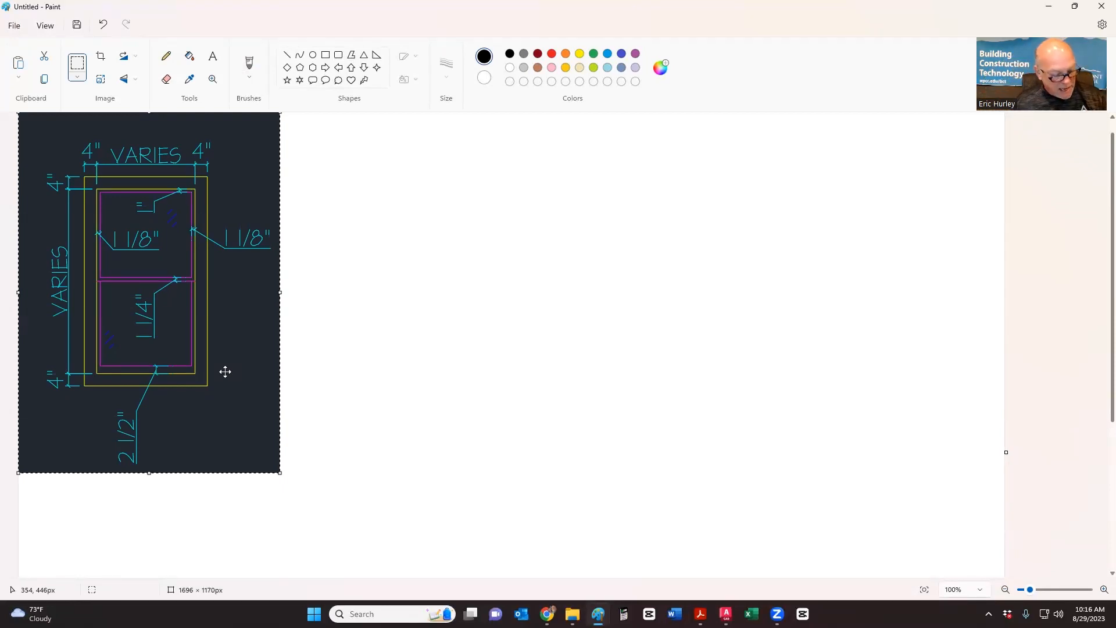
key("alt+Tab")
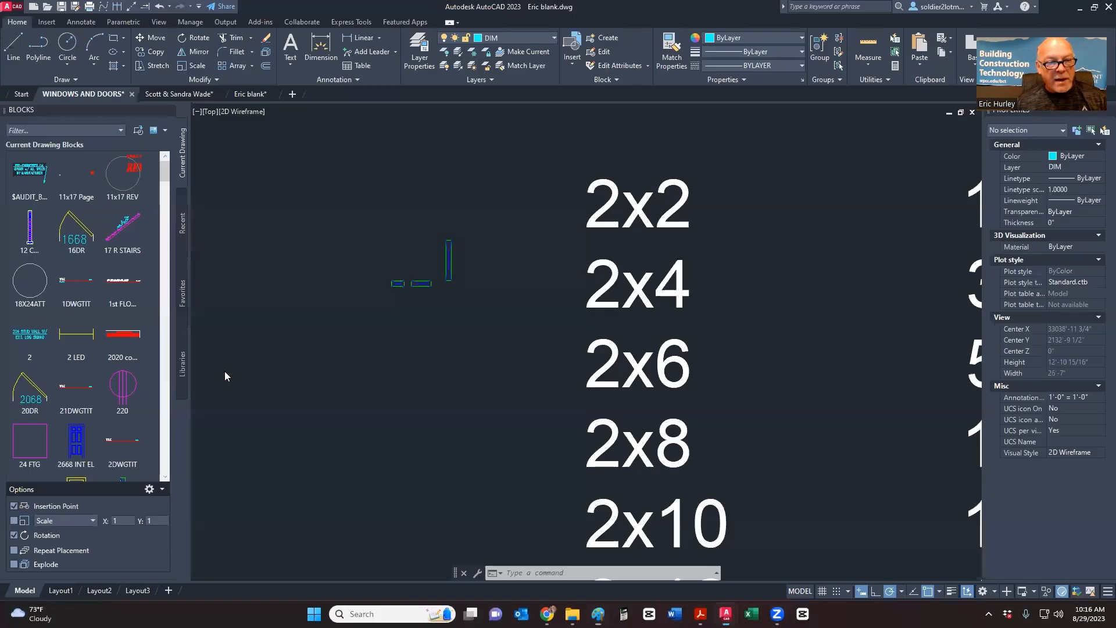
key("alt+Tab")
key("alt+Tab")
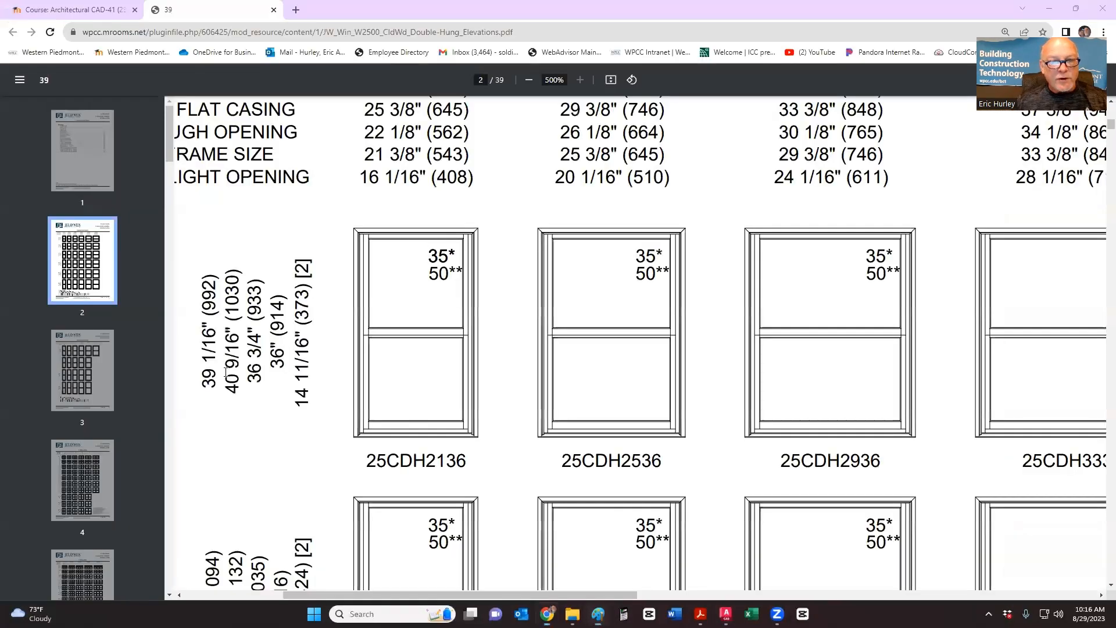
key("alt+Tab")
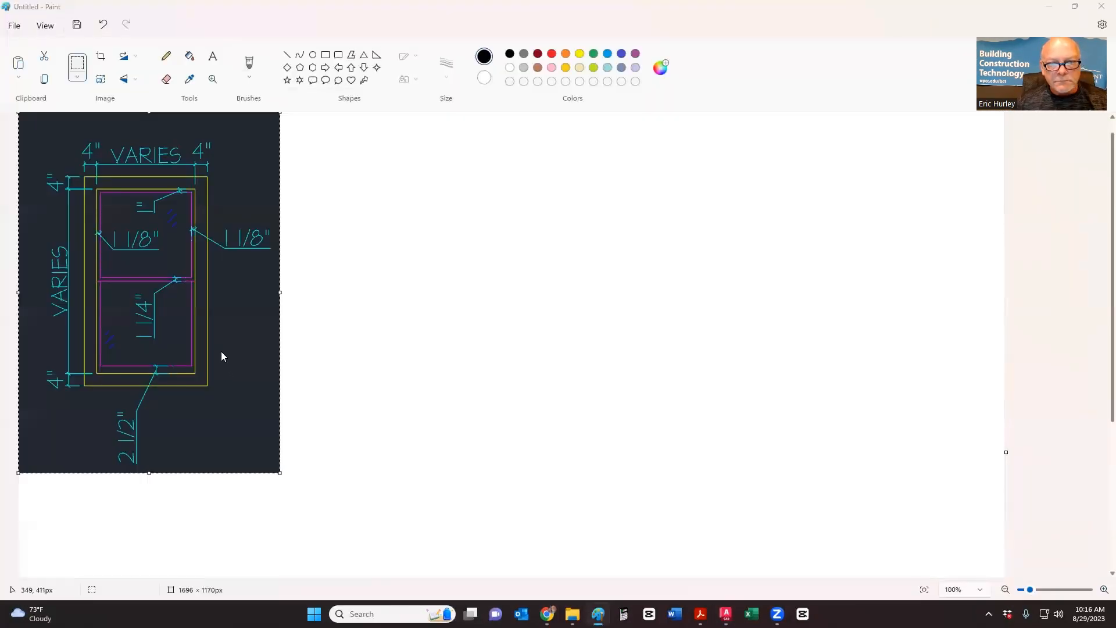
key("alt+Tab")
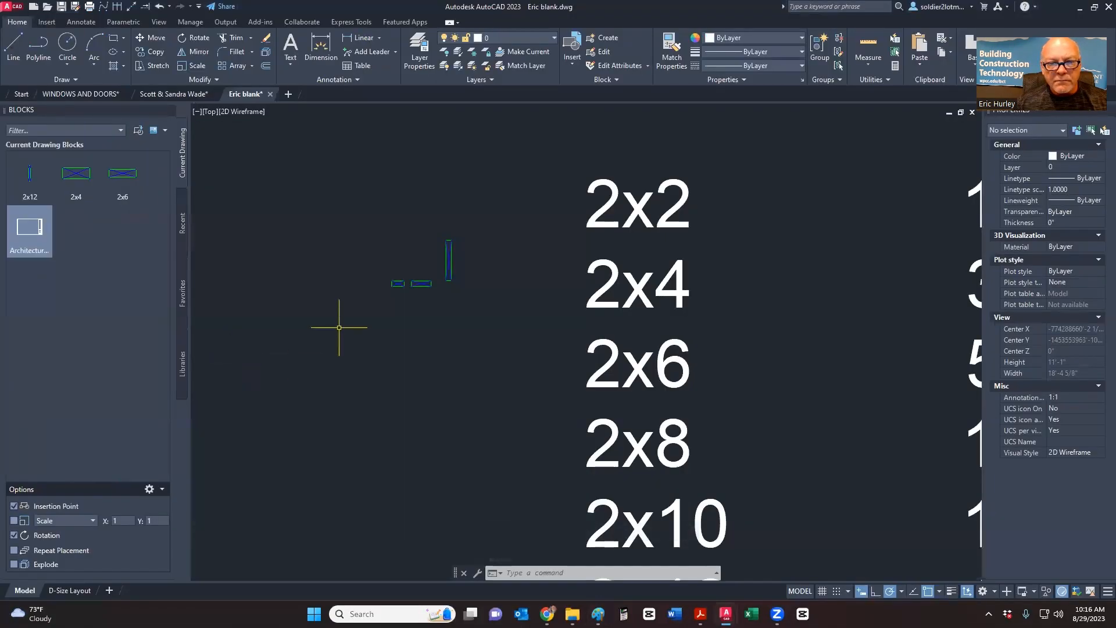
- Bring the lumber-size table into view in the blank AutoCAD drawing, then switch back to Chrome
scroll(394, 332, "down", 6)
scroll(444, 331, "up", 2)
middle_click_drag(516, 314, 512, 336)
scroll(512, 336, "down", 2)
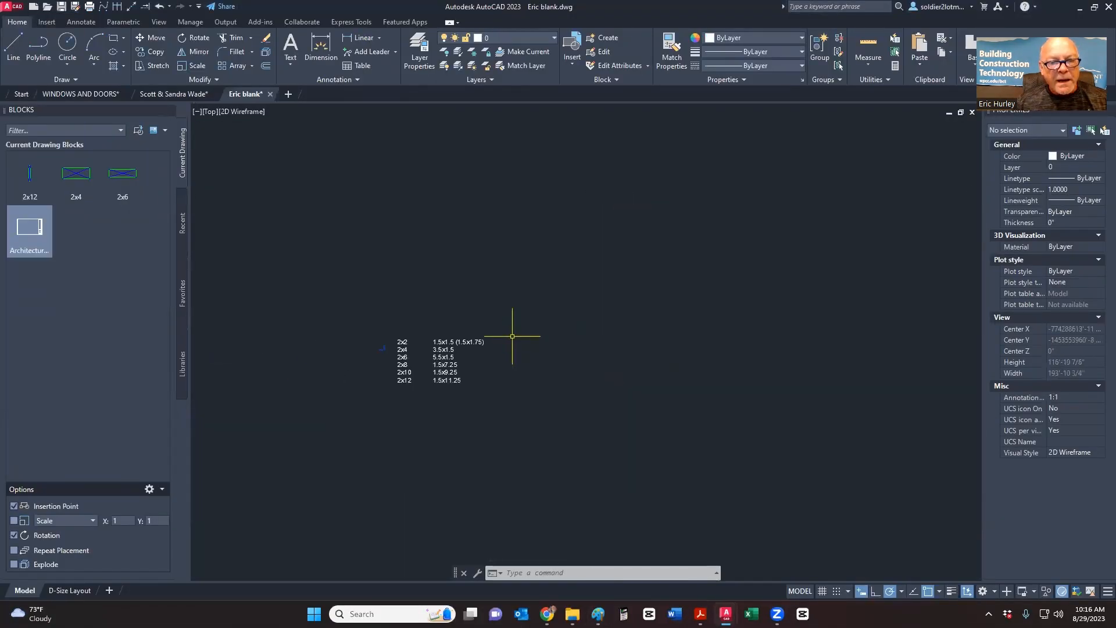
key("alt+Tab")
key("alt+Tab")
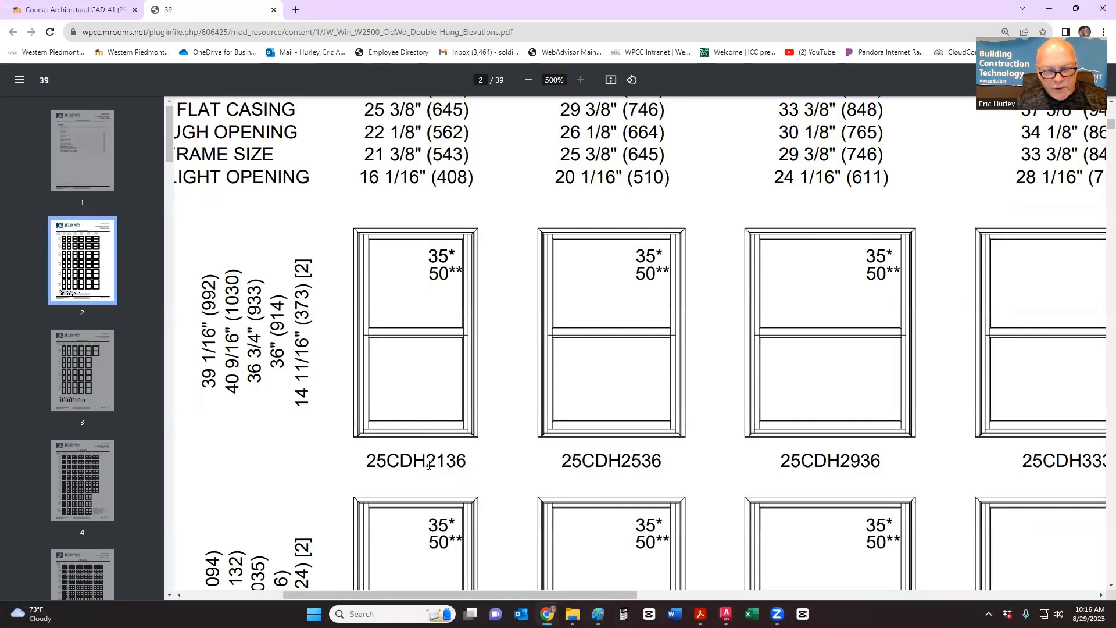
- Highlight the 2136, 2536 and 2936 size codes under the catalogue's window elevations
left_click_drag(427, 462, 458, 465)
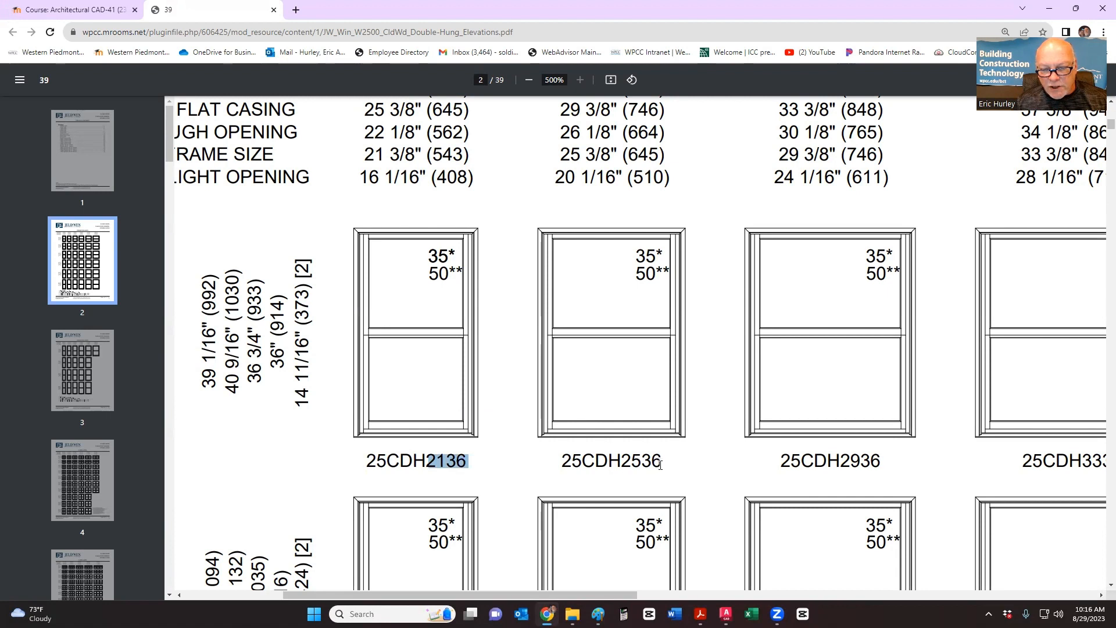
left_click_drag(663, 463, 638, 463)
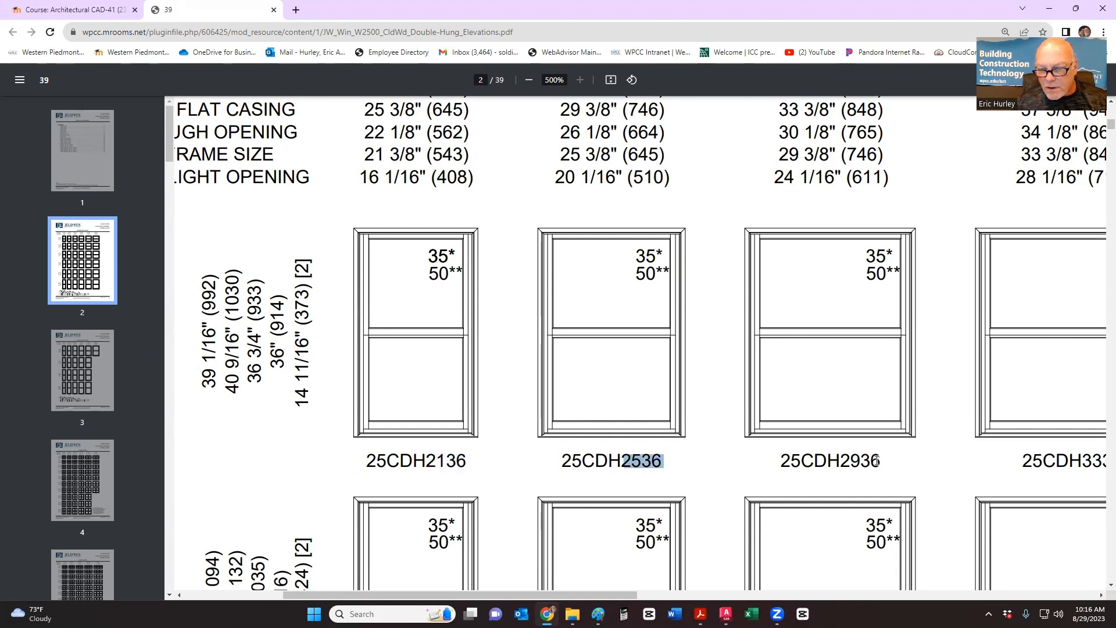
left_click_drag(879, 462, 846, 465)
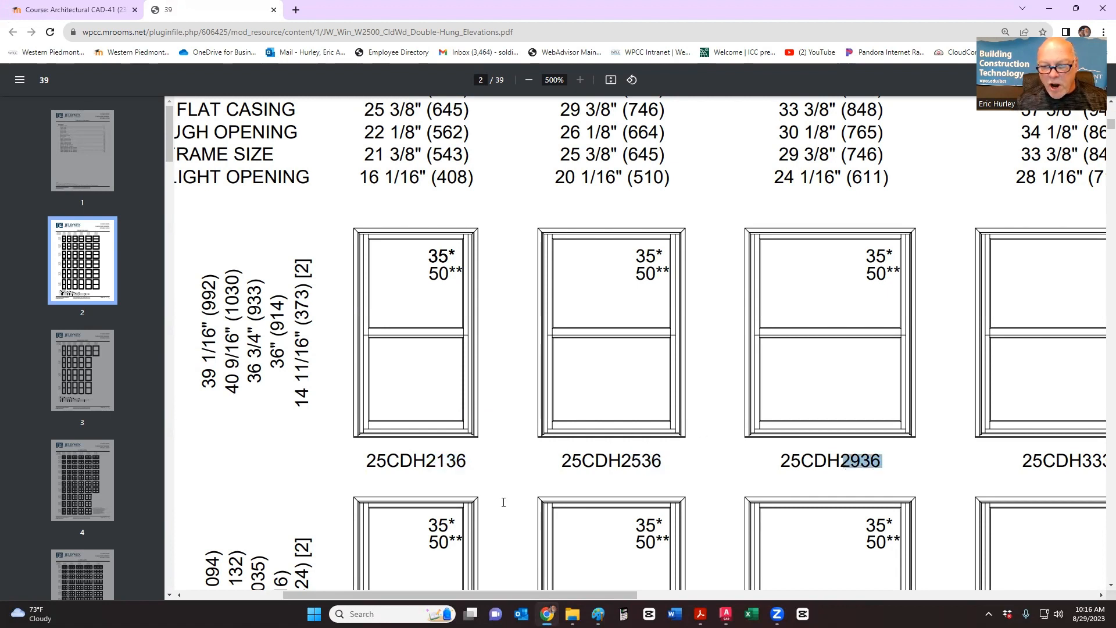
left_click_drag(449, 596, 547, 596)
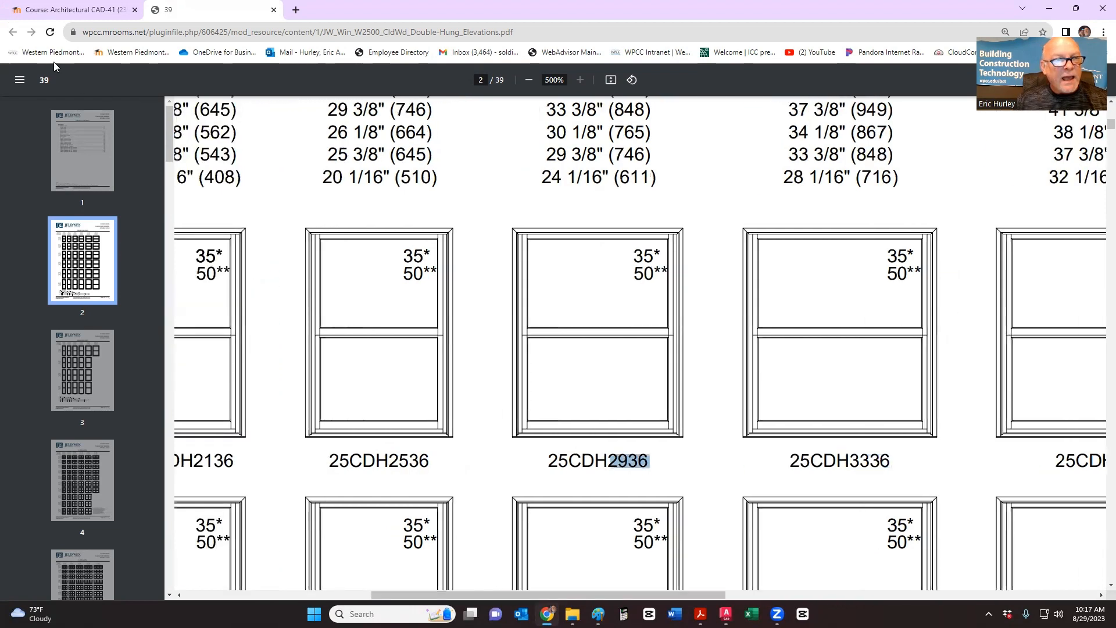
- Return from the catalogue PDF to the WINDOWS AND DOORS drawing in AutoCAD
left_click(67, 10)
left_click(204, 11)
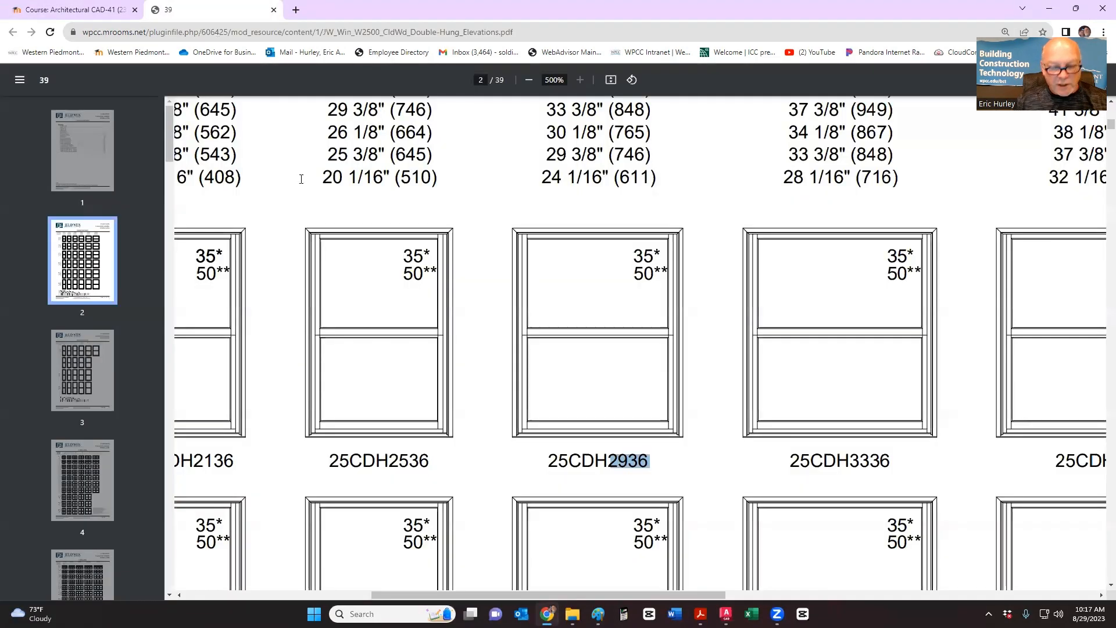
key("alt+Tab")
left_click(575, 216)
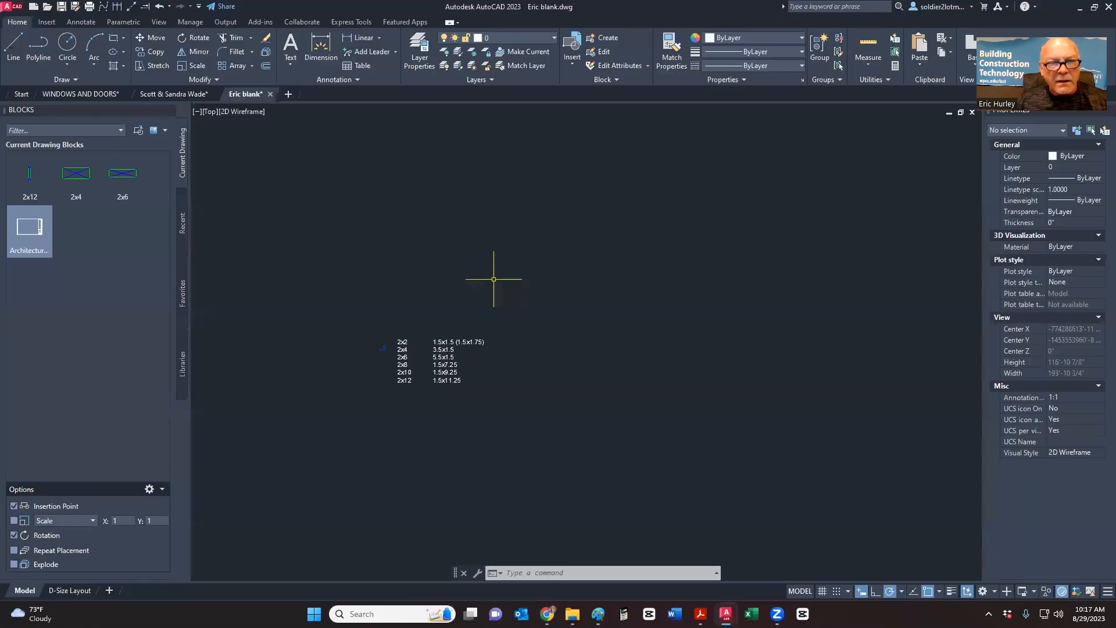
left_click(84, 93)
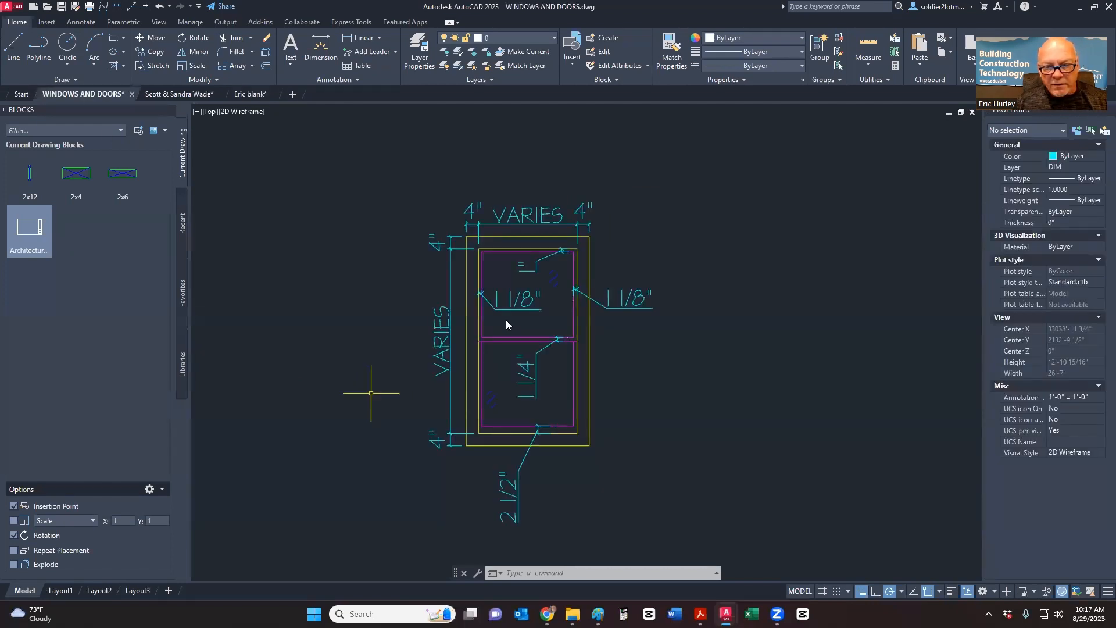
- Zoom and pan until the whole labelled window block grid is centred in view
scroll(506, 309, "down", 10)
scroll(546, 459, "up", 1)
middle_click_drag(540, 459, 541, 276)
middle_click_drag(683, 470, 649, 399)
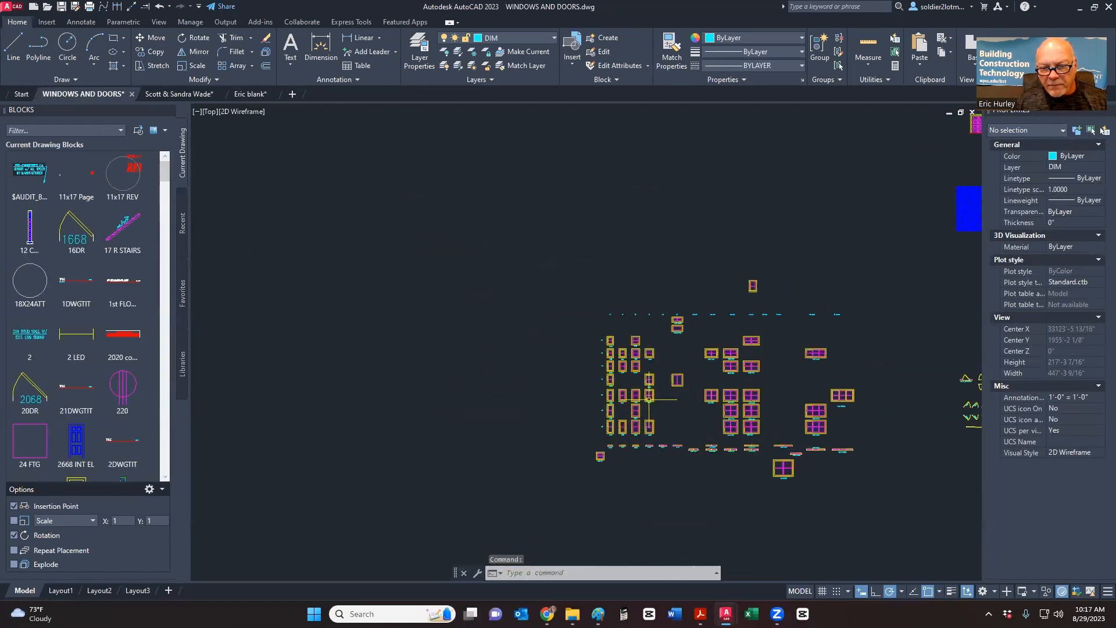
scroll(648, 399, "up", 4)
scroll(556, 238, "up", 2)
middle_click_drag(557, 239, 508, 275)
scroll(379, 288, "down", 1)
middle_click_drag(389, 292, 505, 341)
scroll(500, 332, "down", 2)
scroll(521, 315, "down", 2)
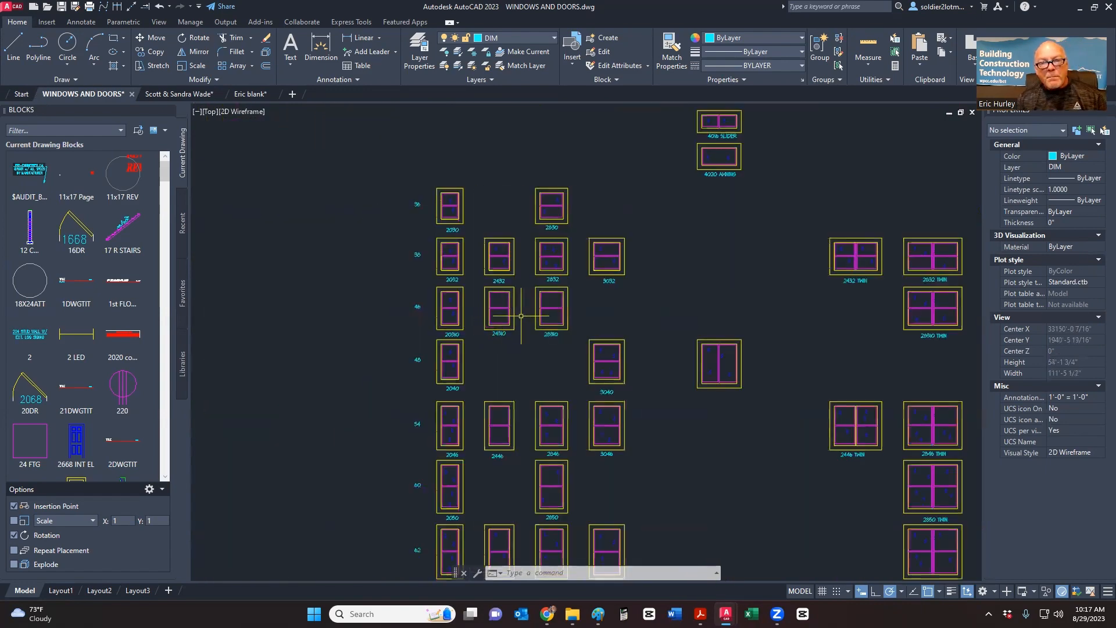
scroll(521, 316, "down", 1)
scroll(410, 322, "down", 1)
middle_click_drag(410, 322, 401, 305)
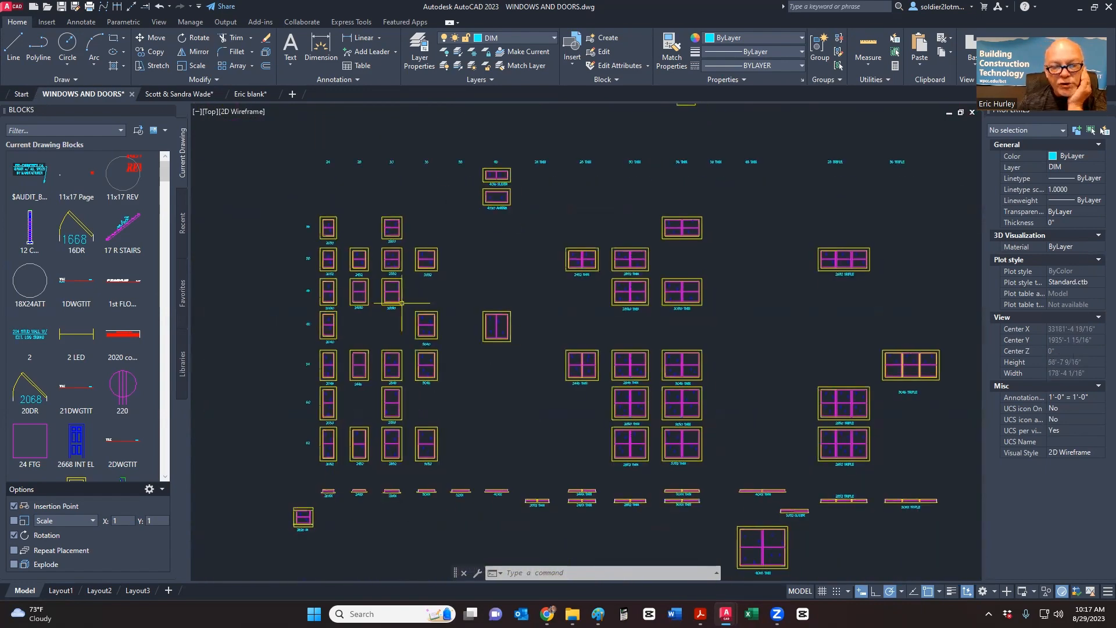
middle_click_drag(344, 439, 310, 435)
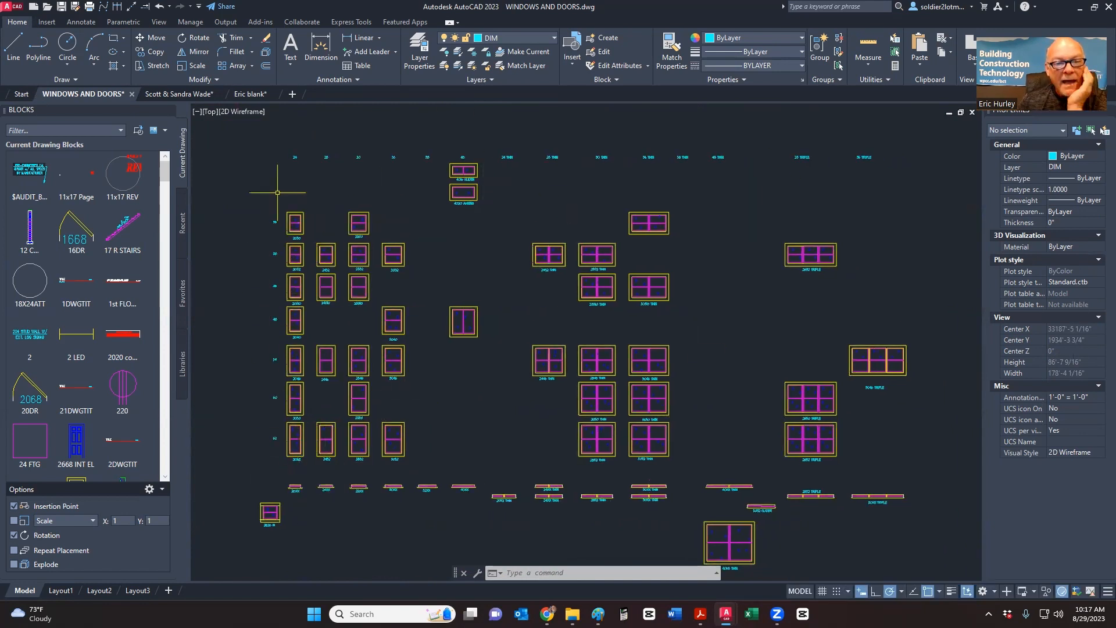
- Pan across to the 38, 48, 24 TWIN and 28 TWIN columns and zoom to inspect them
scroll(296, 160, "up", 6)
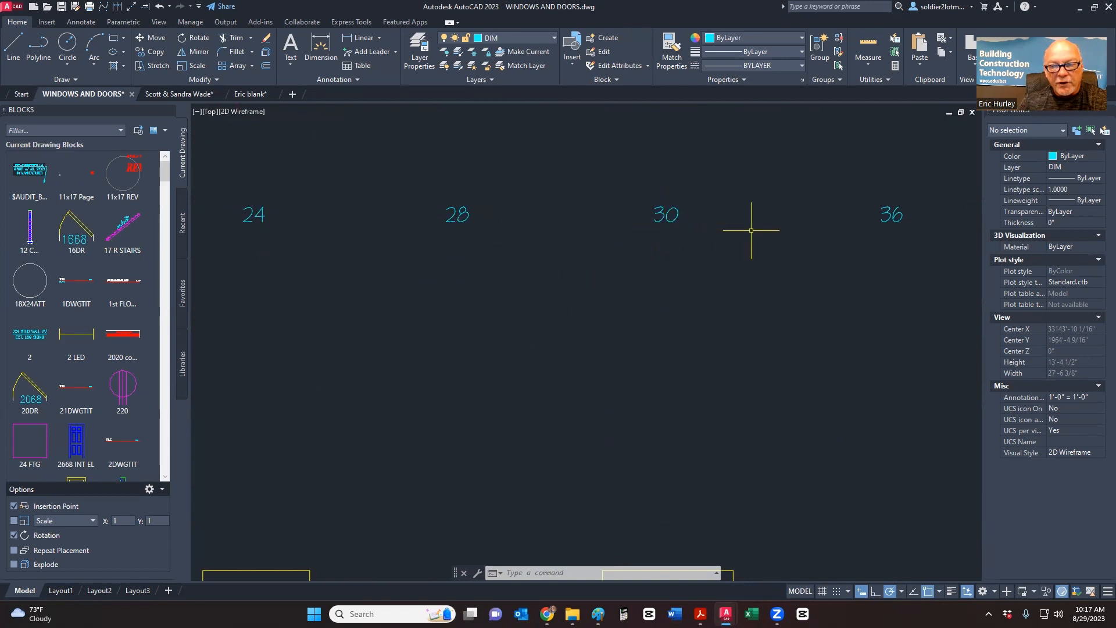
scroll(906, 215, "down", 1)
middle_click_drag(907, 215, 505, 260)
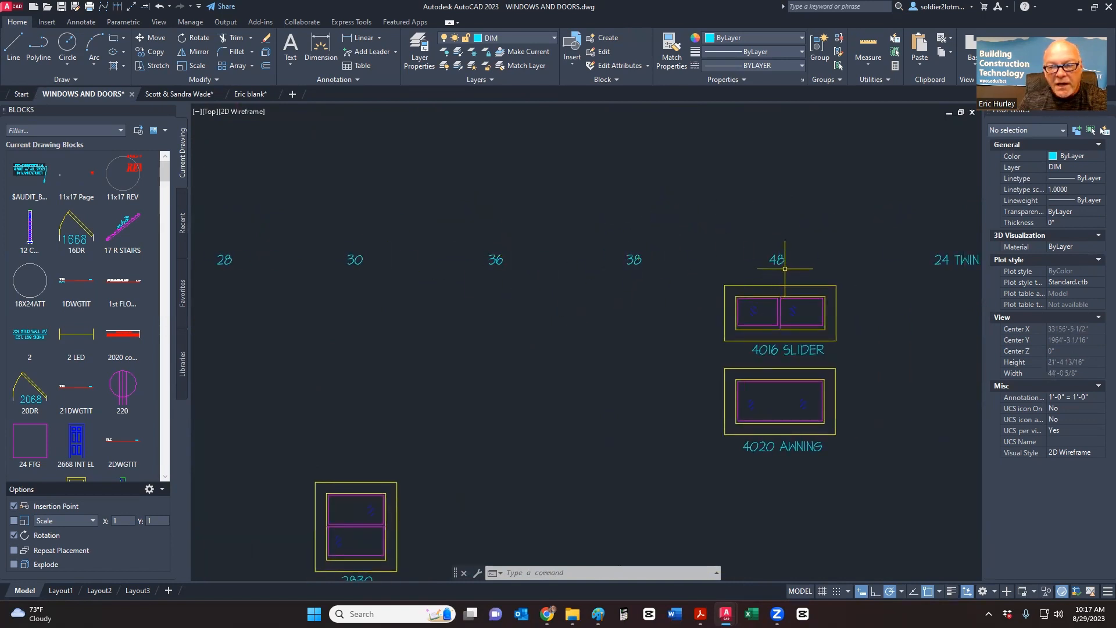
middle_click_drag(785, 268, 433, 288)
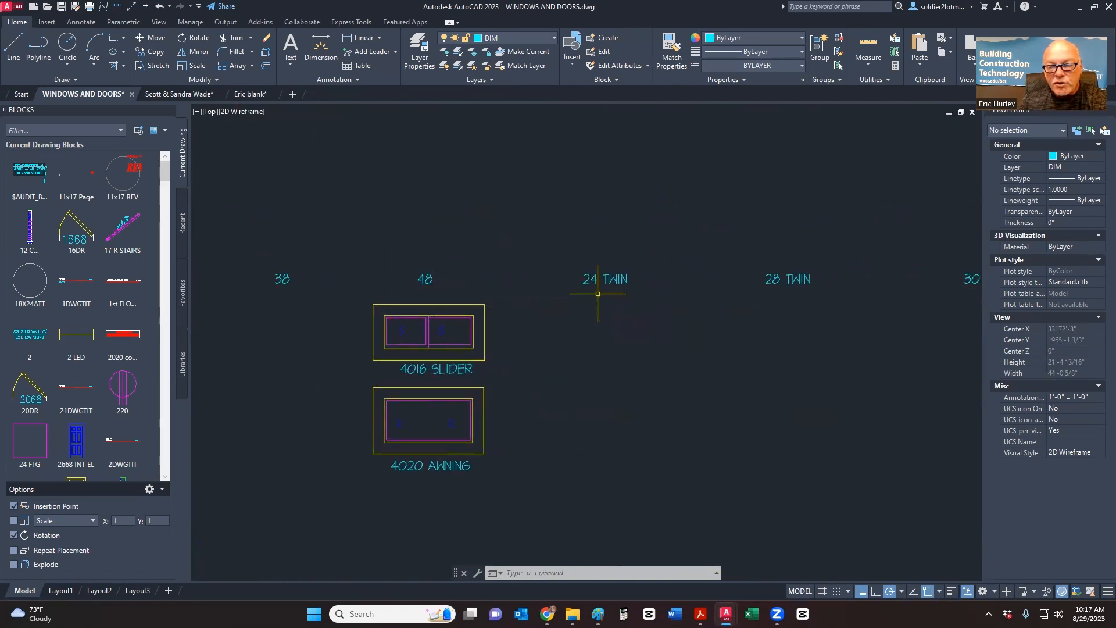
scroll(598, 293, "down", 3)
scroll(578, 340, "up", 3)
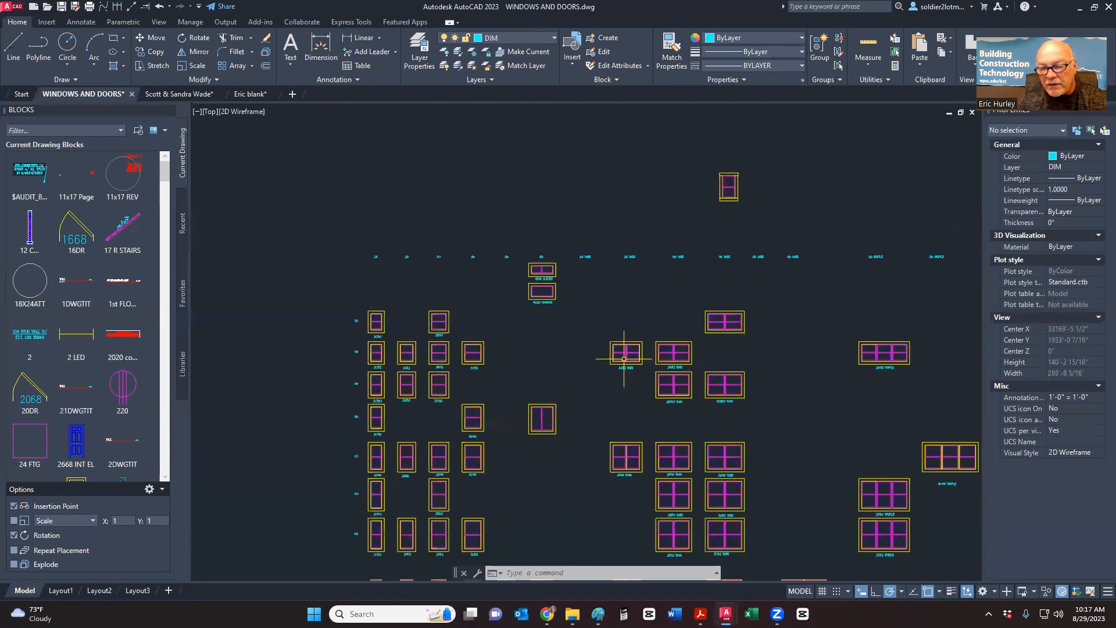
scroll(630, 327, "down", 5)
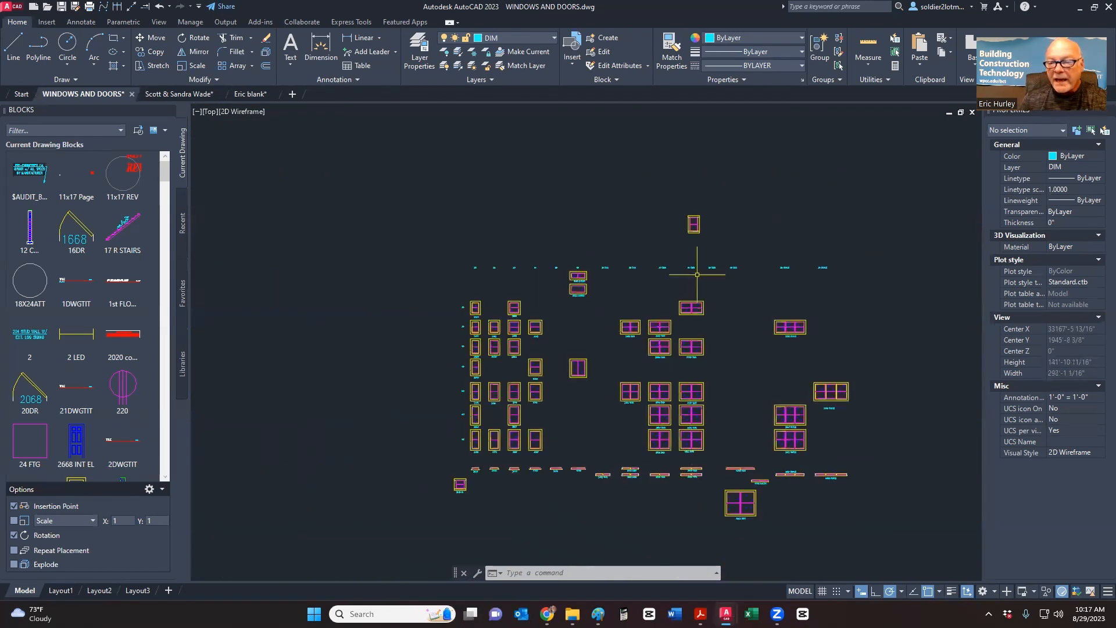
scroll(454, 311, "up", 5)
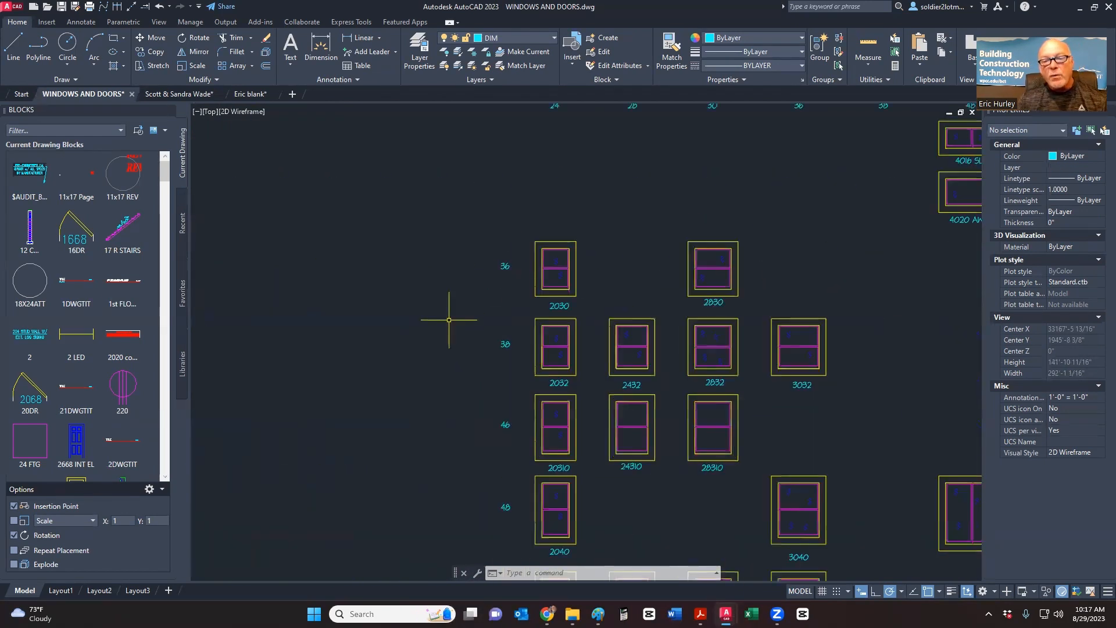
scroll(516, 319, "down", 1)
scroll(516, 308, "up", 8)
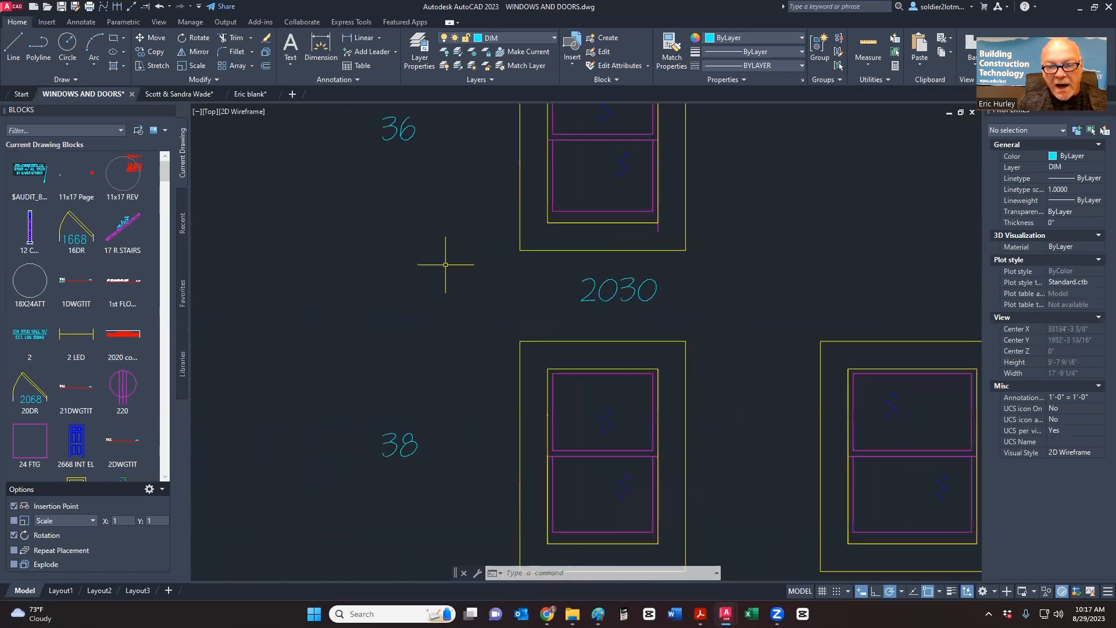
scroll(456, 250, "down", 3)
scroll(512, 244, "up", 3)
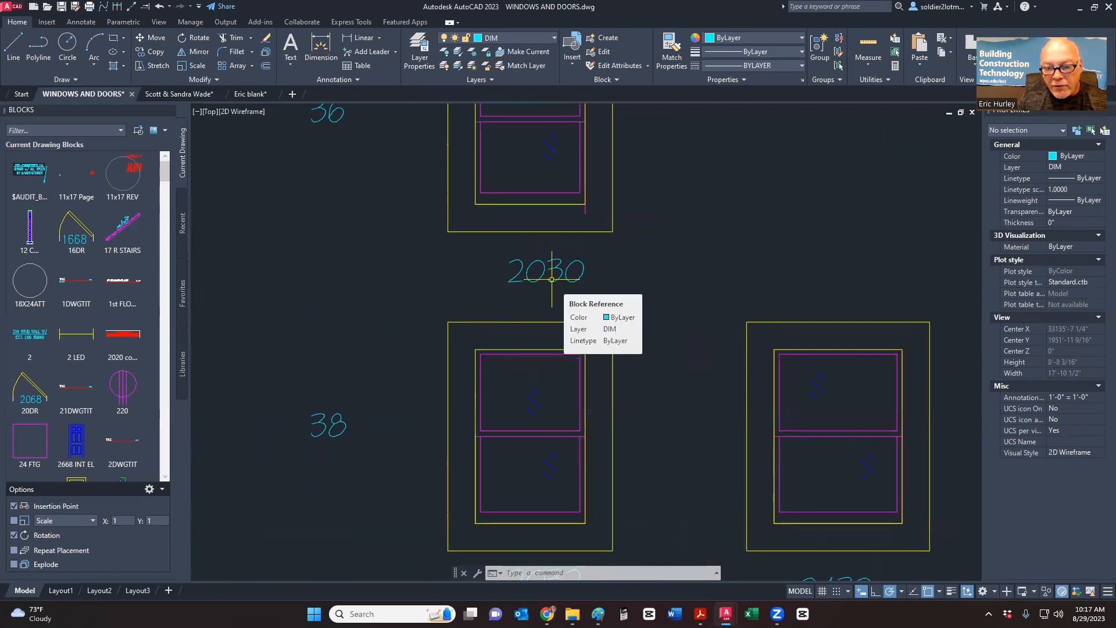
scroll(548, 287, "down", 4)
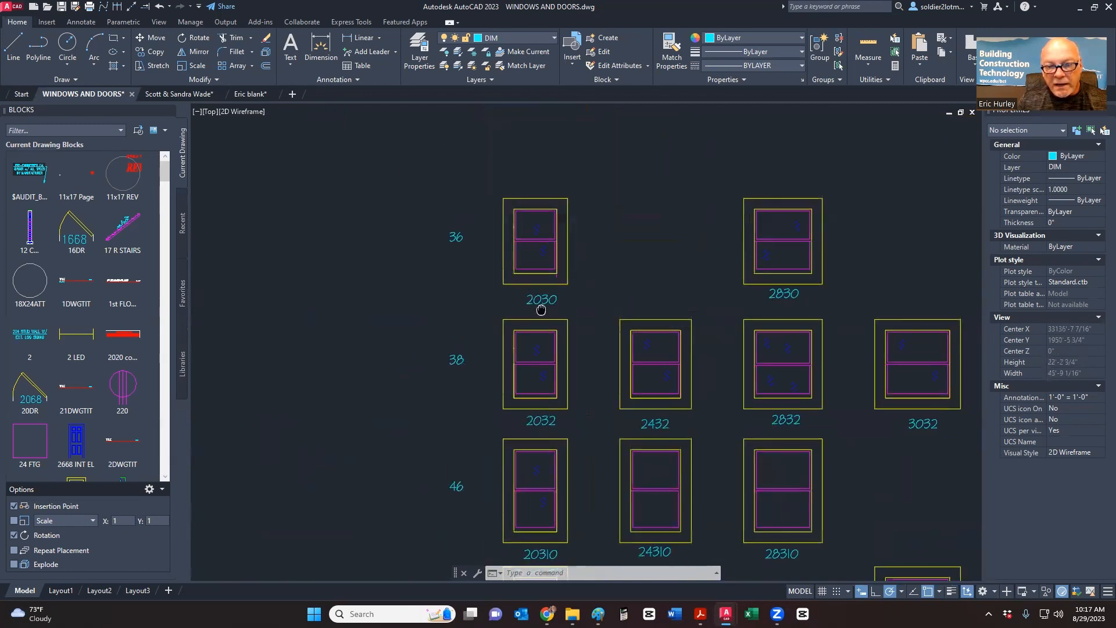
scroll(444, 366, "down", 4)
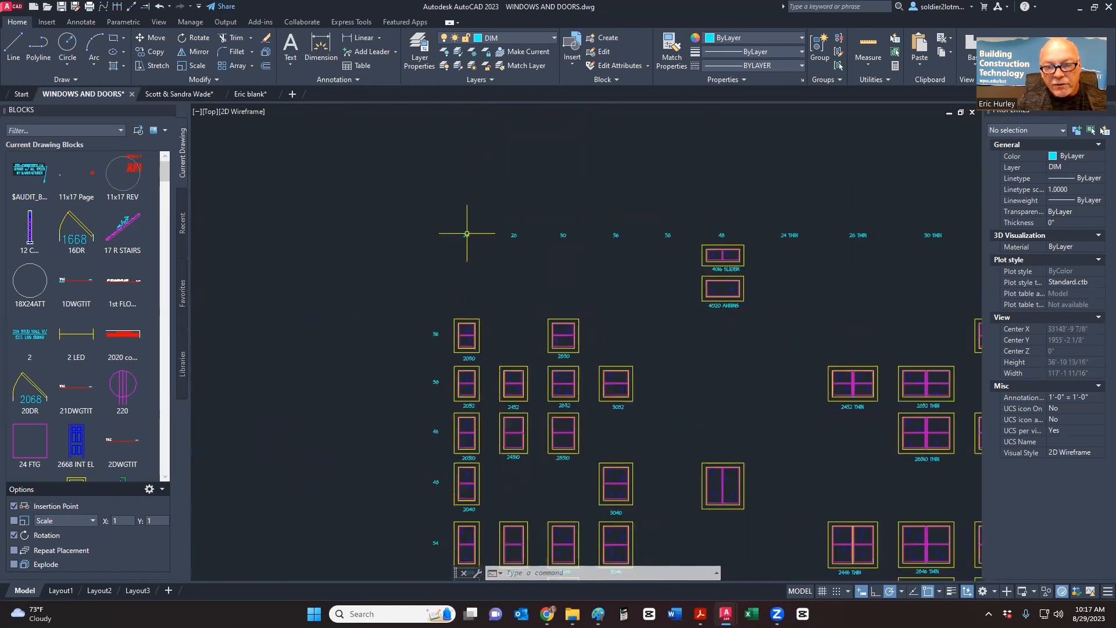
scroll(467, 232, "up", 6)
scroll(467, 232, "down", 10)
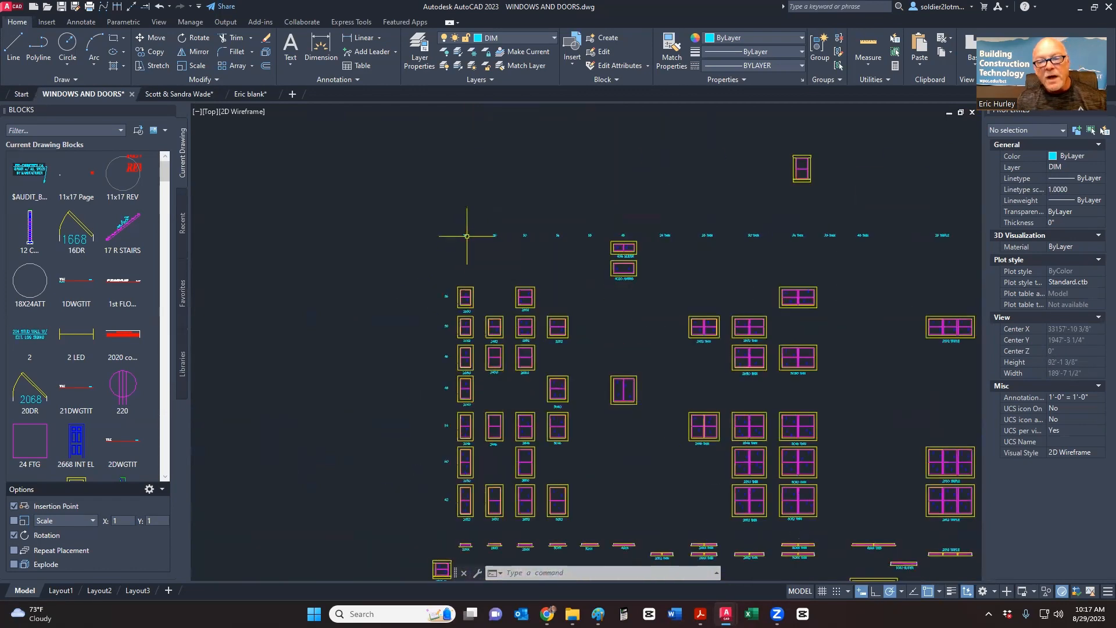
scroll(466, 232, "up", 6)
scroll(464, 253, "down", 5)
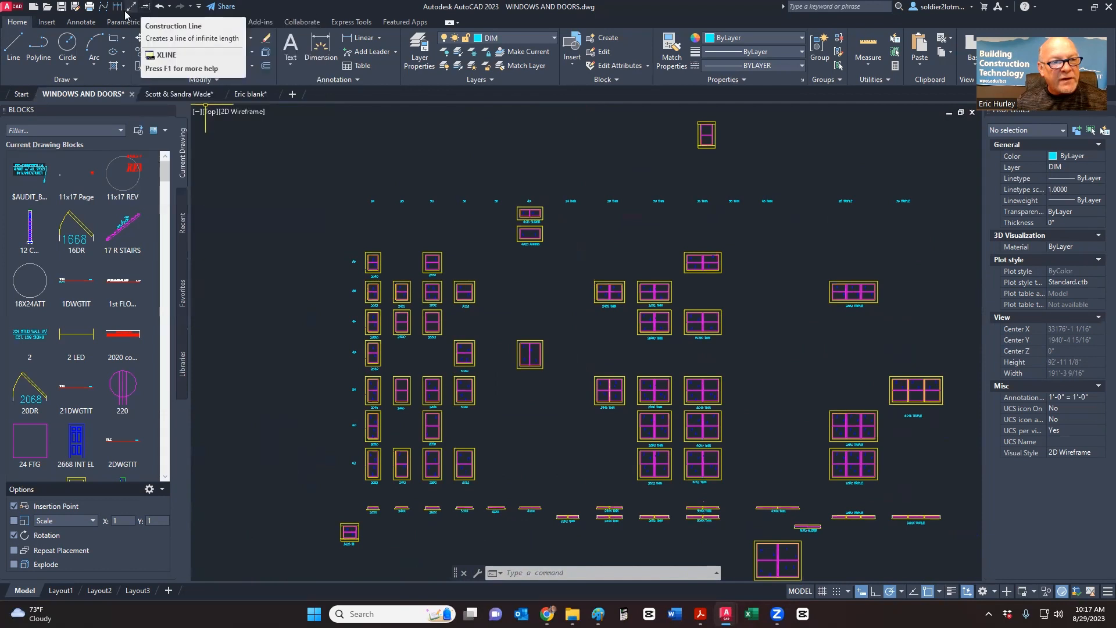
- Draw a horizontal construction line along the size-label row
left_click(77, 80)
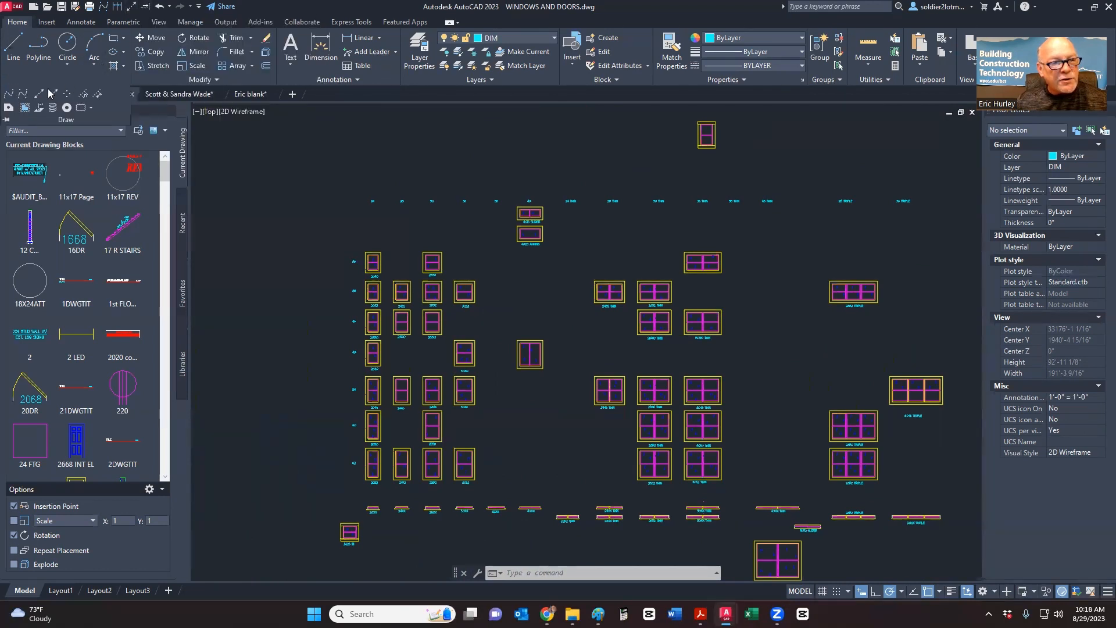
left_click(40, 94)
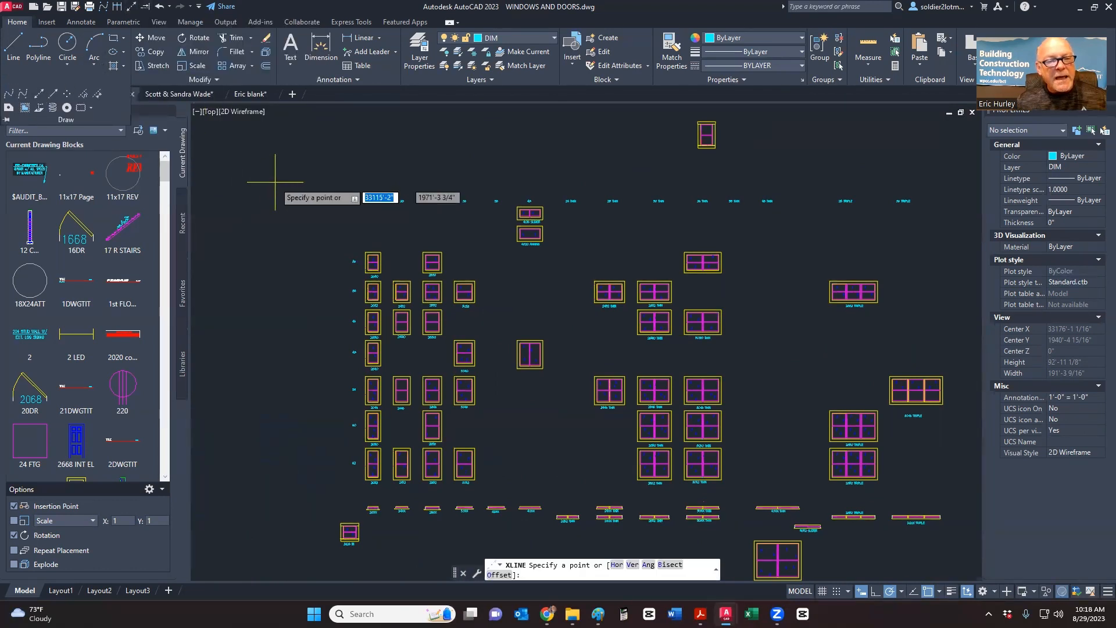
right_click(335, 163)
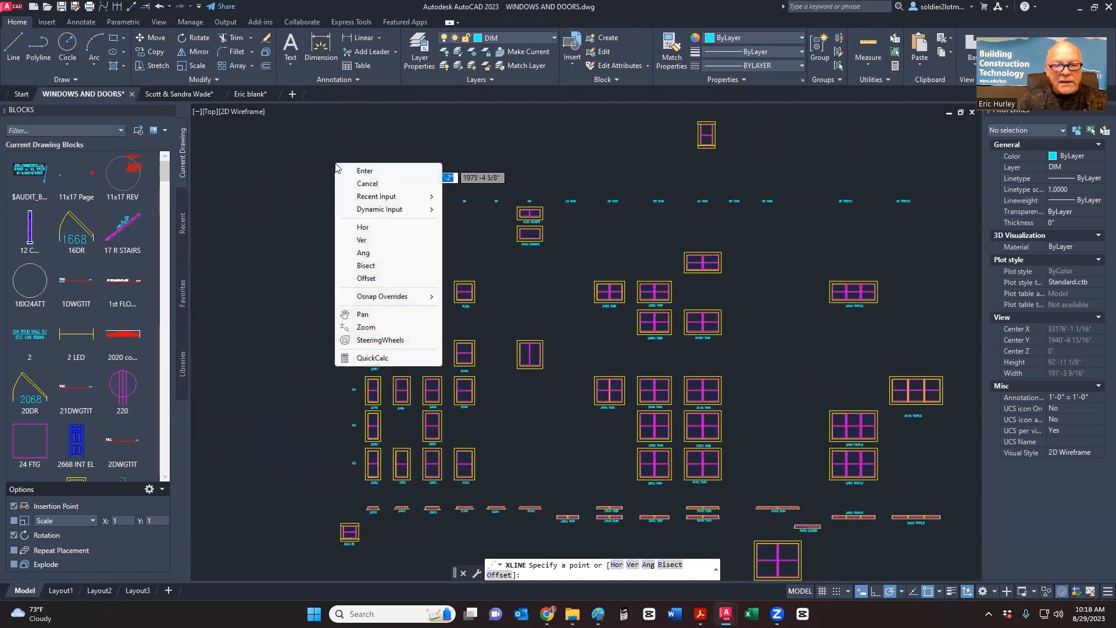
left_click(363, 229)
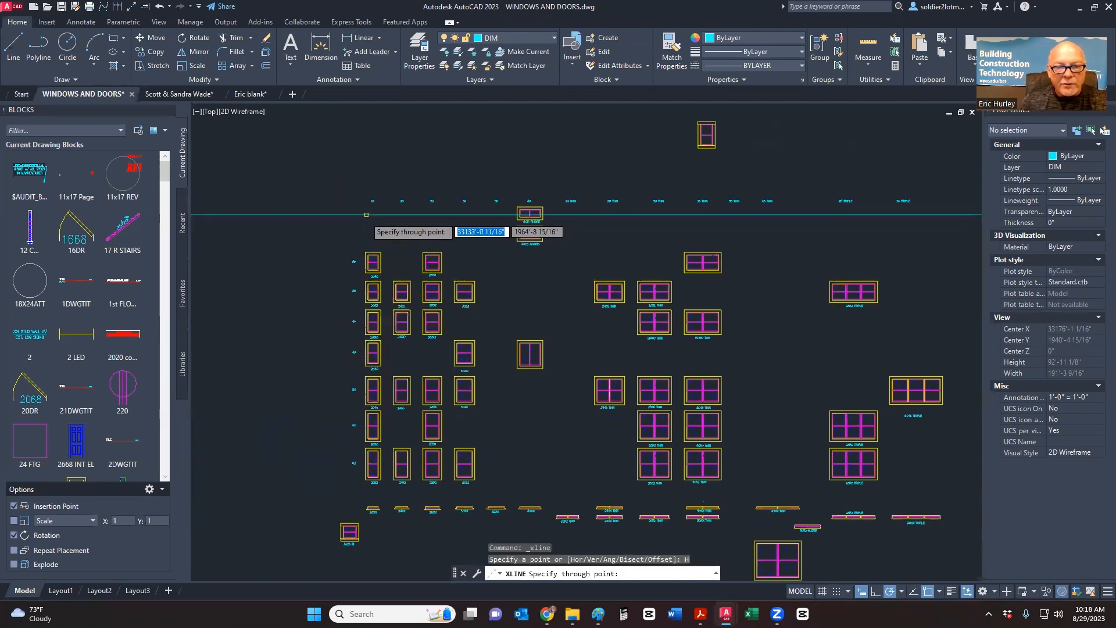
scroll(378, 186, "up", 5)
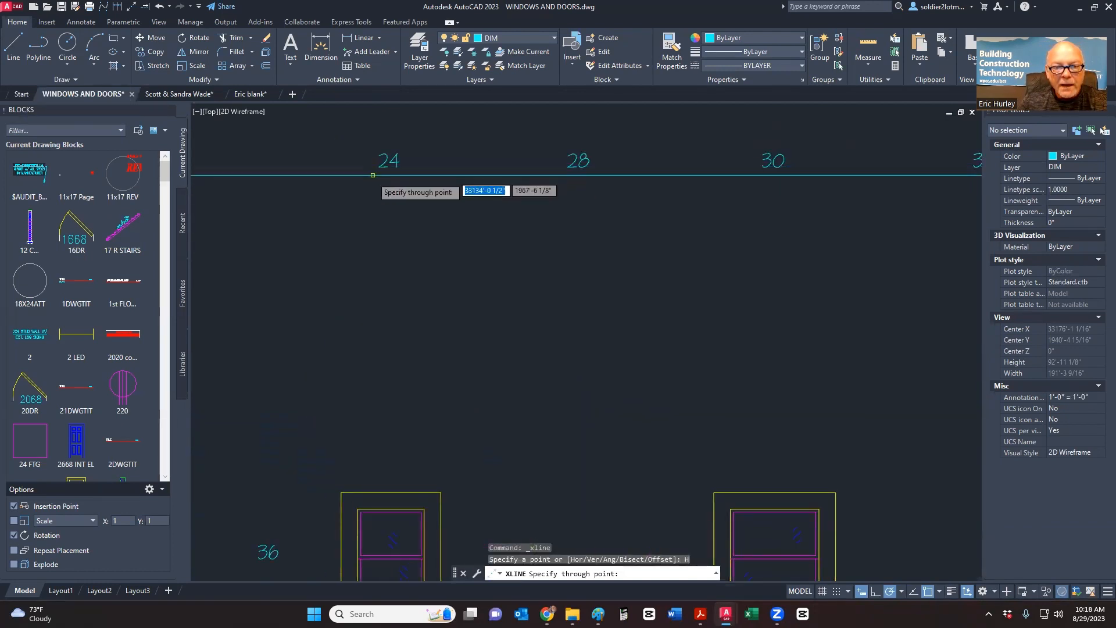
scroll(362, 184, "up", 6)
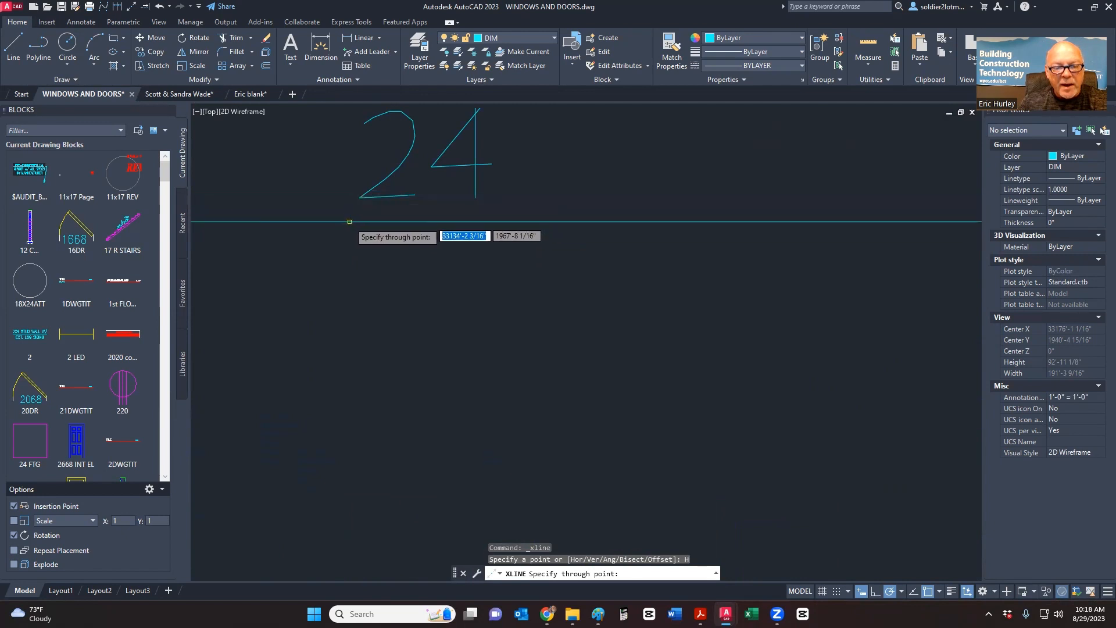
left_click(360, 198)
scroll(290, 247, "down", 5)
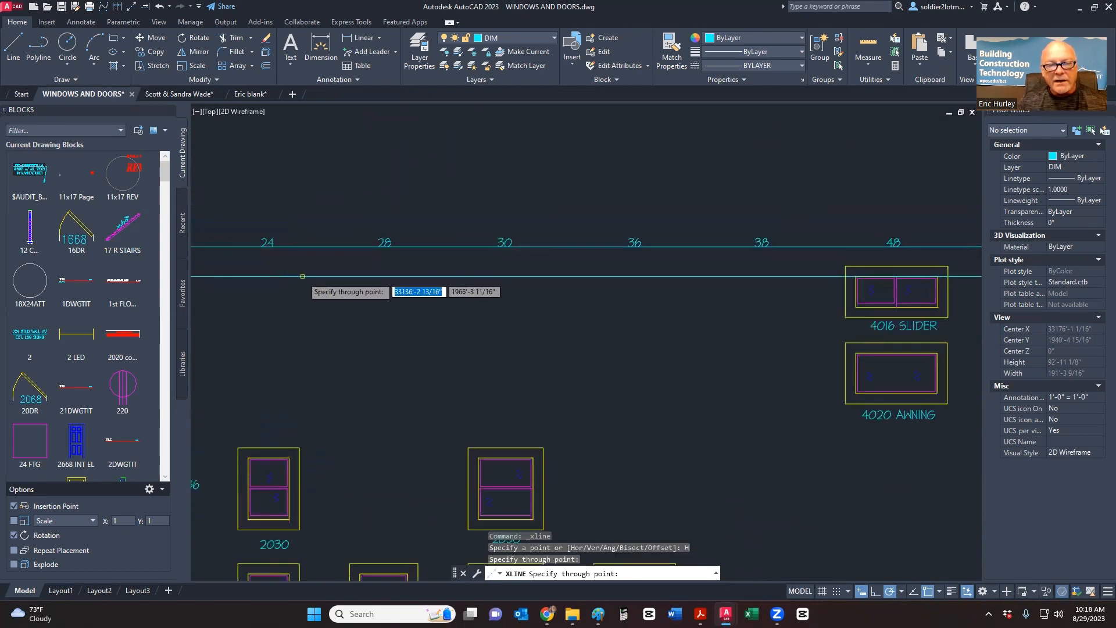
key("Escape")
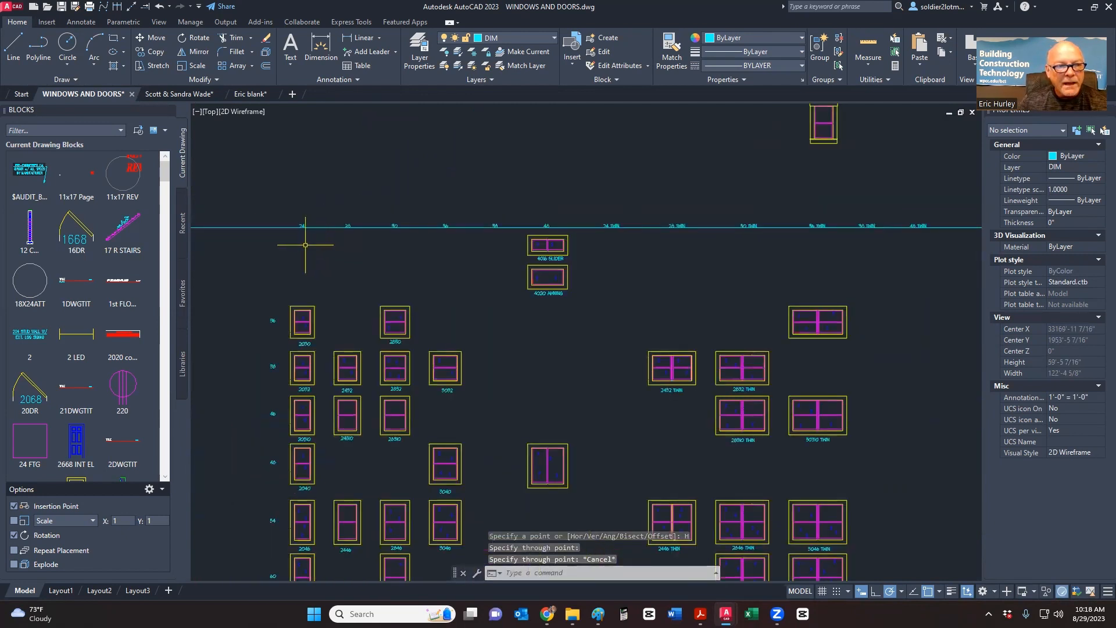
- Place horizontal construction lines at the tops of the 2030 window, the 2032 row and the next row
right_click(268, 162)
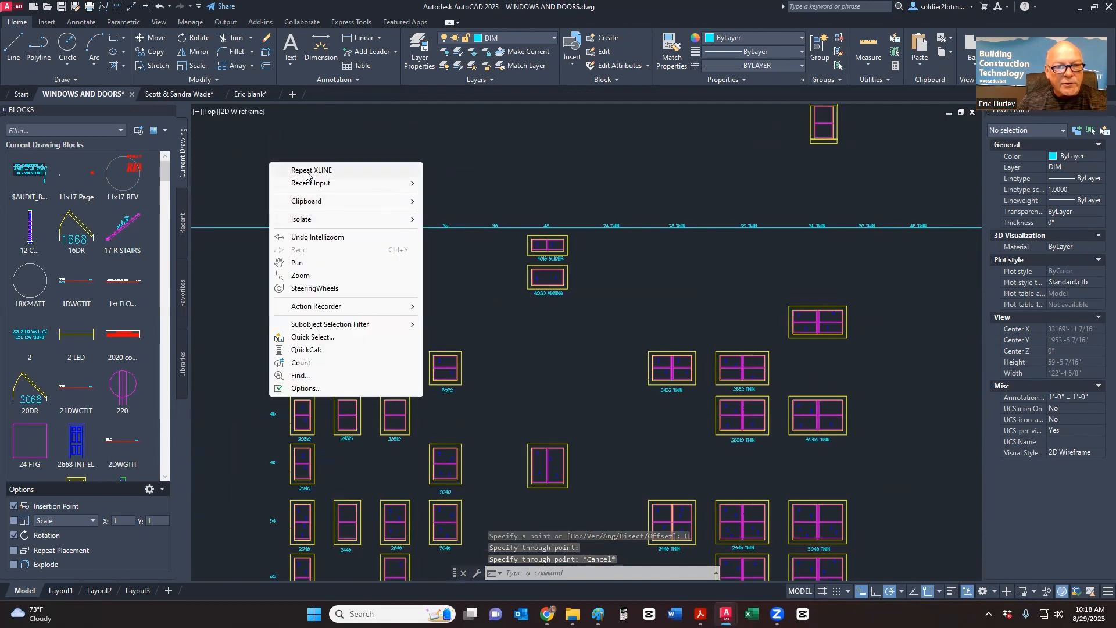
left_click(306, 172)
right_click(334, 177)
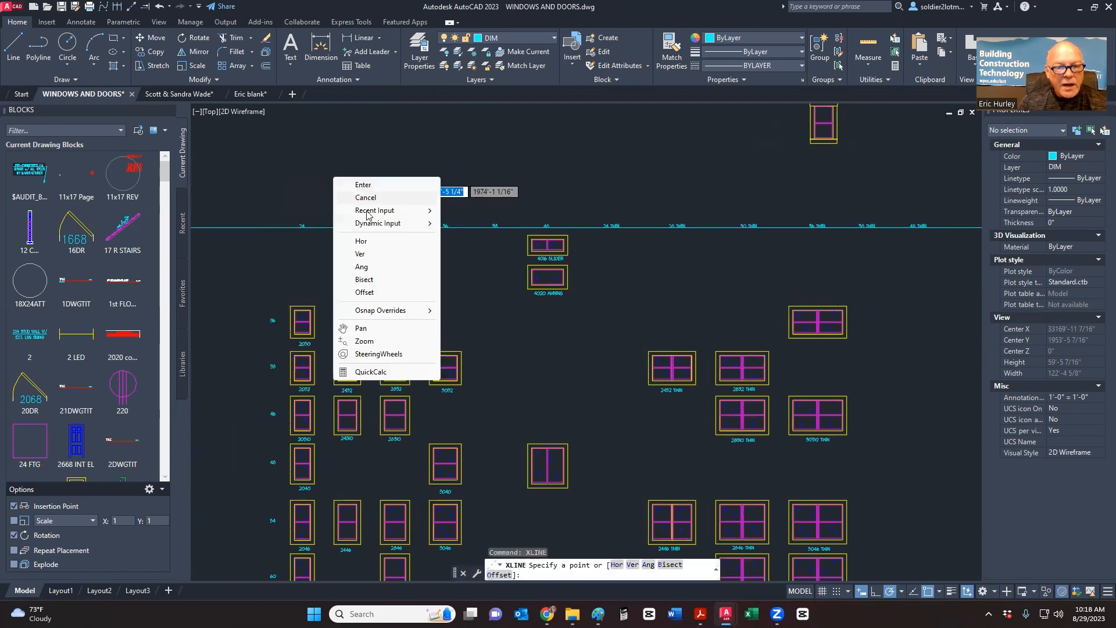
left_click(361, 242)
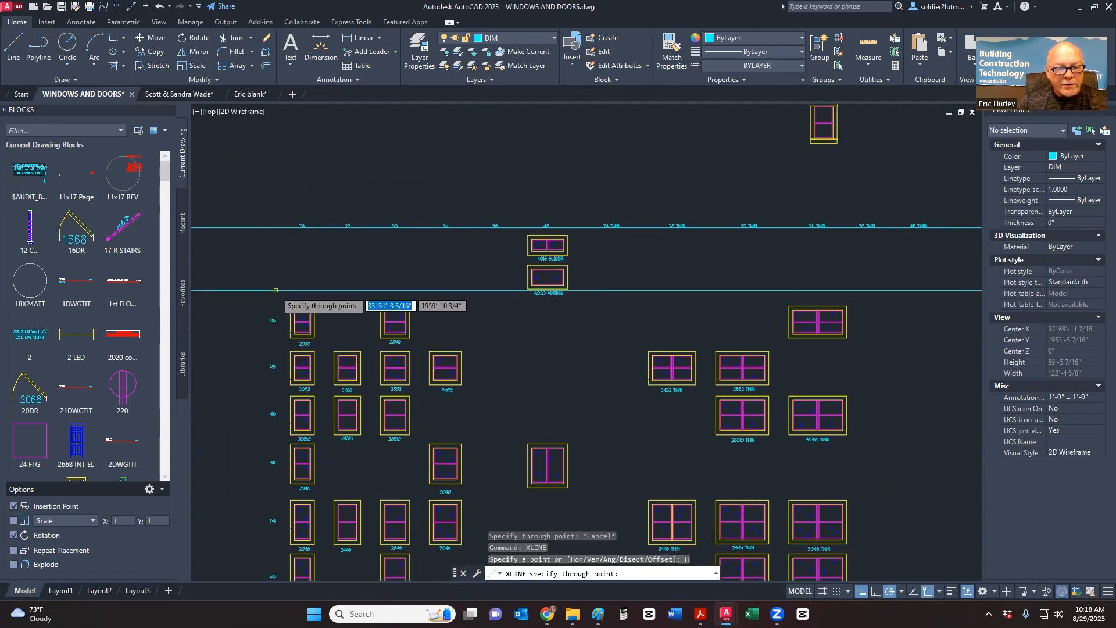
scroll(276, 309, "up", 8)
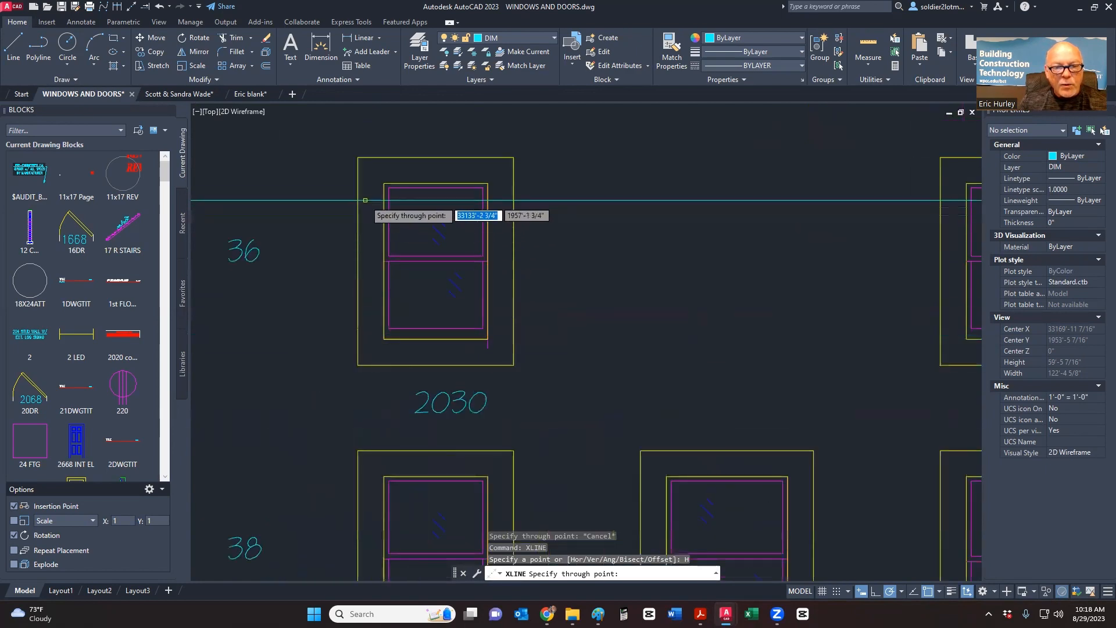
left_click(384, 183)
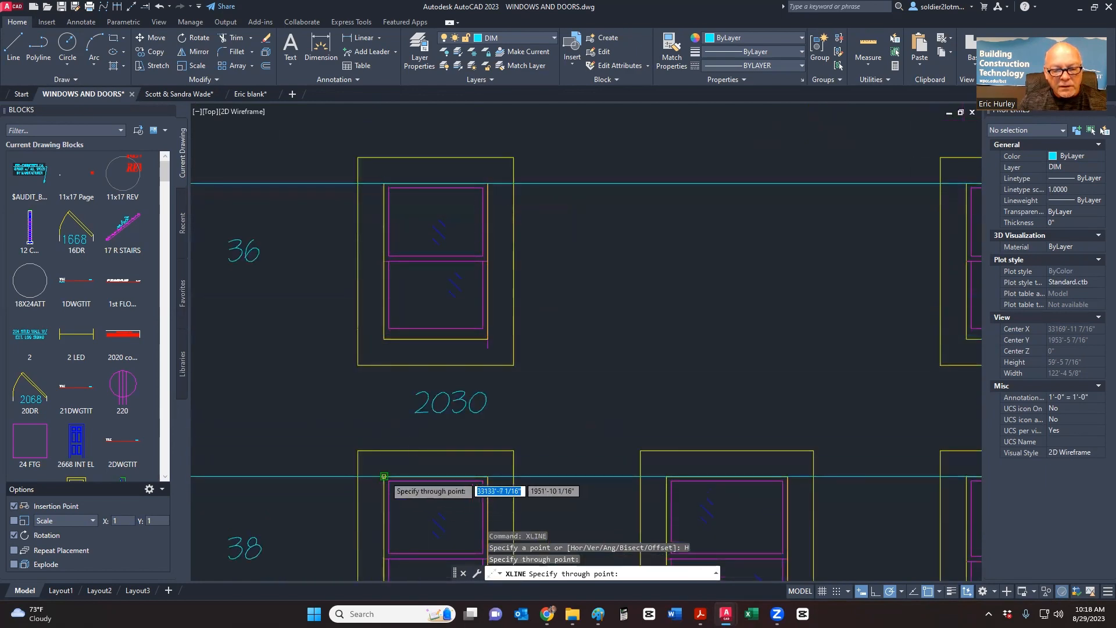
left_click(385, 475)
scroll(364, 291, "down", 4)
left_click(369, 471)
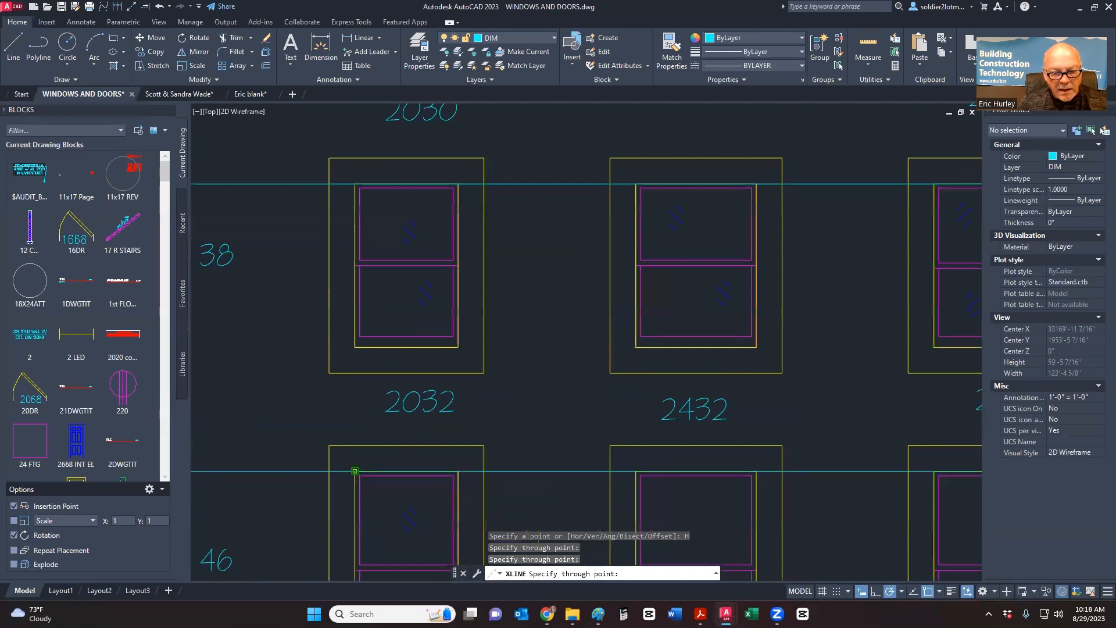
- Add horizontal construction lines at a window's inner top and the 2046 window's top
scroll(369, 319, "down", 5)
scroll(369, 318, "up", 5)
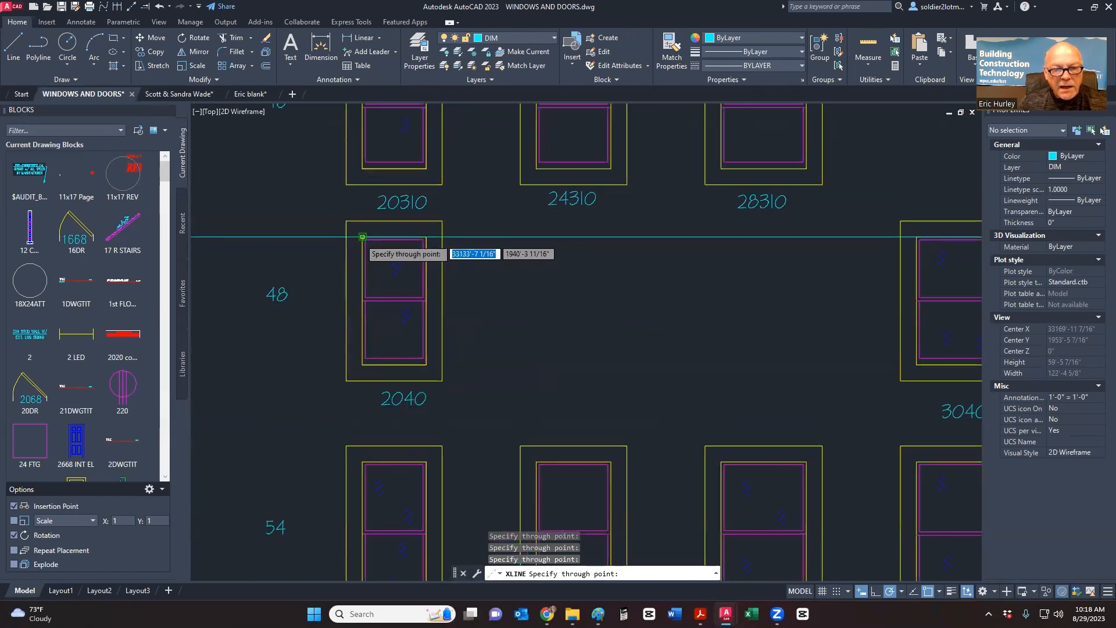
scroll(360, 239, "up", 6)
left_click(367, 228)
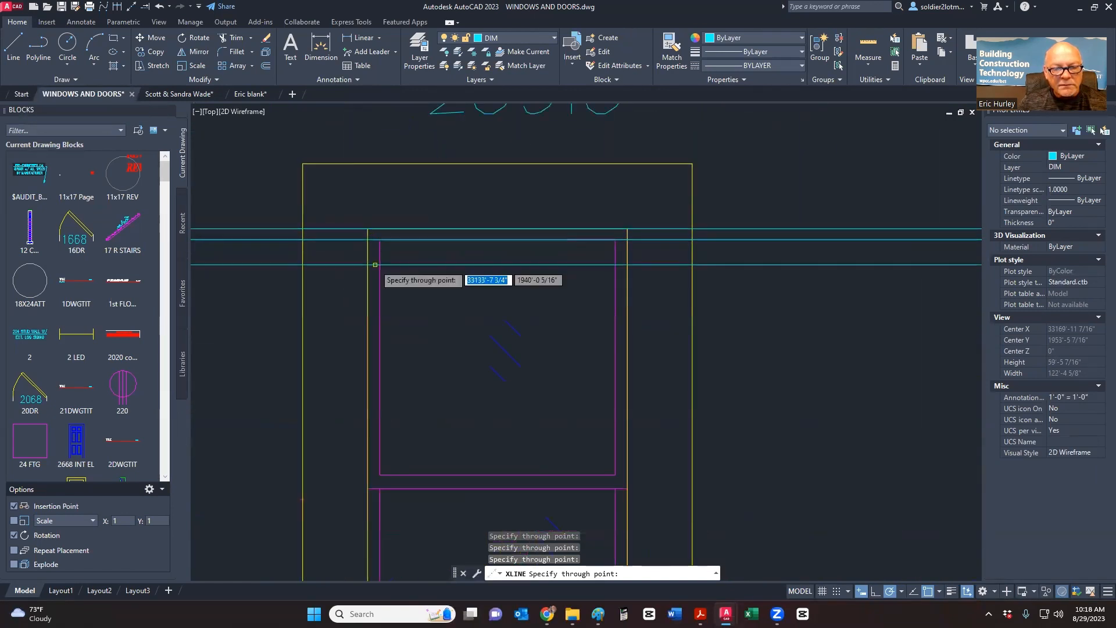
scroll(376, 264, "down", 6)
scroll(381, 449, "up", 6)
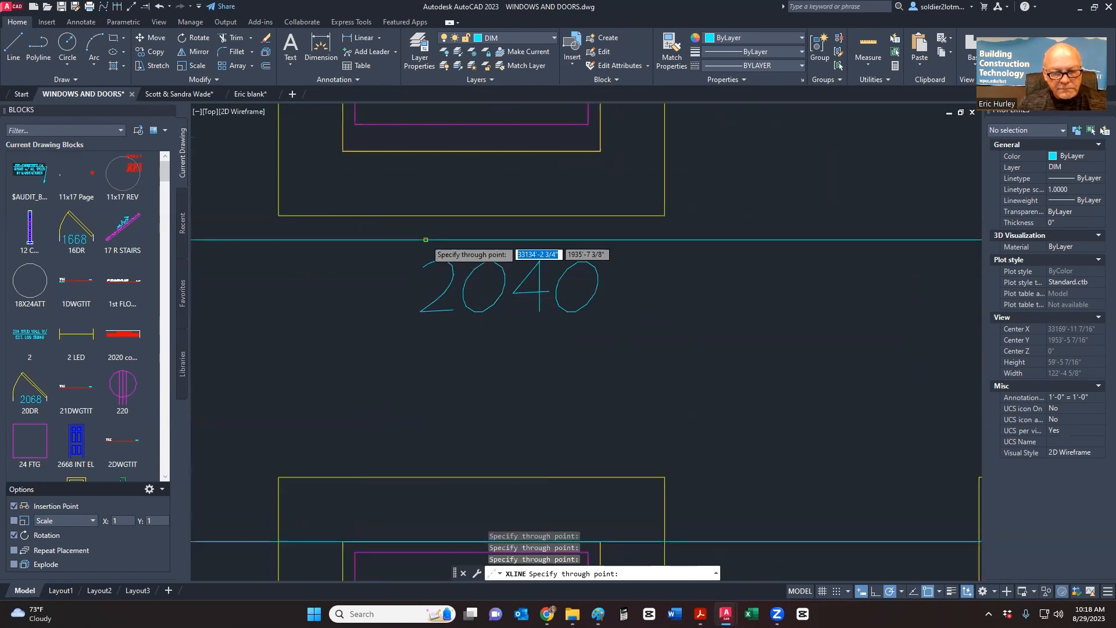
scroll(423, 337, "down", 5)
scroll(381, 328, "up", 6)
left_click(373, 290)
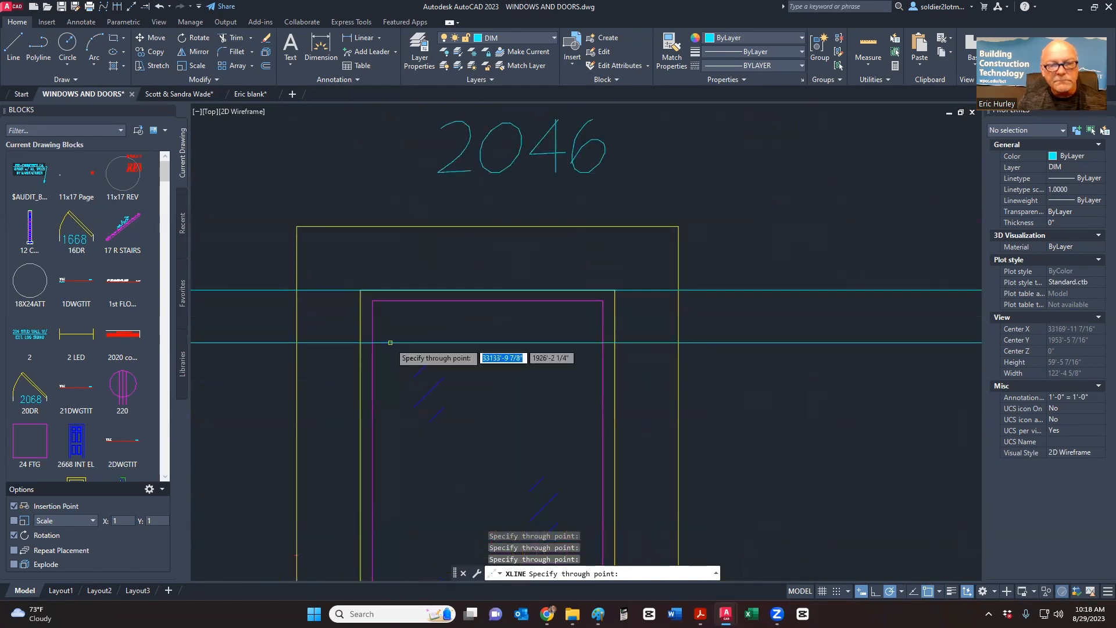
scroll(396, 238, "down", 6)
scroll(397, 250, "up", 1)
key("Escape")
- Select the stray horizontal construction line at 2040
scroll(397, 250, "down", 5)
scroll(366, 291, "up", 7)
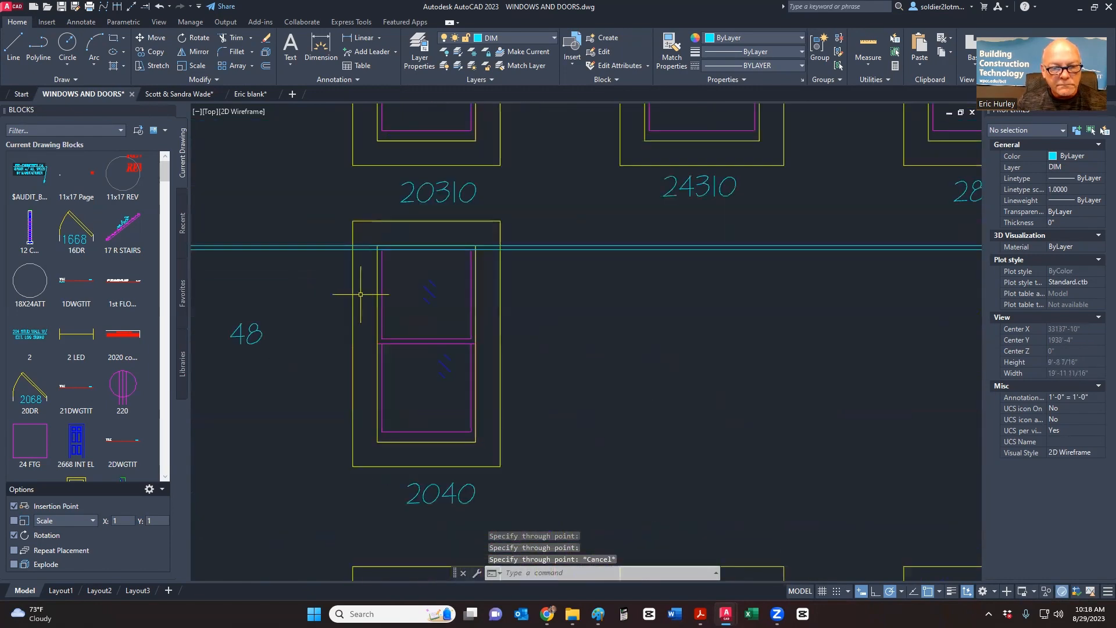
left_click(329, 249)
- Delete the stray horizontal construction line, then try and cancel a vertical construction line
key("Delete")
scroll(325, 262, "down", 7)
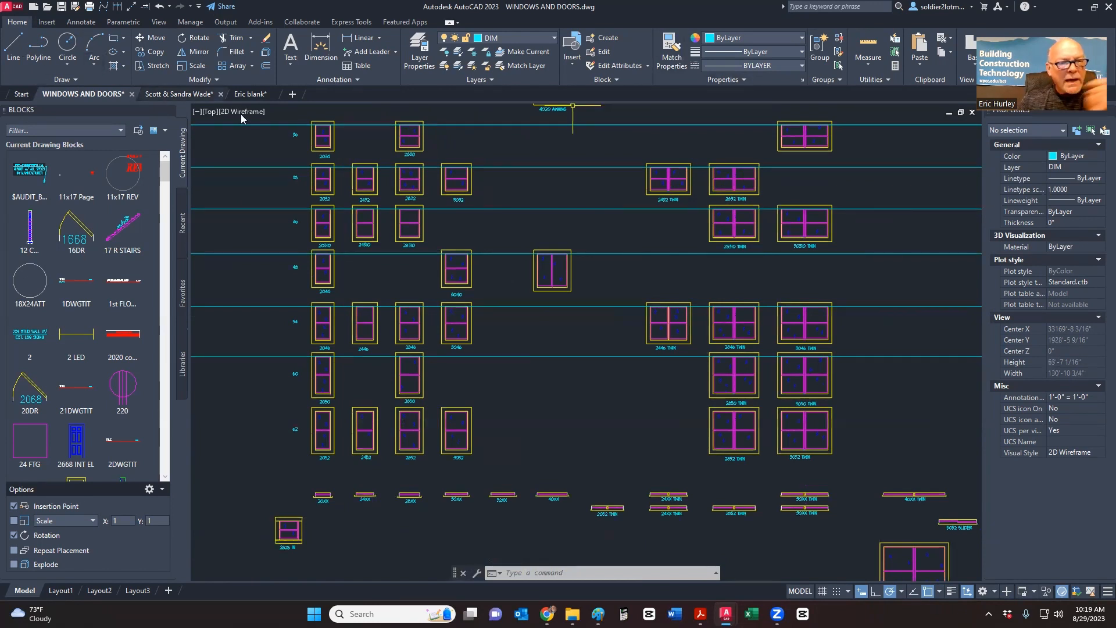
left_click(131, 8)
right_click(546, 217)
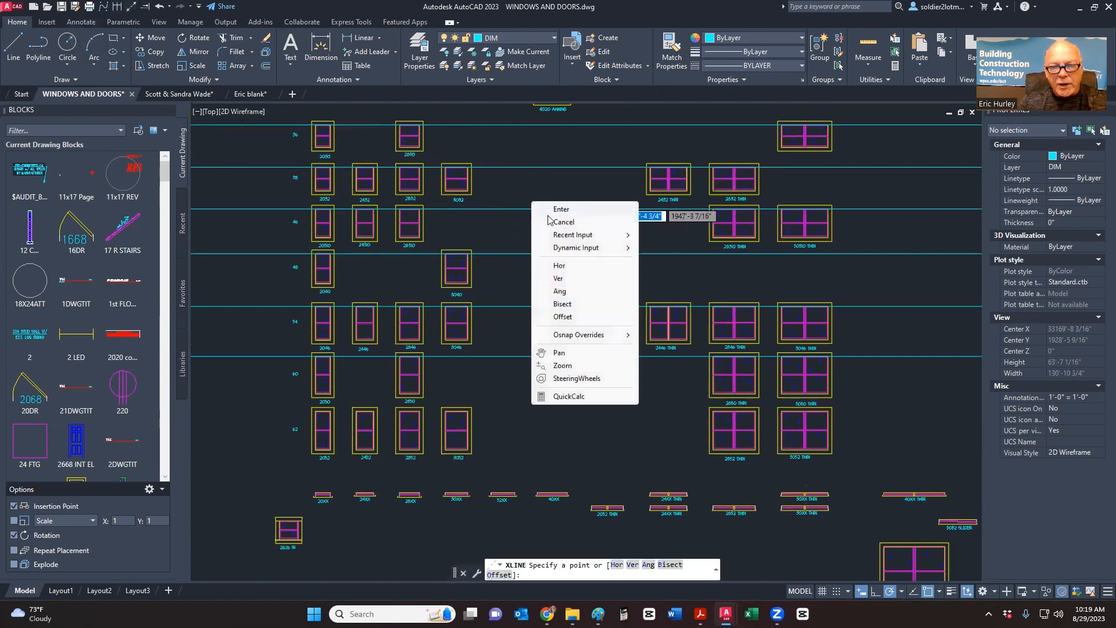
left_click(556, 278)
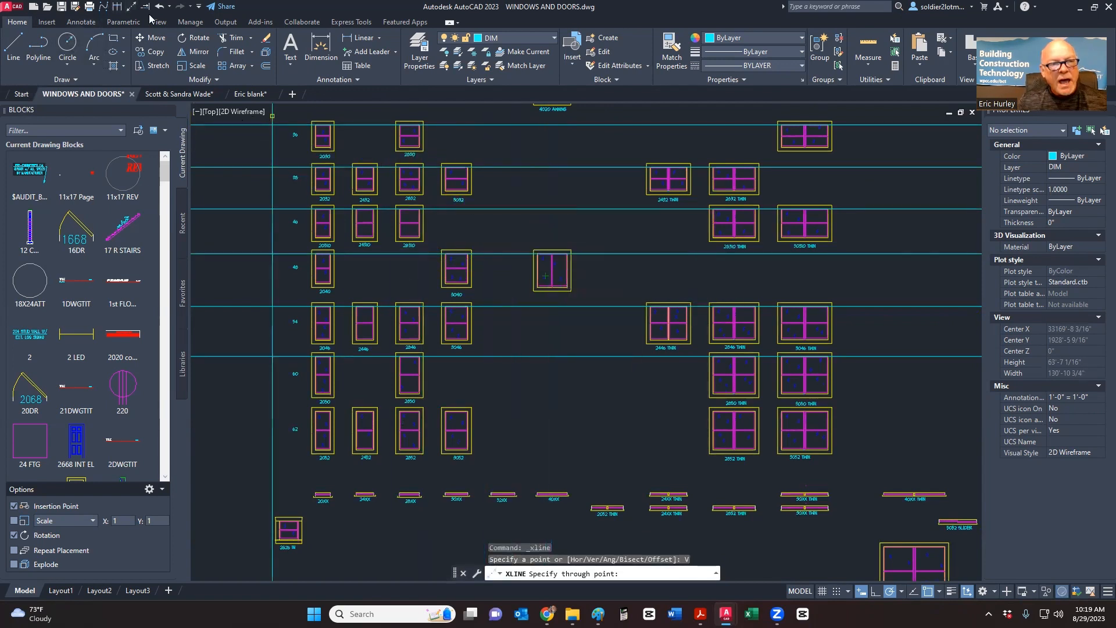
key("Escape")
- Restart the construction line command with the Vertical option
left_click(133, 9)
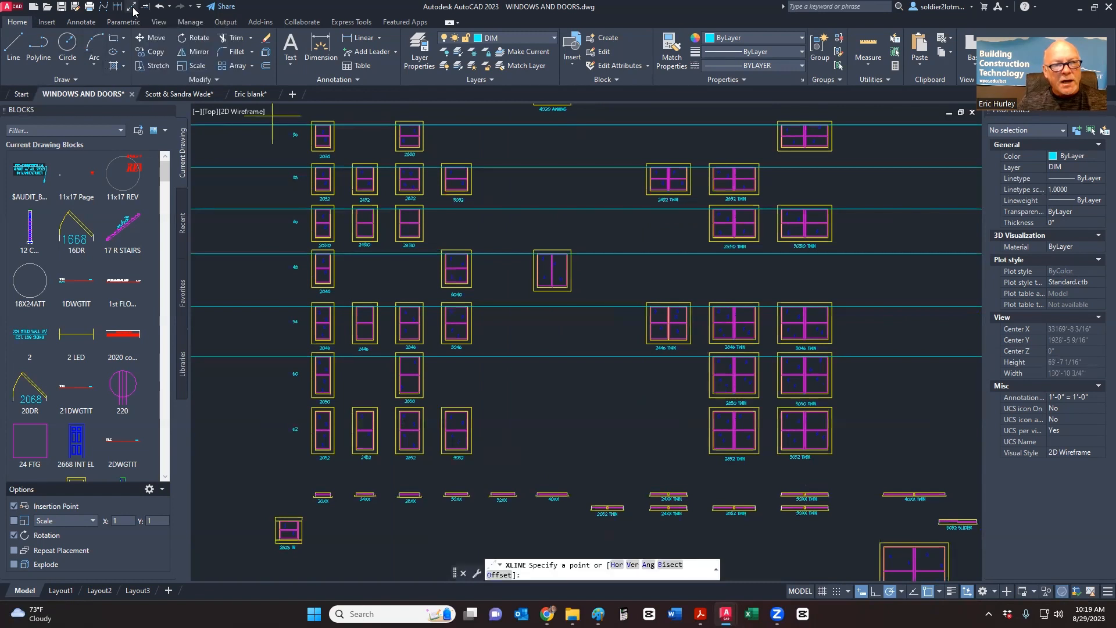
right_click(527, 201)
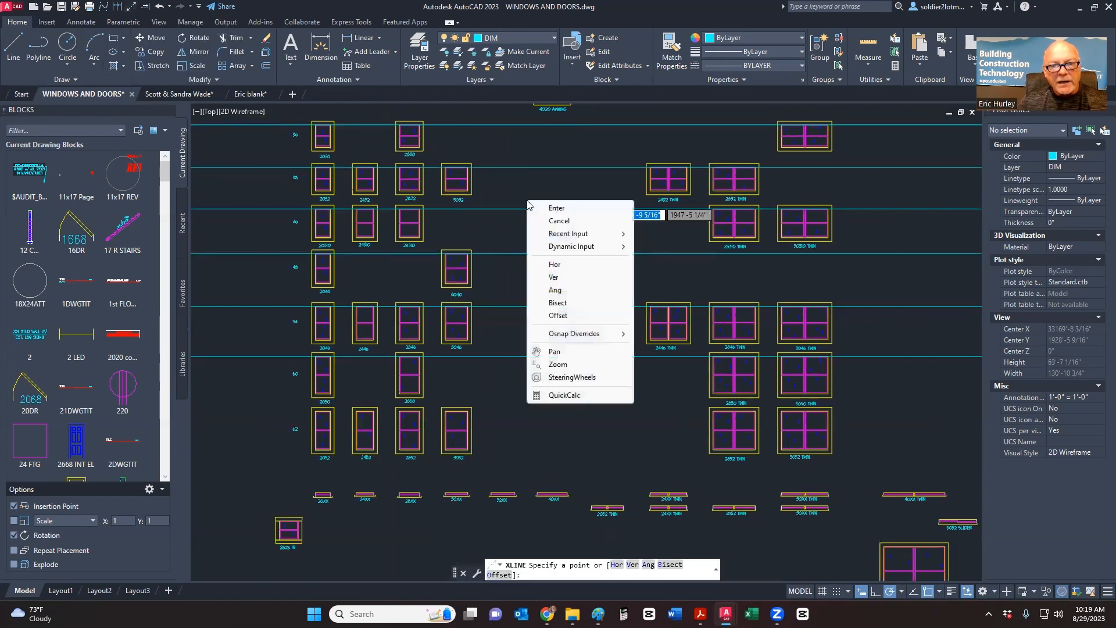
left_click(134, 4)
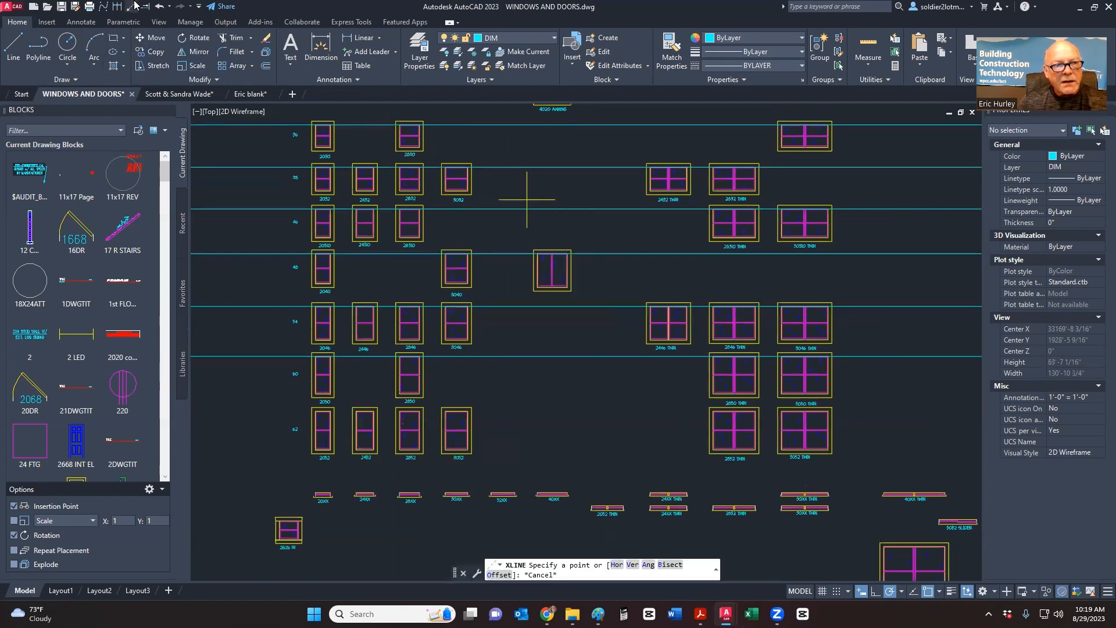
left_click(134, 6)
right_click(526, 192)
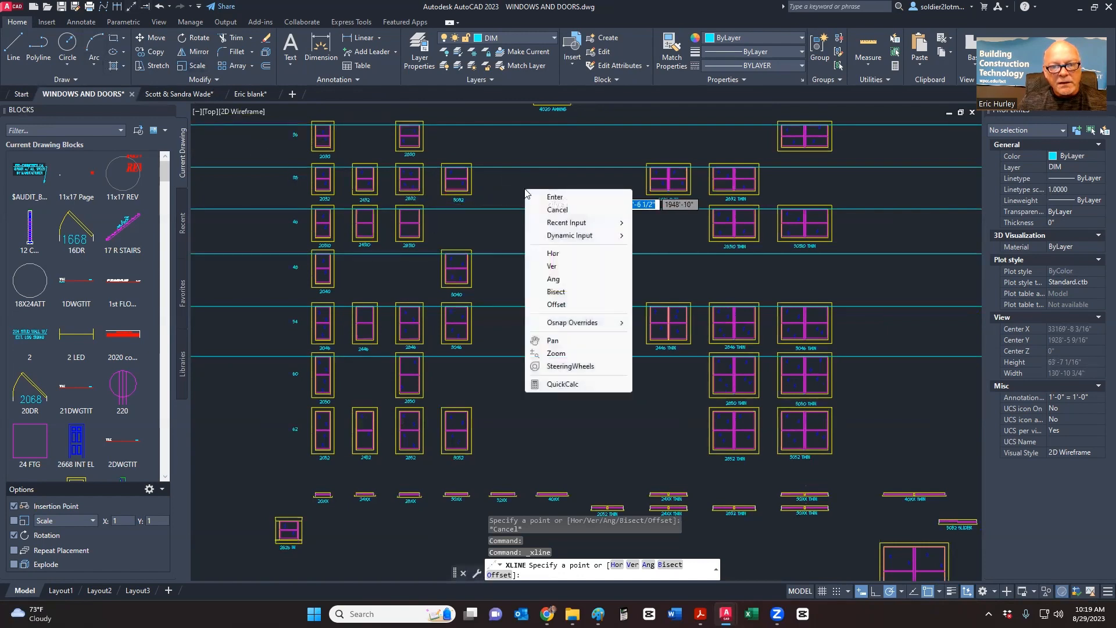
left_click(552, 266)
scroll(323, 130, "up", 4)
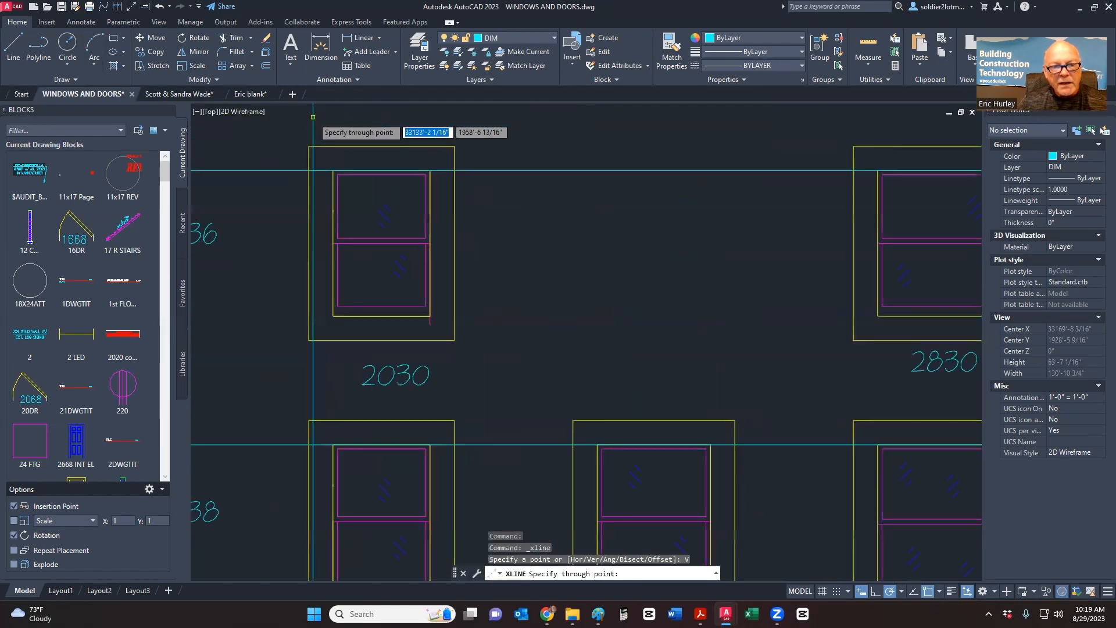
scroll(349, 279, "down", 4)
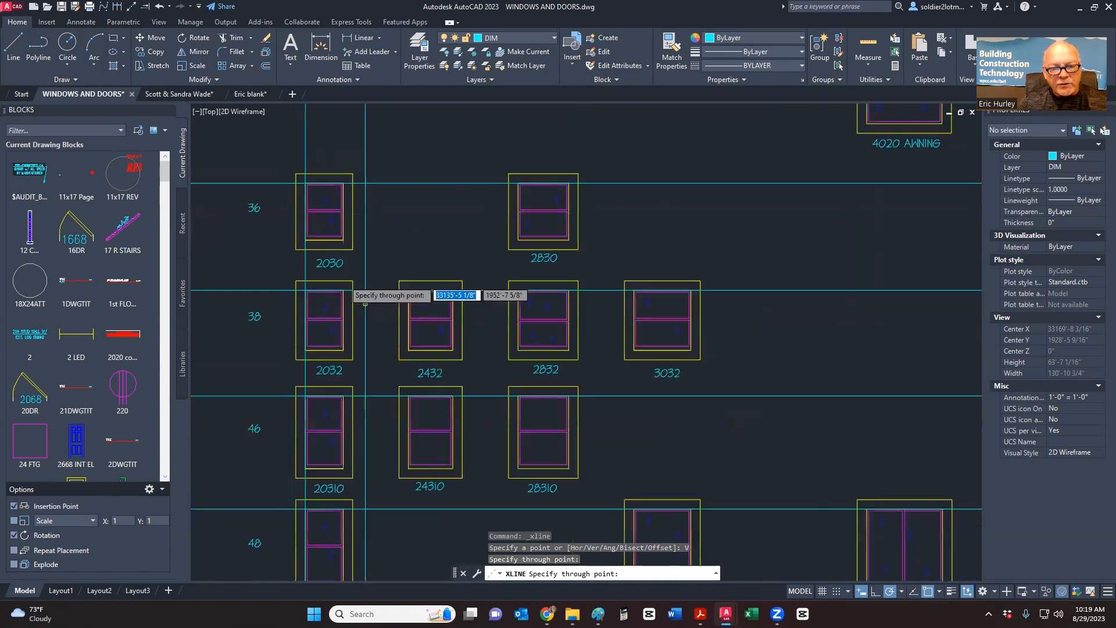
scroll(390, 293, "up", 7)
- Place vertical construction lines at window frame edges, including the 2830 and 3032 left edges
left_click(491, 297)
scroll(349, 299, "down", 5)
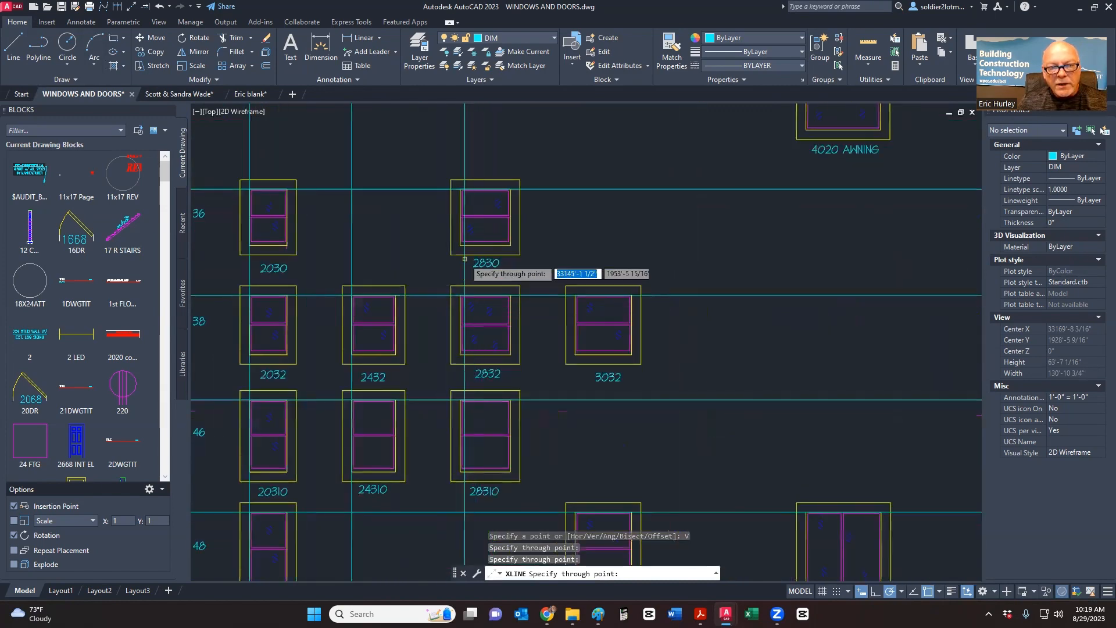
scroll(452, 232, "up", 5)
left_click(456, 187)
scroll(447, 244, "down", 5)
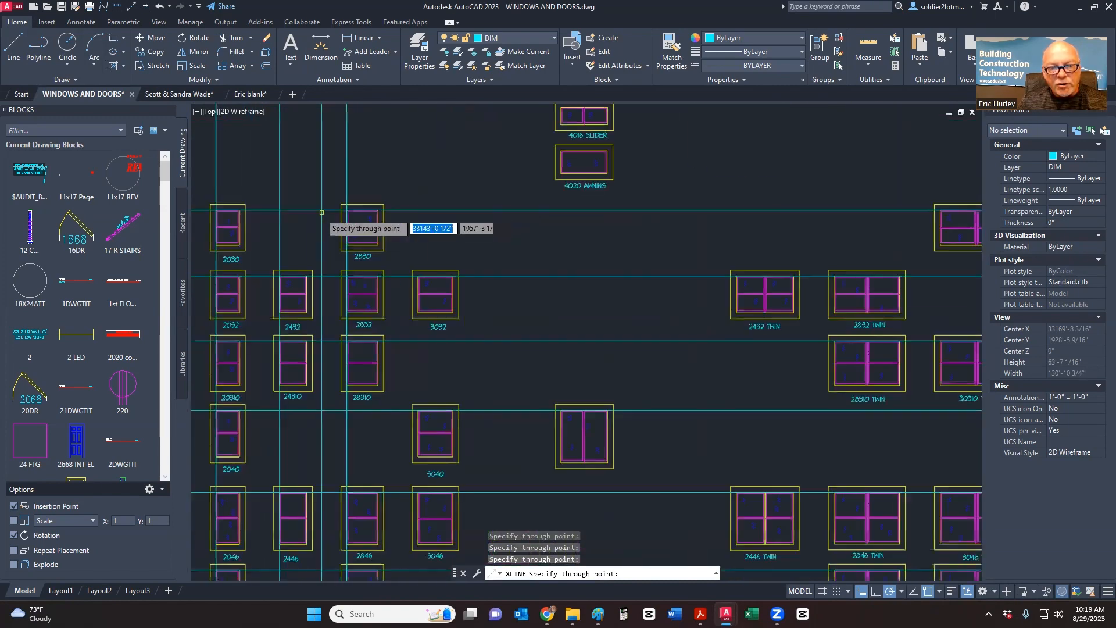
scroll(388, 261, "up", 7)
left_click(381, 258)
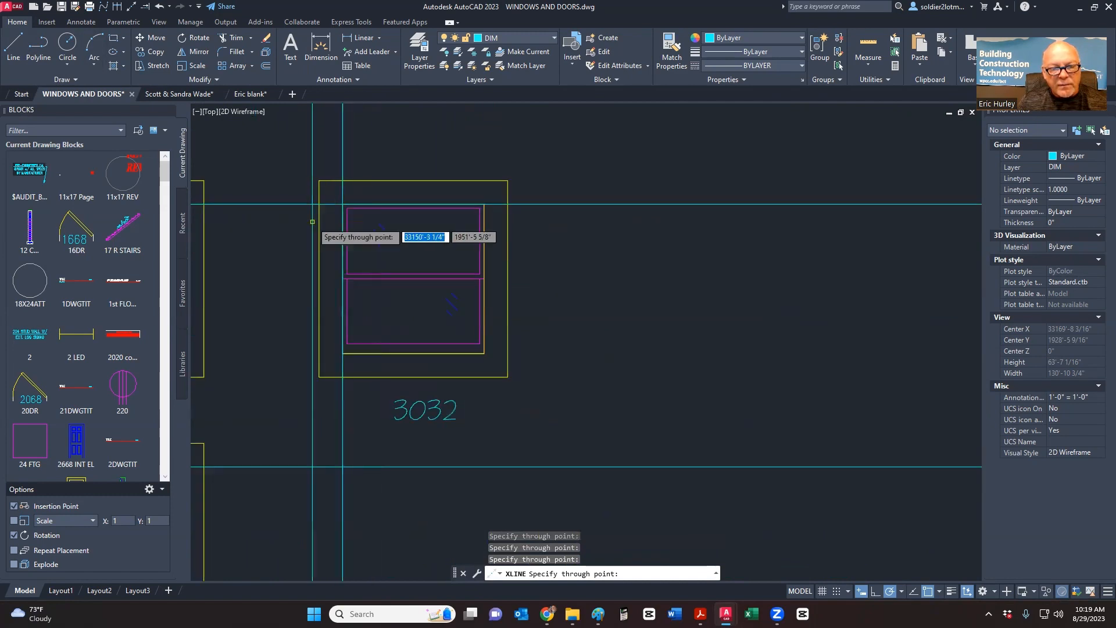
scroll(407, 276, "down", 5)
scroll(416, 274, "down", 3)
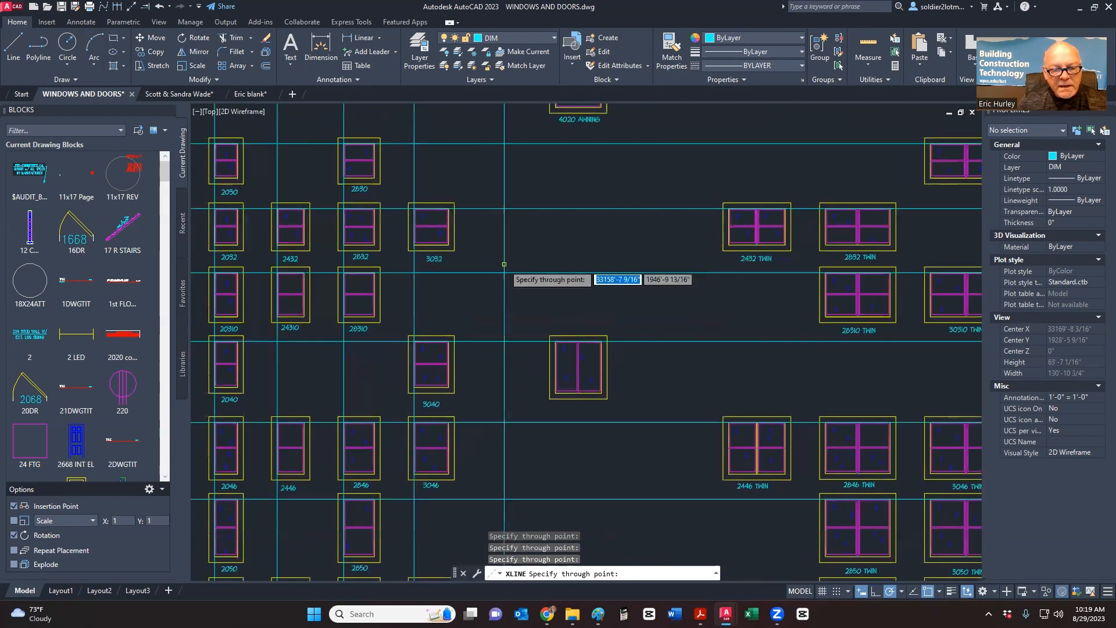
key("Escape")
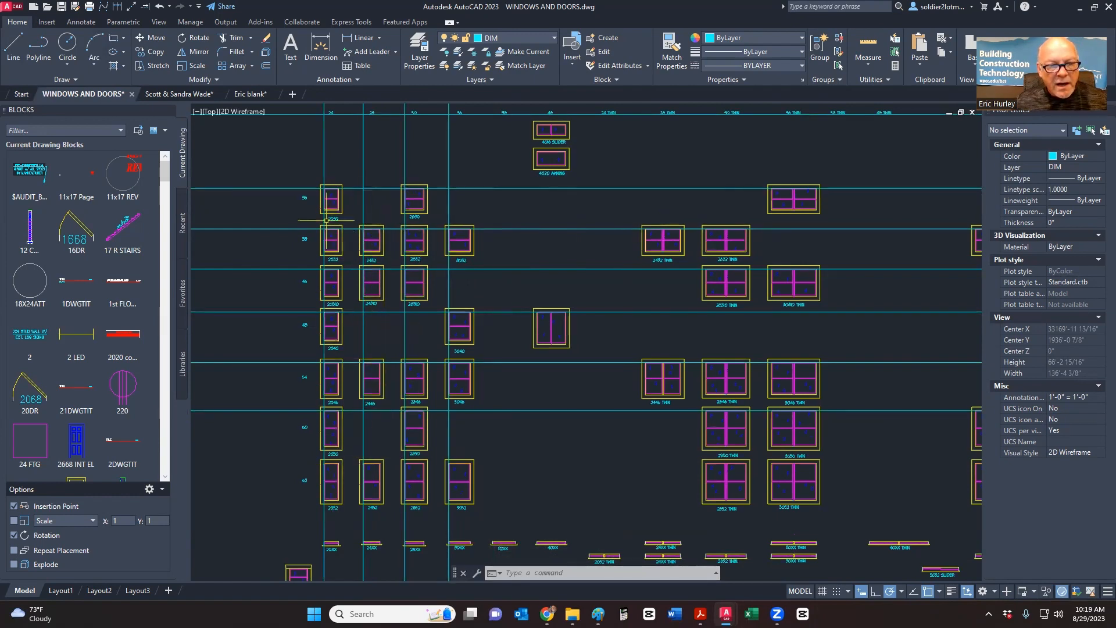
- Zoom and pan through the labelled window rows, from the 60 and 62 rows back to 20310
scroll(308, 198, "up", 4)
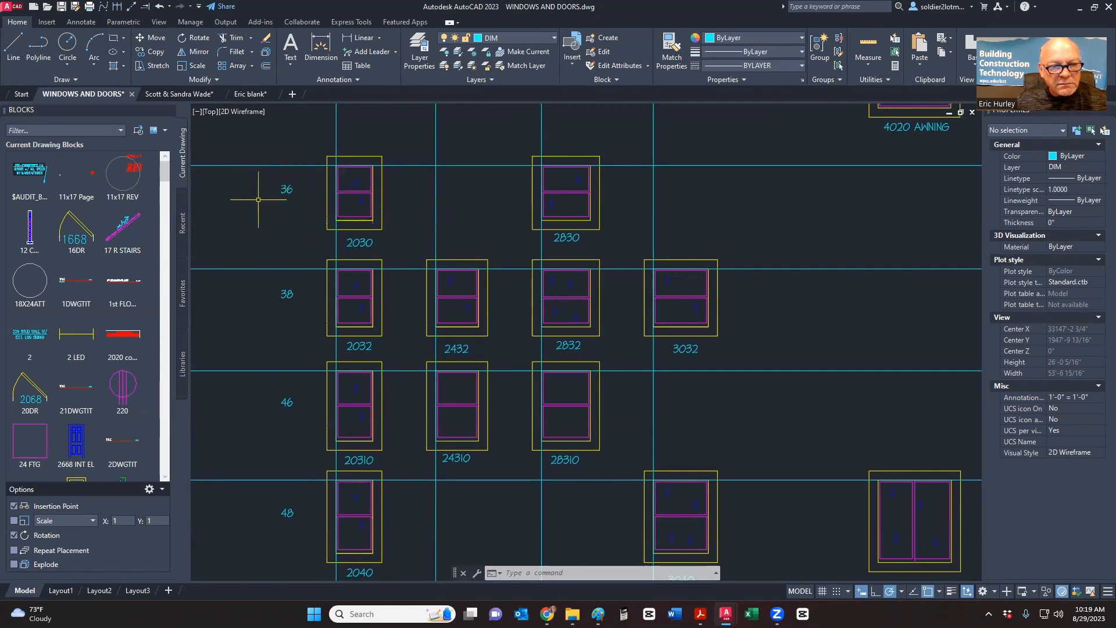
scroll(335, 229, "down", 3)
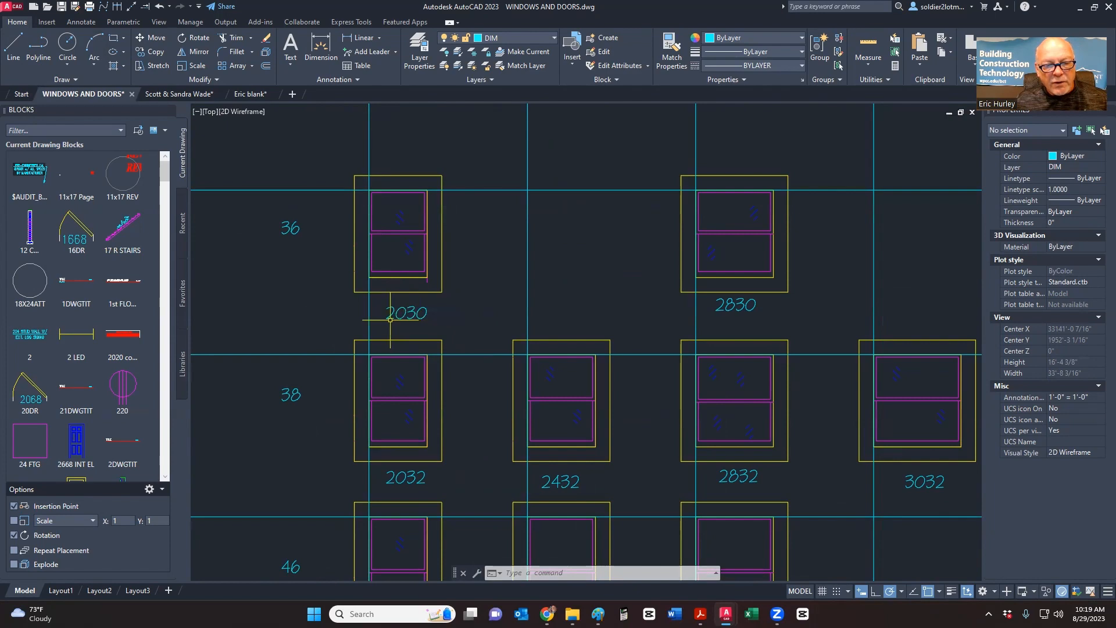
scroll(361, 231, "down", 5)
middle_click_drag(415, 359, 410, 212)
scroll(361, 392, "up", 4)
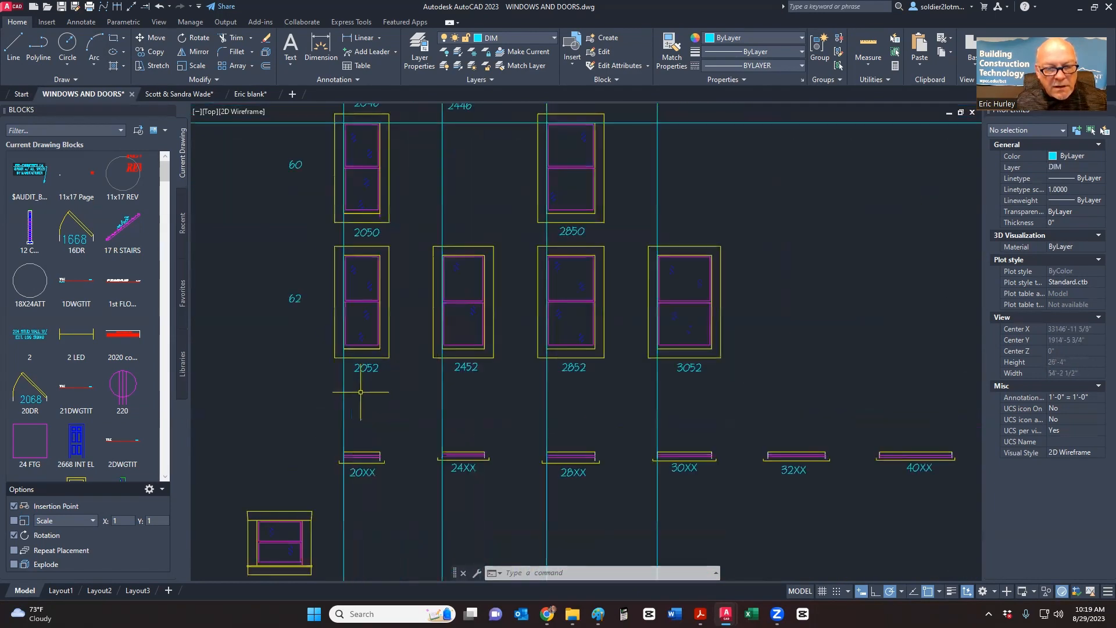
scroll(361, 391, "down", 4)
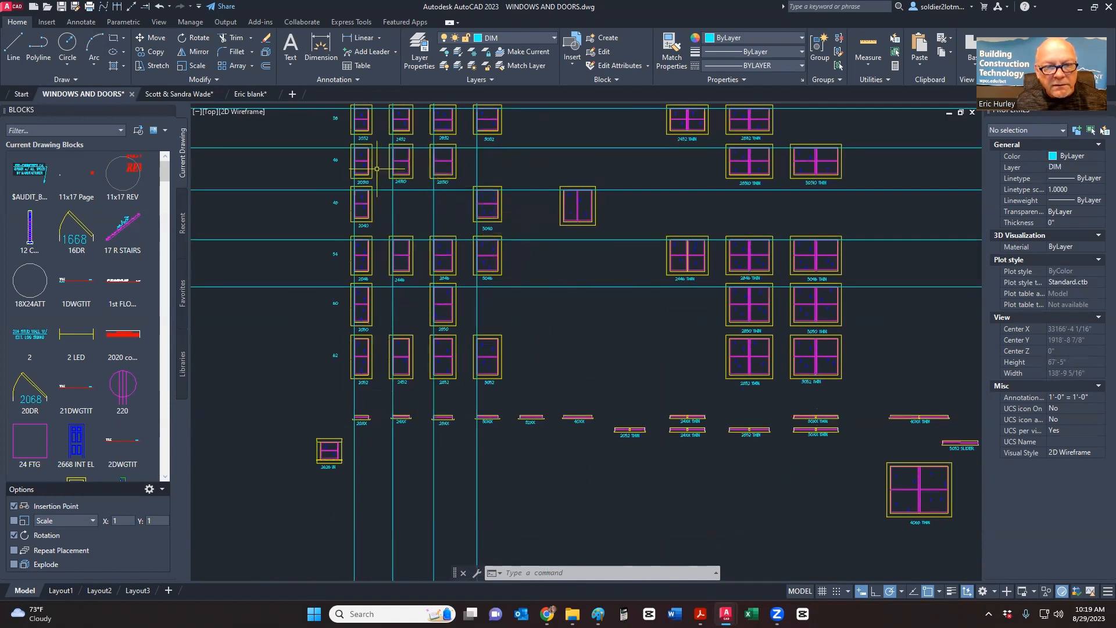
scroll(376, 177, "up", 5)
middle_click_drag(355, 224, 449, 291)
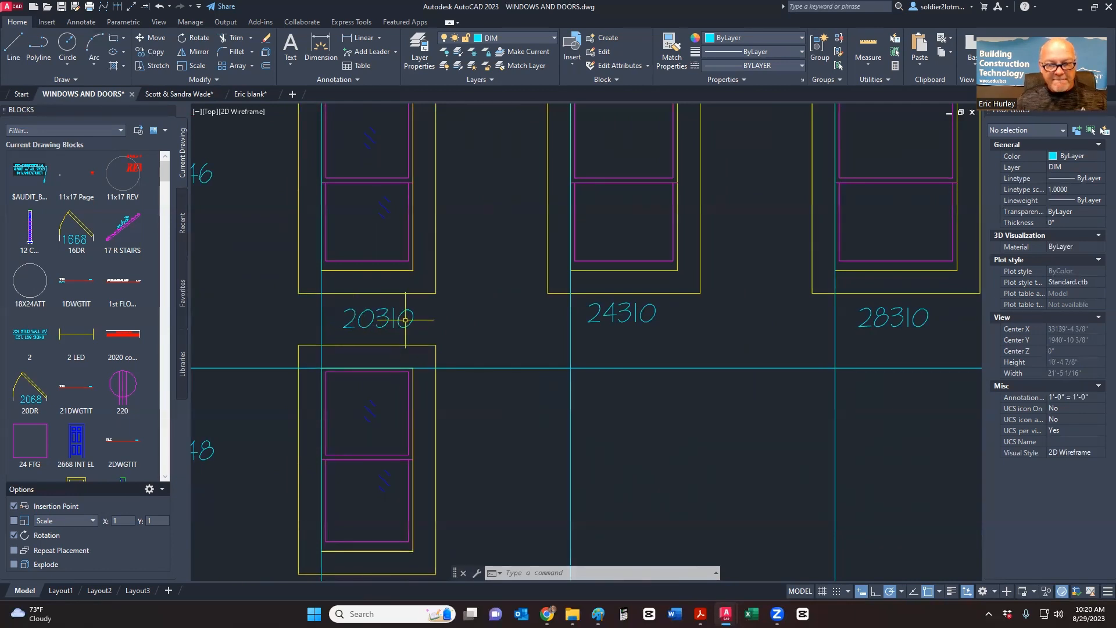
- Recenter the view on the window library, then switch over to the Chrome window-sizes PDF
scroll(405, 320, "down", 2)
scroll(405, 320, "down", 4)
scroll(406, 331, "up", 3)
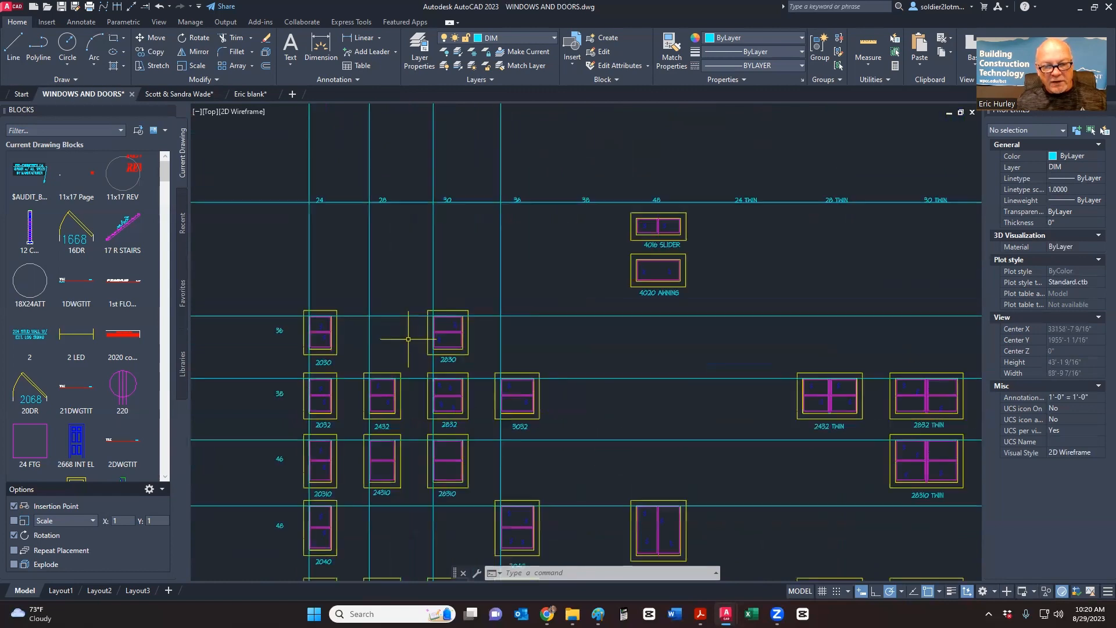
scroll(454, 361, "down", 4)
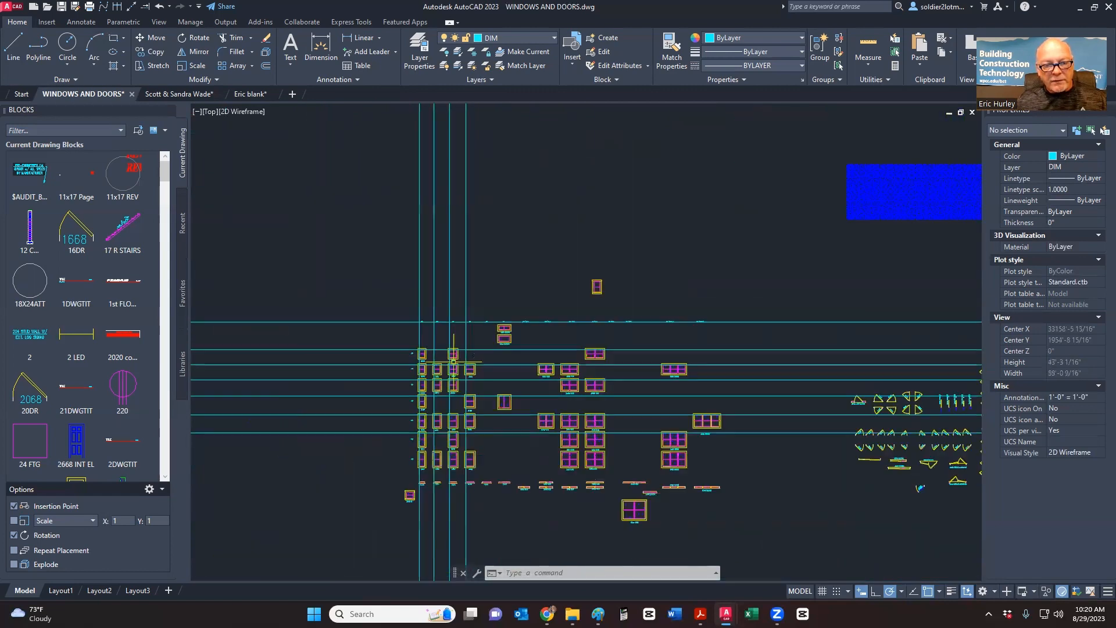
scroll(444, 362, "up", 3)
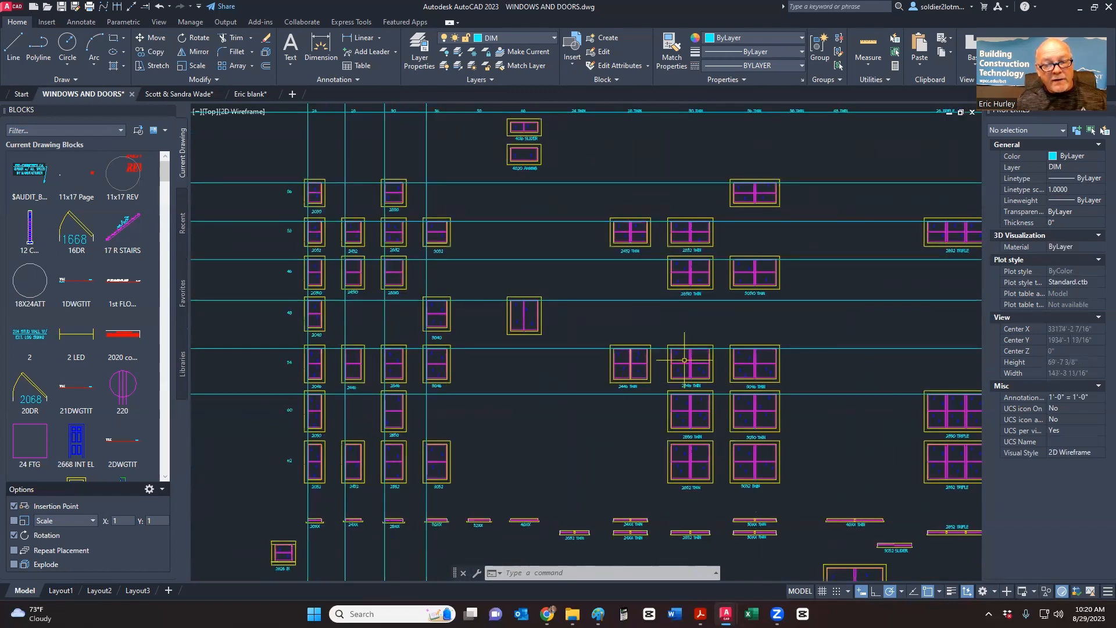
scroll(637, 372, "down", 2)
middle_click_drag(597, 335, 520, 324)
scroll(521, 323, "up", 2)
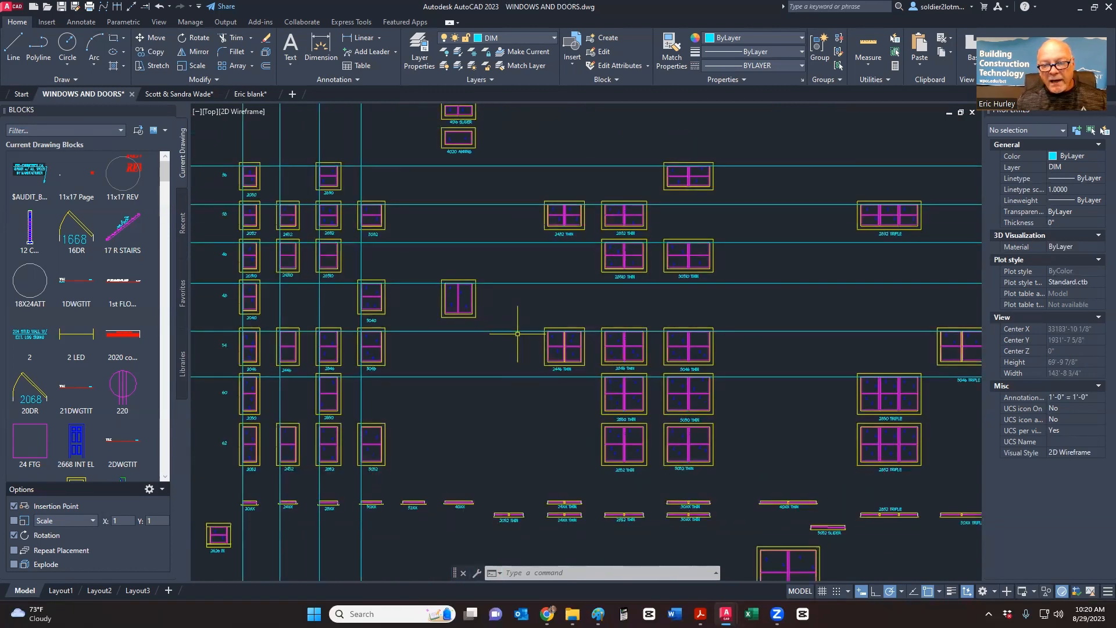
key("alt+Tab")
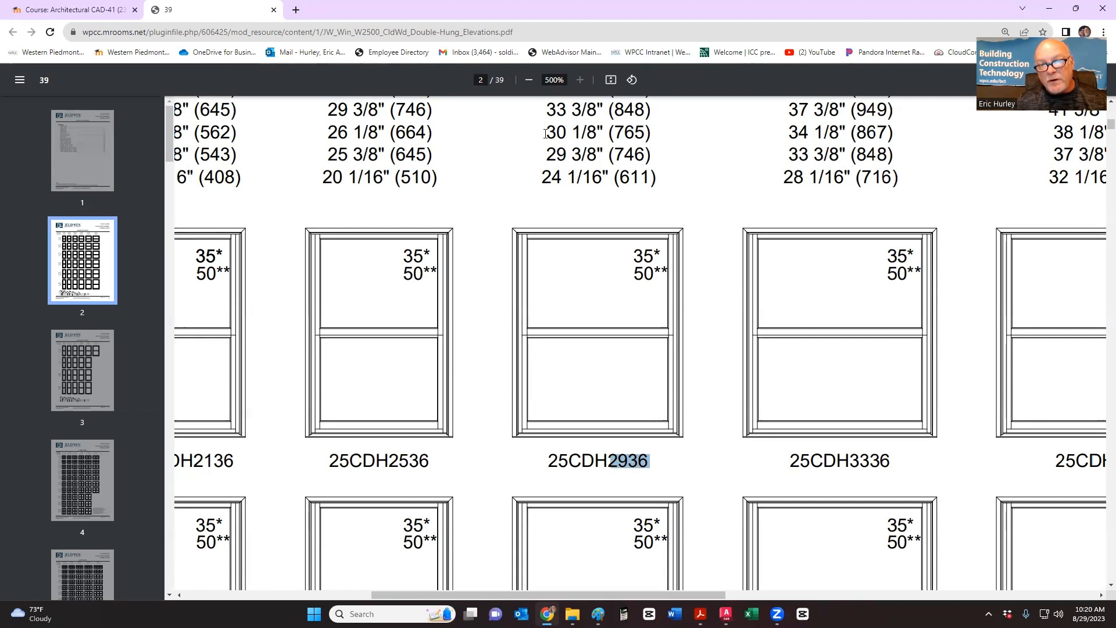
- Scroll the JELD-WEN PDF to the Operator Units table showing the 25CDH2936 column
scroll(562, 132, "up", 2)
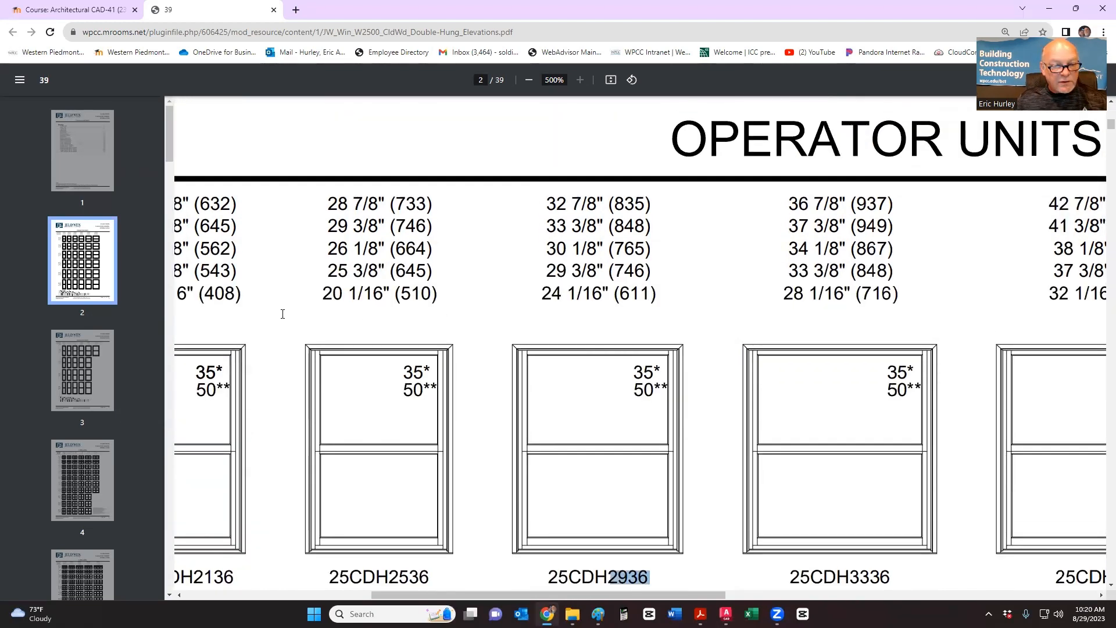
left_click_drag(397, 594, 210, 591)
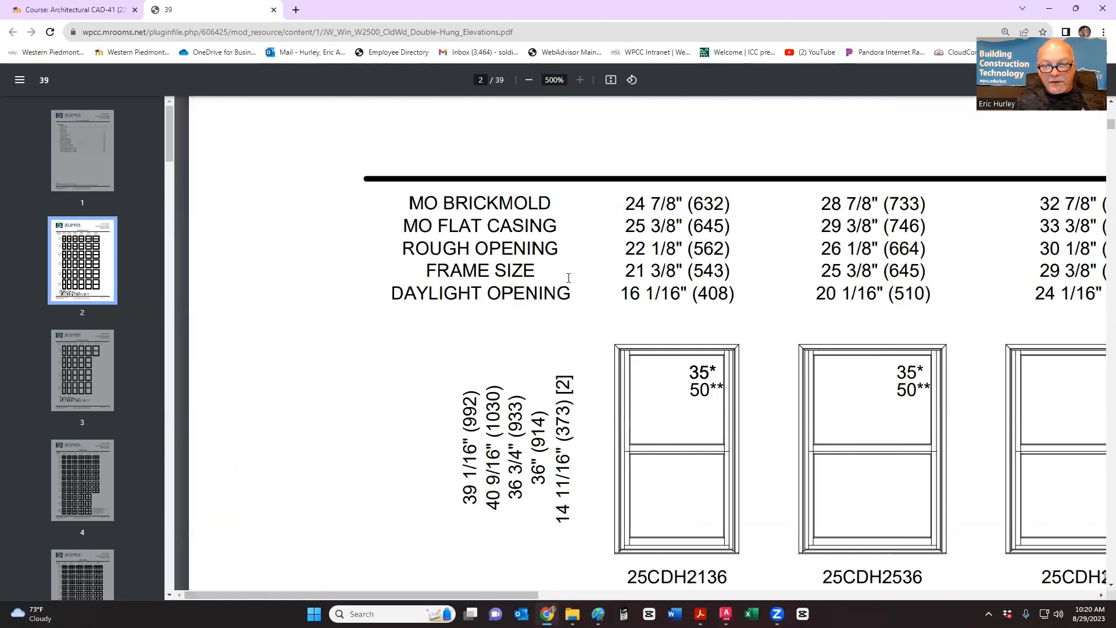
scroll(581, 250, "right", 8)
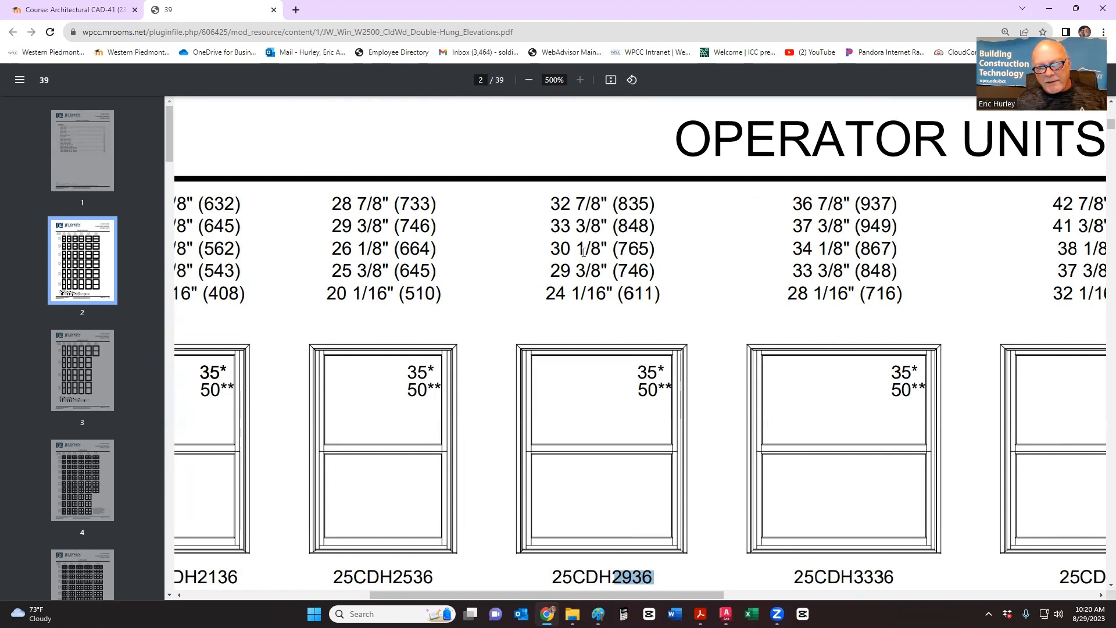
scroll(562, 307, "down", 1)
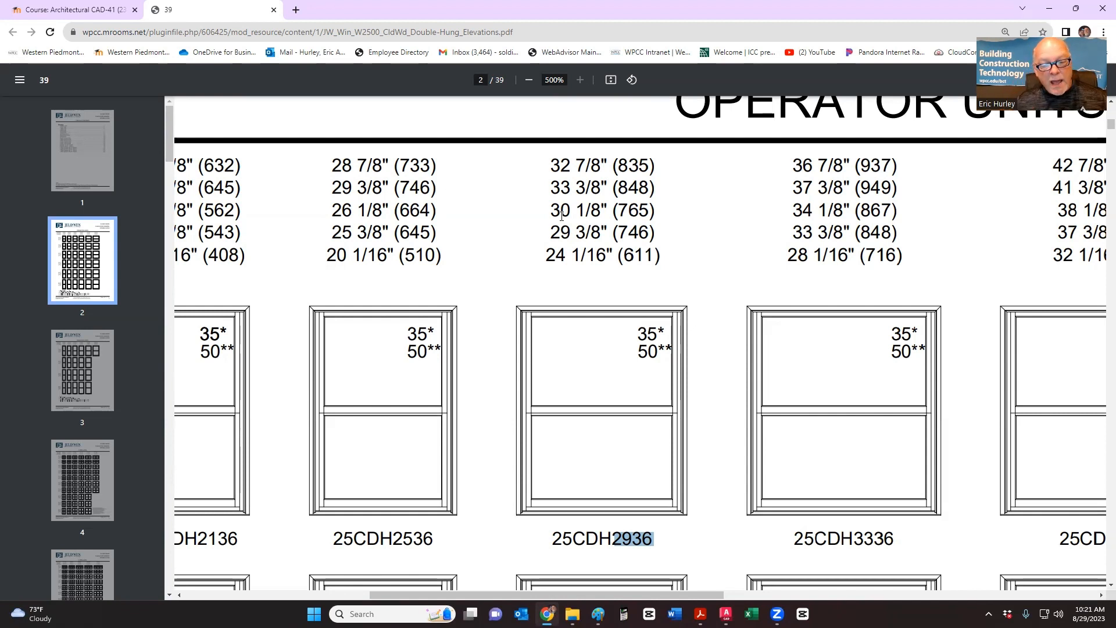
- Look over the lumber size table in Eric blank.dwg, then go back to WINDOWS AND DOORS
mouse_move(726, 613)
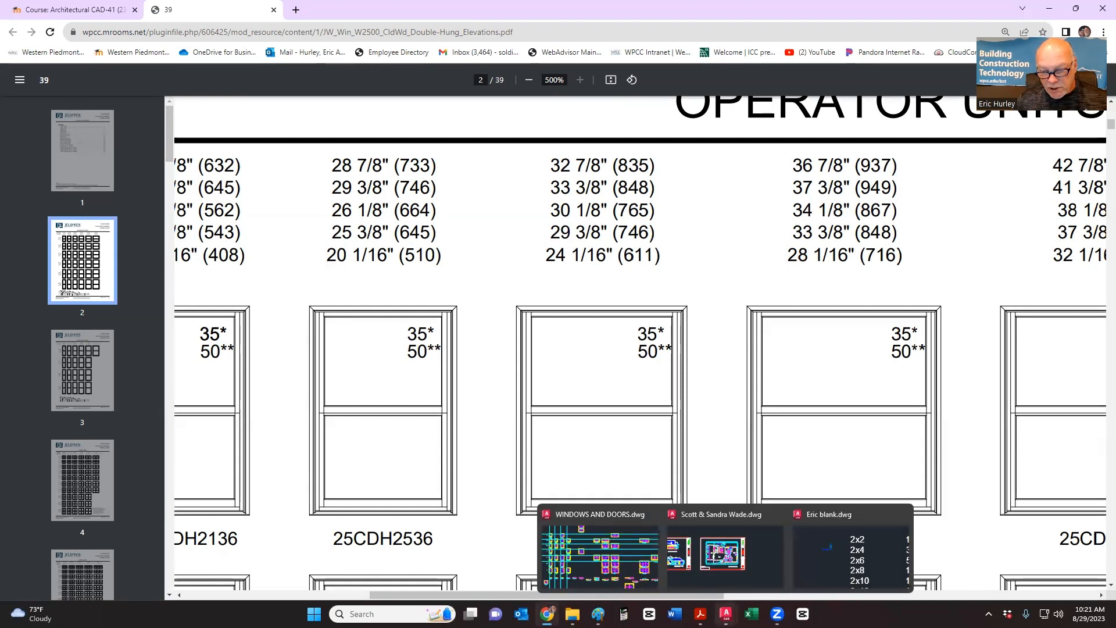
left_click(850, 555)
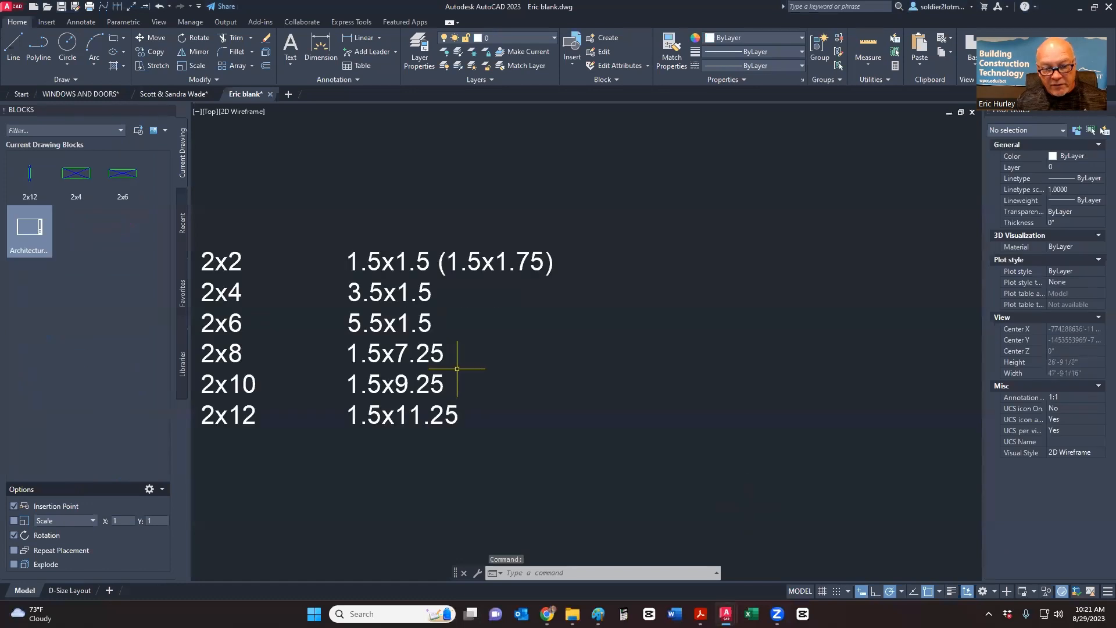
middle_click_drag(457, 369, 592, 370)
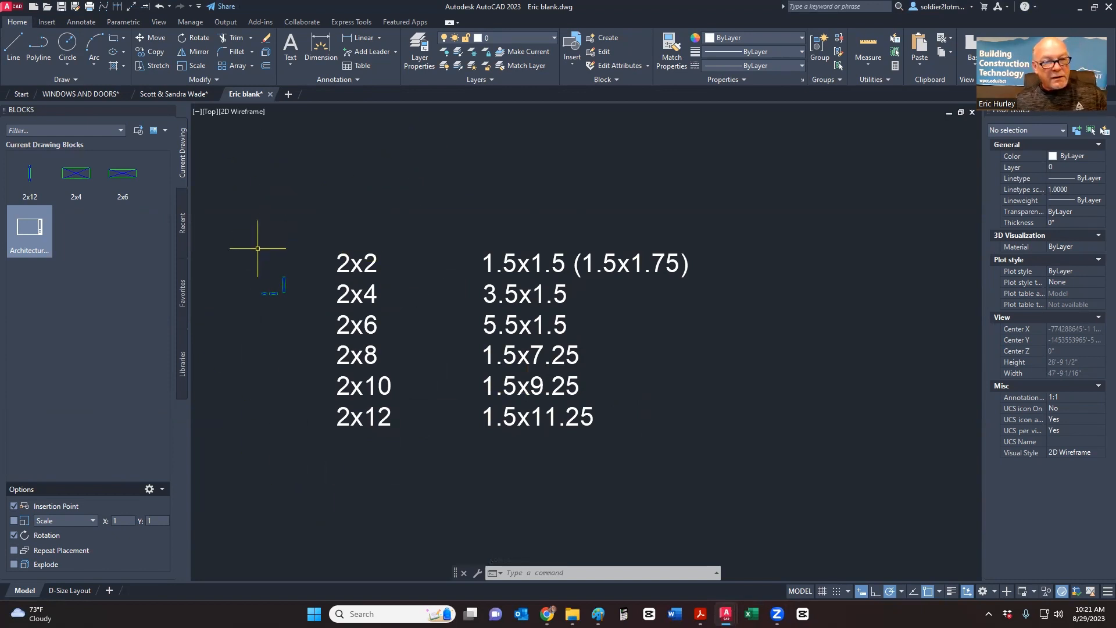
left_click(91, 98)
scroll(491, 332, "down", 6)
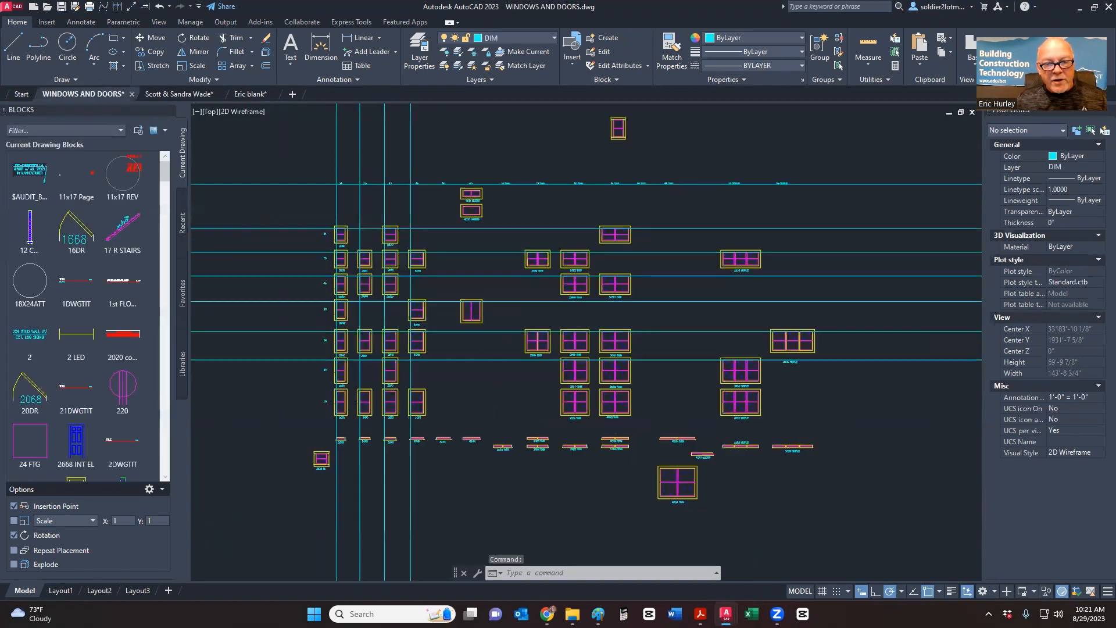
- Select the vertical and horizontal construction lines with two crossing windows and delete them
left_click(487, 219)
left_click(403, 242)
left_click(379, 345)
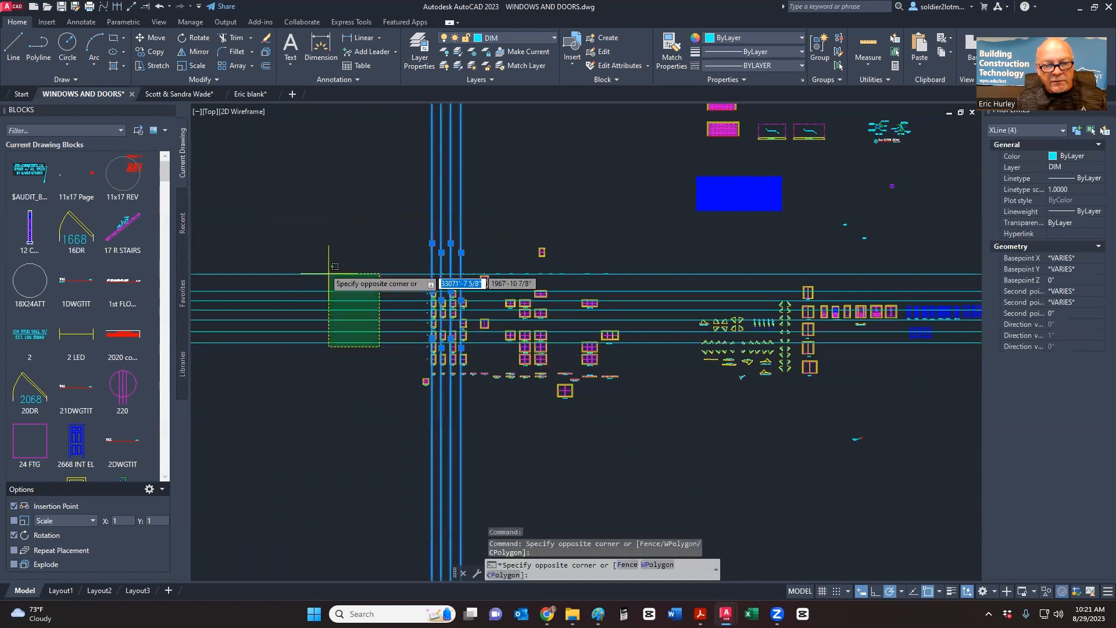
left_click(317, 261)
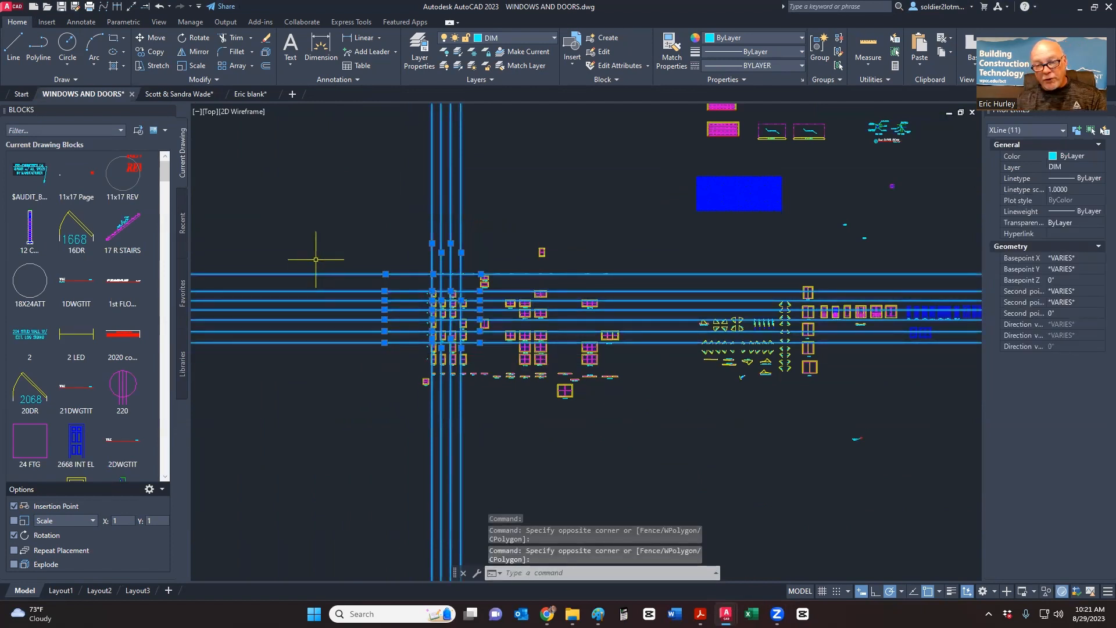
key("Delete")
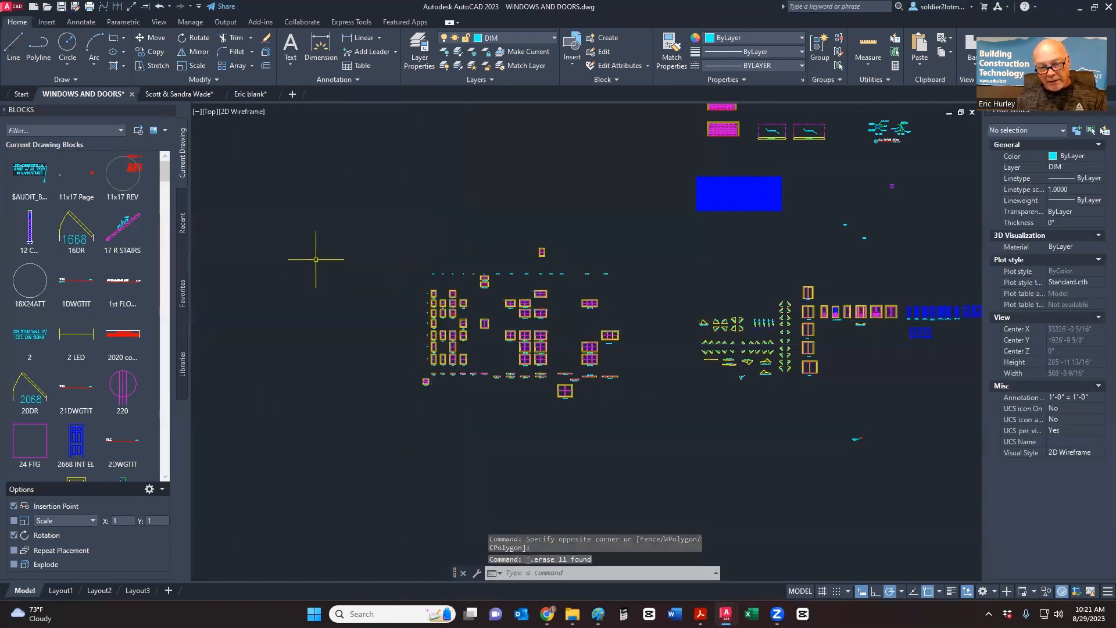
- Zoom and pan to inspect the window section detail, then move to an empty drawing area
scroll(508, 232, "down", 1)
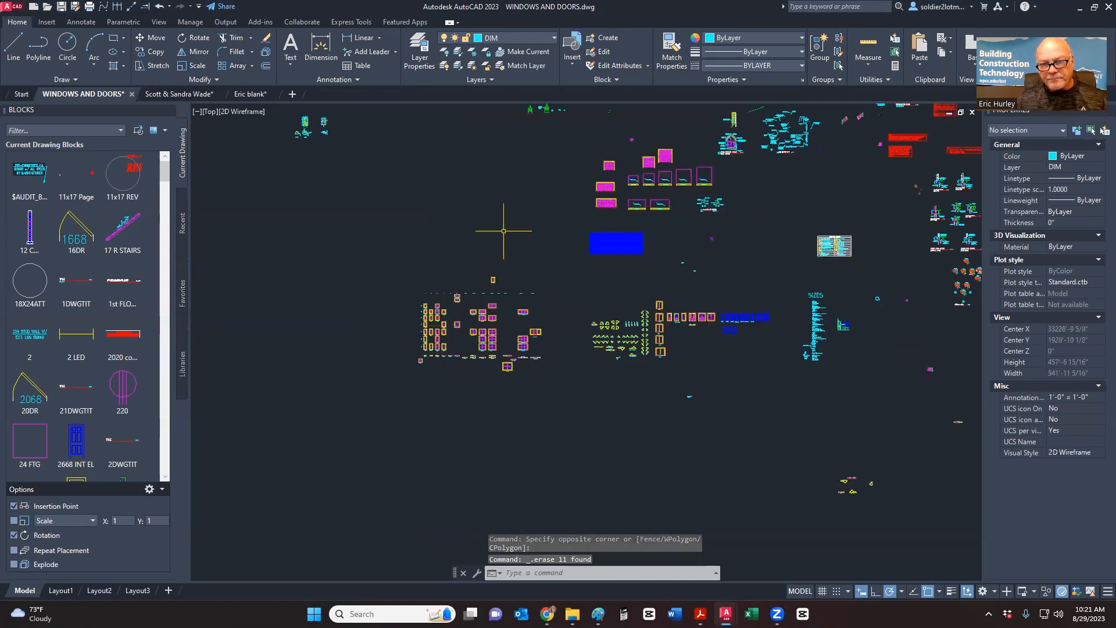
scroll(465, 316, "down", 1)
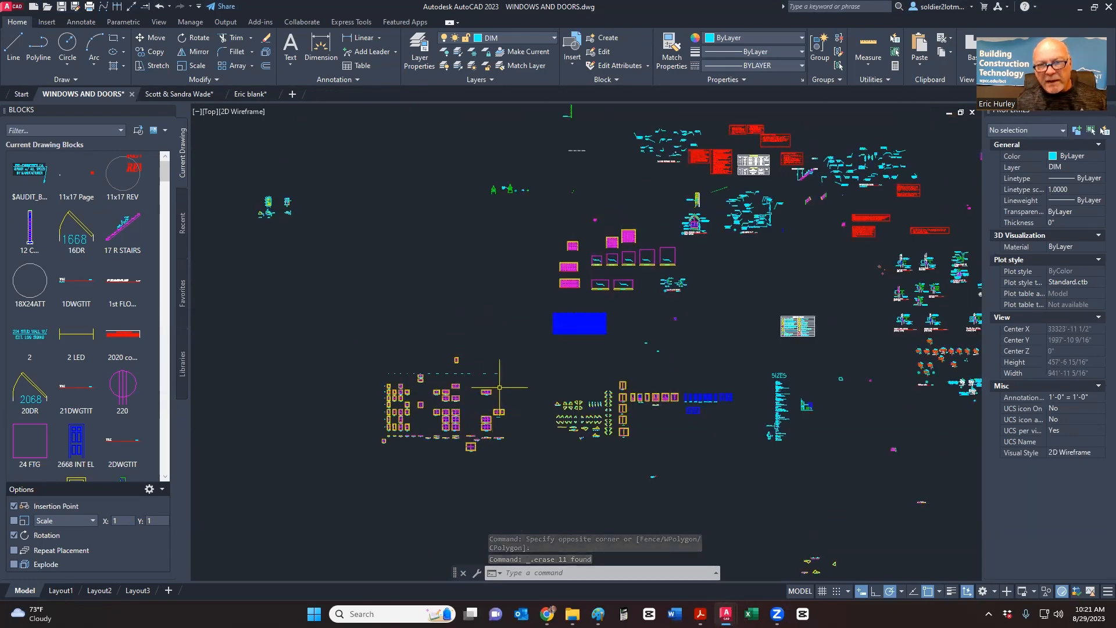
middle_click_drag(494, 274, 520, 348)
scroll(414, 324, "up", 10)
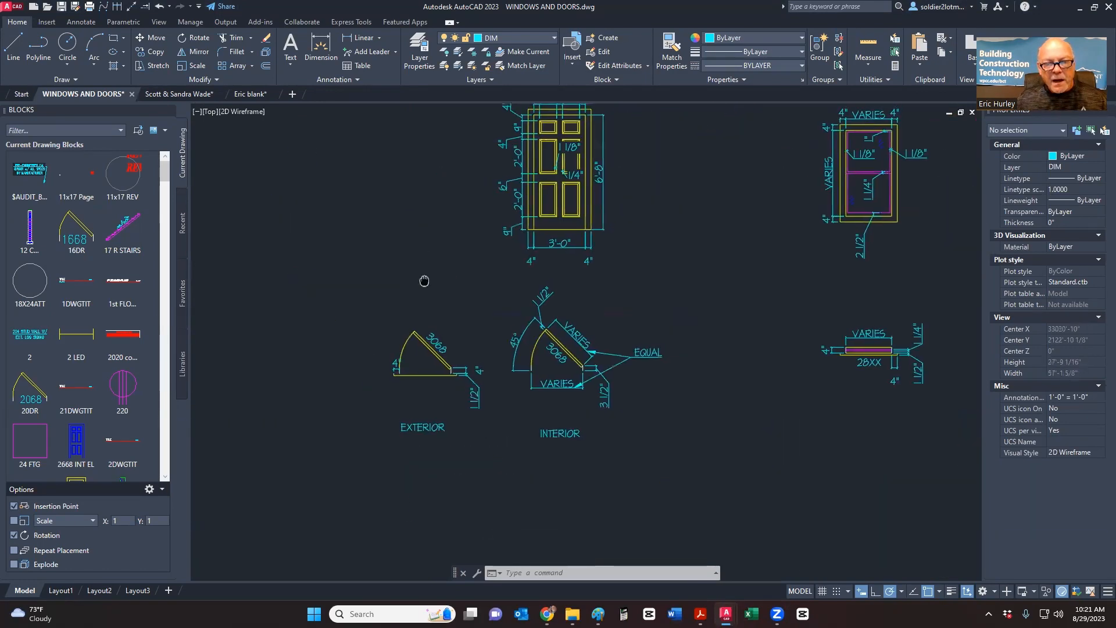
middle_click_drag(756, 272, 424, 316)
scroll(454, 273, "up", 4)
middle_click_drag(561, 252, 565, 278)
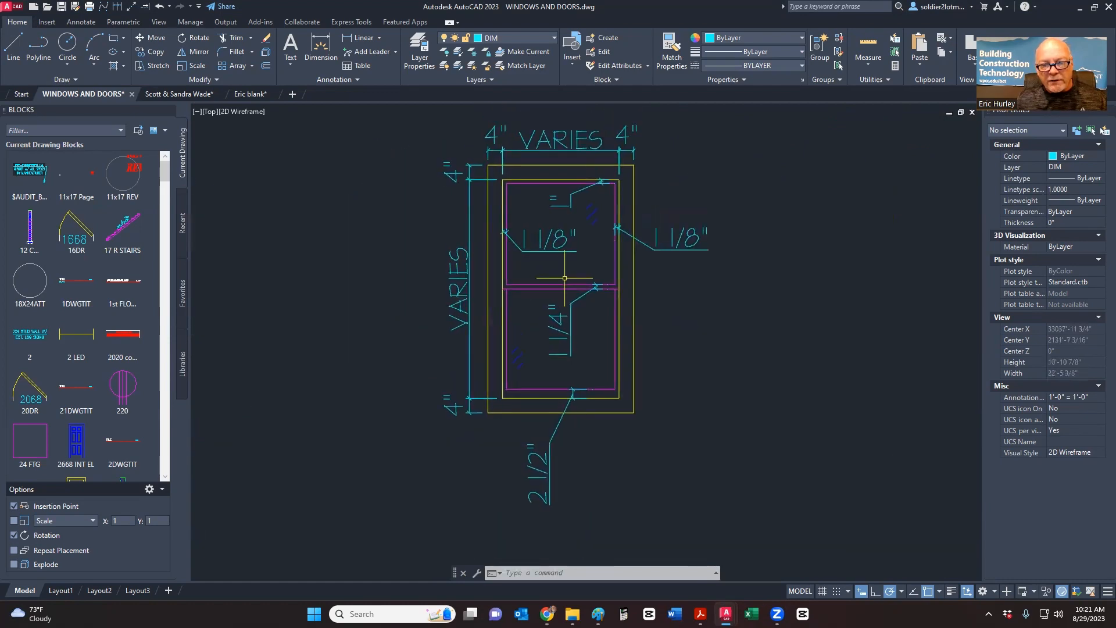
scroll(601, 274, "down", 5)
middle_click_drag(748, 277, 414, 284)
scroll(413, 285, "down", 4)
middle_click_drag(558, 284, 441, 304)
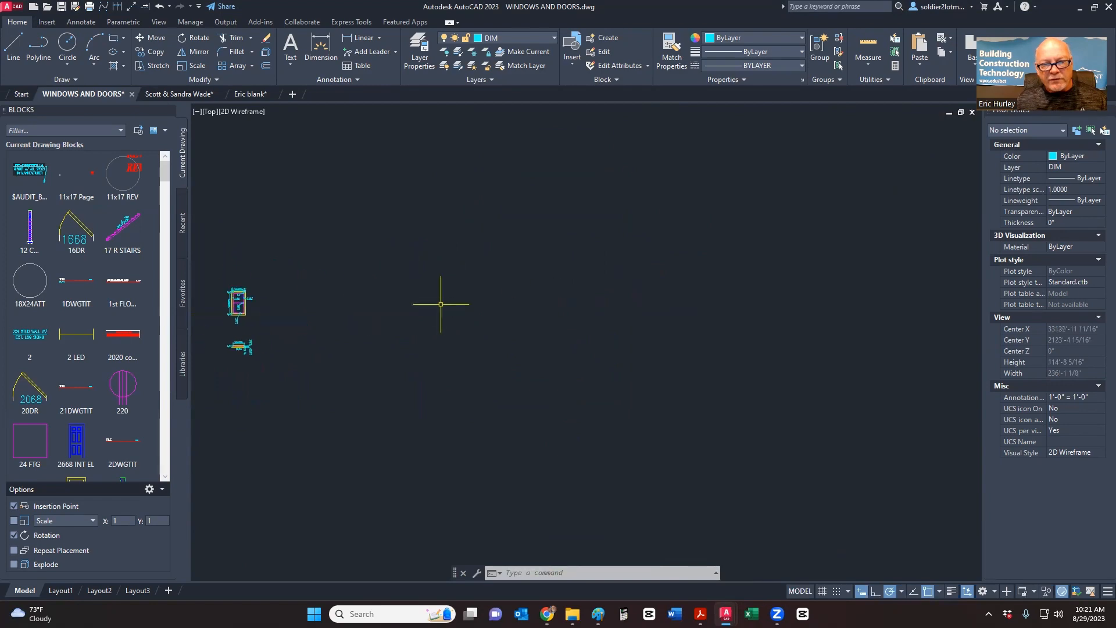
scroll(442, 303, "up", 4)
- Check the window elevations PDF and bring up the Paint section image
key("alt+Tab")
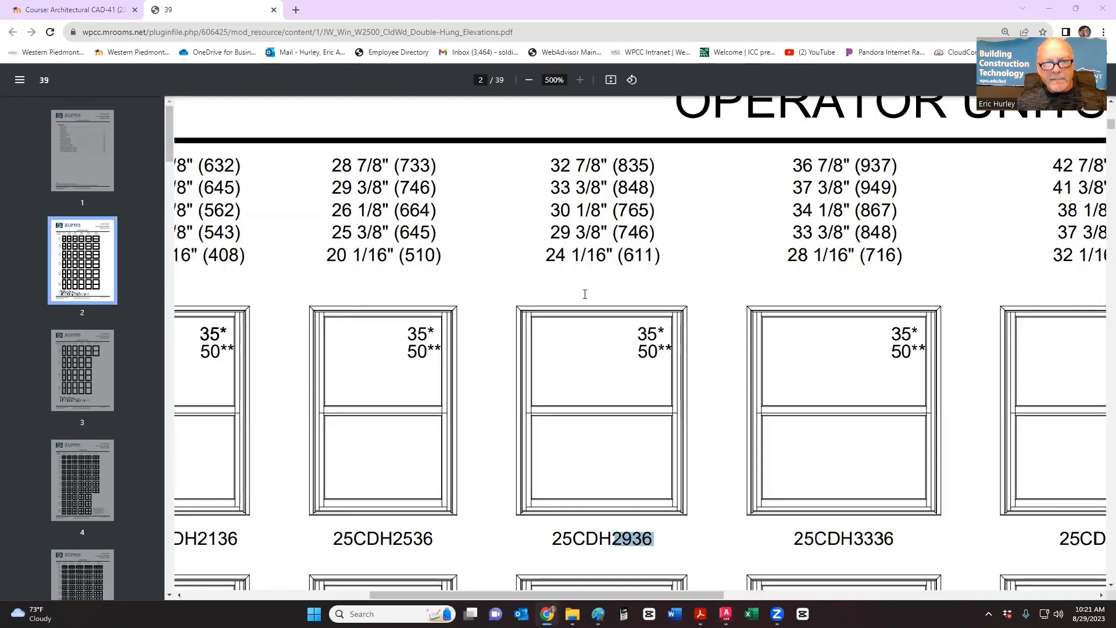
key("alt+Tab")
key("alt+Tab")
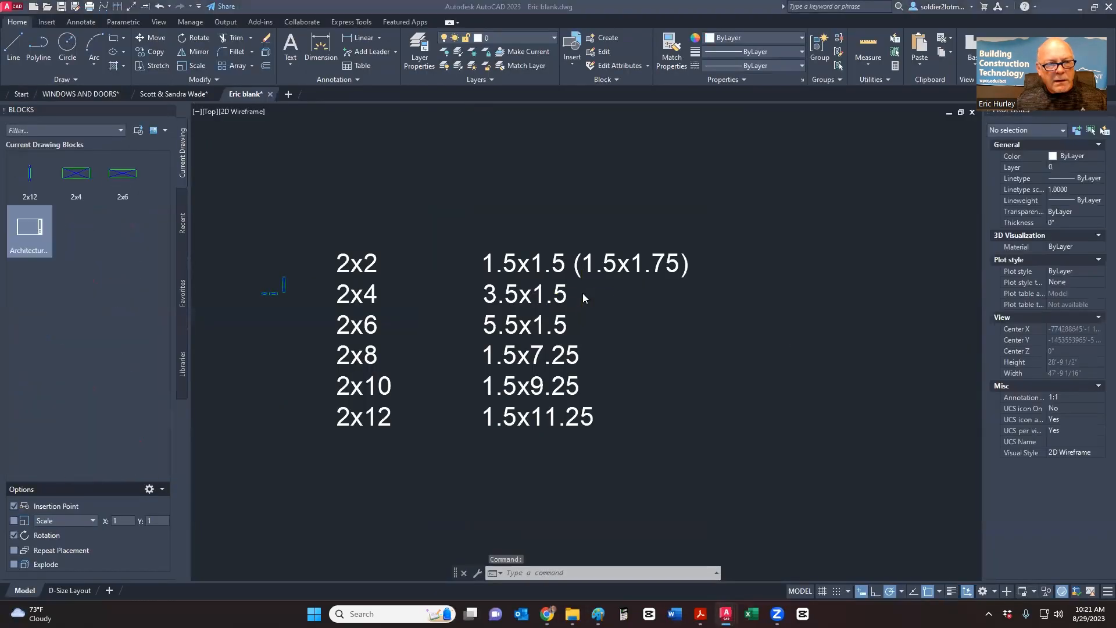
key("alt+Tab")
left_click(262, 252)
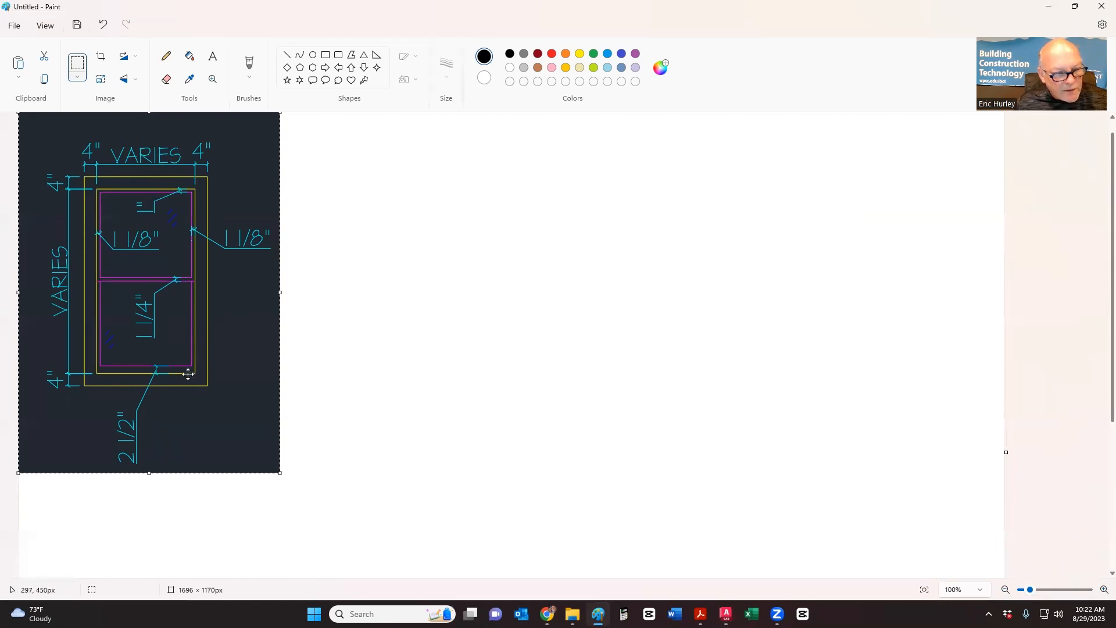
- Return to the Eric blank drawing and start a rectangle
key("alt+Tab")
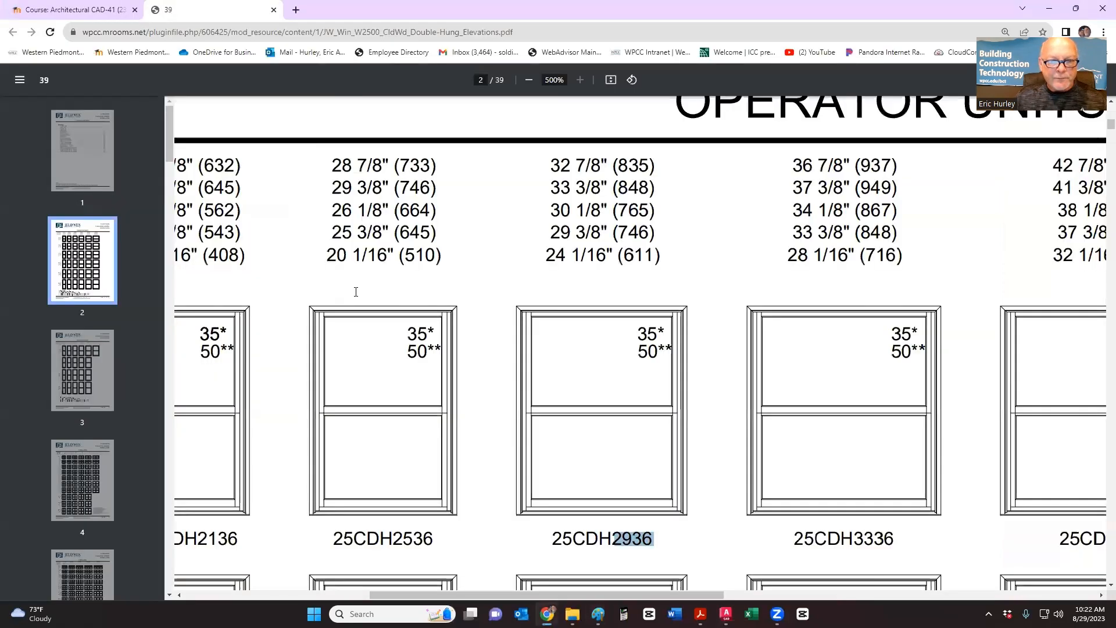
key("alt+Tab")
key("alt+Tab")
key("Tab")
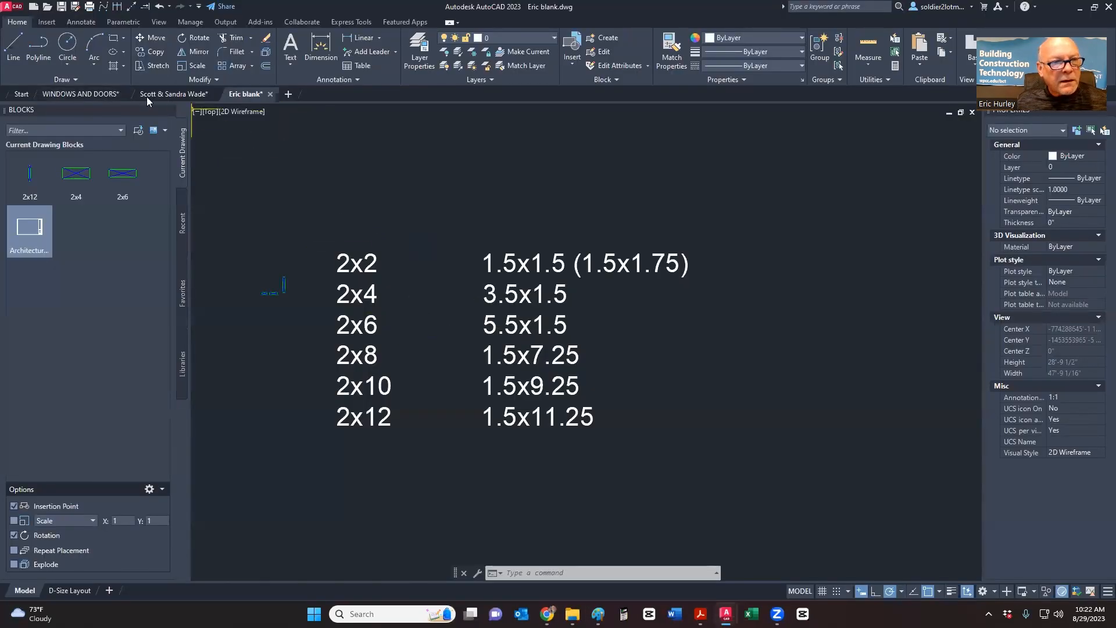
left_click(115, 38)
- Cancel the rectangle and recheck the window elevations PDF
scroll(474, 267, "down", 8)
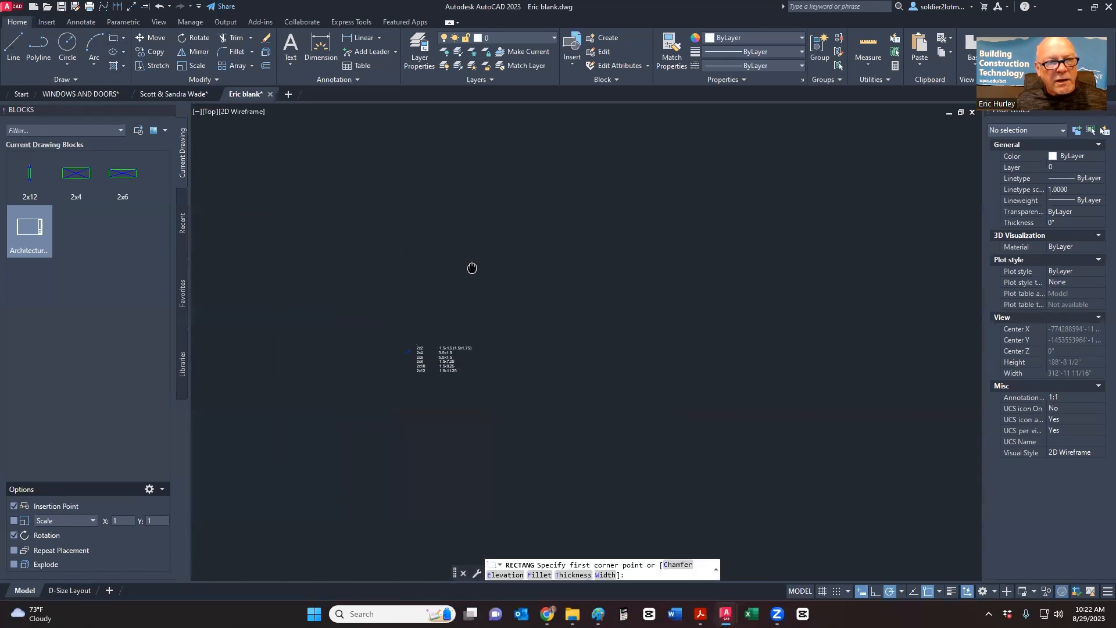
left_click(116, 39)
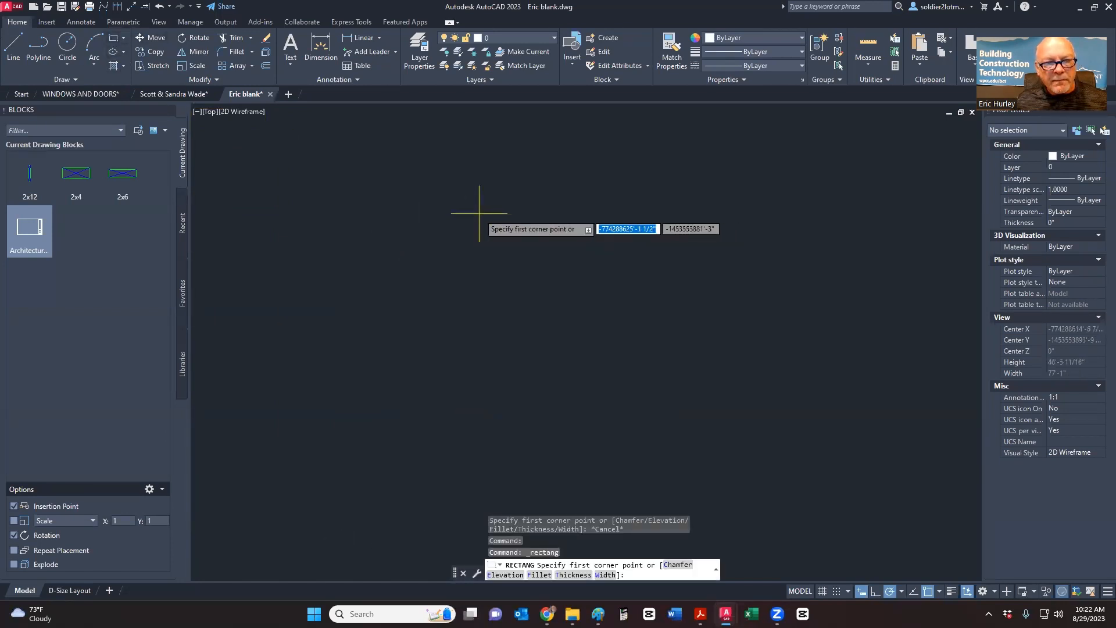
scroll(469, 234, "up", 4)
scroll(470, 234, "down", 4)
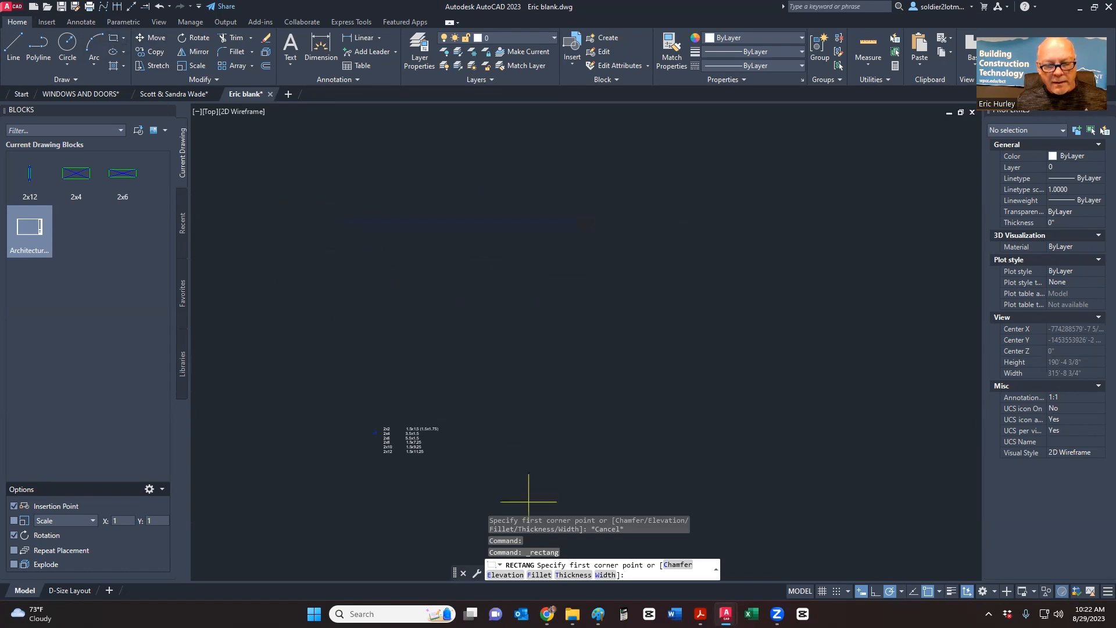
key("Escape")
key("alt+Tab")
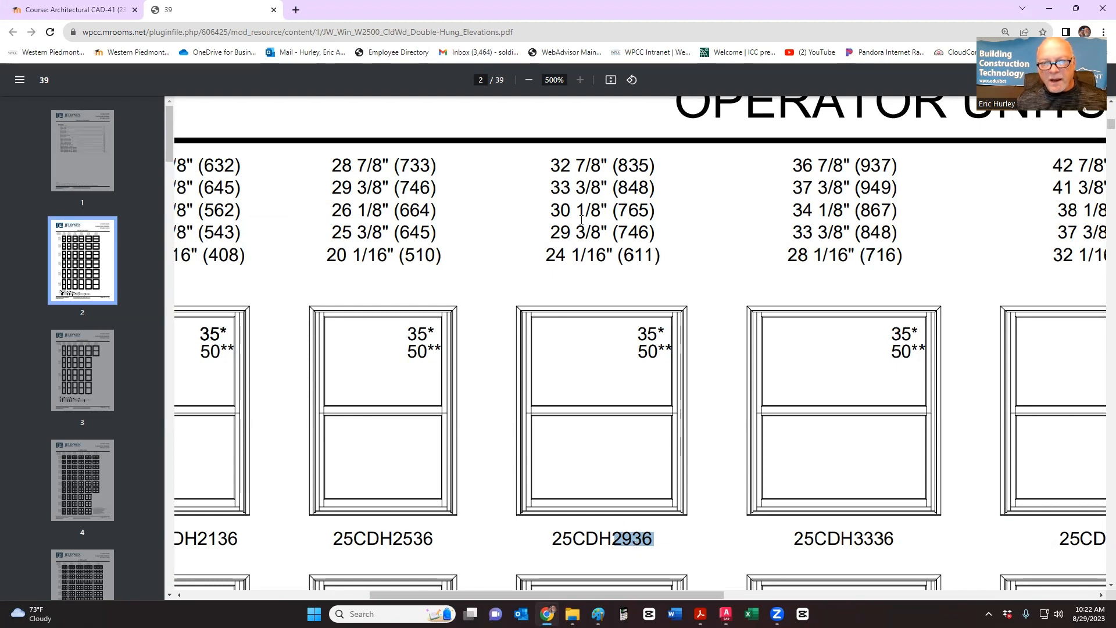
key("alt+Tab")
key("alt+Tab")
key("alt+Tab")
key("alt+Tab")
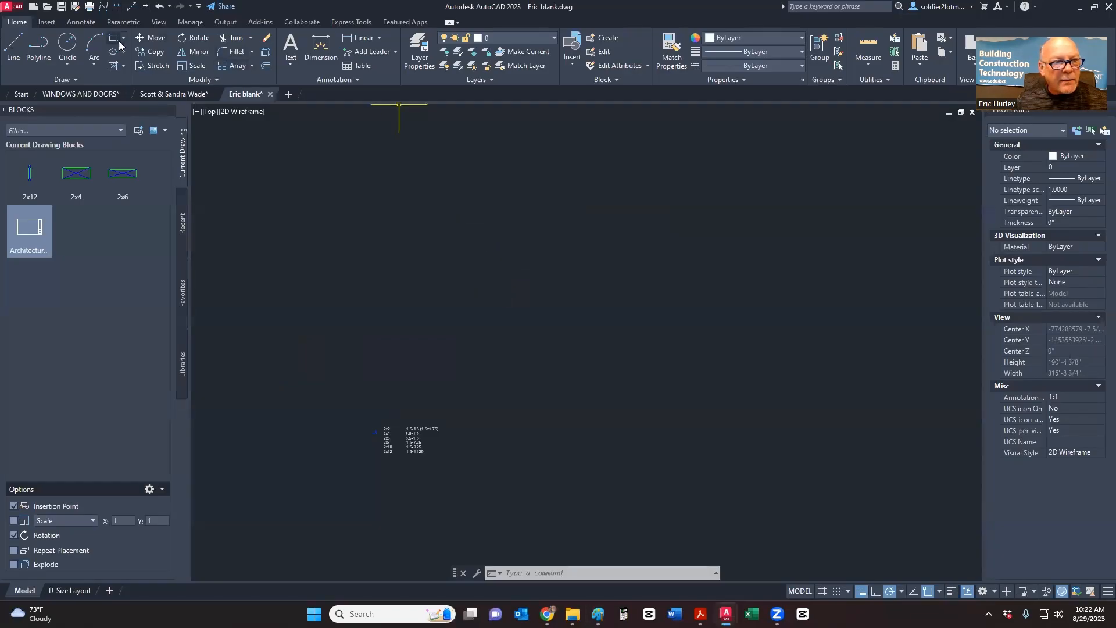
- Draw a 30 by 36 rectangle from a picked corner and zoom to it
left_click(114, 38)
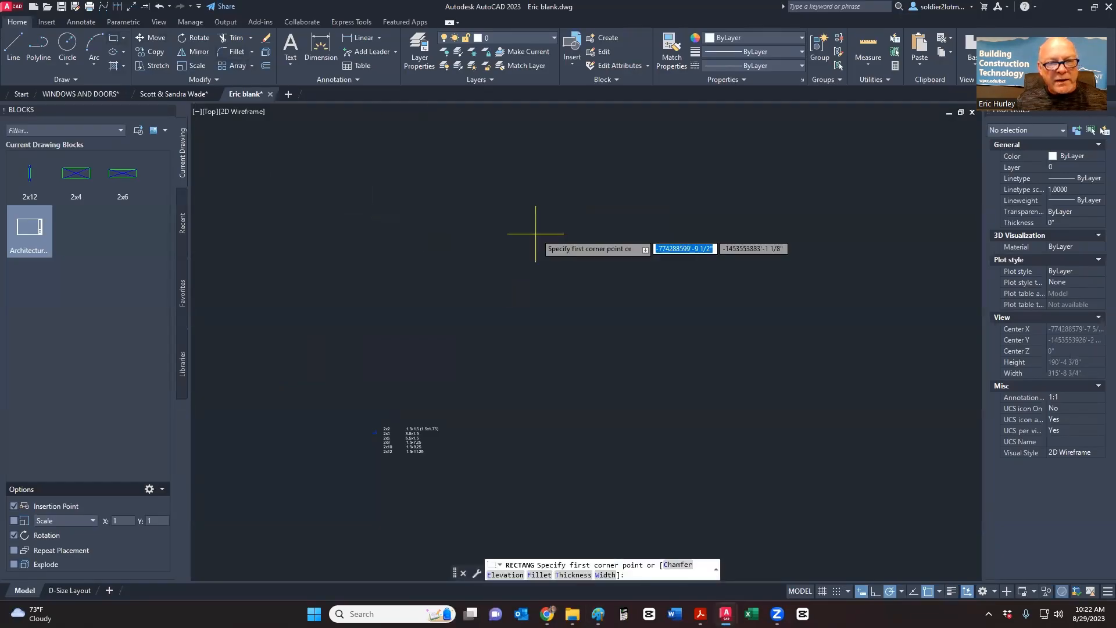
left_click(530, 210)
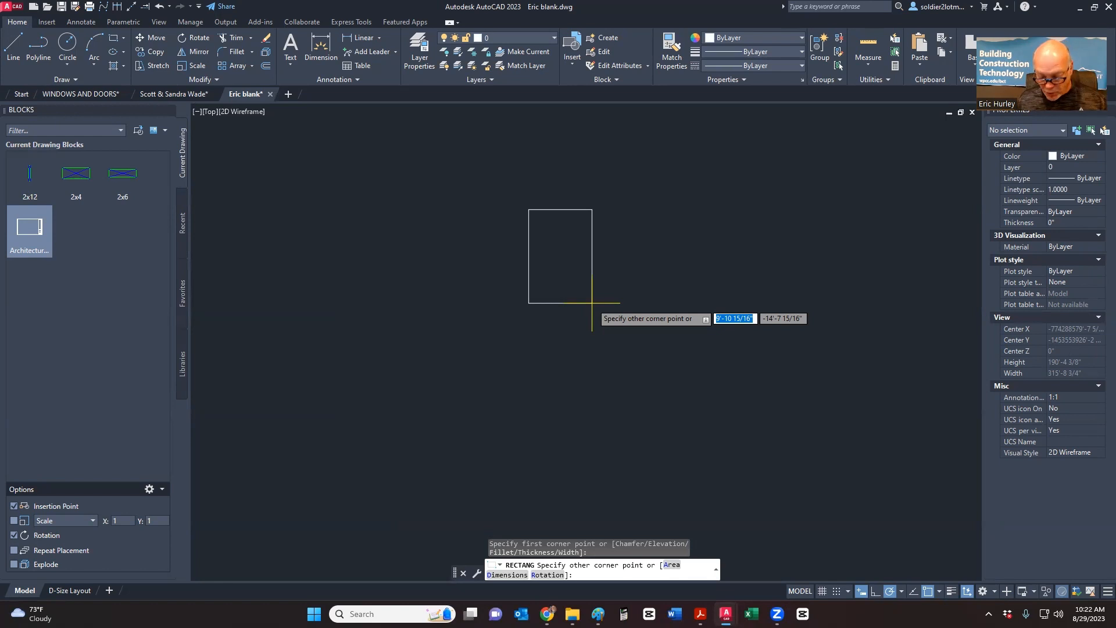
type("30")
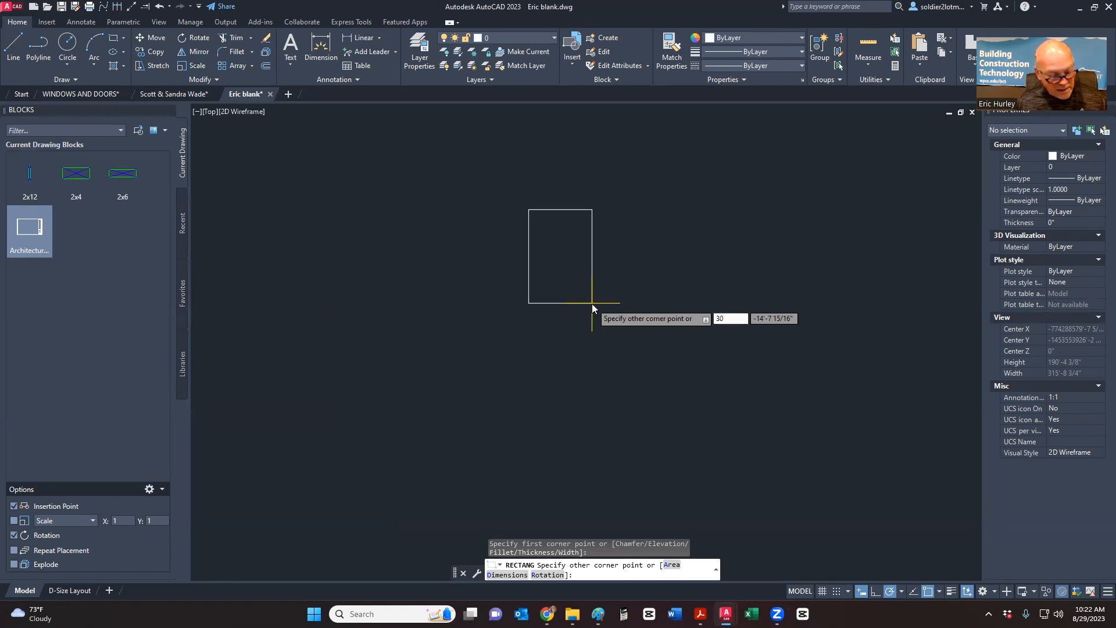
key("Tab")
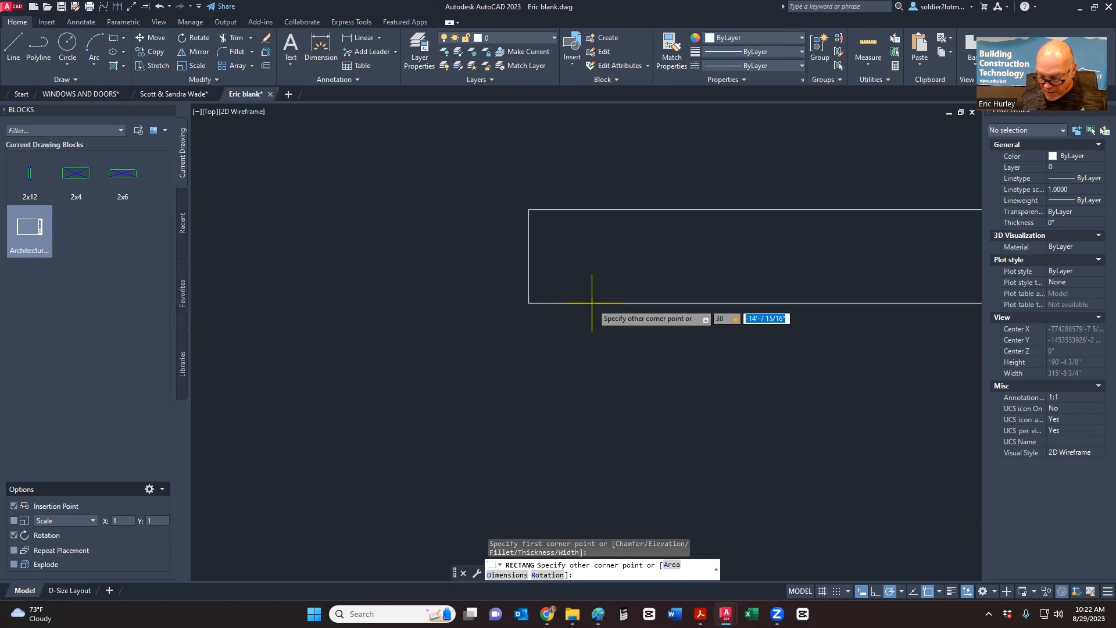
type("31")
type("6")
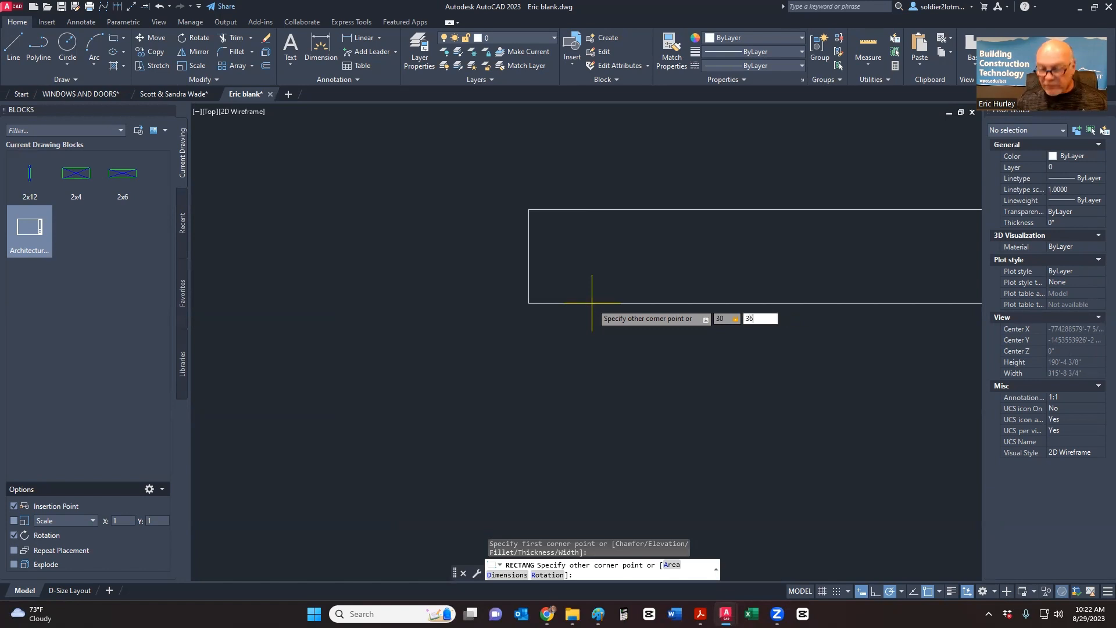
key("Return")
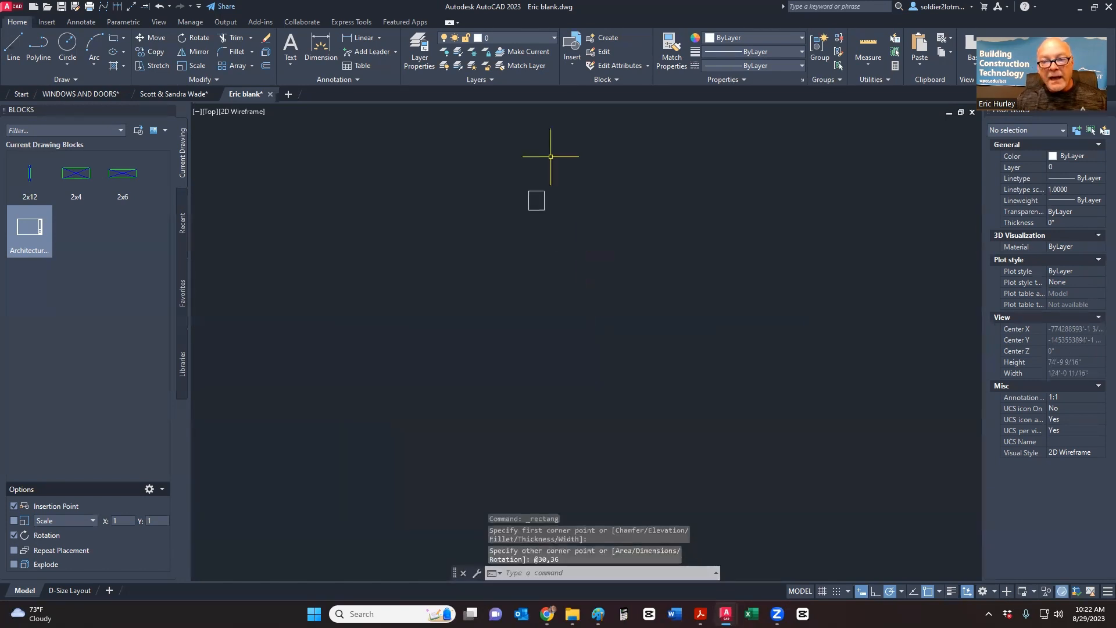
scroll(547, 185, "up", 10)
middle_click_drag(530, 260, 548, 232)
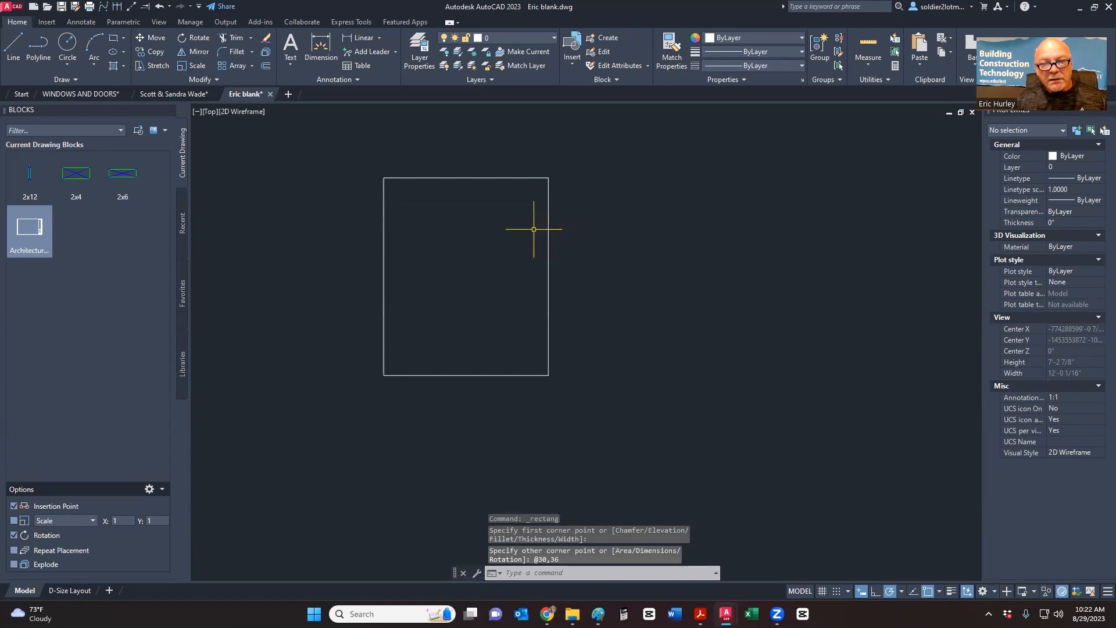
key("alt+Tab")
key("alt+Tab")
key("alt+Tab")
key("alt+Tab")
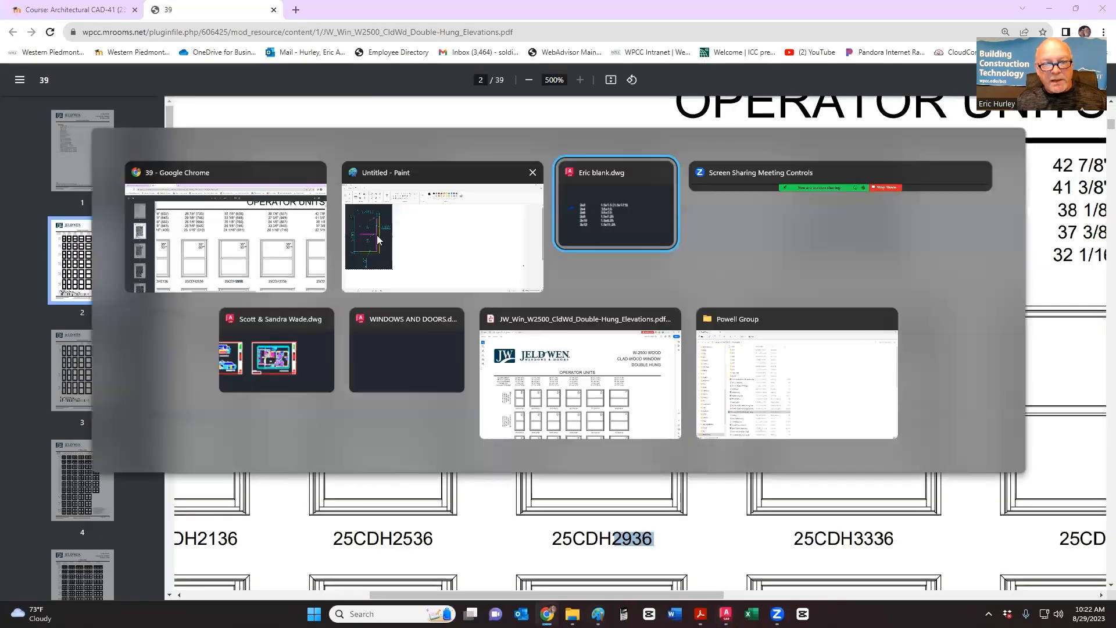
left_click(246, 249)
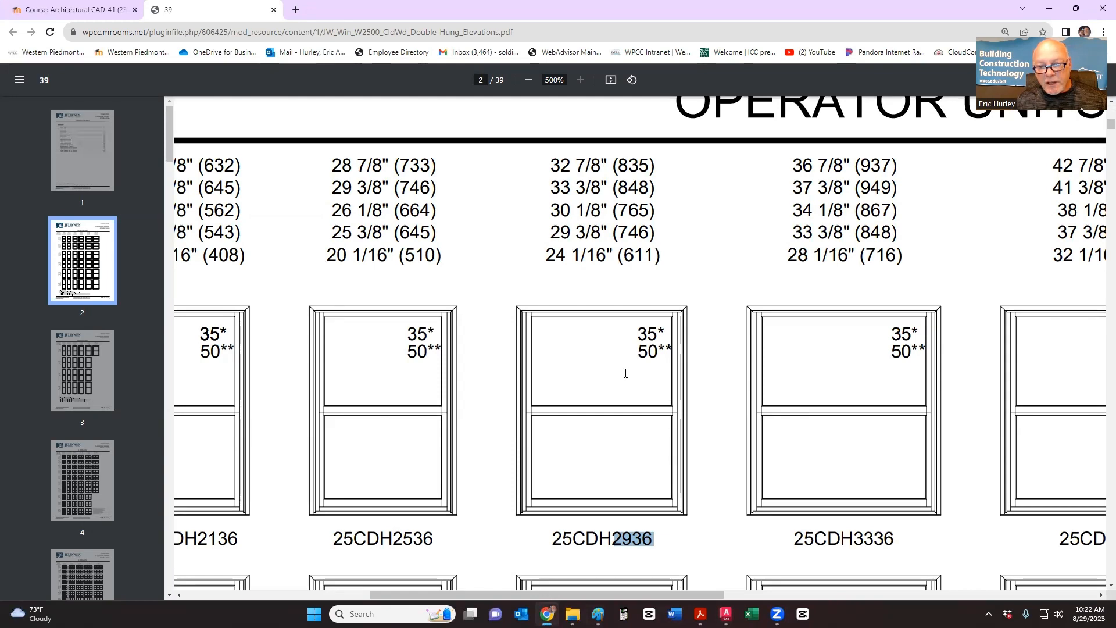
key("alt+Tab")
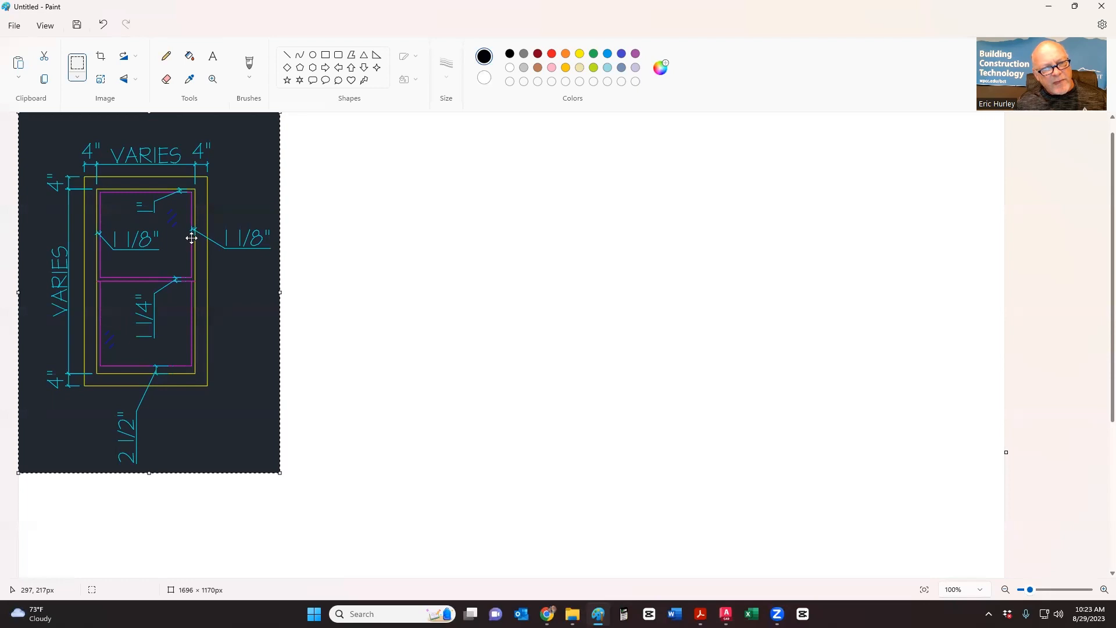
key("alt+Tab")
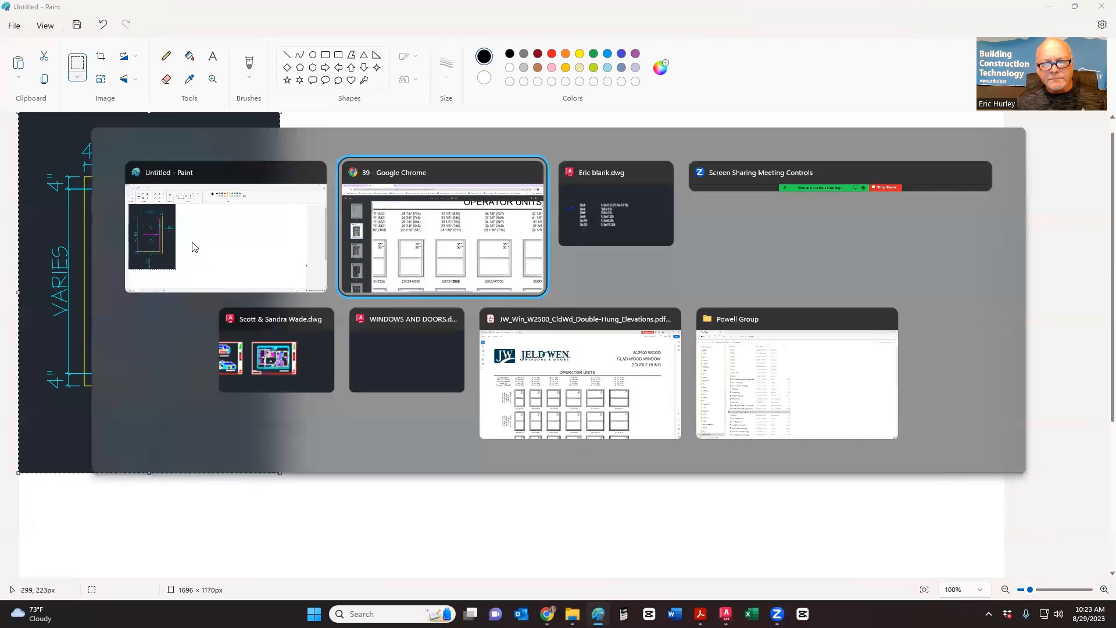
key("alt+Tab")
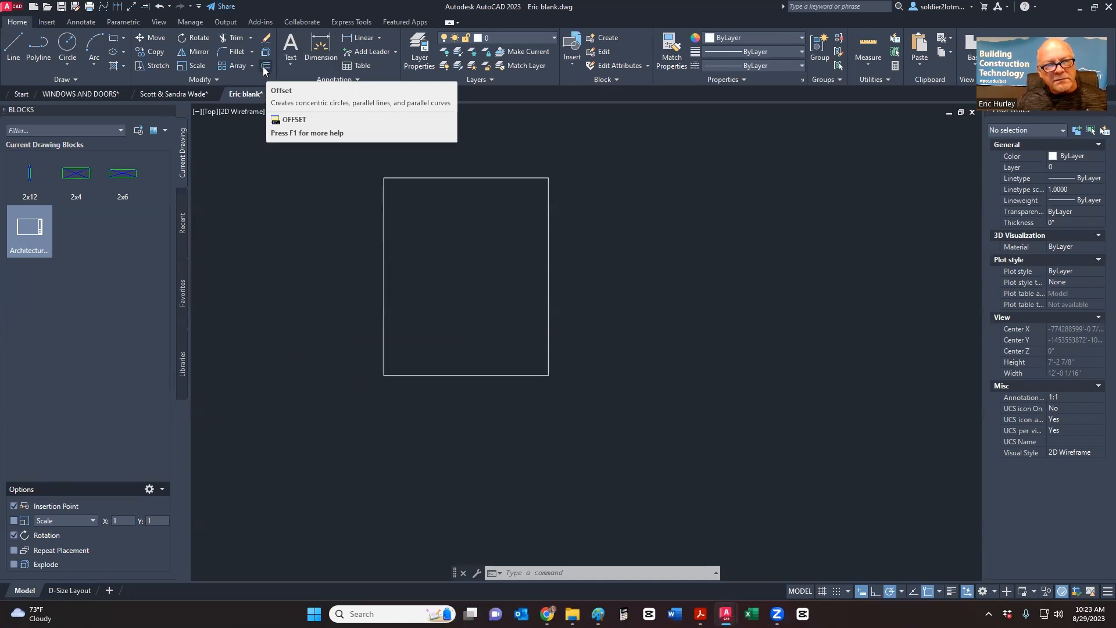
- Enter a 1-1/8 offset distance in Offset, then cancel before offsetting
left_click(265, 68)
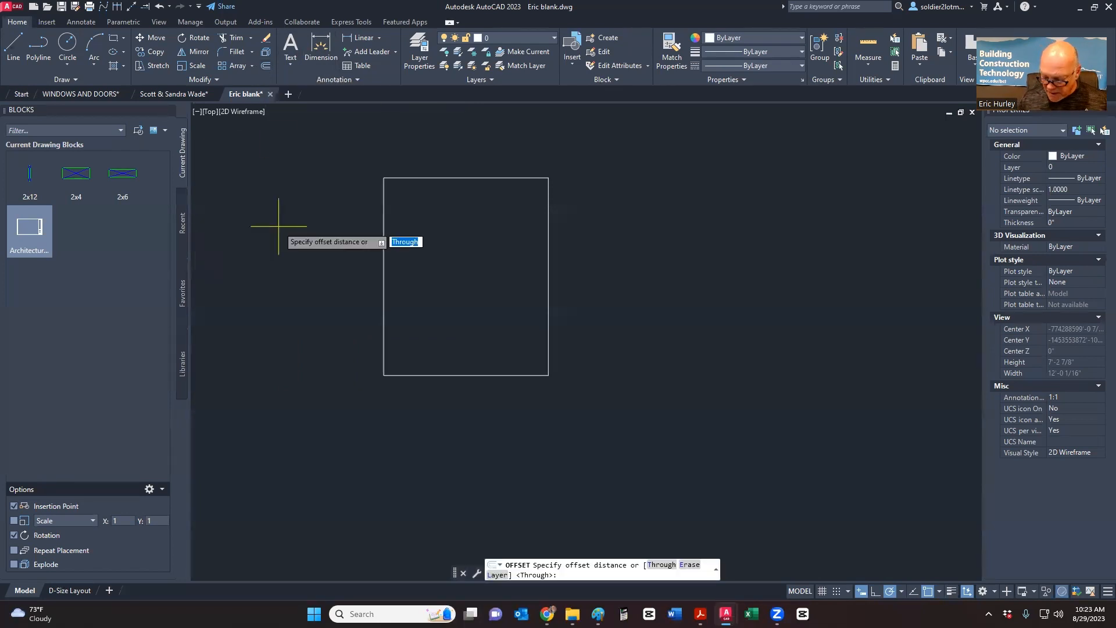
type("1-")
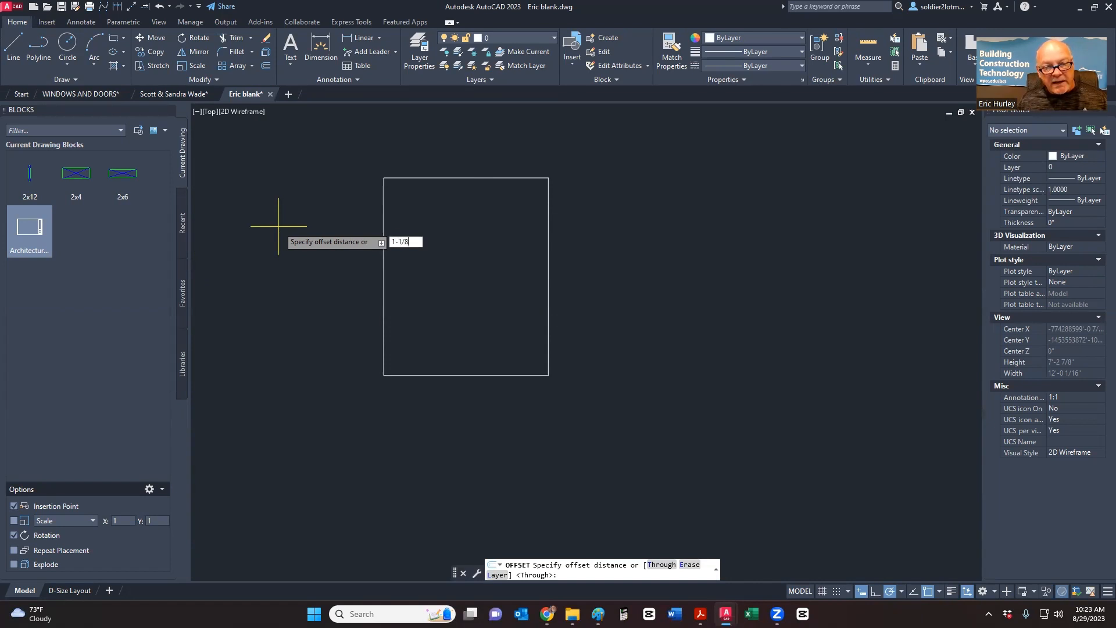
type("1/8")
key("Return")
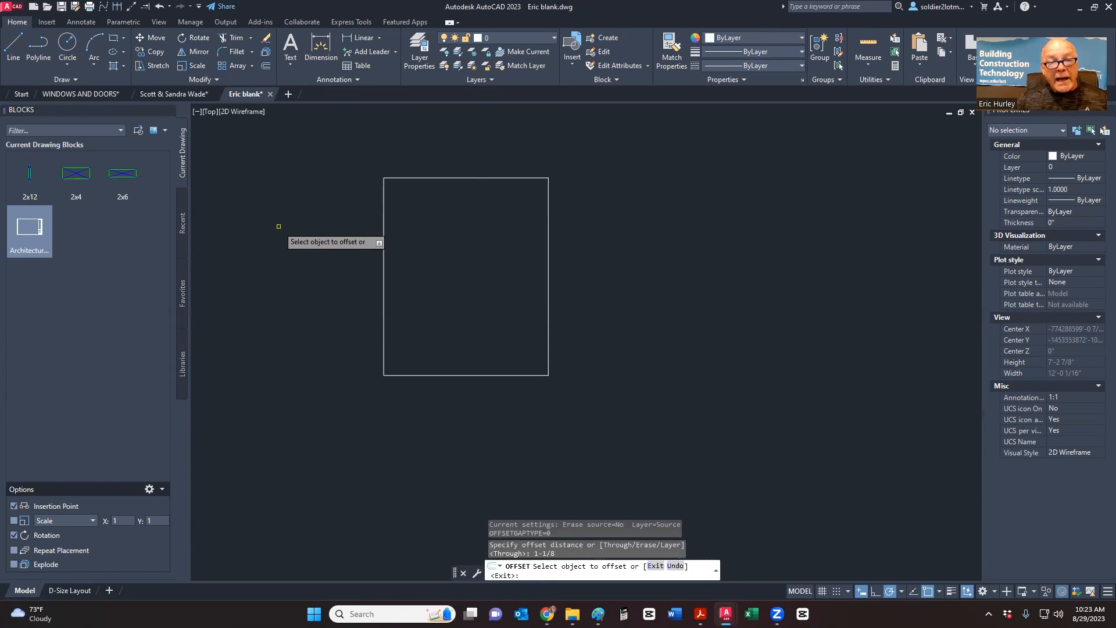
key("Escape")
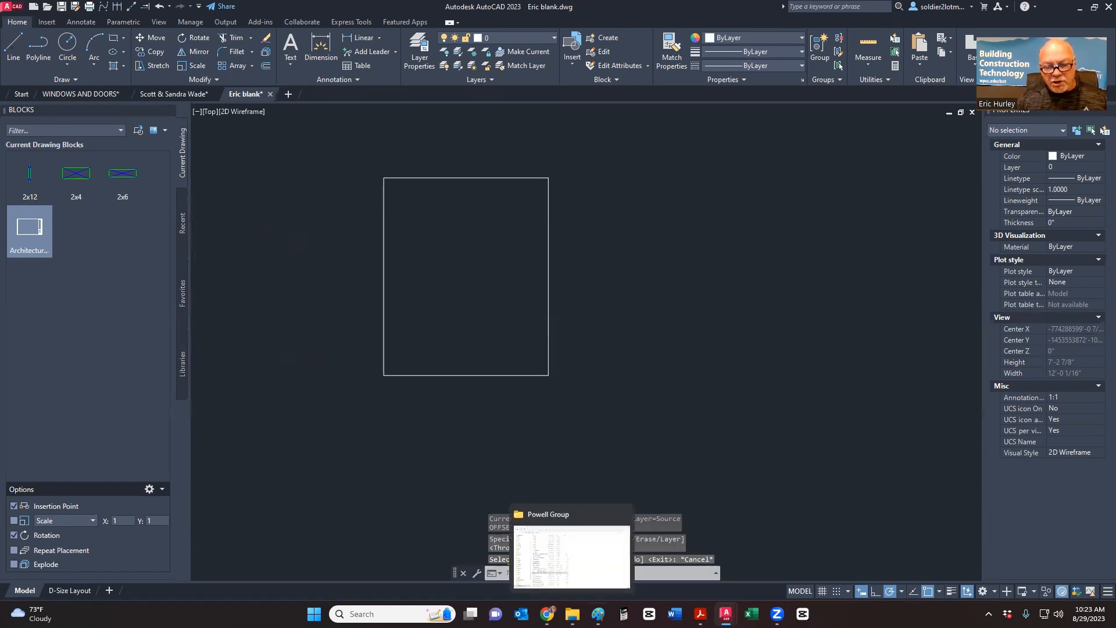
- Compute 1 ÷ 8 = 0.125 in Construction Master Pro and go back to AutoCAD
left_click(623, 614)
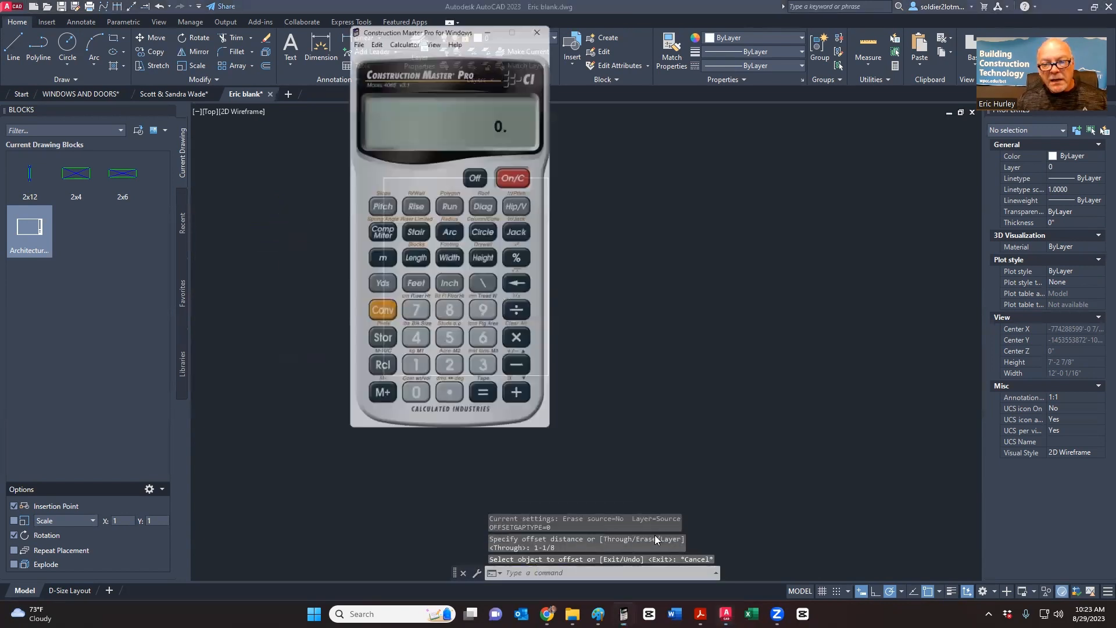
left_click(414, 374)
left_click(520, 315)
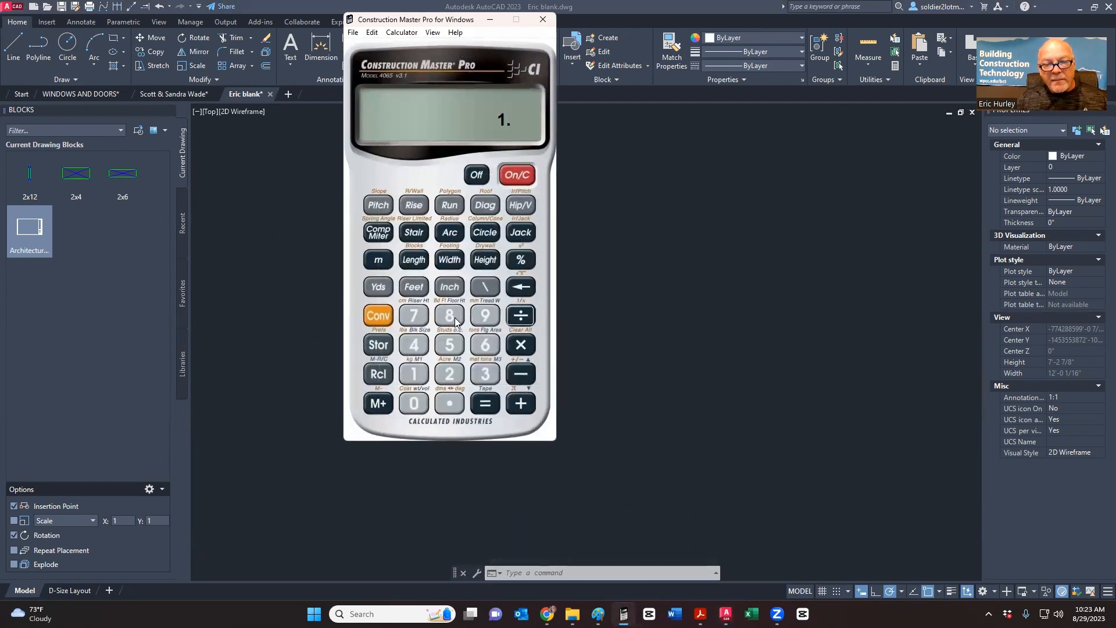
left_click(449, 315)
left_click(482, 408)
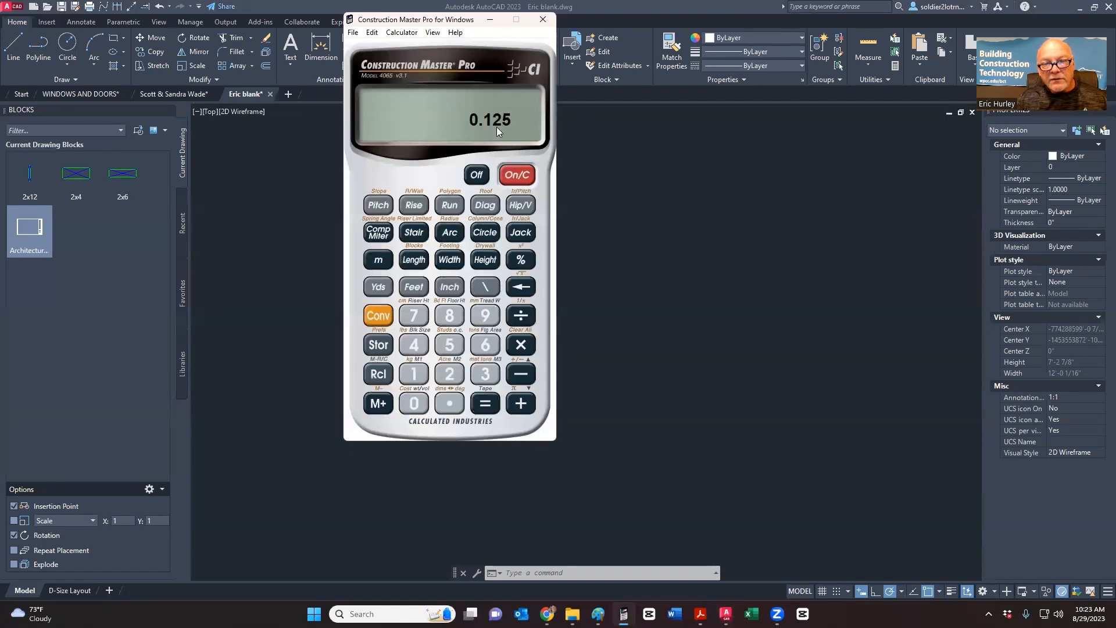
left_click(616, 269)
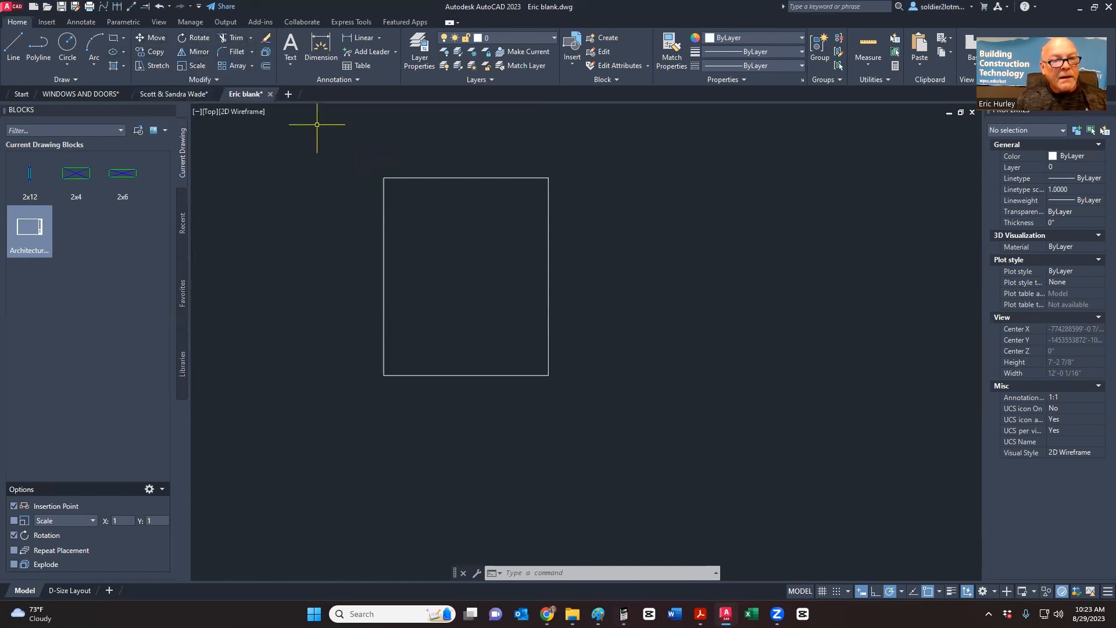
- Offset the 30x36 rectangle 1.125 inward, then select the outer rectangle
left_click(267, 65)
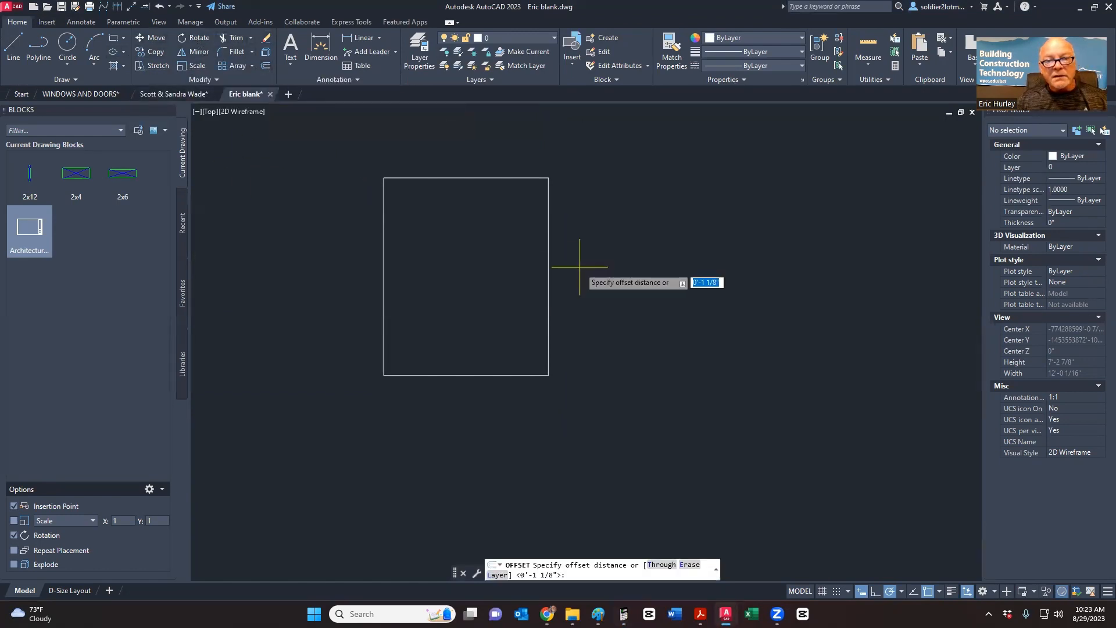
type("1.125")
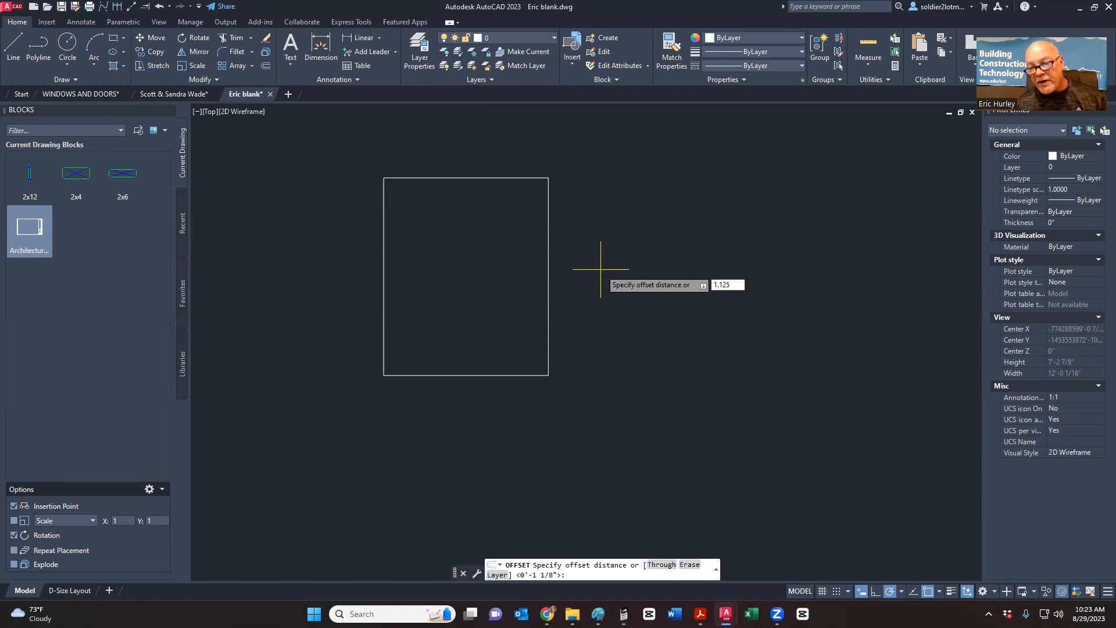
key("Return")
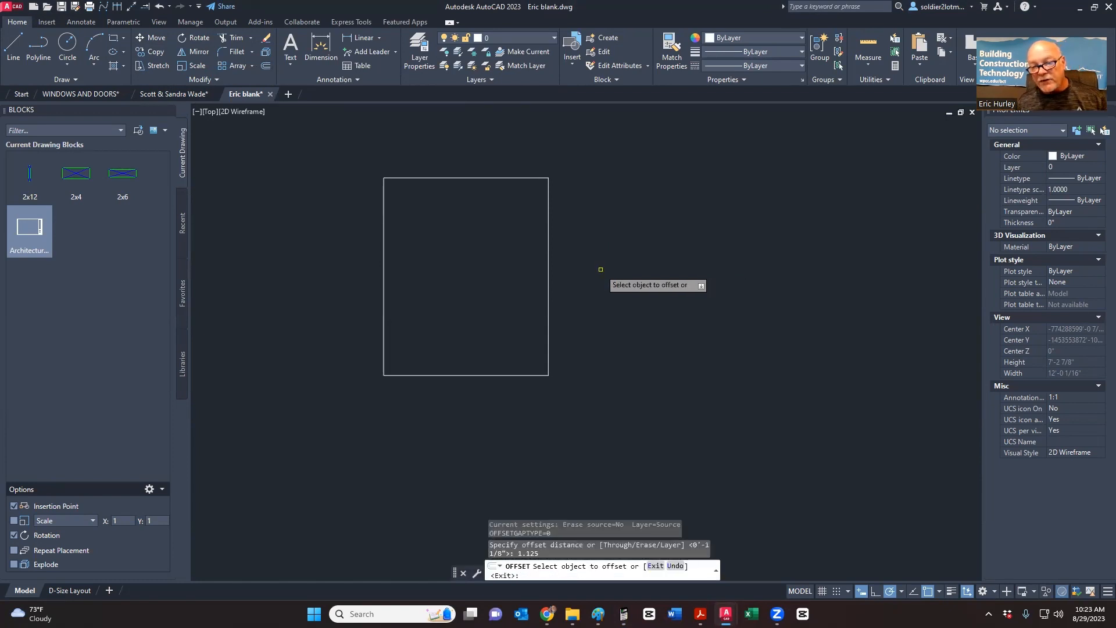
left_click(547, 283)
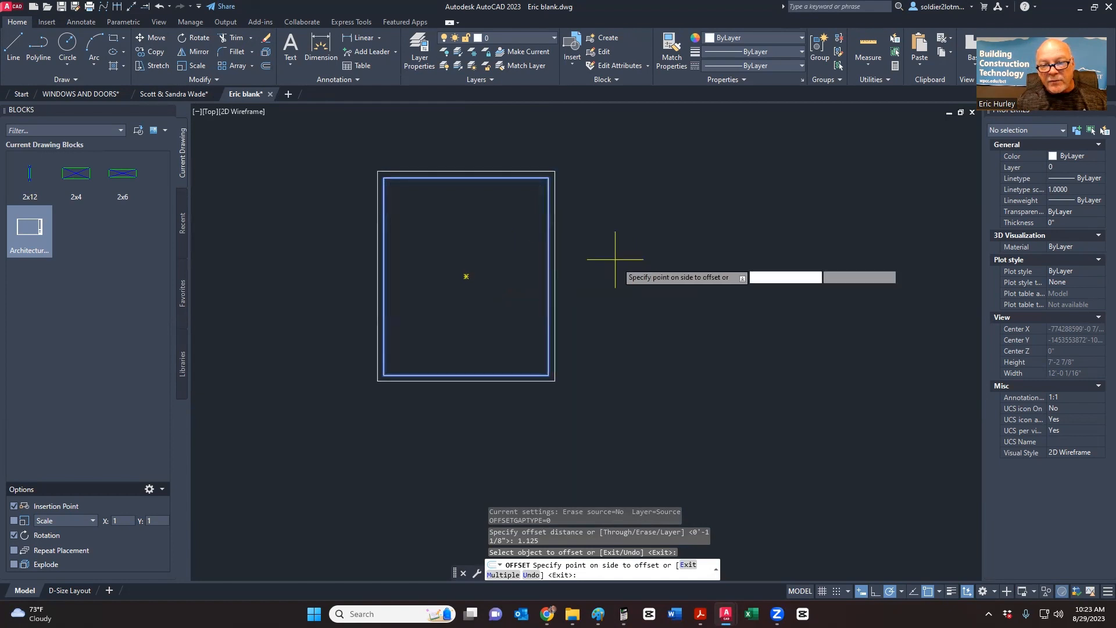
left_click(501, 242)
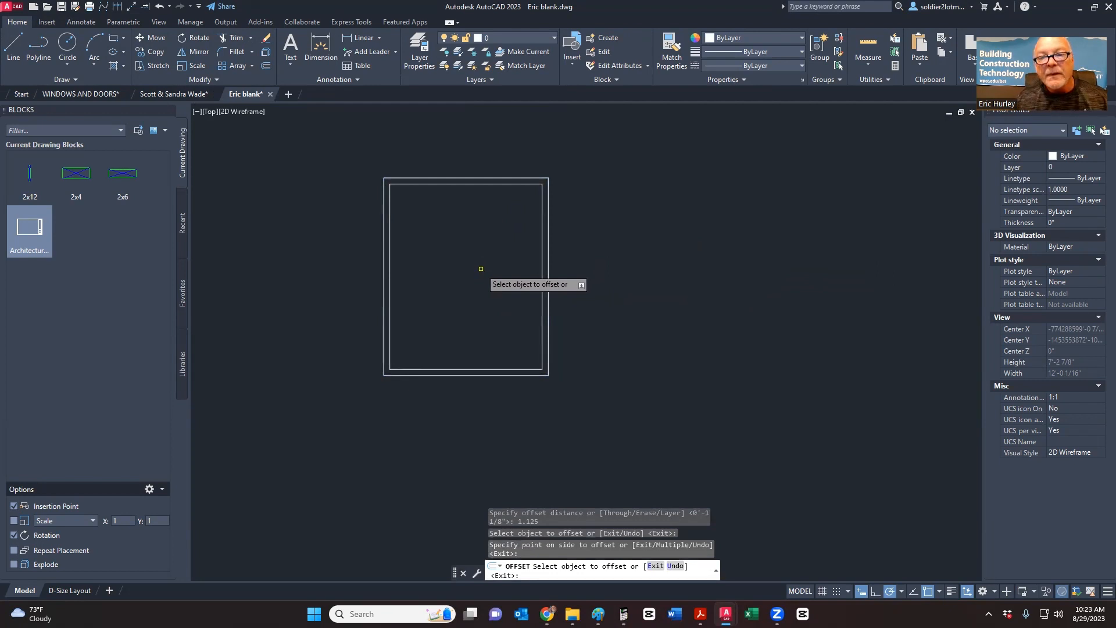
key("Escape")
left_click(547, 199)
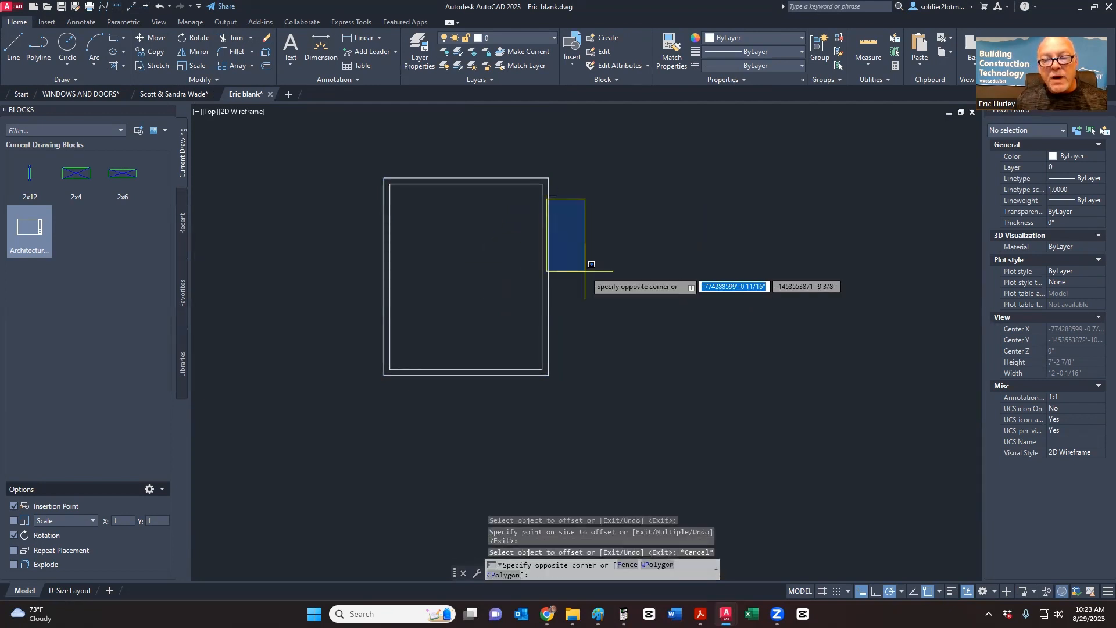
key("Escape")
left_click(548, 181)
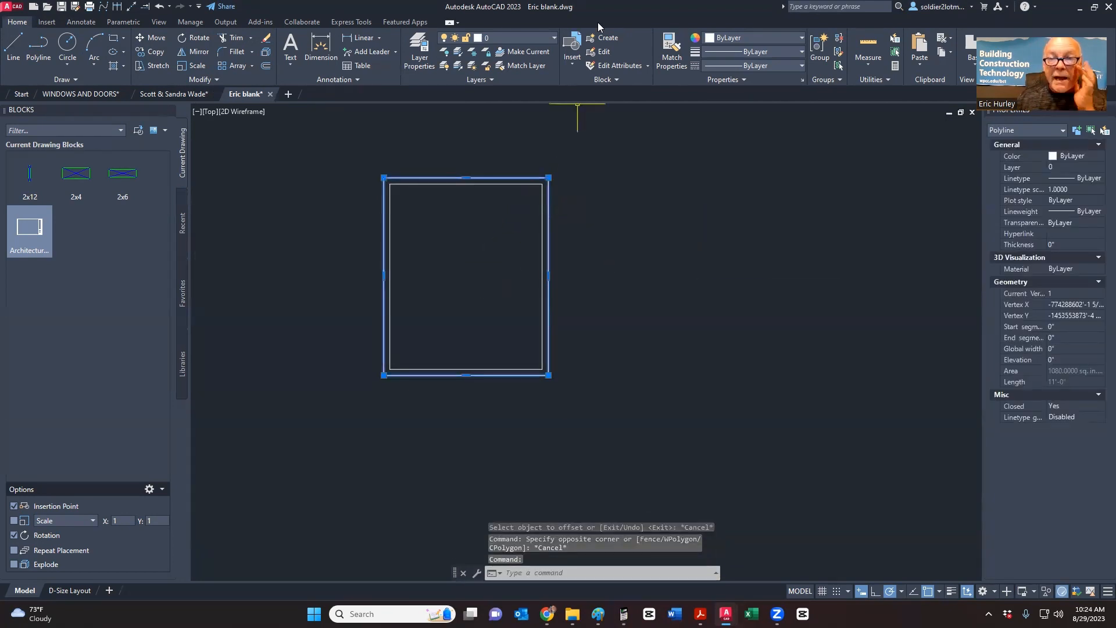
- Put the outer rectangle on layer A-Windows and colour it yellow
left_click(525, 39)
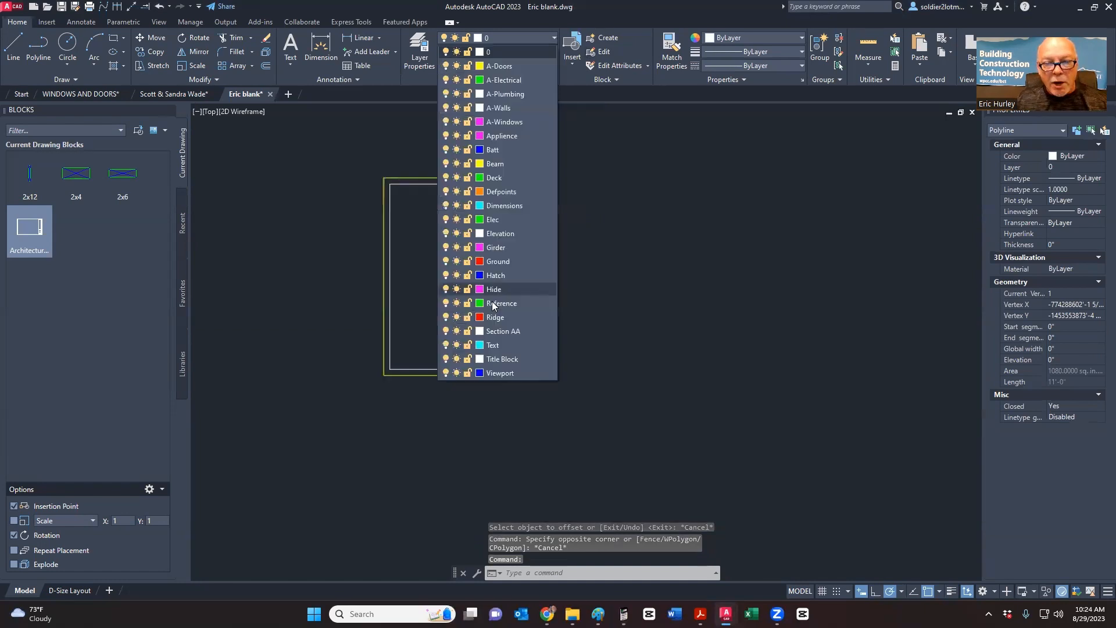
left_click(508, 123)
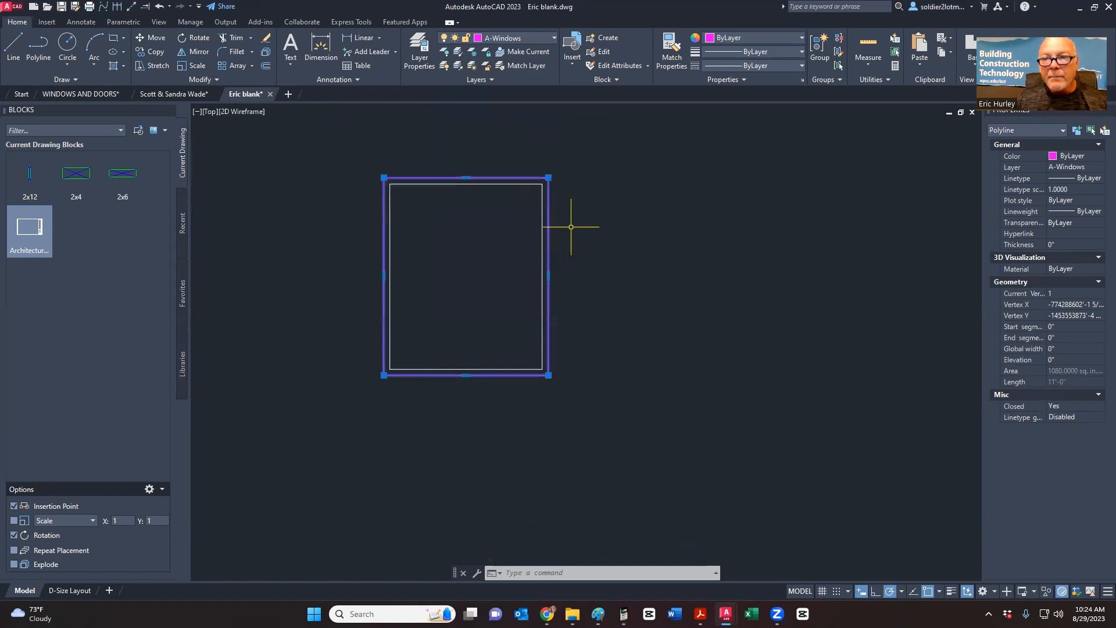
left_click(750, 38)
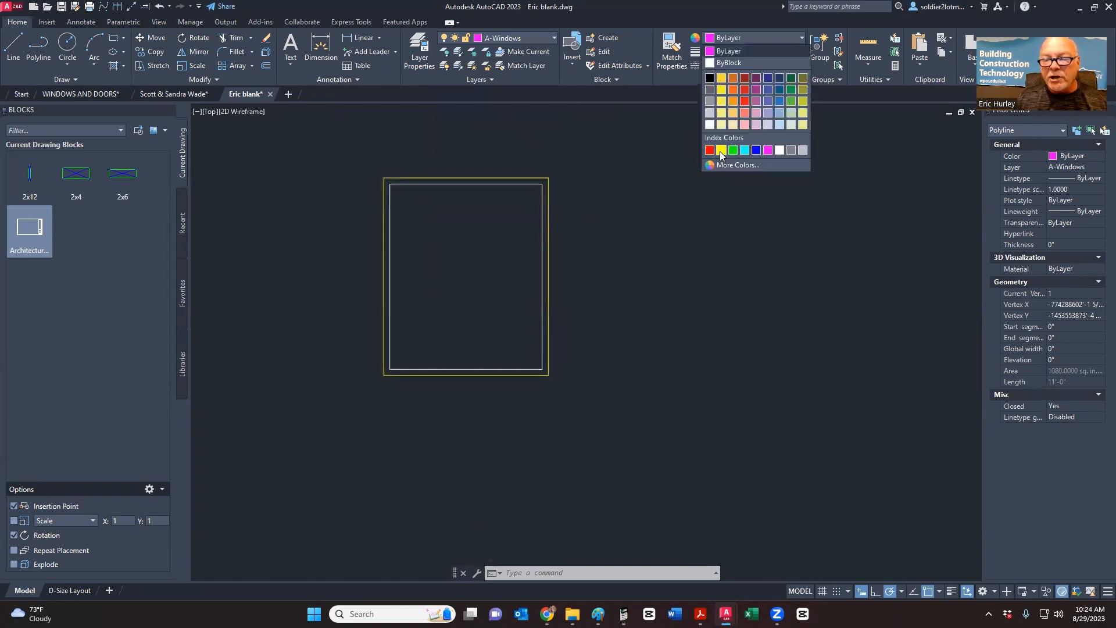
left_click(720, 151)
key("Escape")
key("Escape")
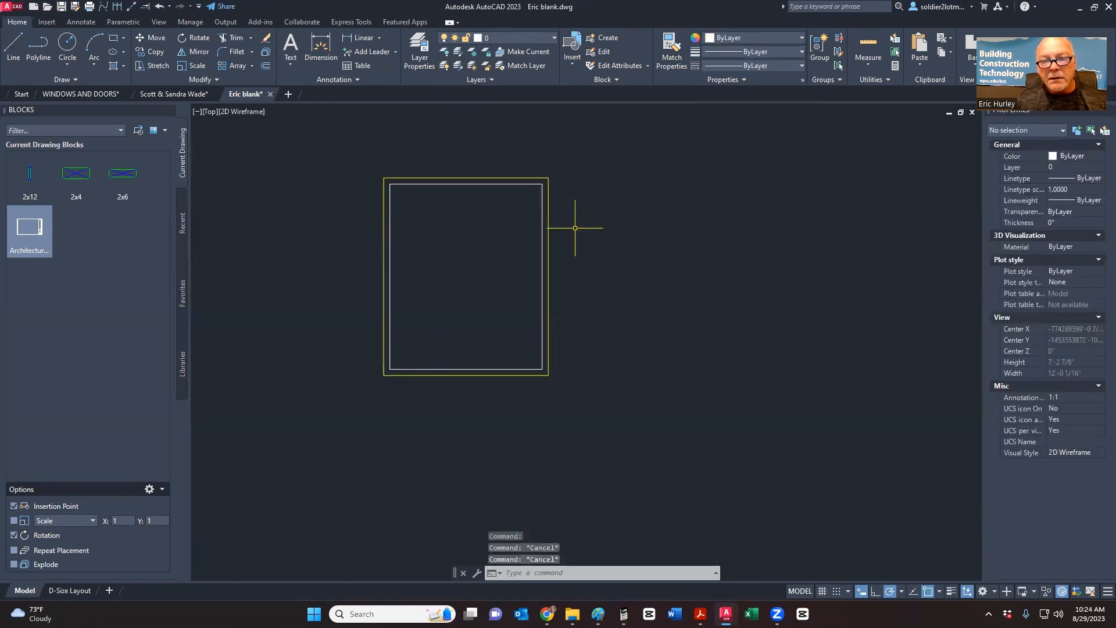
- Put the inner sash rectangle on A-Windows, then switch to the Paint window-frame detail
left_click(543, 218)
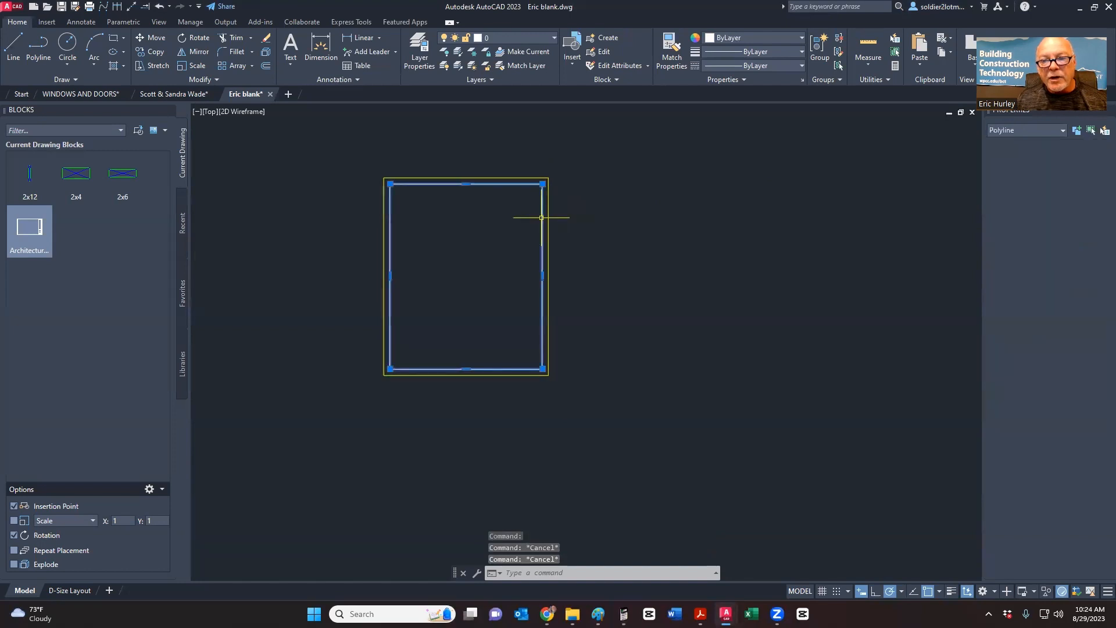
left_click(493, 34)
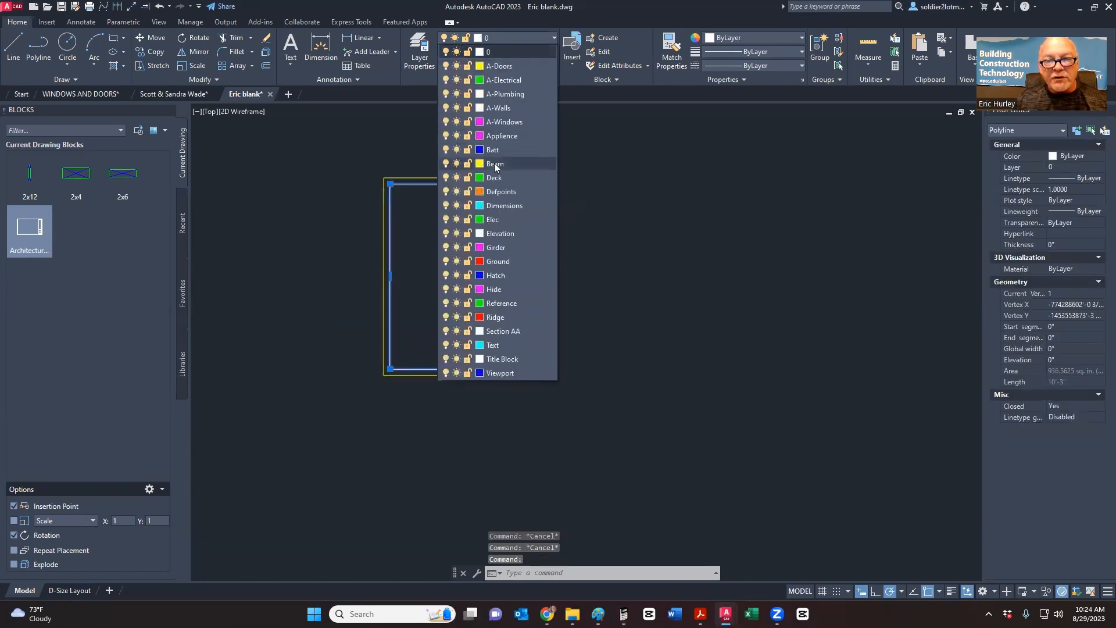
left_click(501, 121)
key("Escape")
middle_click_drag(531, 236, 508, 247)
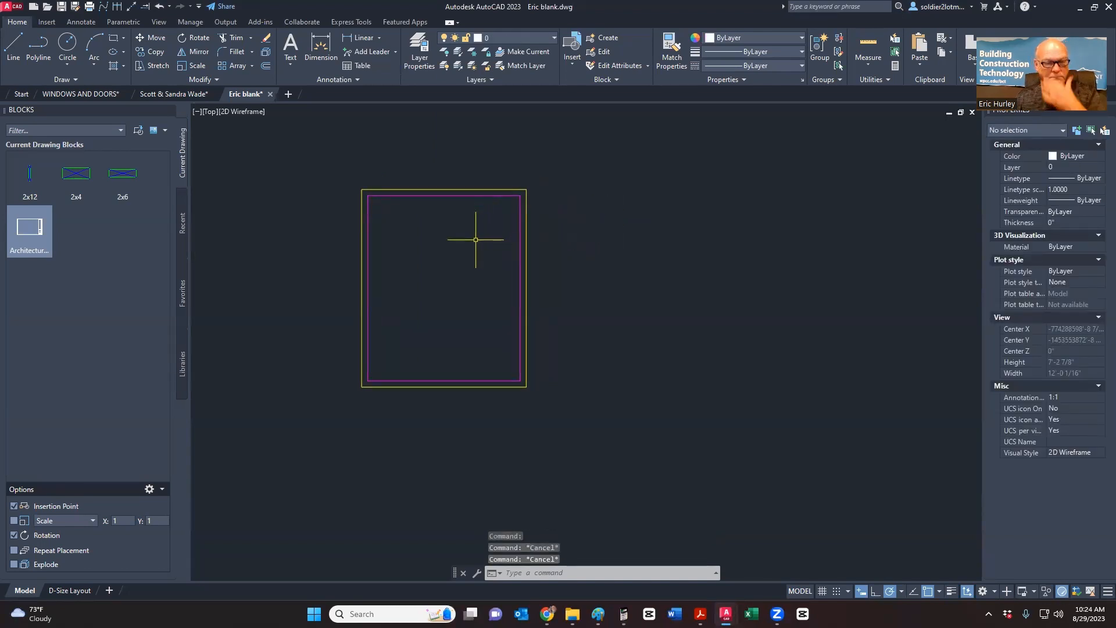
key("alt+Tab")
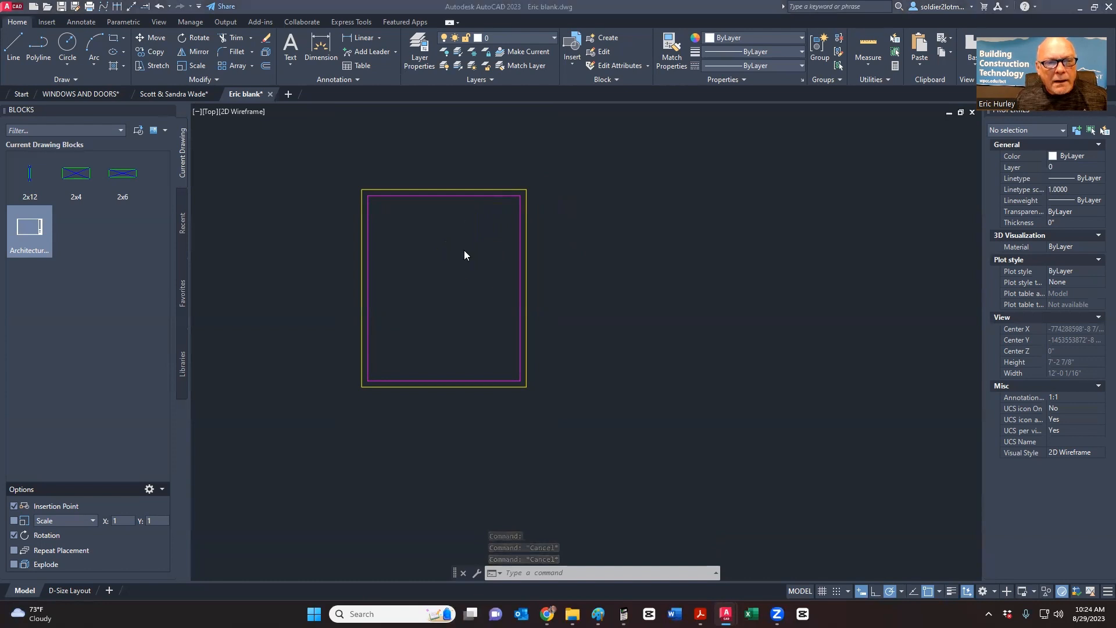
key("alt+Tab")
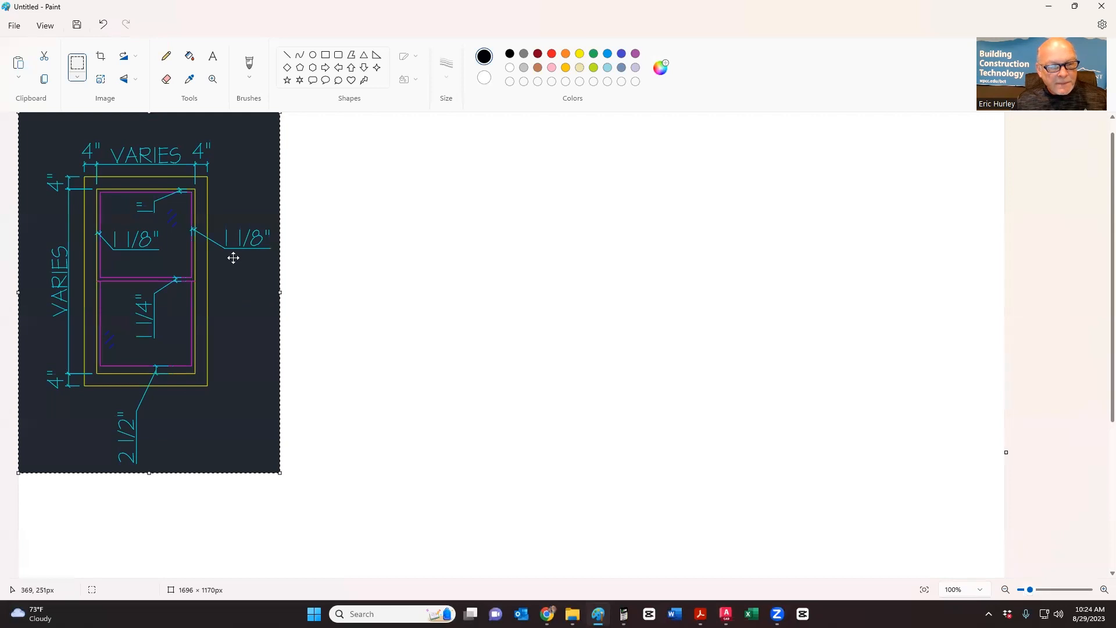
- Enter 2 1/2 inches on the Construction Master Pro calculator
left_click(624, 614)
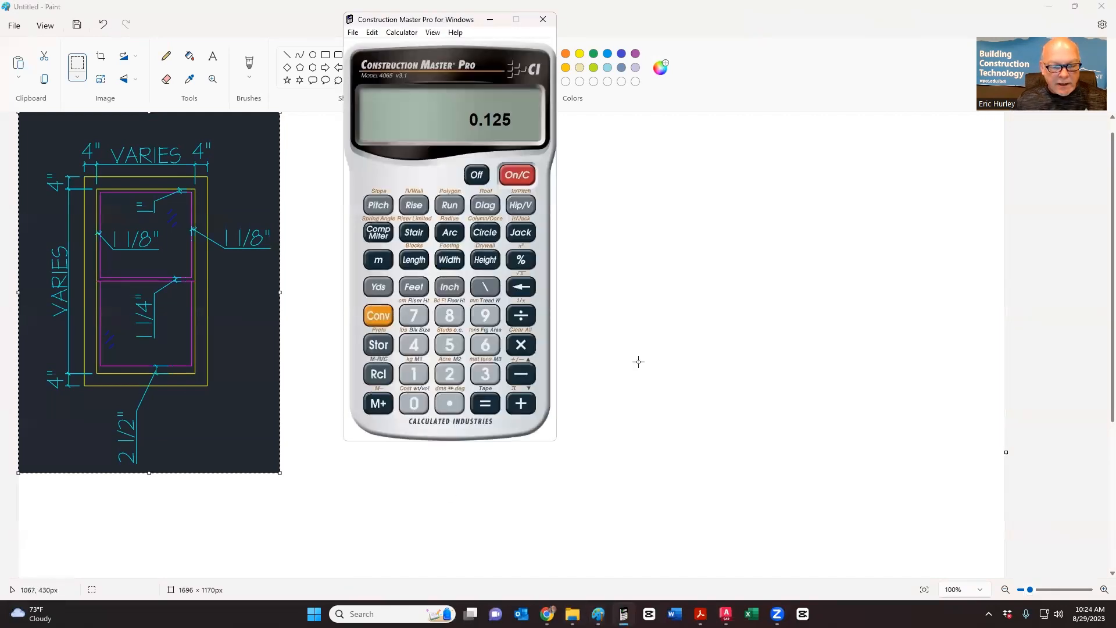
key("2")
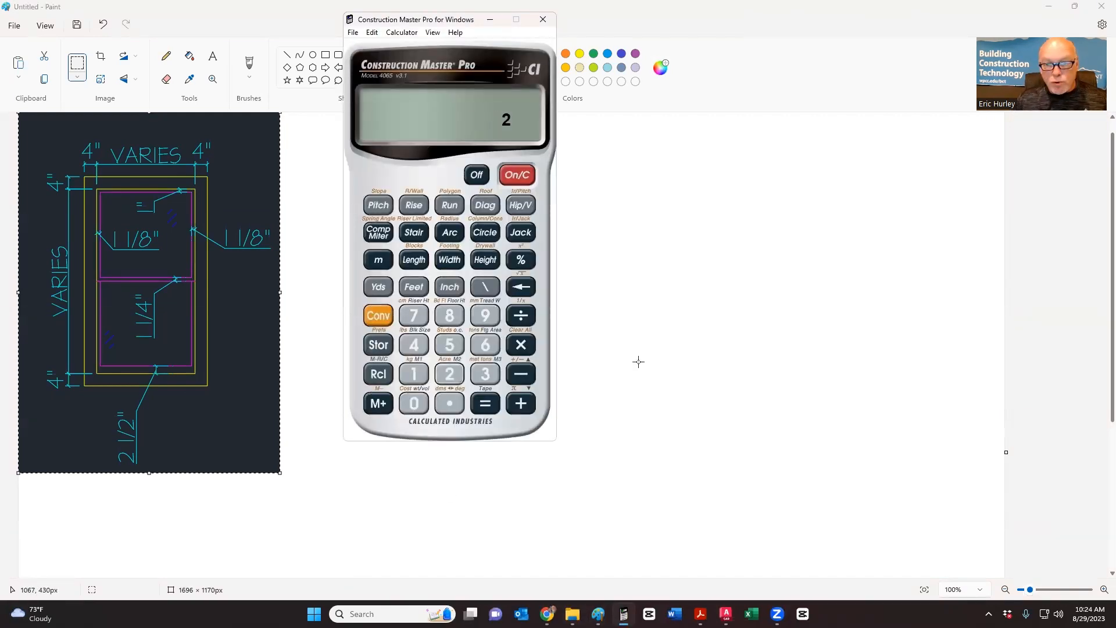
left_click(449, 286)
left_click(414, 374)
left_click(485, 287)
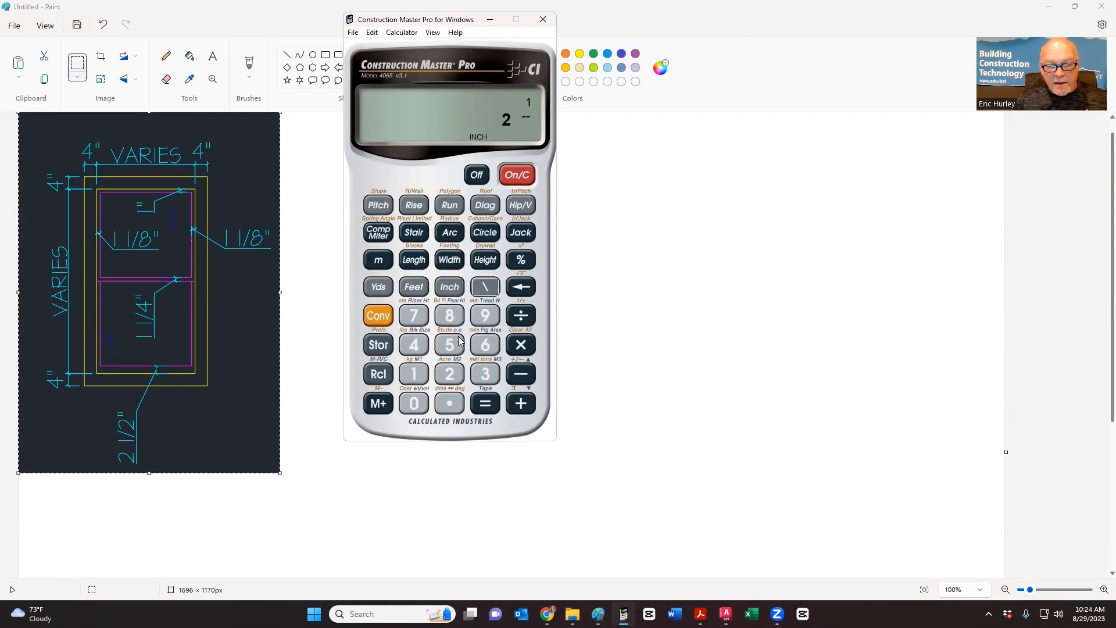
left_click(445, 372)
- Subtract 1 1/8 inches to get 1 3/8 inches, then switch windows
left_click(521, 373)
left_click(414, 374)
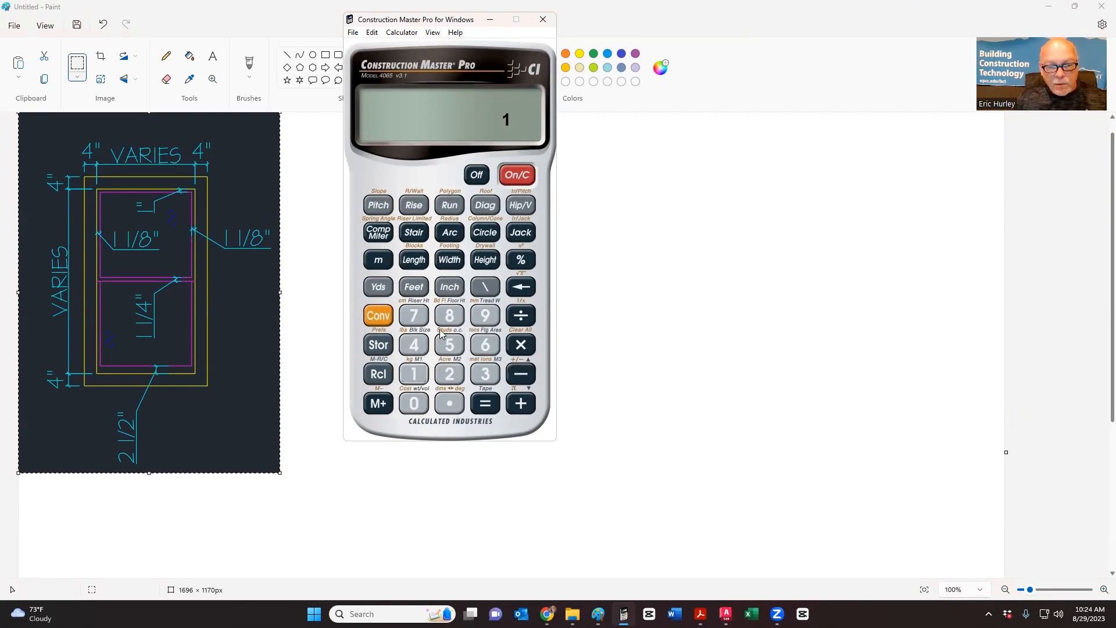
left_click(451, 285)
left_click(415, 376)
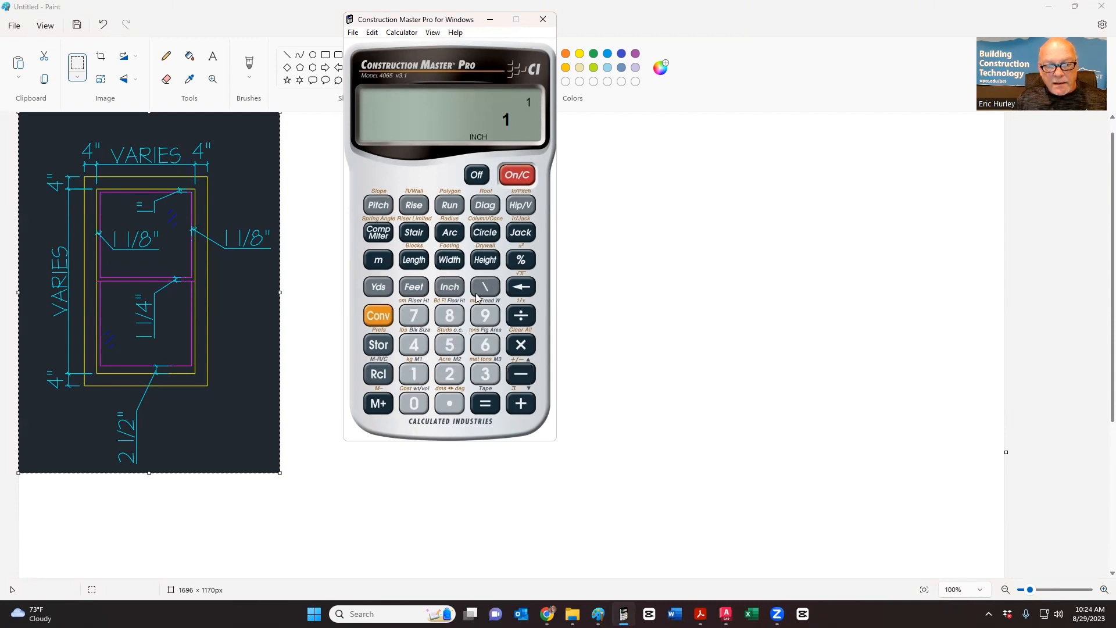
left_click(482, 287)
left_click(450, 315)
left_click(485, 402)
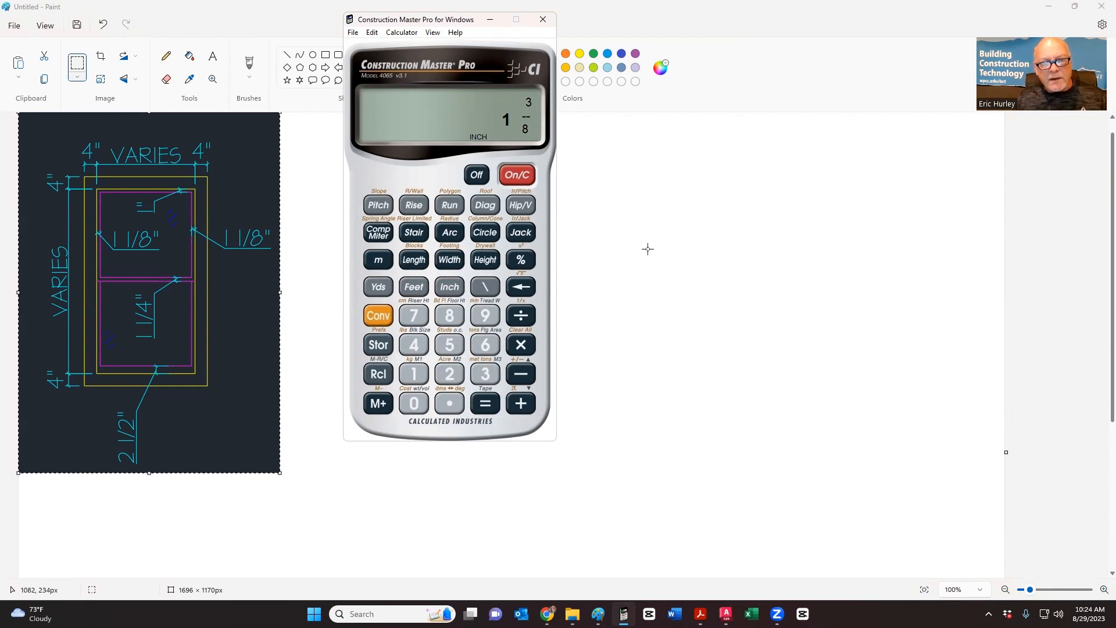
key("alt+Tab")
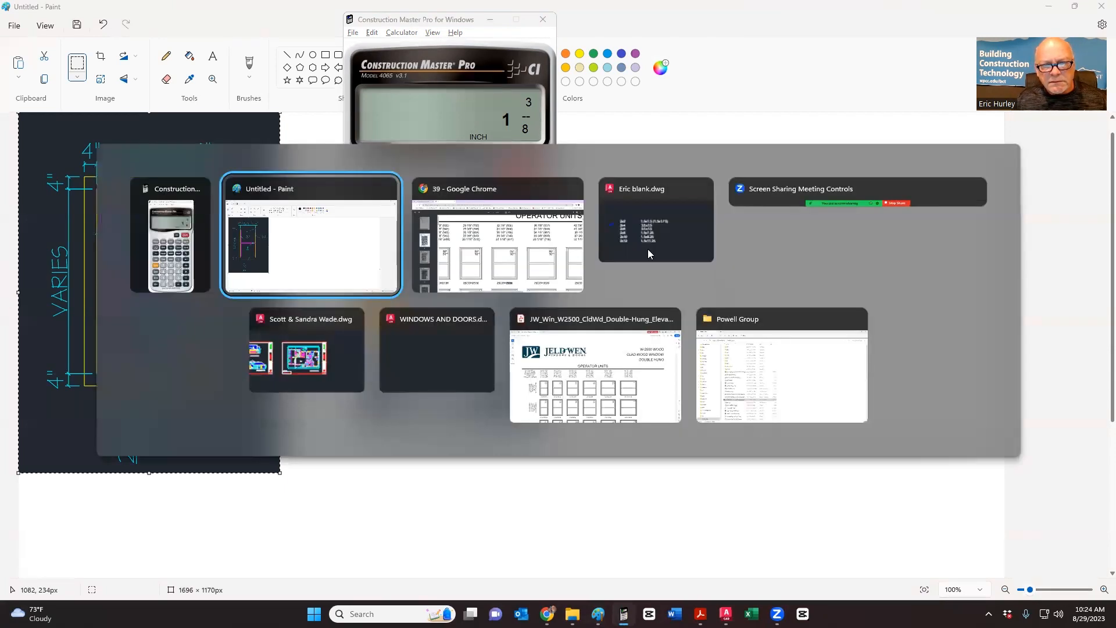
- Back in AutoCAD, select the magenta inner rectangle and grab its bottom-midpoint grip to stretch upward
left_click(649, 241)
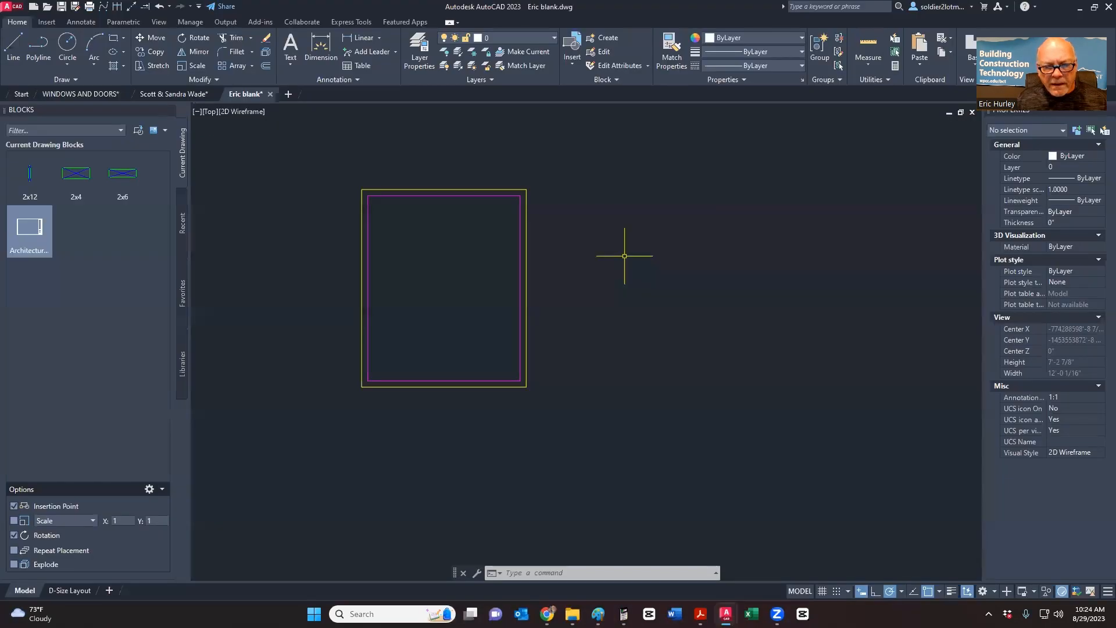
left_click(448, 377)
scroll(446, 378, "up", 5)
scroll(468, 378, "down", 4)
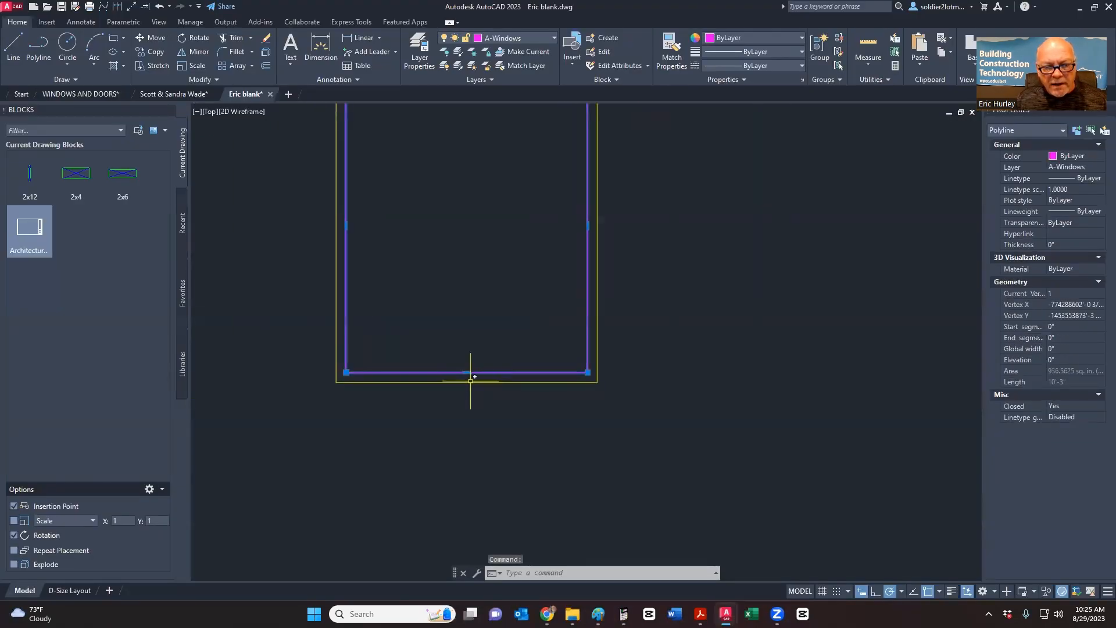
mouse_move(466, 372)
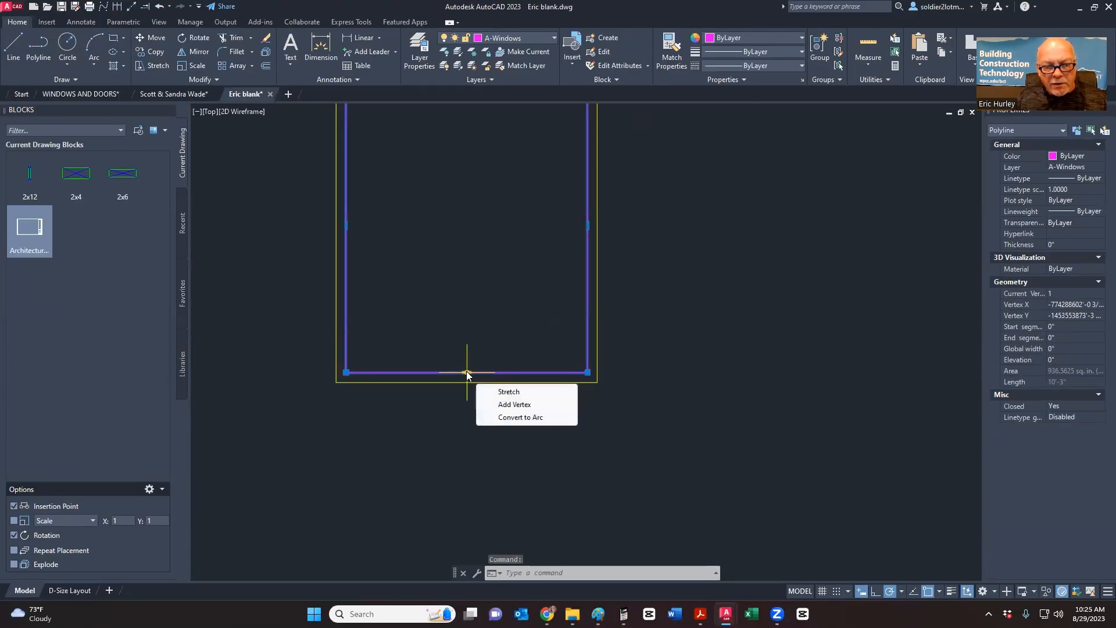
left_click(466, 372)
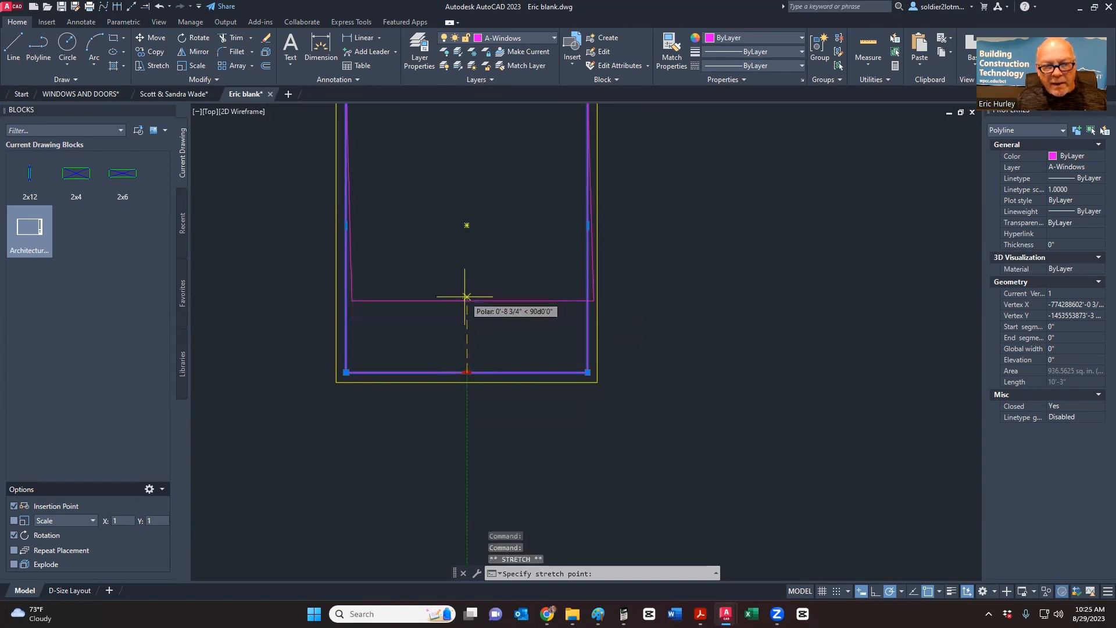
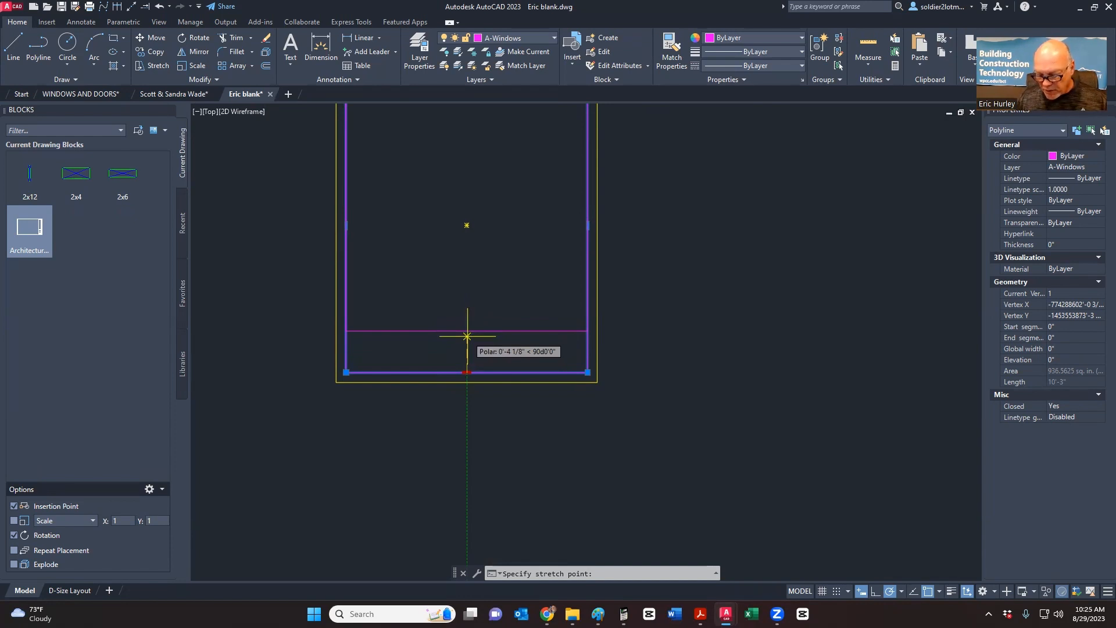
- Finish stretching the magenta rectangle's bottom edge up 1-3/8"
type("1-3/8")
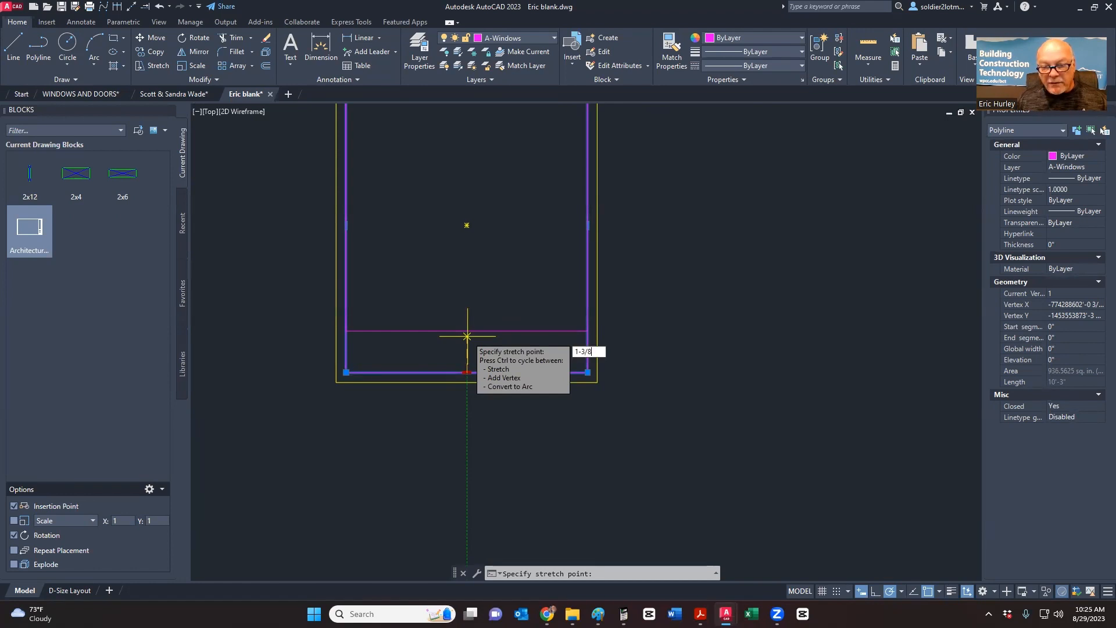
key("Return")
key("Escape")
key("Escape")
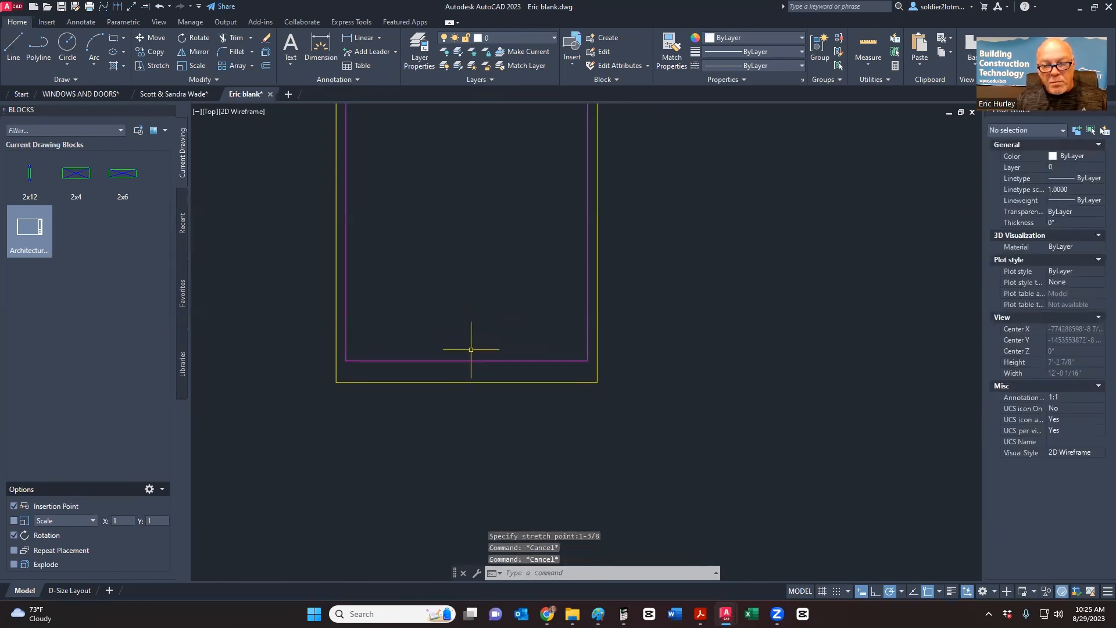
- Stretch the magenta rectangle's top edge 1/8" using its midpoint grip
scroll(467, 364, "down", 2)
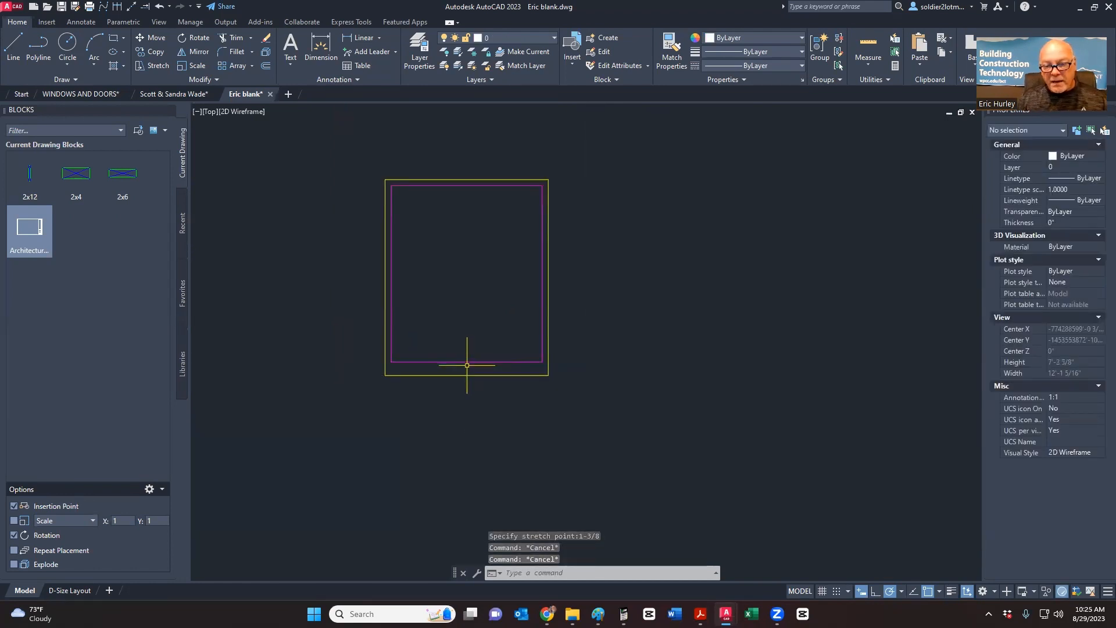
scroll(463, 348, "up", 4)
scroll(463, 372, "down", 4)
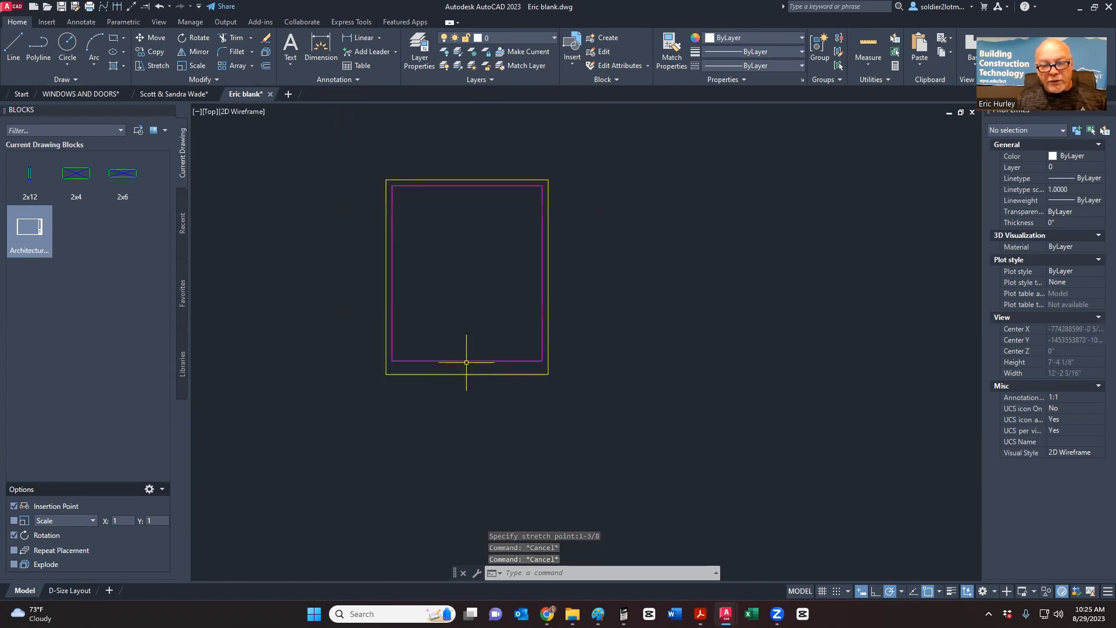
scroll(465, 181, "up", 8)
left_click(460, 192)
scroll(486, 242, "down", 3)
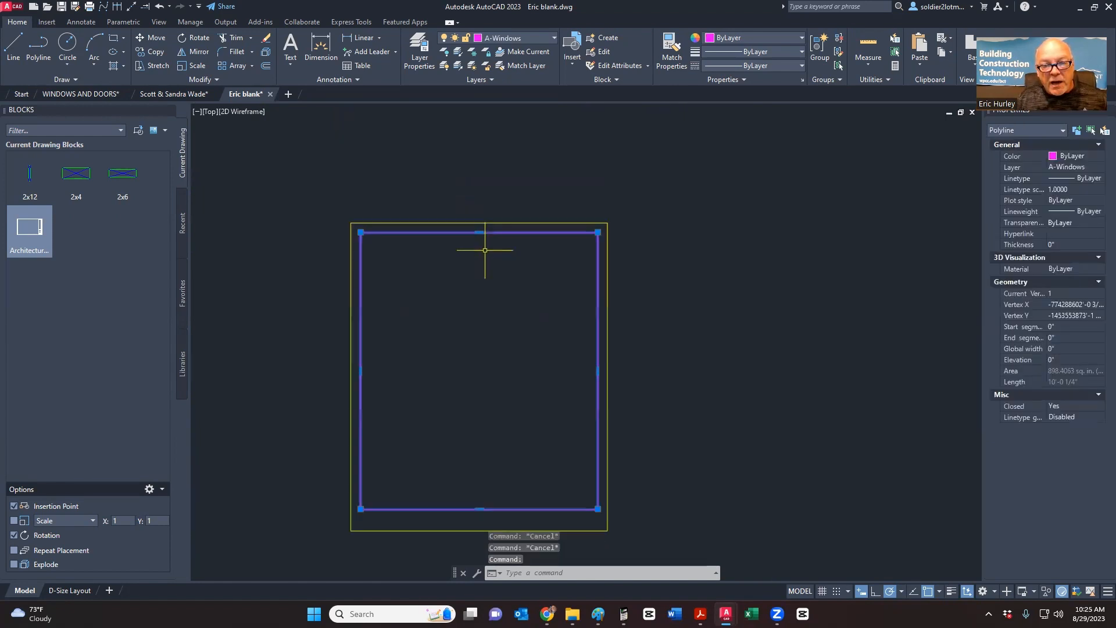
scroll(481, 285, "up", 5)
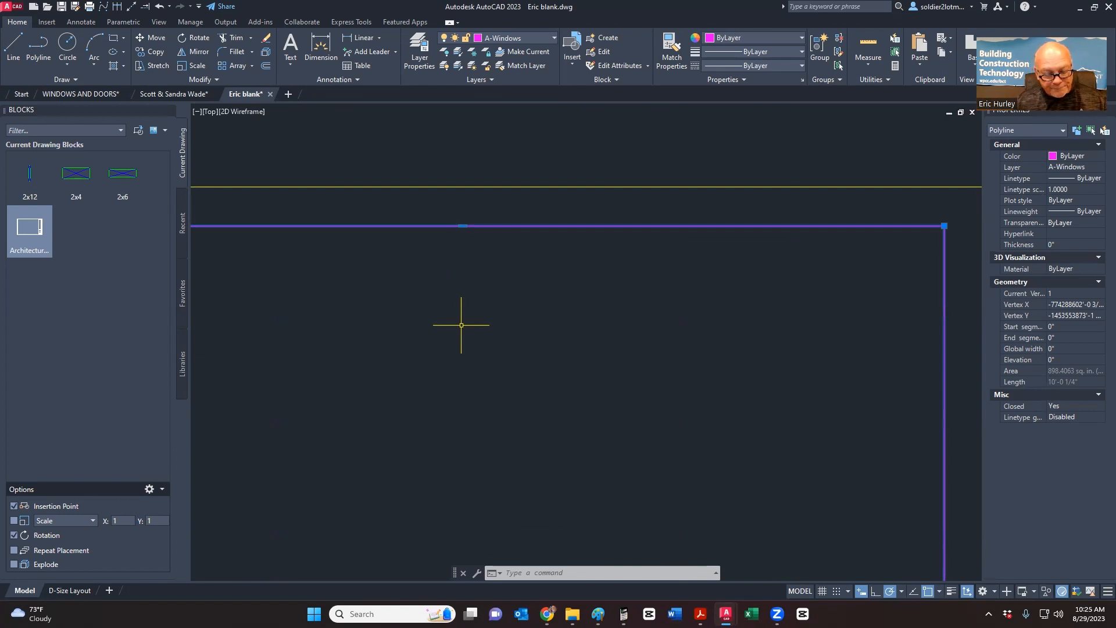
left_click(462, 225)
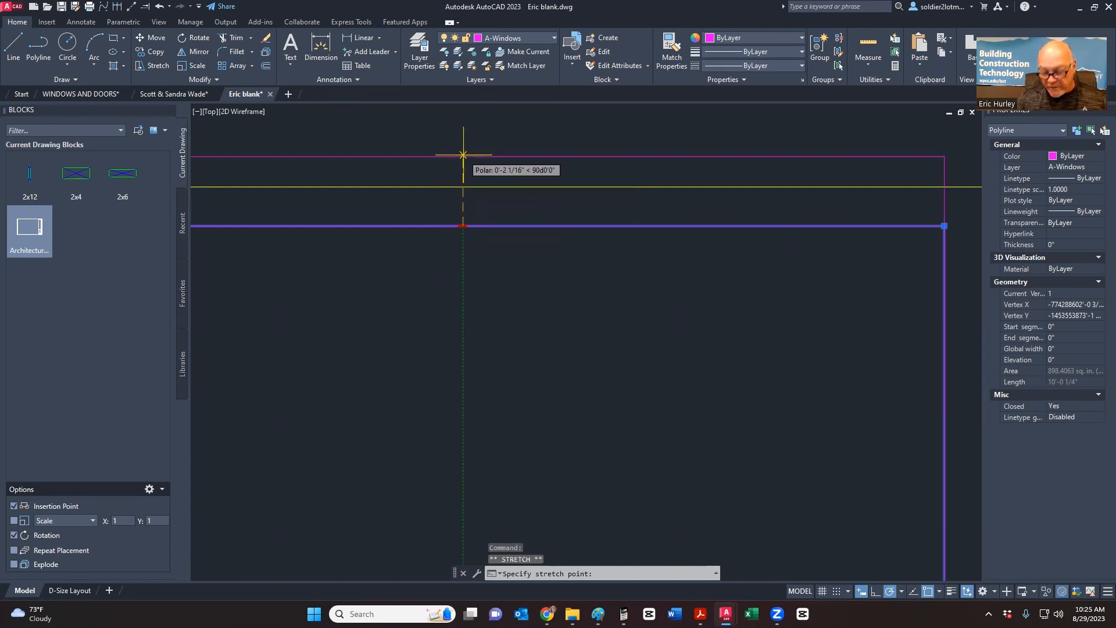
type("1")
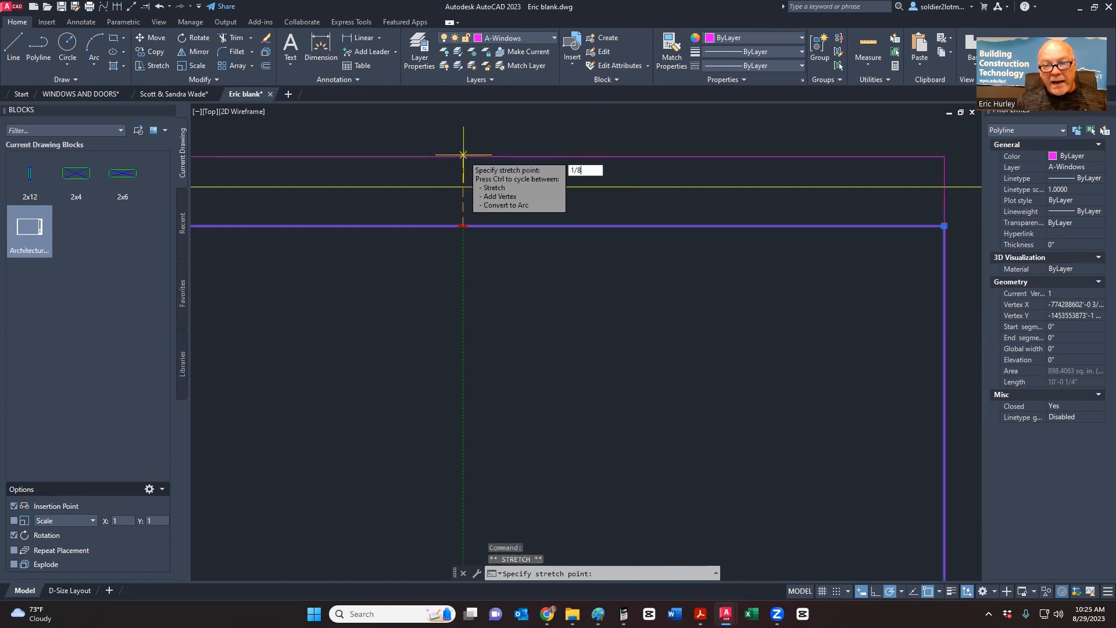
type("/8")
key("Return")
key("Escape")
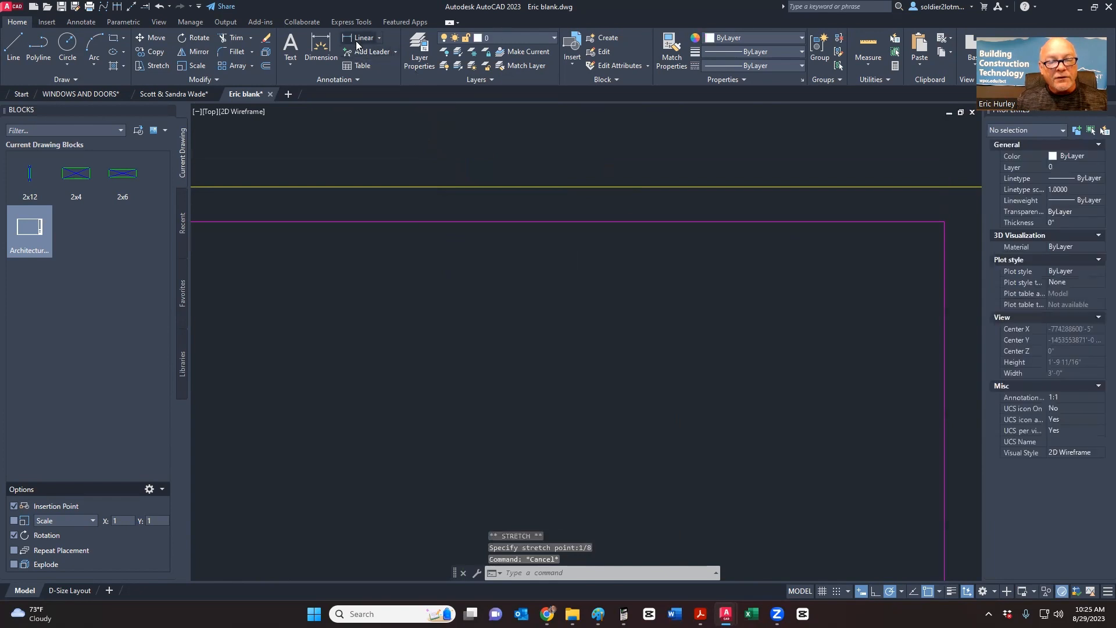
- Measure the yellow-to-magenta offset with a linear dimension, then cancel it
left_click(356, 38)
left_click(399, 187)
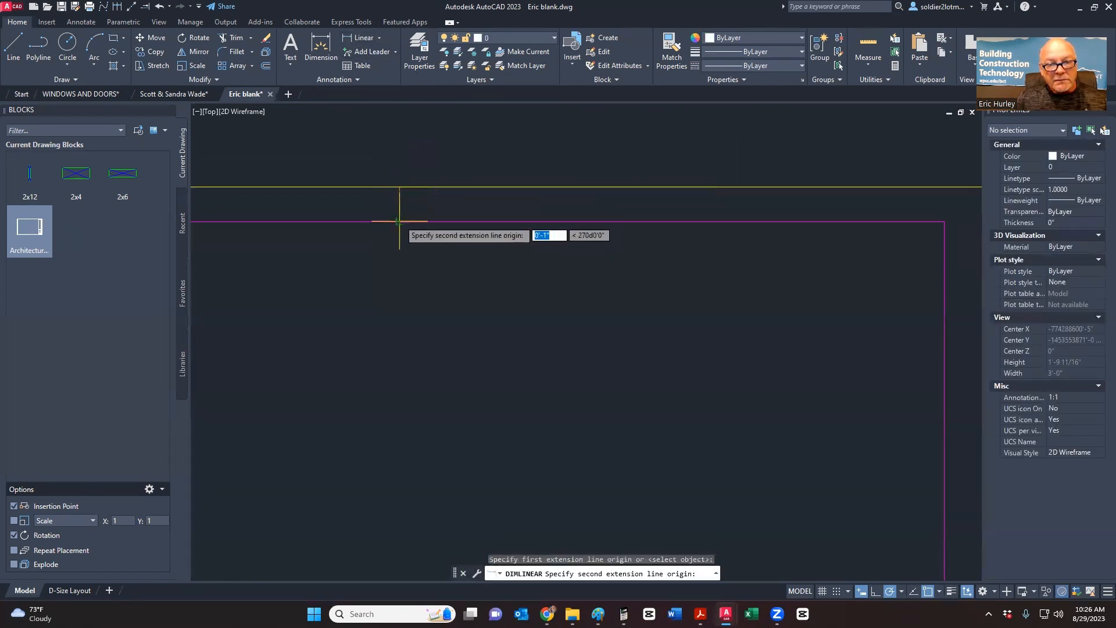
left_click(399, 221)
key("Escape")
scroll(429, 291, "down", 8)
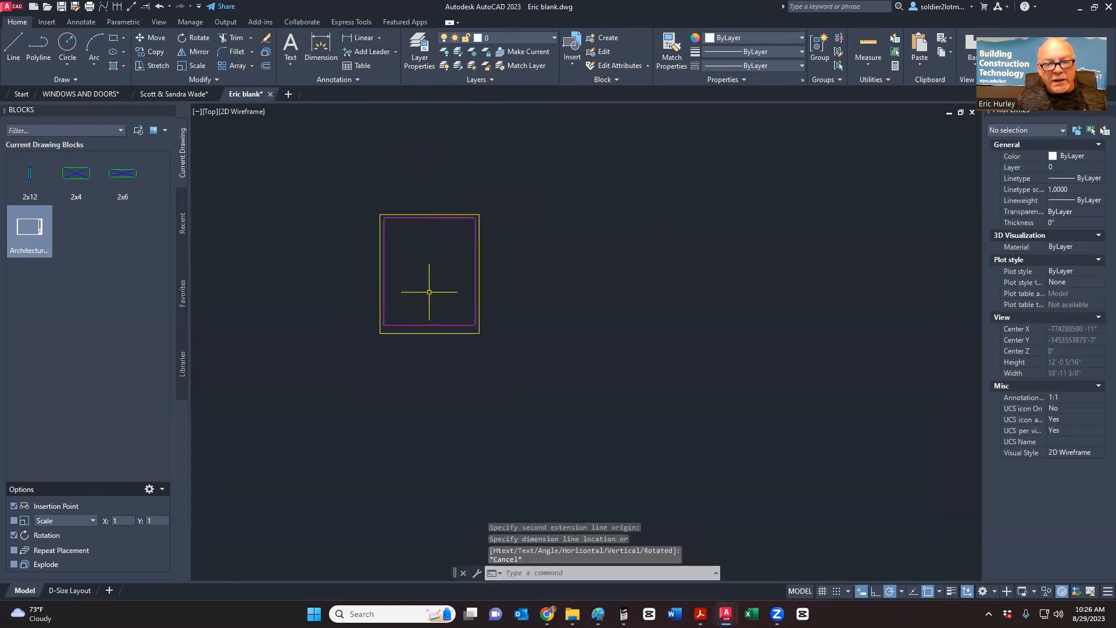
scroll(429, 292, "up", 8)
- Measure a second magenta-to-yellow distance, cancel it, and switch to the Paint reference
key("Return")
left_click(434, 192)
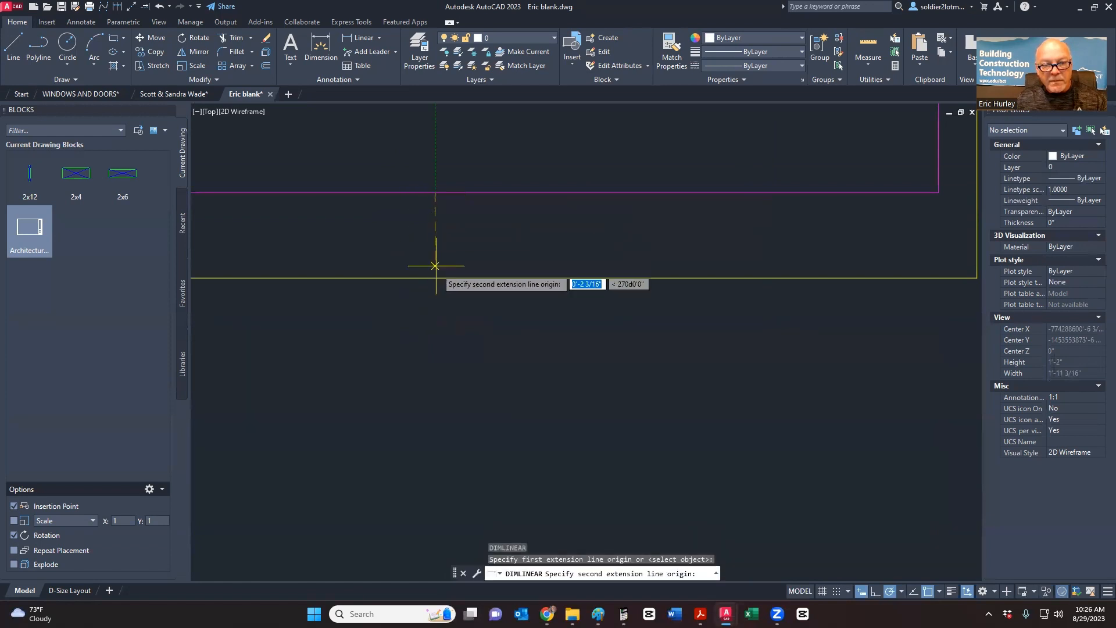
left_click(435, 278)
scroll(448, 274, "up", 2)
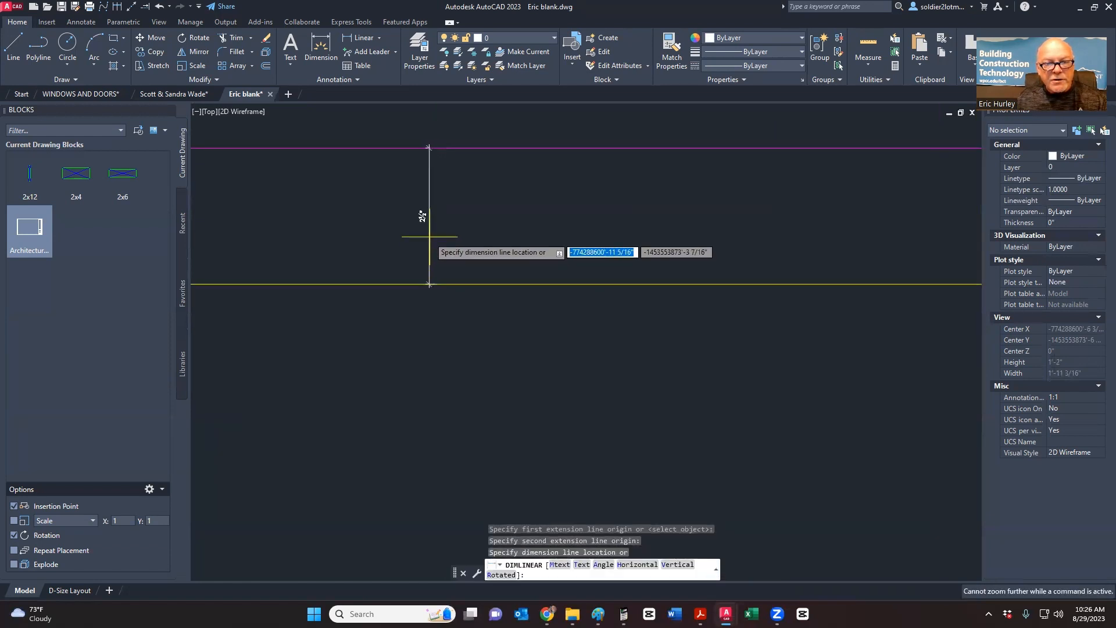
scroll(436, 302, "down", 5)
key("Escape")
scroll(441, 307, "down", 3)
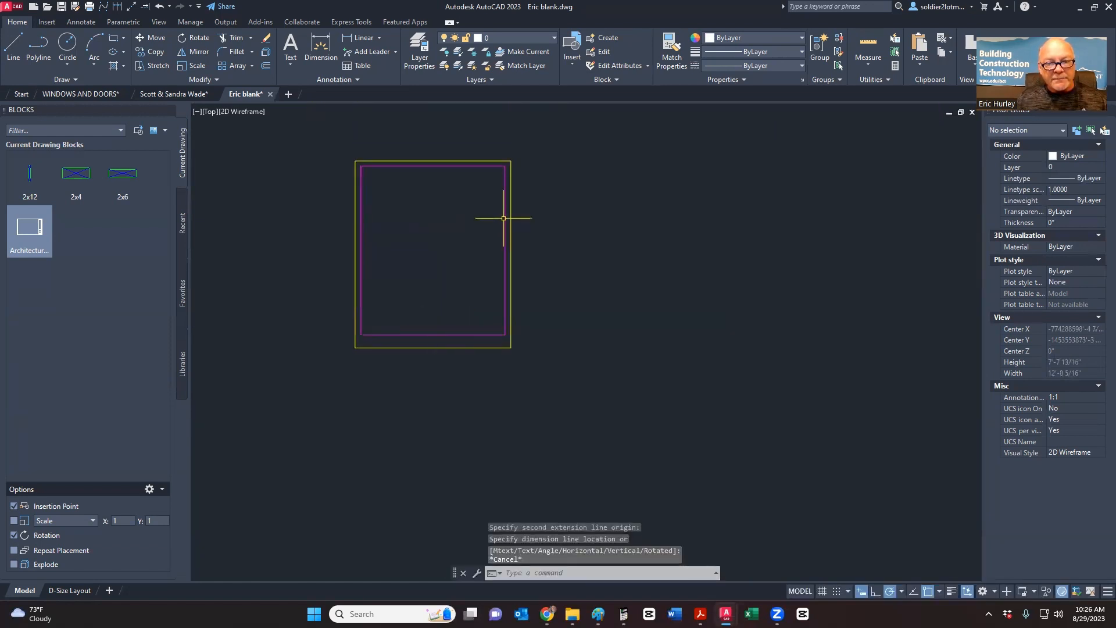
key("alt+Tab")
key("alt+Tab")
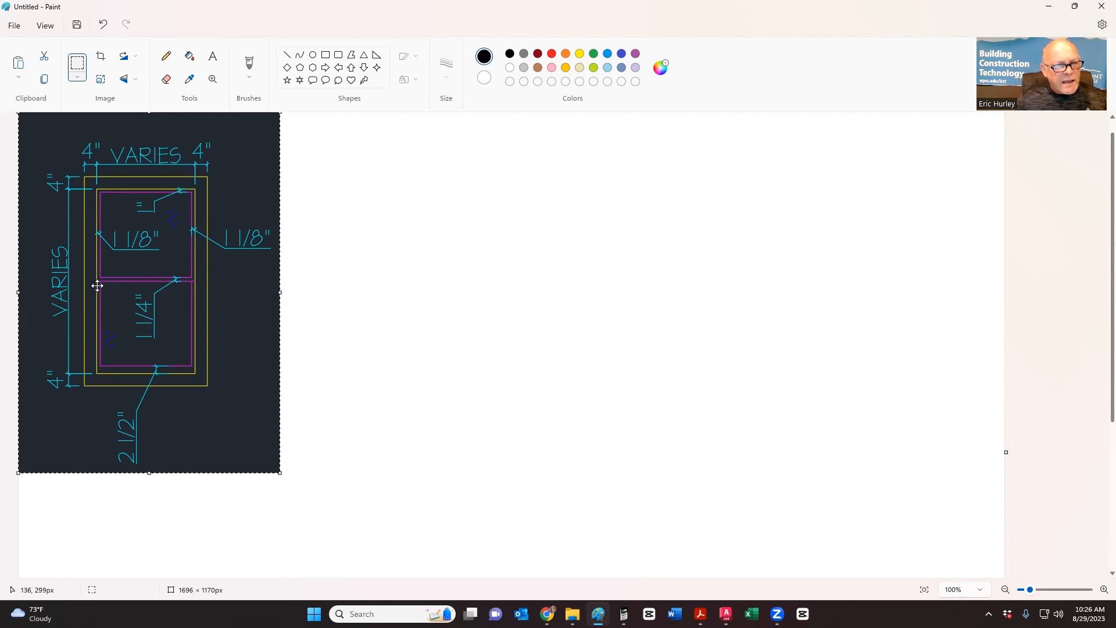
- Zoom over the Paint reference to read the 1 1/4" meeting rail and 1 1/8" sash offsets
scroll(97, 285, "up", 1, "ctrl")
scroll(98, 281, "up", 2, "ctrl")
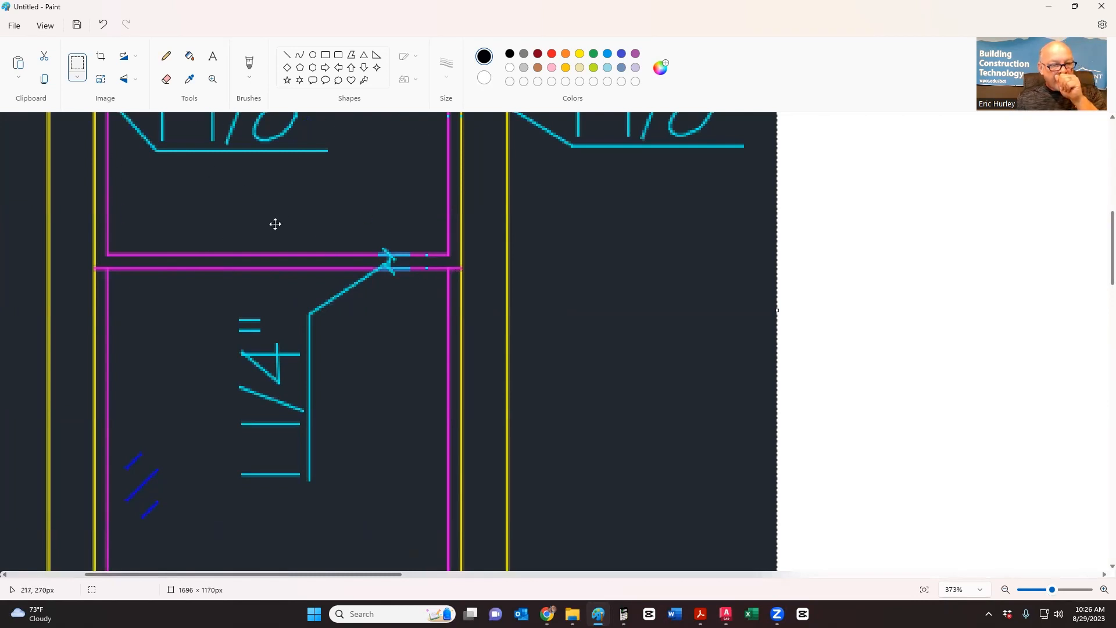
scroll(275, 224, "down", 5, "ctrl")
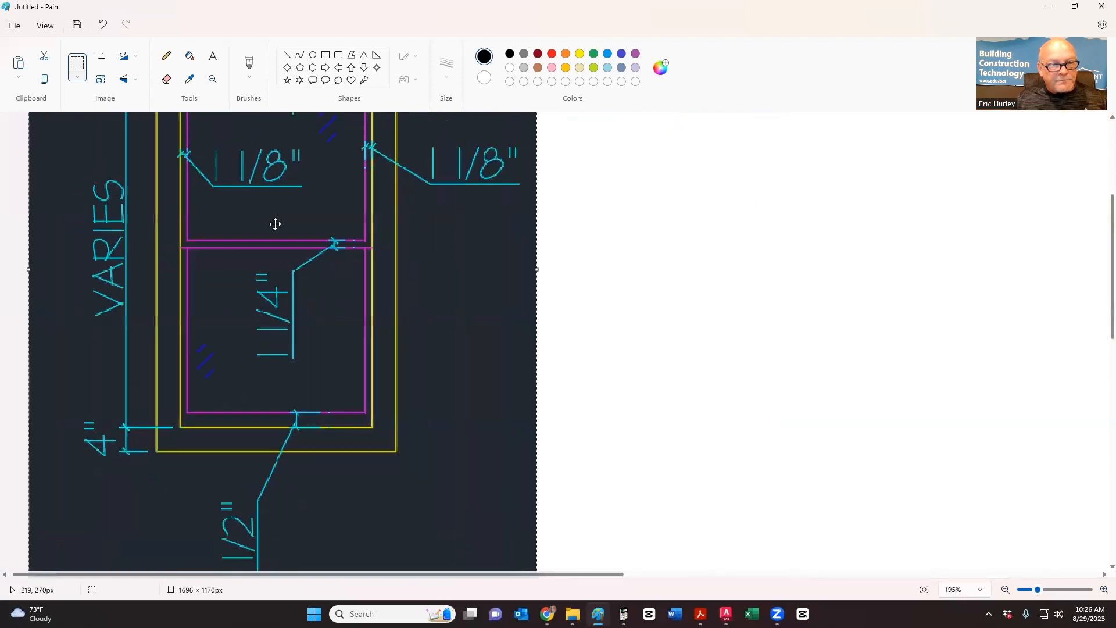
scroll(264, 279, "up", 2)
scroll(263, 281, "down", 1)
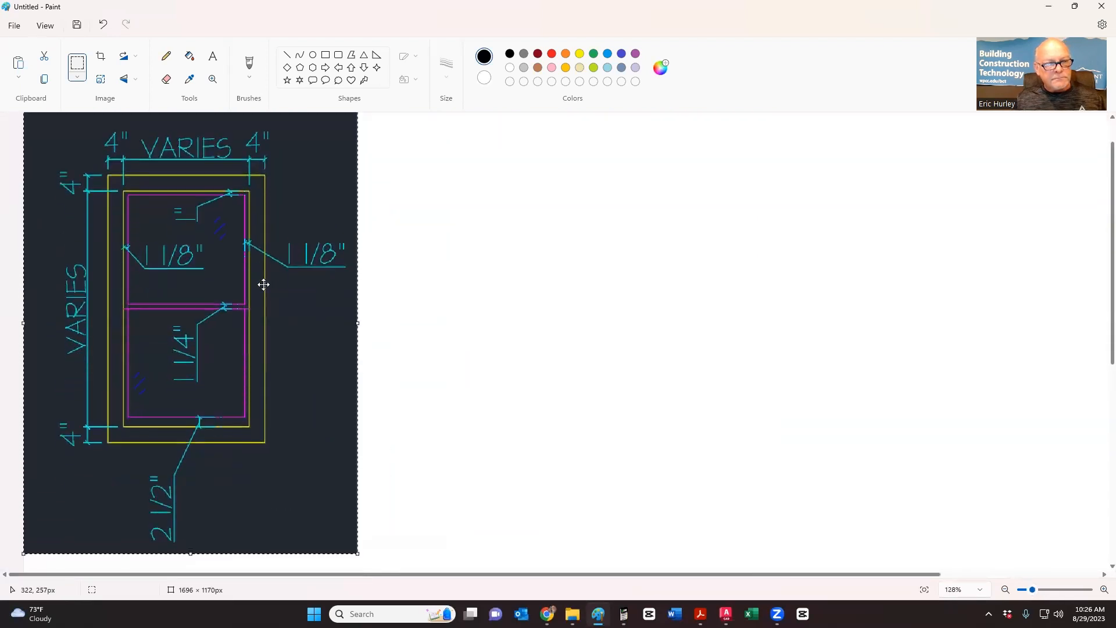
key("alt+Tab")
key("alt+Tab")
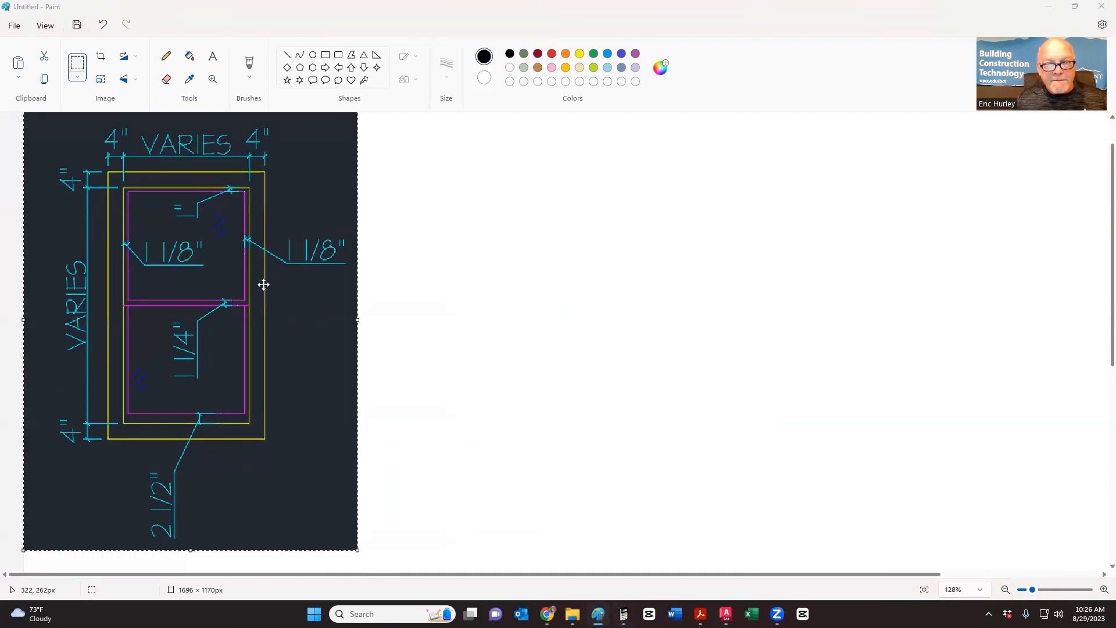
key("alt+Tab")
key("alt+Tab")
key("alt+Tab")
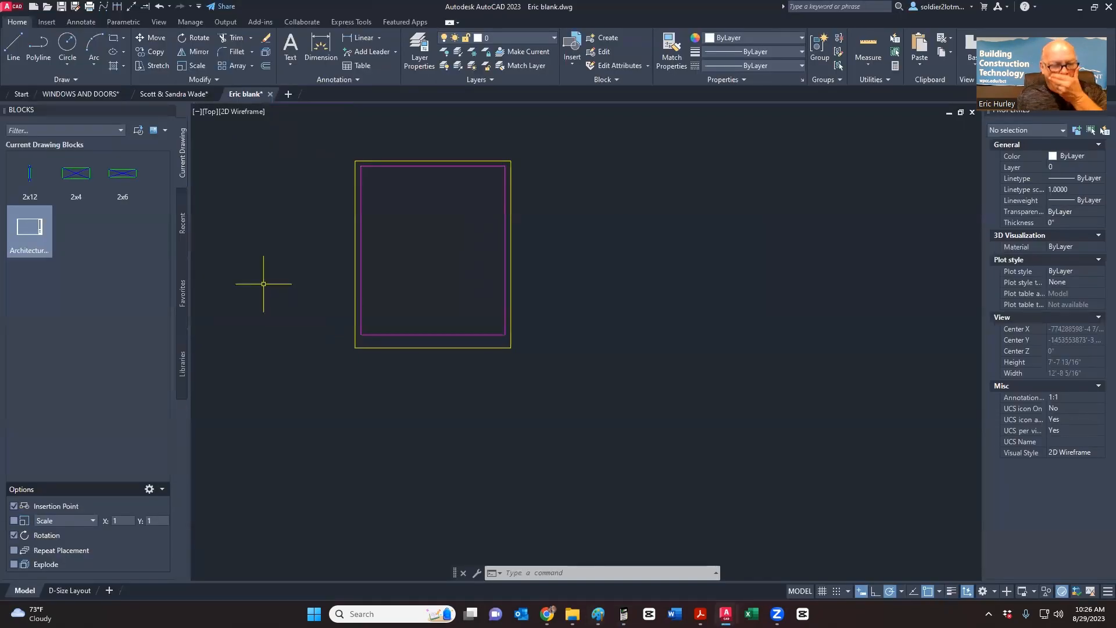
- Draw a horizontal line across the window between the left and right edge midpoints
left_click(8, 50)
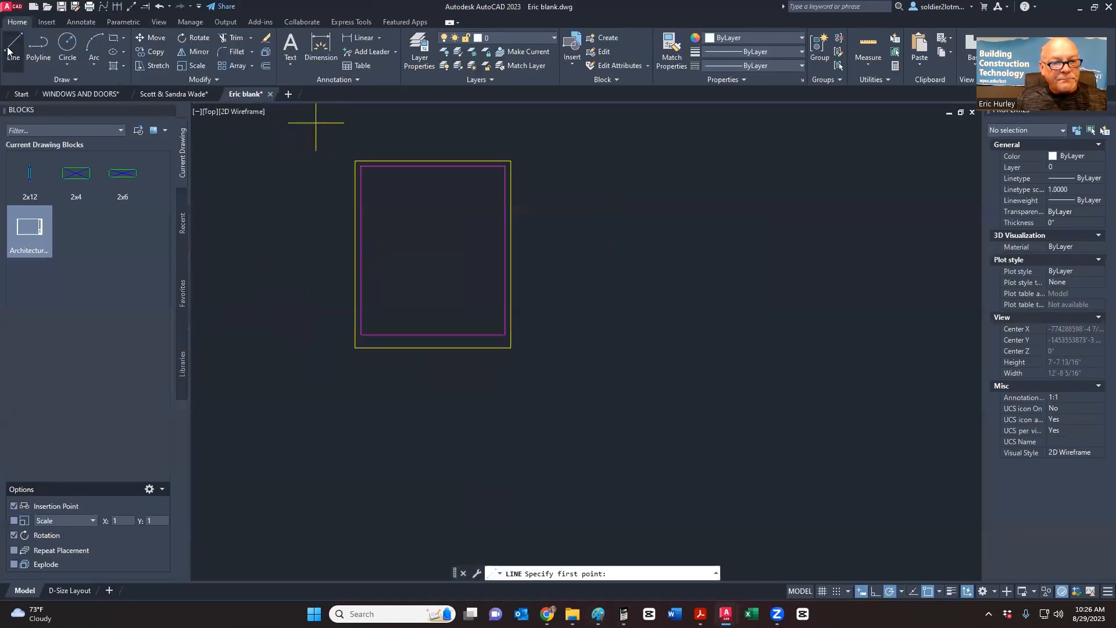
left_click(355, 254)
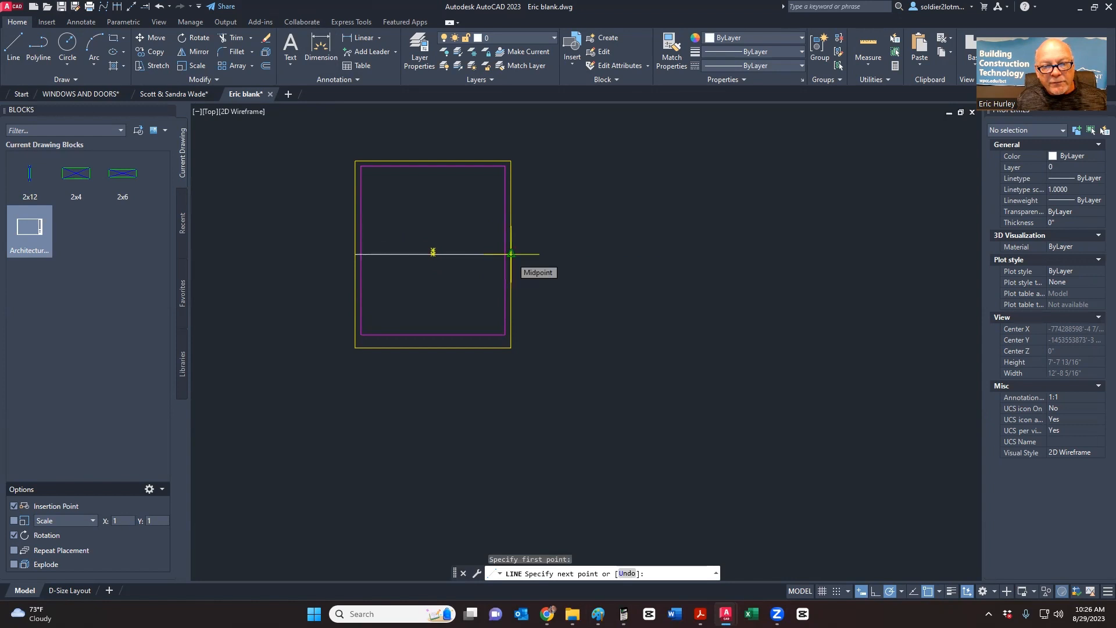
left_click(511, 255)
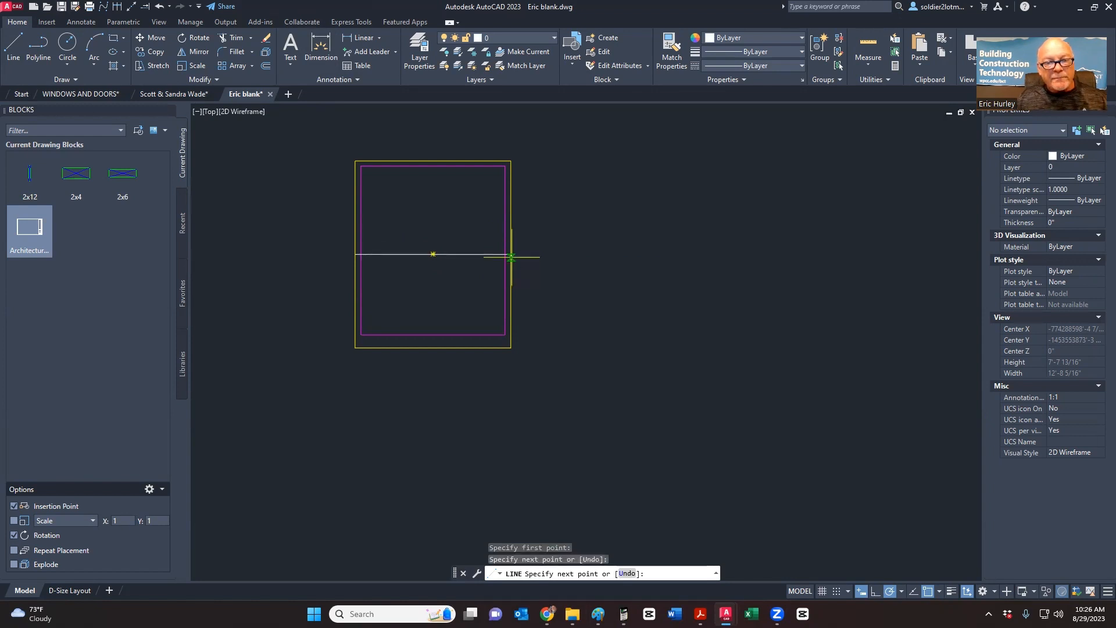
key("Escape")
scroll(413, 262, "up", 2)
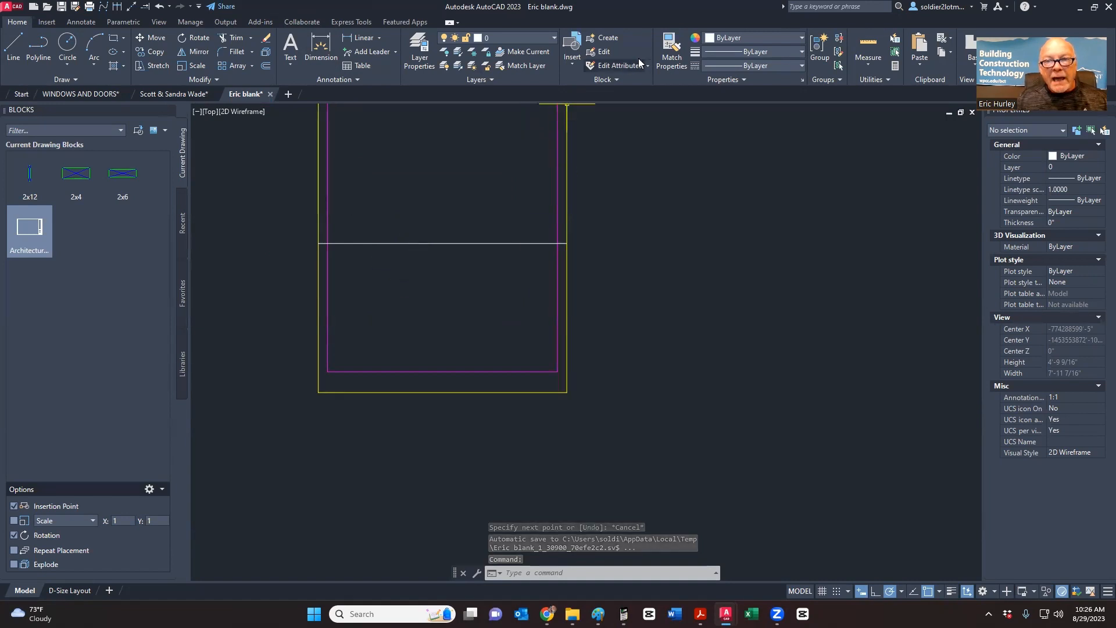
- Match the new line's properties to the magenta rectangle
left_click(671, 43)
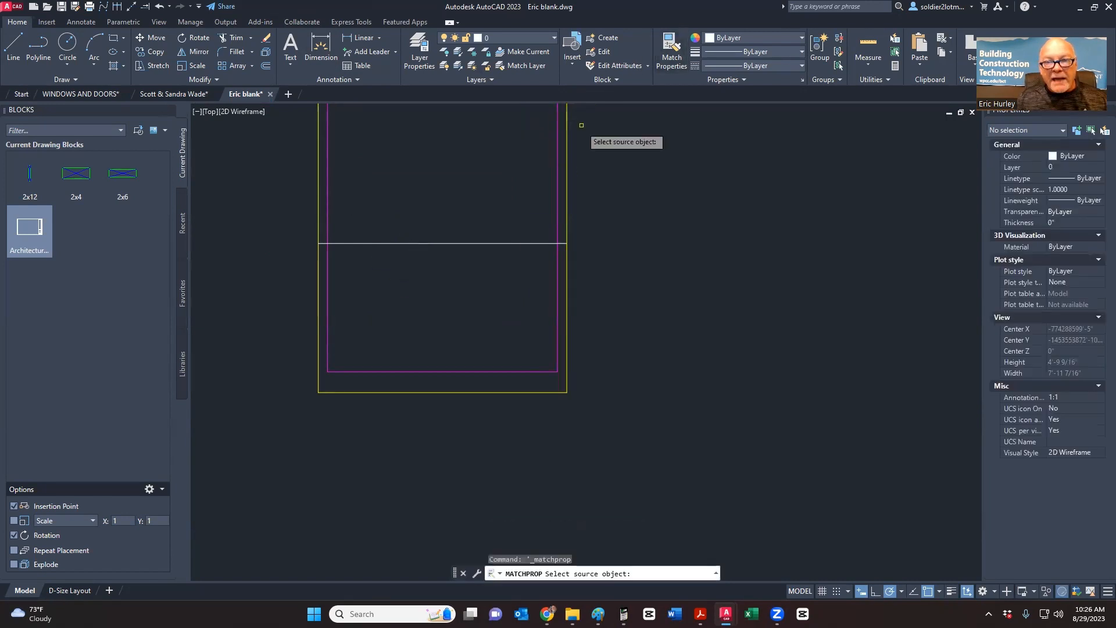
left_click(558, 191)
left_click(498, 243)
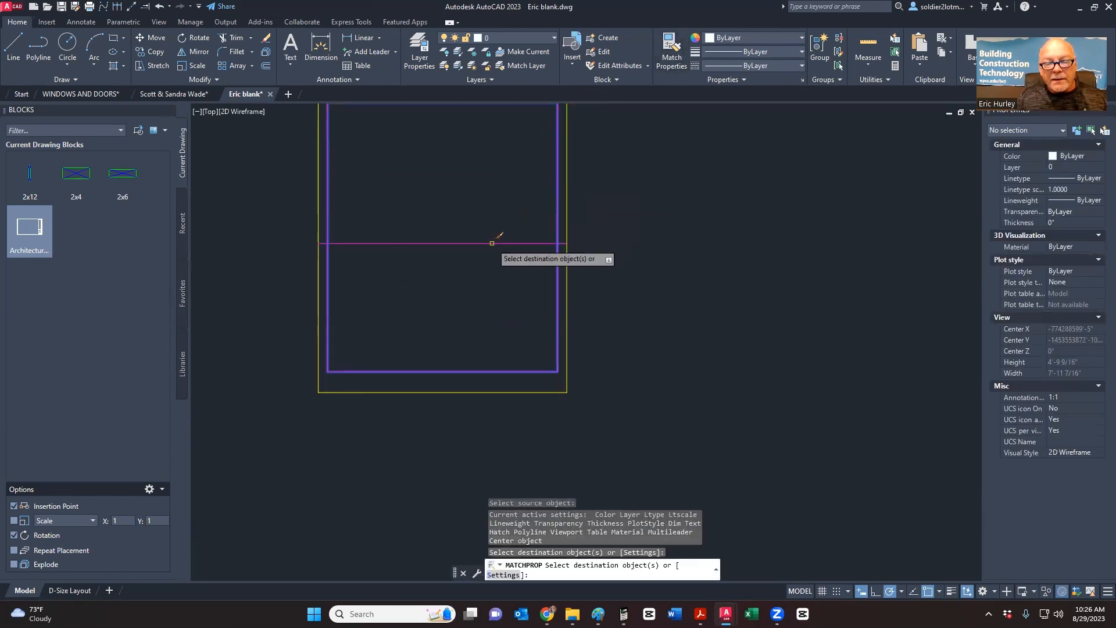
key("Escape")
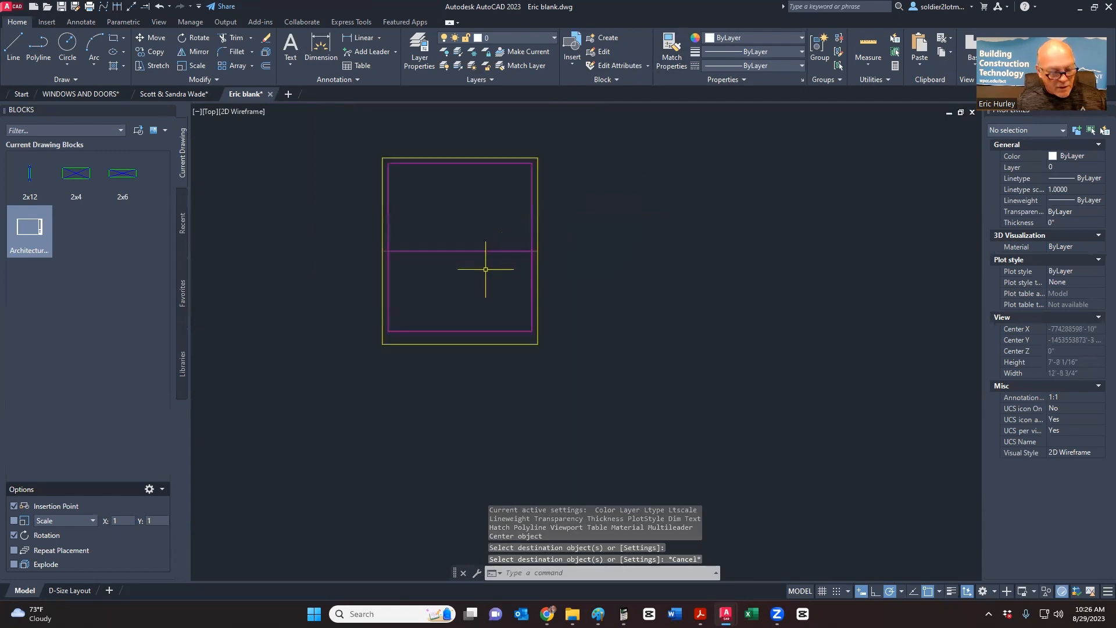
- Check Paint, the calculator and the Chrome PDF, then return to the drawing
key("alt+Tab")
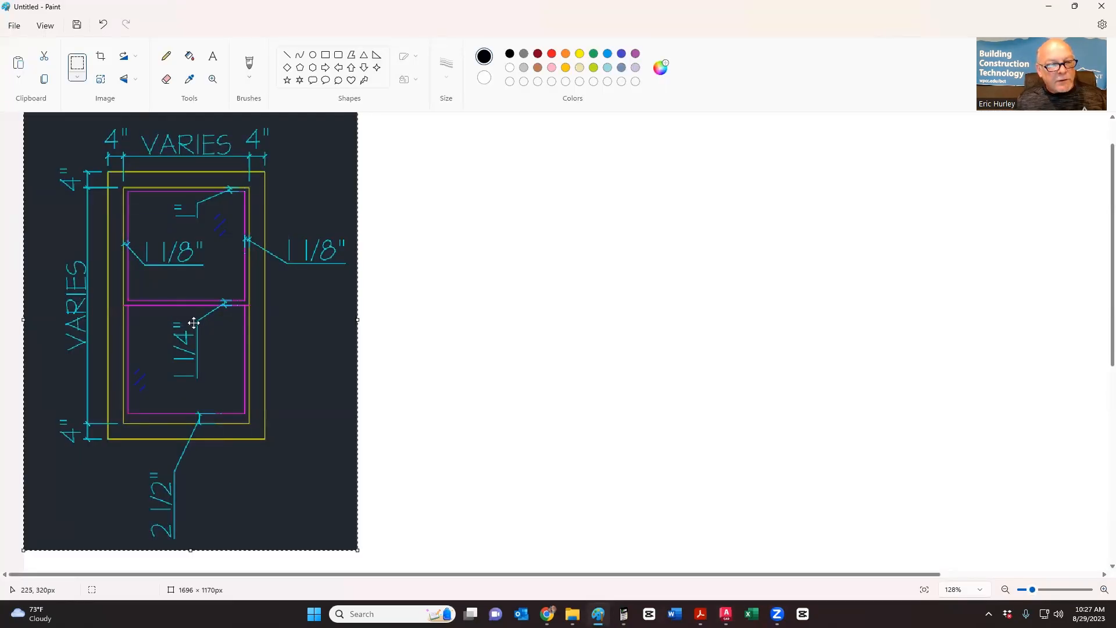
key("alt+Tab")
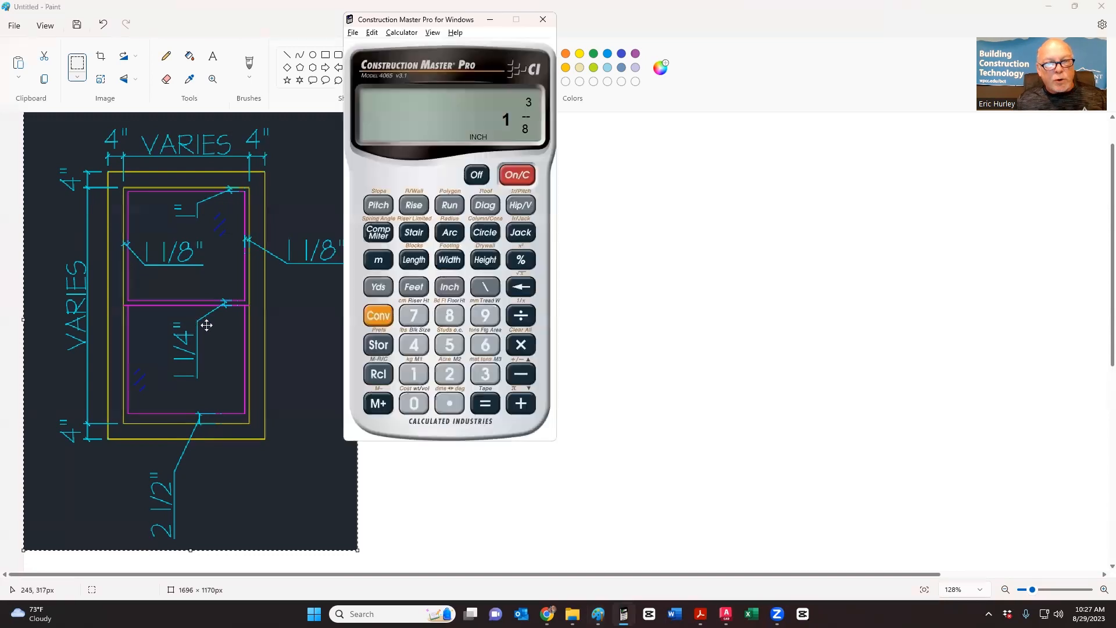
key("alt+Tab")
key("alt+Tab")
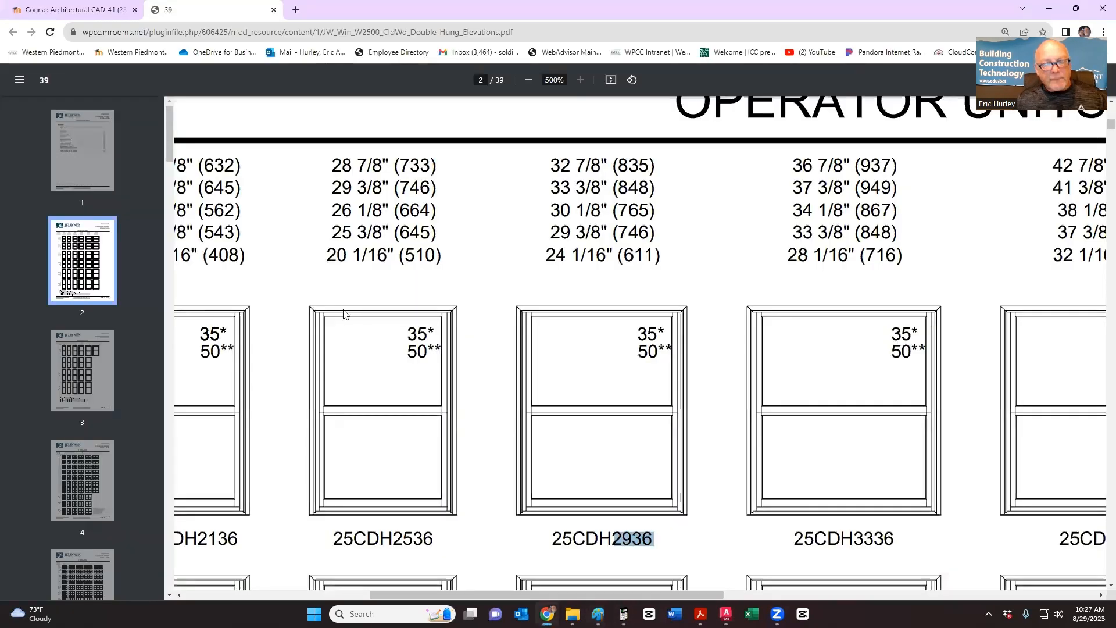
key("alt+Tab")
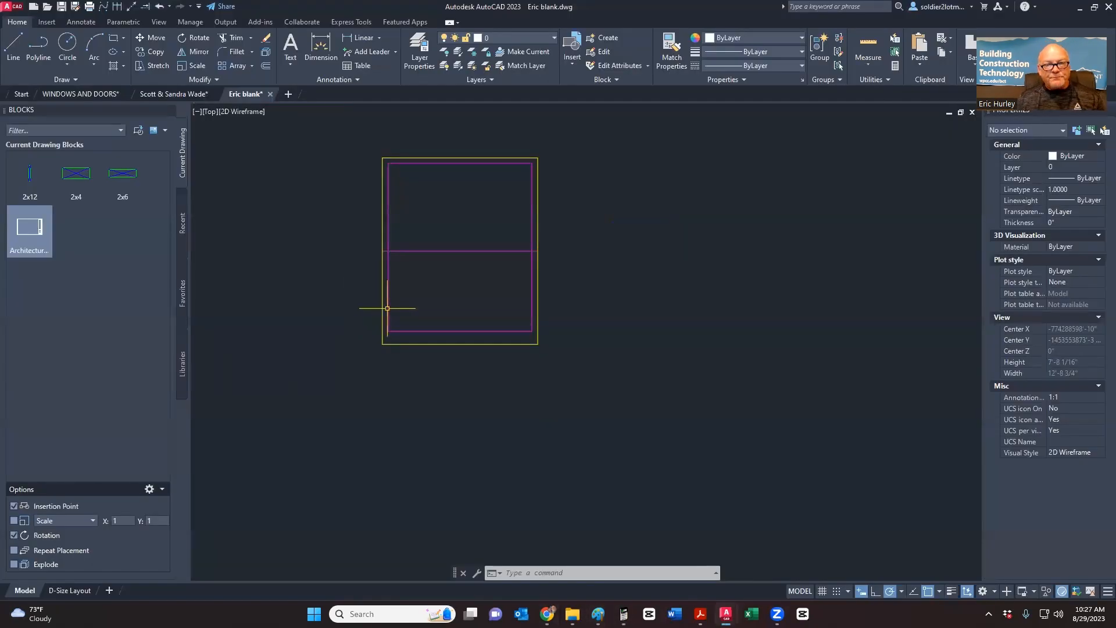
- Offset the horizontal magenta line 1-1/4" upward
scroll(425, 273, "up", 3)
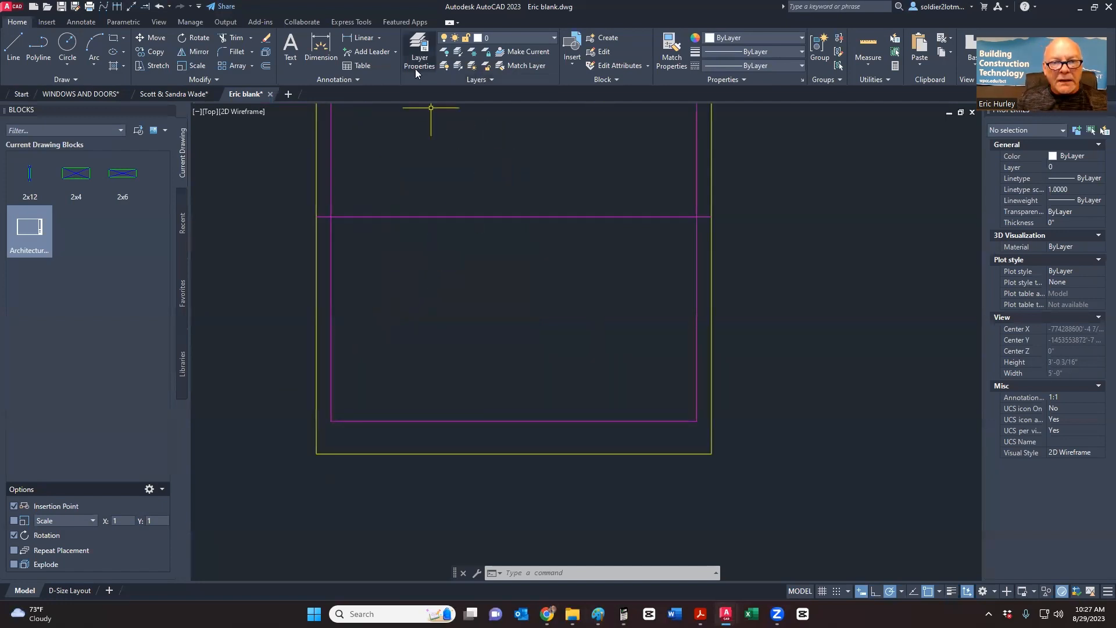
middle_click_drag(369, 245, 370, 295)
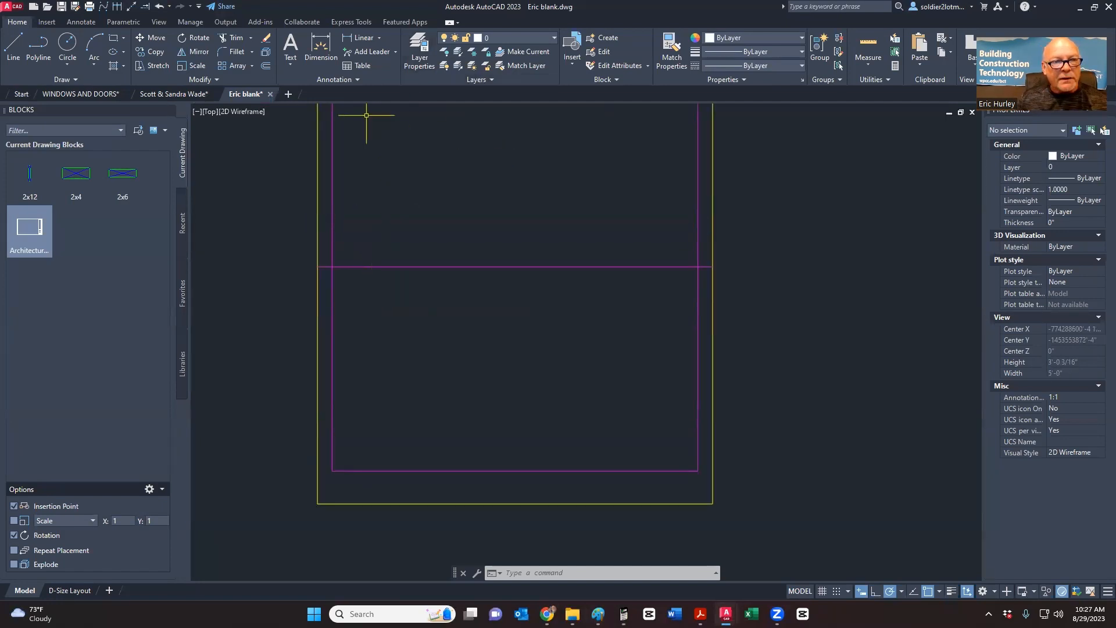
left_click(266, 67)
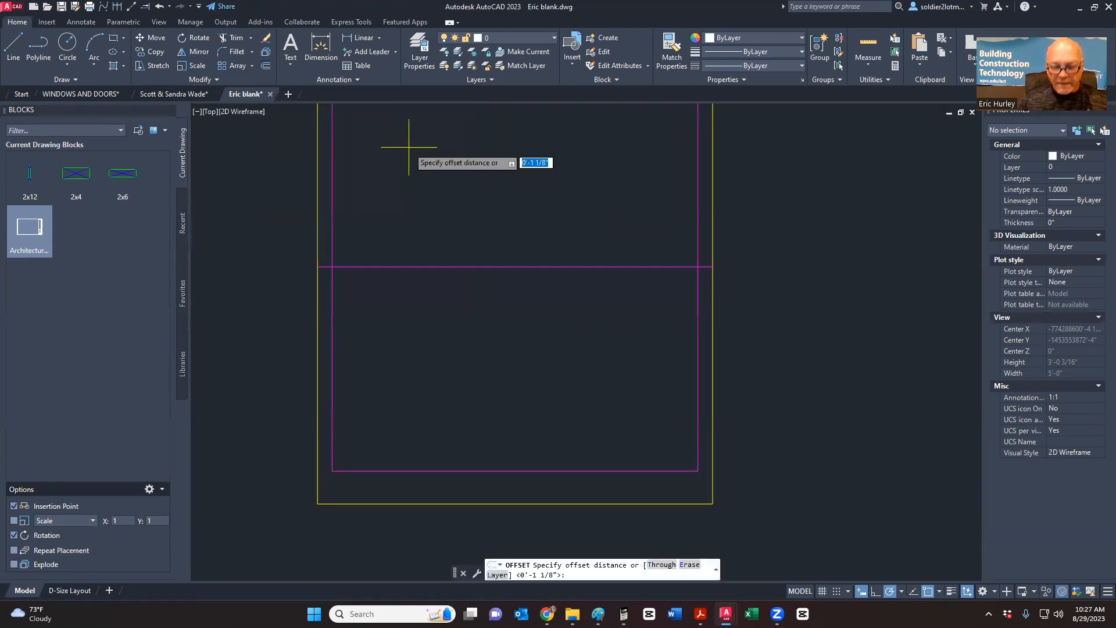
type("1-1/4")
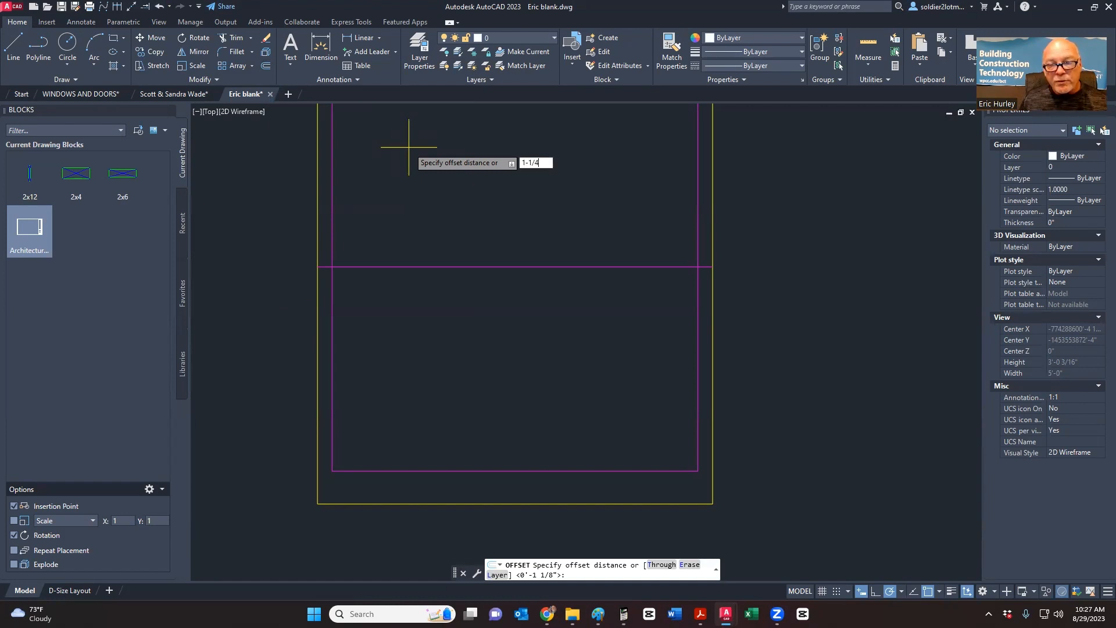
key("Return")
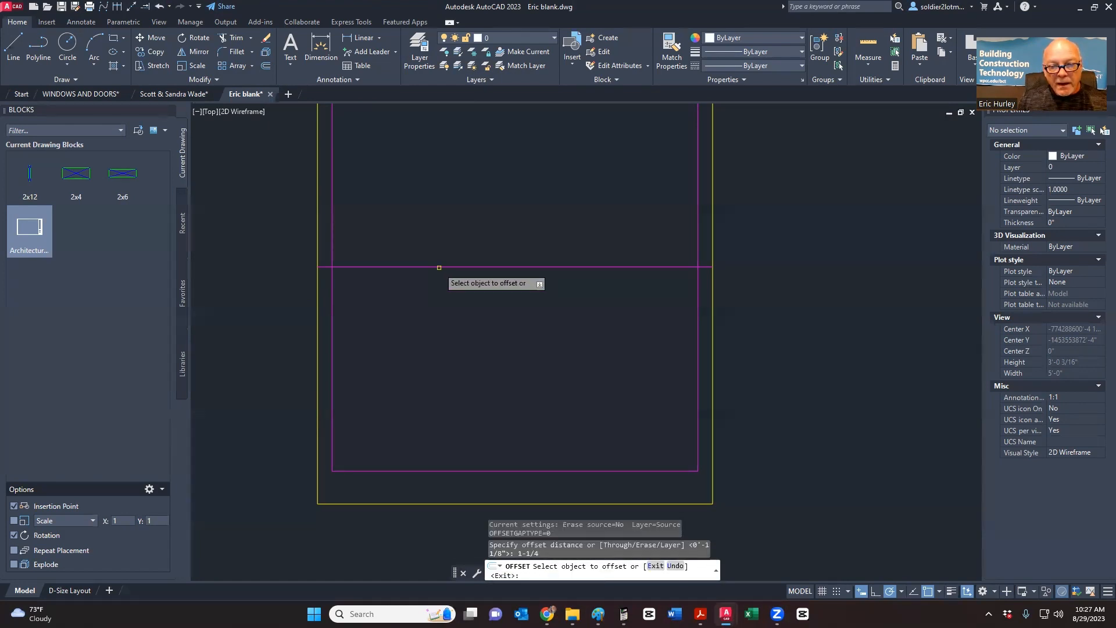
left_click(439, 267)
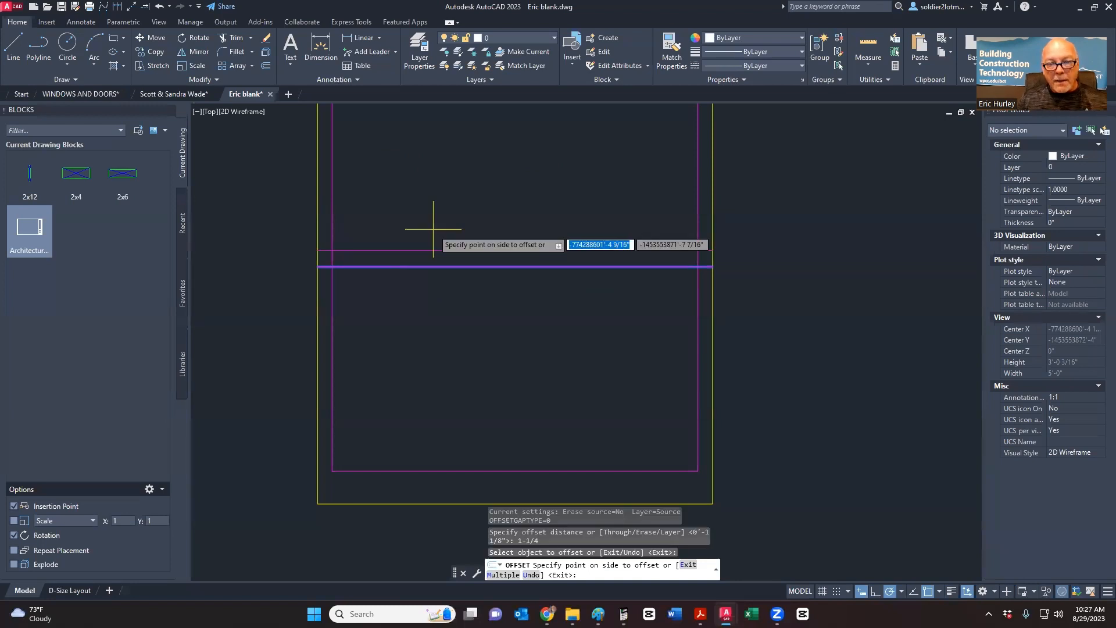
left_click(433, 229)
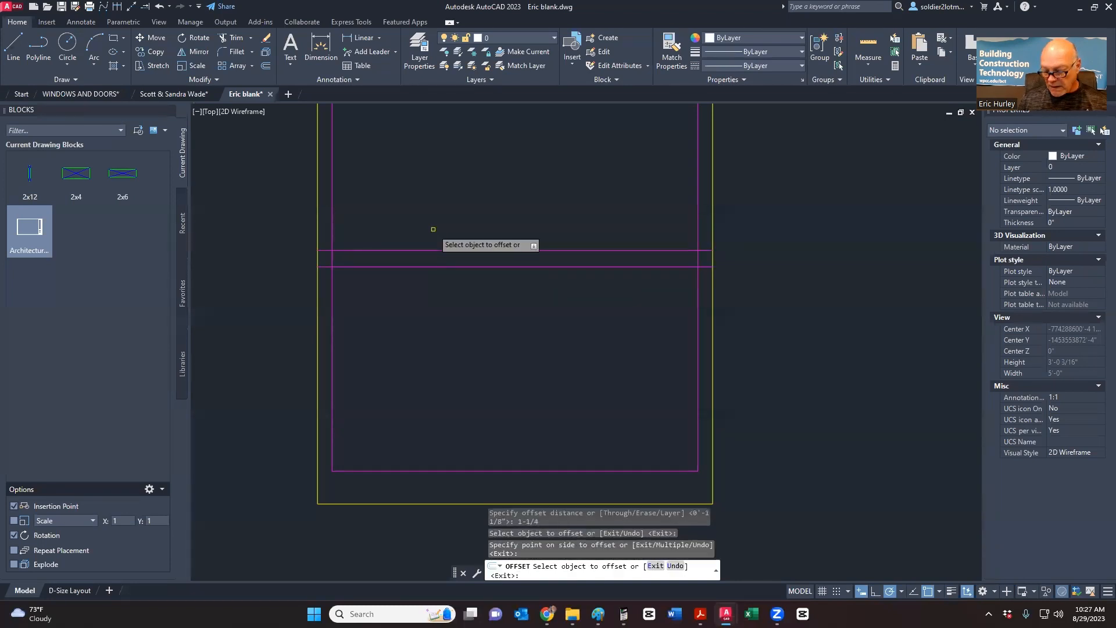
key("Return")
scroll(436, 229, "down", 4)
- Trim the overlapping segments so the two lines form the meeting rail between sashes
middle_click_drag(443, 224, 384, 233)
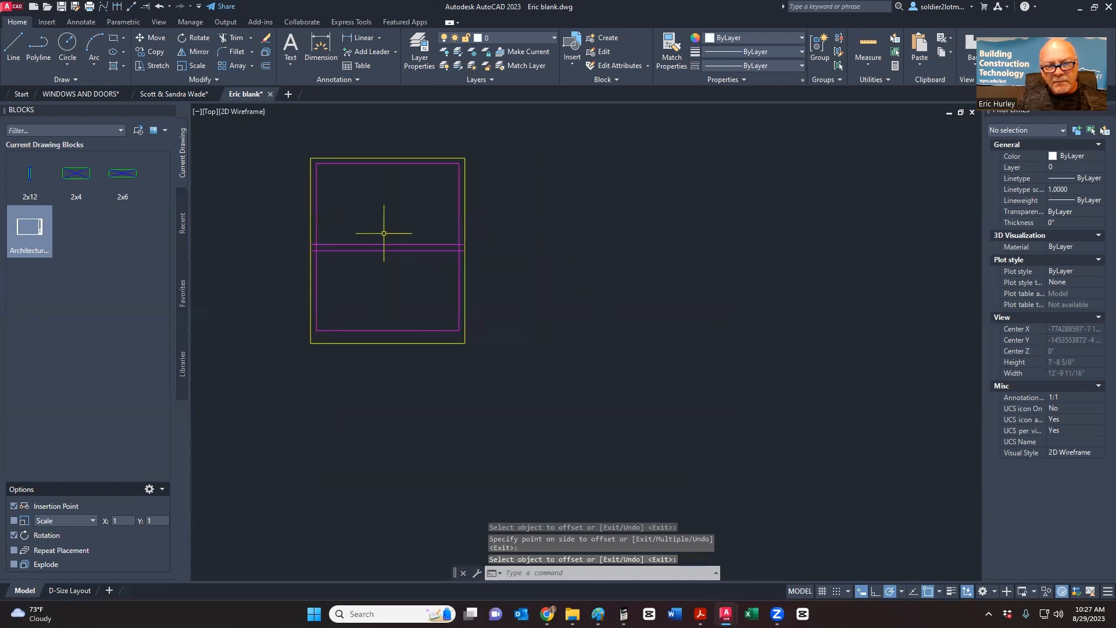
left_click(233, 42)
scroll(319, 253, "up", 4)
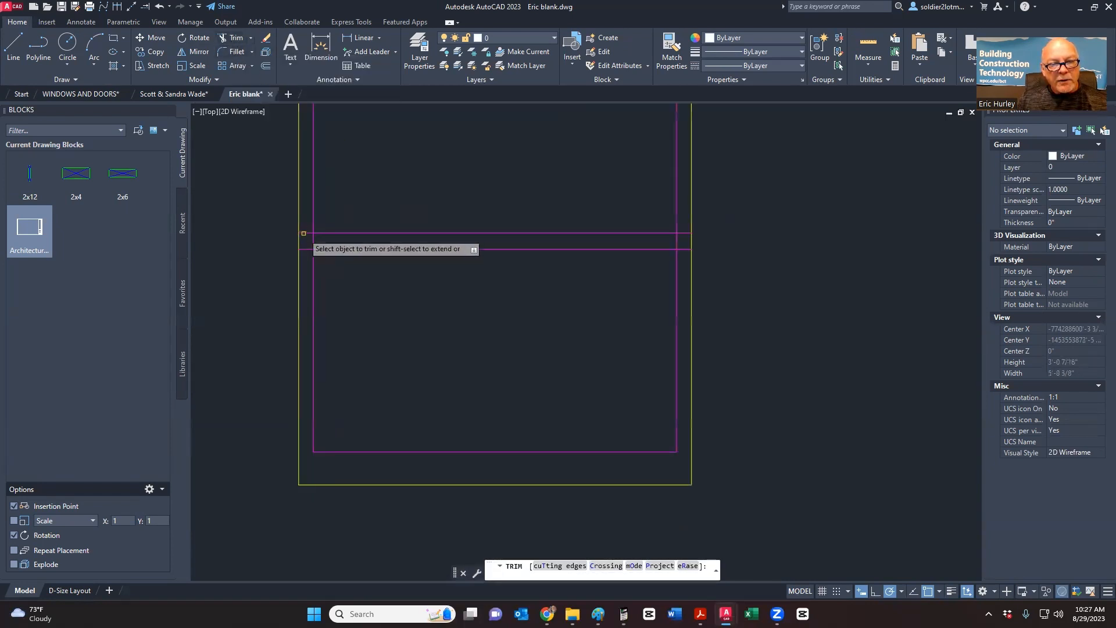
left_click(313, 241)
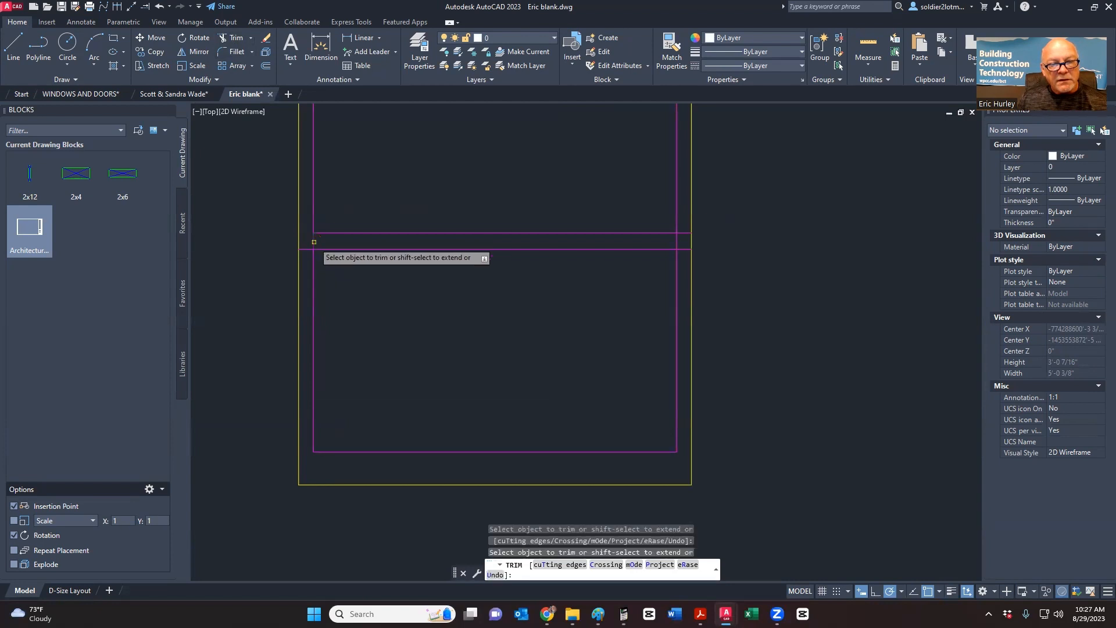
left_click(682, 233)
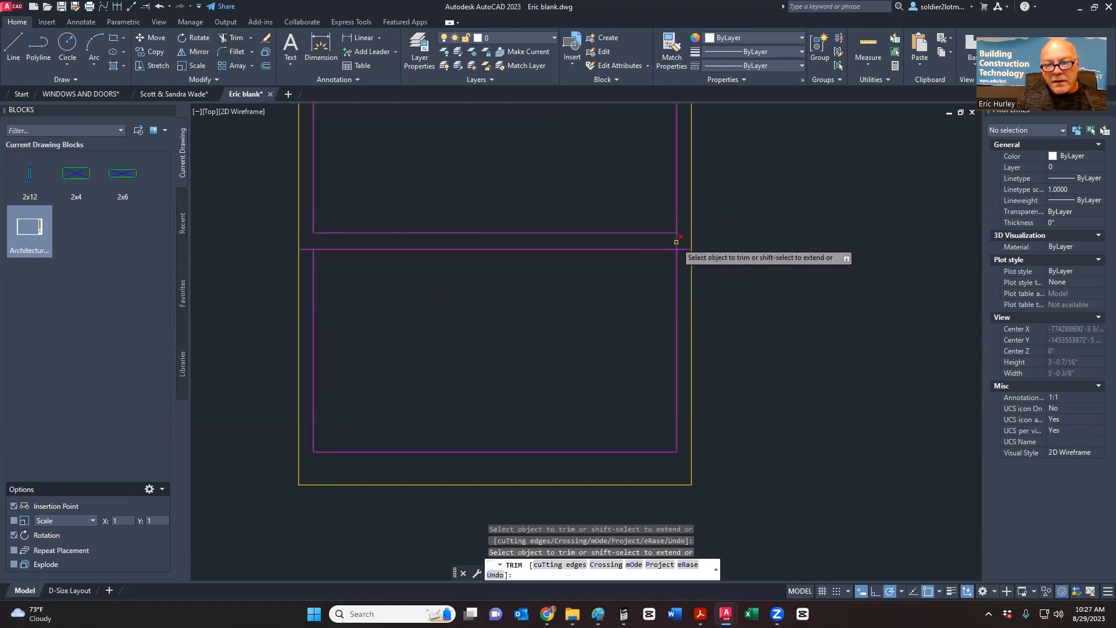
middle_click_drag(726, 234, 651, 249)
key("Escape")
scroll(651, 248, "down", 4)
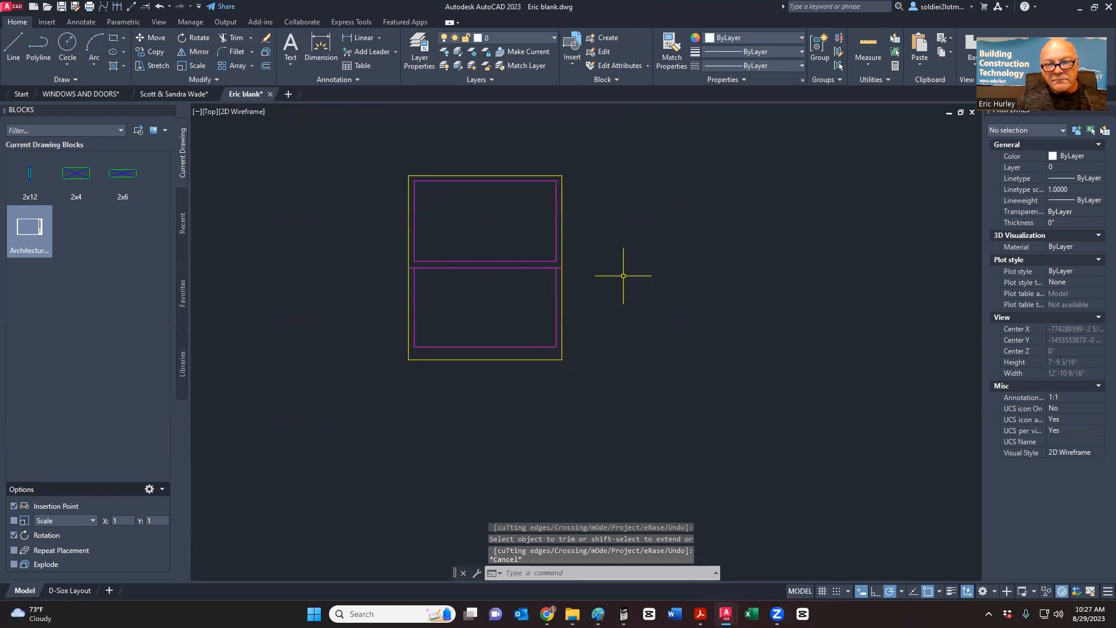
- Review the Paint sketch's 4" frame border and 1 1/4" sash gap, then return to AutoCAD
key("alt+Tab")
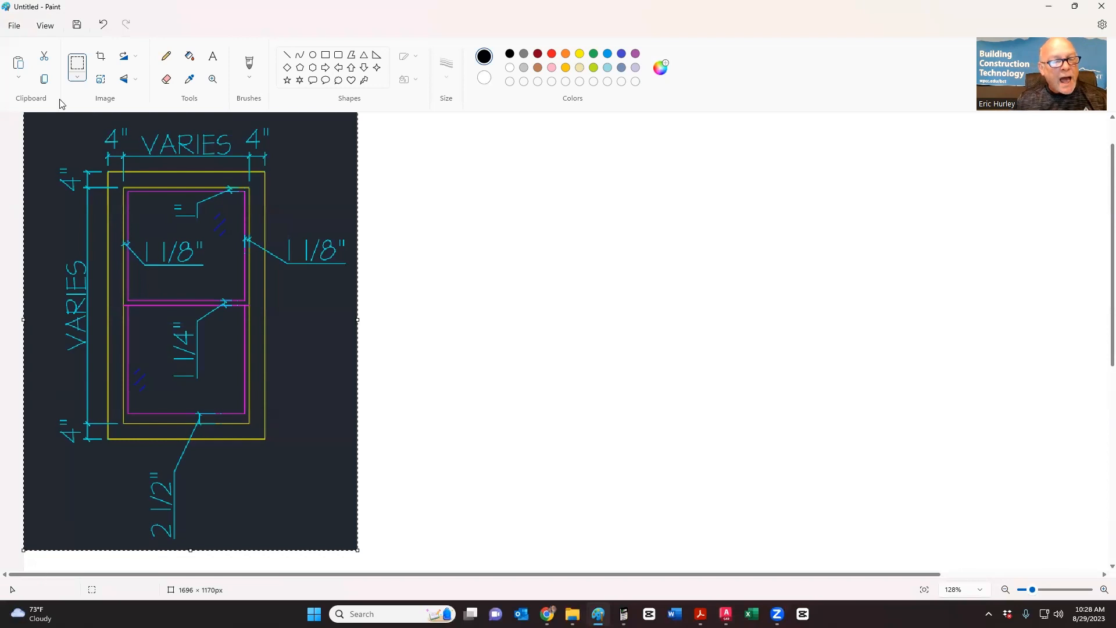
key("alt+Tab")
key("alt+Tab")
key("alt+Tab")
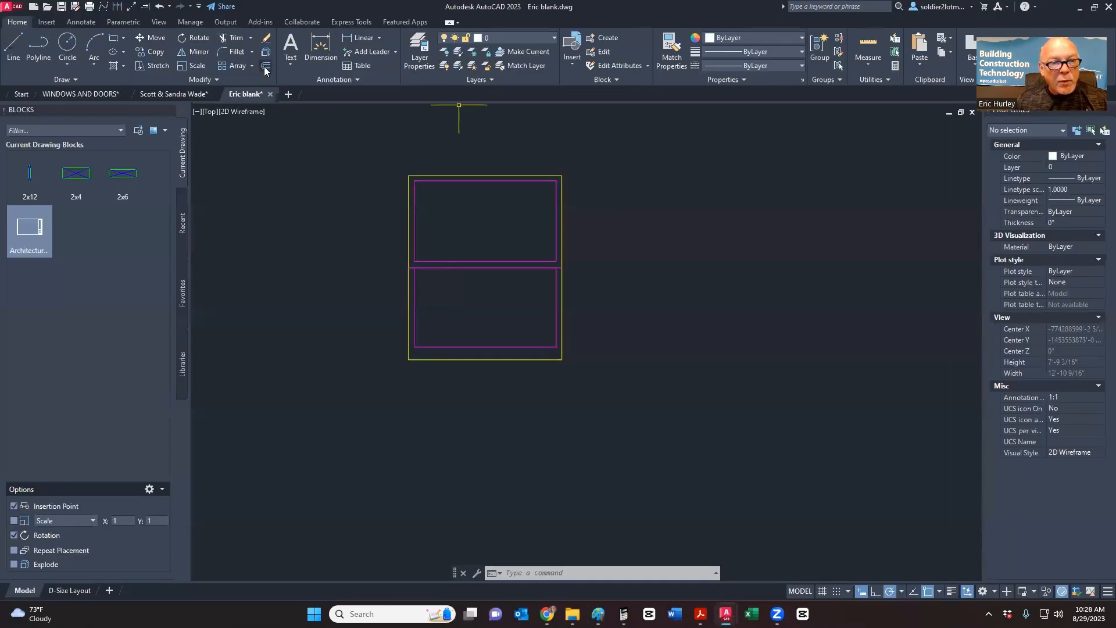
- Offset the outer yellow frame rectangle 4" outward to form the outer border
left_click(265, 68)
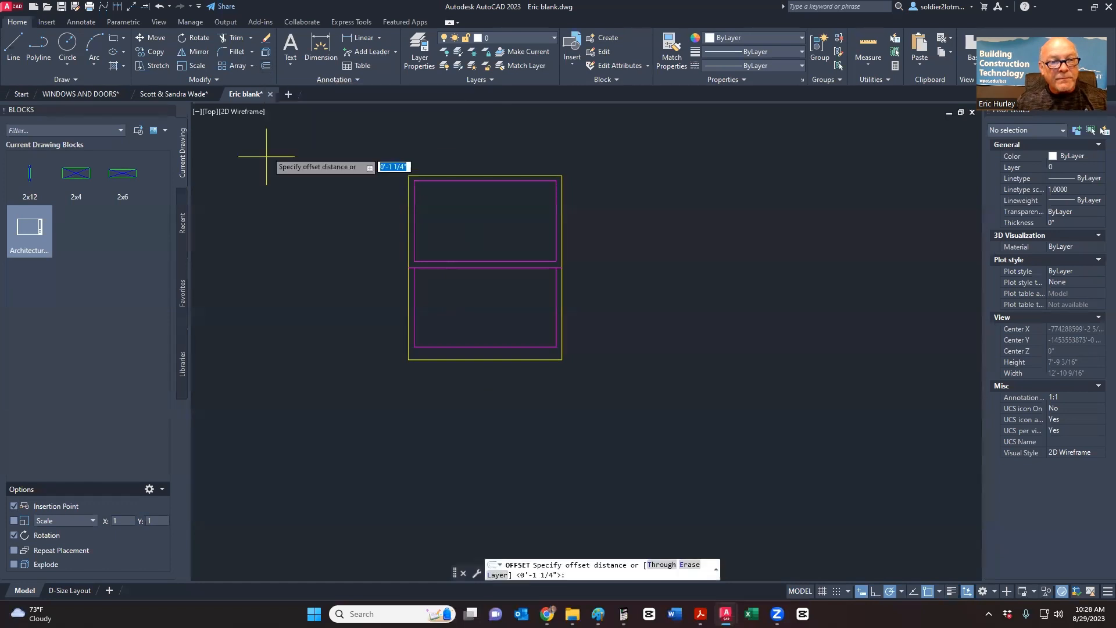
type("4")
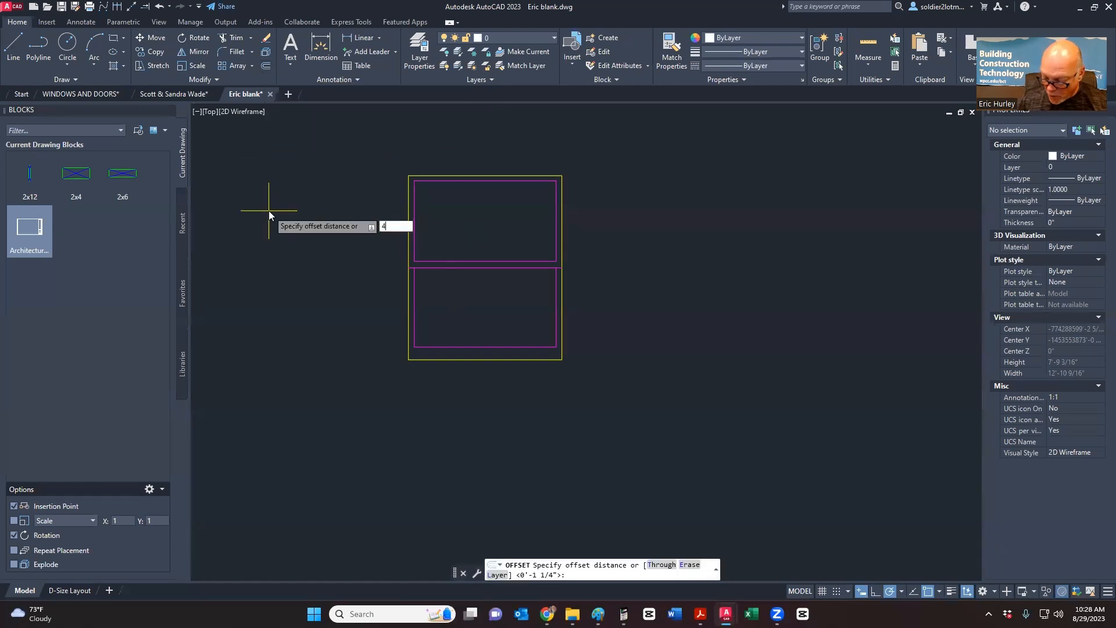
key("Return")
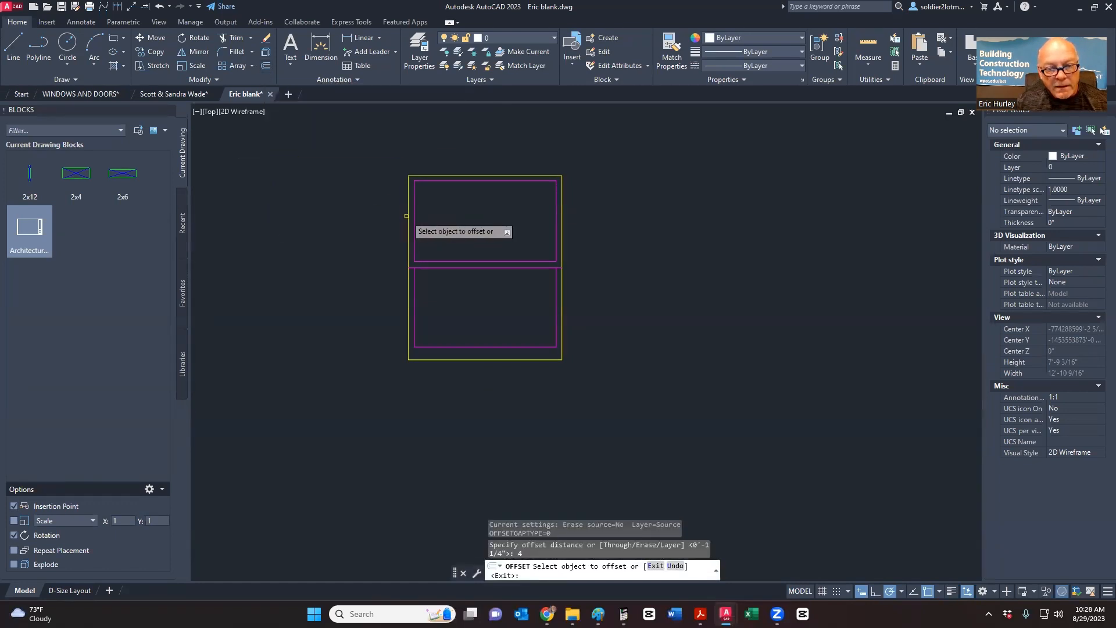
left_click(408, 217)
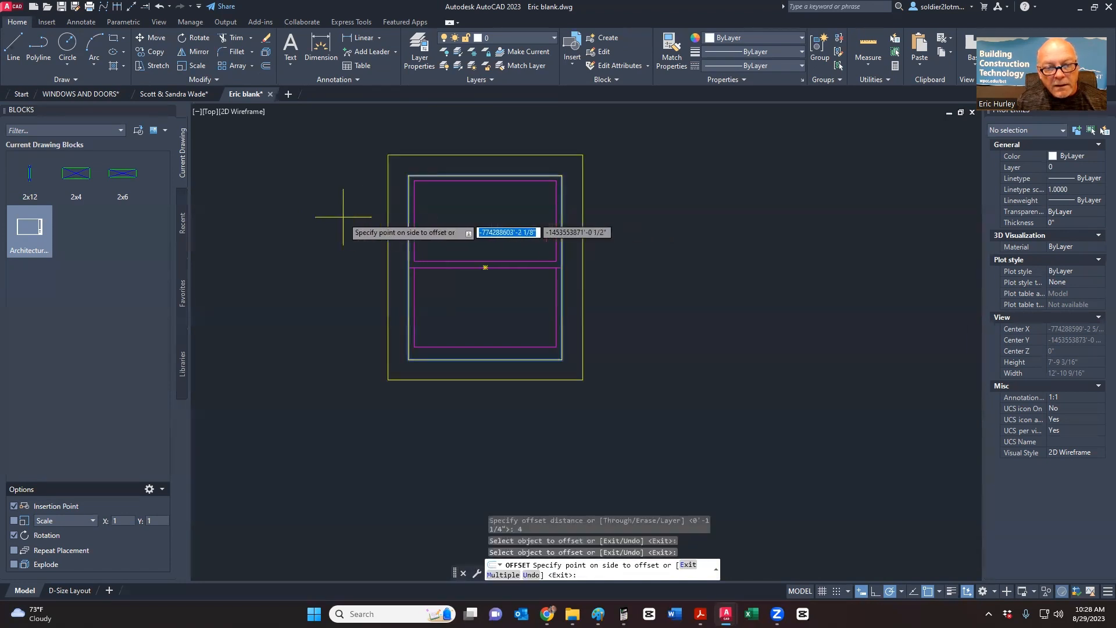
left_click(320, 233)
key("Escape")
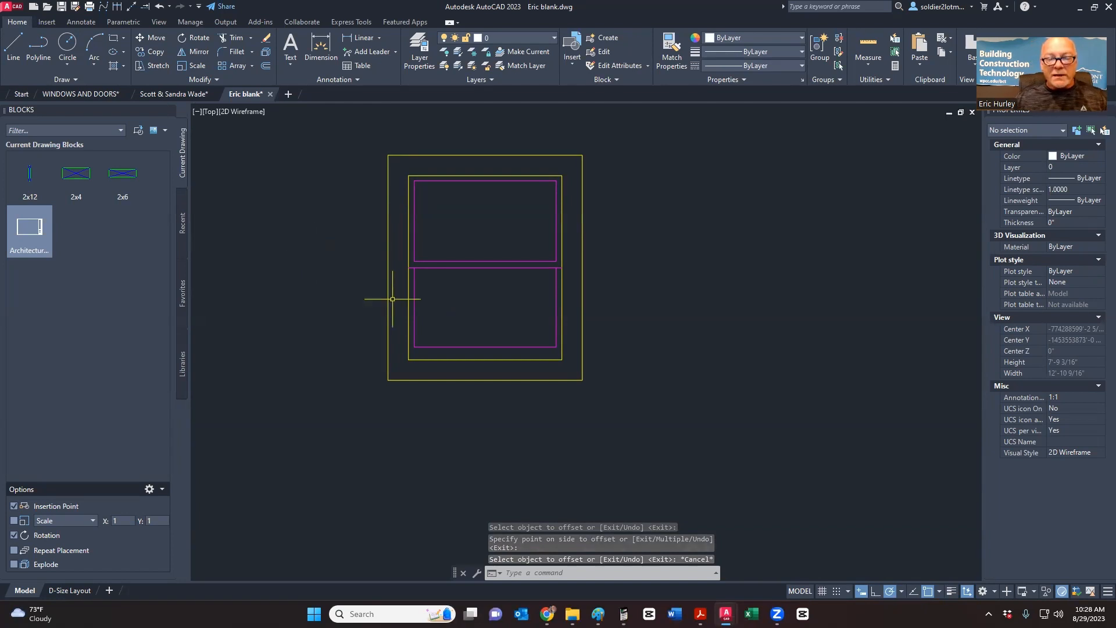
middle_click_drag(373, 302, 349, 324)
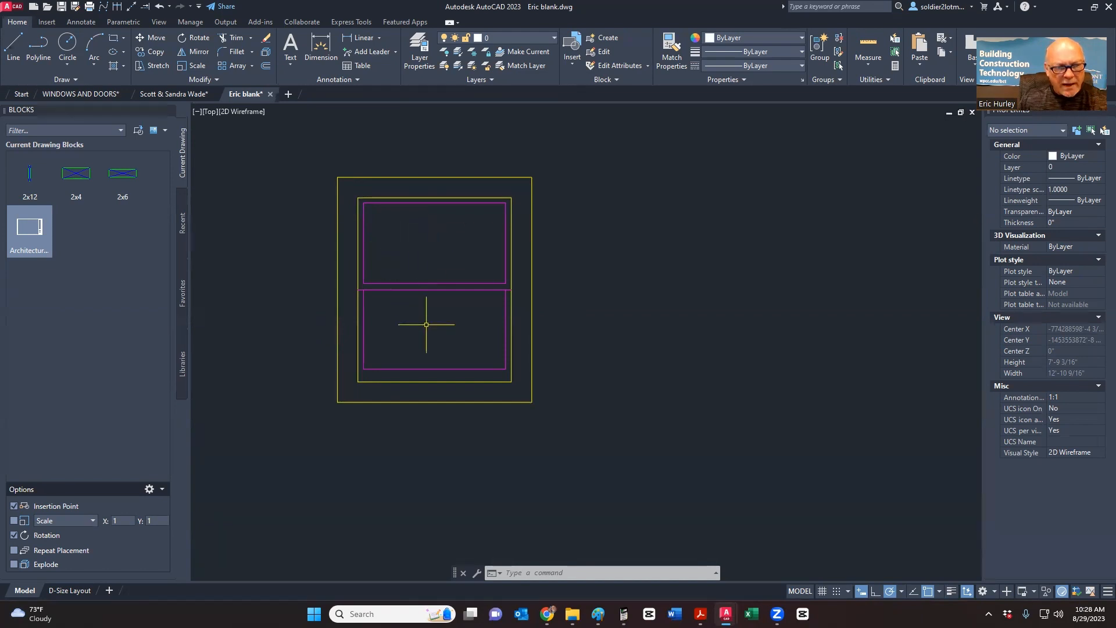
- Draw a short slanted line to the right of the window
left_click(16, 52)
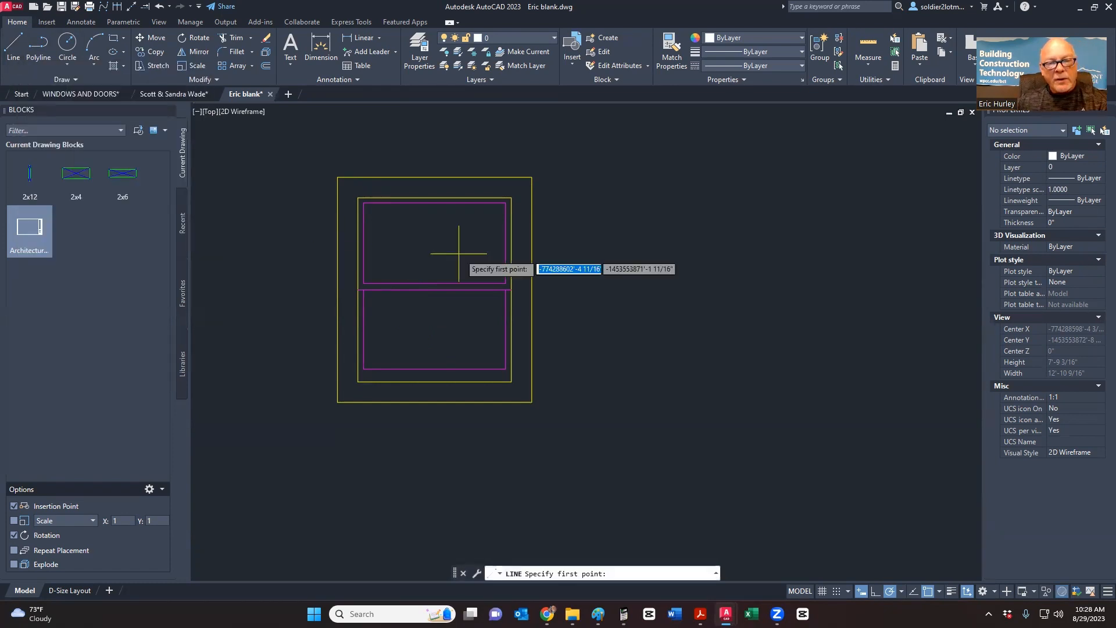
left_click(668, 232)
scroll(659, 257, "up", 4)
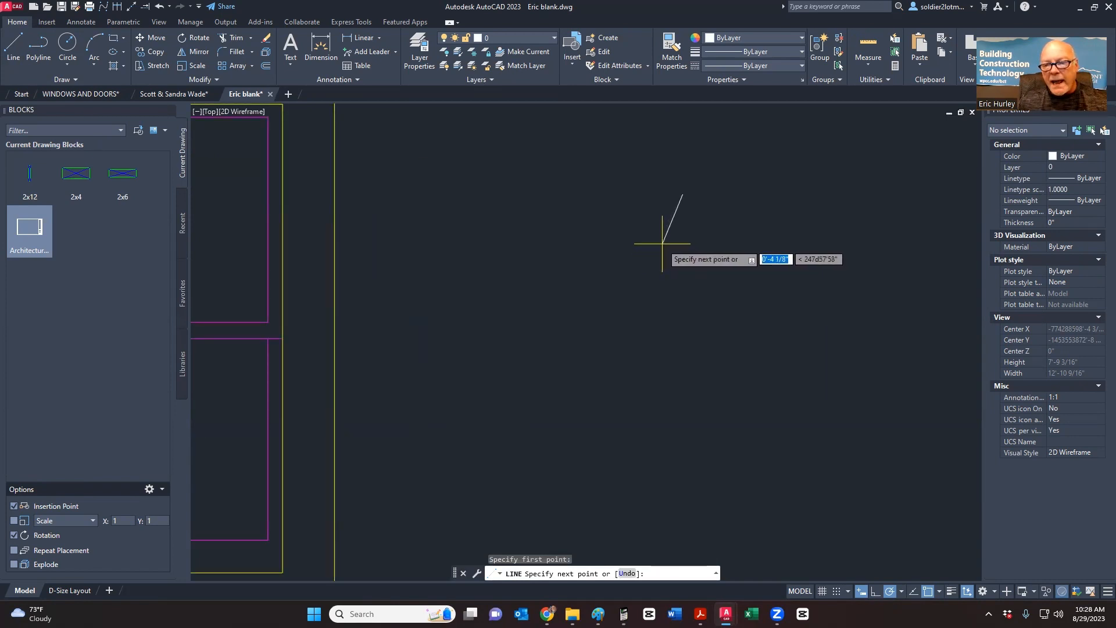
left_click(662, 244)
key("Return")
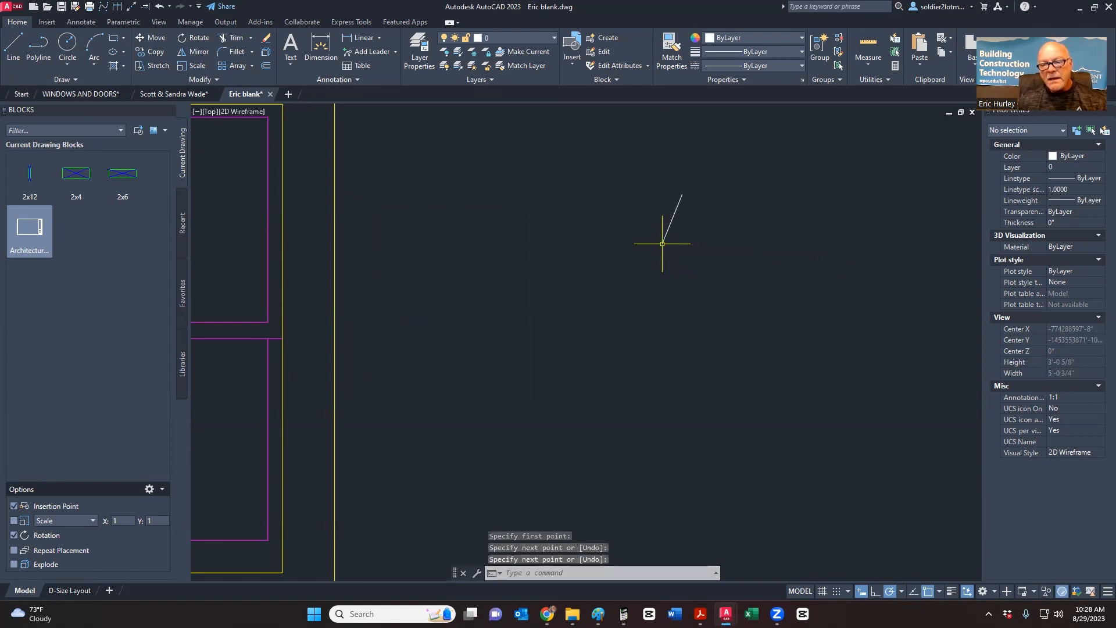
middle_click_drag(742, 242, 618, 268)
scroll(617, 268, "down", 4)
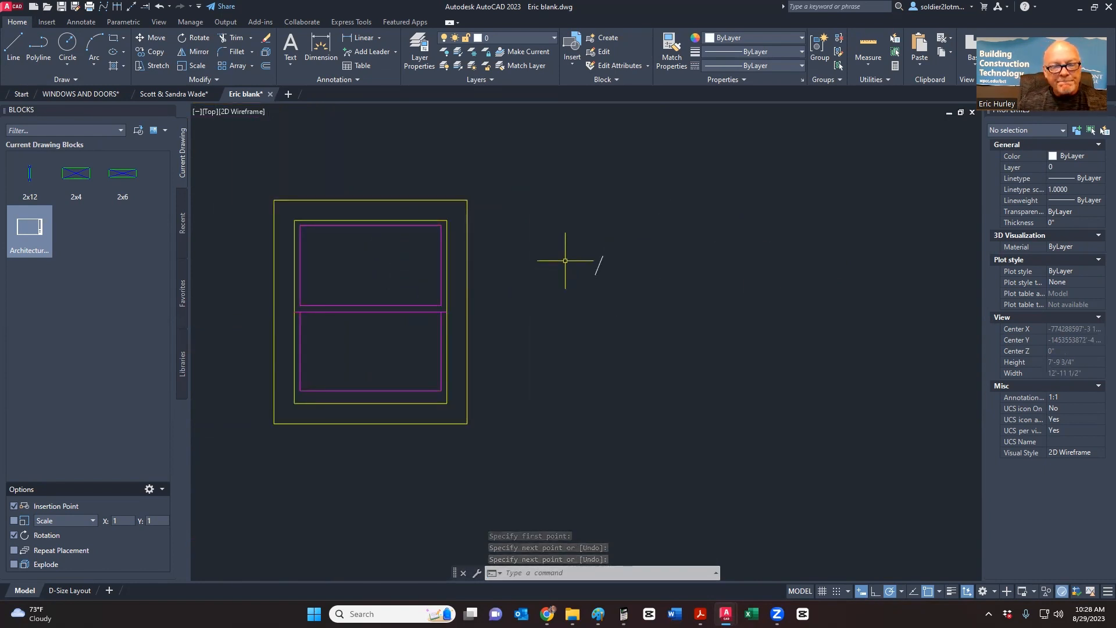
- Offset the slanted line 1 unit to each side, making three parallel lines
left_click(266, 66)
scroll(583, 291, "up", 4)
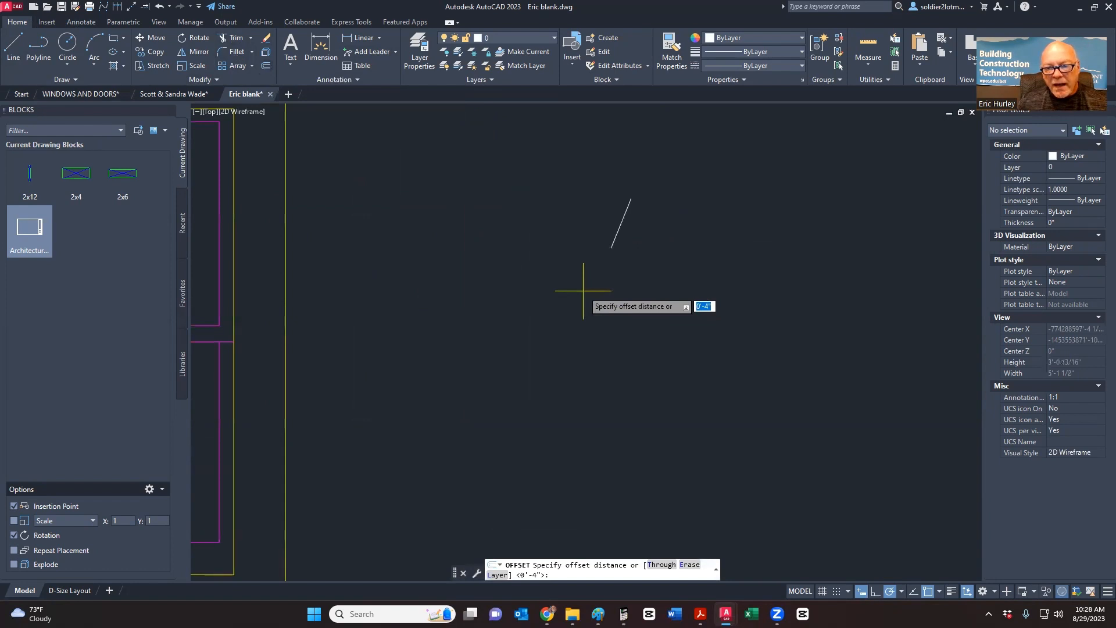
type("1")
key("Return")
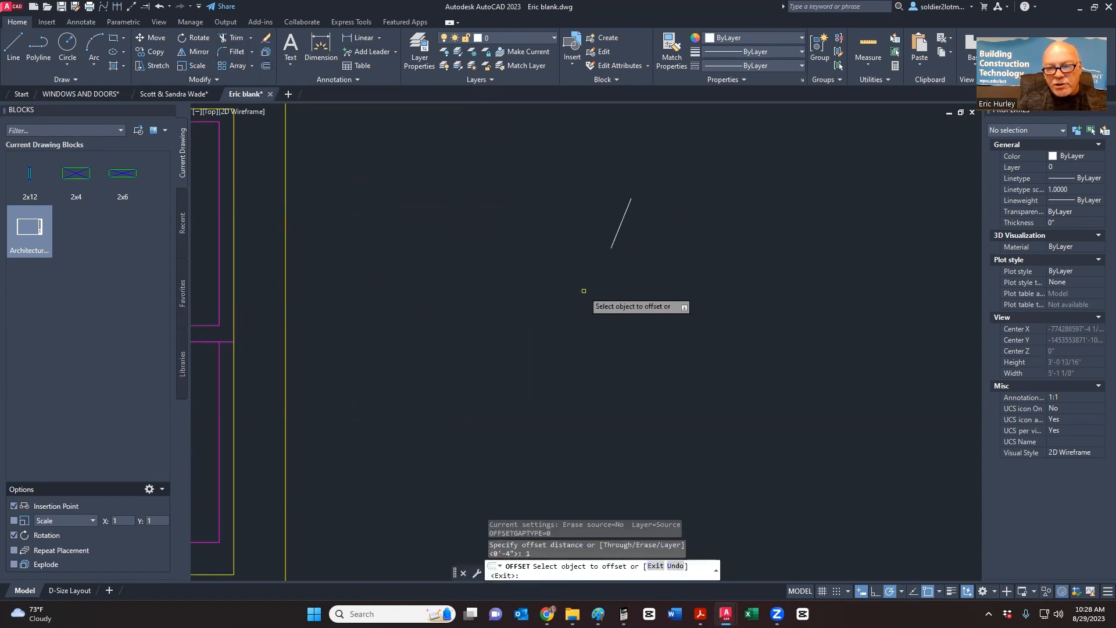
left_click(619, 227)
left_click(597, 219)
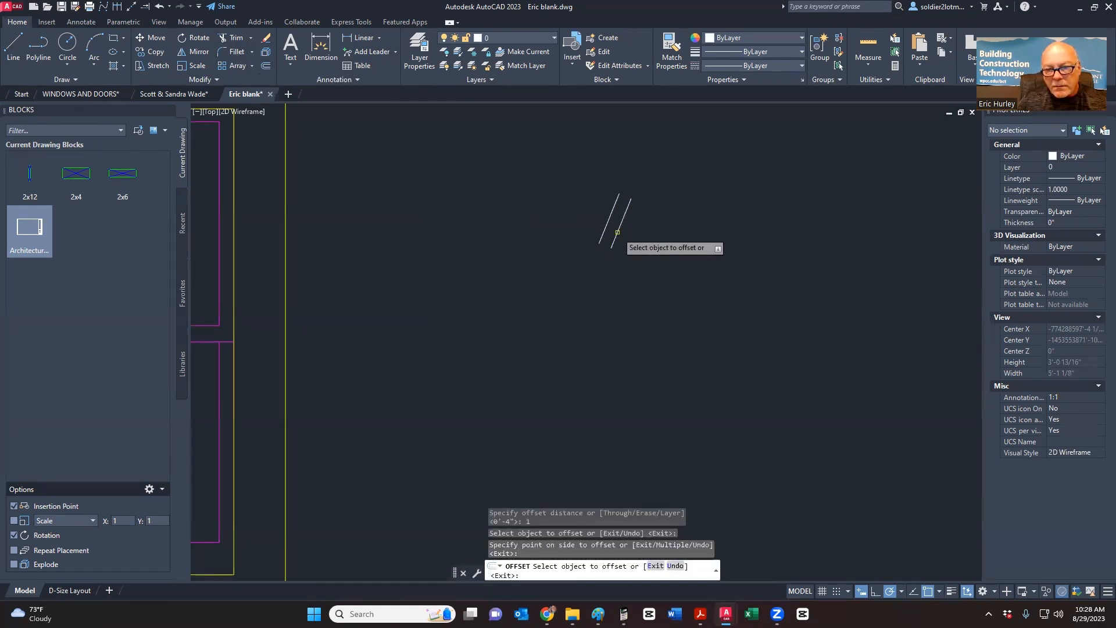
left_click(620, 227)
left_click(643, 258)
key("Escape")
middle_click_drag(646, 250, 505, 250)
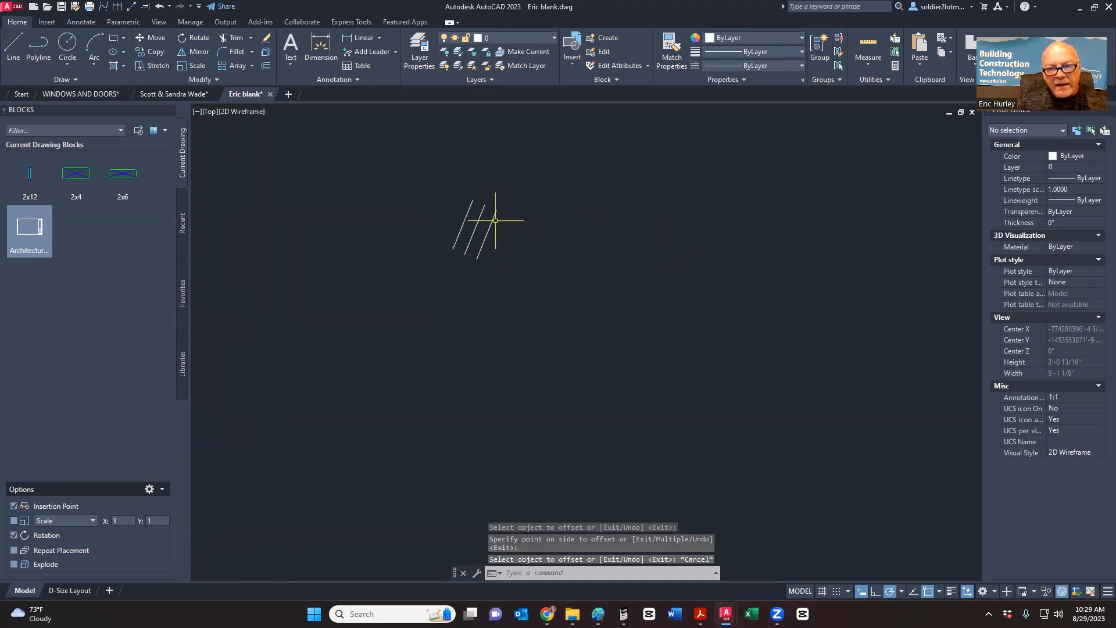
- Cancel accidental grip stretches on the outer slanted lines so they stay as drawn
left_click(493, 219)
left_click(497, 209)
right_click(495, 238)
key("Escape")
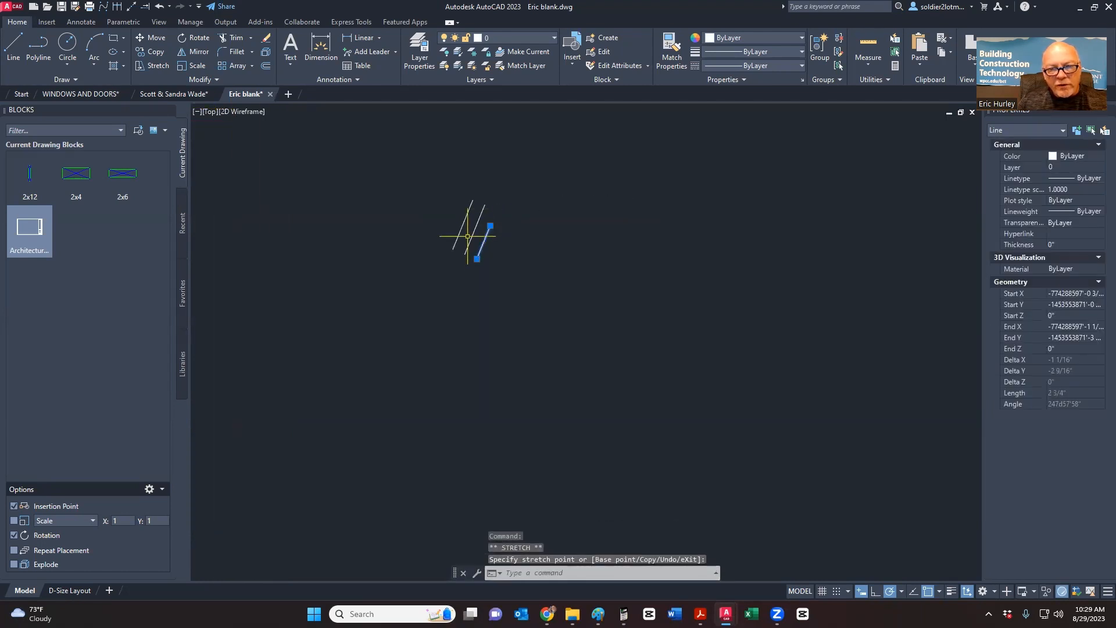
left_click(461, 237)
left_click(453, 249)
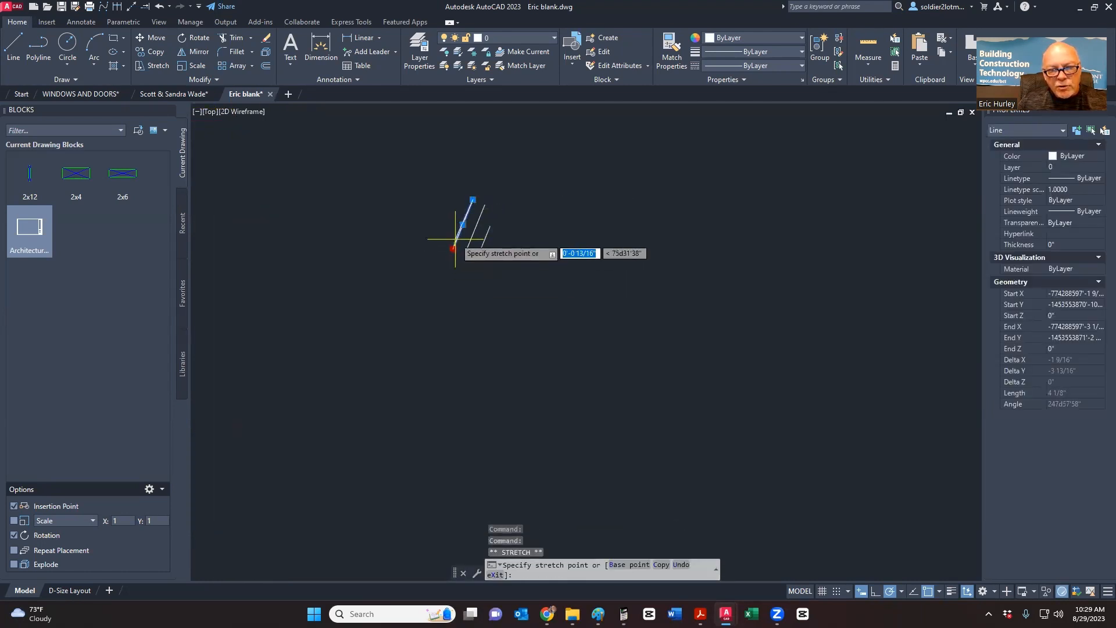
key("Escape")
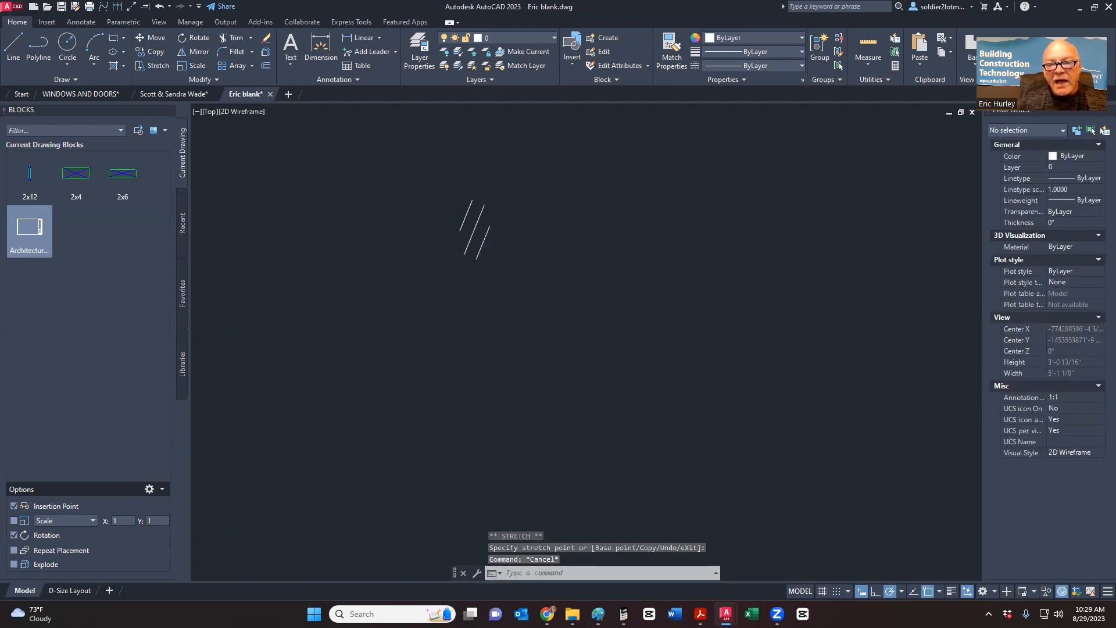
scroll(445, 274, "up", 2)
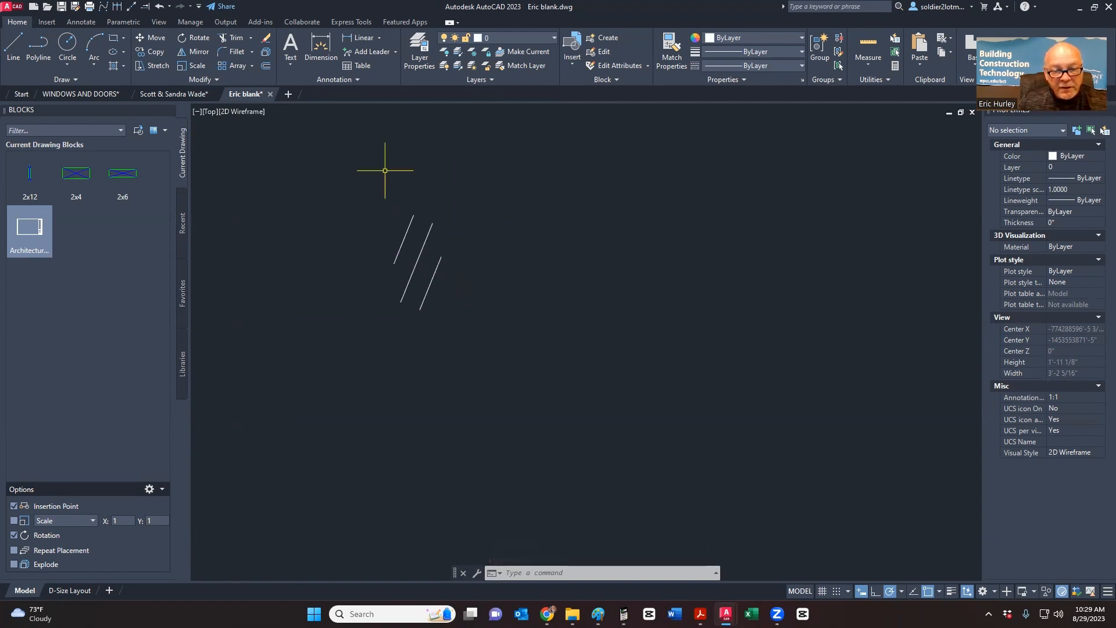
- Move the three slanted lines onto the Hatch layer
left_click(451, 341)
left_click(347, 186)
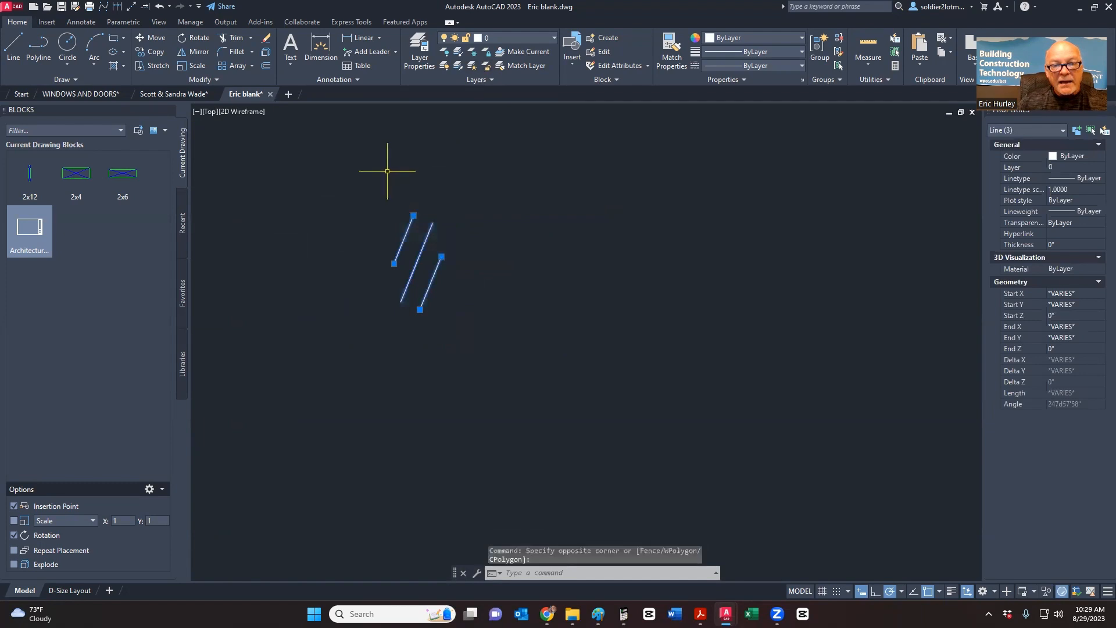
left_click(492, 41)
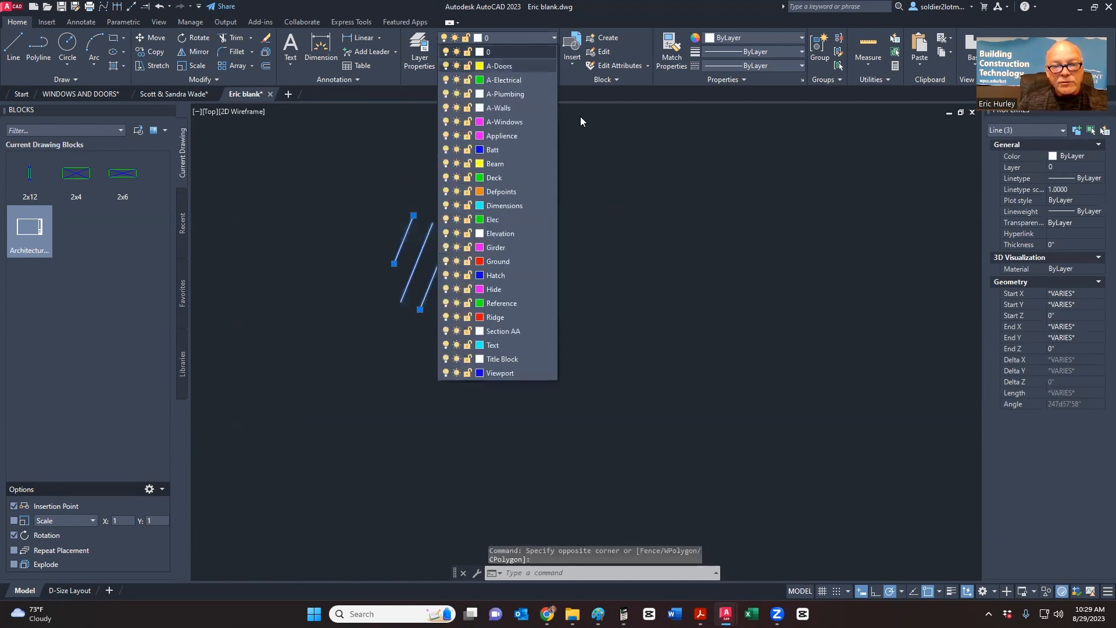
left_click(512, 275)
key("Escape")
key("Escape")
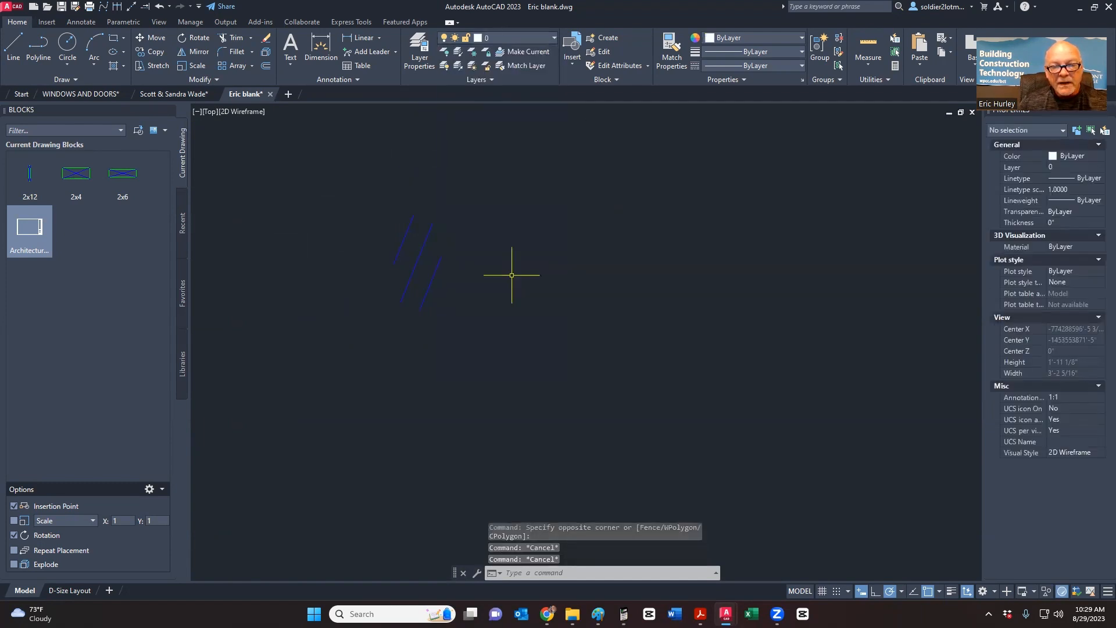
- Reselect all three blue slanted lines with a selection window
left_click(469, 330)
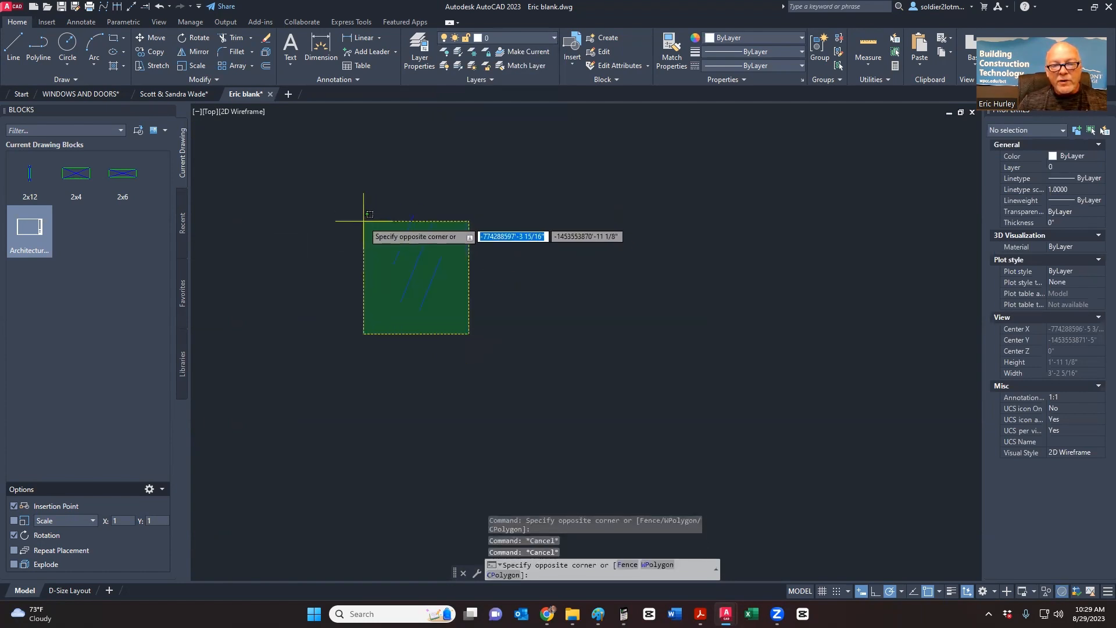
left_click(369, 232)
key("Escape")
left_click(444, 291)
left_click(429, 270)
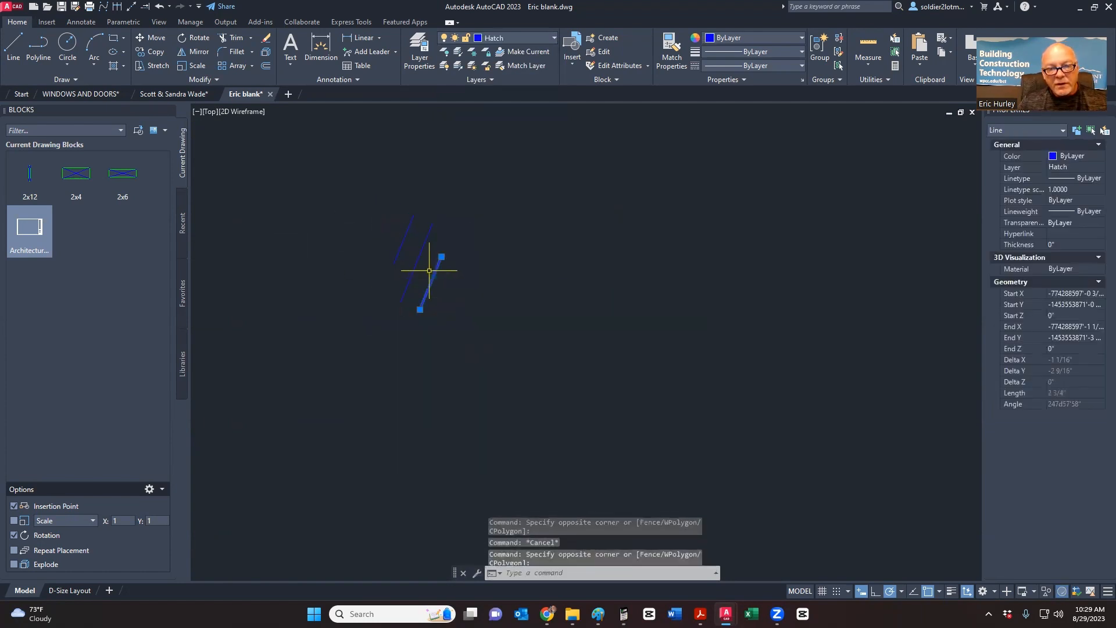
left_click(420, 250)
key("Escape")
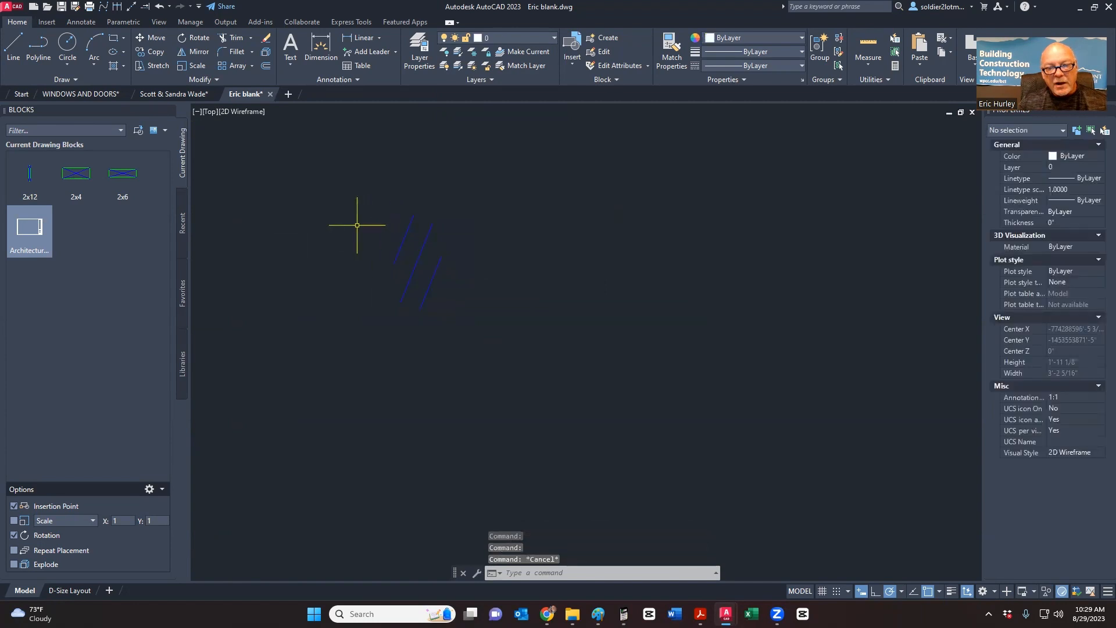
left_click(364, 344)
left_click(535, 172)
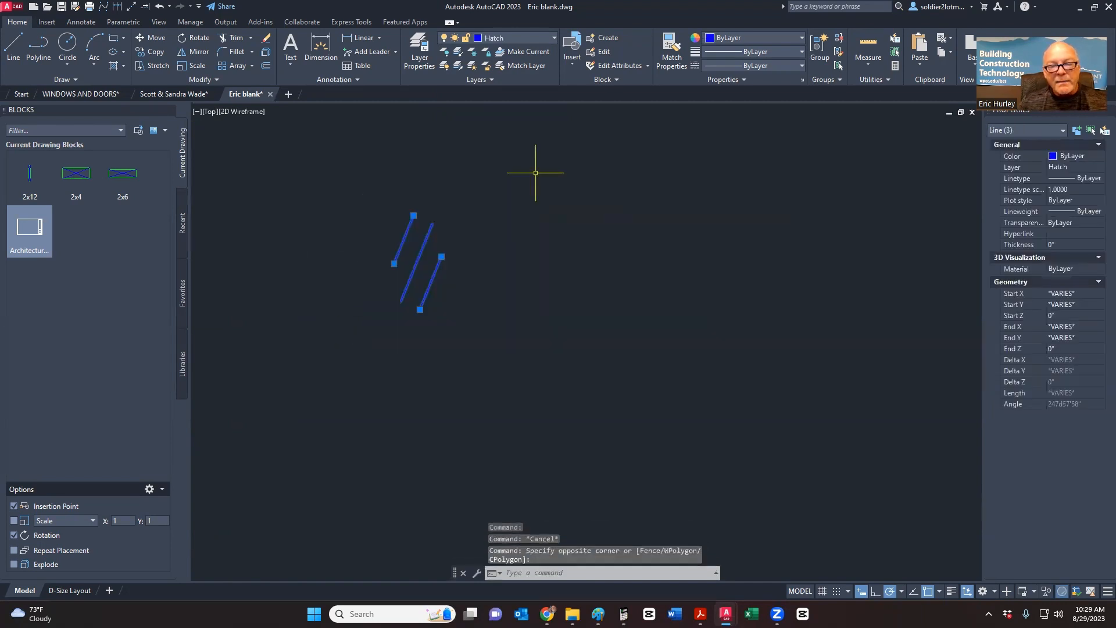
- Create block WW from the lines, based at the middle line's midpoint
left_click(607, 38)
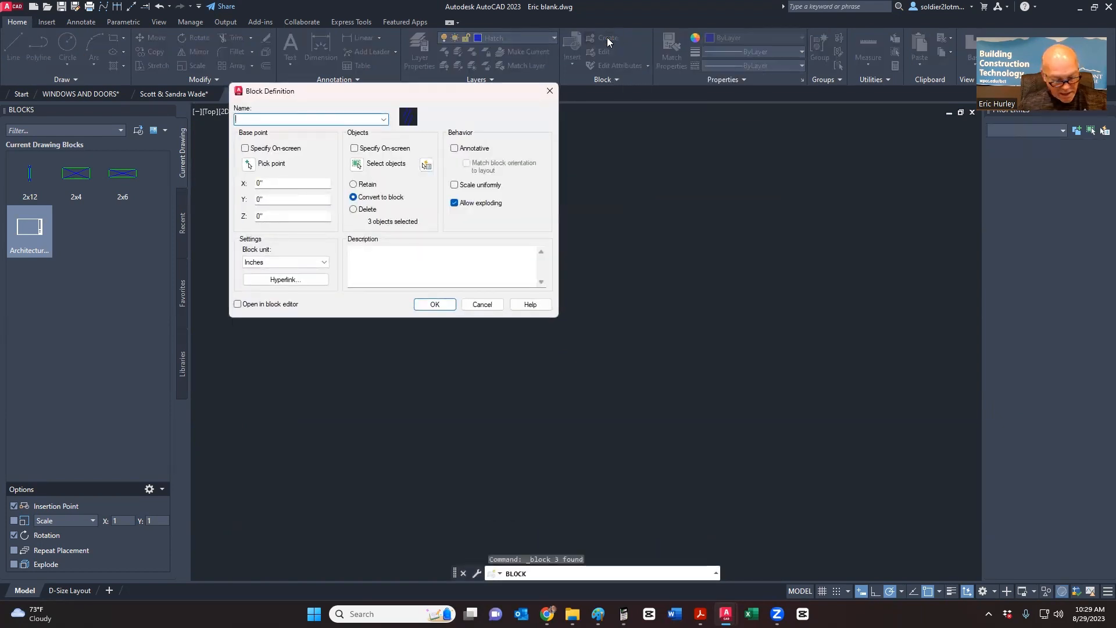
type("WW")
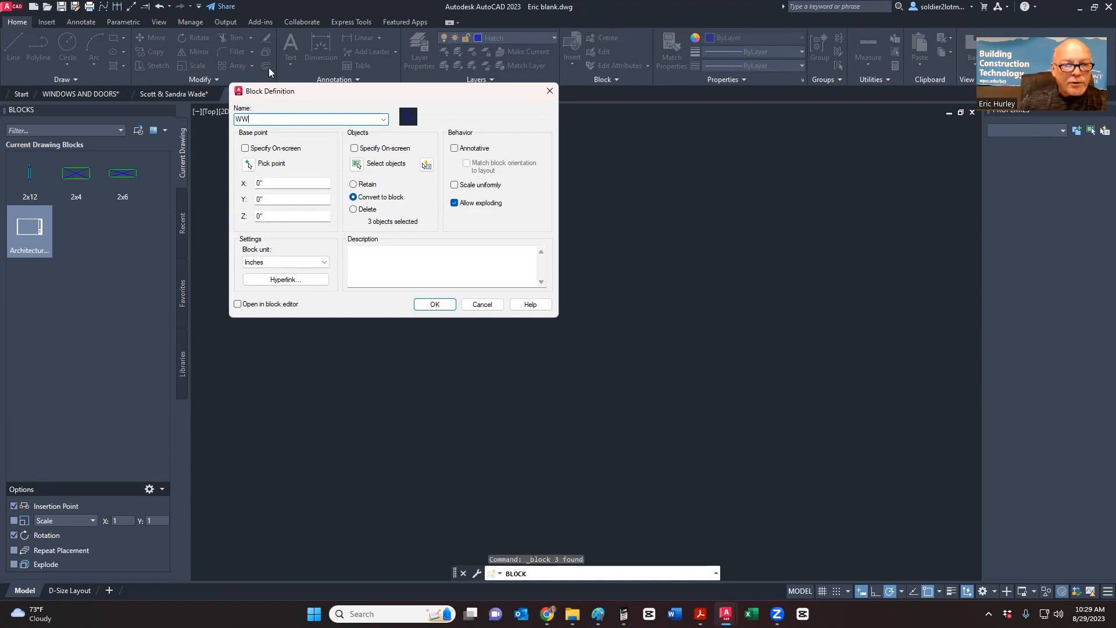
left_click(248, 165)
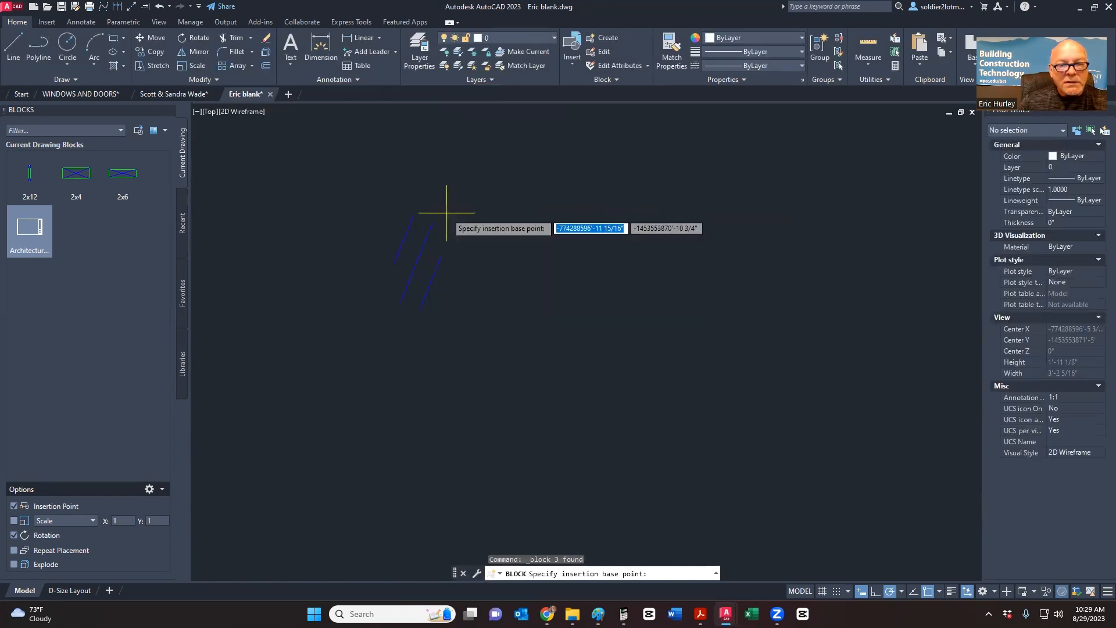
left_click(417, 262)
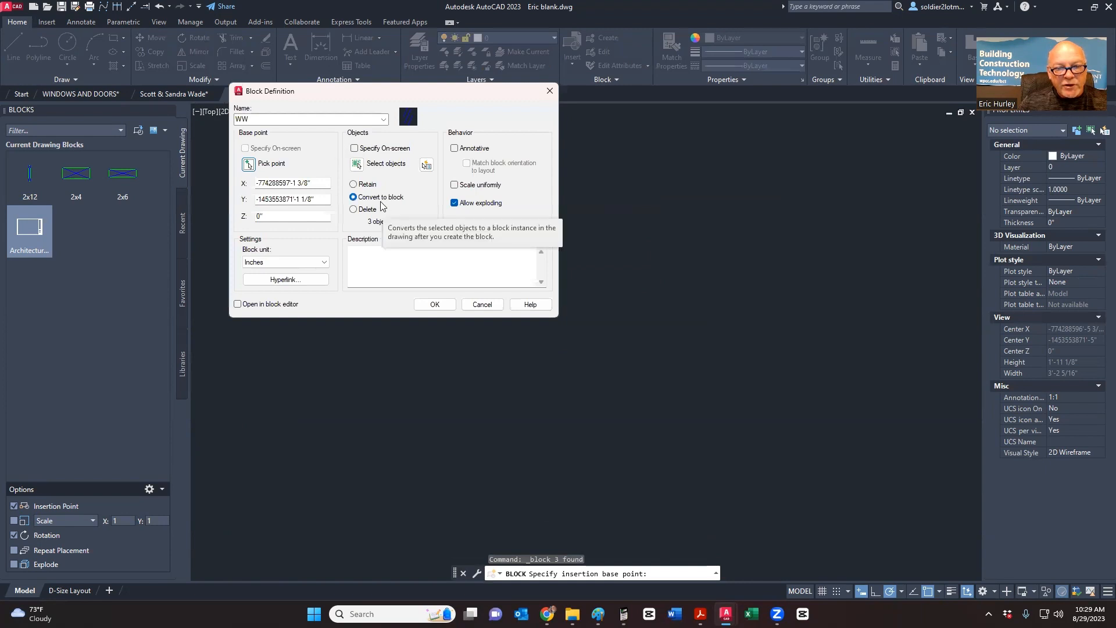
left_click(448, 311)
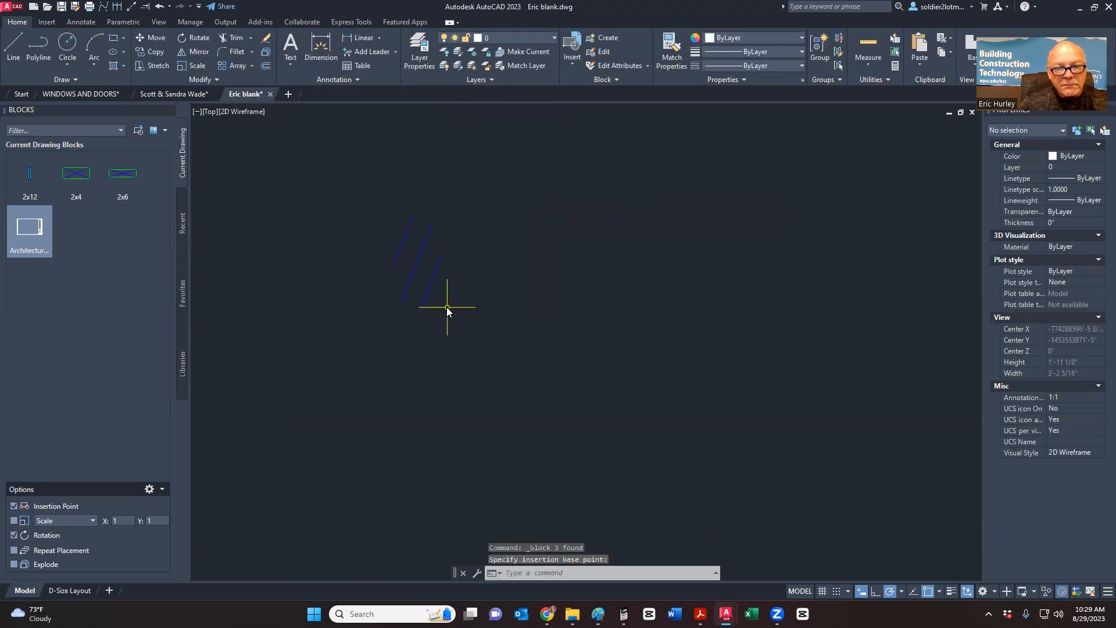
left_click(448, 306)
left_click(416, 271)
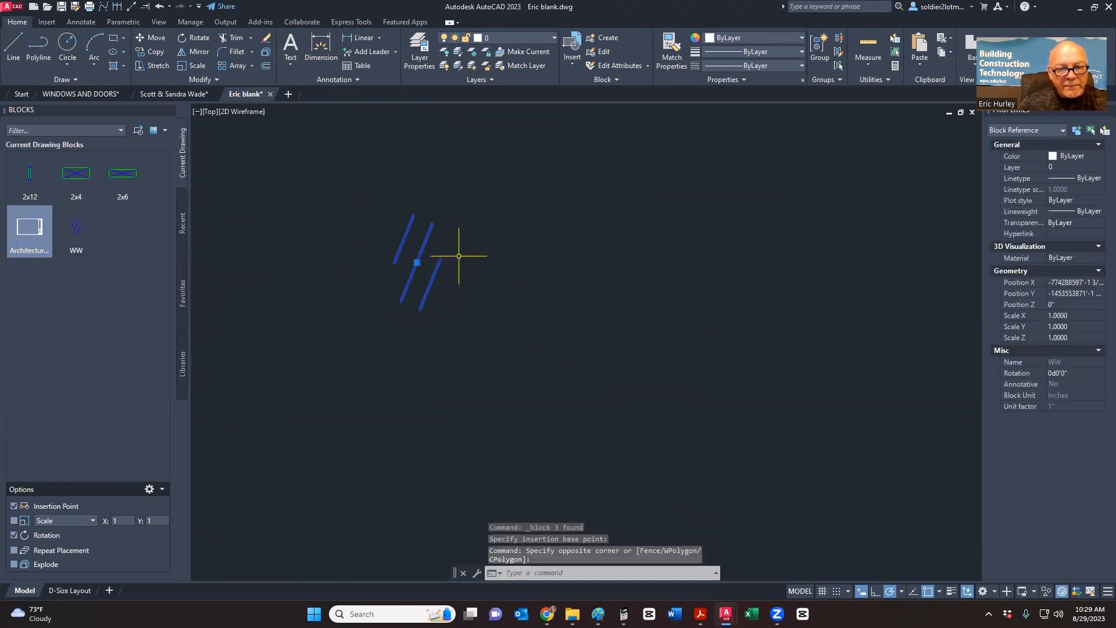
- Move the WW block into the upper window pane by its base grip
left_click(416, 263)
scroll(488, 256, "down", 5)
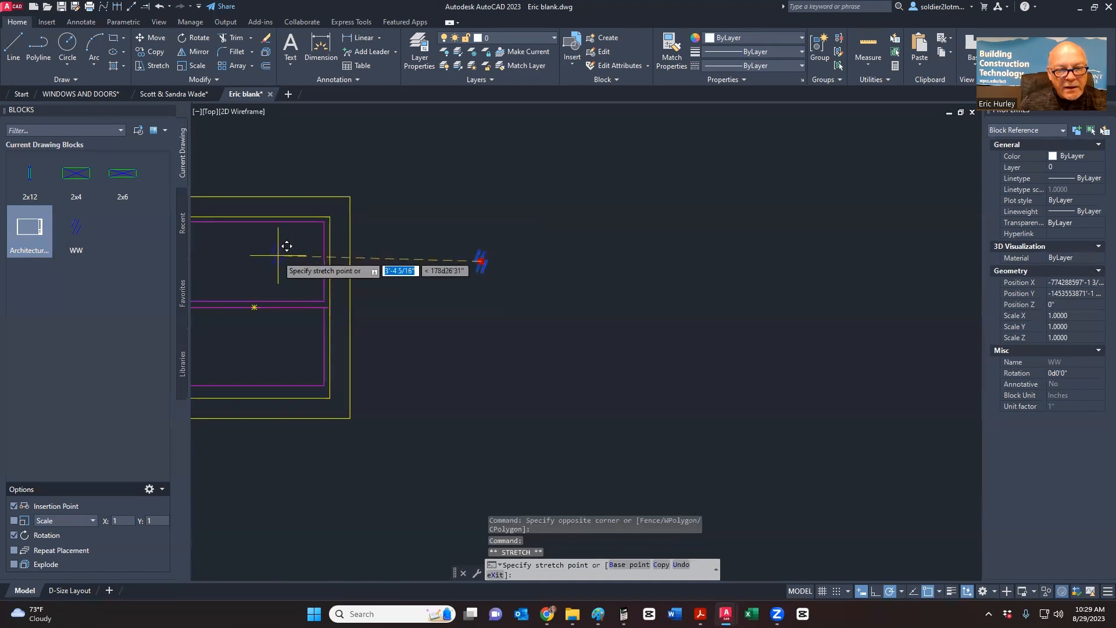
scroll(302, 261, "up", 4)
left_click(441, 268)
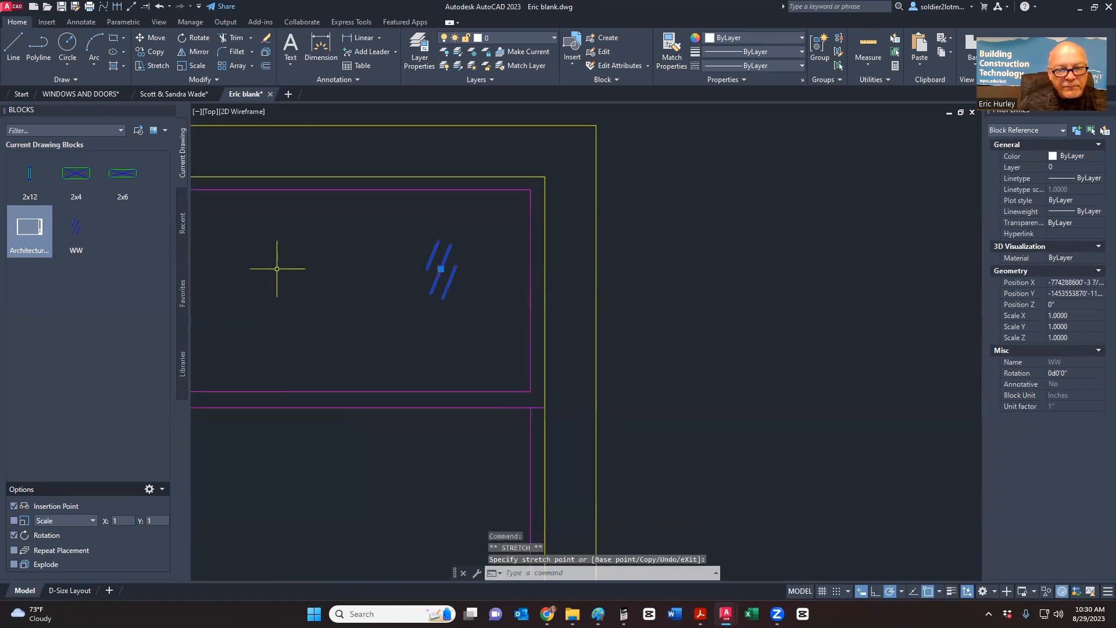
- Insert another WW block in the lower pane at 0 rotation
left_click(76, 229)
scroll(299, 319, "down", 4)
left_click(284, 348)
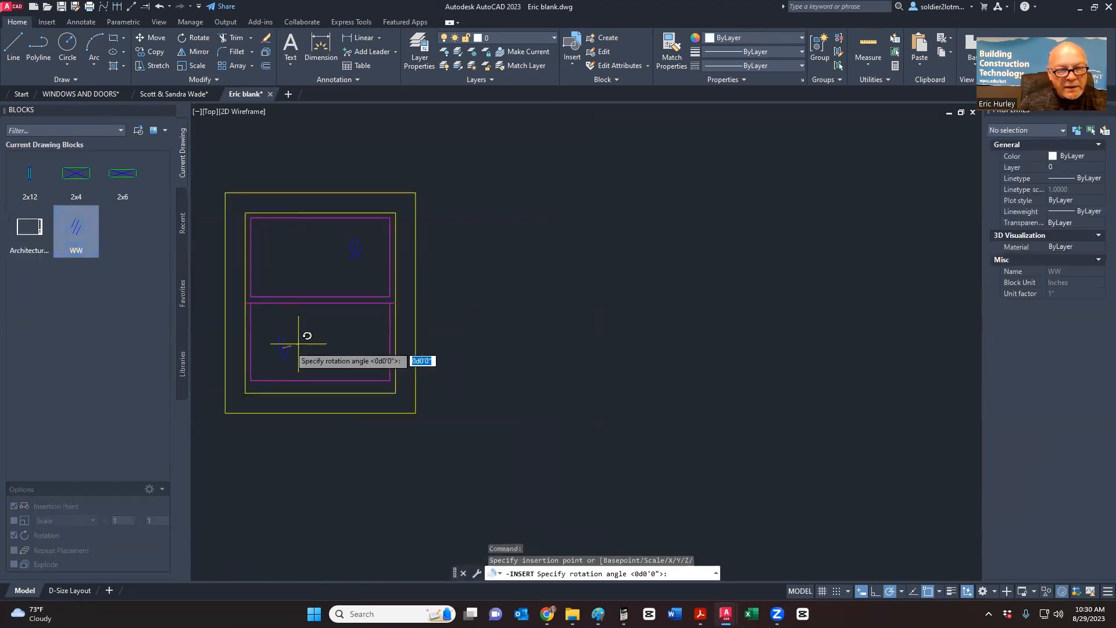
key("Escape")
left_click(84, 227)
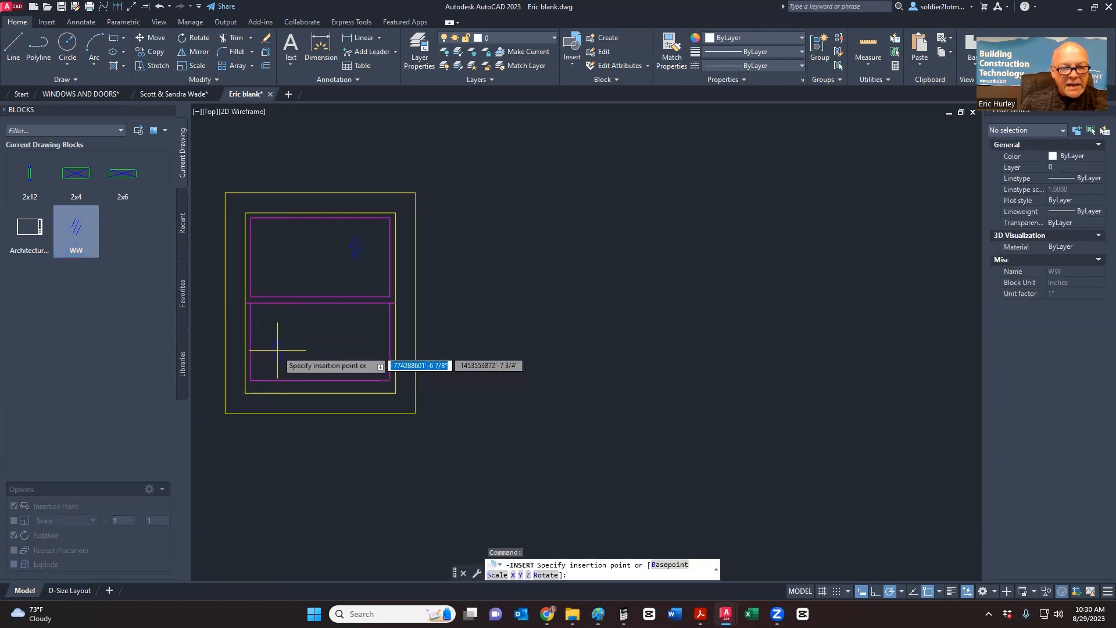
left_click(277, 350)
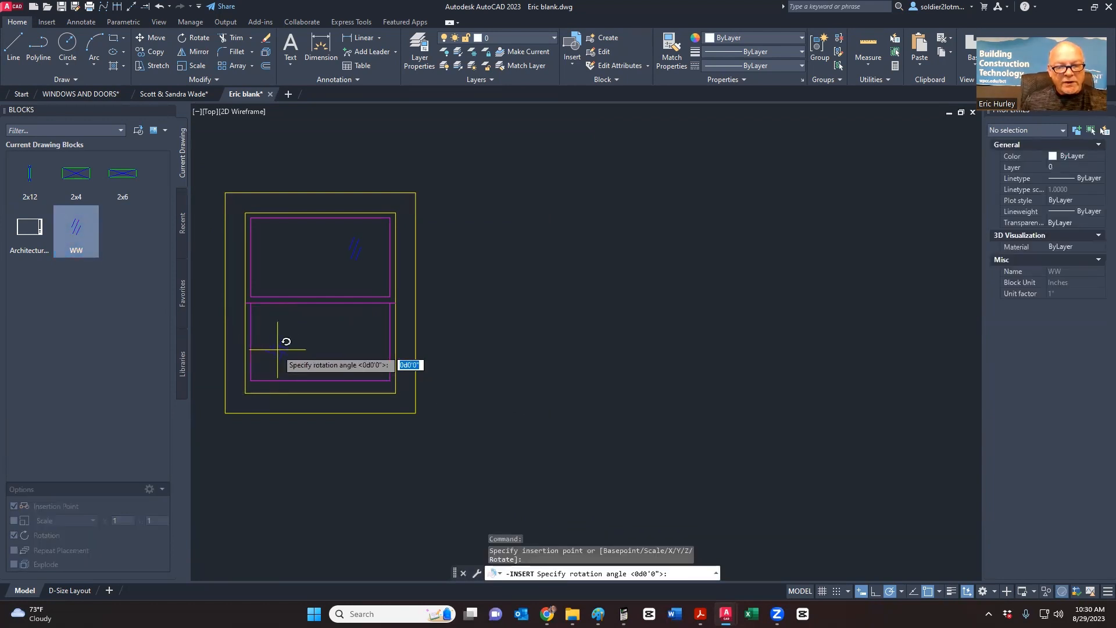
key("Return")
scroll(301, 363, "up", 4)
scroll(302, 362, "down", 4)
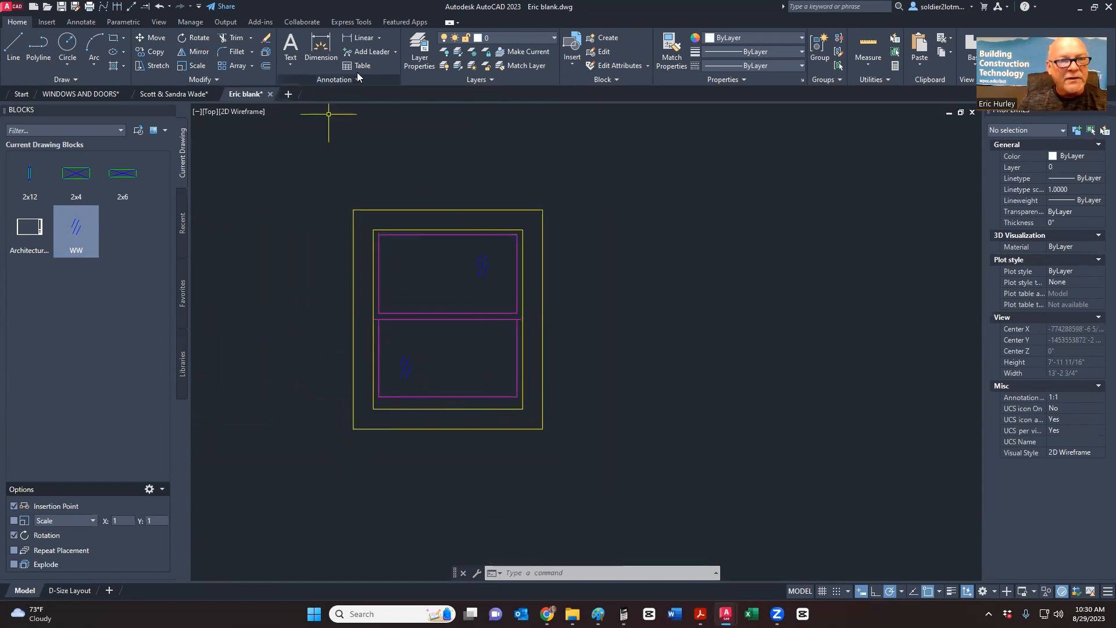
- Start a linear dimension across the inner frame's top edge, corner to corner
left_click(358, 37)
left_click(373, 230)
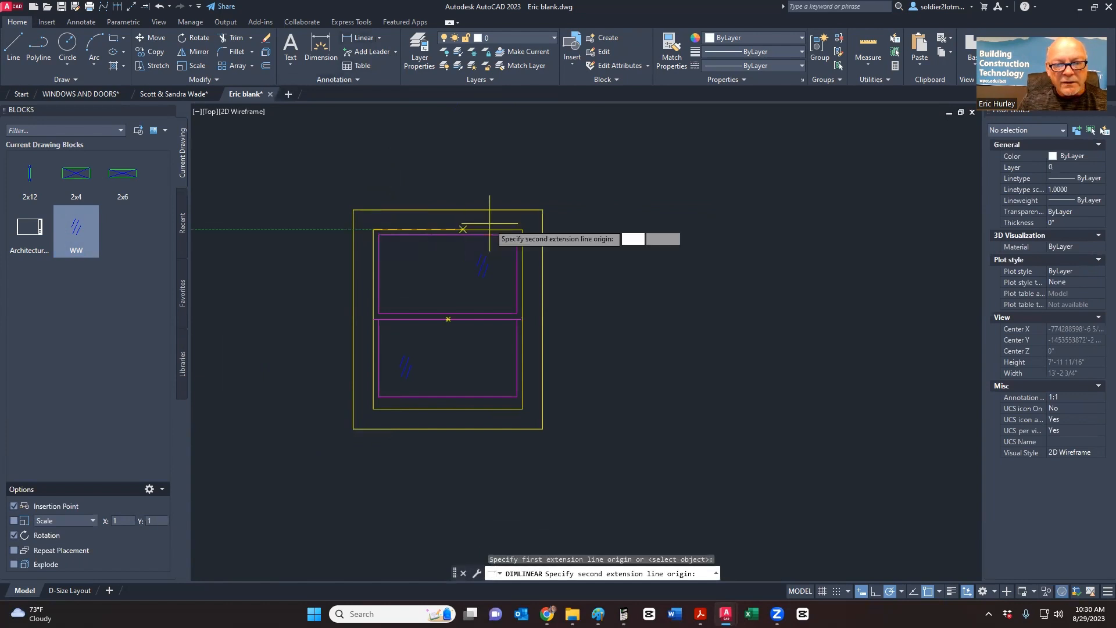
left_click(522, 231)
scroll(493, 184, "up", 8)
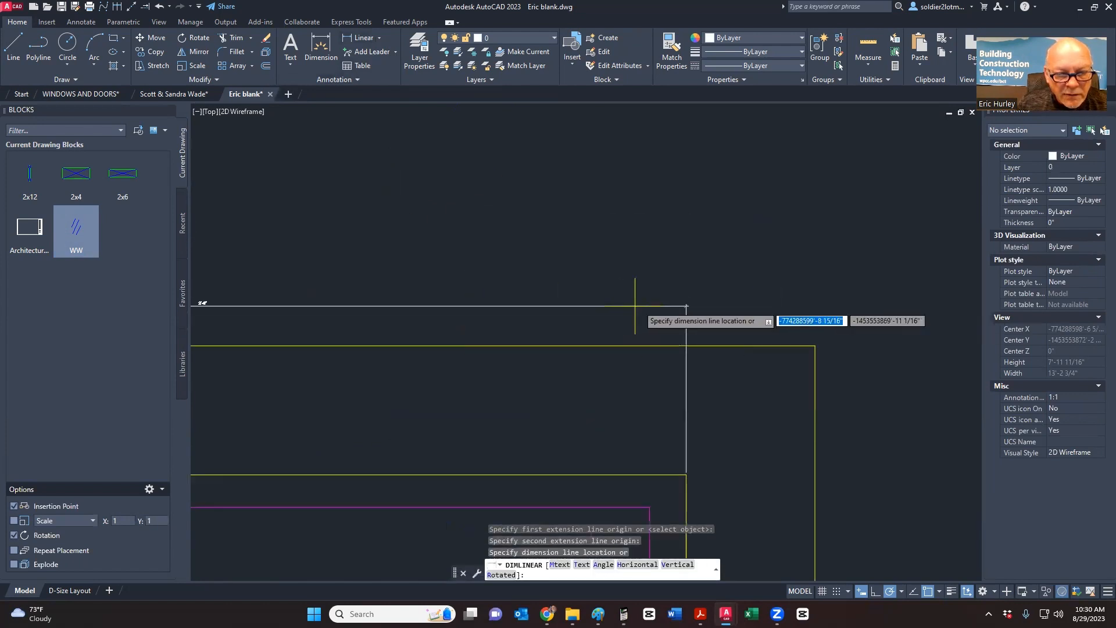
- Cancel the unfinished width dimension
scroll(459, 317, "down", 3)
scroll(494, 314, "up", 8)
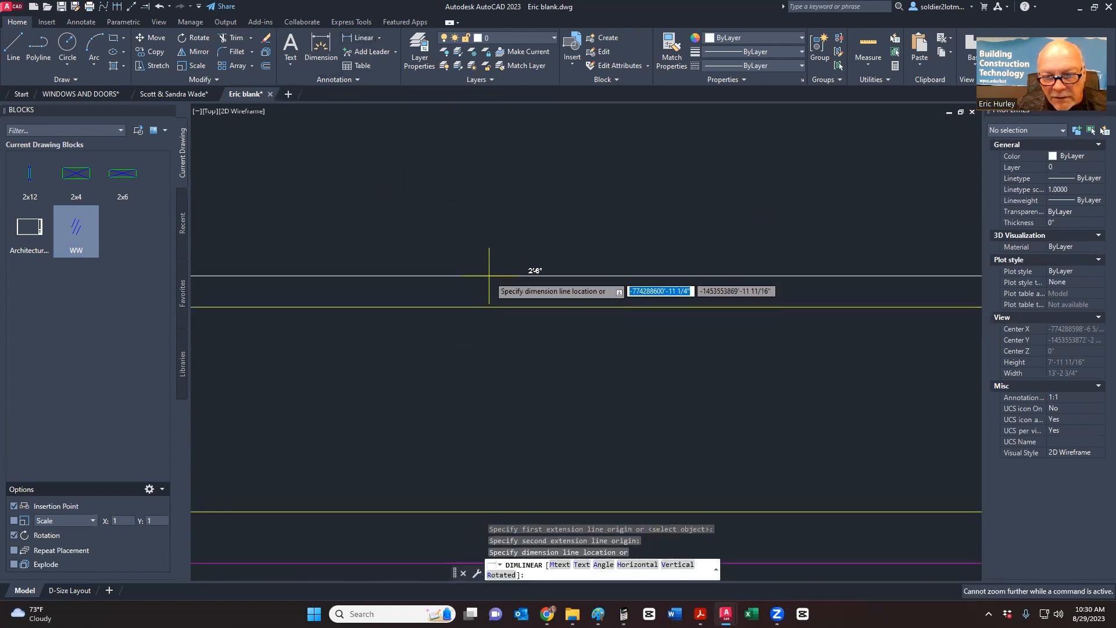
key("Escape")
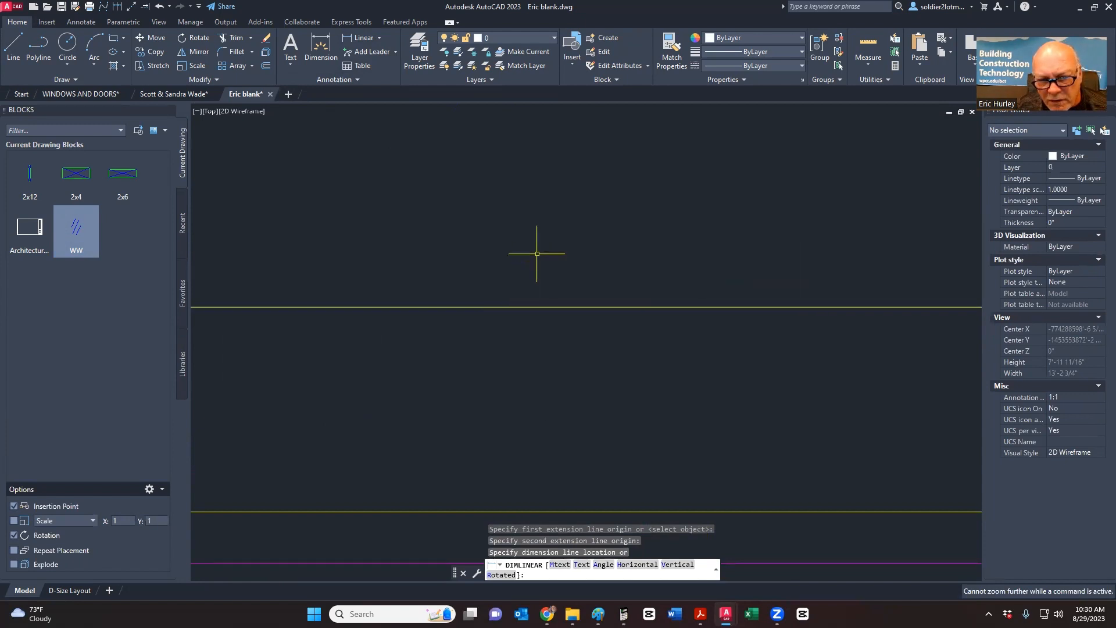
- Recentre the window drawing and window-select all eight of its objects
scroll(536, 249, "down", 5)
scroll(531, 259, "up", 3)
scroll(540, 283, "down", 3)
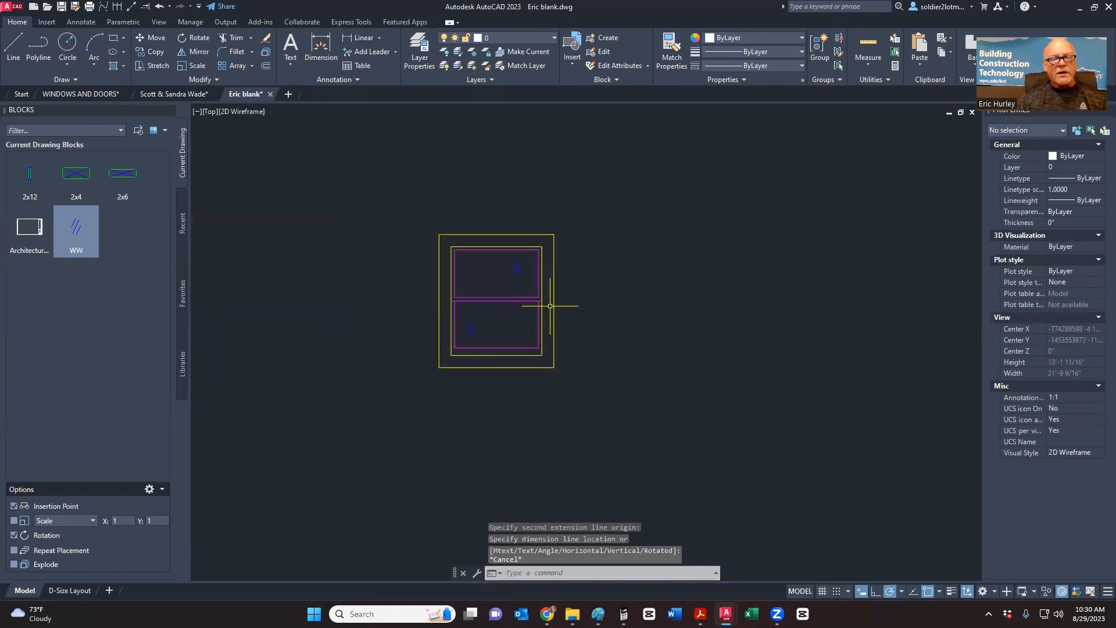
mouse_move(554, 309)
middle_mouse_down()
mouse_move(580, 328)
mouse_move(533, 285)
mouse_move(513, 333)
middle_mouse_up()
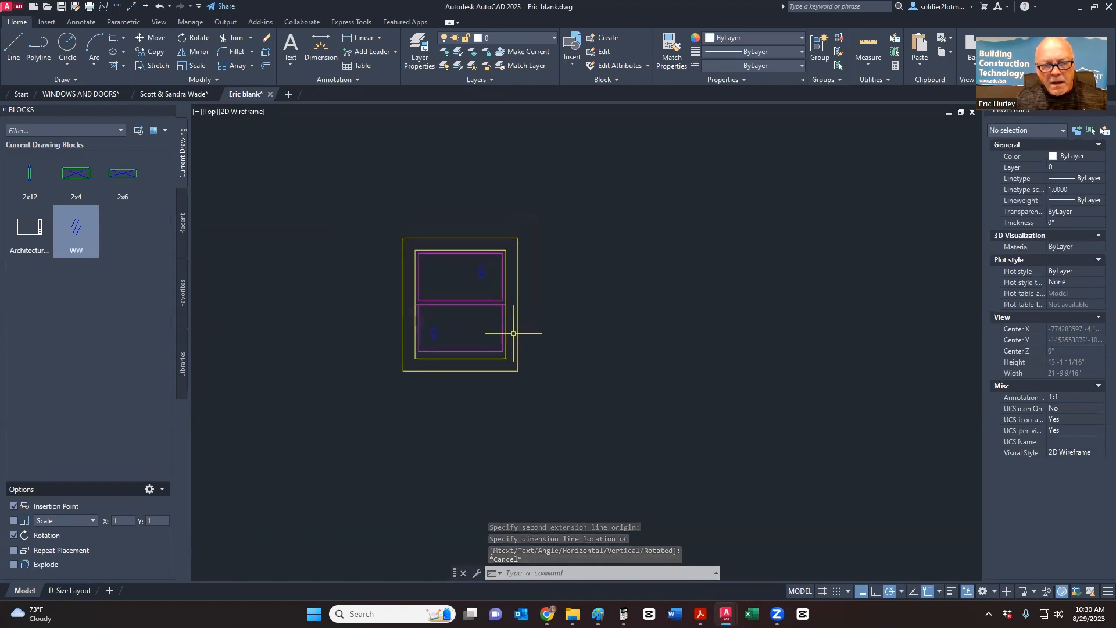
left_click(392, 386)
left_click(562, 213)
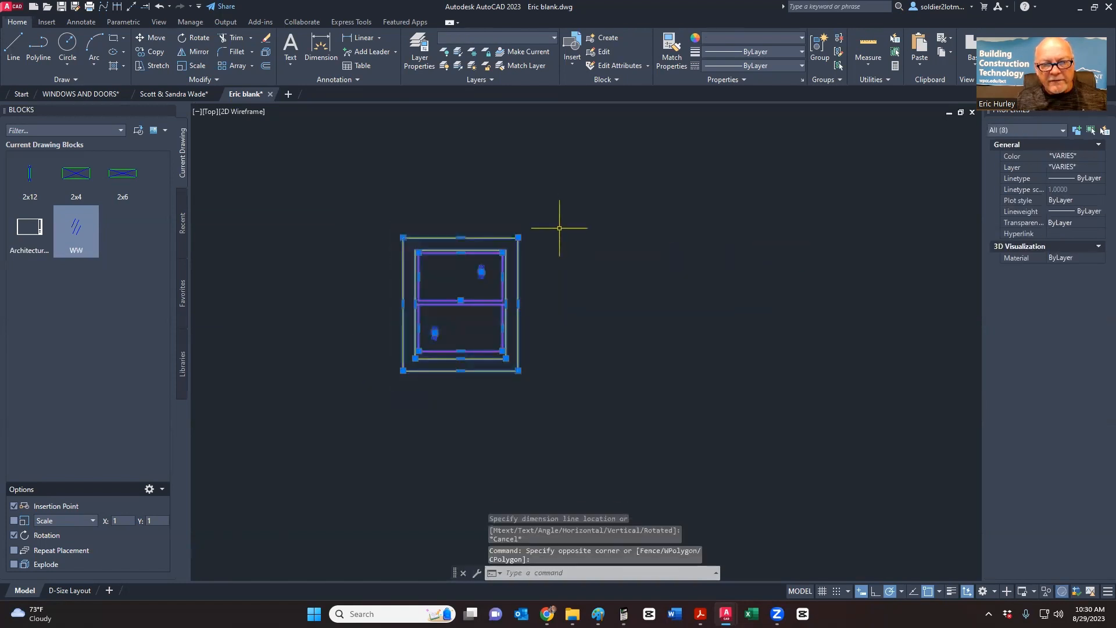
- Create block '3036 DH' with its base point at the window's top-left corner
left_click(605, 39)
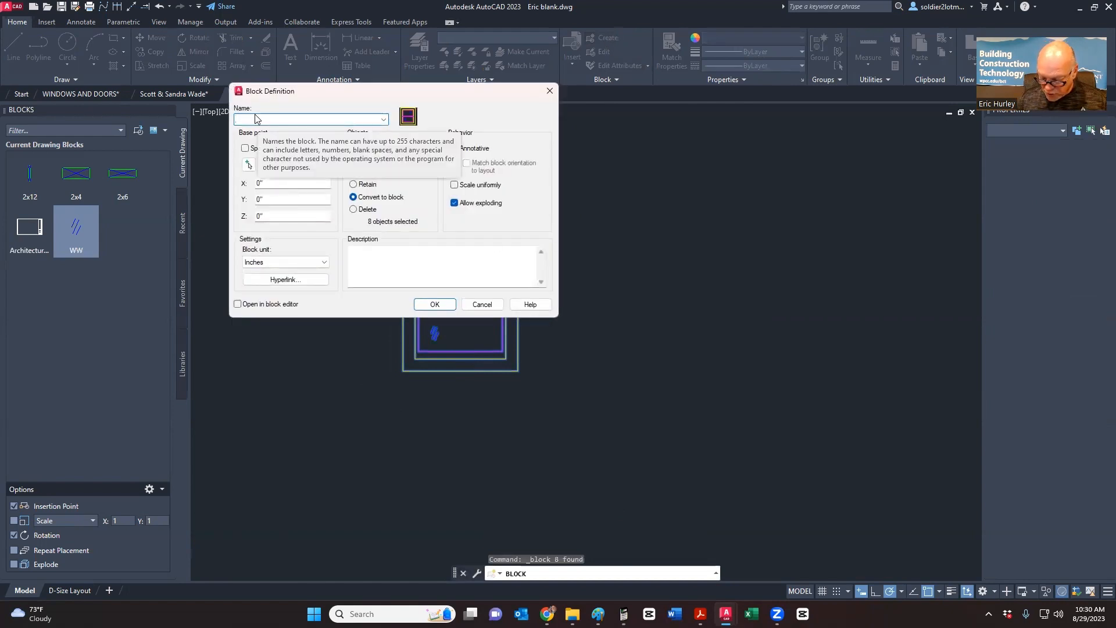
type("28")
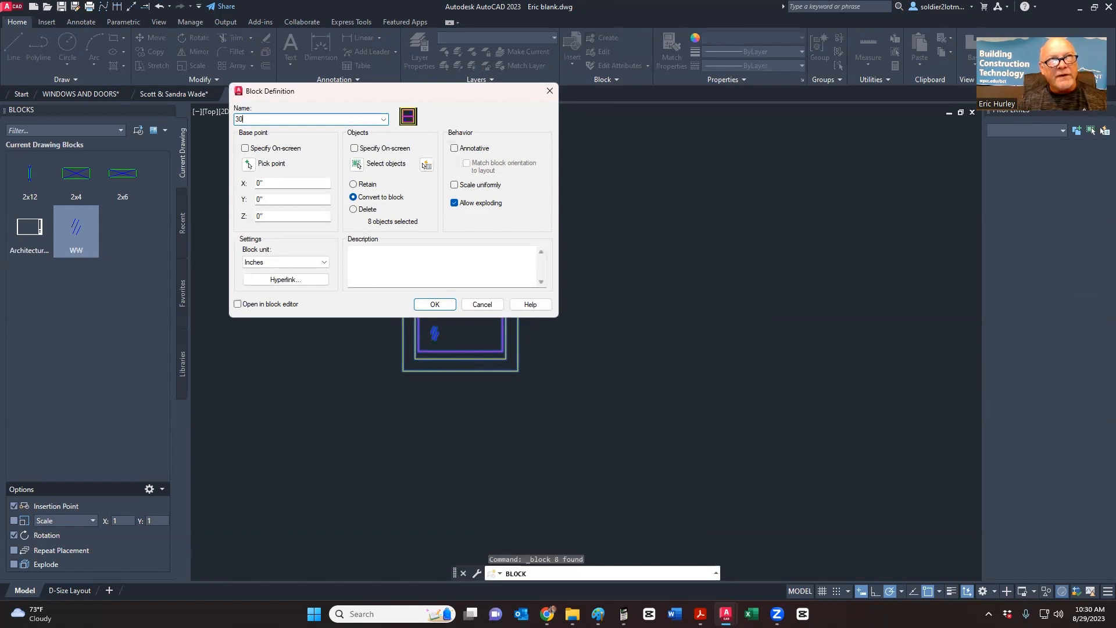
key("BackSpace")
key("BackSpace")
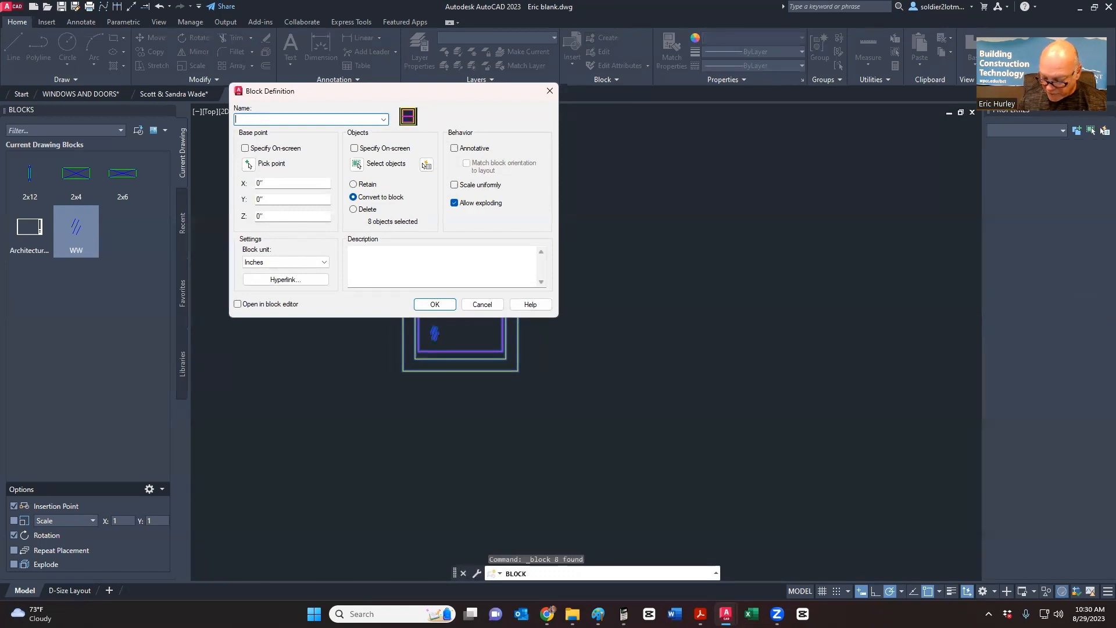
type("3036 DH")
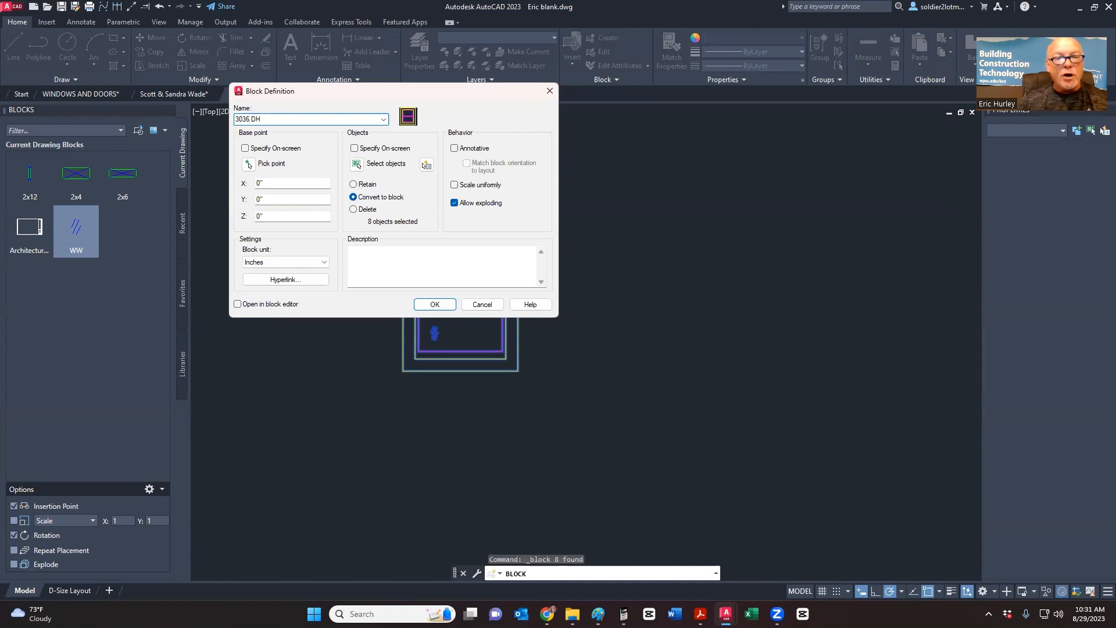
left_click(248, 164)
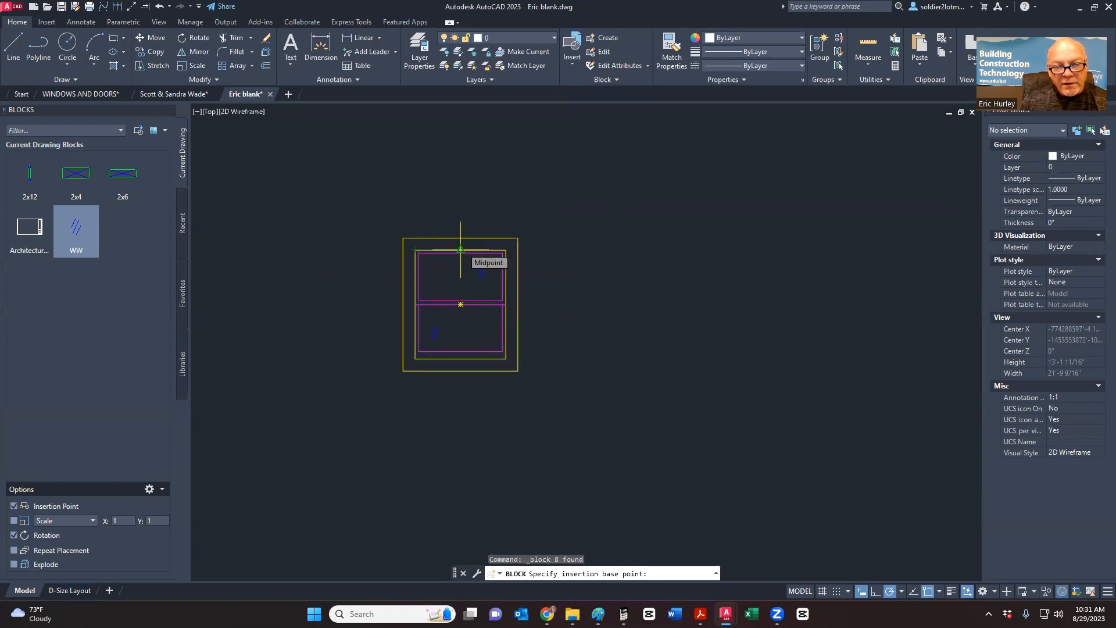
left_click(415, 250)
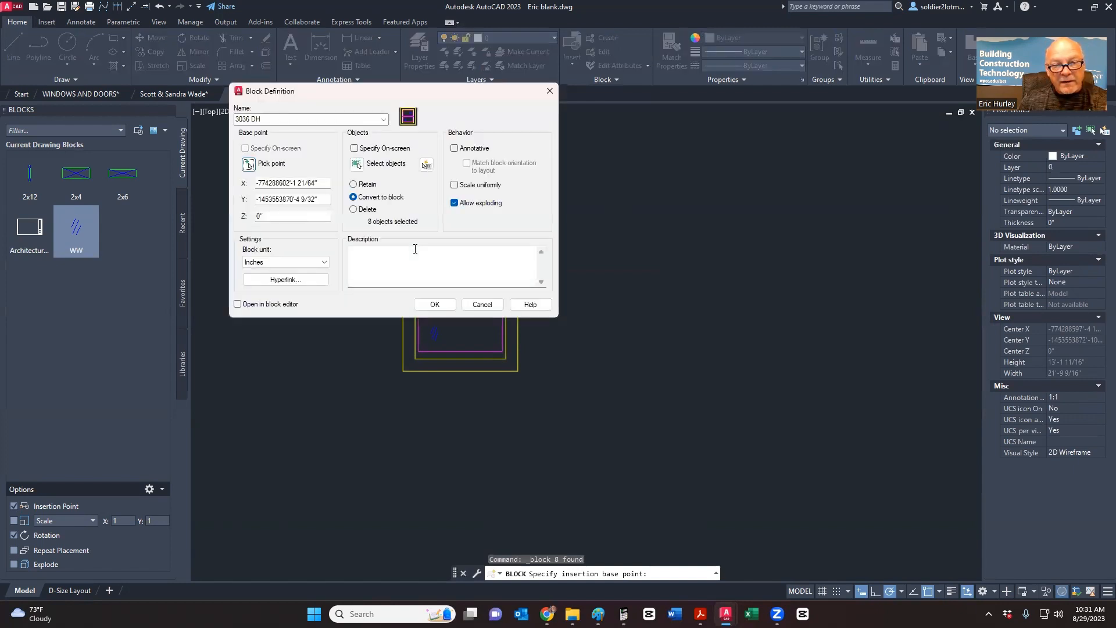
left_click(433, 305)
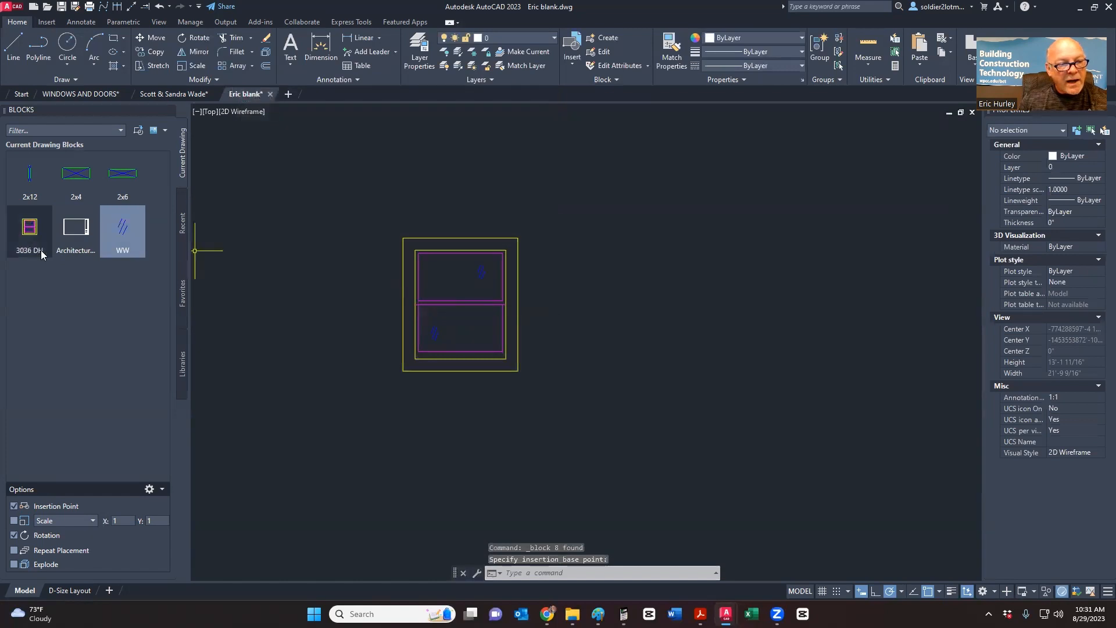
- Check the new 3036 DH block by selecting and deselecting it, then move to WINDOWS AND DOORS
mouse_move(41, 250)
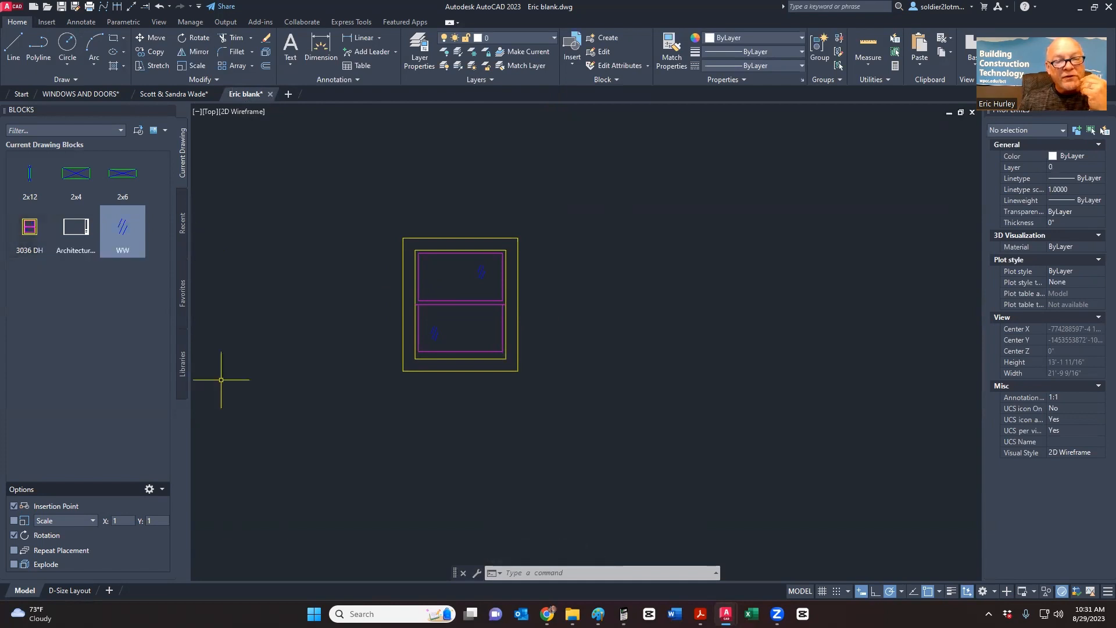
left_click(499, 386)
left_click(473, 356)
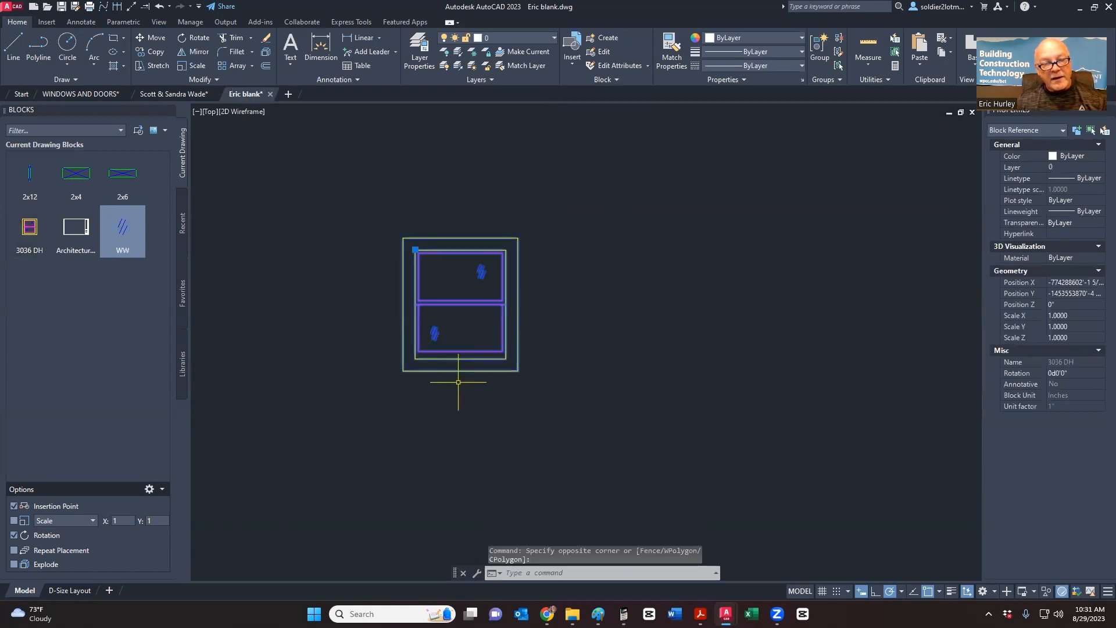
key("Escape")
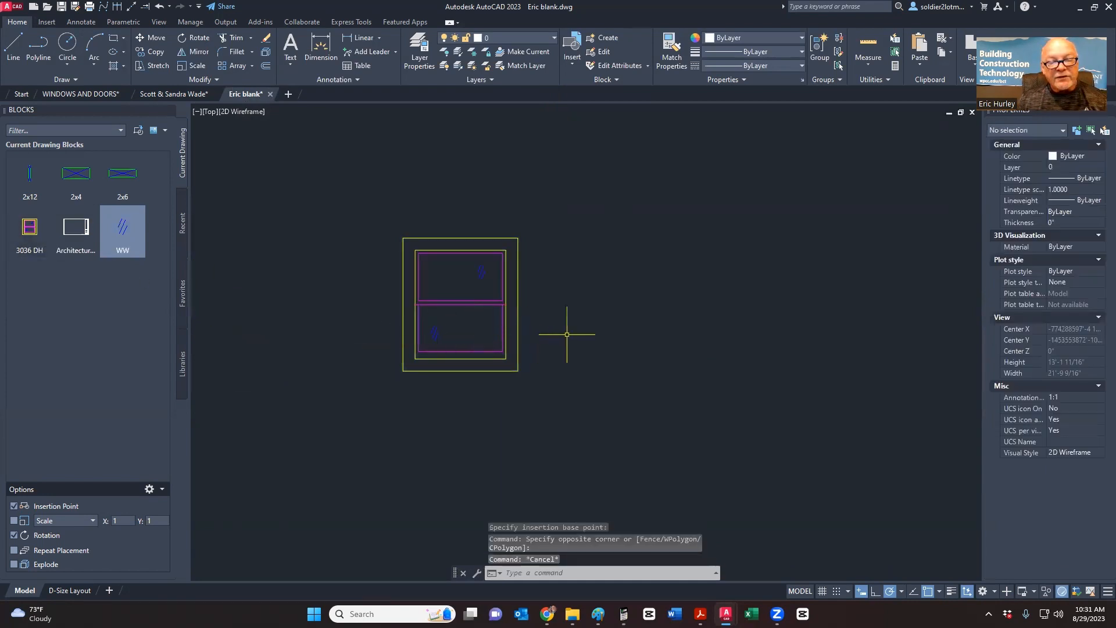
scroll(576, 343, "down", 15)
scroll(579, 343, "up", 4)
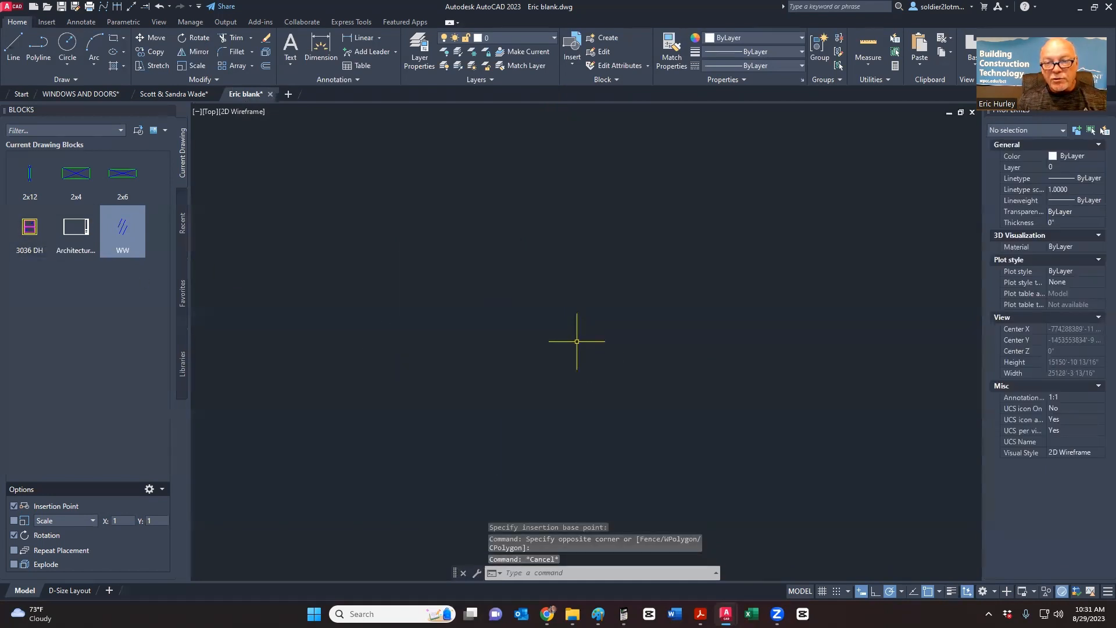
left_click(106, 96)
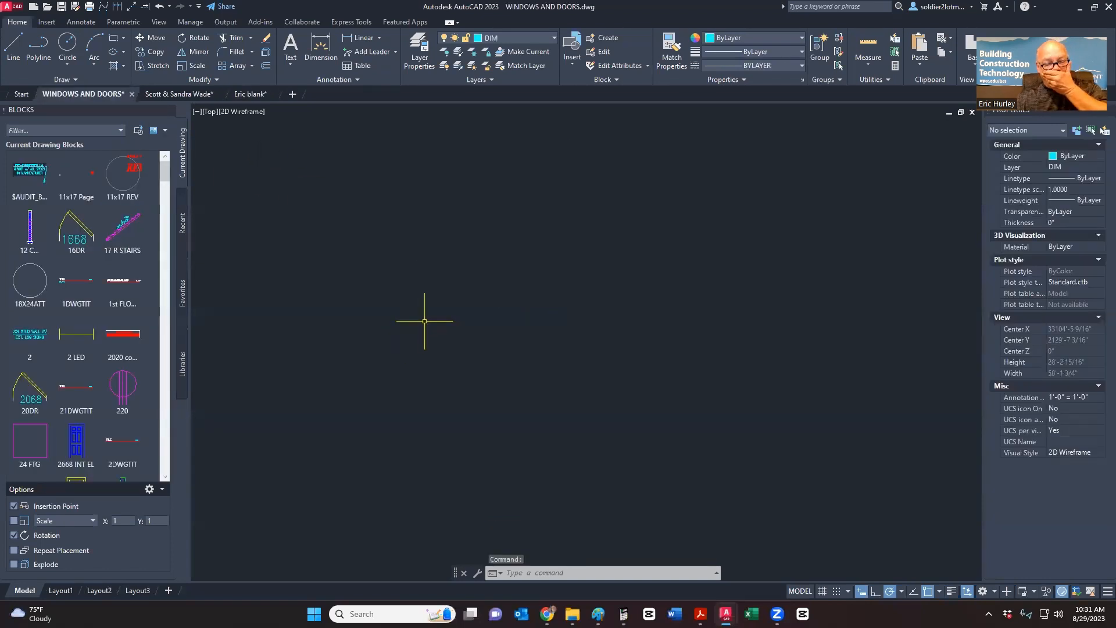
- Pan and zoom across the window blocks in the WINDOWS AND DOORS drawing
scroll(427, 323, "down", 10)
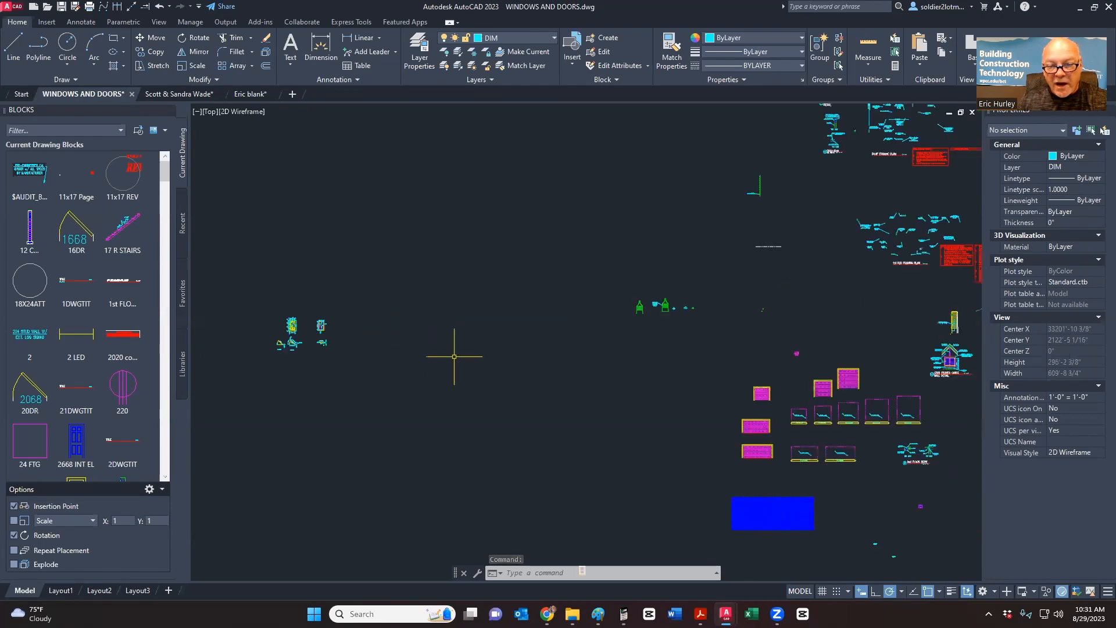
middle_click_drag(454, 357, 376, 217)
scroll(496, 307, "down", 2)
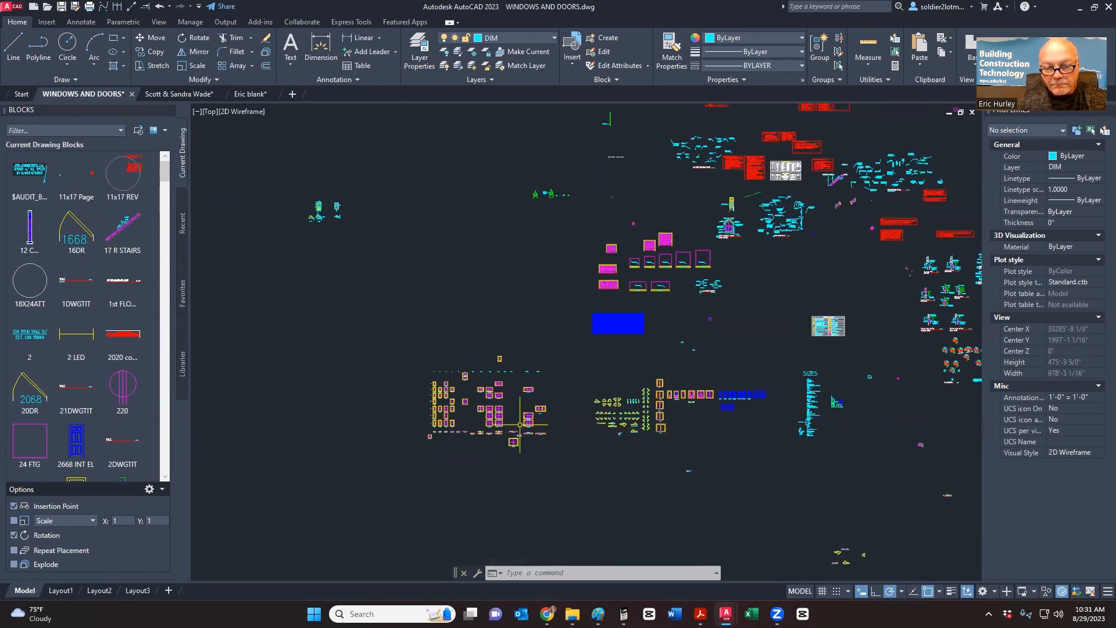
scroll(499, 425, "up", 8)
scroll(506, 441, "down", 5)
scroll(476, 366, "up", 2)
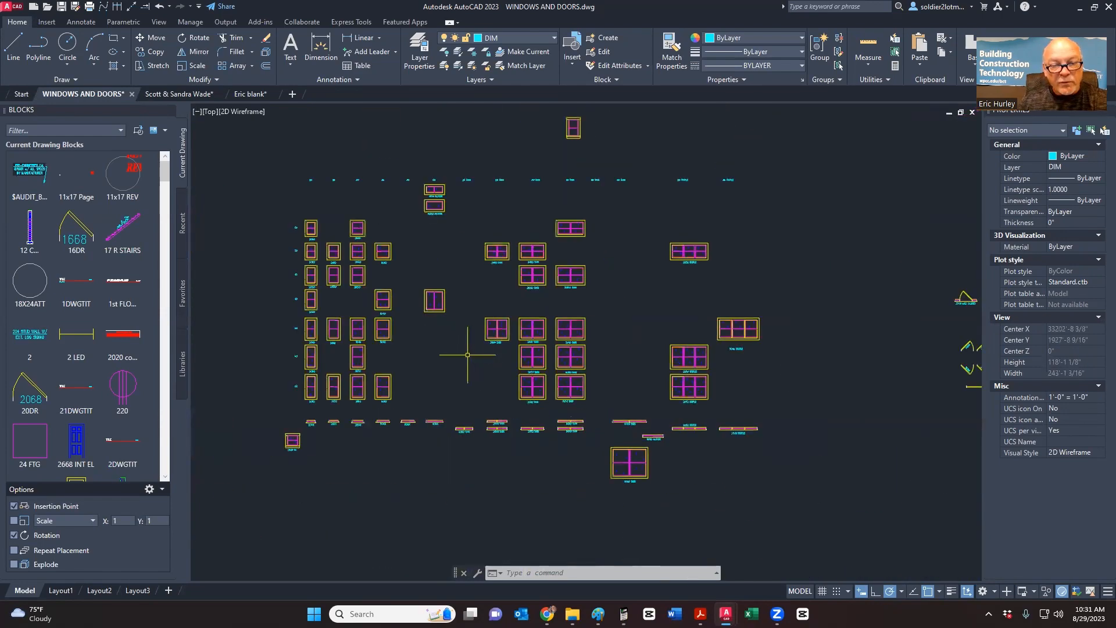
scroll(433, 389, "up", 4)
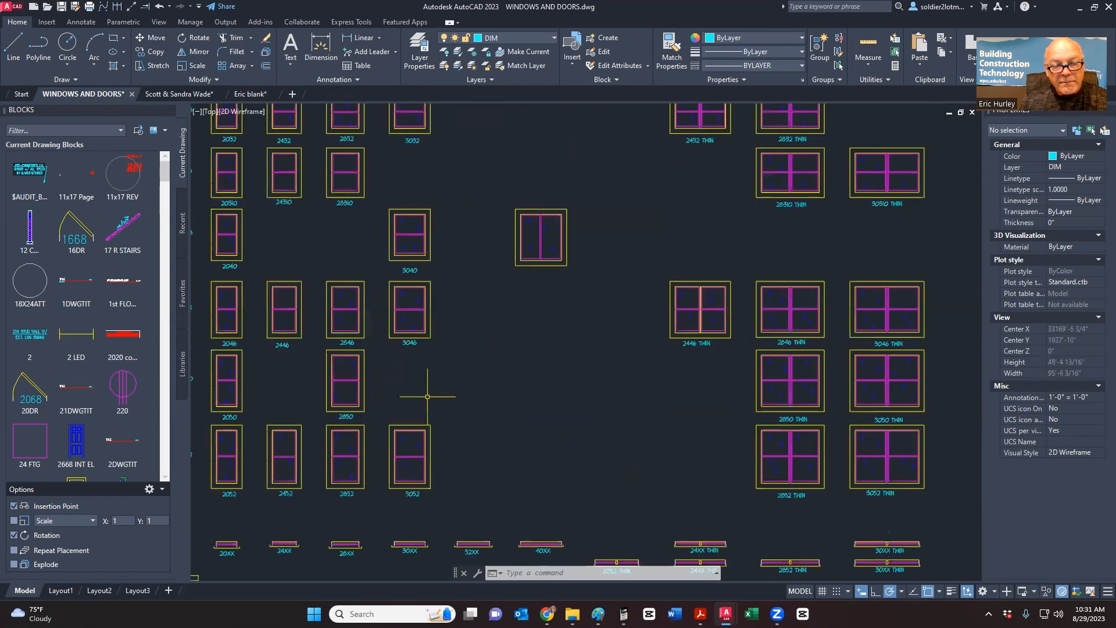
scroll(430, 395, "down", 1)
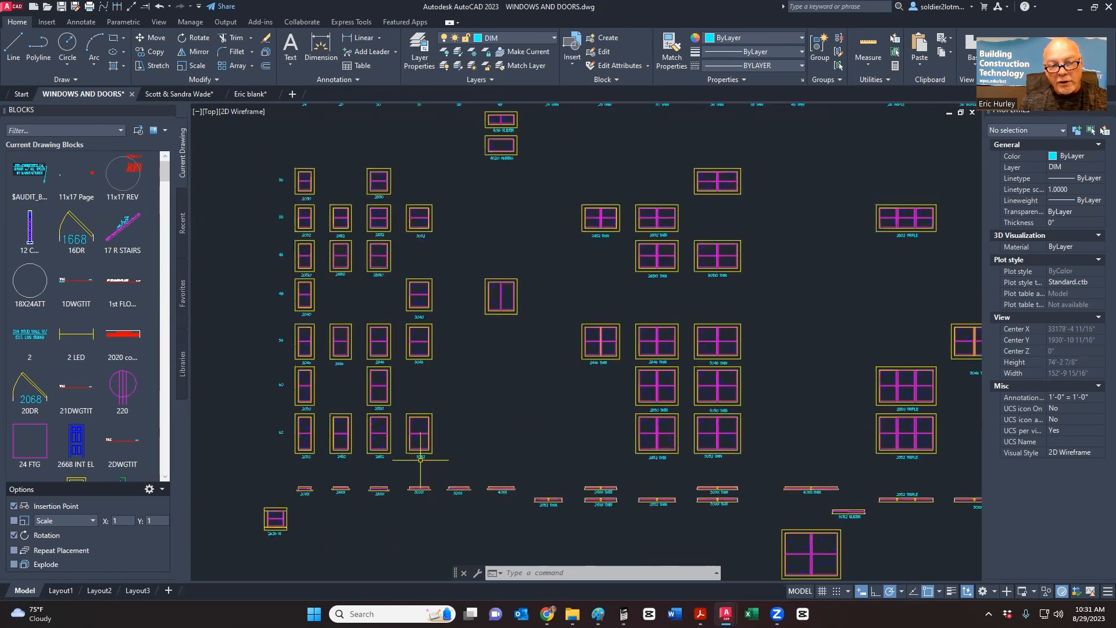
scroll(420, 459, "up", 2)
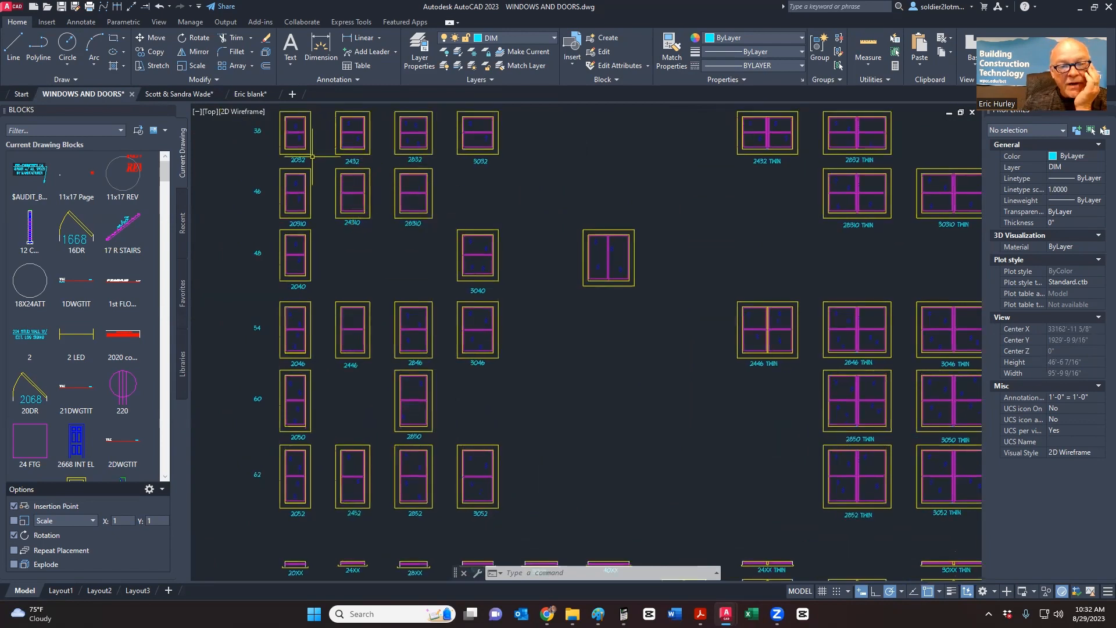
scroll(291, 151, "up", 3)
scroll(329, 179, "down", 2)
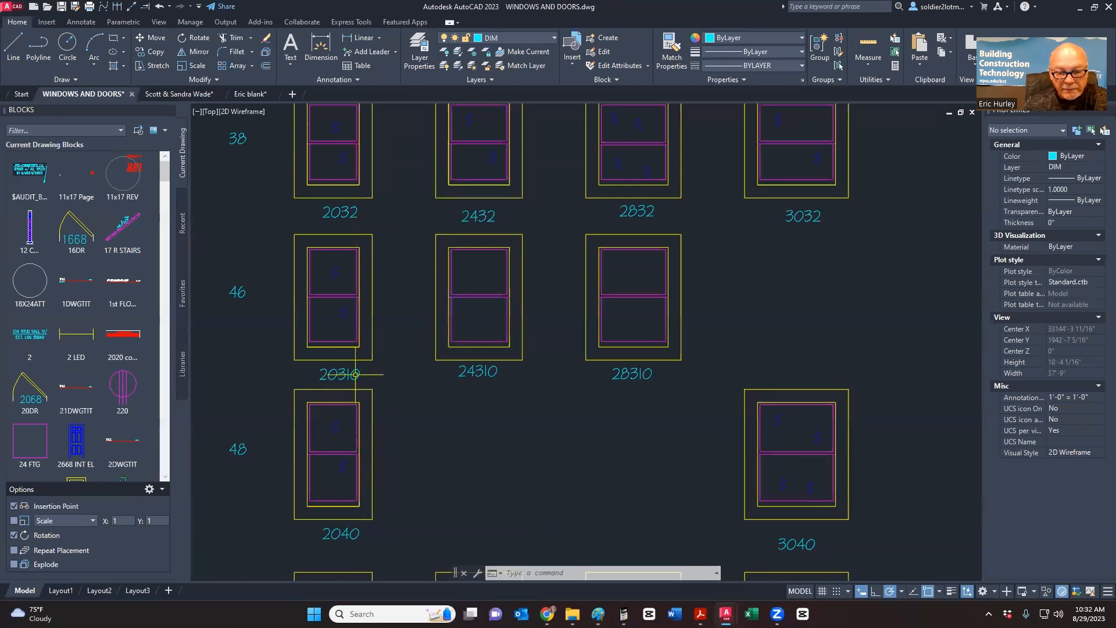
- Bring the 60 and 62 window rows into view, then bring up the JELD-WEN catalogue PDF
scroll(391, 314, "down", 5)
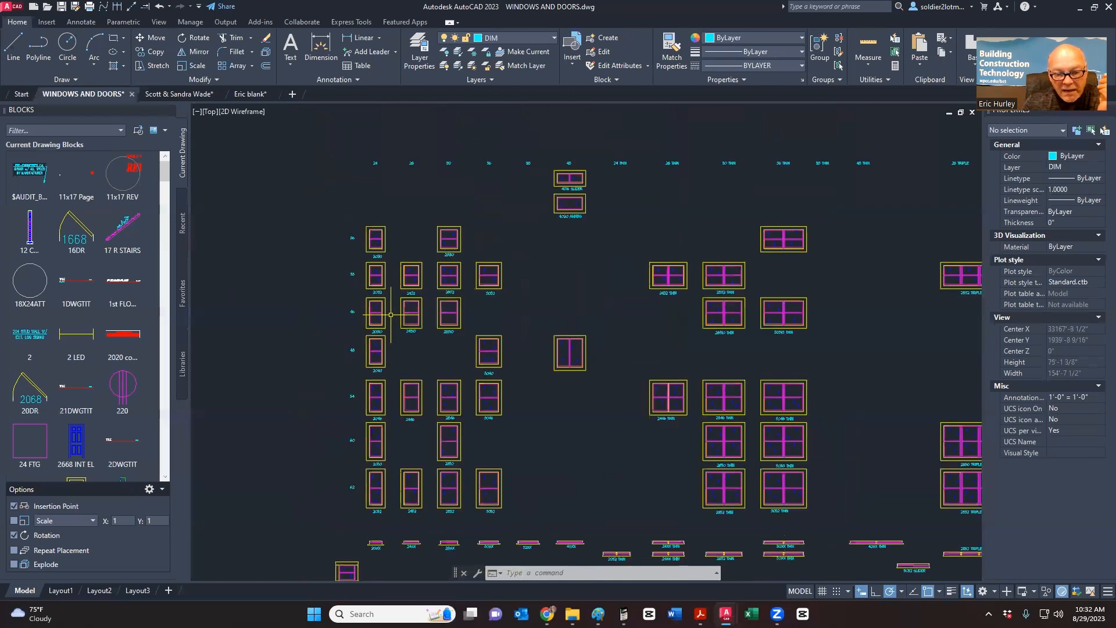
scroll(391, 314, "up", 7)
scroll(368, 361, "down", 5)
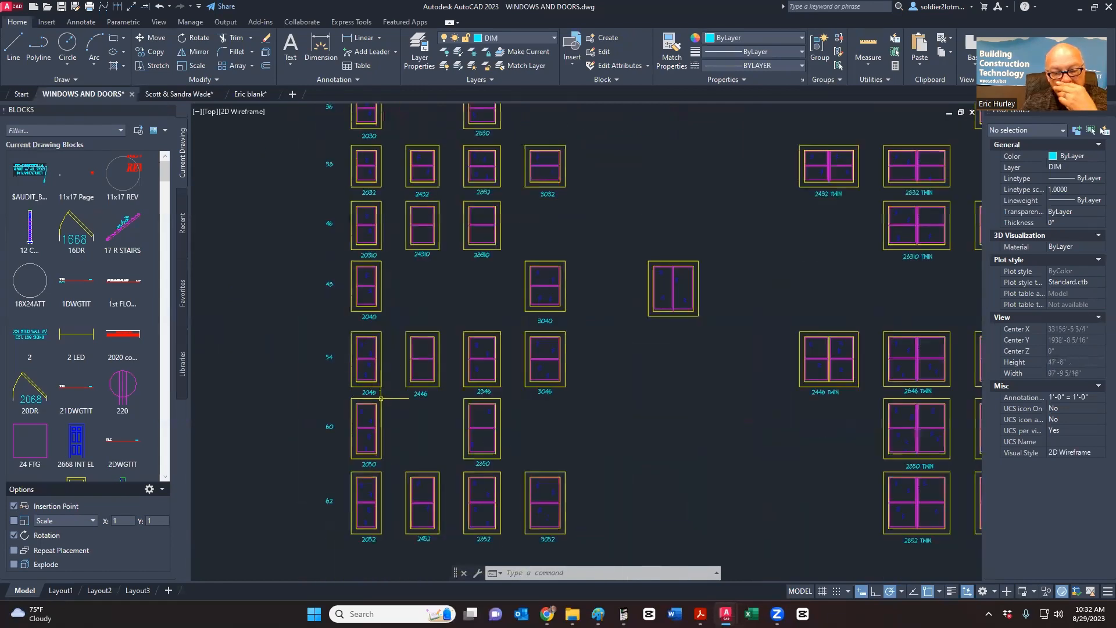
scroll(381, 399, "up", 2)
scroll(377, 396, "up", 2)
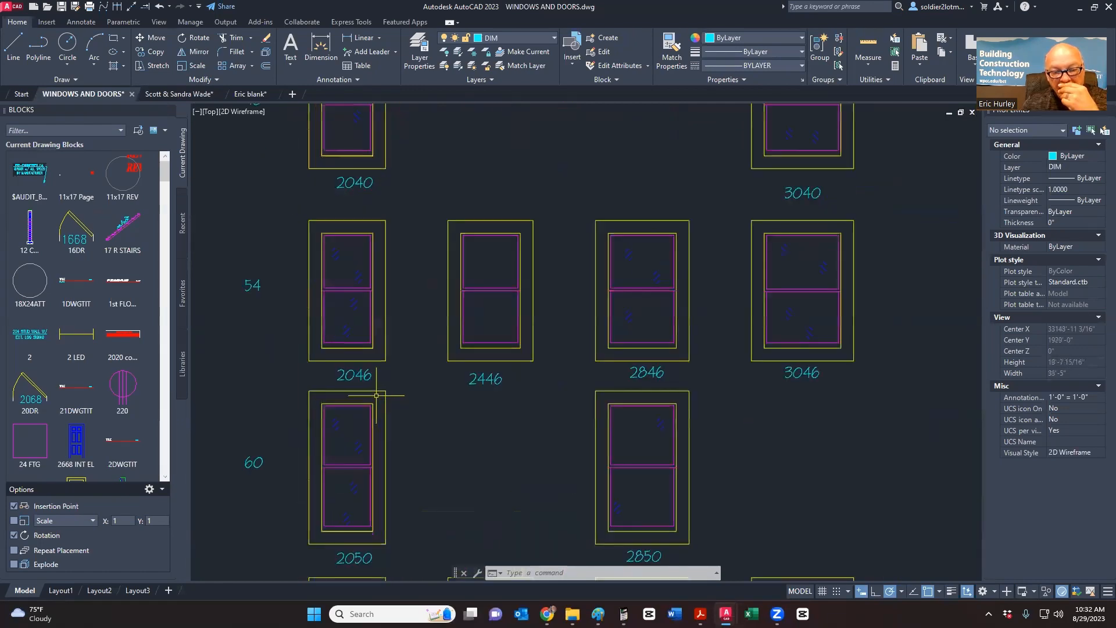
scroll(375, 389, "up", 2)
scroll(367, 430, "down", 5)
scroll(361, 469, "up", 4)
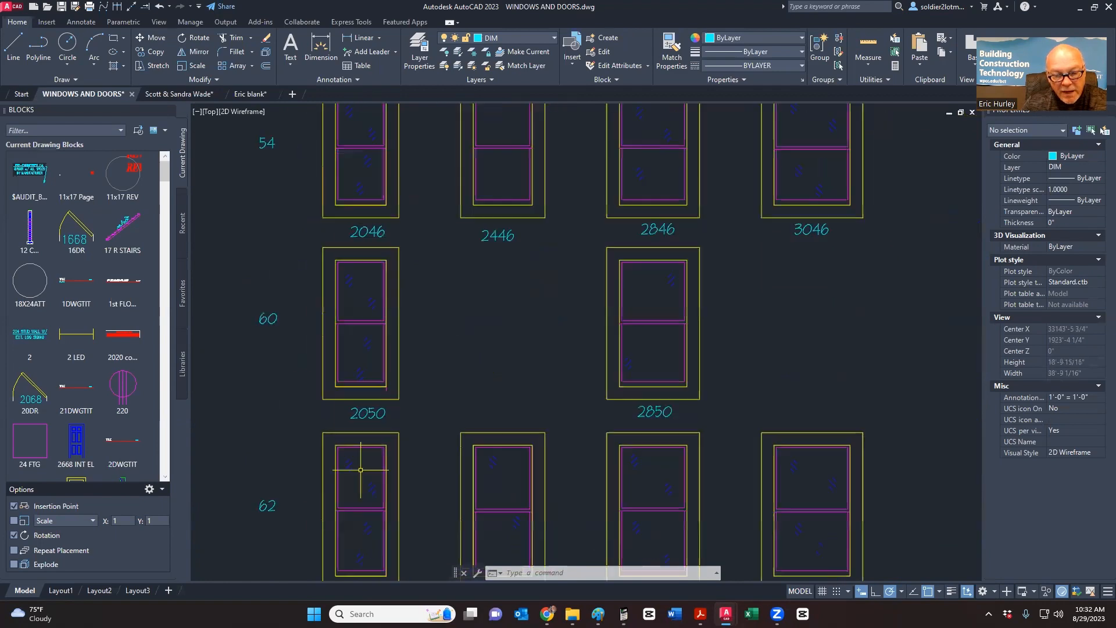
middle_click_drag(360, 469, 362, 285)
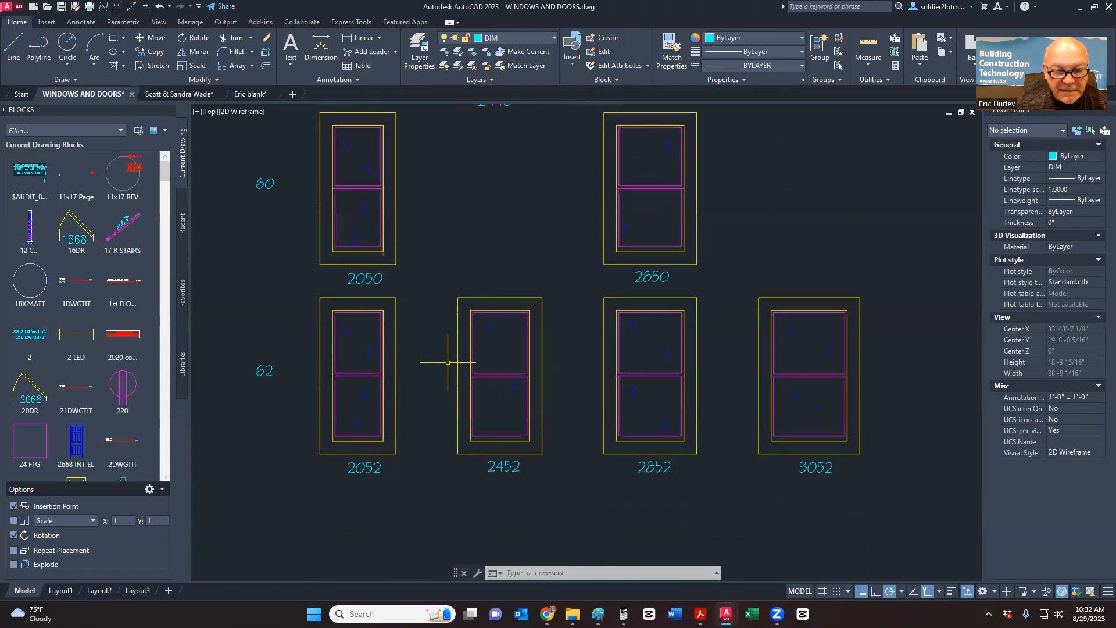
scroll(445, 366, "down", 10)
middle_click_drag(492, 324, 510, 368)
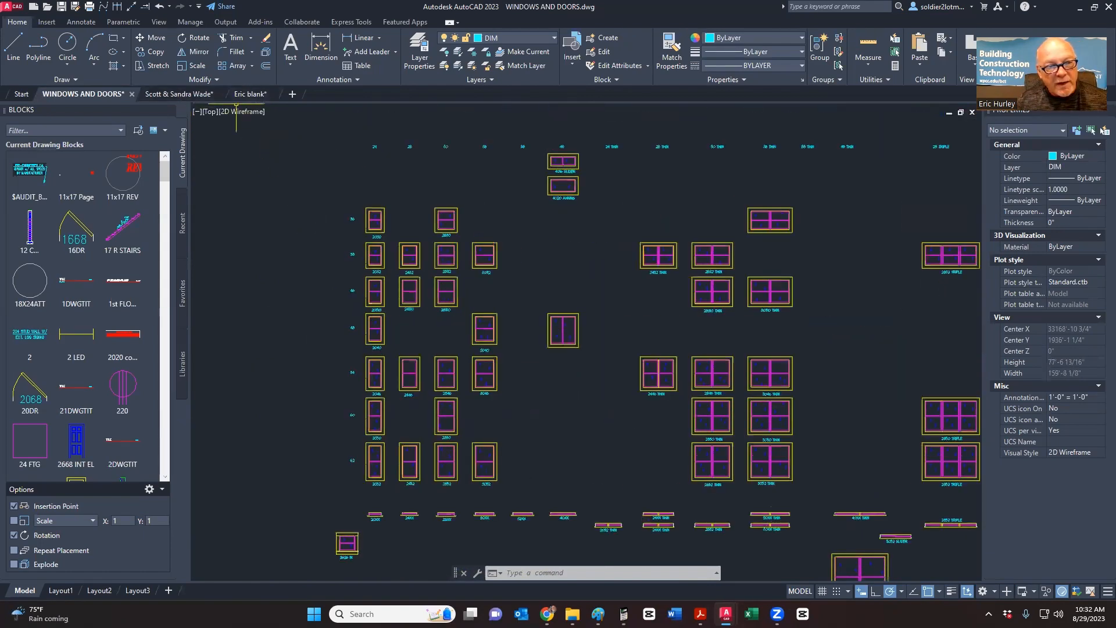
left_click(700, 614)
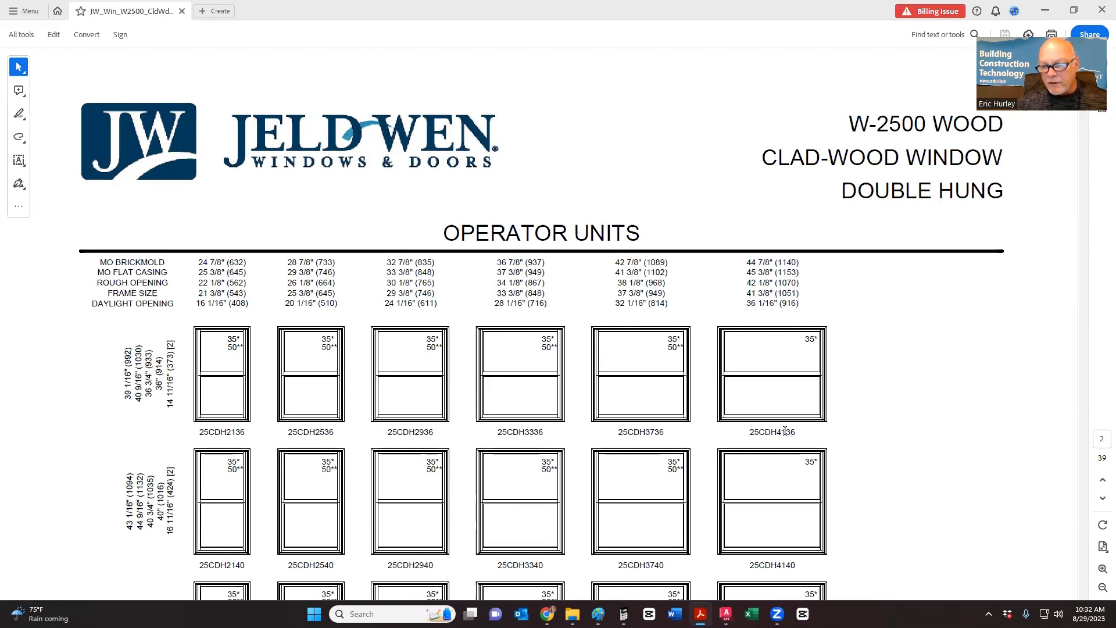
- Highlight the size codes in 25CDH4136 and 25CDH2136, then return to Eric blank in AutoCAD
left_click_drag(787, 432, 776, 432)
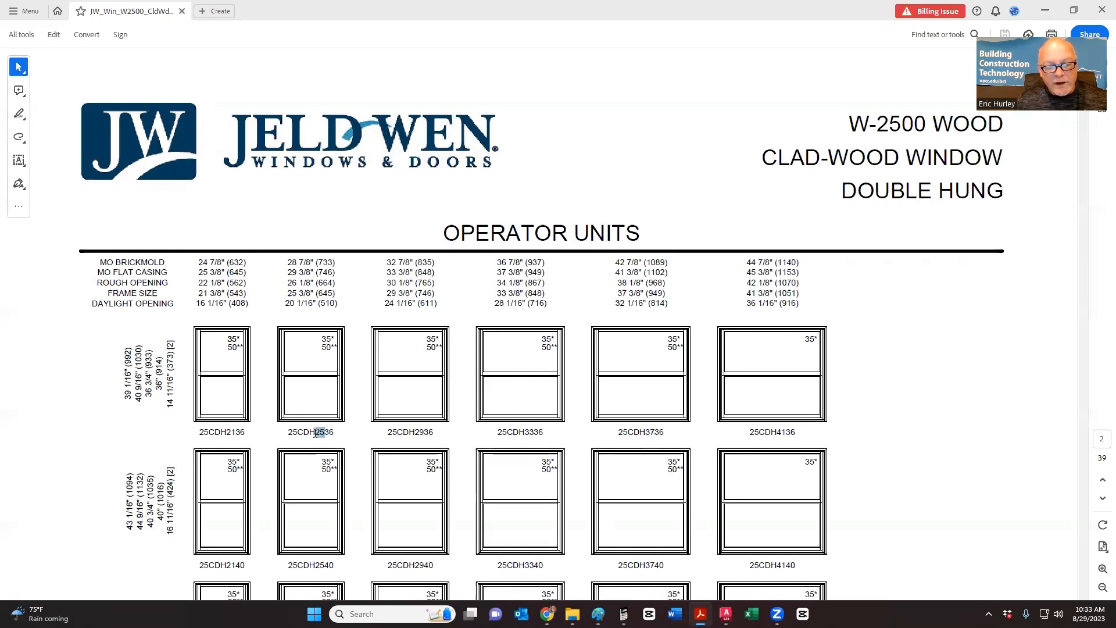
left_click_drag(237, 433, 228, 433)
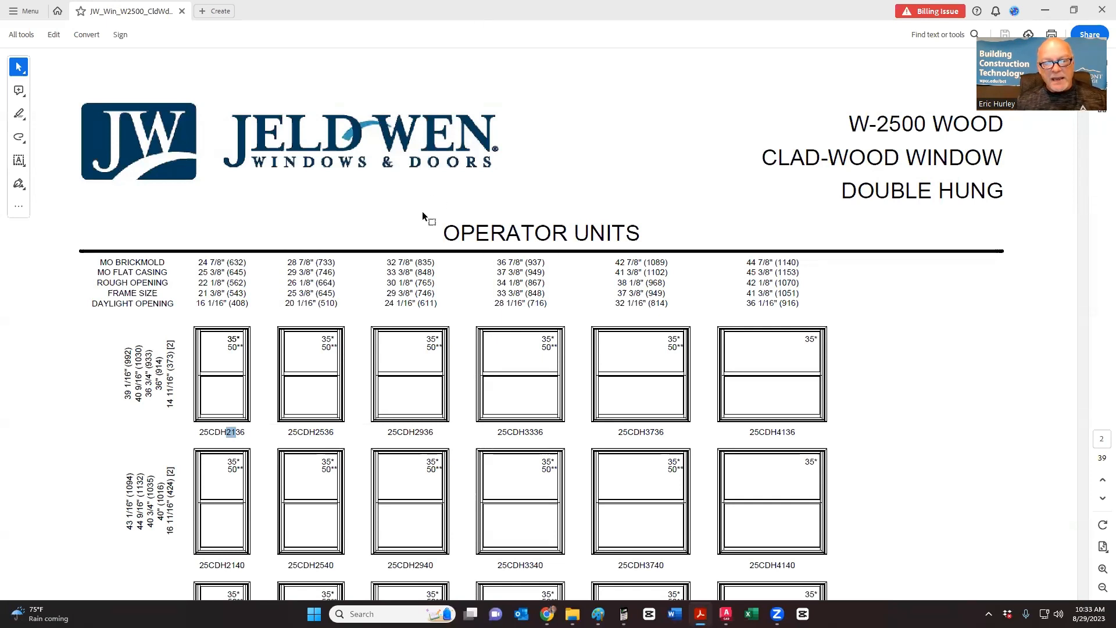
key("alt+Tab")
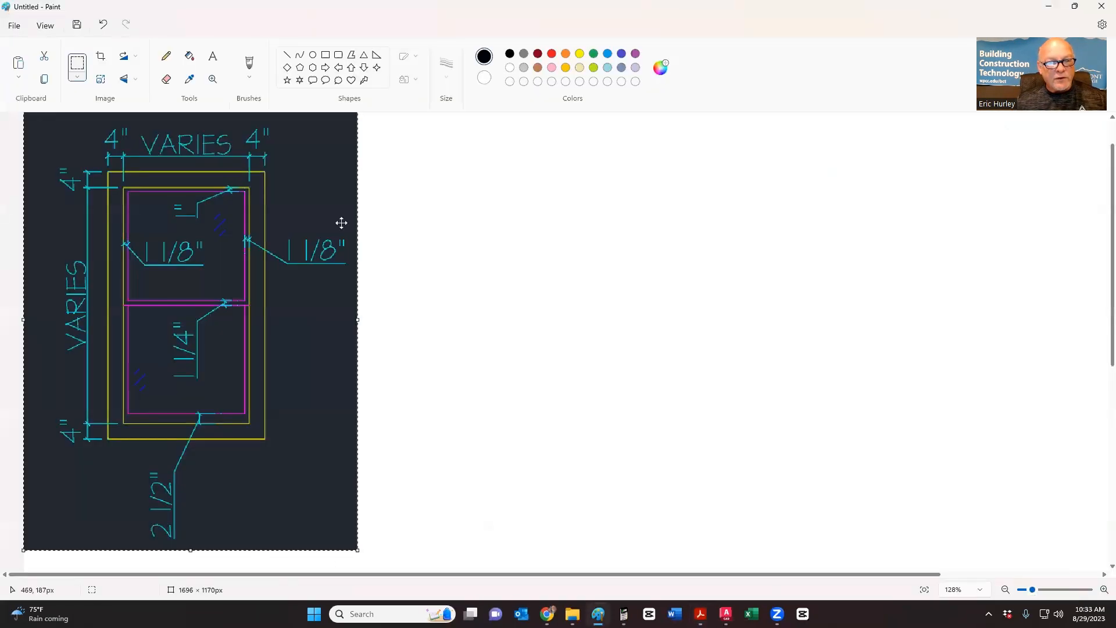
key("alt+Tab")
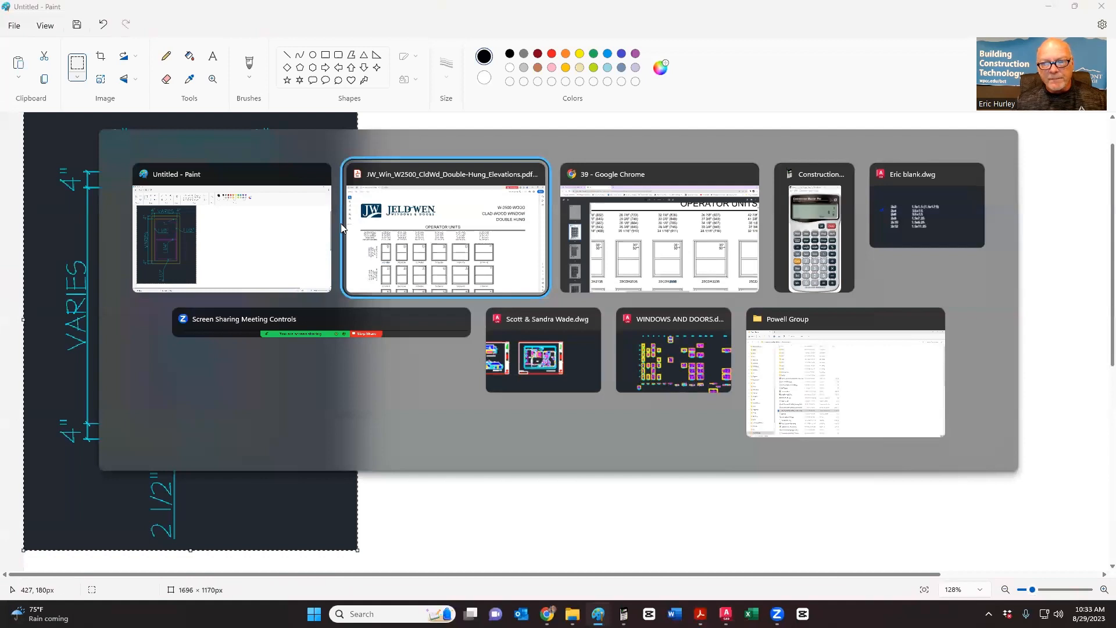
key("alt+Tab")
key("alt+Tab")
key("alt+Tab")
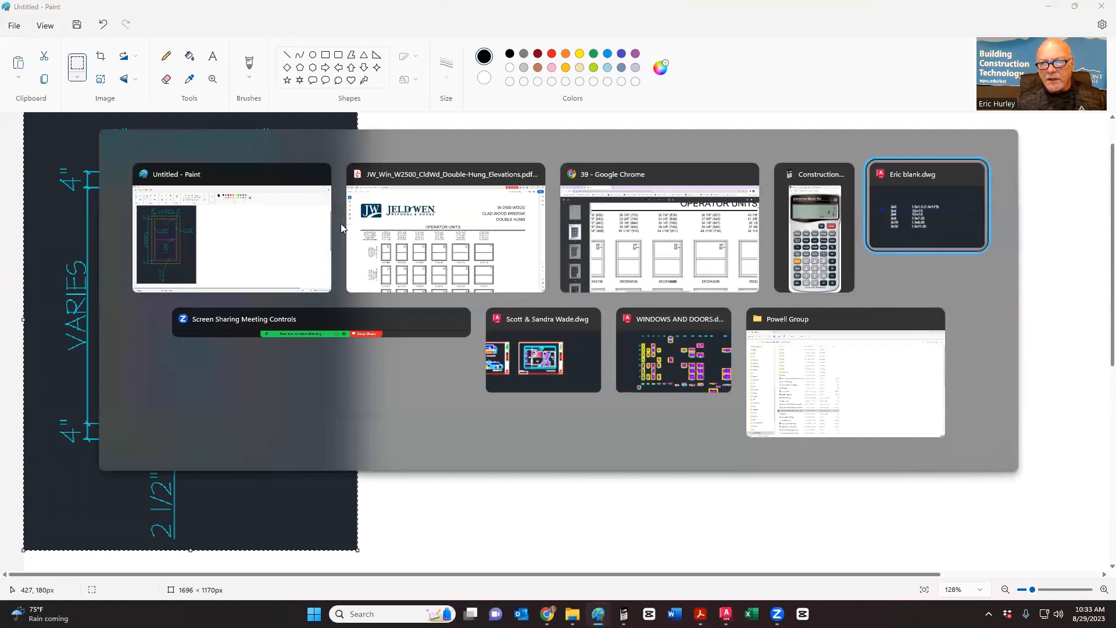
left_click(376, 226)
key("Escape")
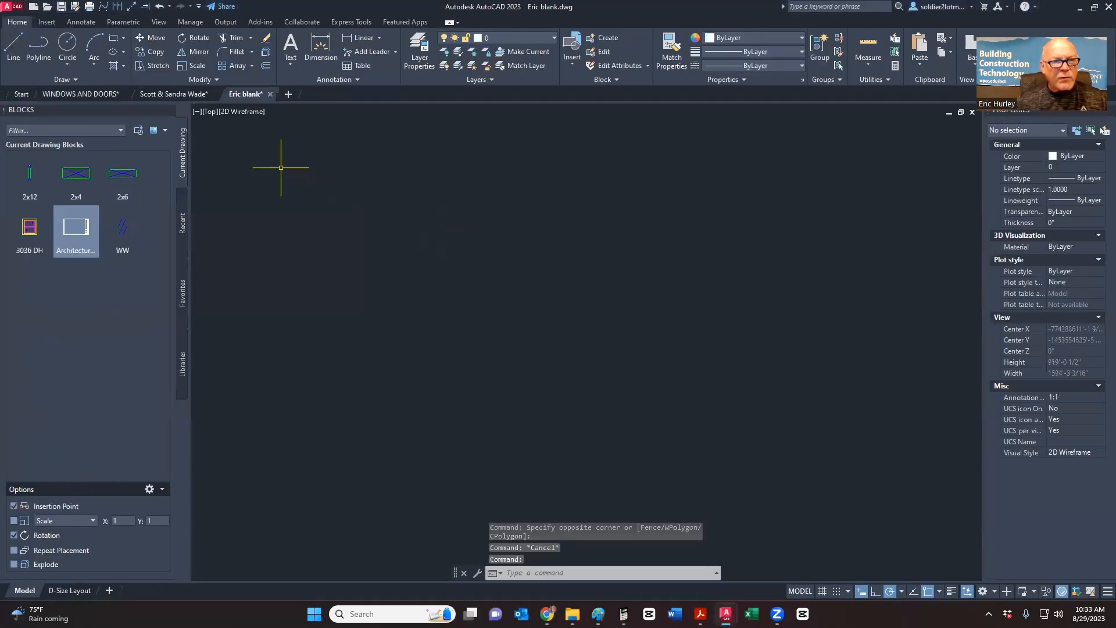
- Zoom in and select the 3036 DH block to check it, then deselect and move to WINDOWS AND DOORS
scroll(544, 299, "up", 5)
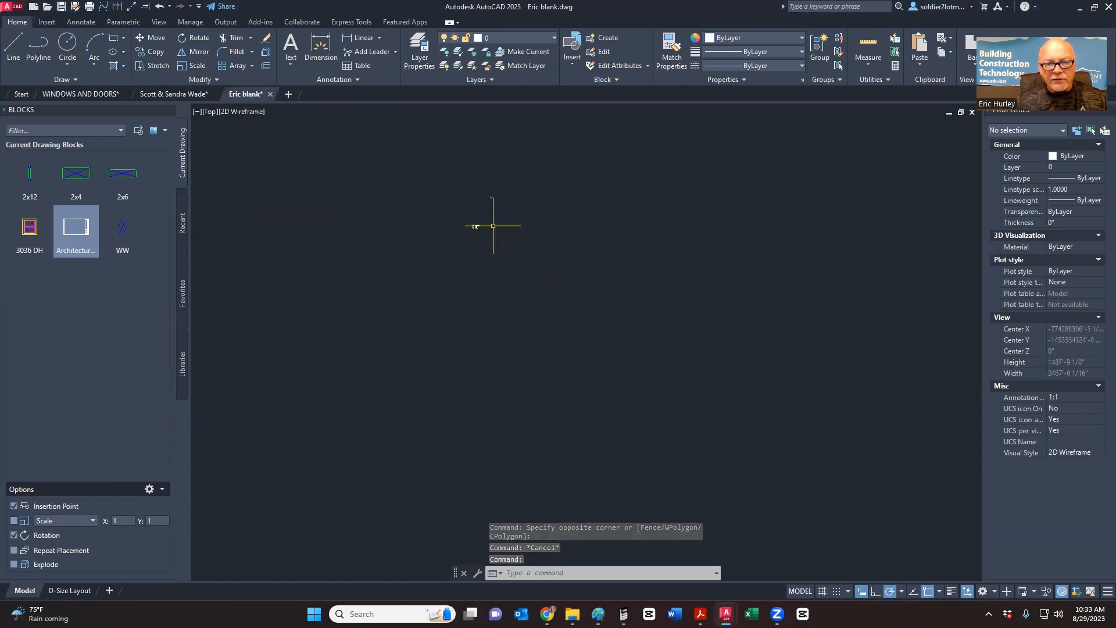
scroll(462, 227, "down", 8)
scroll(511, 140, "up", 15)
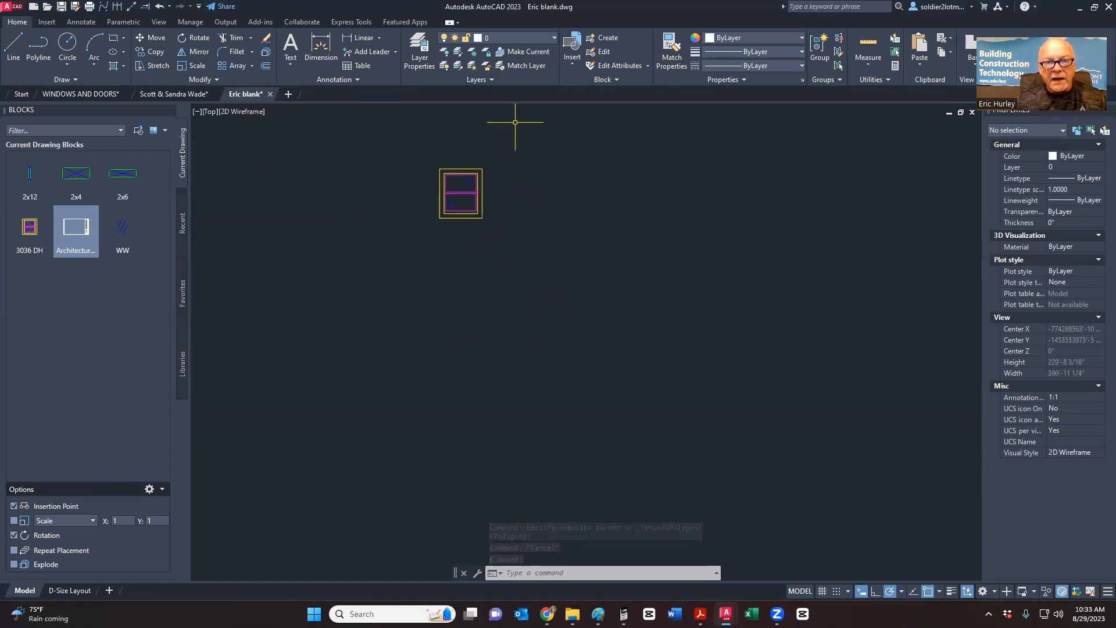
left_click(494, 275)
left_click(453, 236)
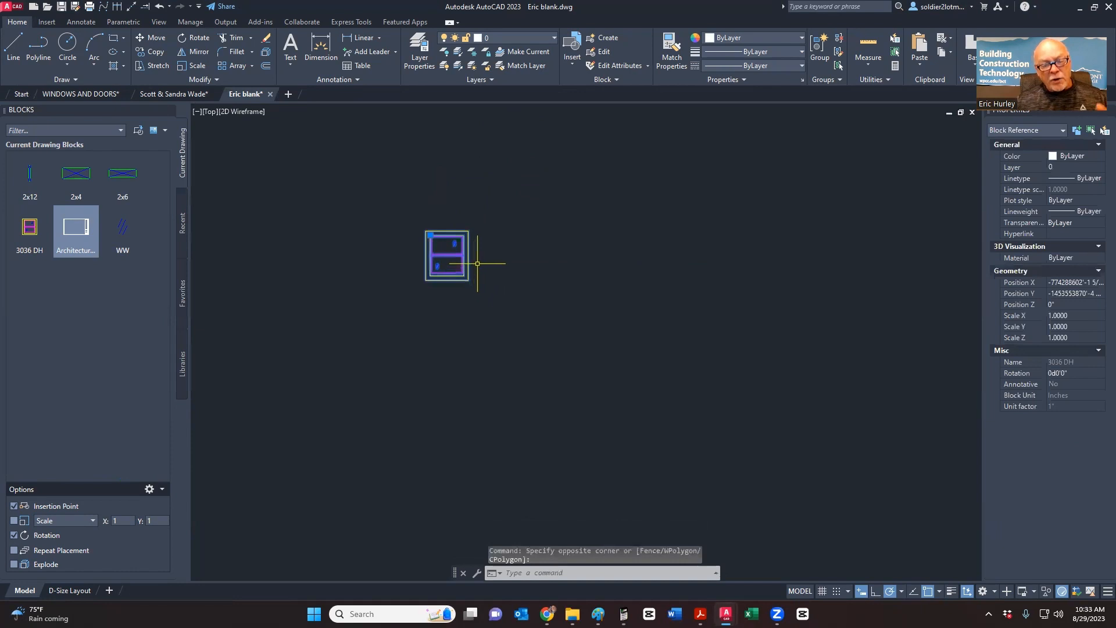
middle_click_drag(477, 263, 475, 284)
scroll(475, 284, "up", 5)
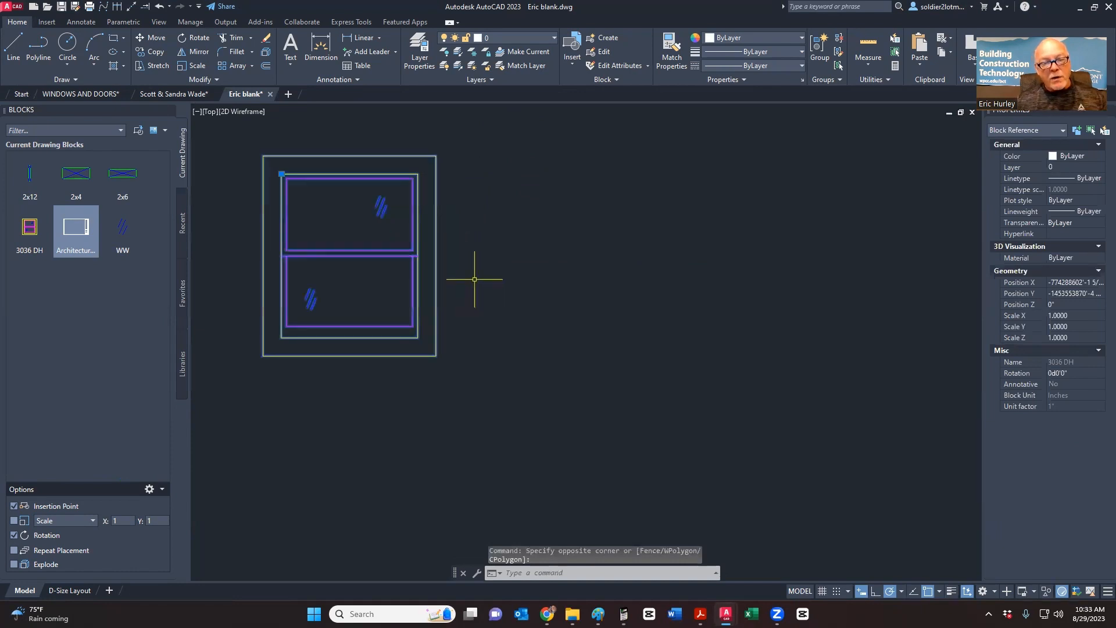
middle_click_drag(380, 290, 444, 317)
scroll(440, 305, "up", 2)
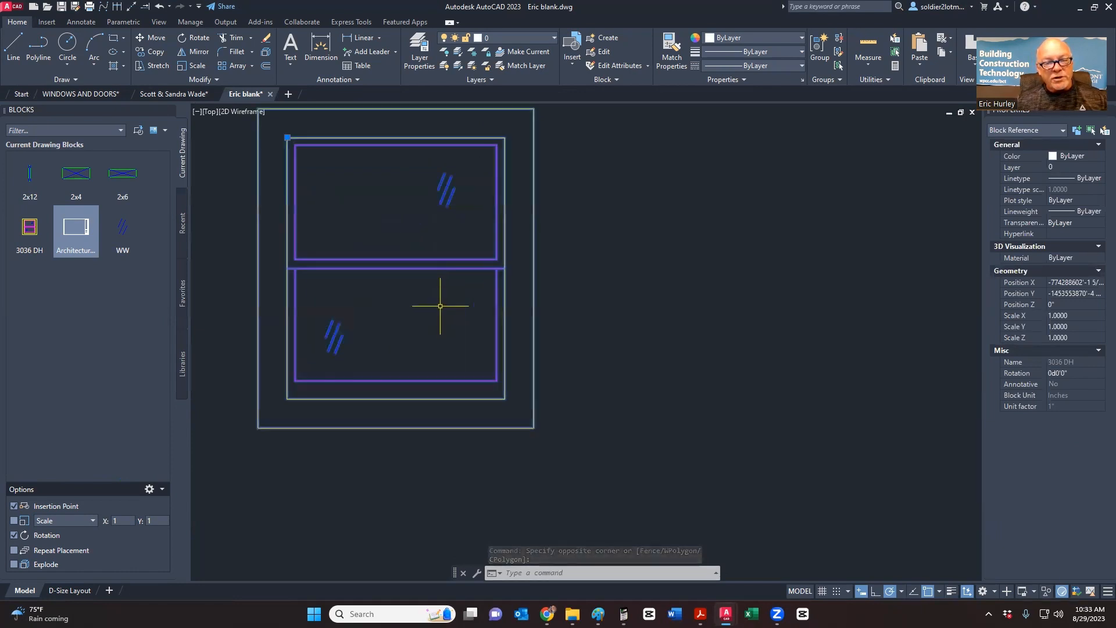
scroll(440, 305, "down", 2)
key("Escape")
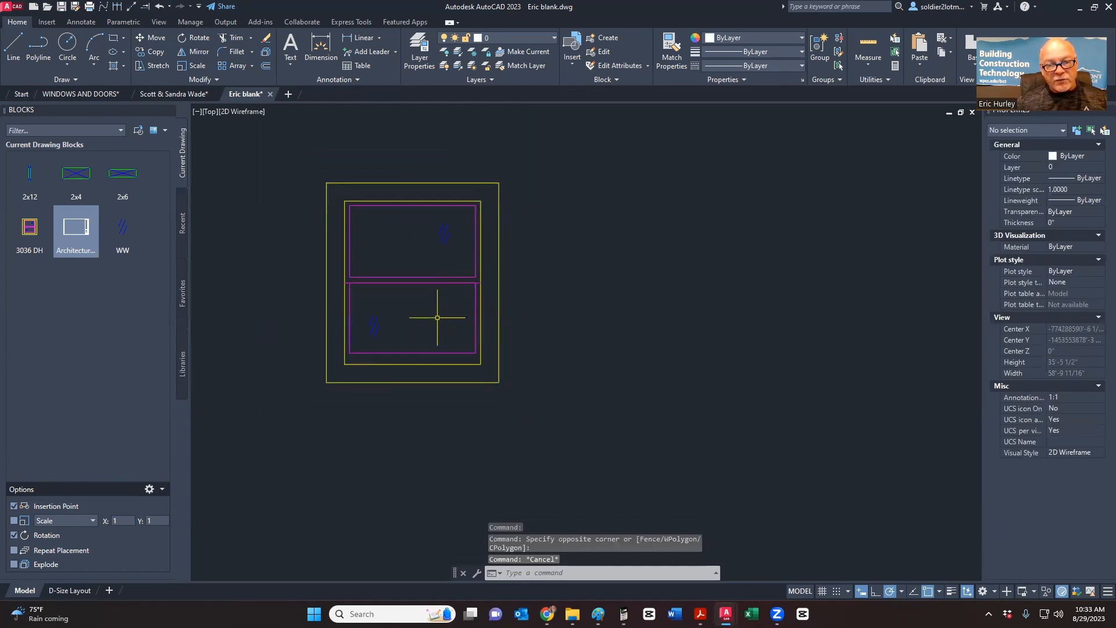
scroll(610, 285, "down", 8)
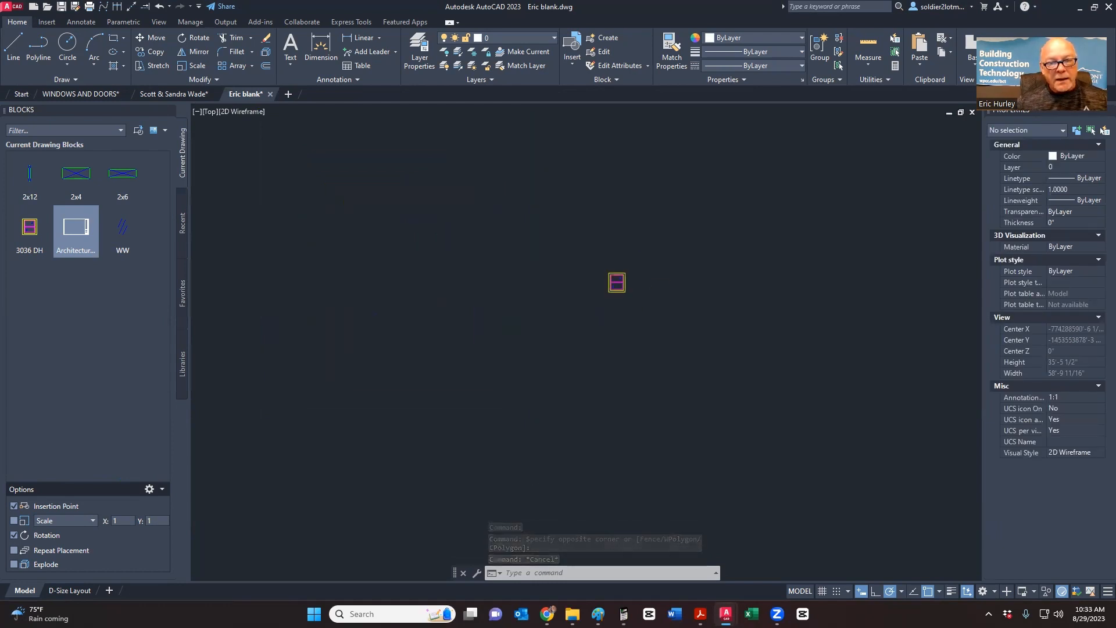
left_click(73, 94)
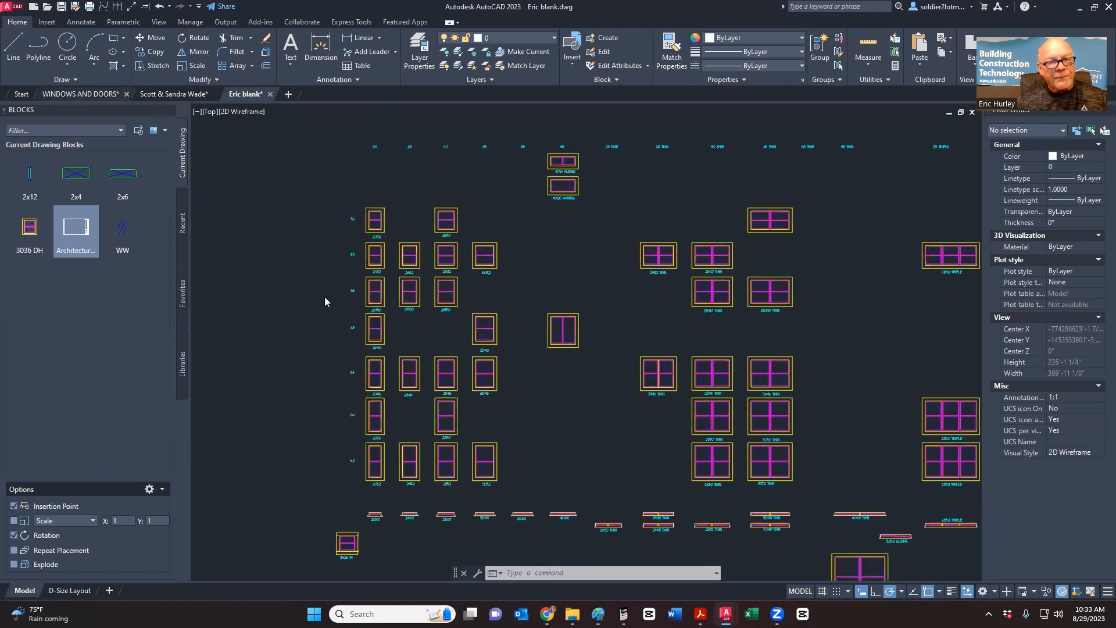
- Frame the 28XX sill plan detail (VARIES, 28XX, 4") and snip a rectangle around it
scroll(359, 399, "down", 5)
middle_click_drag(350, 295, 447, 343)
scroll(339, 265, "up", 10)
scroll(296, 308, "down", 6)
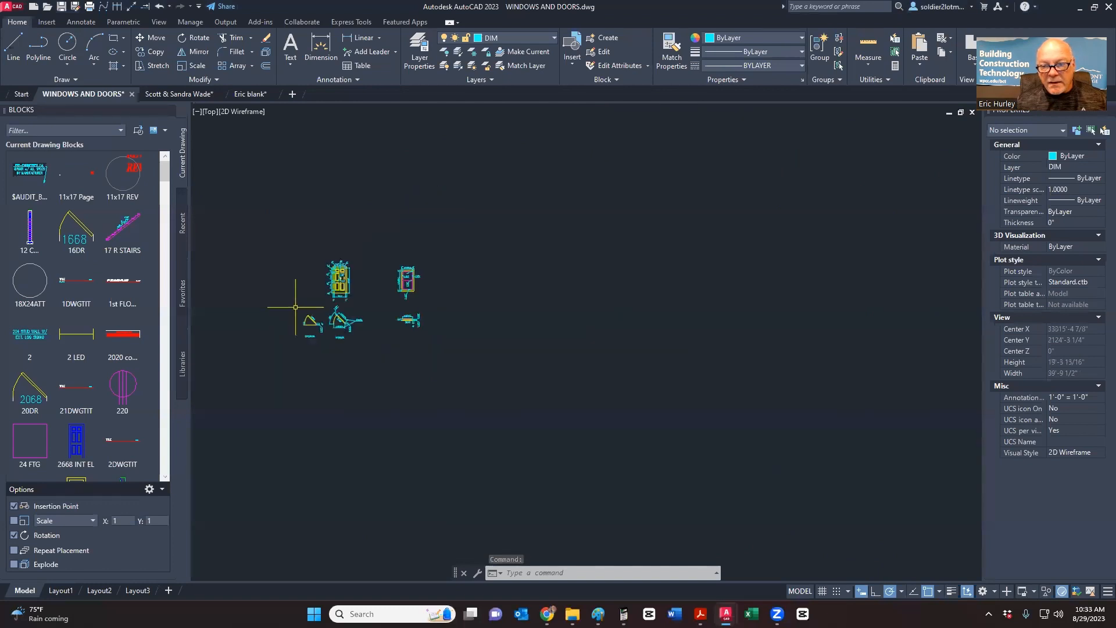
scroll(399, 323, "up", 8)
scroll(544, 317, "up", 3)
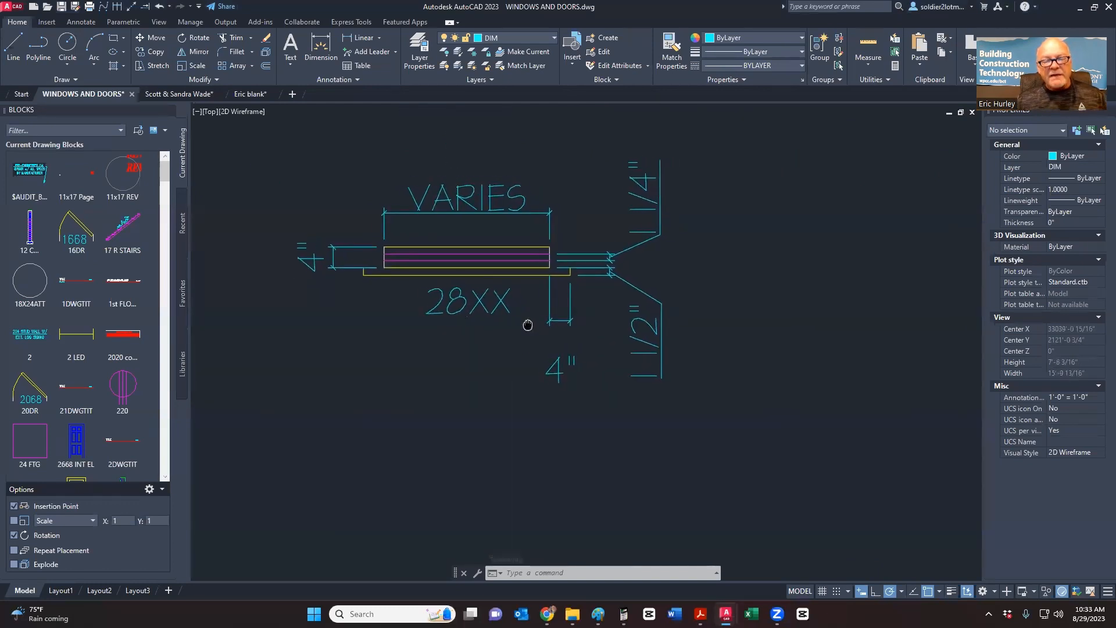
middle_click_drag(489, 351, 513, 416)
scroll(512, 416, "up", 2)
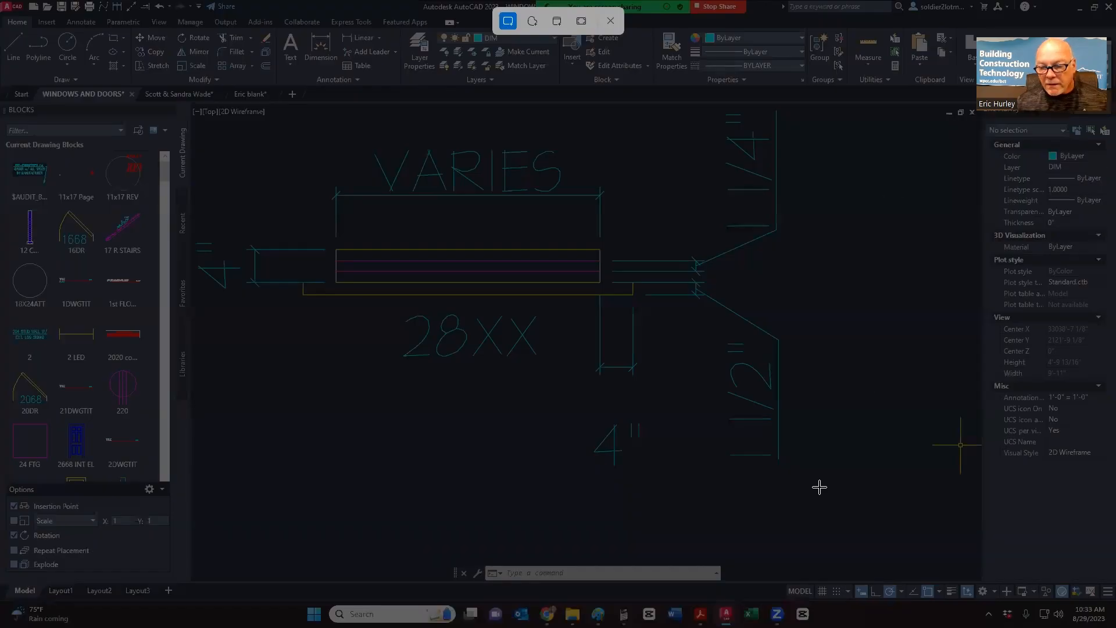
mouse_move(820, 487)
left_mouse_down()
mouse_move(259, 127)
mouse_move(187, 111)
left_mouse_up()
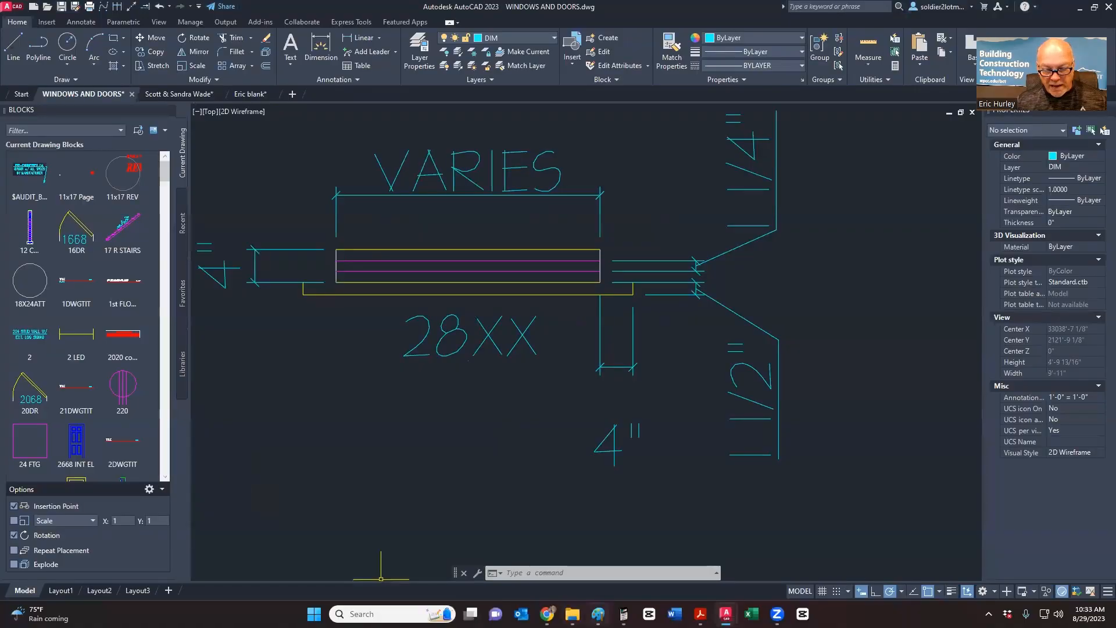
- Paste the 28XX sill detail snip into the Paint sketch, then switch to Chrome
left_click(597, 613)
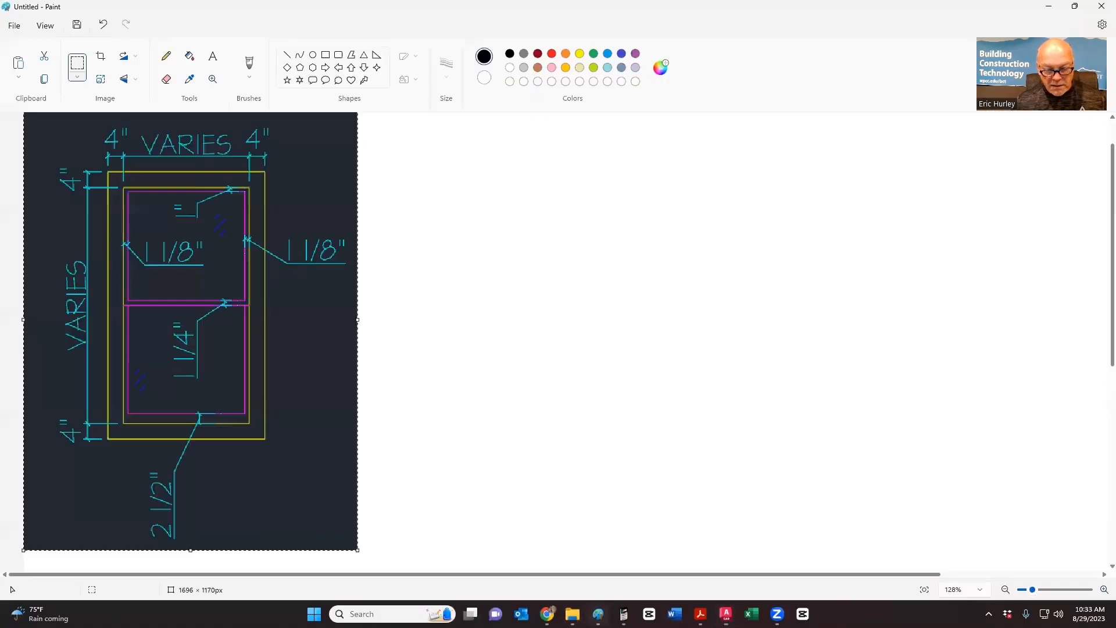
key("ctrl+v")
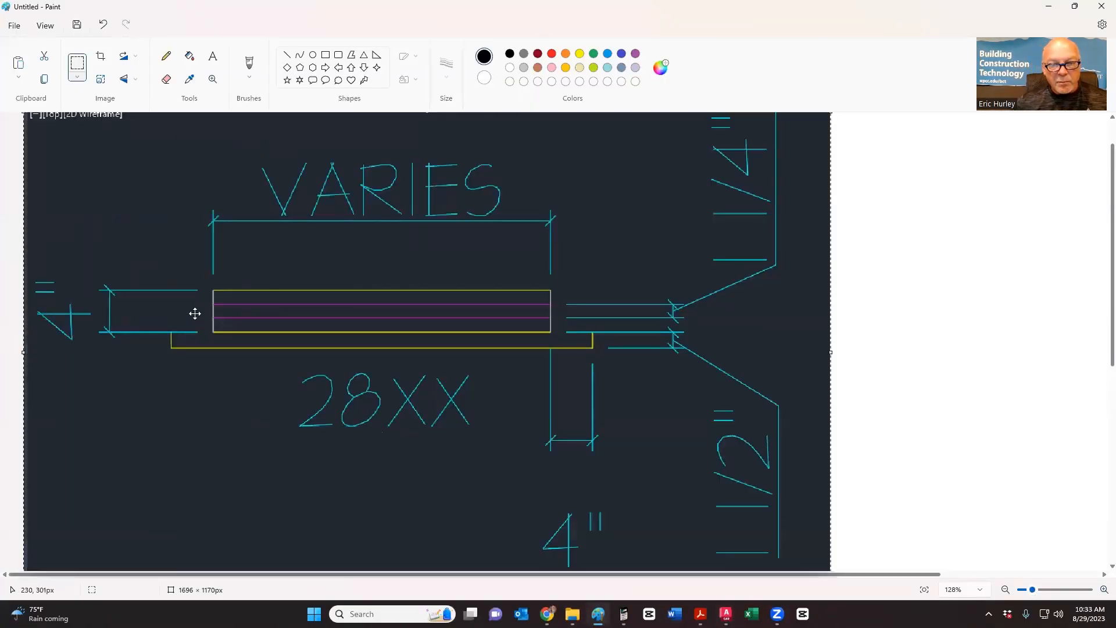
key("Escape")
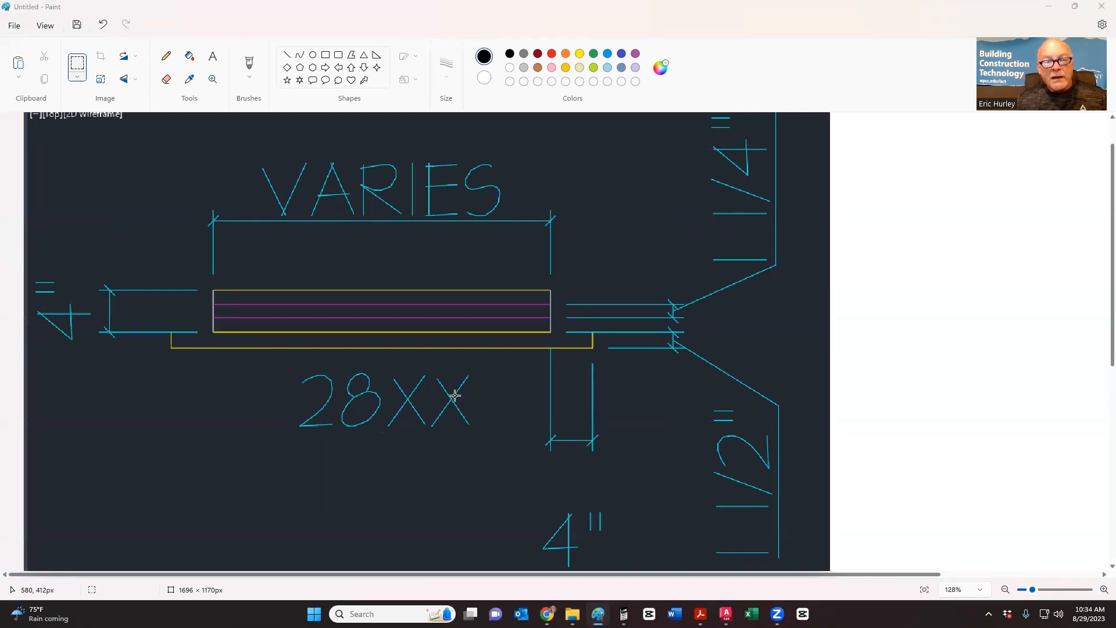
key("alt+Tab")
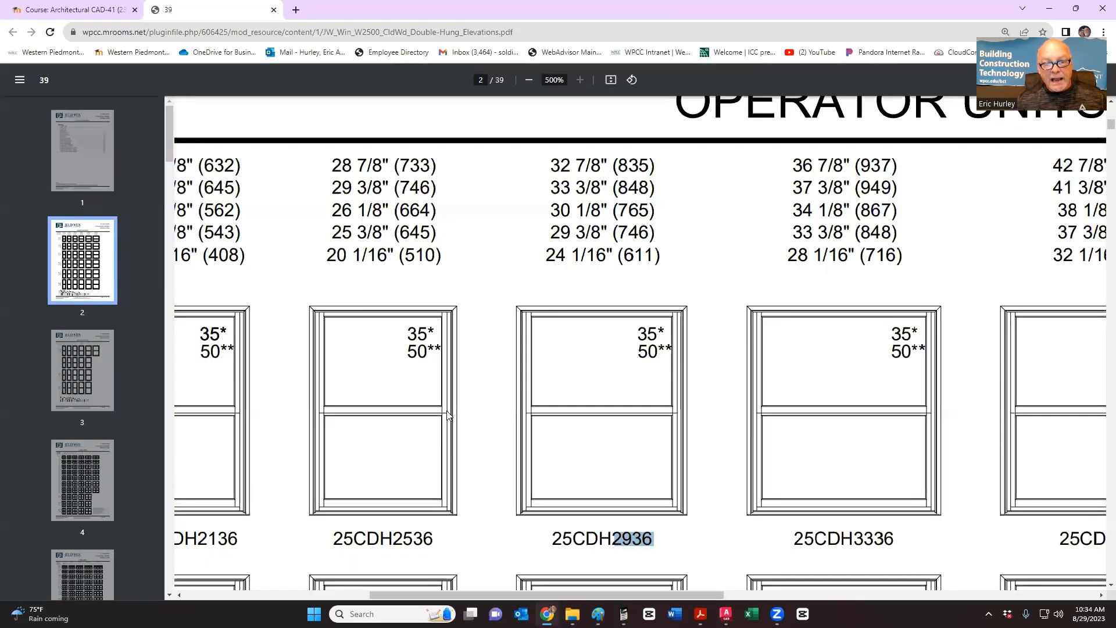
- Zoom the JELD-WEN PDF out to 158%, then return via Paint to the AutoCAD drawing
scroll(446, 418, "down", 5, "ctrl")
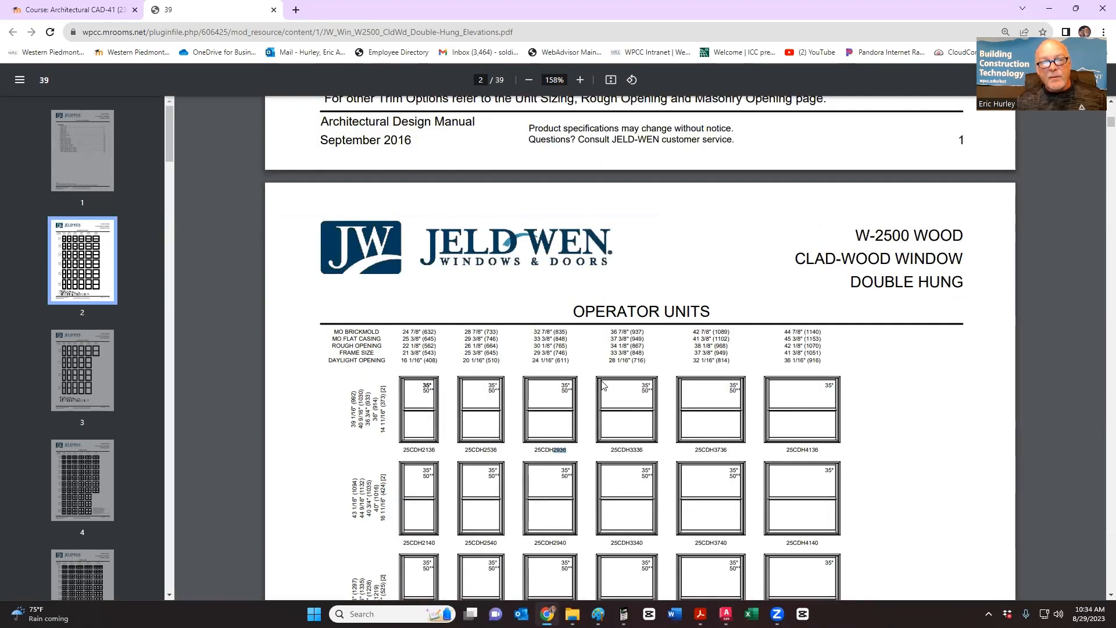
key("alt+Tab")
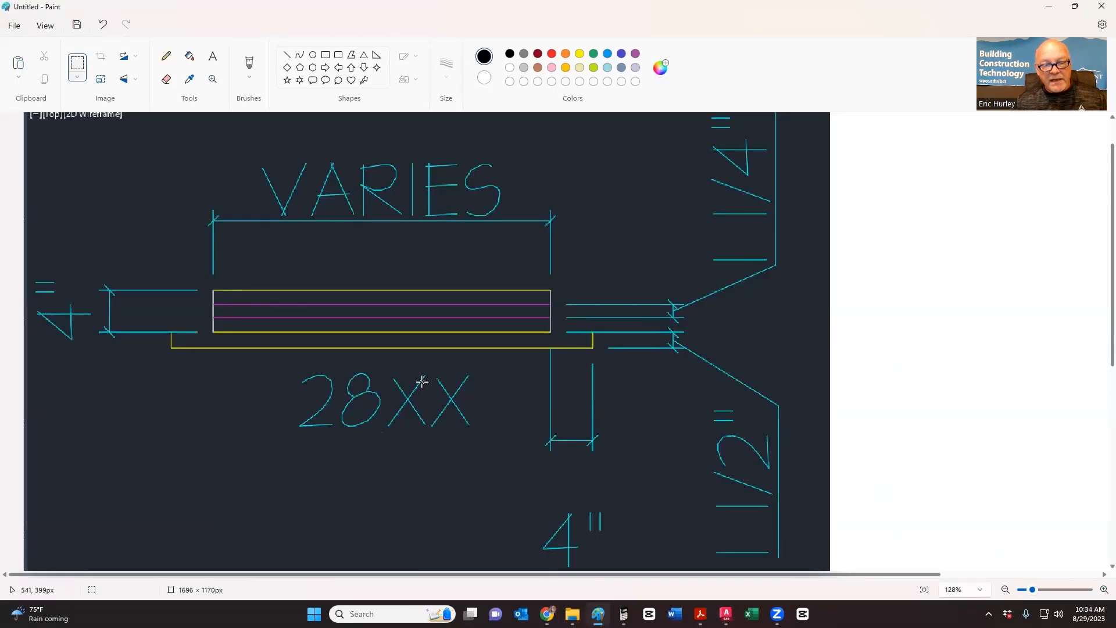
key("alt+Tab")
key("alt+Tab")
key("alt+Tab")
key("alt+Tab")
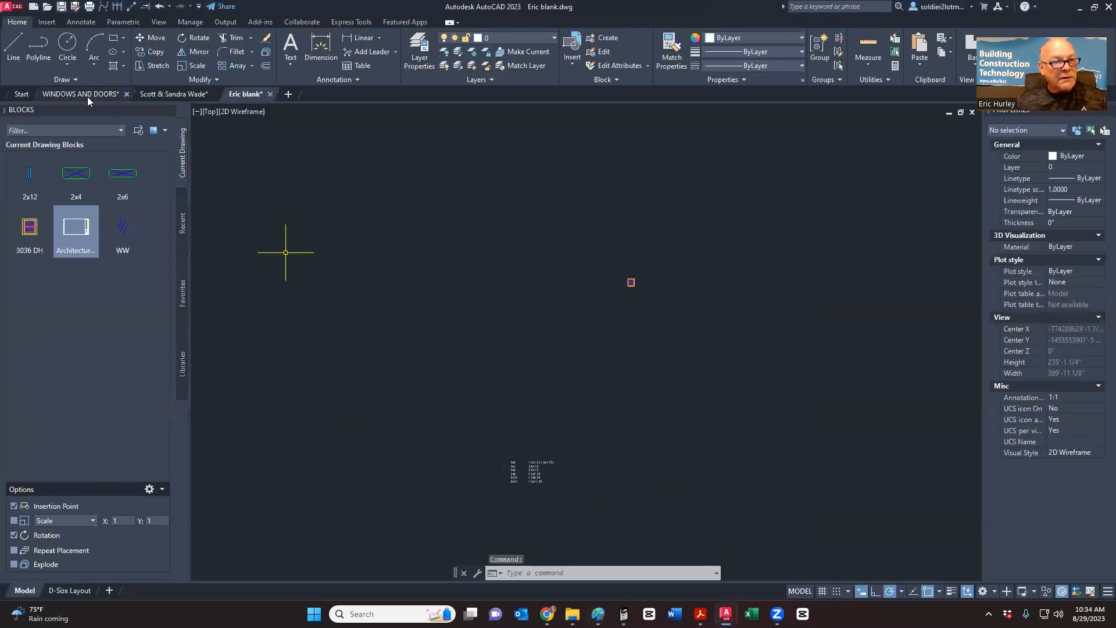
- Review the window elevations grid in WINDOWS AND DOORS, then return to Eric blank
left_click(87, 95)
scroll(510, 343, "down", 5)
scroll(510, 344, "down", 2)
middle_click_drag(542, 387, 384, 294)
scroll(383, 294, "down", 5)
scroll(437, 372, "up", 8)
scroll(437, 372, "up", 3)
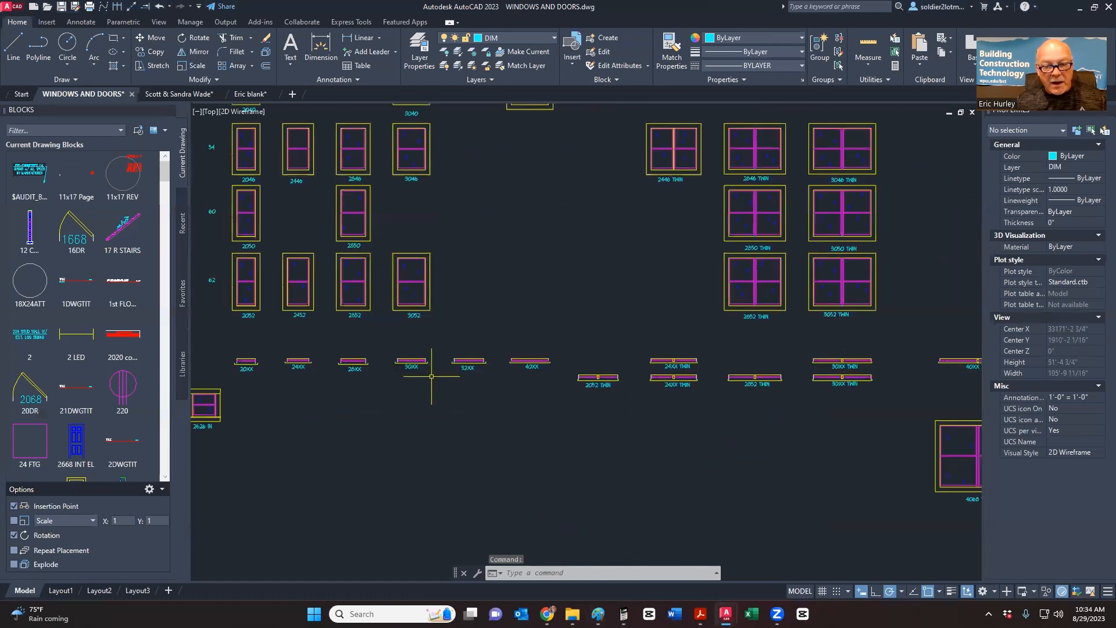
scroll(379, 381, "down", 1)
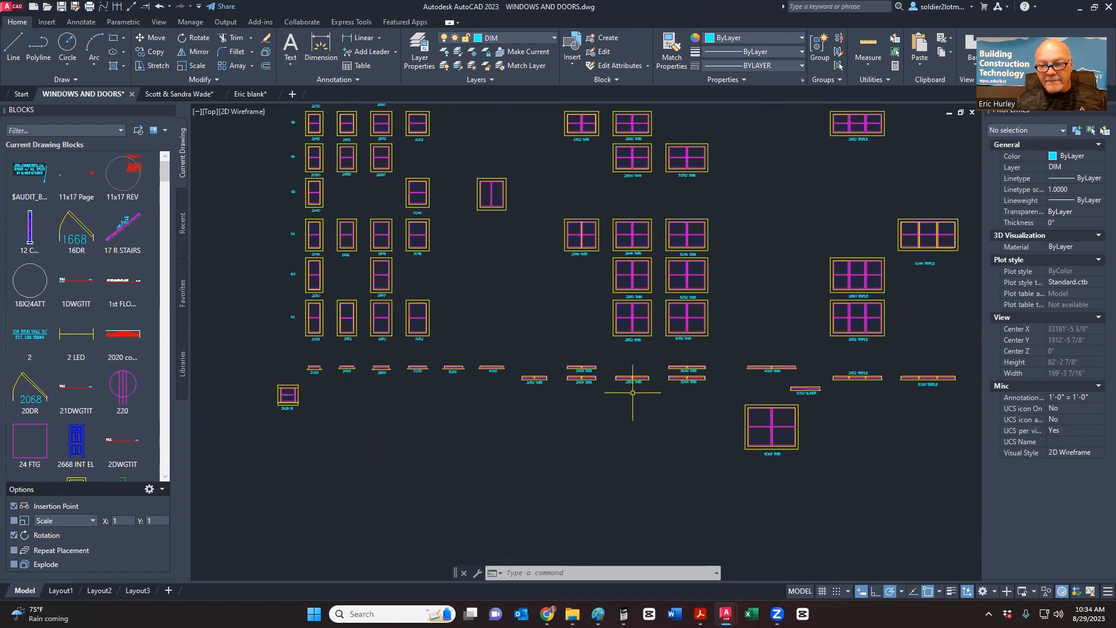
scroll(652, 398, "down", 3)
left_click(243, 94)
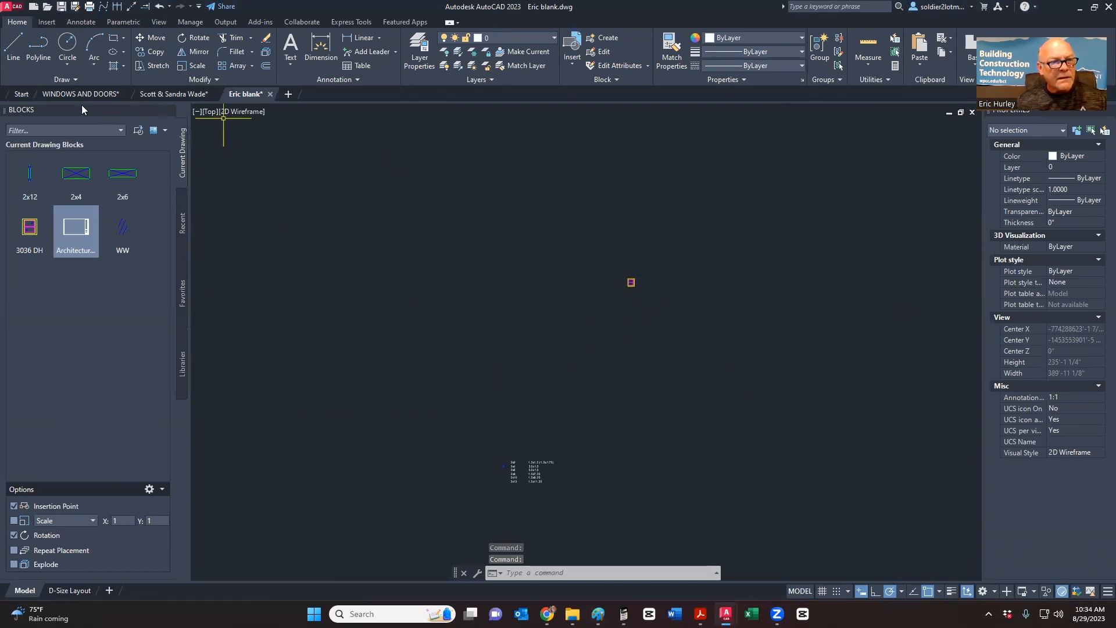
- Glance at the 28XX sill sketch in Paint, then centre the 3036 DH block in Eric blank
key("alt+Tab")
key("alt+Tab")
key("alt+Tab")
key("alt+Tab")
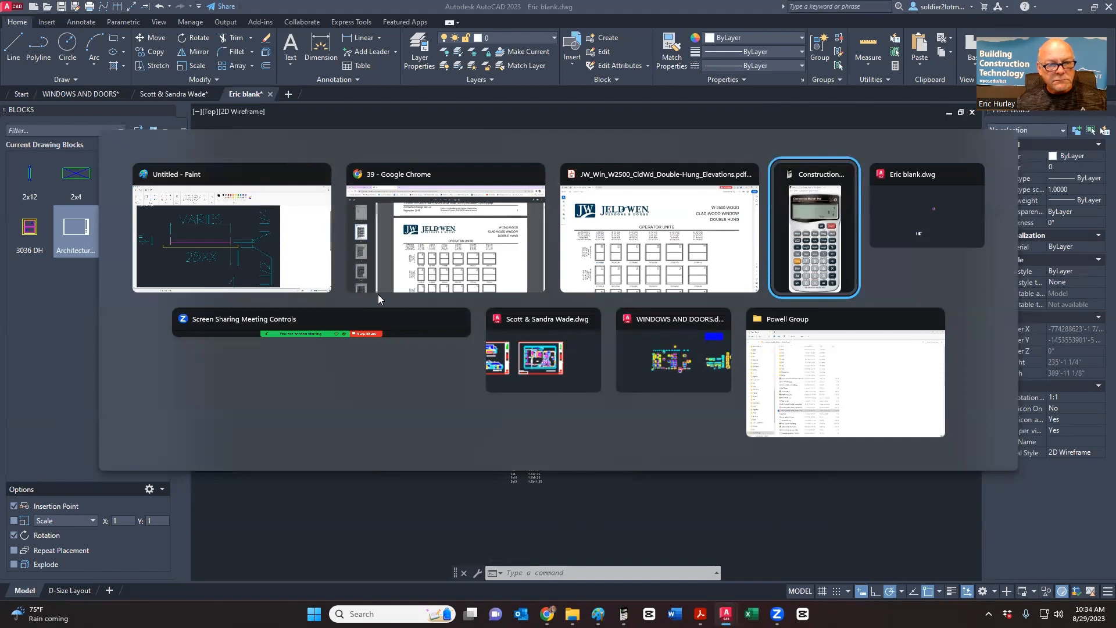
left_click(242, 244)
left_click(317, 311)
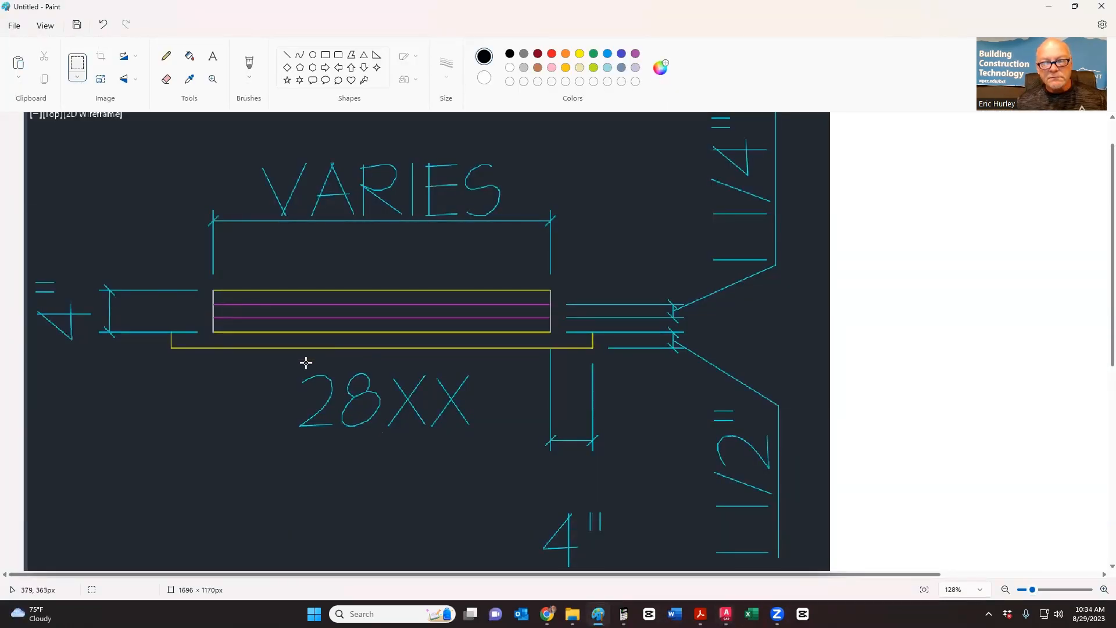
key("alt+Tab")
key("alt+Tab")
key("alt+Tab")
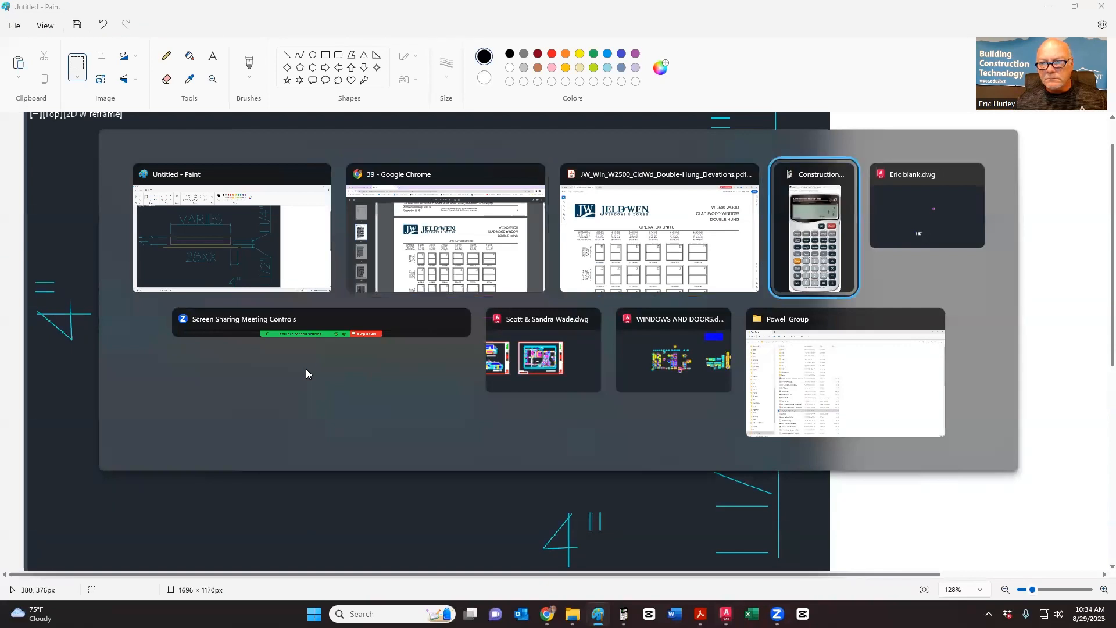
key("alt+Tab")
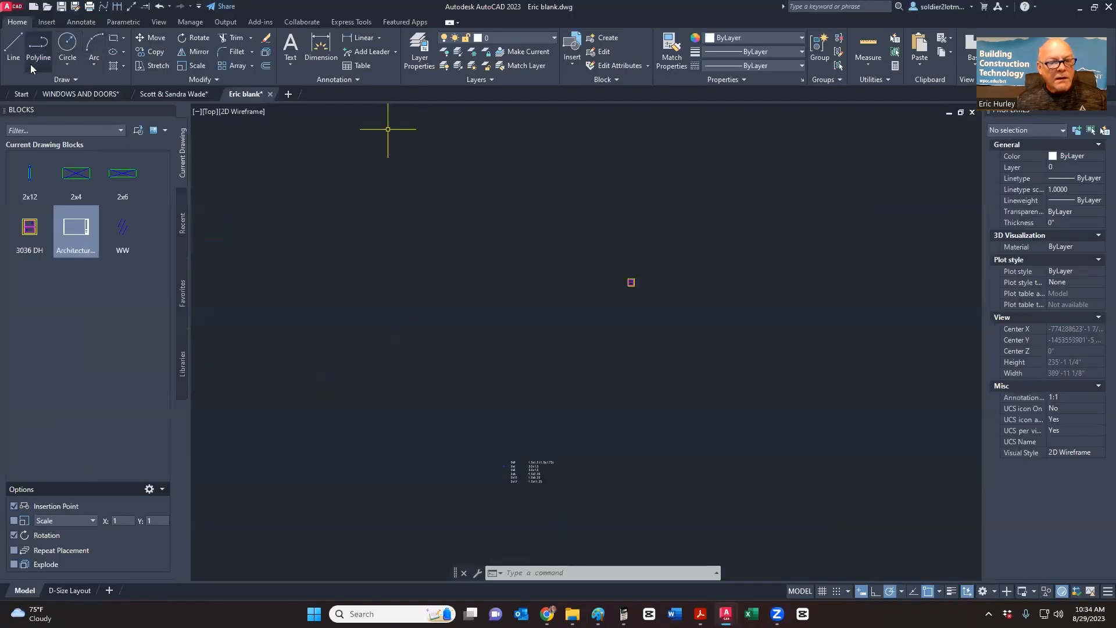
scroll(604, 279, "up", 10)
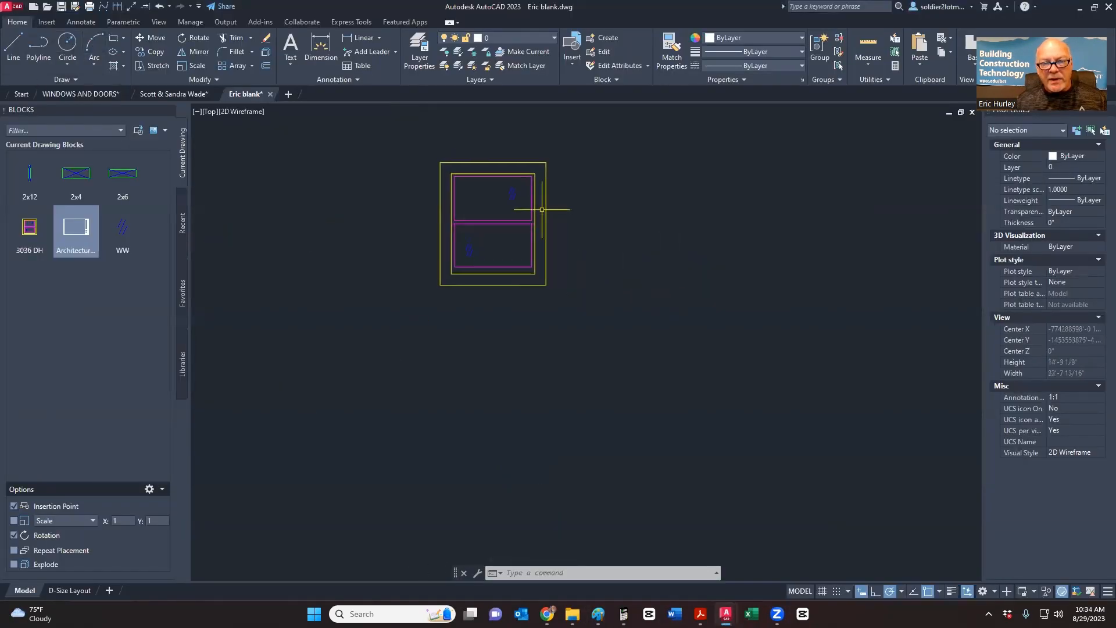
middle_click_drag(494, 240, 493, 266)
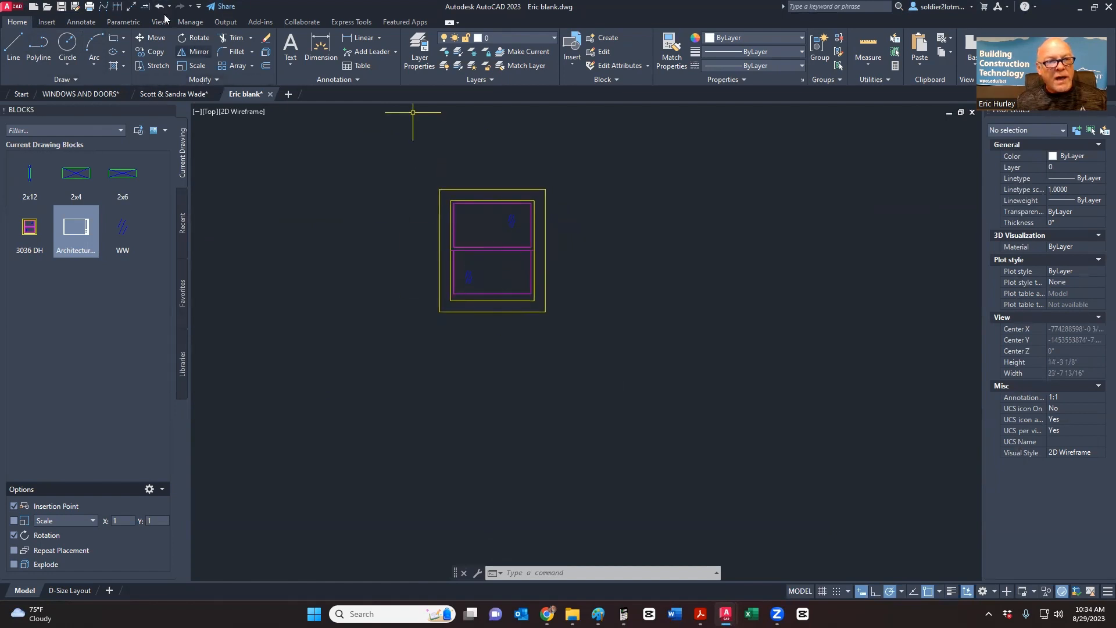
- Place vertical construction lines at the frame's left, inner right and outer right edges
left_click(133, 12)
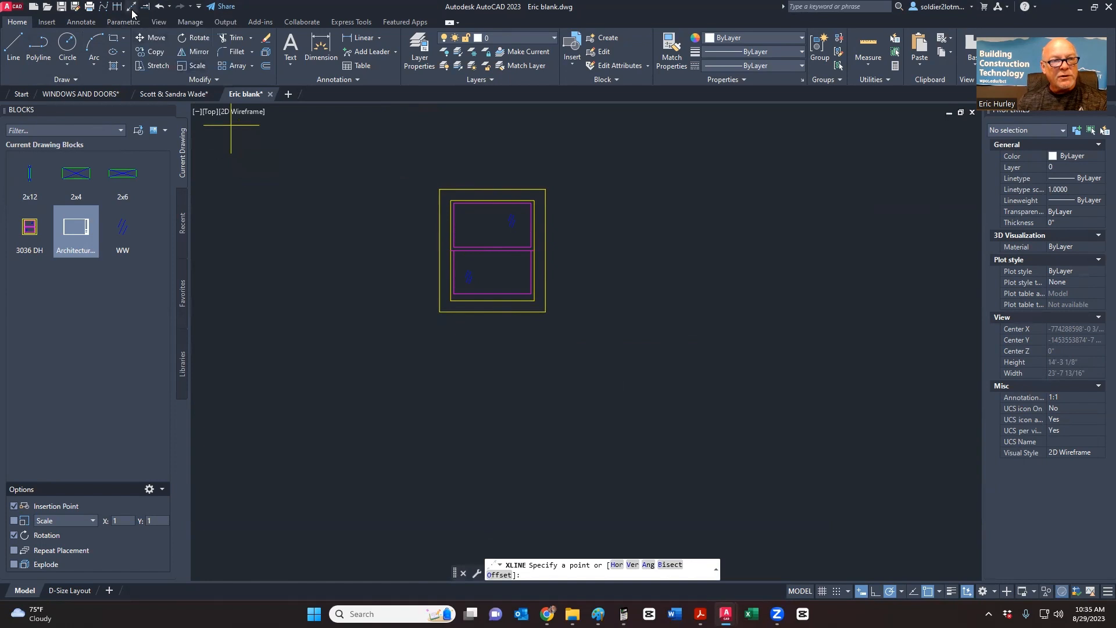
left_click(84, 79)
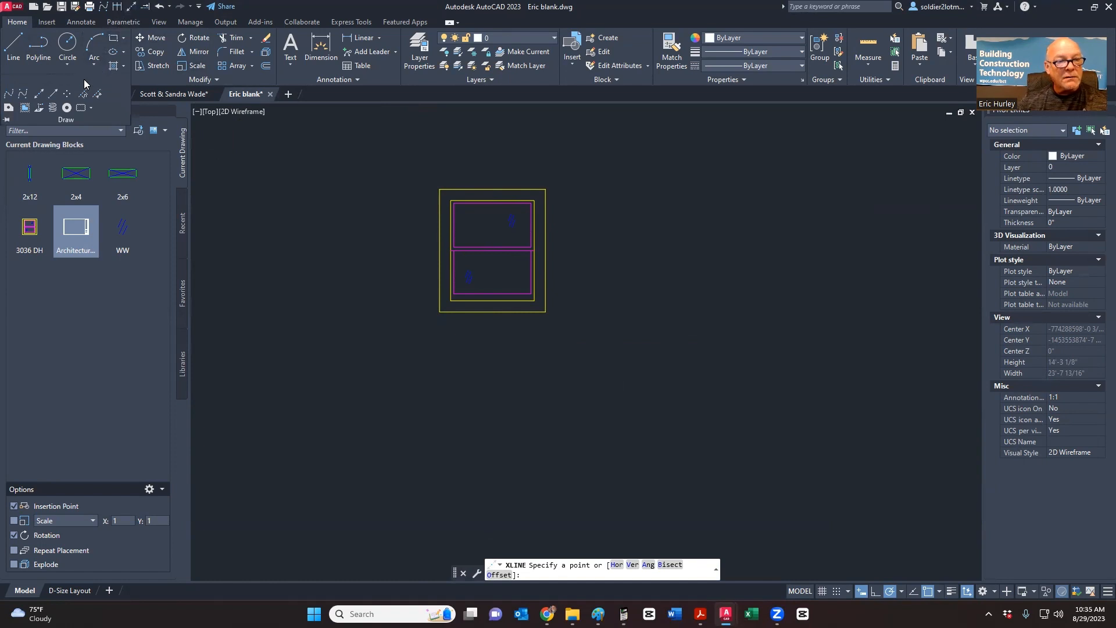
left_click(41, 95)
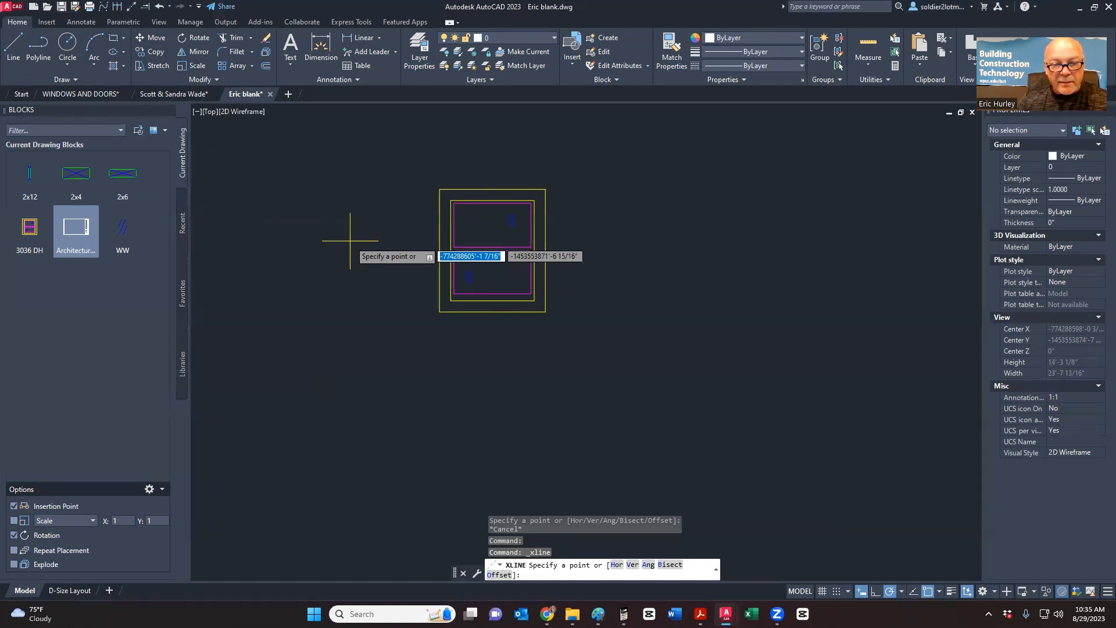
right_click(350, 241)
left_click(384, 320)
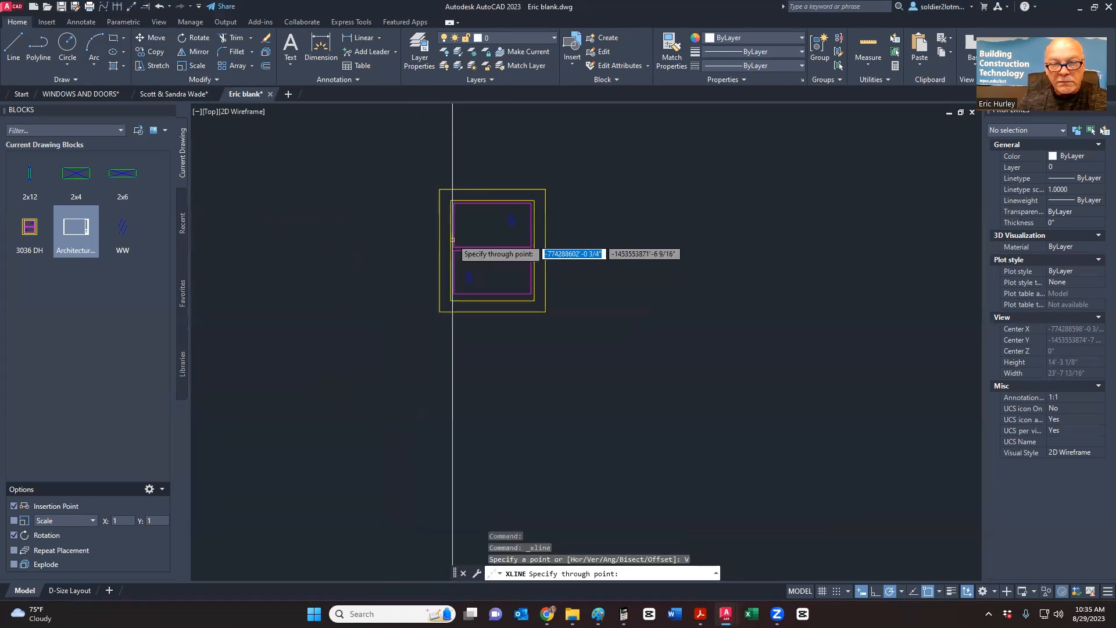
scroll(451, 202, "up", 5)
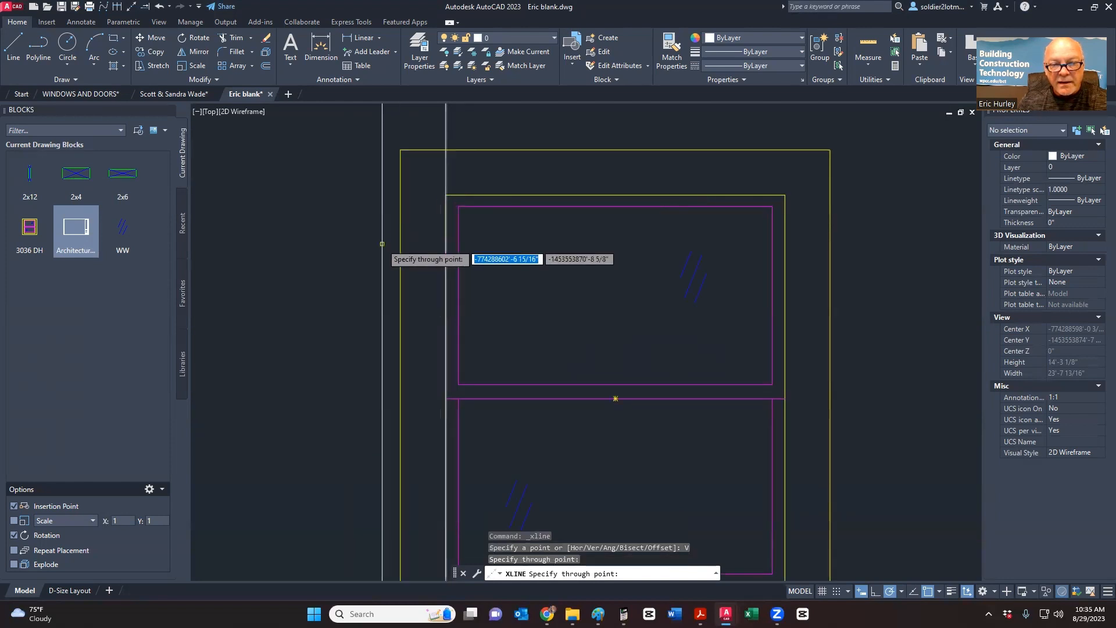
left_click(402, 244)
scroll(270, 215, "down", 2)
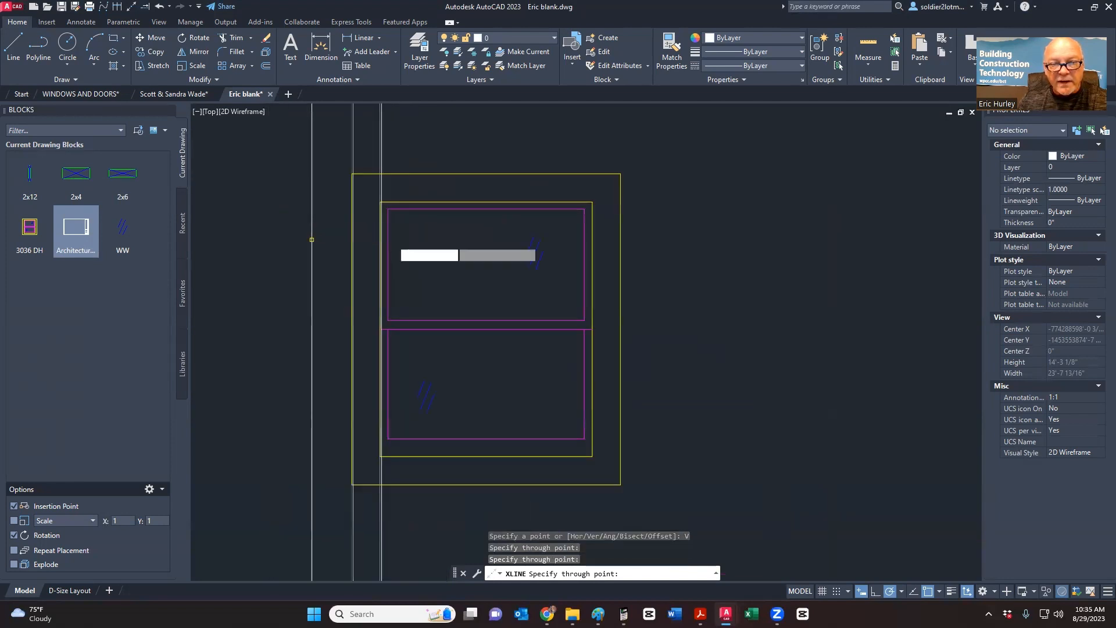
left_click(592, 202)
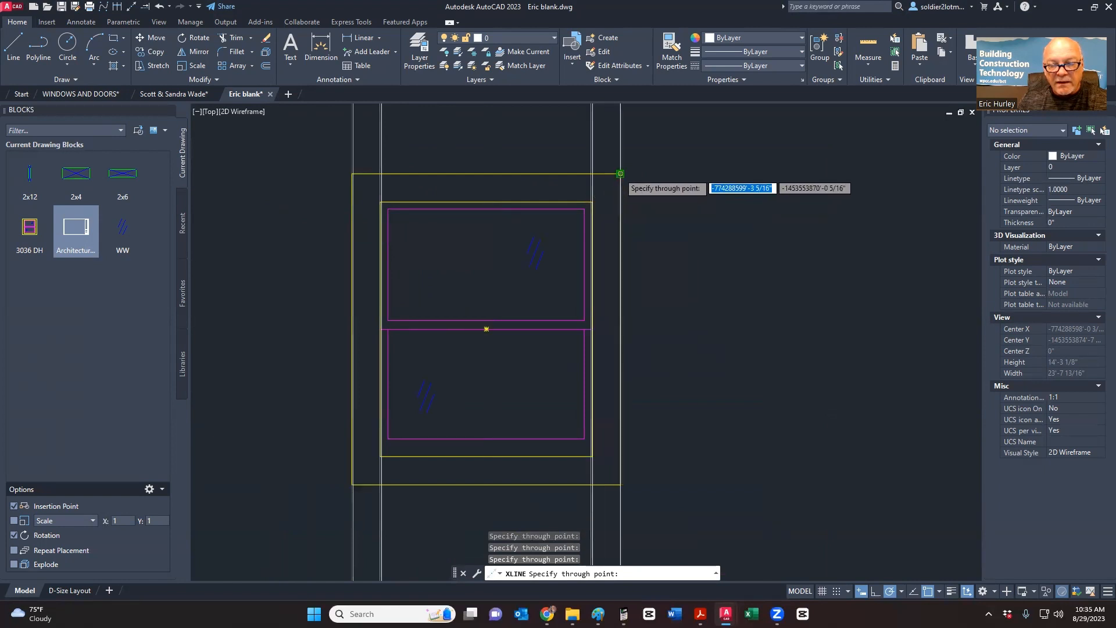
left_click(620, 174)
scroll(578, 199, "down", 6)
middle_click_drag(596, 236, 505, 203)
key("Escape")
- Regenerate the display and zoom around the area below the window
scroll(478, 253, "up", 4)
middle_click_drag(473, 243, 454, 268)
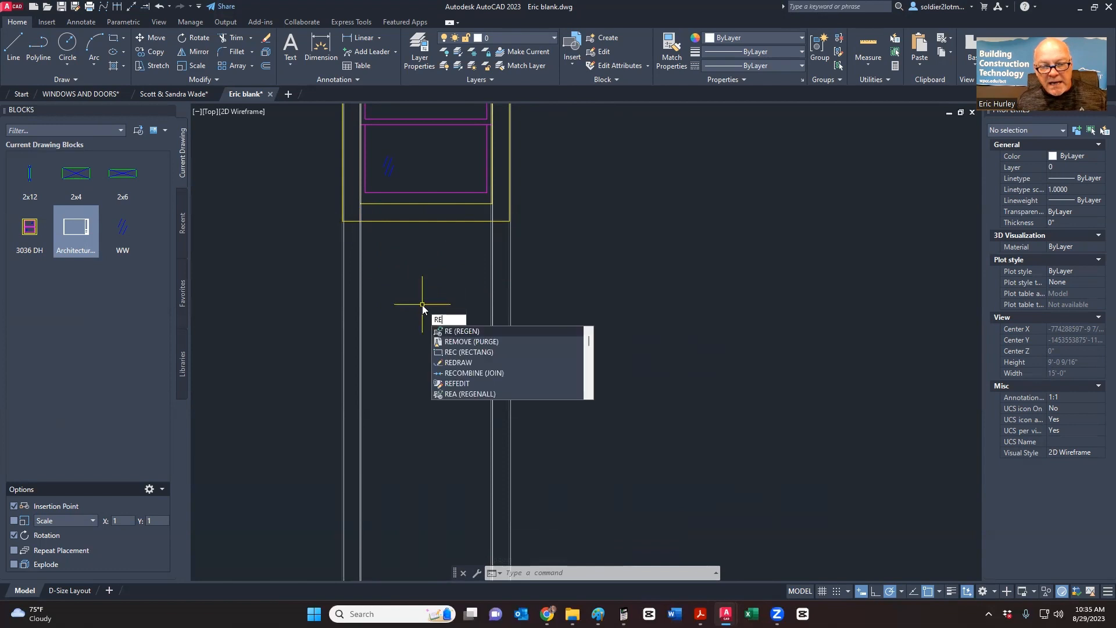
key("Return")
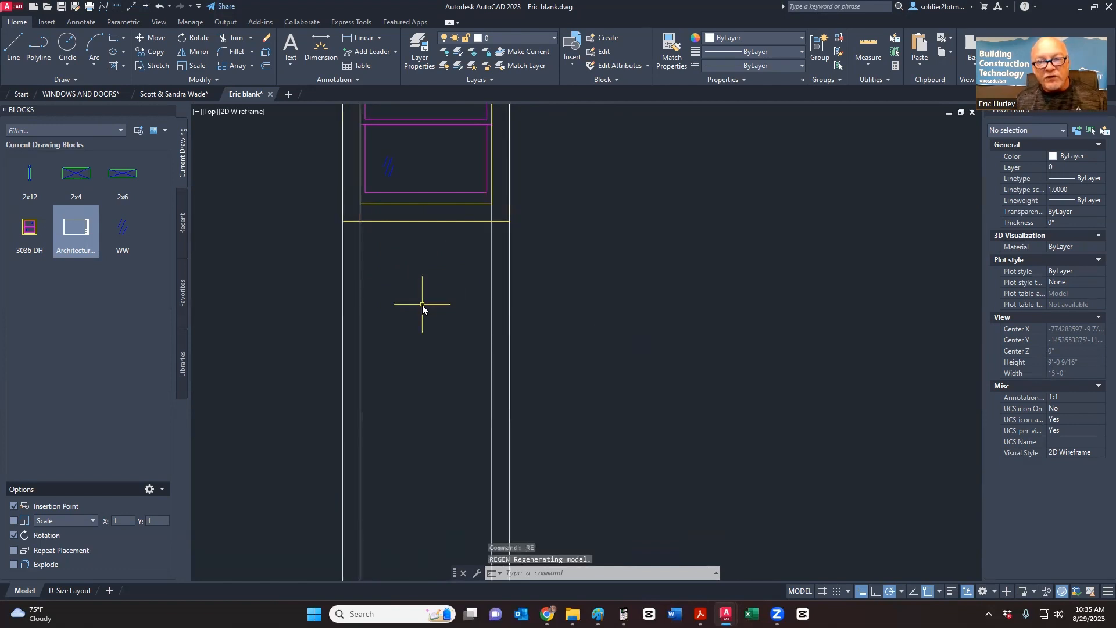
scroll(413, 290, "down", 2)
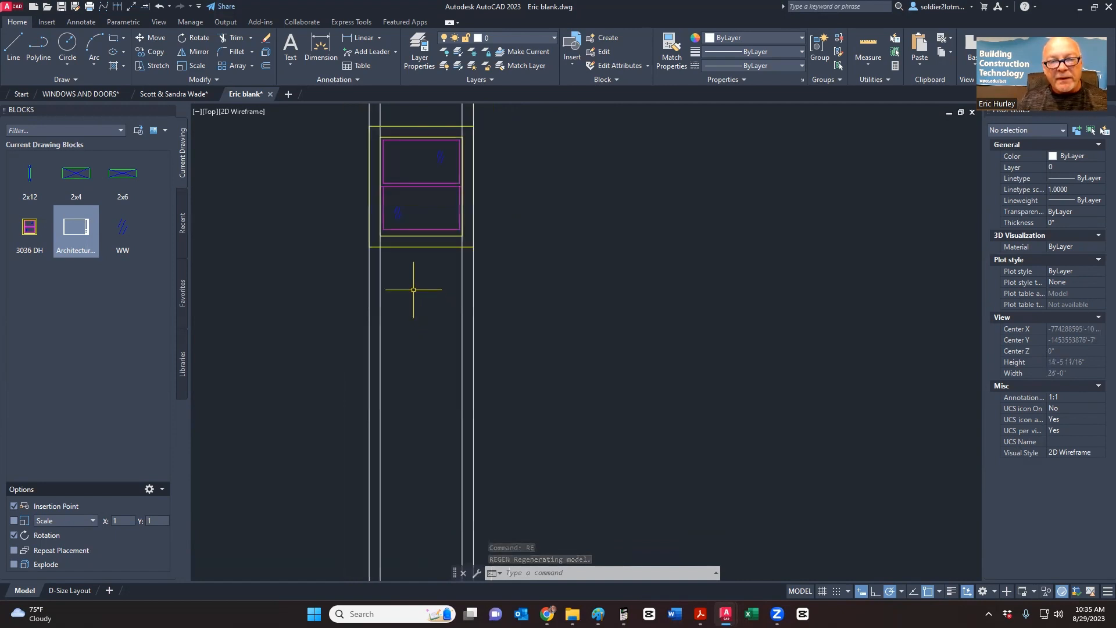
scroll(412, 294, "down", 2)
scroll(412, 279, "up", 5)
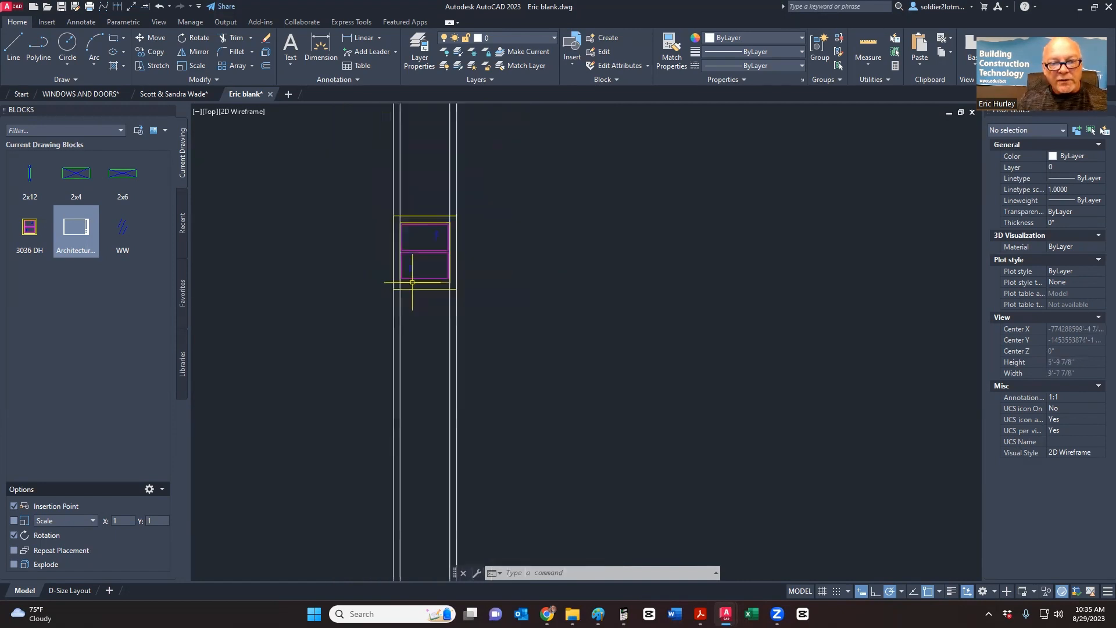
scroll(400, 272, "down", 2)
scroll(406, 266, "up", 5)
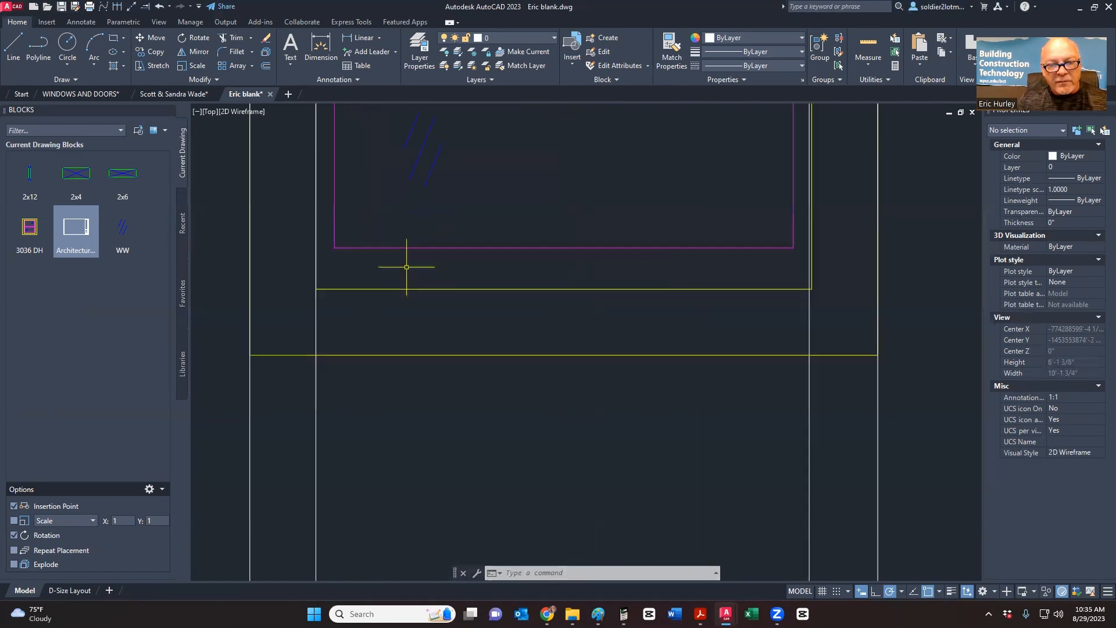
scroll(398, 270, "down", 5)
scroll(406, 267, "up", 1)
scroll(407, 261, "up", 4)
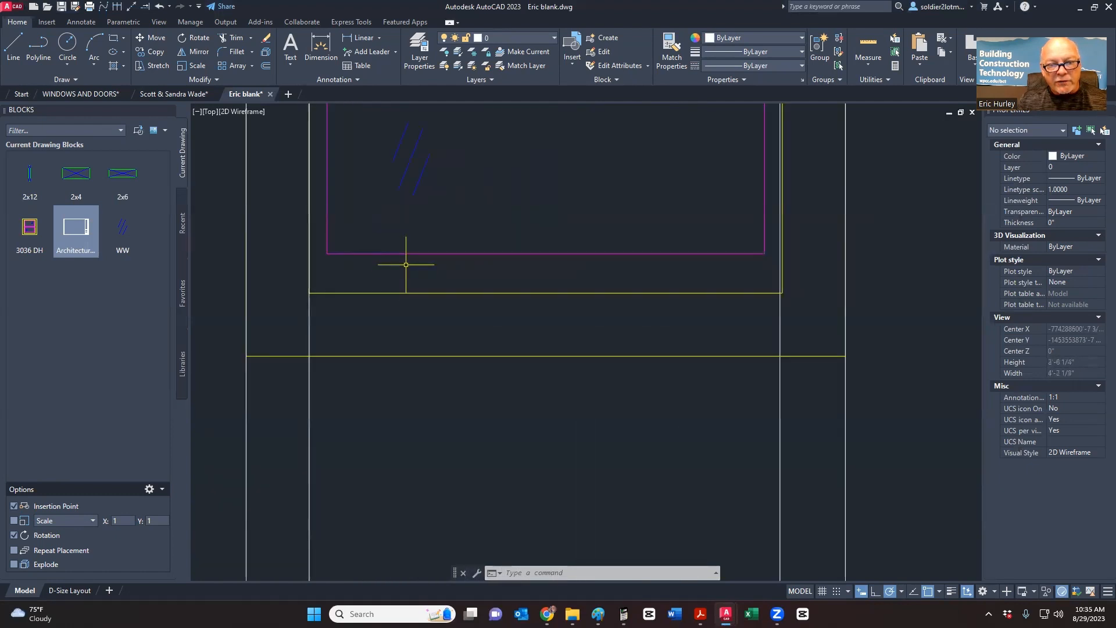
scroll(401, 274, "down", 5)
scroll(491, 314, "up", 4)
scroll(493, 324, "down", 2)
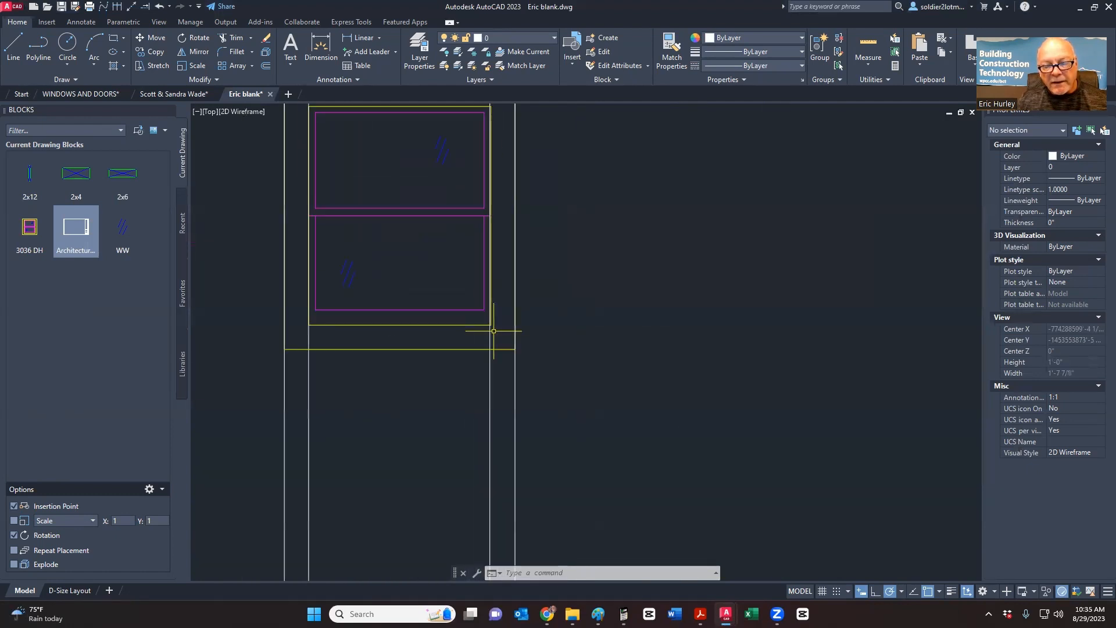
- Move a vertical construction line onto the yellow frame corner and regenerate with RE
left_click(496, 373)
left_click(475, 375)
scroll(465, 239, "up", 6)
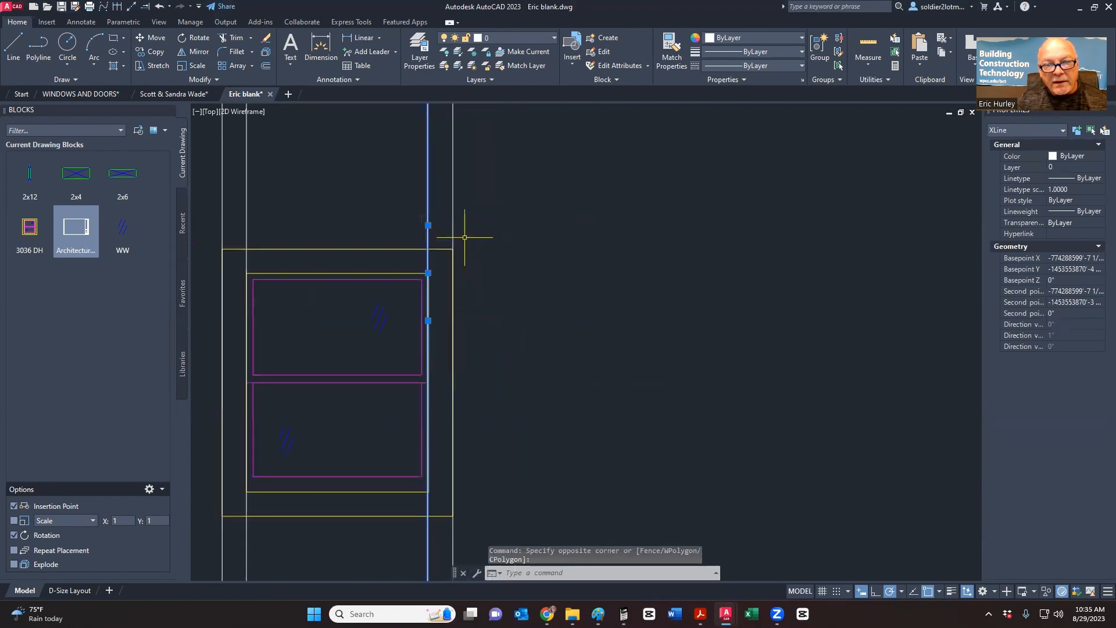
left_click(504, 249)
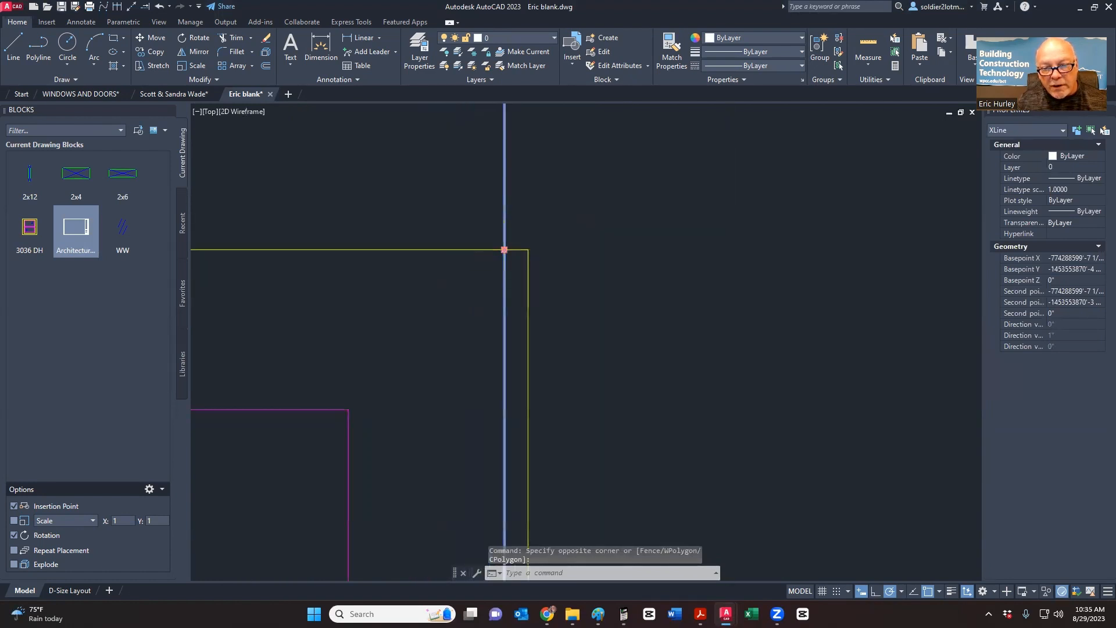
left_click(528, 250)
scroll(528, 249, "down", 5)
key("Escape")
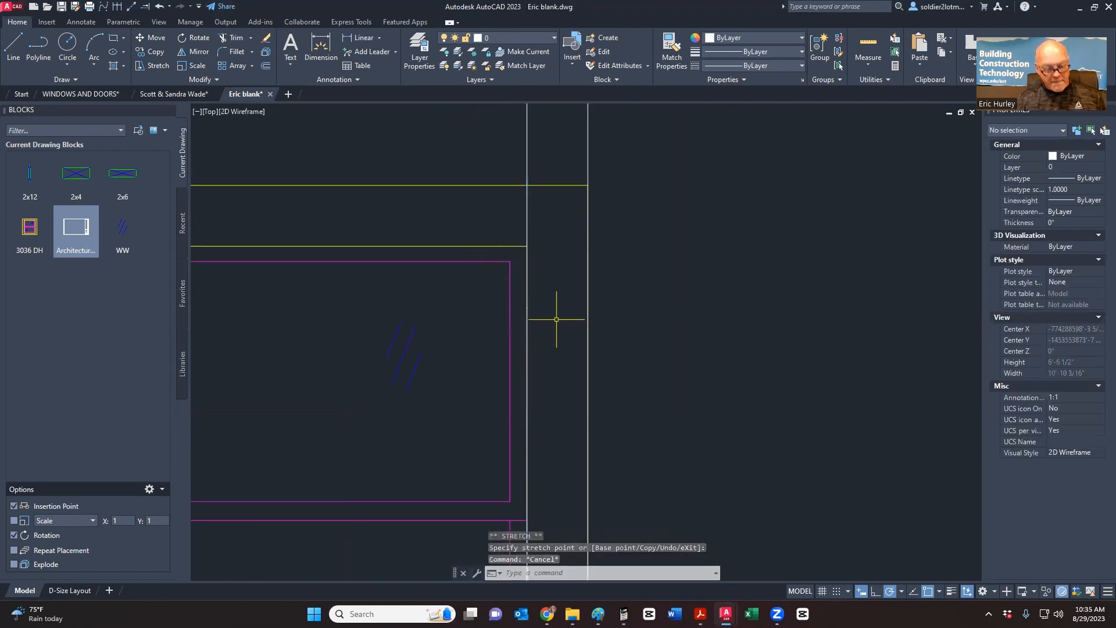
type("re")
key("Return")
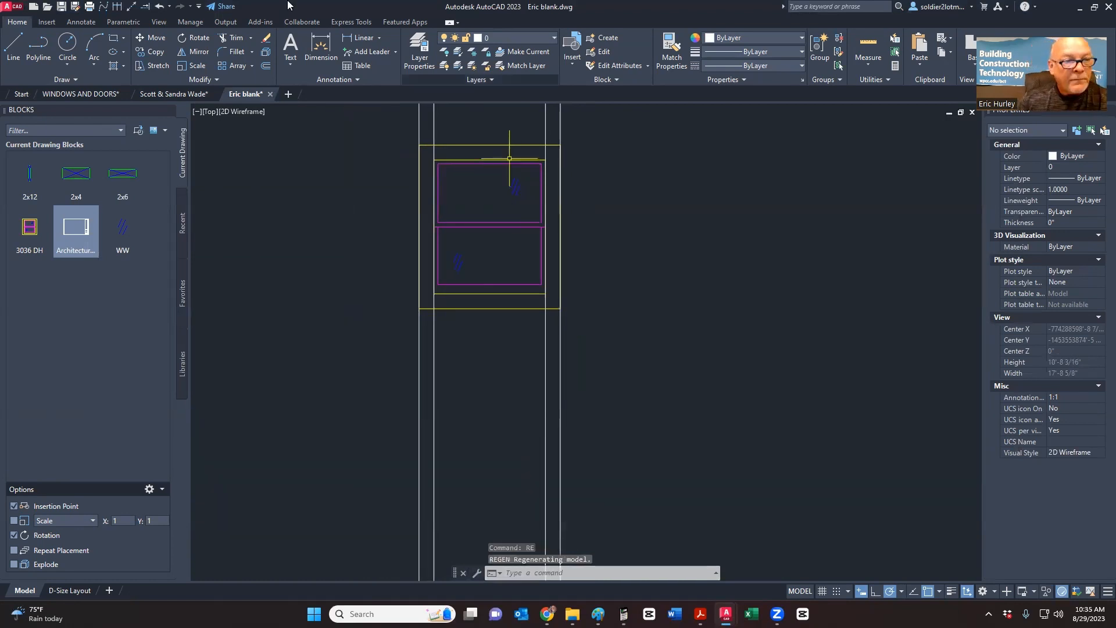
left_click(13, 47)
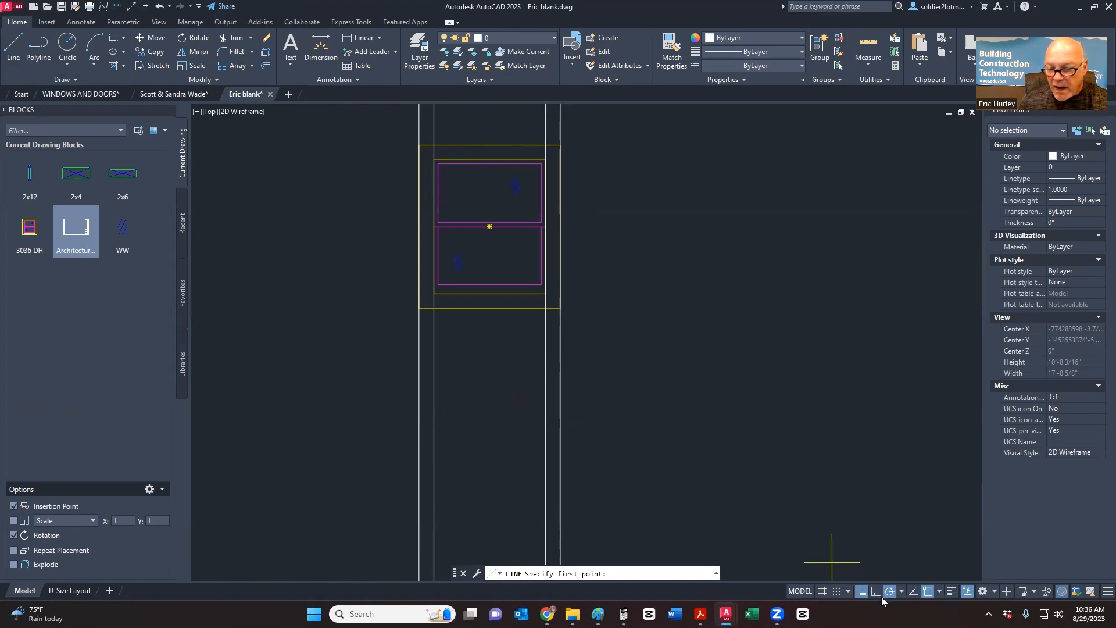
- Draw a 2'-6" horizontal line between the inner wall lines below the window
left_click(939, 593)
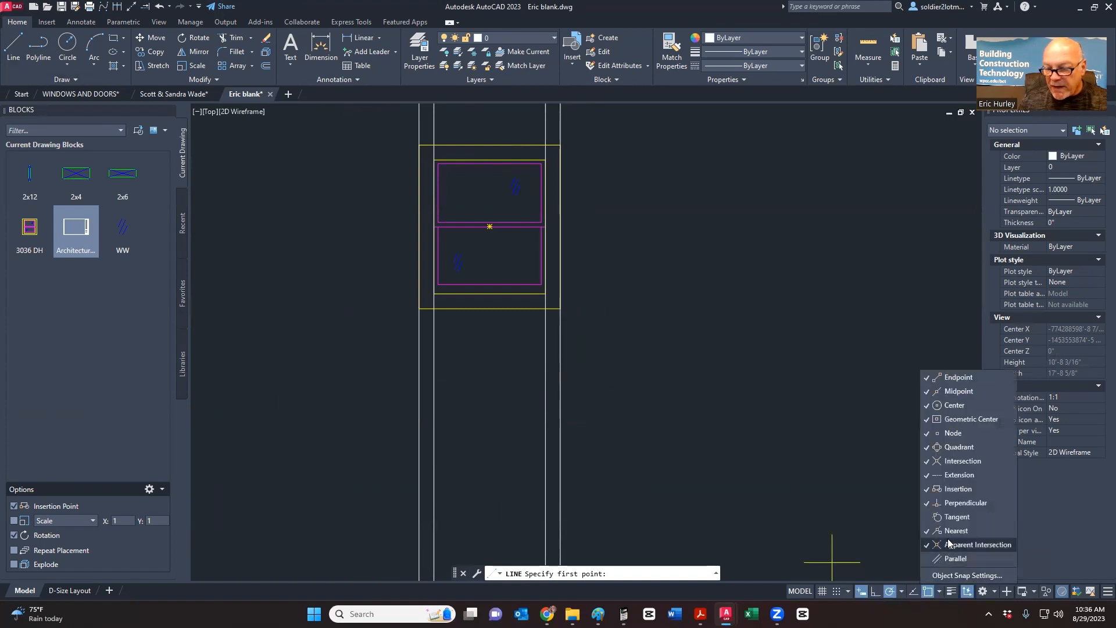
left_click(453, 416)
left_click(419, 422)
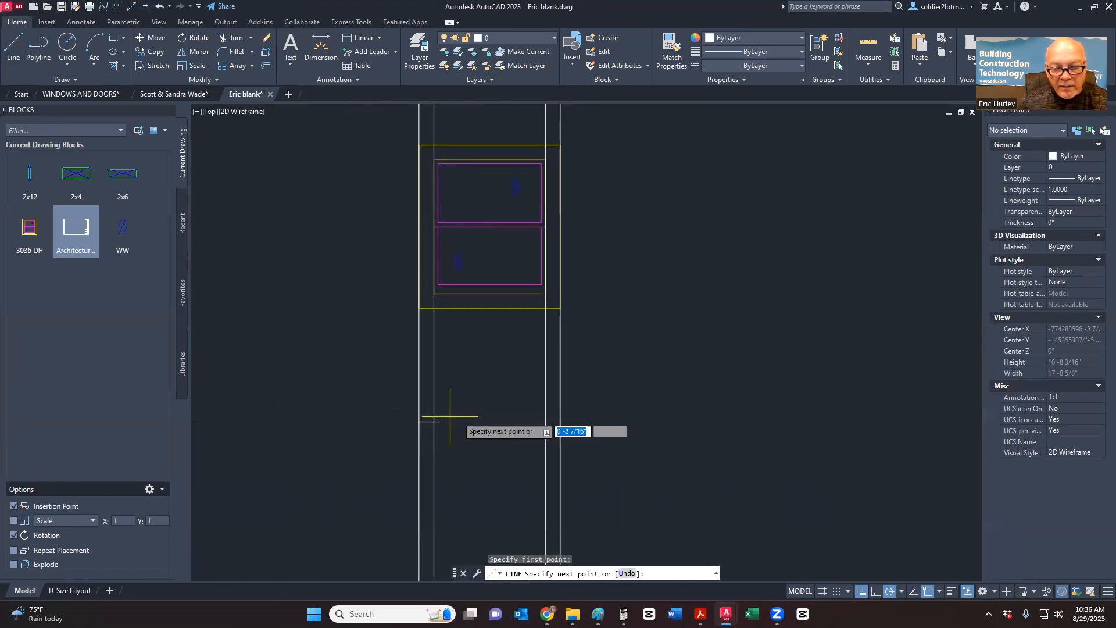
key("Escape")
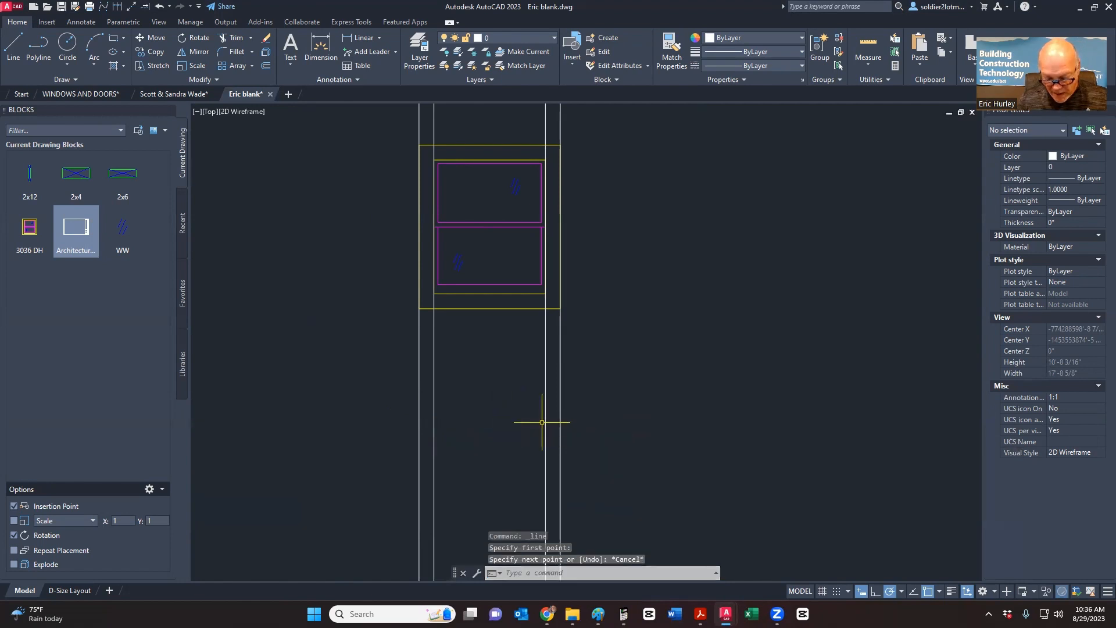
key("Return")
left_click(434, 435)
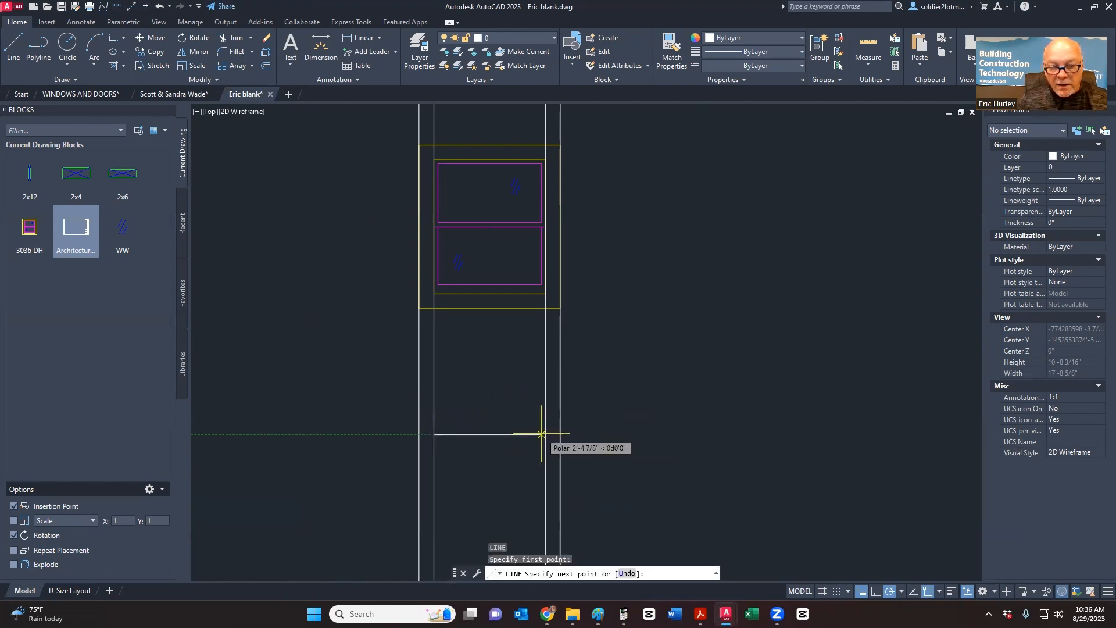
scroll(463, 401, "up", 2)
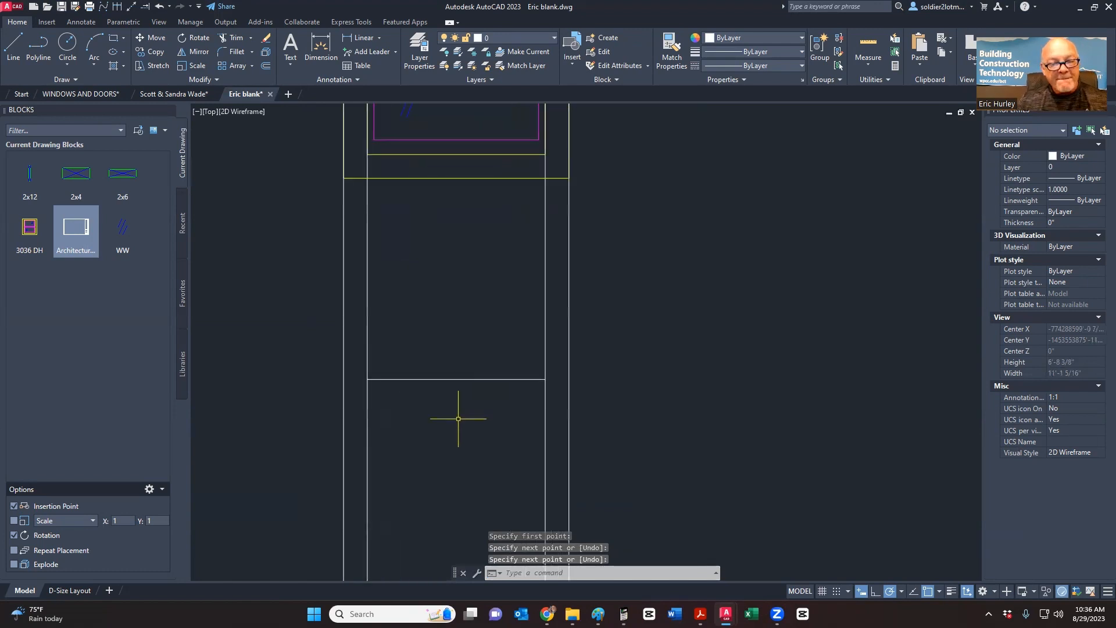
- Offset the line 4" upward and select both horizontal lines with a crossing window
left_click(266, 67)
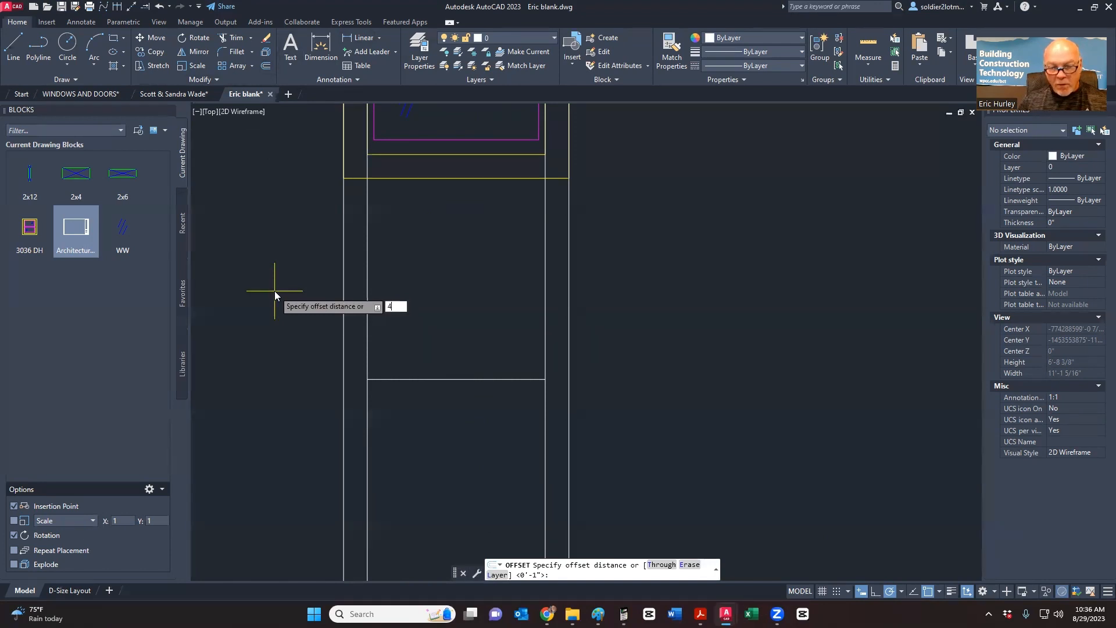
key("Return")
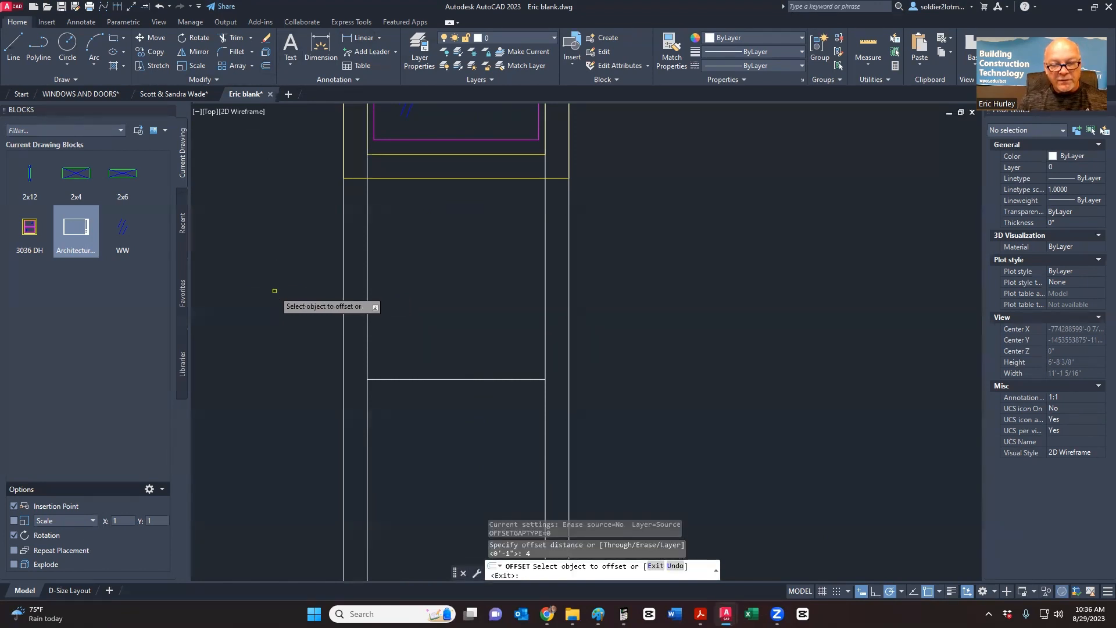
left_click(402, 379)
left_click(401, 342)
key("Escape")
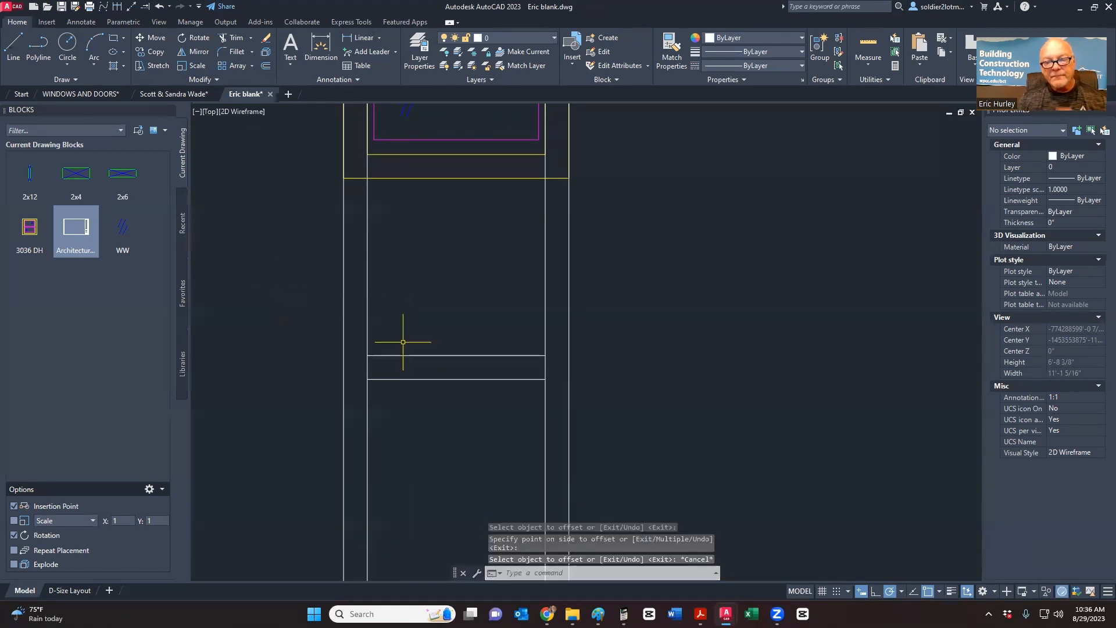
left_click(465, 414)
left_click(443, 328)
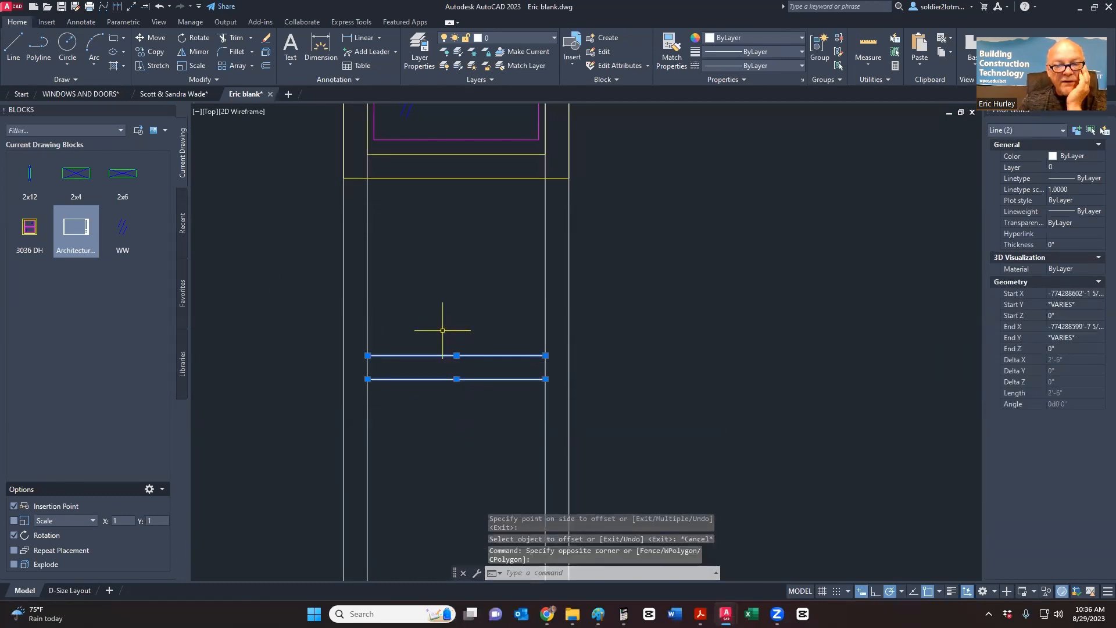
- Fence-trim the wall lines crossing the sill and cut the left wall line below it
left_click(236, 38)
left_click(547, 317)
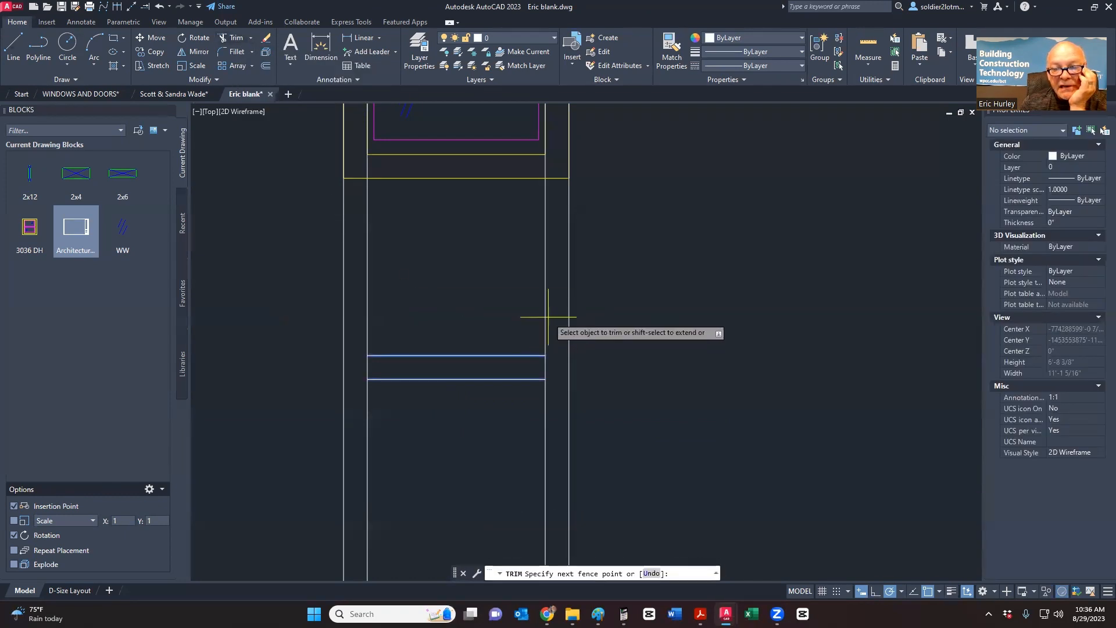
left_click(365, 312)
key("Return")
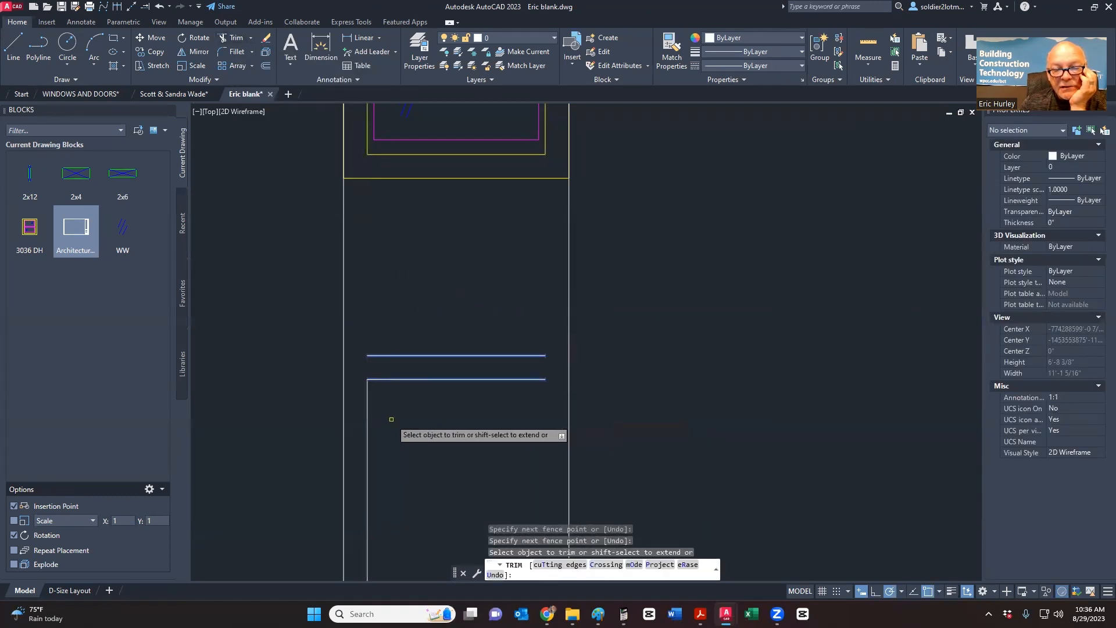
left_click(367, 422)
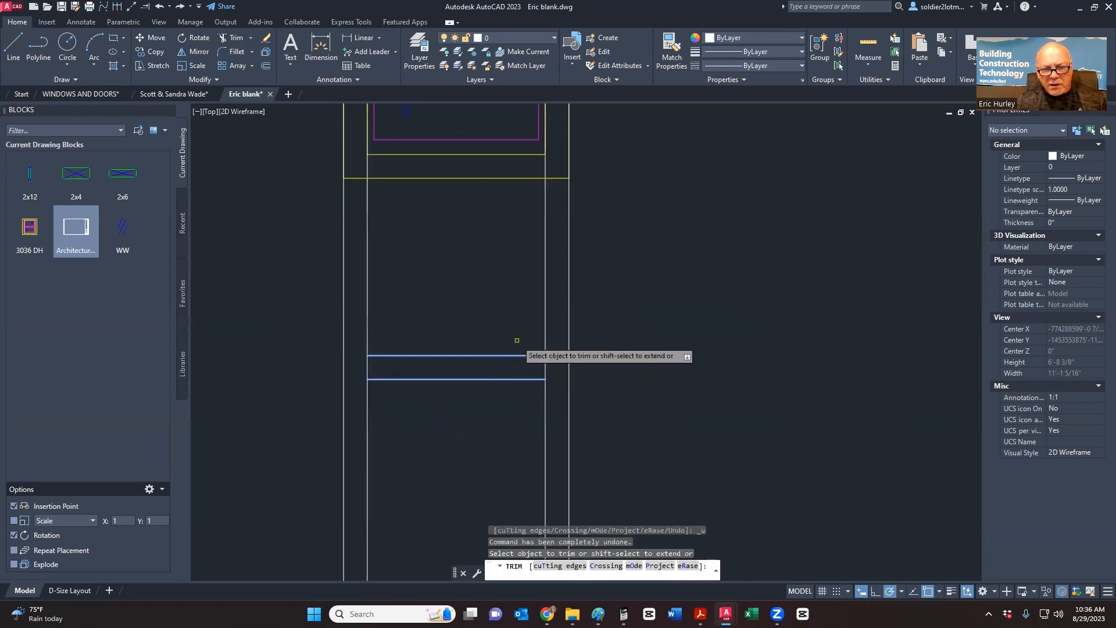
left_click(545, 329)
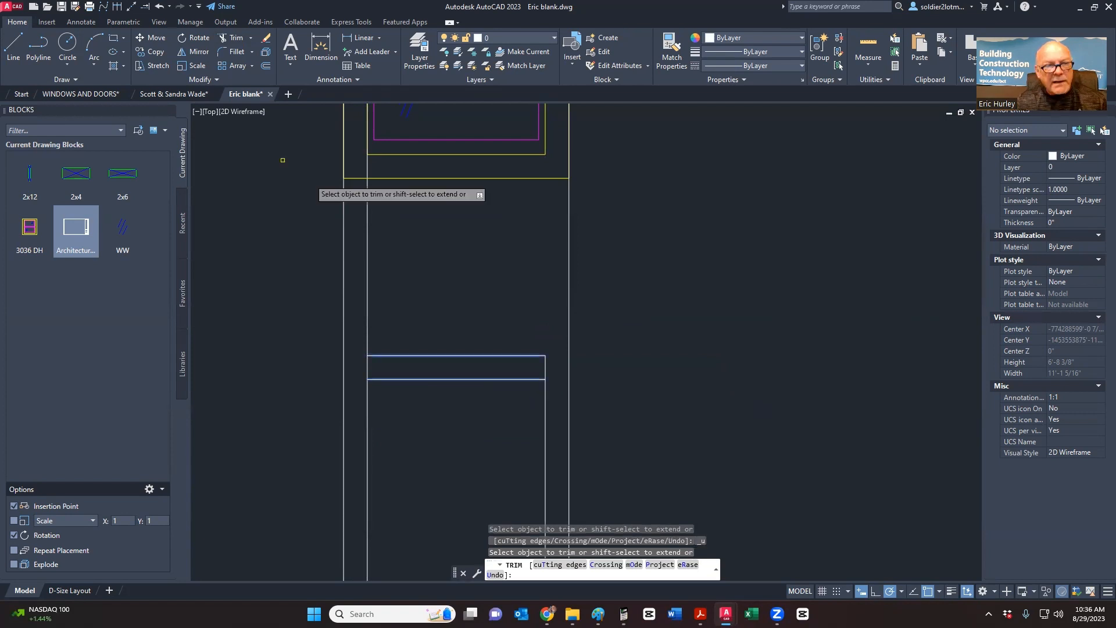
key("Escape")
key("Return")
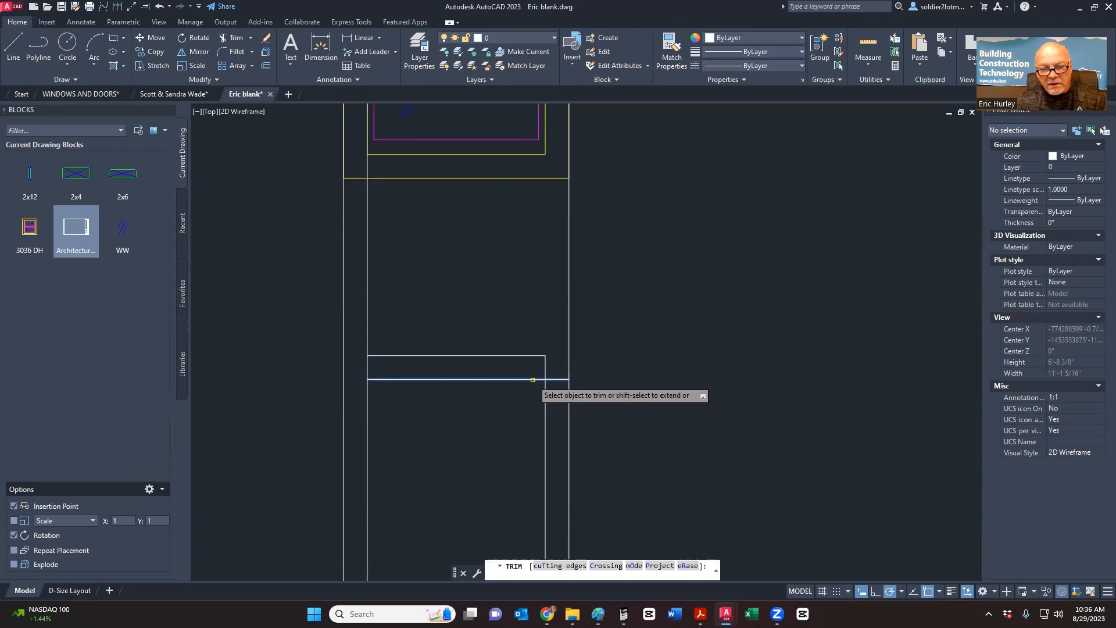
key("Escape")
key("Return")
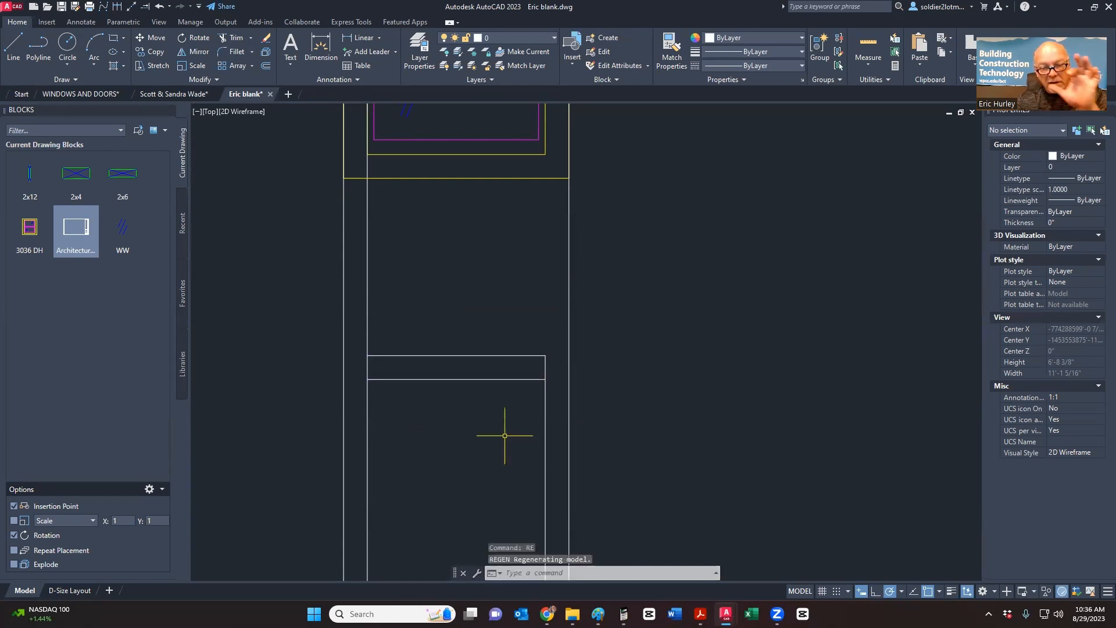
left_click(240, 38)
key("Escape")
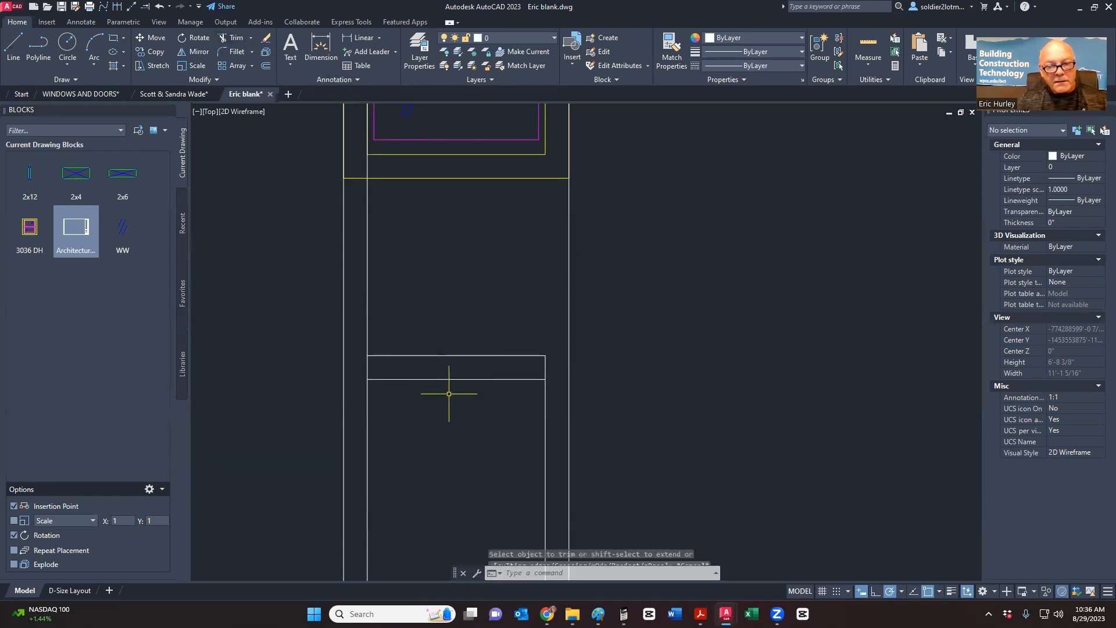
left_click(448, 463)
left_click(418, 337)
- Trim the left wall line segments above and below the sill rectangle
left_click(236, 39)
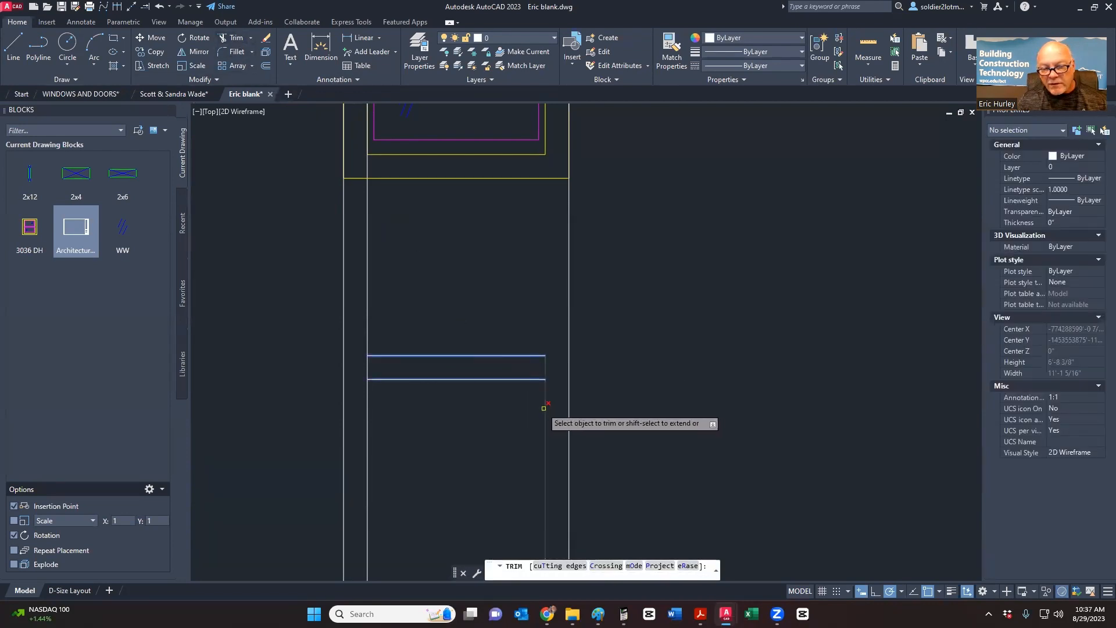
left_click(368, 414)
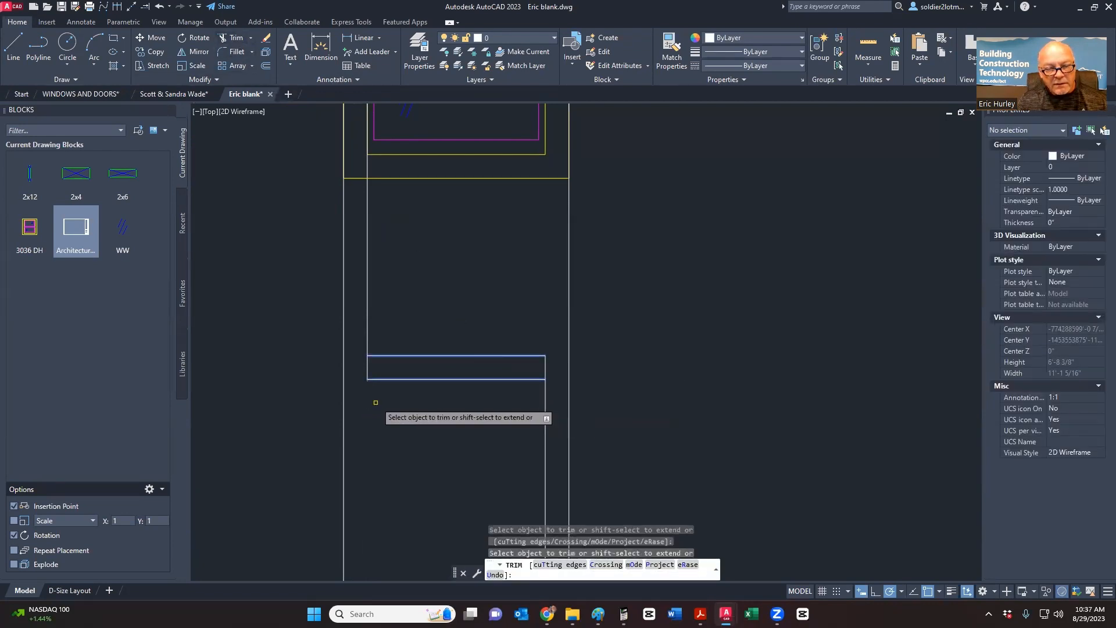
left_click(367, 340)
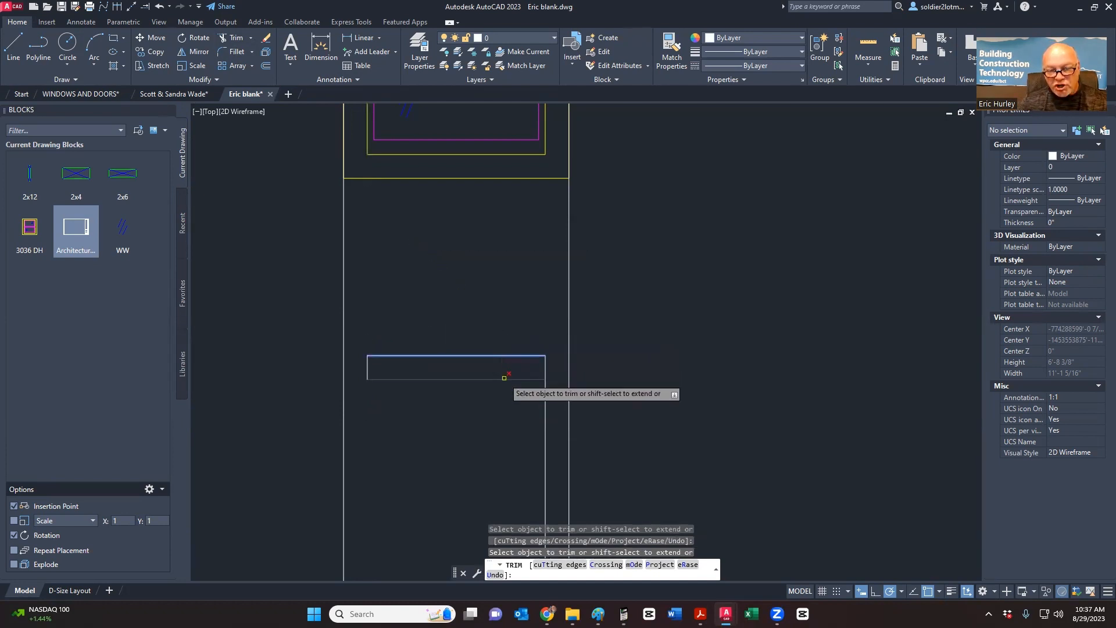
left_click(538, 379)
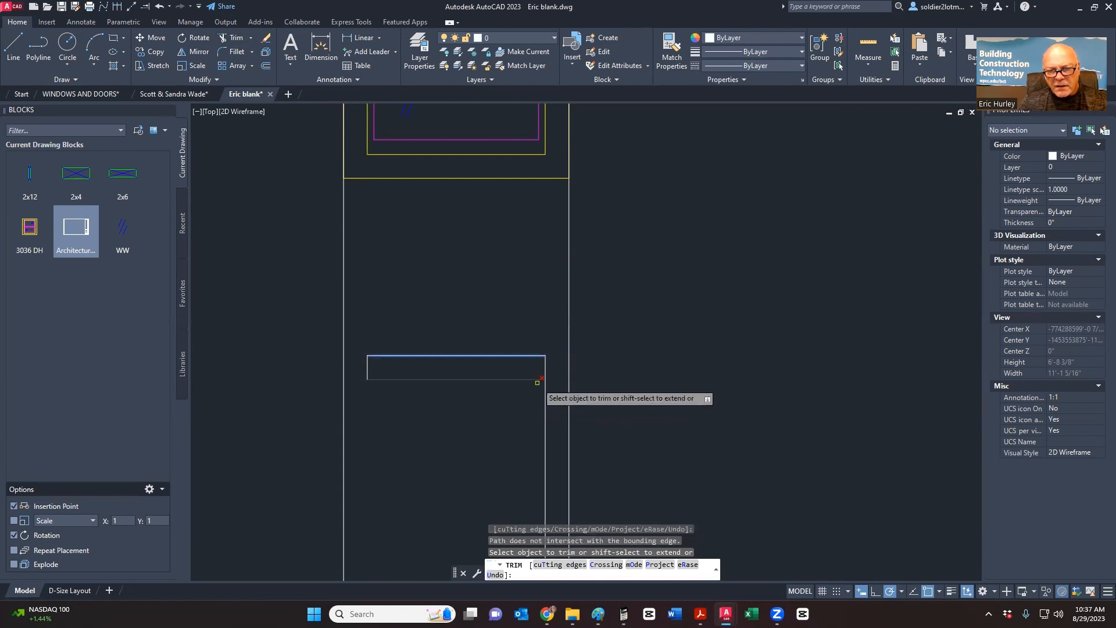
key("Escape")
key("Return")
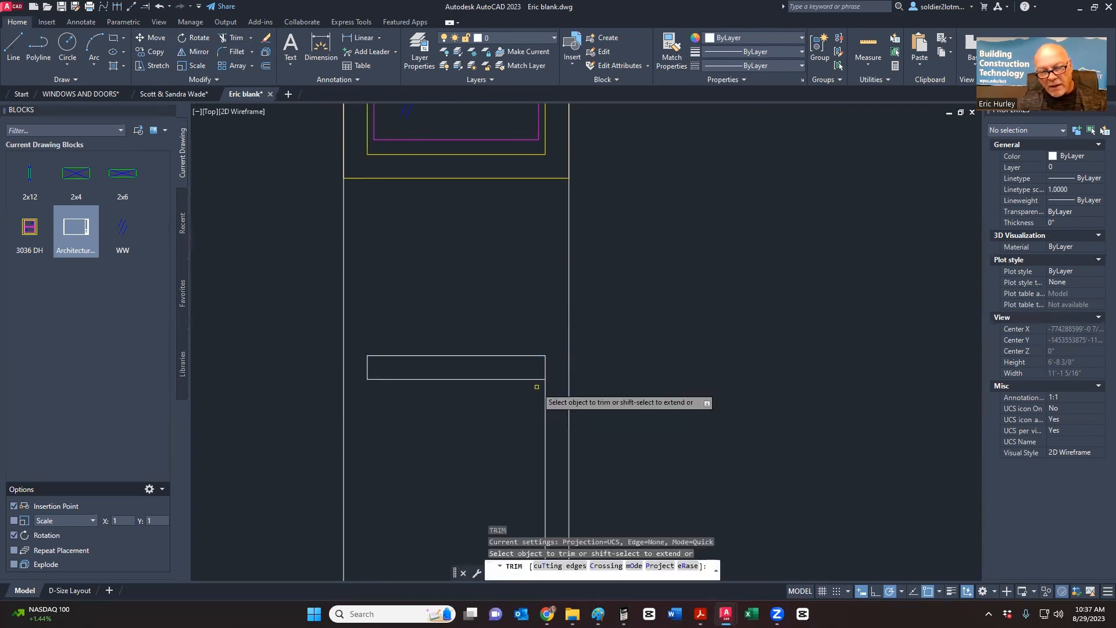
key("Escape")
left_click(531, 386)
left_click(516, 336)
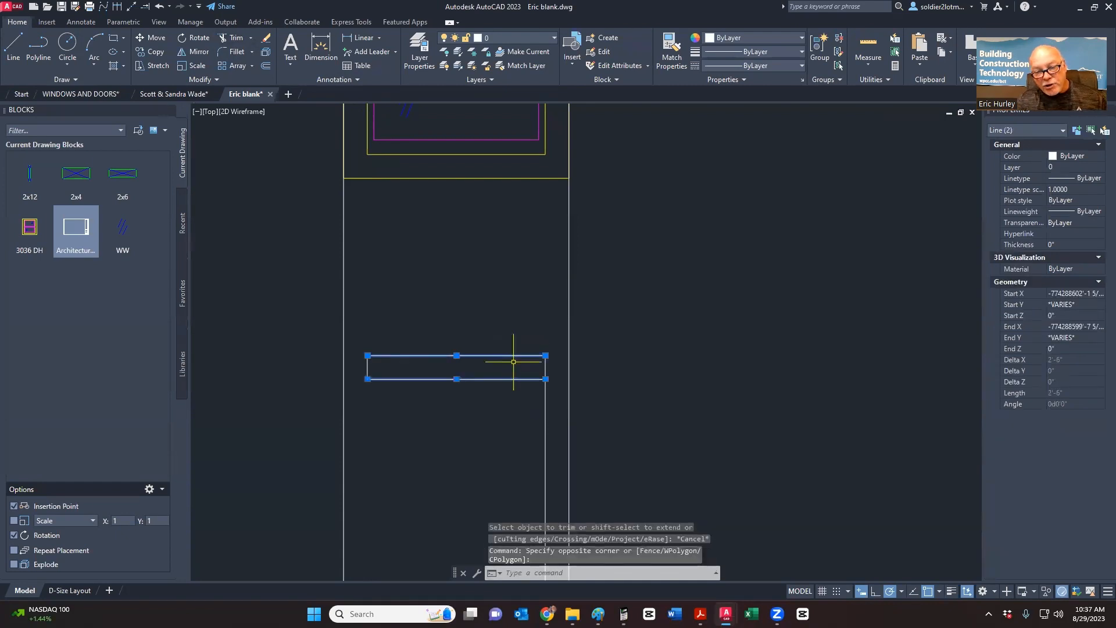
- Try fence-trimming the overhang at the sill's right corner, then undo it
scroll(536, 382, "up", 8)
left_click(546, 305)
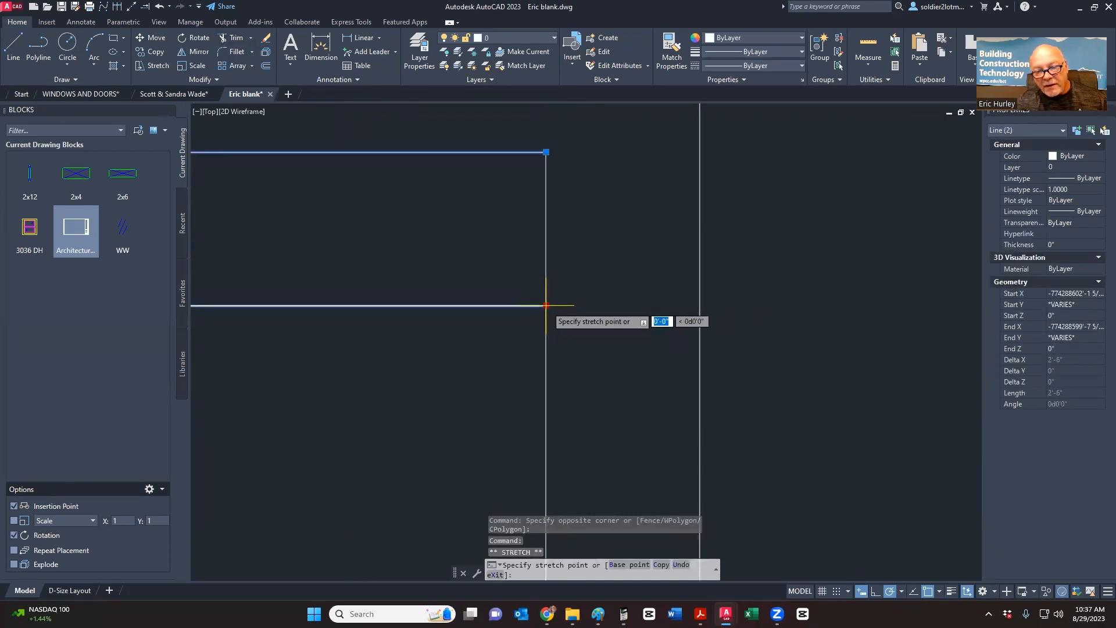
key("Escape")
scroll(573, 326, "down", 5)
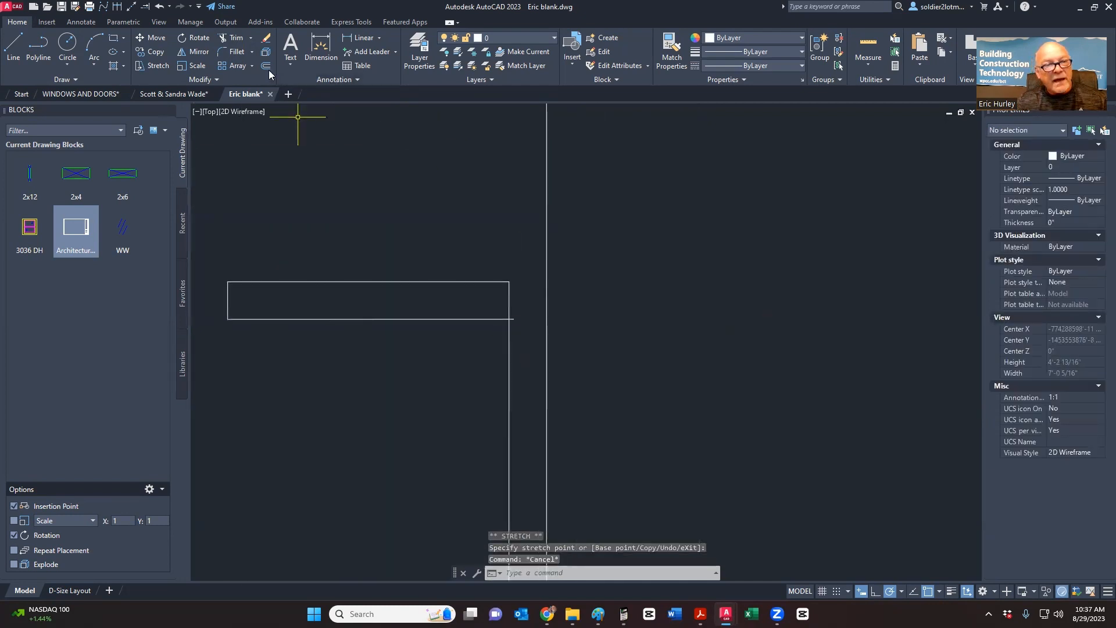
left_click(232, 38)
scroll(476, 302, "up", 4)
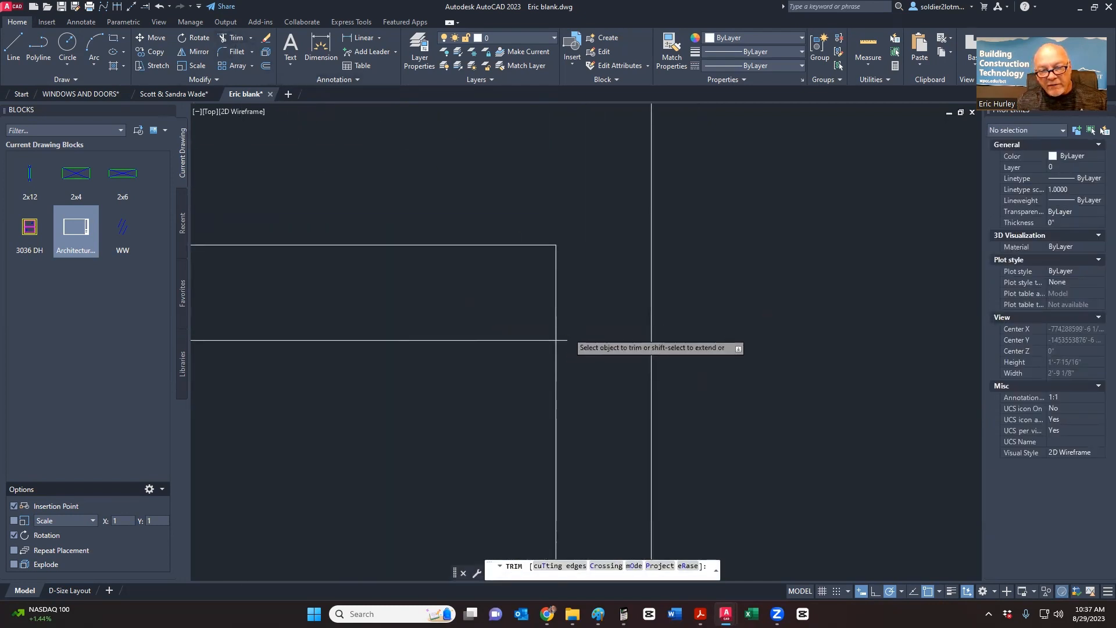
left_click(568, 332)
left_click(555, 368)
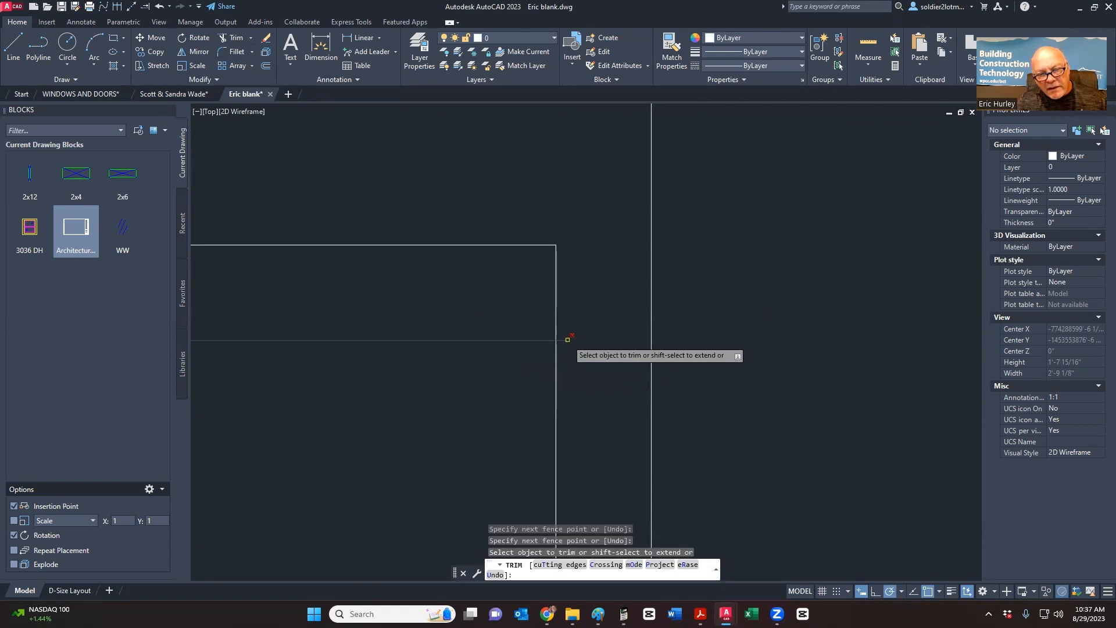
key("ctrl+z")
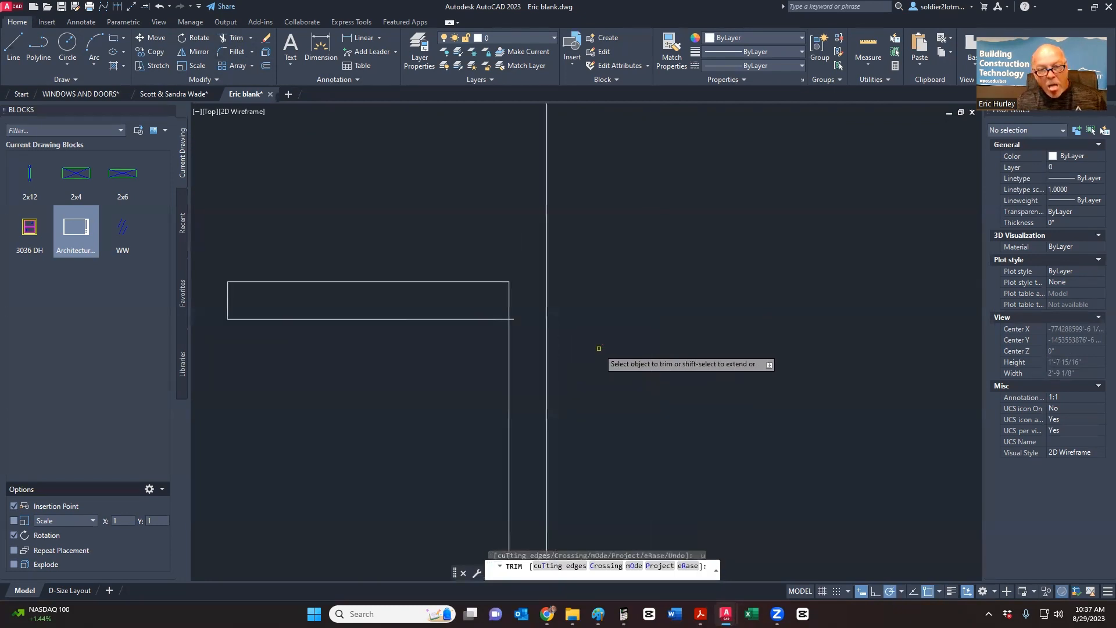
scroll(493, 349, "up", 6)
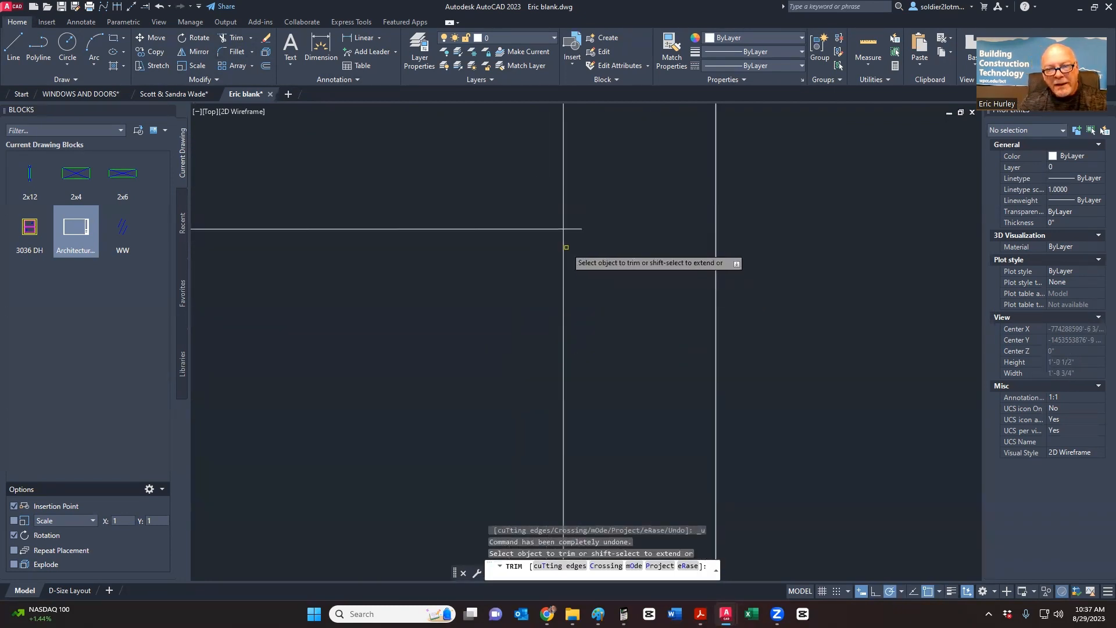
scroll(545, 349, "down", 4)
key("Escape")
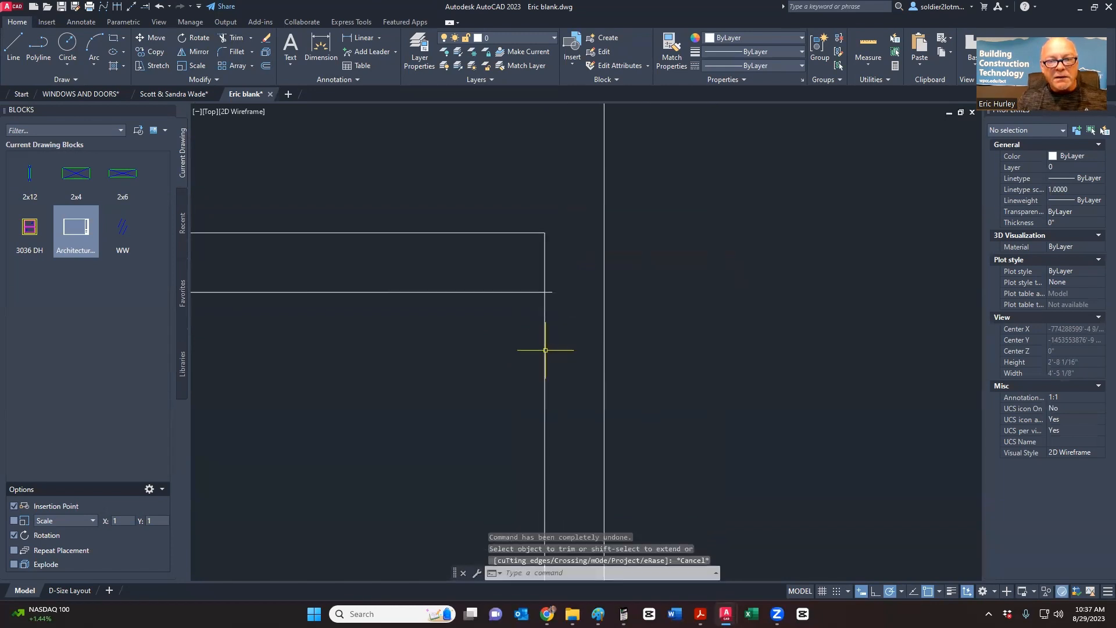
scroll(598, 374, "down", 2)
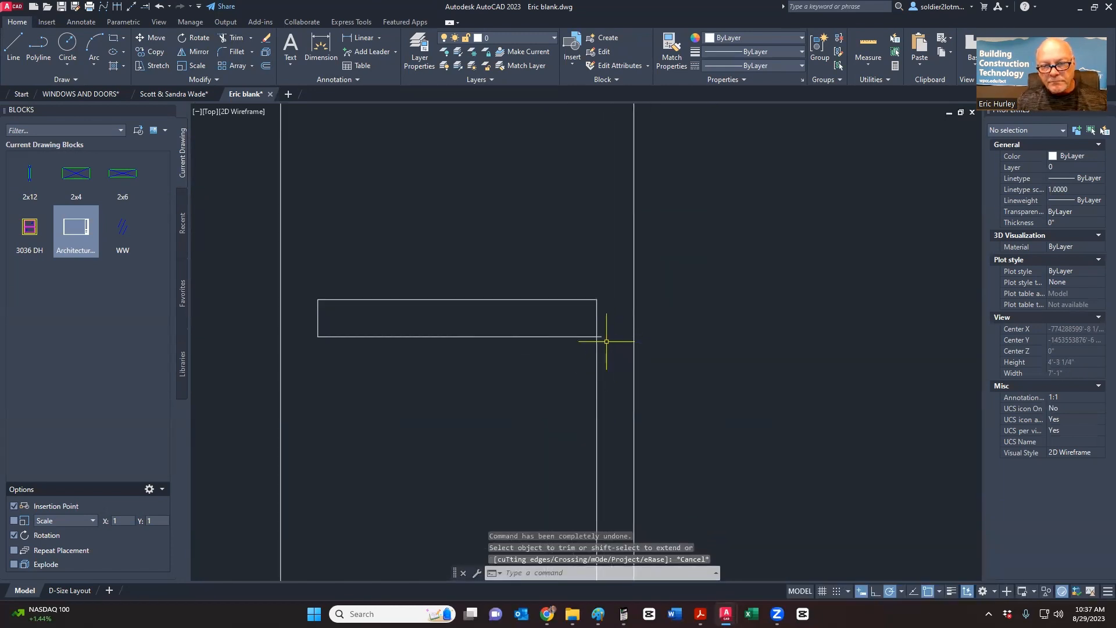
scroll(607, 341, "up", 4)
- Erase the vertical construction ray at the sill rectangle's right end
left_click(233, 39)
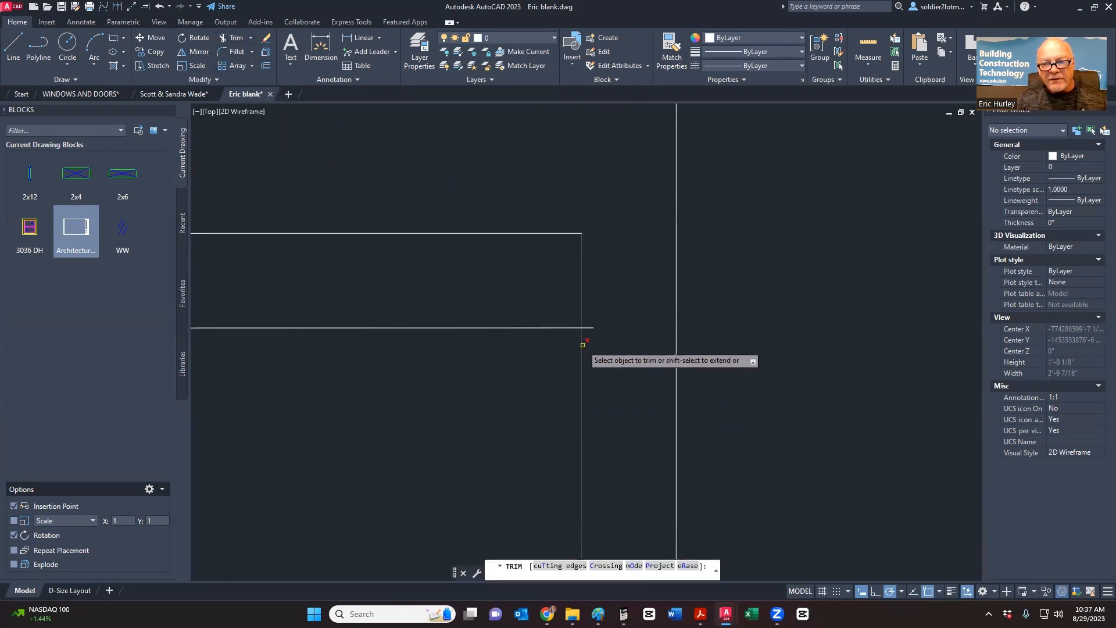
key("Escape")
left_click(527, 345)
left_click(509, 307)
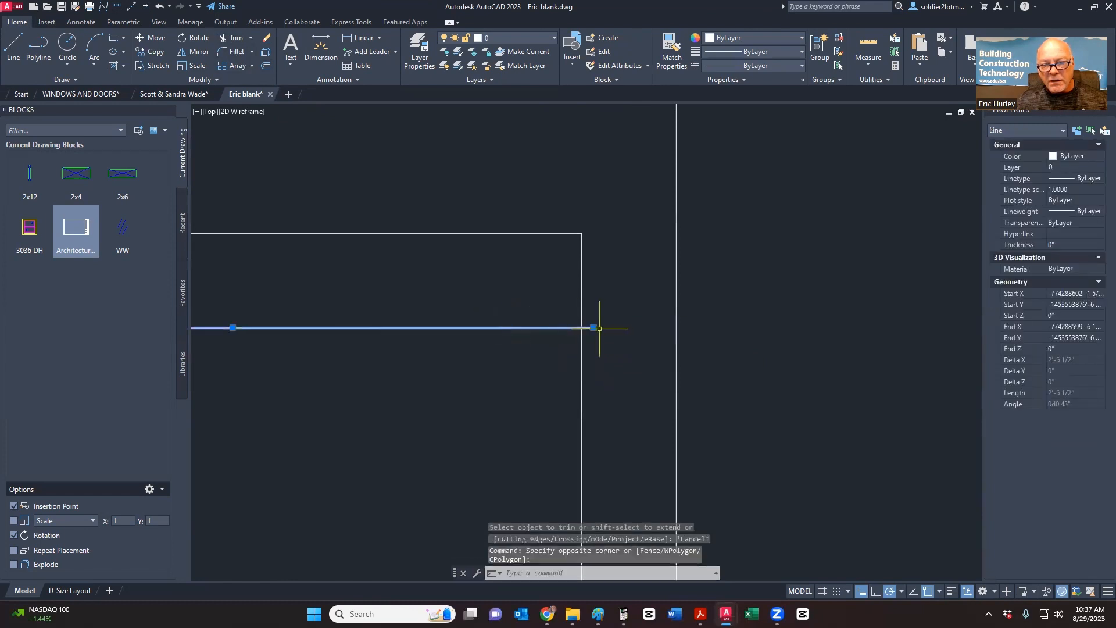
left_click(593, 327)
key("Escape")
scroll(580, 324, "down", 6)
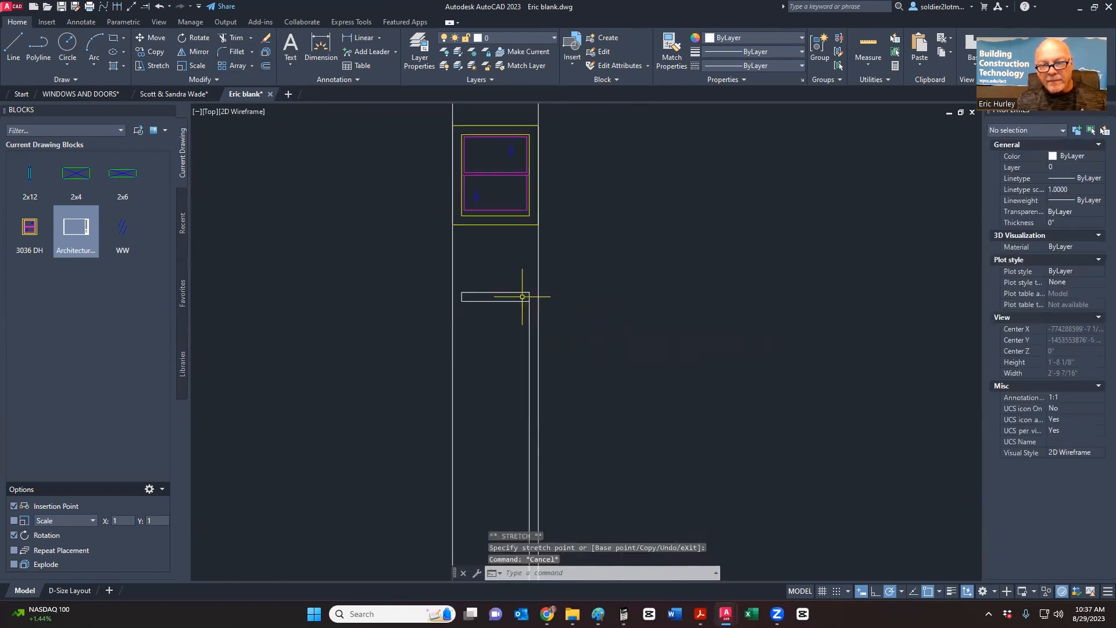
left_click(544, 338)
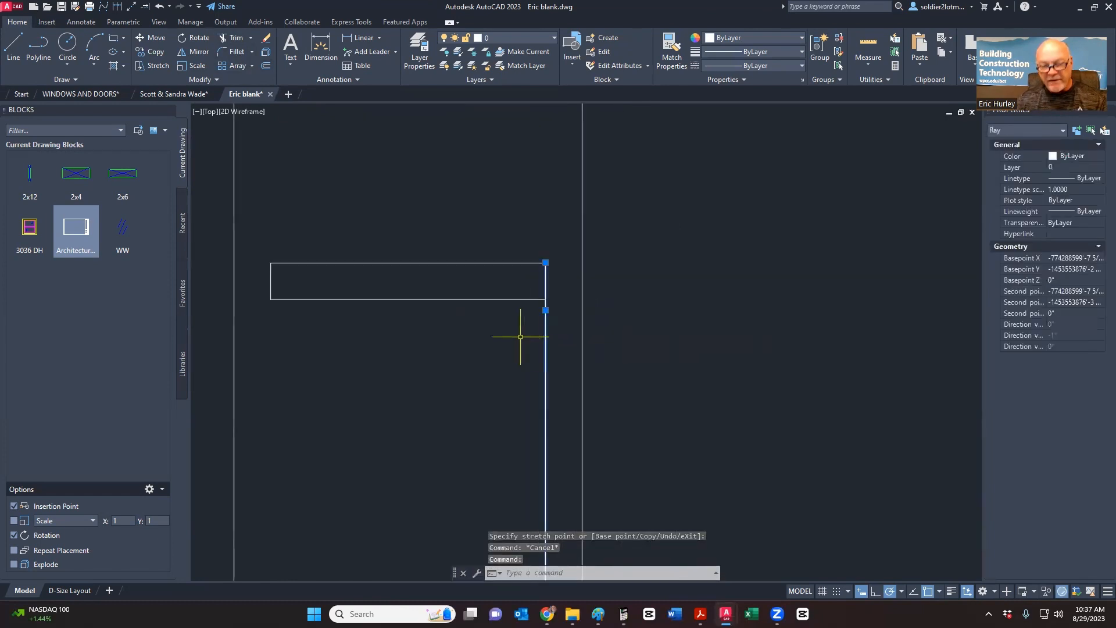
key("Delete")
- Begin copying the sill's left end line from its top end, then cancel and switch windows
left_click(277, 282)
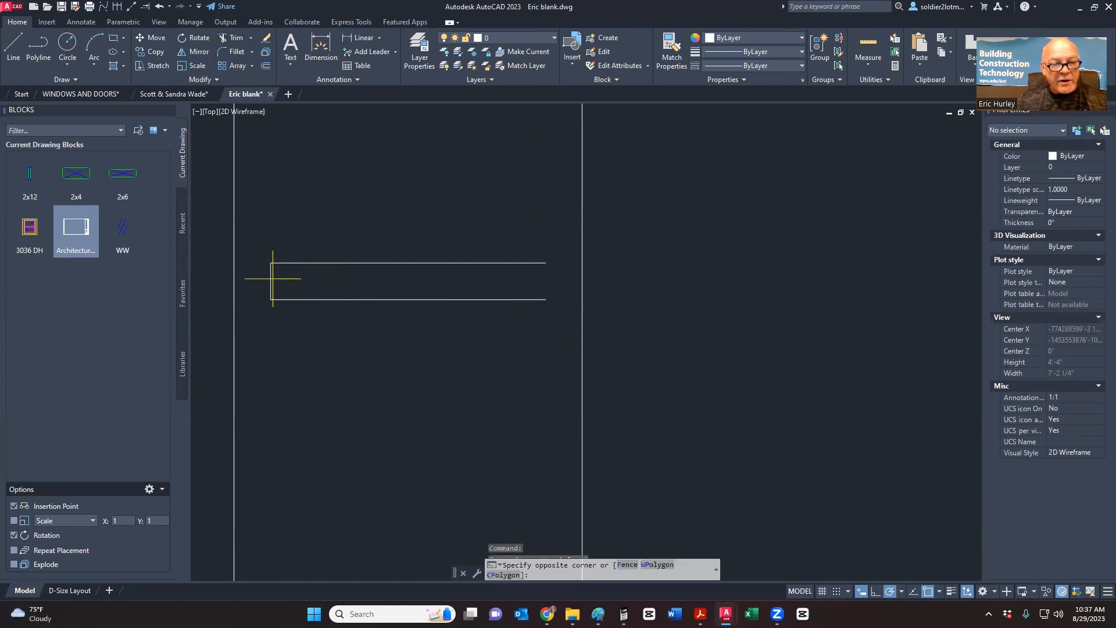
left_click(265, 281)
right_click(265, 282)
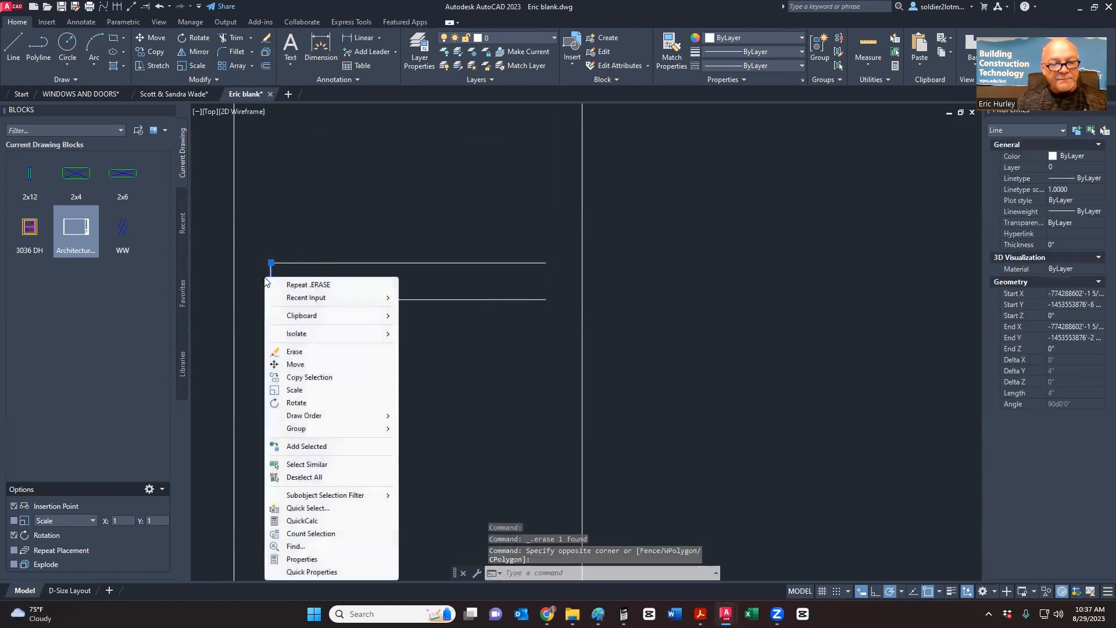
left_click(299, 378)
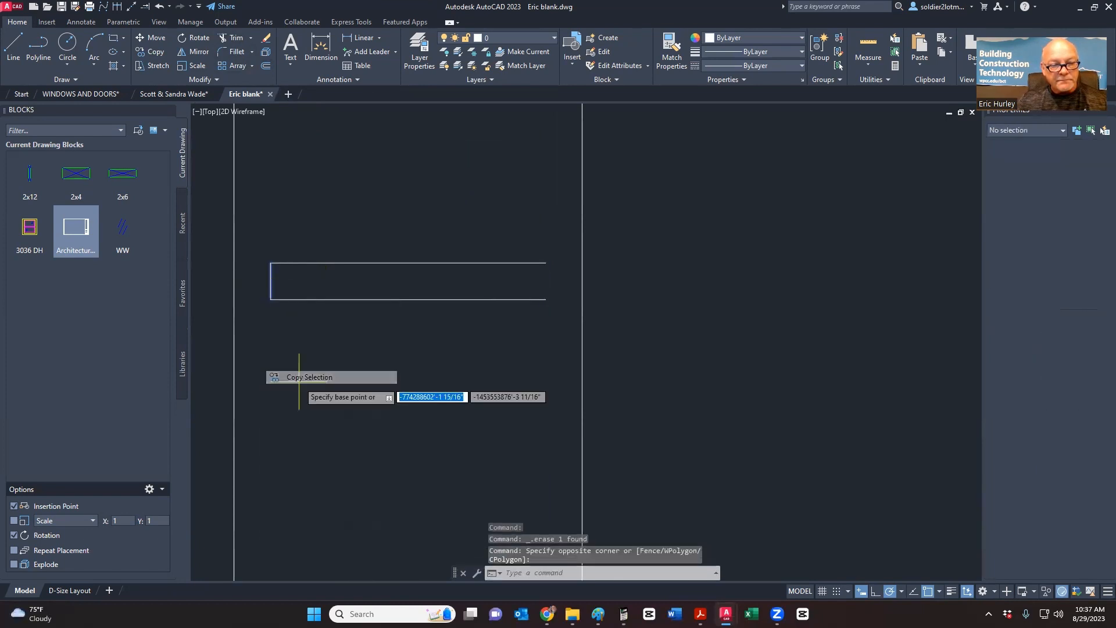
left_click(271, 263)
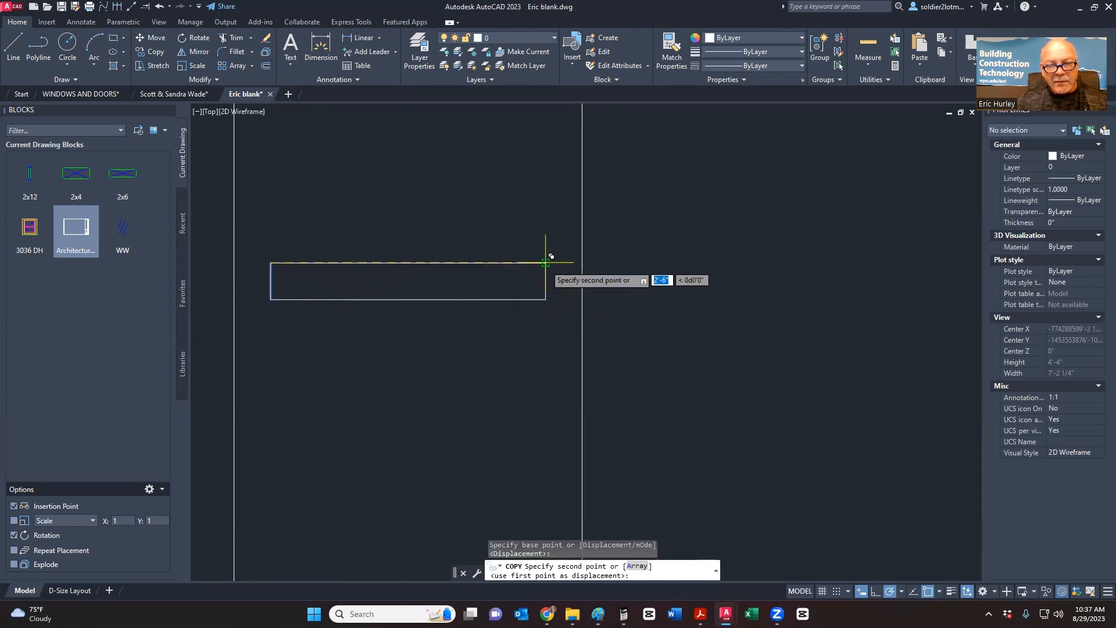
key("Escape")
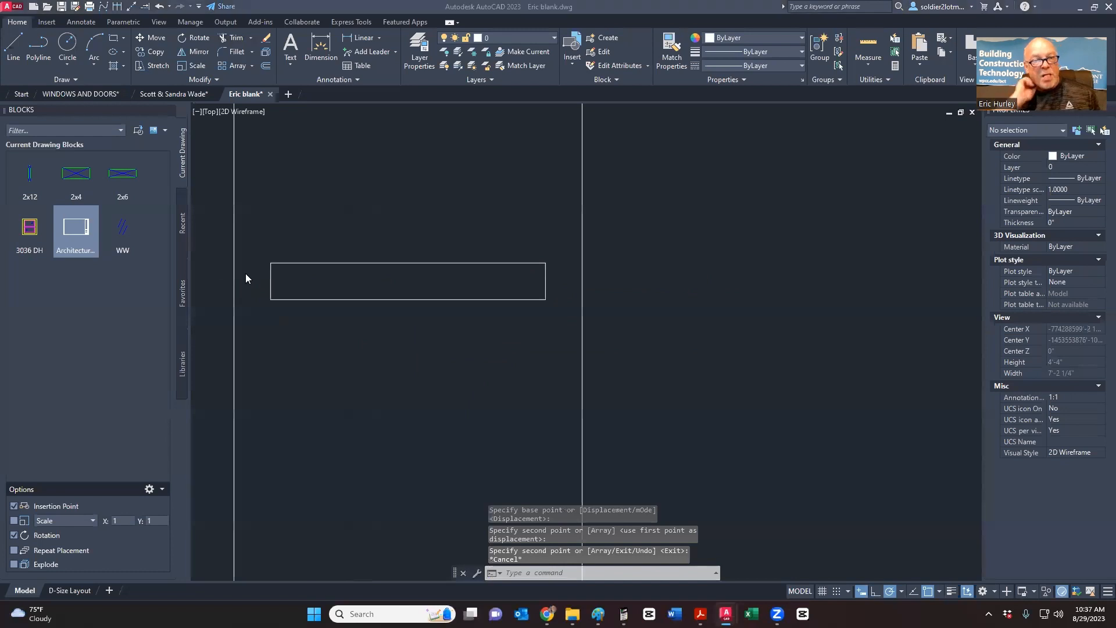
key("alt+Tab")
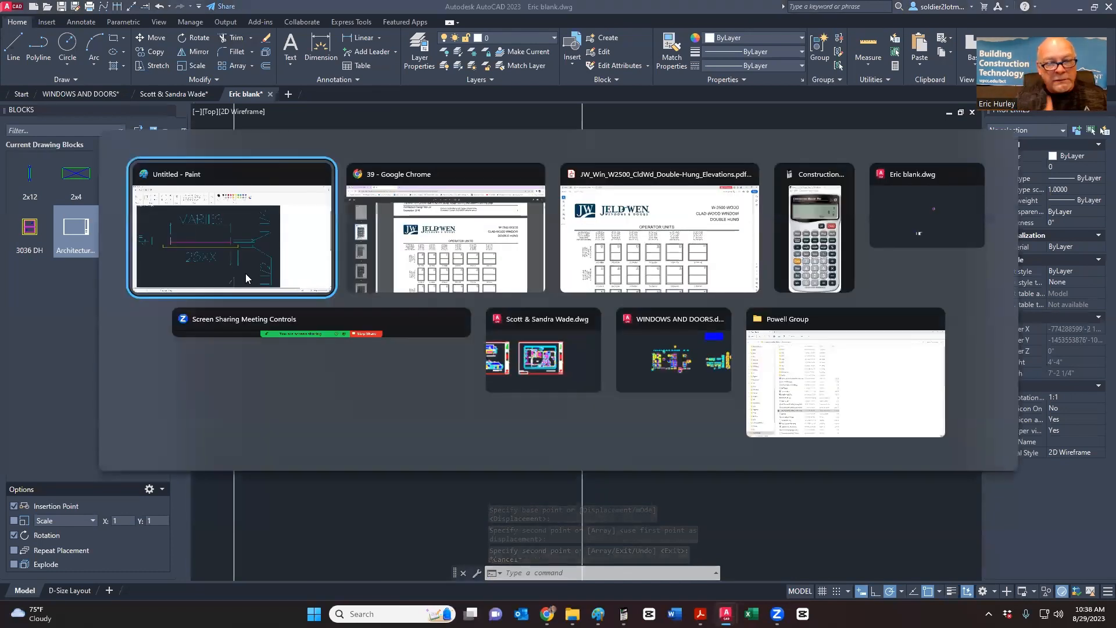
- View the Paint reference sketch of the 28XX sill detail, then return to AutoCAD
left_click(245, 273)
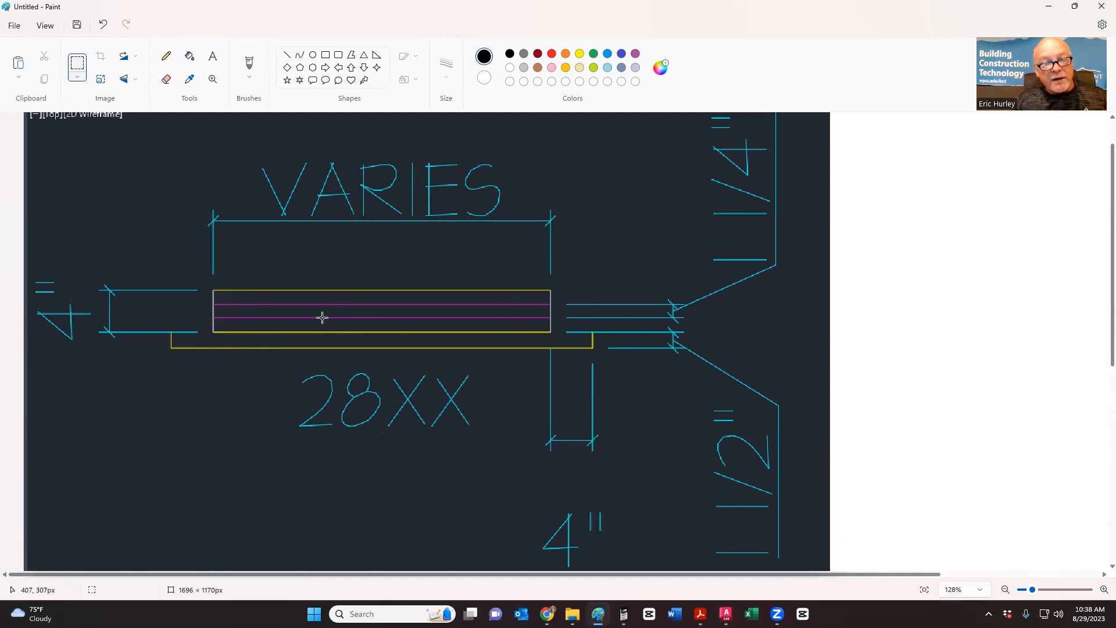
key("alt+Tab")
key("alt+Tab")
key("alt+Tab")
key("alt+Tab")
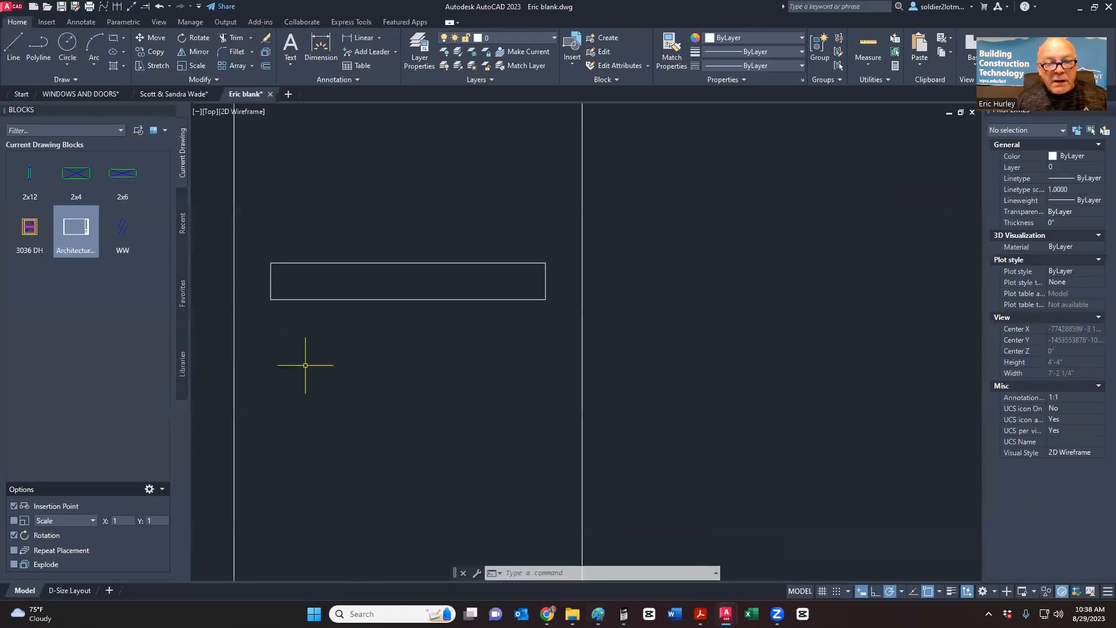
- Put the sill rectangle's top and bottom lines on layer A-Windows in Yellow
left_click(369, 313)
left_click(323, 260)
middle_click_drag(378, 255, 426, 310)
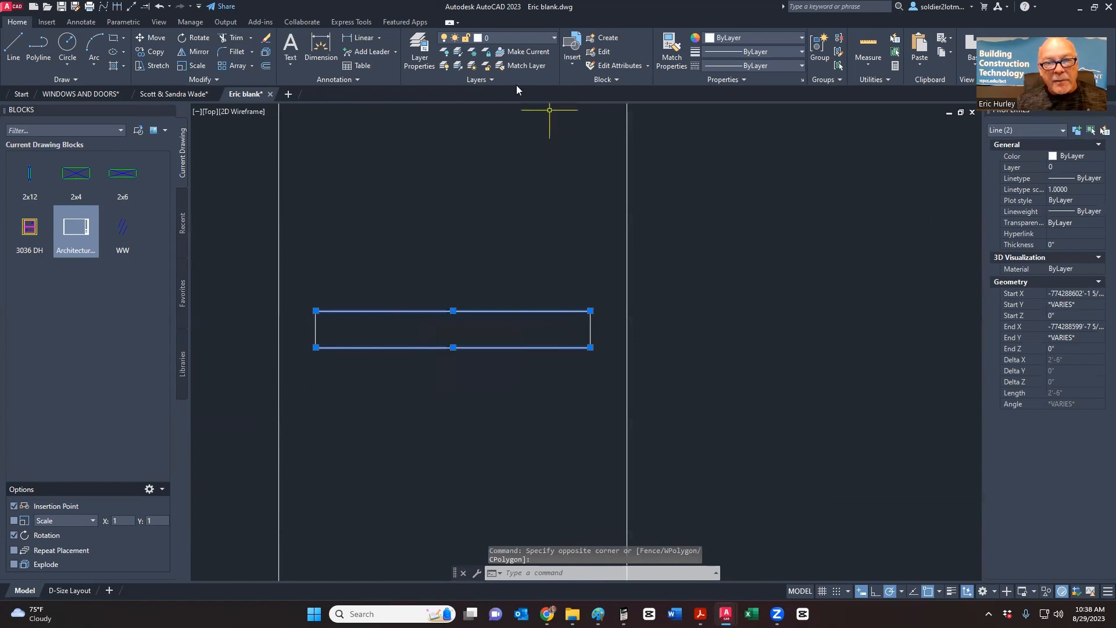
left_click(501, 36)
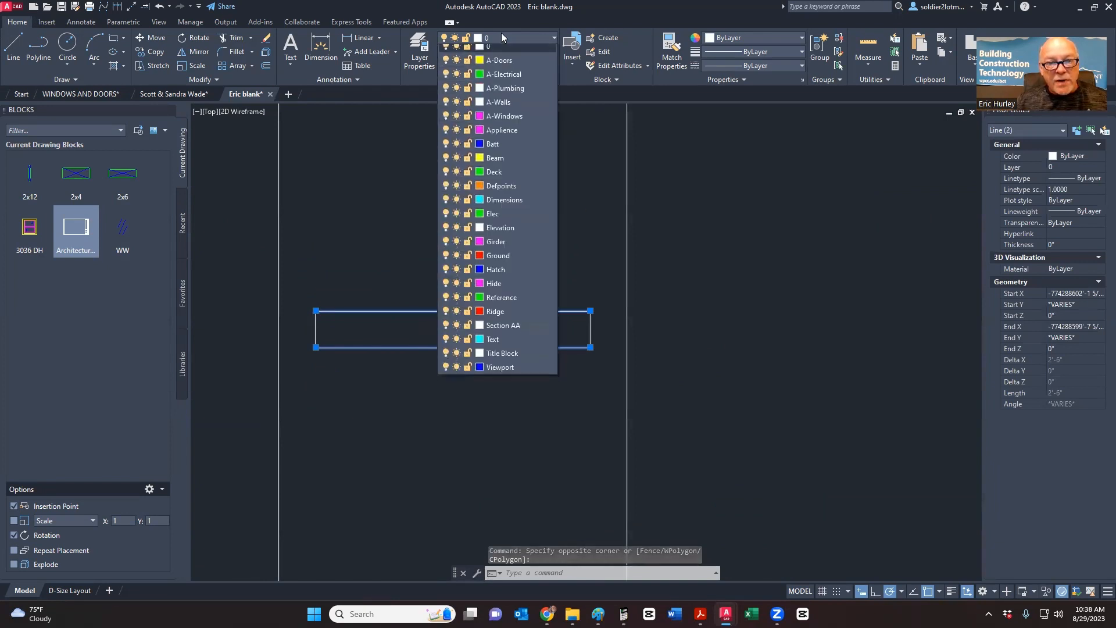
left_click(487, 123)
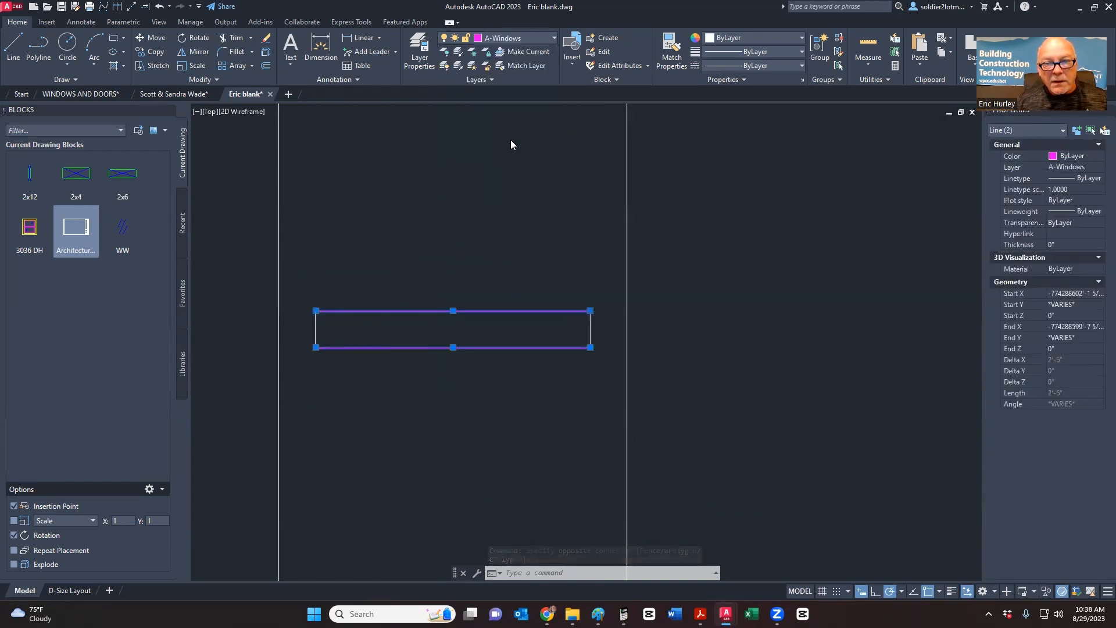
left_click(752, 39)
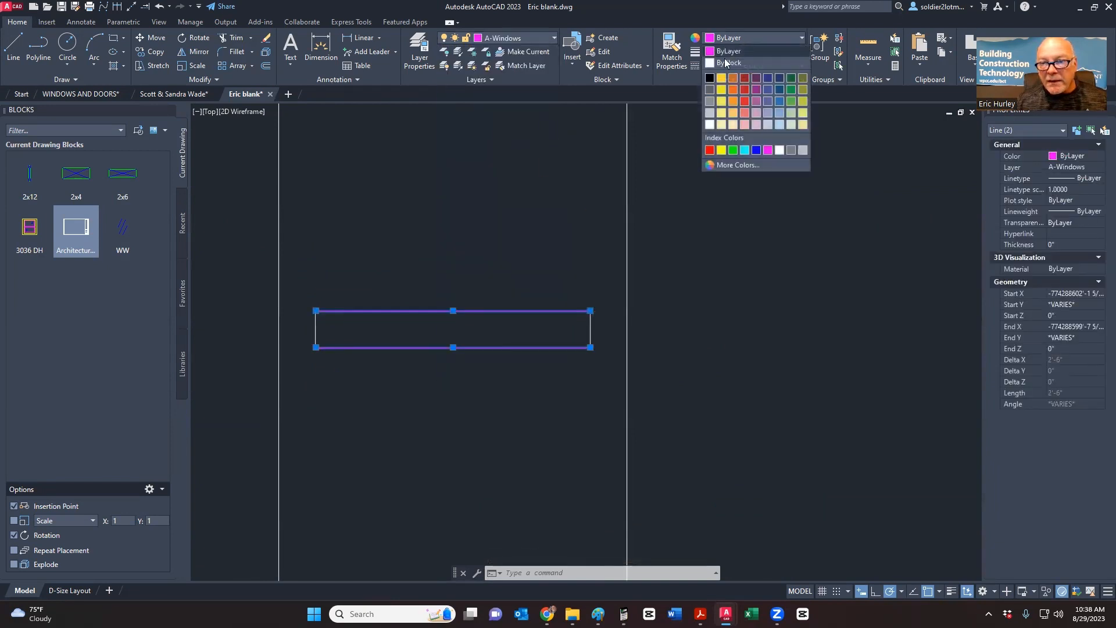
left_click(721, 151)
key("Escape")
- Move the rectangle's left and right end lines to layer A-Walls
left_click(303, 368)
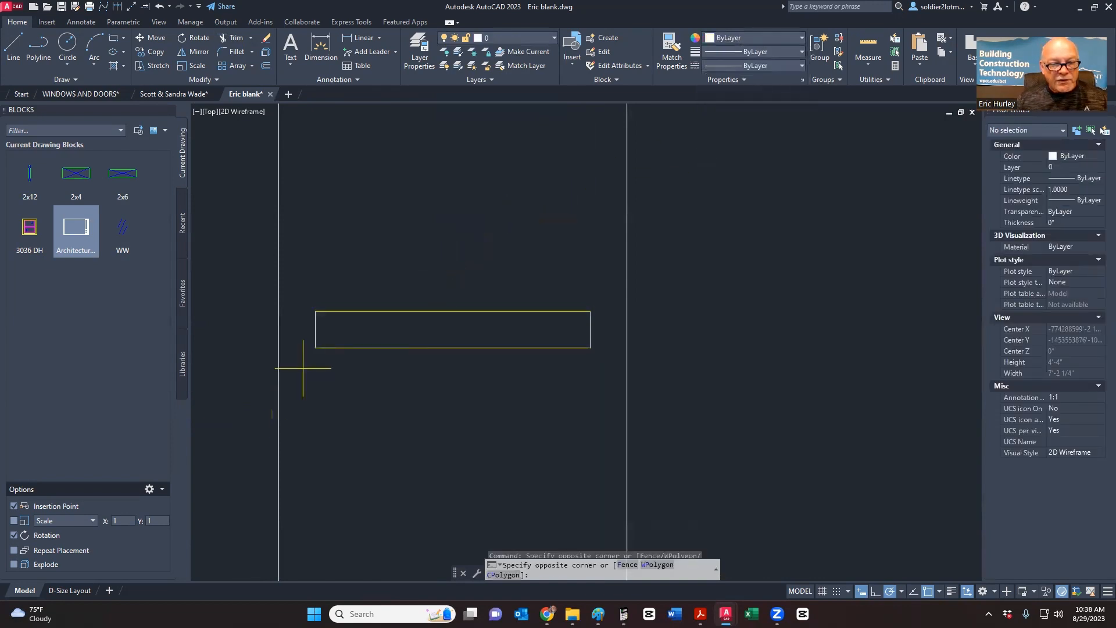
left_click(339, 292)
left_click(573, 373)
left_click(607, 279)
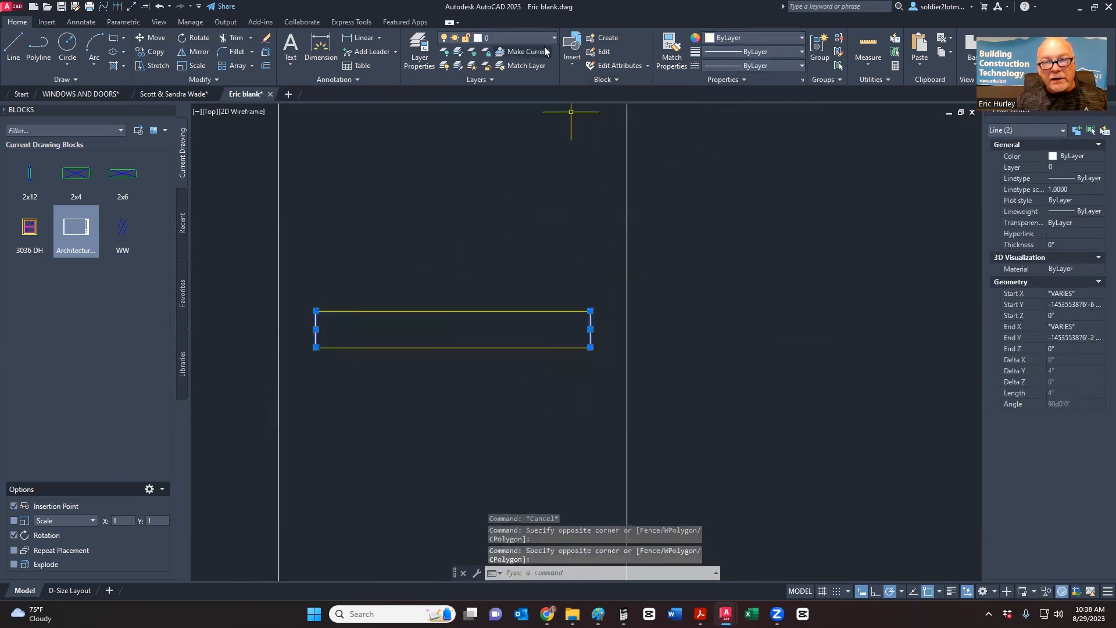
left_click(529, 33)
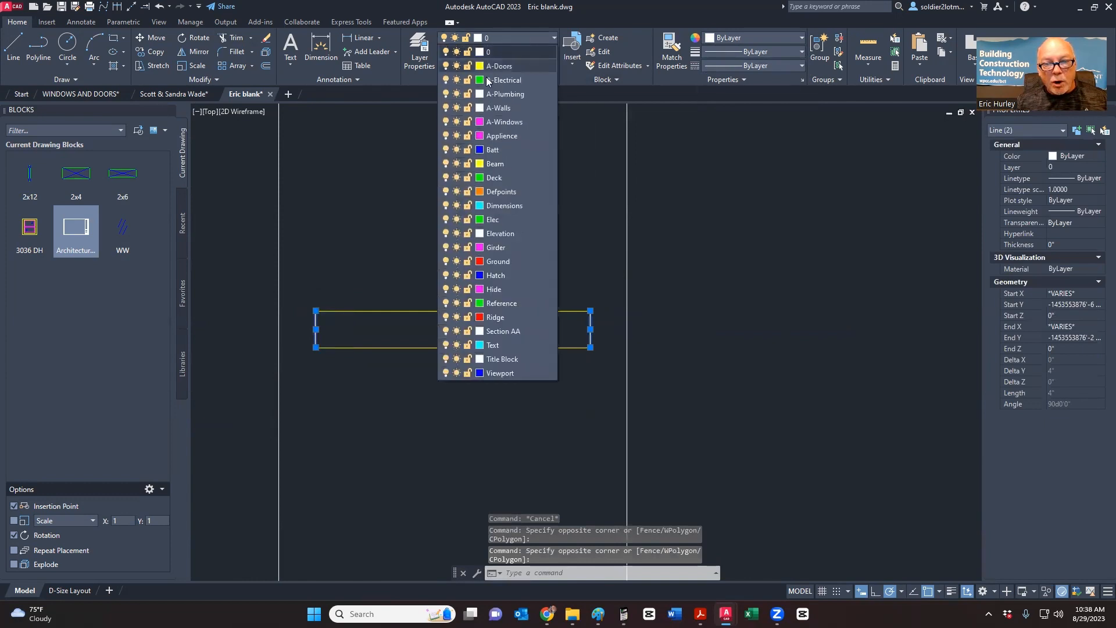
left_click(491, 107)
key("Escape")
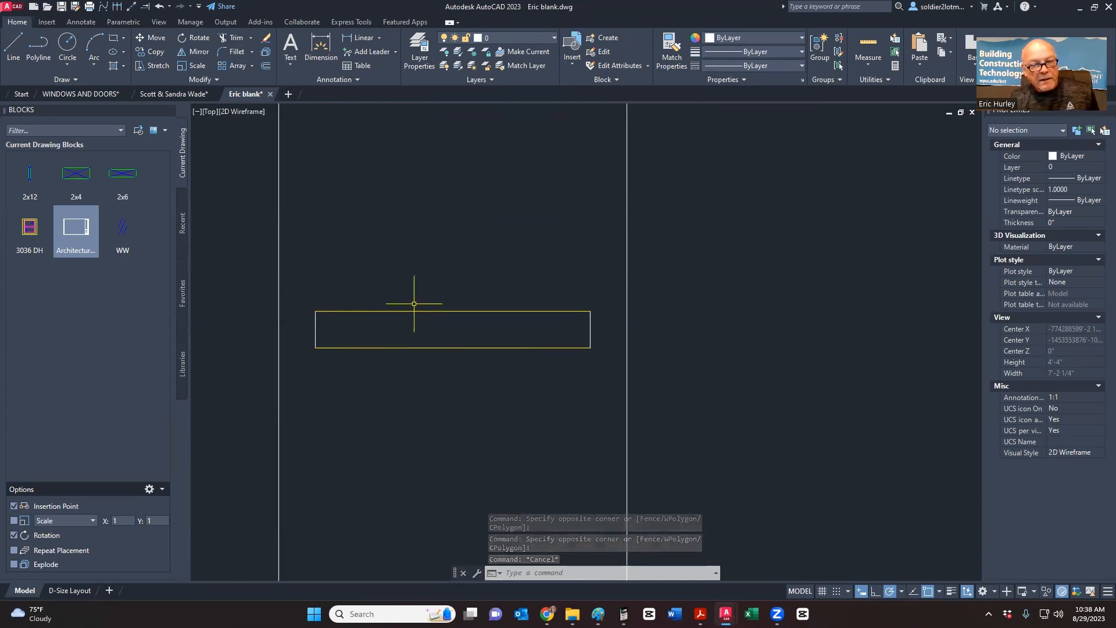
key("alt+Tab")
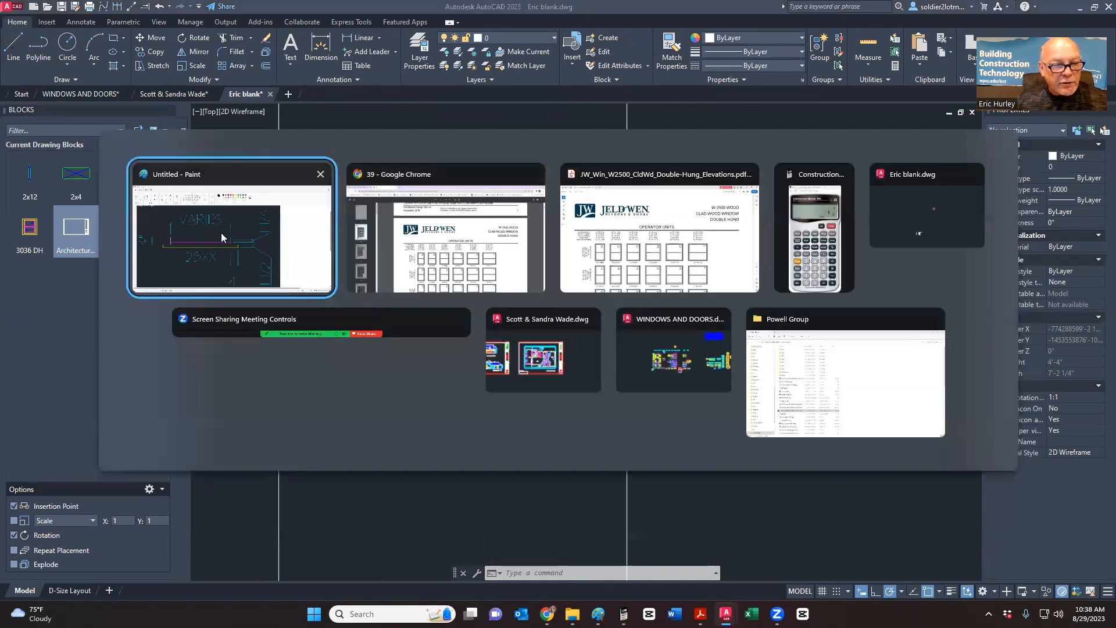
- Scroll the captured sill sketch in Paint to check its VARIES width and 4" and 1/2" dimensions
left_click(220, 233)
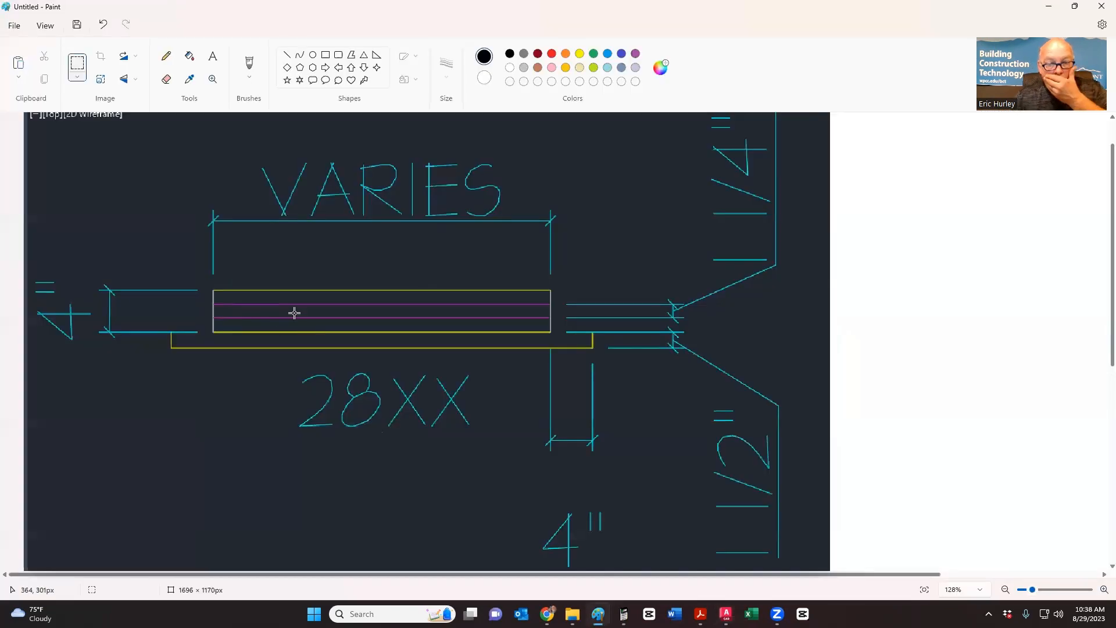
scroll(656, 403, "down", 2)
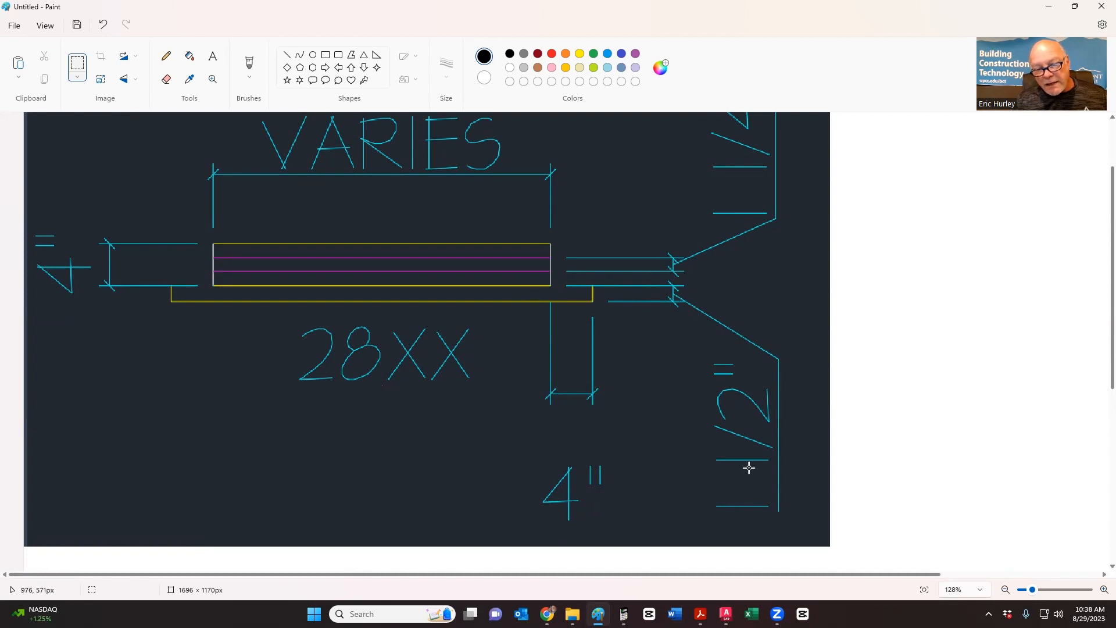
key("alt+Tab")
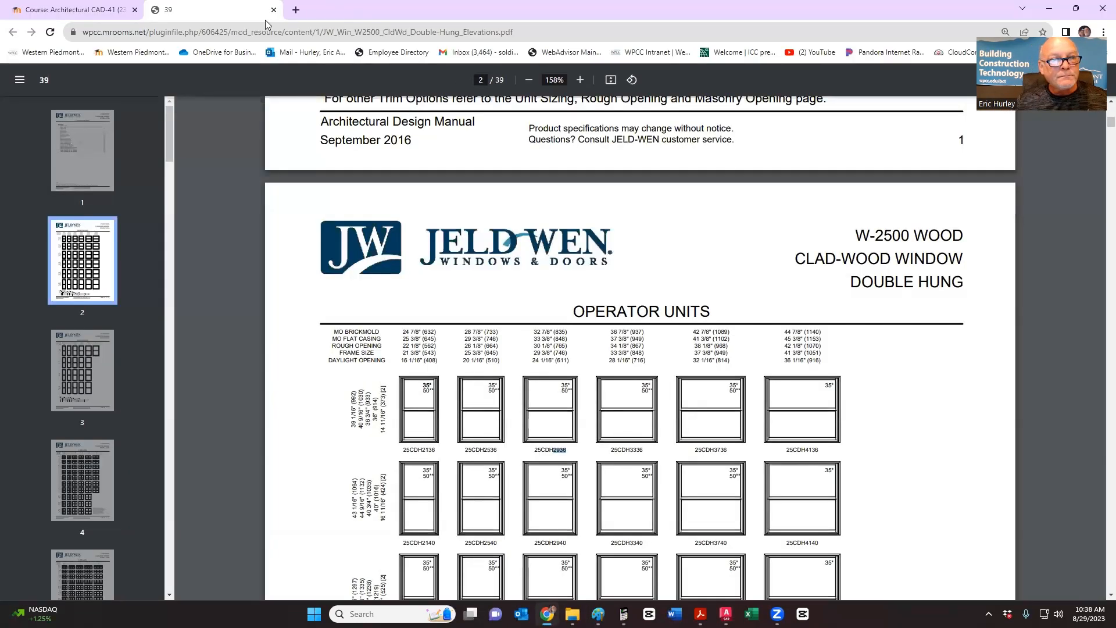
- Check the JELD-WEN W-2500 double-hung operator unit sizes in Acrobat, then return to AutoCAD
key("alt+Tab")
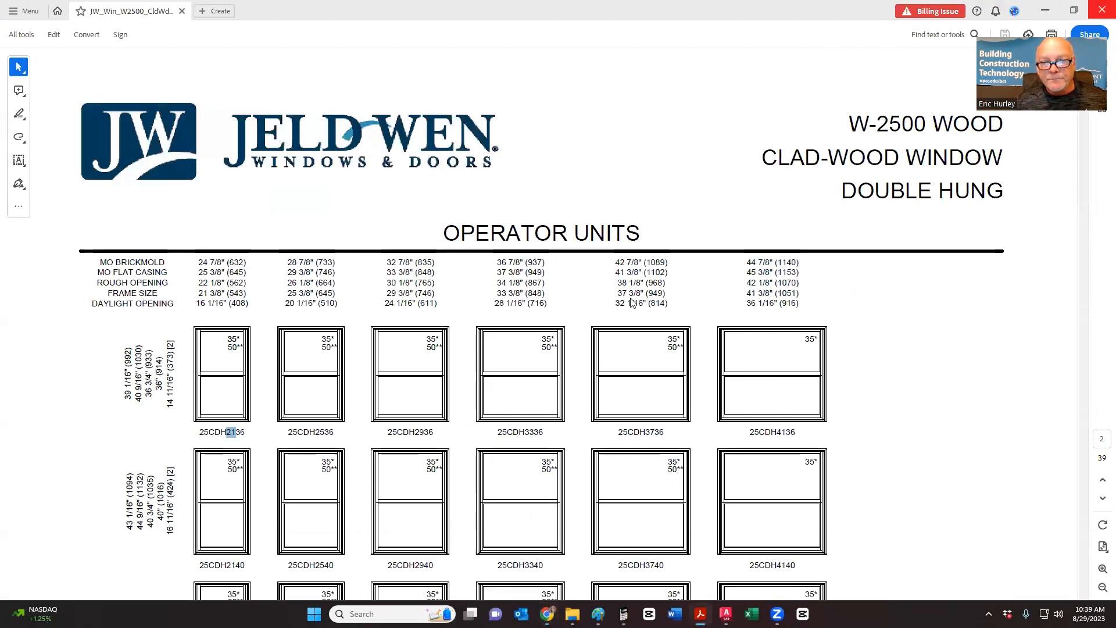
key("alt+Tab")
key("alt+Tab")
key("Tab")
key("Tab")
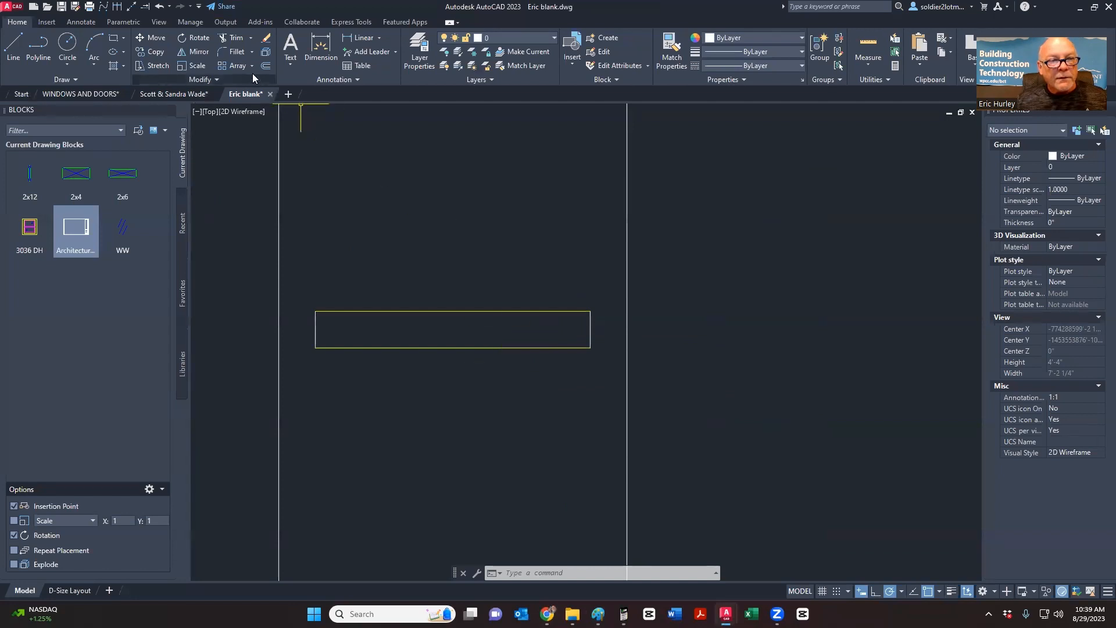
- Offset the sill rectangle's bottom line 1.5" downward
left_click(265, 65)
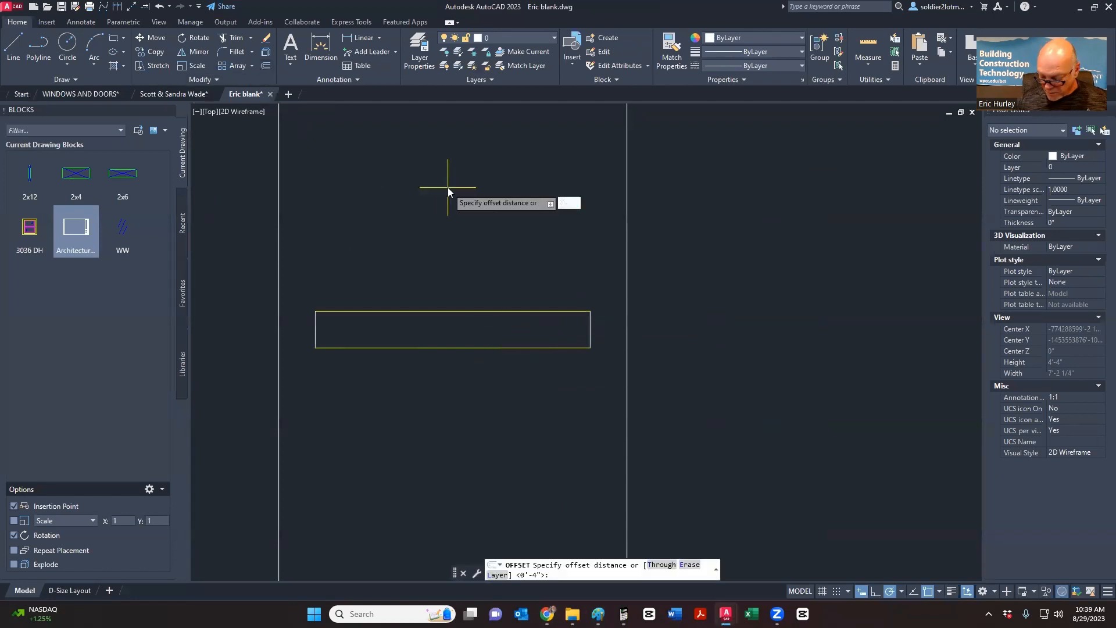
type(".5")
key("Return")
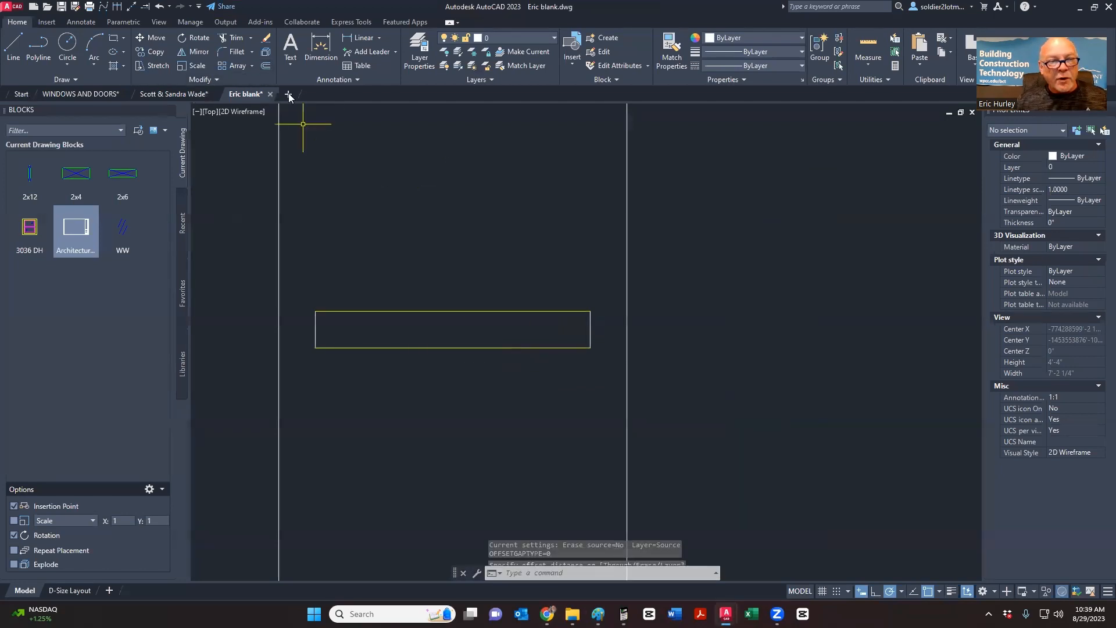
left_click(265, 65)
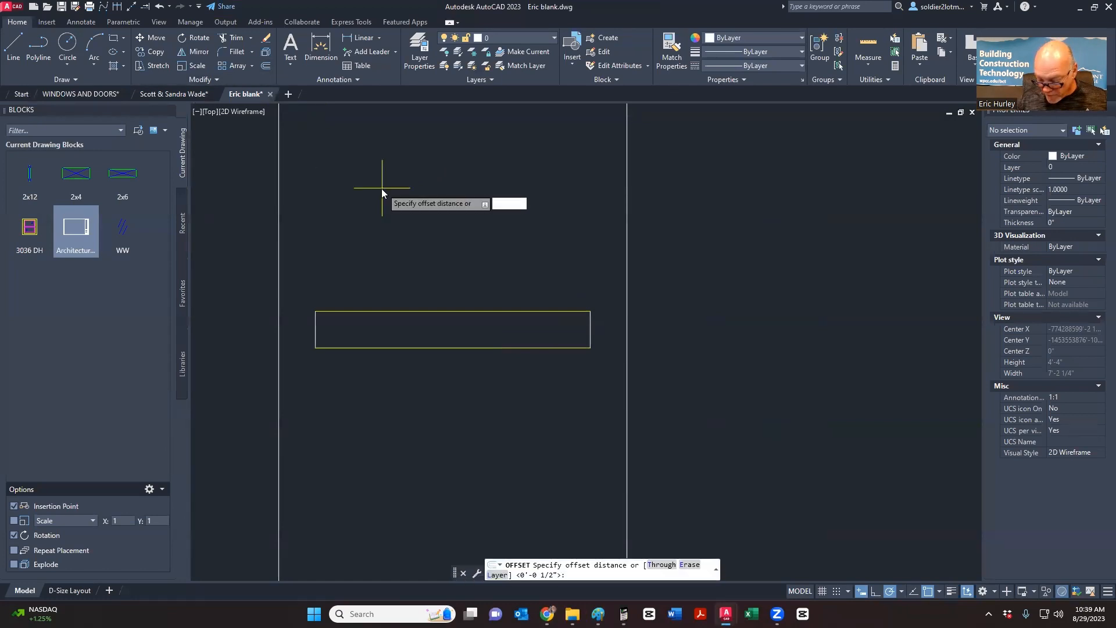
key("Return")
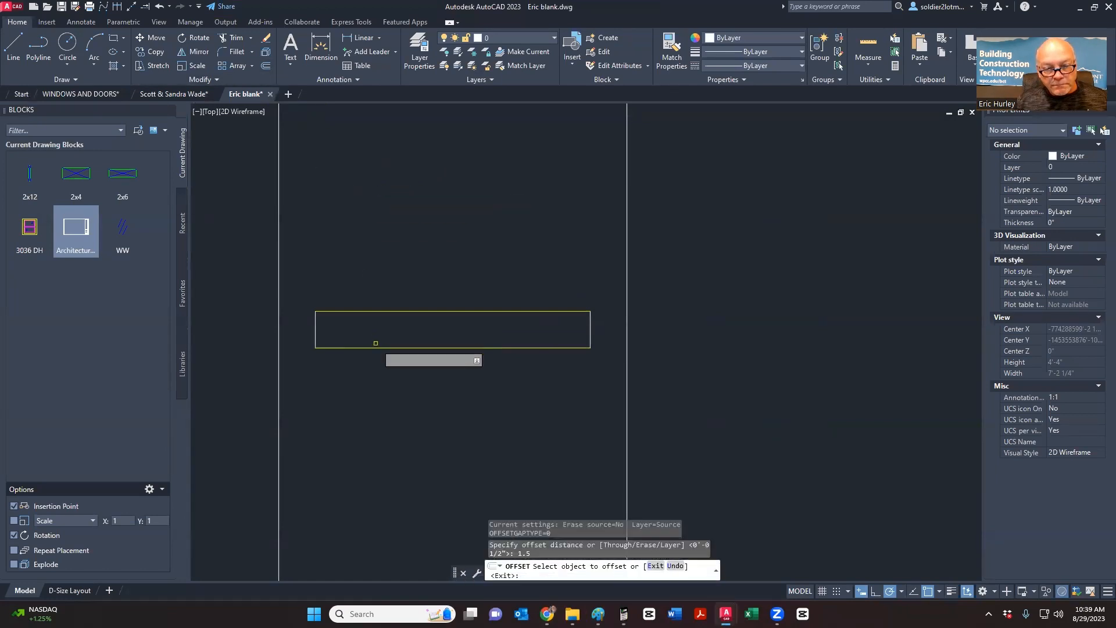
left_click(373, 350)
left_click(373, 396)
key("Escape")
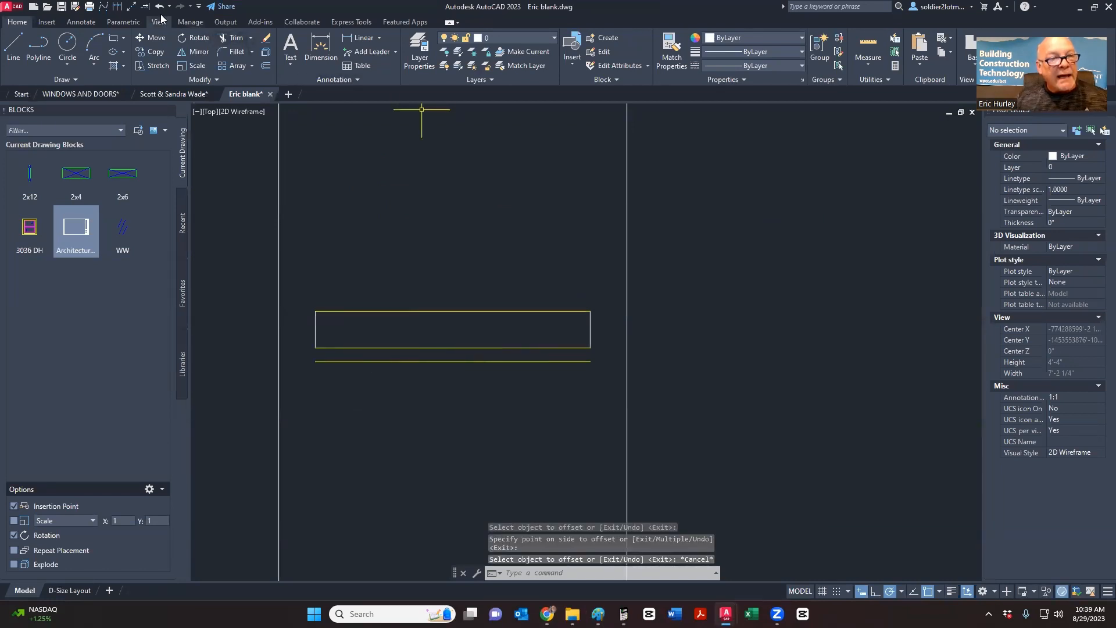
- Extend the new line and the rectangle's bottom edge to both wall lines
left_click(145, 9)
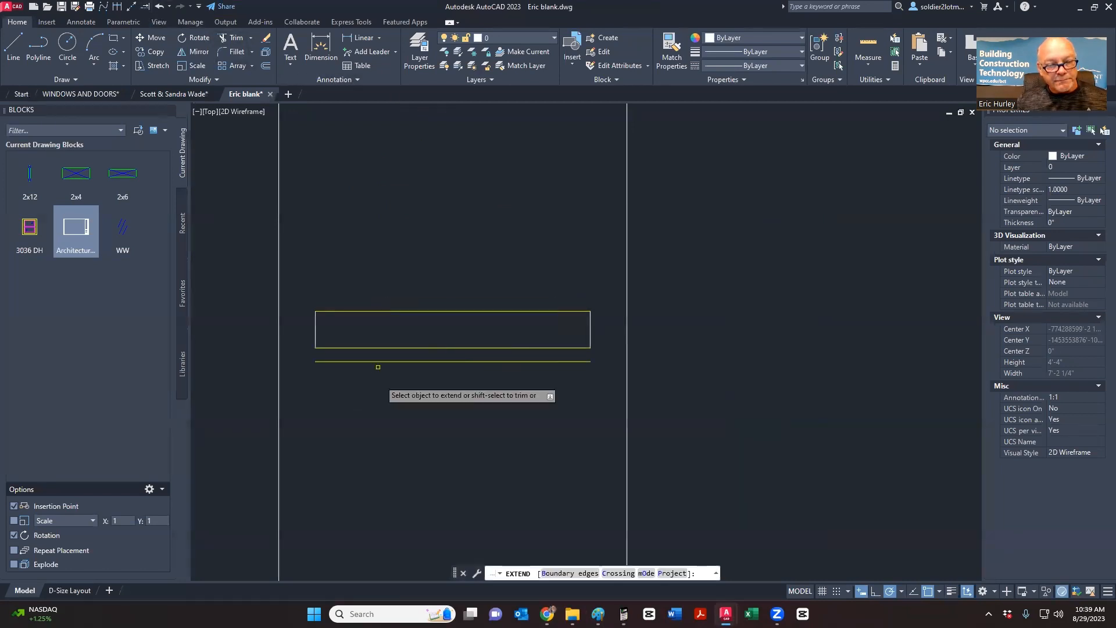
left_click(329, 362)
left_click(562, 362)
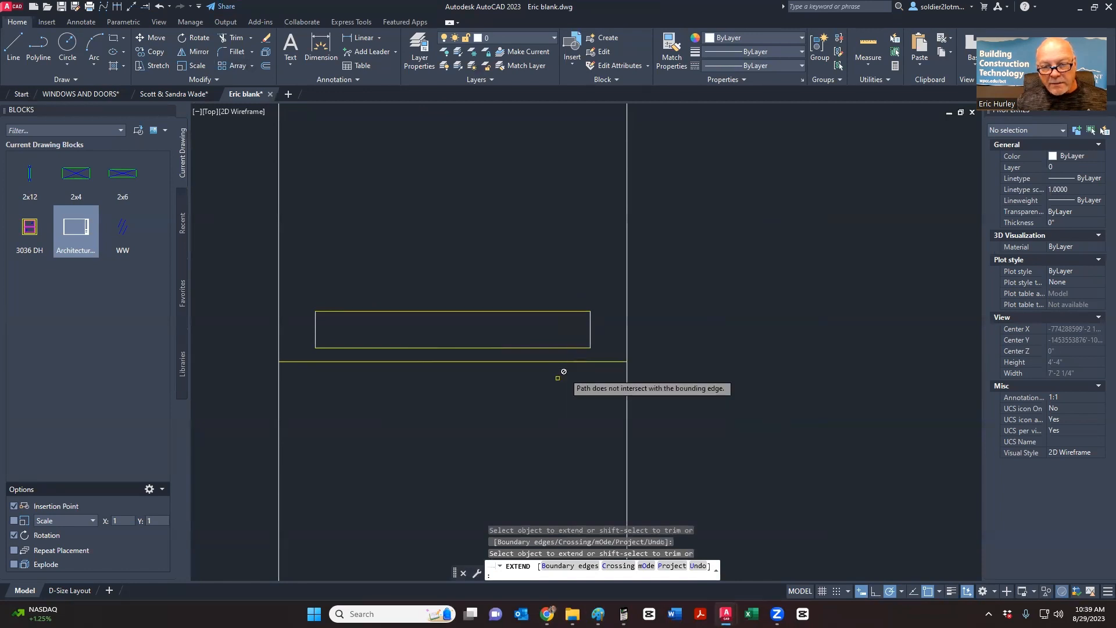
key("Escape")
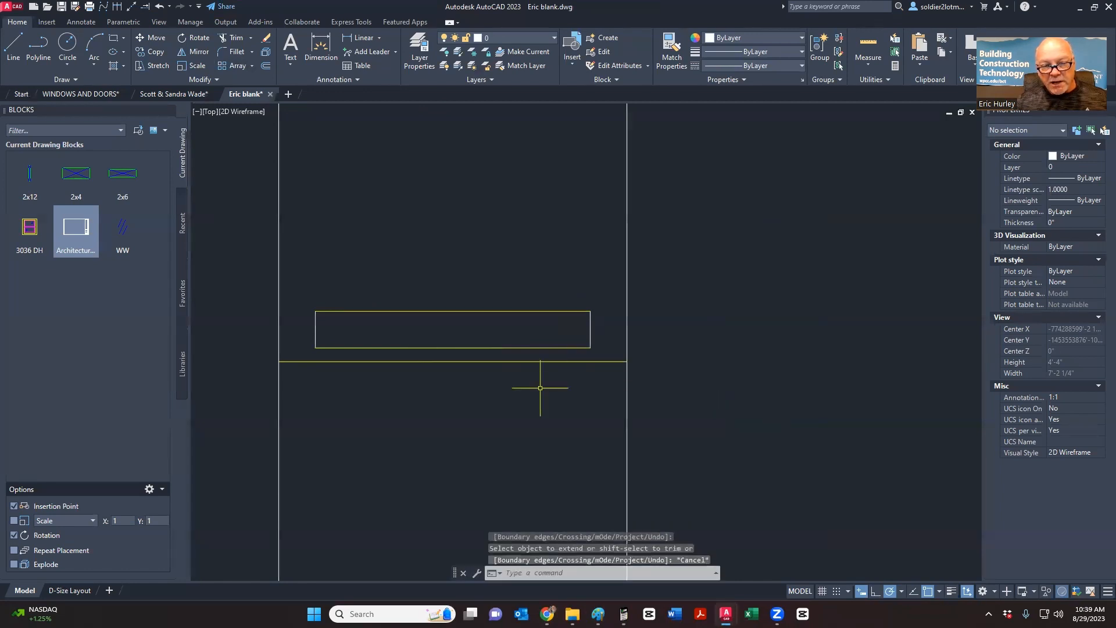
left_click(145, 9)
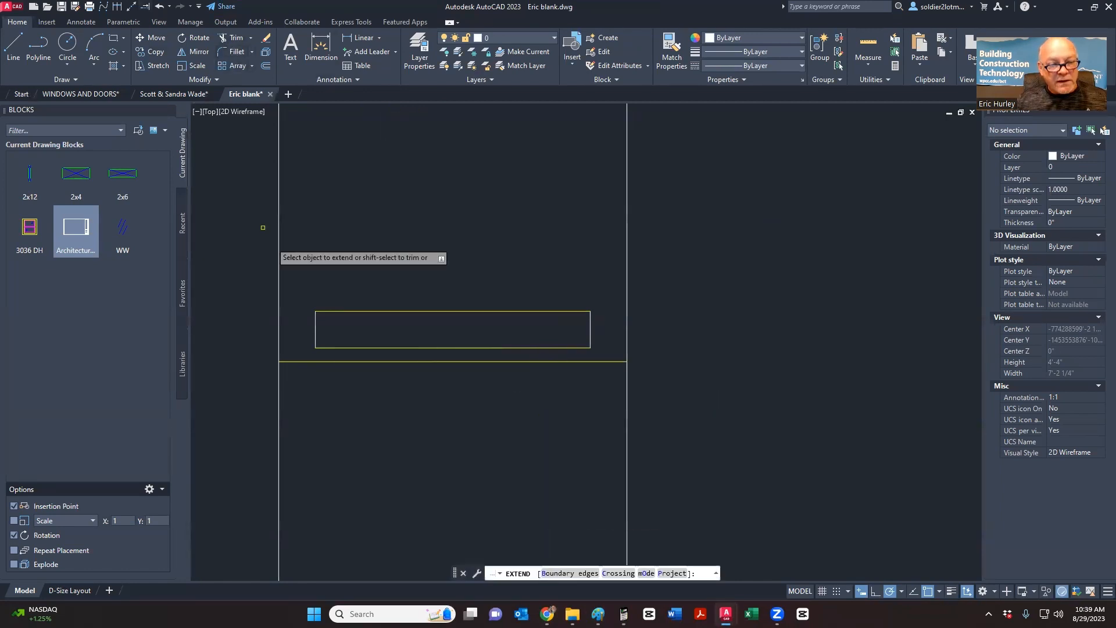
left_click(320, 349)
left_click(523, 348)
key("Return")
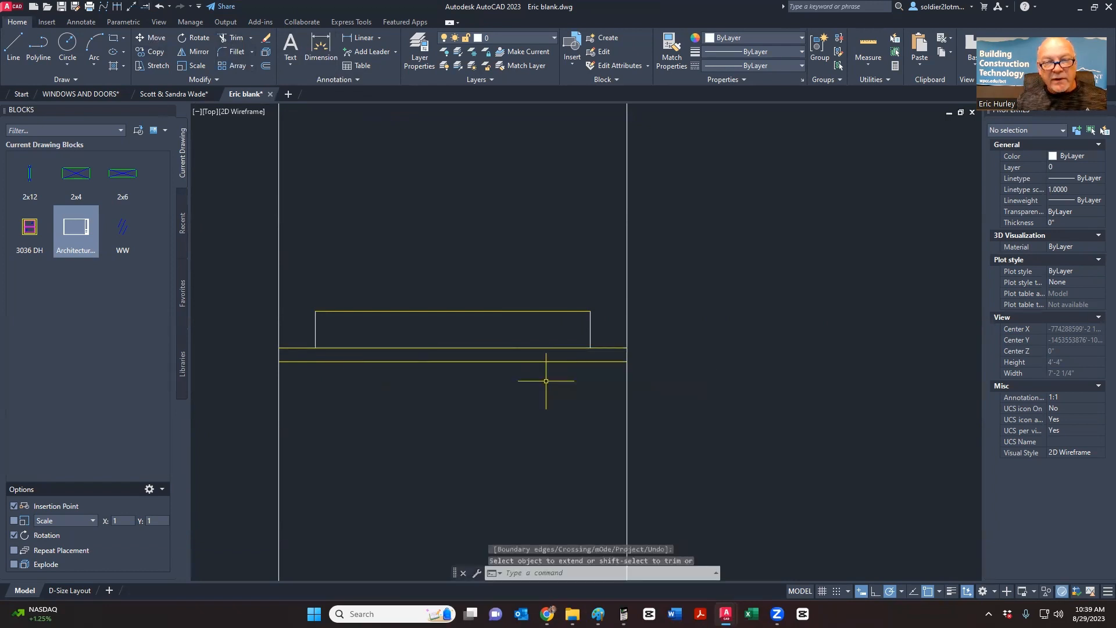
- Trim the left wall line above the sill, undoing a stray trim of the right wall line
left_click(233, 38)
left_click(626, 256)
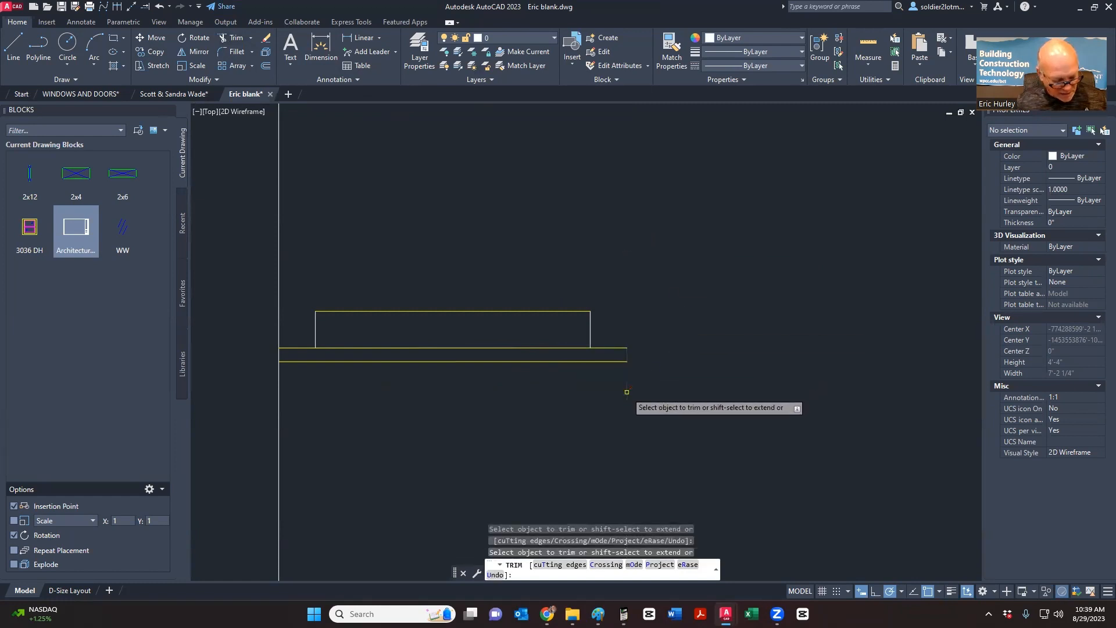
key("ctrl+z")
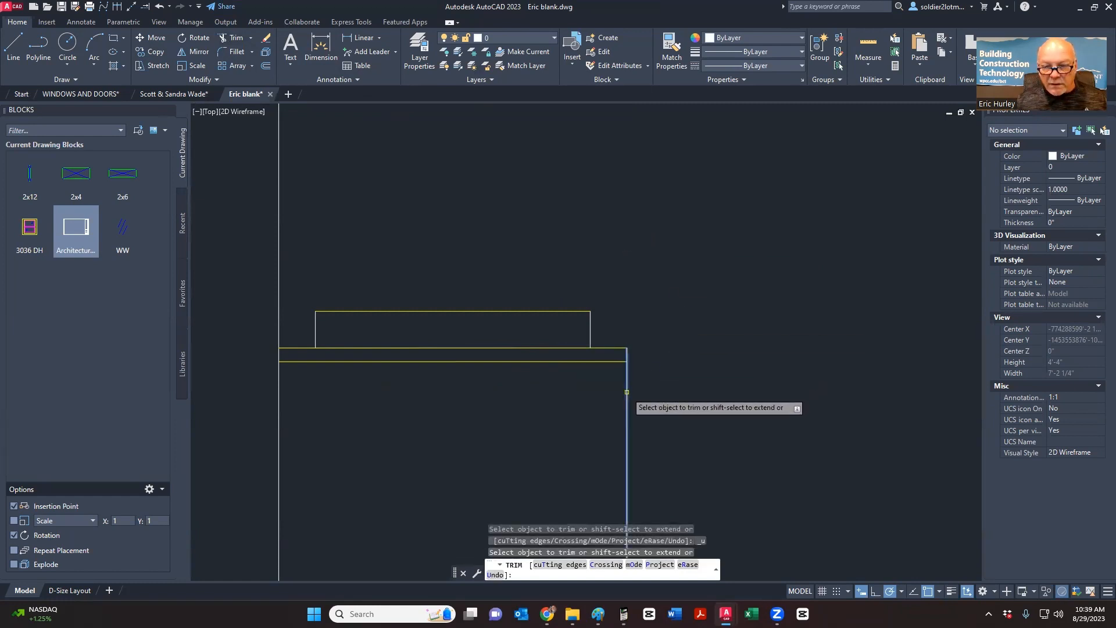
left_click(278, 265)
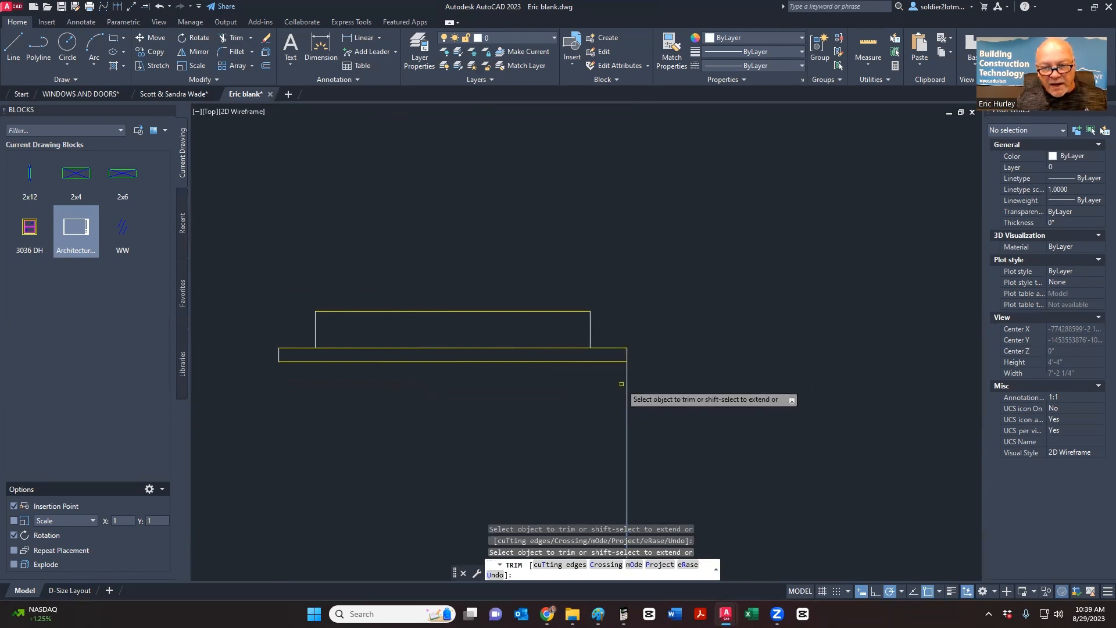
key("Escape")
- Stretch the lower sill line's right end past the right wall line, then undo the extension
left_click(624, 361)
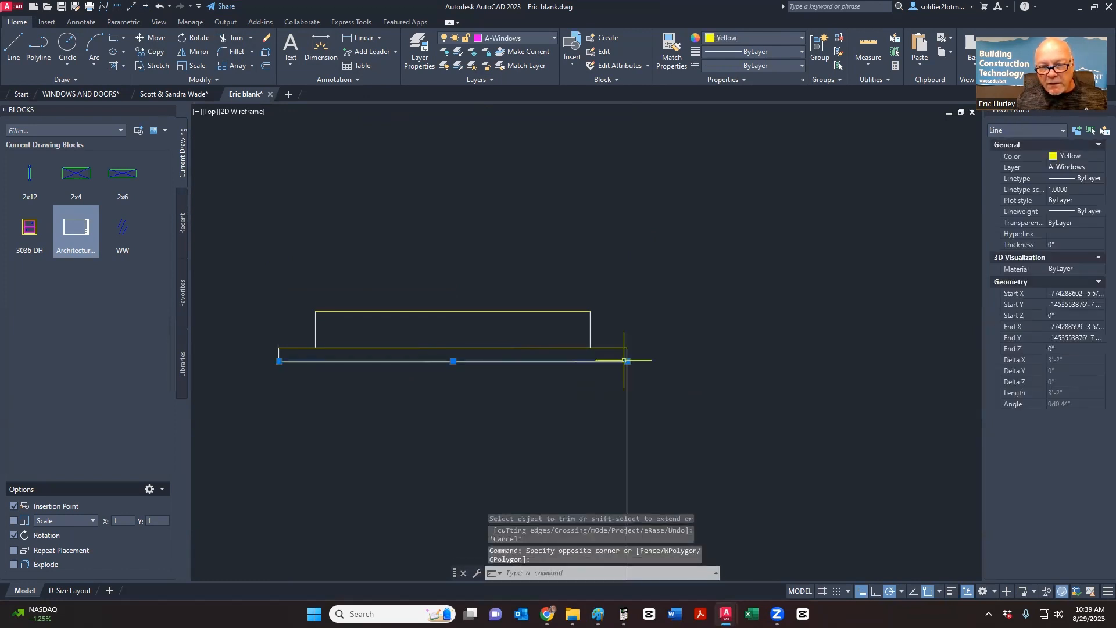
left_click(627, 361)
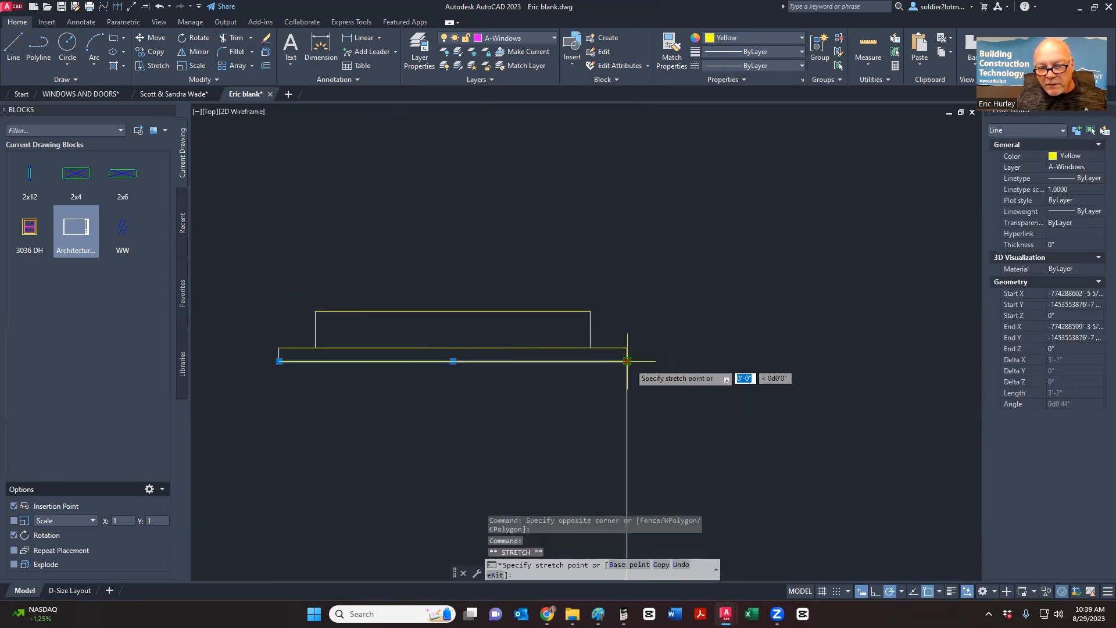
left_click(643, 361)
key("Escape")
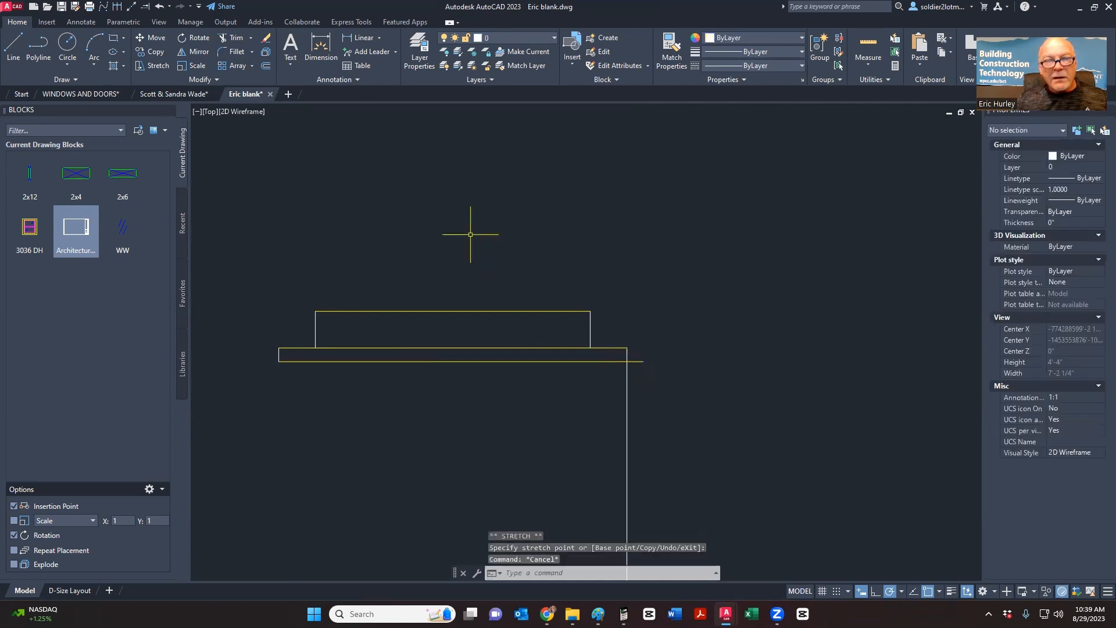
left_click(232, 38)
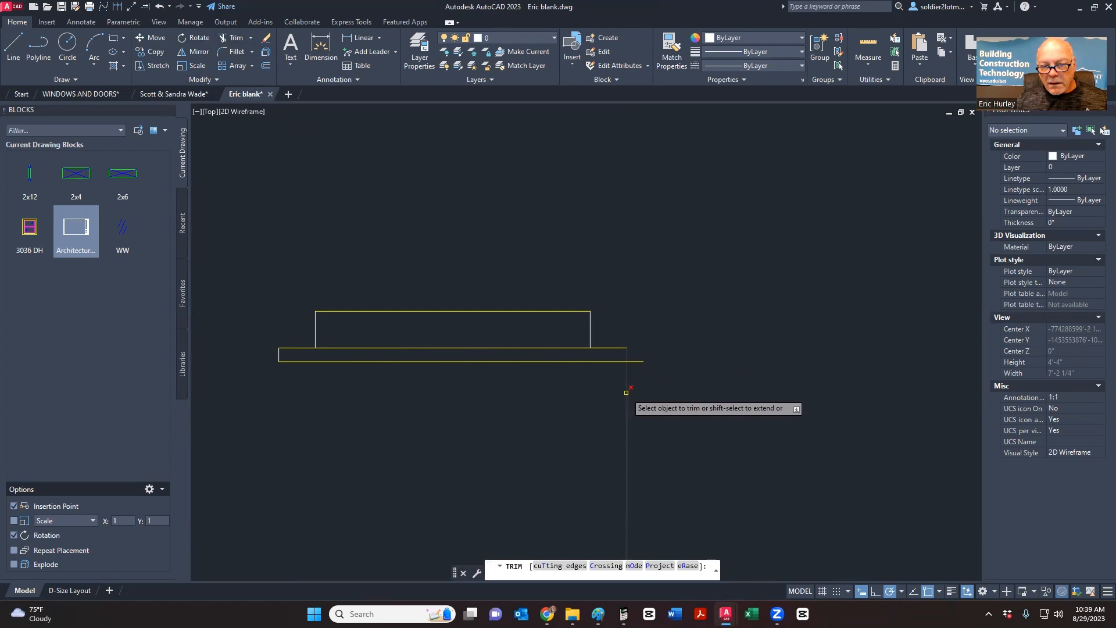
key("ctrl+z")
key("ctrl+z")
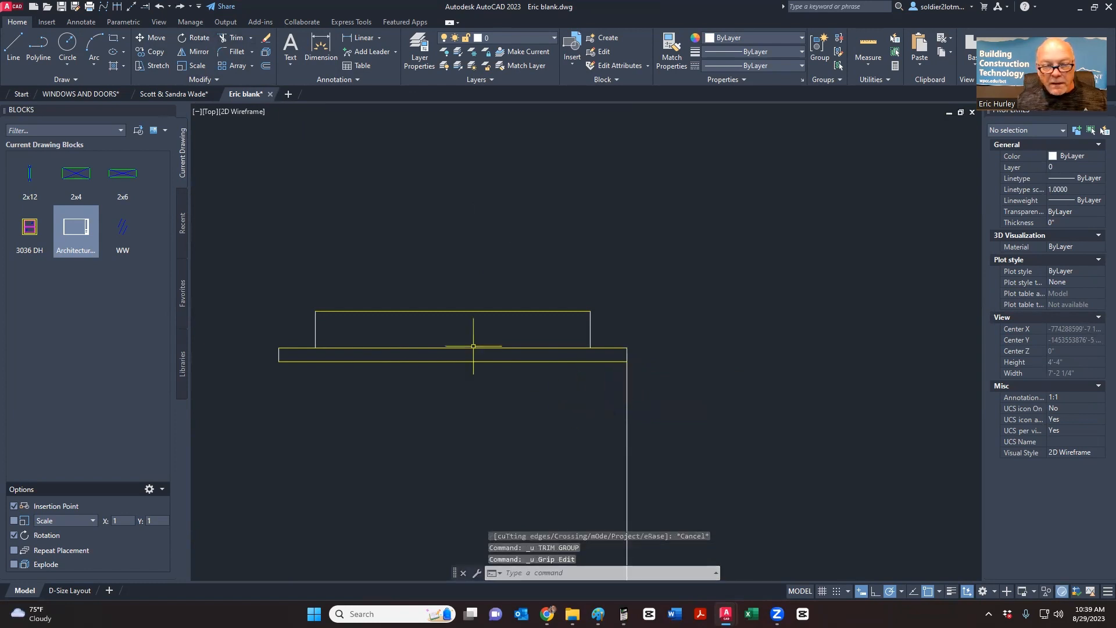
- Erase the unwanted vertical lines at the right end of the sill board outline
left_click(262, 372)
left_click(290, 332)
right_click(289, 332)
left_click(293, 113)
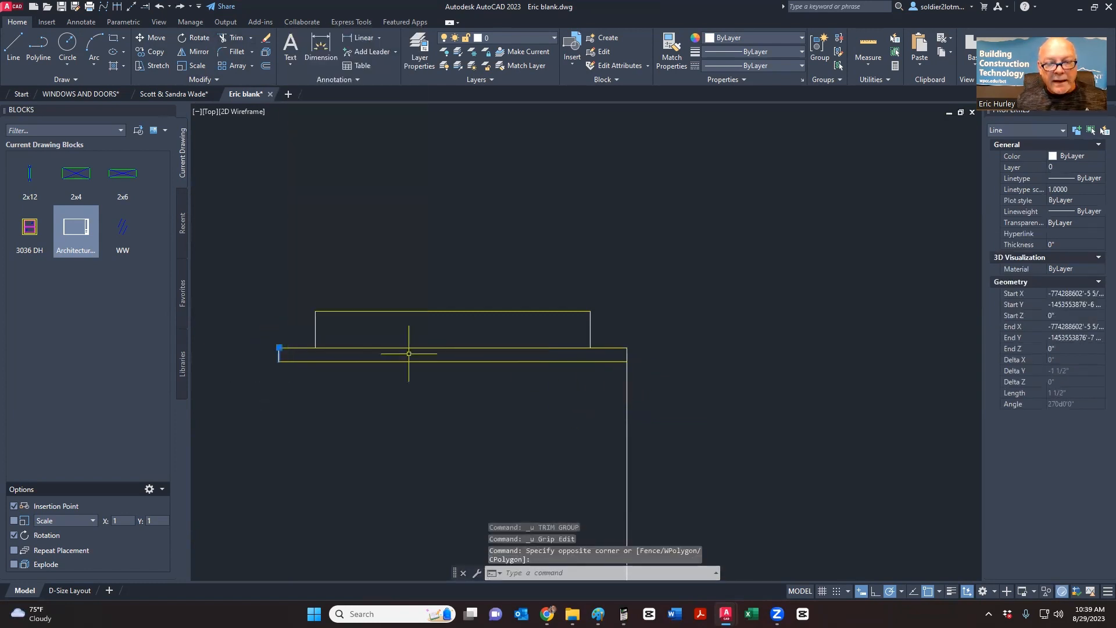
left_click(690, 439)
left_click(604, 421)
key("Delete")
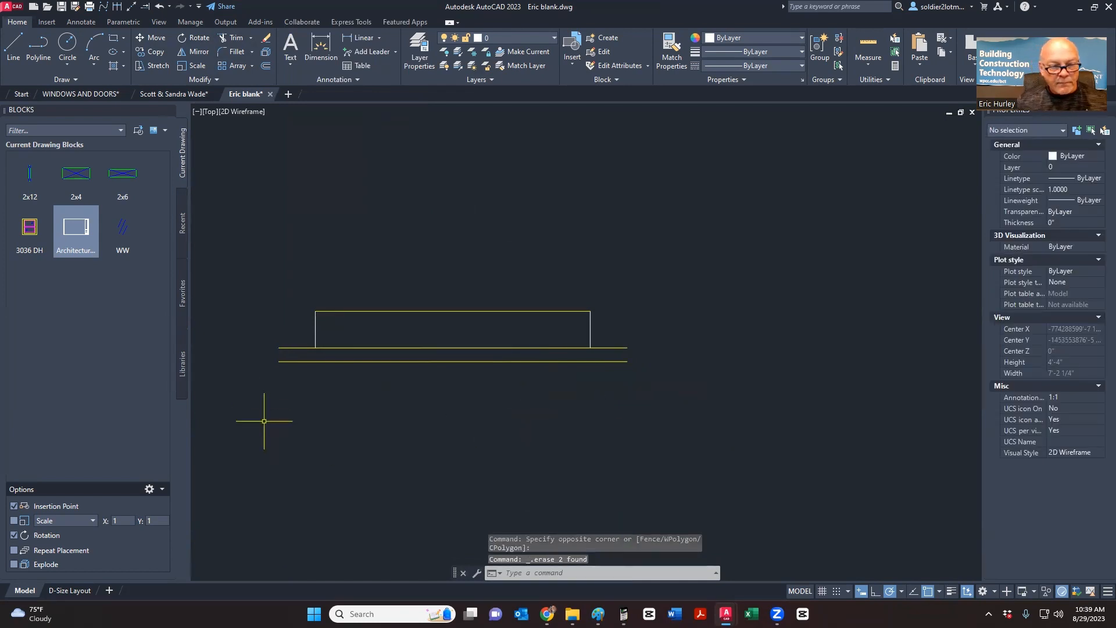
left_click(640, 427)
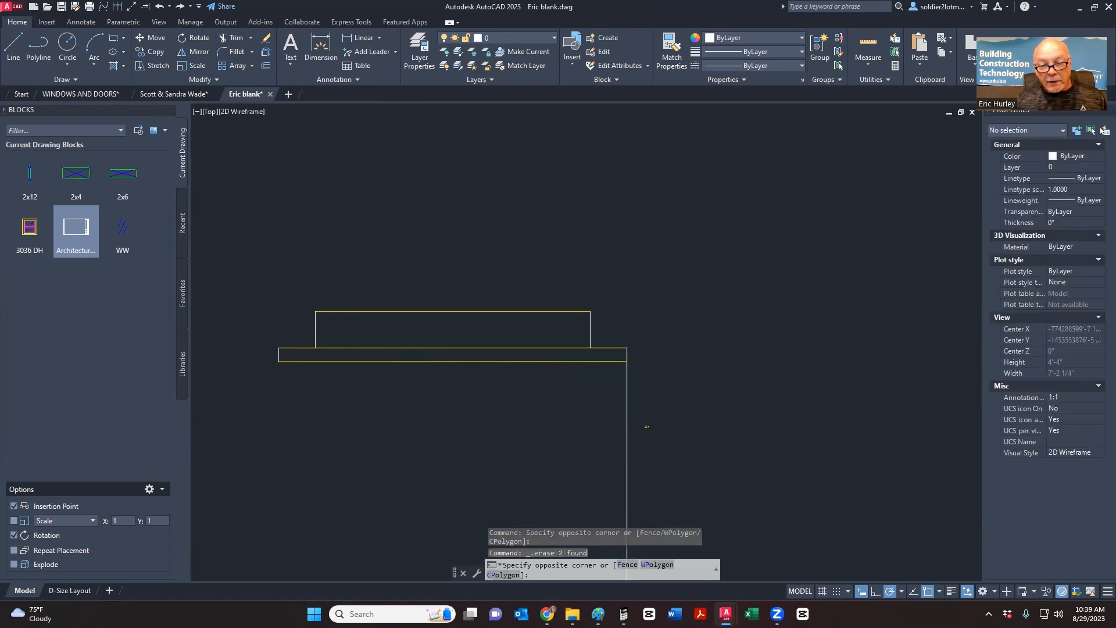
left_click(591, 418)
key("Delete")
- Copy the short left upturned line to the board's right end
left_click(221, 378)
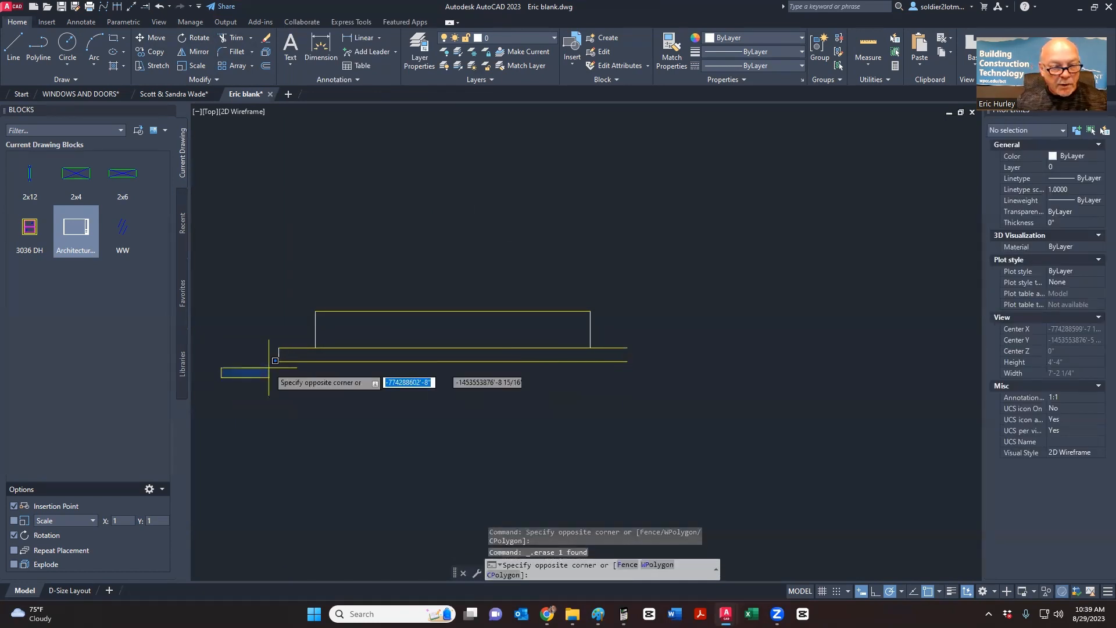
left_click(283, 326)
right_click(325, 336)
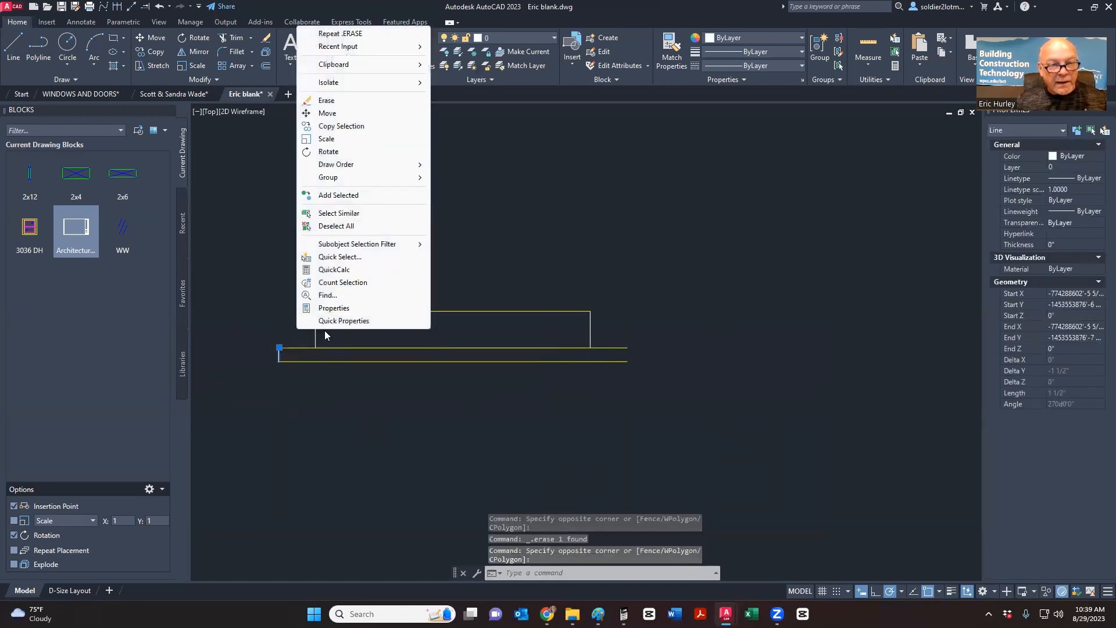
left_click(333, 127)
left_click(279, 347)
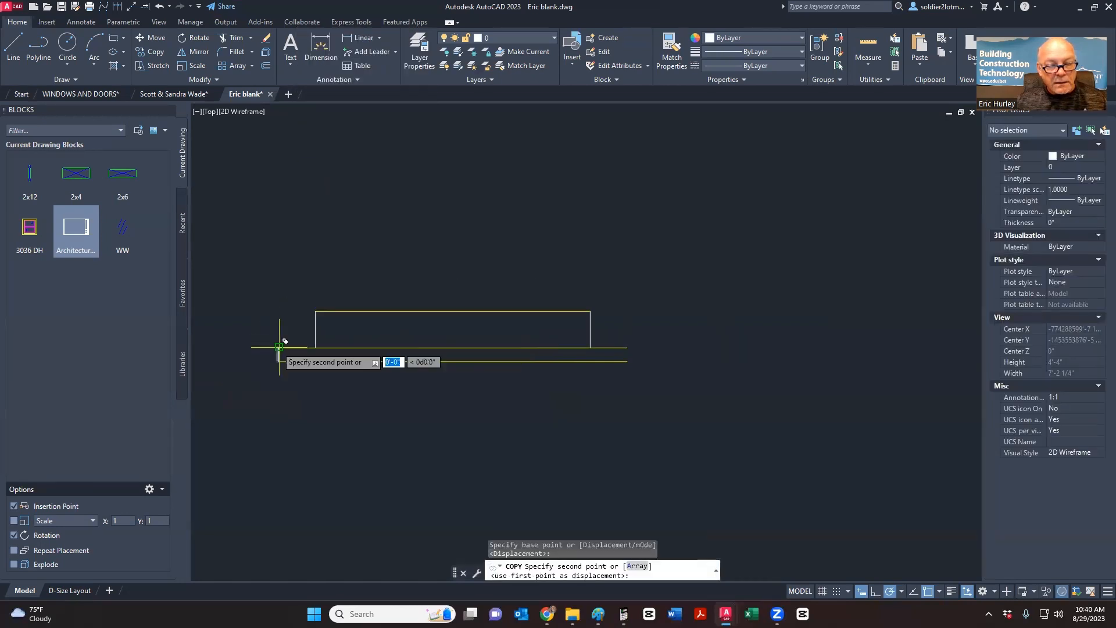
left_click(627, 347)
key("Escape")
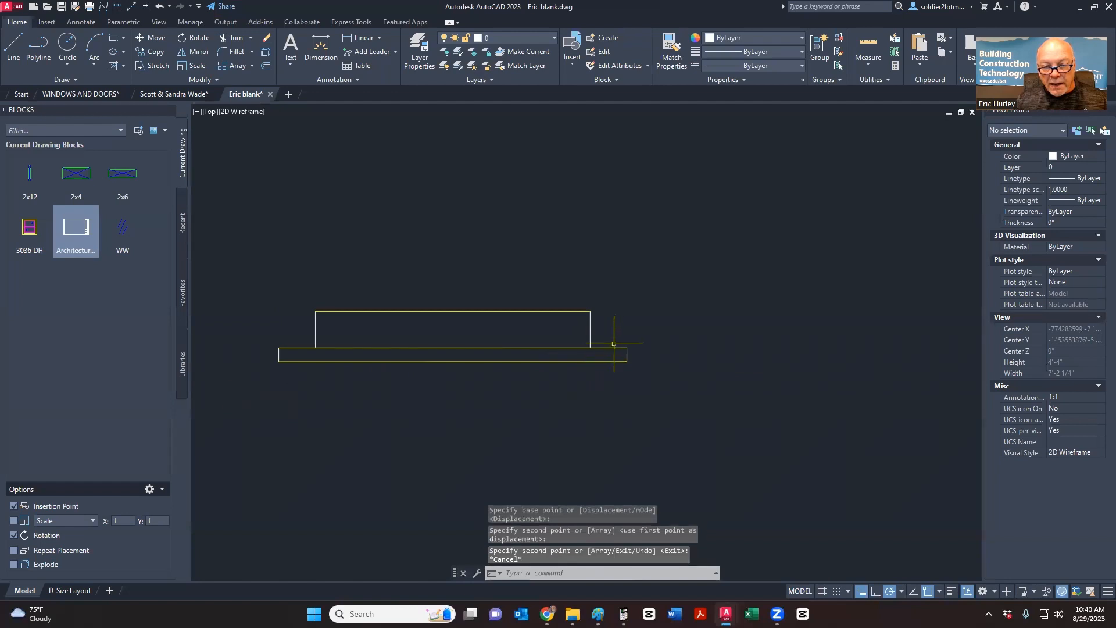
- Shorten the rectangle's bottom line so its right end stops at the rectangle's corner
left_click(611, 348)
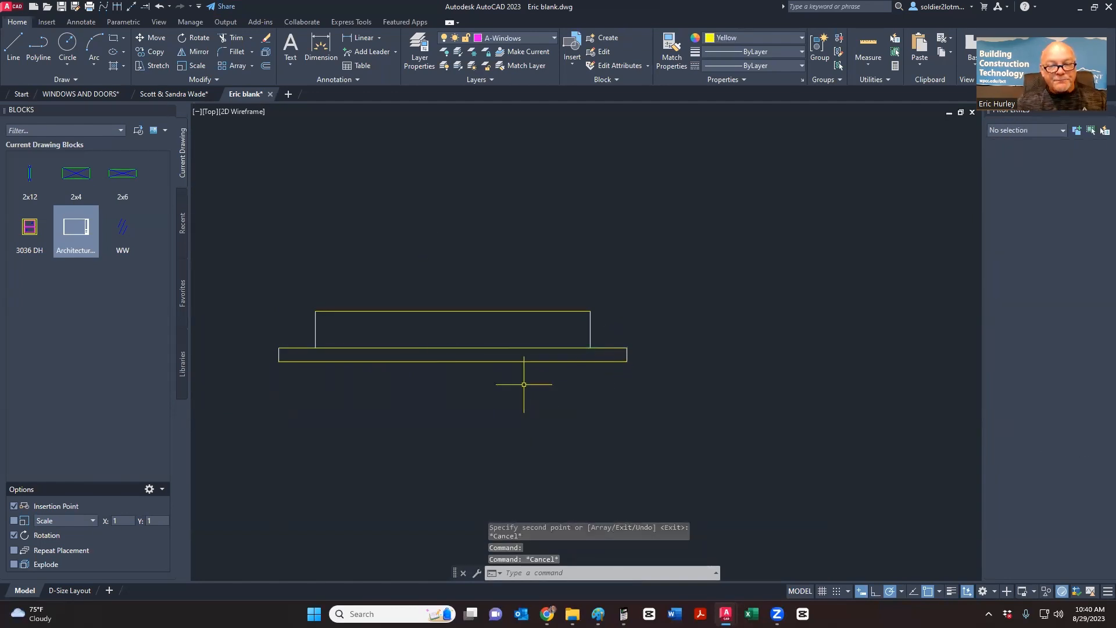
key("Escape")
left_click(511, 347)
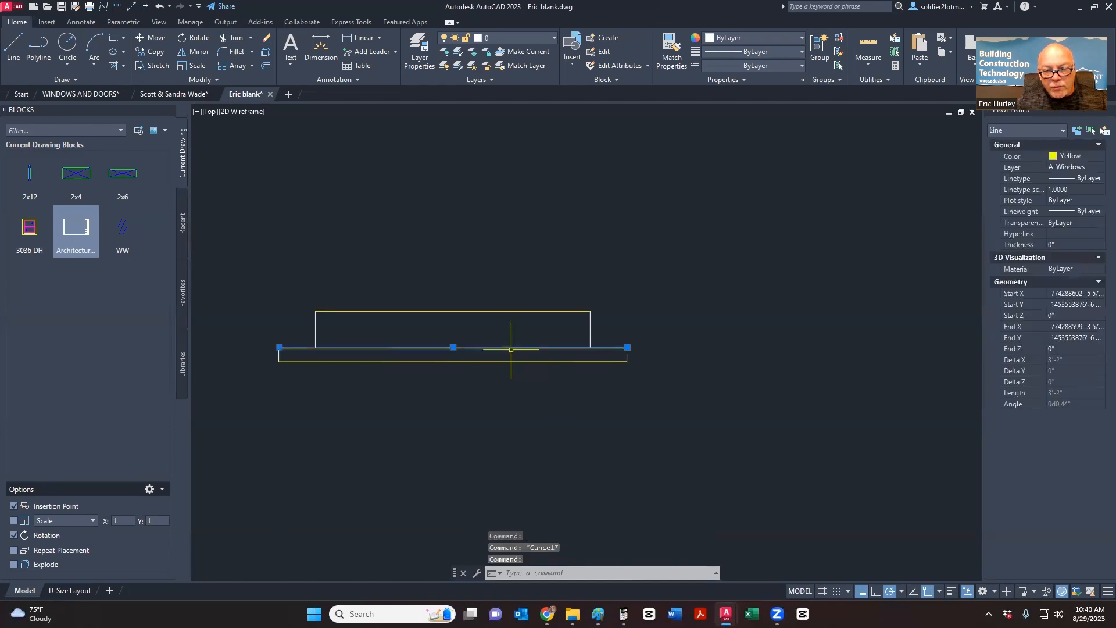
left_click(627, 347)
left_click(590, 347)
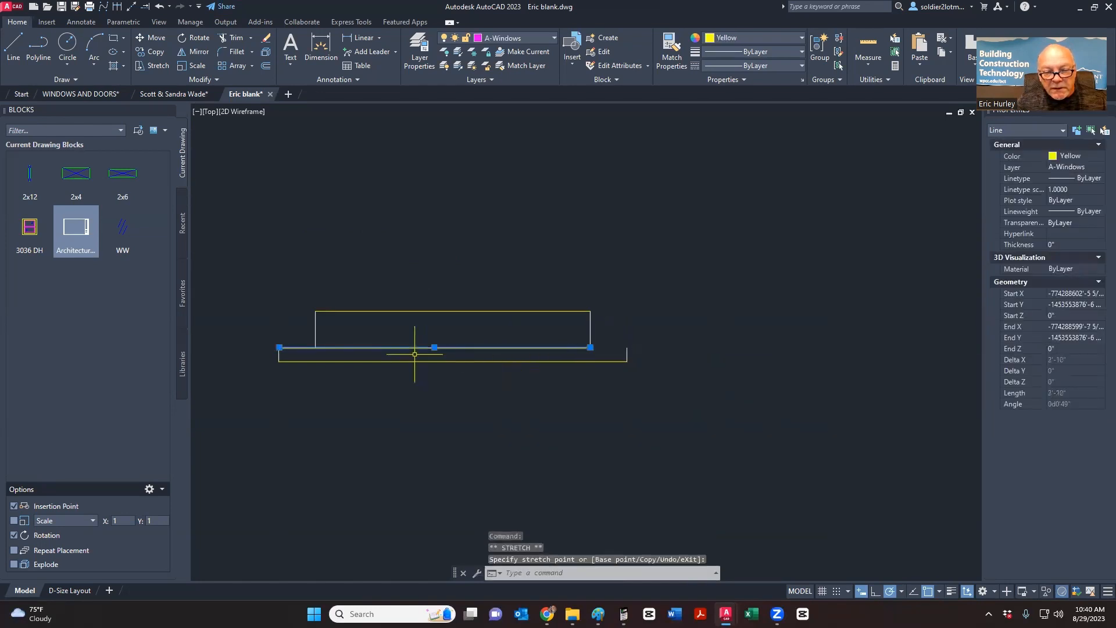
left_click(279, 347)
key("Down")
key("Escape")
key("Escape")
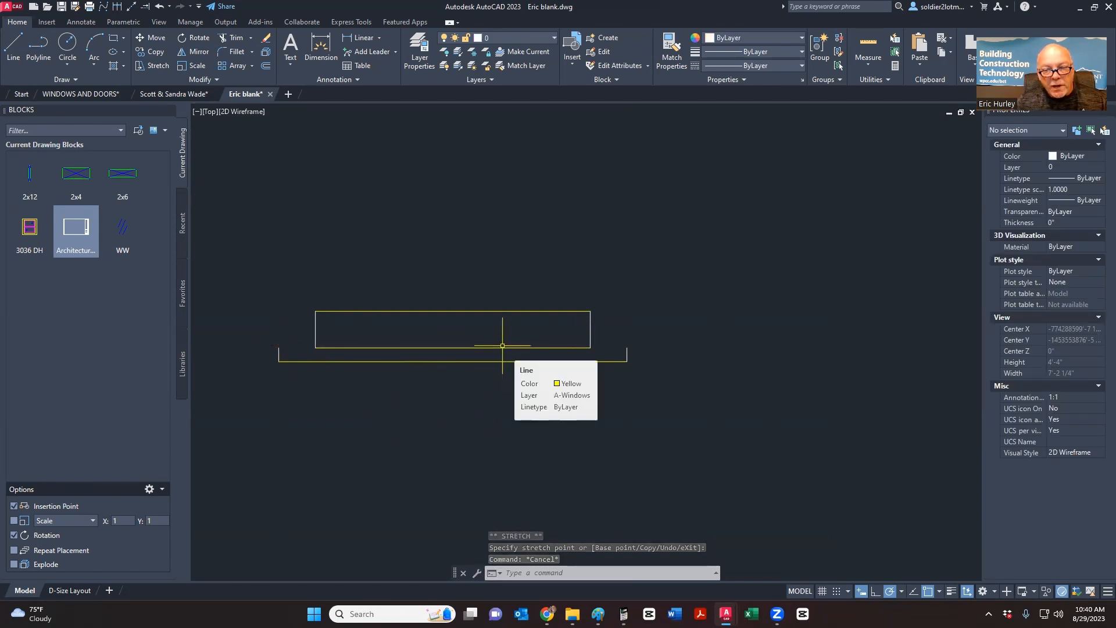
- Select the bottom line and both end ticks to check the U-shape
left_click(266, 352)
left_click(283, 363)
left_click(285, 364)
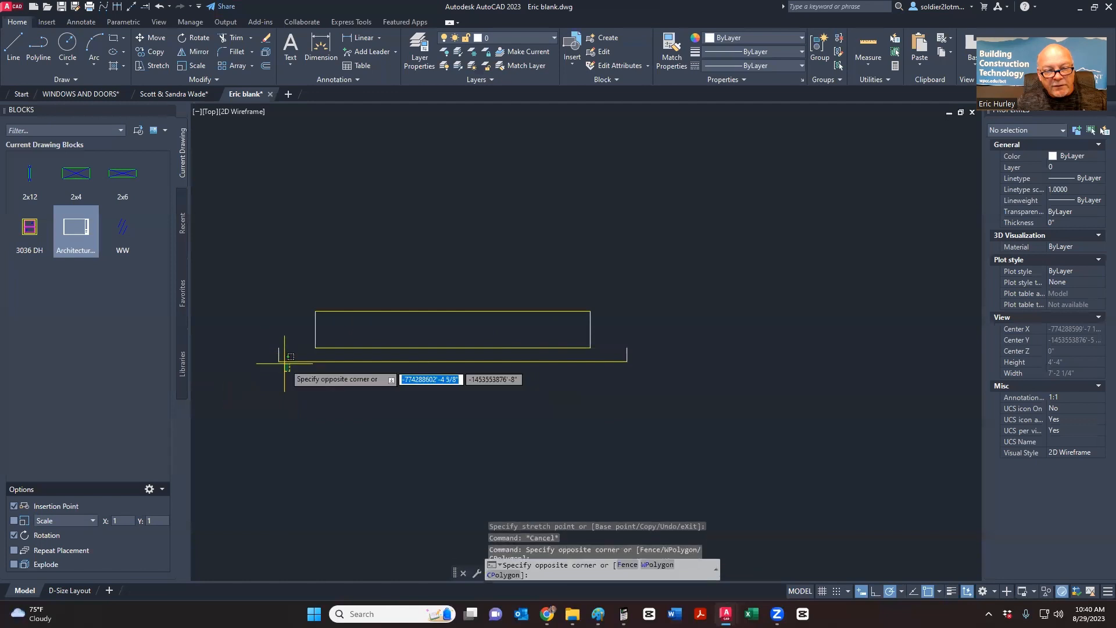
left_click(272, 354)
left_click(639, 376)
left_click(608, 347)
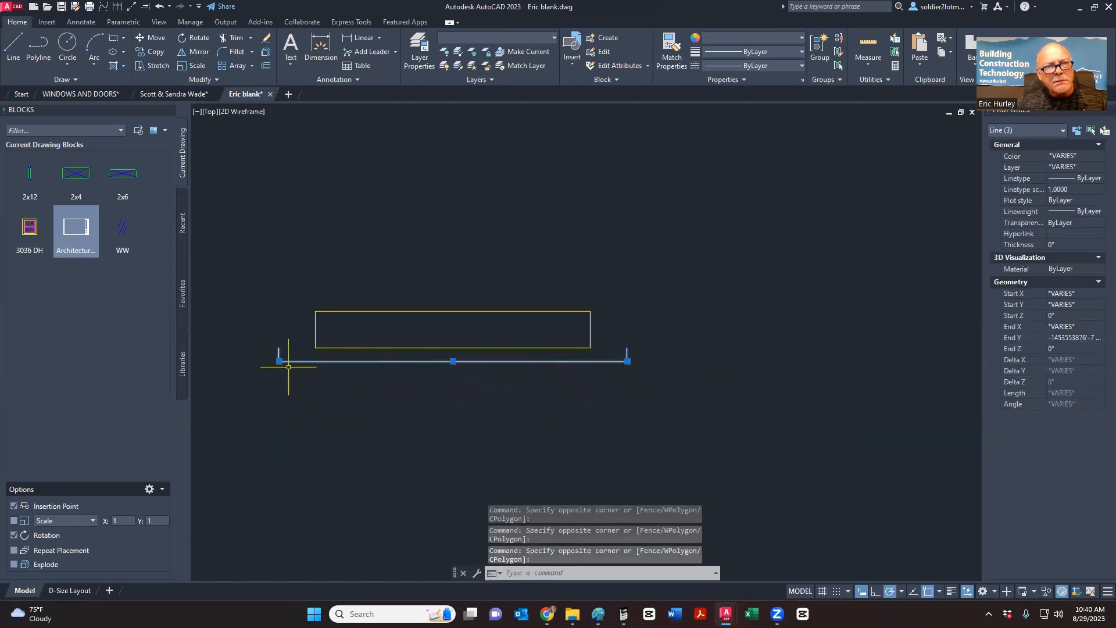
scroll(287, 368, "up", 5)
scroll(287, 367, "down", 5)
scroll(286, 366, "up", 3)
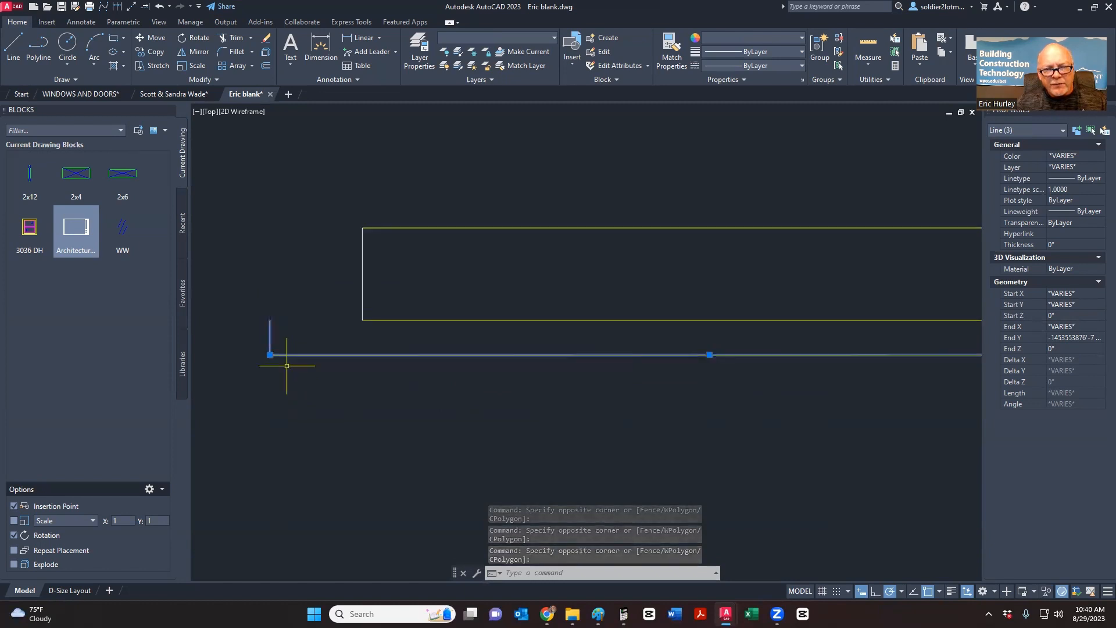
key("Escape")
- Inspect the left tick and horizontal yellow line, starting then cancelling Explode
left_click(269, 329)
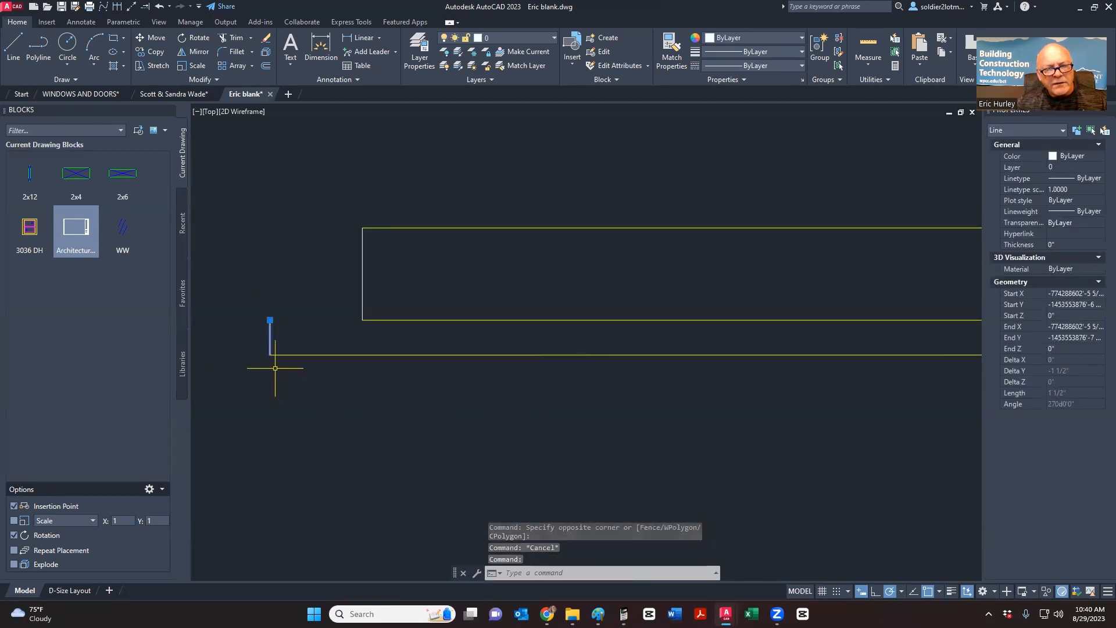
key("Escape")
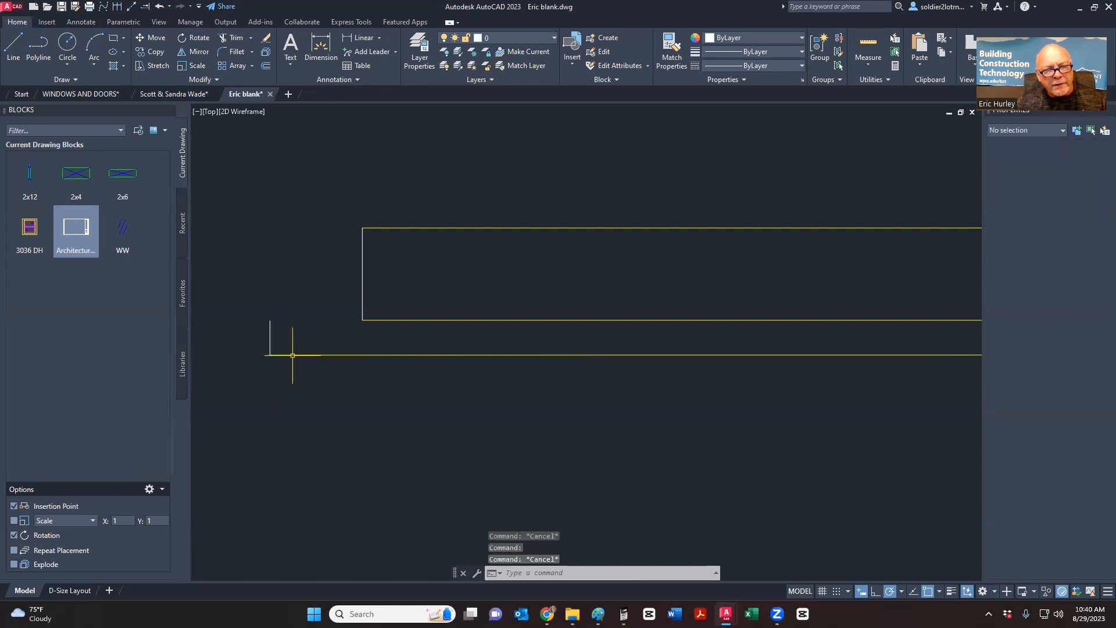
scroll(291, 356, "down", 6)
left_click(292, 356)
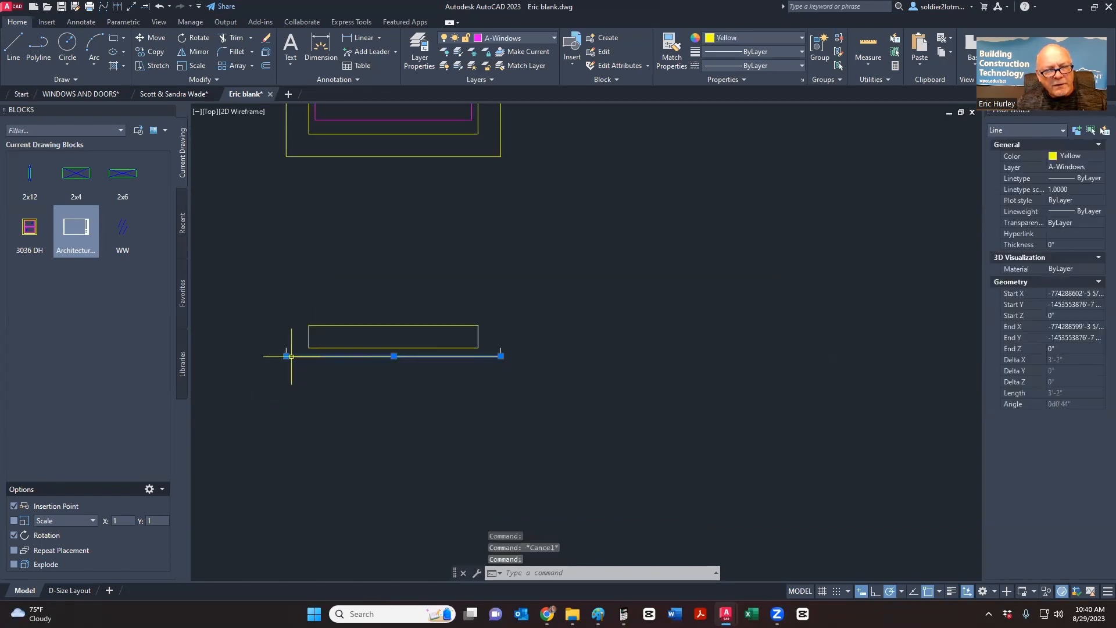
scroll(291, 356, "up", 6)
key("Escape")
left_click(282, 329)
left_click(258, 324)
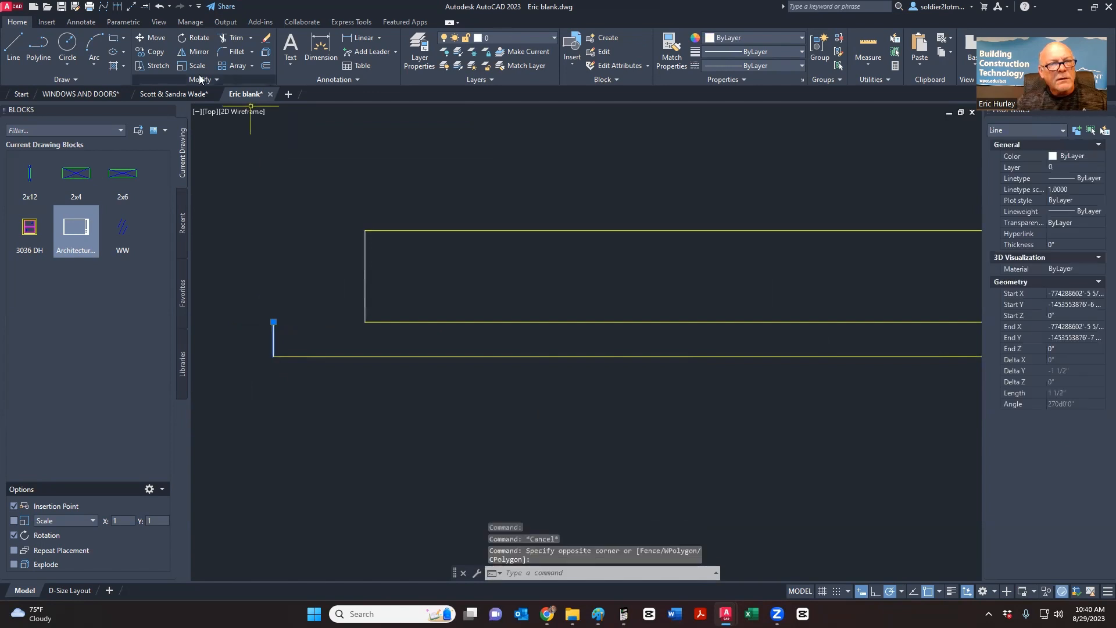
left_click(266, 52)
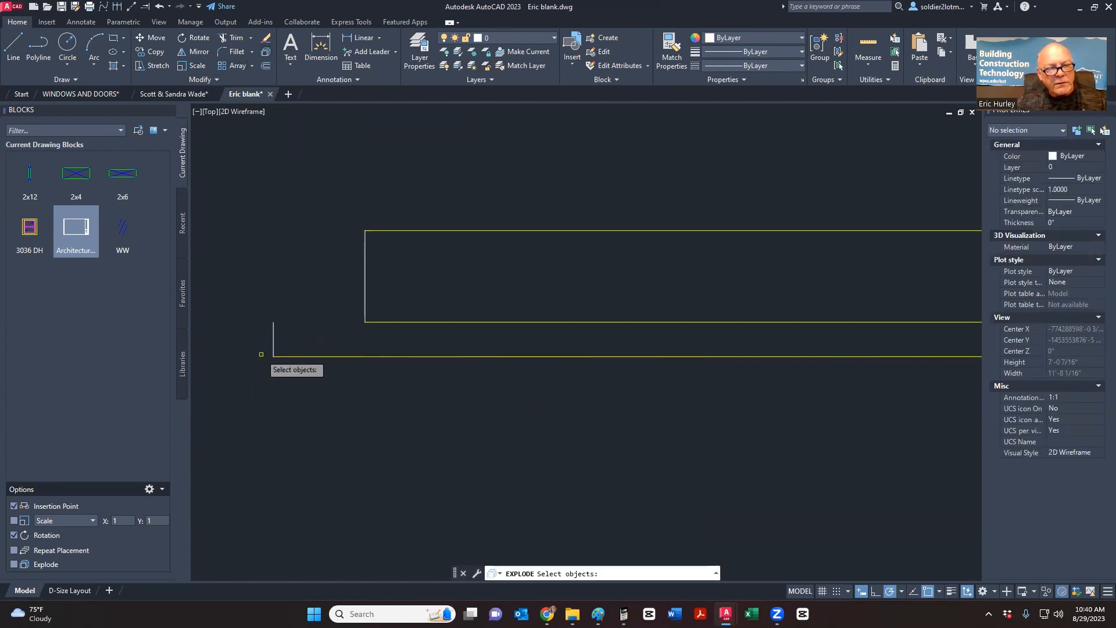
key("Escape")
- Recheck the left tick and vertical line, recentre the view and regenerate with RE
left_click(276, 342)
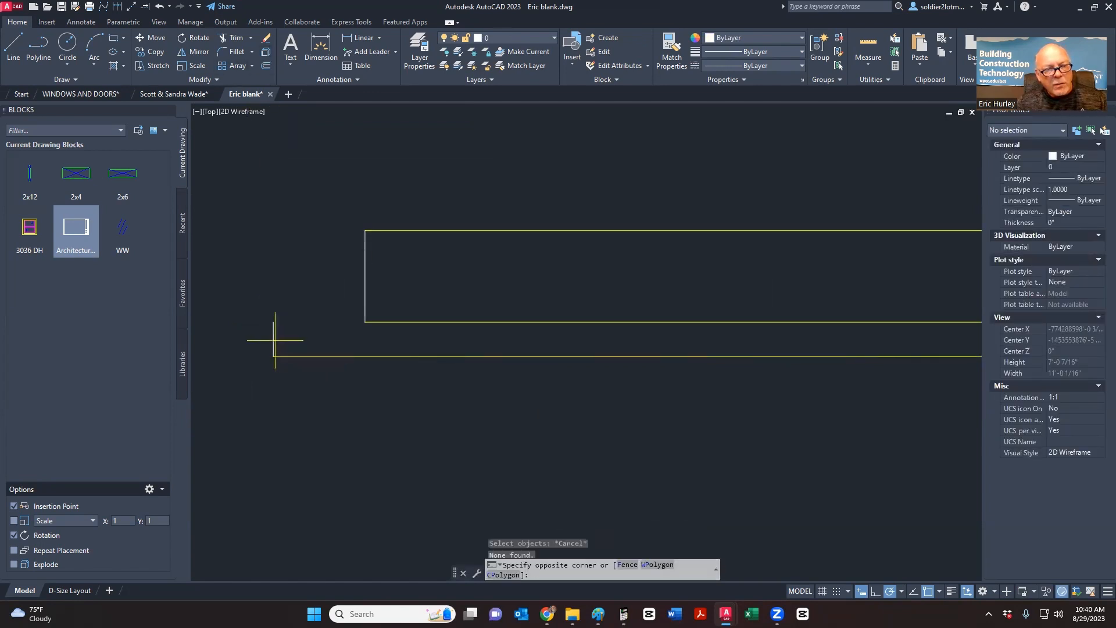
left_click(269, 326)
key("Escape")
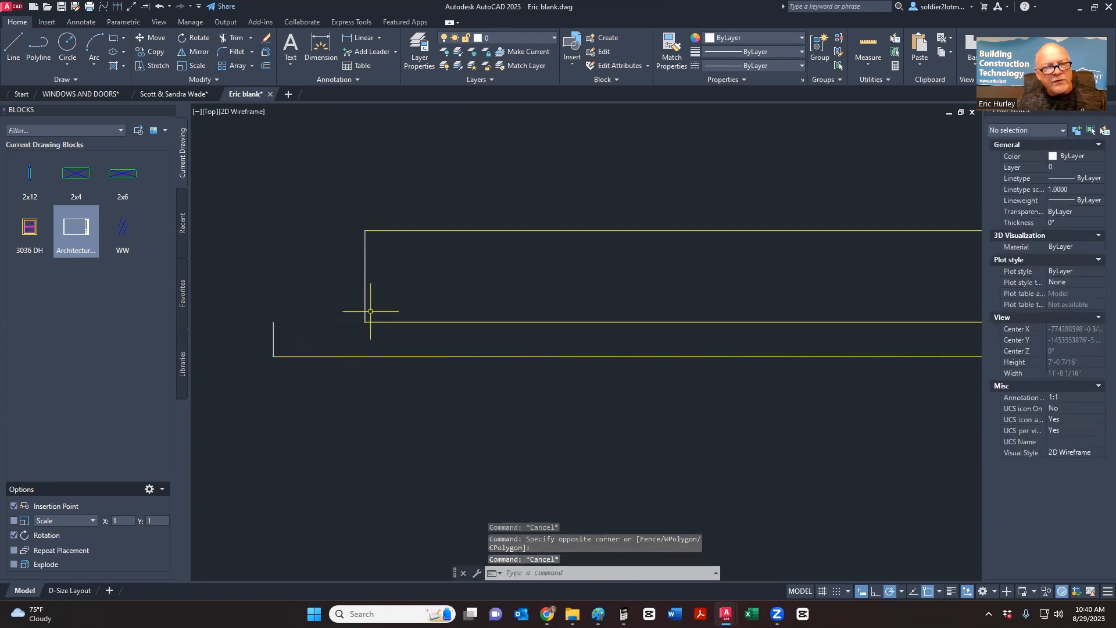
left_click(371, 311)
left_click(329, 278)
key("Escape")
scroll(299, 320, "down", 8)
scroll(302, 329, "up", 4)
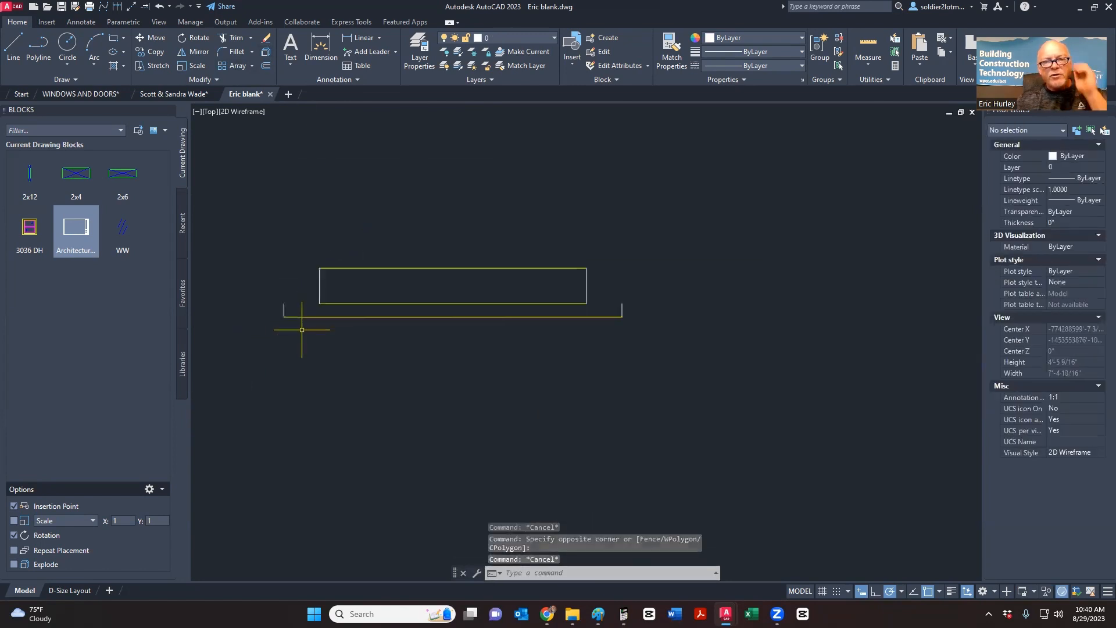
middle_click_drag(302, 330, 303, 357)
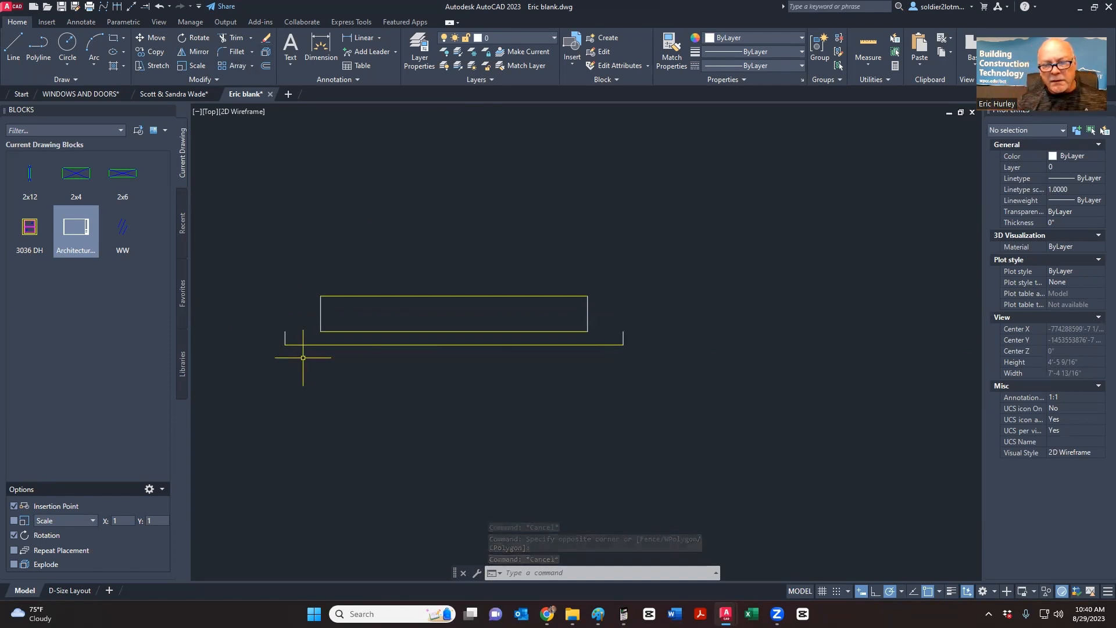
type("re")
key("Return")
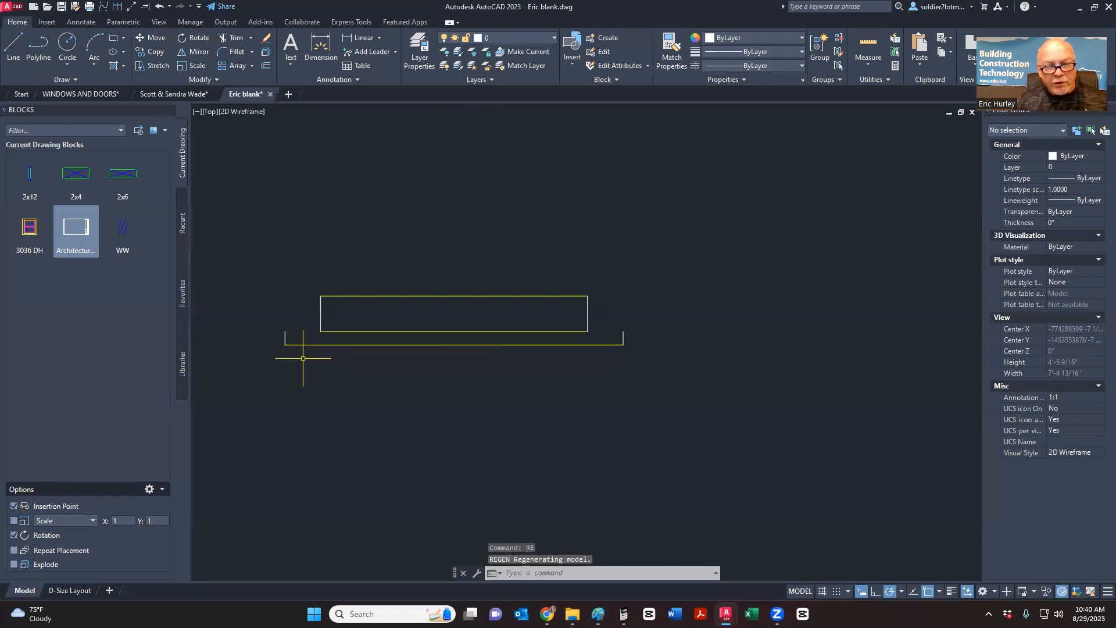
- Check the short left line again and begin a crossing window around the sill lines
left_click(285, 332)
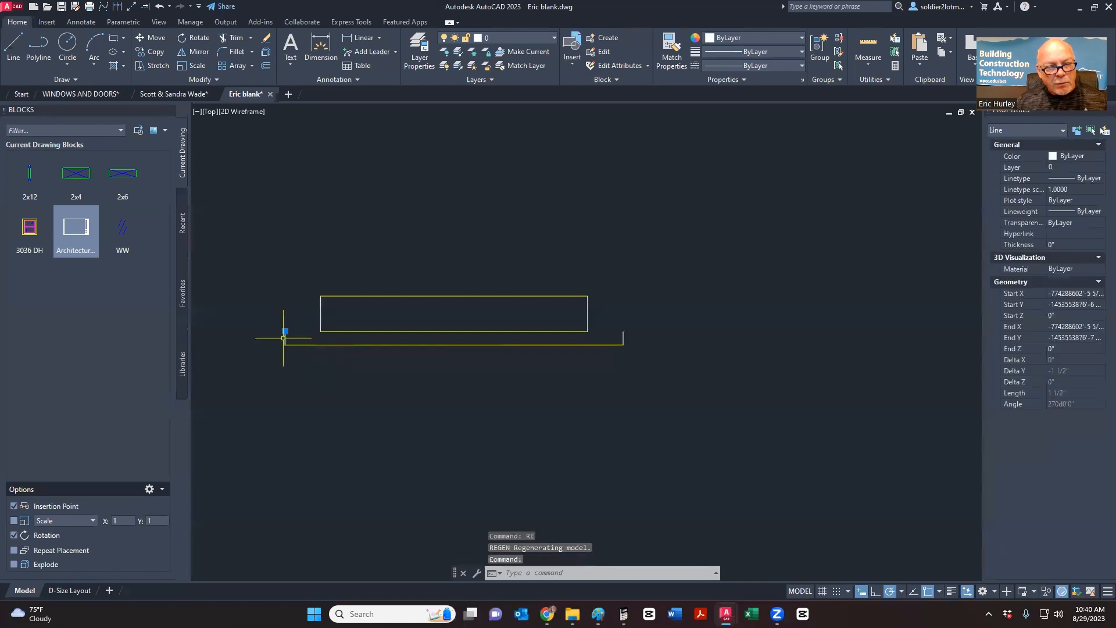
scroll(282, 338, "up", 5)
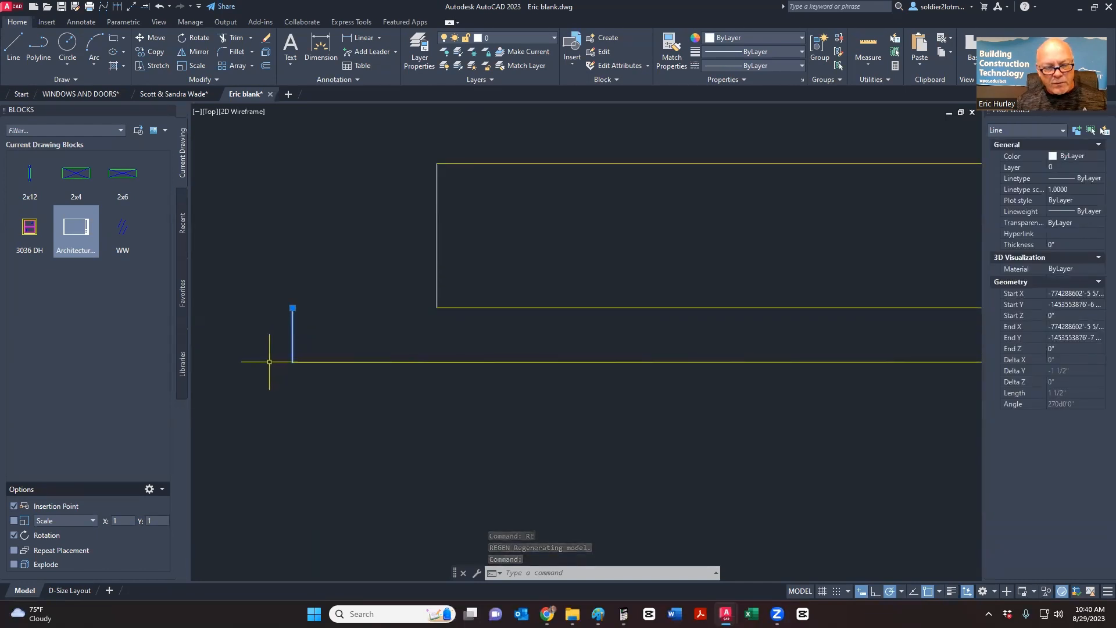
key("Escape")
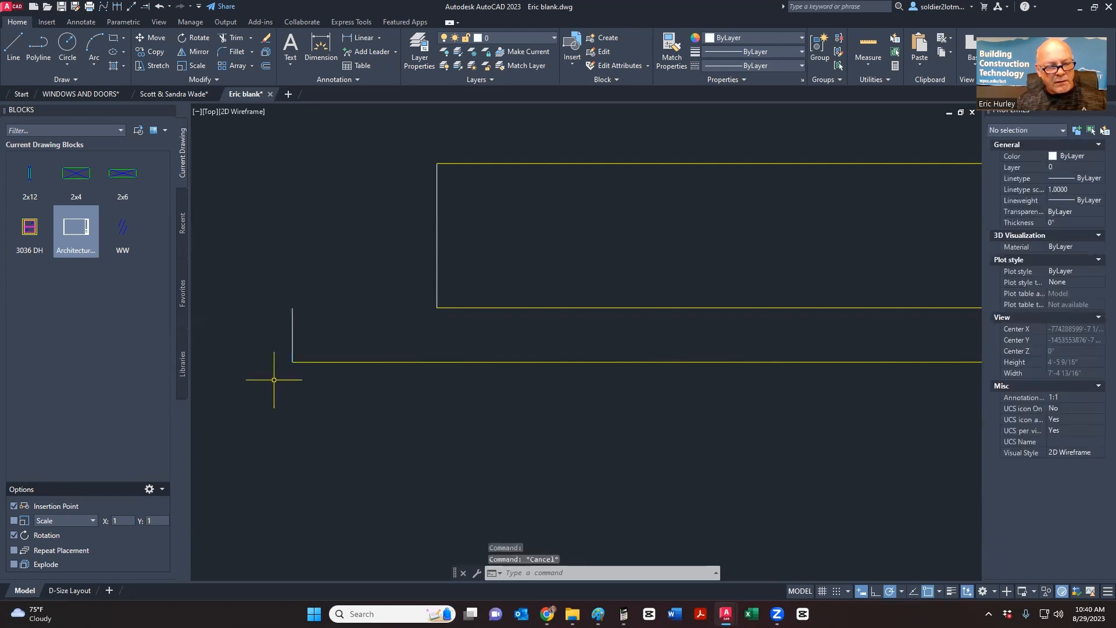
scroll(271, 379, "down", 4)
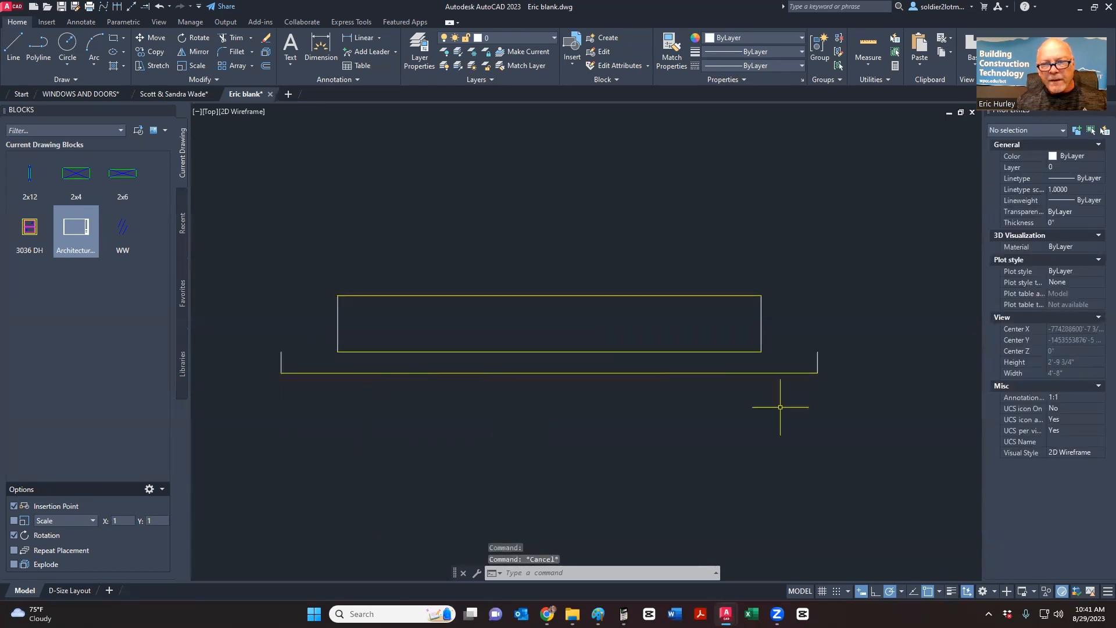
left_click(872, 400)
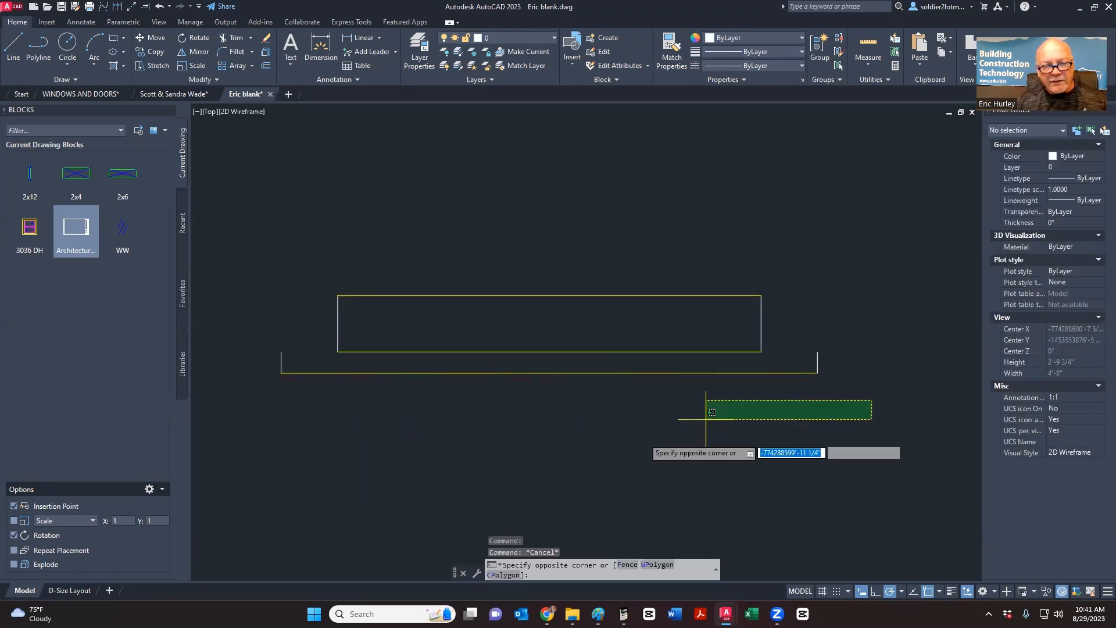
- Put the three sill board lines on layer A-Windows with colour ByLayer
left_click(251, 376)
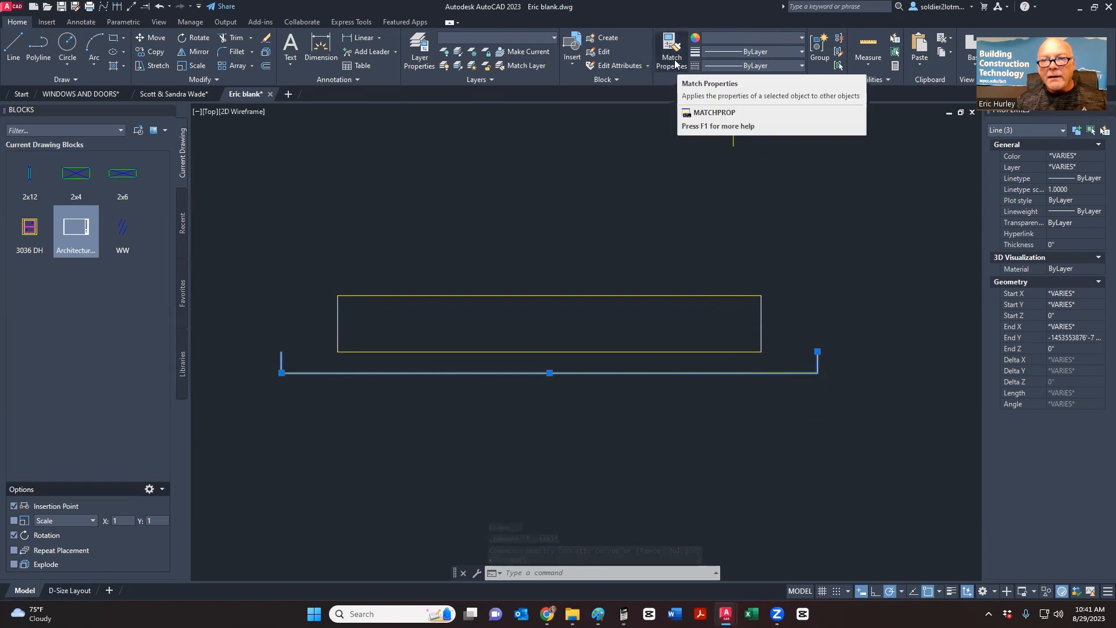
left_click(497, 38)
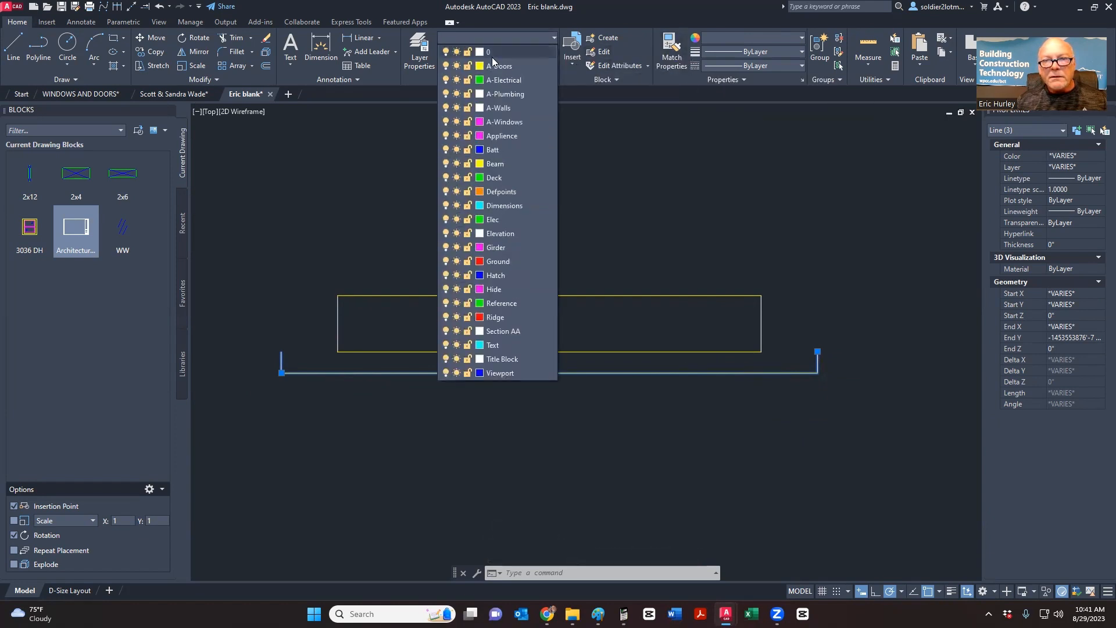
left_click(488, 123)
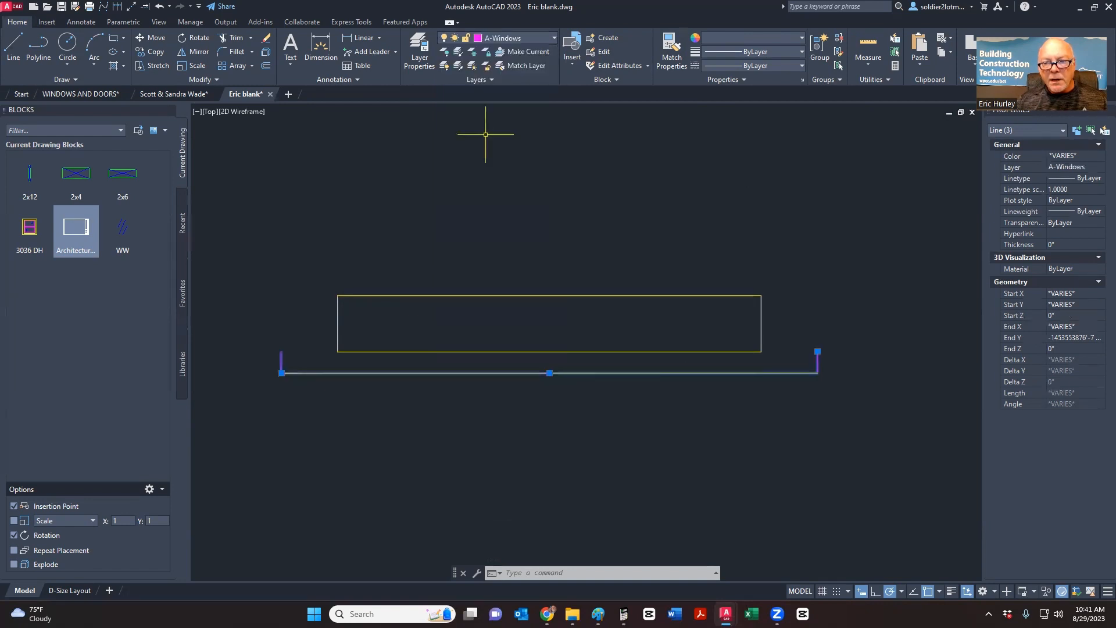
left_click(751, 40)
left_click(711, 53)
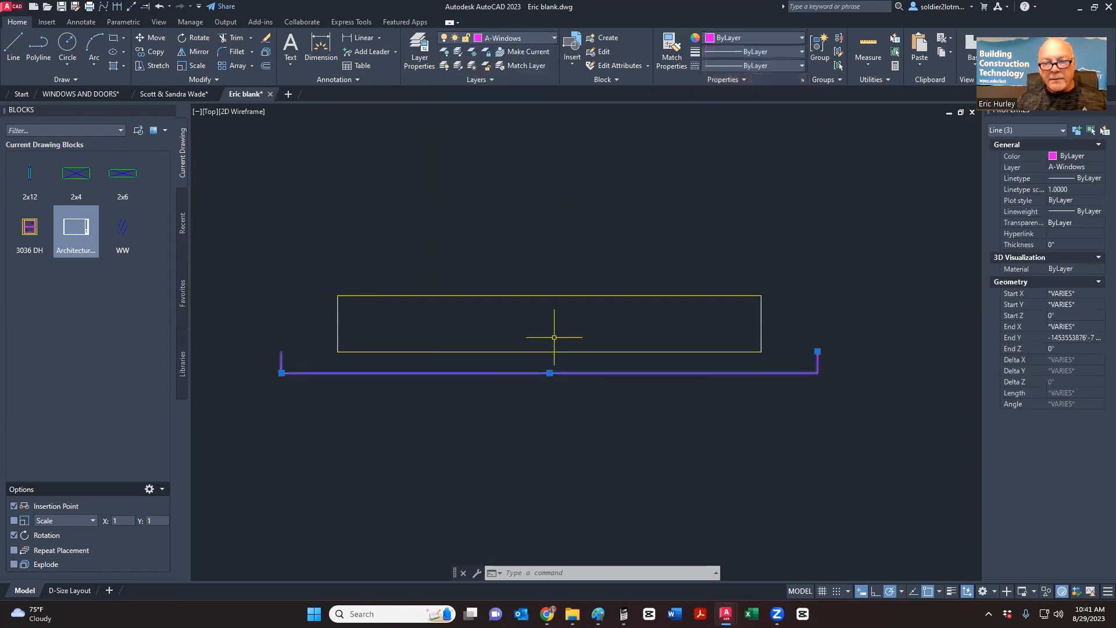
left_click(478, 498)
key("Escape")
key("Escape")
- Erase the rectangle's bottom edge, compare with the Paint sketch, then undo the erase
middle_click_drag(640, 405, 633, 386)
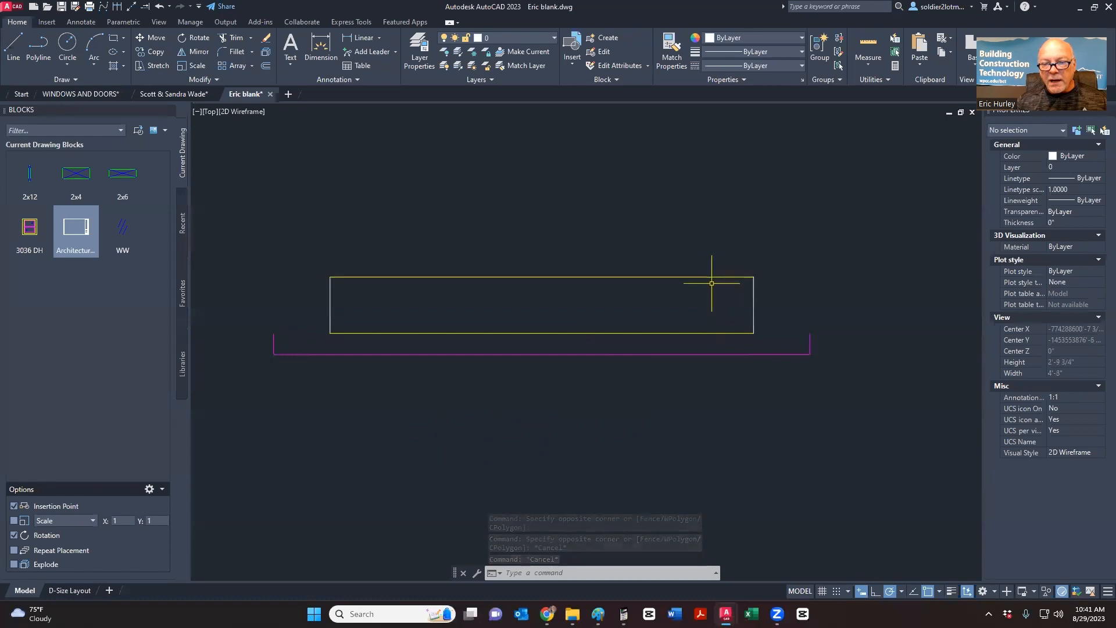
left_click(654, 339)
left_click(647, 337)
left_click(644, 341)
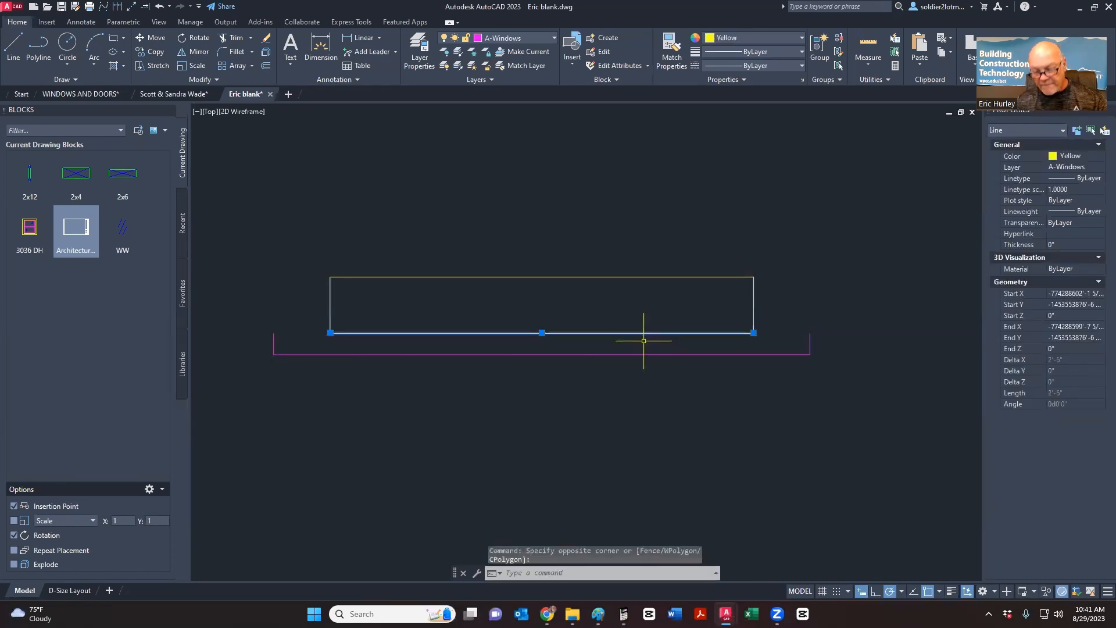
key("Delete")
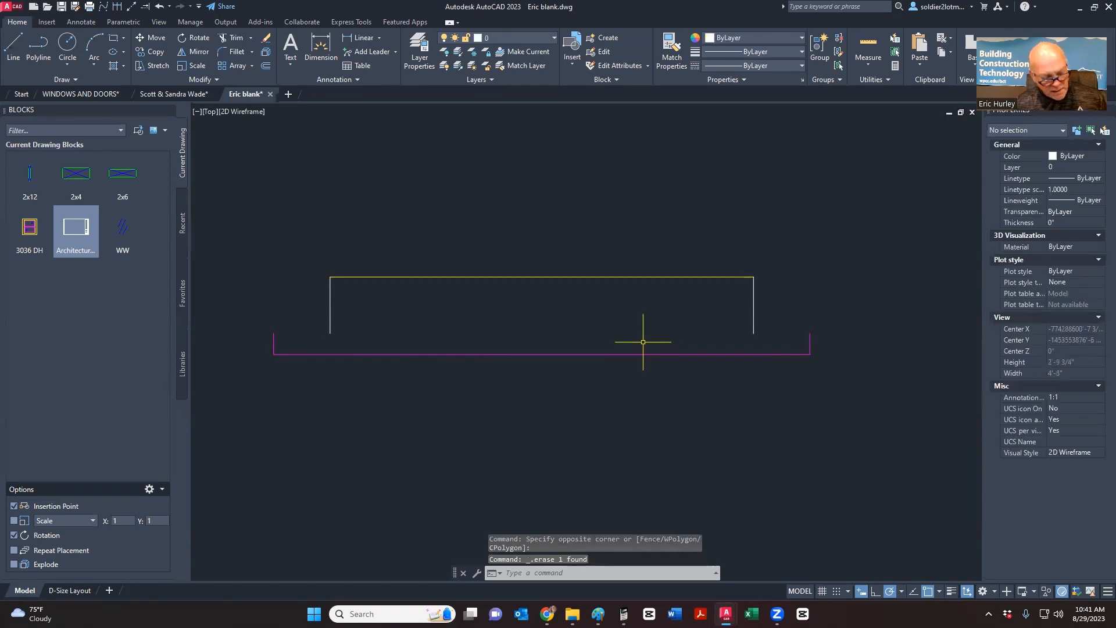
key("alt+Tab")
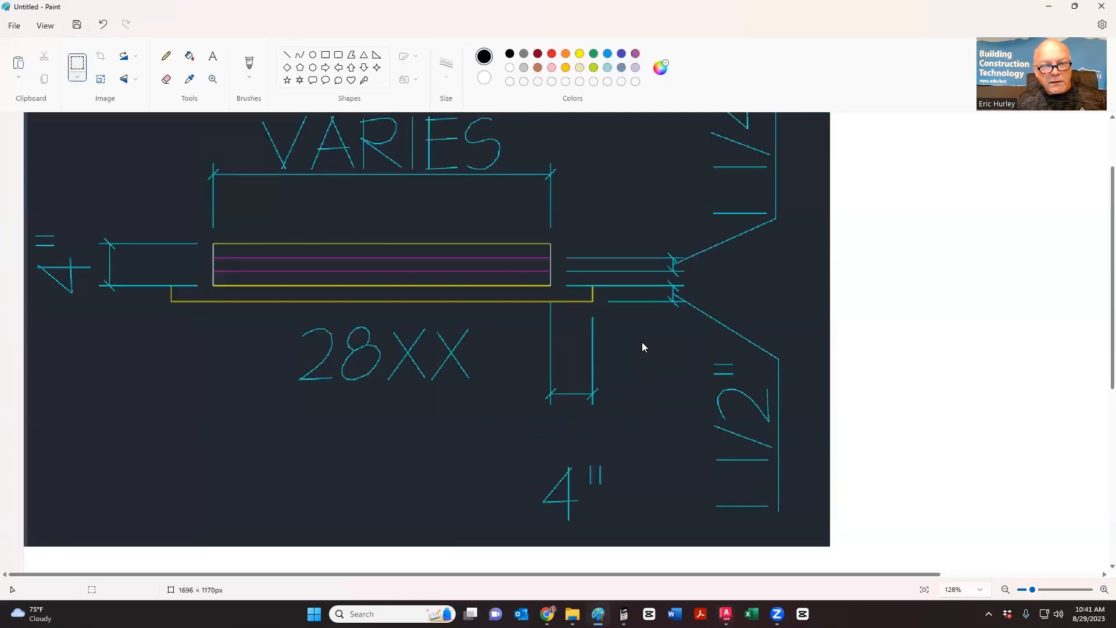
key("alt+Tab")
key("alt+Tab")
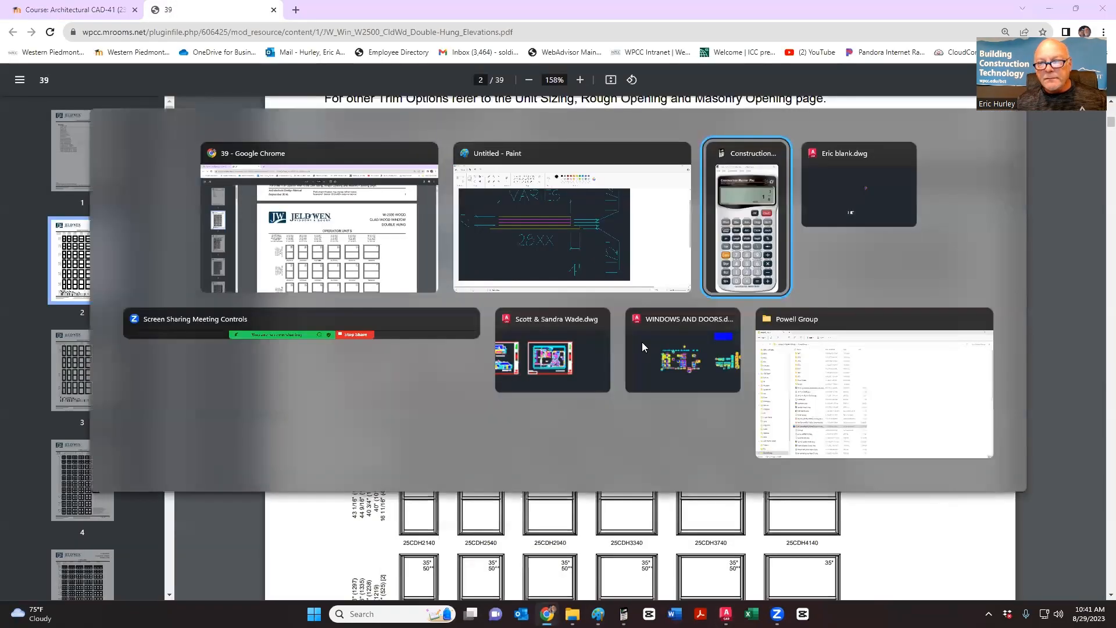
key("ctrl+z")
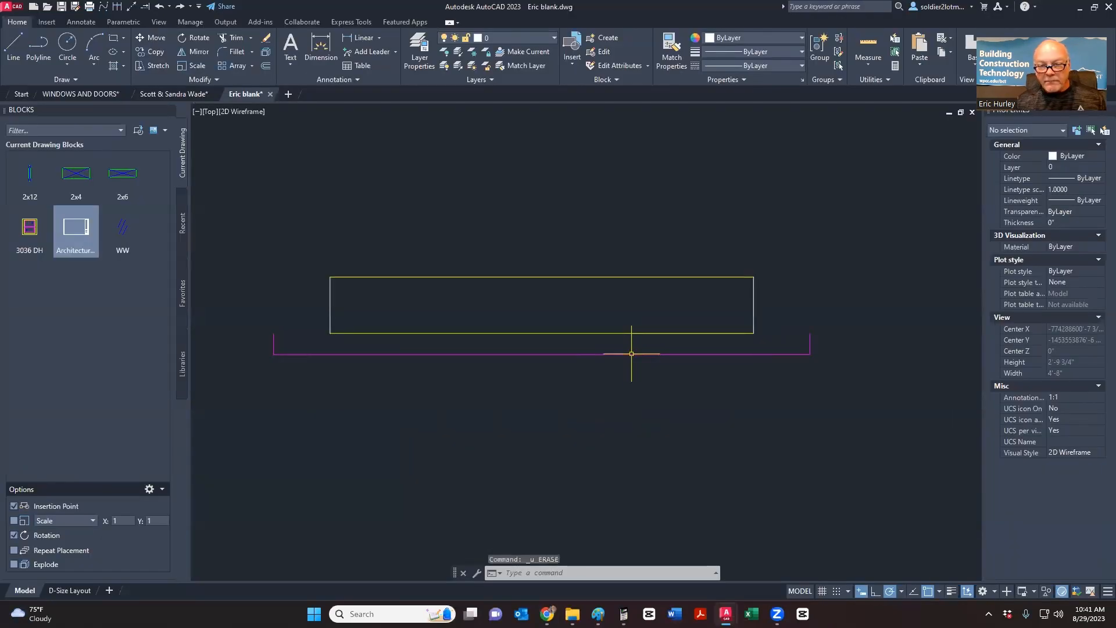
- Copy the rectangle's bottom yellow line up to mid-height across the rectangle
middle_click_drag(591, 357, 561, 319)
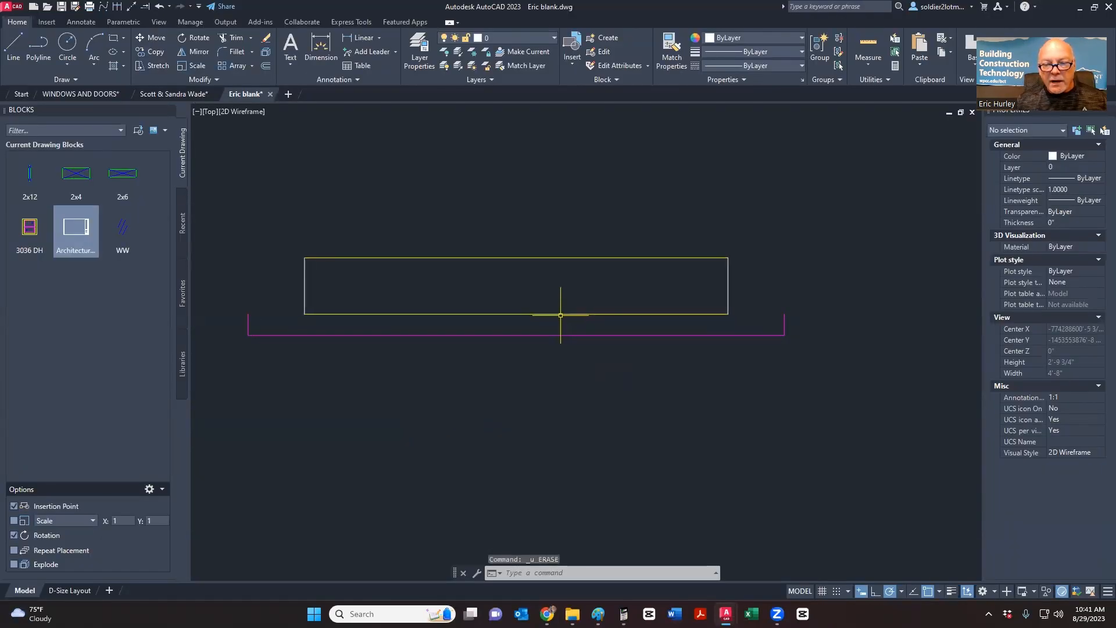
left_click(559, 313)
right_click(559, 314)
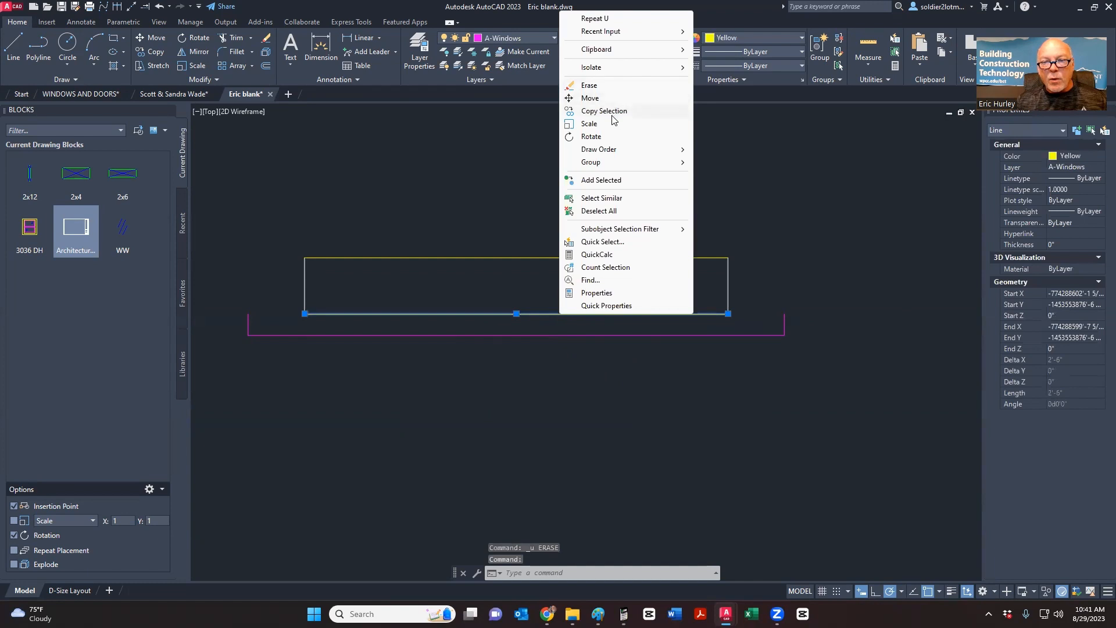
left_click(604, 111)
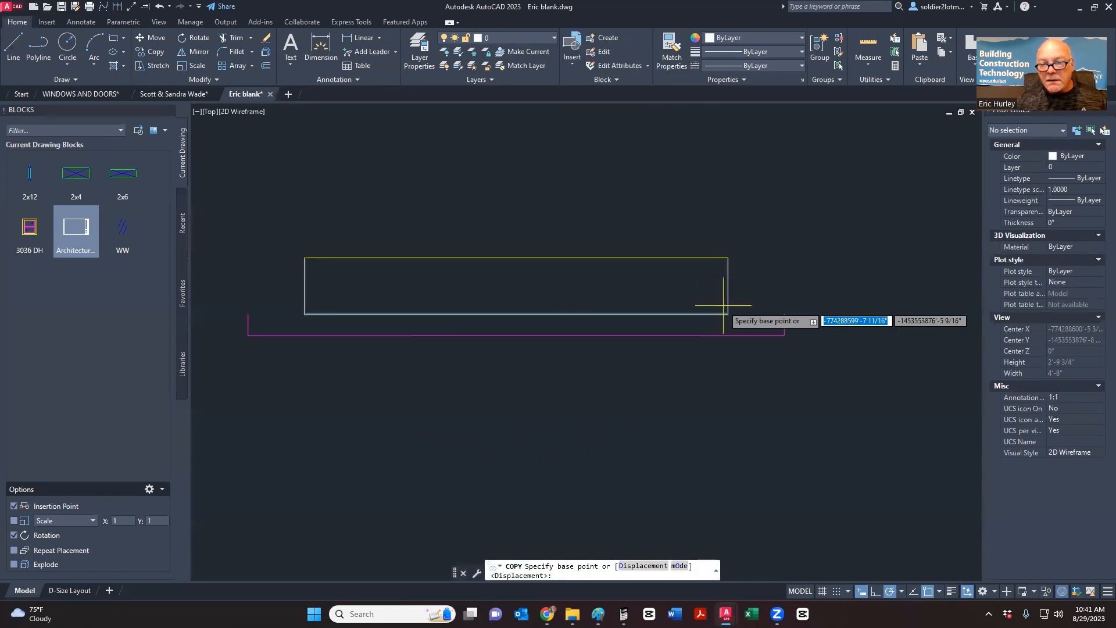
left_click(728, 313)
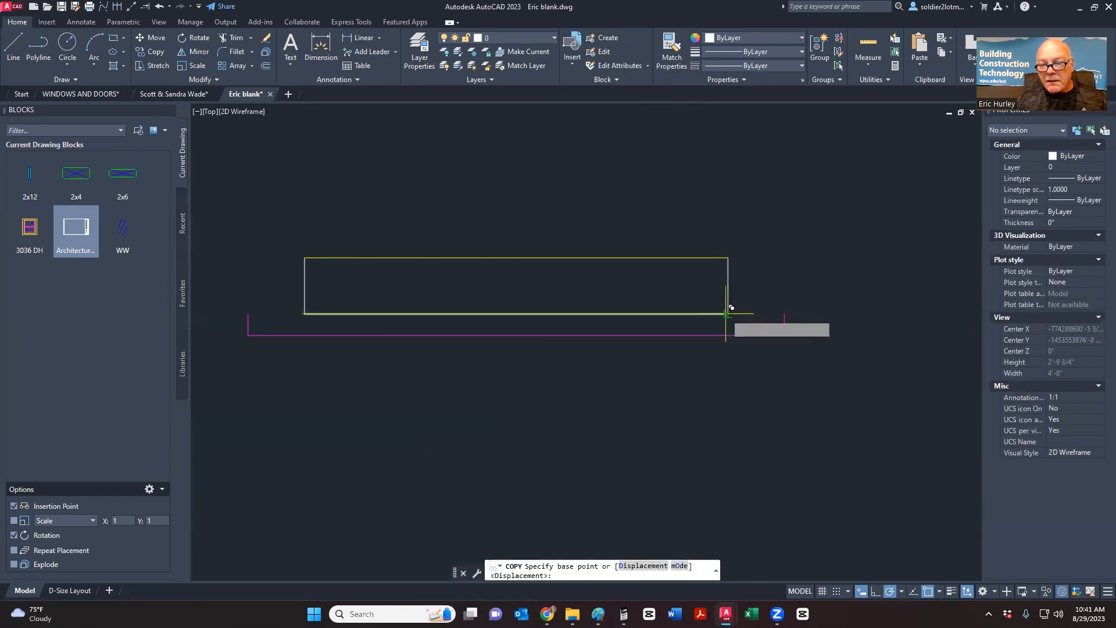
left_click(727, 285)
key("Escape")
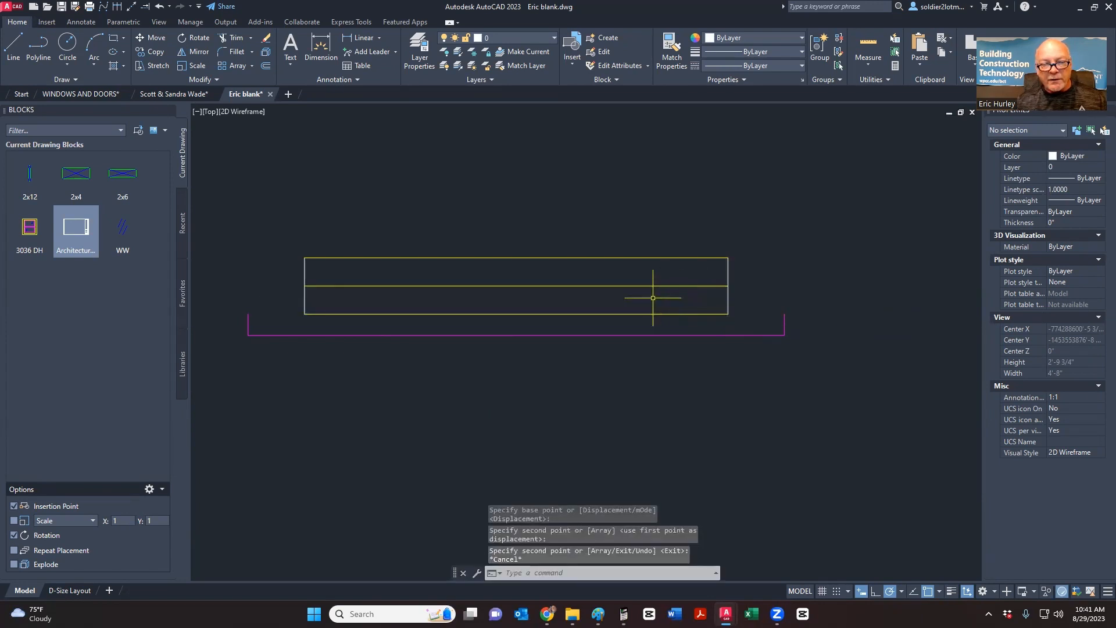
- Compare the drawing with the Paint sketch and JELD-WEN PDF, then return to Paint
key("alt+Tab")
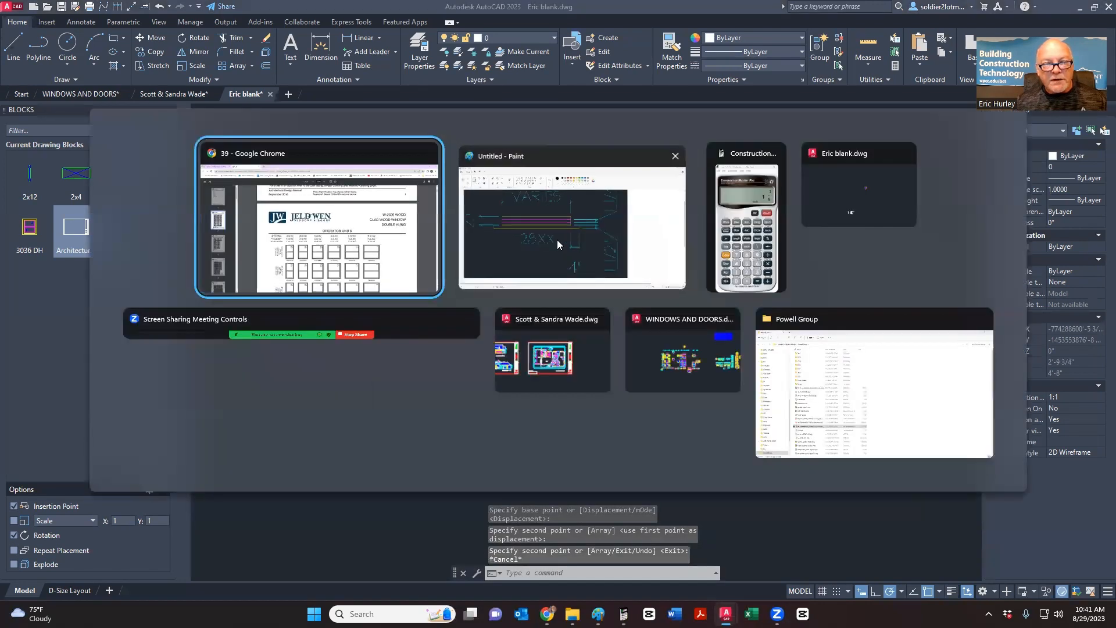
left_click(557, 240)
scroll(729, 286, "up", 2)
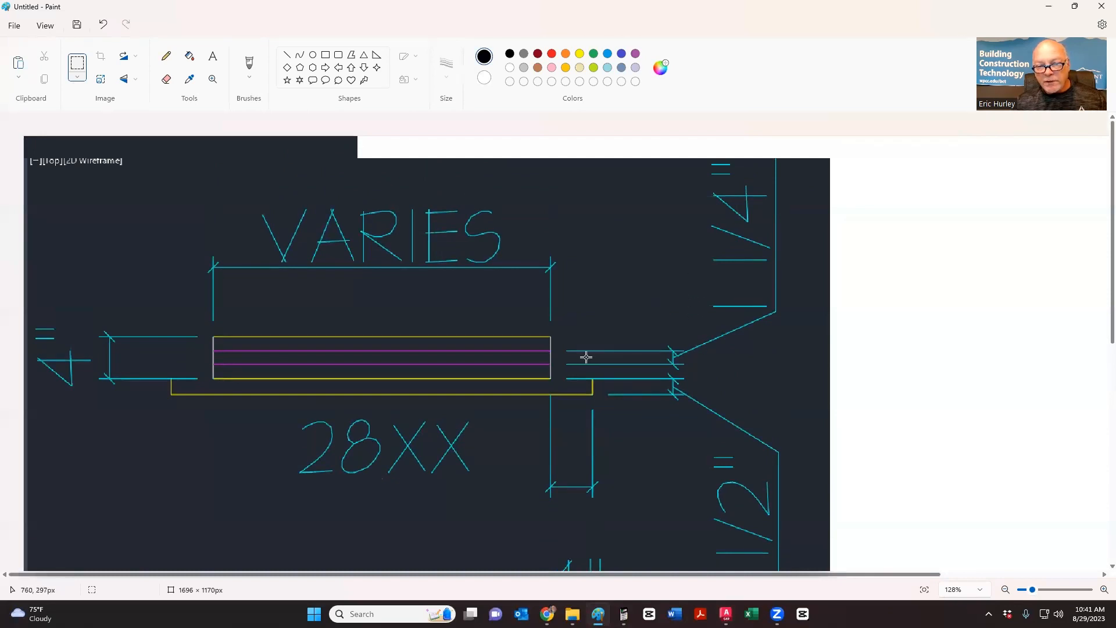
key("alt+Tab")
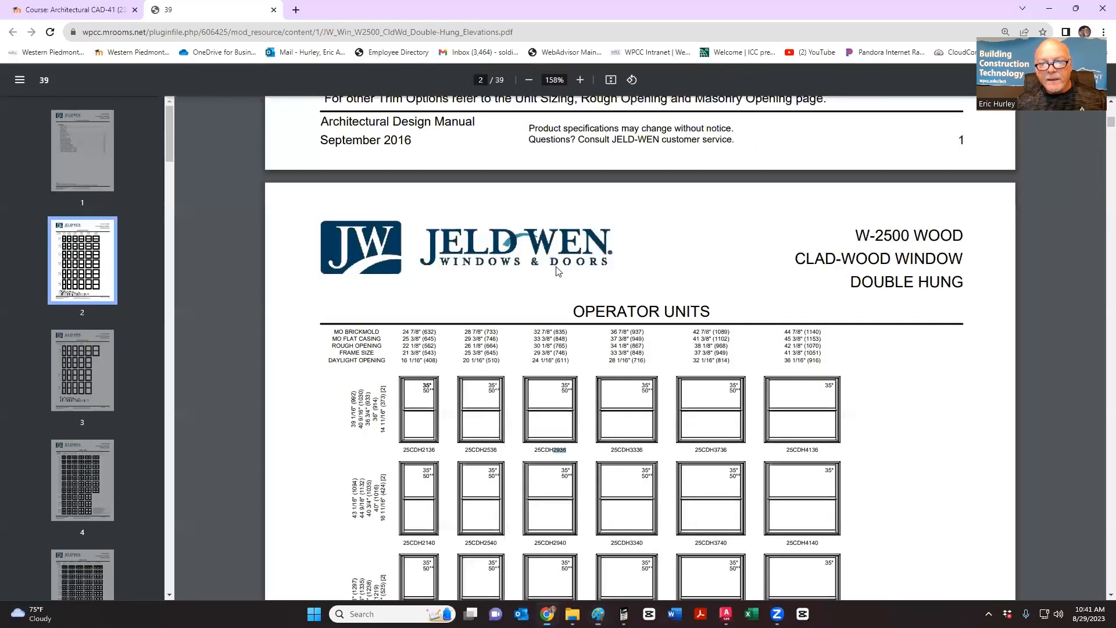
key("alt+Tab")
key("alt+Tab")
key("alt+Tab")
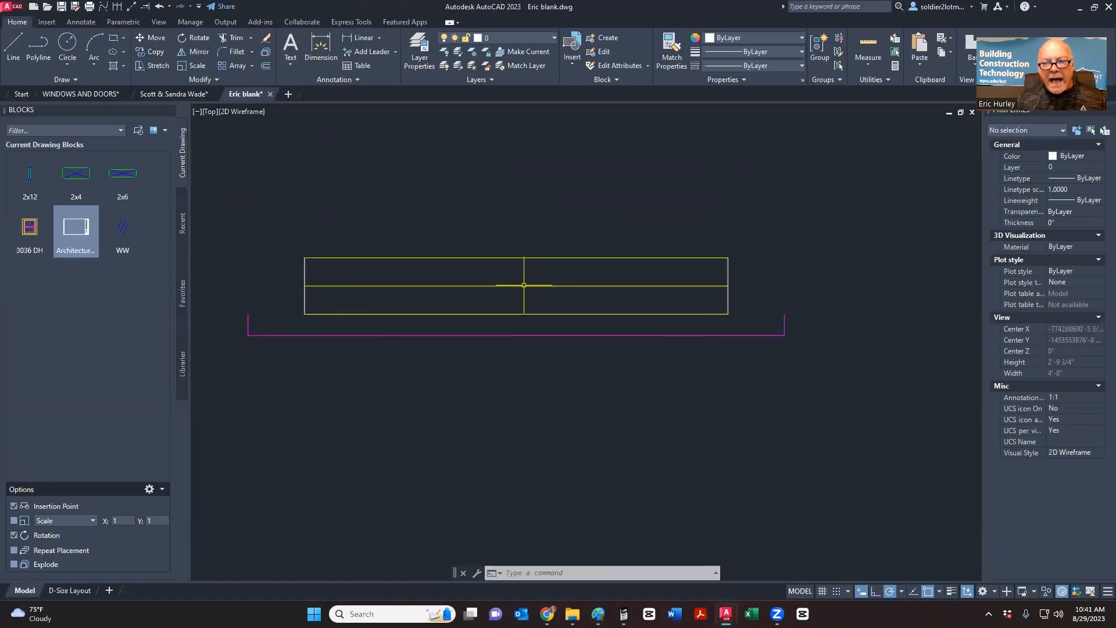
left_click(523, 285)
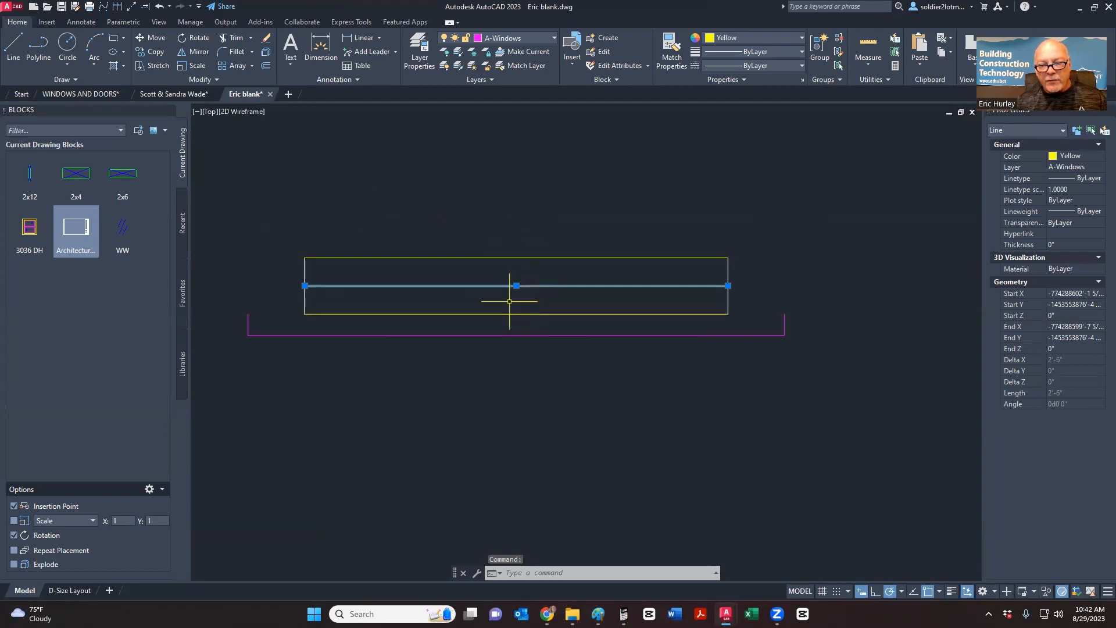
key("Escape")
key("Escape")
key("alt+Tab")
left_click(531, 283)
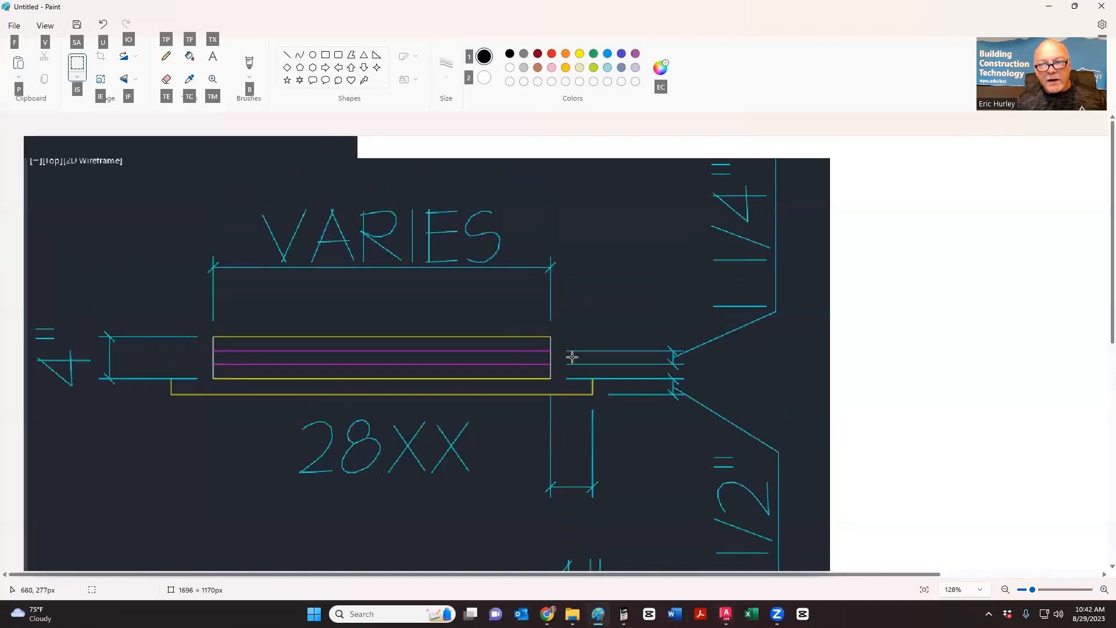
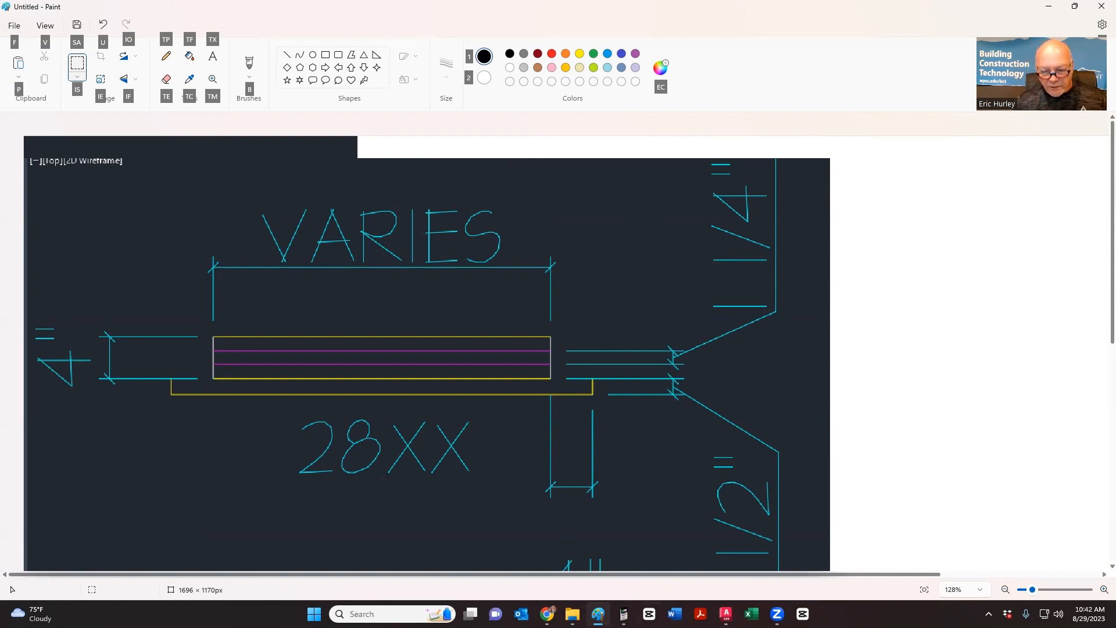
- Divide 1 1/4" by 2 in Construction Master Pro to get 5/8", then return to Eric blank
left_click(624, 613)
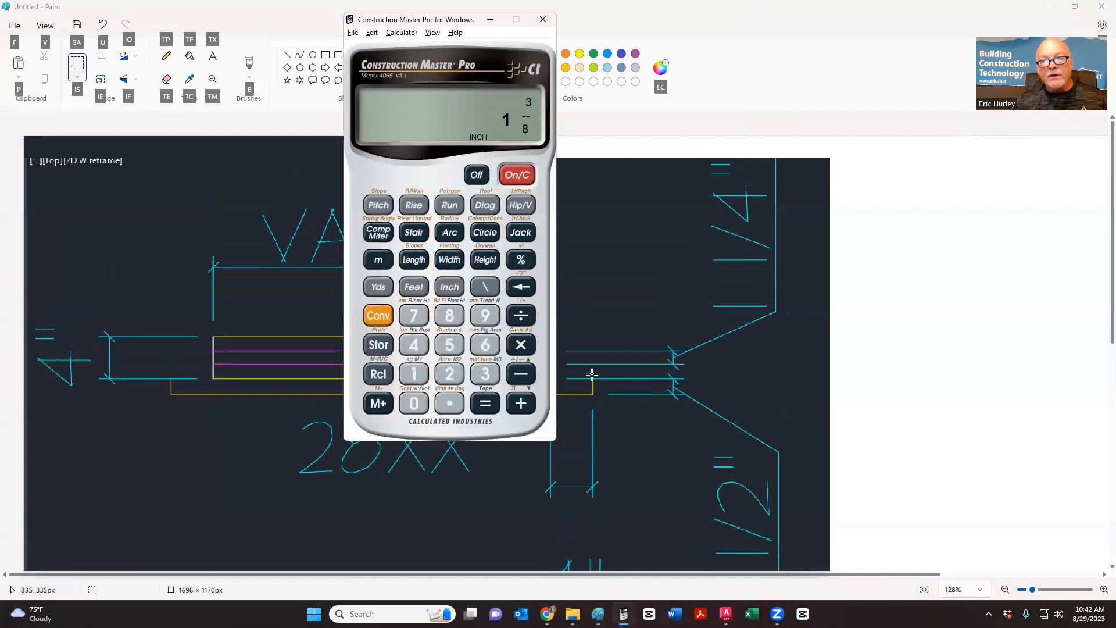
left_click(414, 371)
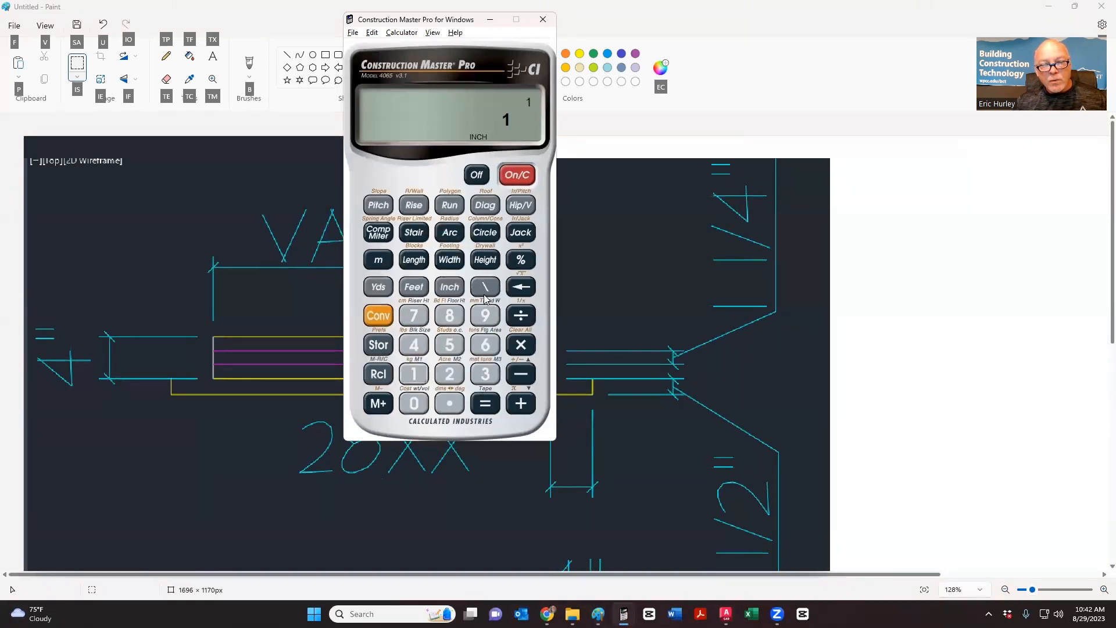
left_click(413, 348)
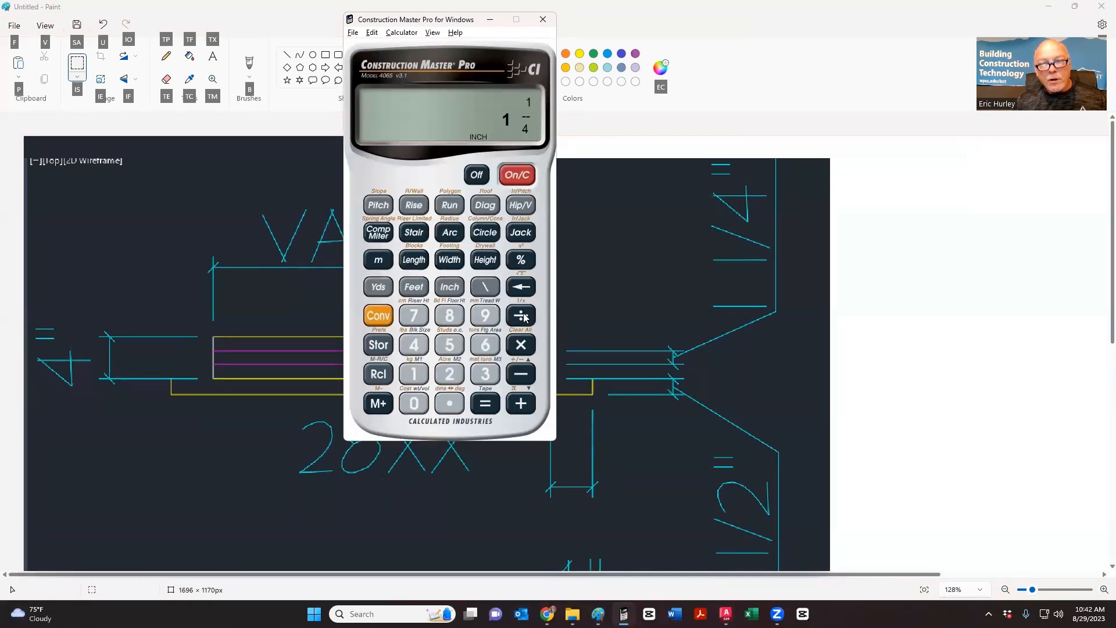
left_click(459, 375)
left_click(482, 407)
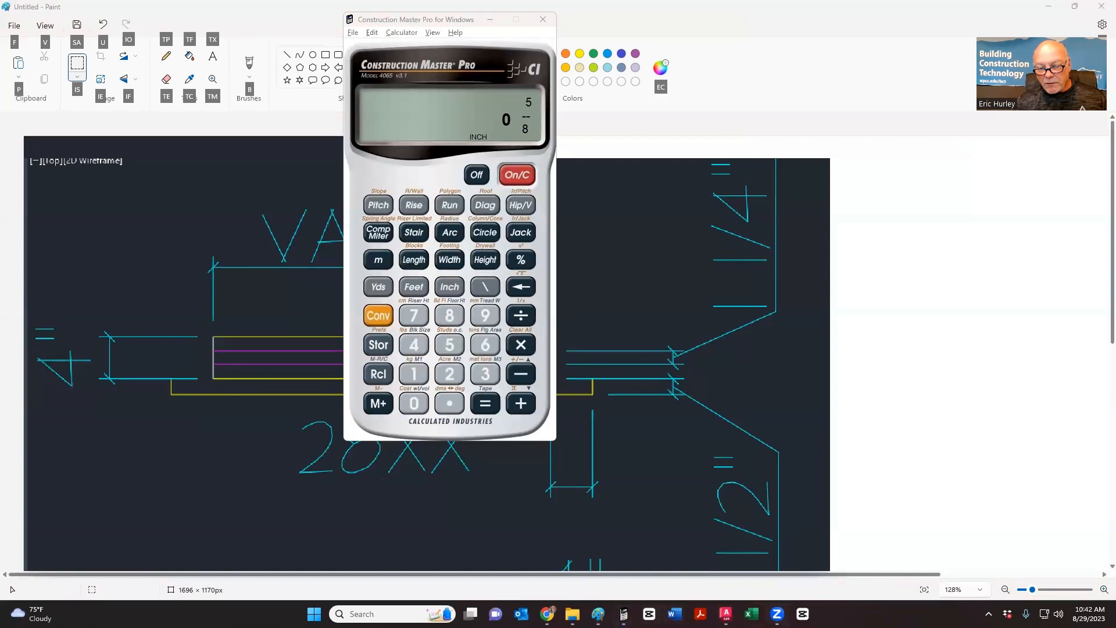
mouse_move(726, 614)
left_click(816, 558)
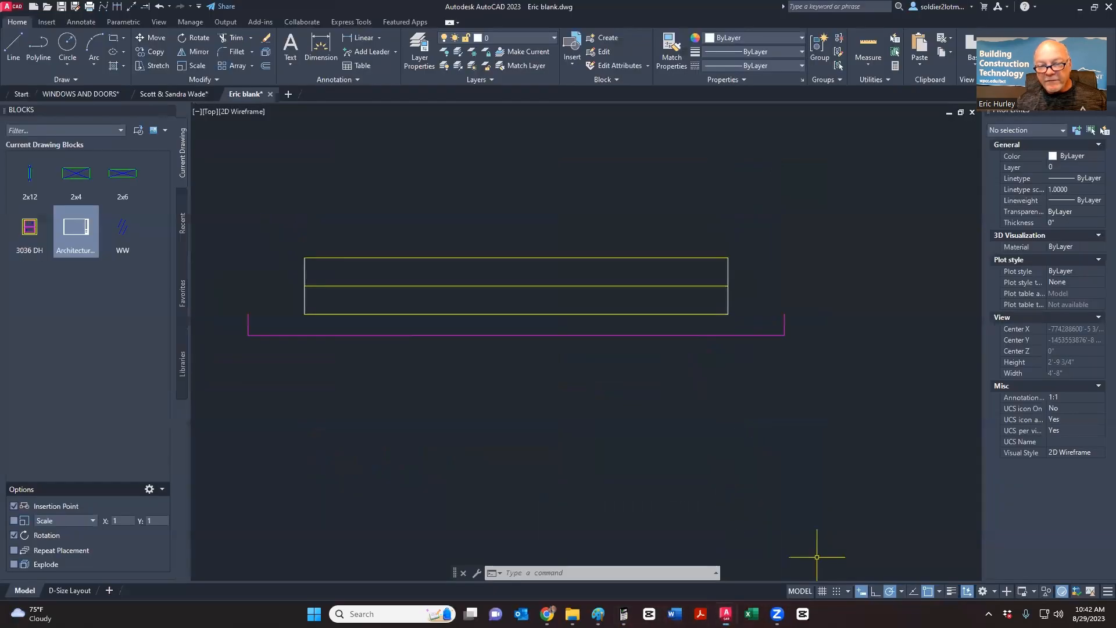
- Offset the middle line 5/8" above and below, then erase the original middle line
left_click(265, 66)
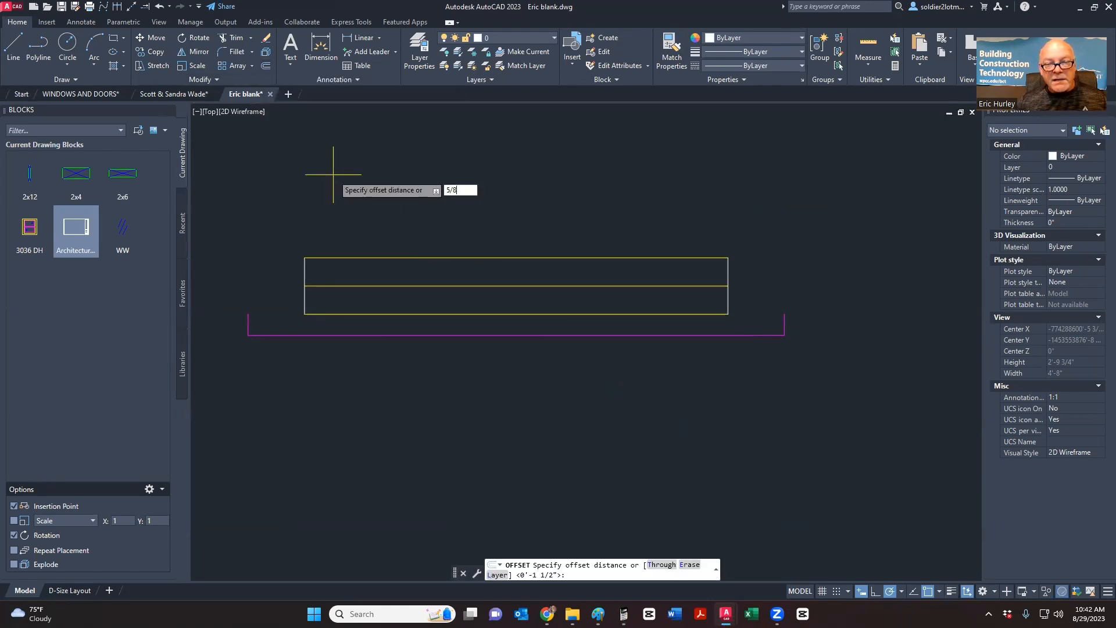
key("Return")
left_click(400, 285)
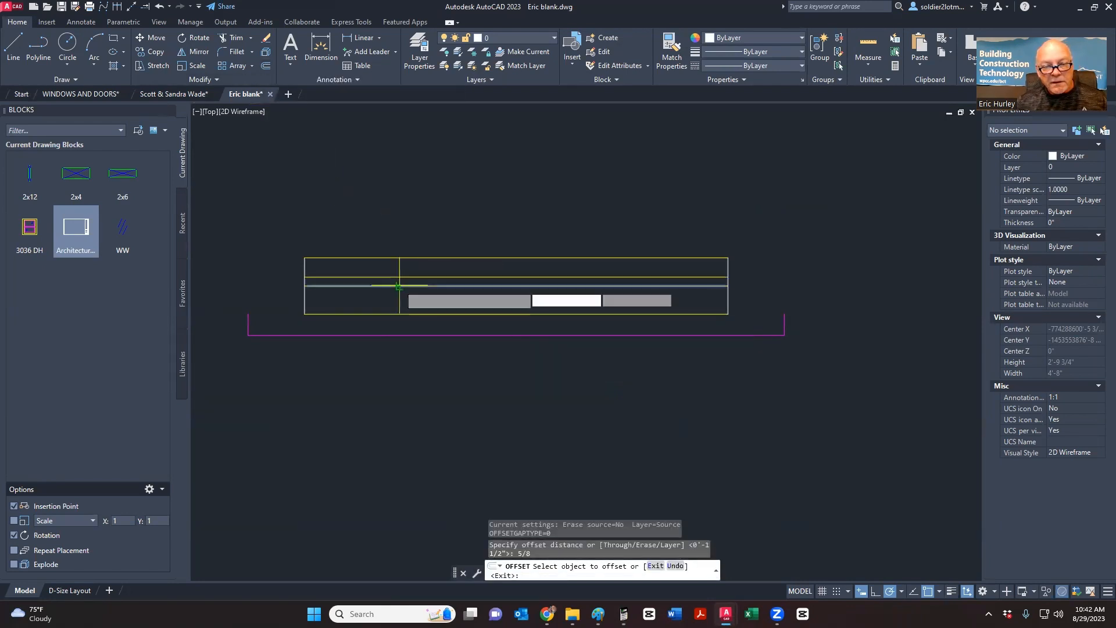
left_click(395, 298)
left_click(391, 286)
left_click(391, 274)
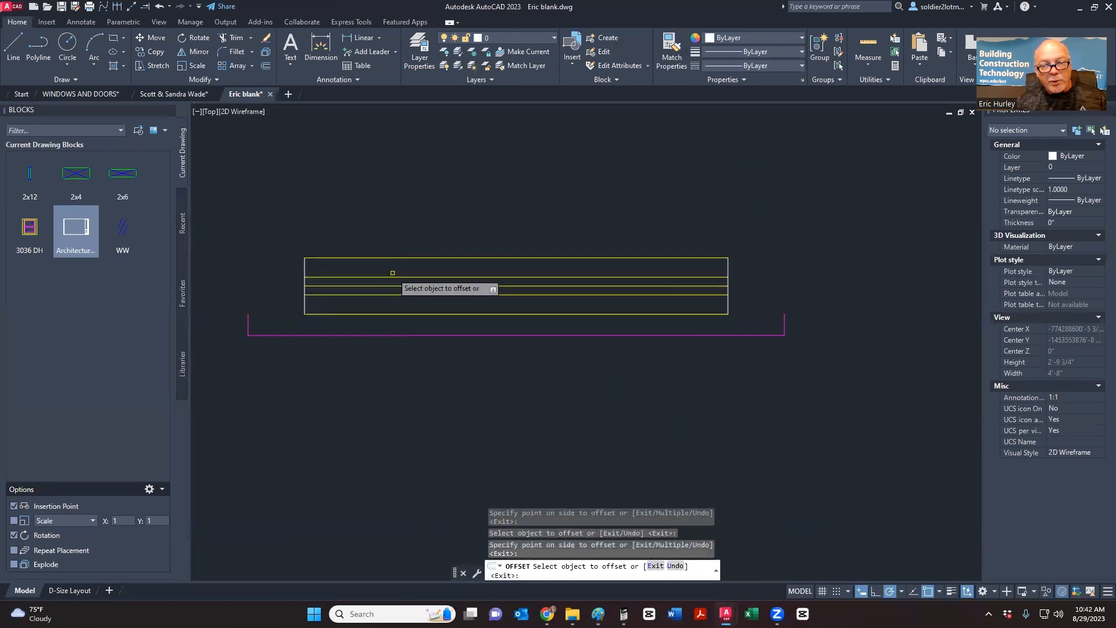
key("Escape")
left_click(392, 286)
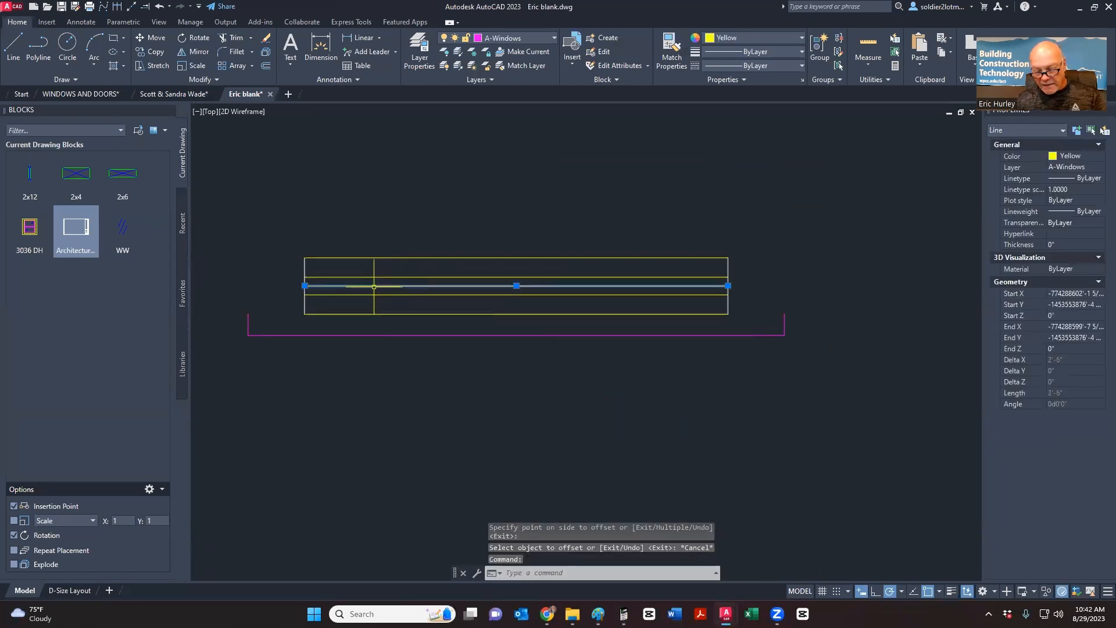
key("Delete")
- Match the two new lines to the magenta sill line's properties
left_click(671, 51)
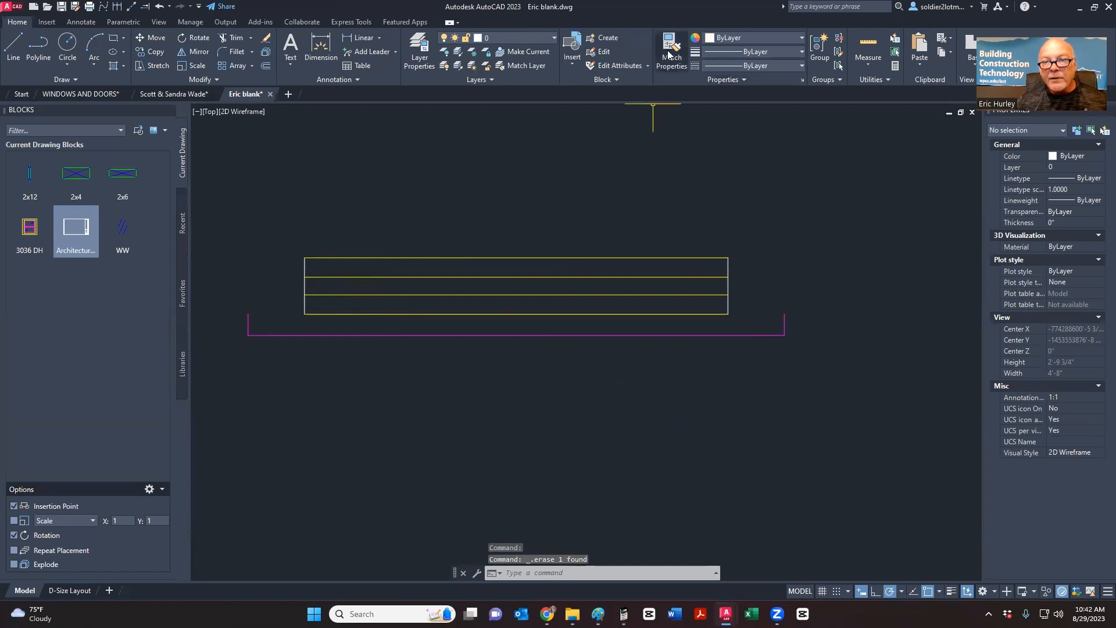
left_click(517, 334)
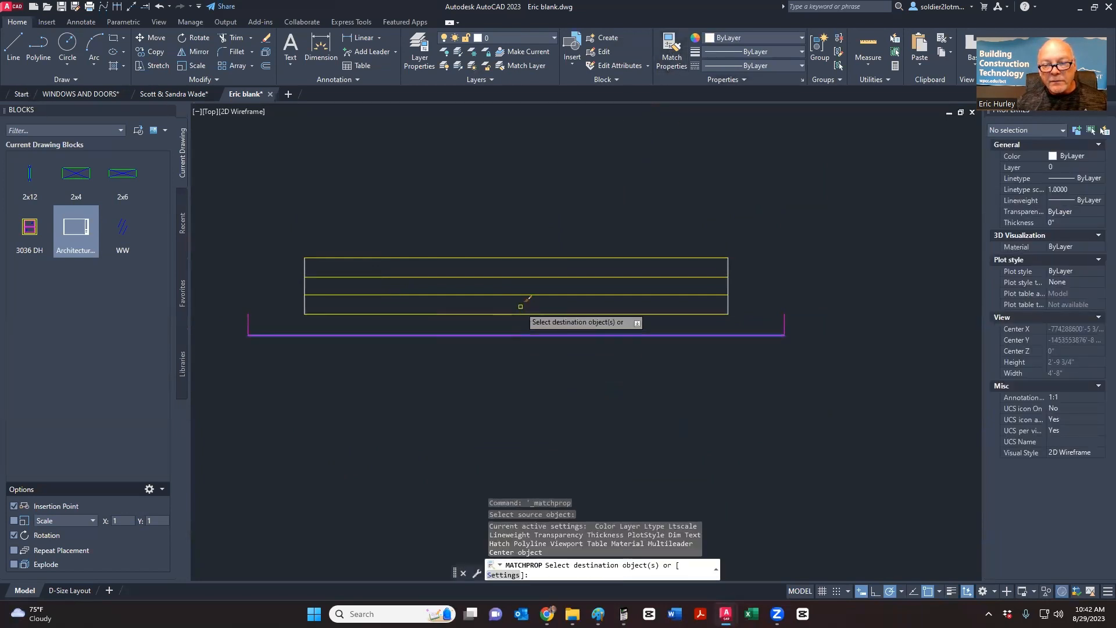
left_click(520, 304)
left_click(488, 267)
key("Escape")
middle_click_drag(408, 312, 431, 308)
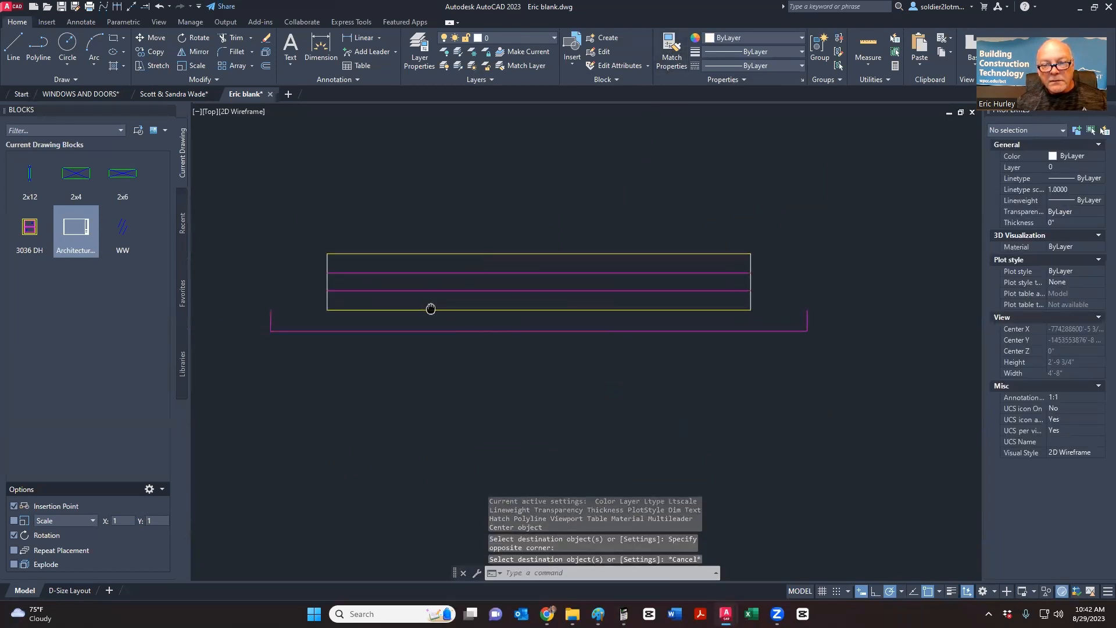
scroll(430, 307, "down", 2)
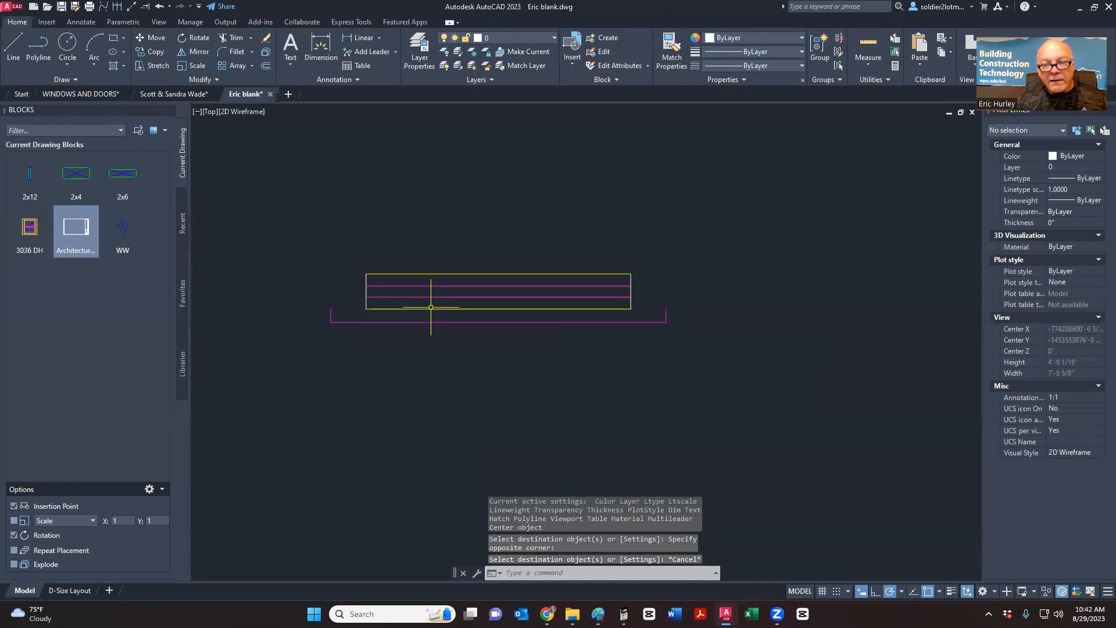
scroll(430, 306, "down", 6)
scroll(430, 270, "up", 3)
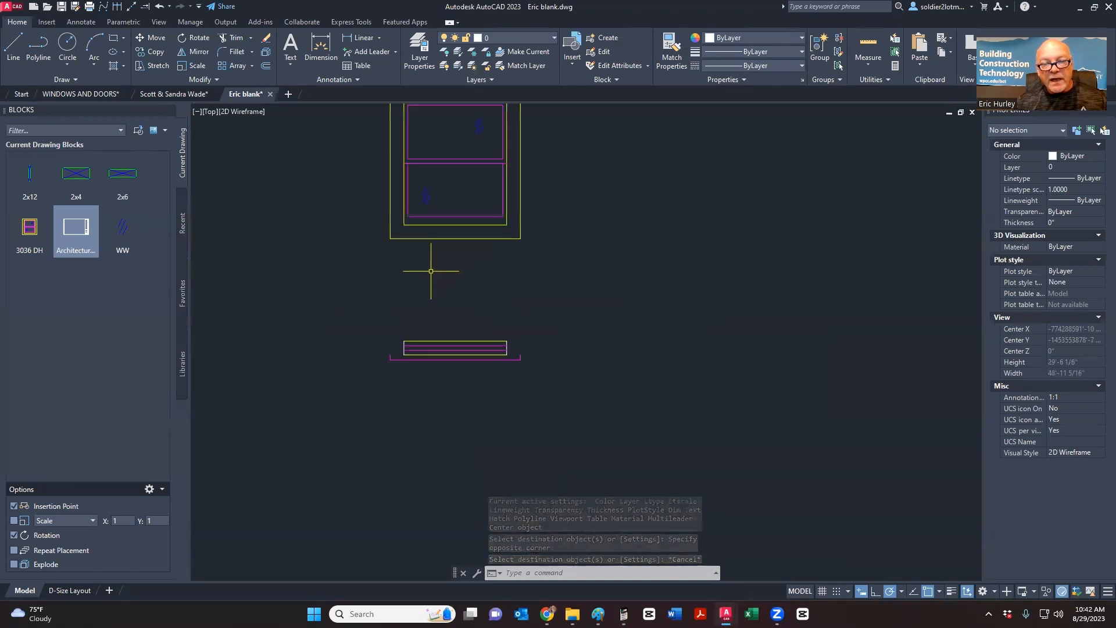
scroll(441, 267, "up", 2)
scroll(471, 244, "down", 4)
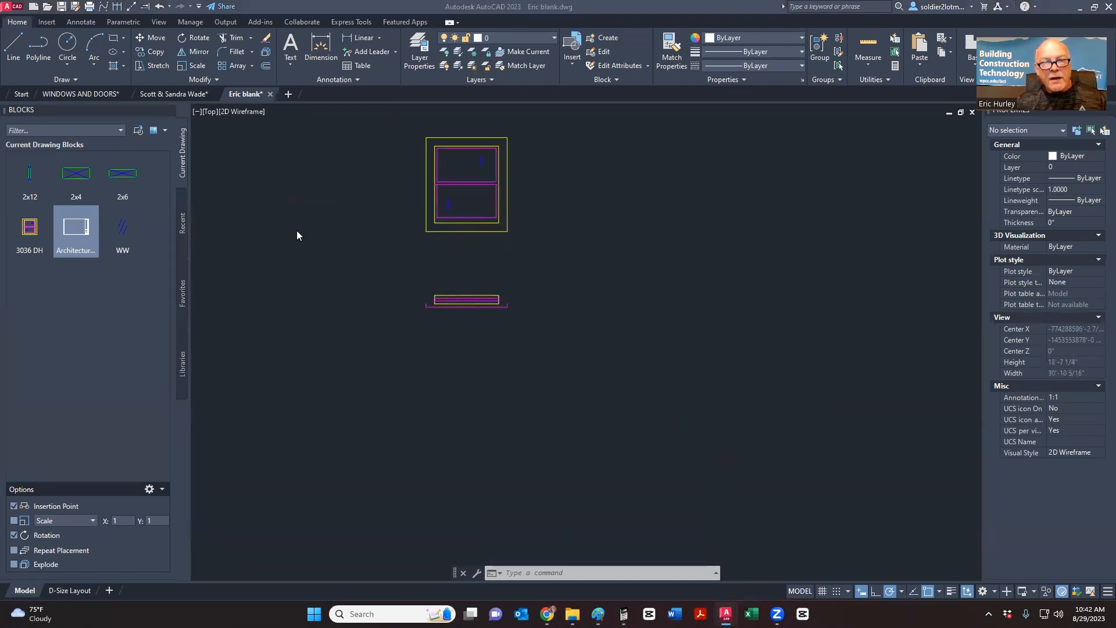
- Compare the drawing with the Paint window-section sketch
key("alt+Tab")
left_click(435, 221)
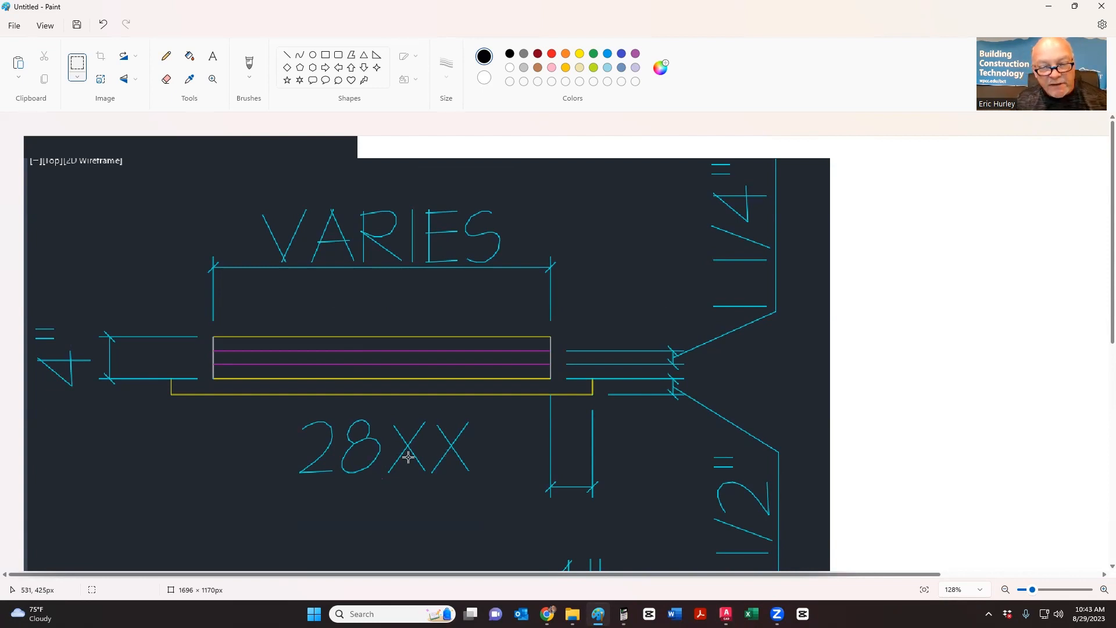
key("alt+Tab")
key("alt+Tab")
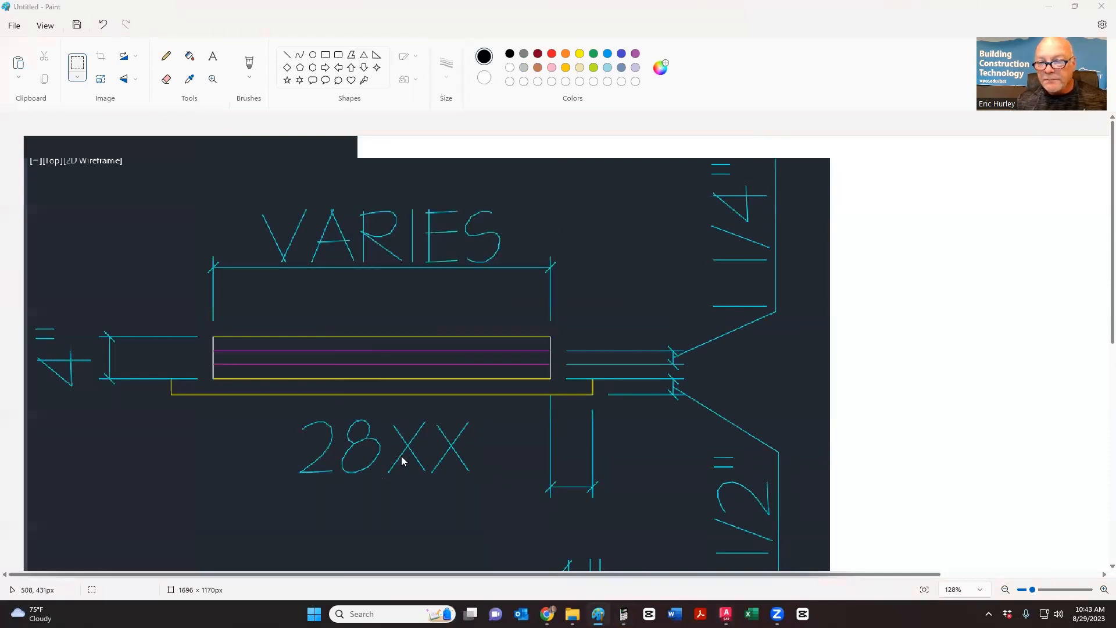
key("alt+Tab")
key("Tab")
key("Tab")
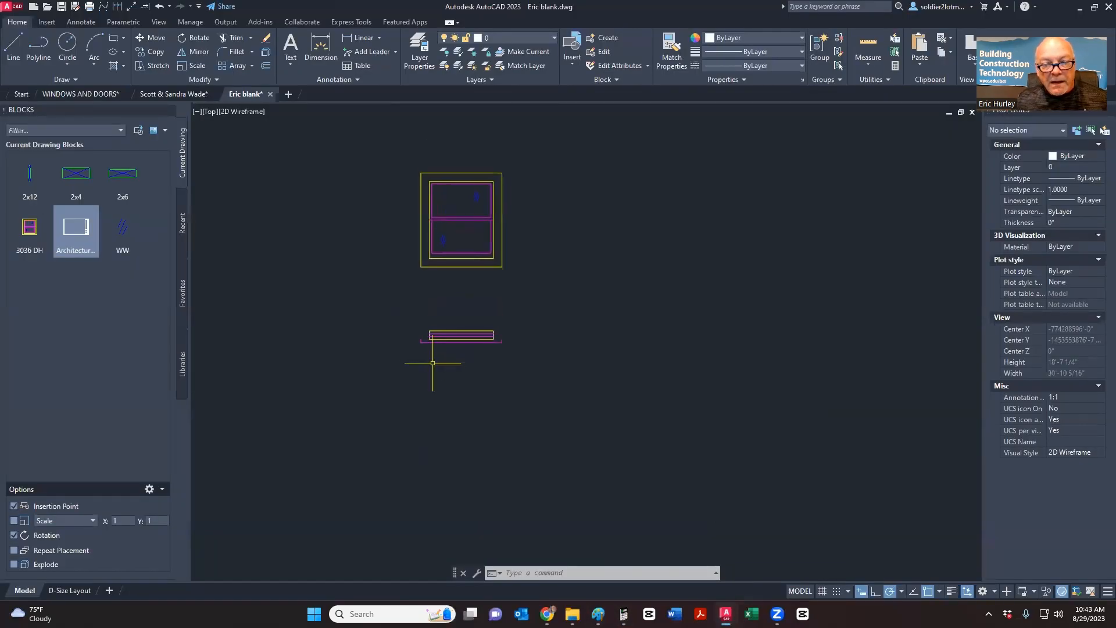
- Select the nine window-plan lines and make them block '30 DH', based at the bottom-edge midpoint
scroll(433, 362, "up", 2)
left_click(414, 373)
left_click(589, 294)
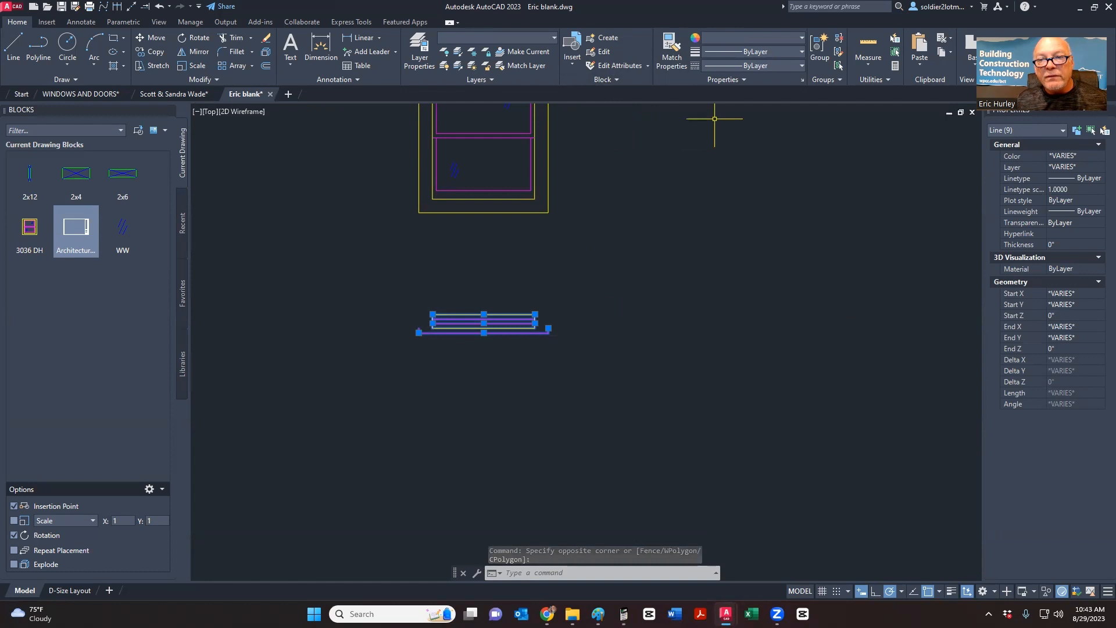
left_click(600, 42)
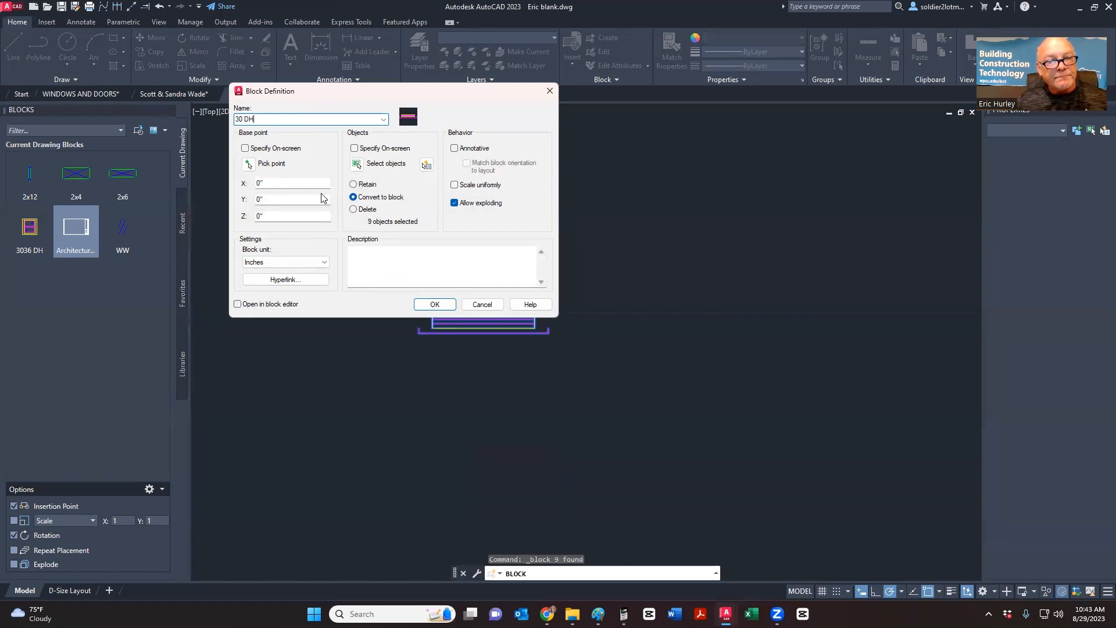
left_click(249, 164)
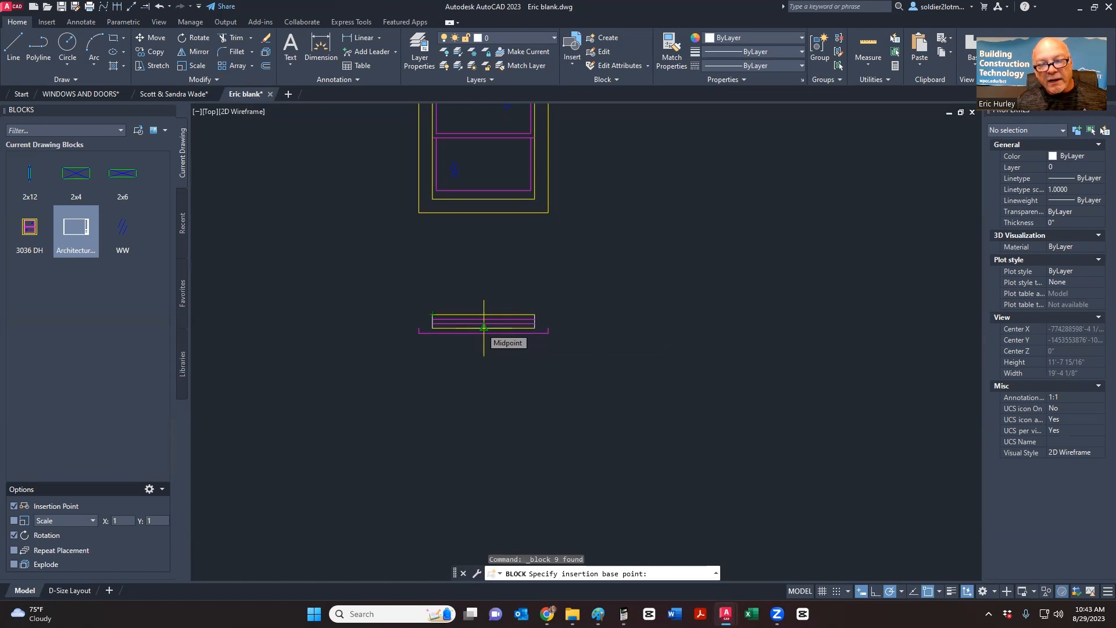
scroll(483, 327, "up", 6)
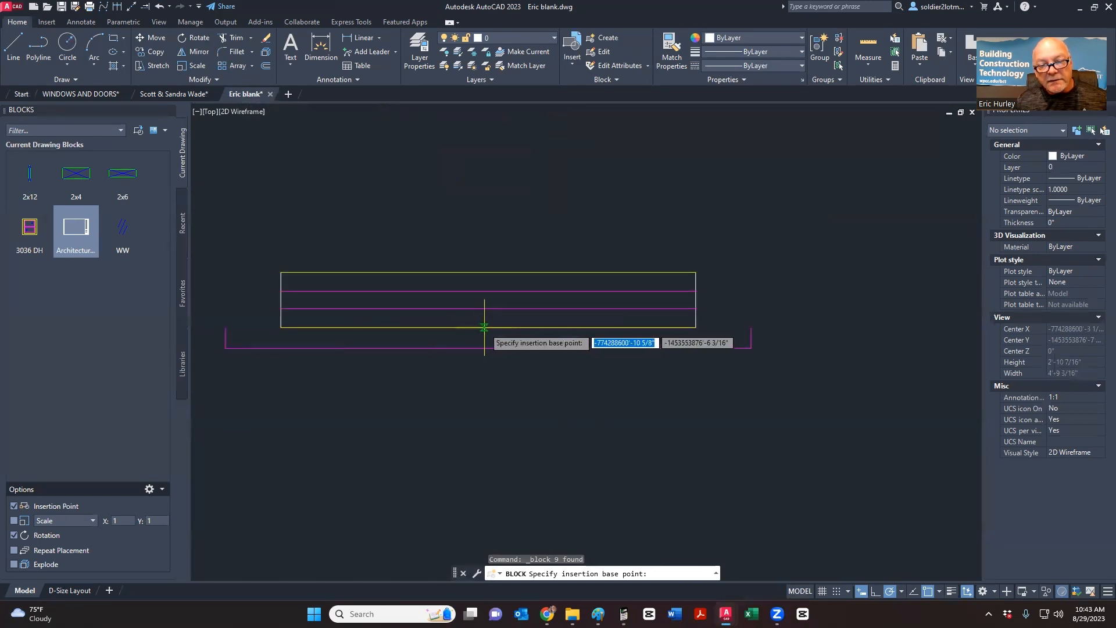
left_click(488, 327)
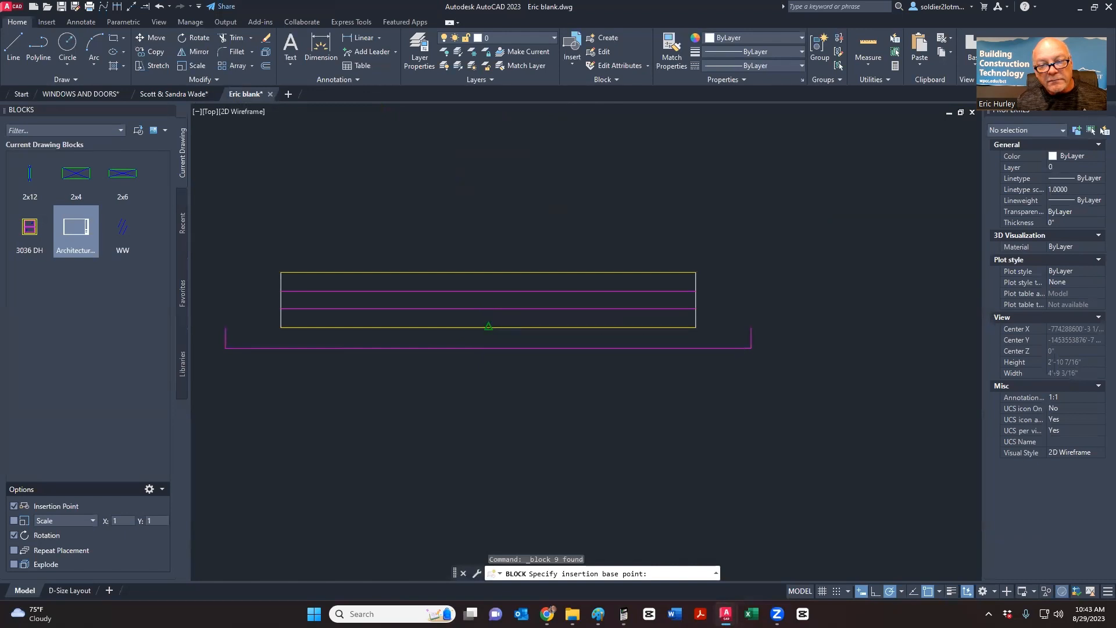
left_click(435, 304)
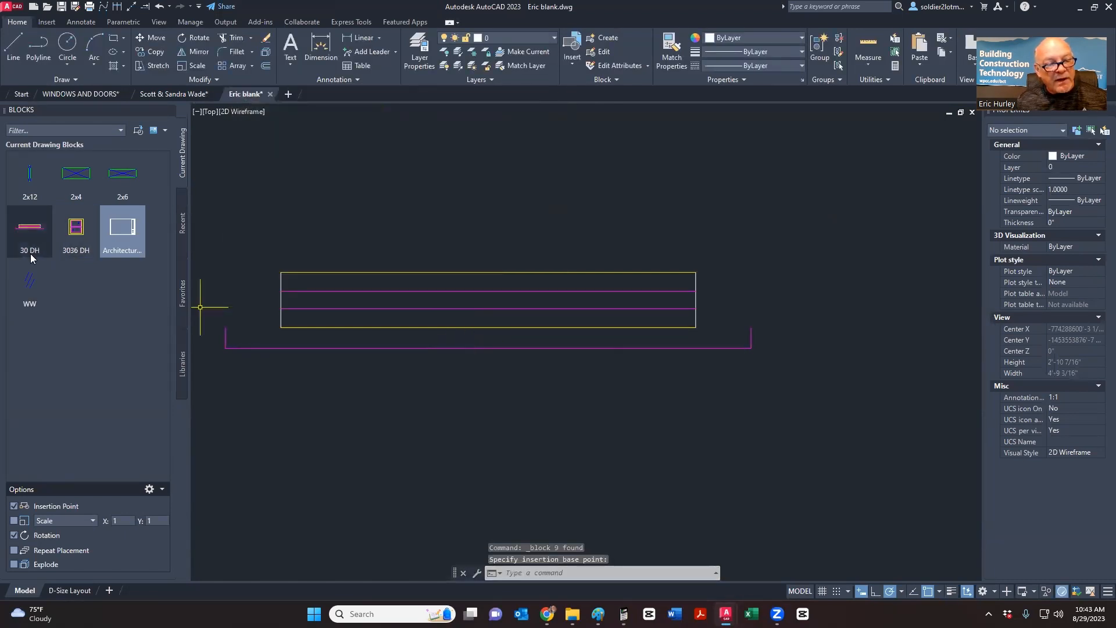
scroll(445, 383, "down", 6)
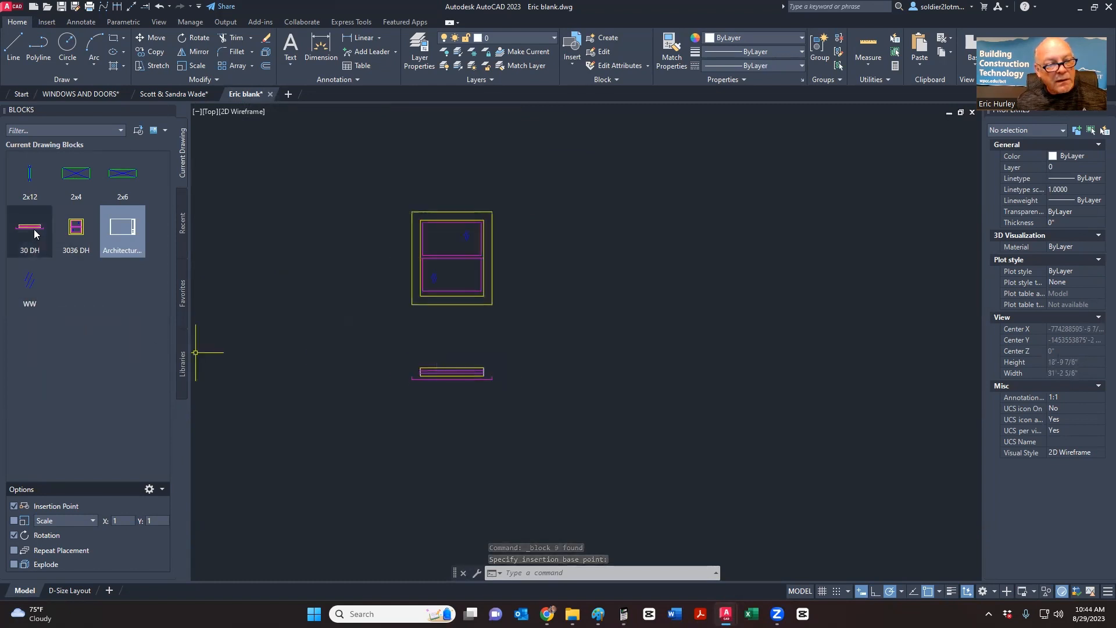
- Draw a horizontal wall line and offset a parallel copy 4 below it
left_click(14, 47)
middle_click_drag(519, 235, 256, 269)
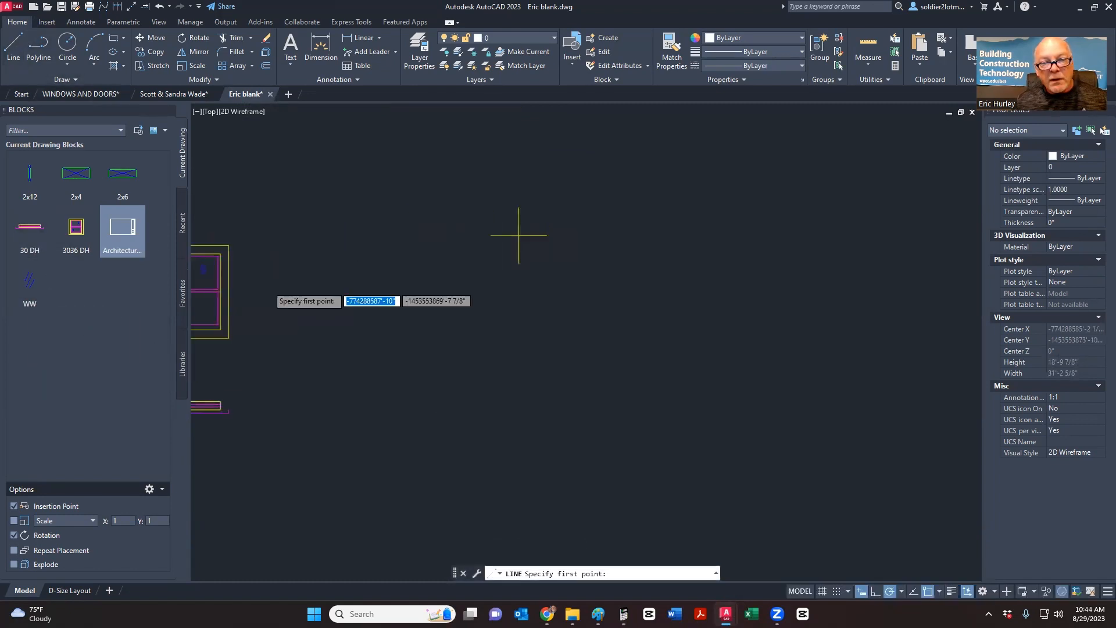
left_click(335, 245)
left_click(722, 244)
key("Escape")
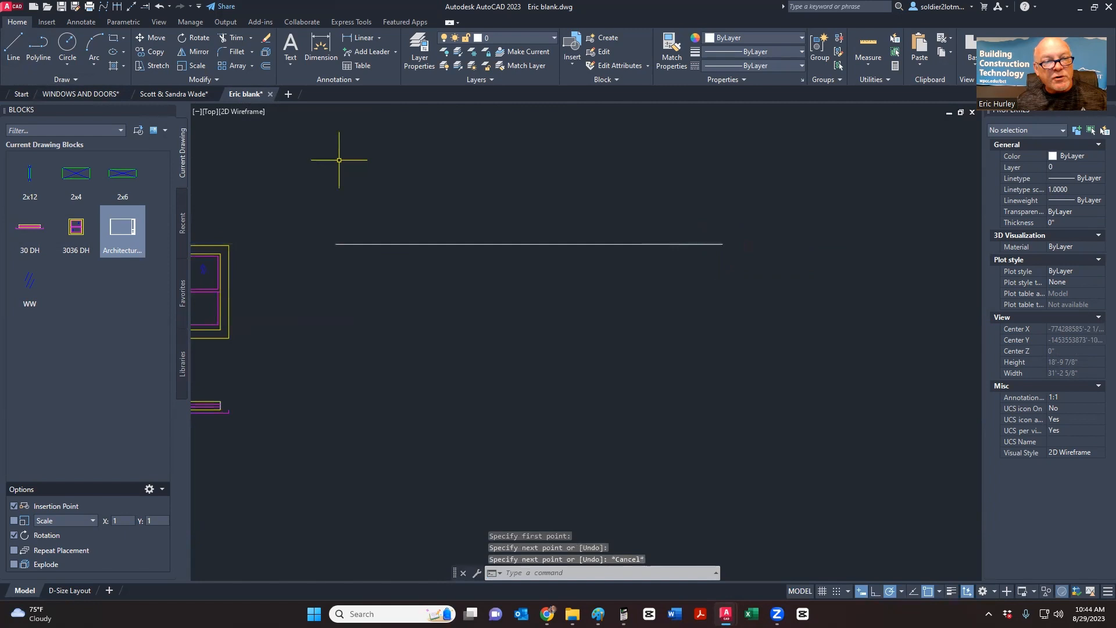
left_click(266, 67)
type("4")
key("Return")
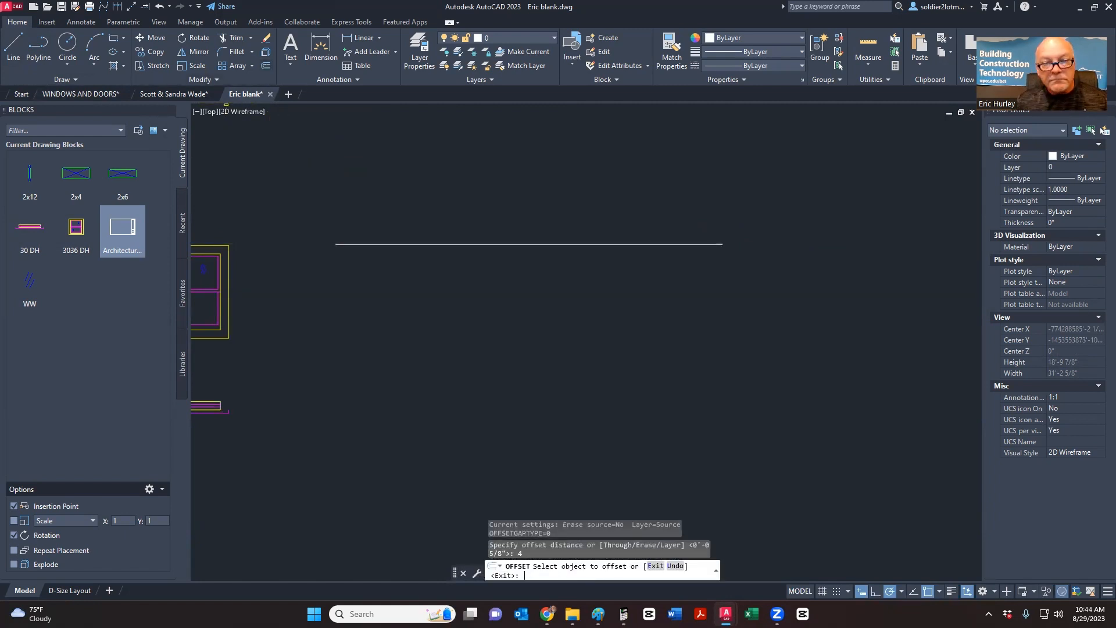
left_click(442, 244)
left_click(368, 310)
key("Return")
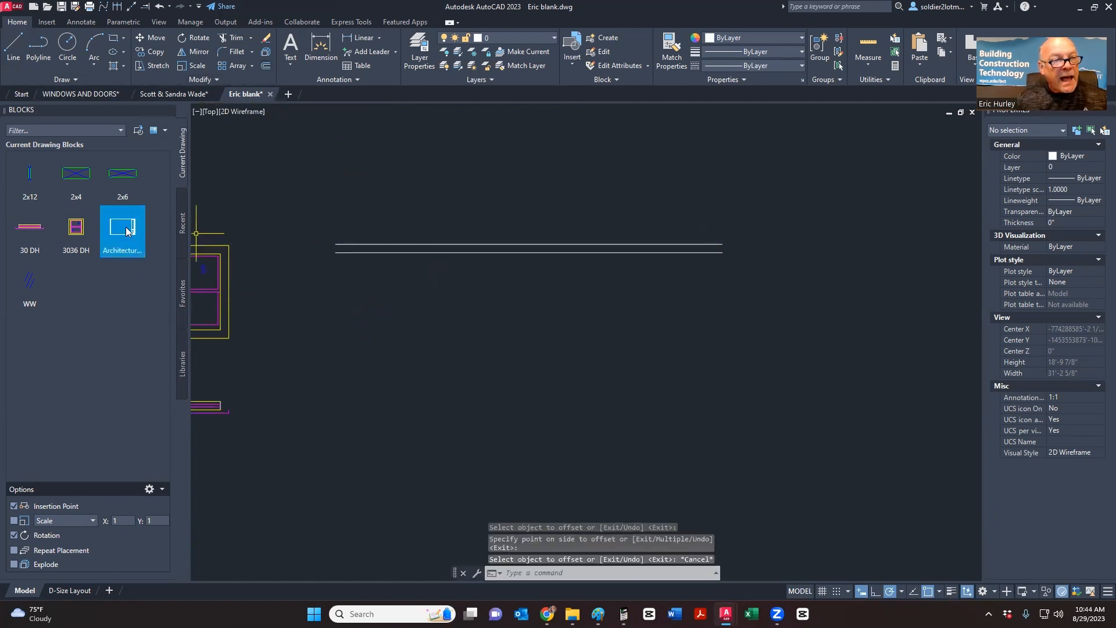
- Mirror the two wall lines about their right end to form a corner
left_click(12, 52)
key("Escape")
left_click(569, 275)
left_click(551, 200)
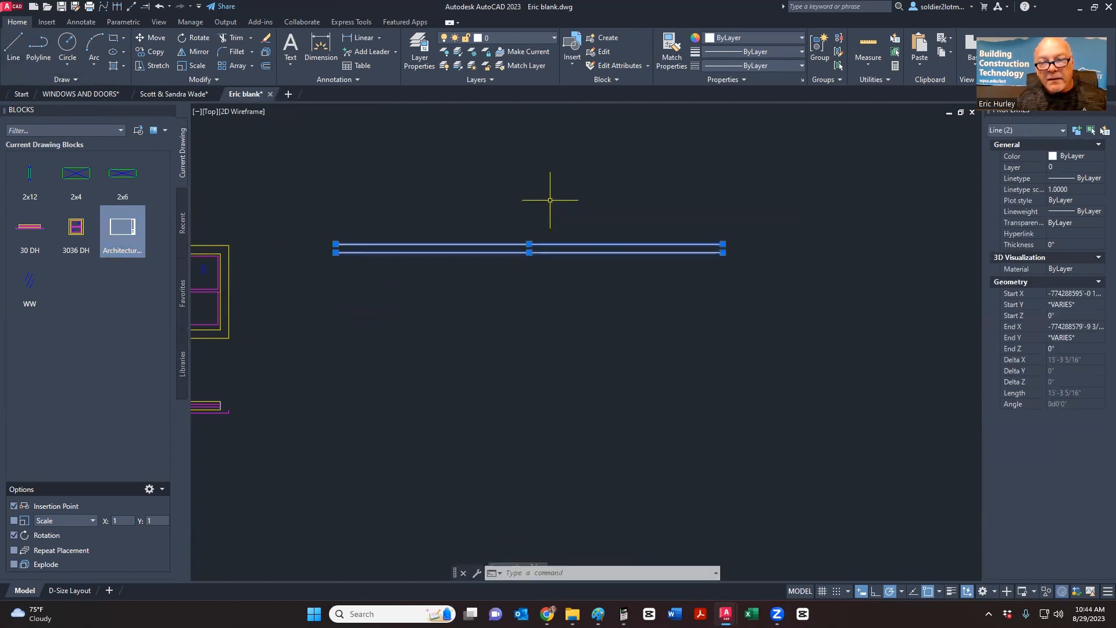
right_click(551, 202)
left_click(286, 156)
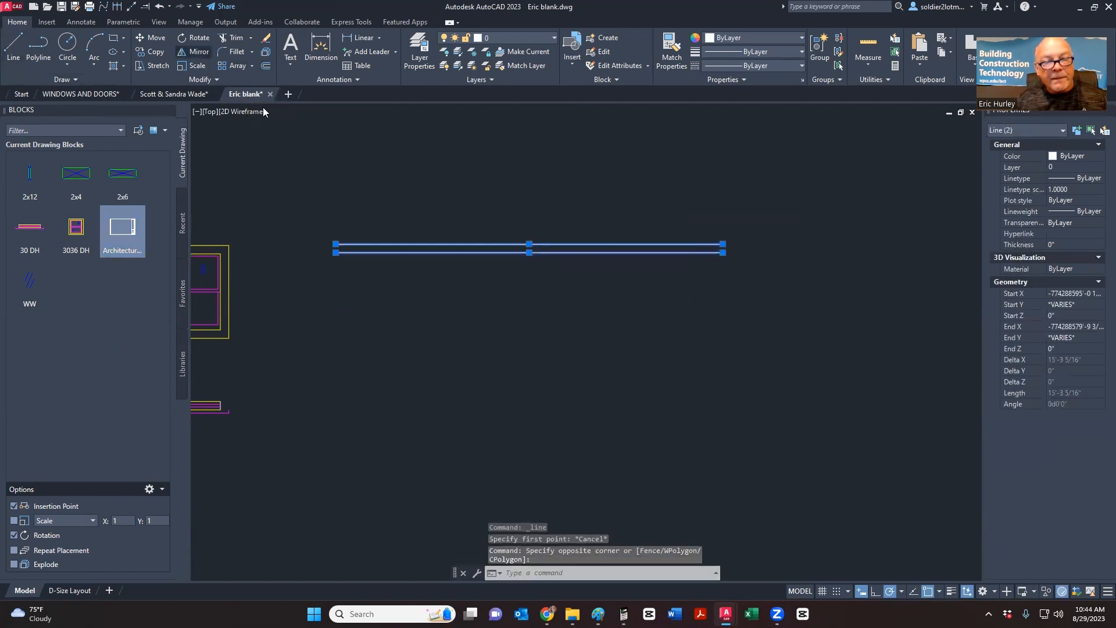
left_click(722, 251)
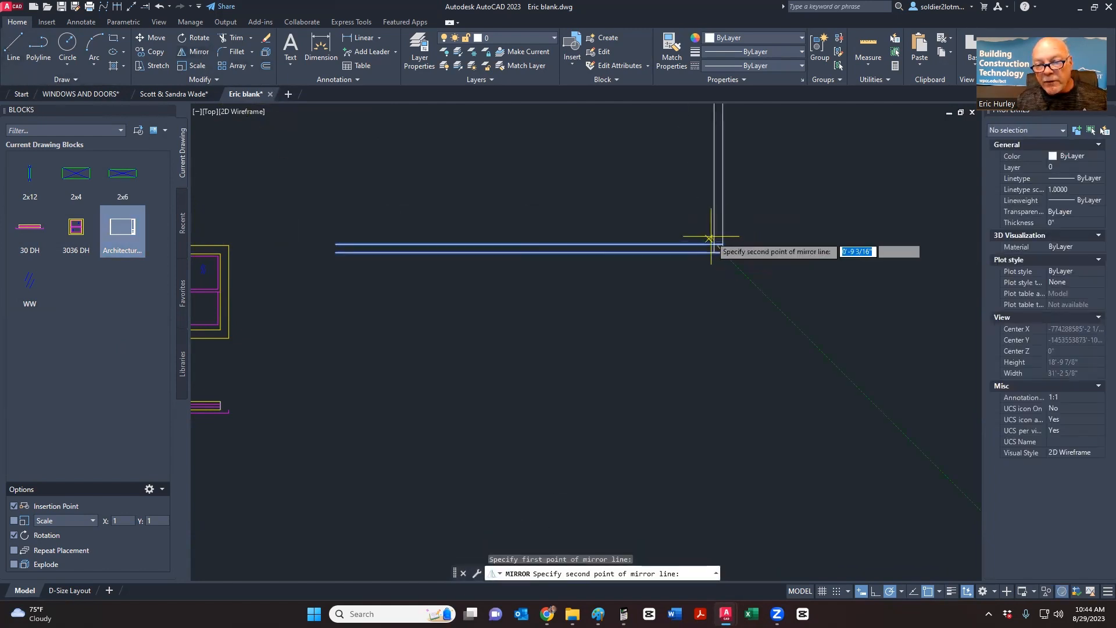
left_click(709, 236)
key("Return")
- Trim the overlapping corner lines, then undo the trim and abandon a second attempt
scroll(788, 260, "up", 5)
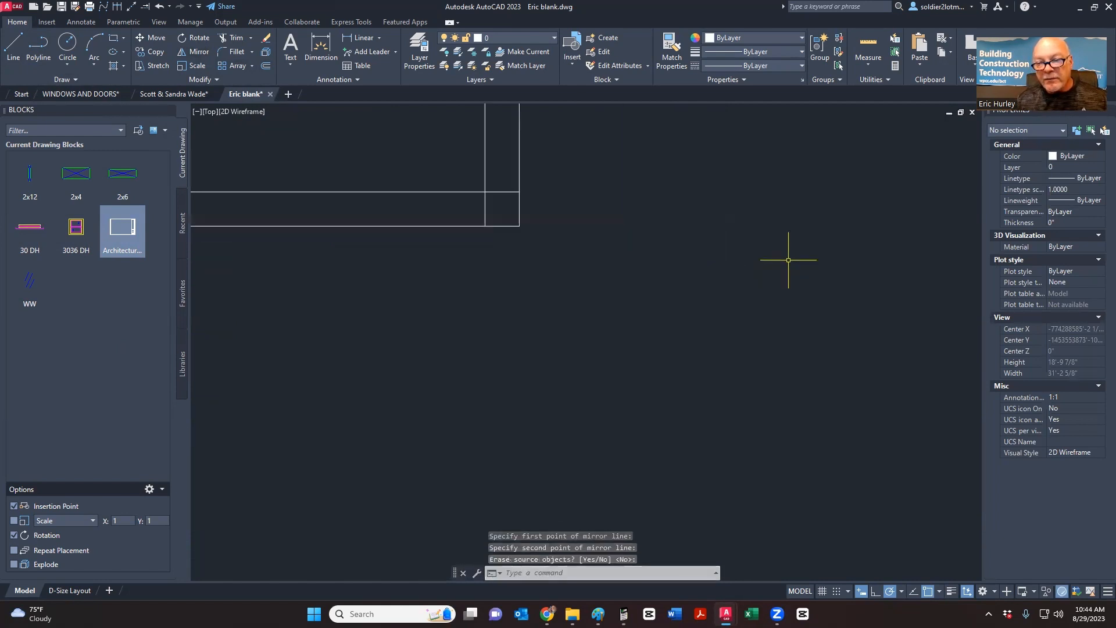
left_click(235, 37)
left_click(498, 187)
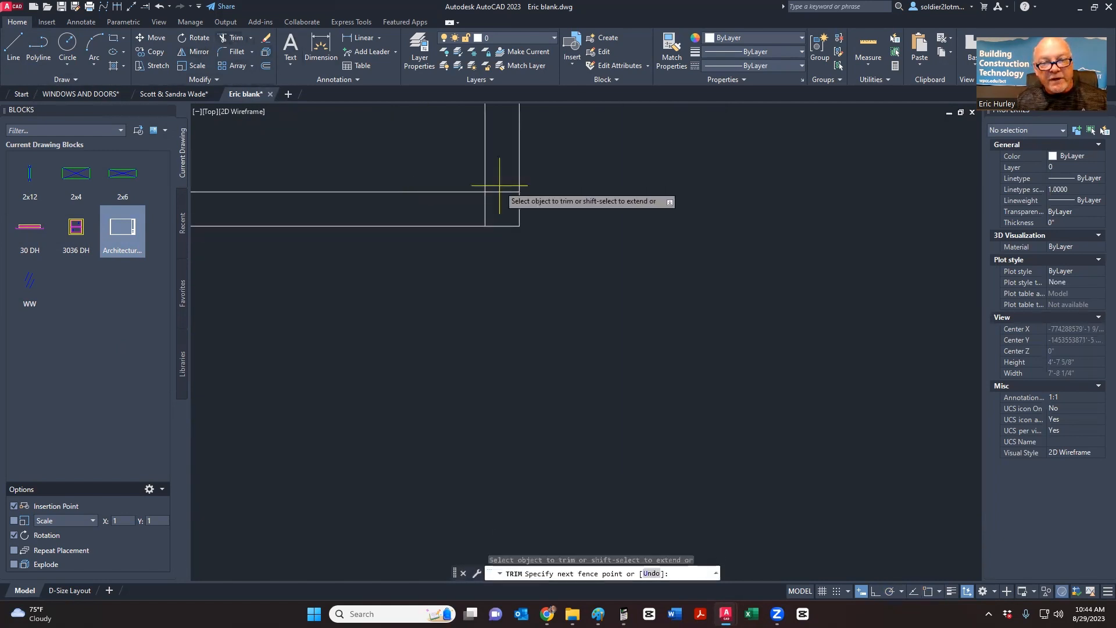
left_click(470, 224)
key("ctrl+x")
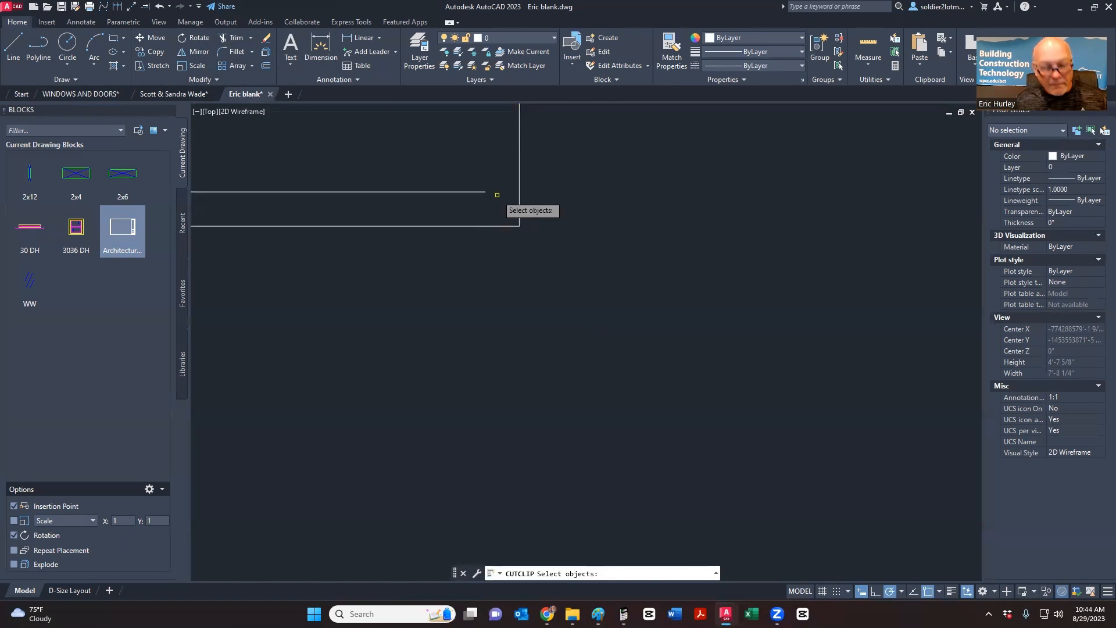
key("ctrl+z")
key("Escape")
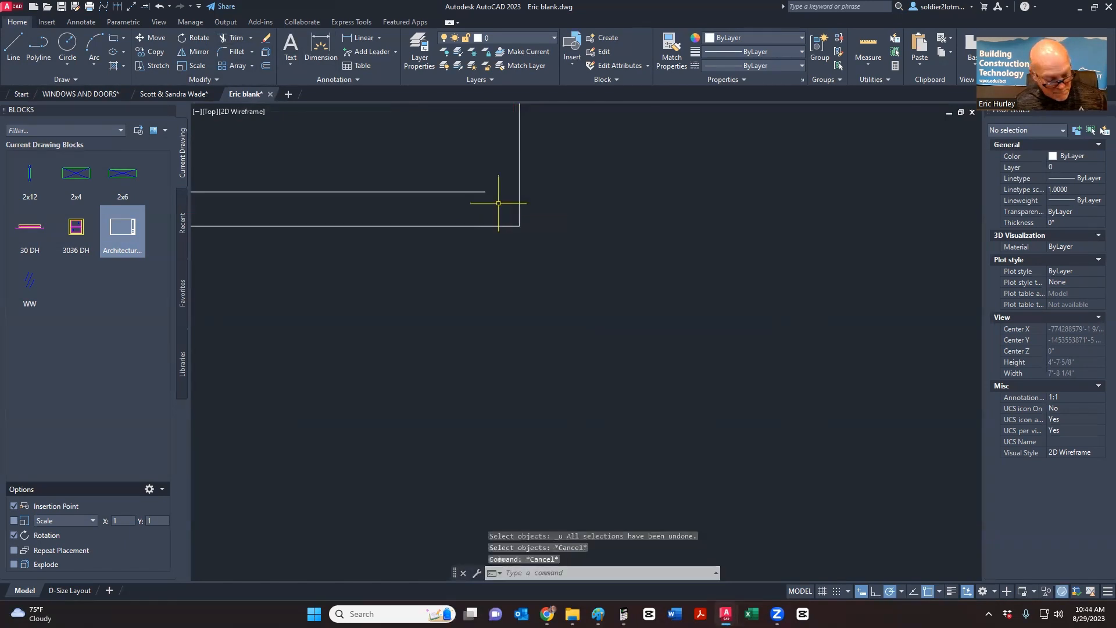
key("ctrl+z")
key("ctrl+z")
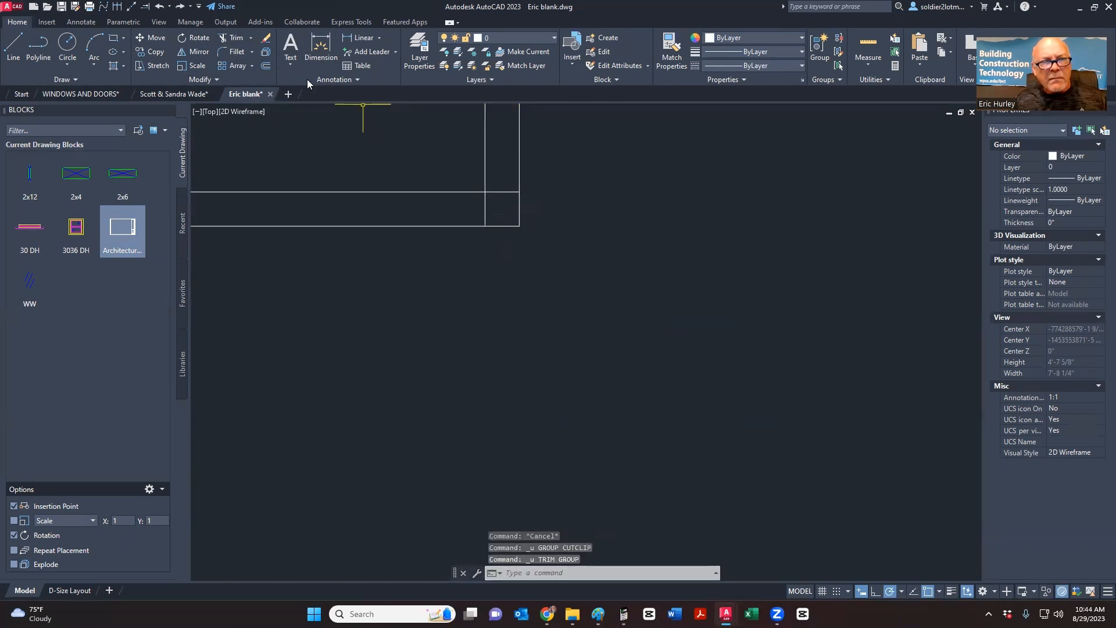
left_click(238, 41)
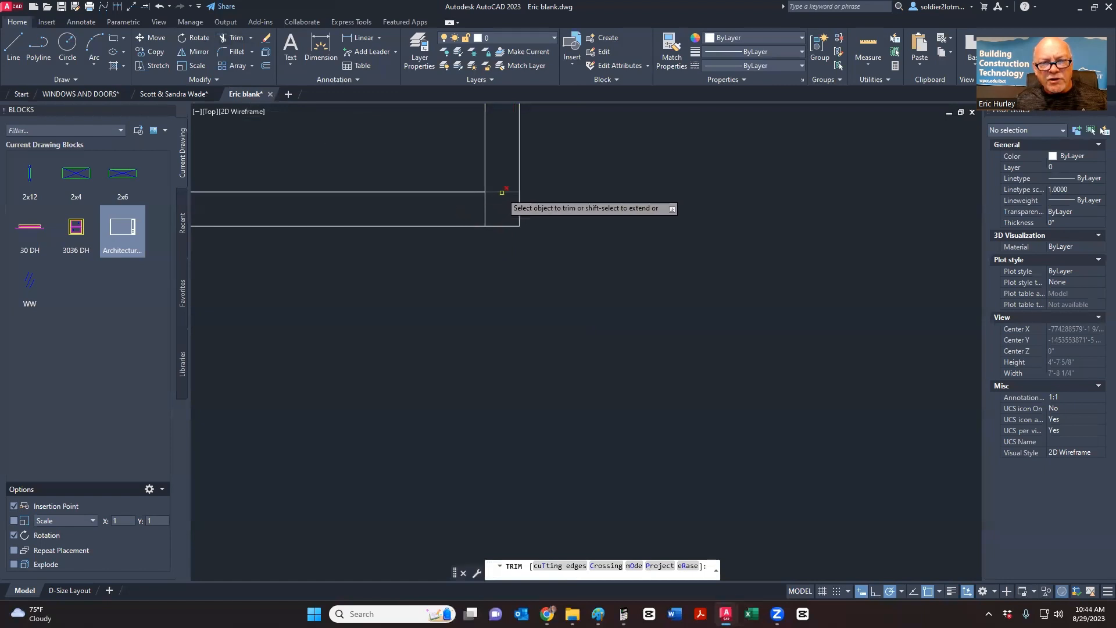
scroll(639, 298, "down", 4)
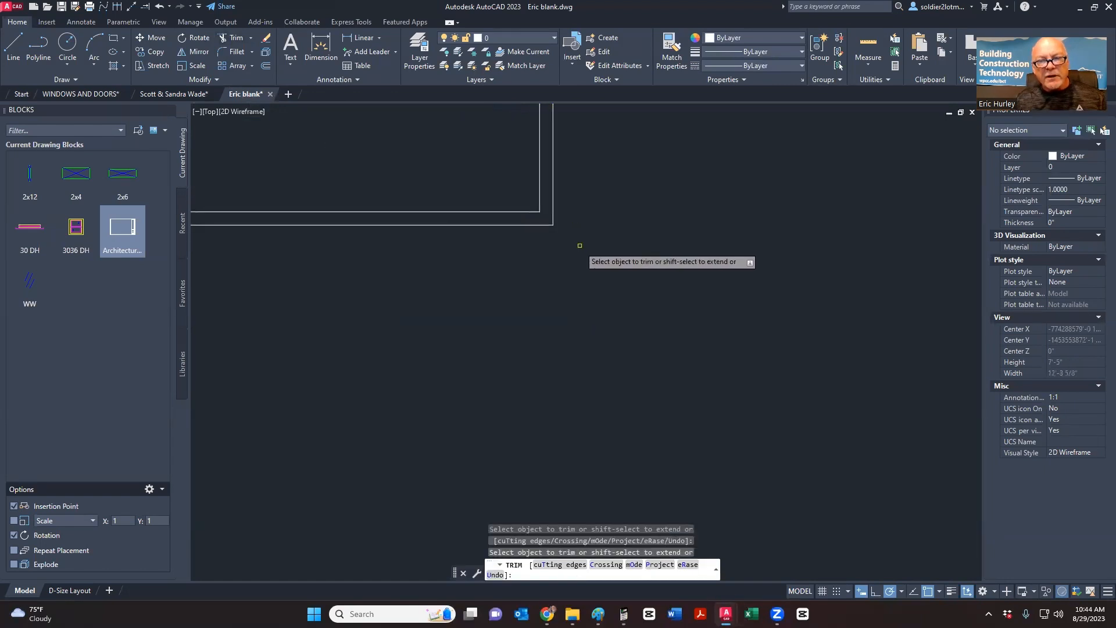
key("Escape")
scroll(669, 300, "down", 2)
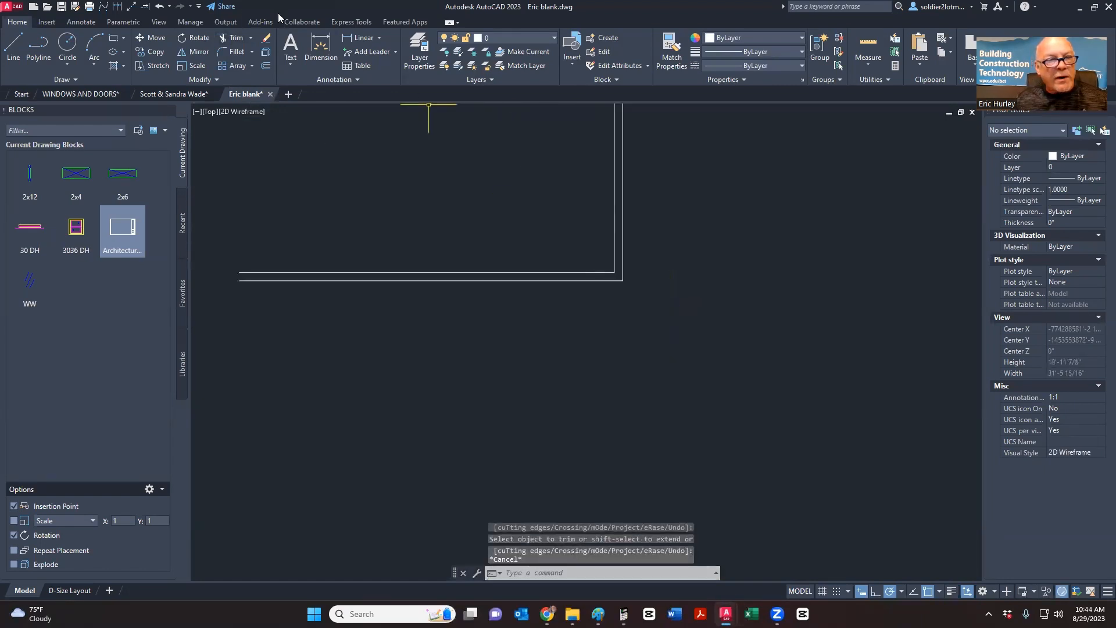
- Offset the vertical wall line 5' to the left as a window guide
left_click(265, 66)
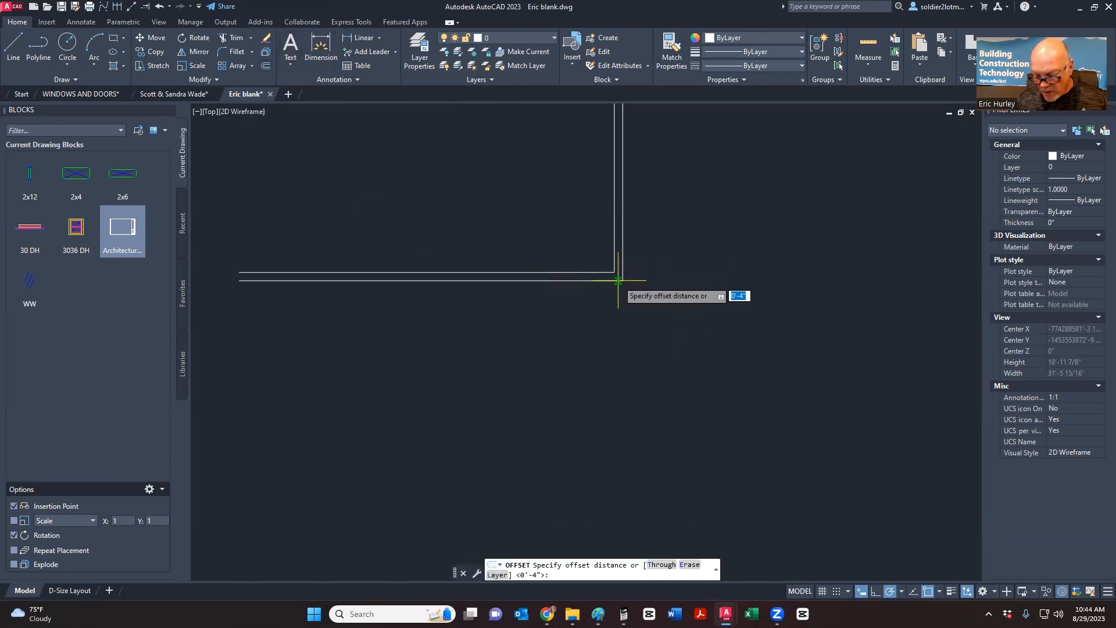
type("5'")
key("Return")
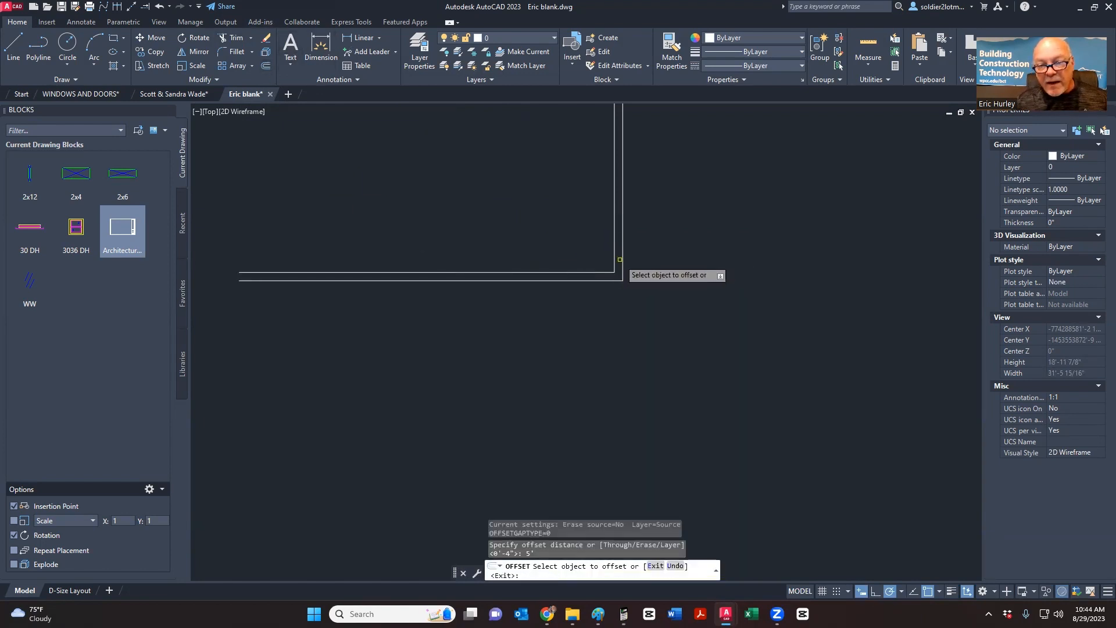
left_click(621, 260)
left_click(552, 254)
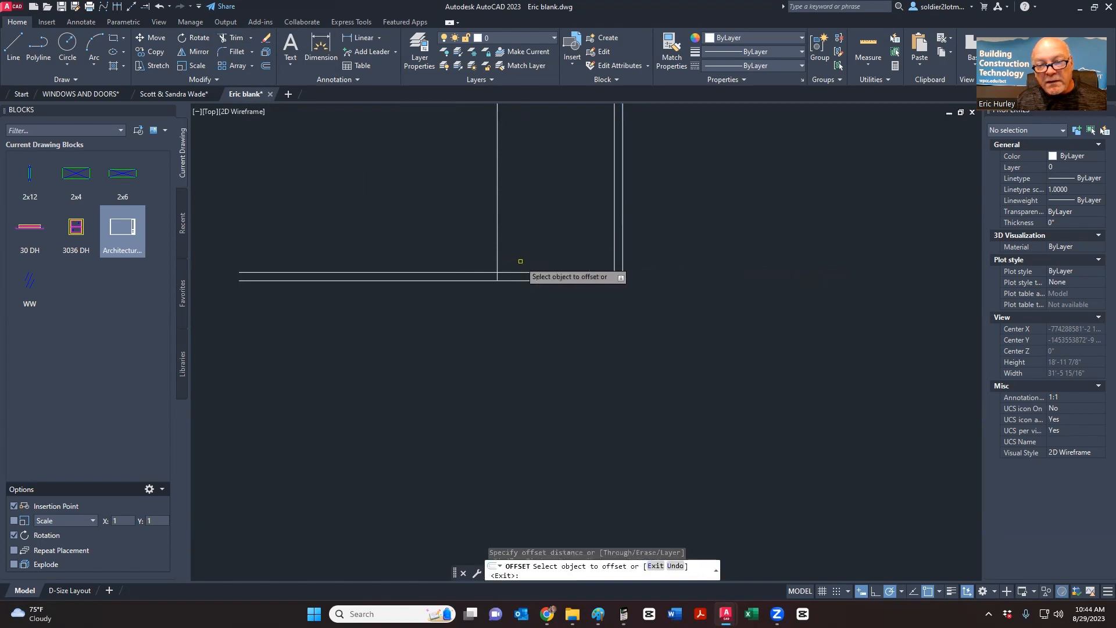
key("Escape")
- Insert the 30 DH block where the guide meets the bottom wall, at 0° rotation
left_click(30, 228)
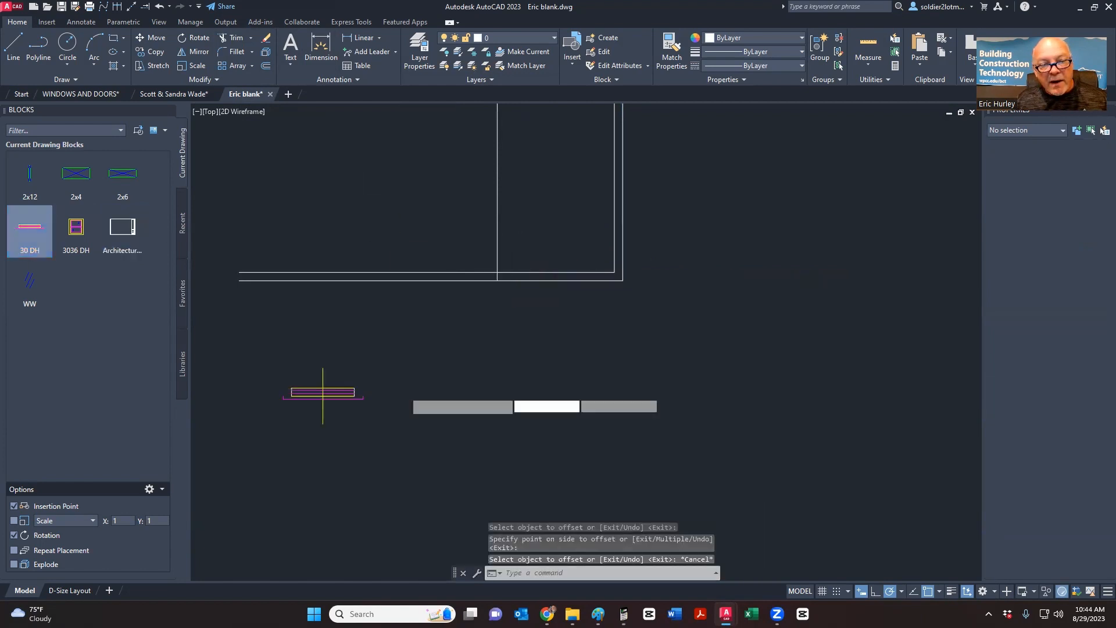
left_click(415, 289)
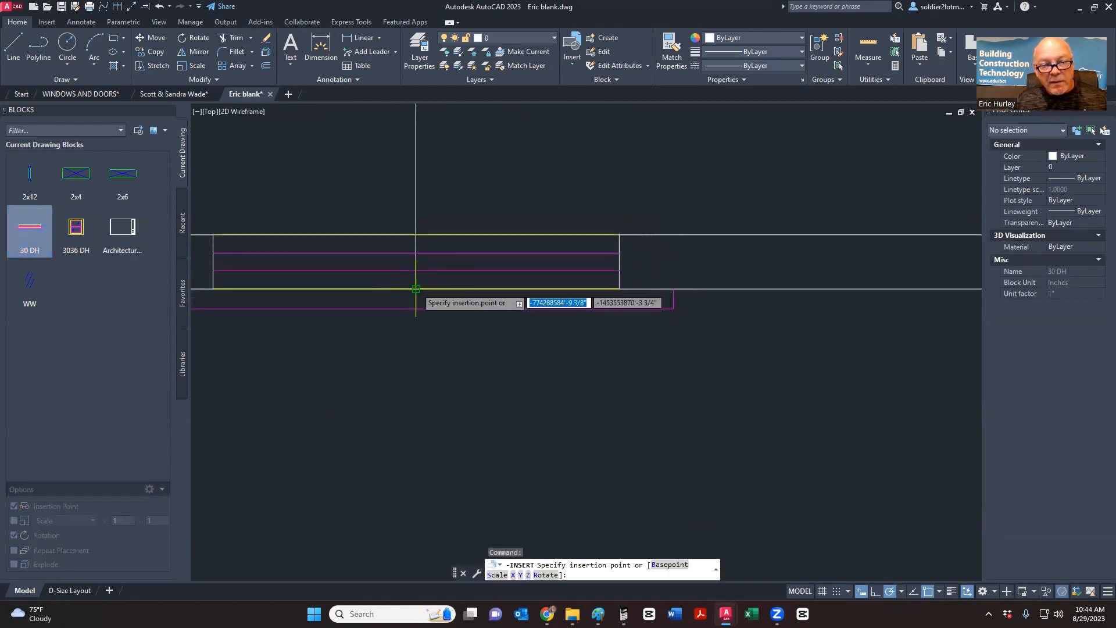
key("Return")
scroll(449, 307, "down", 4)
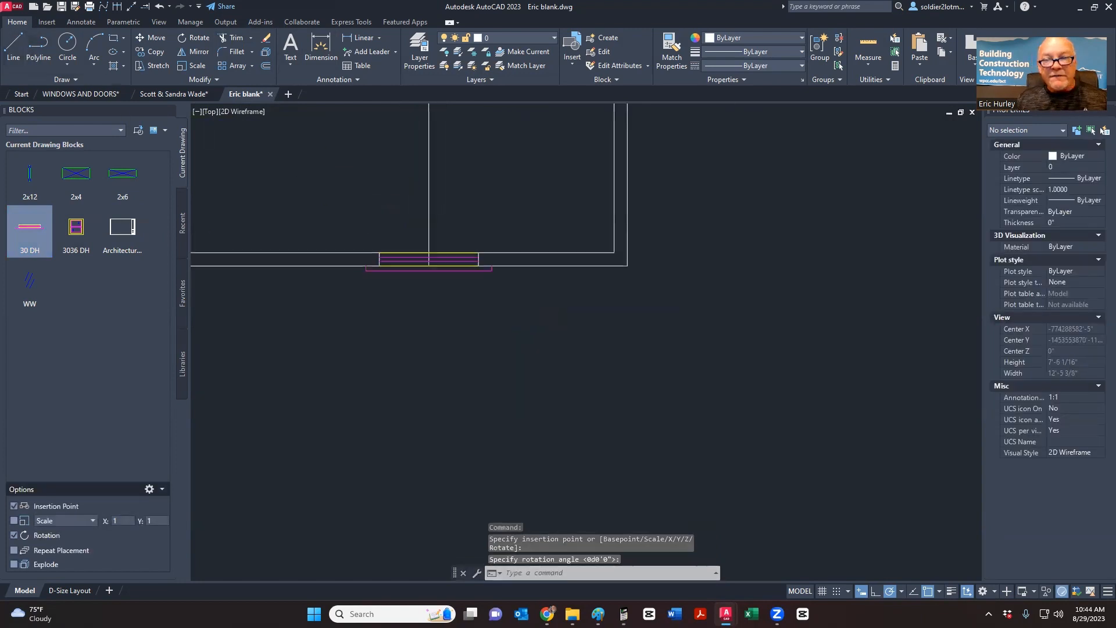
- Offset another 5' guide and insert a vertical 30 DH window on the right wall
left_click(266, 66)
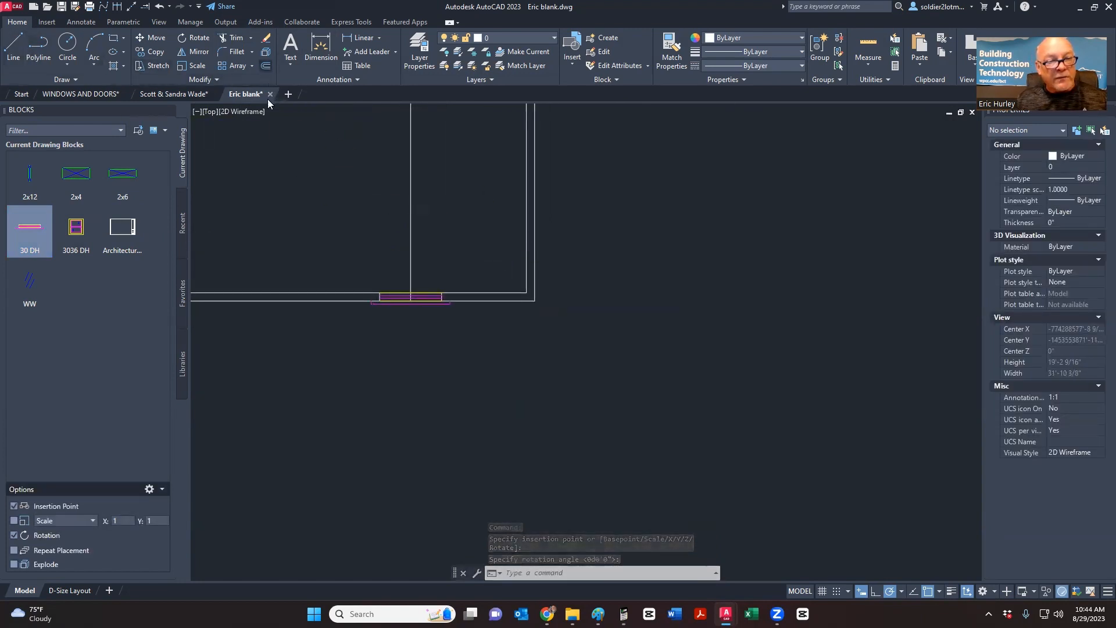
key("Return")
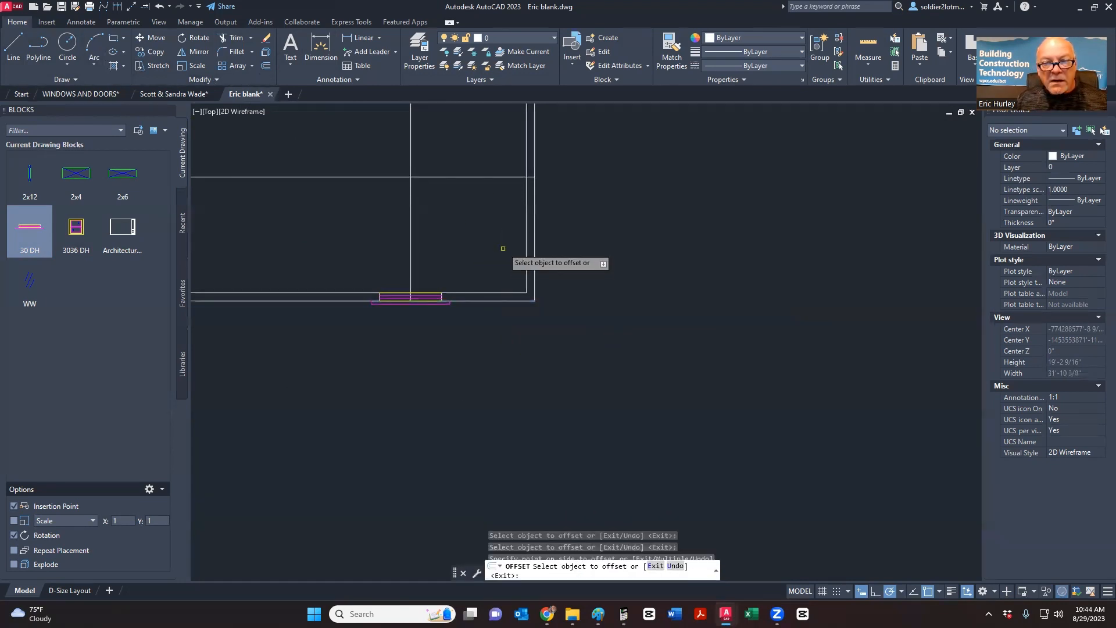
left_click(29, 229)
scroll(539, 174, "up", 4)
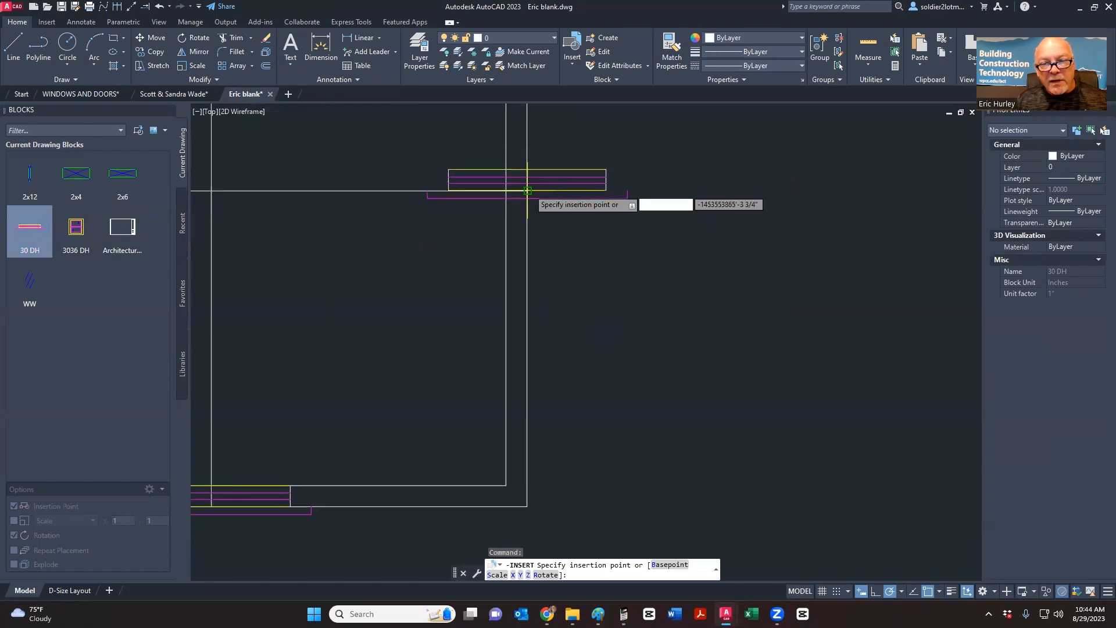
left_click(527, 191)
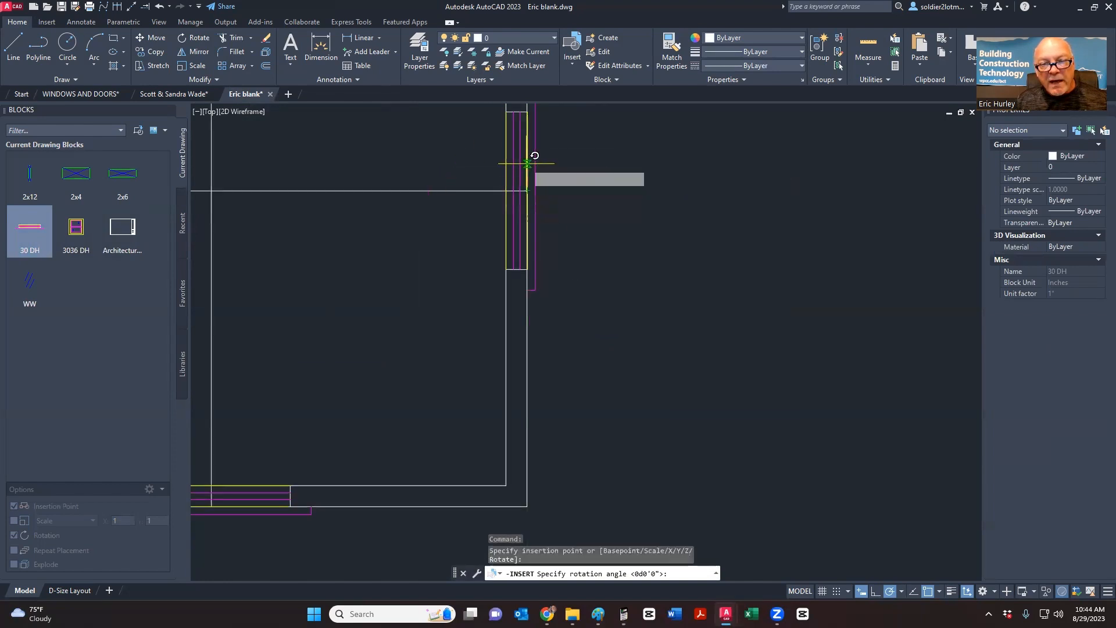
middle_click_drag(527, 133, 509, 237)
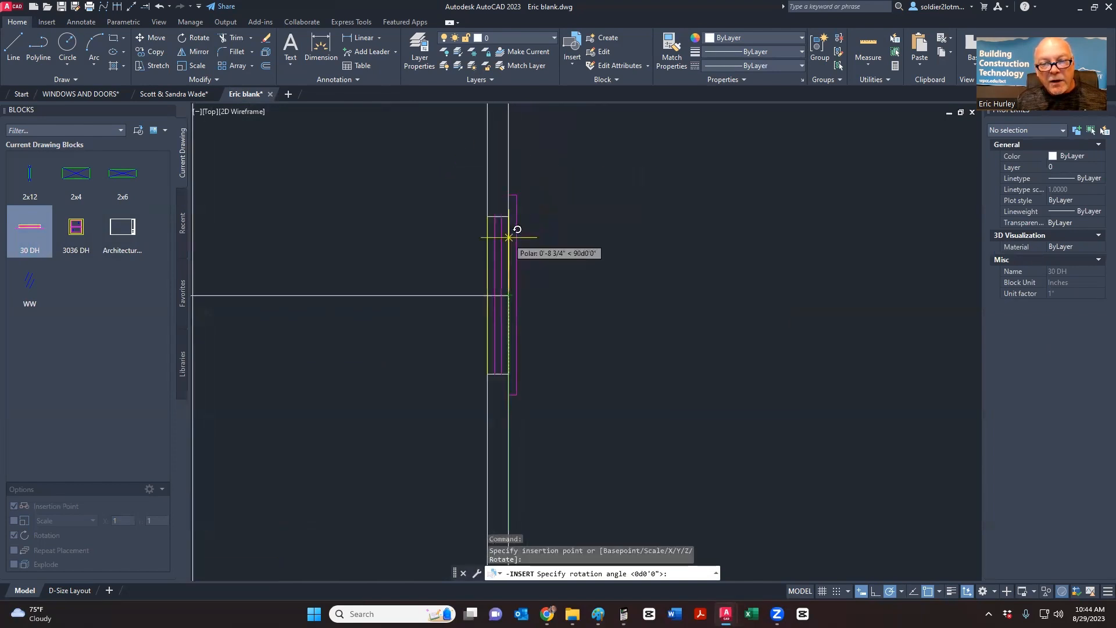
left_click(512, 176)
scroll(538, 184, "down", 2)
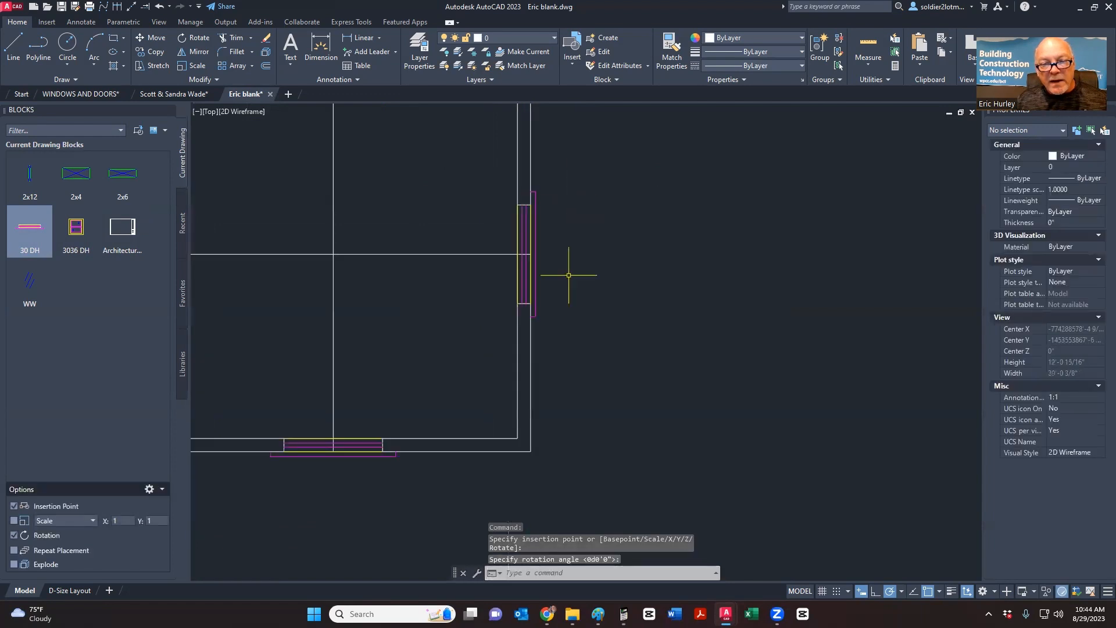
- Crossing-select the two guide lines and delete them
left_click(448, 311)
left_click(286, 239)
key("Delete")
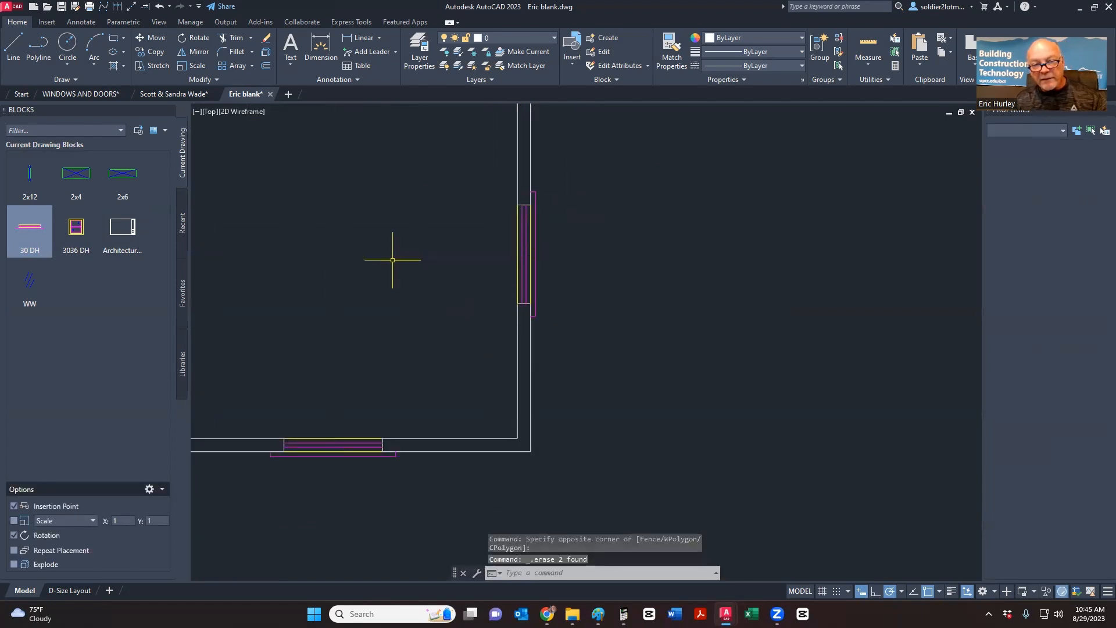
scroll(393, 259, "down", 2)
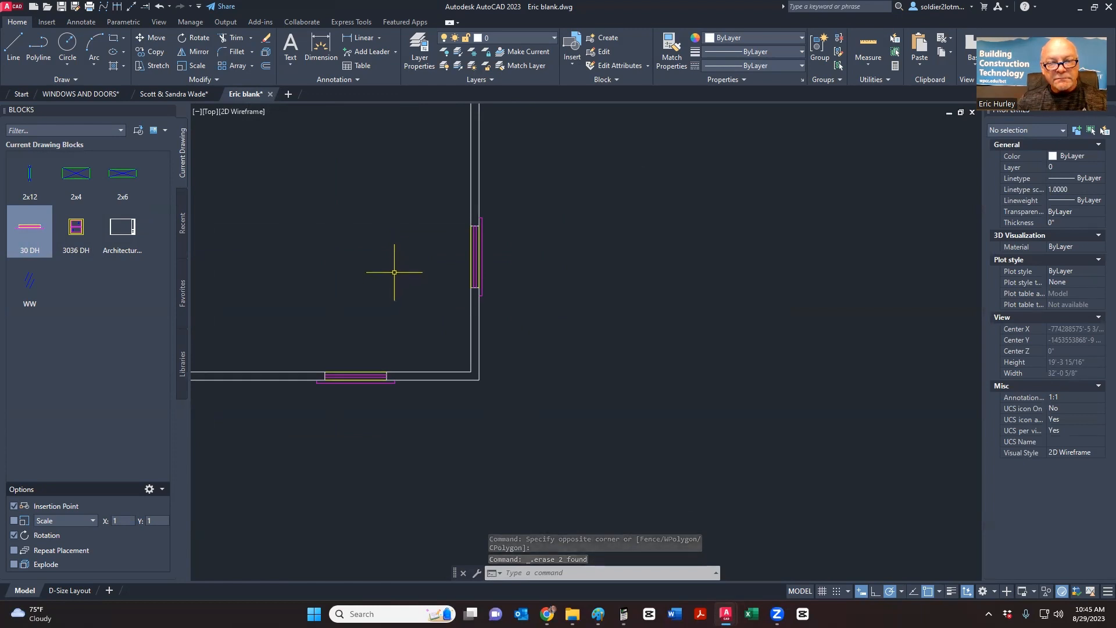
- Try trimming the wall line behind the window, then cancel the trim
left_click(232, 39)
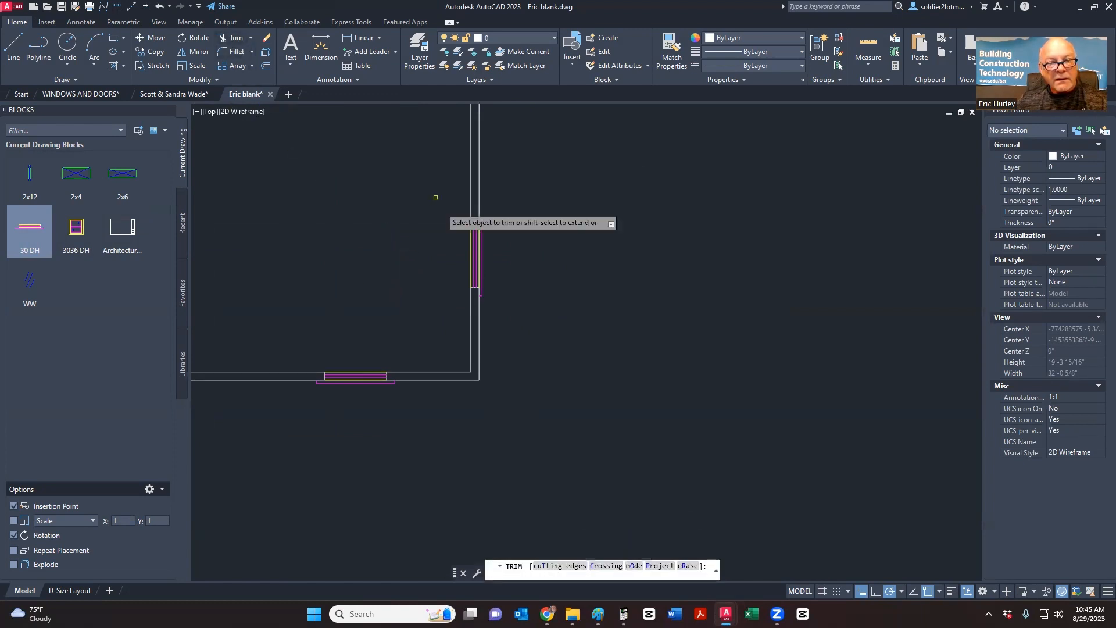
scroll(473, 267, "up", 6)
left_click(517, 236)
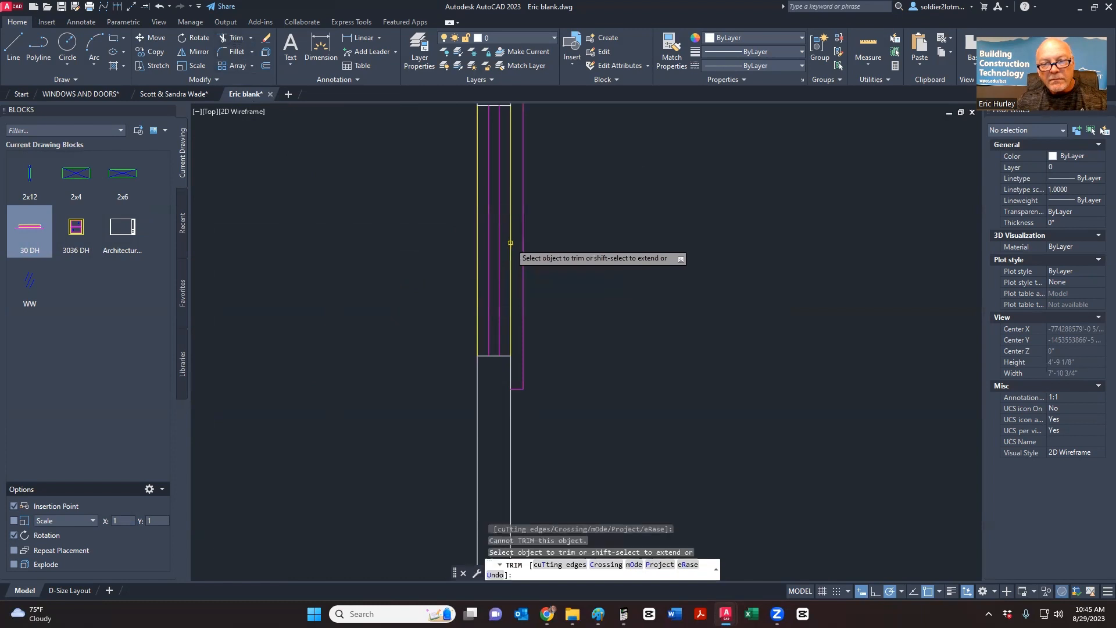
scroll(509, 270, "down", 5)
key("Escape")
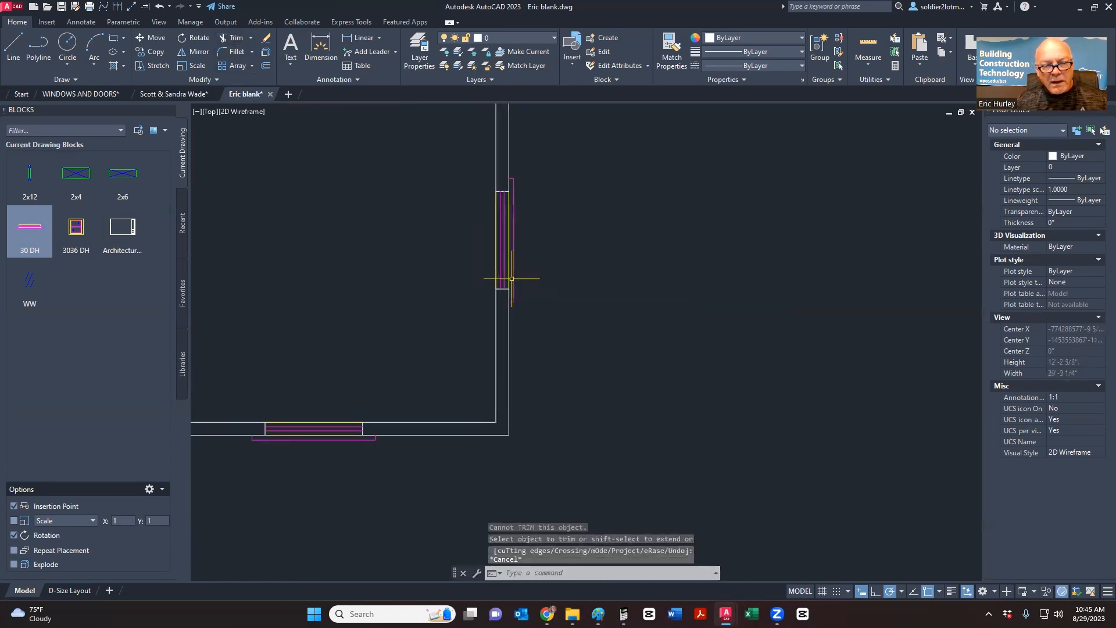
scroll(509, 233, "up", 3)
scroll(511, 165, "down", 1)
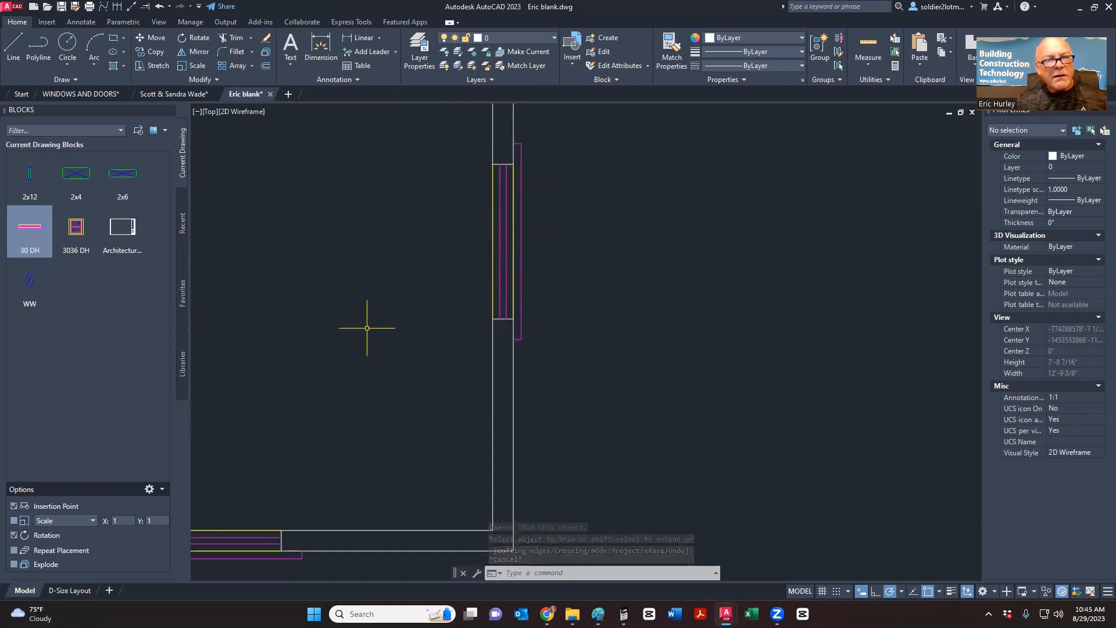
- Look at the 3052 TWIN window in the house plan drawing, then return to Eric blank
left_click(157, 94)
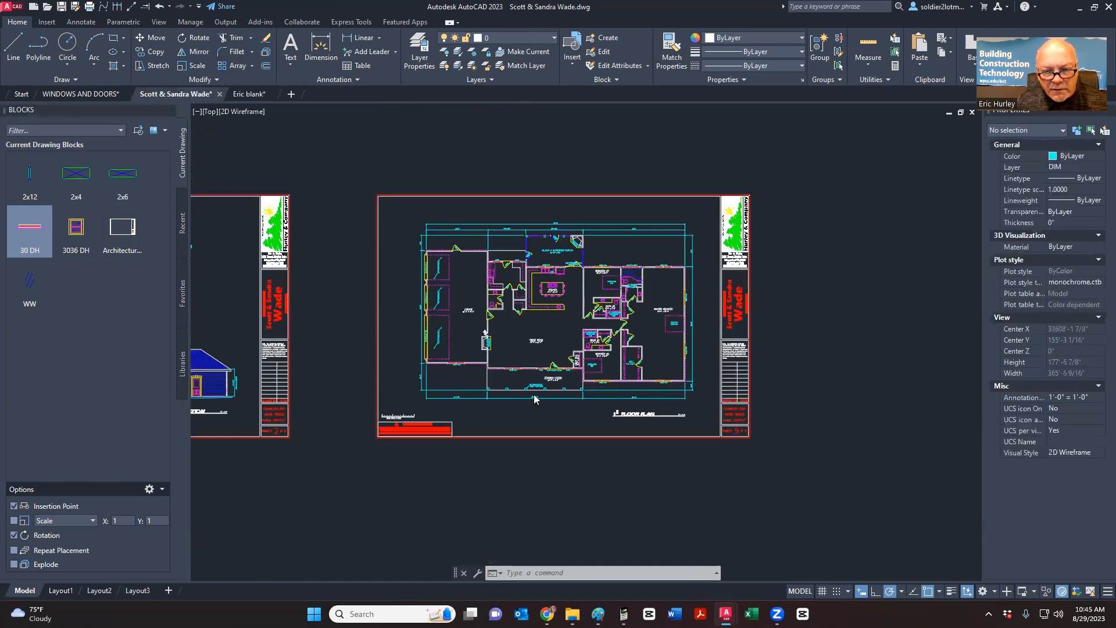
scroll(512, 372, "up", 8)
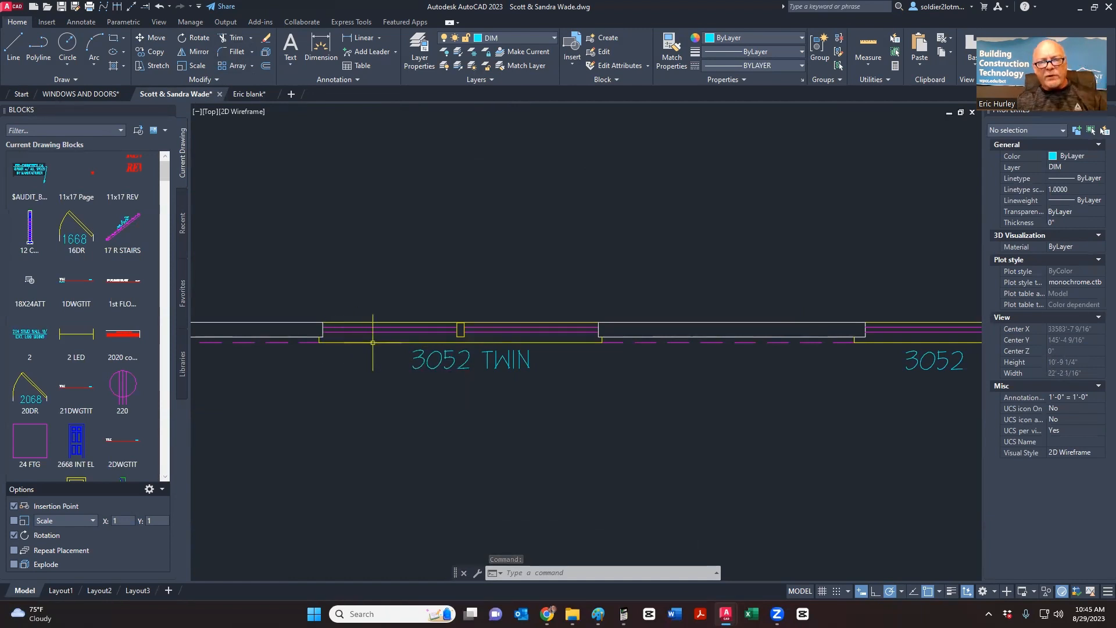
scroll(418, 351, "down", 5)
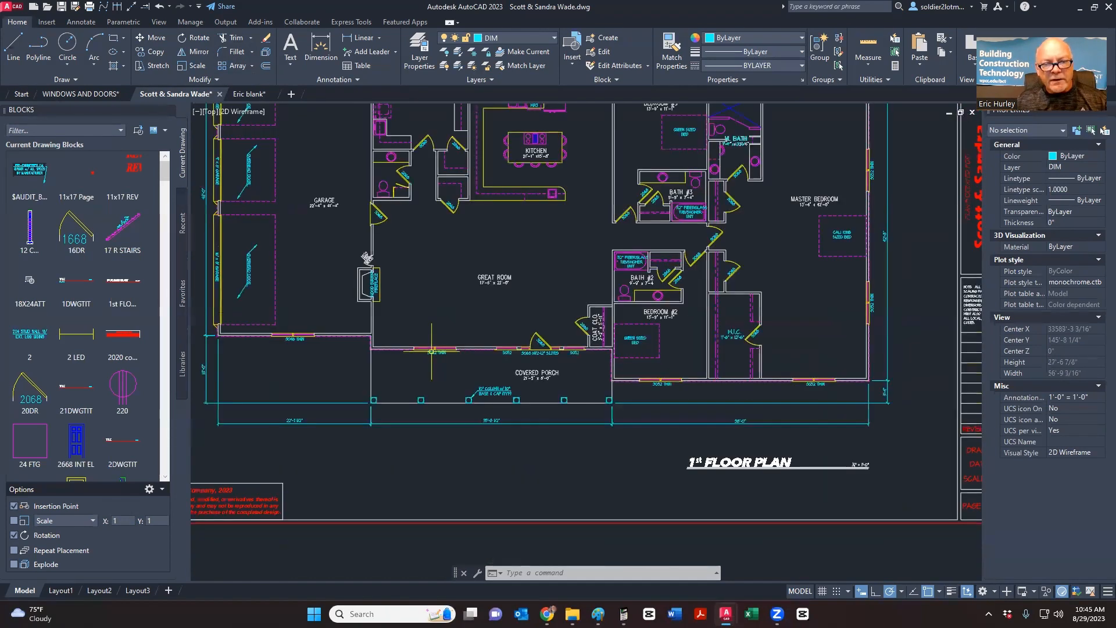
scroll(430, 337, "up", 5)
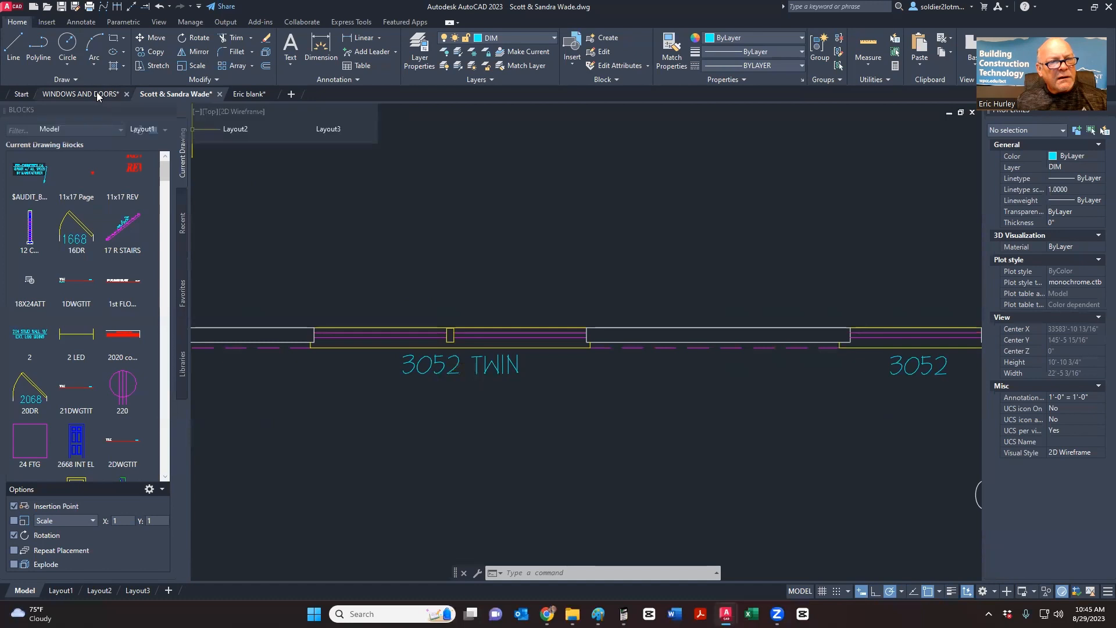
left_click(245, 95)
- Delete the 30 DH window block from the right wall
left_click(494, 308)
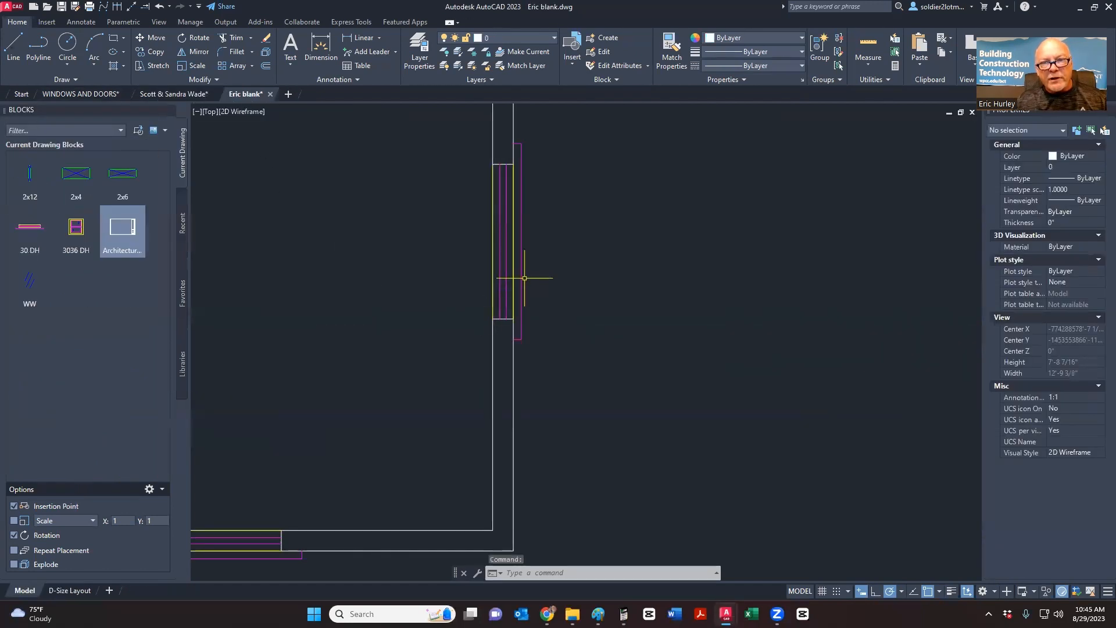
key("Delete")
scroll(587, 246, "down", 1)
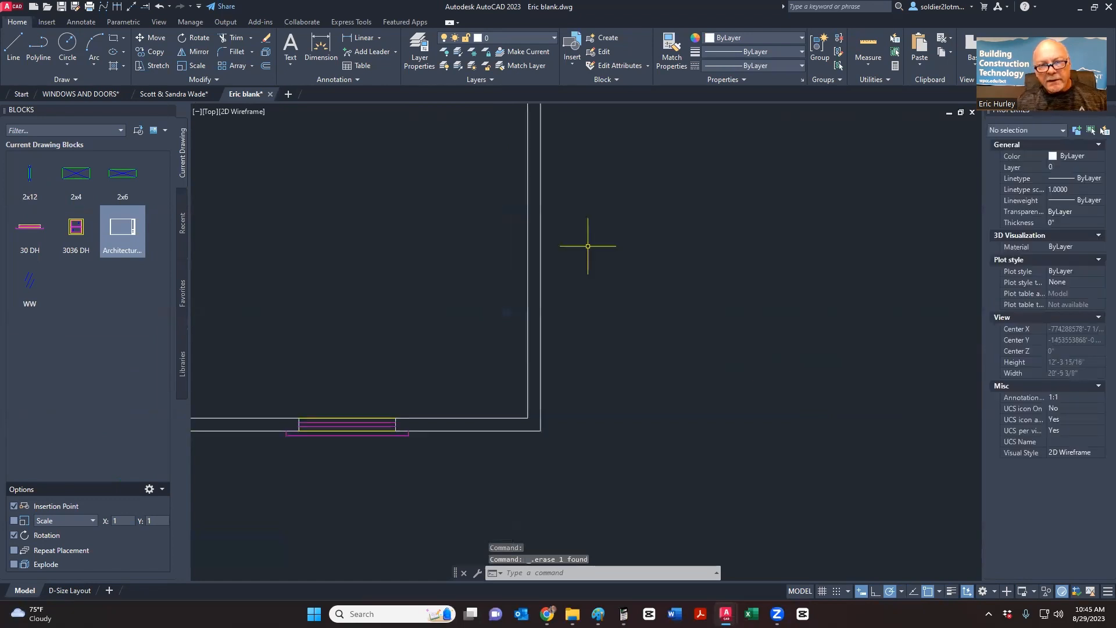
scroll(355, 451, "up", 3)
- Move the bottom 30 DH window block up out of the wall
left_click(382, 393)
left_click(366, 375)
scroll(470, 364, "down", 2)
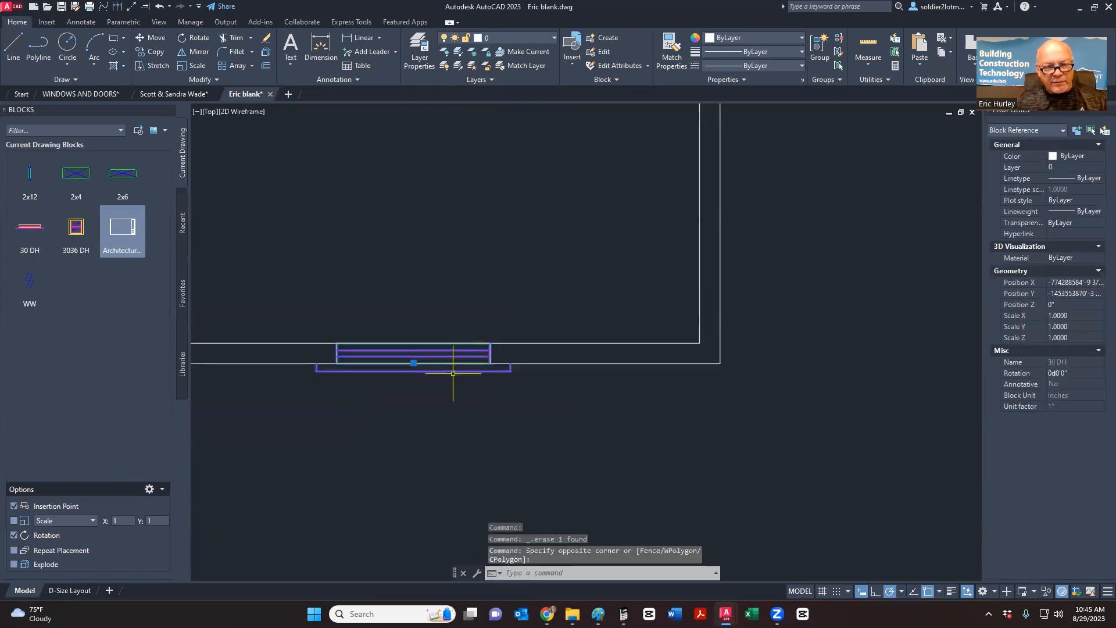
left_click(413, 364)
left_click(407, 251)
key("Escape")
scroll(389, 257, "up", 3)
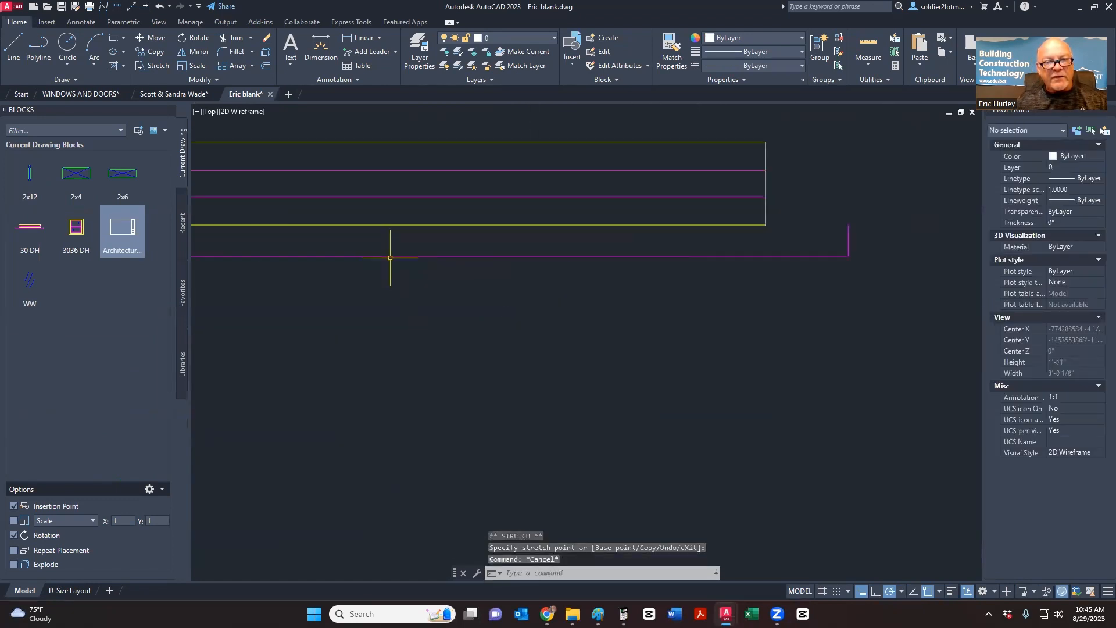
middle_click_drag(389, 257, 505, 312)
scroll(505, 311, "down", 1)
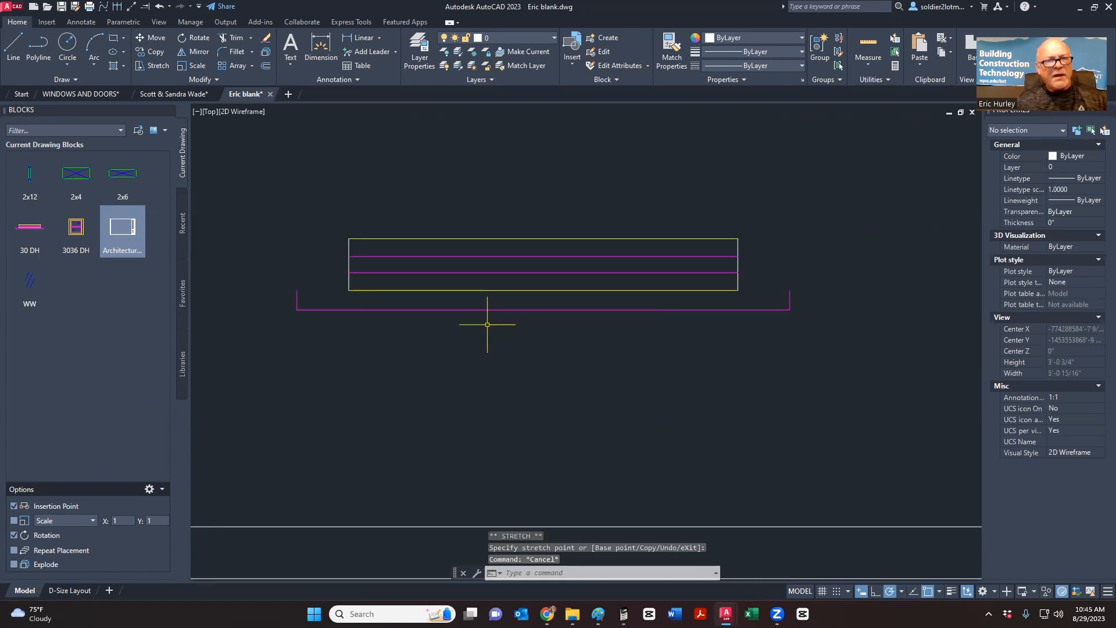
- Check the Paint window sketch, then bring up the JELD-WEN catalogue
key("alt+Tab")
left_click(335, 245)
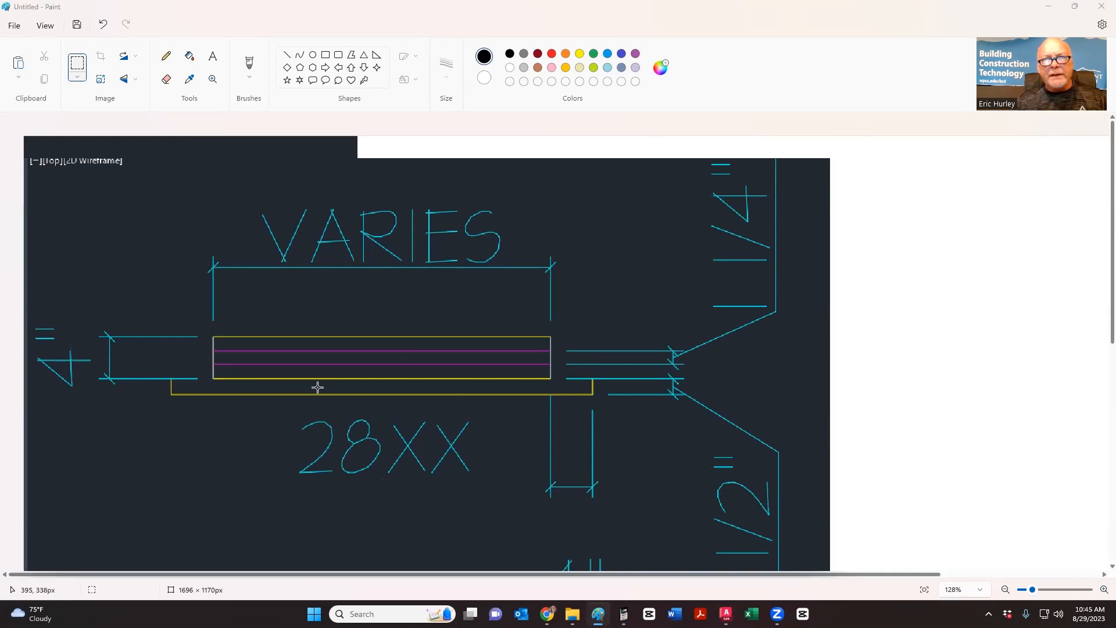
key("alt+Tab")
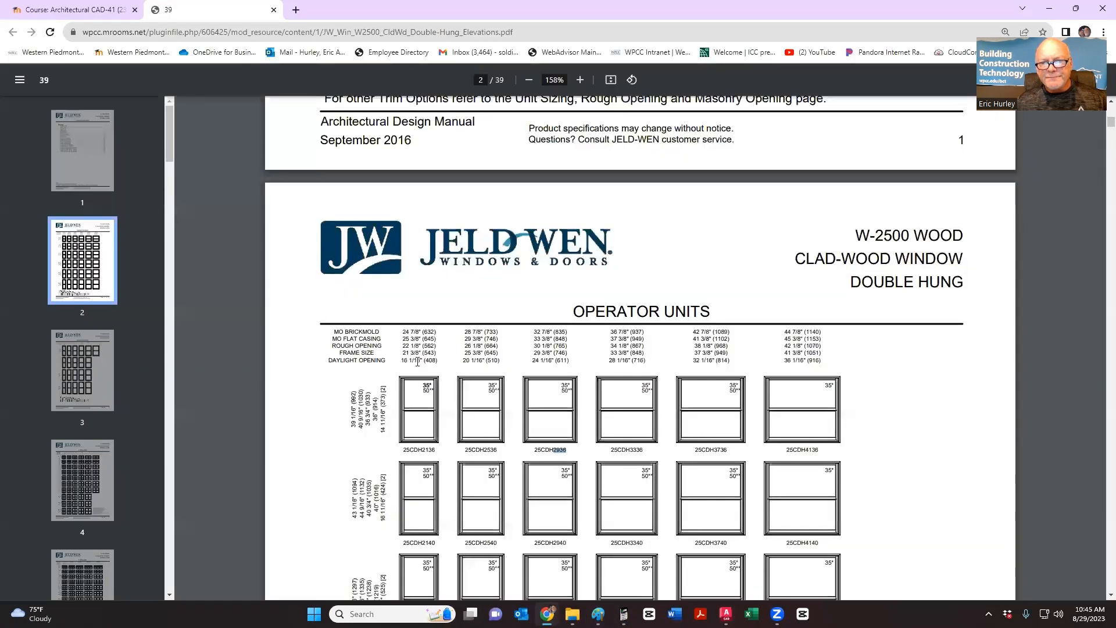
- Glance at the JELD-WEN W-2500 sizes, then go back to the Eric blank drawing
key("alt+Tab")
key("alt+Tab")
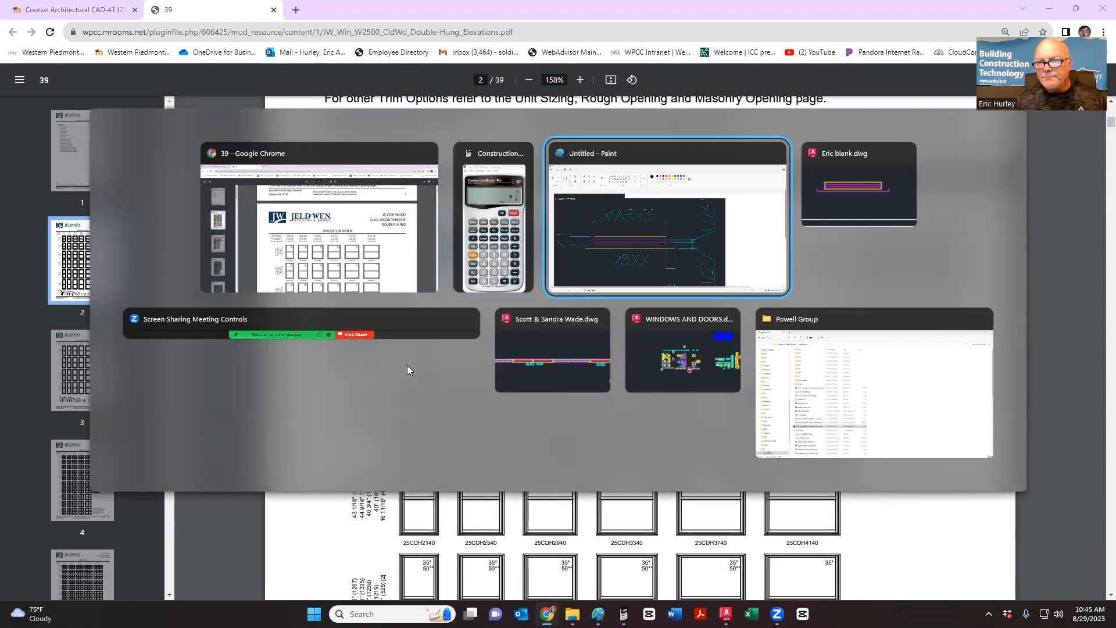
key("alt+Tab")
middle_click_drag(571, 380, 594, 383)
- In the Block Editor, erase the 30 DH block's bottom yellow line and save the block
left_click(610, 396)
left_click(535, 270)
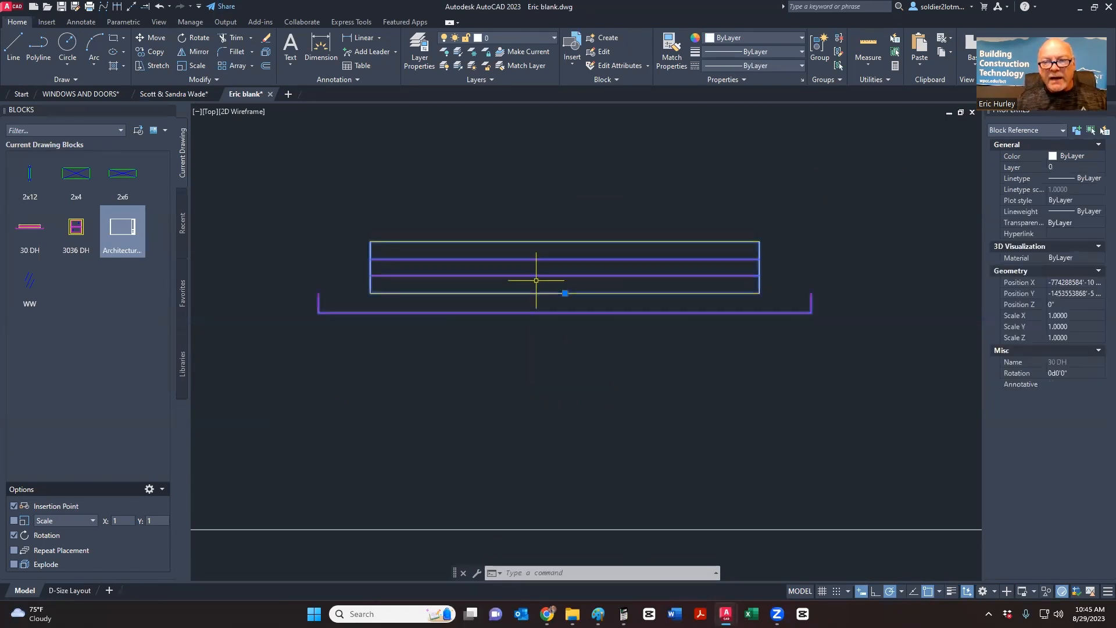
left_click(603, 56)
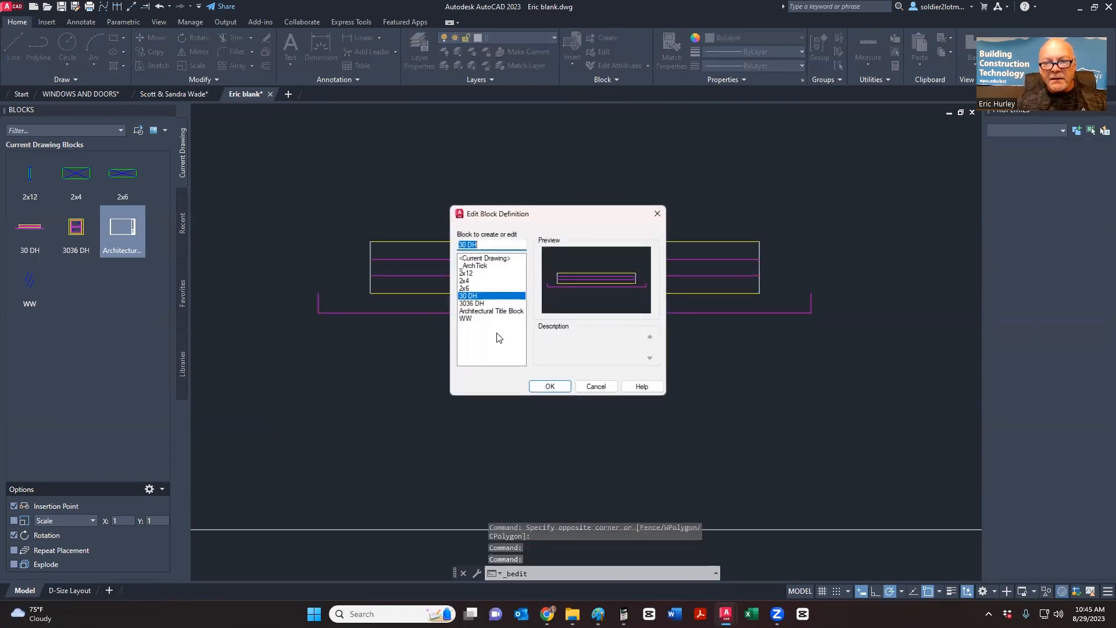
left_click(552, 385)
left_click(559, 361)
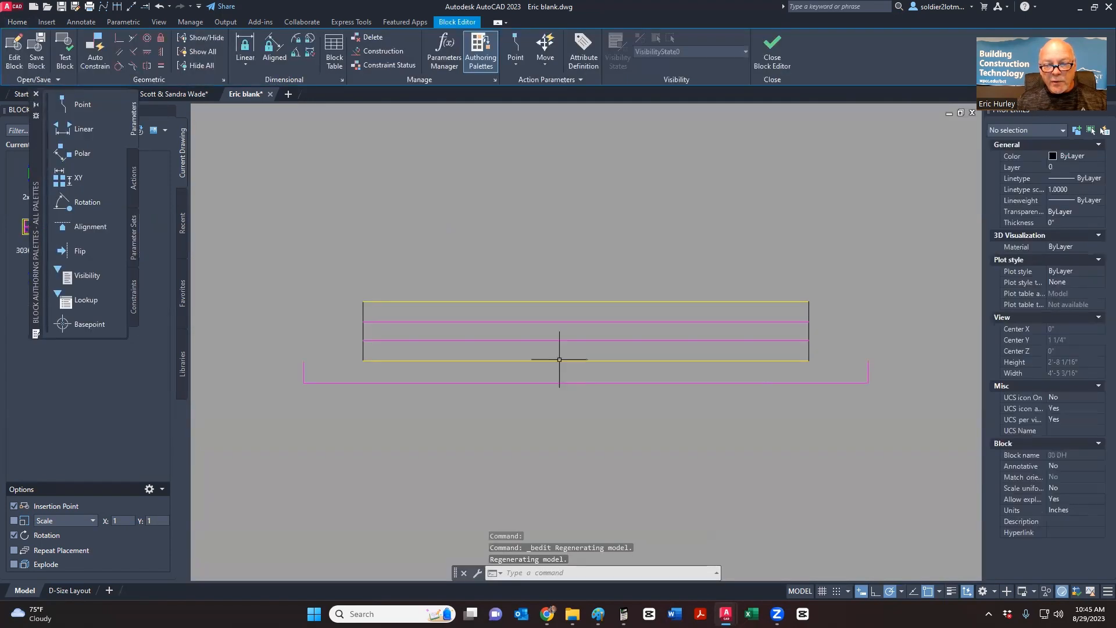
key("Delete")
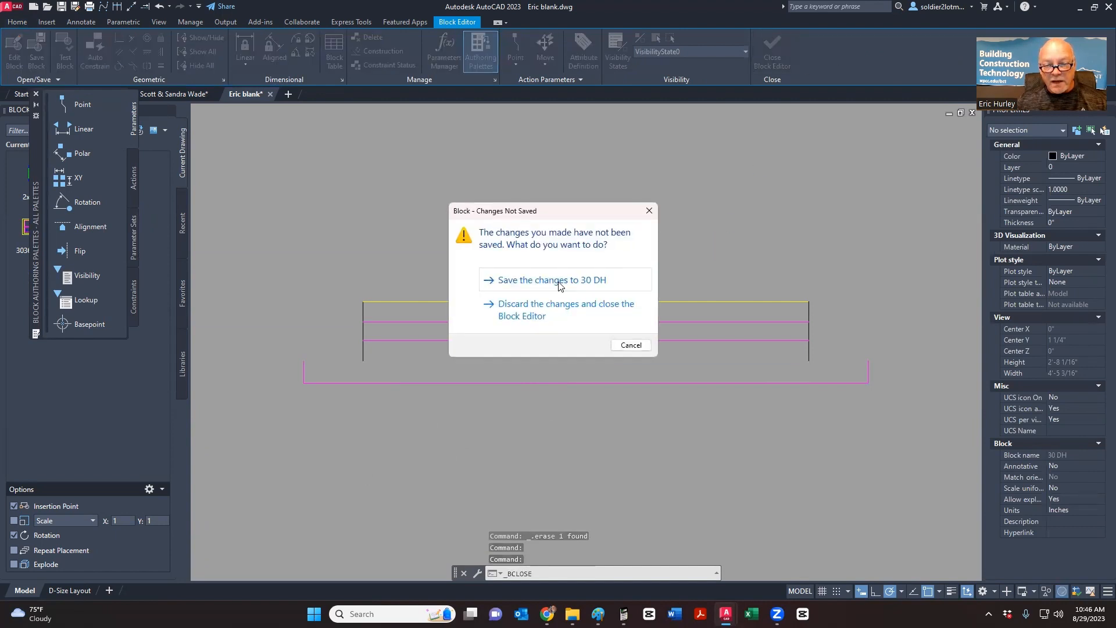
left_click(558, 280)
left_click(554, 333)
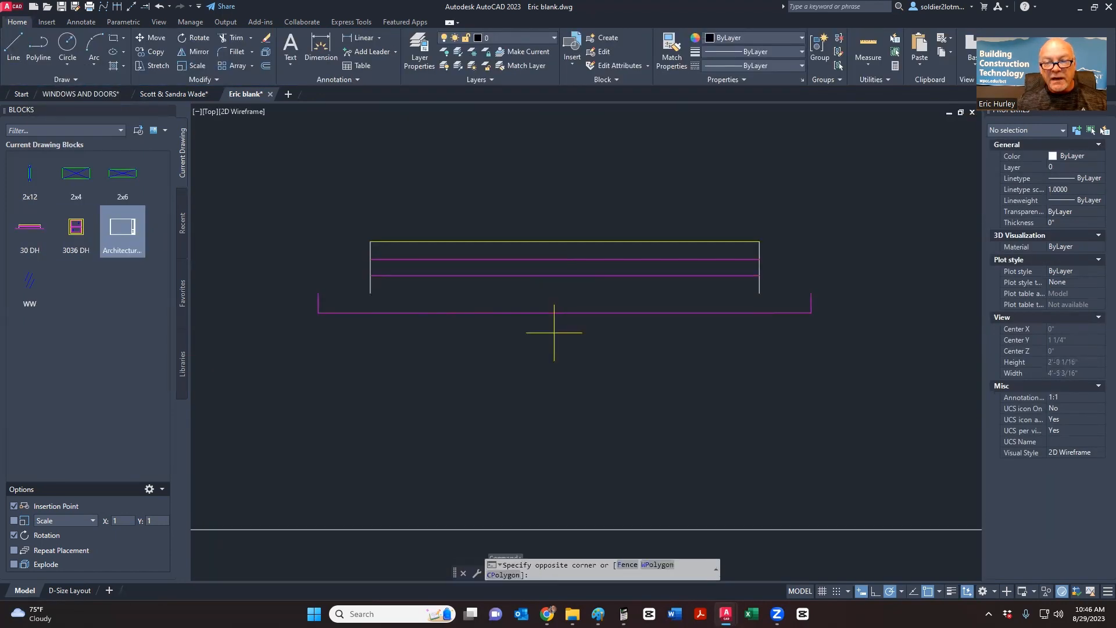
- Offset the right and bottom wall lines 5'-0" inward as guide lines
left_click(536, 300)
scroll(534, 303, "down", 5)
key("Escape")
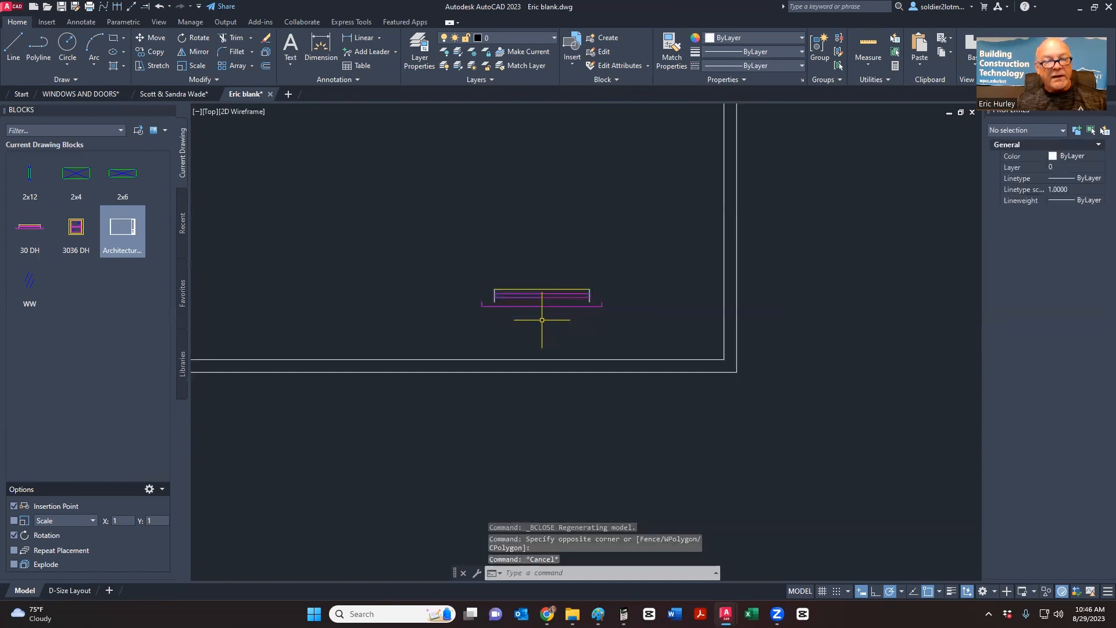
left_click(11, 50)
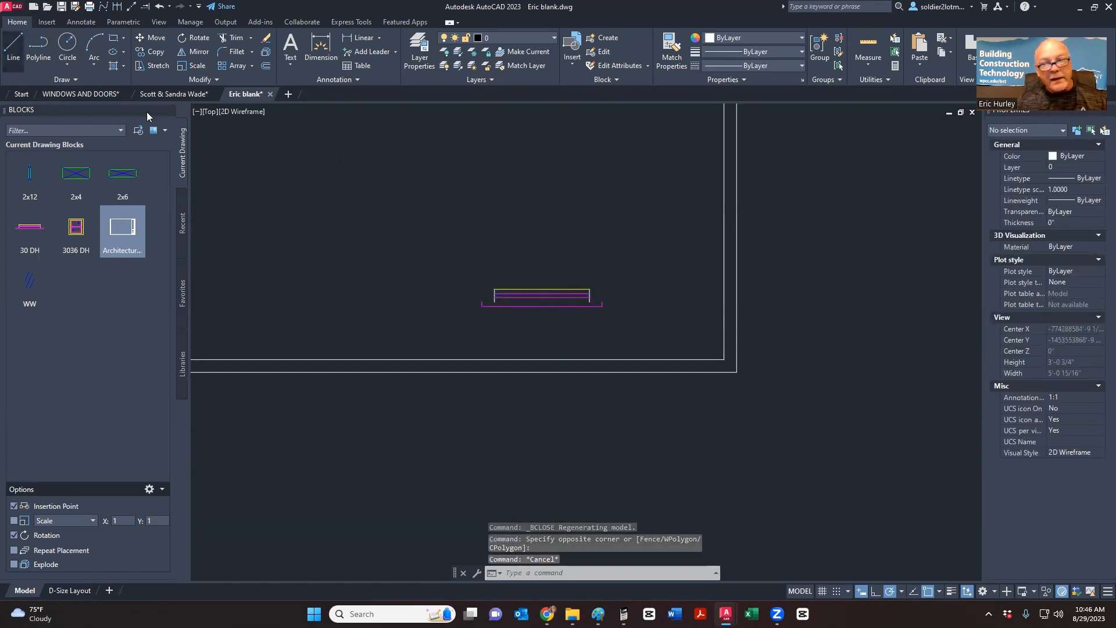
key("Escape")
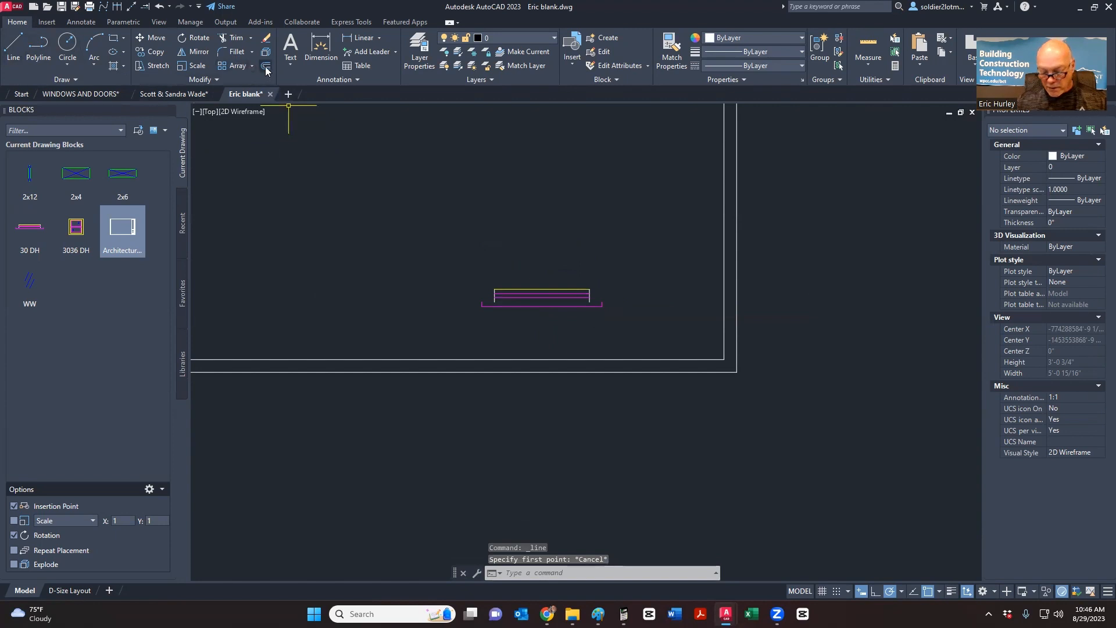
left_click(265, 68)
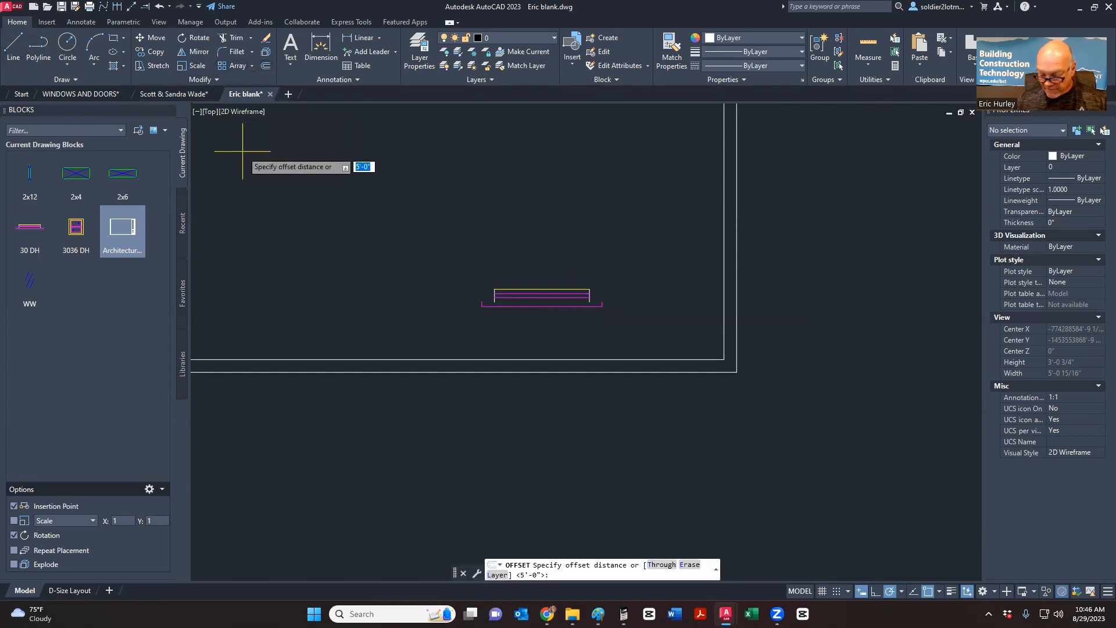
key("Return")
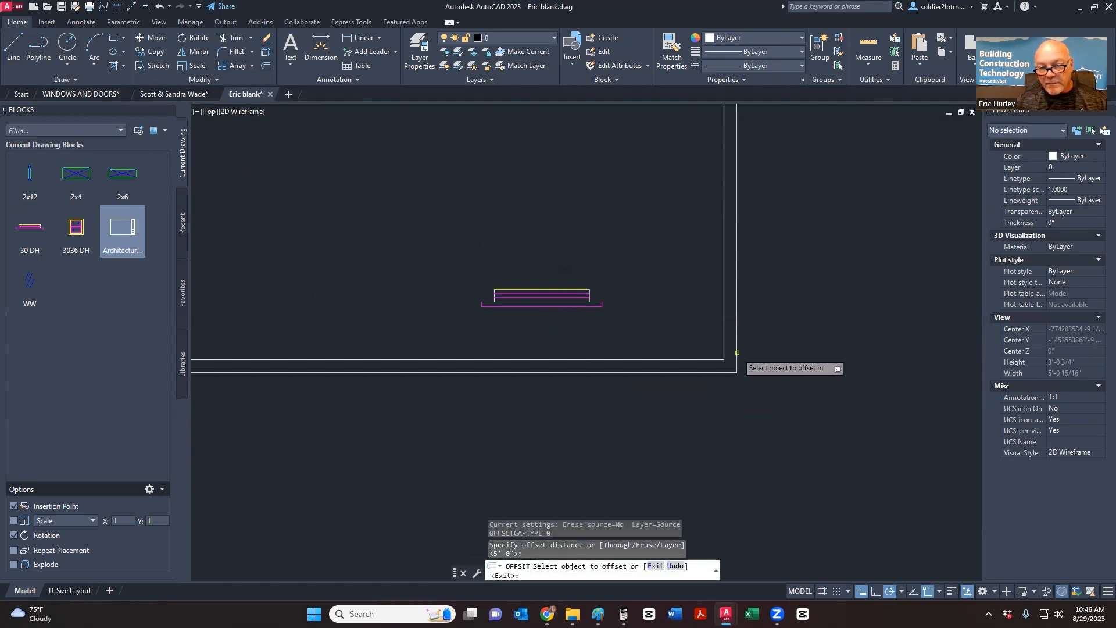
left_click(737, 352)
left_click(648, 326)
left_click(720, 371)
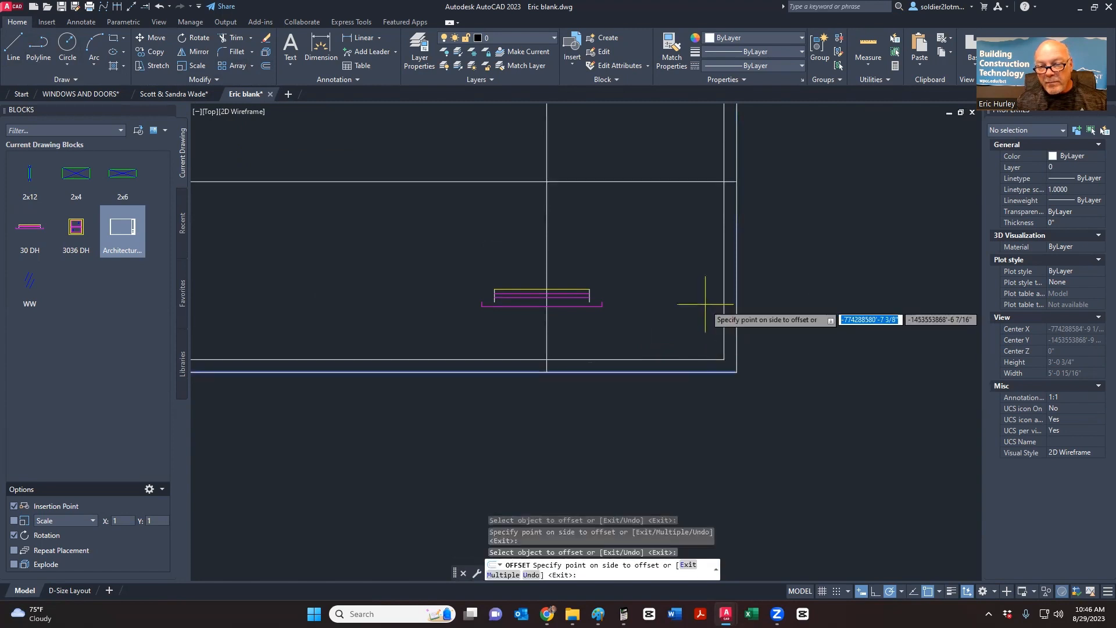
left_click(702, 303)
key("Escape")
- Move the 30 DH window block back onto the bottom wall
left_click(612, 339)
left_click(587, 294)
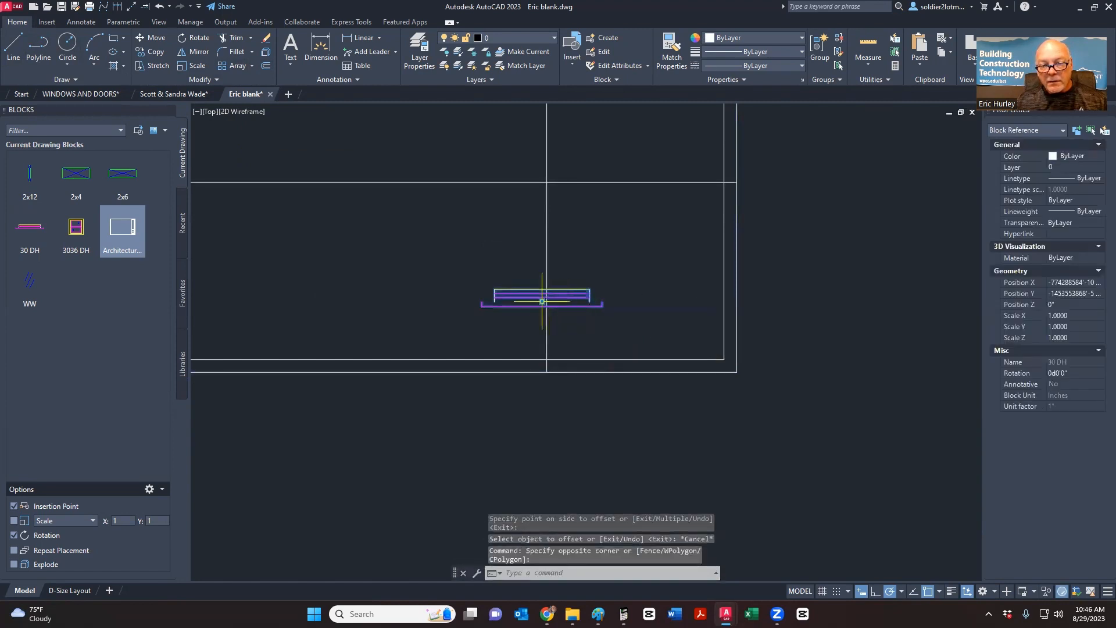
left_click(543, 301)
left_click(547, 365)
key("Escape")
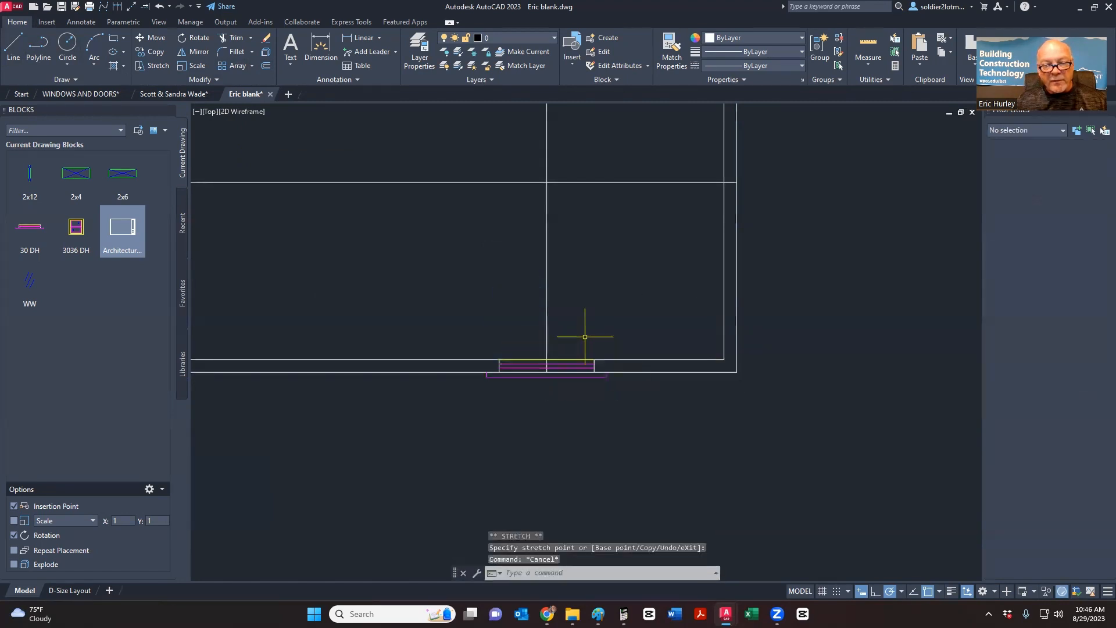
- Insert another 30 DH window where the guide meets the right wall, rotated along it
left_click(29, 228)
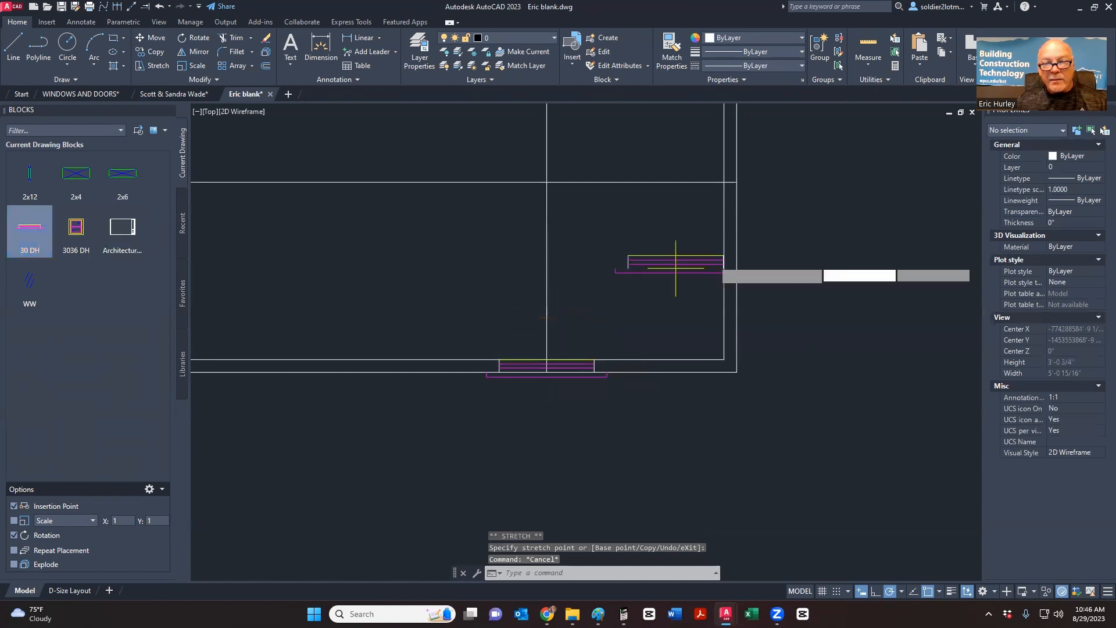
left_click(736, 182)
middle_click_drag(732, 106, 676, 227)
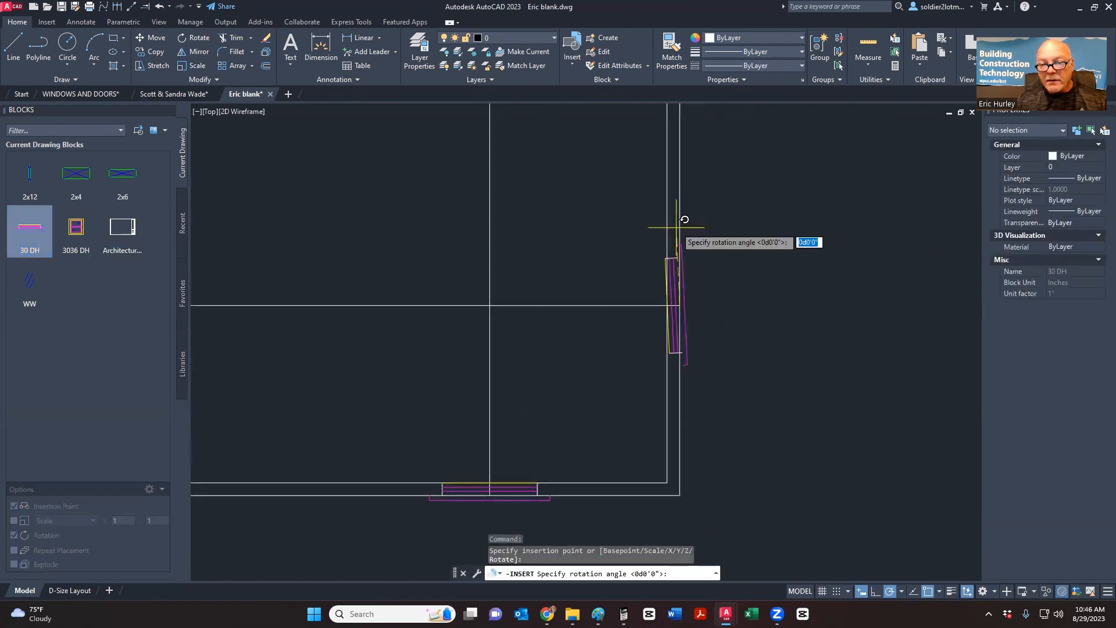
left_click(683, 203)
- Delete the two guide lines and view the whole wall corner
left_click(587, 349)
left_click(472, 280)
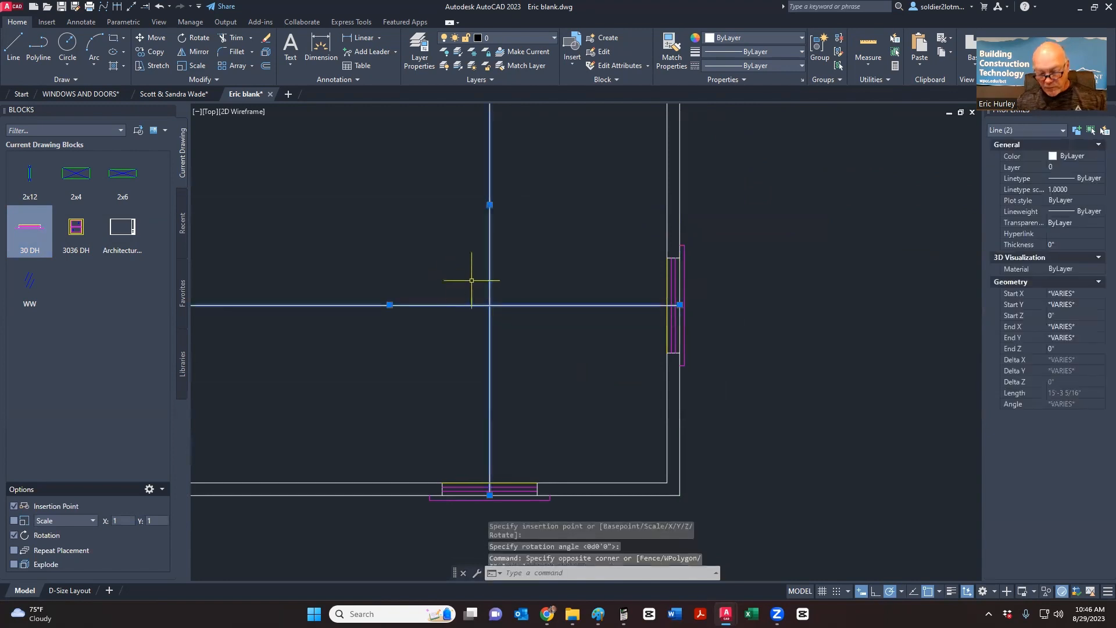
key("Delete")
scroll(560, 324, "down", 2)
middle_click_drag(652, 354, 590, 294)
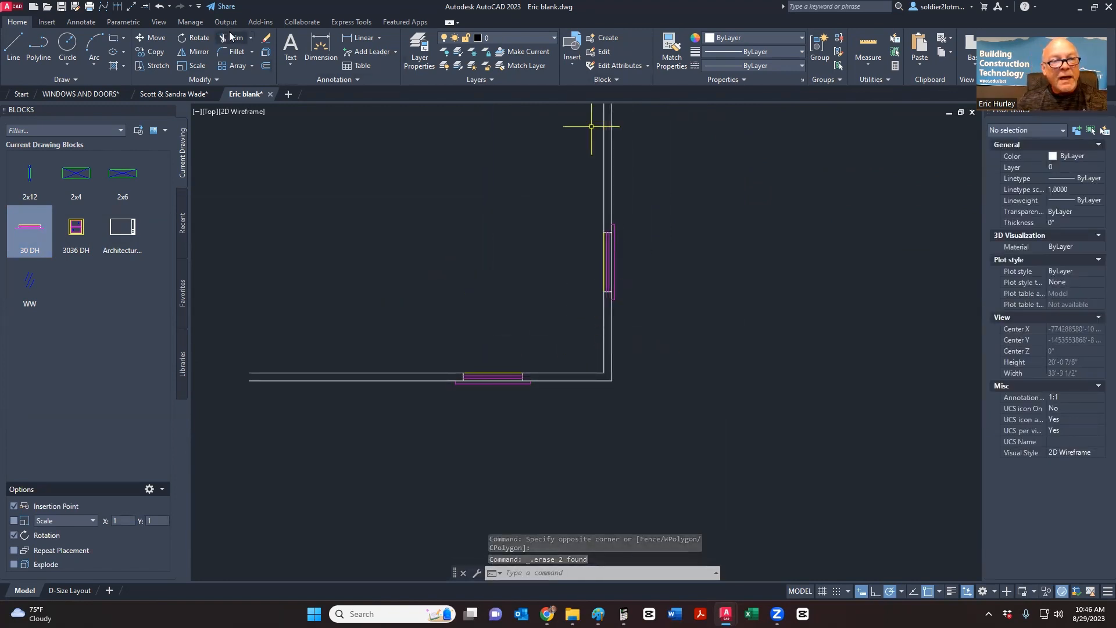
- Try trimming the wall line inside the window opening, then stop trimming
left_click(228, 39)
scroll(613, 256, "up", 4)
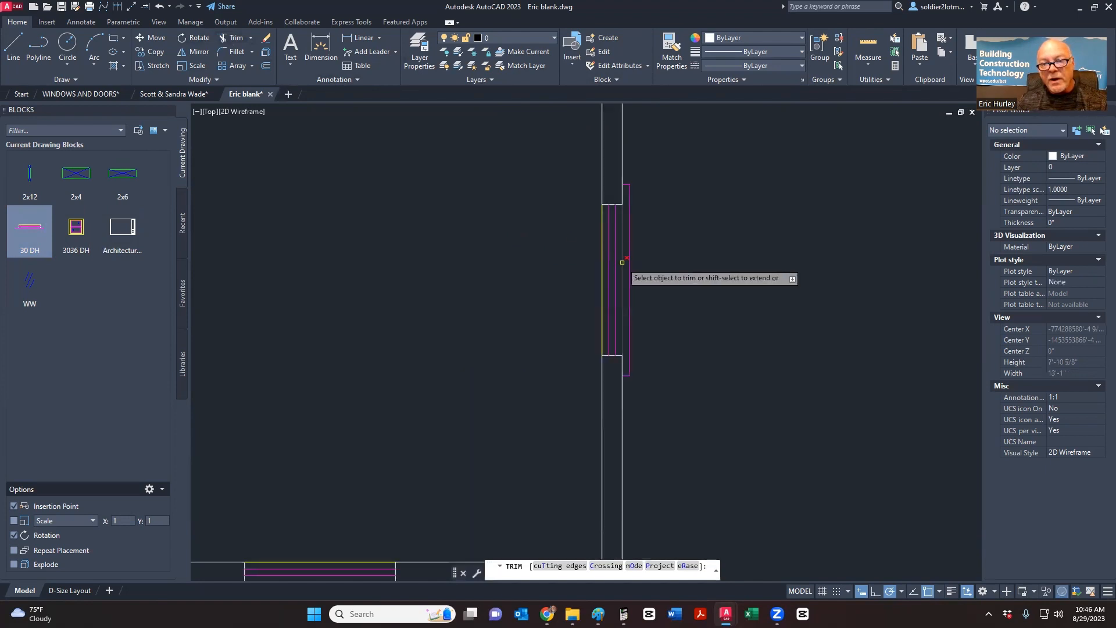
left_click(622, 262)
scroll(629, 220, "down", 2)
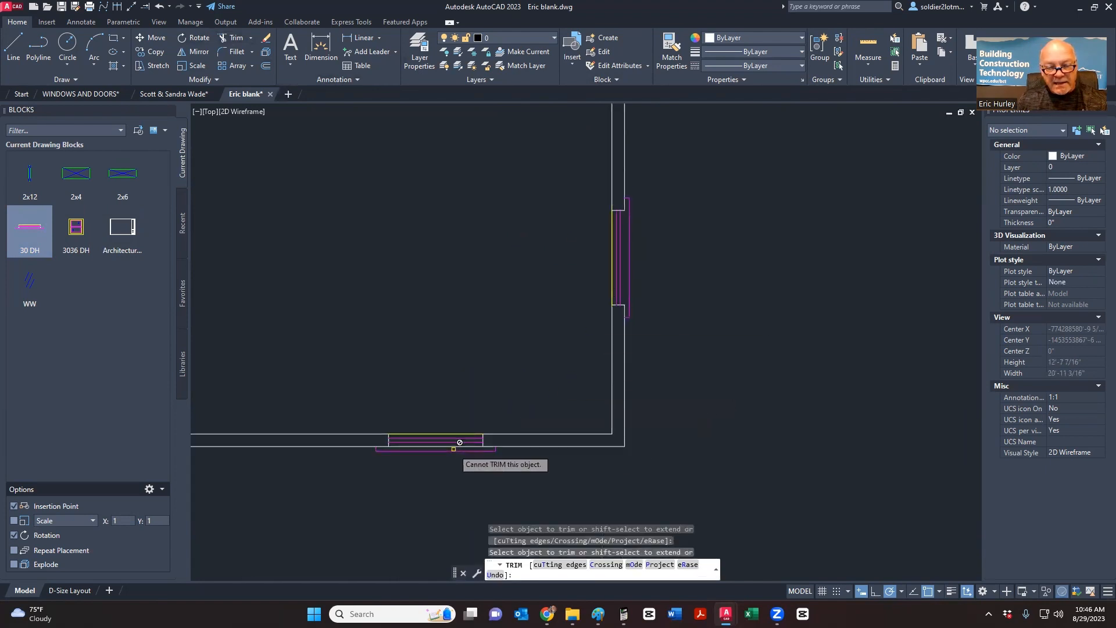
scroll(430, 465, "up", 4)
key("Escape")
scroll(489, 381, "down", 4)
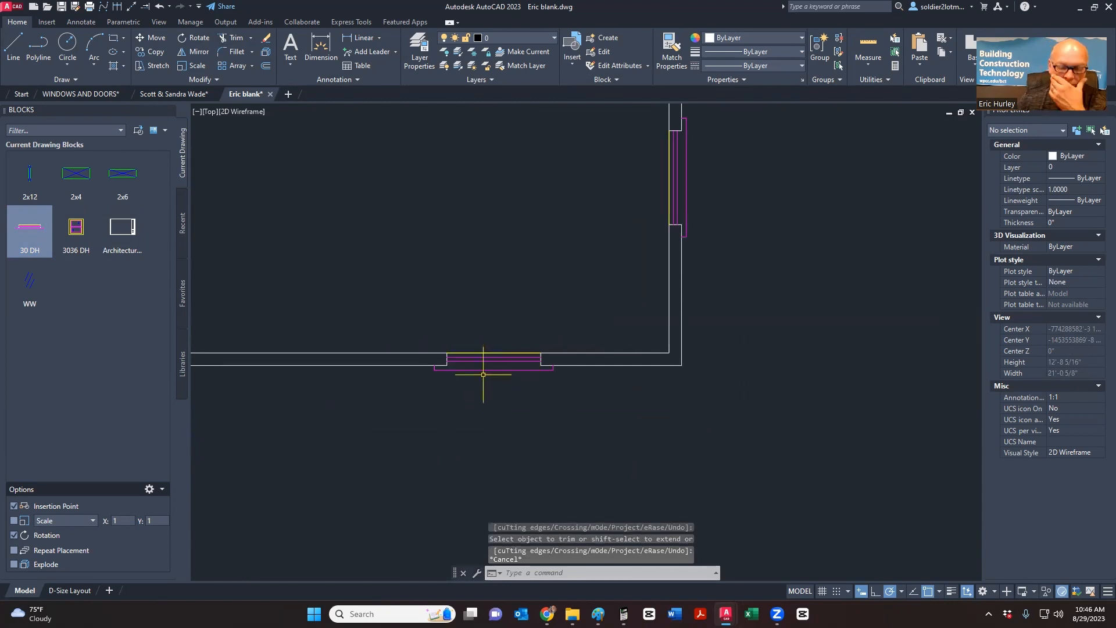
scroll(482, 373, "up", 4)
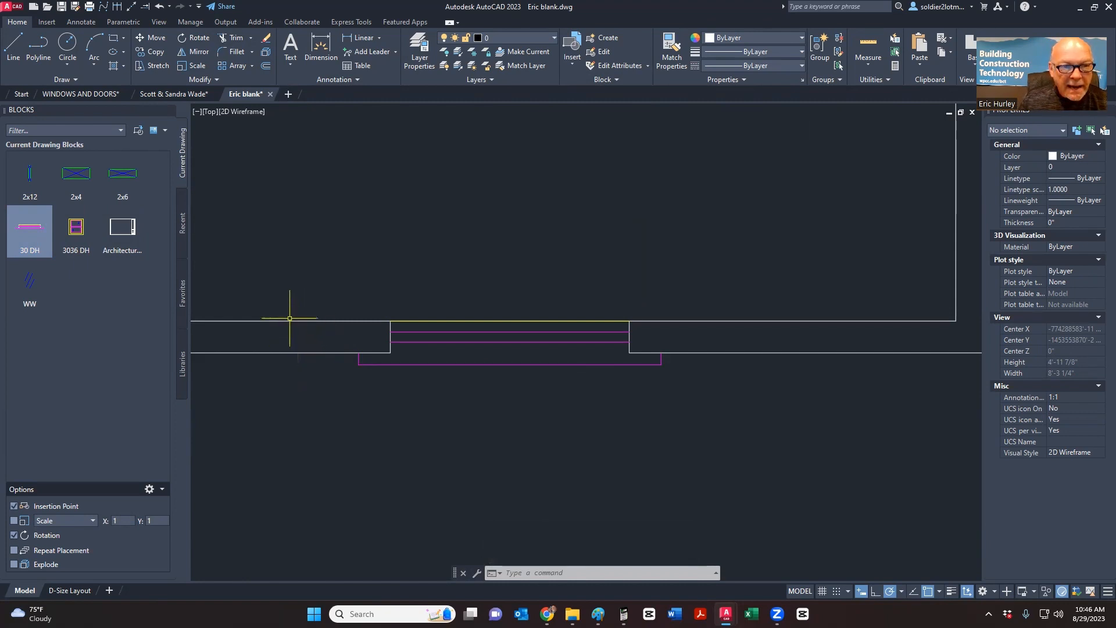
- Offset the lower wall line 1 inch downward and select the new line
left_click(267, 67)
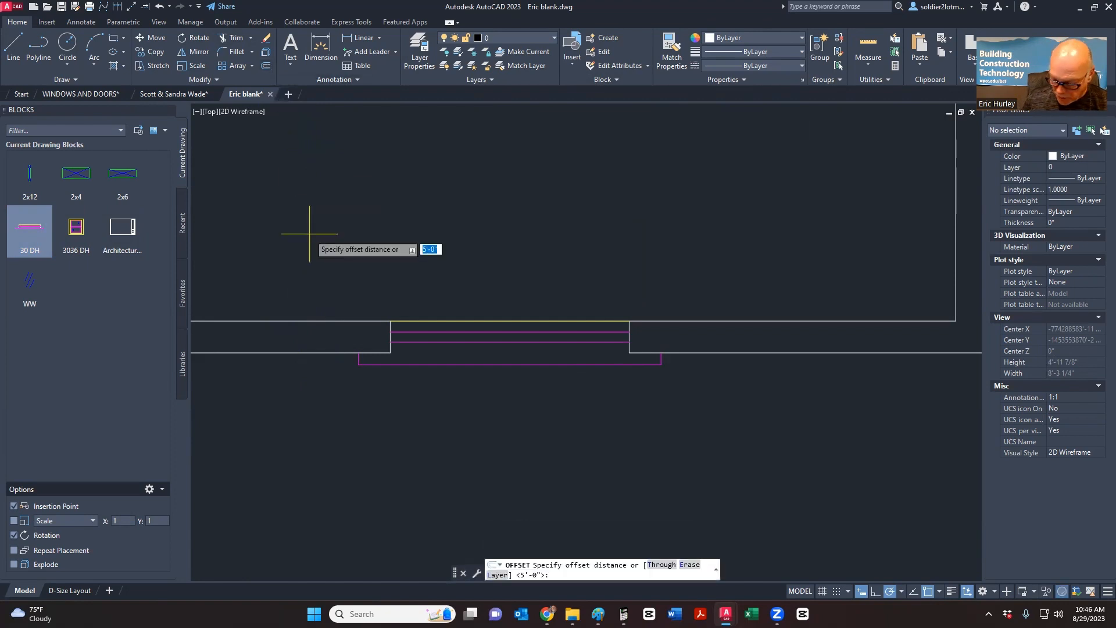
type("1")
key("Return")
left_click(326, 352)
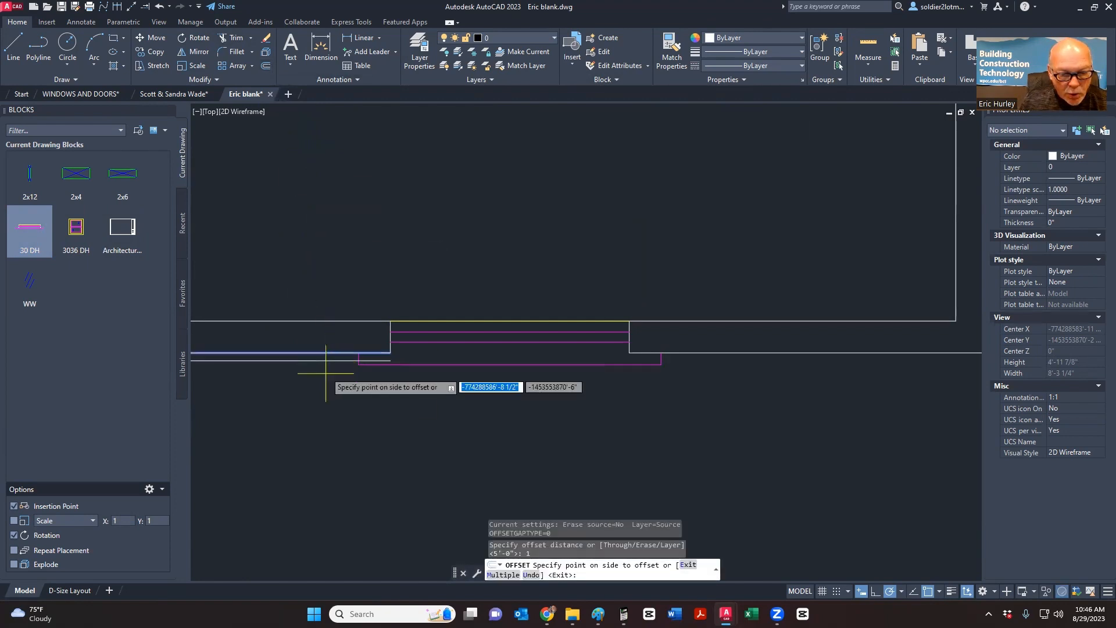
left_click(326, 373)
key("Escape")
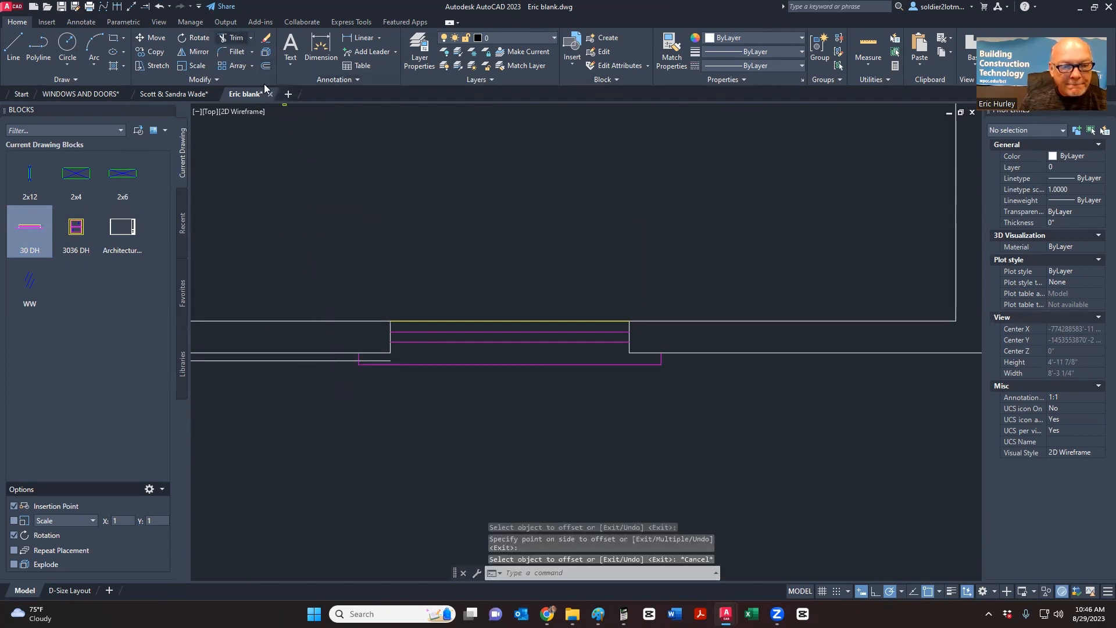
left_click(232, 37)
scroll(376, 365, "up", 2)
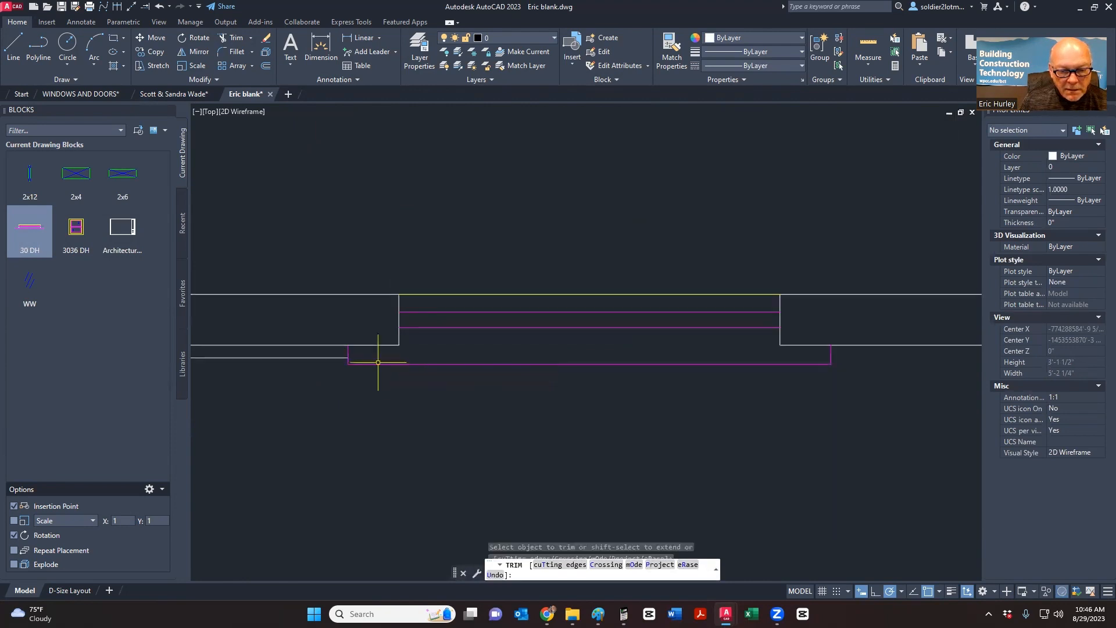
key("Escape")
scroll(378, 362, "down", 2)
left_click(348, 366)
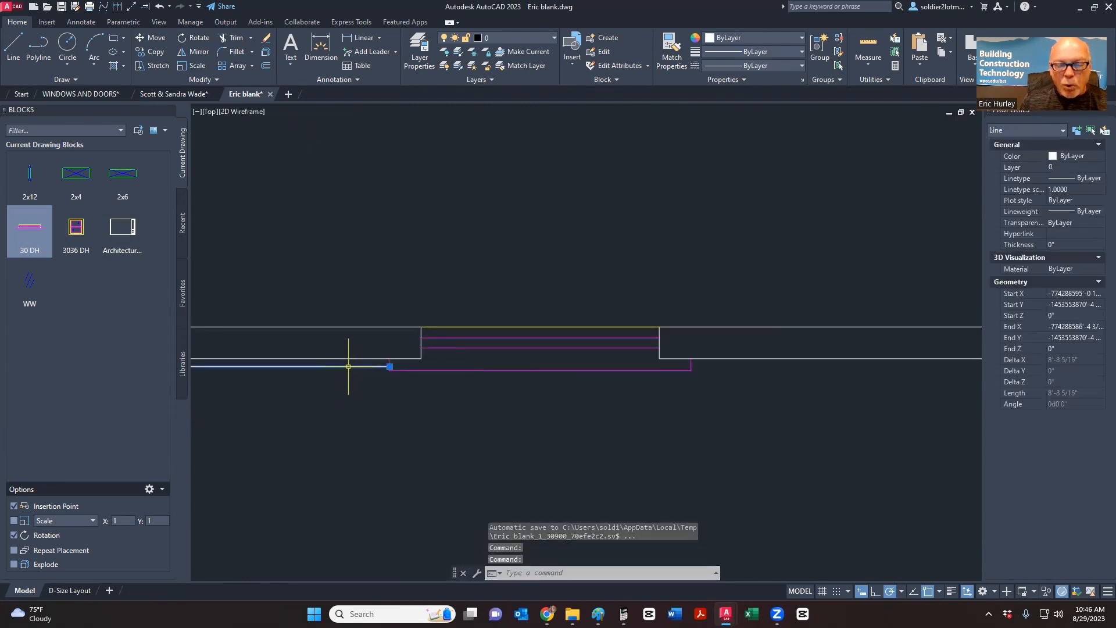
- Move the new line onto the Hide layer, making it magenta
left_click(529, 42)
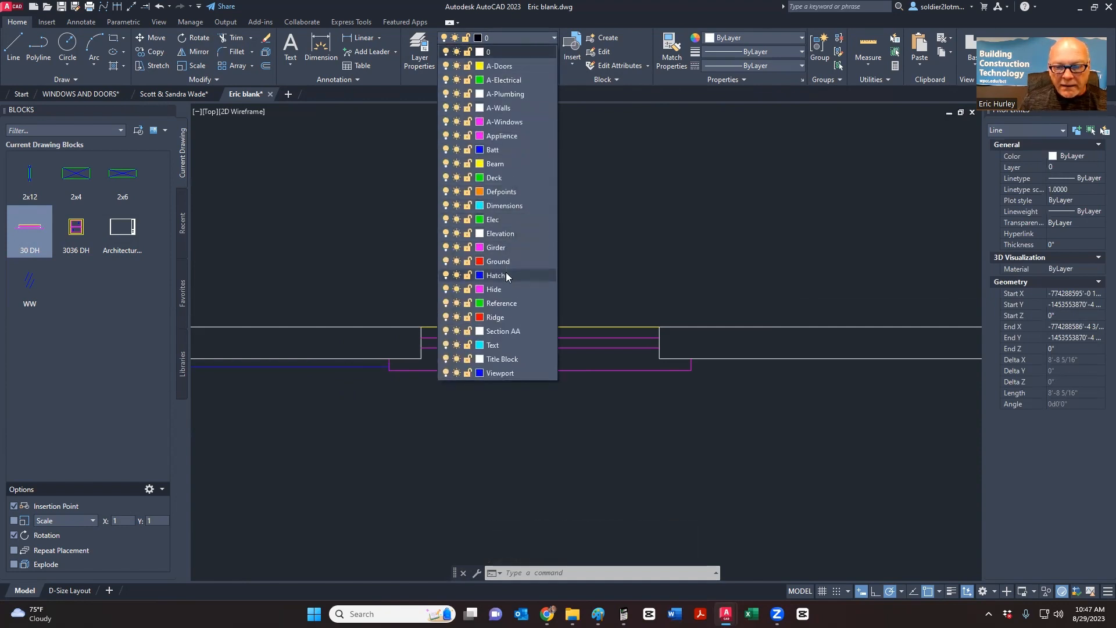
left_click(494, 289)
scroll(442, 323, "down", 3)
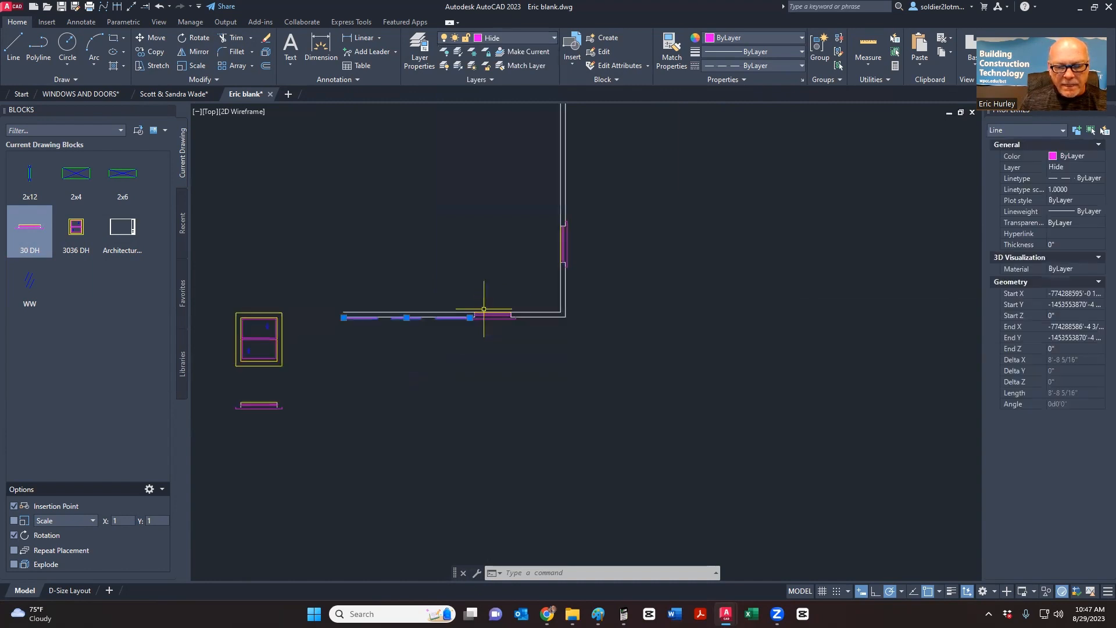
key("Escape")
key("Escape")
scroll(423, 335, "up", 4)
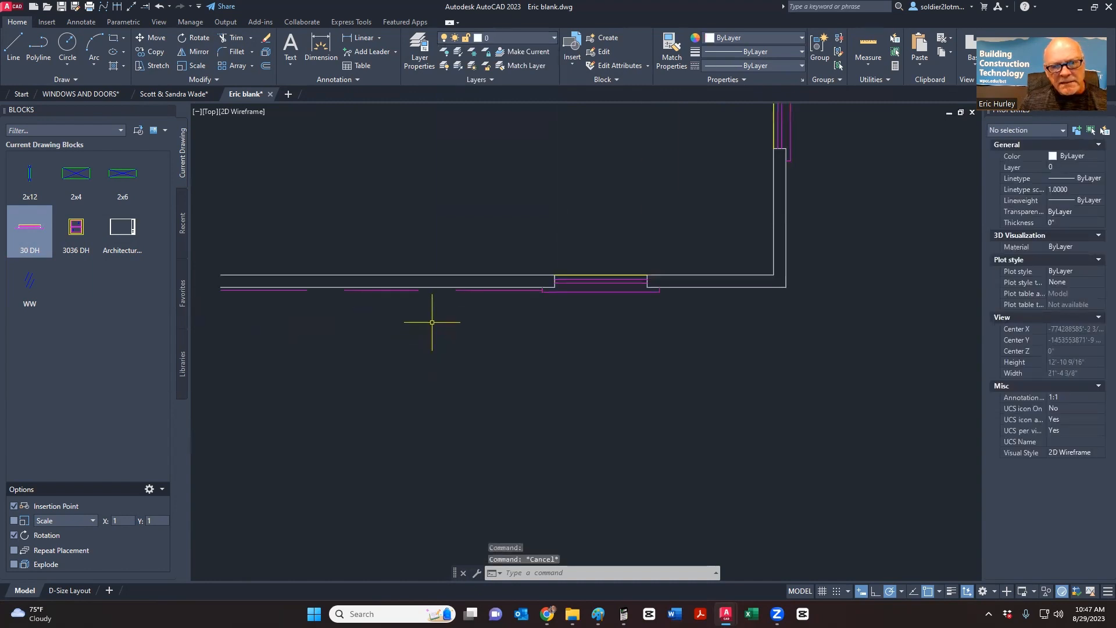
scroll(471, 290, "down", 2)
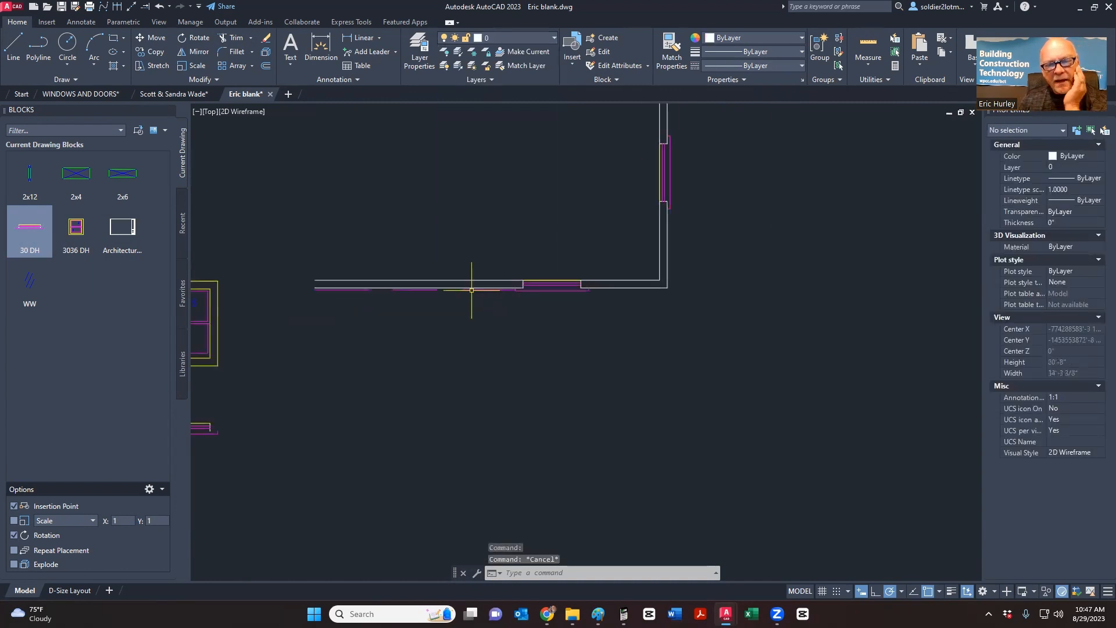
left_click(472, 290)
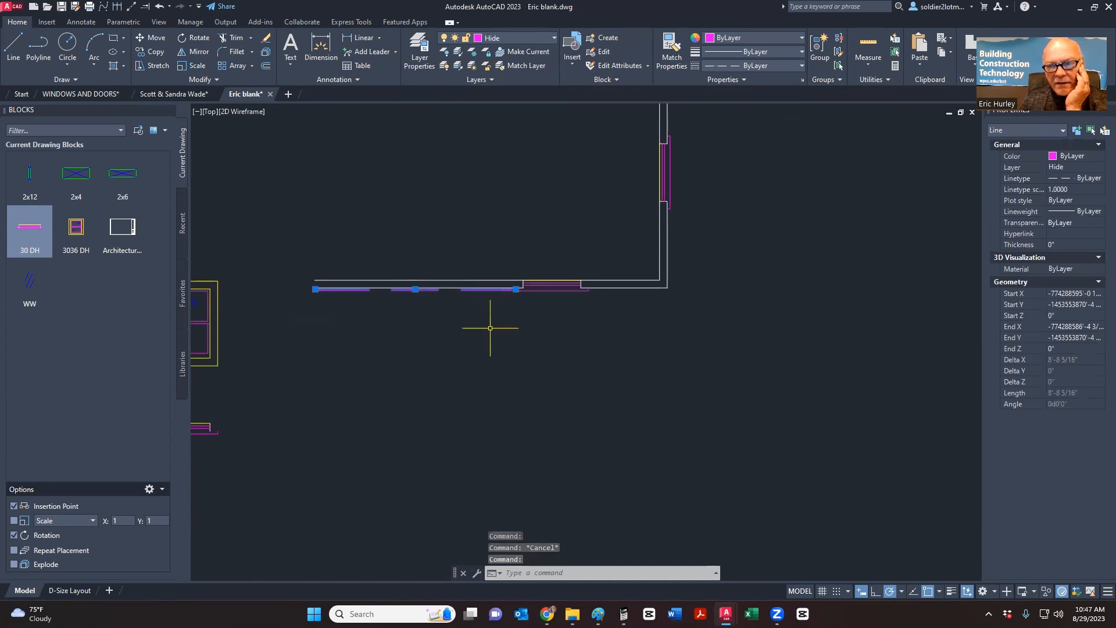
- Review the line's linetype options and set its linetype scale to 0.5
left_click(1080, 179)
left_click(1099, 179)
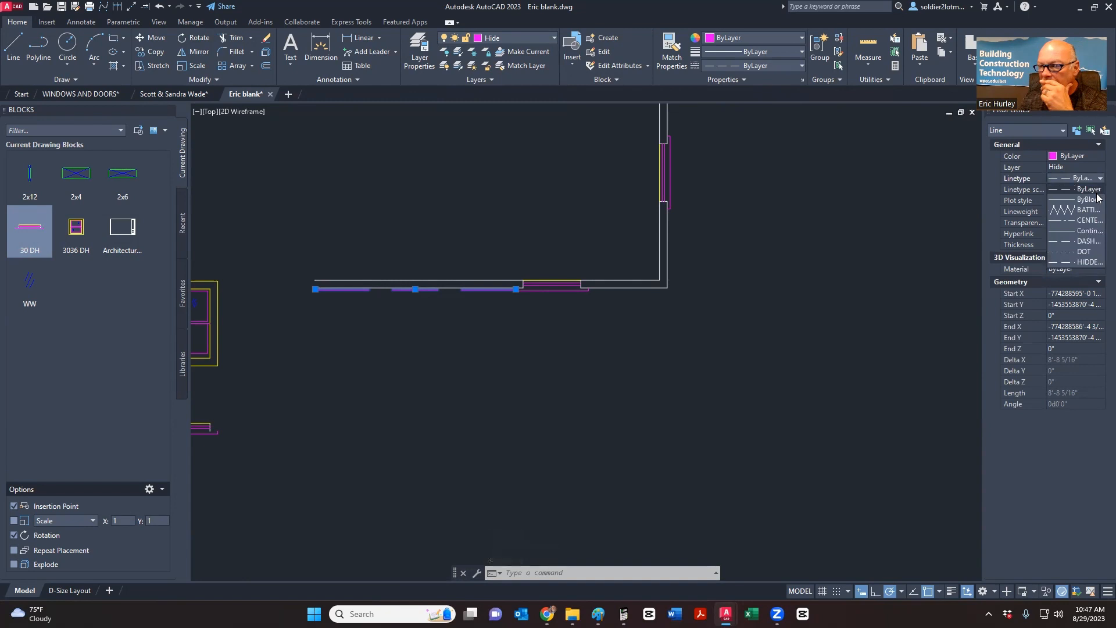
left_click(802, 65)
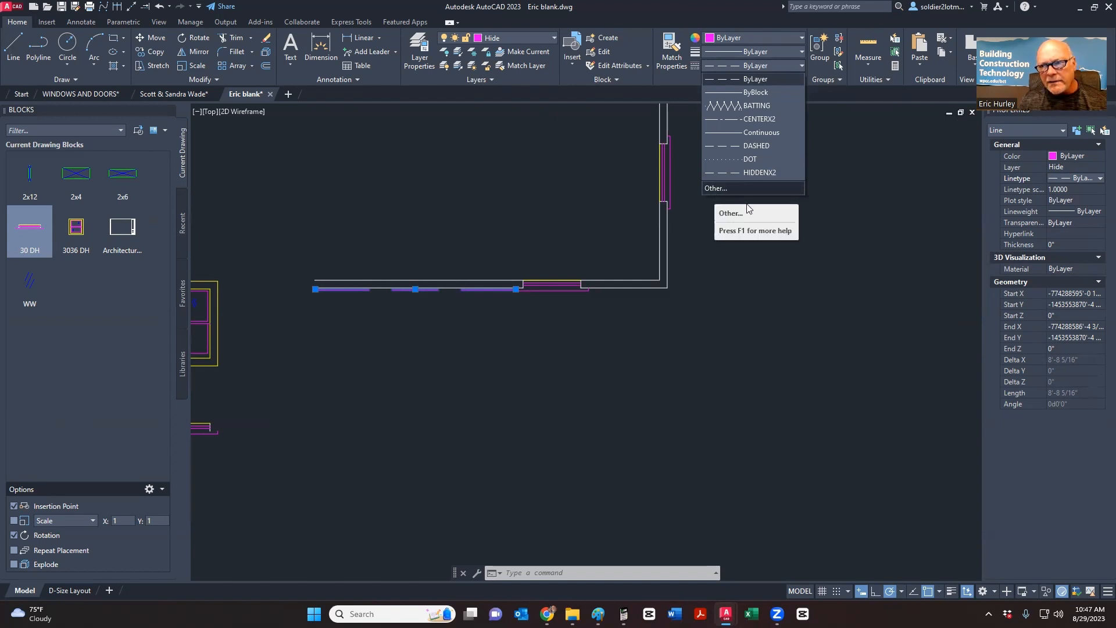
left_click(713, 189)
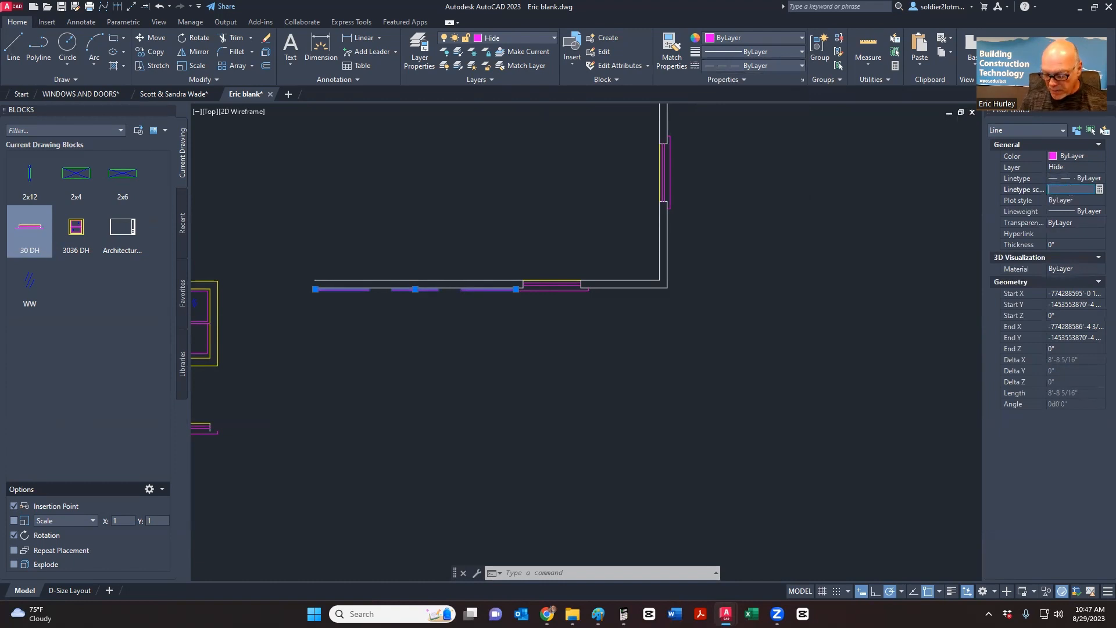
key("Return")
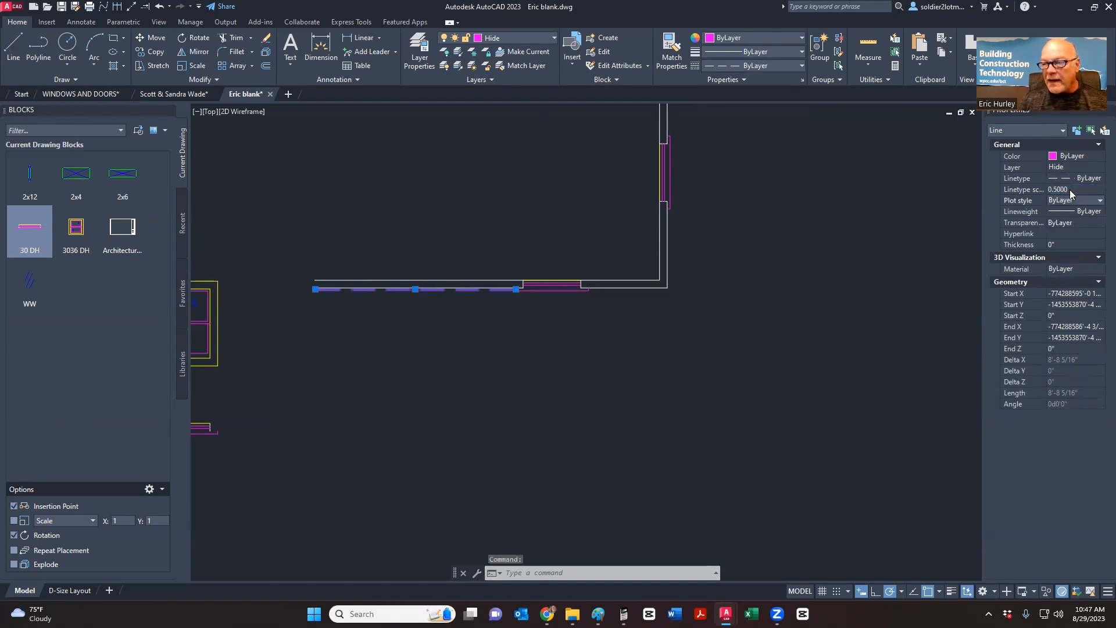
key("Escape")
scroll(400, 290, "up", 4)
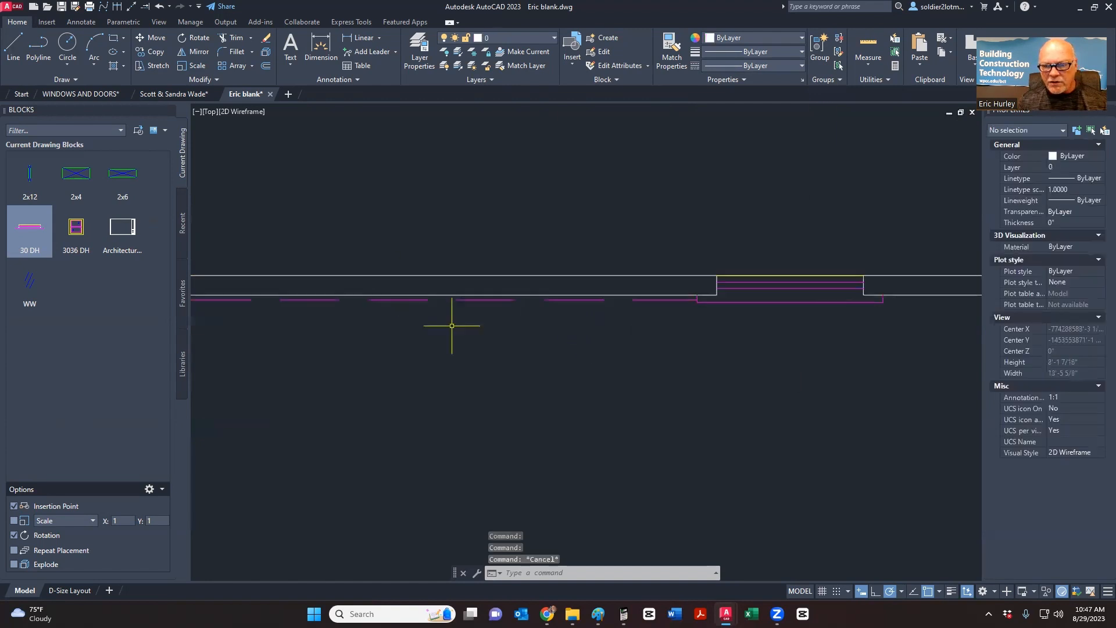
- Change the dashed line's linetype scale to 0.25
left_click(644, 298)
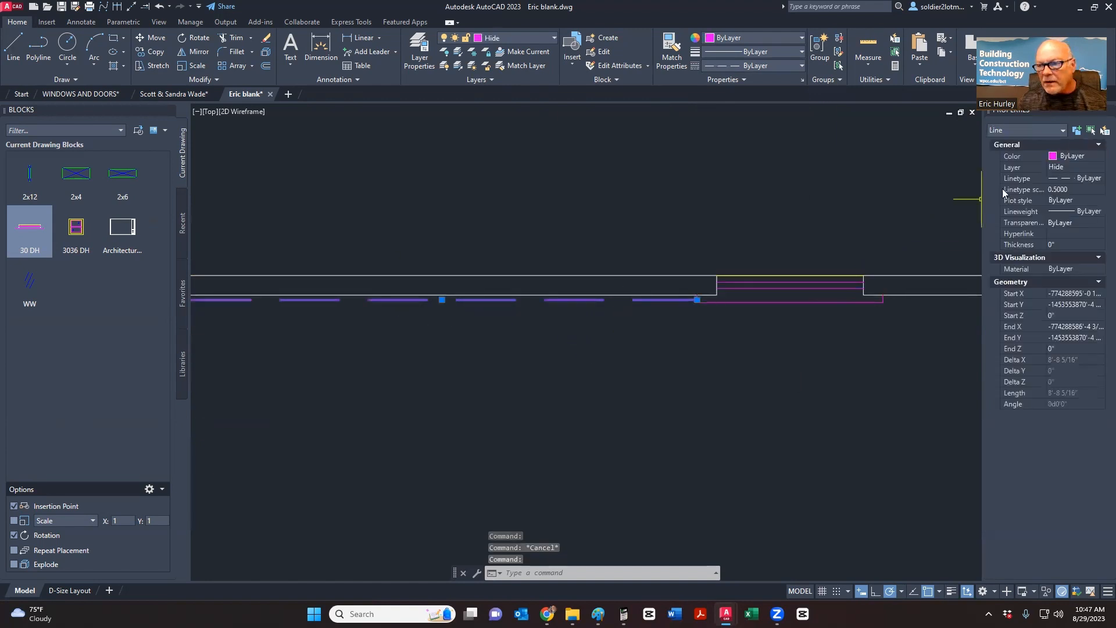
left_click(1070, 190)
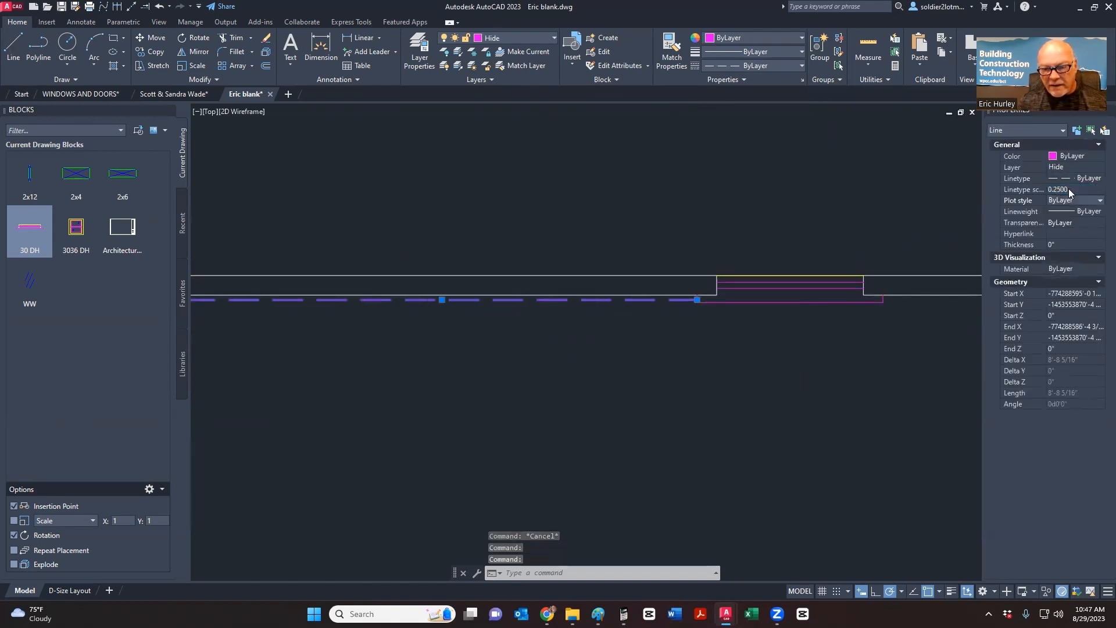
scroll(610, 265, "down", 4)
key("Escape")
scroll(617, 287, "up", 4)
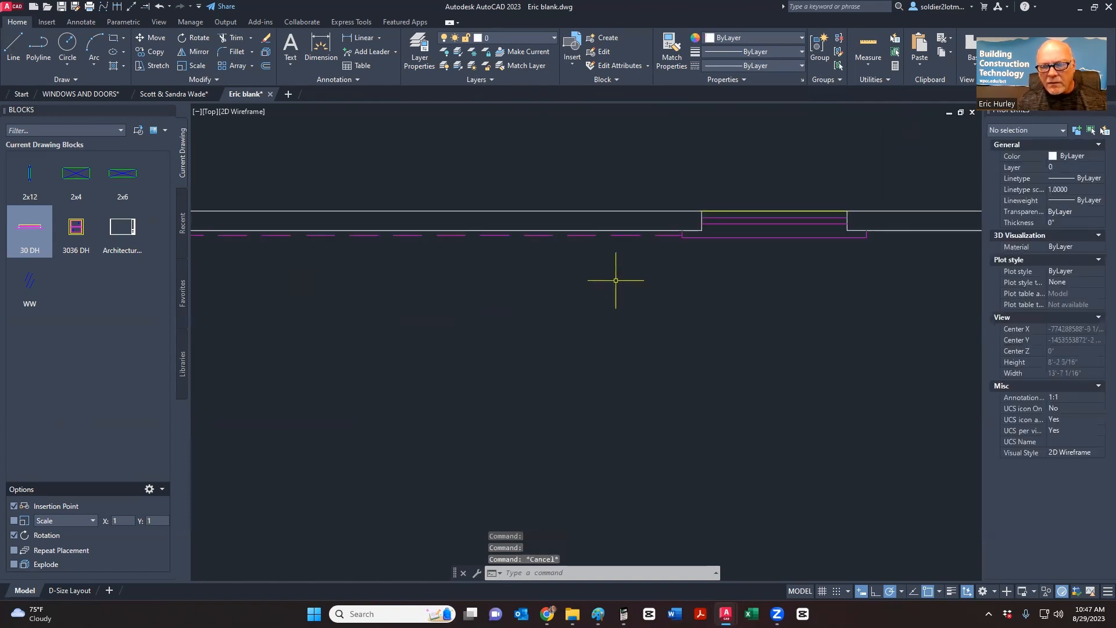
- Select the dashed magenta line and pan along the wall to check it
scroll(616, 280, "down", 2)
scroll(583, 258, "up", 2)
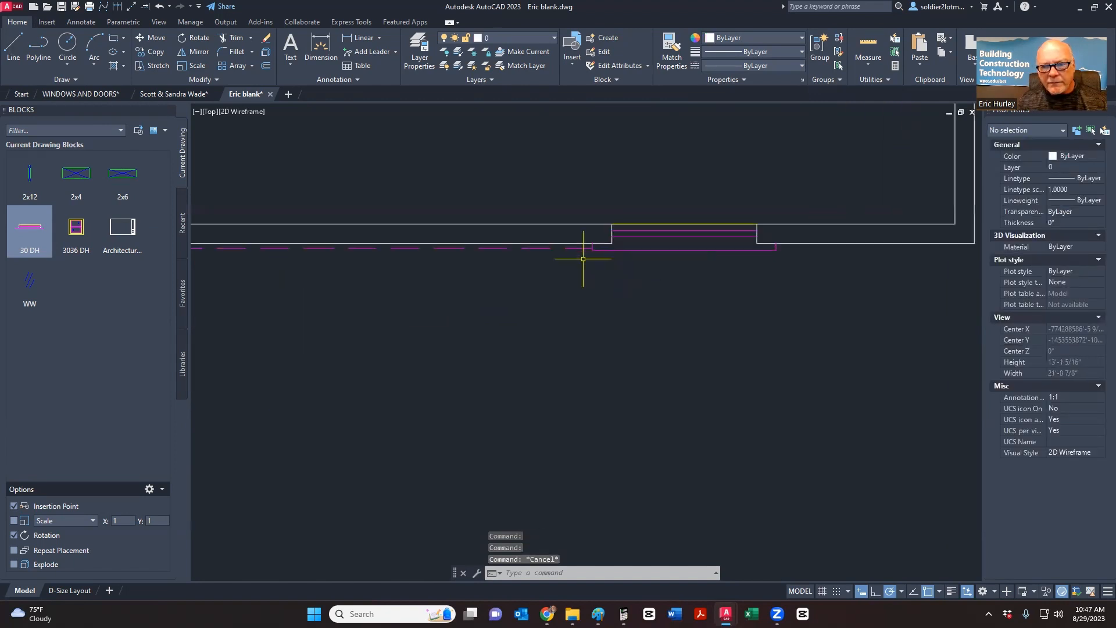
scroll(578, 250, "up", 3)
left_click(578, 250)
left_click(562, 232)
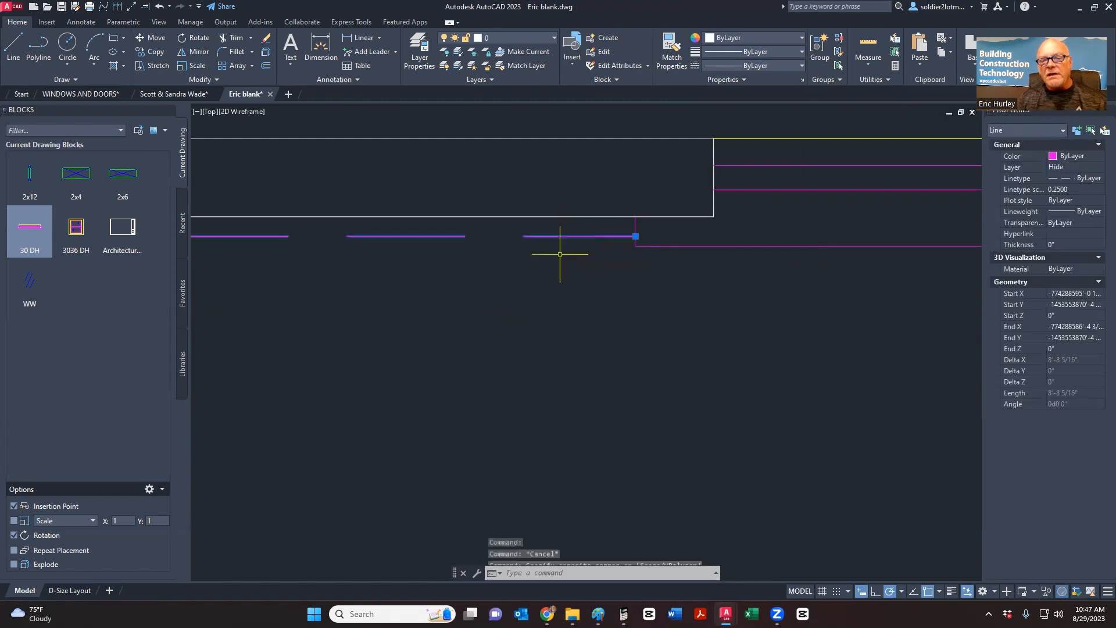
scroll(560, 254, "down", 1)
middle_click_drag(548, 269, 451, 304)
key("Escape")
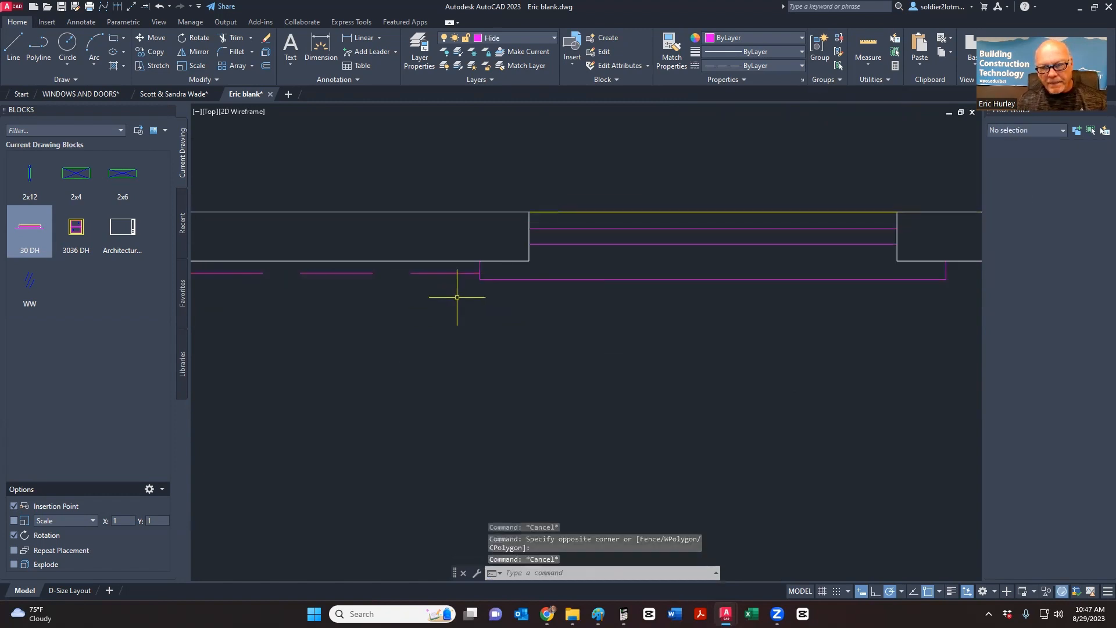
- Start a linear dimension on the dashed line, then cancel it
scroll(457, 297, "down", 4)
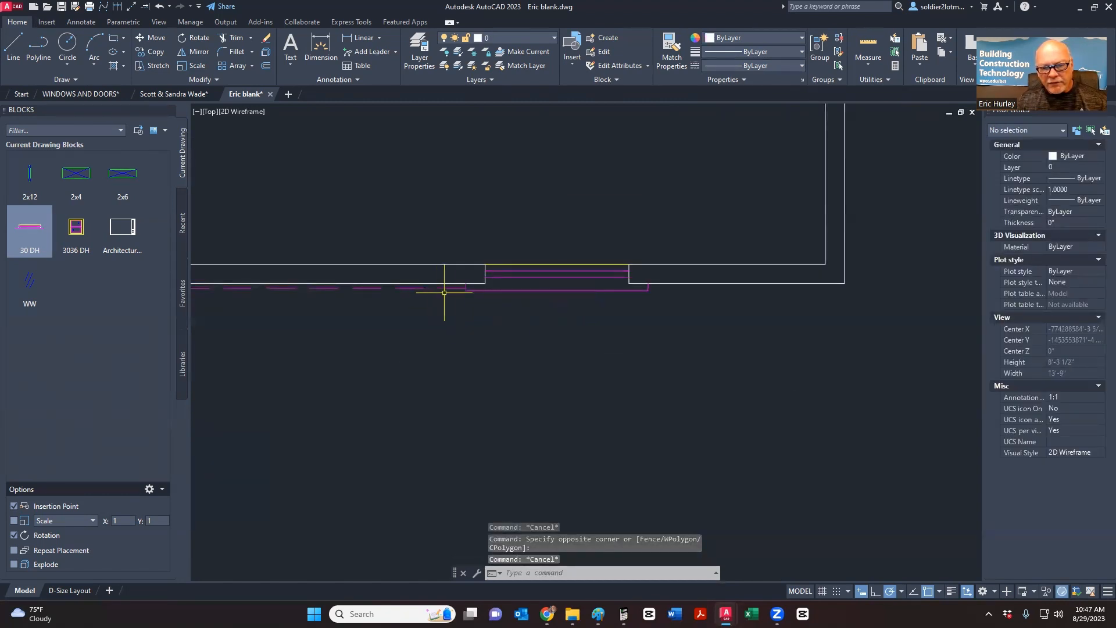
scroll(444, 292, "up", 5)
scroll(505, 316, "down", 5)
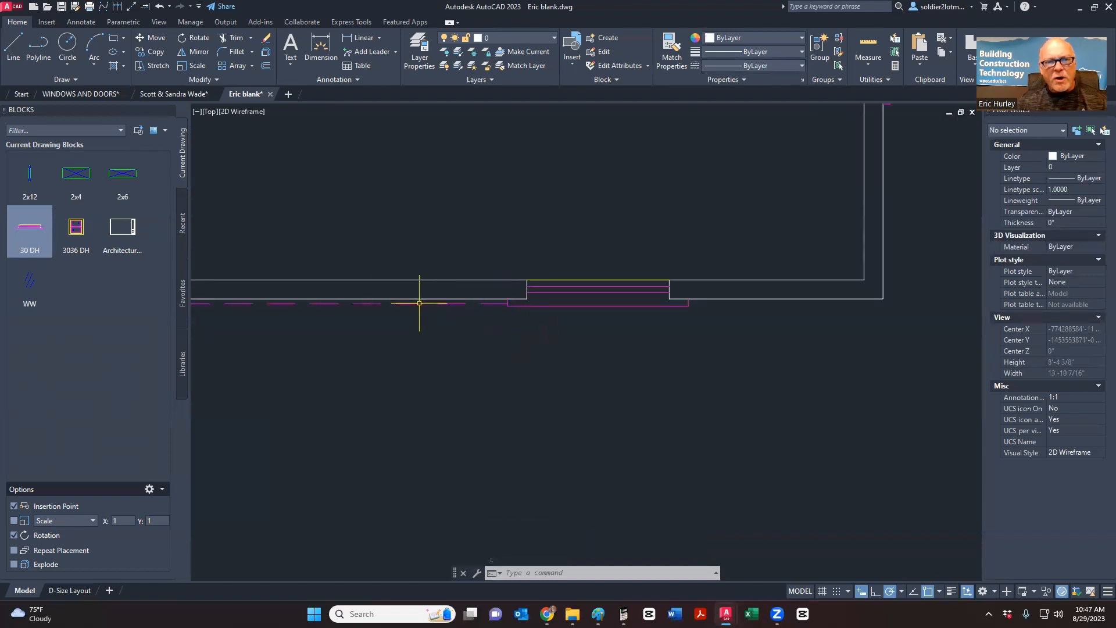
left_click(358, 37)
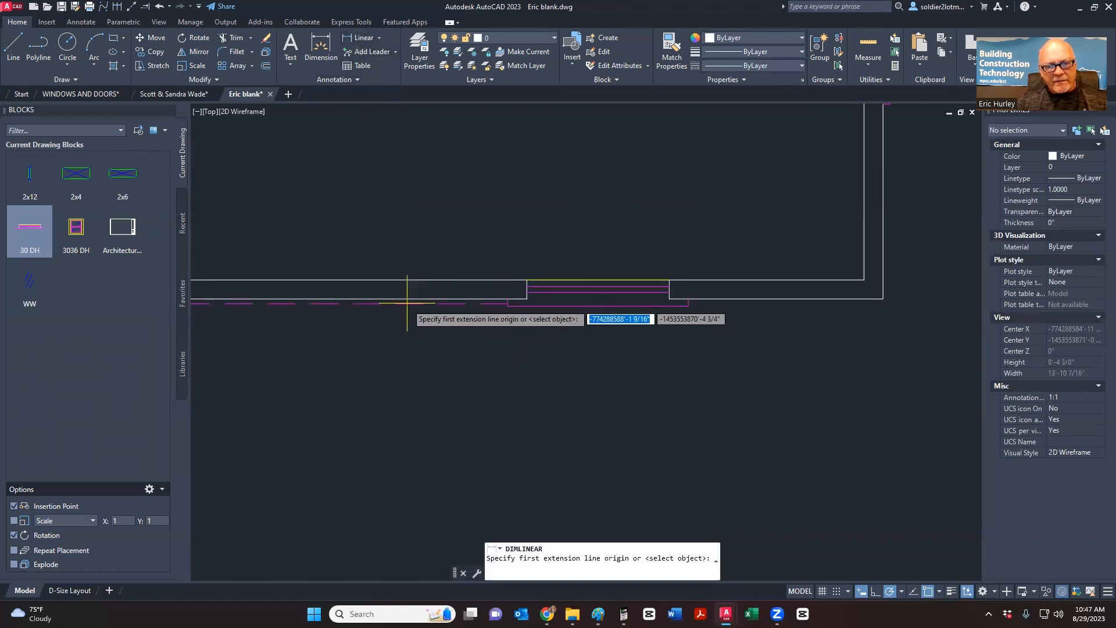
left_click(407, 303)
key("Escape")
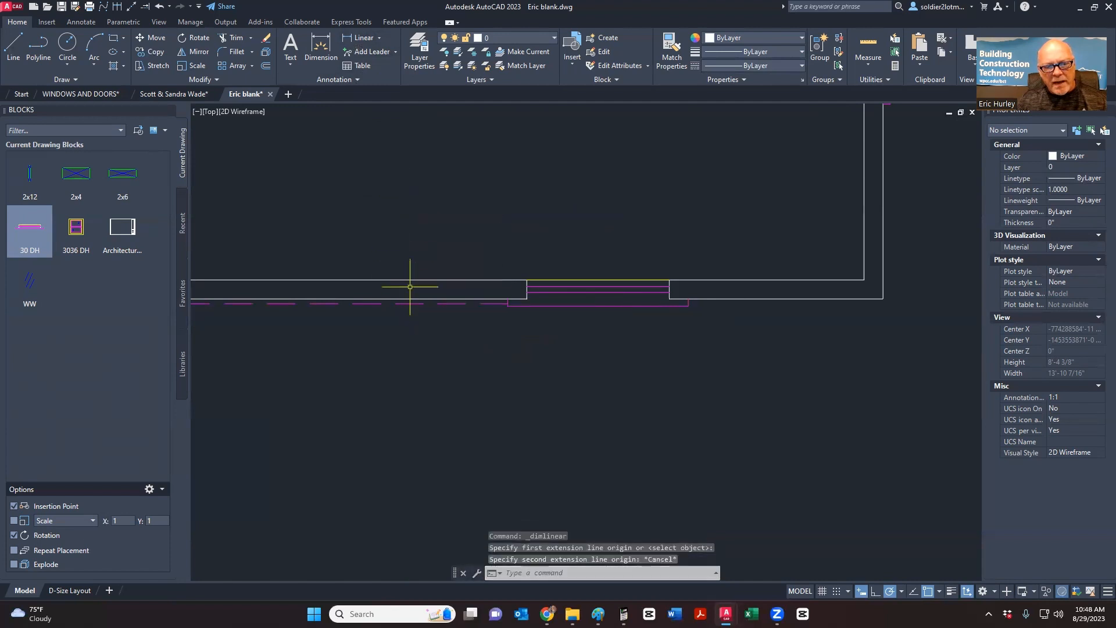
scroll(410, 286, "up", 5)
- Select and deselect the two wall lines and the dashed magenta line to check them
left_click(411, 298)
left_click(367, 147)
scroll(440, 234, "down", 2)
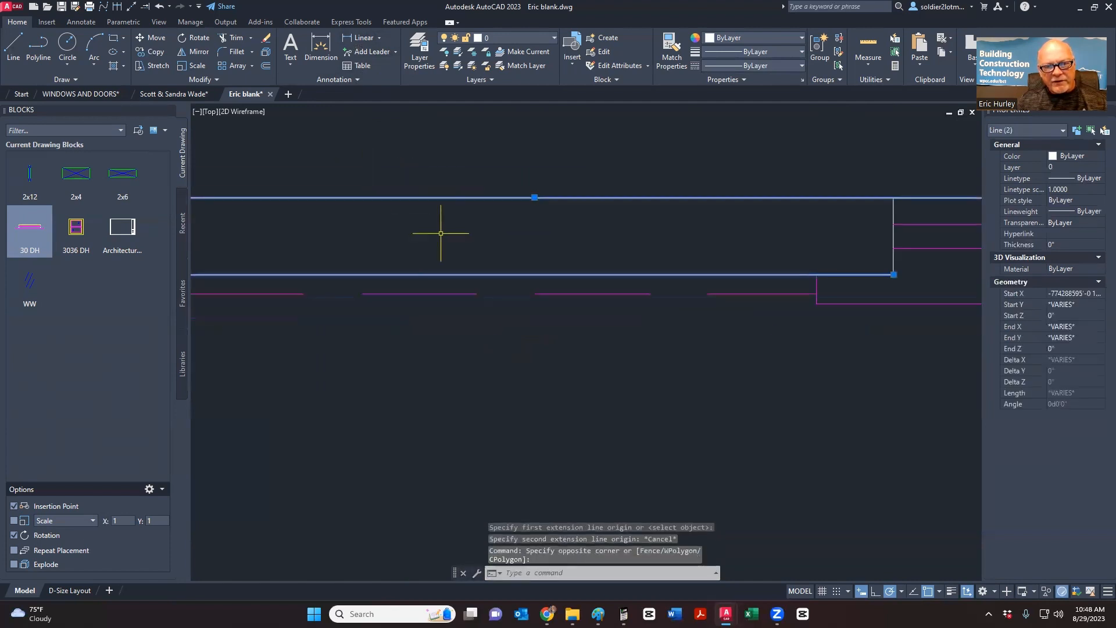
scroll(441, 233, "down", 2)
key("Escape")
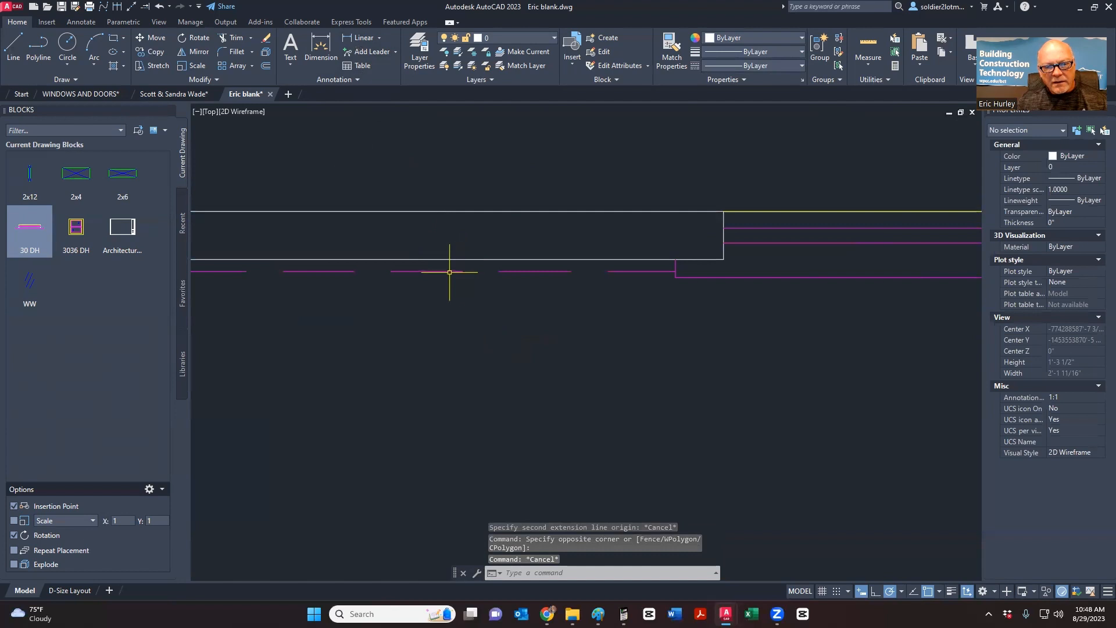
left_click(449, 271)
key("Escape")
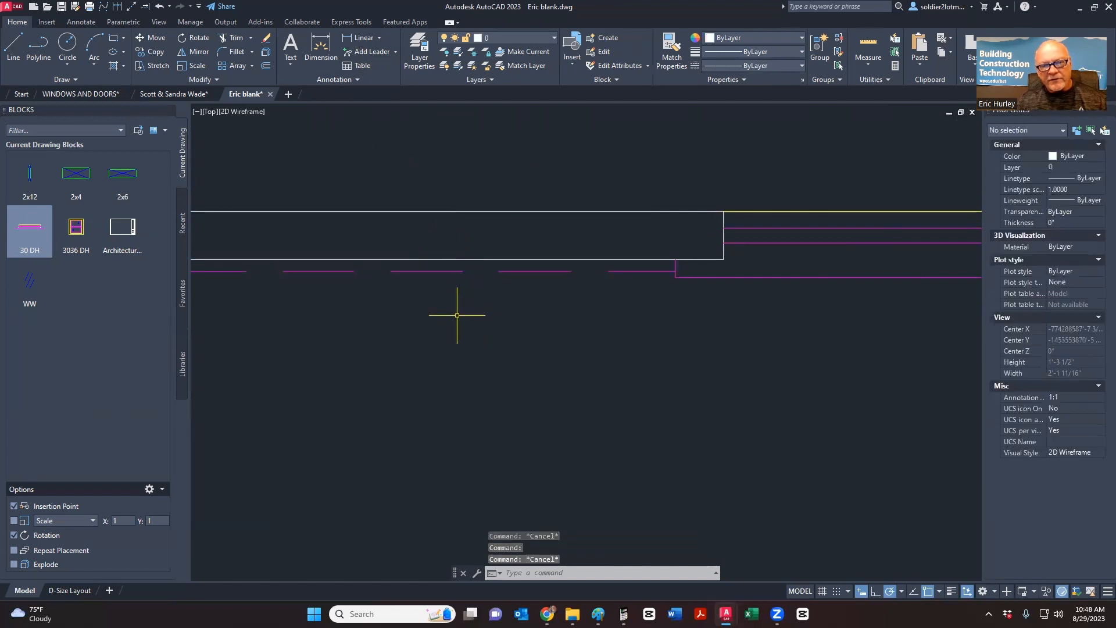
scroll(457, 315, "down", 10)
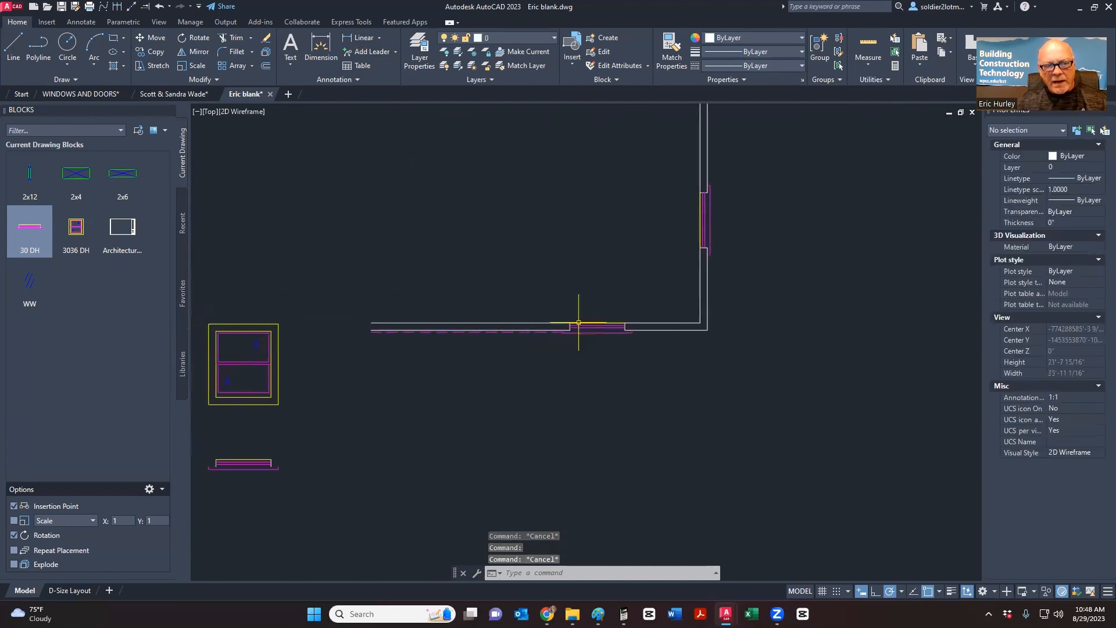
scroll(578, 324, "down", 4)
scroll(443, 352, "up", 6)
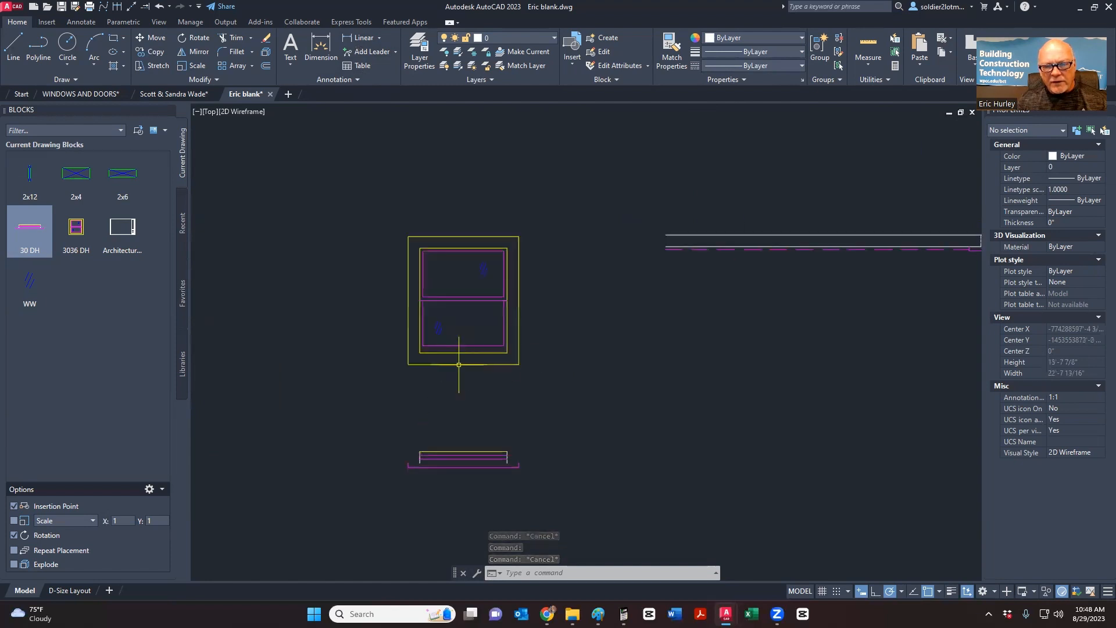
- Inspect the 3036 DH and 30 DH window blocks, then switch to WINDOWS AND DOORS
left_click(556, 404)
left_click(377, 203)
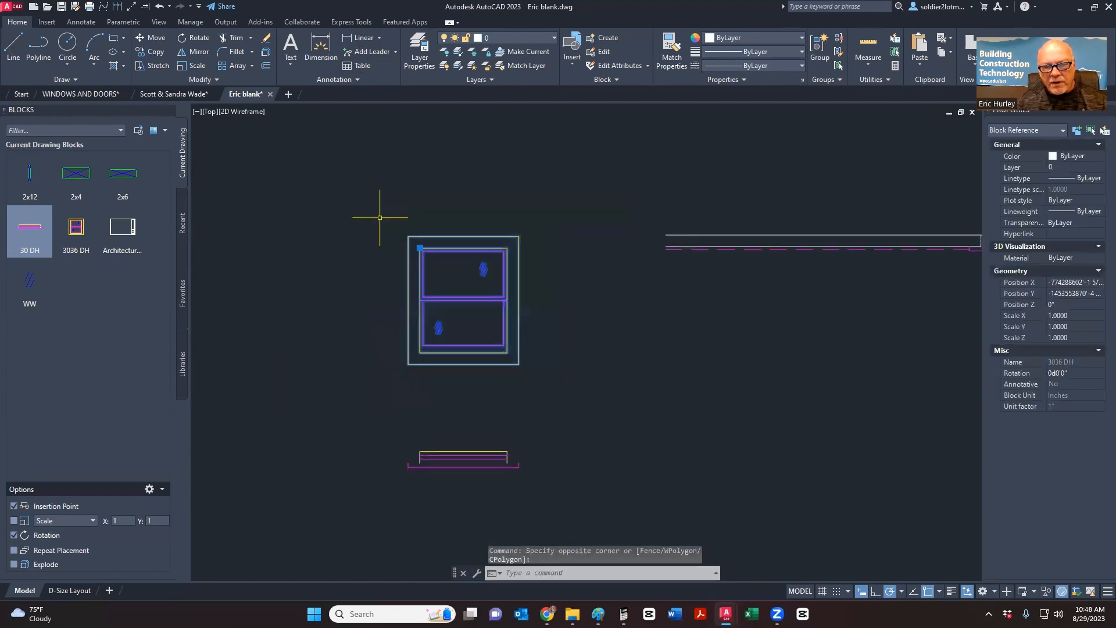
key("Escape")
left_click(378, 510)
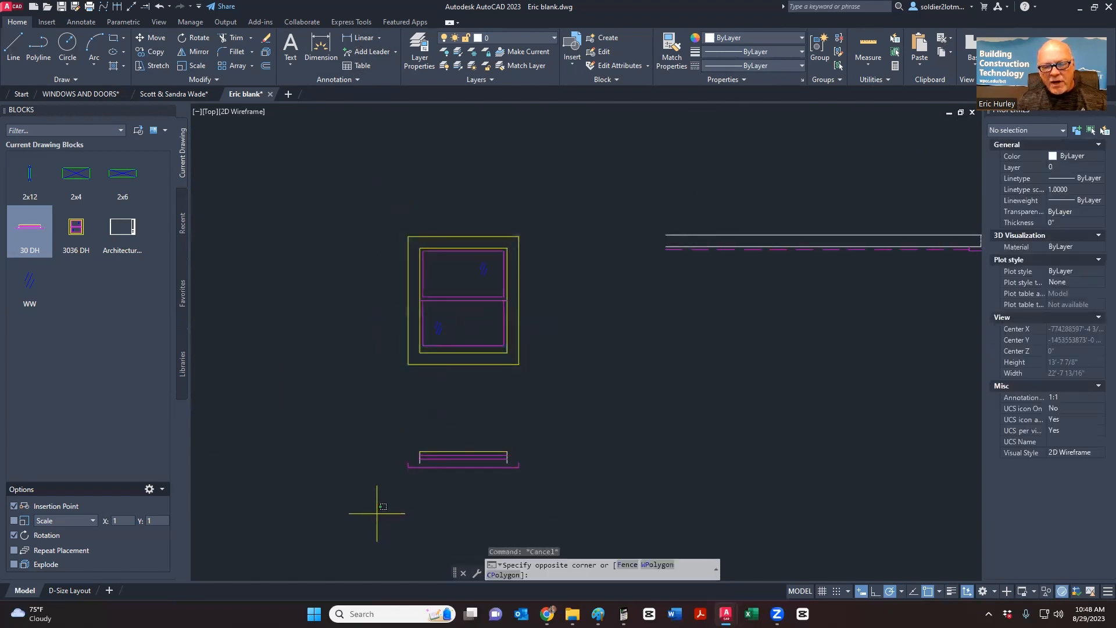
left_click(570, 428)
scroll(535, 406, "up", 4)
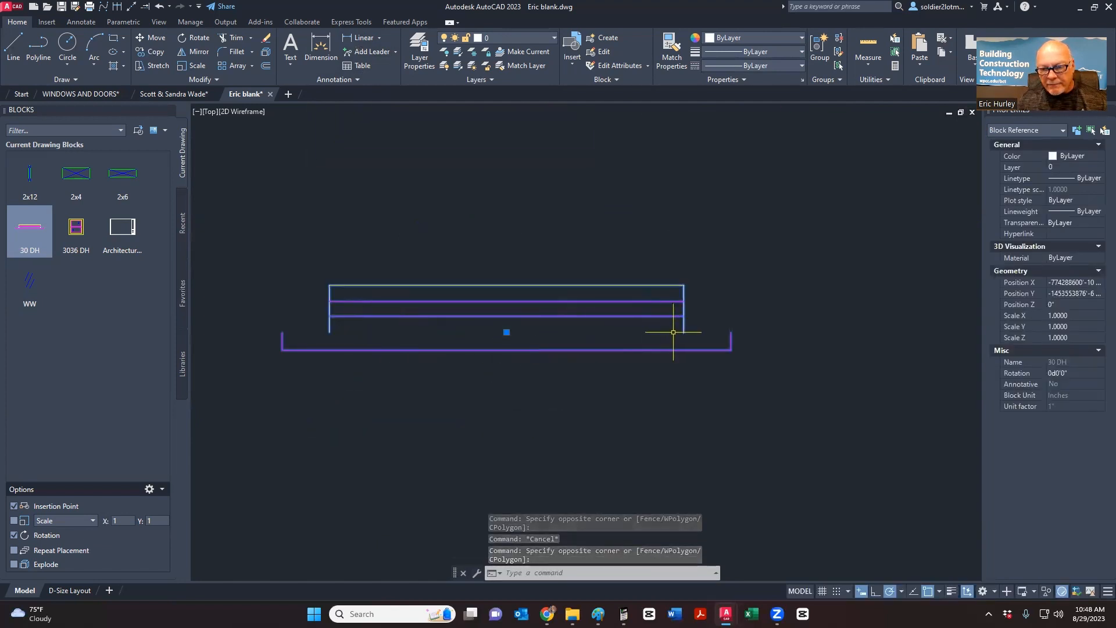
scroll(759, 369, "down", 15)
key("Escape")
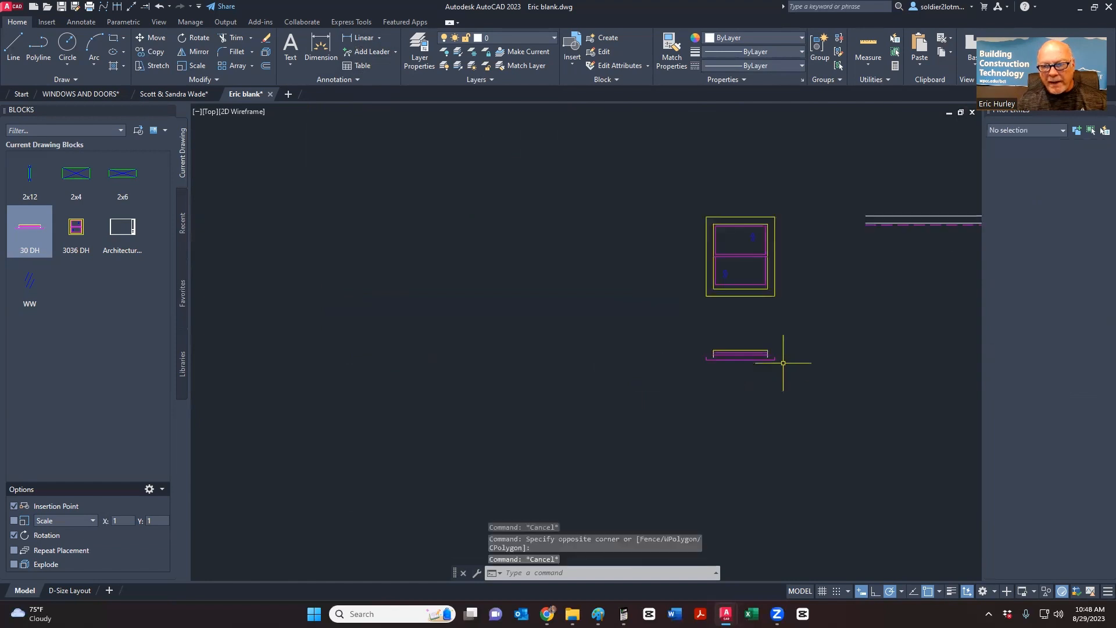
scroll(756, 336, "down", 2)
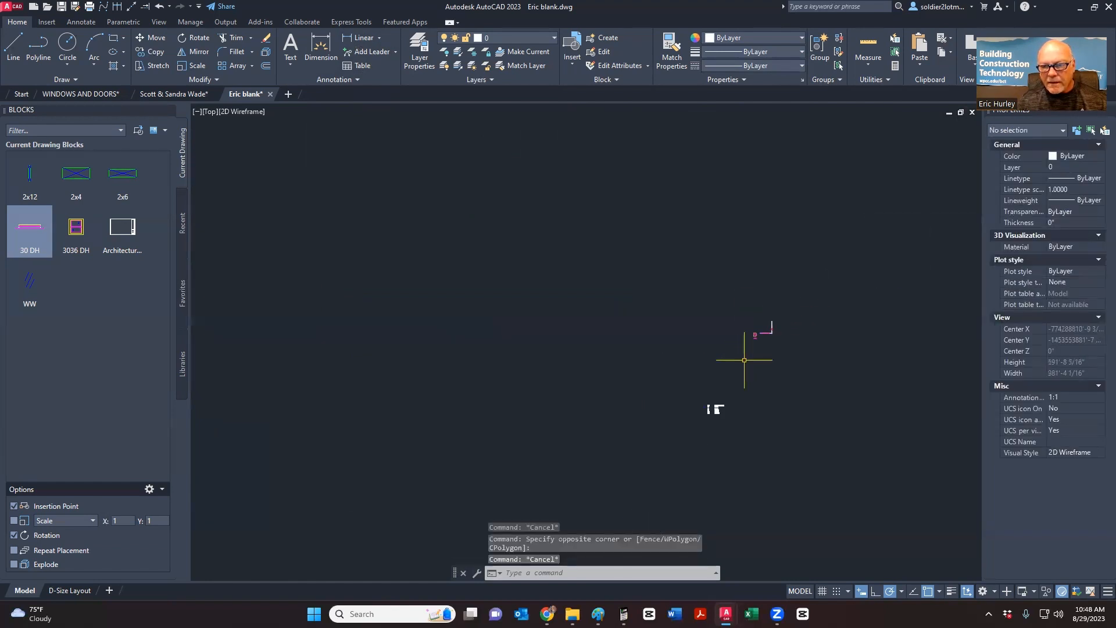
scroll(760, 344, "up", 10)
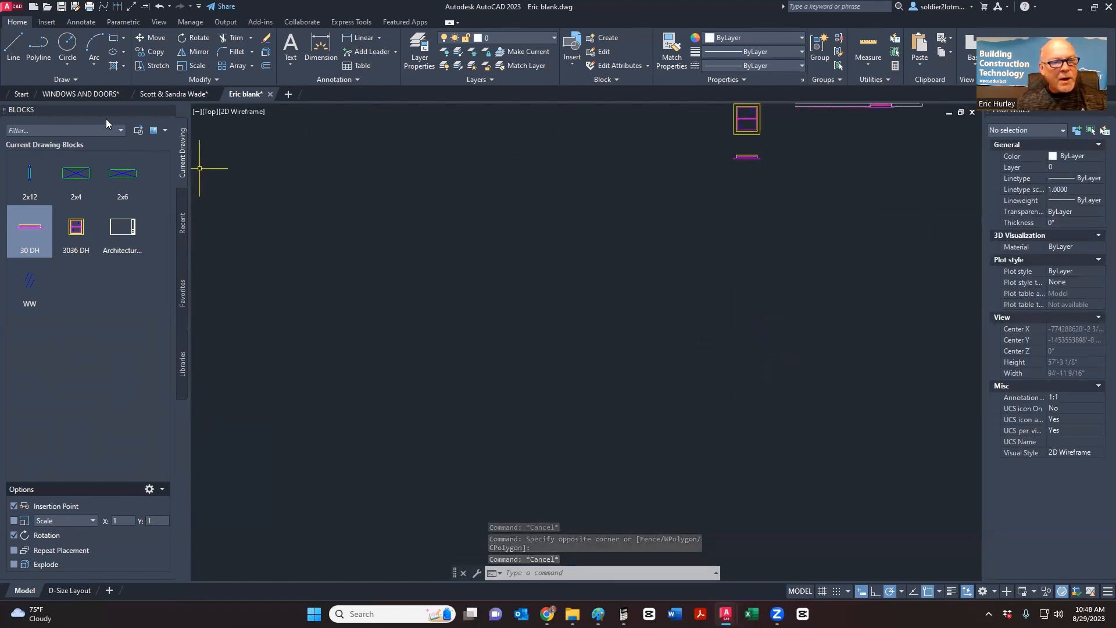
left_click(82, 92)
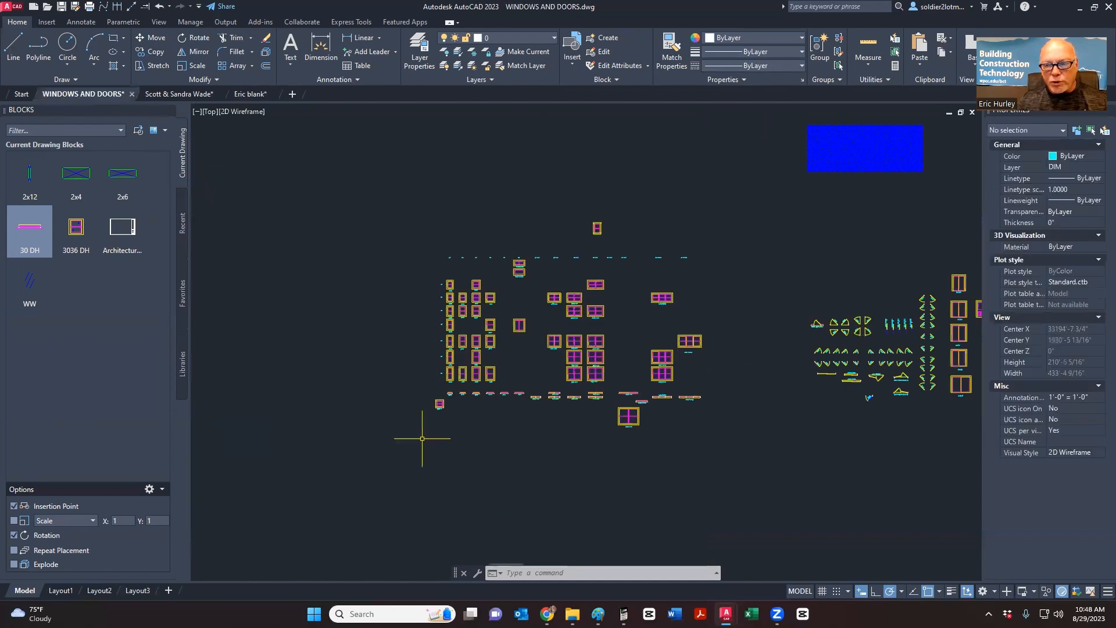
- Pan and zoom to the EXTERIOR and INTERIOR 3068 door swing details
scroll(488, 357, "up", 2)
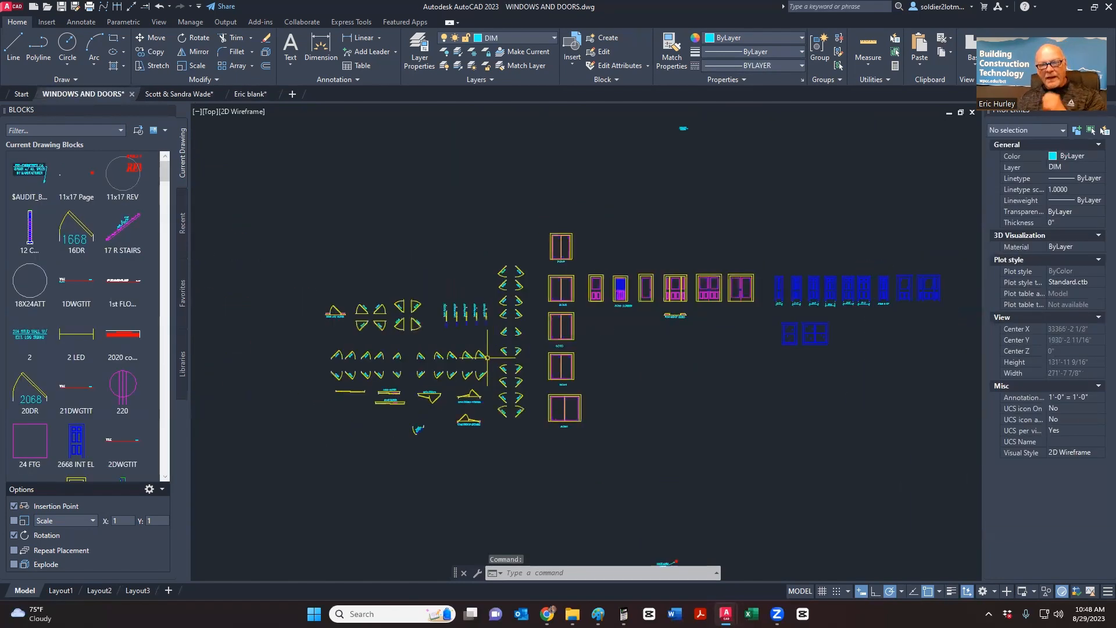
middle_click_drag(553, 362, 547, 384)
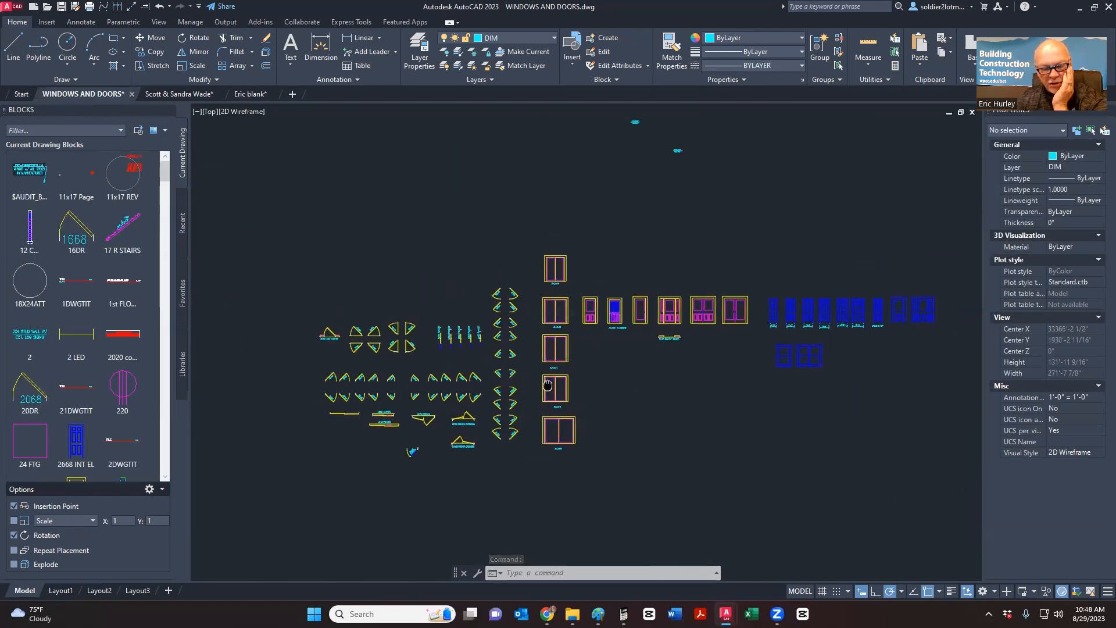
scroll(548, 395, "down", 10)
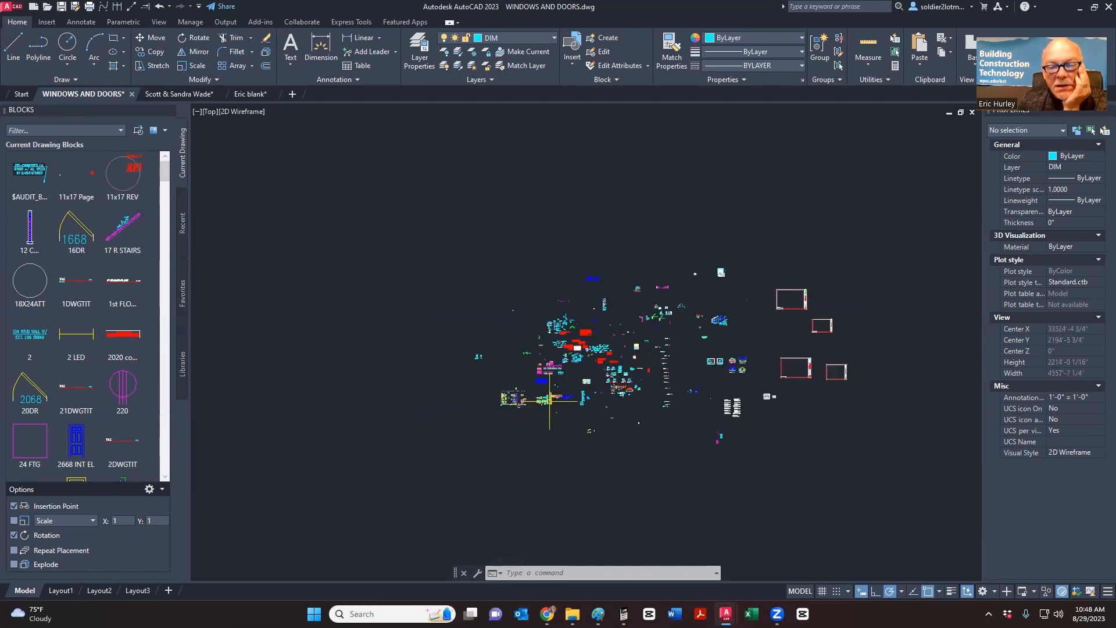
scroll(498, 374, "up", 12)
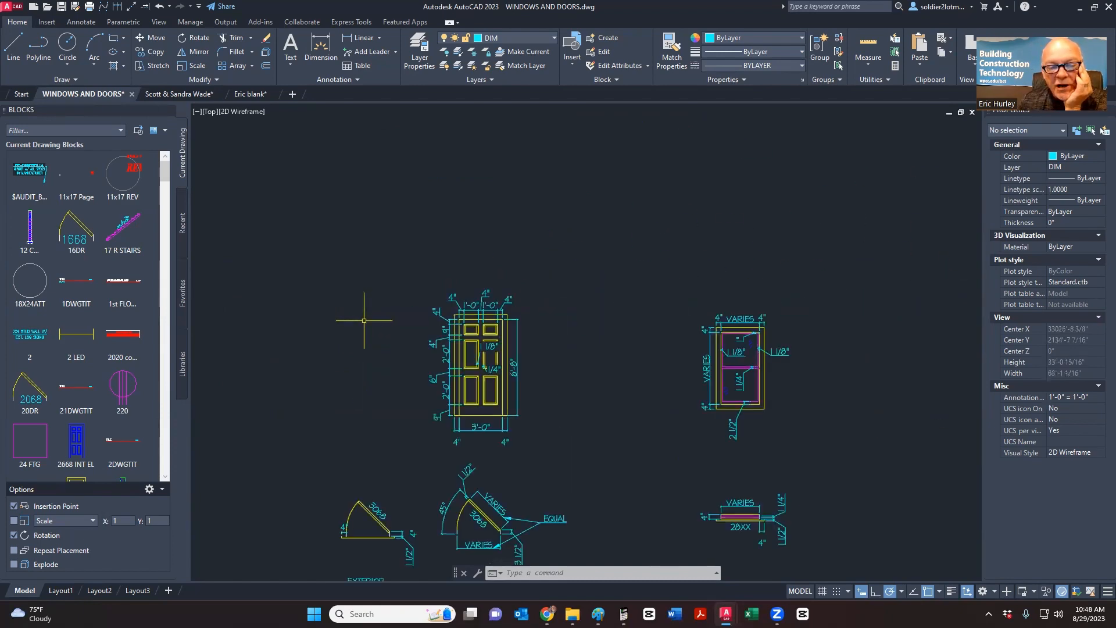
middle_click_drag(366, 316, 448, 320)
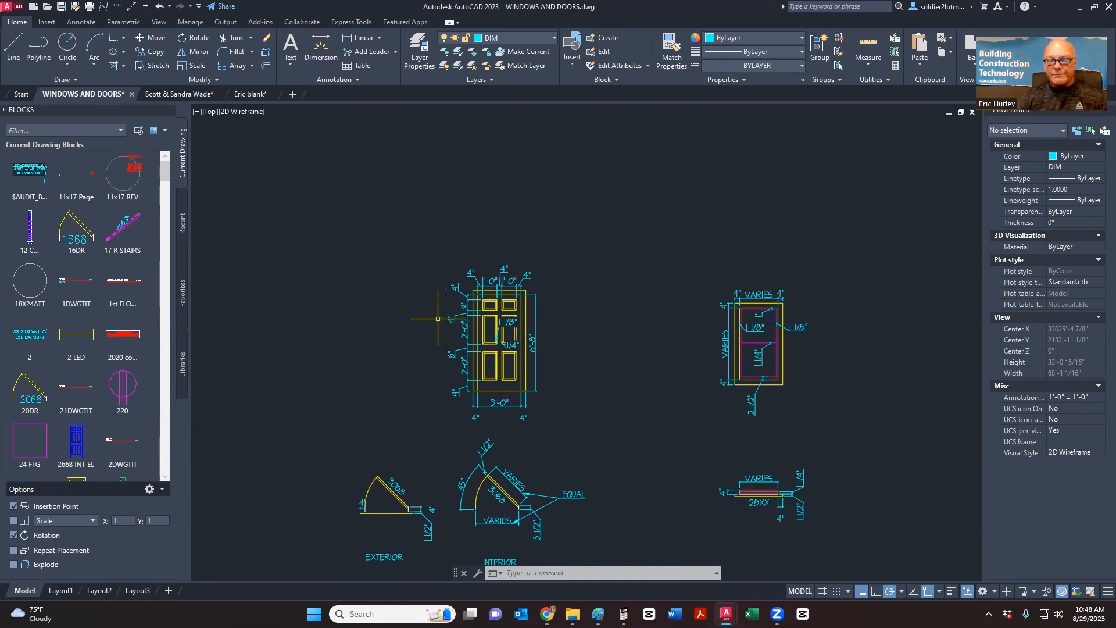
middle_click_drag(463, 429, 471, 375)
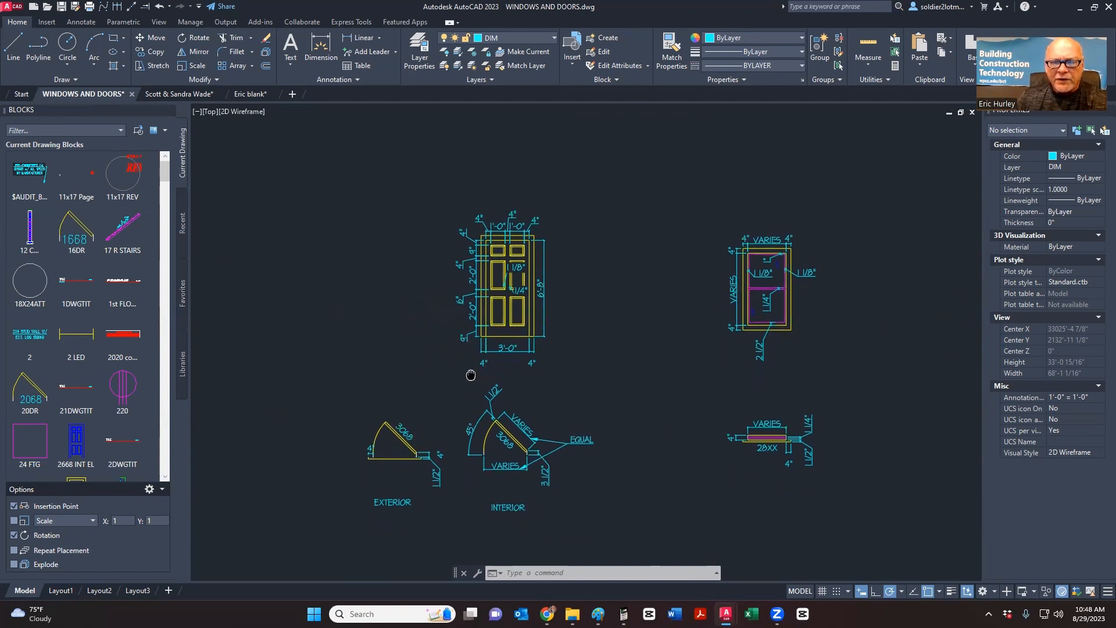
scroll(461, 482, "up", 4)
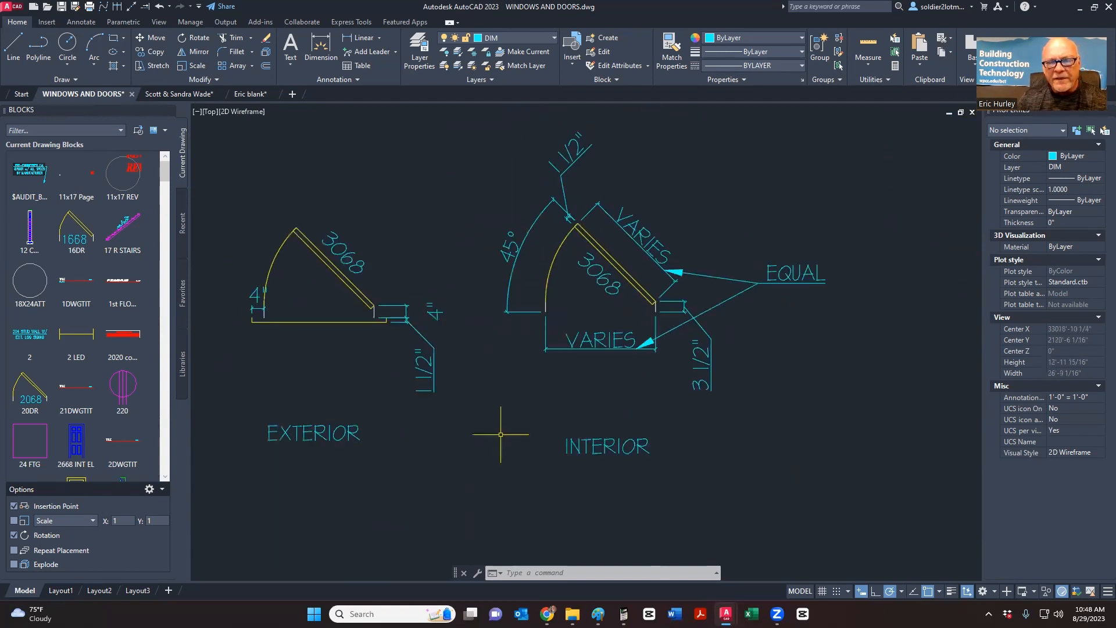
scroll(501, 433, "down", 2)
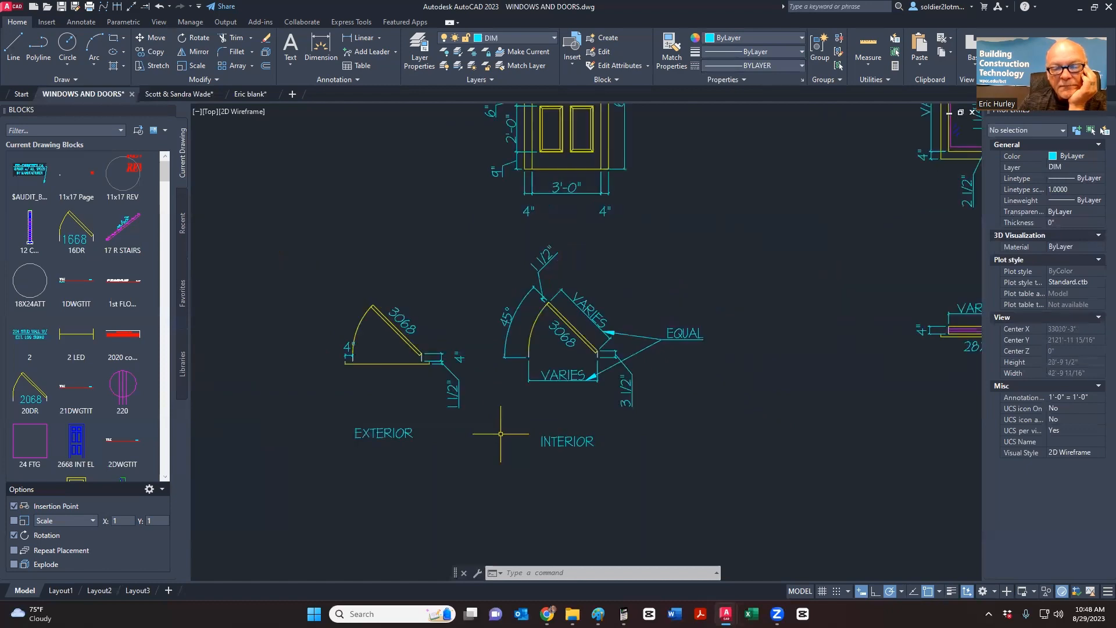
middle_click_drag(512, 436, 524, 314)
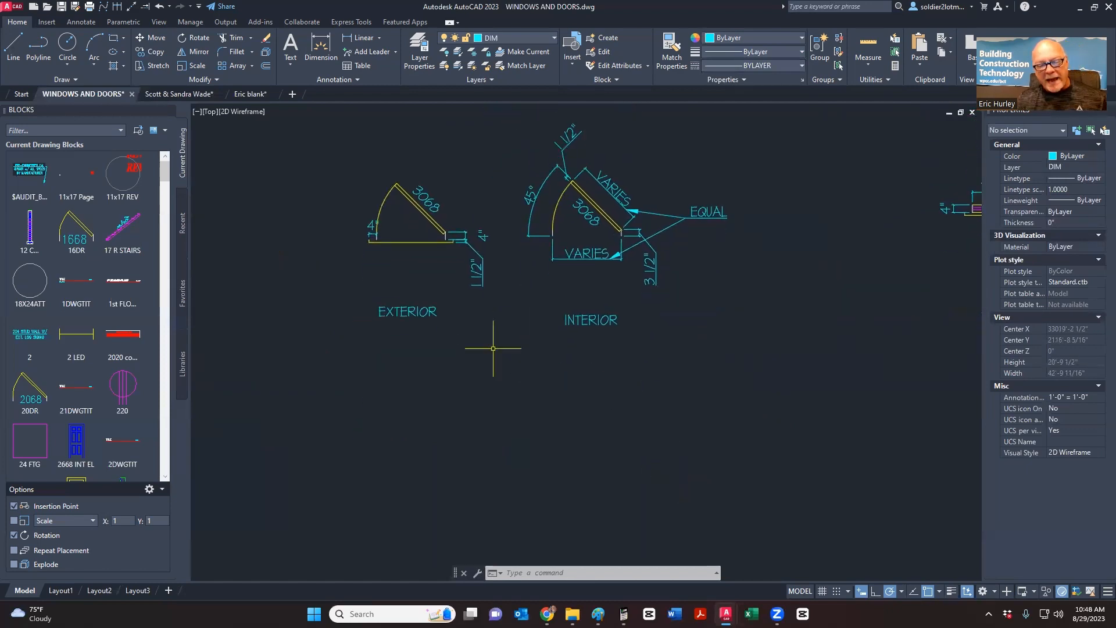
- Alt+Tab through the Jeld-Wen PDF to the Paint screenshot of the door detail
key("alt+Tab")
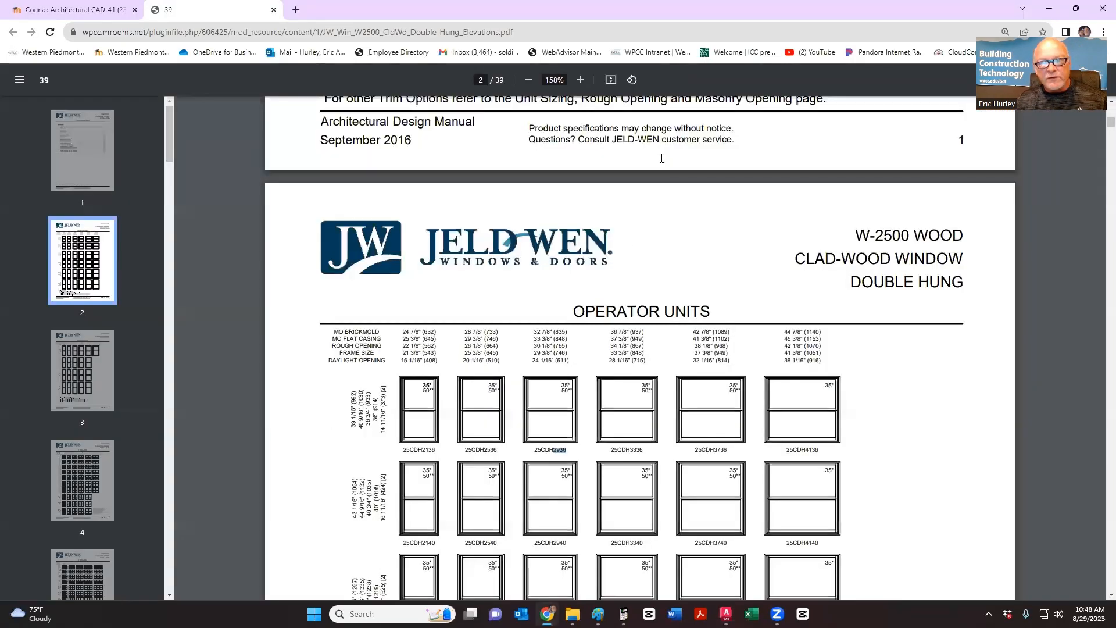
key("alt+Tab")
key("alt+Tab")
key("alt+Tab")
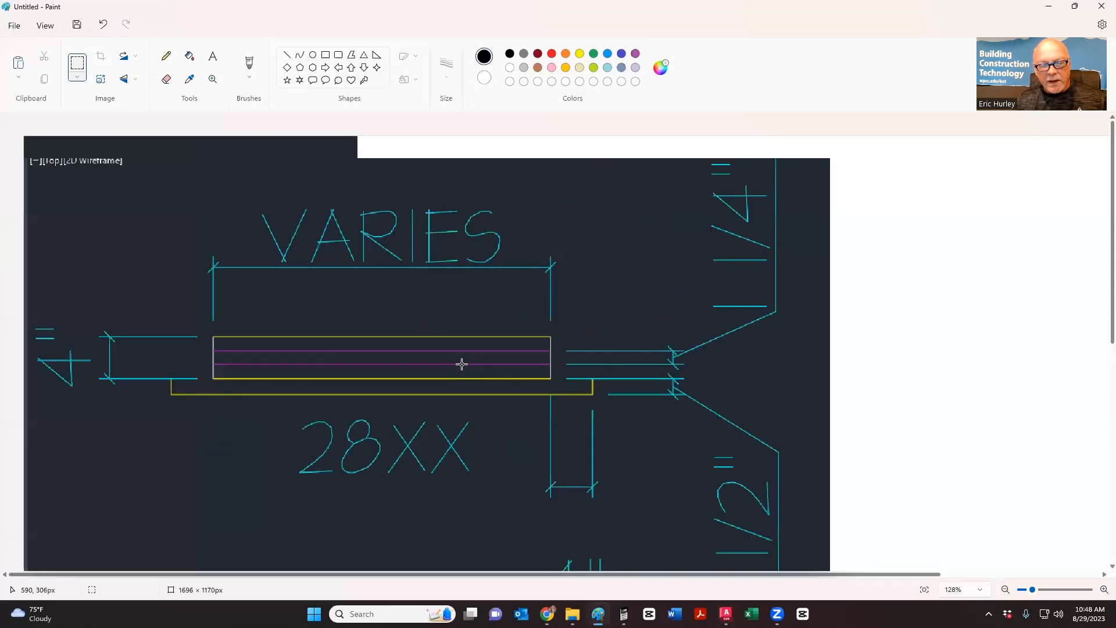
key("alt+Tab")
key("alt+Tab")
key("alt+Tab")
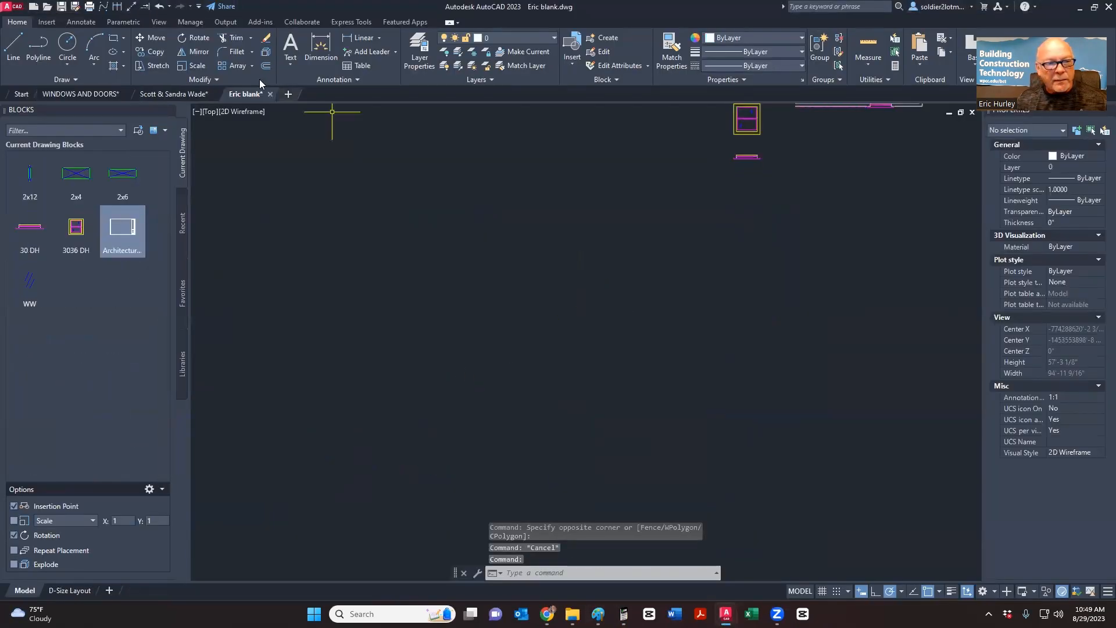
- Return to the WINDOWS AND DOORS drawing and pan over the door swing details
left_click(82, 94)
middle_click_drag(470, 300, 491, 274)
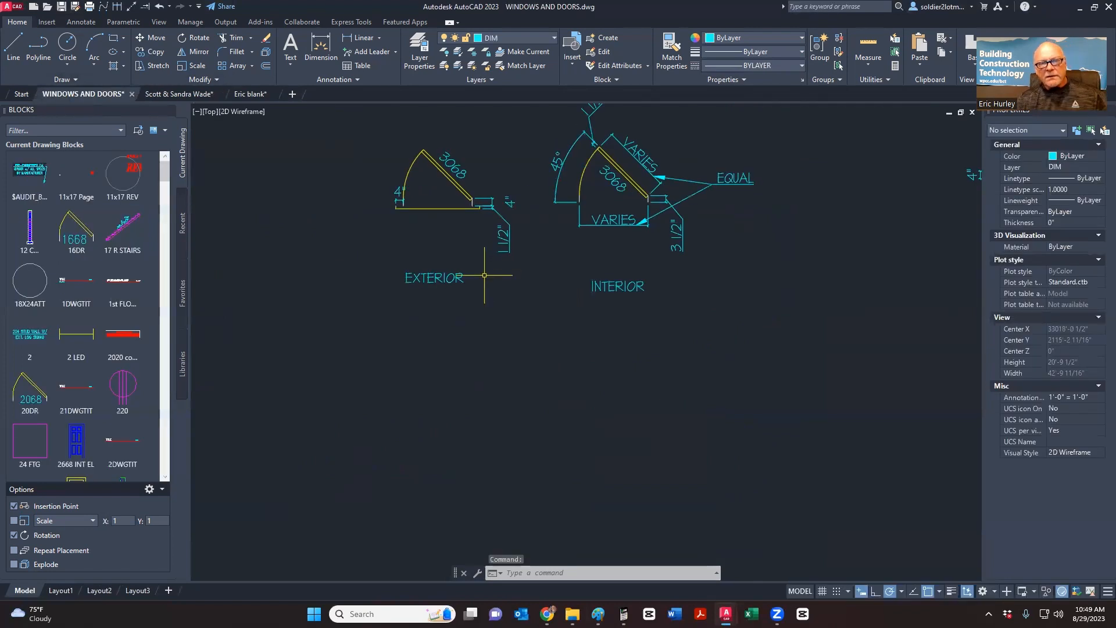
middle_click_drag(461, 308, 452, 323)
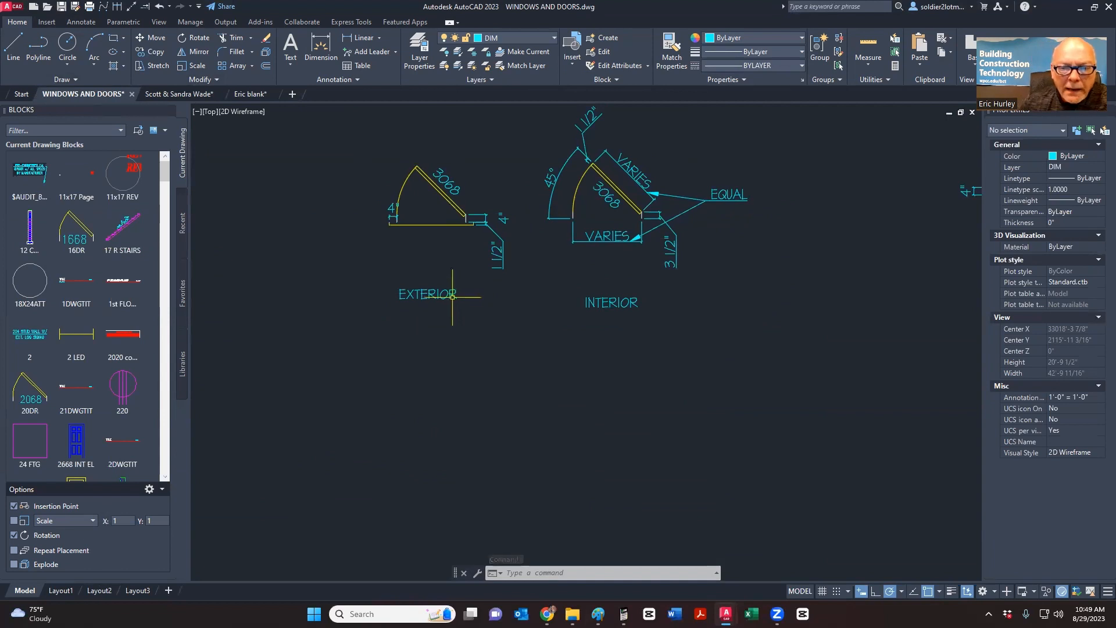
left_click(117, 41)
key("Escape")
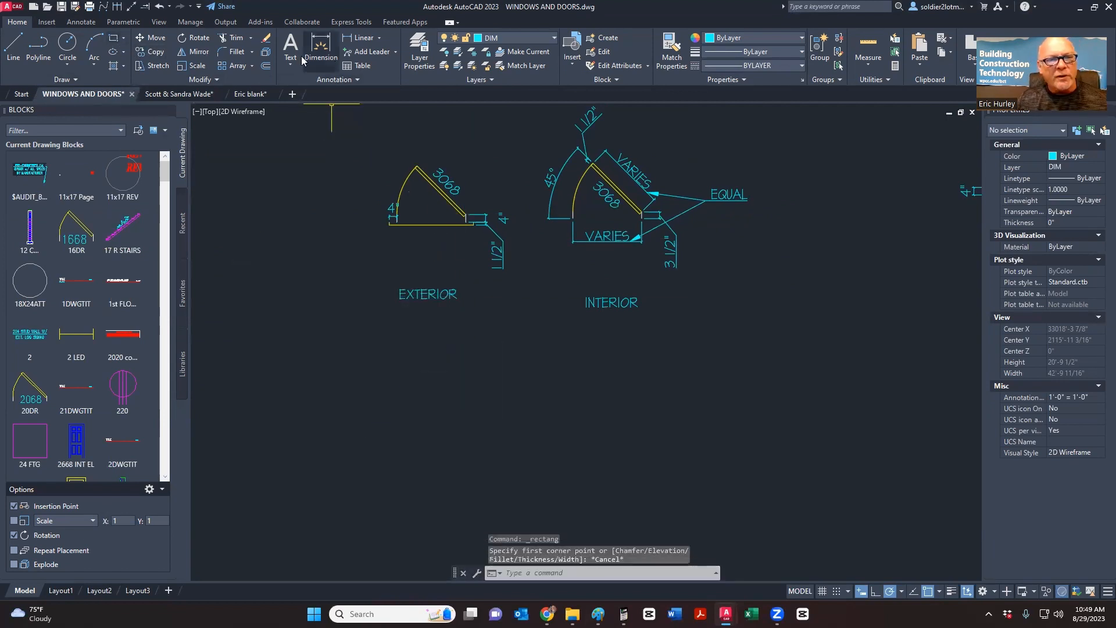
- Start MText and place a text box in the empty area beside the VARIES/28XX detail
left_click(291, 49)
middle_click_drag(708, 270, 412, 400)
left_click(502, 367)
left_click(658, 465)
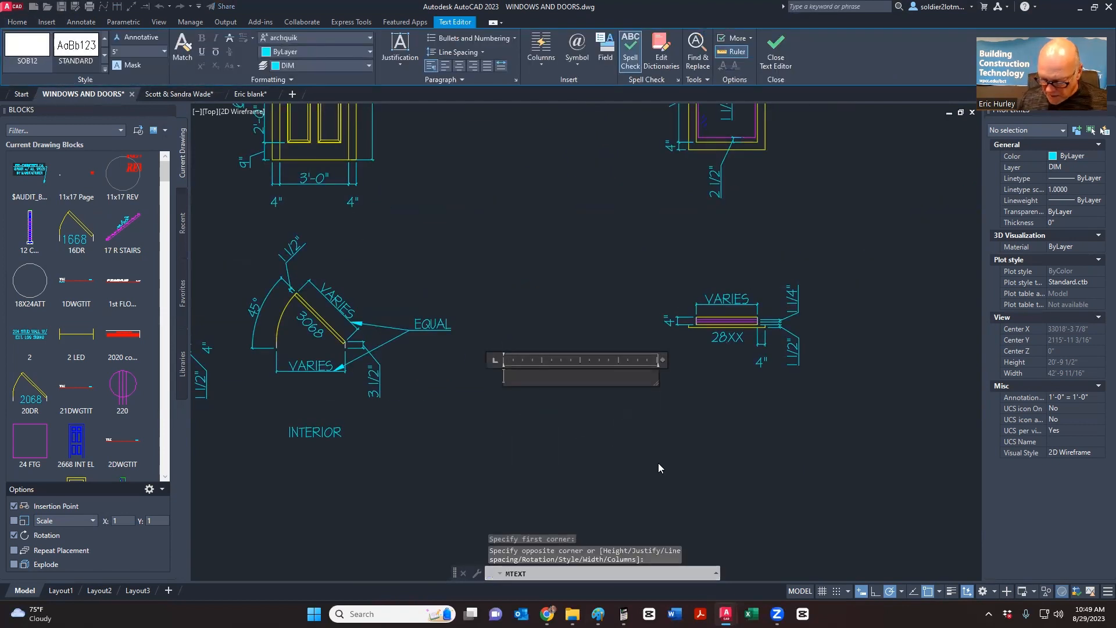
- Type the widths 3'-0", 2'-8", 2'-6", 2'-4", 2'-0" on separate lines under a 'Single' heading
type("3'-")
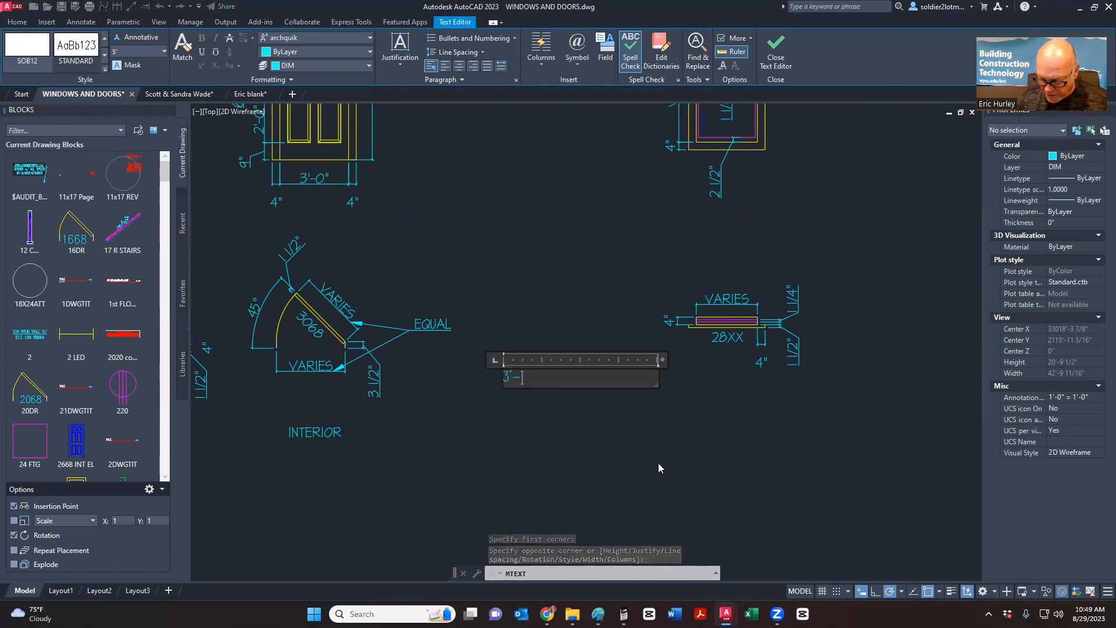
type("0\"")
key("Return")
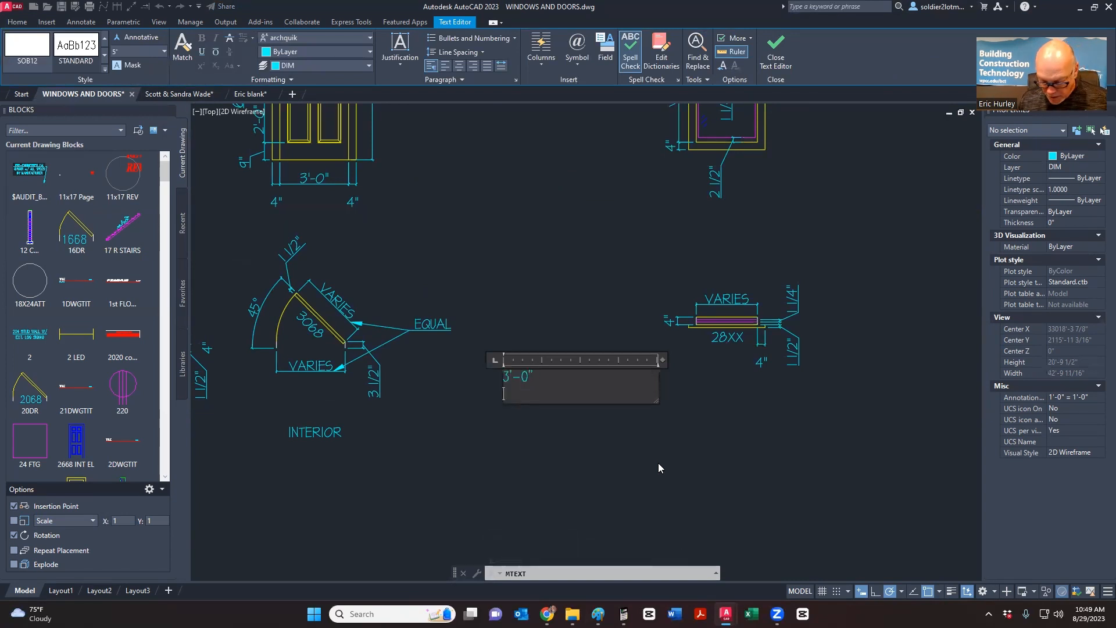
type("2'-8\"")
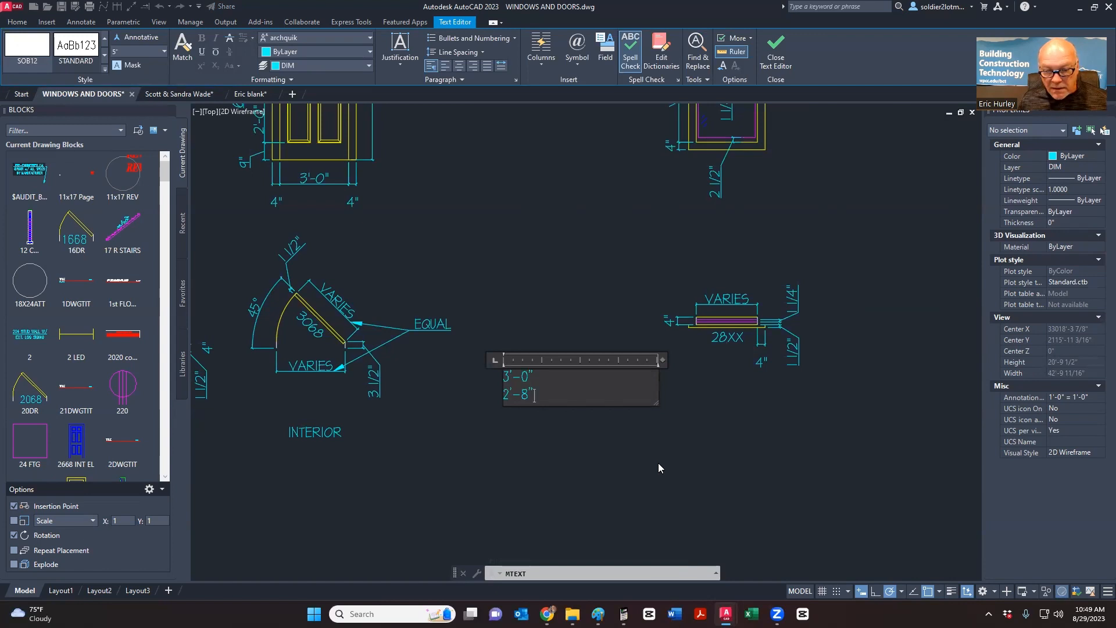
key("Return")
type("2'-")
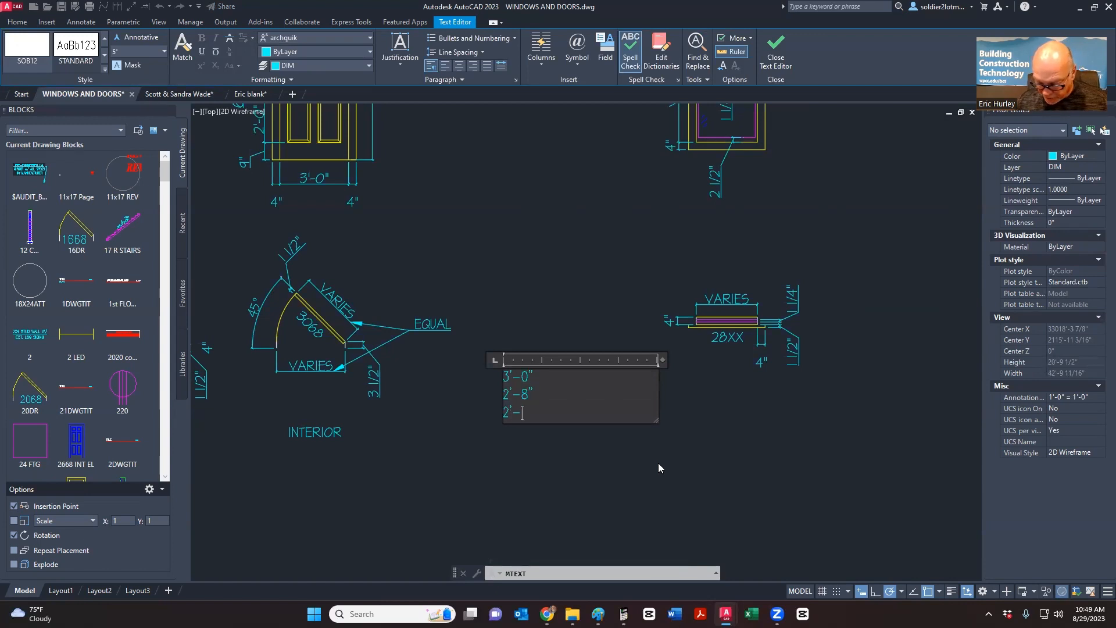
type("6\"")
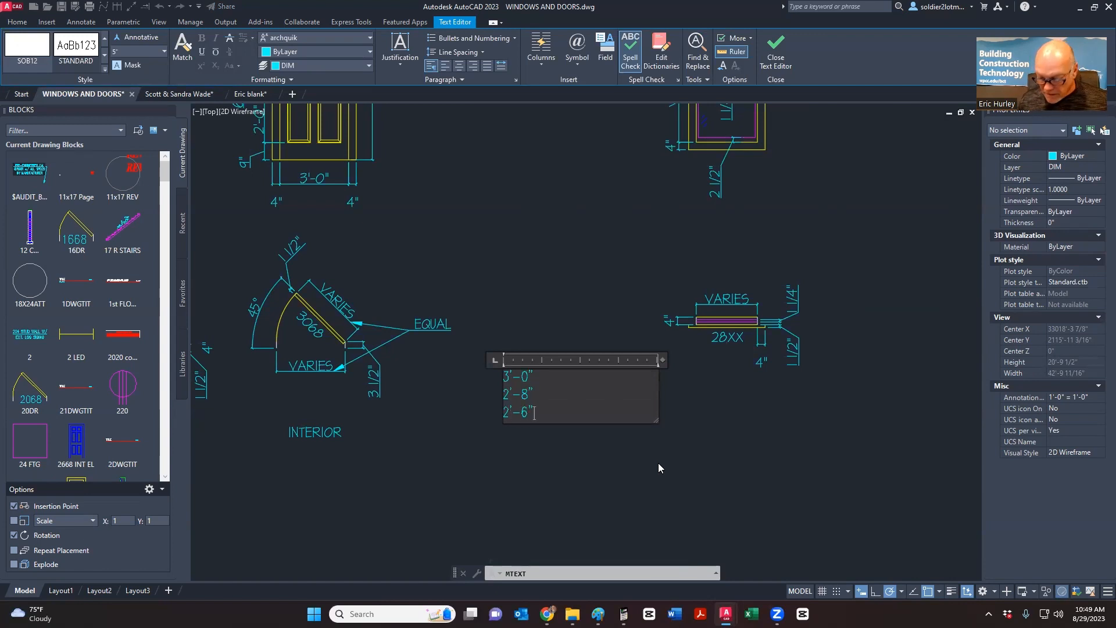
key("Return")
type("2'-4")
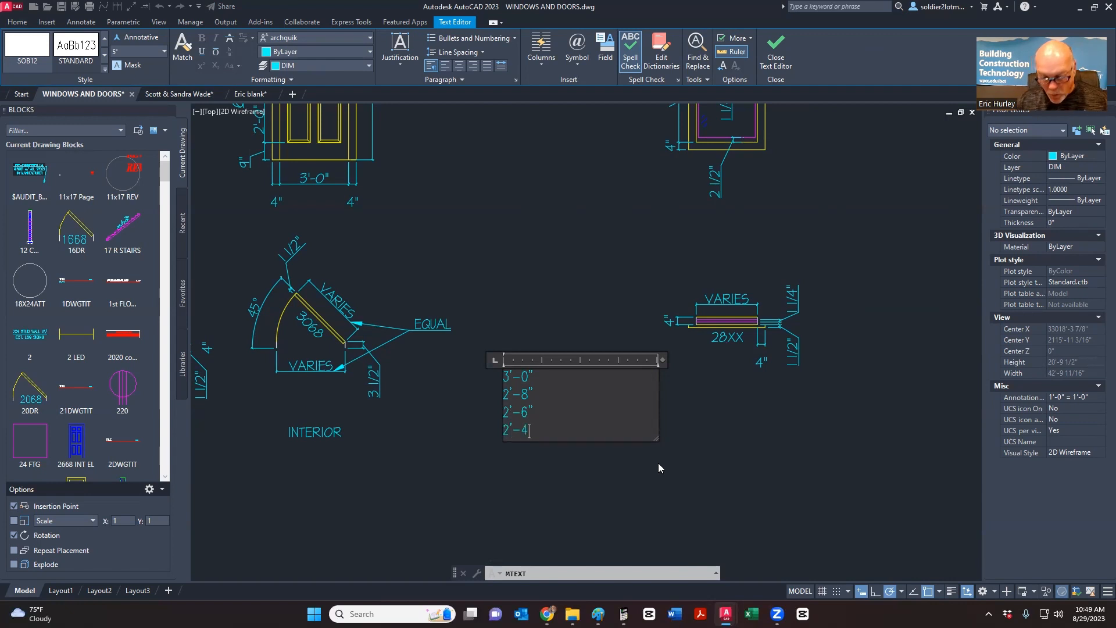
type("\"")
key("Return")
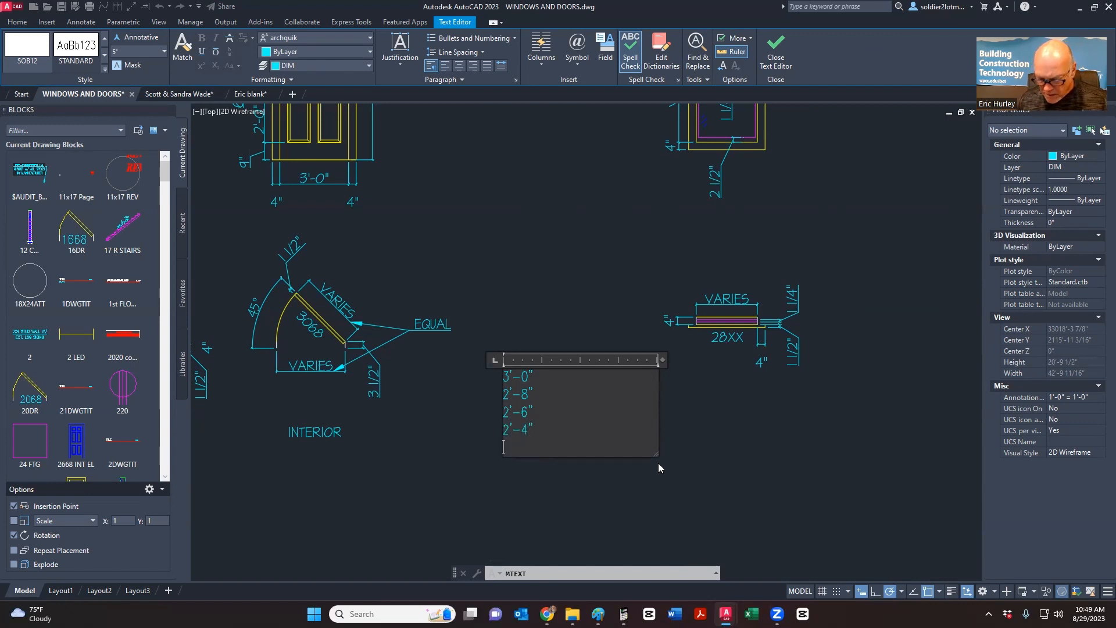
type("2'-0\"")
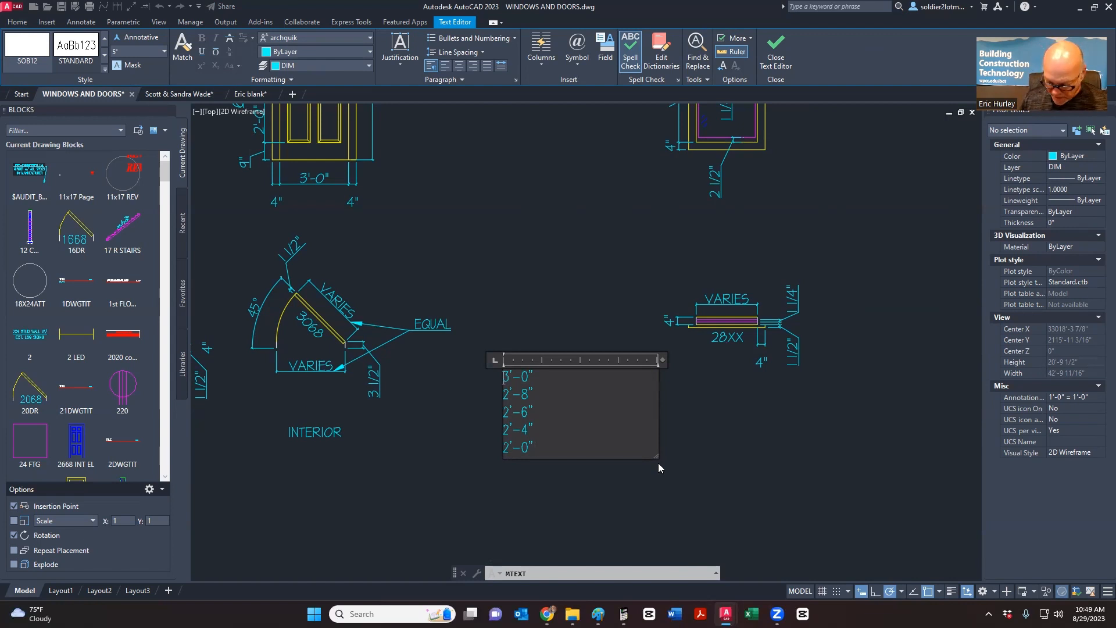
key("Return")
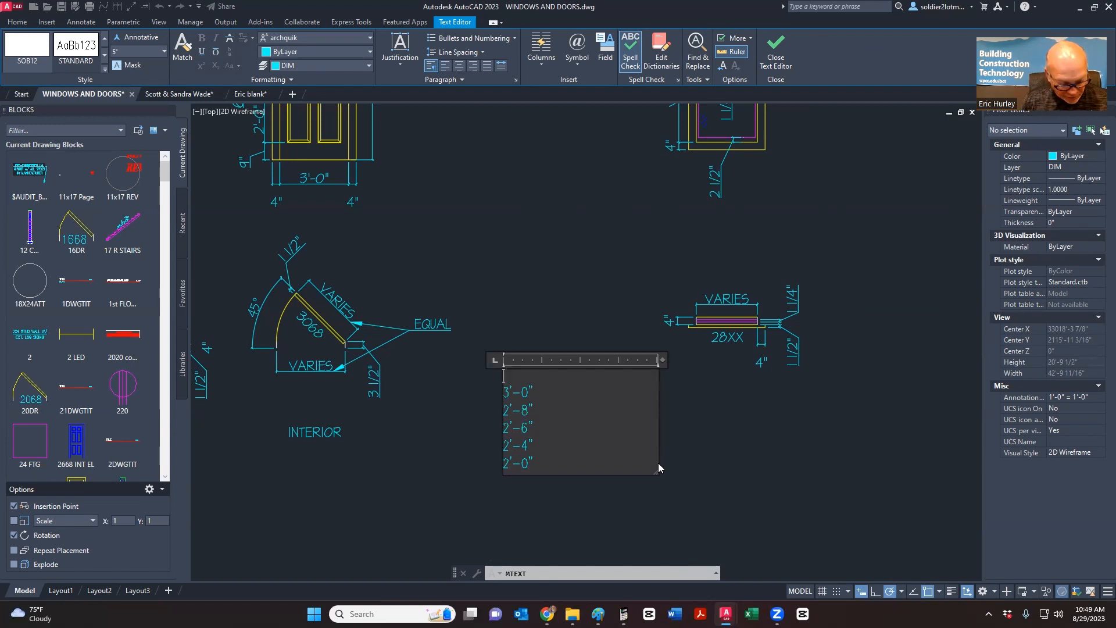
type("SIngle")
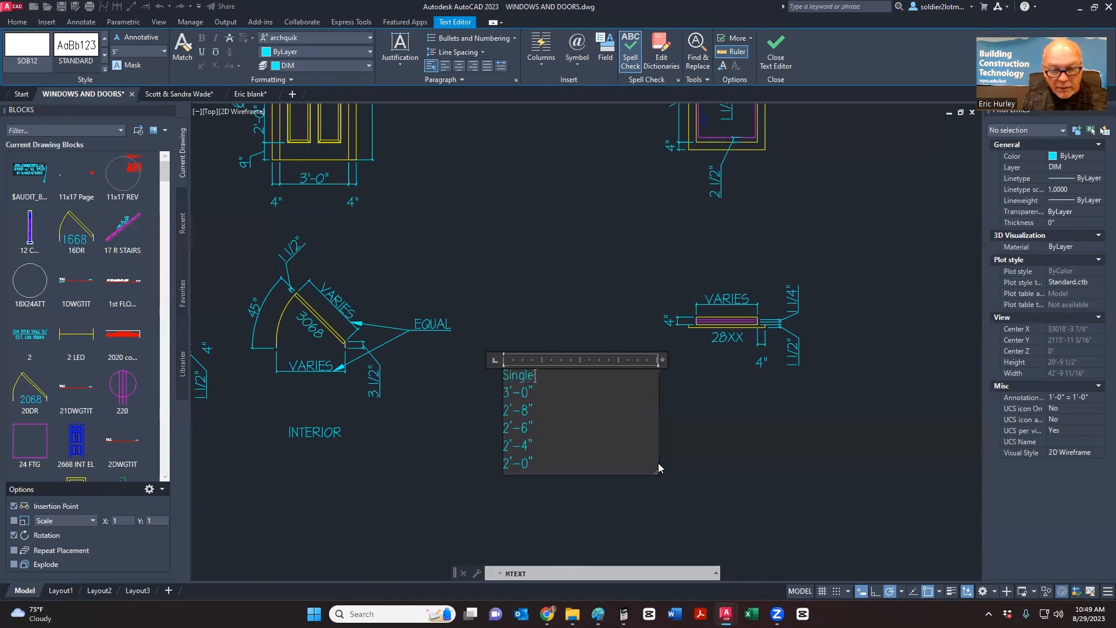
left_click(581, 324)
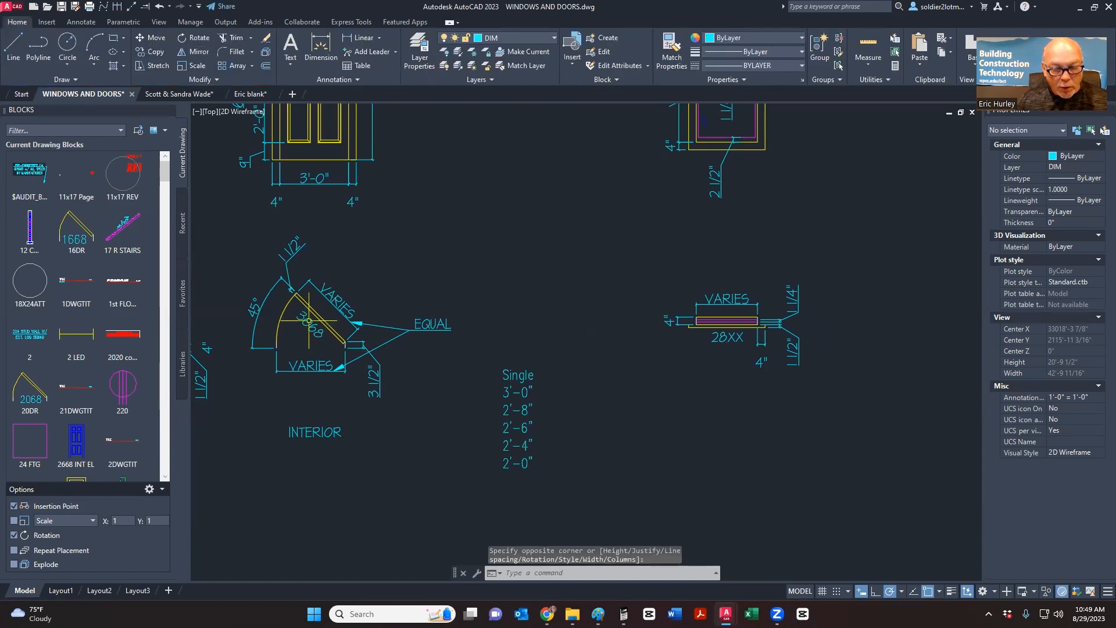
scroll(386, 279, "down", 6)
scroll(557, 370, "up", 3)
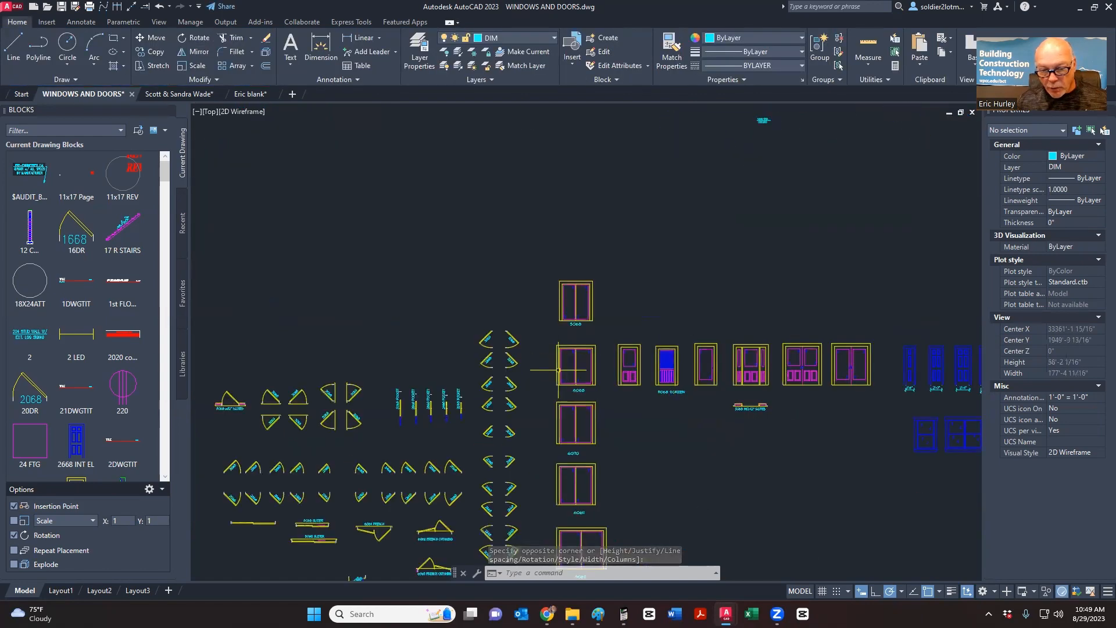
scroll(572, 398, "down", 2)
scroll(497, 310, "down", 6)
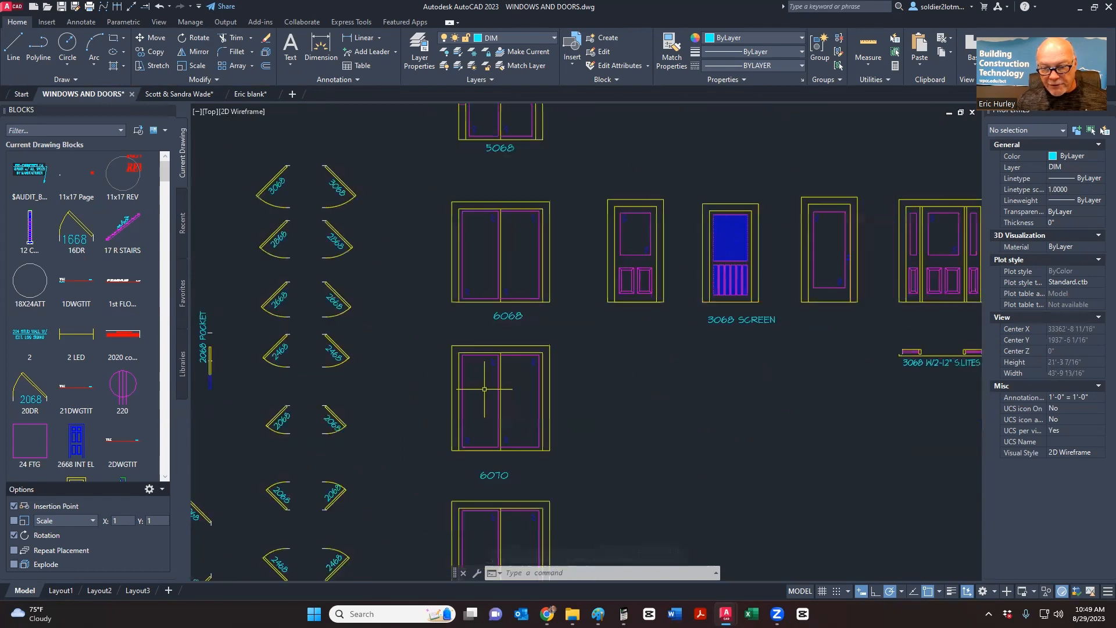
scroll(734, 342, "up", 6)
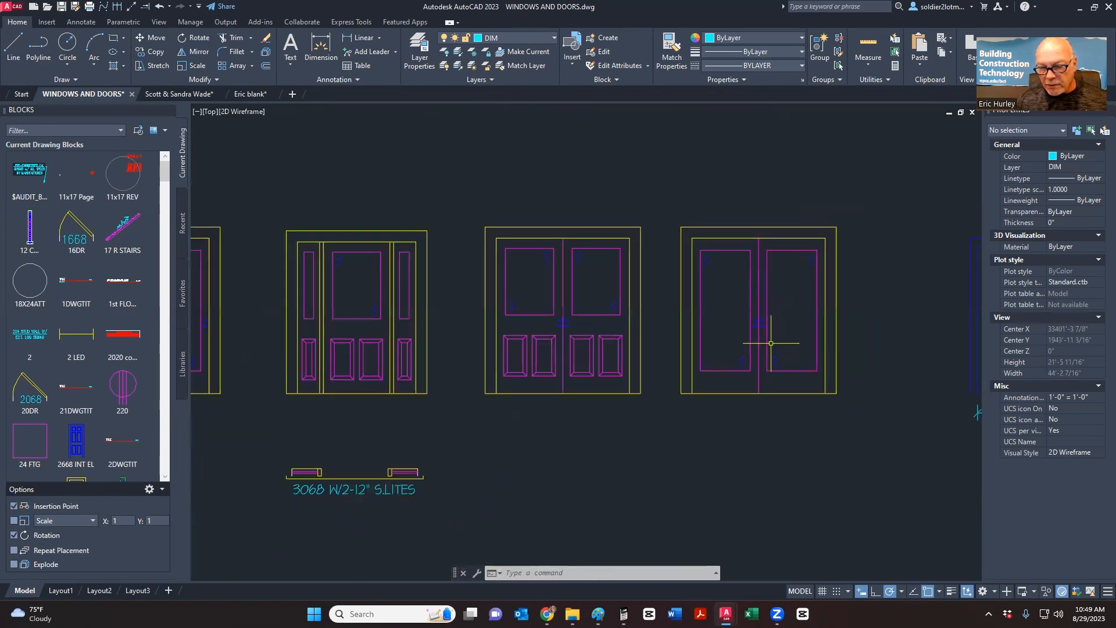
scroll(771, 343, "down", 5)
scroll(511, 415, "up", 5)
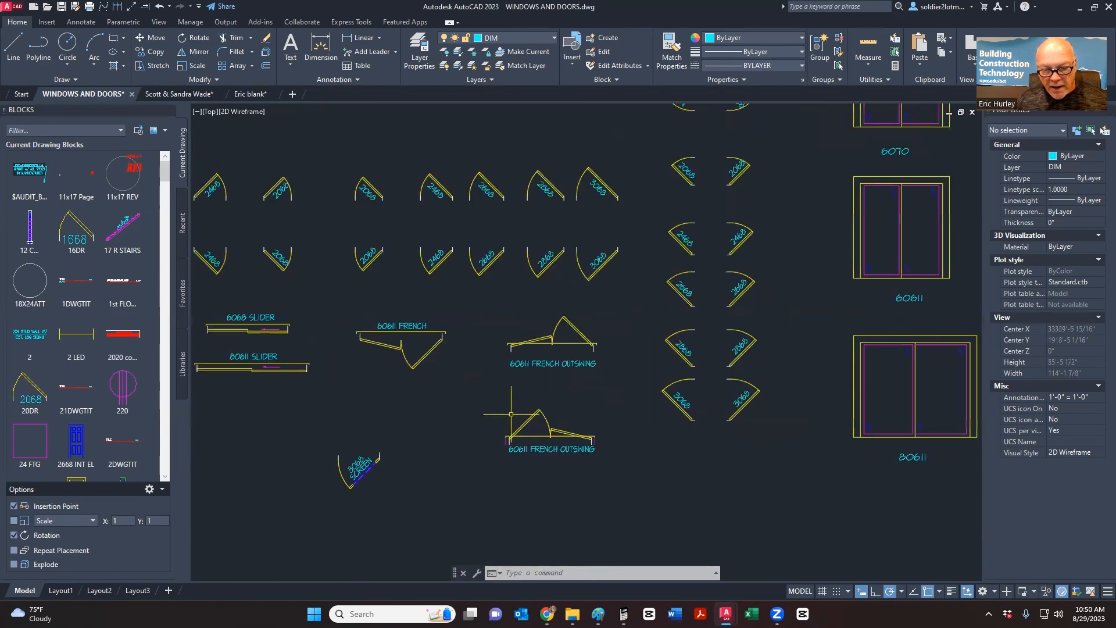
scroll(510, 414, "up", 2)
scroll(543, 409, "down", 2)
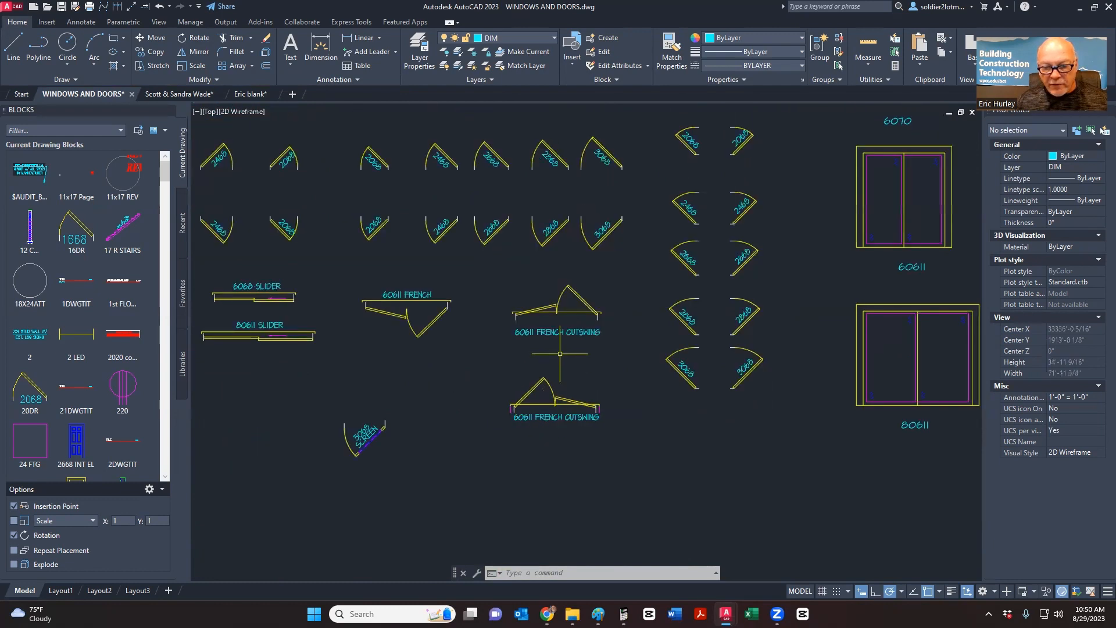
middle_click_drag(541, 365, 711, 377)
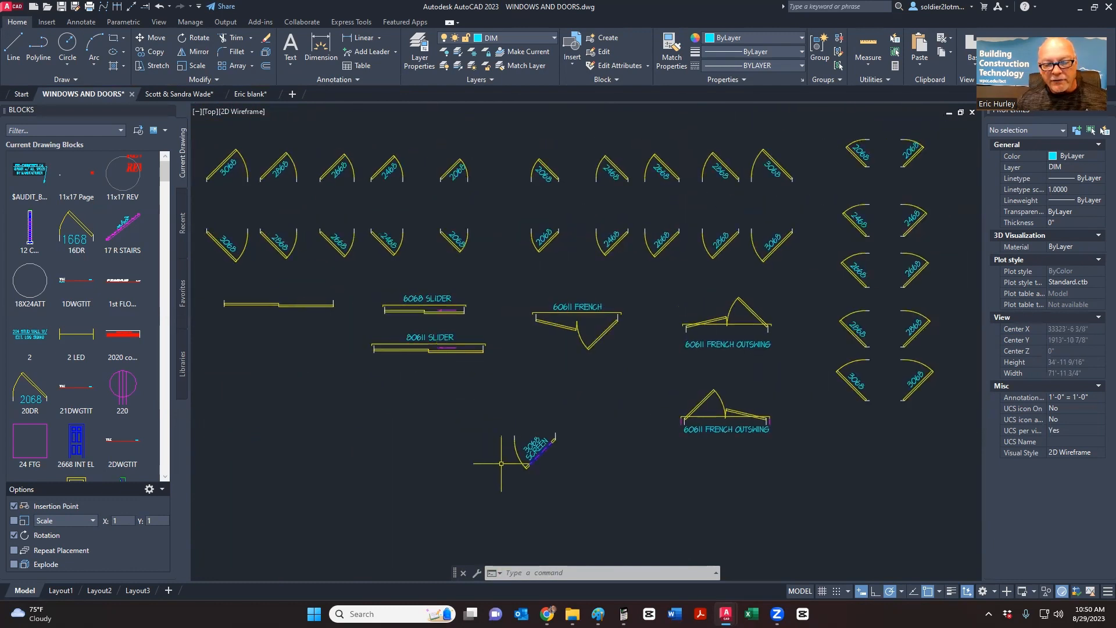
scroll(501, 463, "up", 4)
scroll(531, 457, "down", 6)
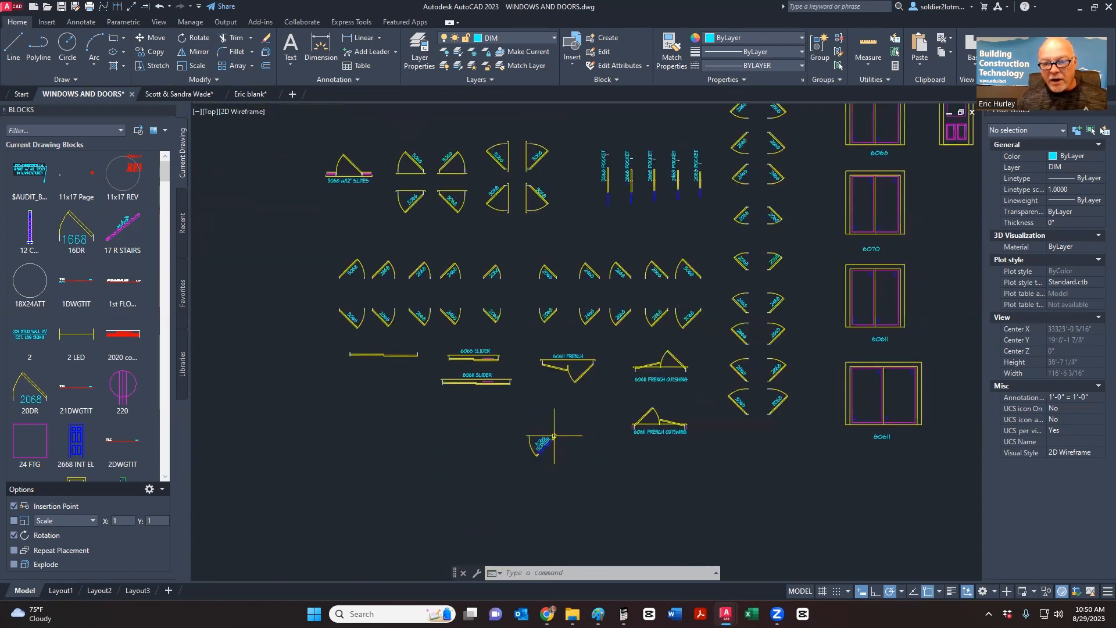
middle_click_drag(557, 399, 473, 501)
scroll(559, 286, "up", 6)
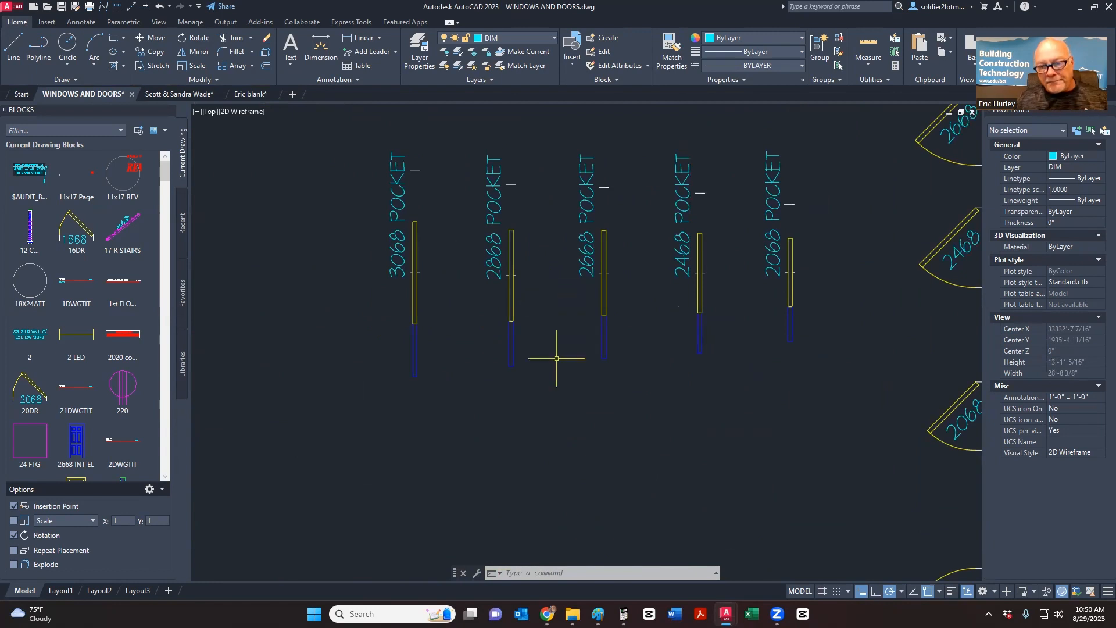
middle_click_drag(556, 359, 508, 420)
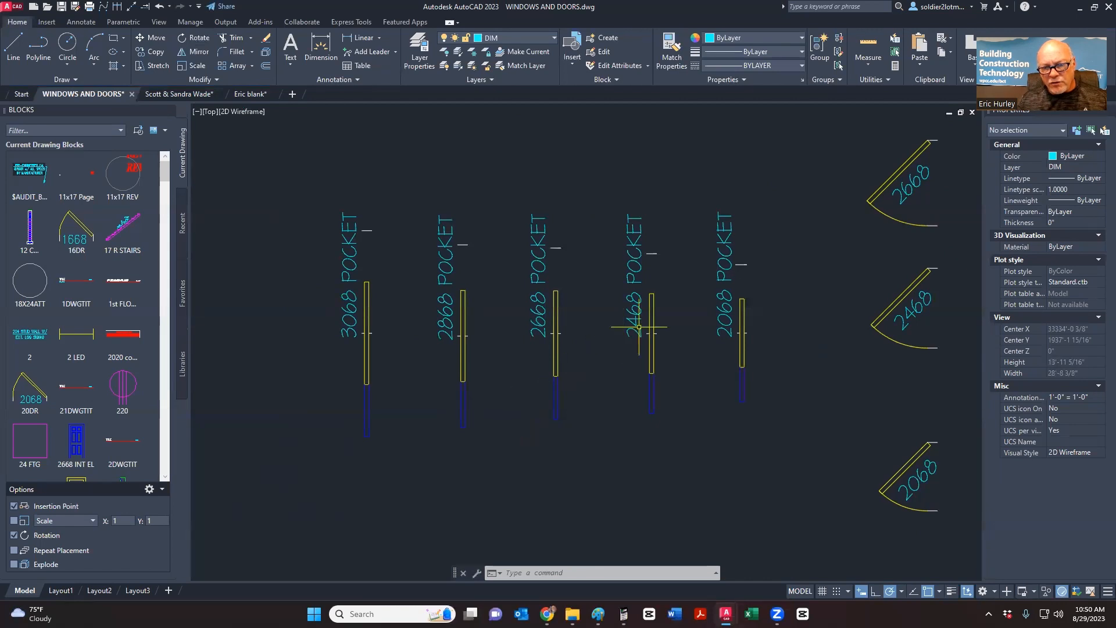
scroll(639, 323, "down", 5)
scroll(592, 331, "up", 3)
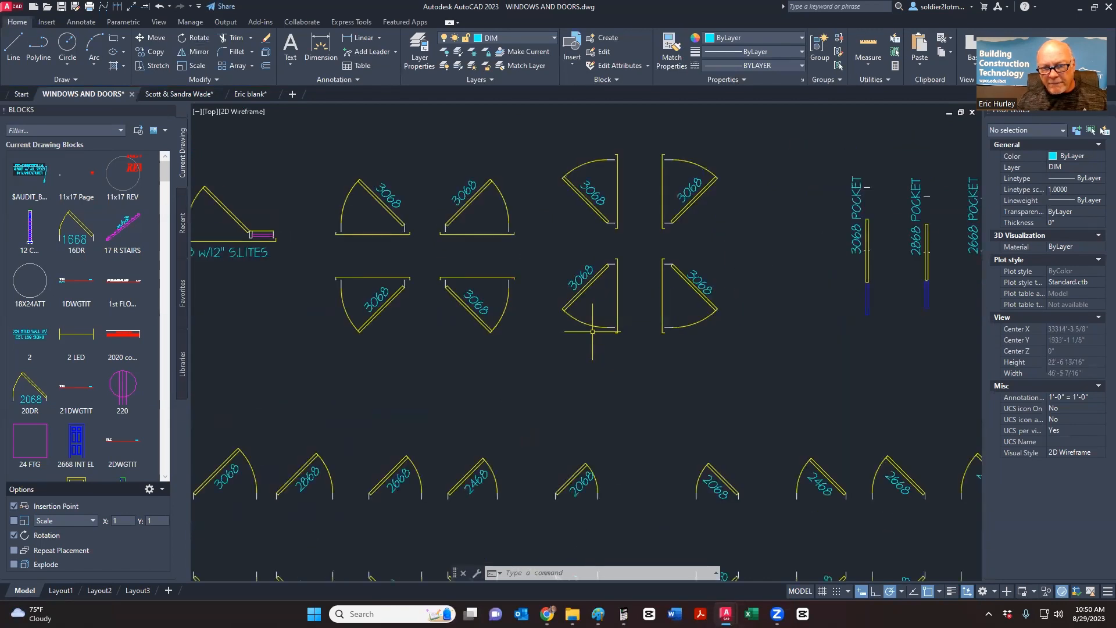
middle_click_drag(606, 343, 739, 389)
scroll(739, 389, "down", 4)
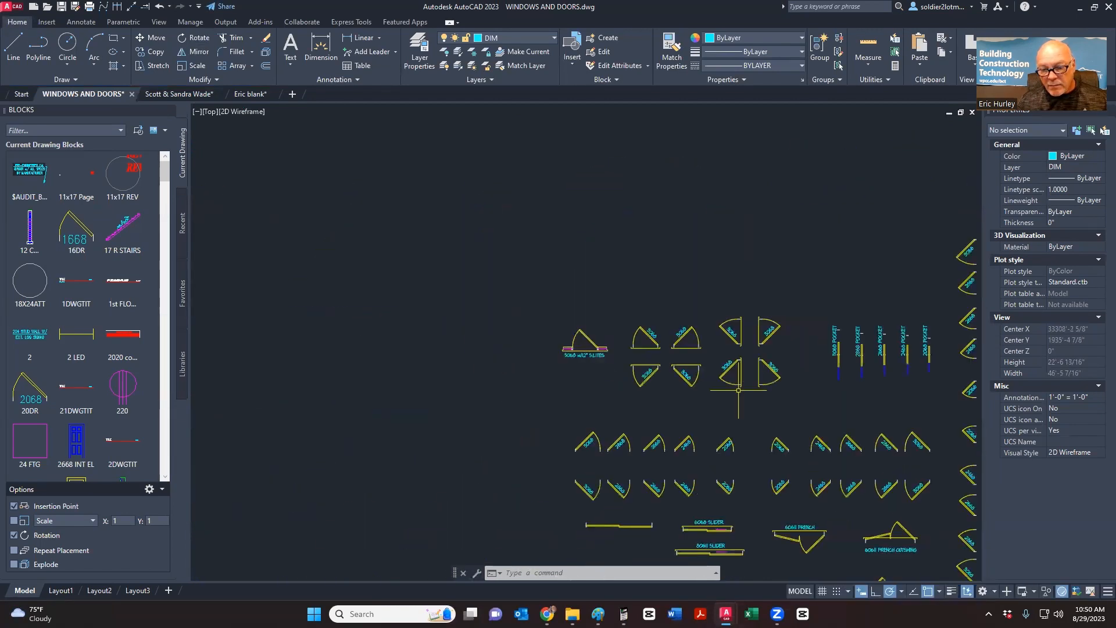
middle_click_drag(763, 469, 537, 384)
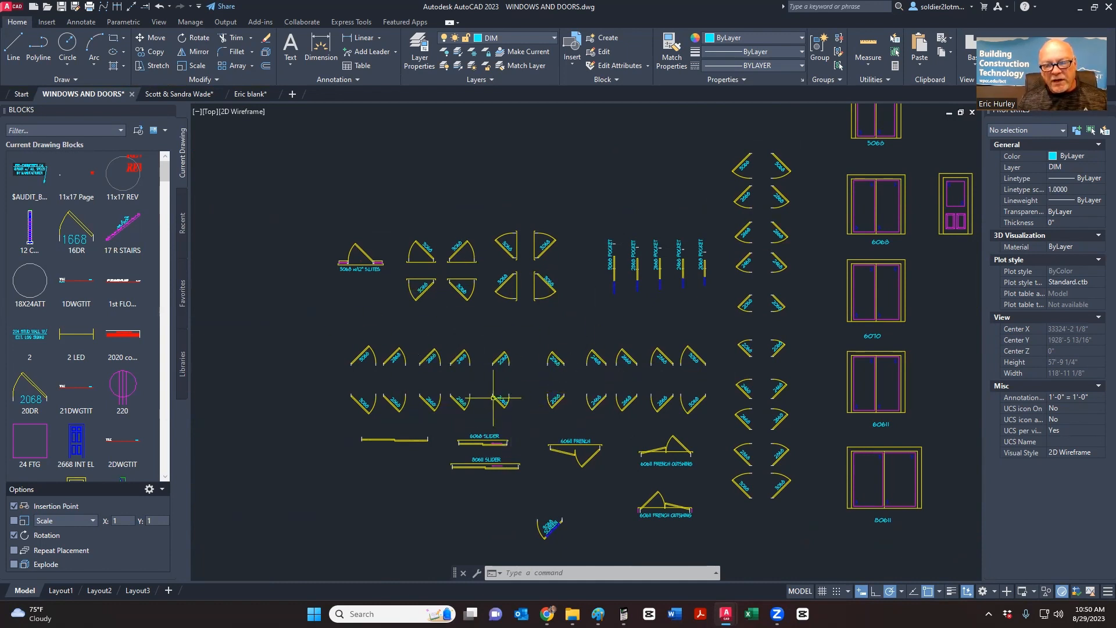
scroll(492, 398, "down", 8)
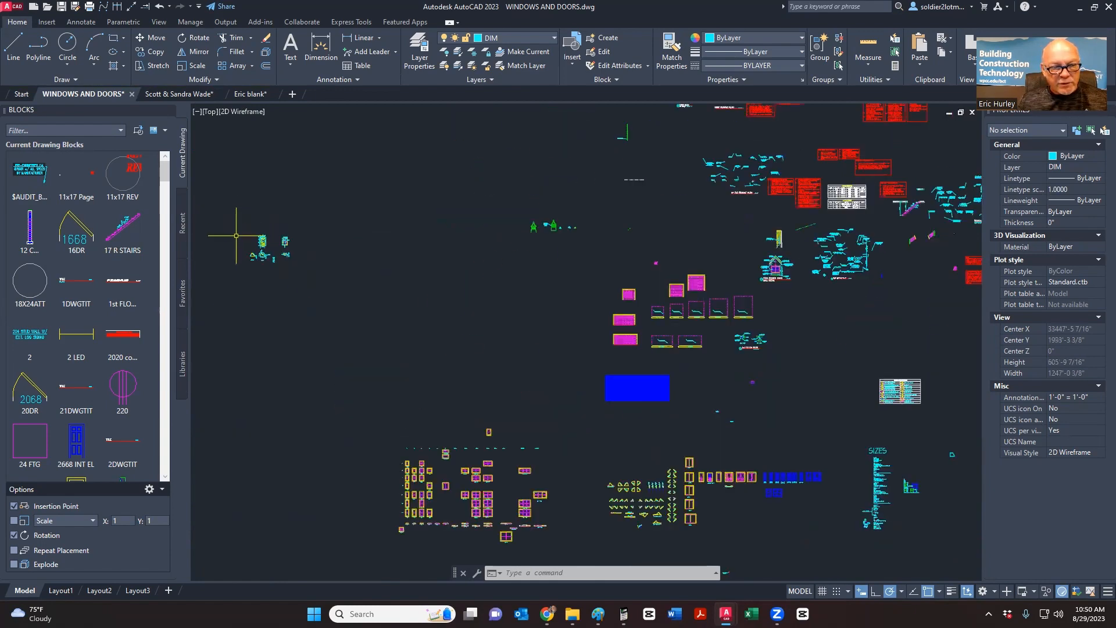
scroll(237, 232, "up", 10)
mouse_move(294, 266)
middle_mouse_down()
mouse_move(388, 279)
mouse_move(435, 305)
middle_mouse_up()
scroll(371, 308, "up", 2)
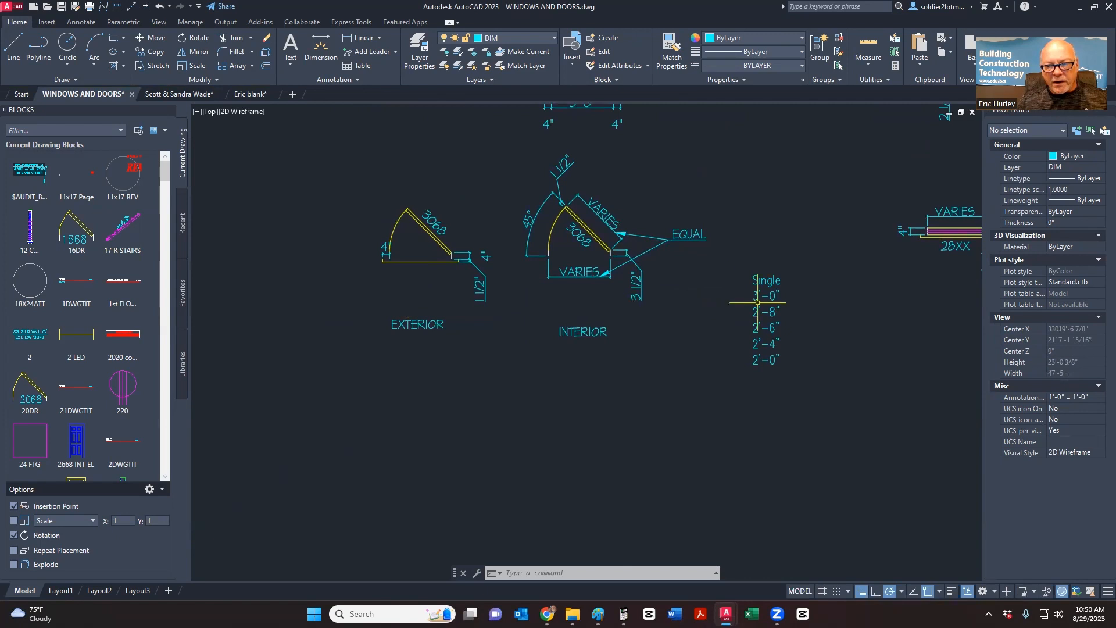
- Draw a 36 by 1.5 rectangle from a corner picked below the EXTERIOR detail
left_click(113, 40)
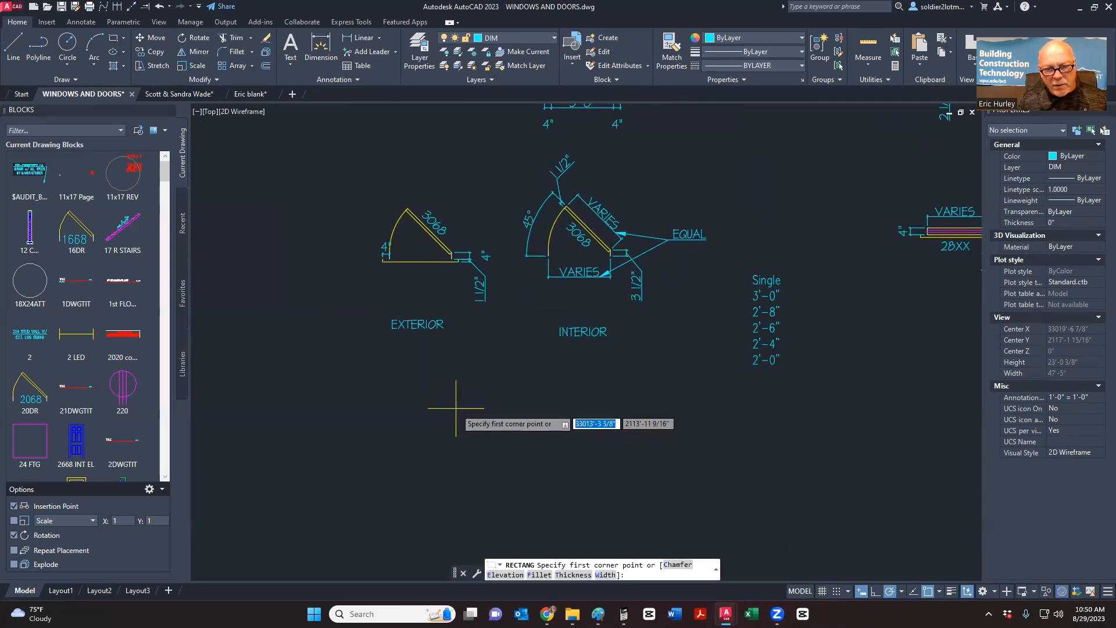
middle_click_drag(456, 408, 418, 374)
left_click(417, 374)
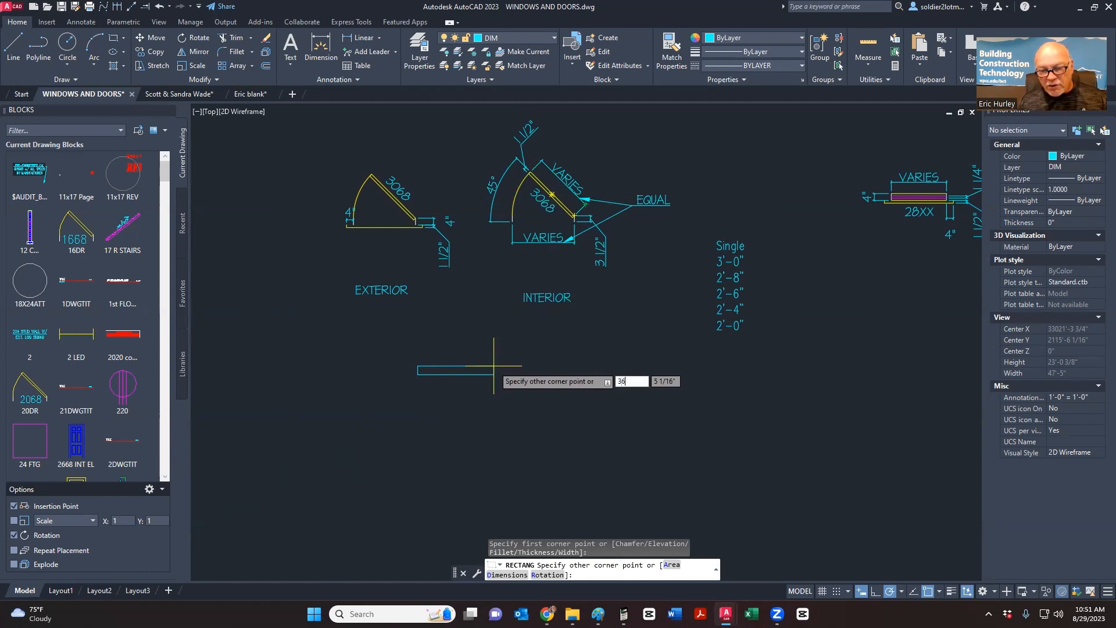
key("Tab")
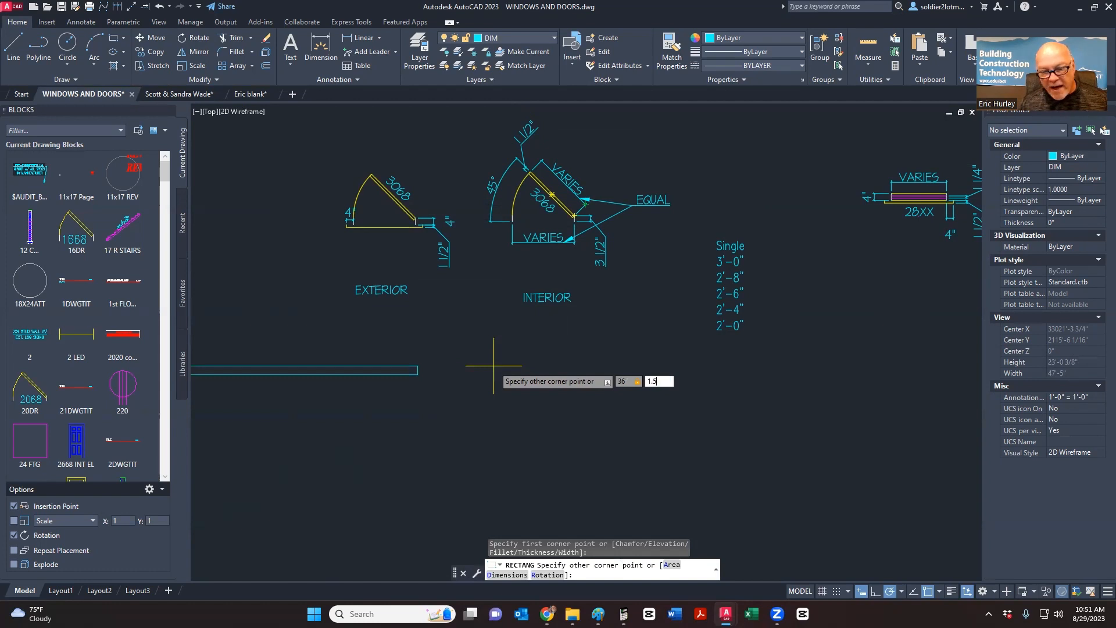
key("Return")
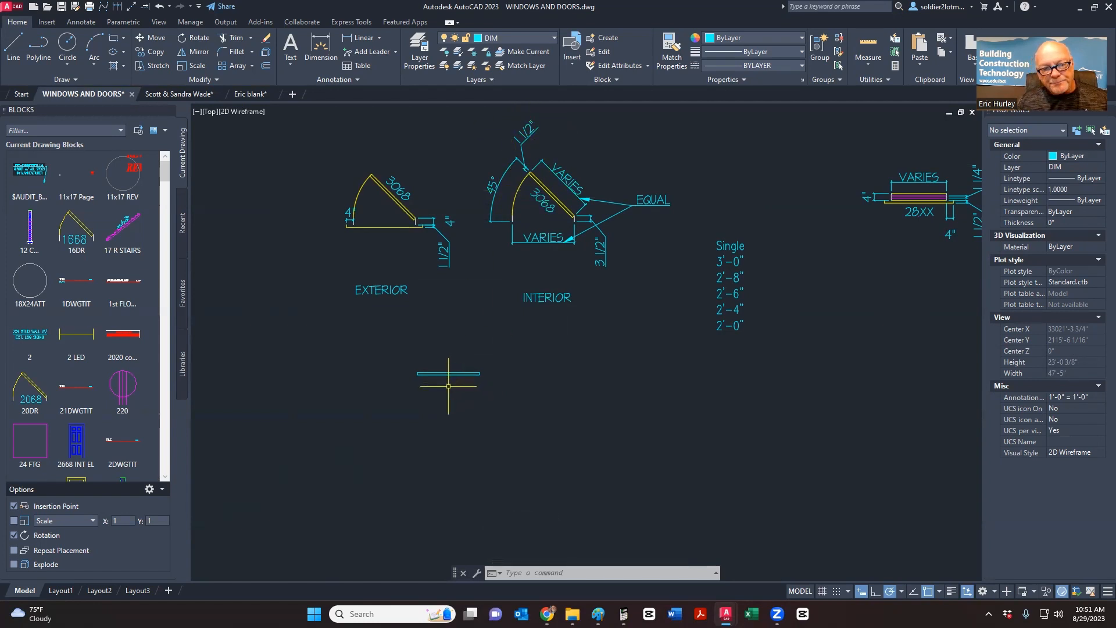
- Window-select every door elevation and swing detail in WINDOWS AND DOORS, then go to the Eric blank tab
left_click_drag(448, 386, 410, 337)
left_click(516, 37)
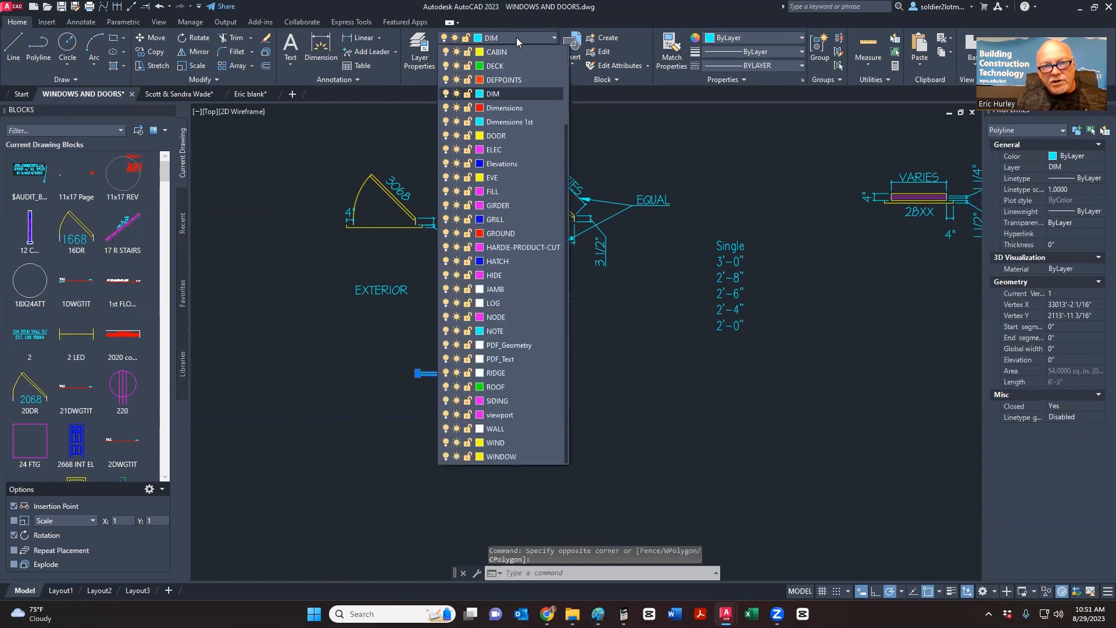
key("Escape")
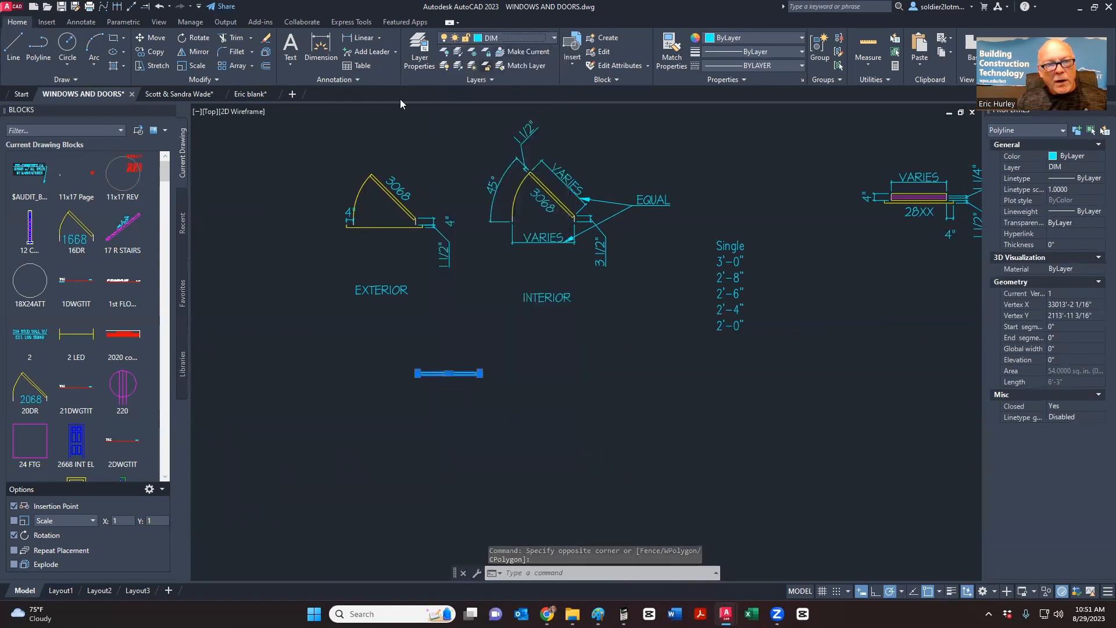
key("Escape")
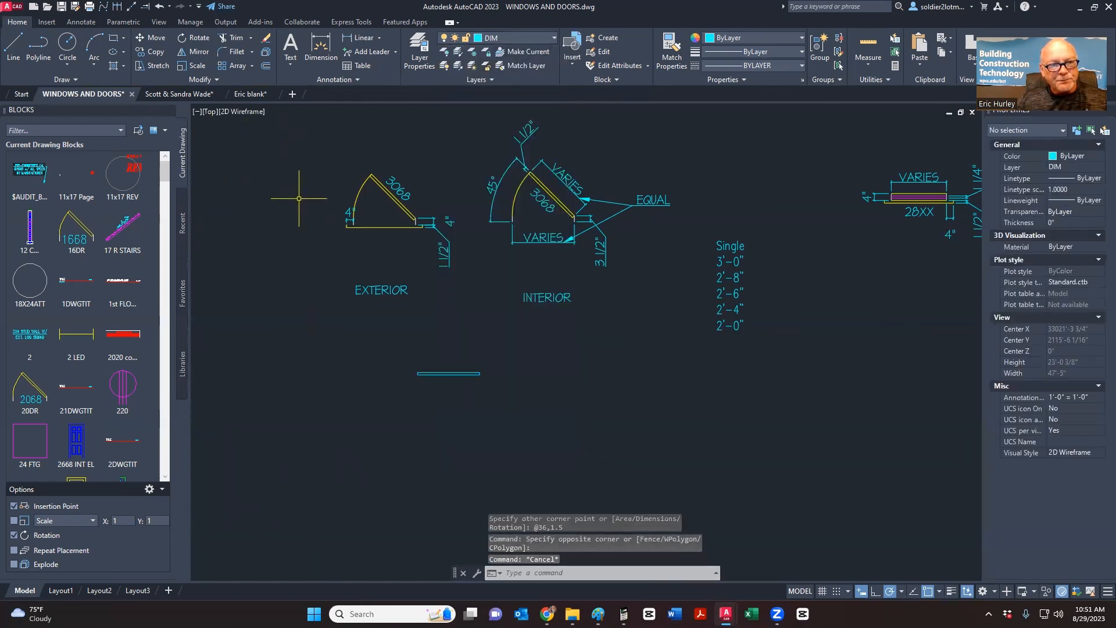
scroll(667, 401, "down", 4)
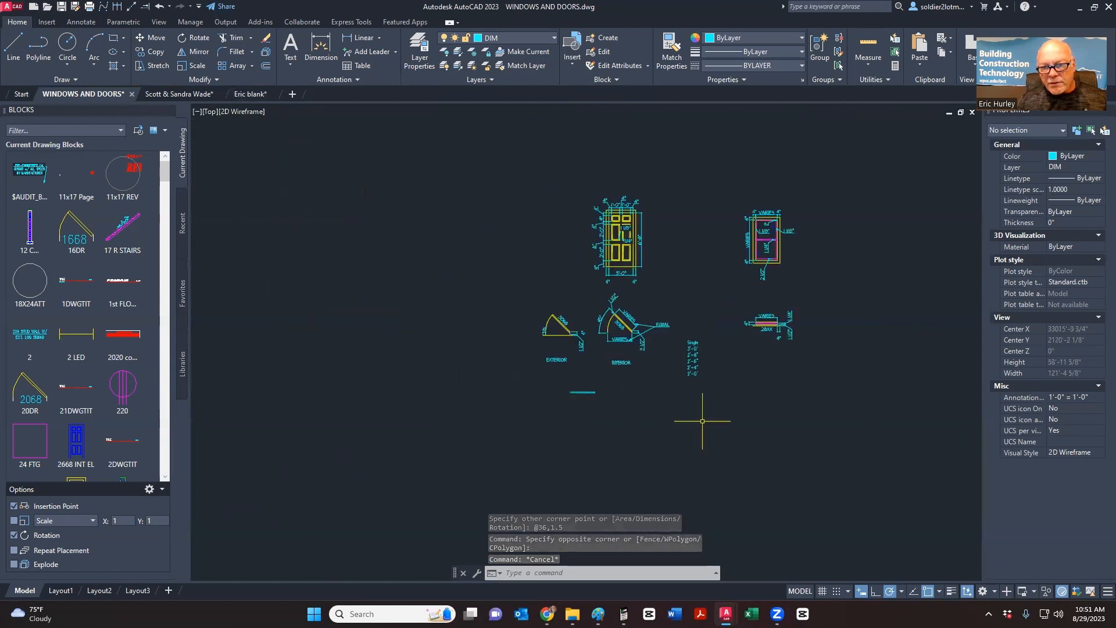
left_click_drag(847, 441, 456, 169)
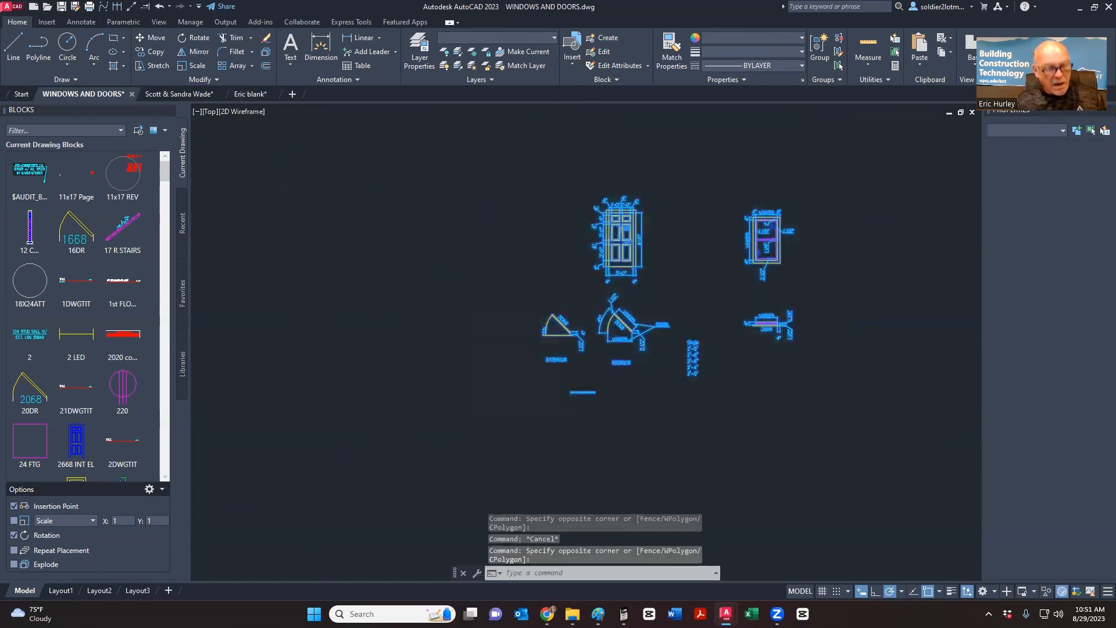
left_click(250, 93)
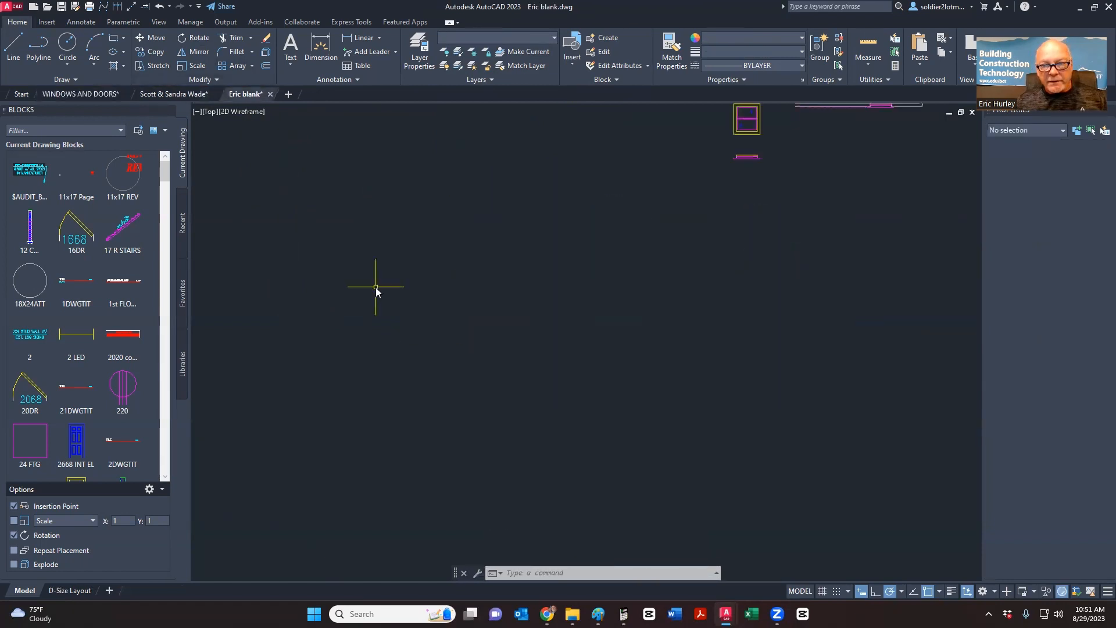
- Paste the door details into Eric blank, check the panel rectangle's layer, then undo the paste
key("ctrl+v")
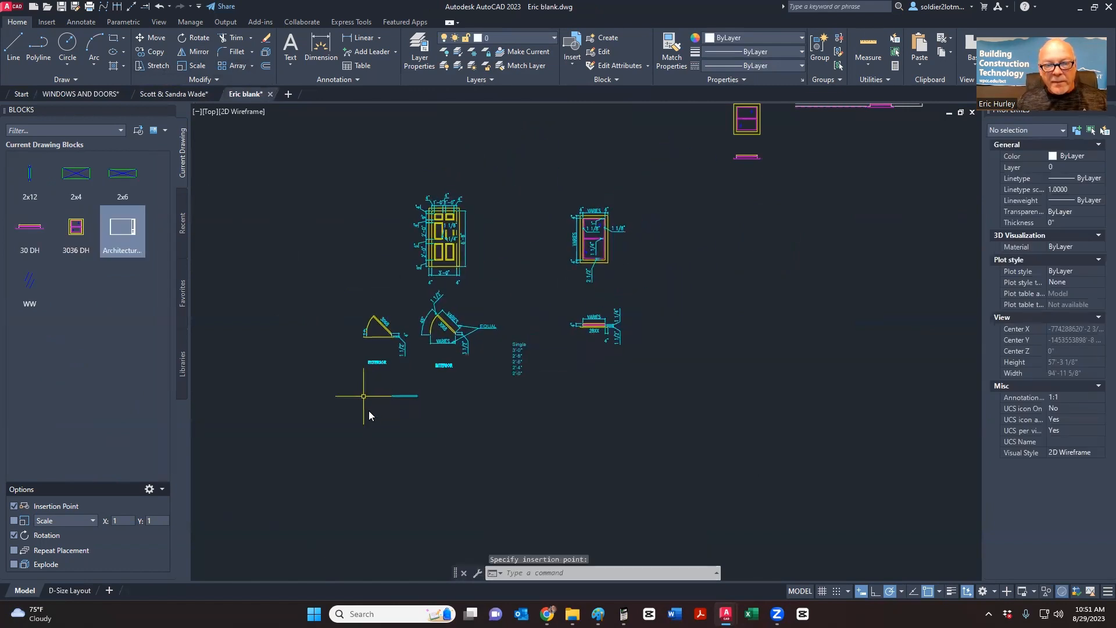
scroll(378, 400, "up", 3)
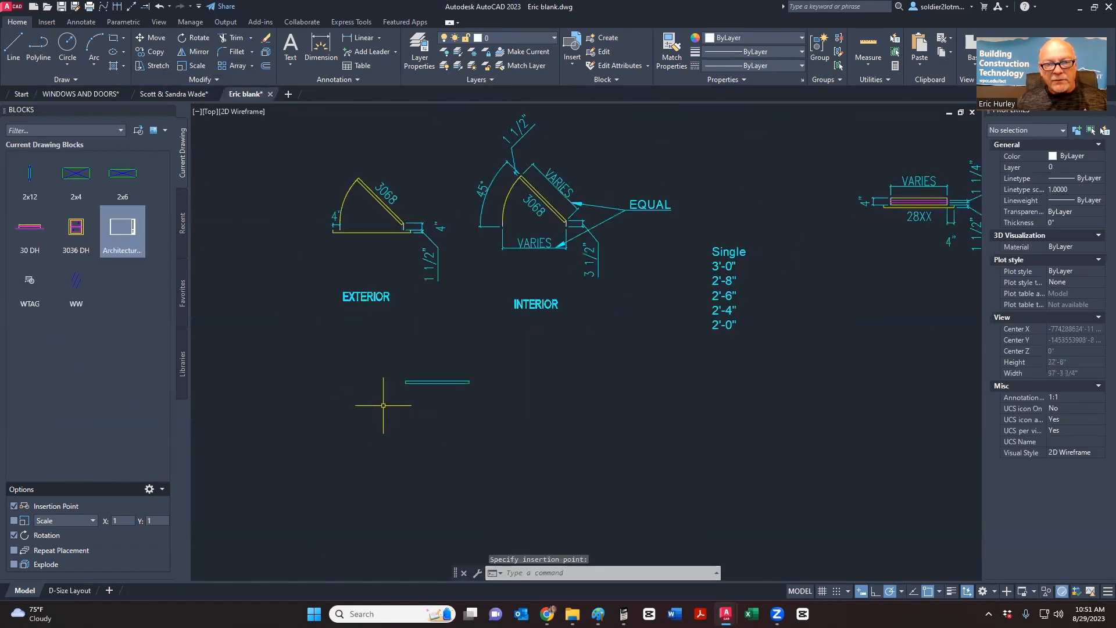
left_click(471, 421)
left_click(414, 372)
left_click(525, 42)
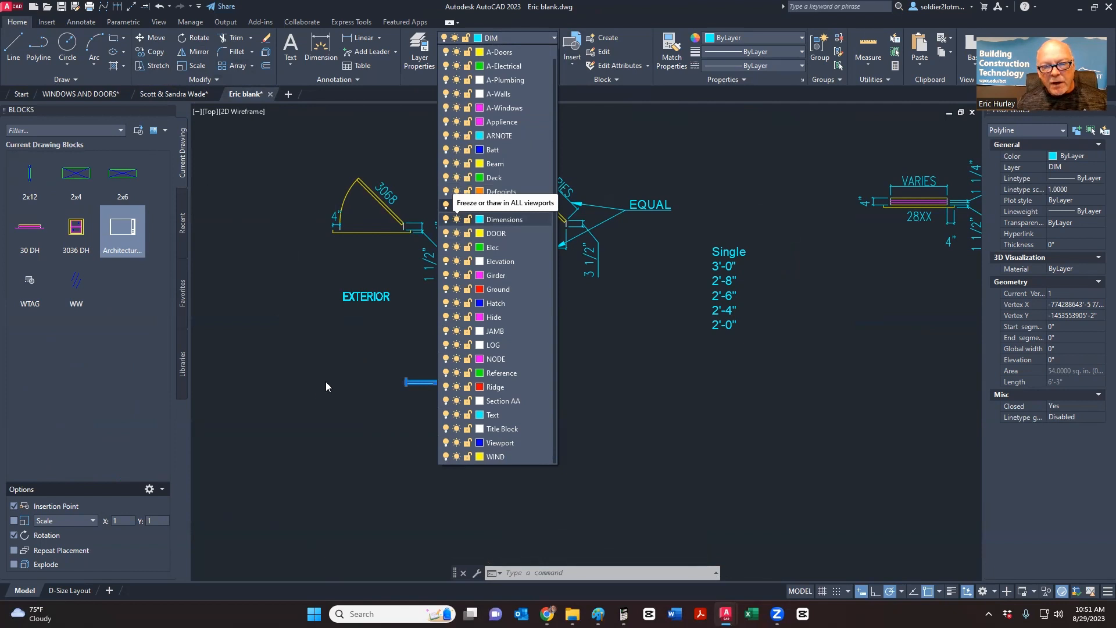
left_click(345, 362)
key("Escape")
key("Escape")
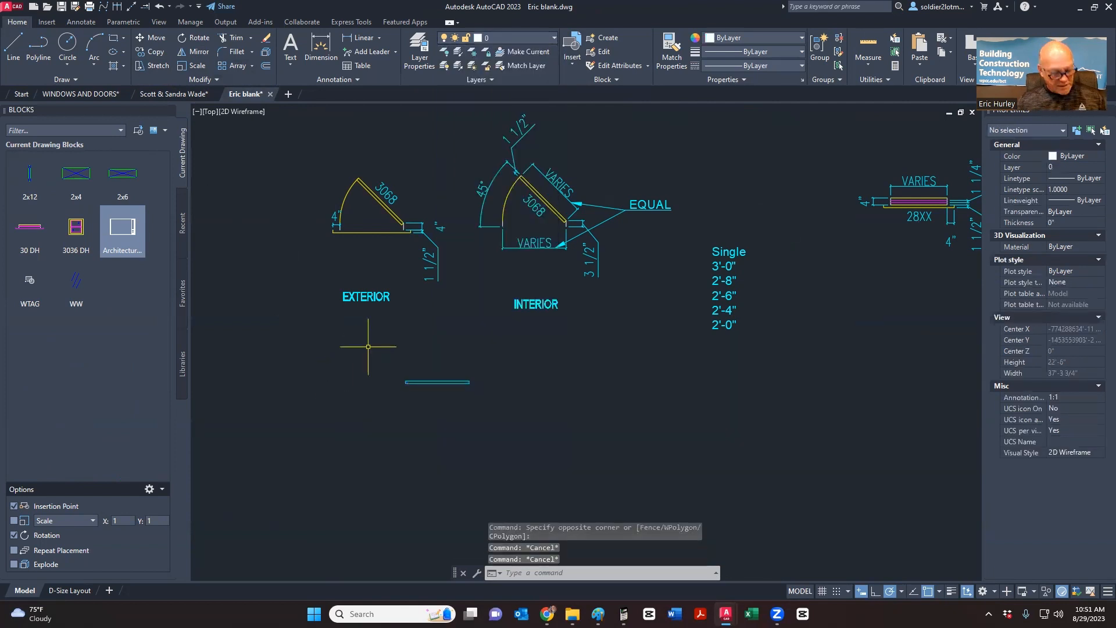
scroll(368, 347, "down", 5)
key("ctrl+z")
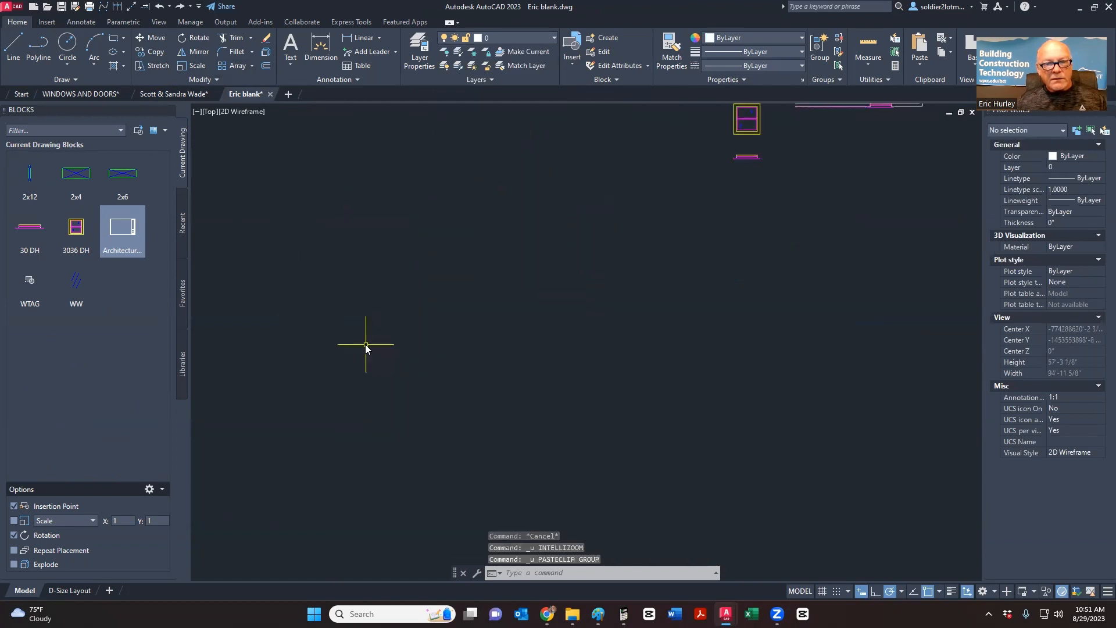
key("ctrl+z")
key("ctrl+z")
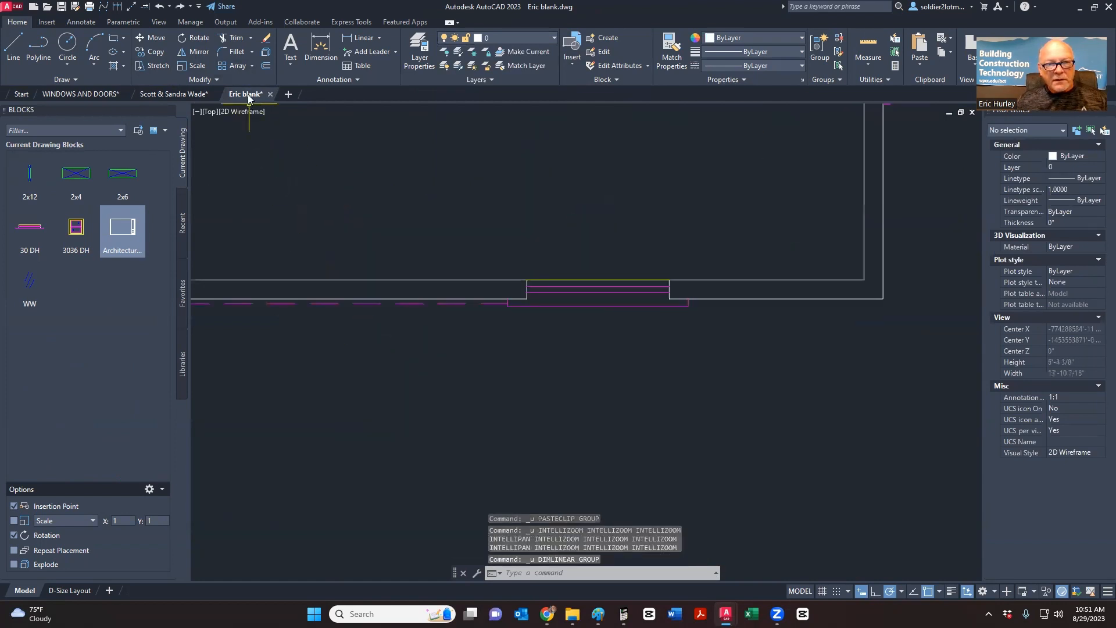
- In WINDOWS AND DOORS, select all the detail drawings and put them on layer 0
left_click(502, 34)
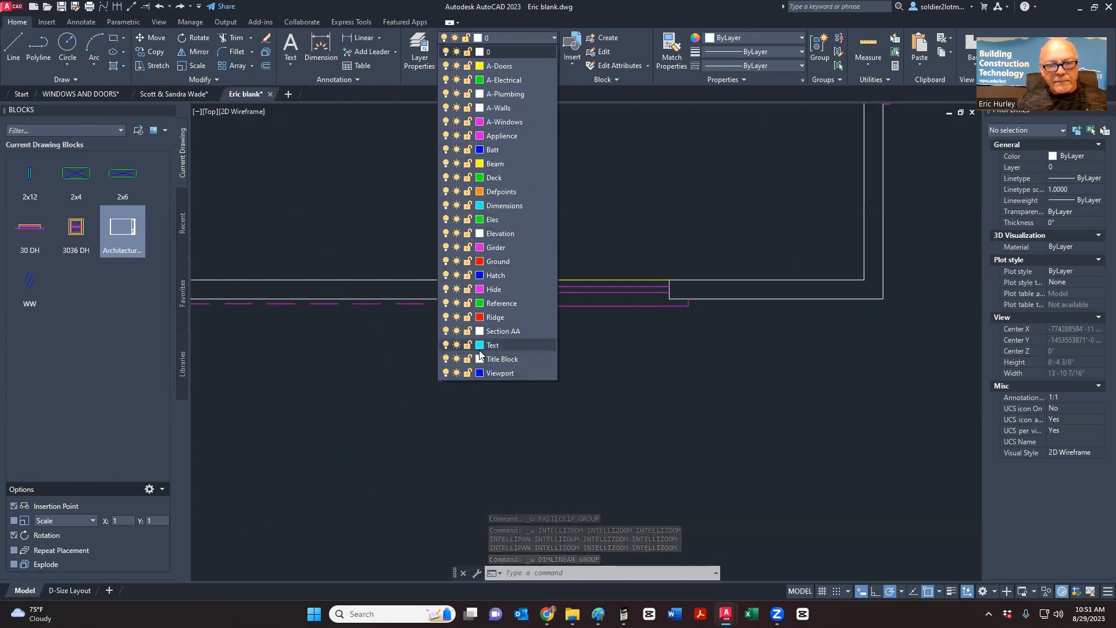
left_click(389, 284)
left_click(75, 95)
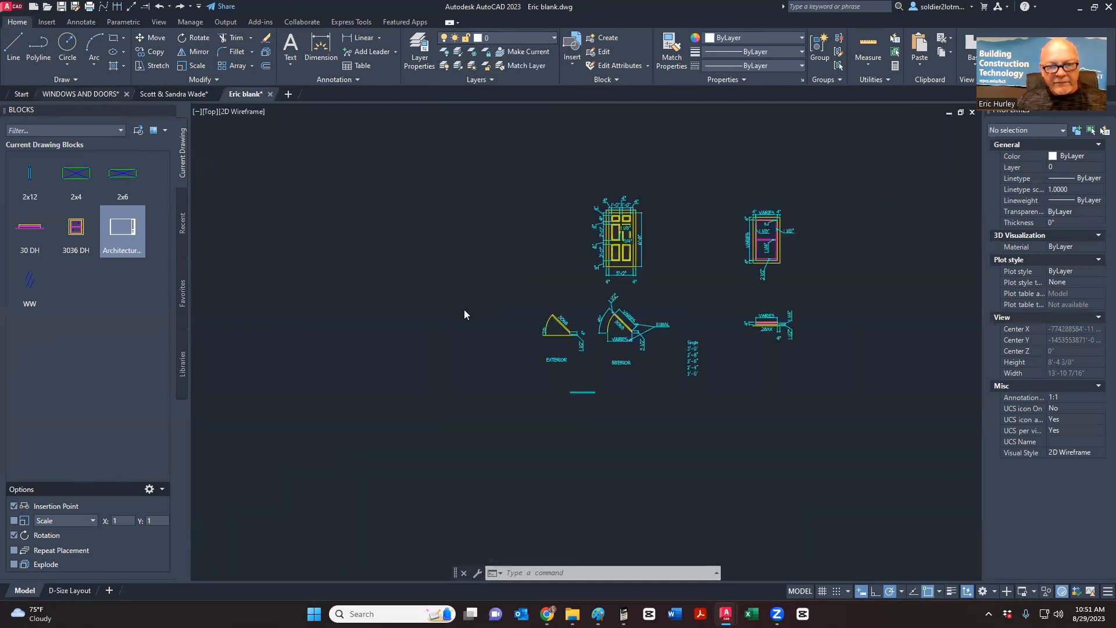
left_click(480, 413)
left_click(831, 177)
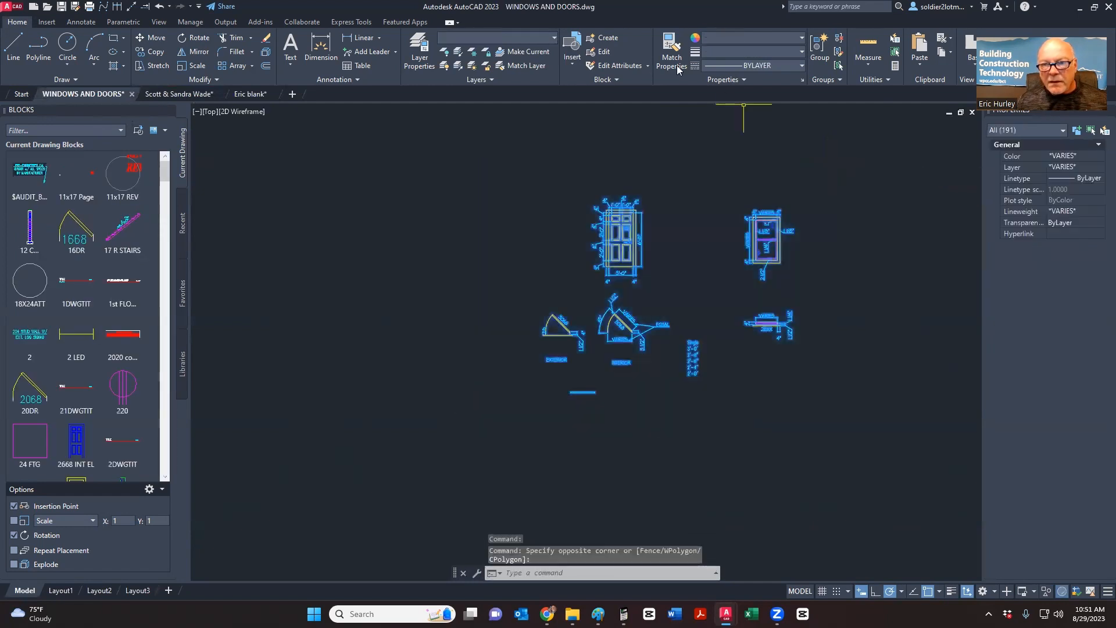
left_click(531, 38)
left_click(497, 55)
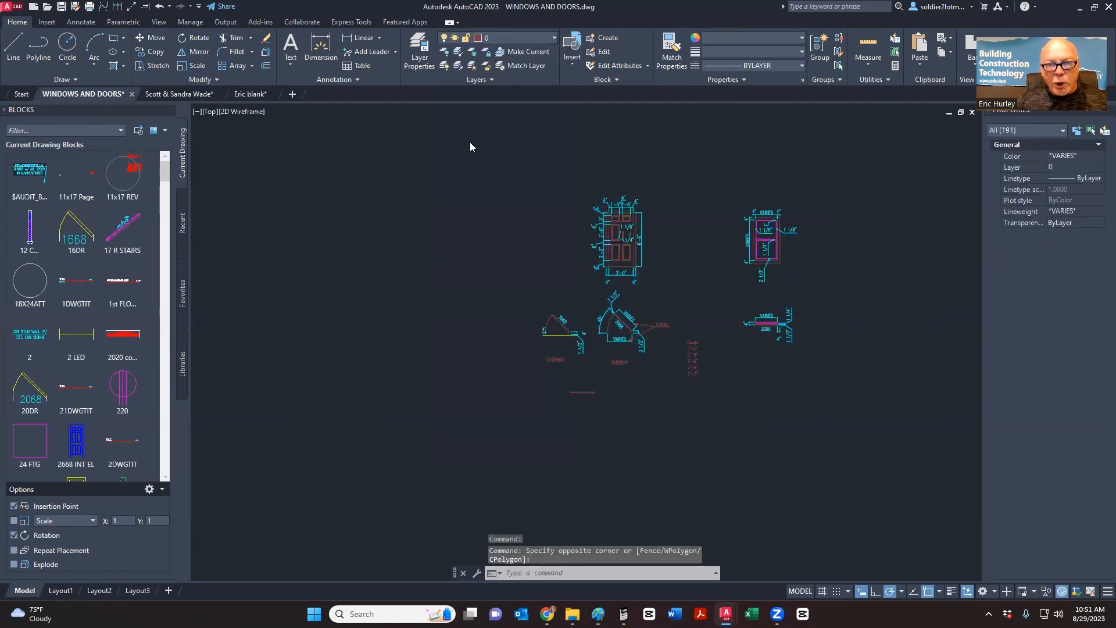
- Paste the door and window details into Eric blank beside the wall plan
left_click(247, 94)
key("ctrl+v")
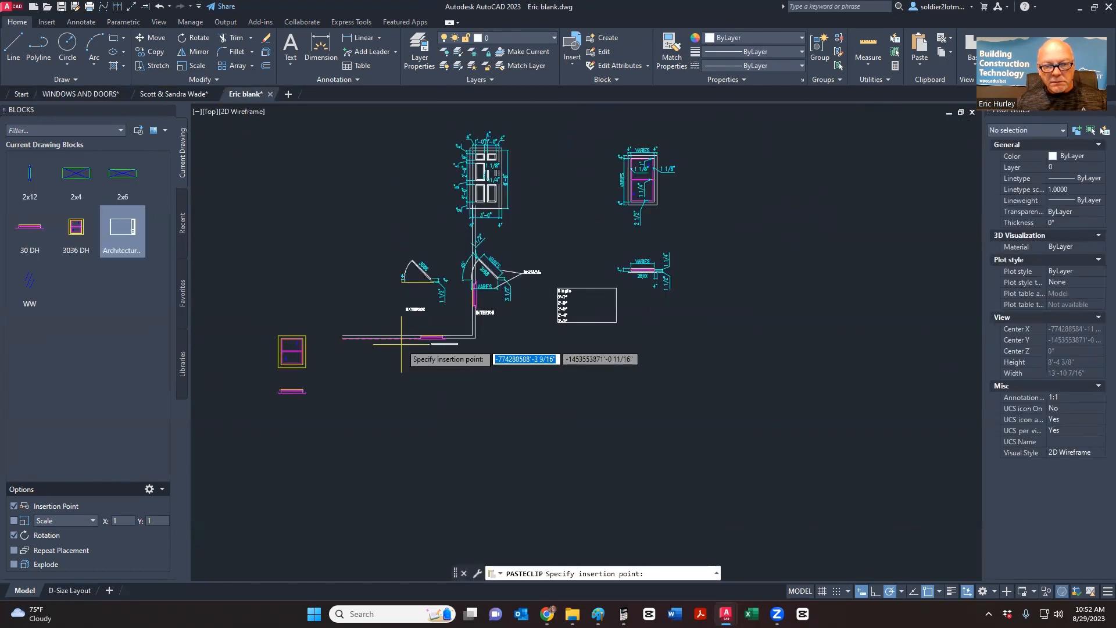
left_click(551, 333)
scroll(645, 307, "up", 5)
scroll(569, 339, "down", 3)
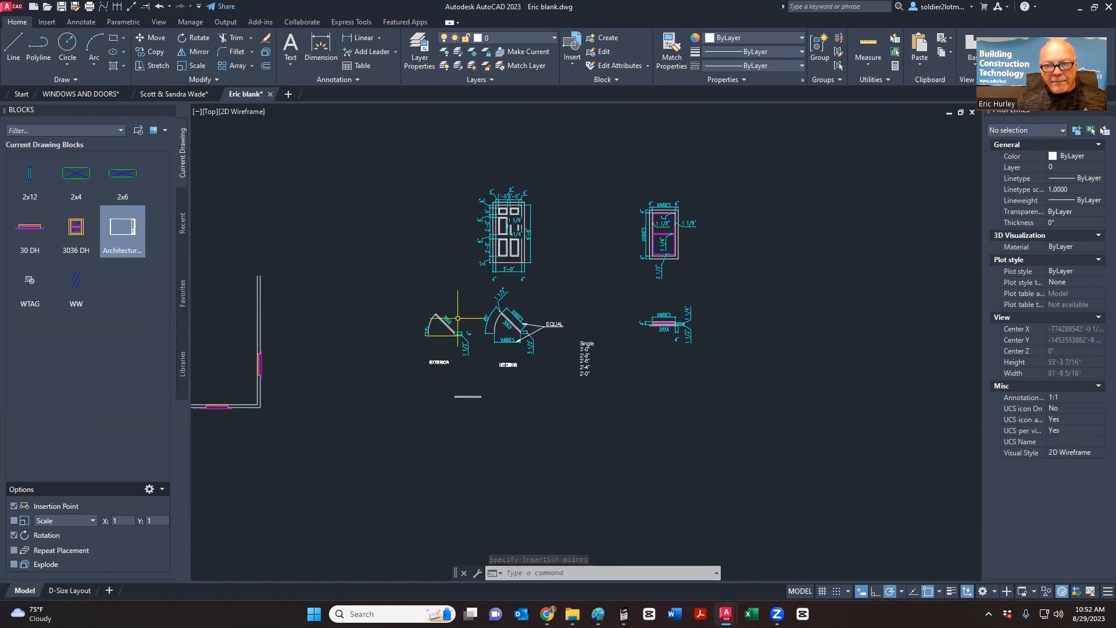
scroll(501, 234, "up", 8)
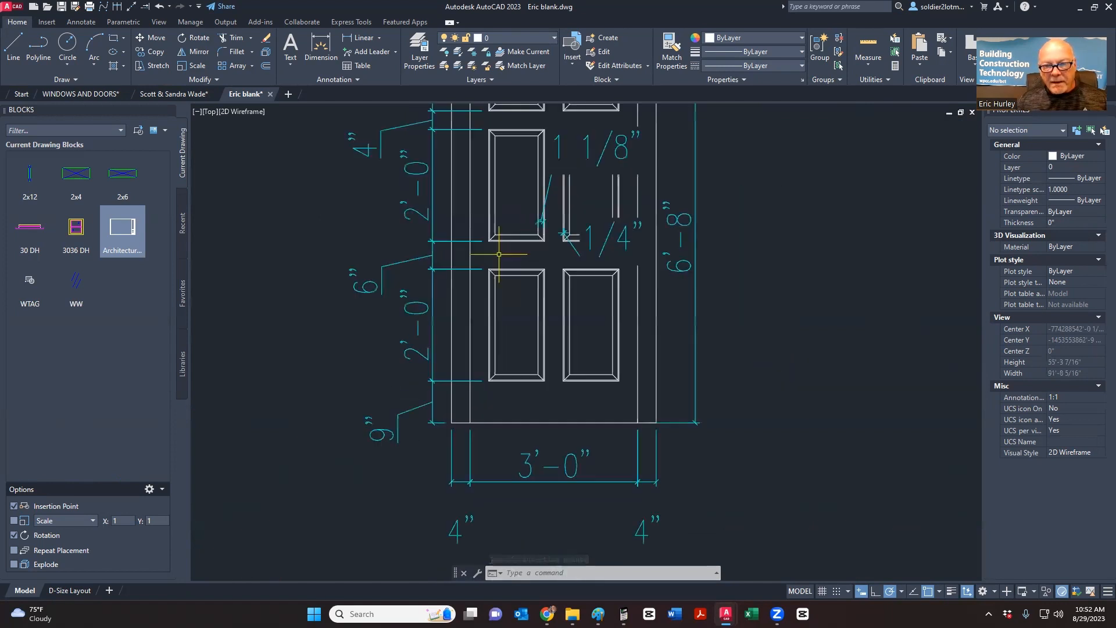
- Move the pasted door elevation onto the A-Doors layer
scroll(442, 437, "down", 2)
left_click(443, 436)
left_click(588, 181)
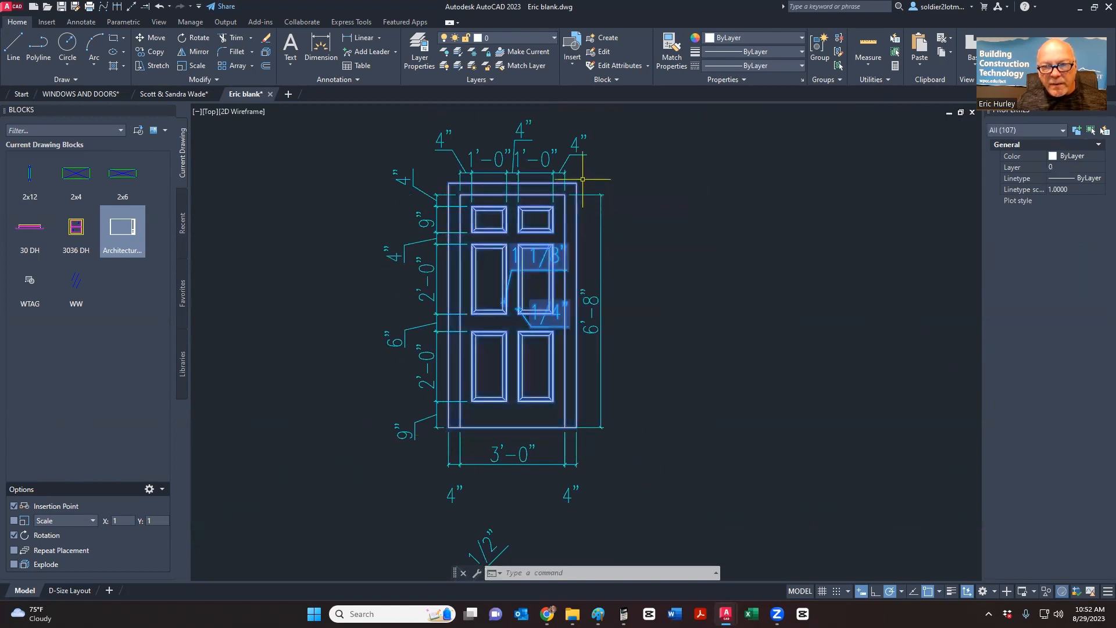
left_click(523, 40)
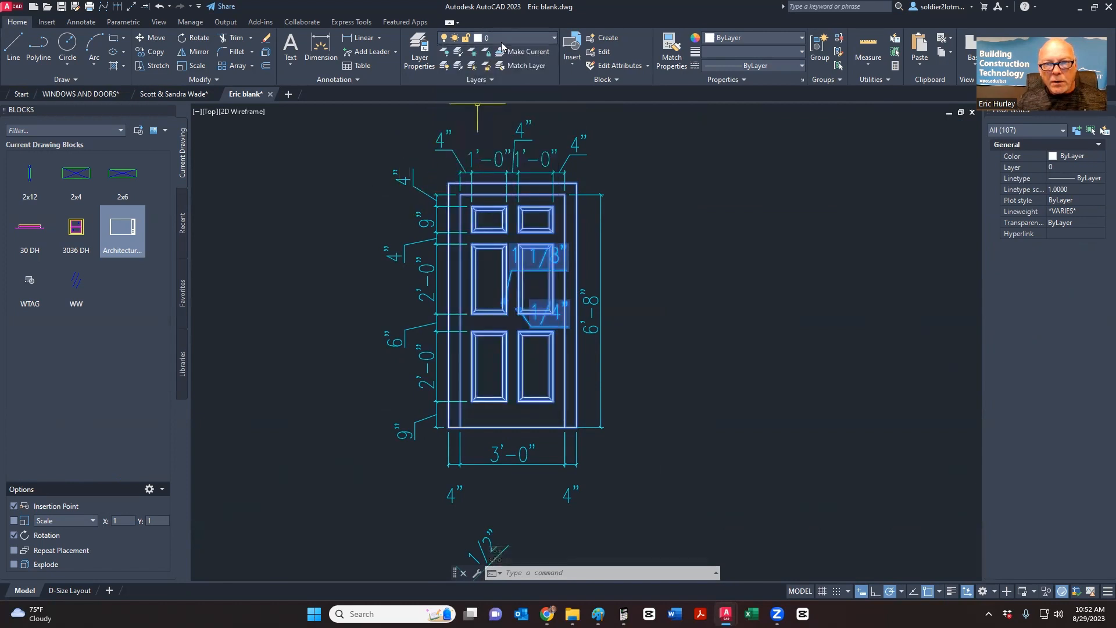
left_click(503, 46)
left_click(499, 77)
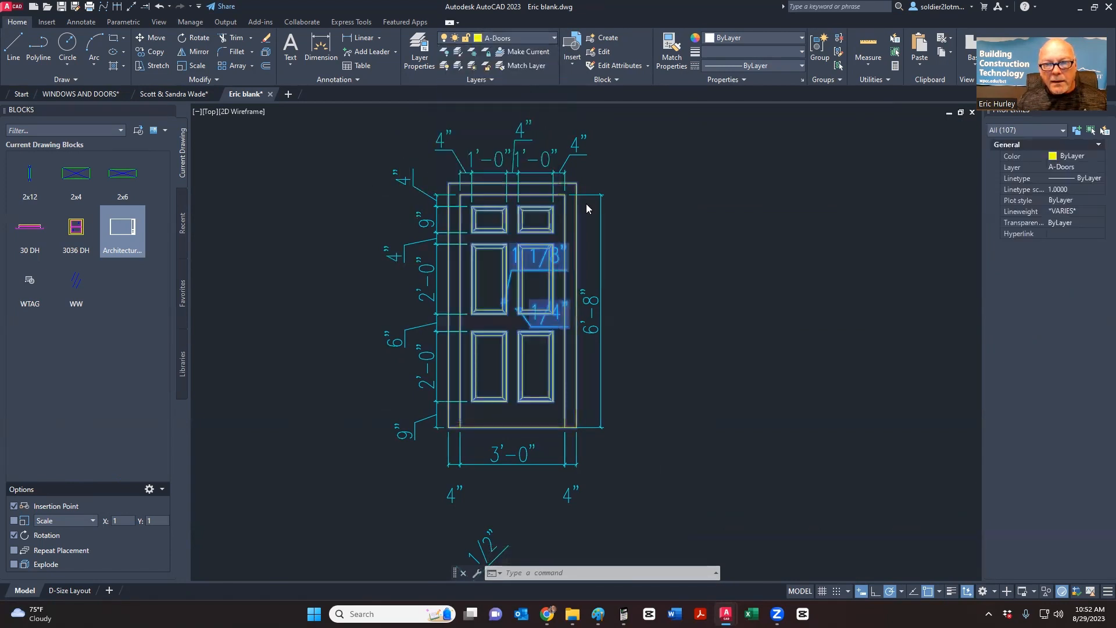
left_click(663, 237)
key("Escape")
key("Escape")
key("Escape")
- Match the exterior door swing's arc and panel to the yellow door line
scroll(663, 237, "down", 4)
middle_click_drag(663, 236, 413, 195)
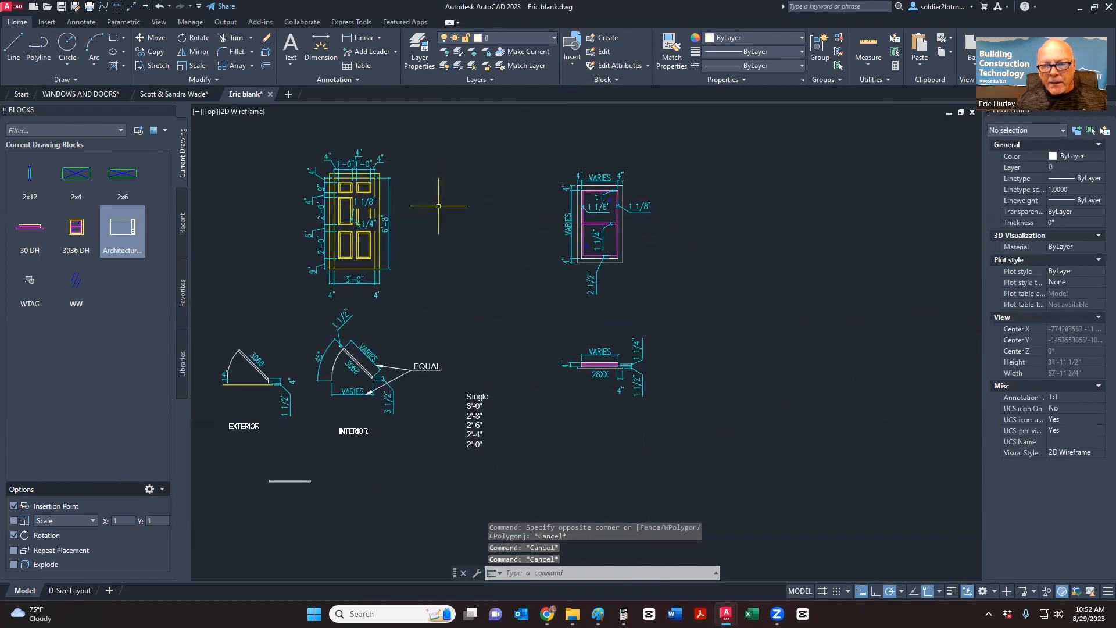
middle_click_drag(401, 356, 609, 307)
scroll(609, 307, "up", 2)
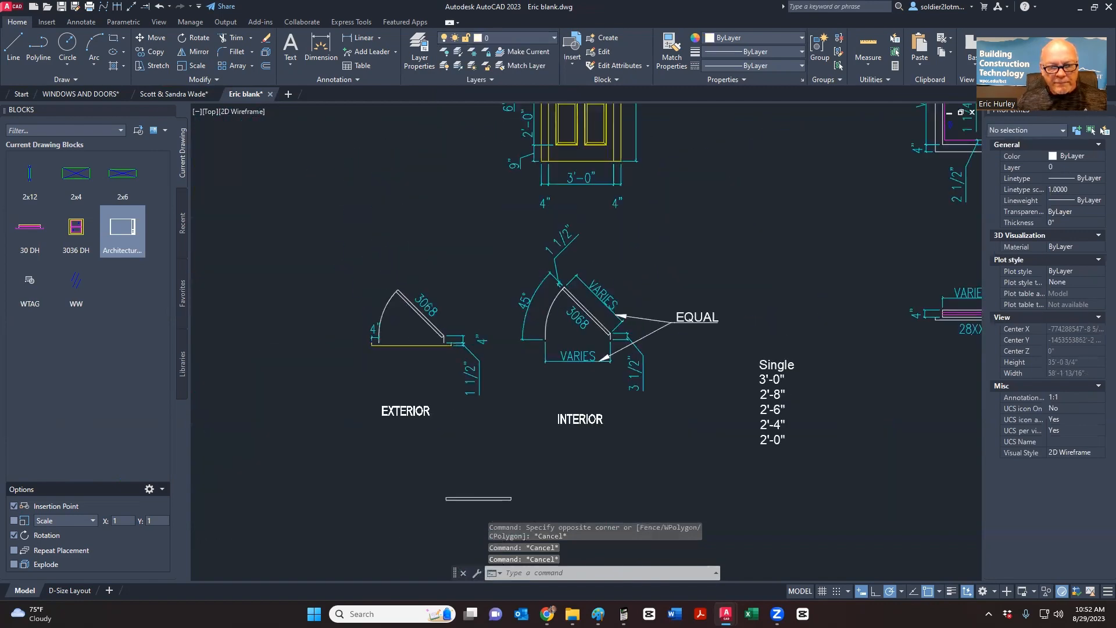
scroll(462, 325, "up", 2)
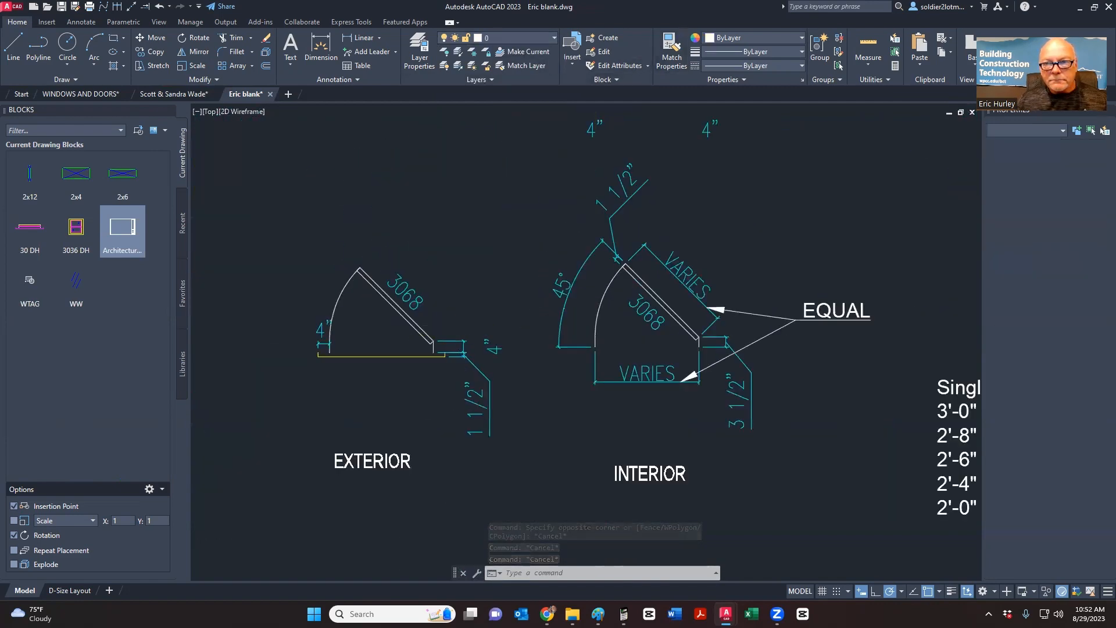
left_click(672, 51)
scroll(584, 279, "down", 3)
scroll(586, 210, "up", 3)
left_click(608, 205)
scroll(607, 205, "down", 2)
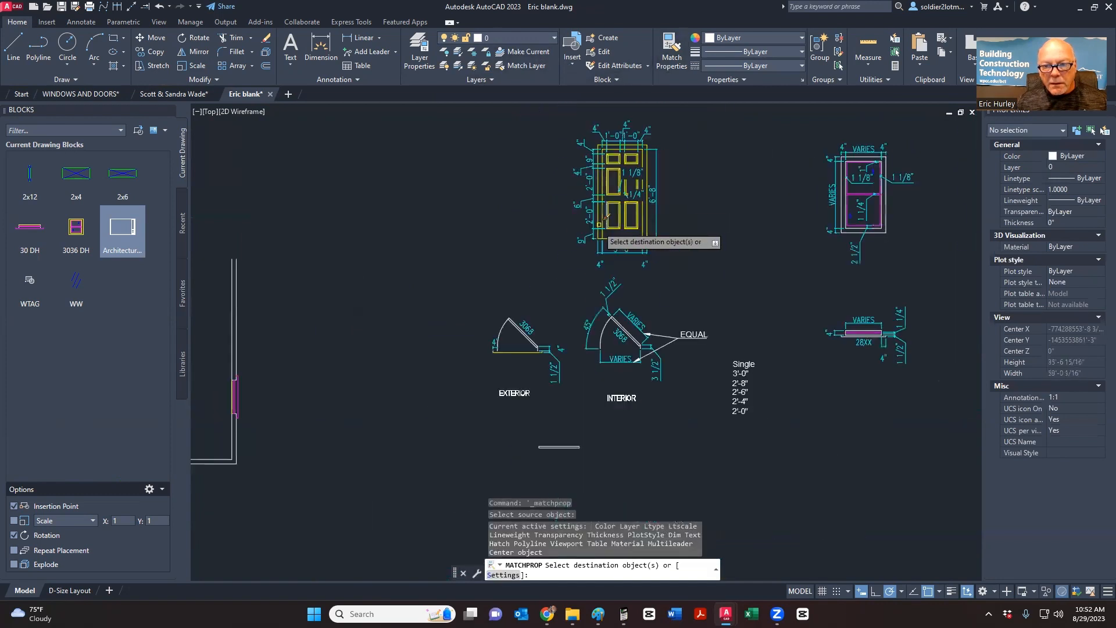
scroll(552, 305, "up", 5)
left_click(414, 336)
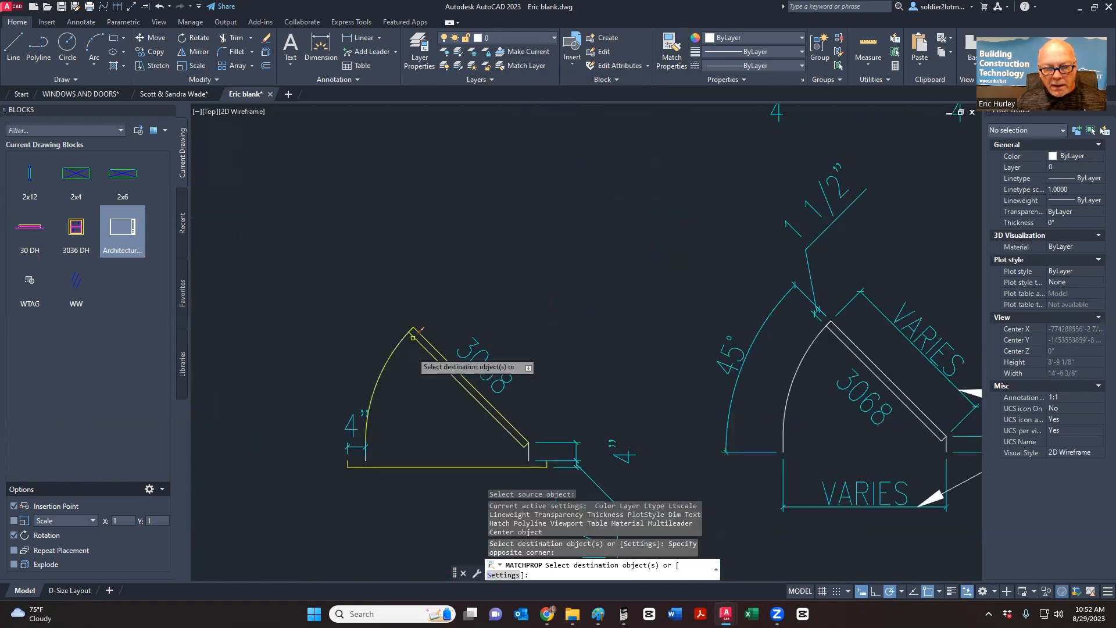
scroll(414, 336, "down", 2)
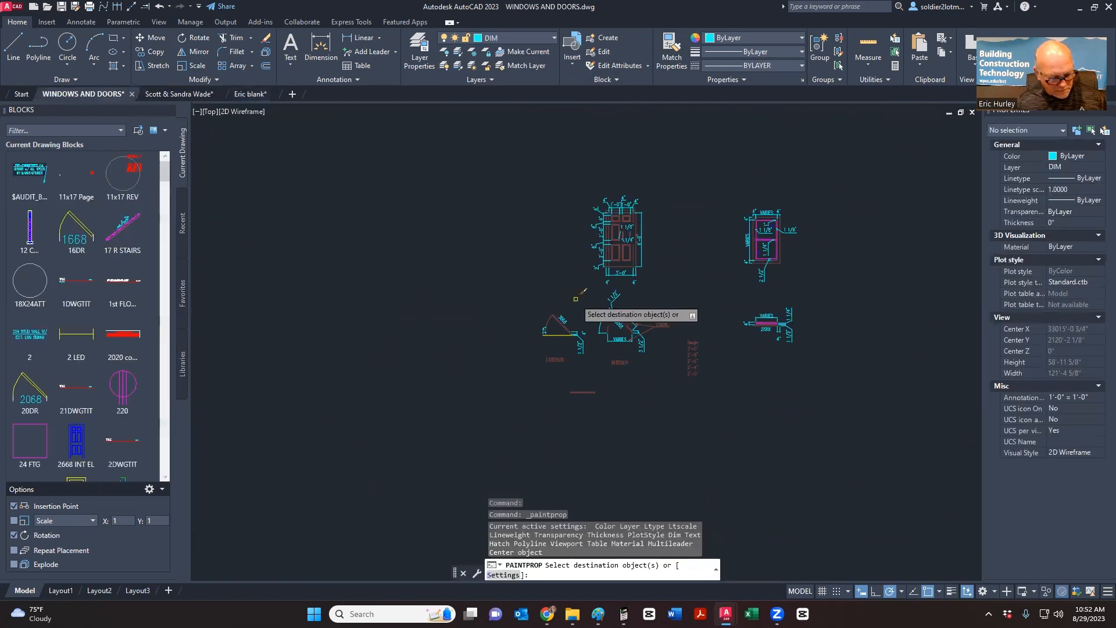
- Cancel Match Properties, undo the layer and copy changes, and return to Eric blank
key("Escape")
key("Escape")
key("ctrl+z")
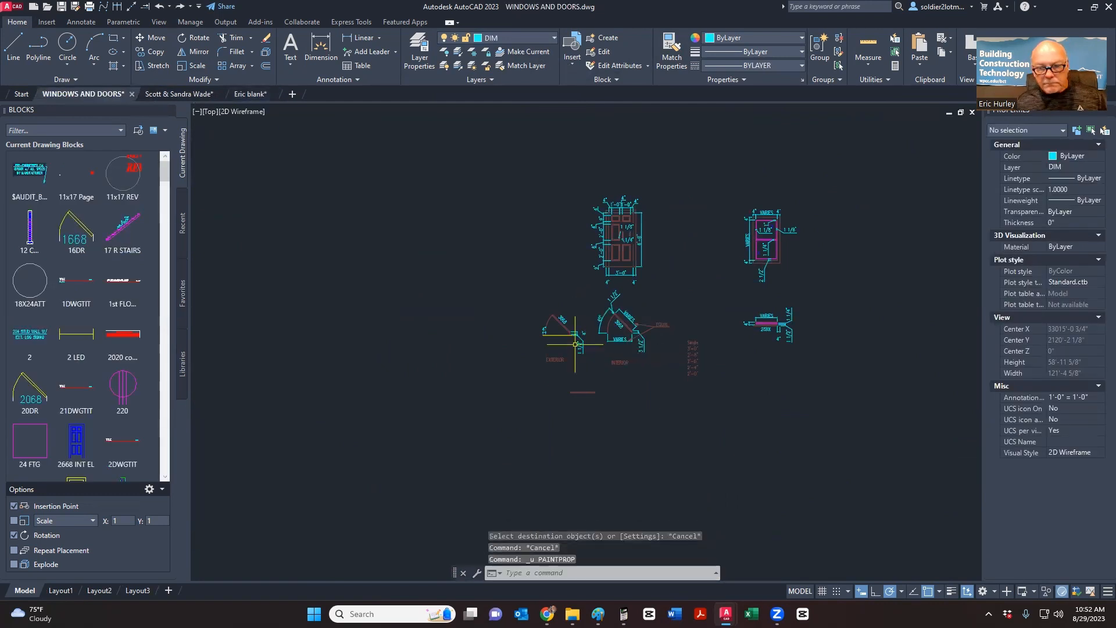
key("ctrl+z")
key("ctrl+z")
key("ctrl+z")
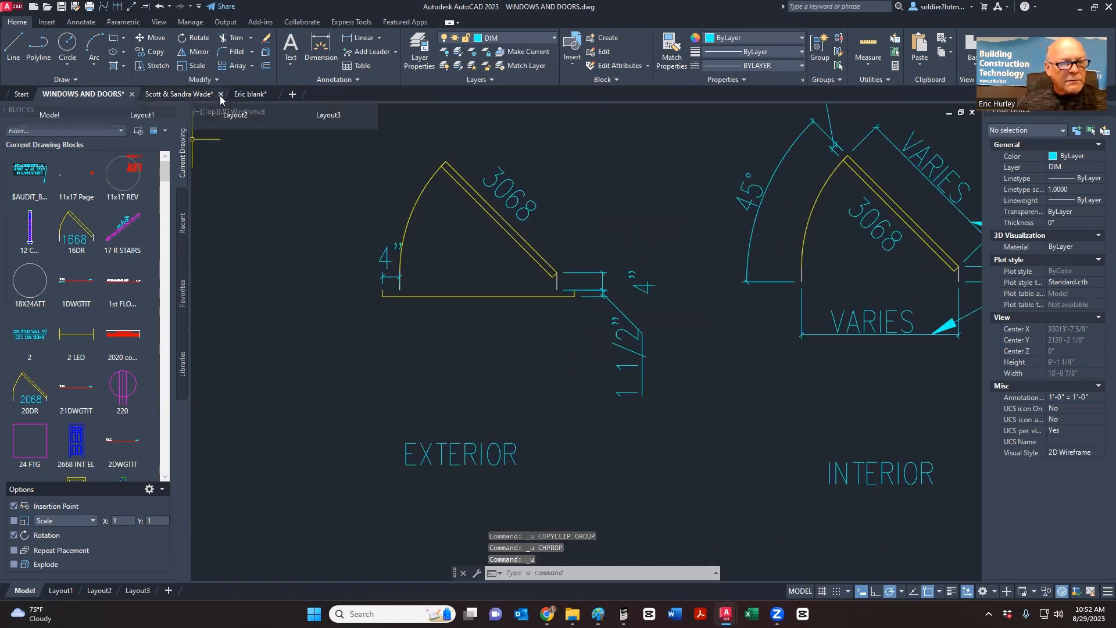
left_click(242, 97)
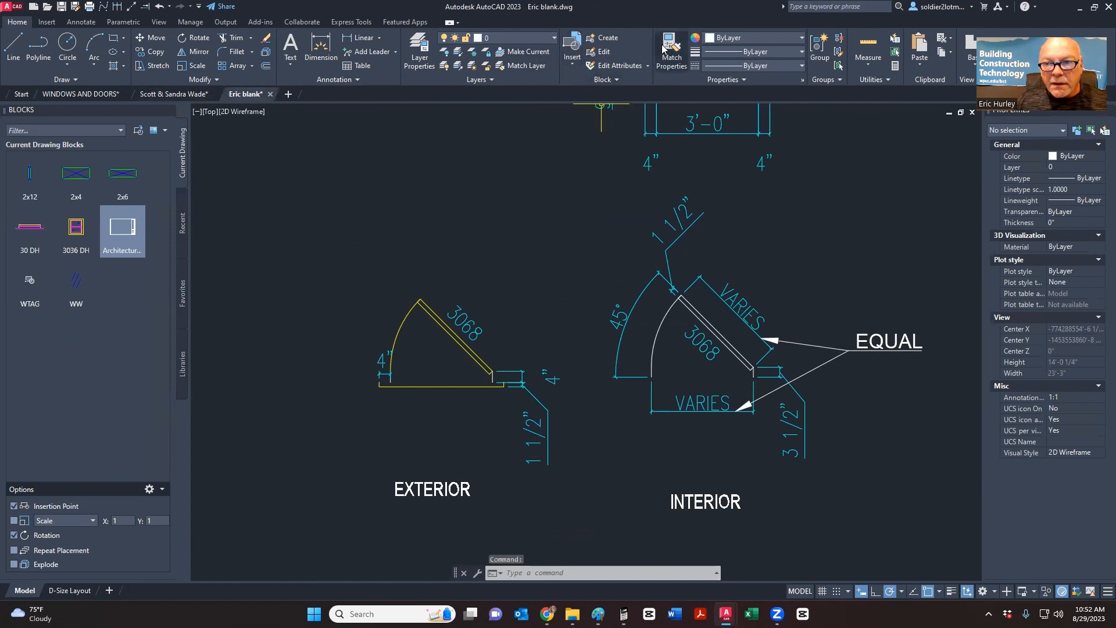
- Turn the interior door swing's arc and panel yellow using Match Properties from the yellow door line
scroll(389, 389, "up", 5)
left_click(404, 334)
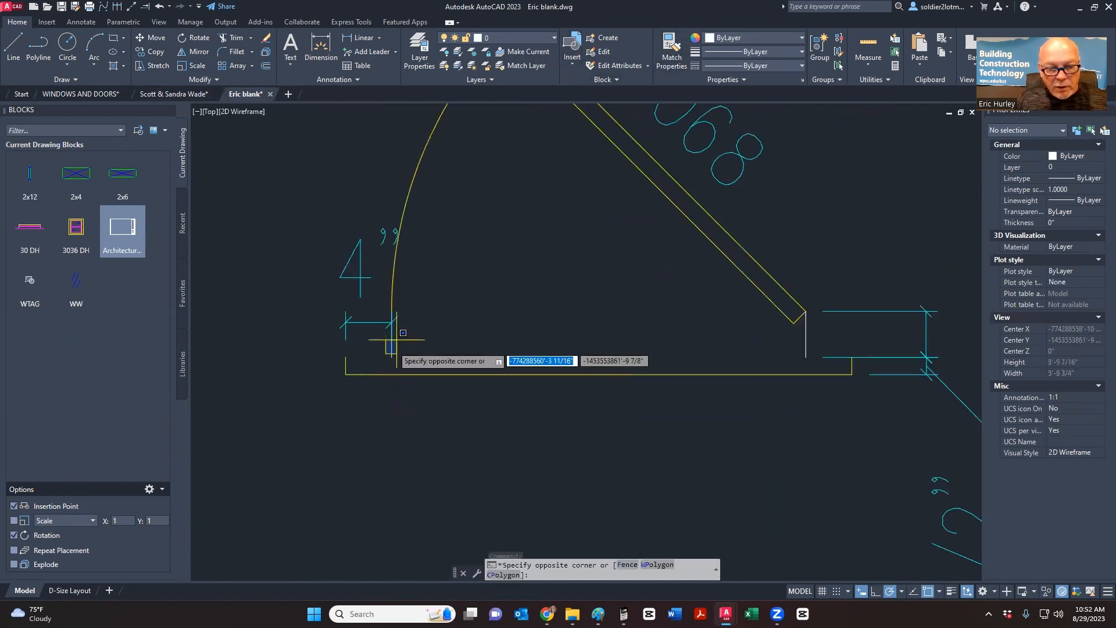
scroll(395, 315, "down", 10)
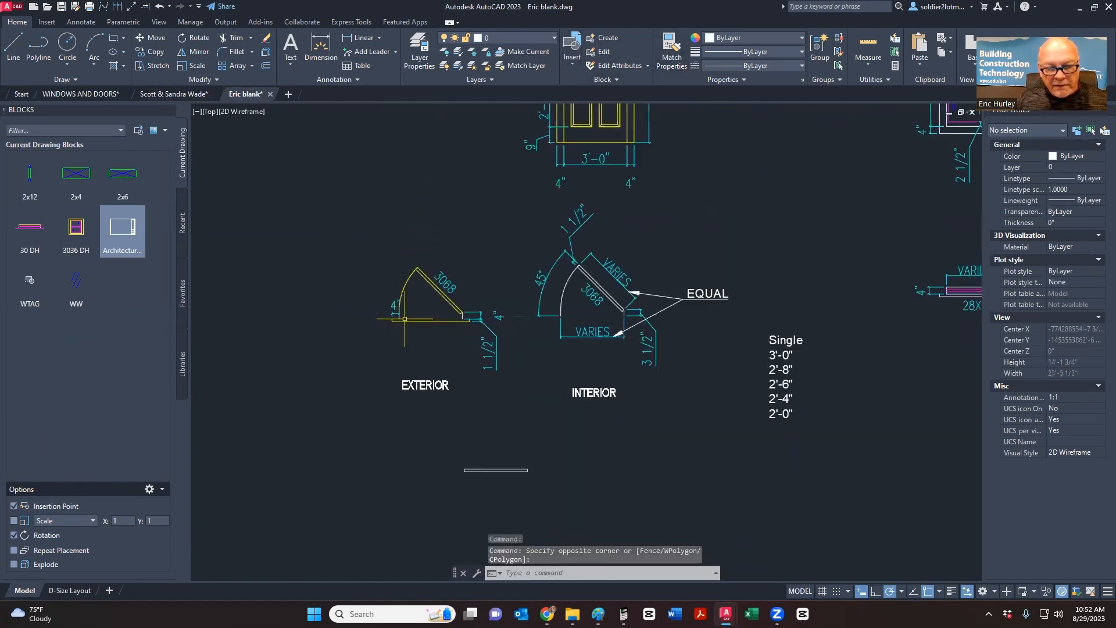
scroll(430, 407, "up", 4)
scroll(445, 430, "down", 2)
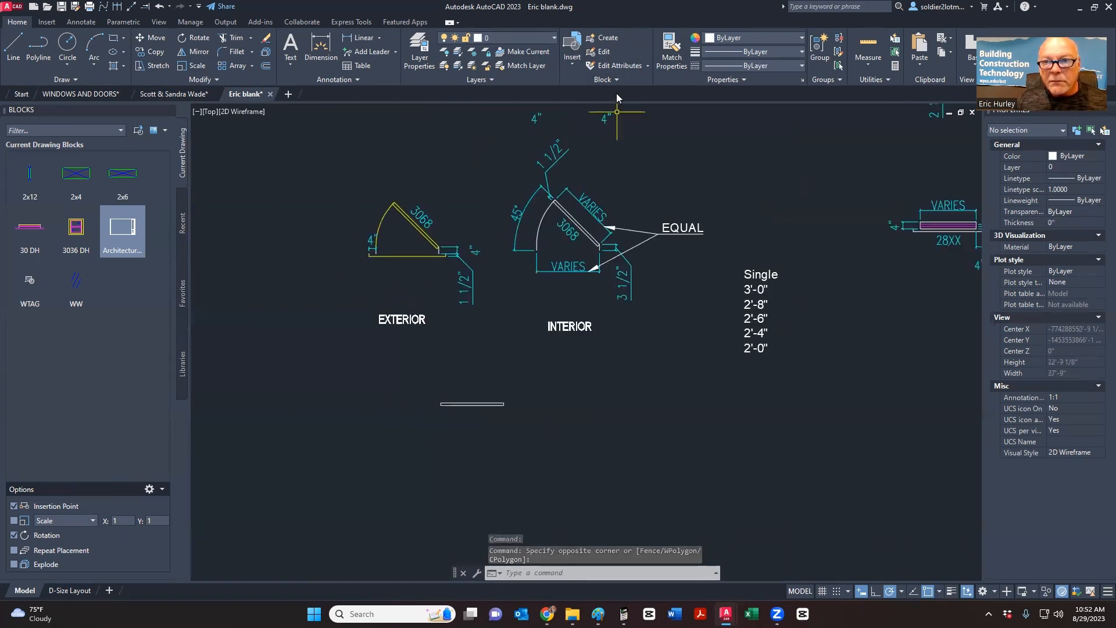
left_click(671, 53)
scroll(581, 227, "up", 4)
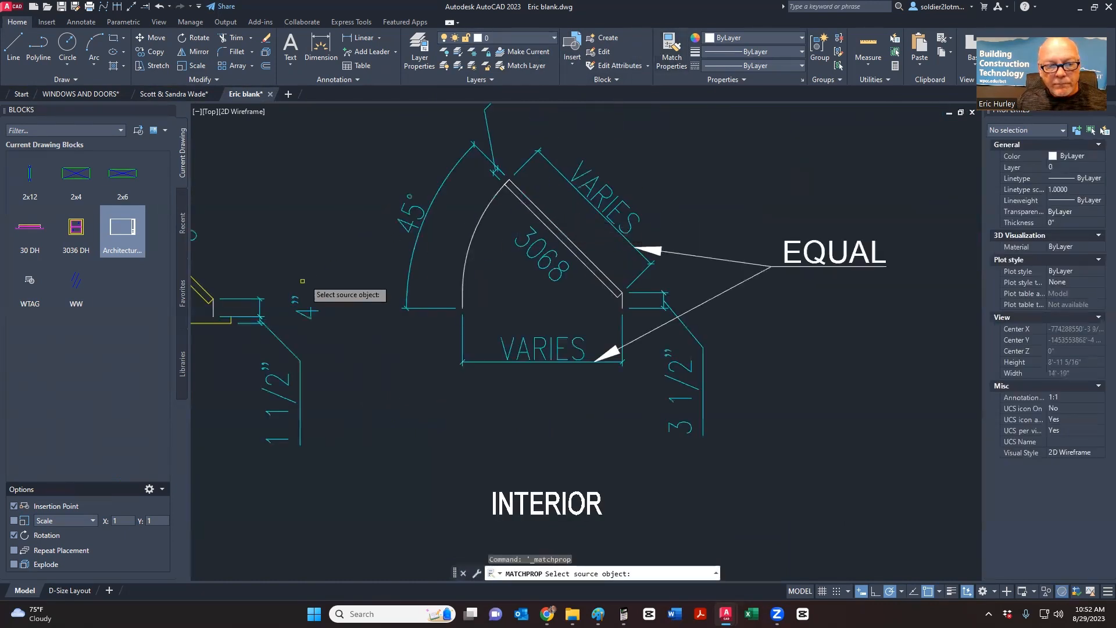
left_click(205, 294)
left_click(565, 213)
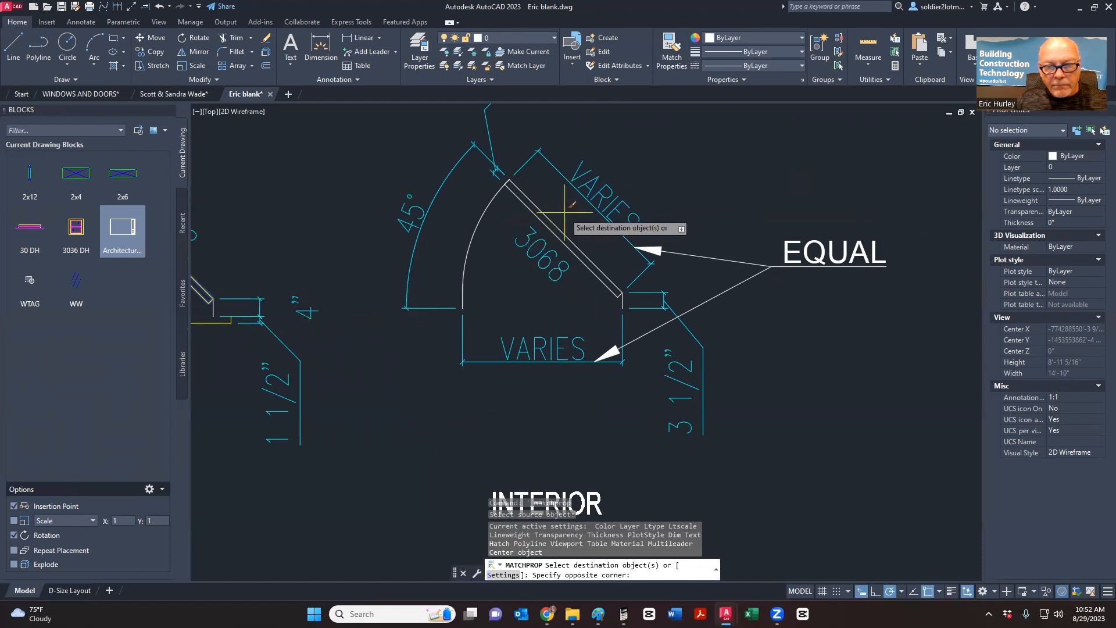
left_click(468, 218)
middle_click_drag(555, 289, 674, 273)
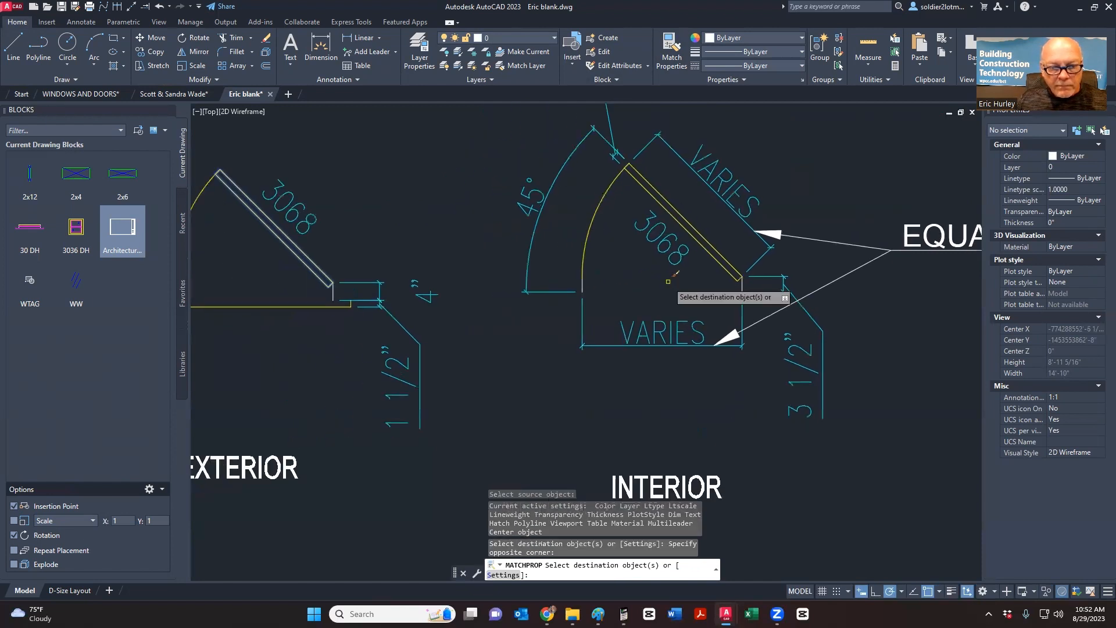
key("Escape")
scroll(445, 267, "down", 4)
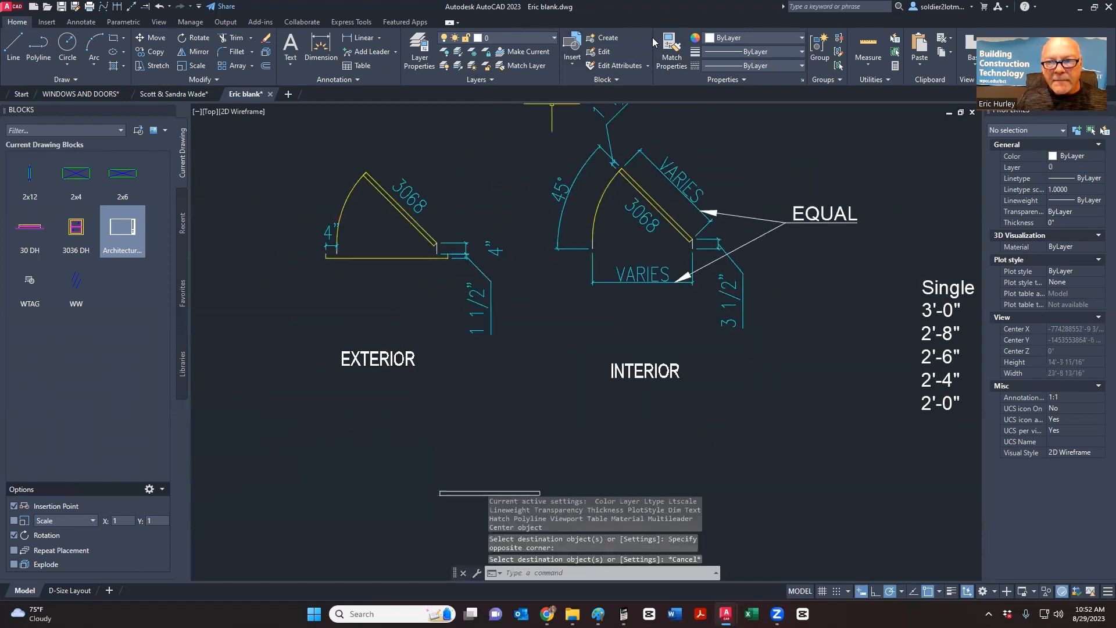
left_click(669, 47)
key("Escape")
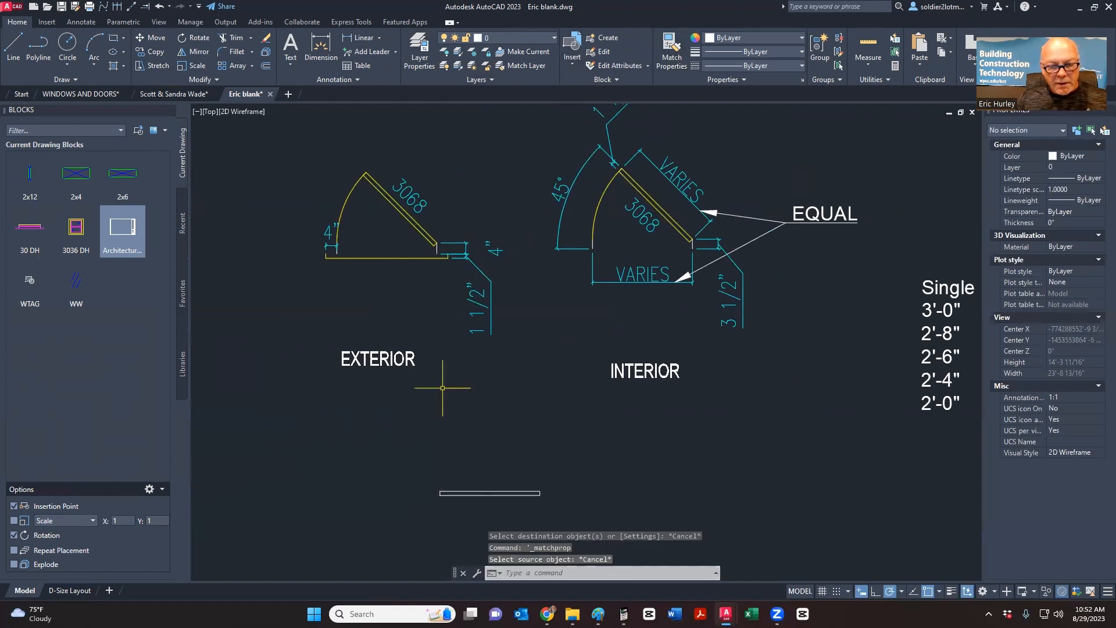
- Put the 36 x 1.5 rectangle below the details on the A-Doors layer
left_click(478, 495)
left_click(499, 37)
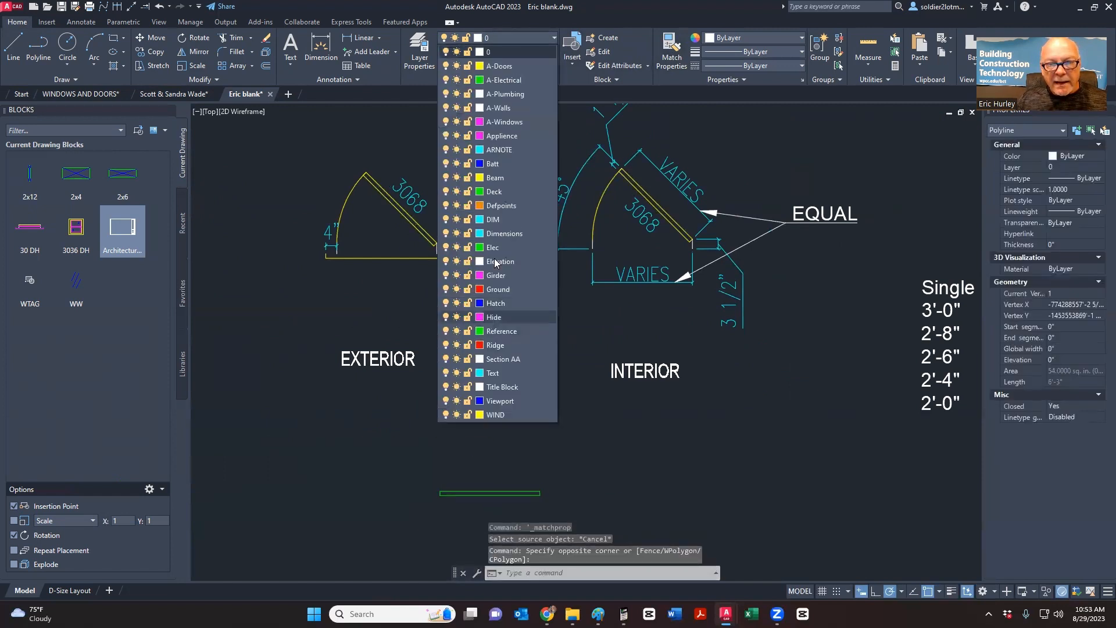
left_click(499, 67)
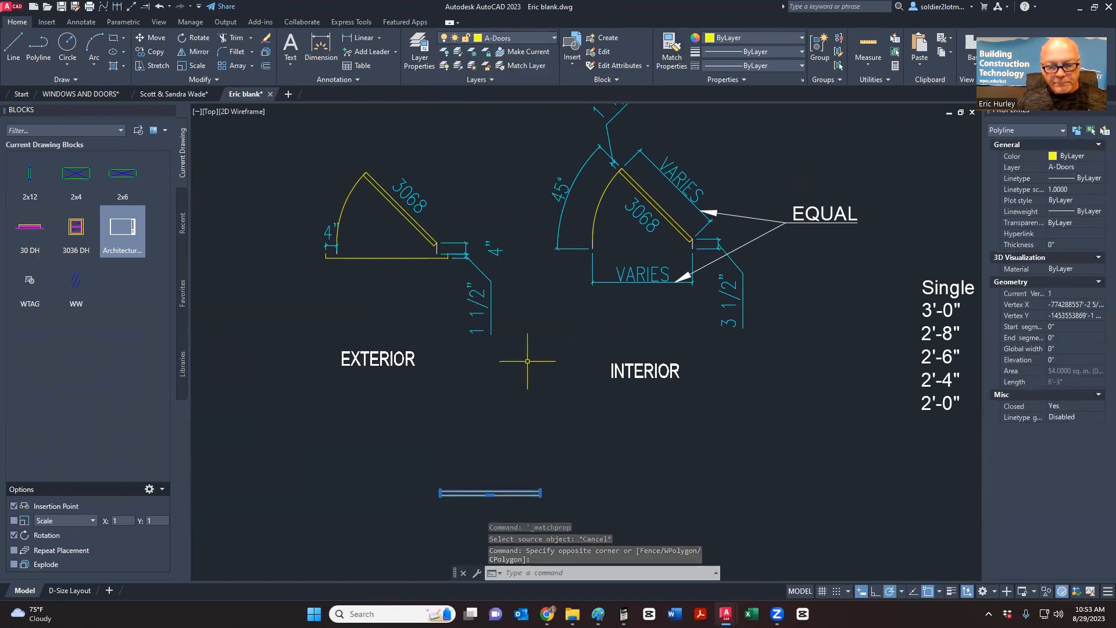
middle_click_drag(528, 400, 506, 306)
key("Escape")
key("Escape")
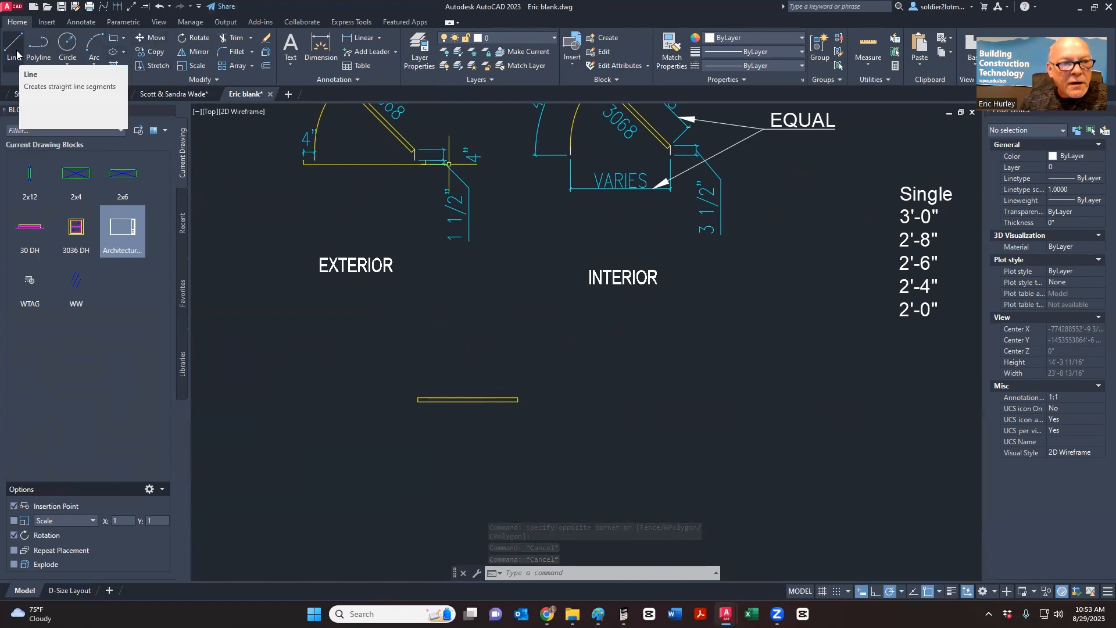
- Make A-Walls current and draw a 3 1/2" vertical line down from the rectangle's right corner
left_click(513, 39)
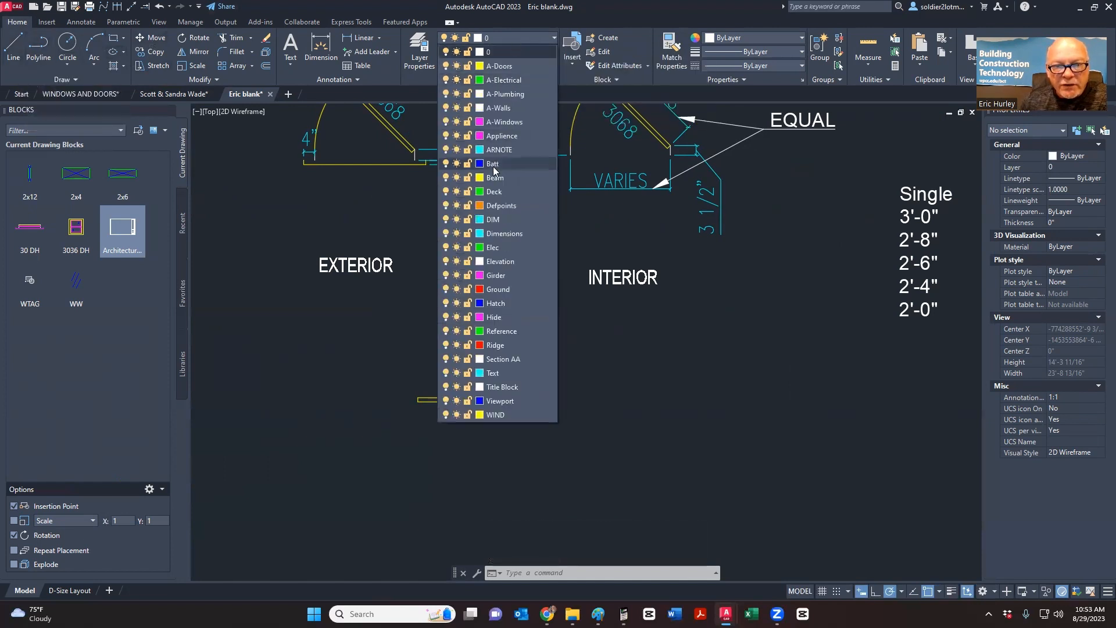
left_click(496, 110)
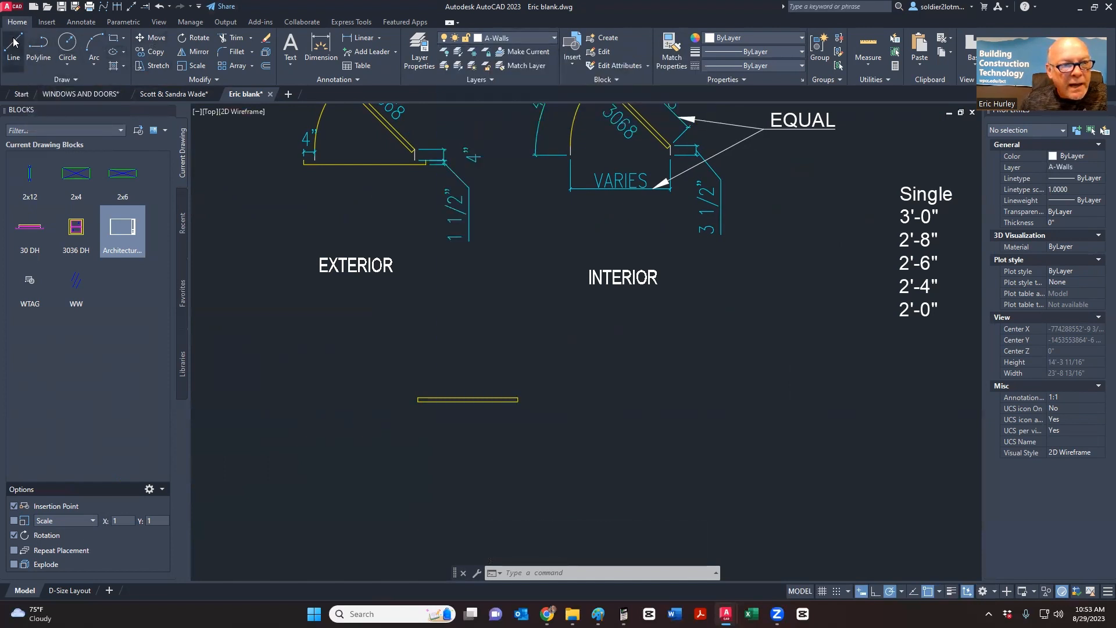
left_click(14, 52)
scroll(530, 408, "up", 4)
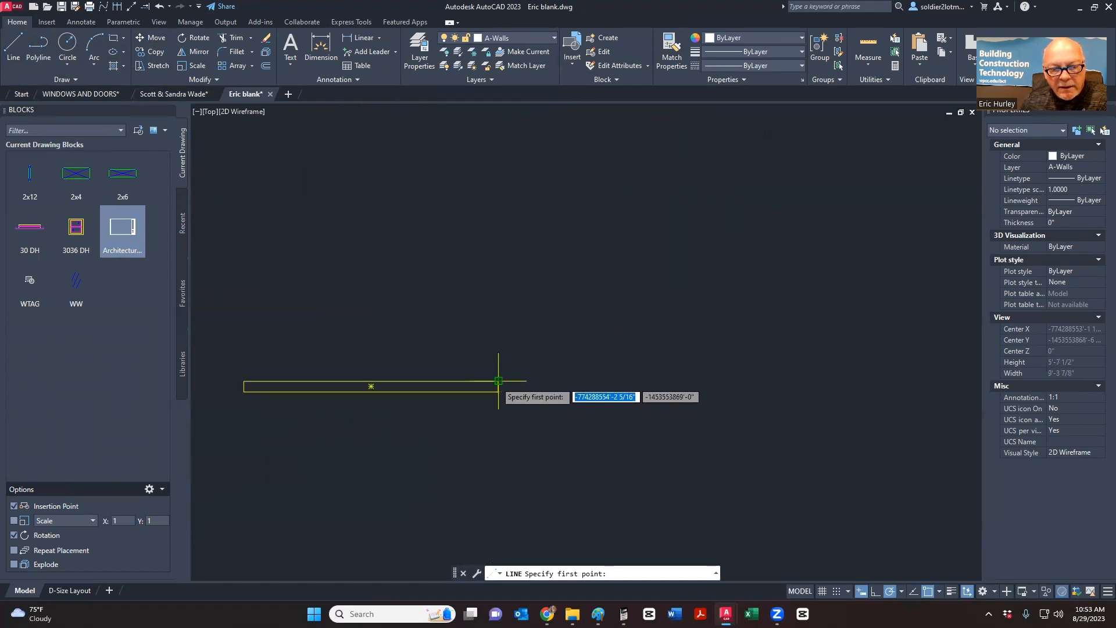
left_click(498, 381)
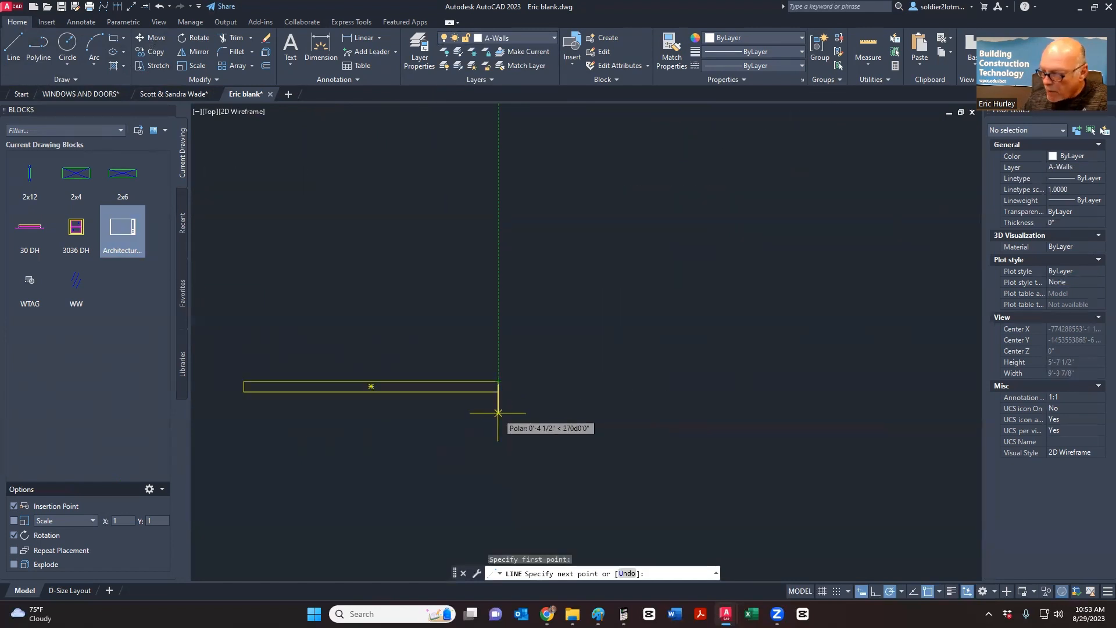
type("3.5")
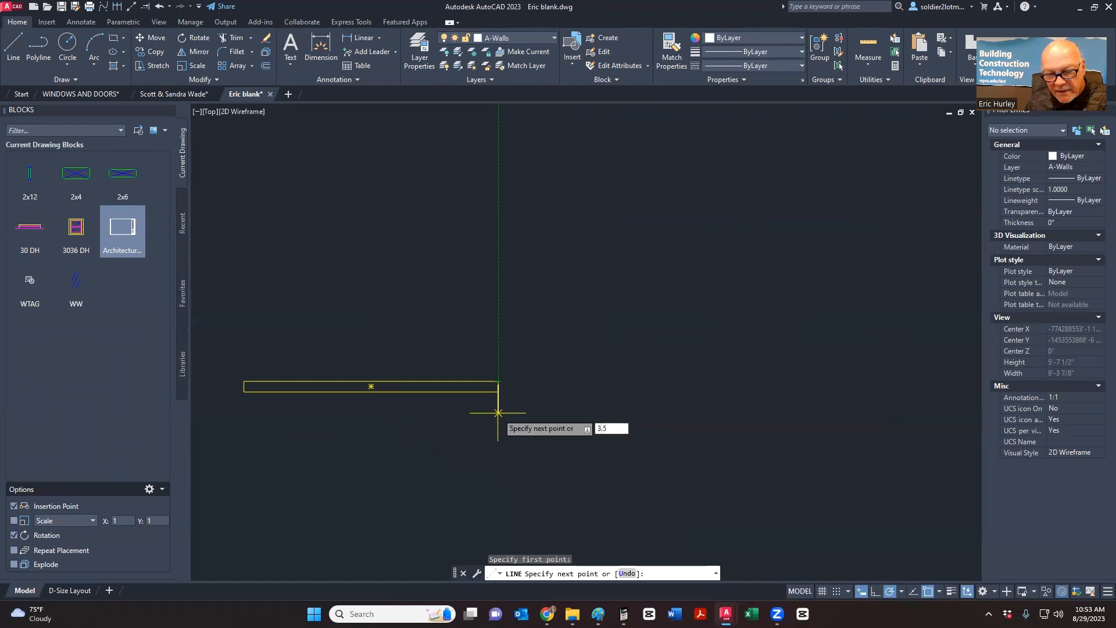
key("Return")
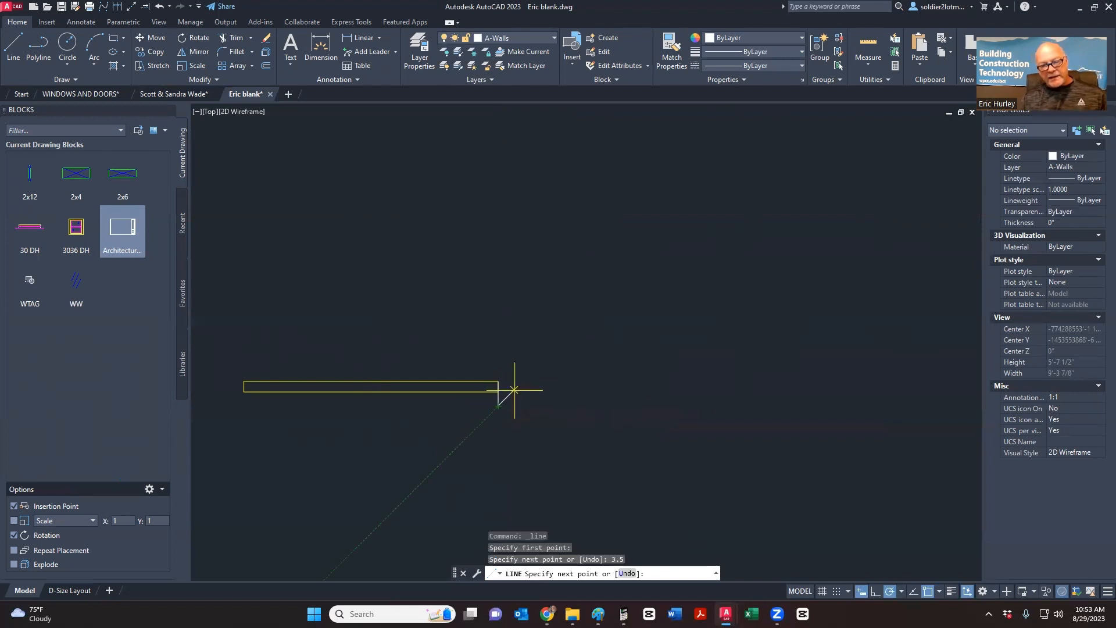
key("Escape")
- Copy the short vertical line to the rectangle's left end
left_click(517, 397)
left_click(496, 386)
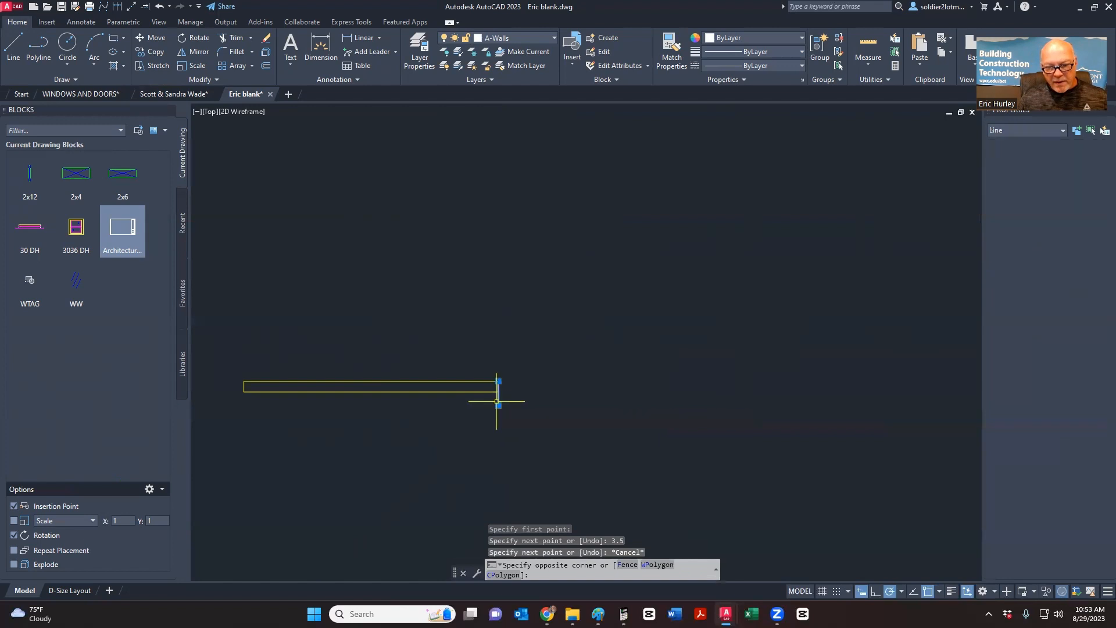
right_click(497, 401)
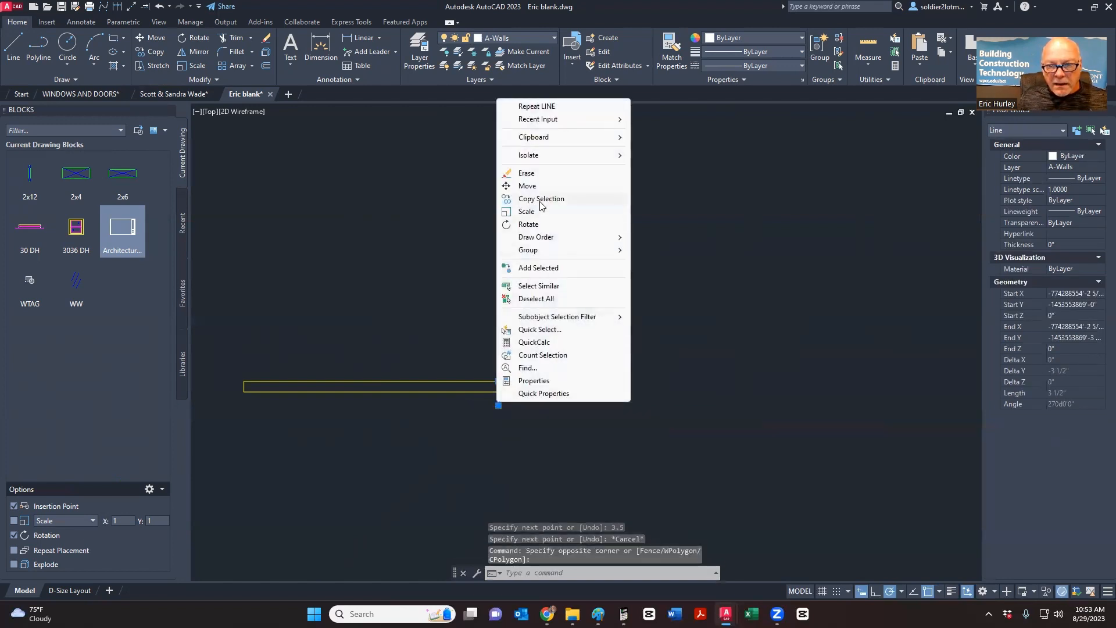
left_click(540, 199)
left_click(497, 381)
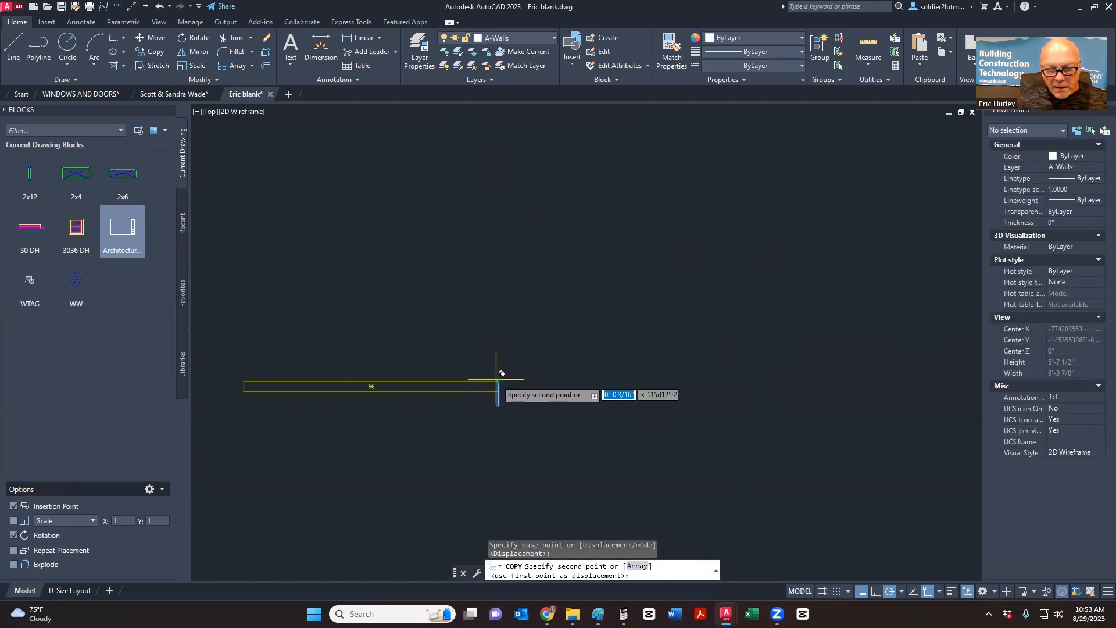
left_click(244, 381)
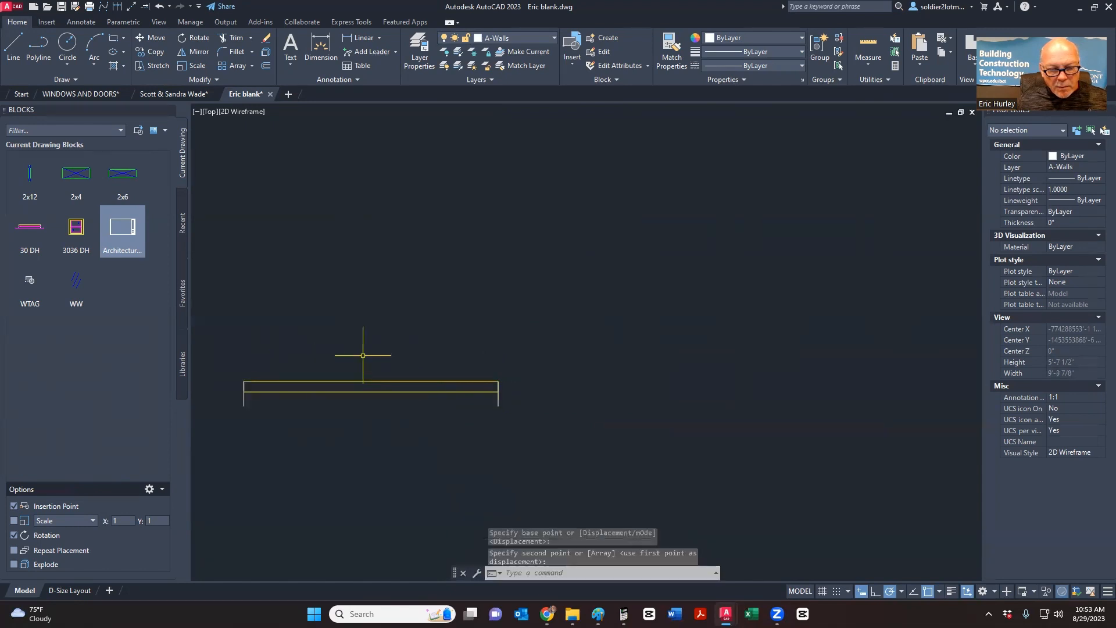
key("Escape")
scroll(503, 327, "down", 3)
middle_click_drag(503, 326, 618, 304)
scroll(535, 311, "up", 3)
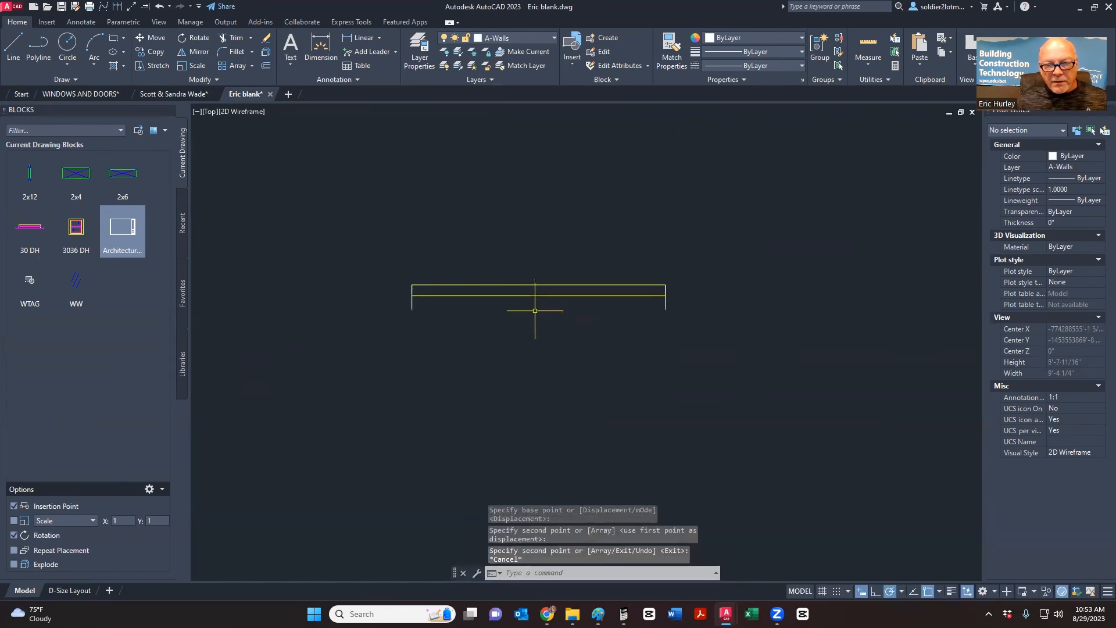
scroll(535, 310, "down", 5)
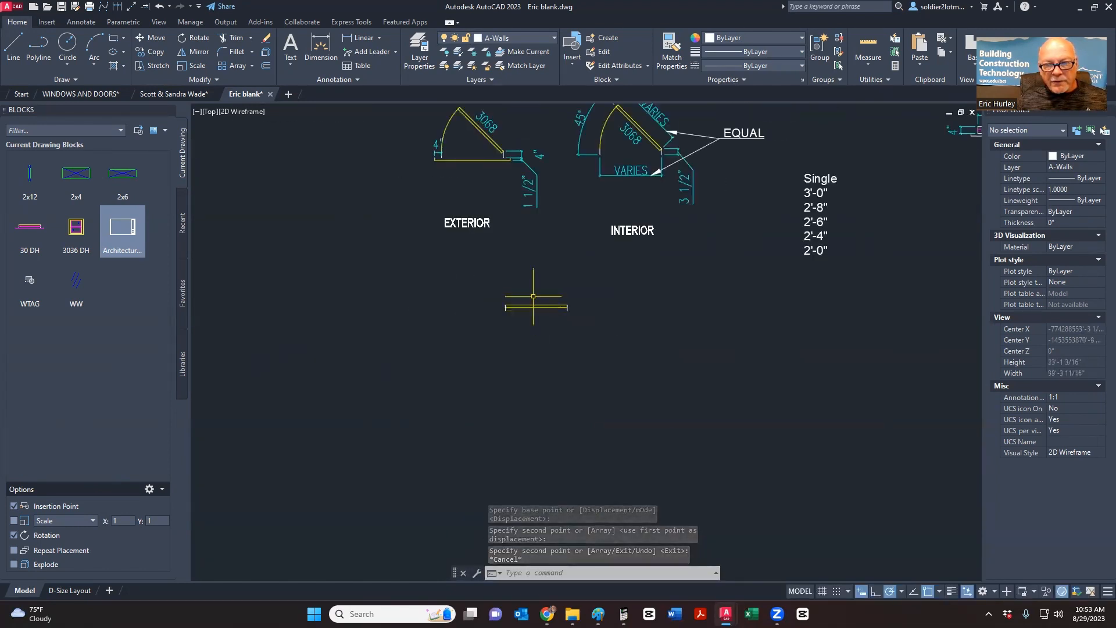
scroll(532, 320, "up", 4)
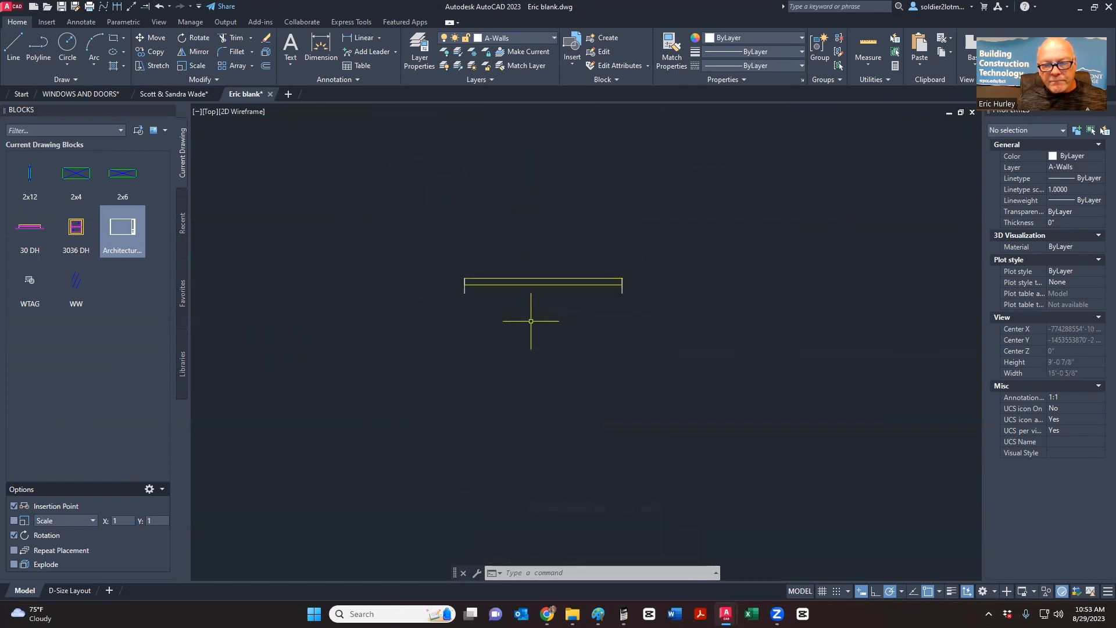
left_click(14, 47)
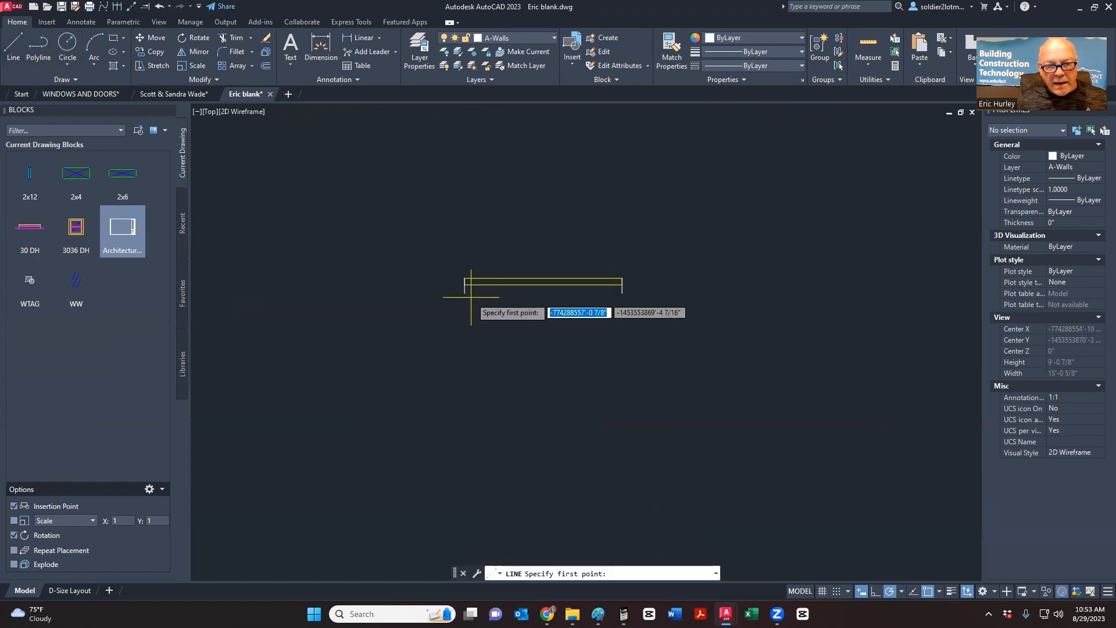
key("Escape")
scroll(459, 332, "down", 4)
- Rotate the 36 x 1.5 door panel 45° about its right endpoint
scroll(453, 341, "down", 2)
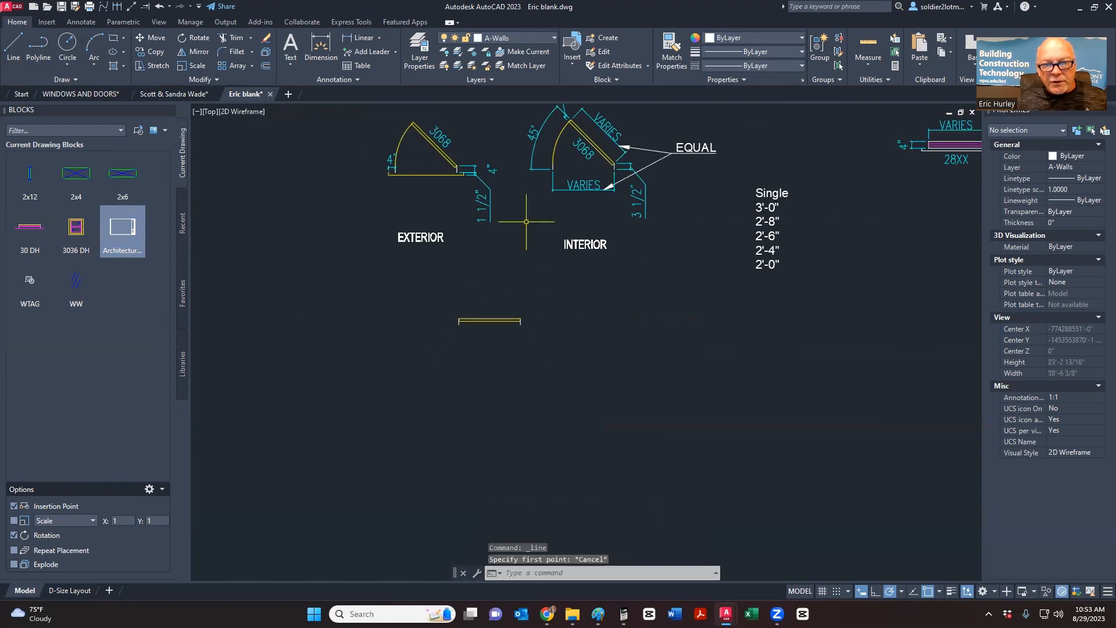
middle_click_drag(544, 208, 489, 263)
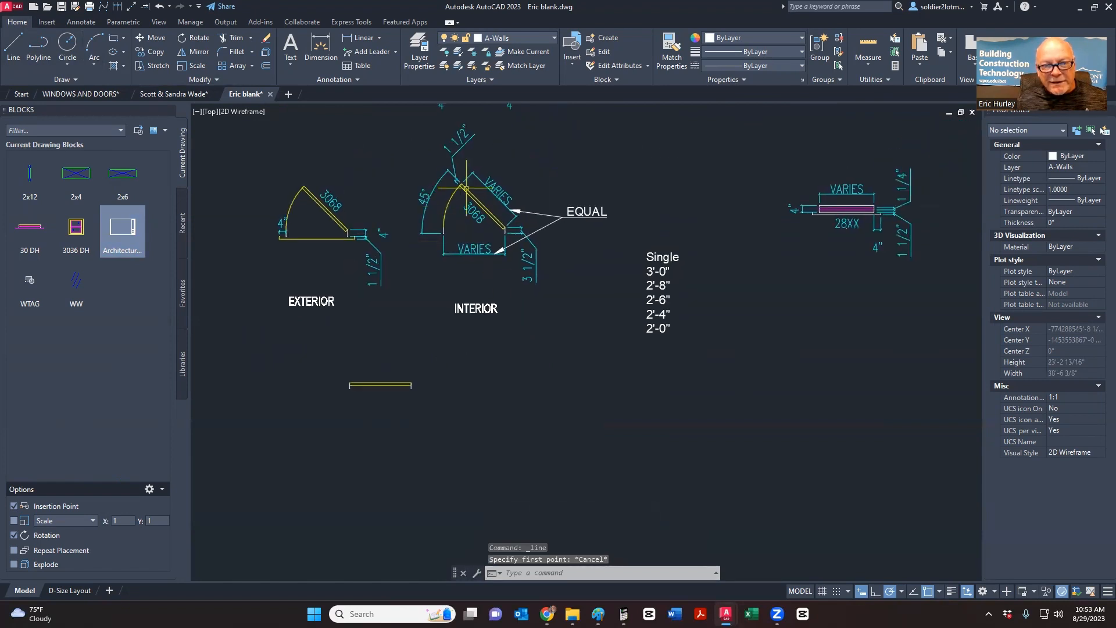
scroll(390, 377, "up", 4)
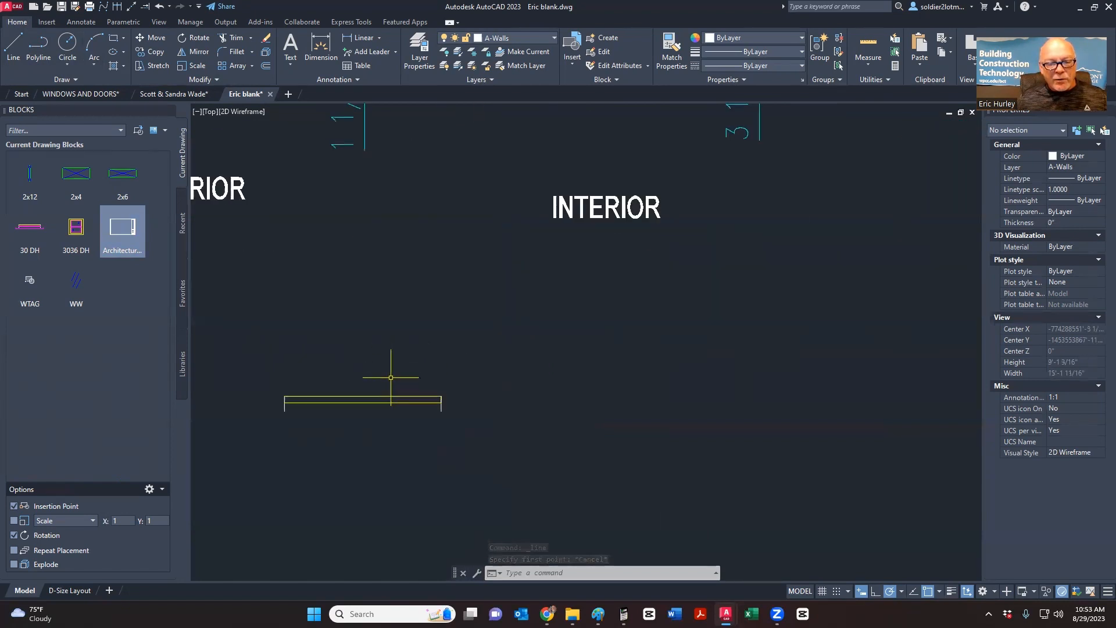
middle_click_drag(390, 377, 469, 341)
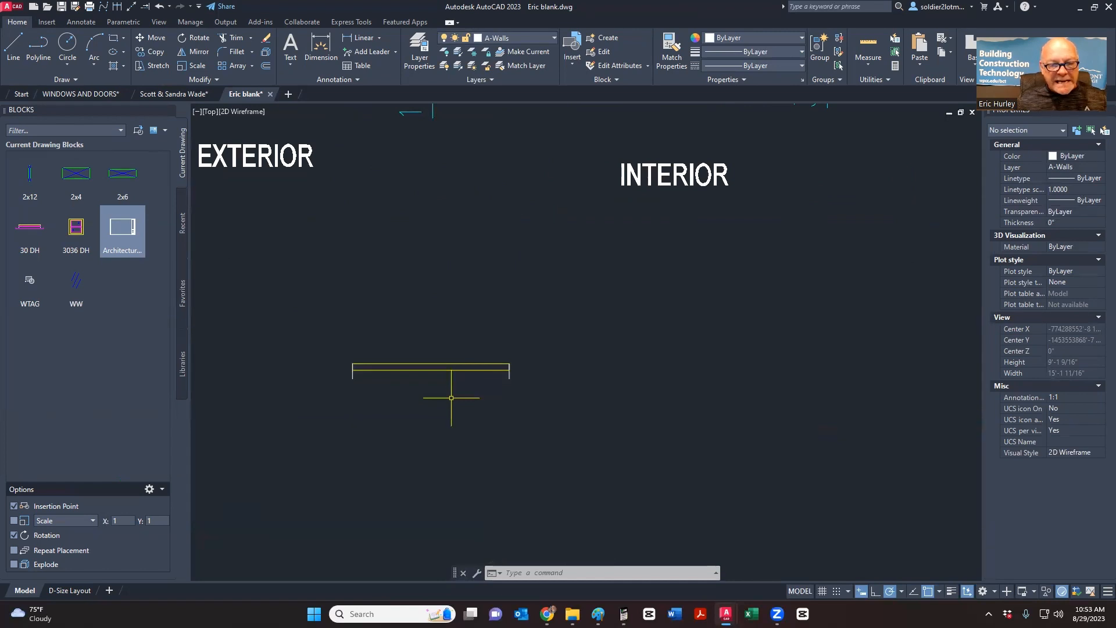
left_click(451, 397)
left_click(427, 355)
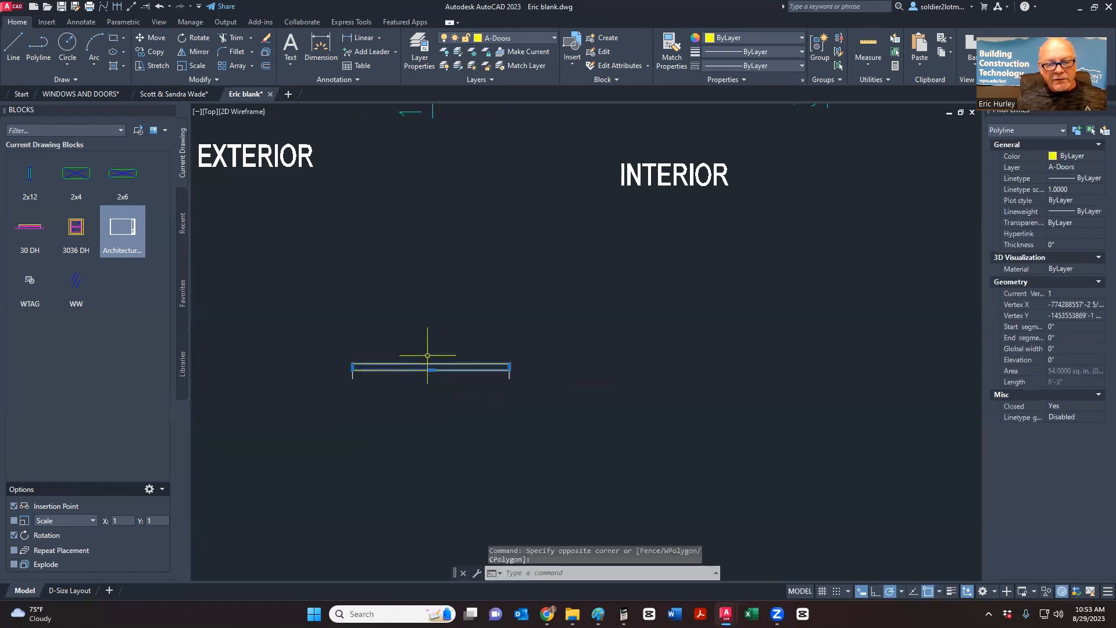
left_click(195, 38)
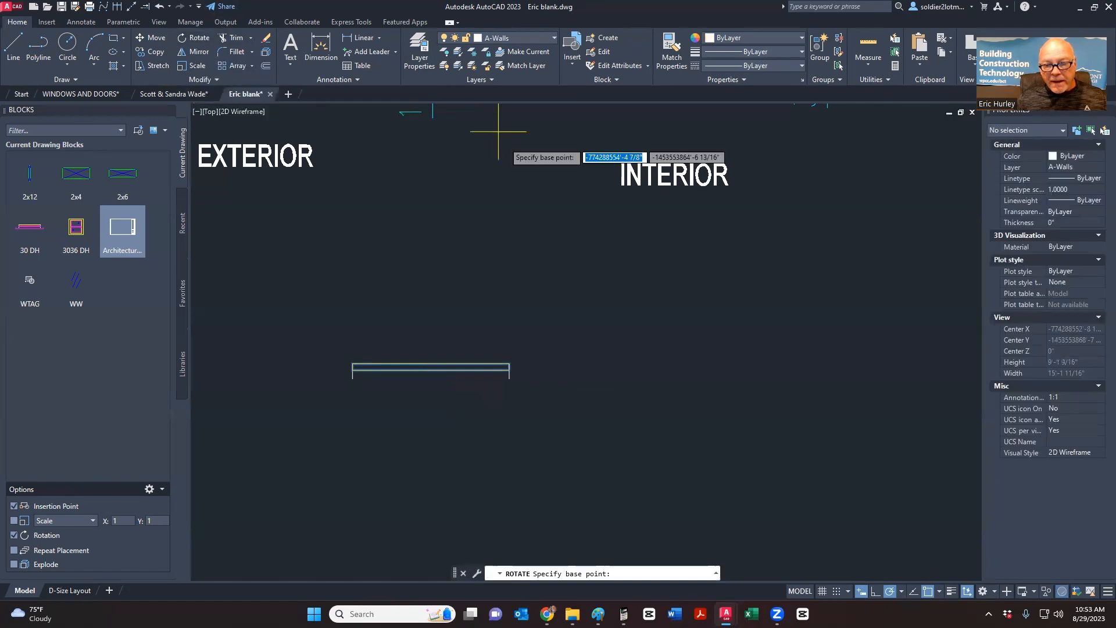
left_click(509, 364)
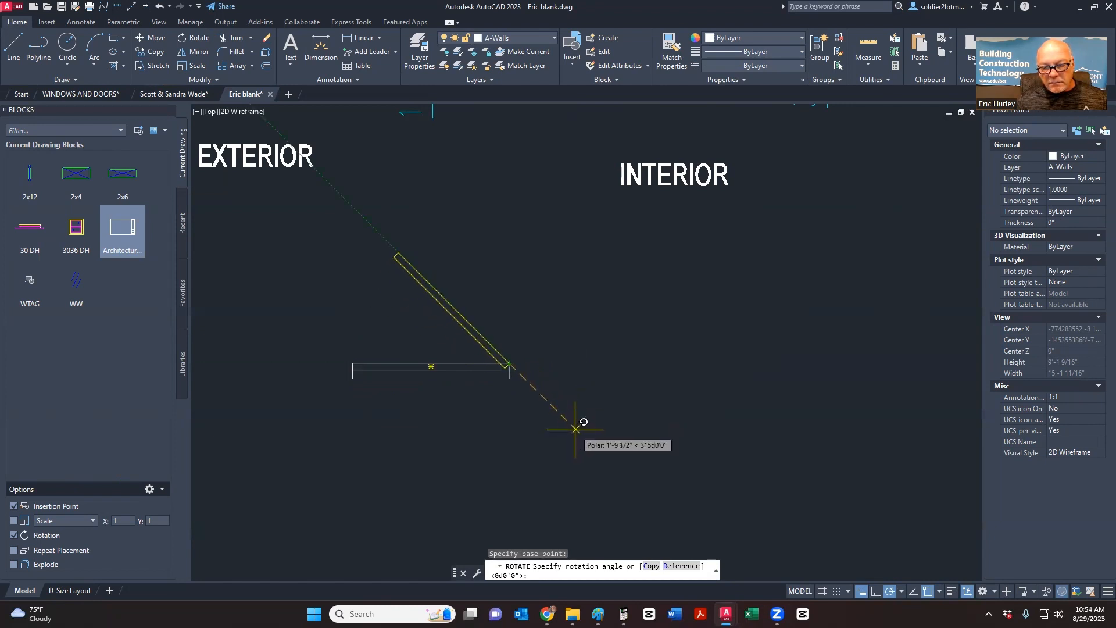
left_click(576, 430)
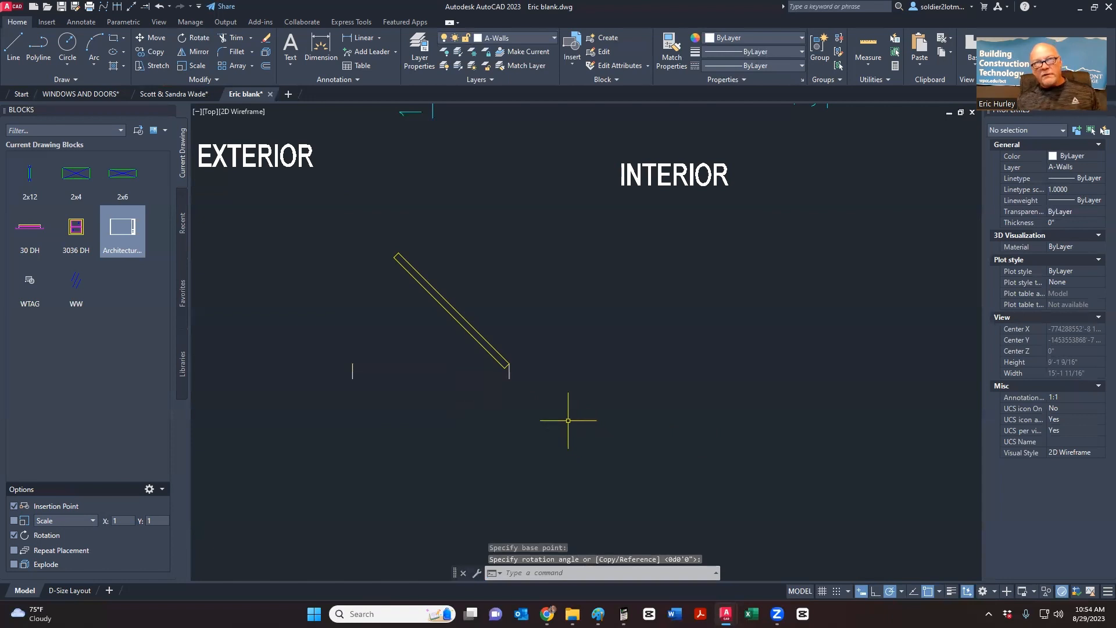
mouse_move(470, 384)
middle_mouse_down()
mouse_move(476, 349)
mouse_move(541, 389)
mouse_move(538, 409)
middle_mouse_up()
scroll(486, 375, "down", 2)
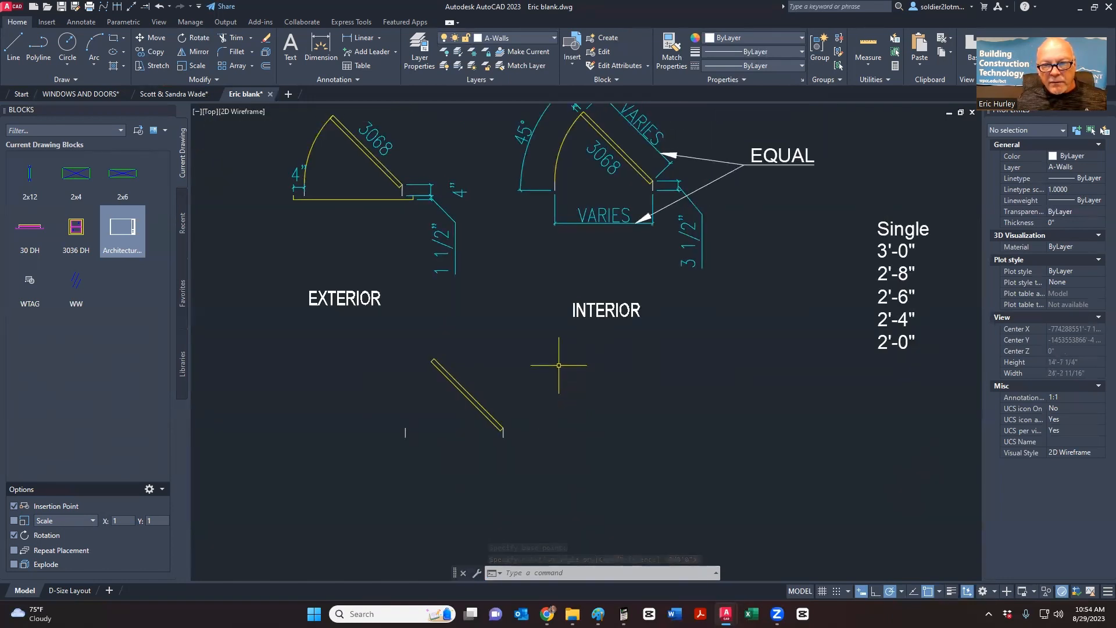
middle_click_drag(574, 286, 570, 319)
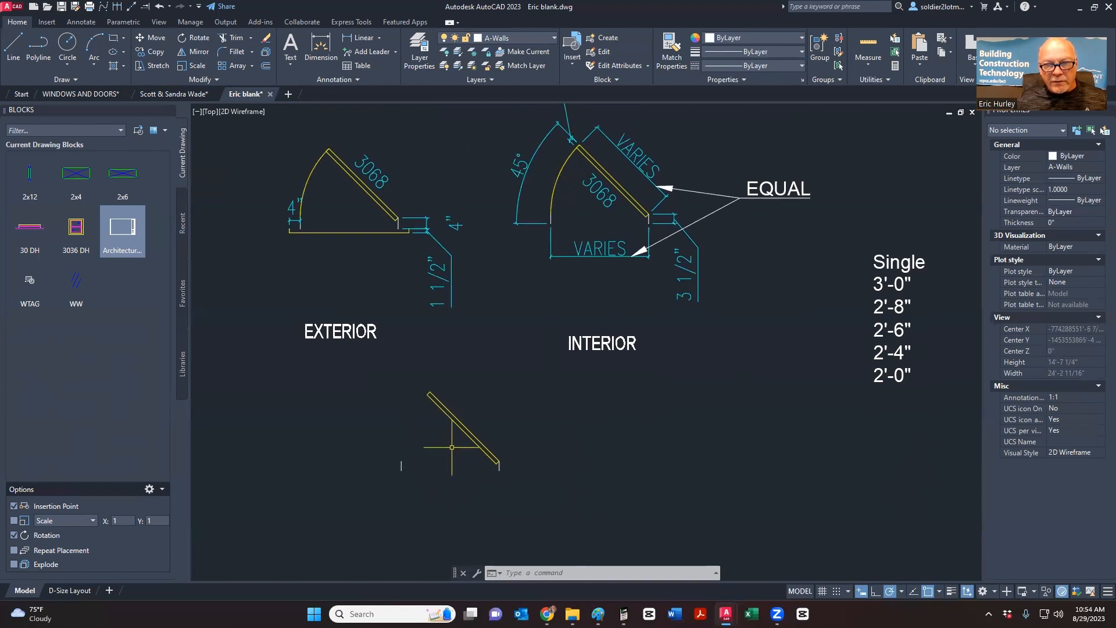
- Draw a circle centred on the panel's pivot end with radius reaching its far end
left_click(67, 41)
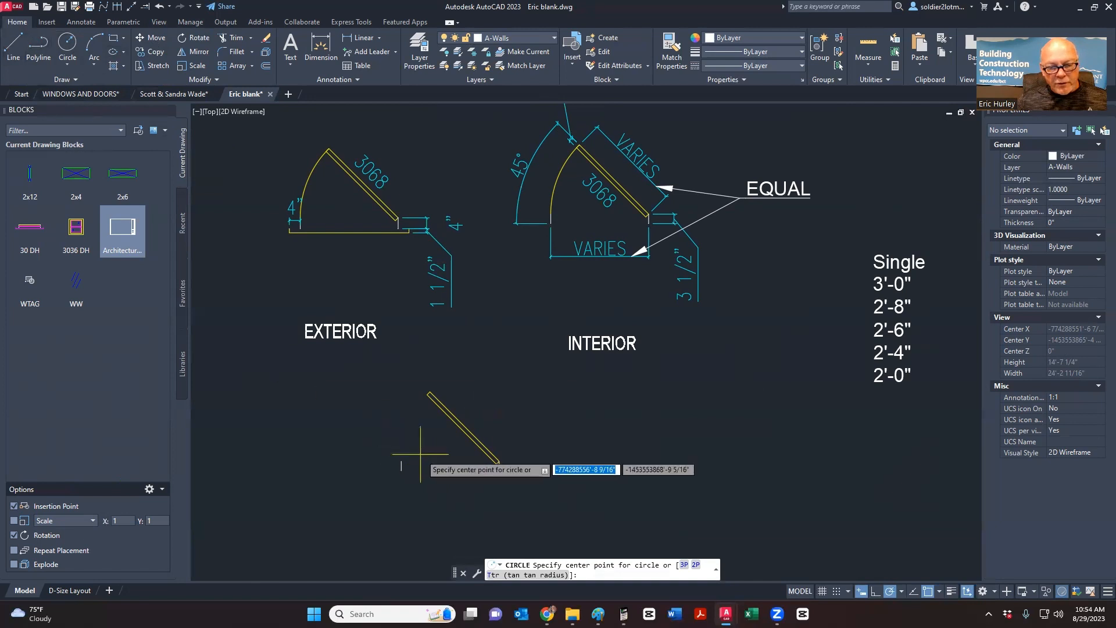
left_click(499, 461)
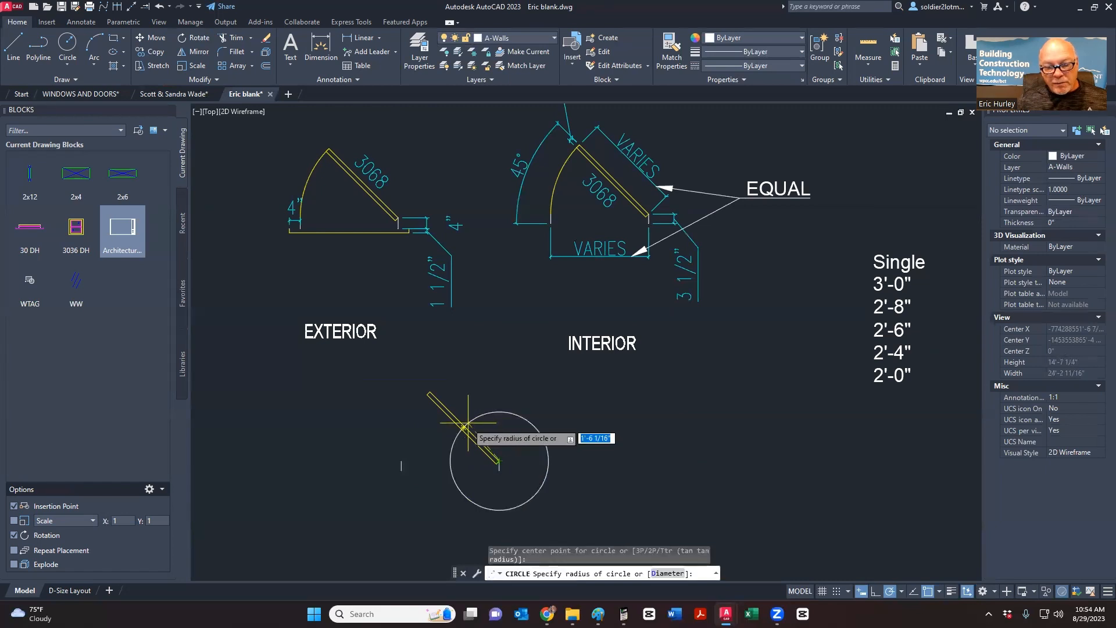
left_click(430, 392)
middle_click_drag(336, 481, 324, 419)
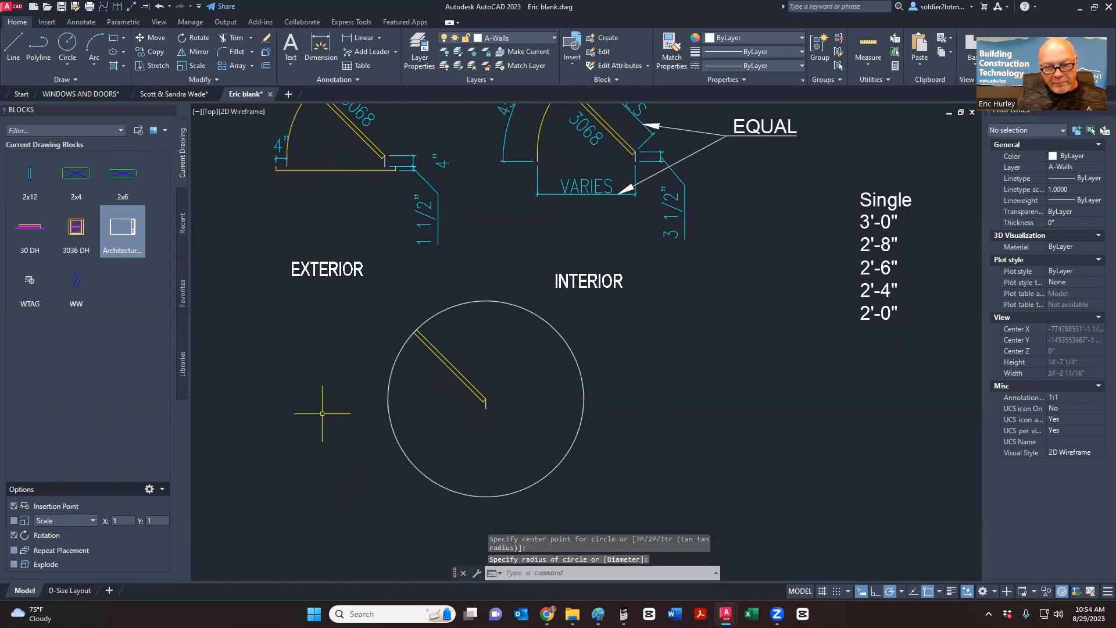
- Trim the circle down to the door-swing arc and erase the stray short horizontal line
left_click(234, 39)
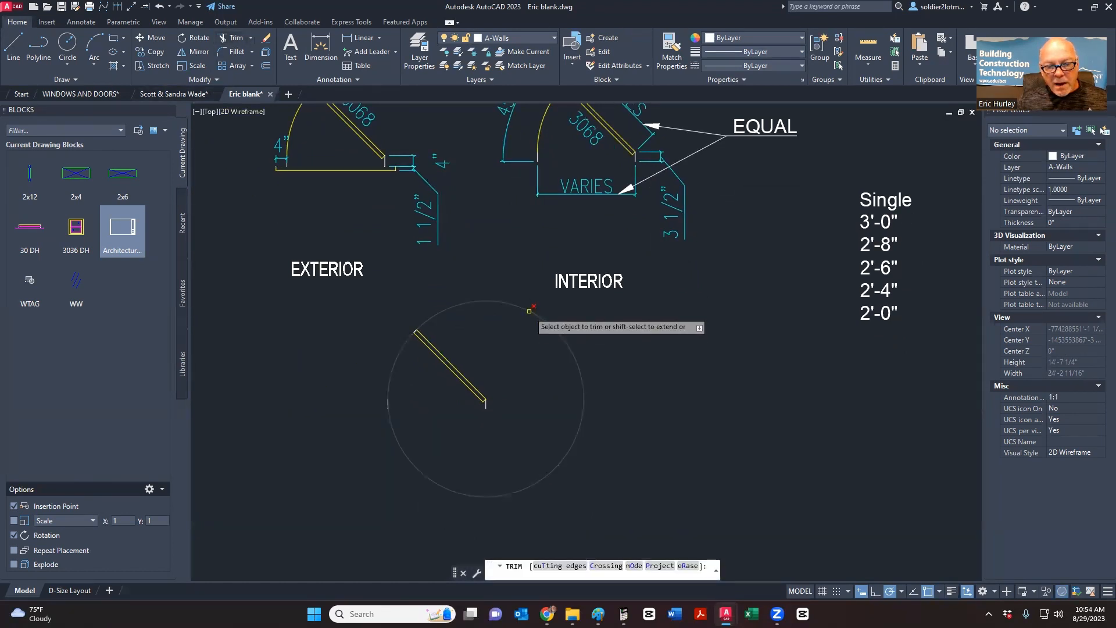
key("Escape")
left_click(14, 46)
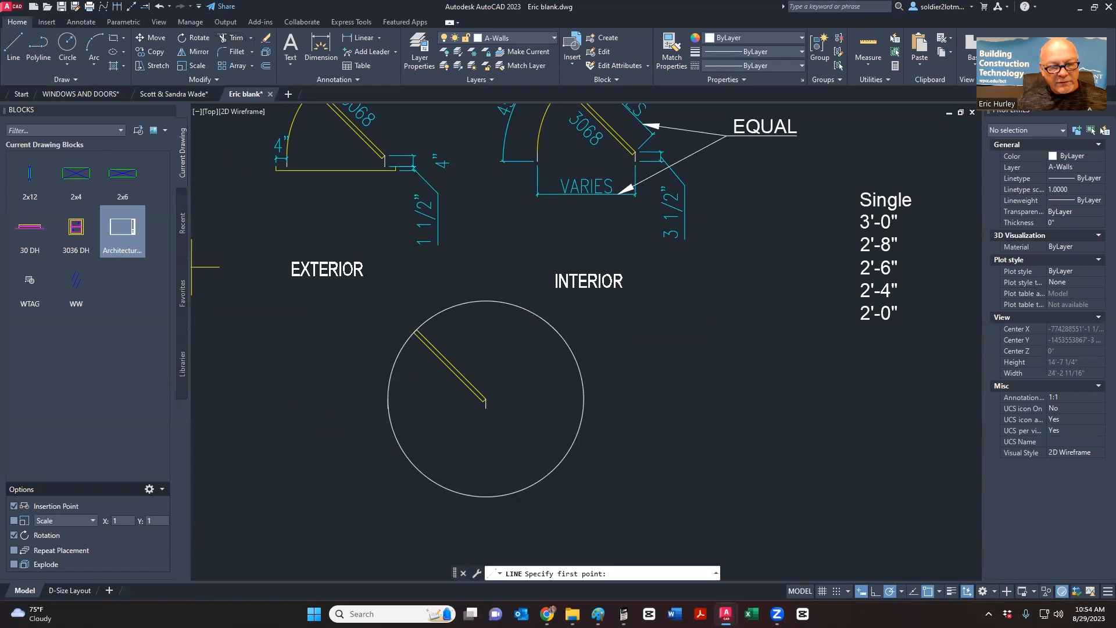
left_click(388, 399)
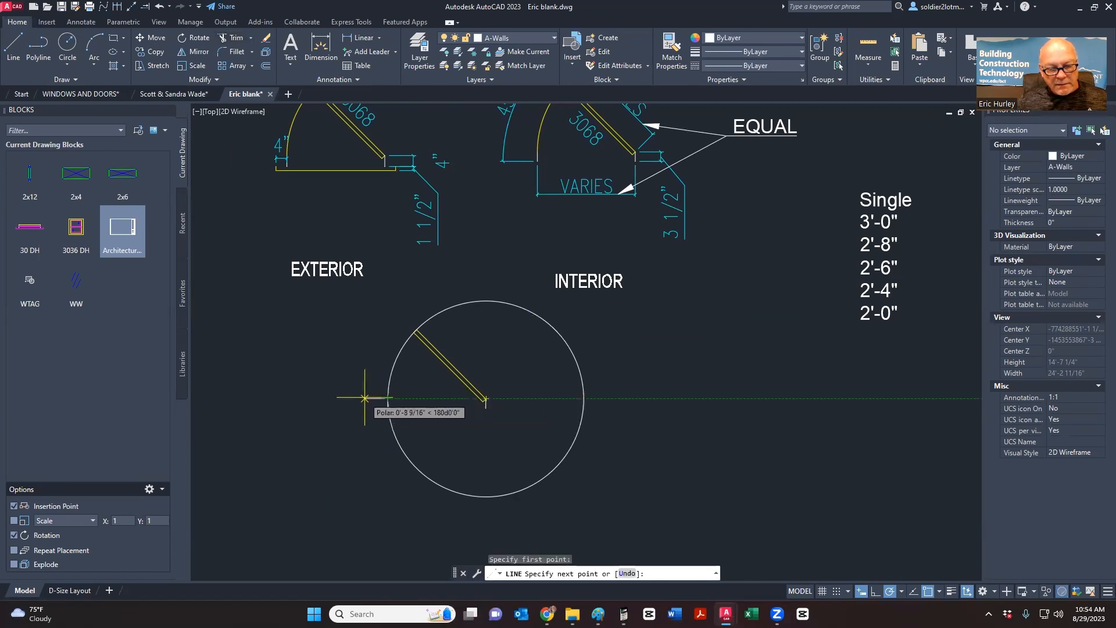
key("Escape")
left_click(231, 38)
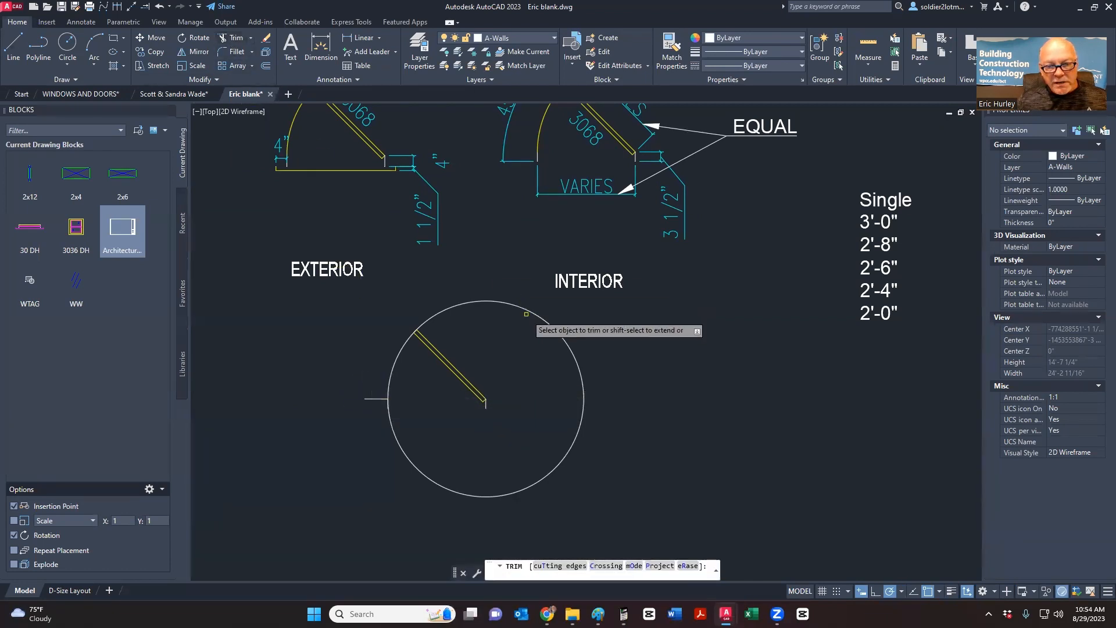
left_click(577, 365)
key("Escape")
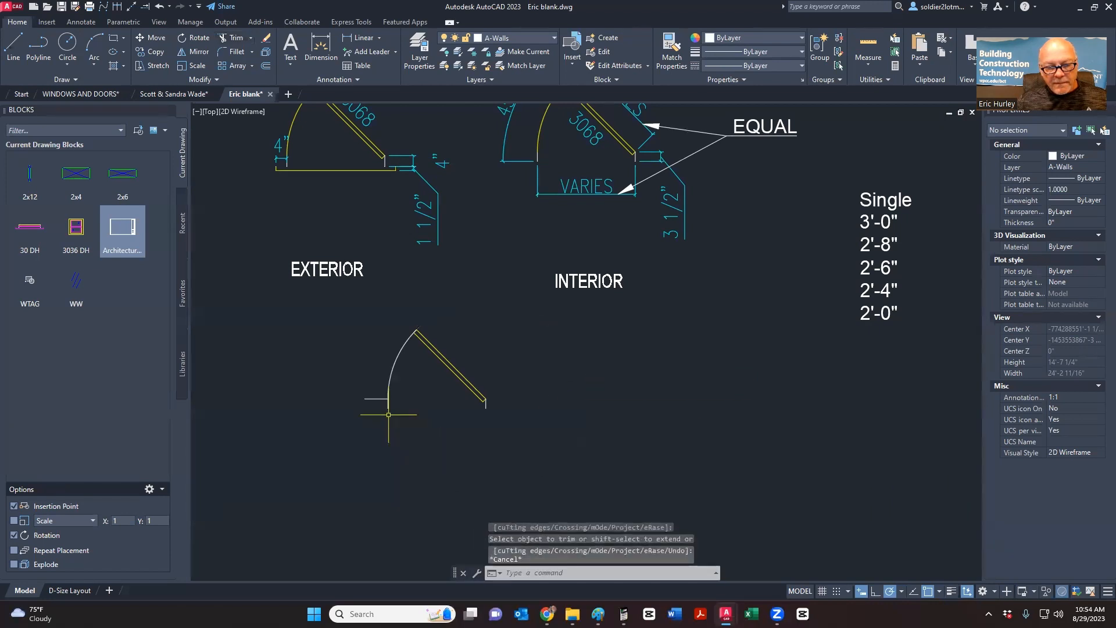
scroll(381, 411, "up", 2)
left_click(379, 405)
left_click(364, 385)
key("Delete")
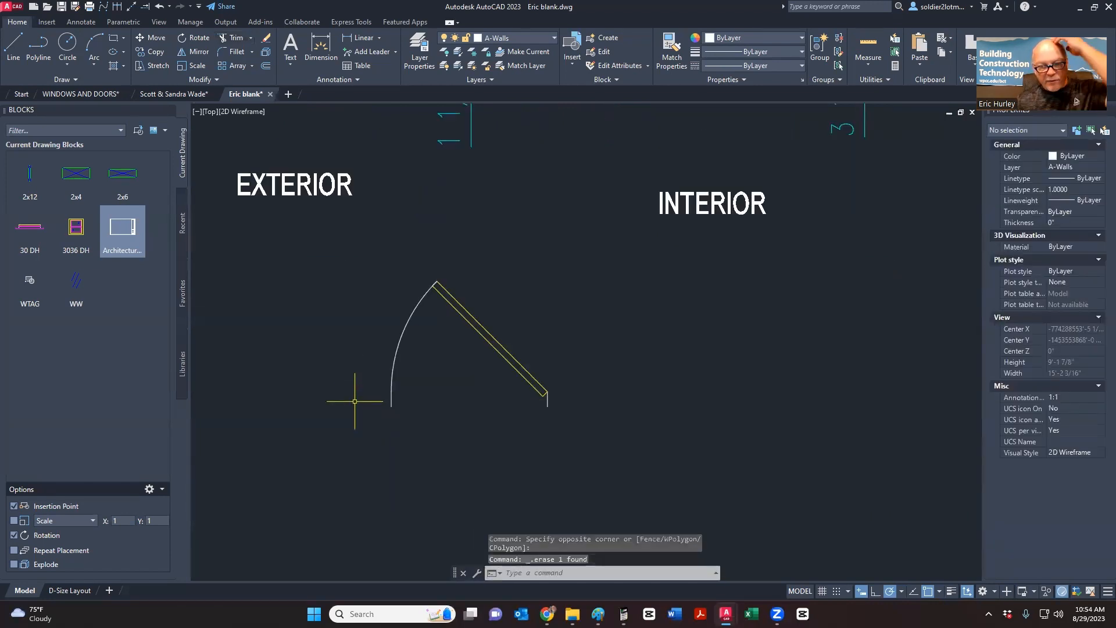
- Give the door swing arc the door panel's yellow properties with Match Properties
left_click(671, 52)
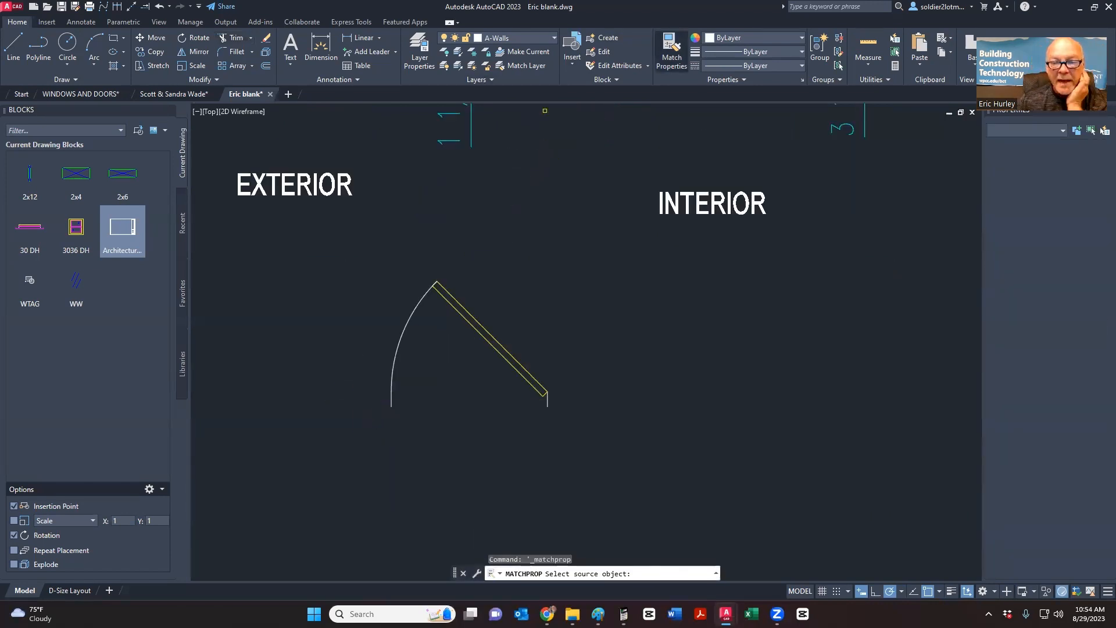
left_click(456, 309)
left_click(437, 324)
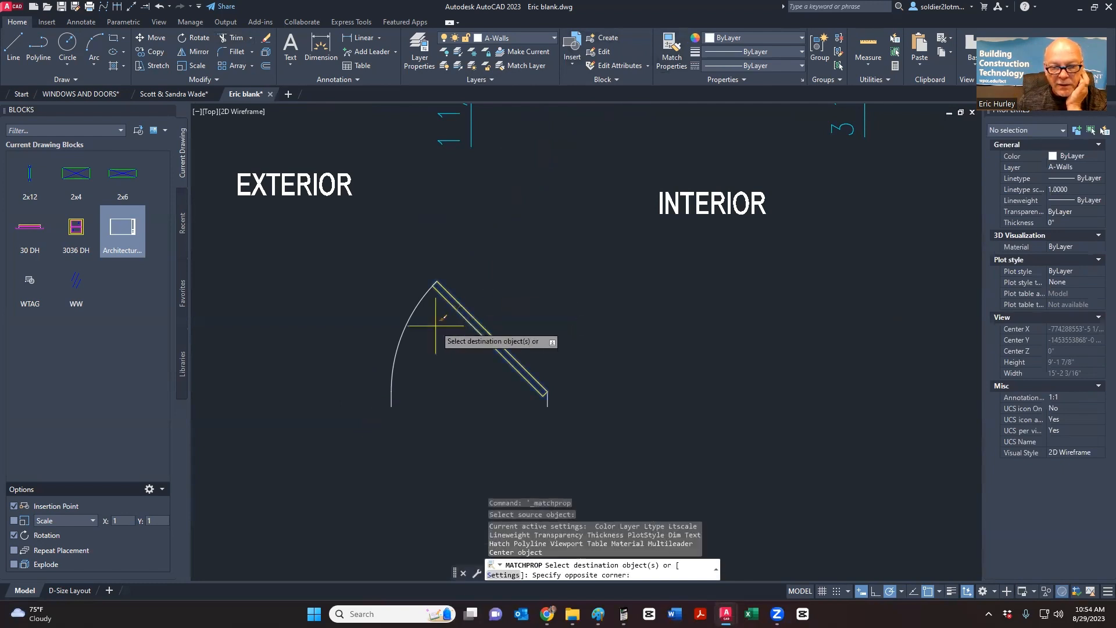
left_click(397, 330)
scroll(463, 368, "down", 2)
key("Escape")
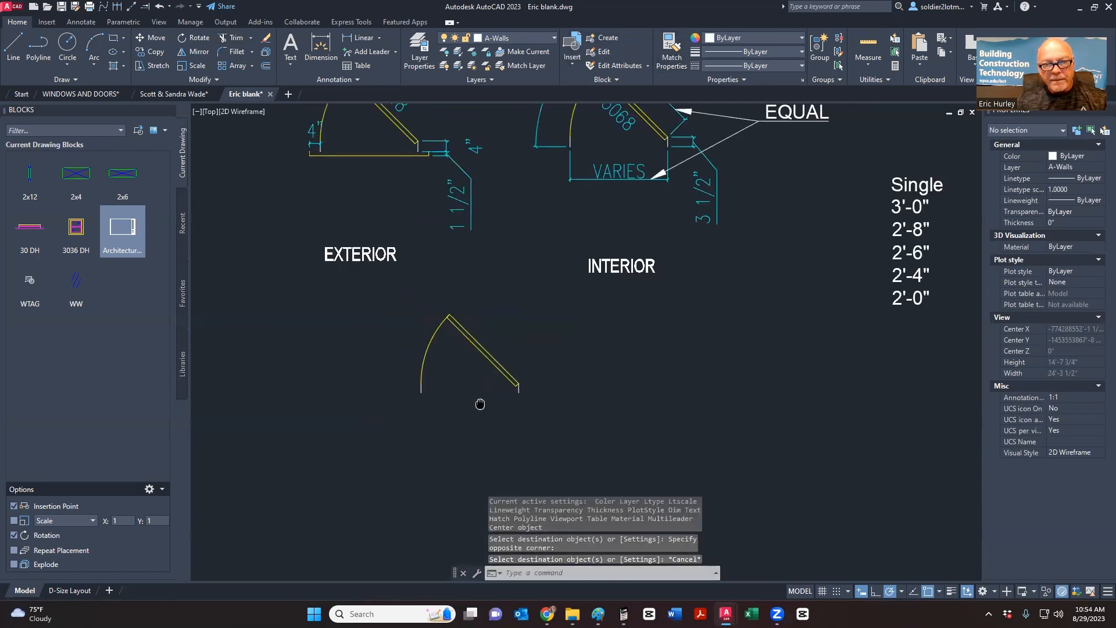
middle_click_drag(481, 404, 465, 446)
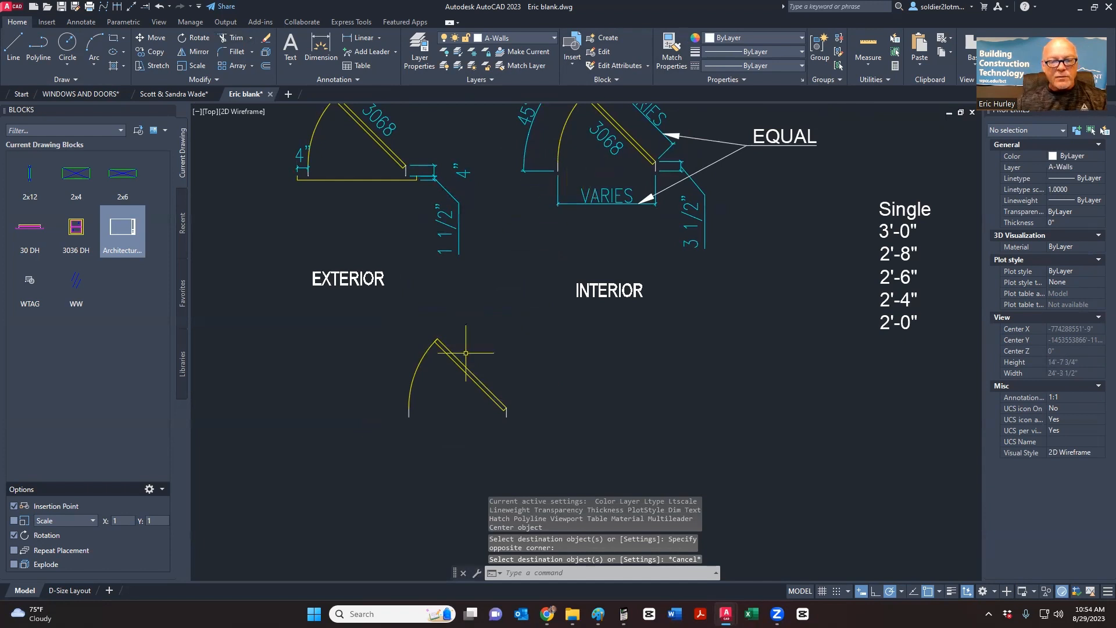
middle_click_drag(462, 352, 465, 362)
scroll(459, 418, "up", 2)
scroll(459, 419, "down", 4)
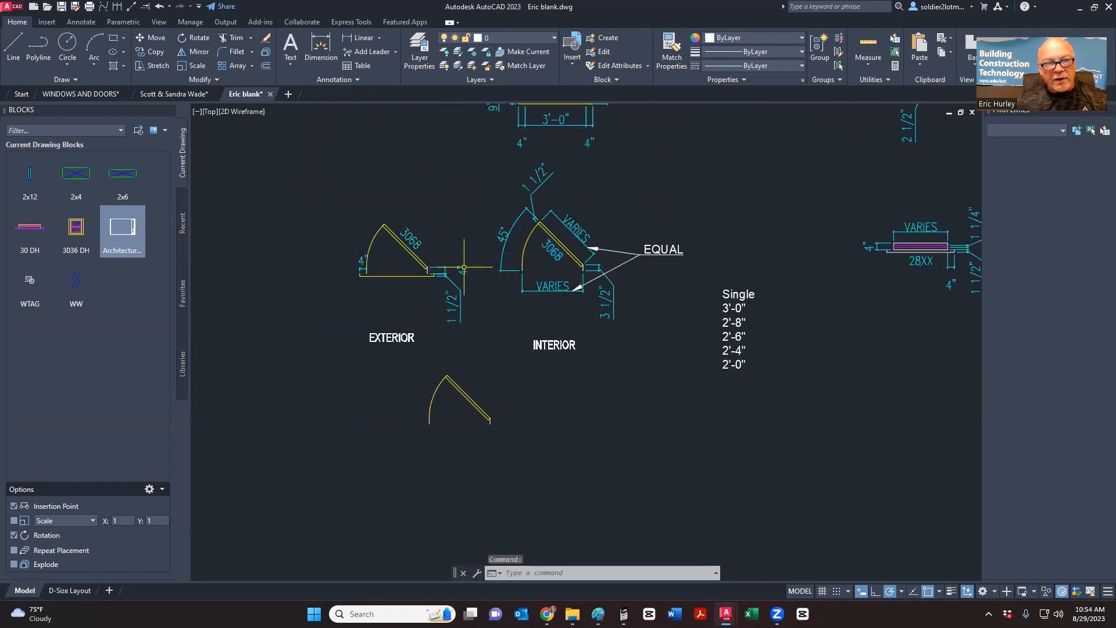
key("Escape")
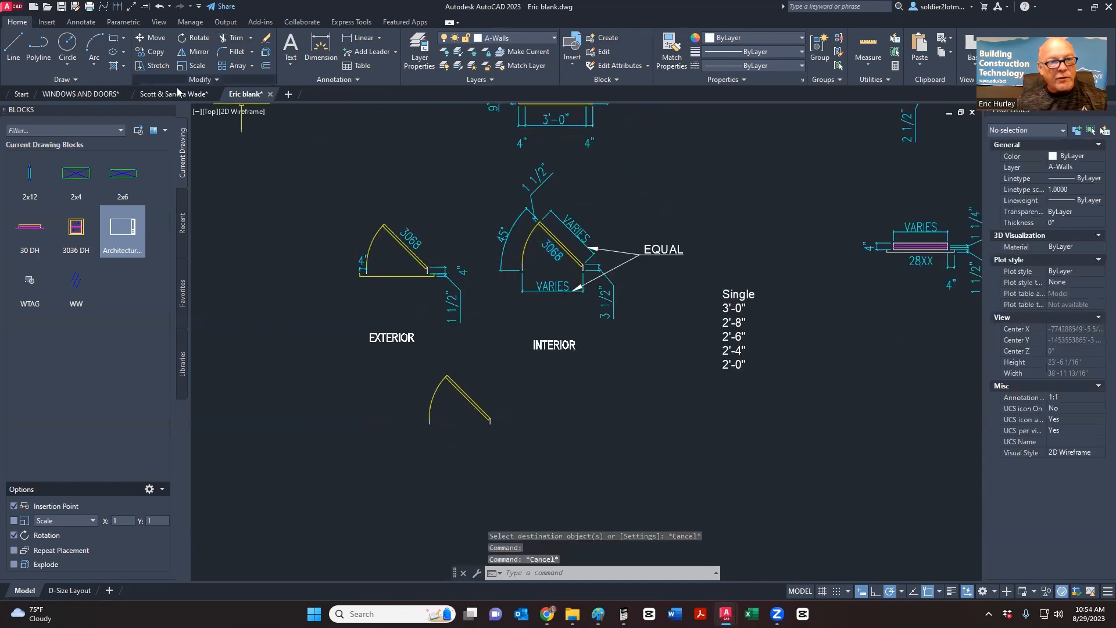
- Start single-line text beside the lower door panel, keeping the default height
left_click(290, 60)
left_click(302, 86)
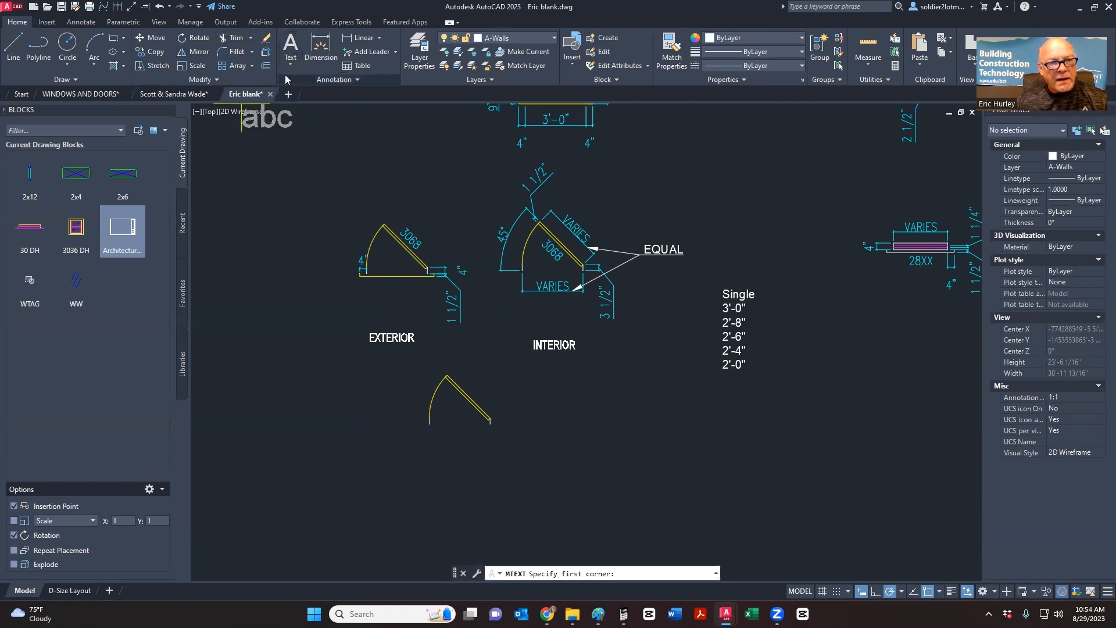
left_click(313, 108)
scroll(430, 445, "up", 5)
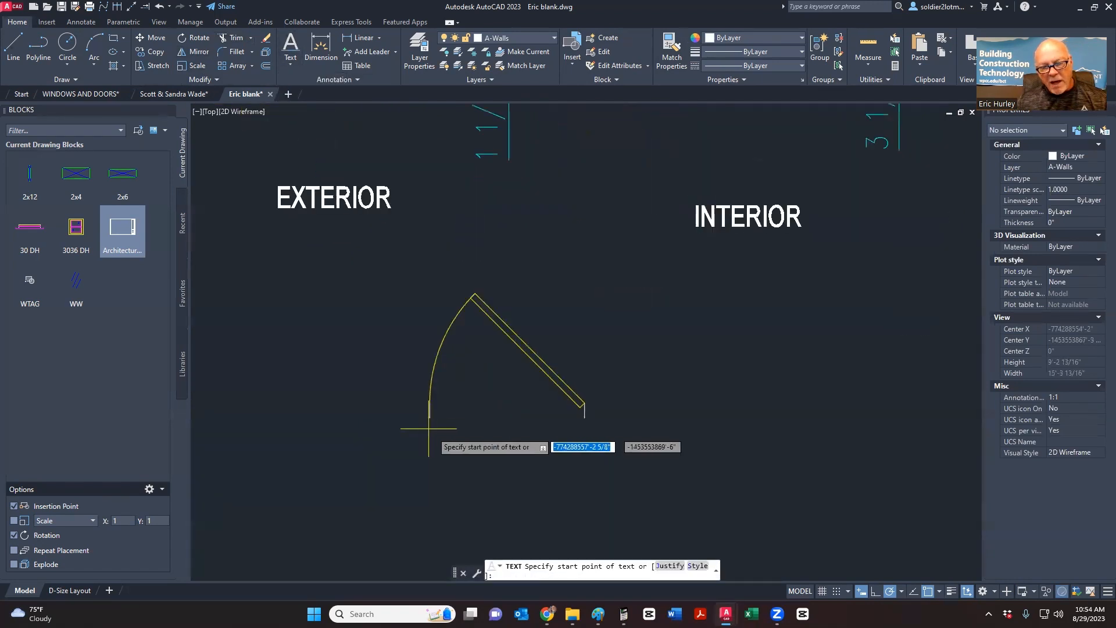
left_click(528, 397)
key("Return")
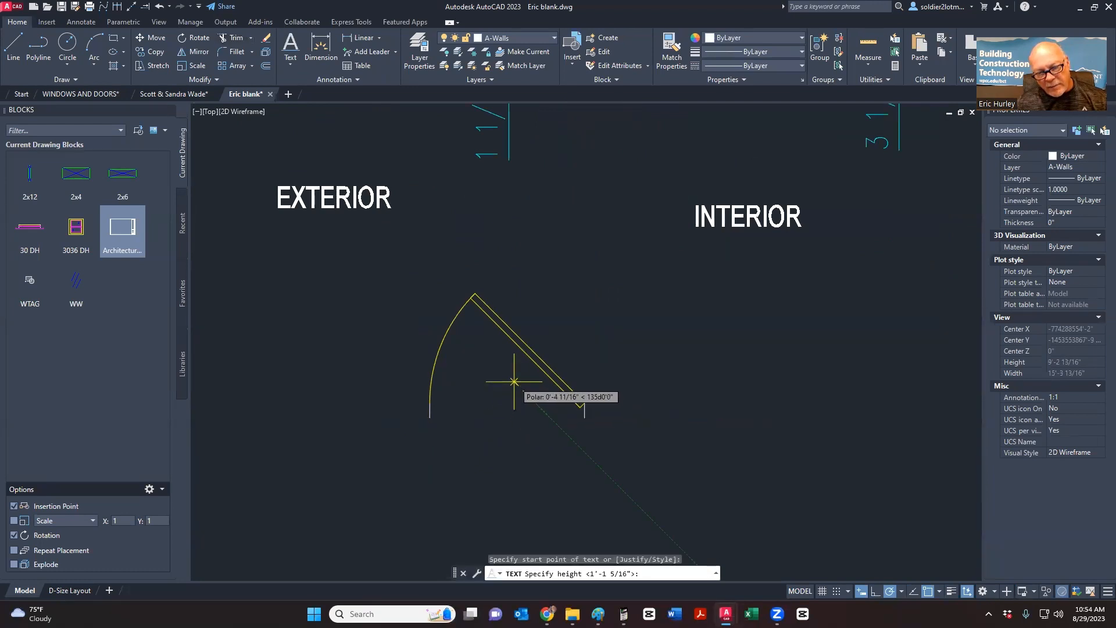
- Enter the label '3068' at 0° rotation, then select it
type("30")
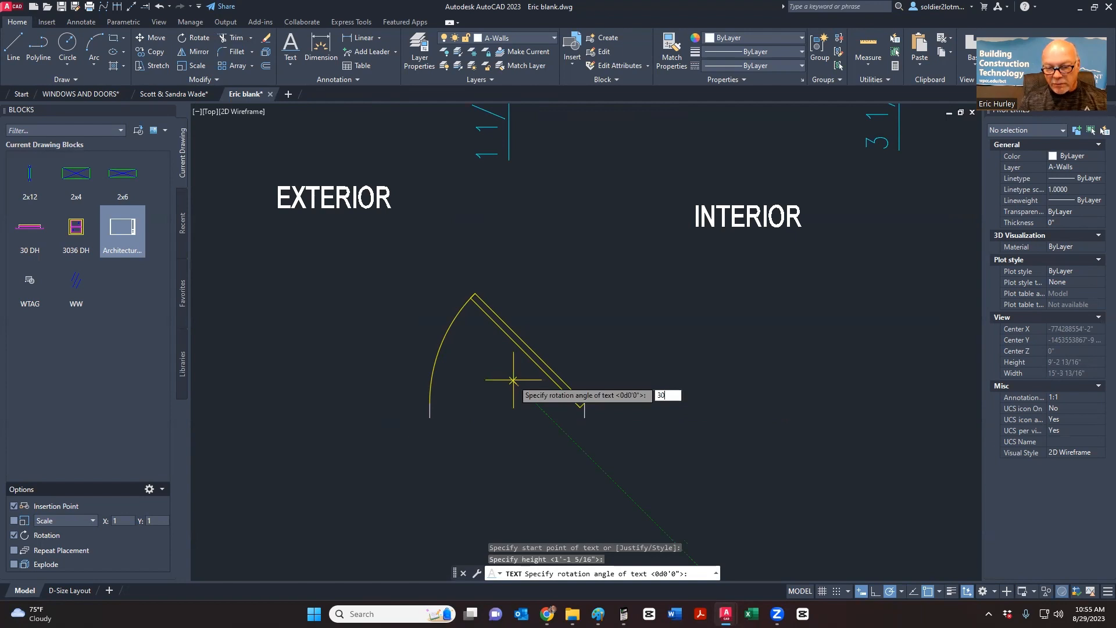
key("Return")
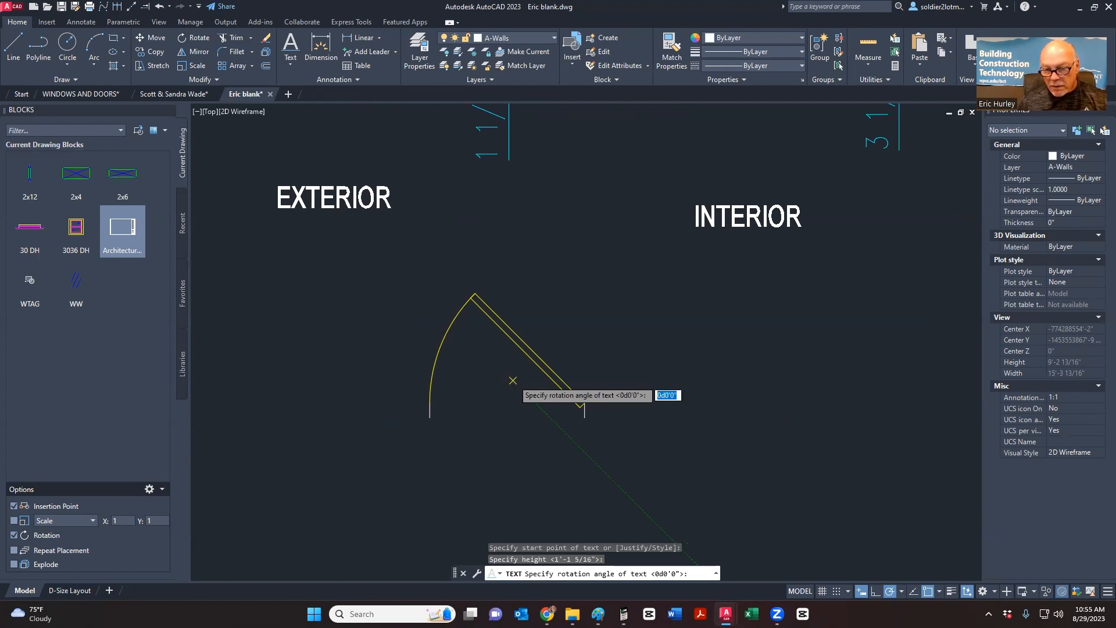
key("Return")
type("3068")
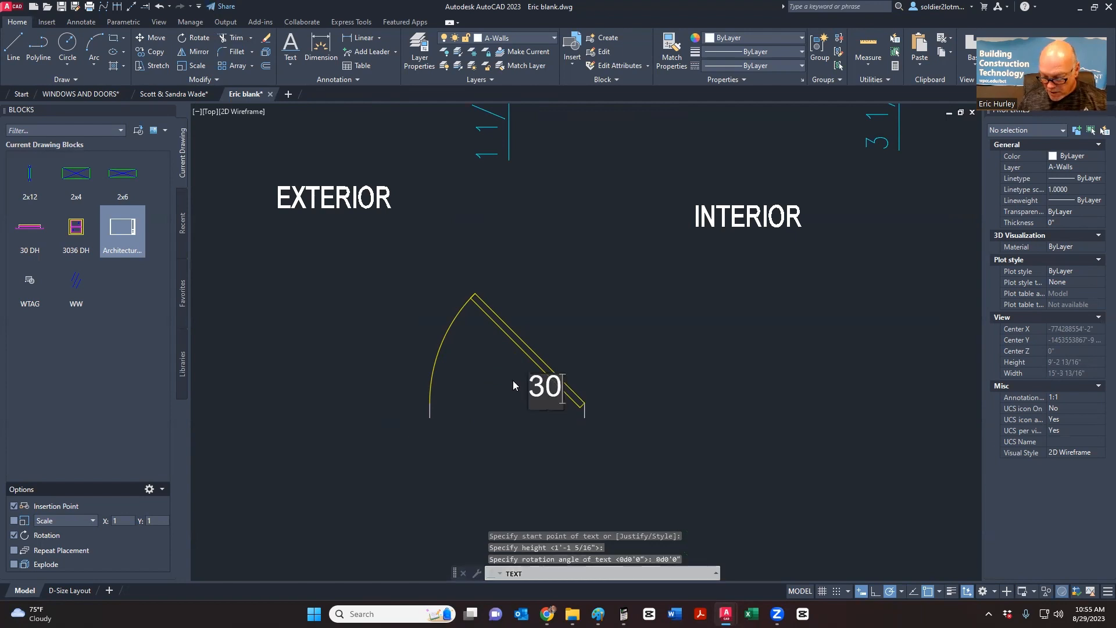
scroll(513, 380, "up", 2)
key("Return")
key("Return")
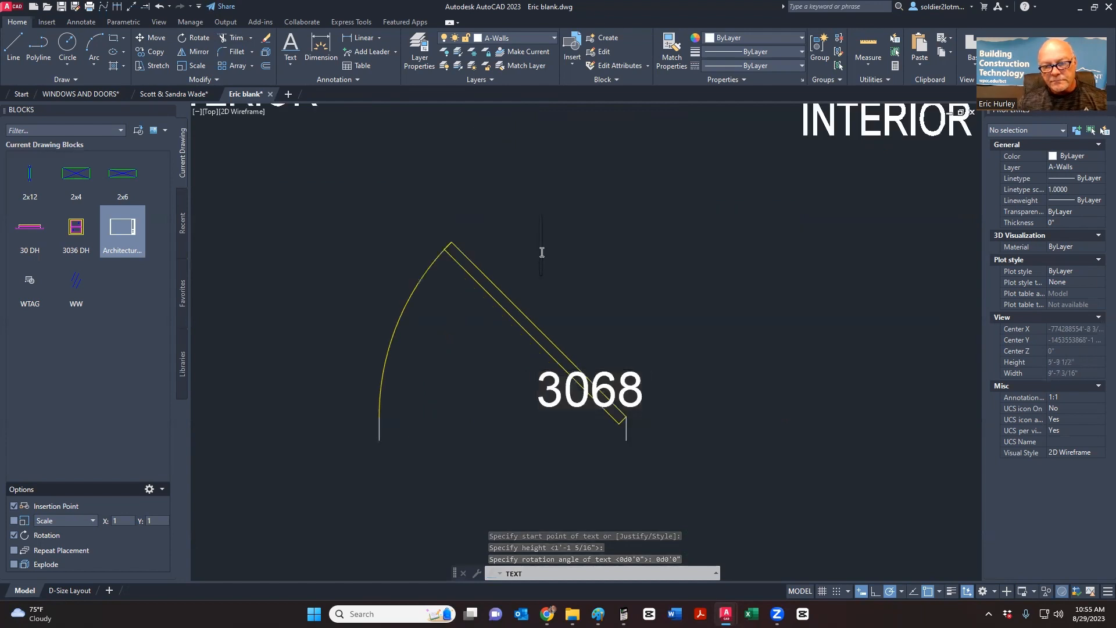
key("Escape")
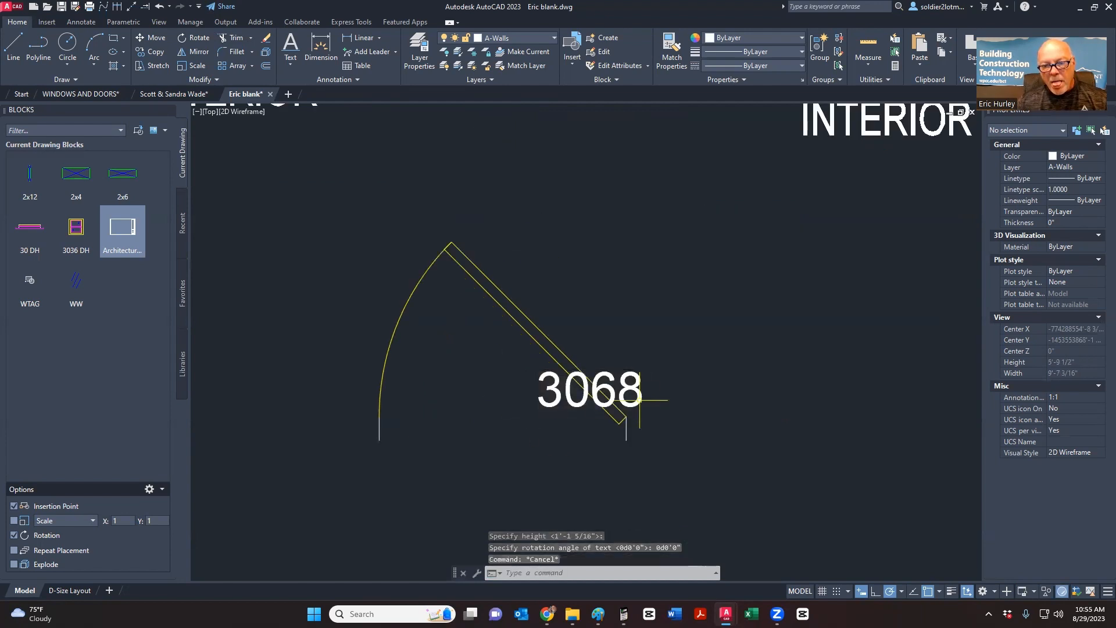
left_click(643, 379)
left_click(614, 379)
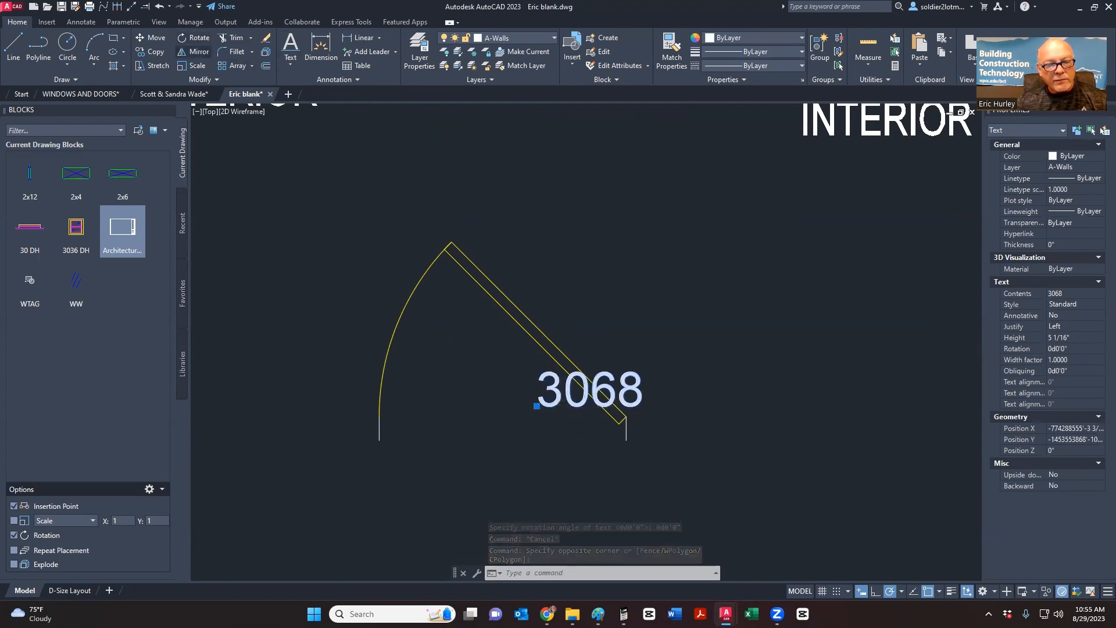
- Rotate the 3068 label 315° about its insertion point and shift it along the door panel
left_click(194, 37)
left_click(536, 406)
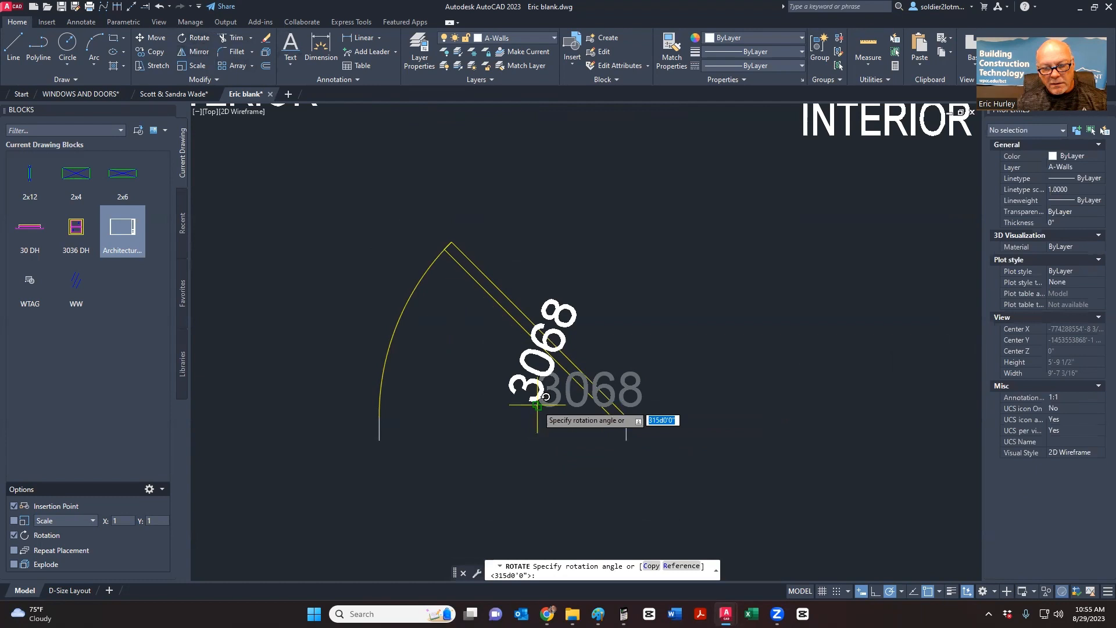
left_click(570, 440)
key("Escape")
left_click(577, 425)
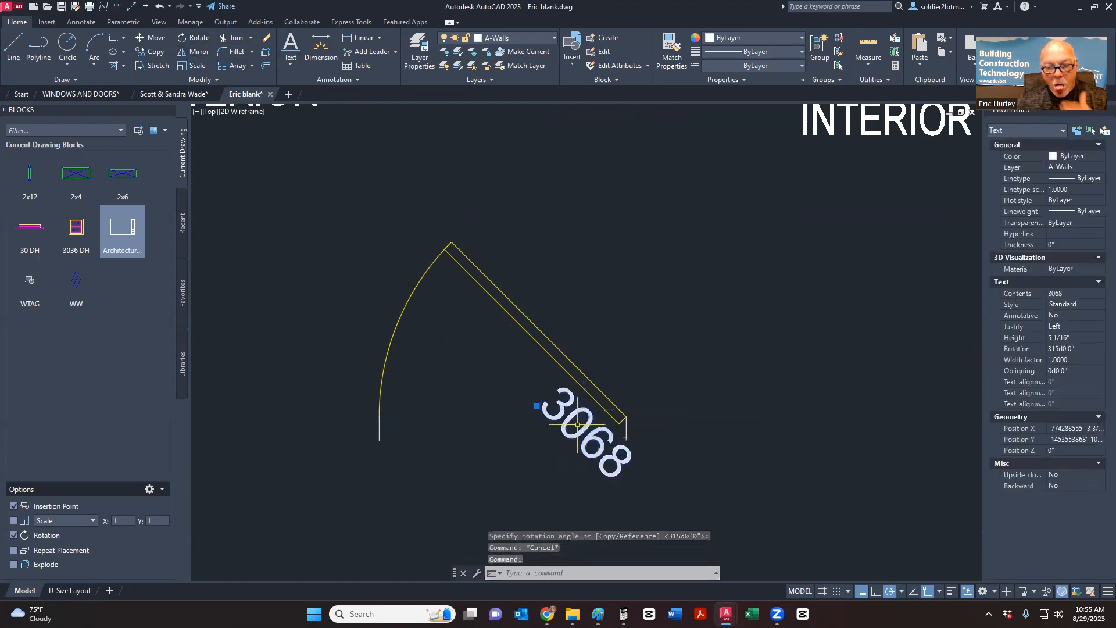
left_click(536, 405)
left_click(472, 342)
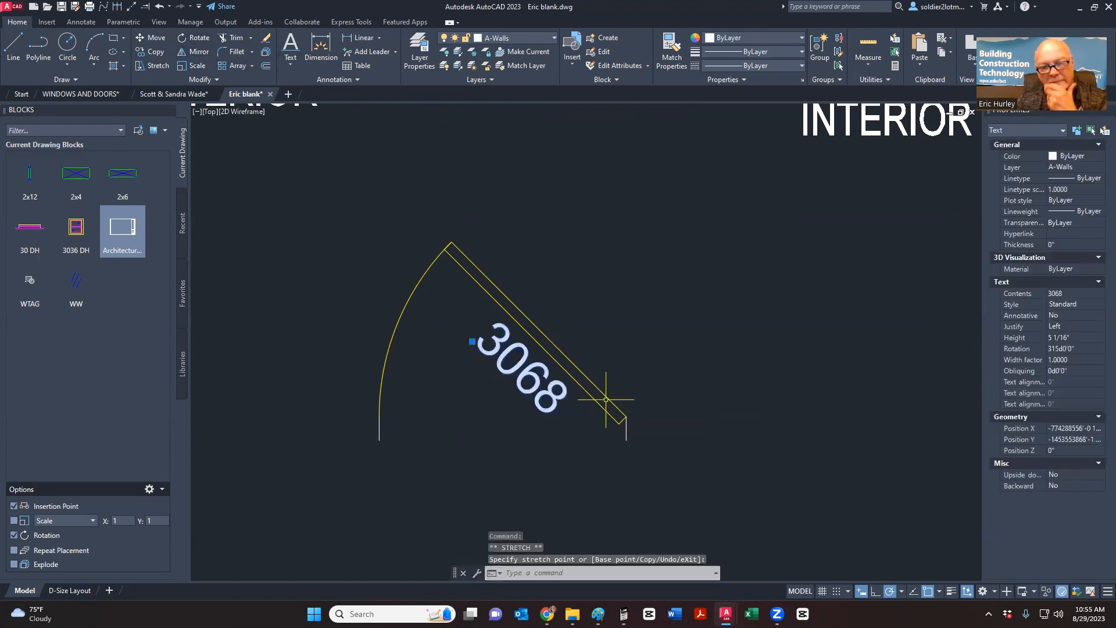
scroll(462, 372, "down", 5)
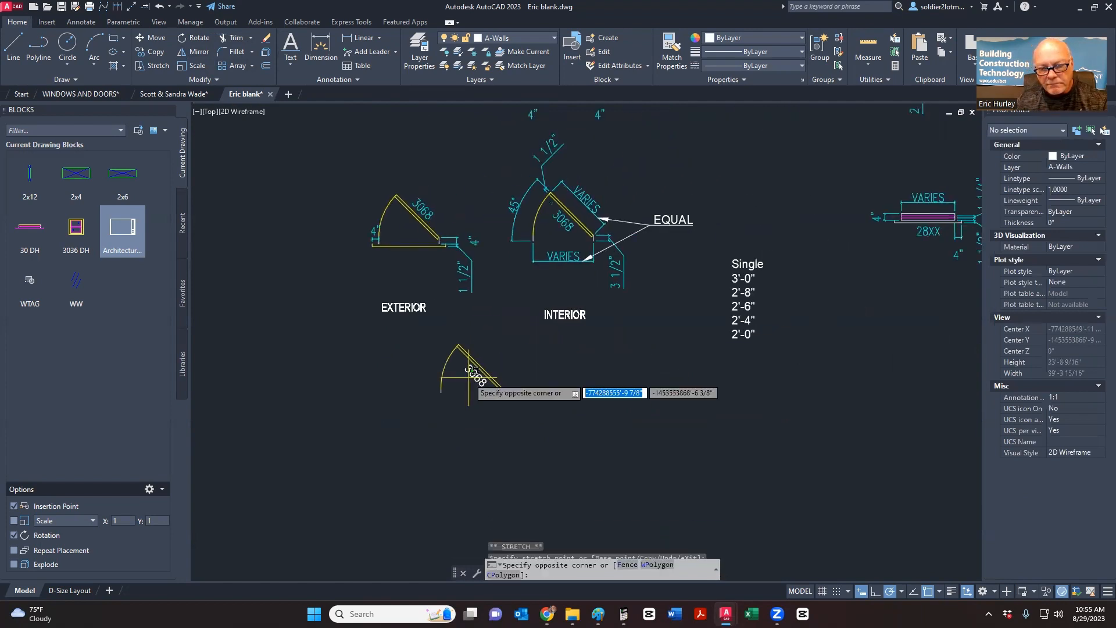
key("Escape")
- Change the 3068 label's text style to ARCHQUIK in Properties
left_click(1075, 305)
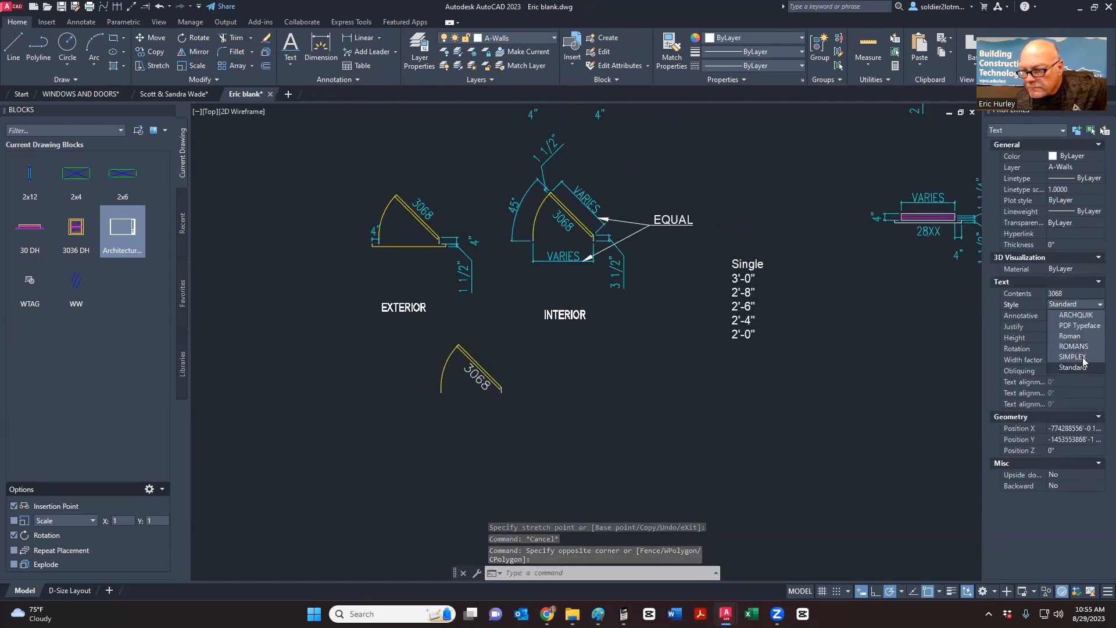
left_click(1078, 365)
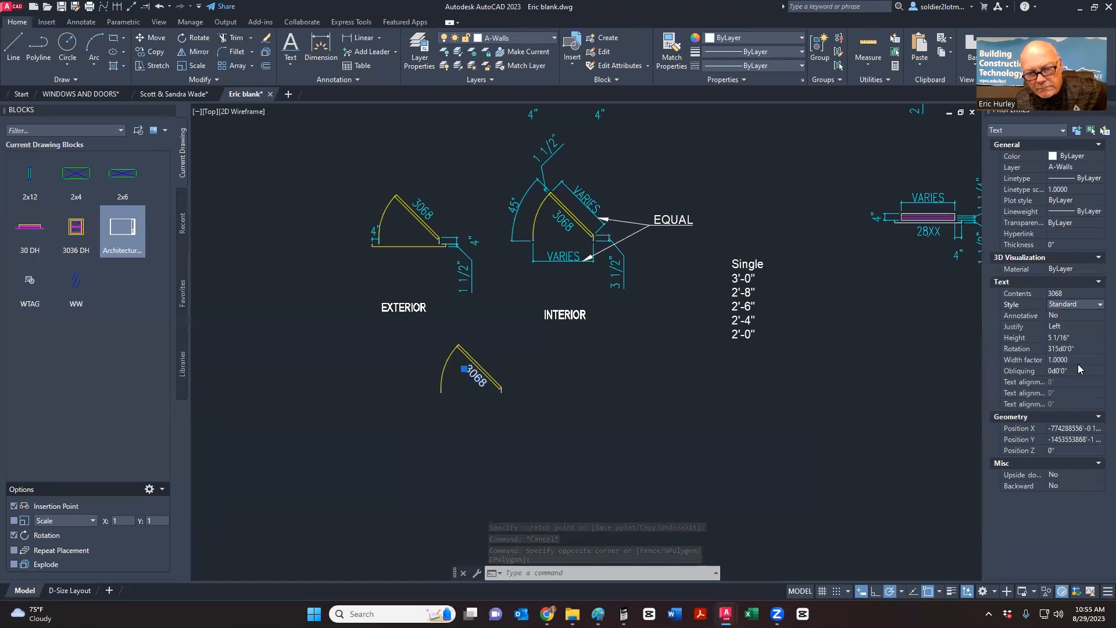
left_click(1085, 307)
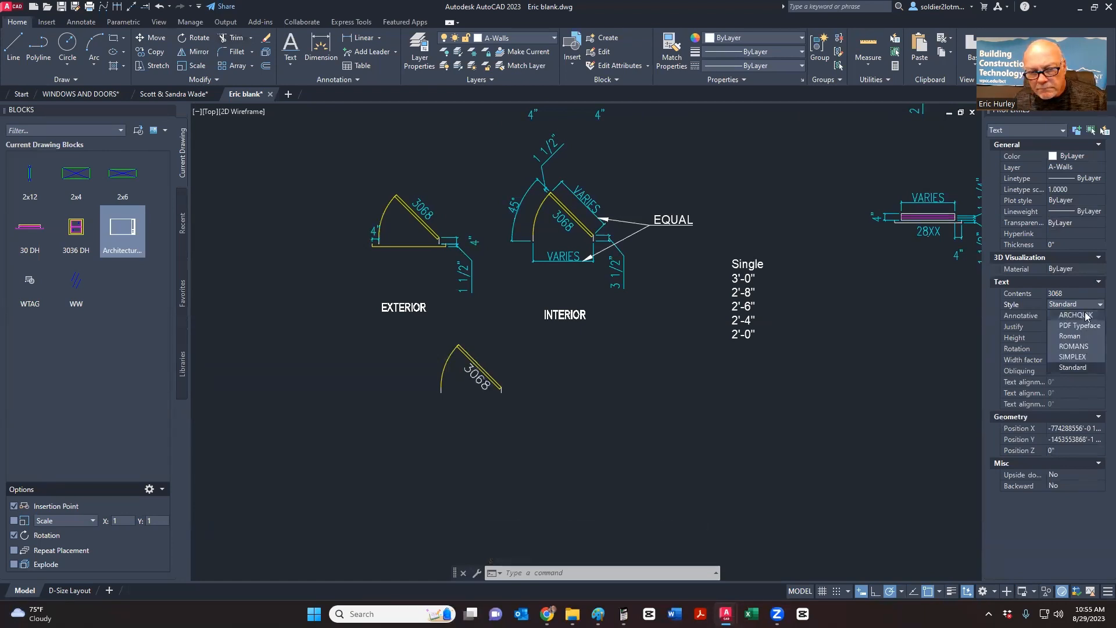
left_click(1075, 315)
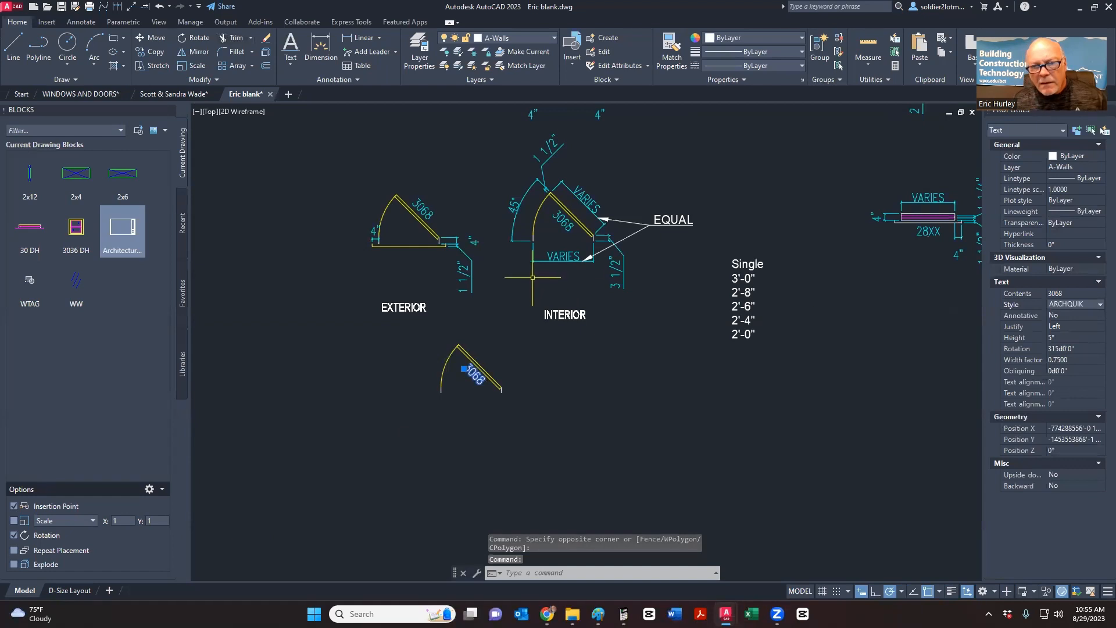
key("Escape")
- Explode the interior WTAG door tag block to expose its NUMBER attribute
left_click(557, 218)
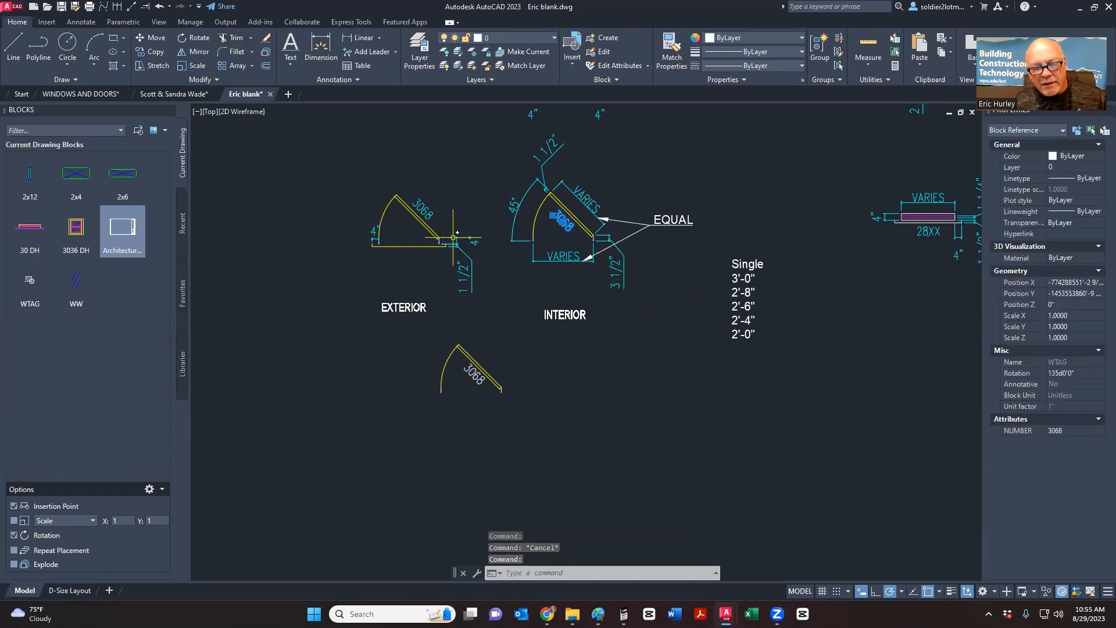
left_click(266, 54)
left_click(550, 217)
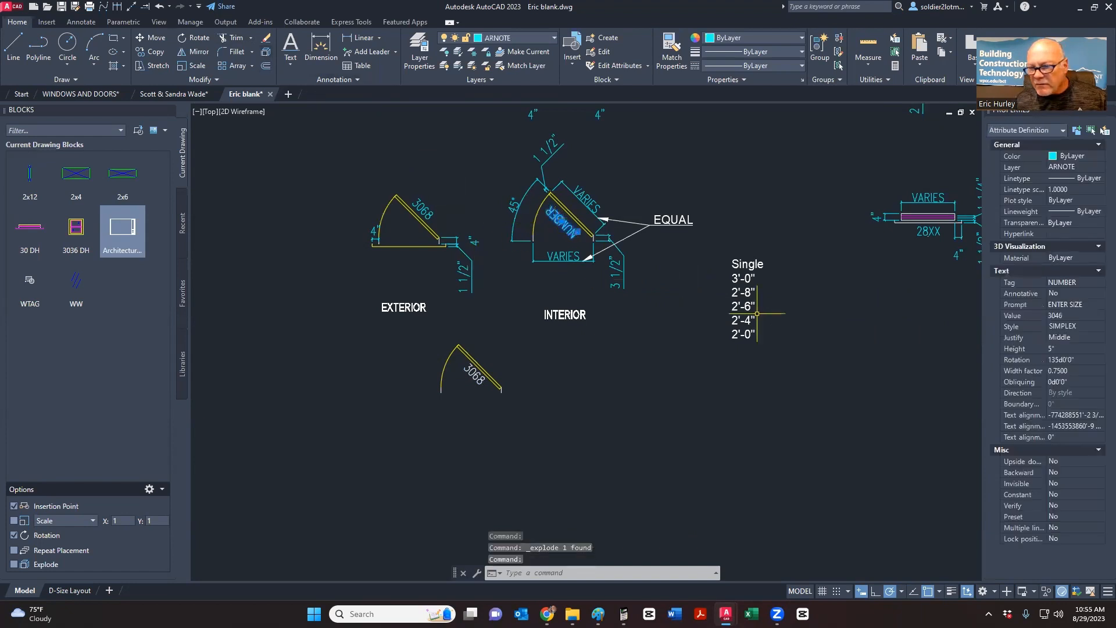
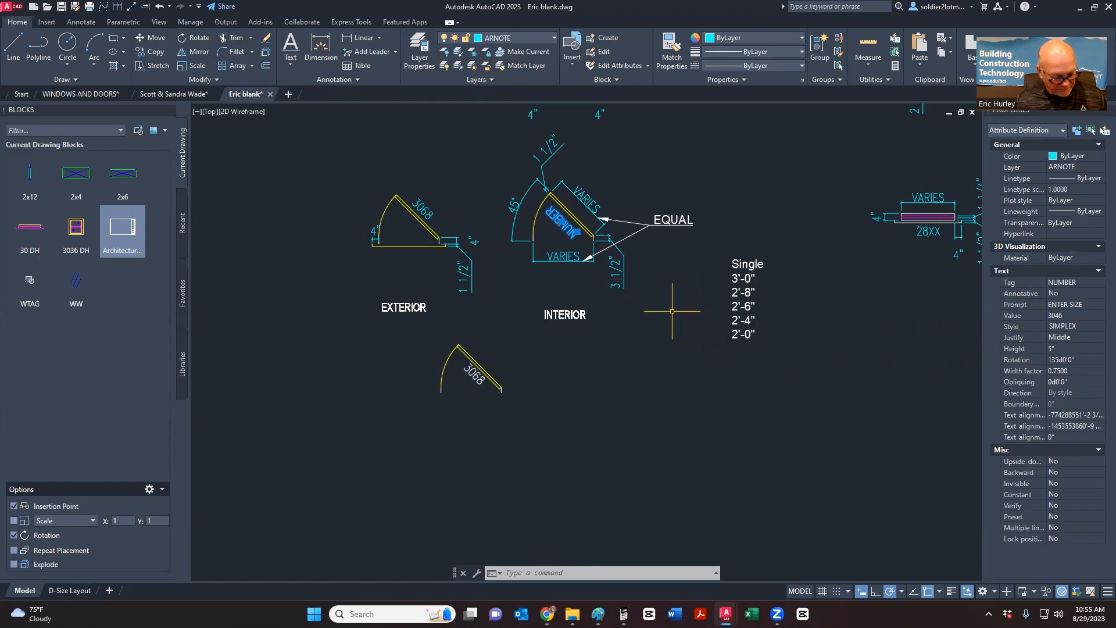
- Undo the WTAG tag explode and cancel a started Match Properties
key("Escape")
key("Escape")
key("ctrl+z")
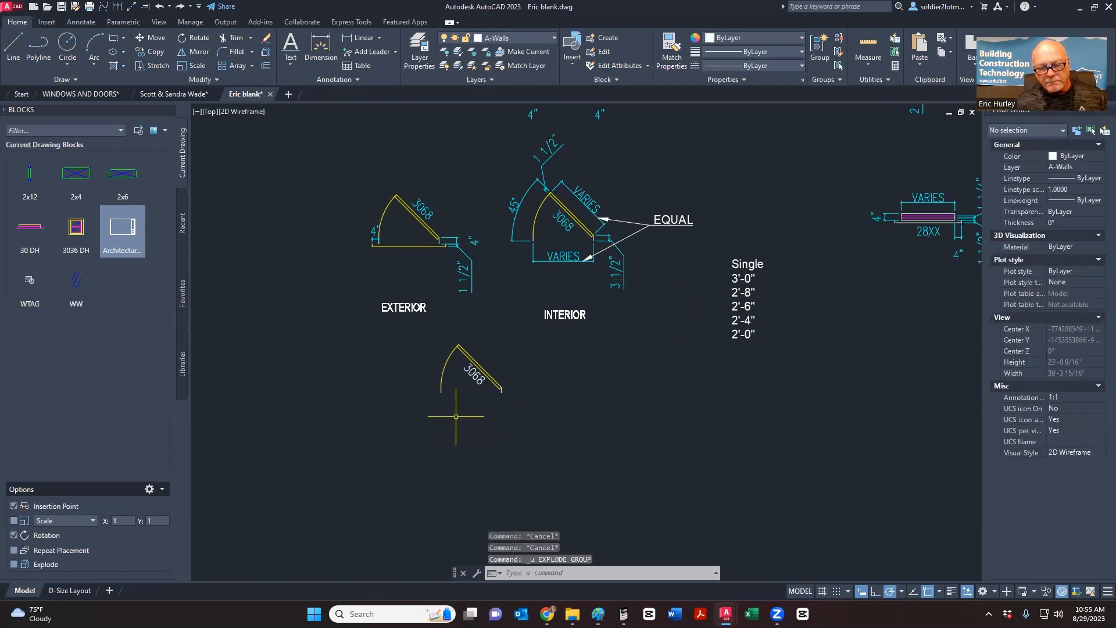
key("Escape")
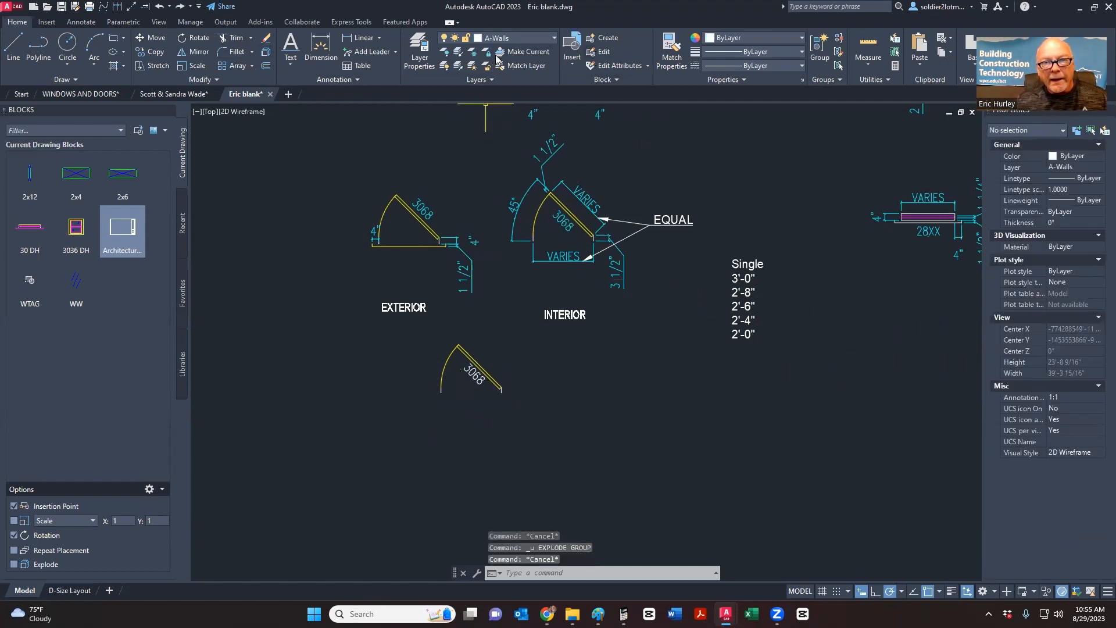
left_click(671, 51)
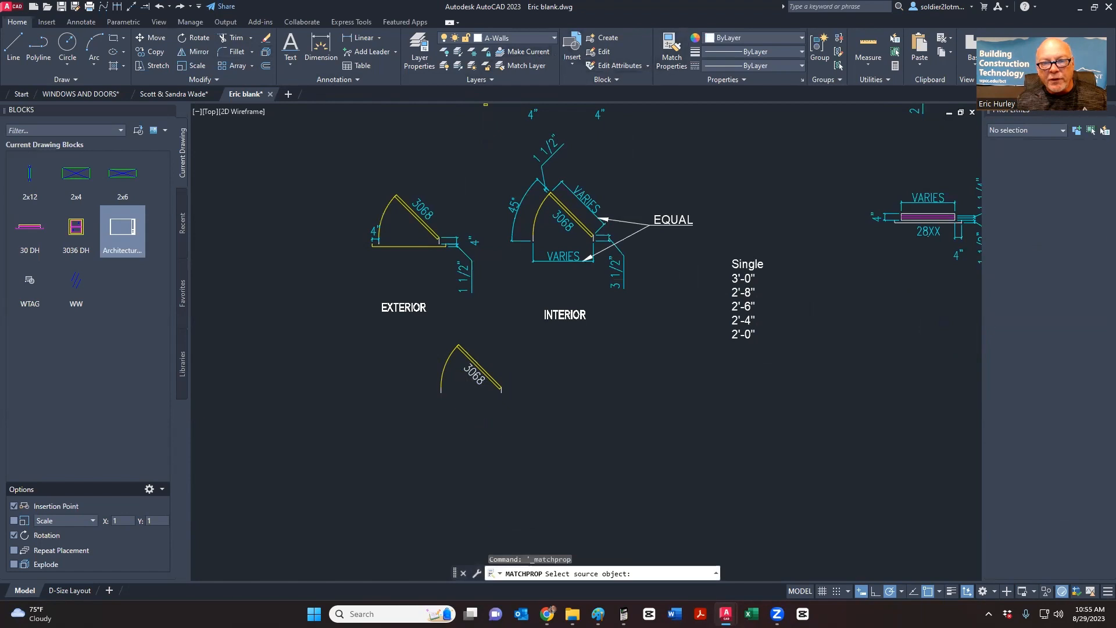
left_click(467, 357)
key("Escape")
- Move the 3068 label onto the Text layer so it displays cyan
scroll(474, 391, "up", 5)
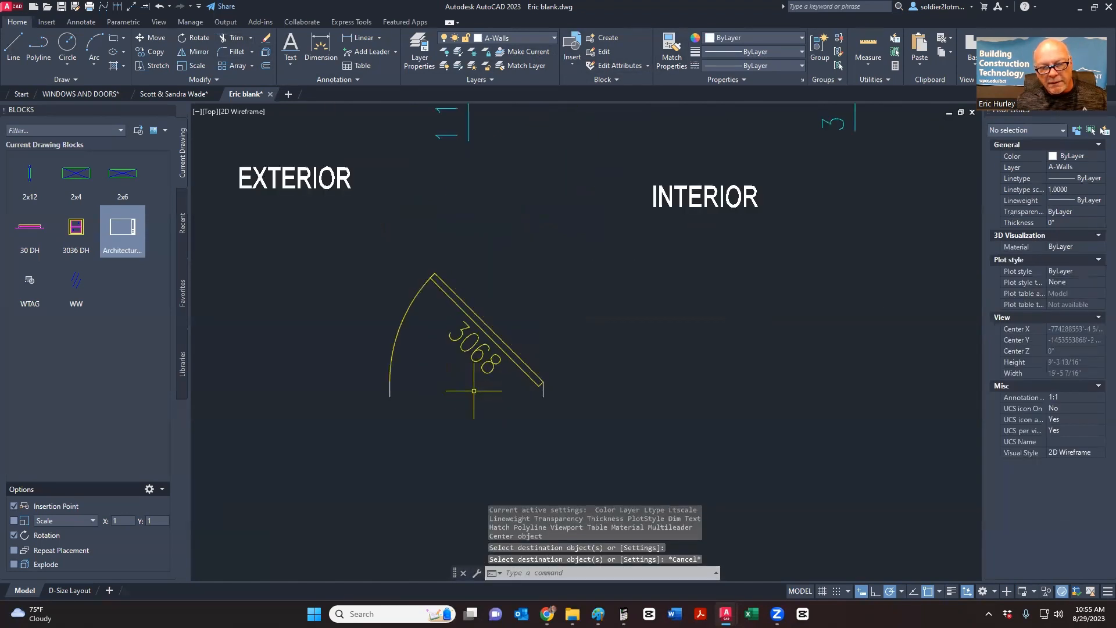
left_click(475, 355)
left_click(461, 337)
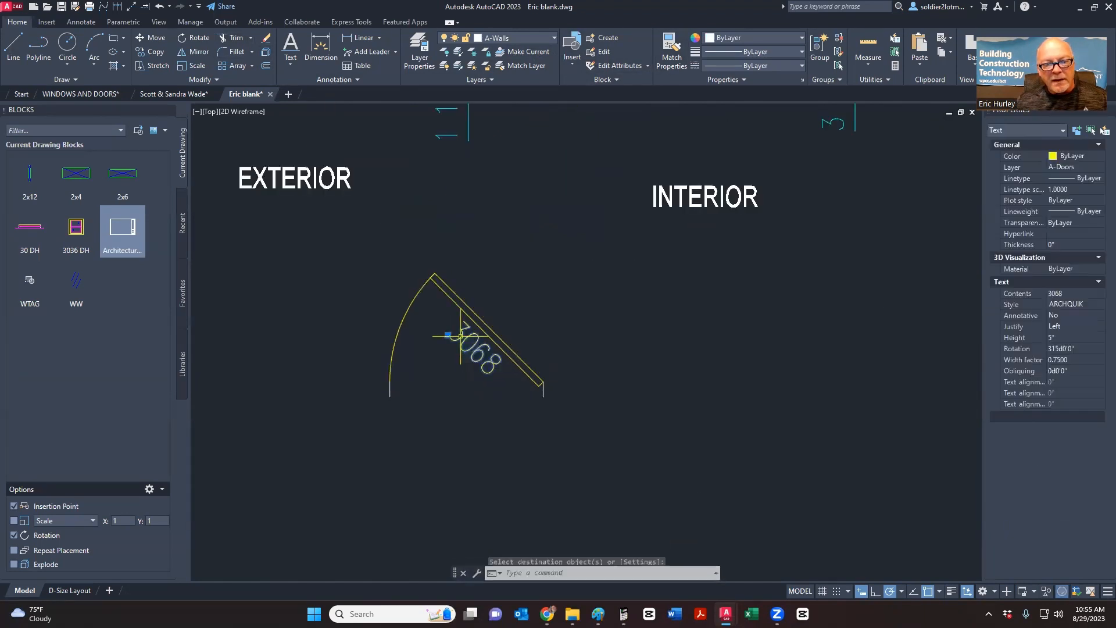
left_click(516, 38)
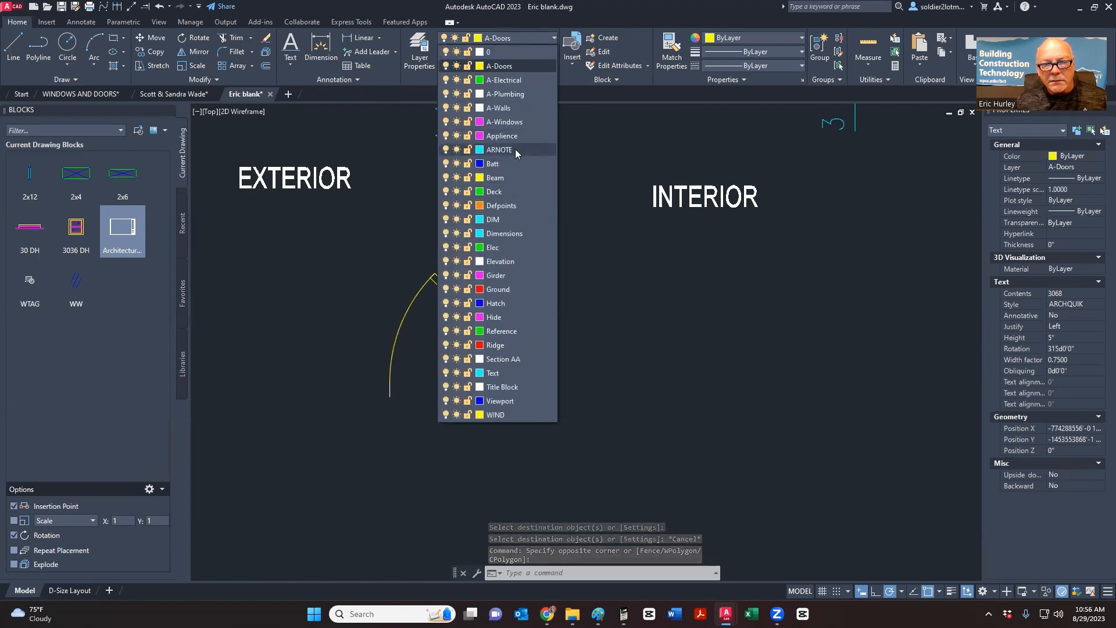
left_click(507, 373)
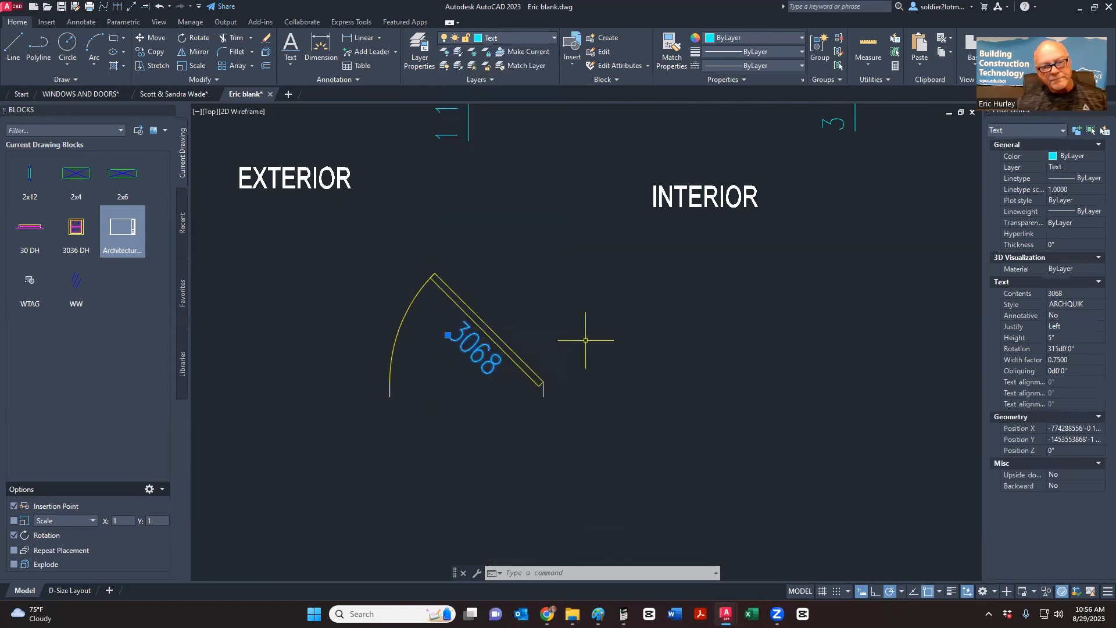
key("Escape")
- Window-select the lower door's arc, leaf and 3068 label
scroll(553, 360, "down", 5)
left_click(554, 408)
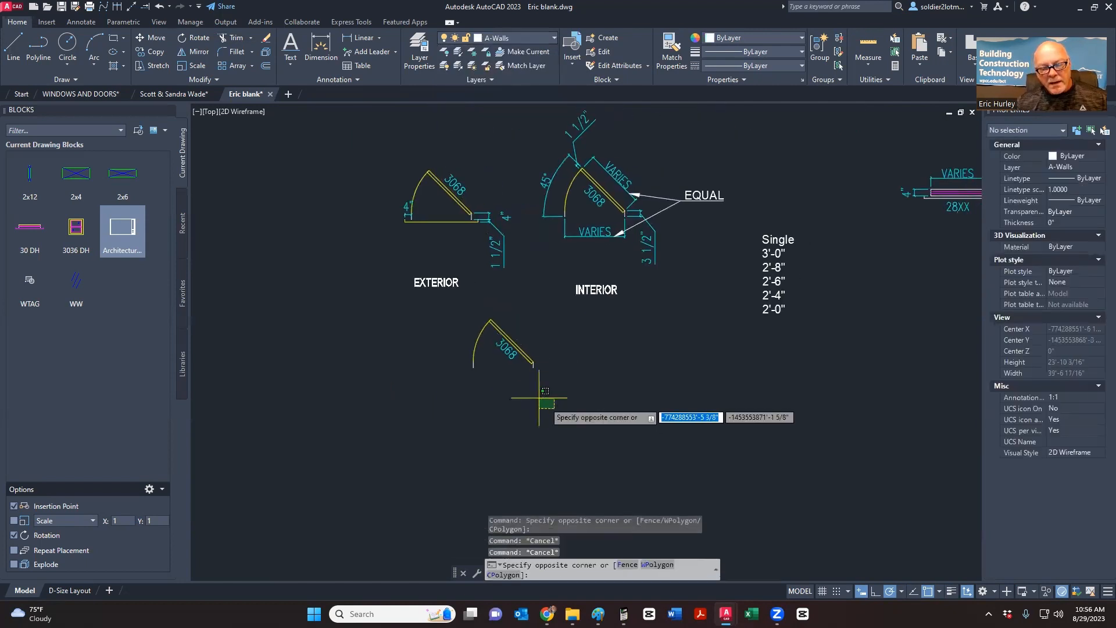
left_click(471, 317)
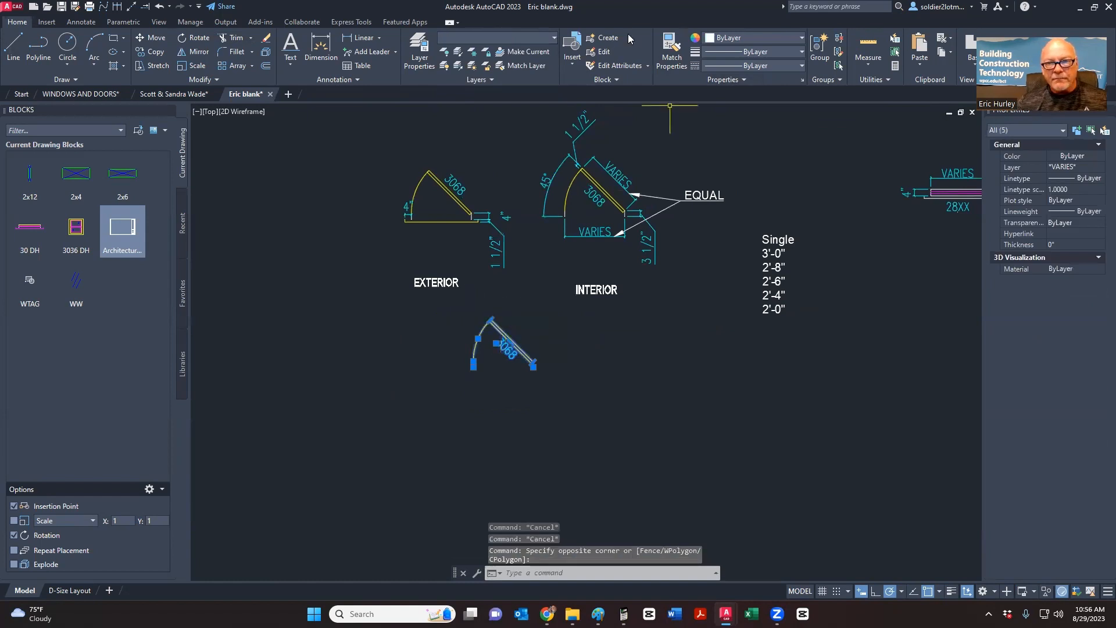
- Make the selected door and label a block named '3068 door', based at the leaf's end
left_click(608, 36)
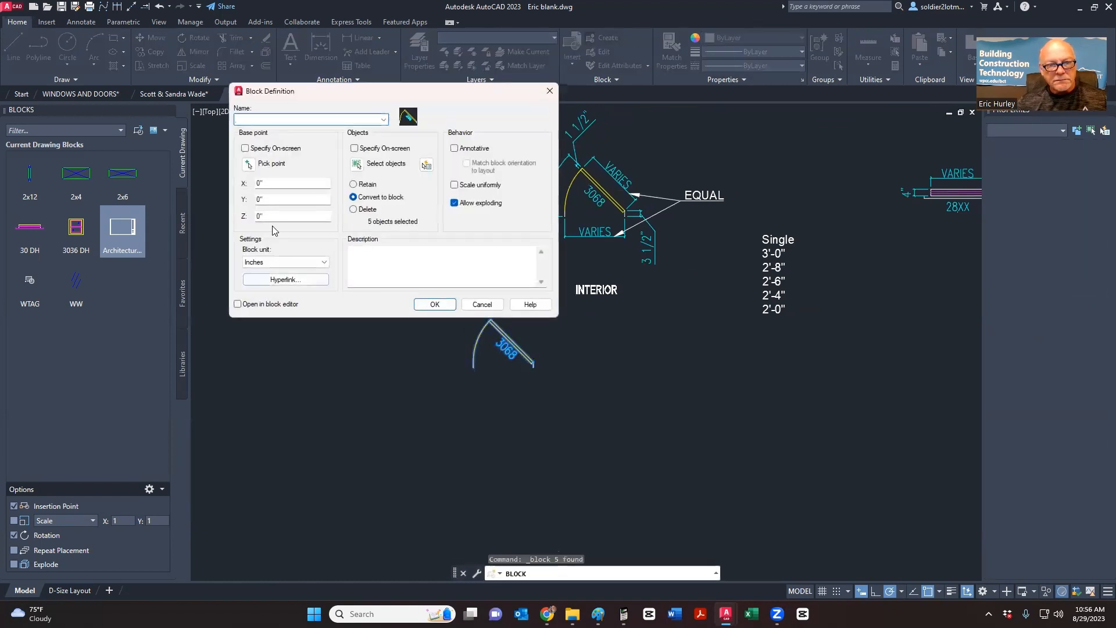
type("3068 door")
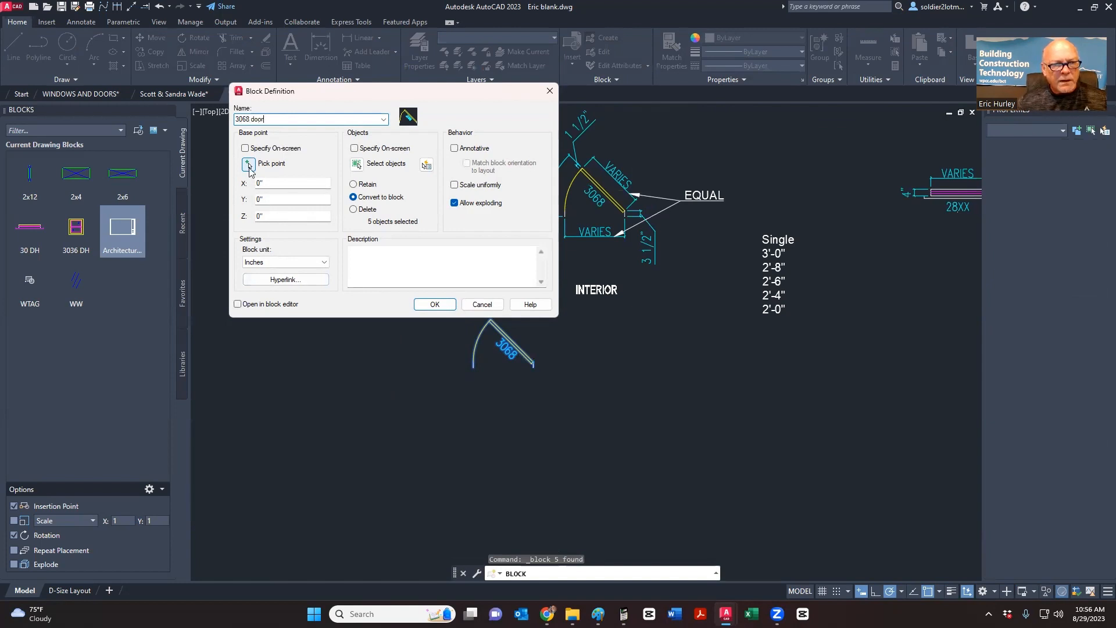
left_click(249, 165)
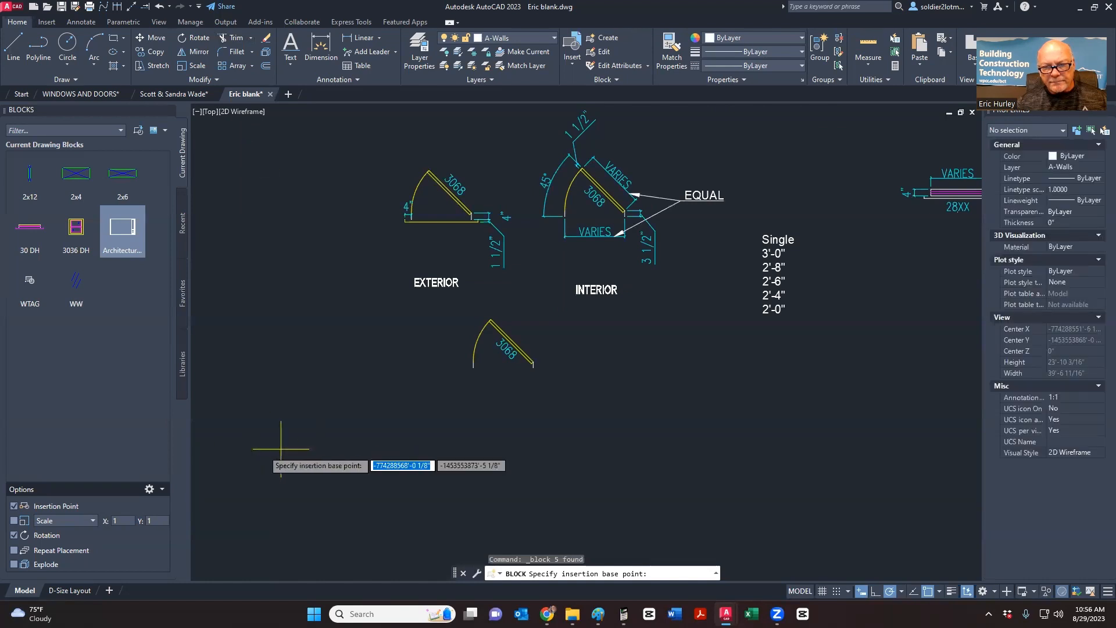
scroll(520, 381, "up", 5)
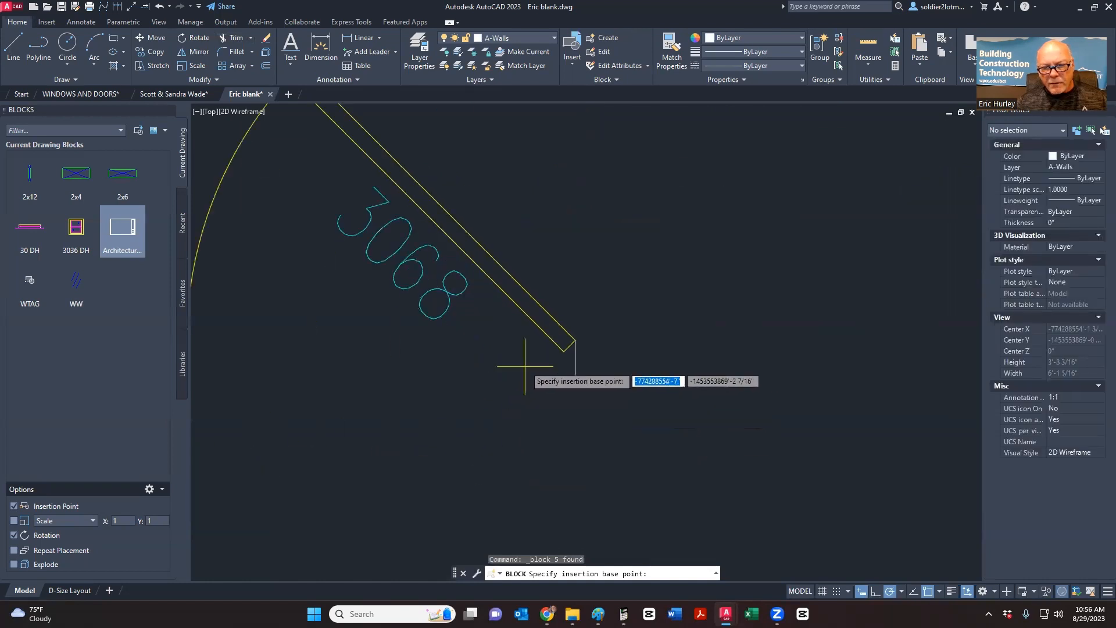
left_click(569, 343)
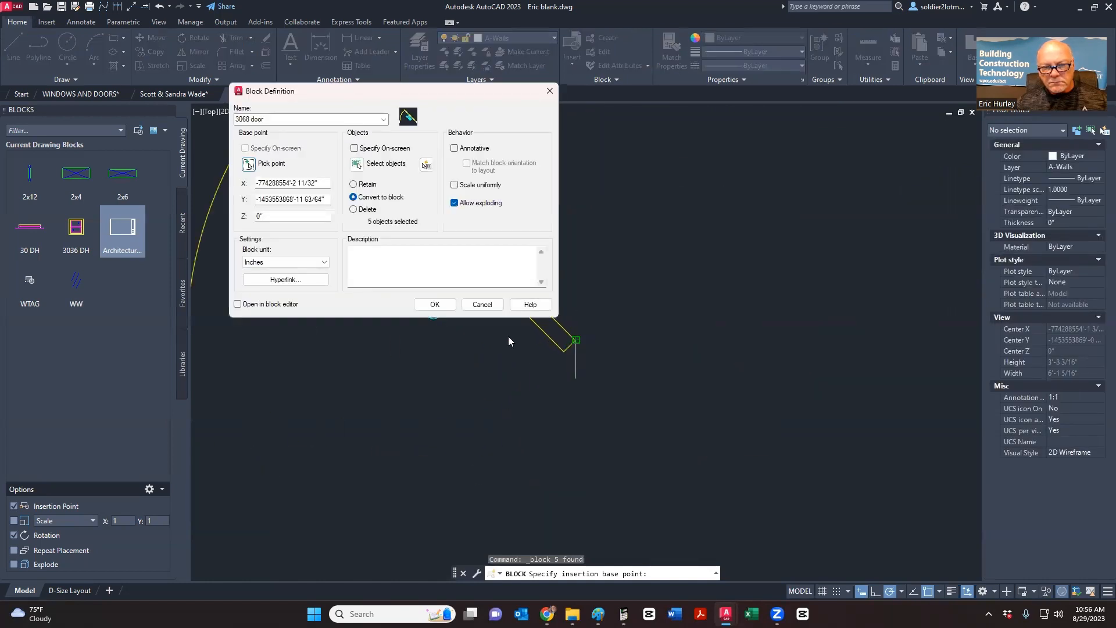
left_click(445, 306)
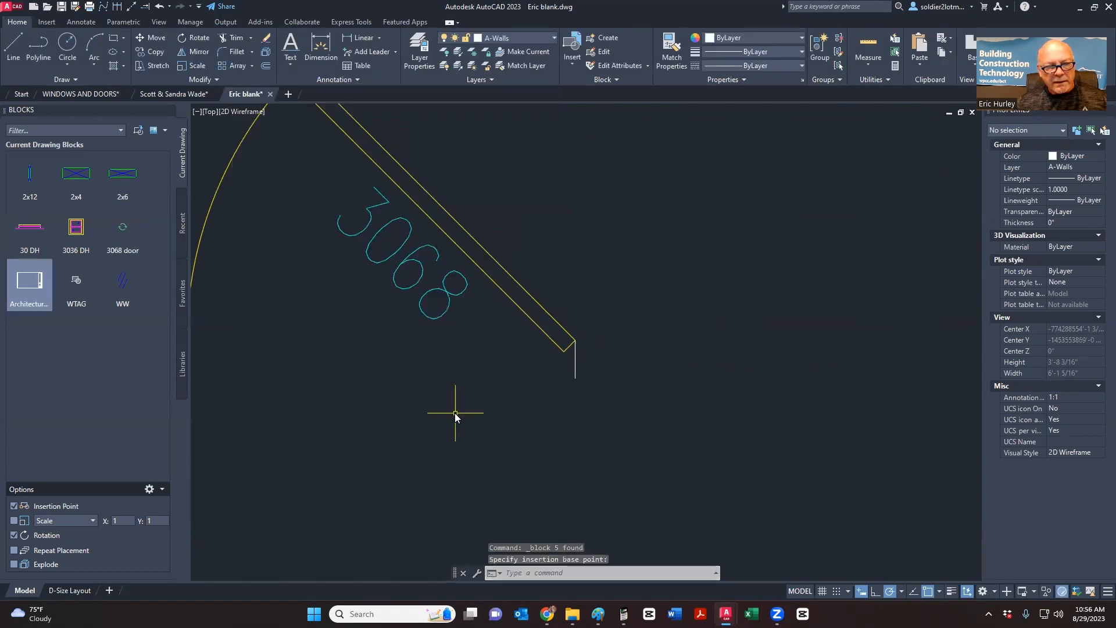
- Copy the 3068 door block and place the copy to the left of the original
mouse_move(127, 246)
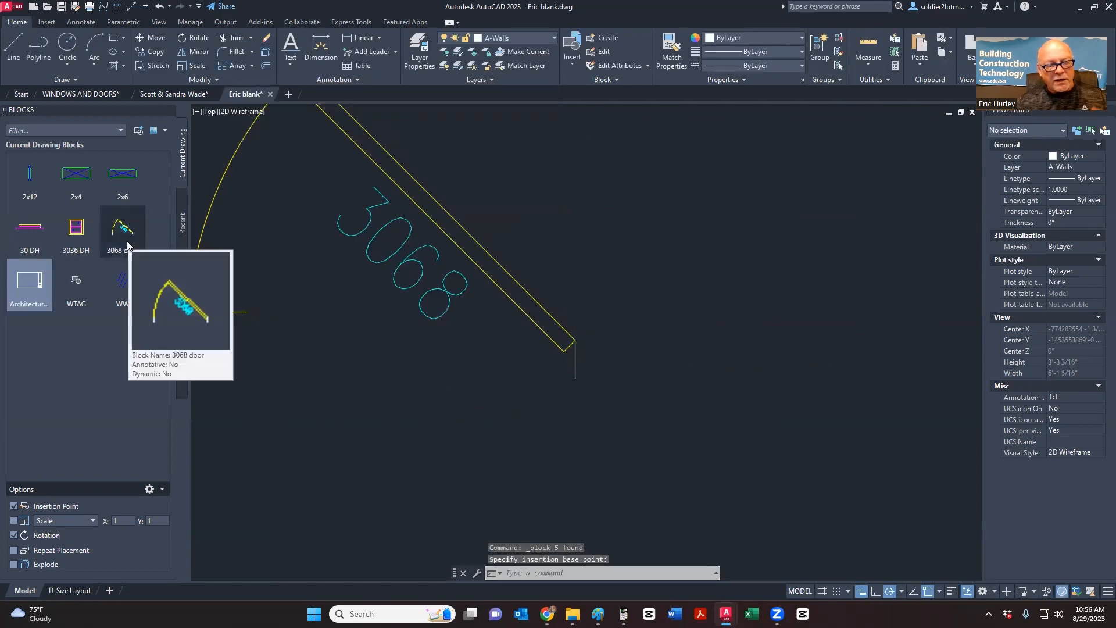
scroll(573, 378, "down", 4)
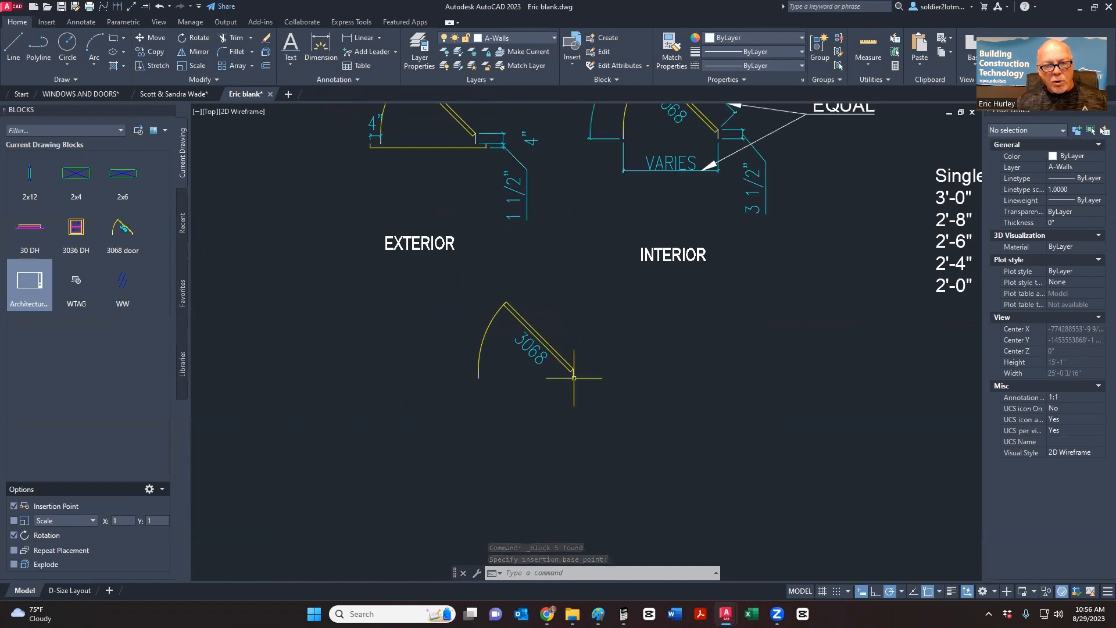
scroll(575, 407, "down", 3)
left_click(592, 435)
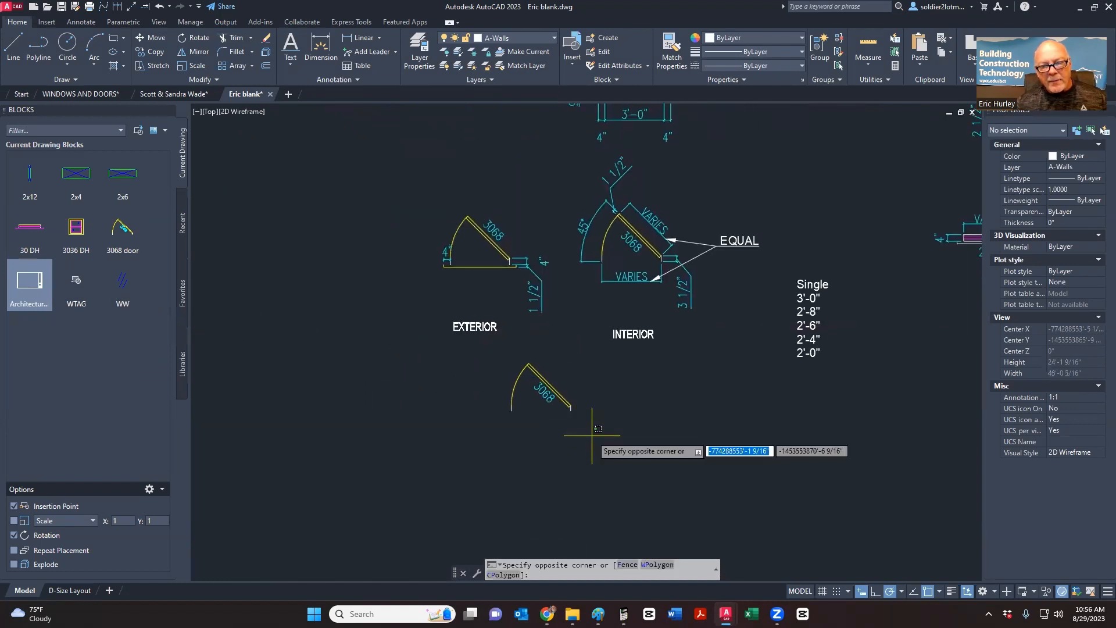
left_click(483, 353)
right_click(483, 354)
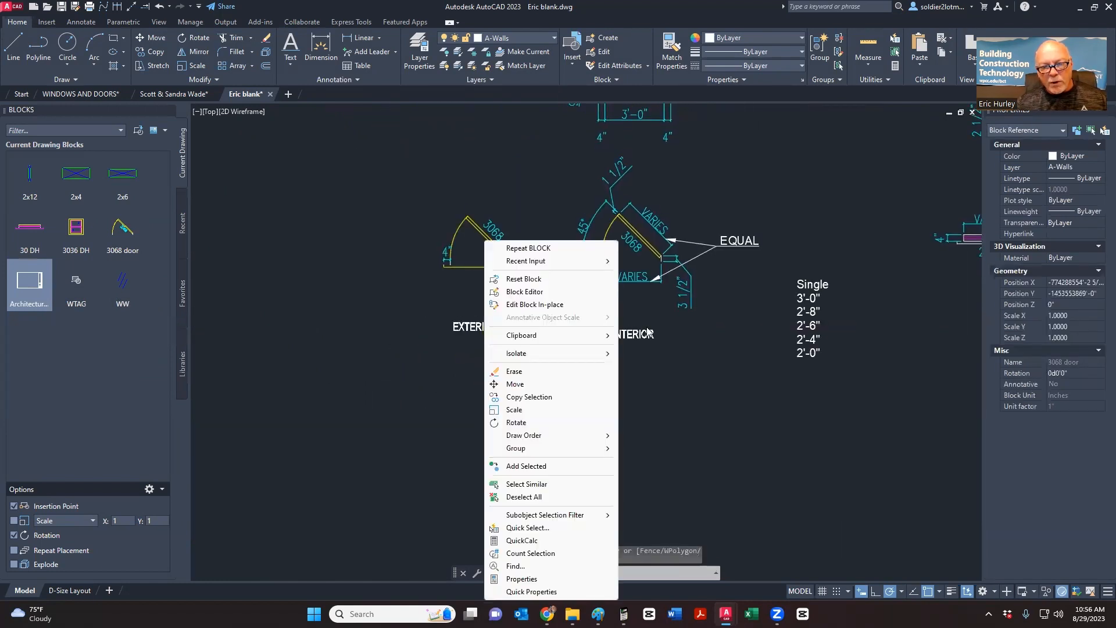
left_click(538, 398)
left_click(712, 443)
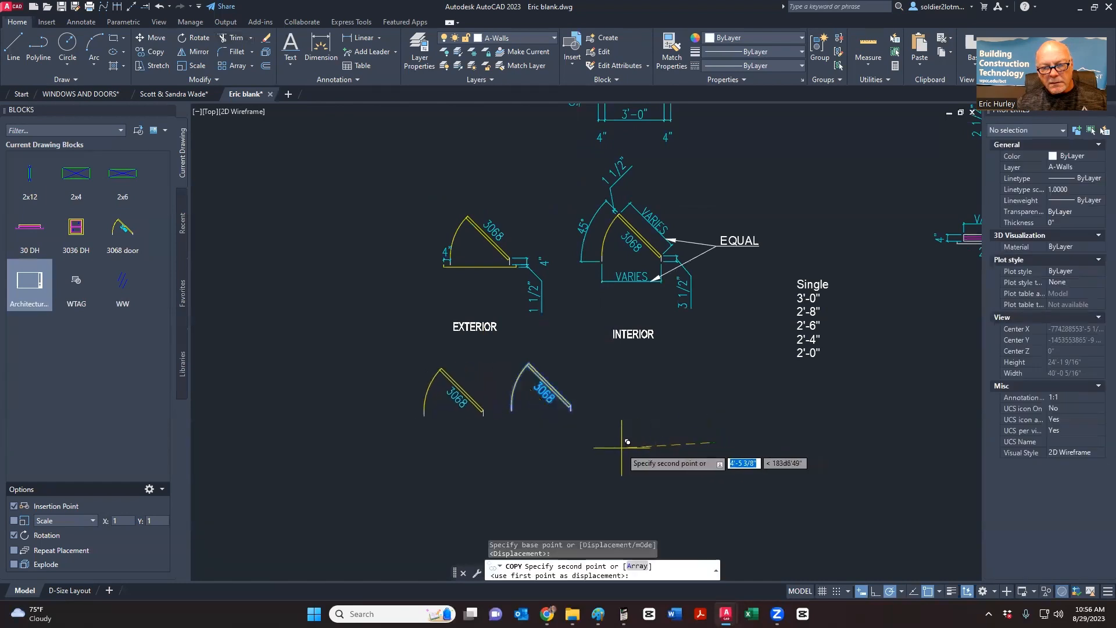
left_click(518, 438)
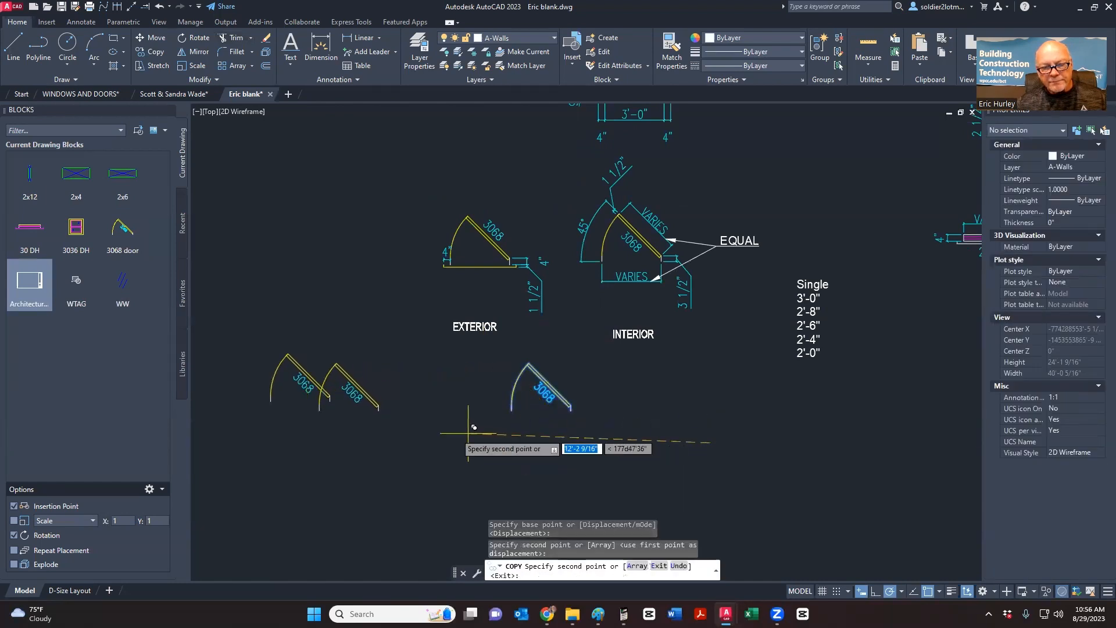
key("Escape")
- Explode the left copy of the 3068 door block into separate objects
middle_click_drag(365, 399, 465, 393)
scroll(464, 393, "up", 2)
left_click(559, 424)
left_click(401, 329)
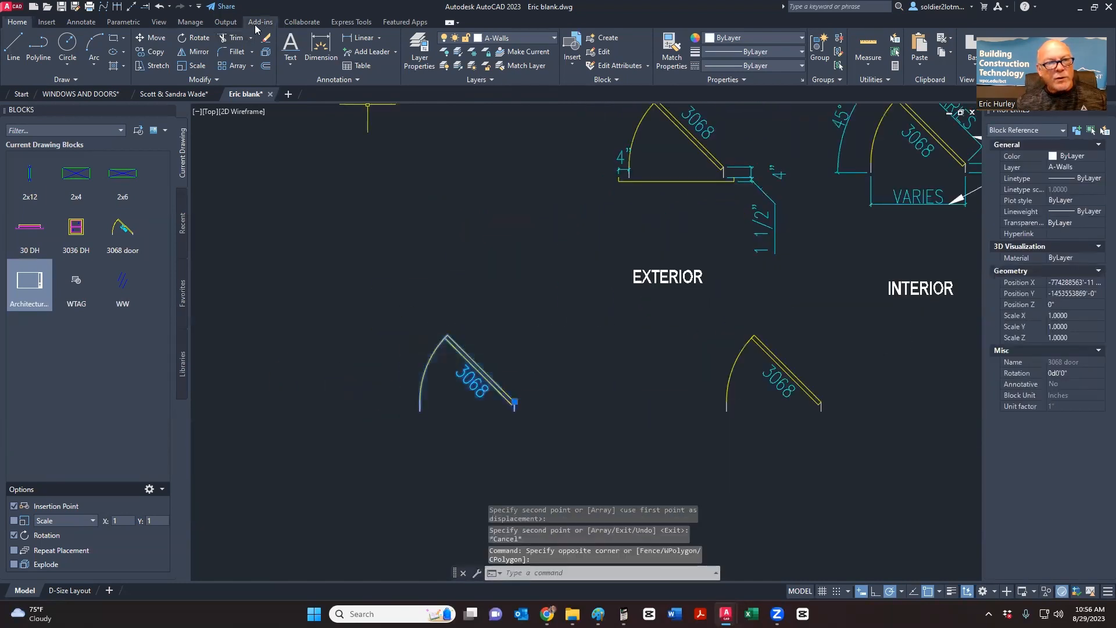
left_click(266, 52)
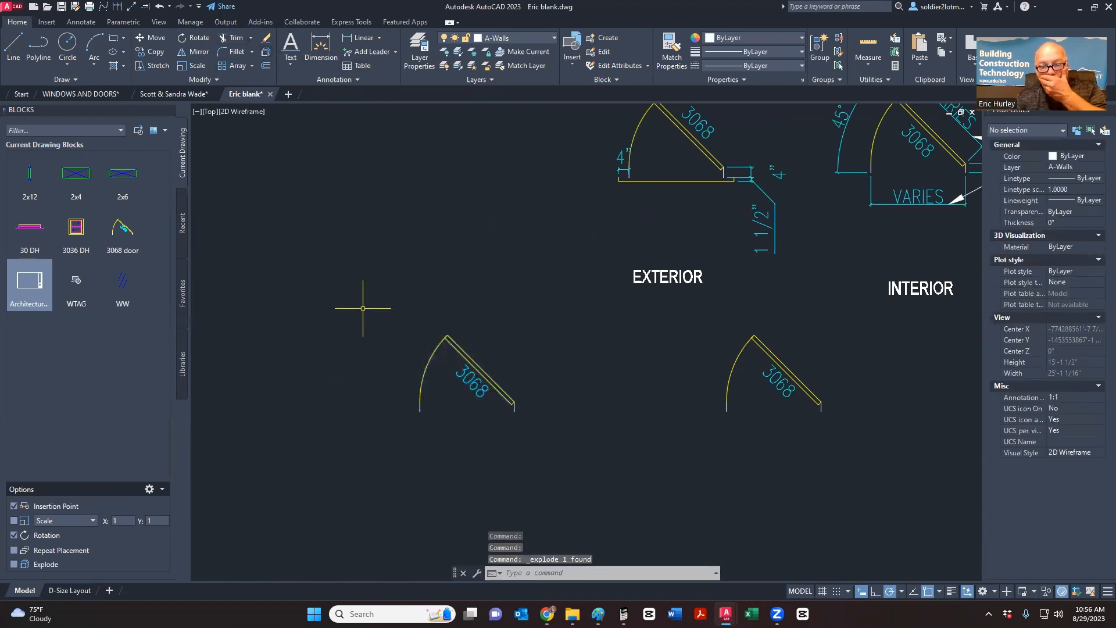
middle_click_drag(430, 314, 404, 315)
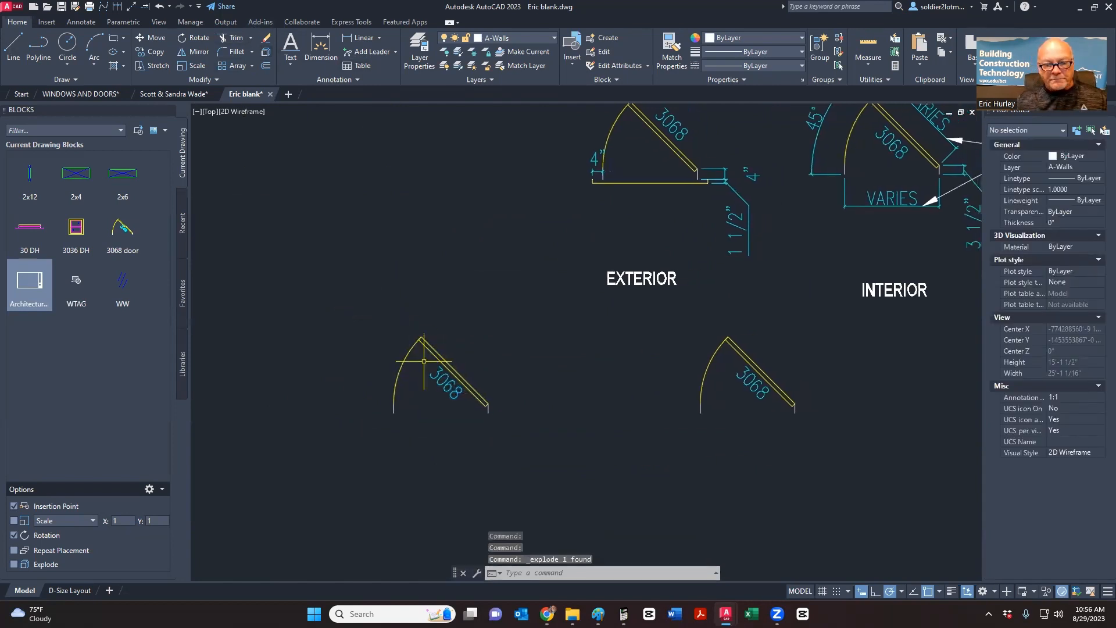
- Draw a line across the left door from the arc's lower end to the leaf's end
left_click(13, 50)
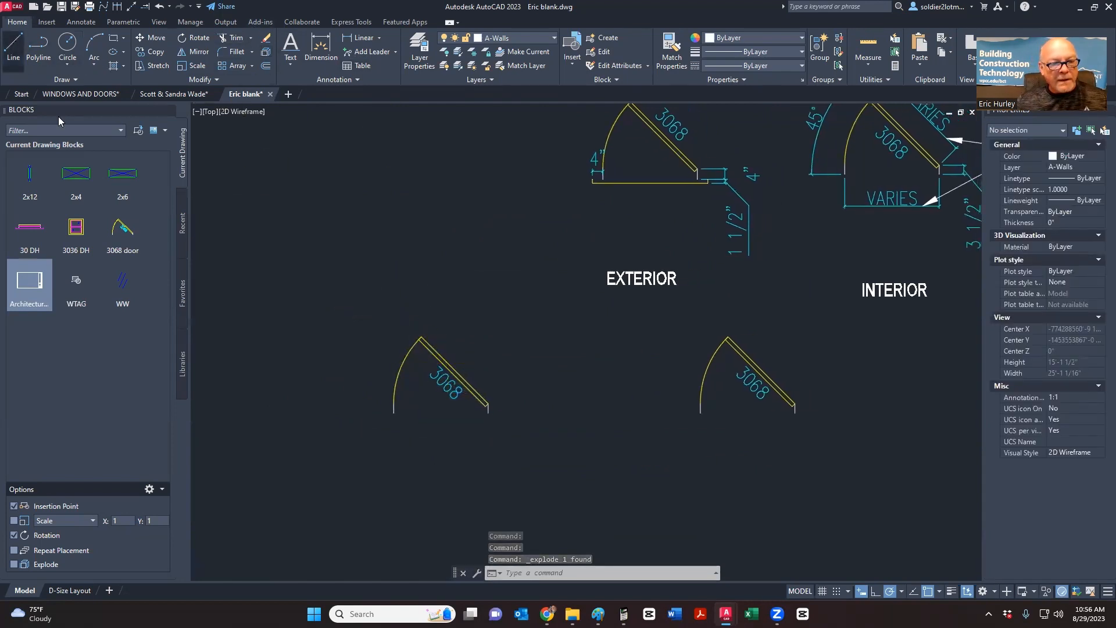
left_click(394, 412)
left_click(487, 414)
key("Escape")
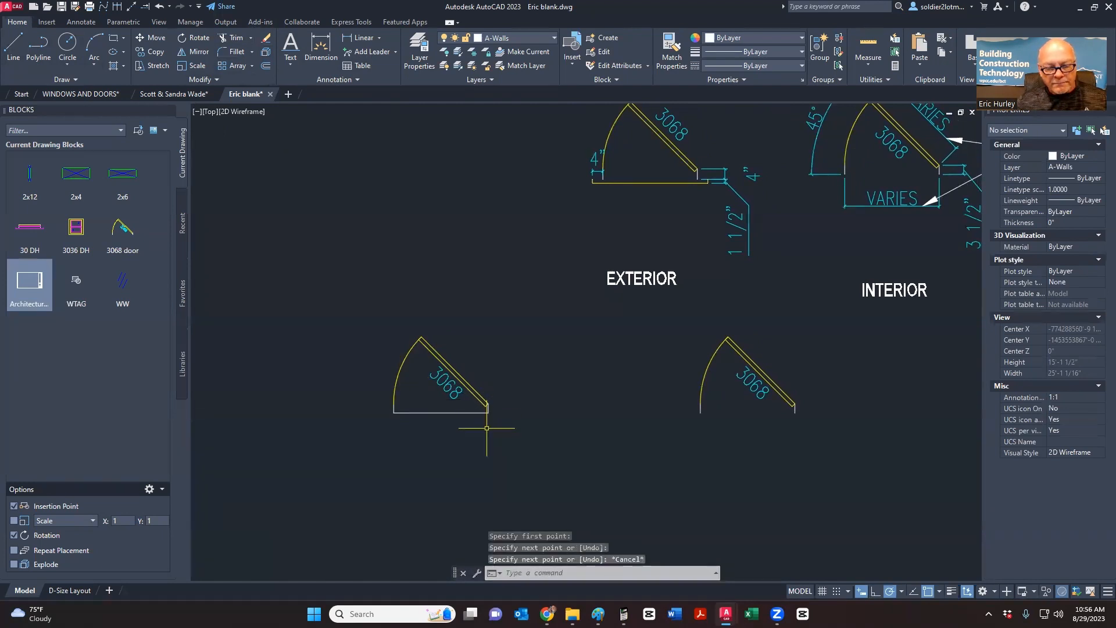
- Offset that bottom line downward by 1.5 and by 4
left_click(267, 67)
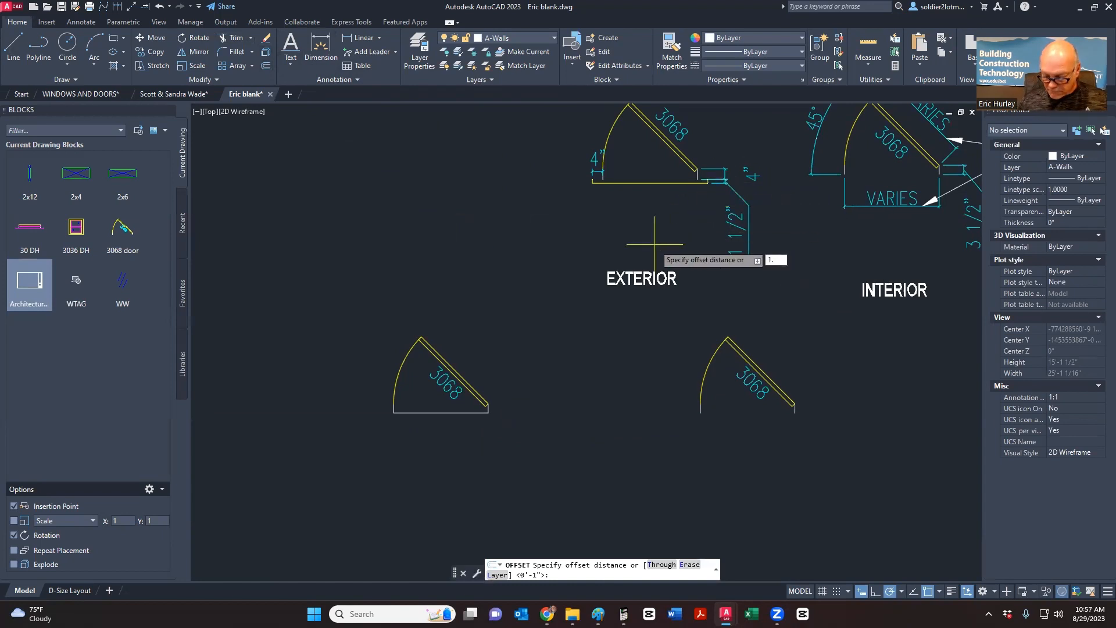
type("1.5")
key("Return")
left_click(459, 412)
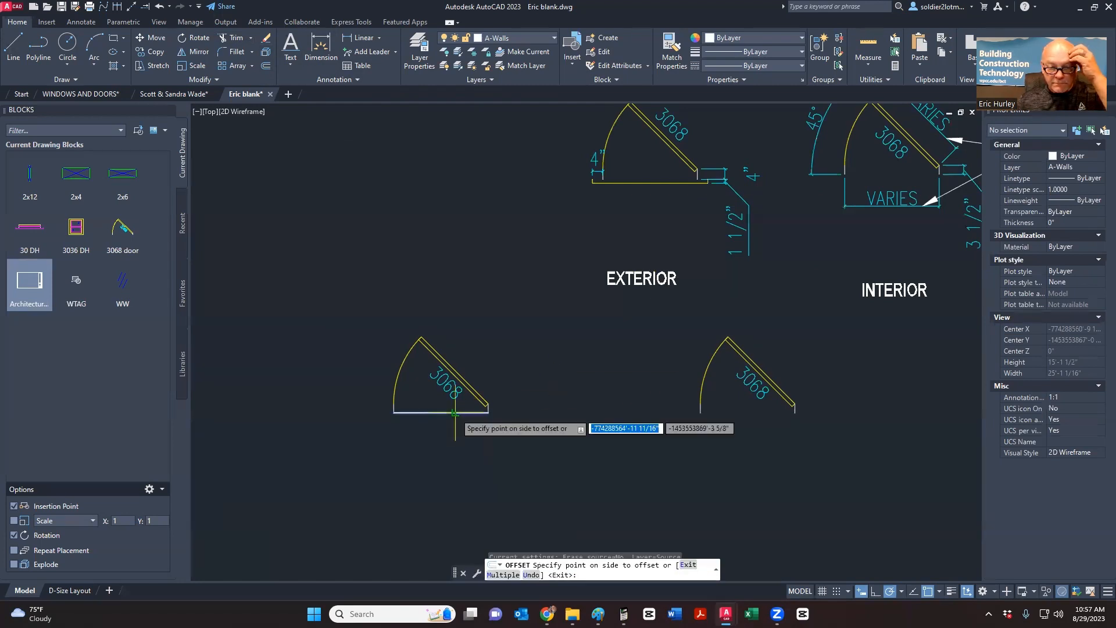
left_click(449, 439)
key("Escape")
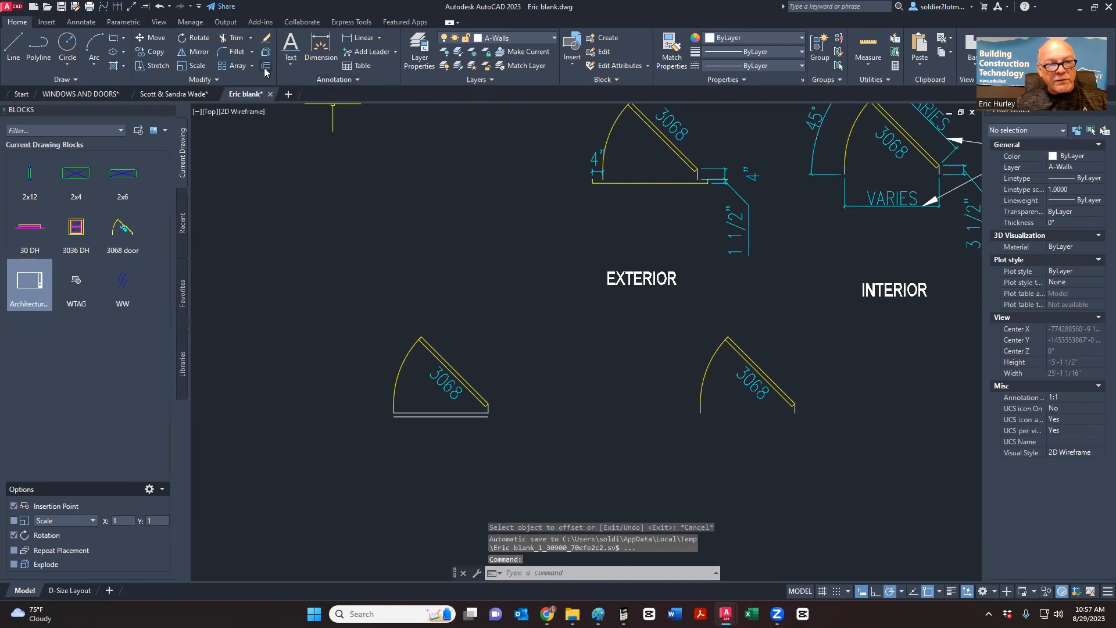
key("Return")
type("4")
key("Return")
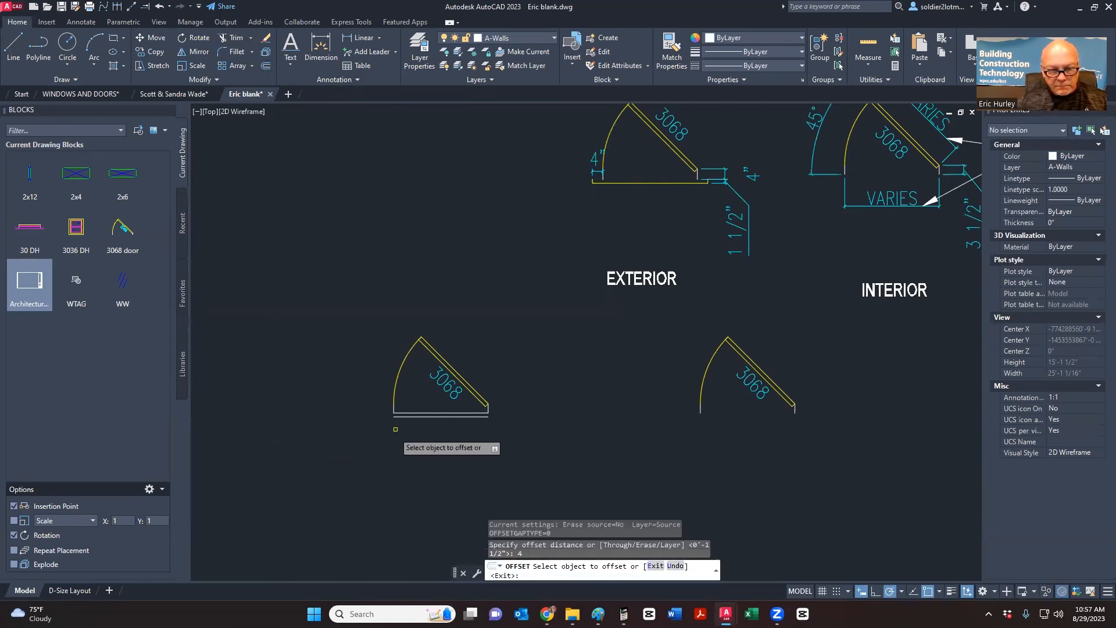
left_click(394, 409)
left_click(391, 427)
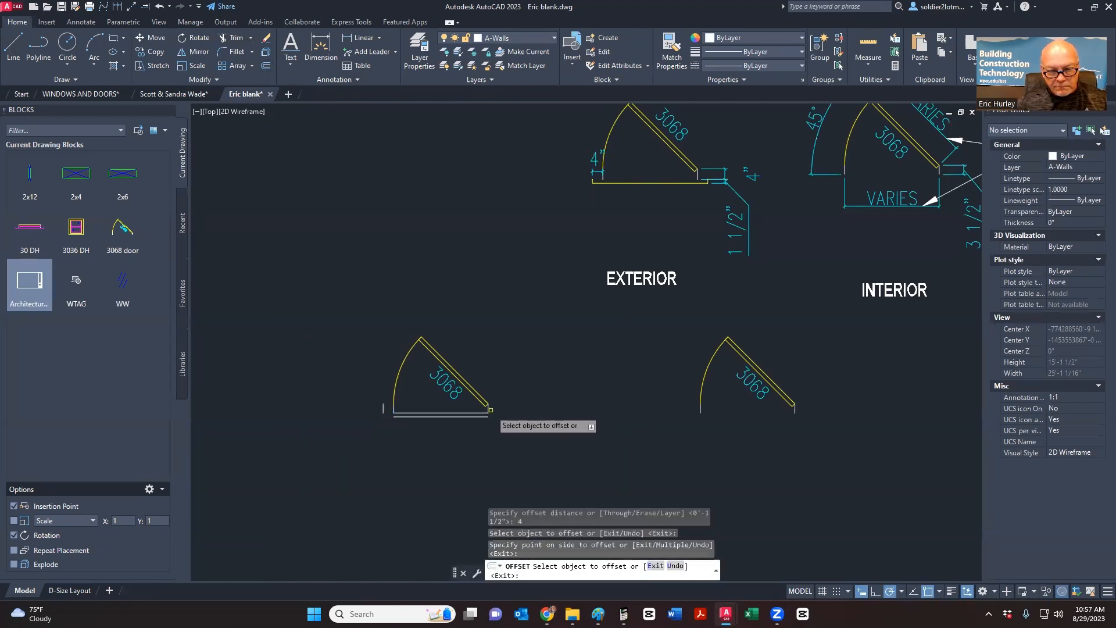
- Grip-stretch the offset line to both jambs, making it 3'-8" wide
key("Escape")
scroll(448, 423, "up", 4)
middle_click_drag(448, 428, 471, 326)
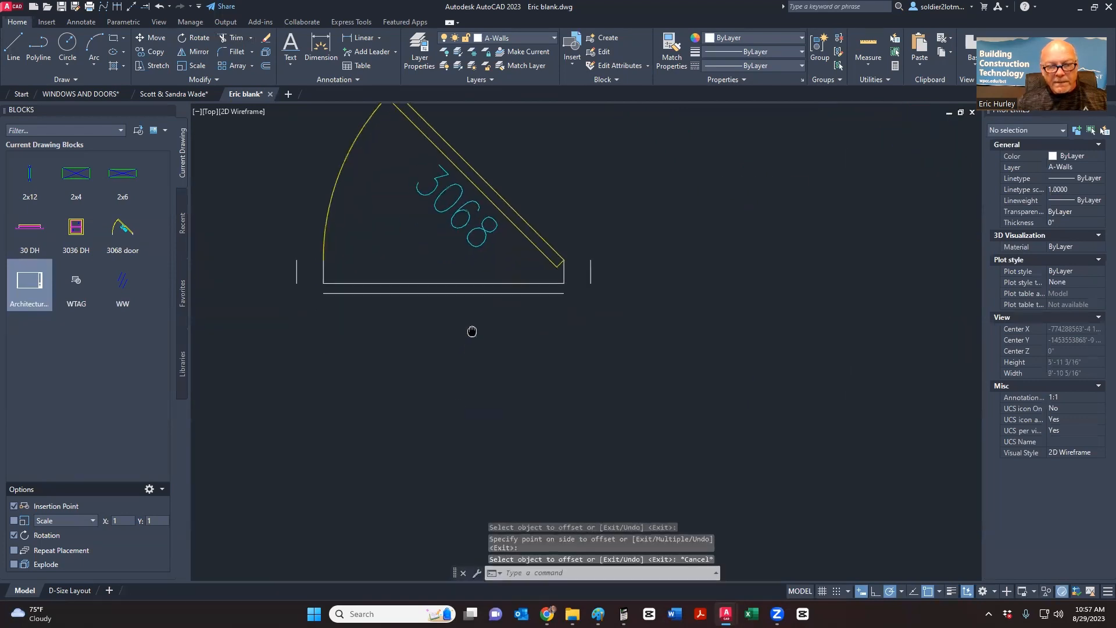
left_click(374, 319)
left_click(328, 299)
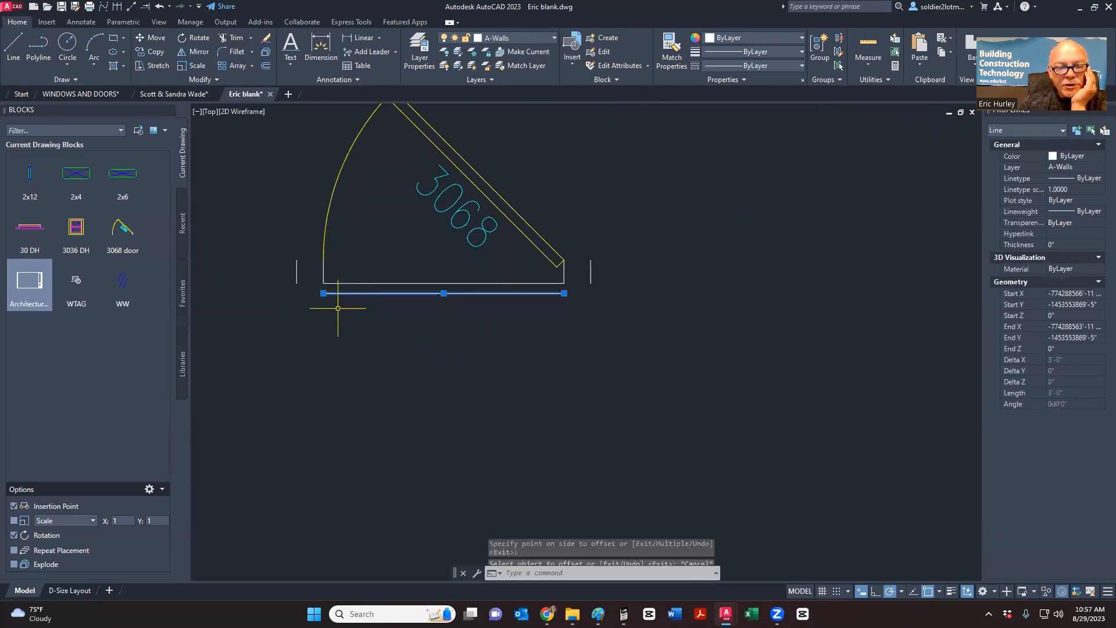
left_click(324, 293)
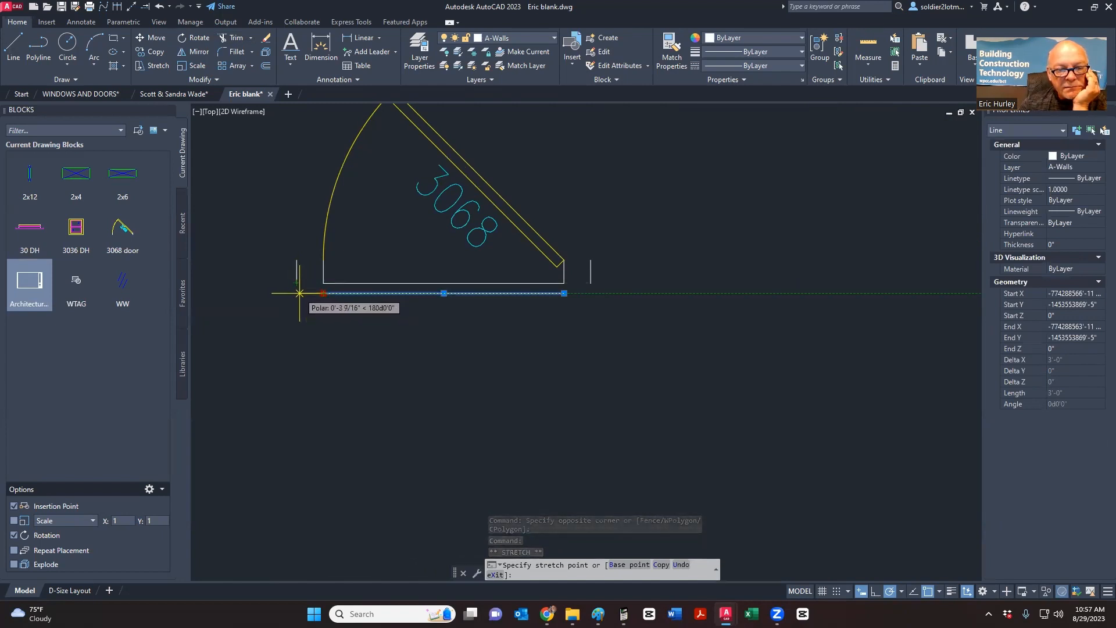
left_click(297, 293)
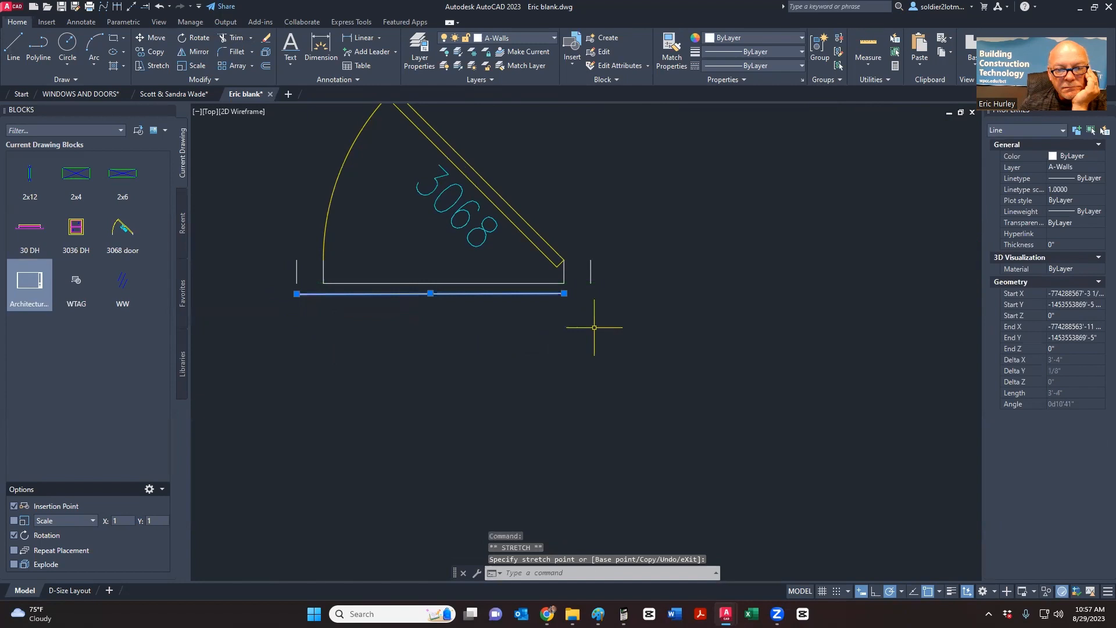
left_click(564, 293)
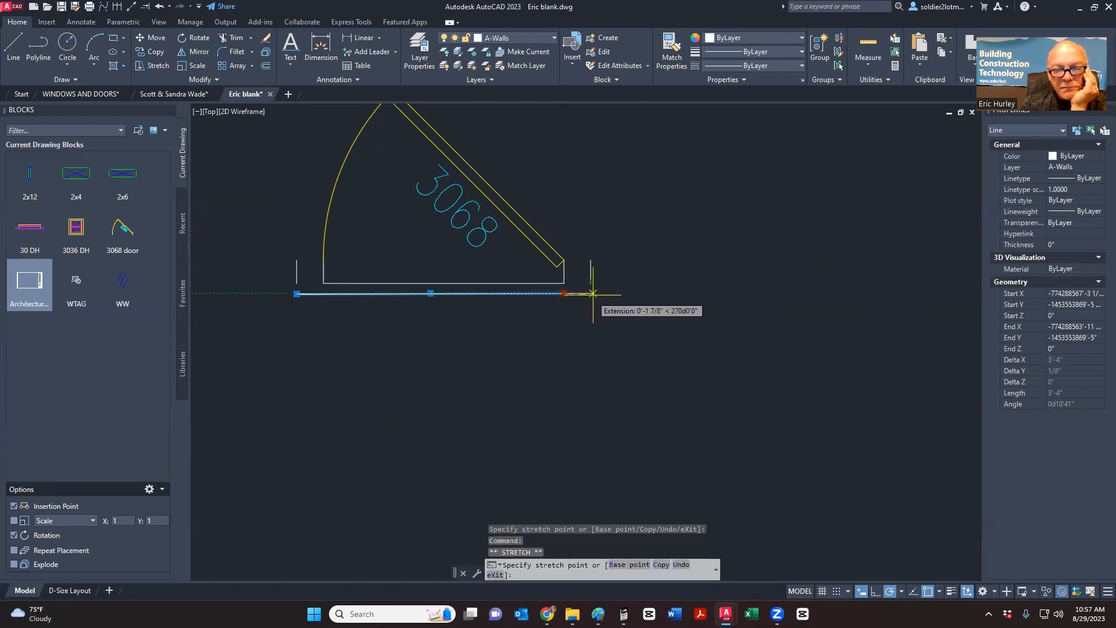
left_click(591, 293)
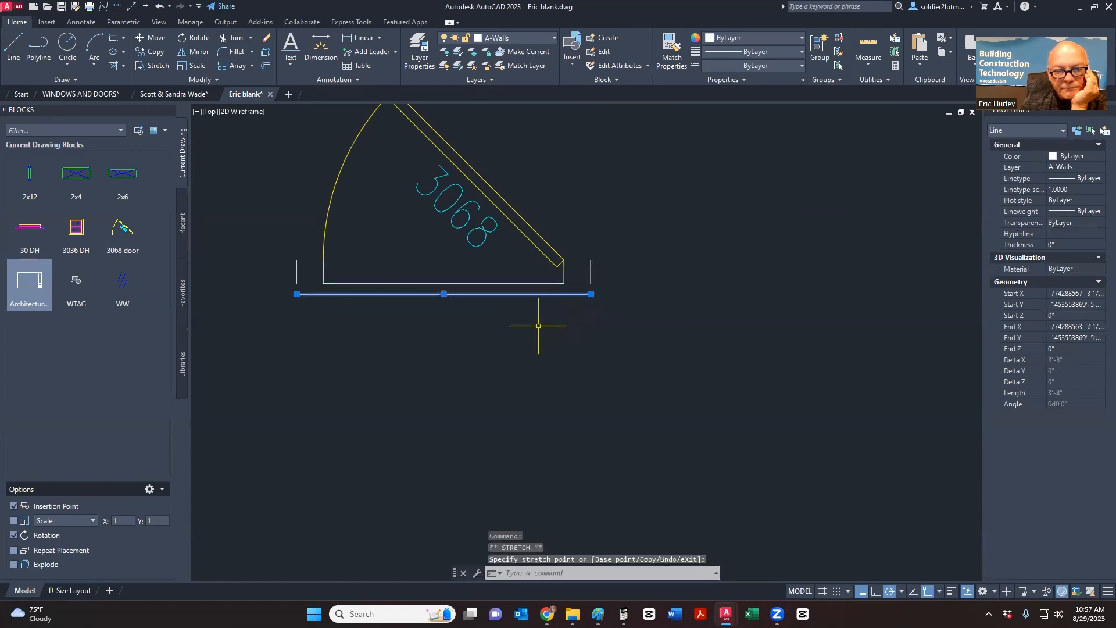
key("Escape")
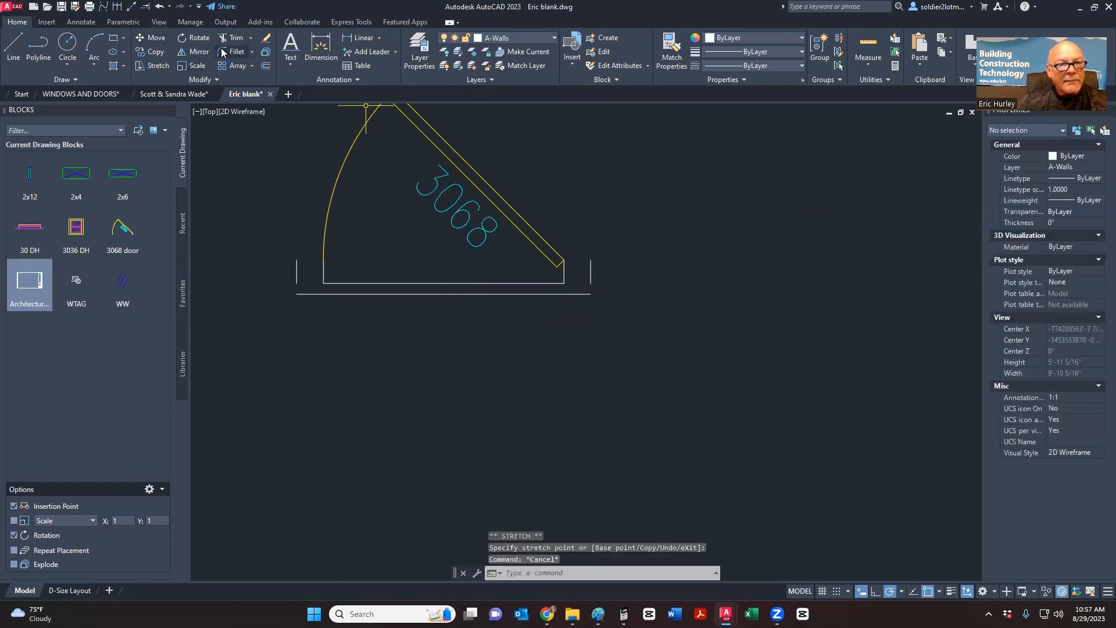
- Extend the door's bottom line left and right to the wall lines
left_click(146, 8)
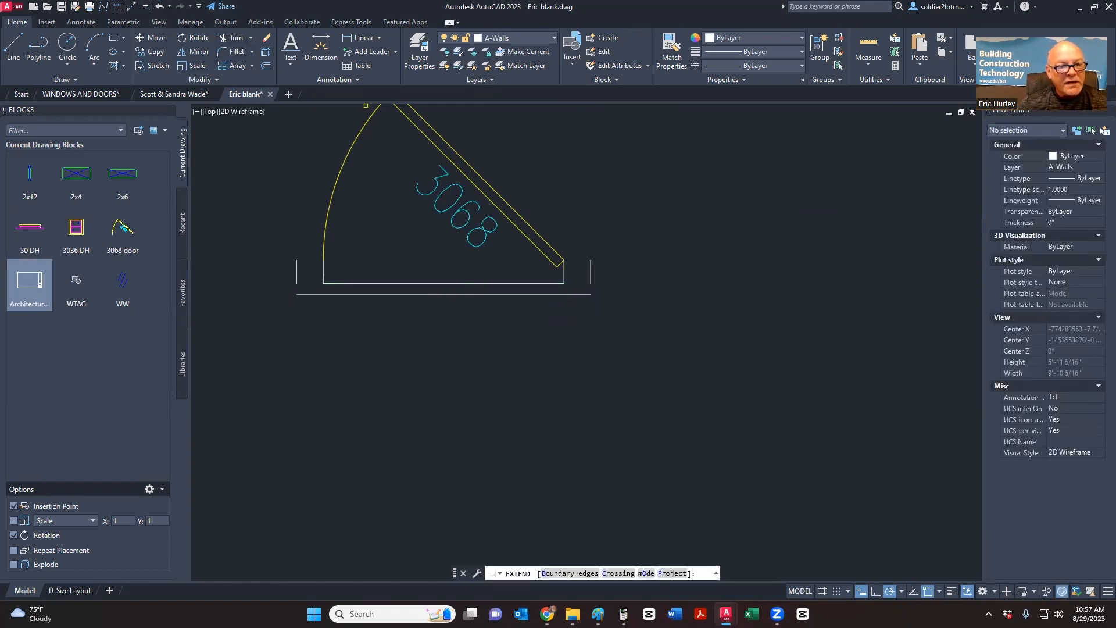
key("Escape")
type("e")
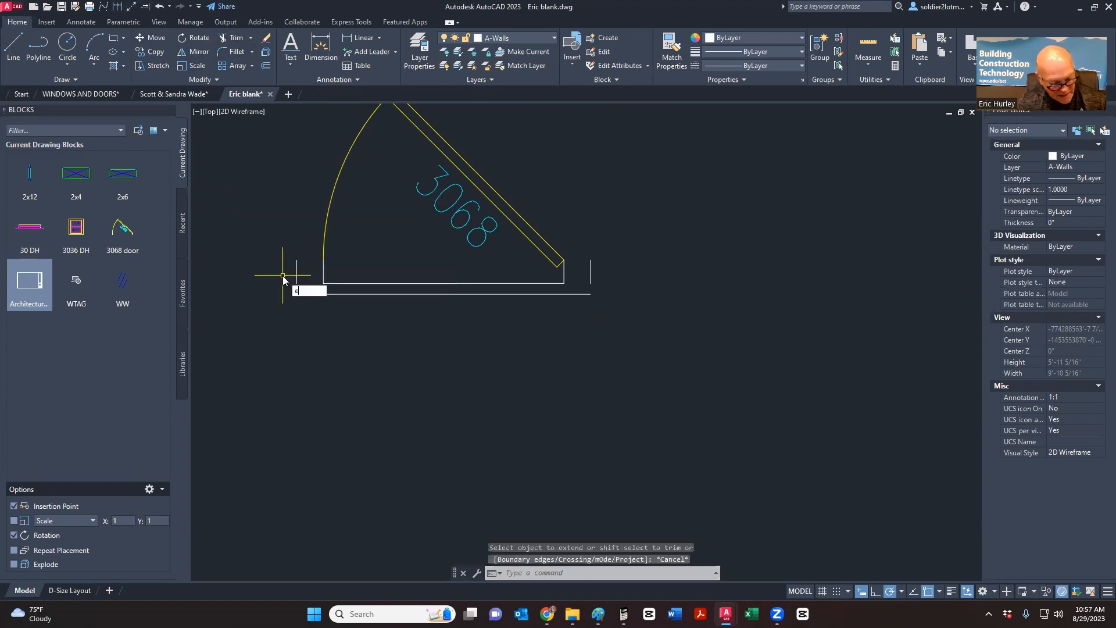
type("x")
key("Return")
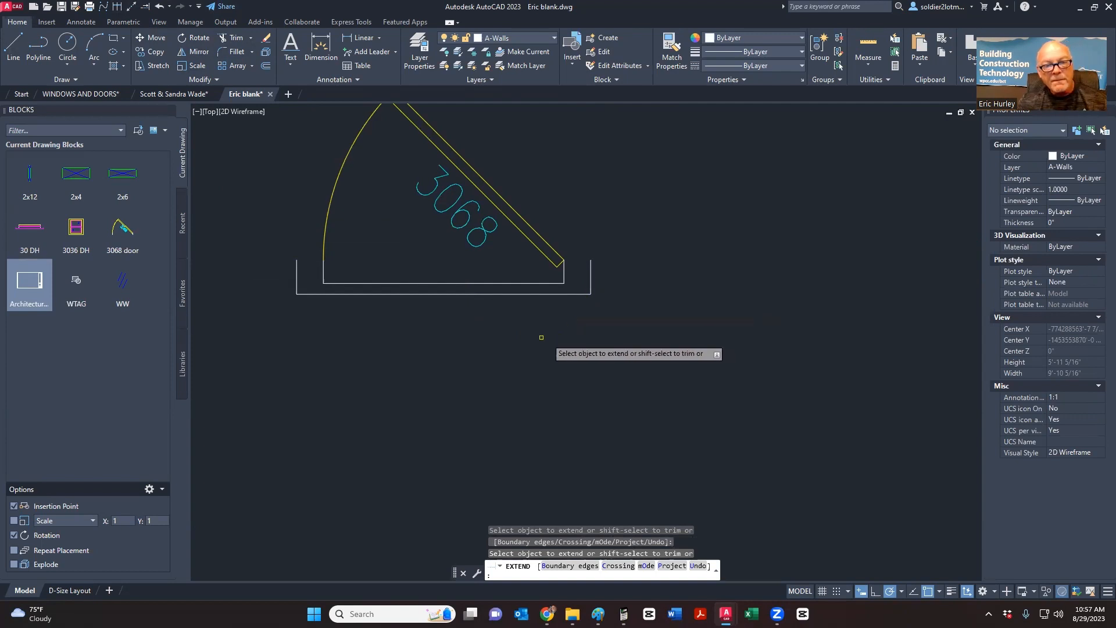
key("Escape")
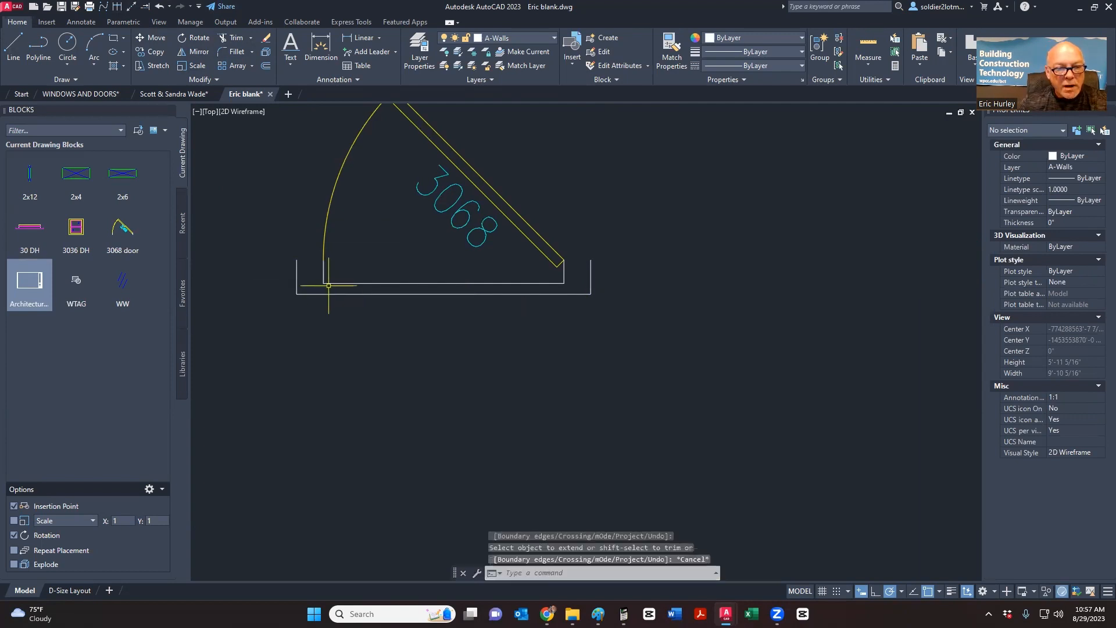
left_click(337, 283)
key("Escape")
key("Escape")
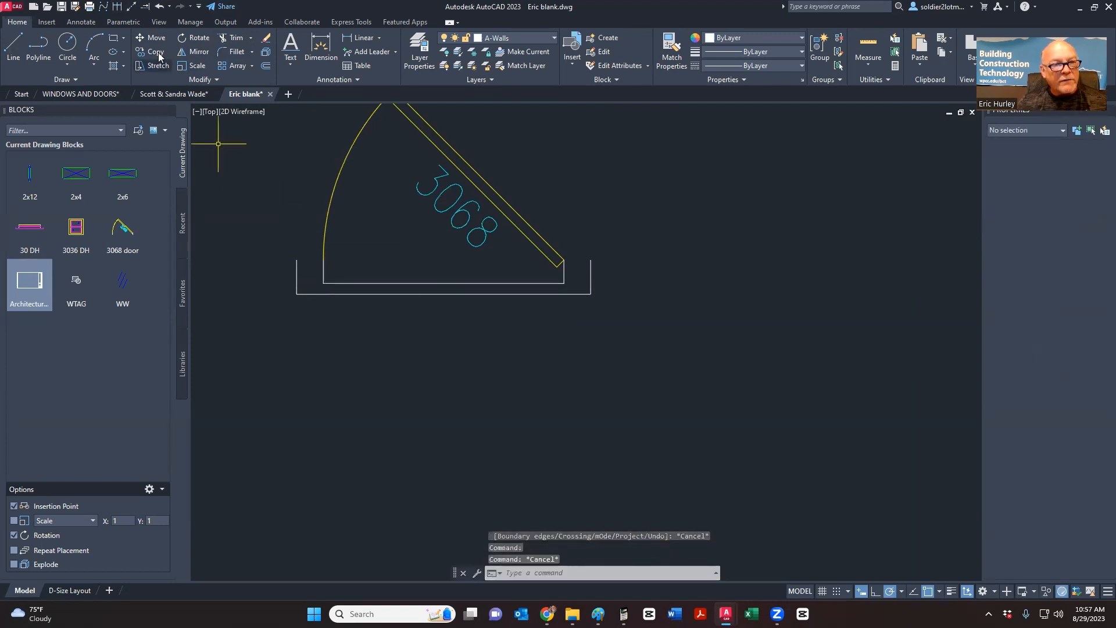
type("ex")
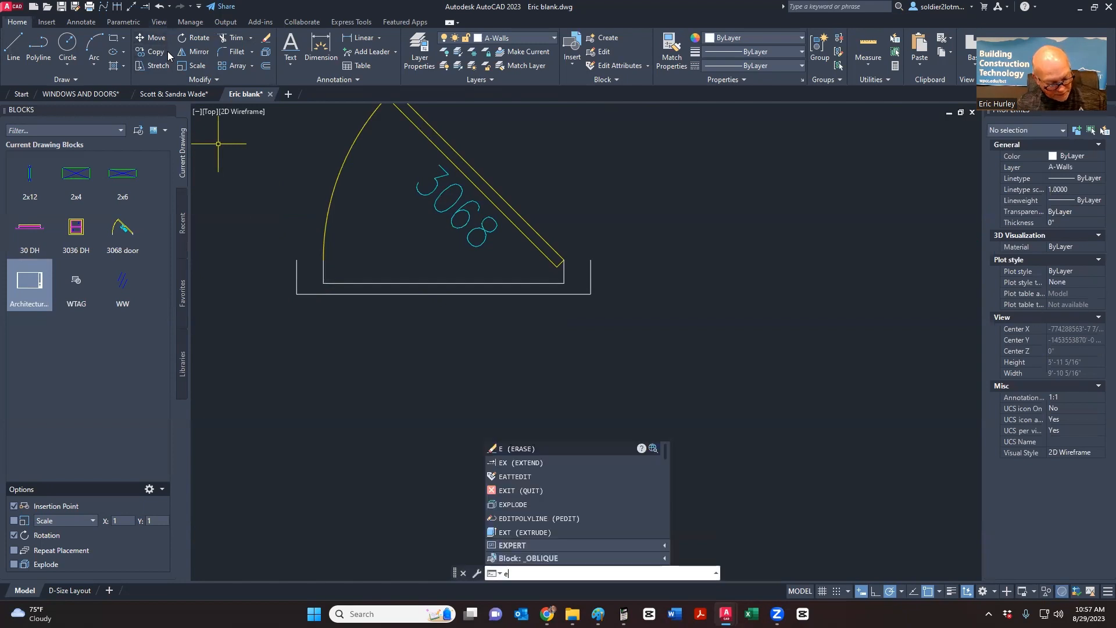
key("Return")
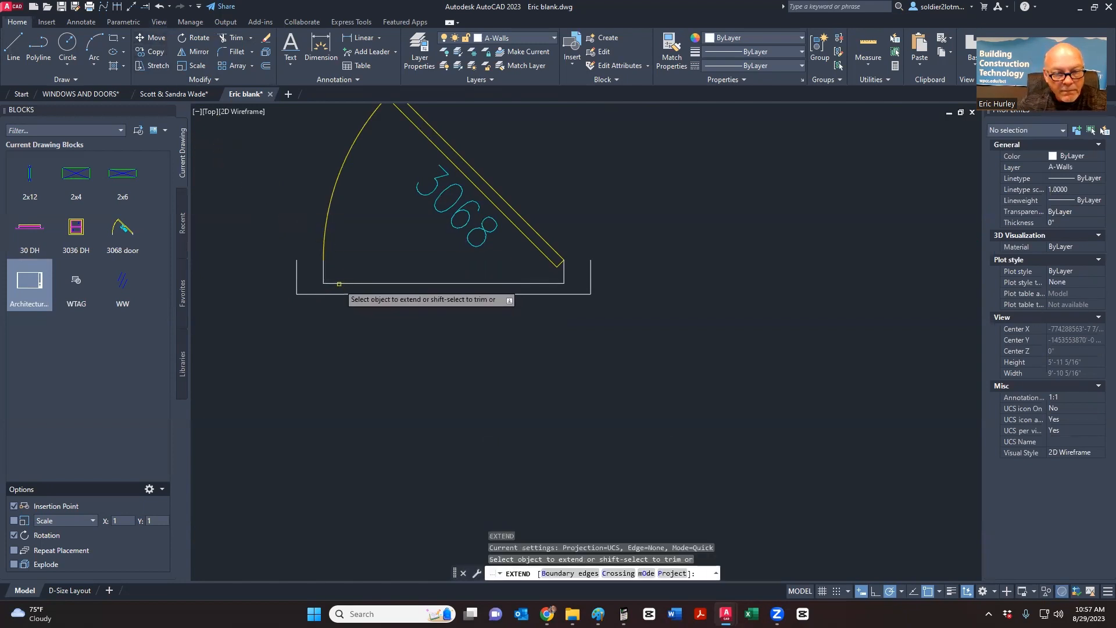
left_click(340, 283)
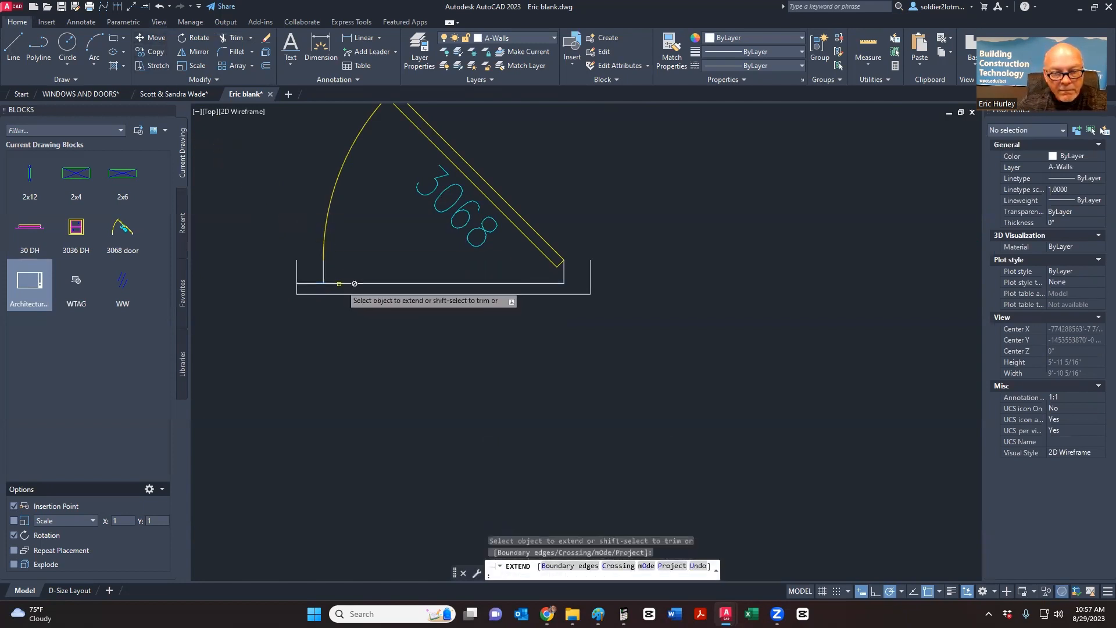
left_click(534, 285)
key("Escape")
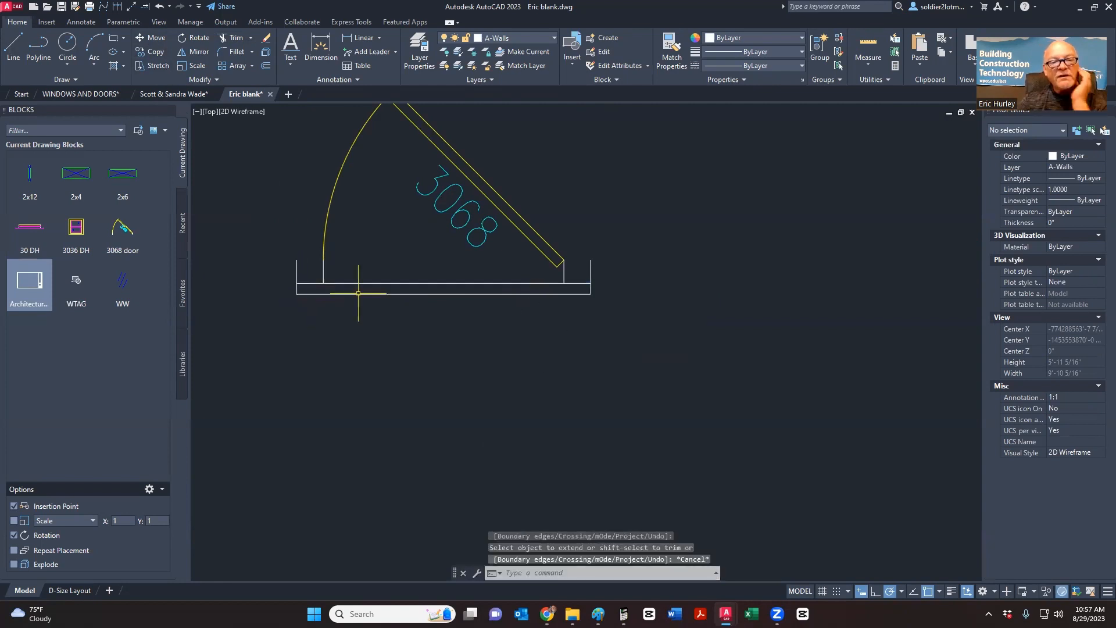
- Trim the left and right jamb stubs and the strip's top edge between the jambs
left_click(229, 37)
left_click(299, 272)
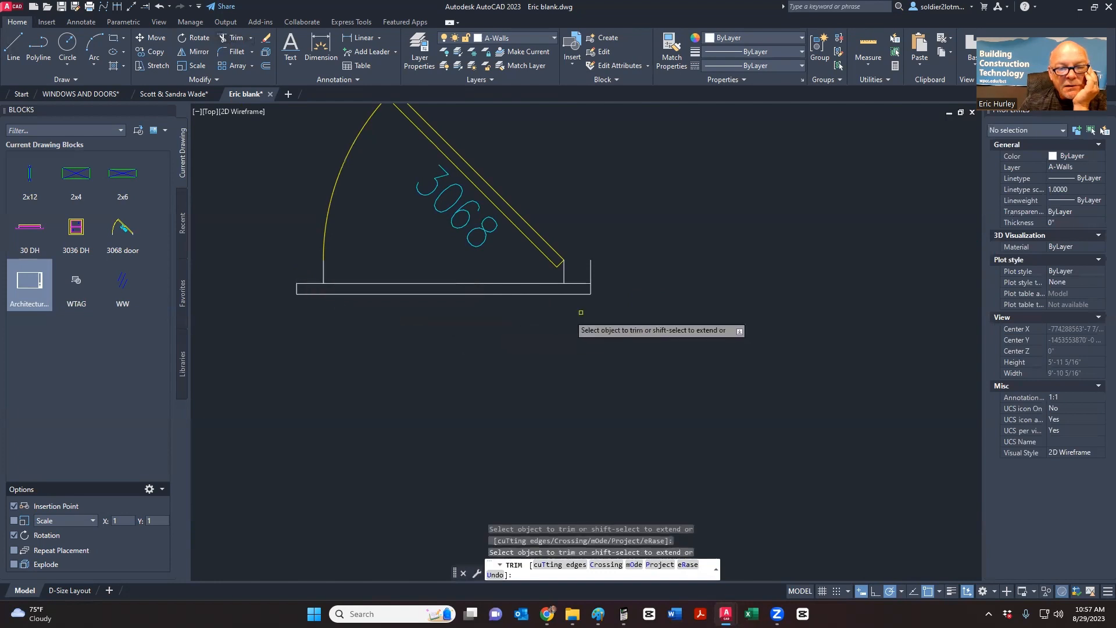
left_click(590, 272)
left_click(590, 272)
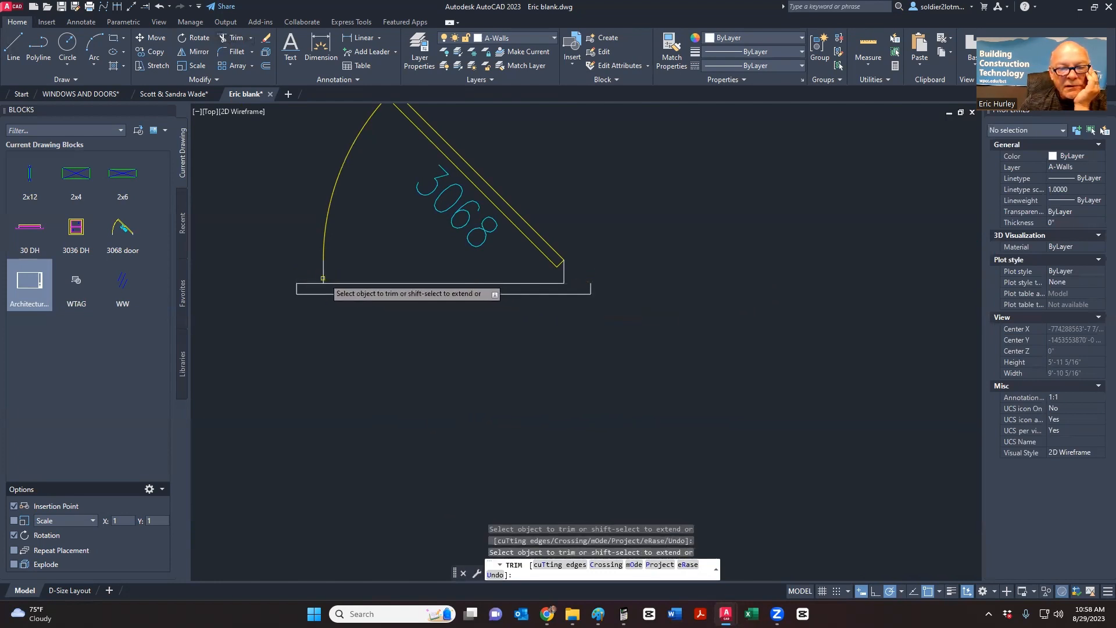
left_click(386, 283)
scroll(544, 334, "down", 4)
scroll(560, 260, "up", 4)
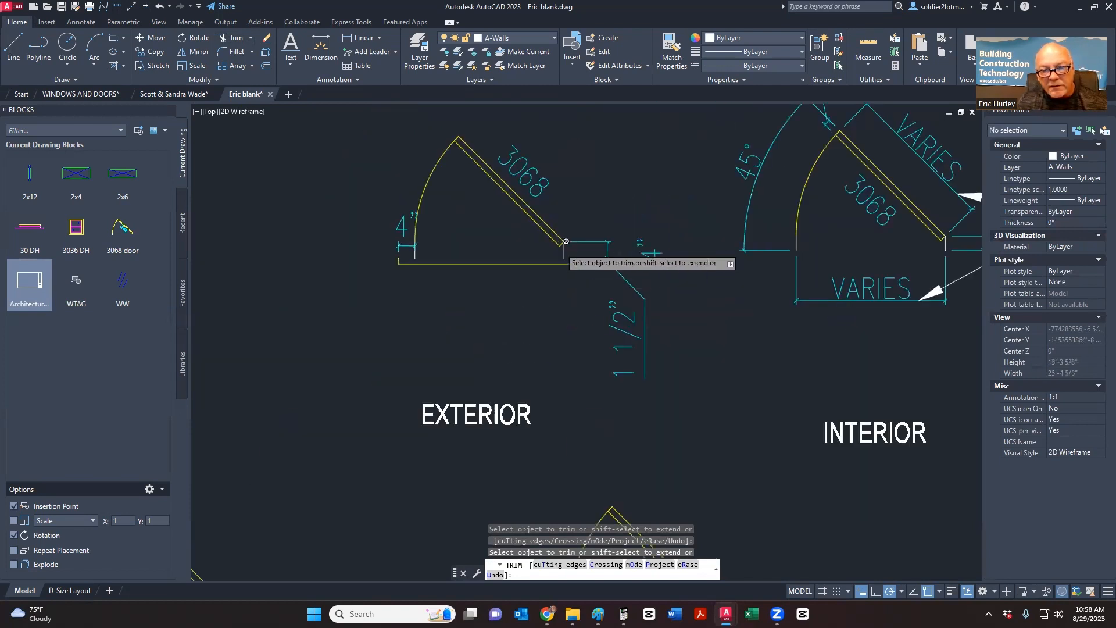
scroll(558, 256, "down", 1)
scroll(558, 256, "down", 2)
middle_click_drag(370, 416, 429, 321)
key("Escape")
- Undo the trims, redo the line extension, and erase then restore the inner bottom line
key("ctrl+z")
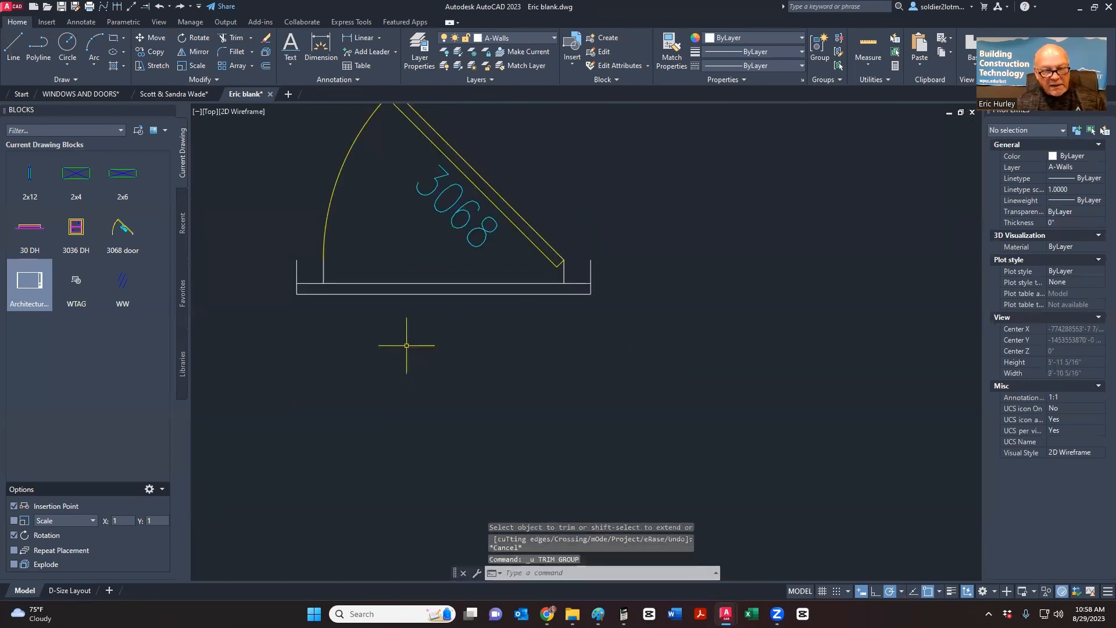
key("ctrl+z")
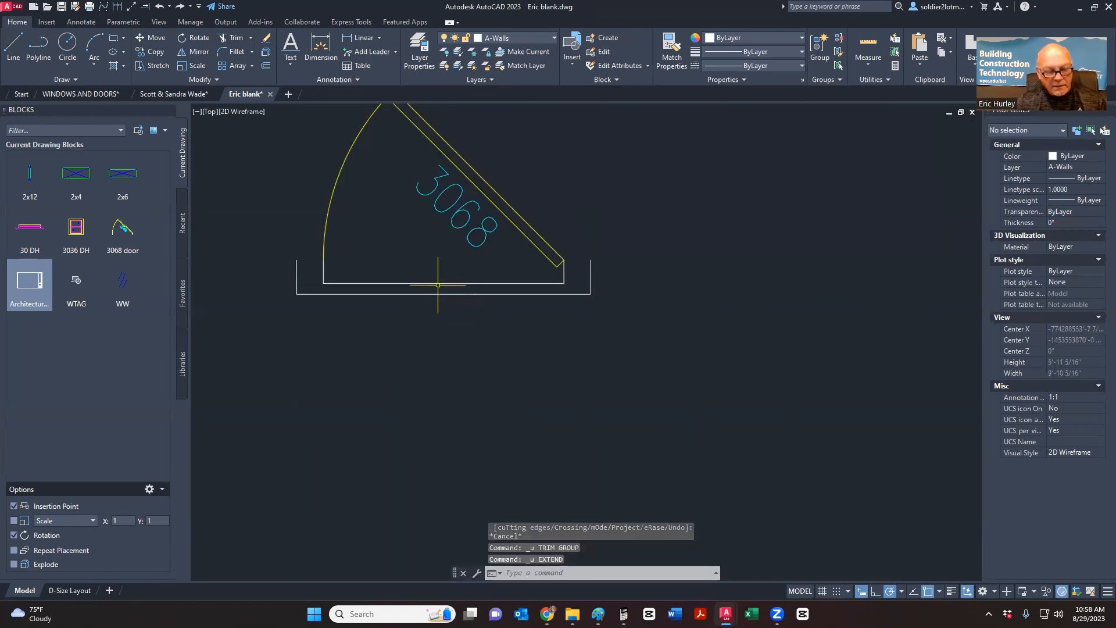
left_click(184, 7)
left_click(352, 284)
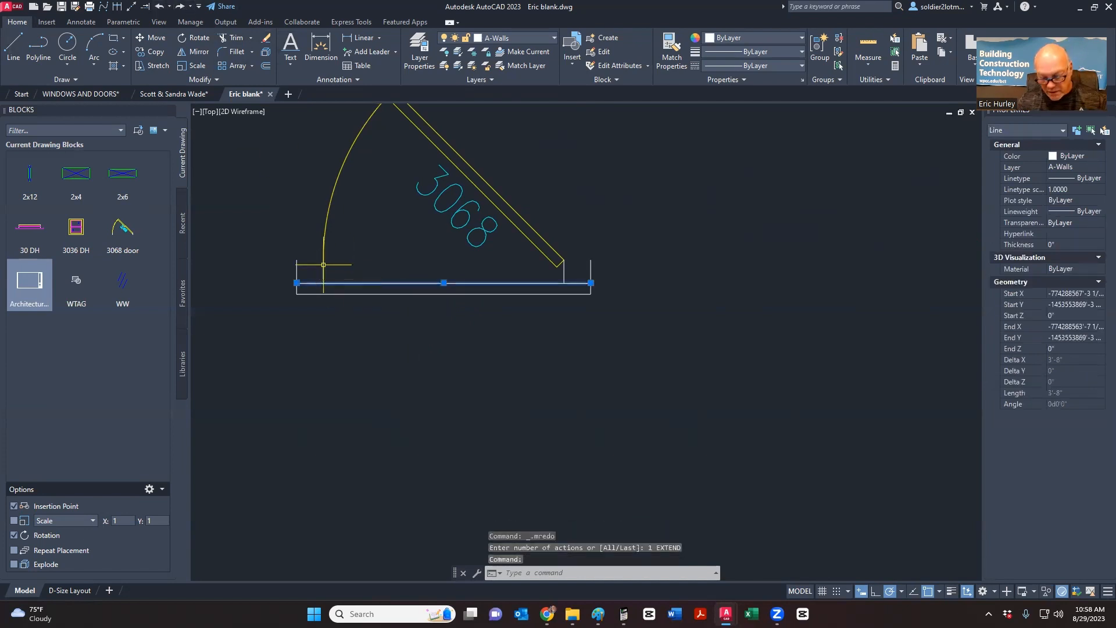
key("Delete")
scroll(349, 303, "down", 4)
scroll(354, 310, "up", 4)
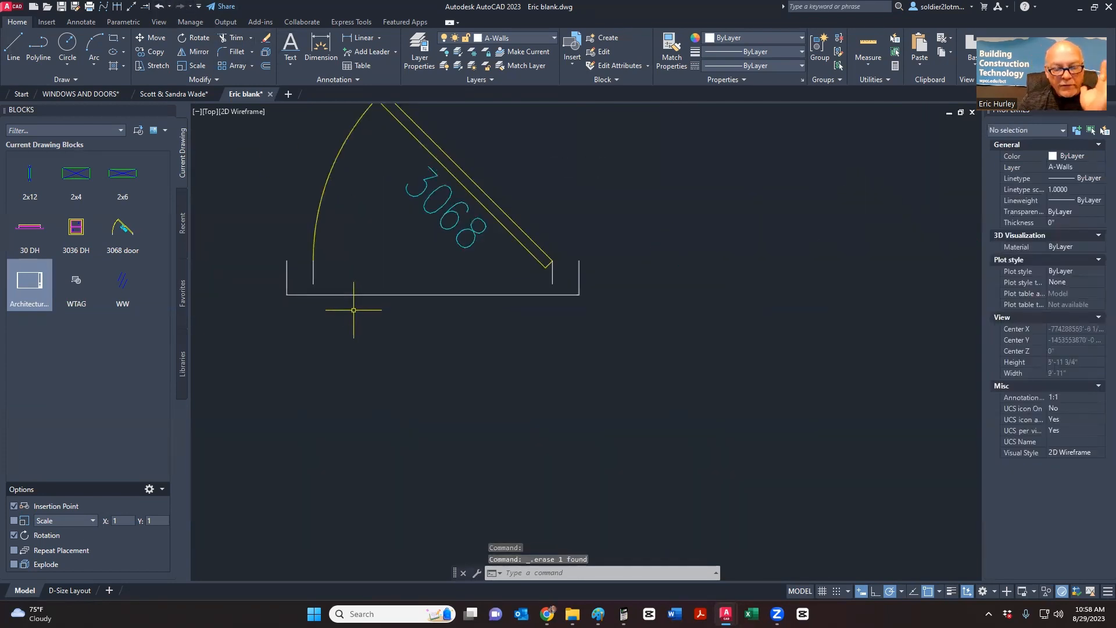
key("ctrl+z")
key("ctrl+z")
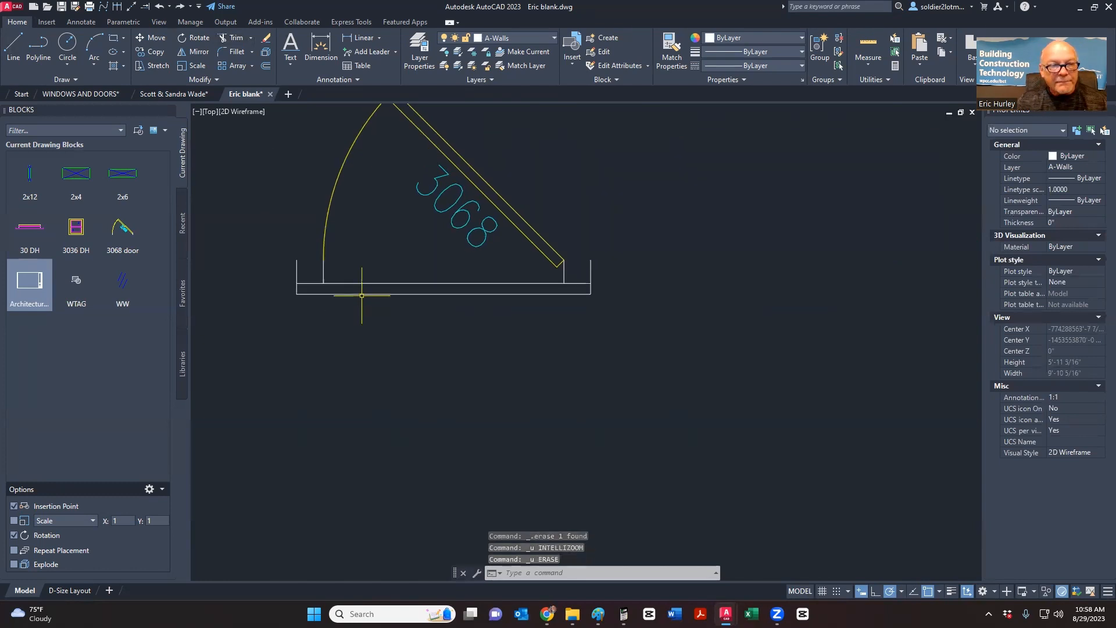
- Trim the jamb stubs above the threshold strip and erase its inner top line
left_click(240, 42)
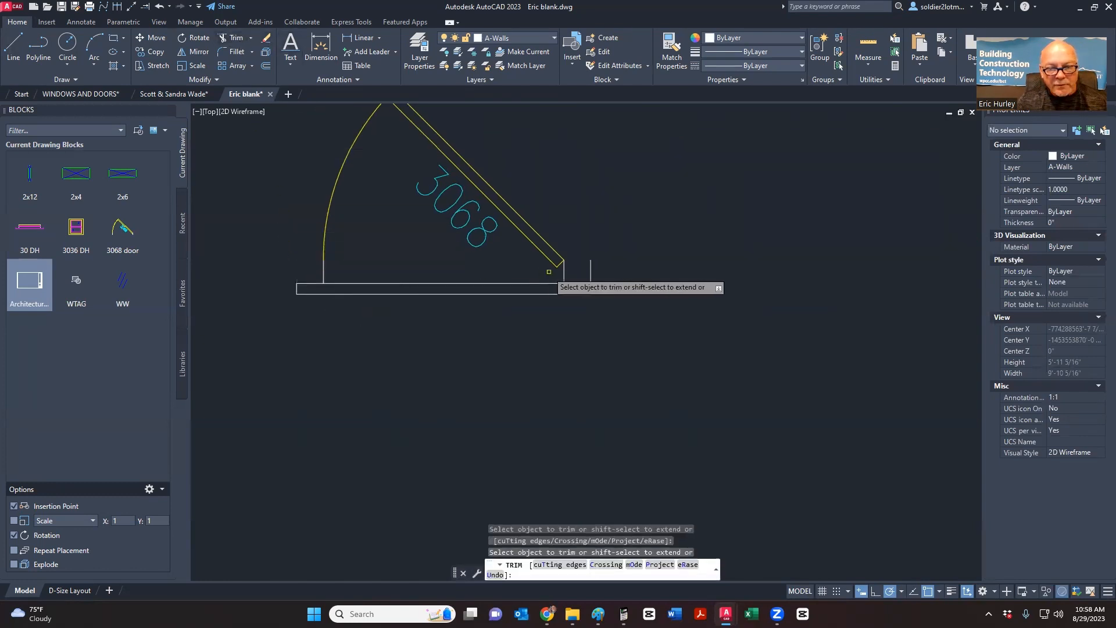
left_click(297, 271)
left_click(588, 269)
key("Escape")
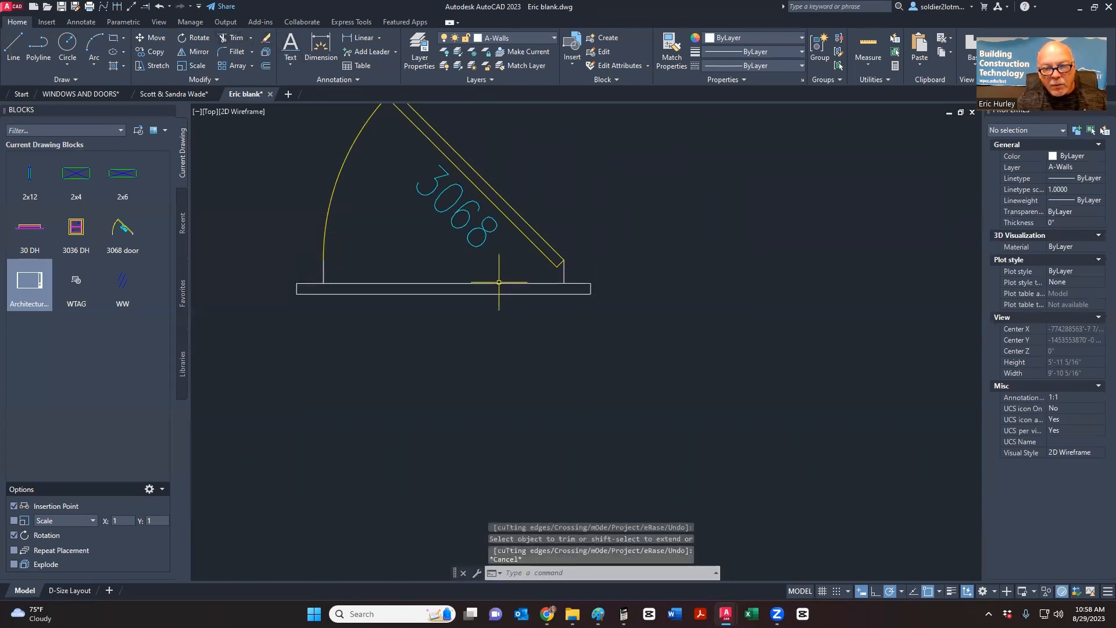
left_click(499, 283)
key("Delete")
scroll(498, 281, "down", 4)
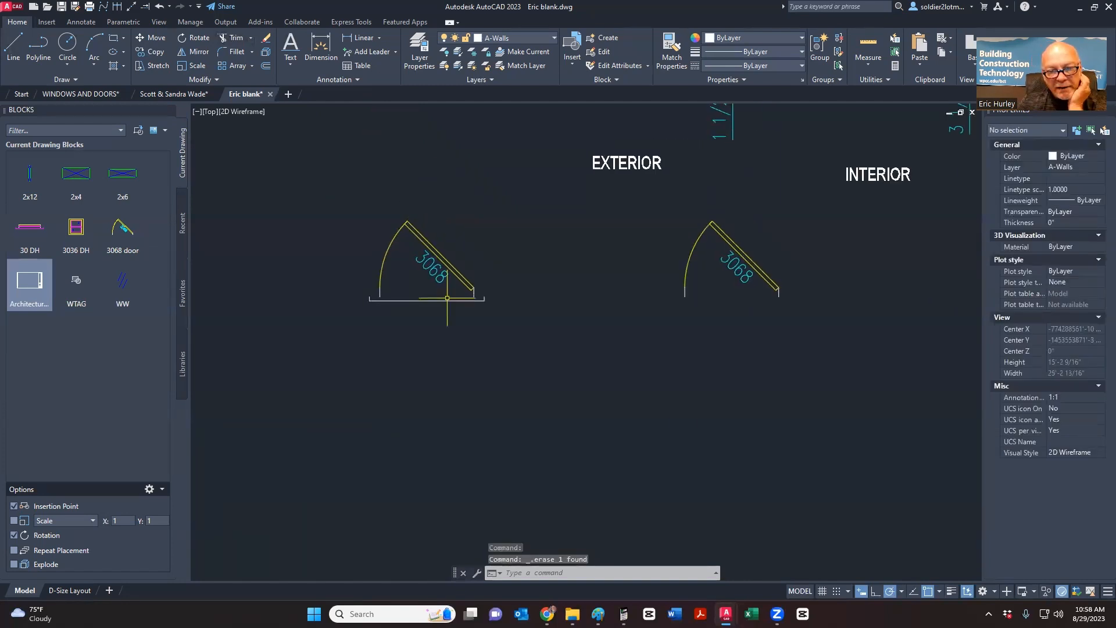
- Match the left door's properties onto the threshold strip lines
left_click(671, 51)
left_click(419, 238)
scroll(401, 325, "up", 4)
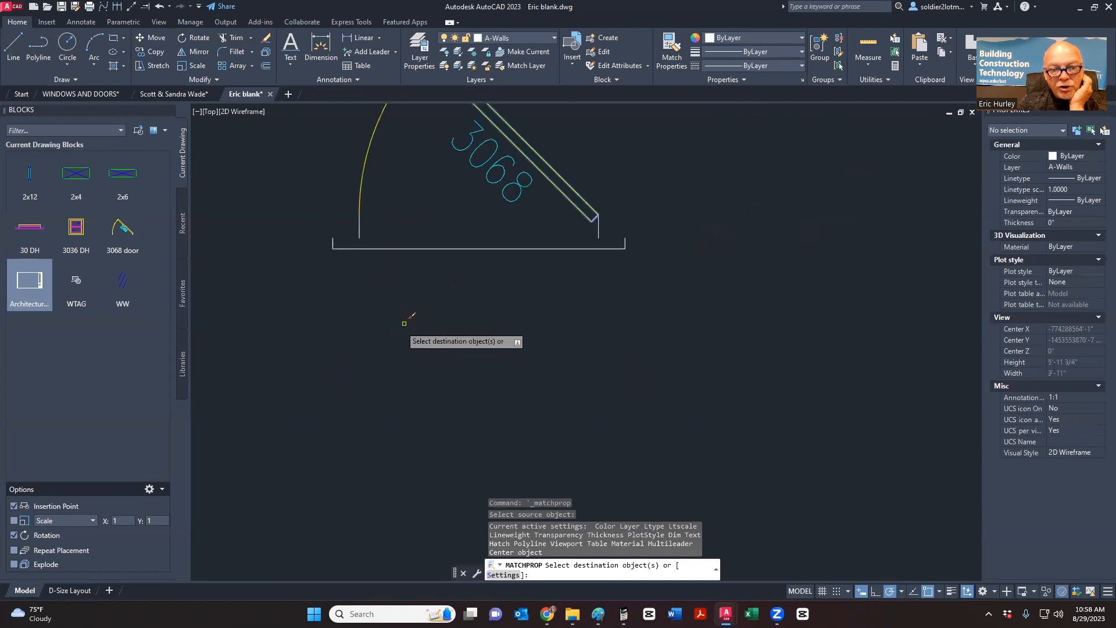
left_click(397, 241)
left_click(308, 269)
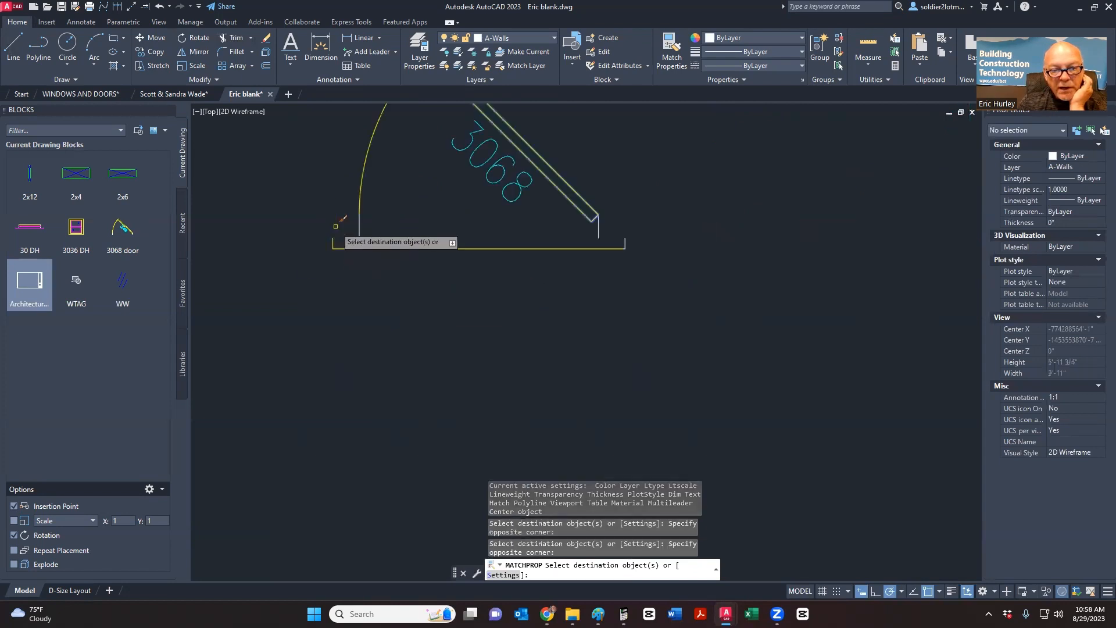
left_click(596, 281)
left_click(656, 230)
scroll(625, 282, "down", 5)
key("Escape")
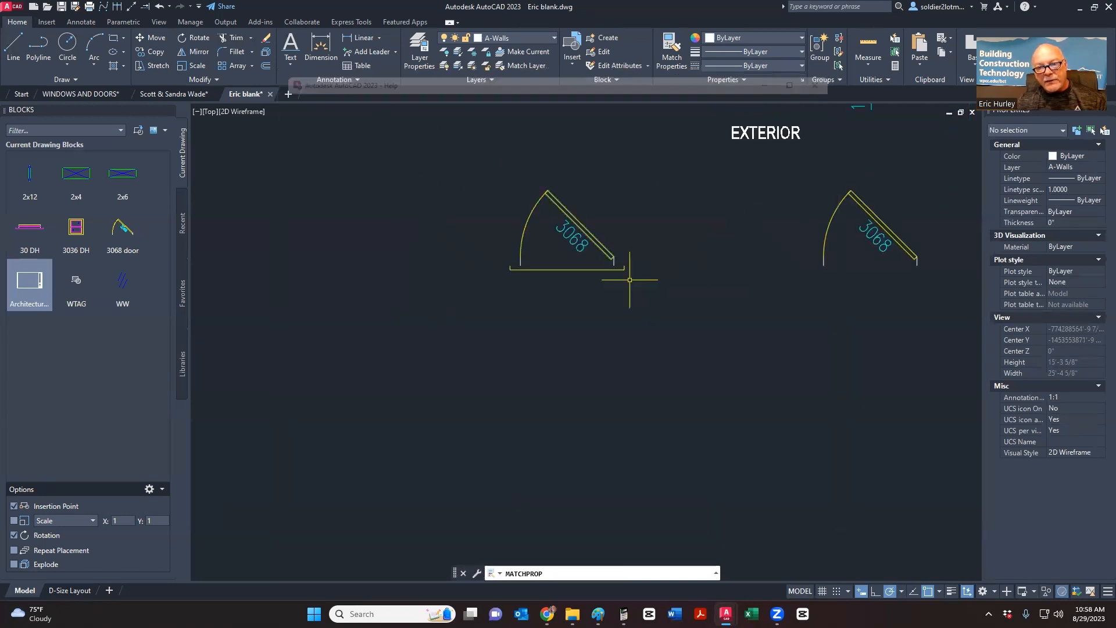
middle_click_drag(636, 282, 448, 299)
scroll(464, 298, "down", 2)
scroll(464, 298, "down", 2)
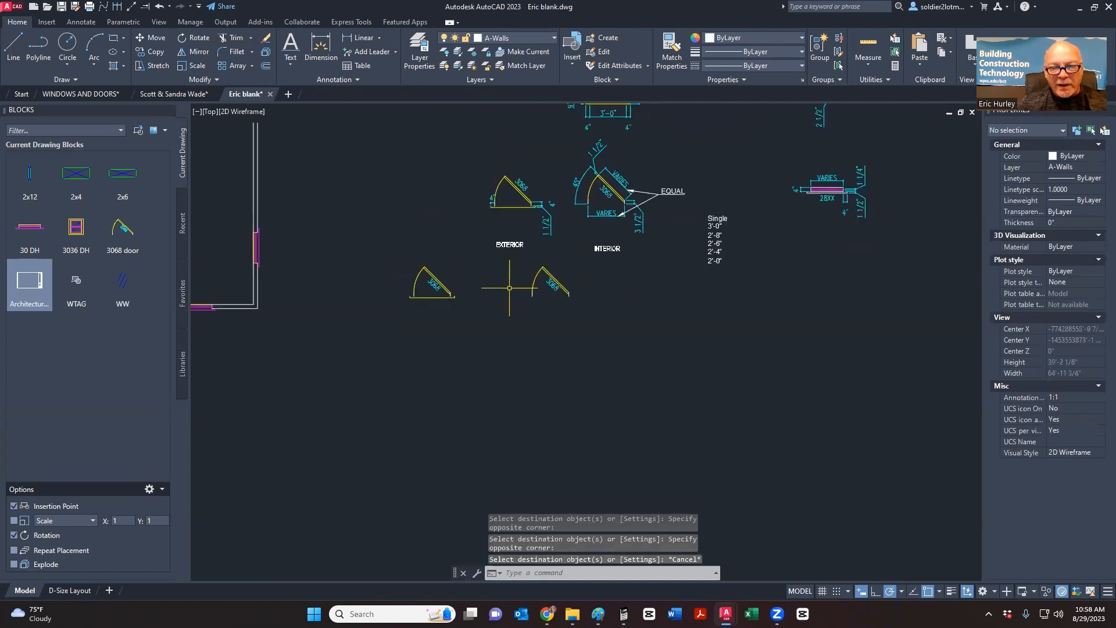
scroll(443, 277, "up", 4)
scroll(520, 320, "down", 2)
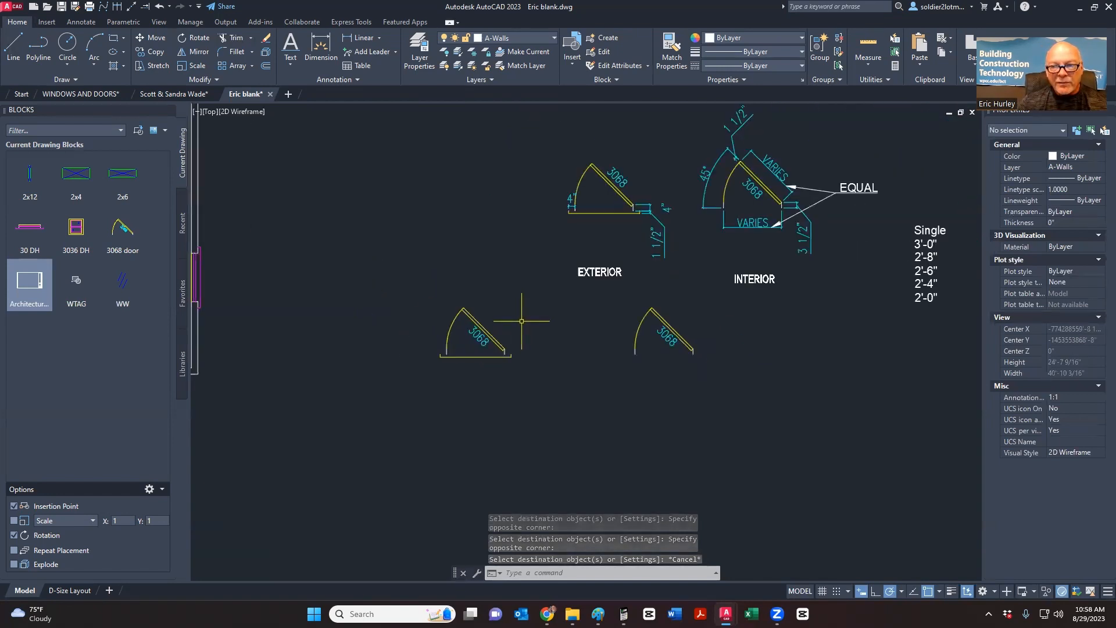
- Select the door swing's eight objects and start a block named 3068 X Door
left_click(416, 374)
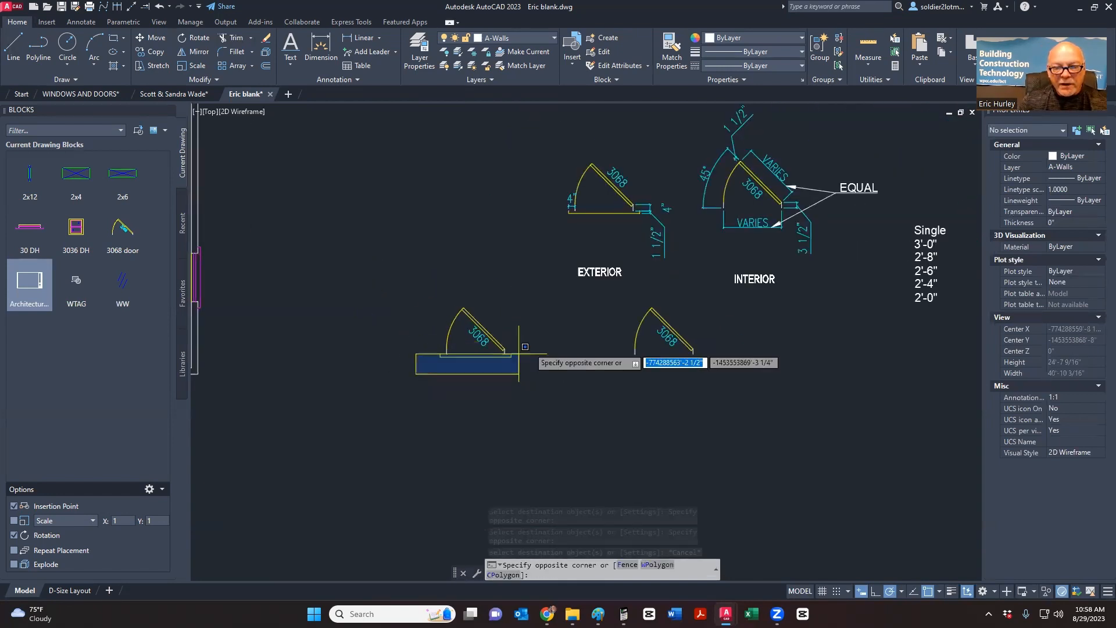
left_click(524, 296)
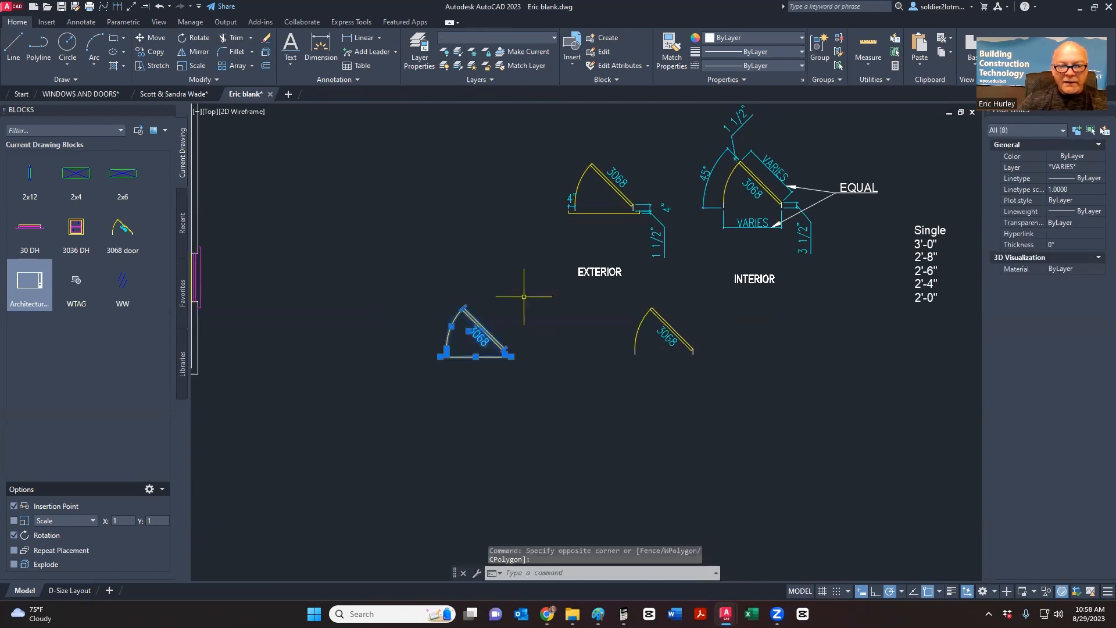
left_click(604, 38)
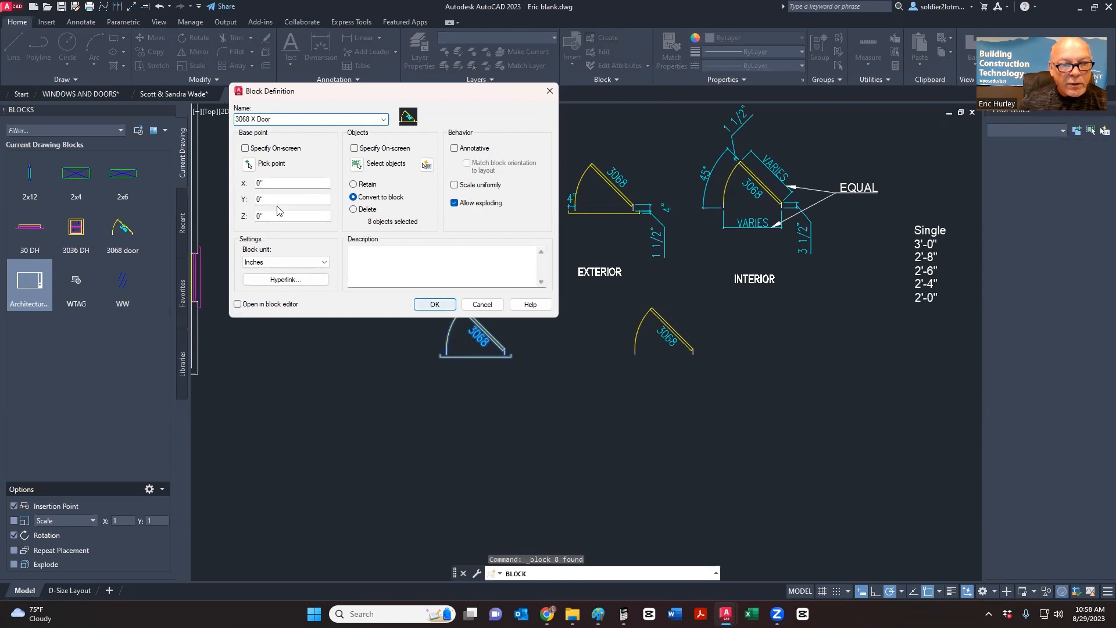
- Base the 3068 X Door block at the door's corner and confirm its creation
left_click(248, 163)
scroll(480, 264, "up", 8)
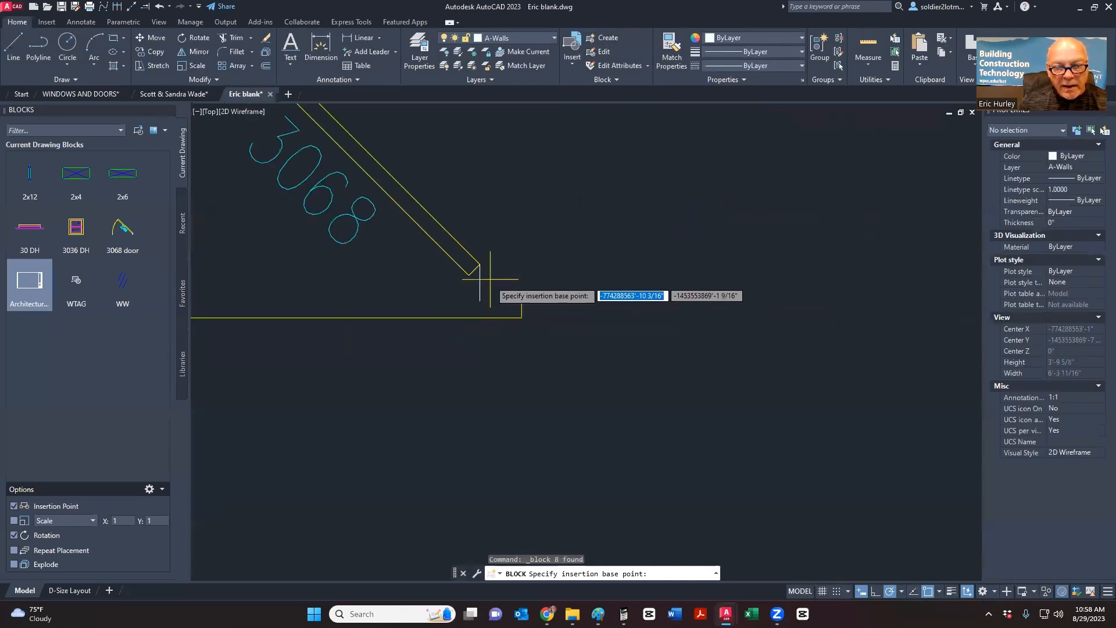
left_click(480, 264)
left_click(434, 309)
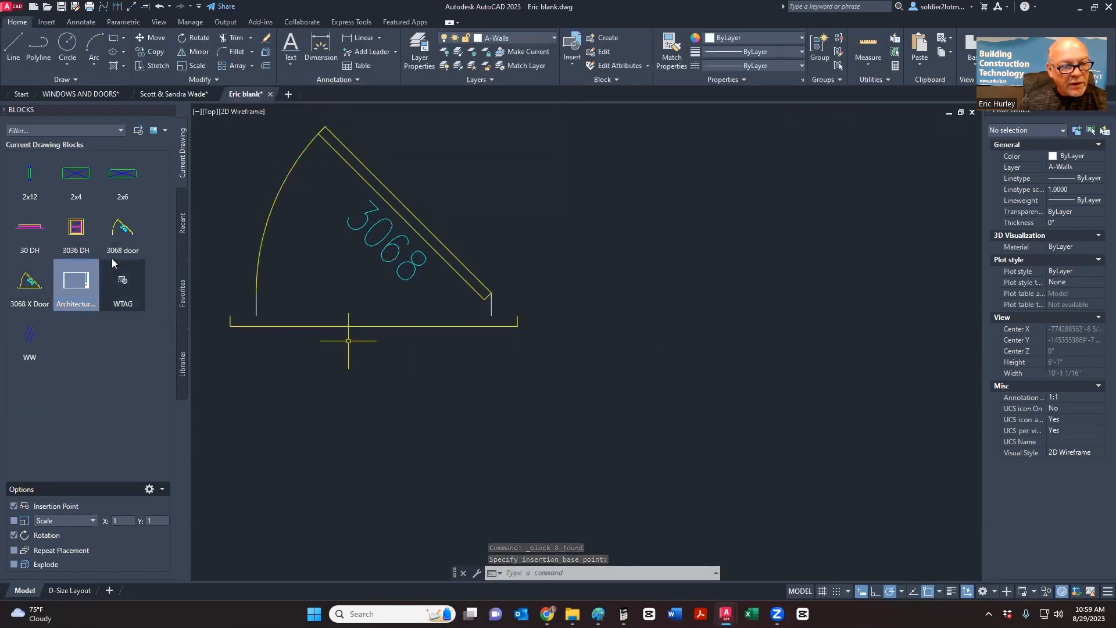
mouse_move(28, 286)
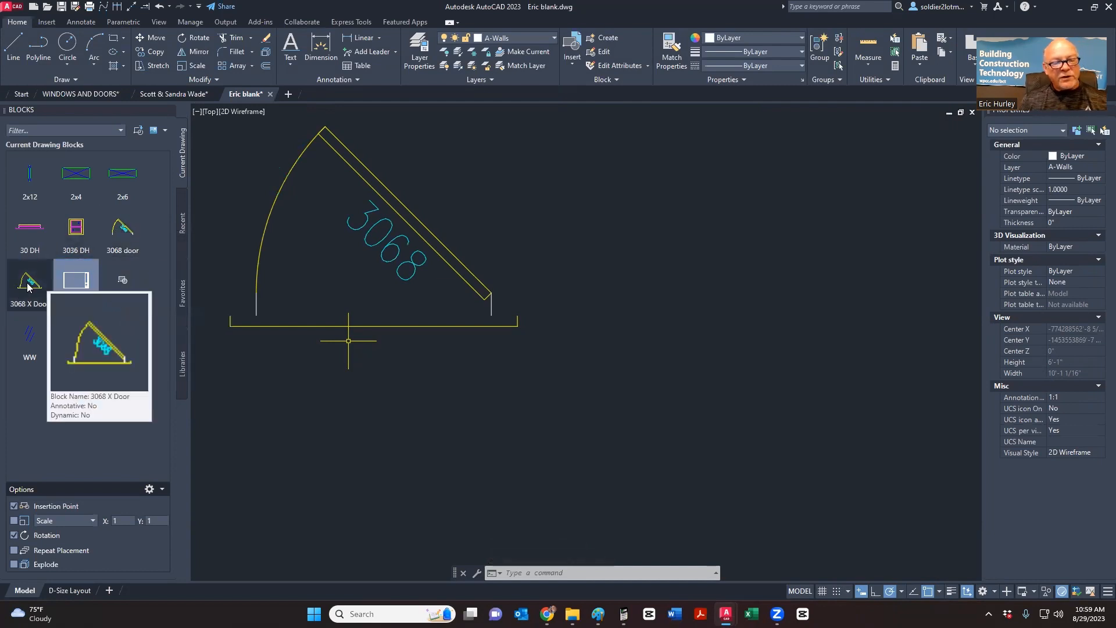
scroll(443, 397, "down", 6)
middle_click_drag(443, 397, 427, 408)
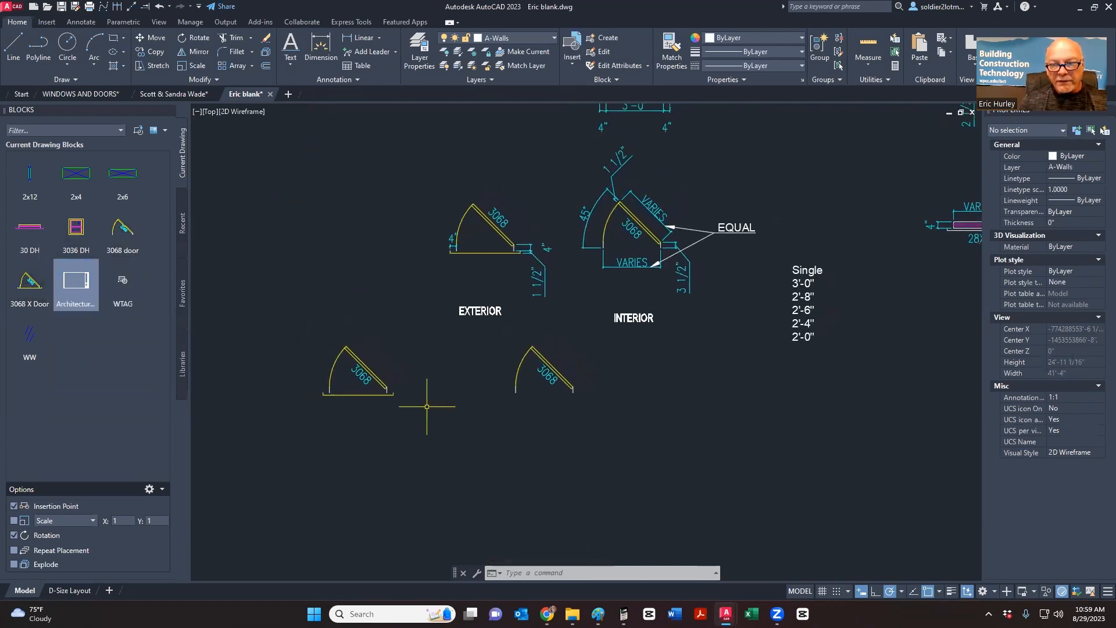
- Zoom and pan to frame the 3'-0" by 6'-8" six-panel door elevation and the window detail
scroll(426, 407, "down", 2)
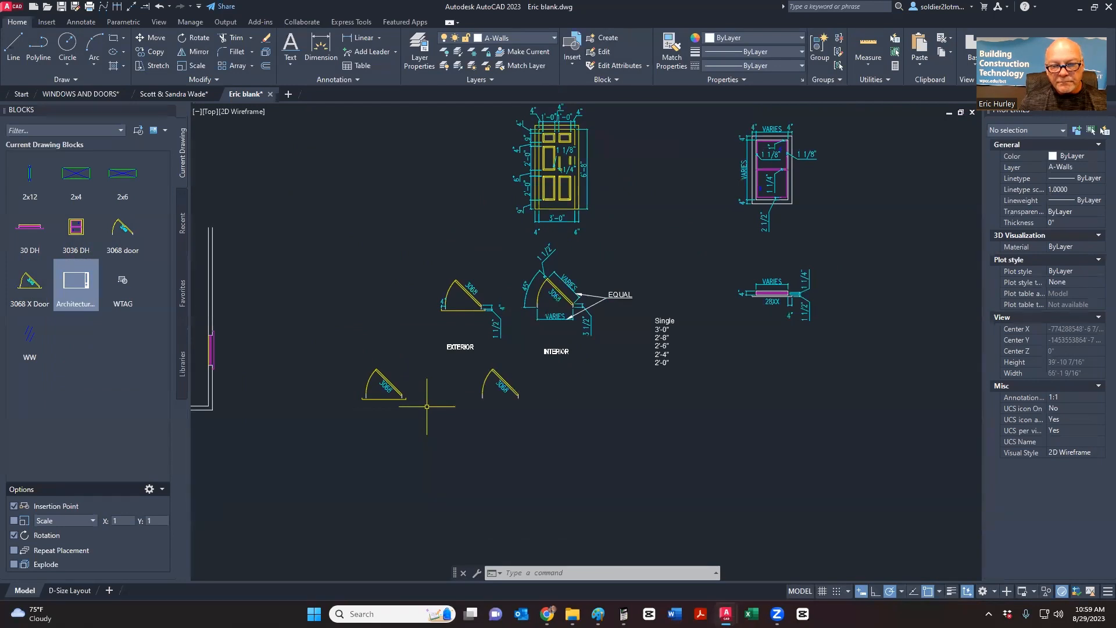
scroll(427, 407, "up", 2)
middle_click_drag(637, 314, 447, 448)
scroll(467, 442, "up", 2)
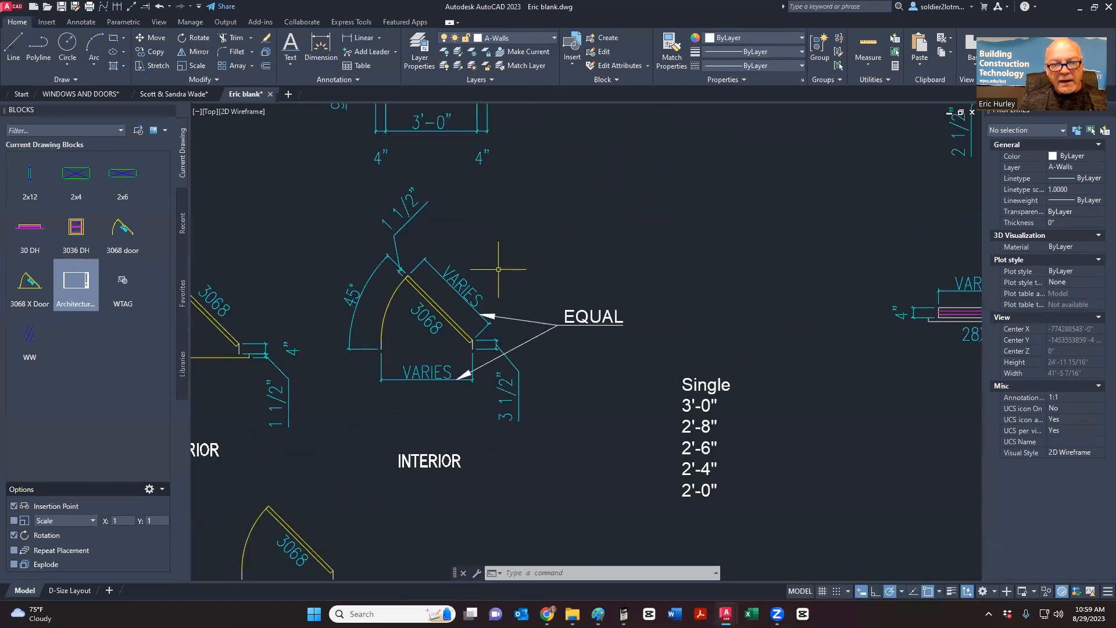
mouse_move(498, 268)
middle_mouse_down()
mouse_move(476, 321)
mouse_move(460, 429)
middle_mouse_up()
scroll(516, 259, "down", 4)
scroll(487, 210, "up", 6)
middle_click_drag(487, 256, 476, 338)
scroll(474, 343, "down", 2)
scroll(482, 338, "up", 4)
scroll(488, 361, "down", 2)
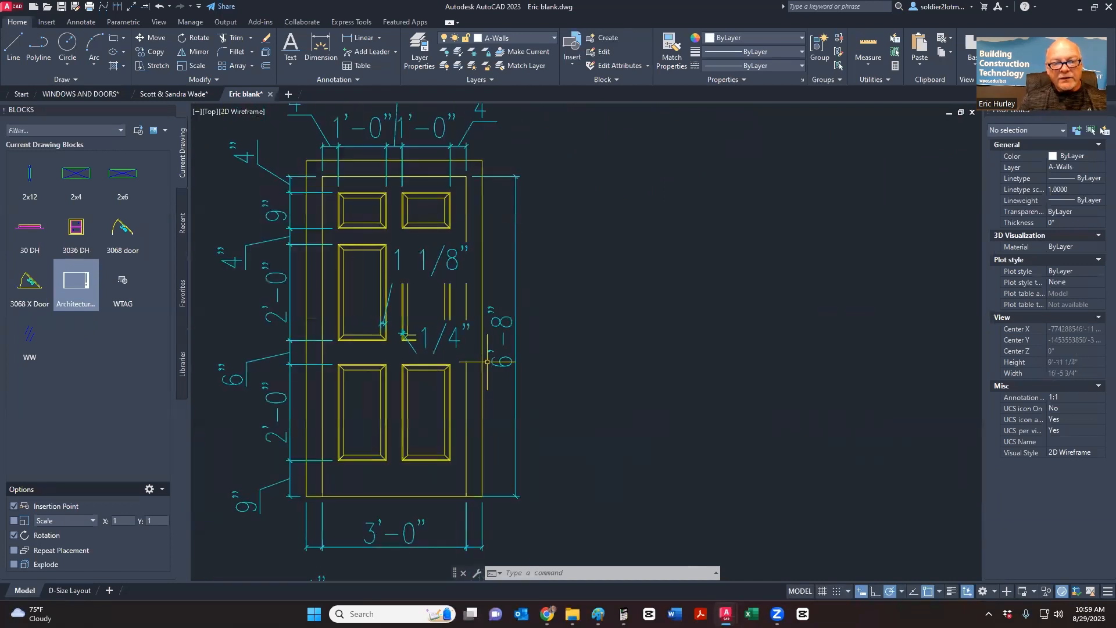
middle_click_drag(536, 379, 560, 368)
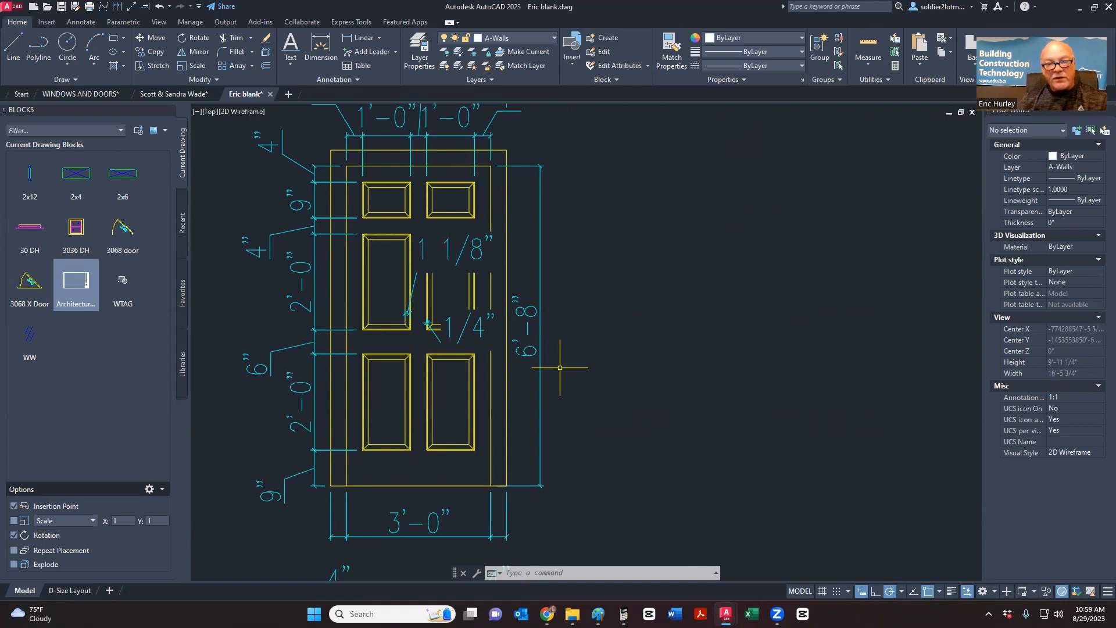
scroll(583, 350, "down", 3)
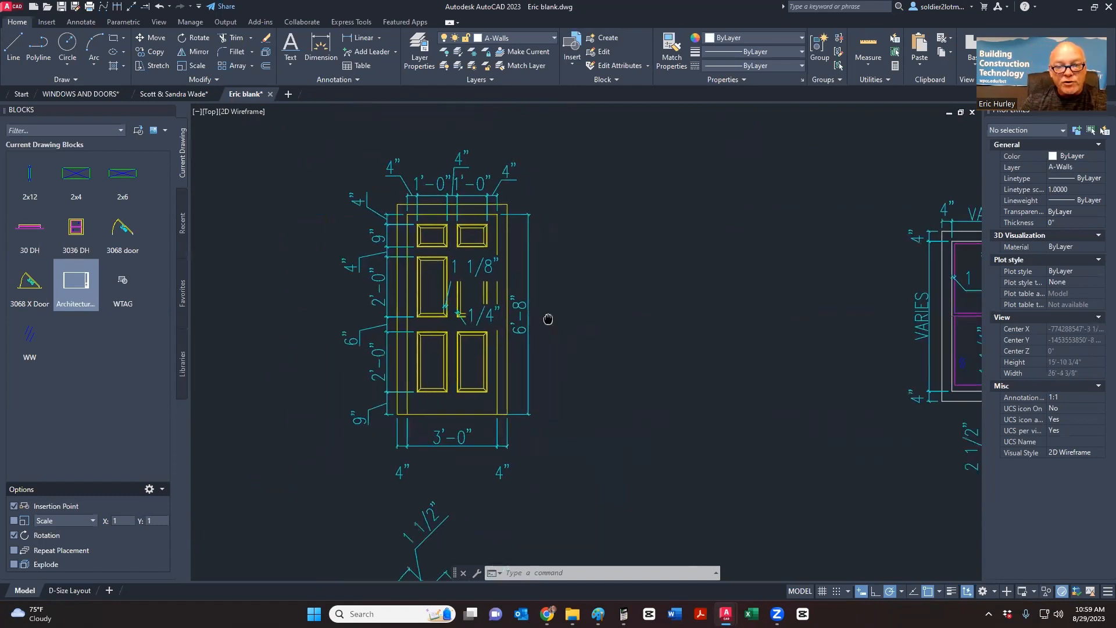
middle_click_drag(547, 343, 570, 349)
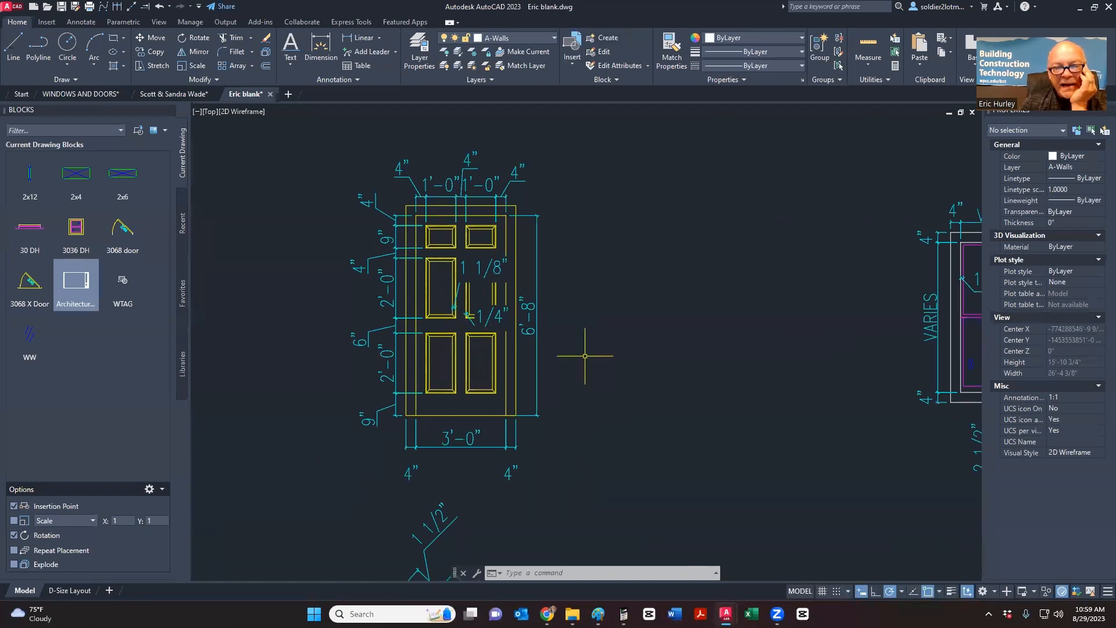
middle_click_drag(585, 356, 480, 335)
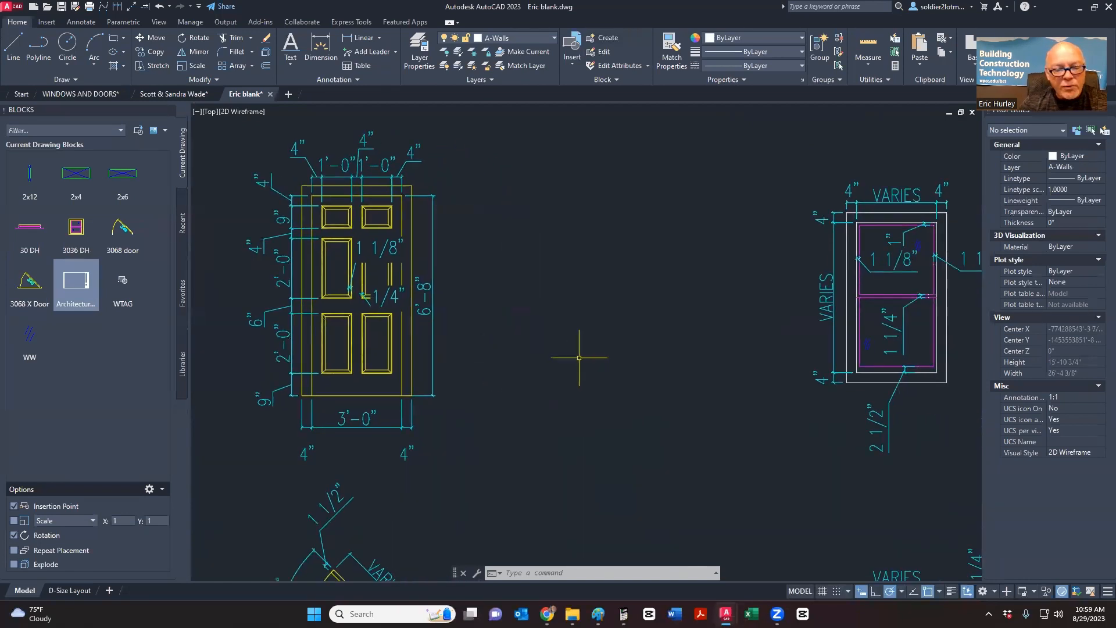
- Draw a first 36 by 80 rectangle from a corner level with the reference door's top
left_click(113, 40)
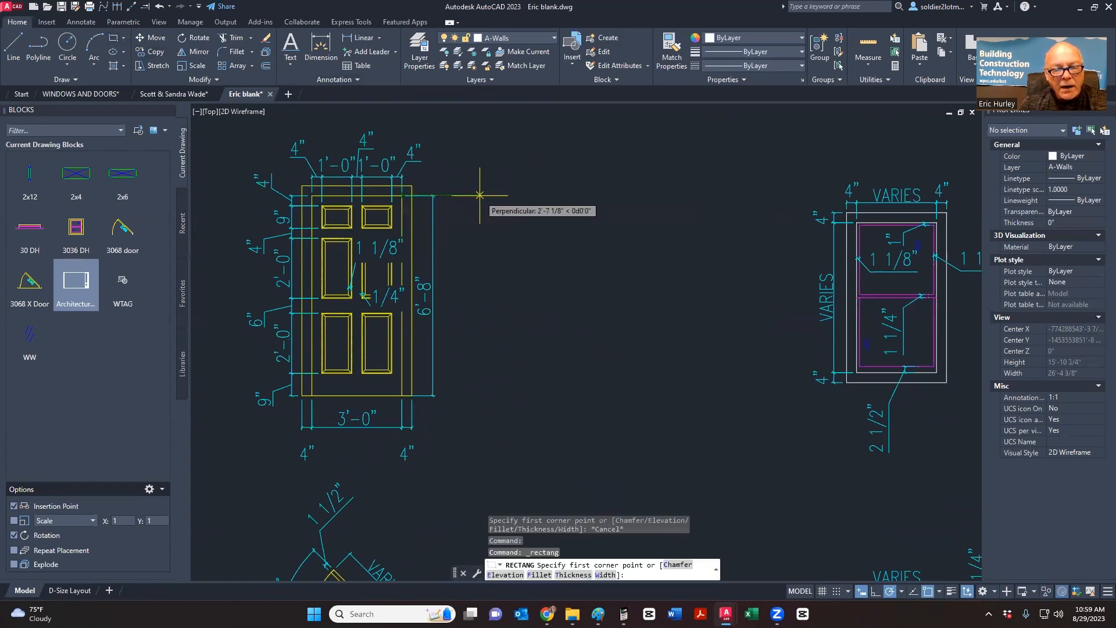
key("Escape")
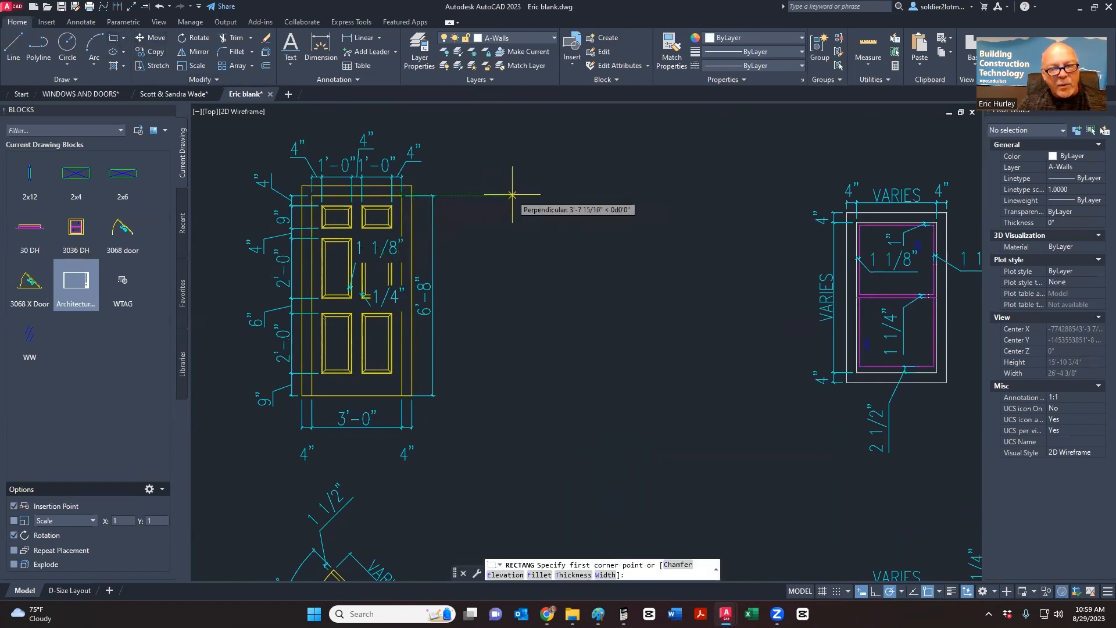
key("Escape")
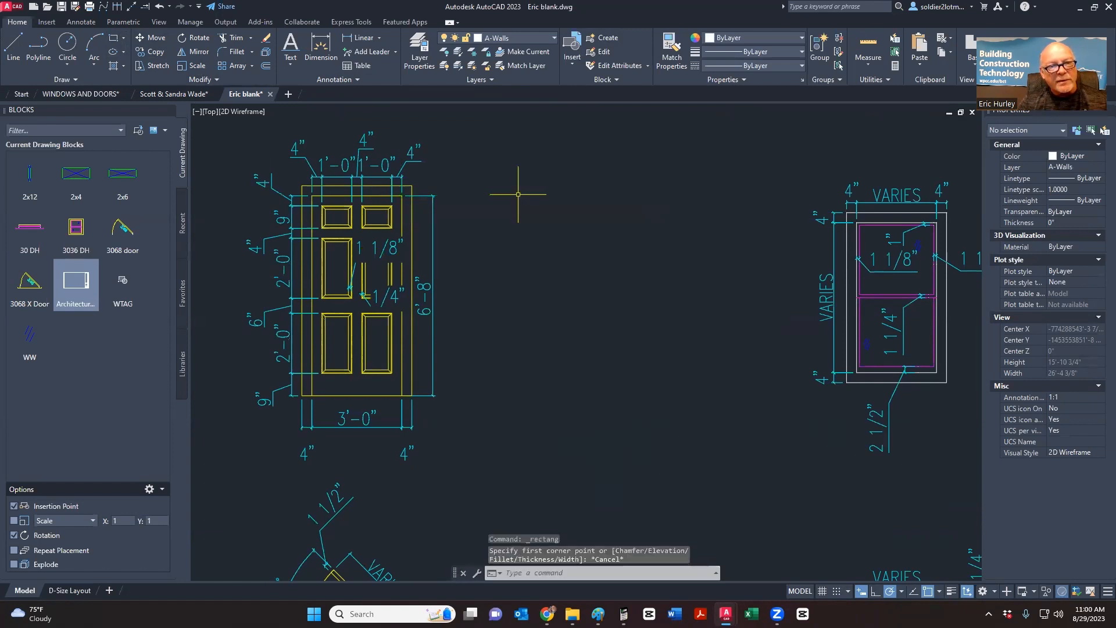
left_click(115, 41)
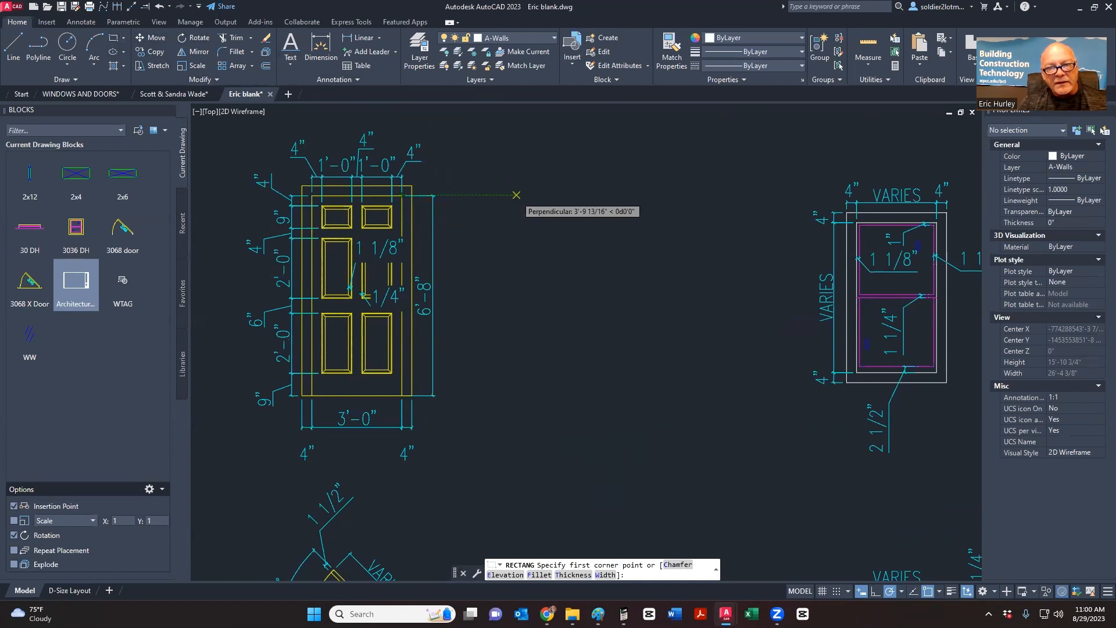
left_click(517, 195)
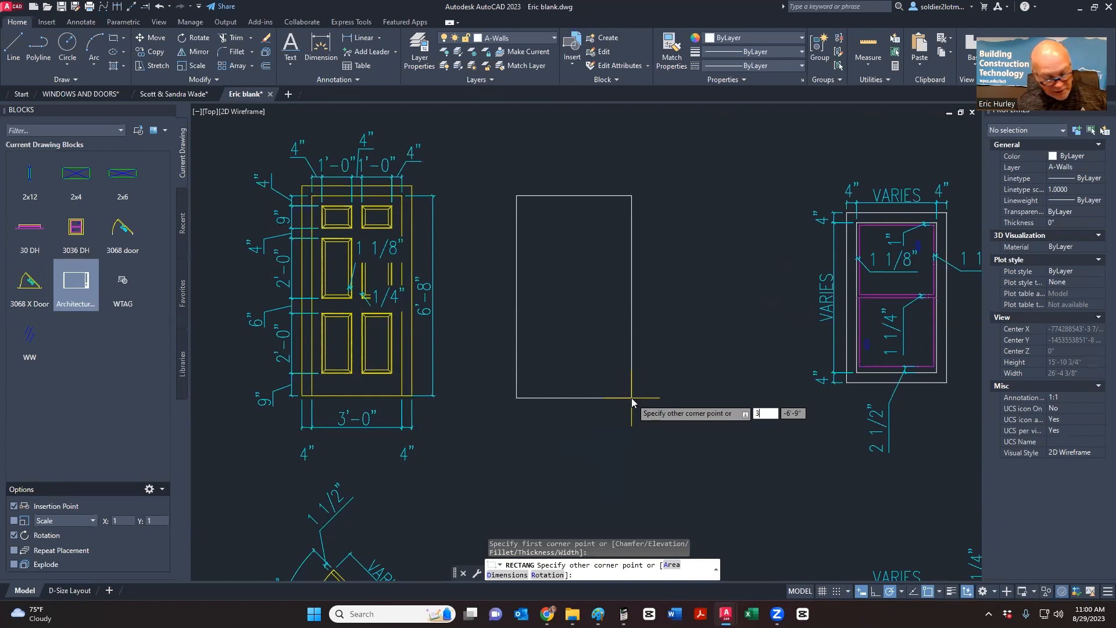
key("Tab")
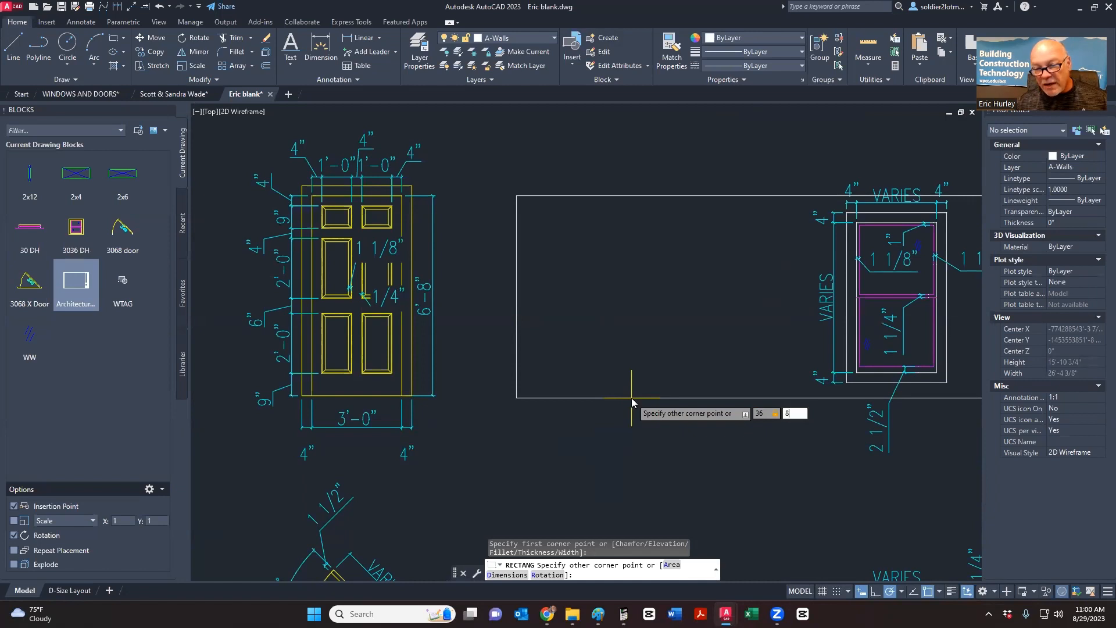
type("80")
key("Return")
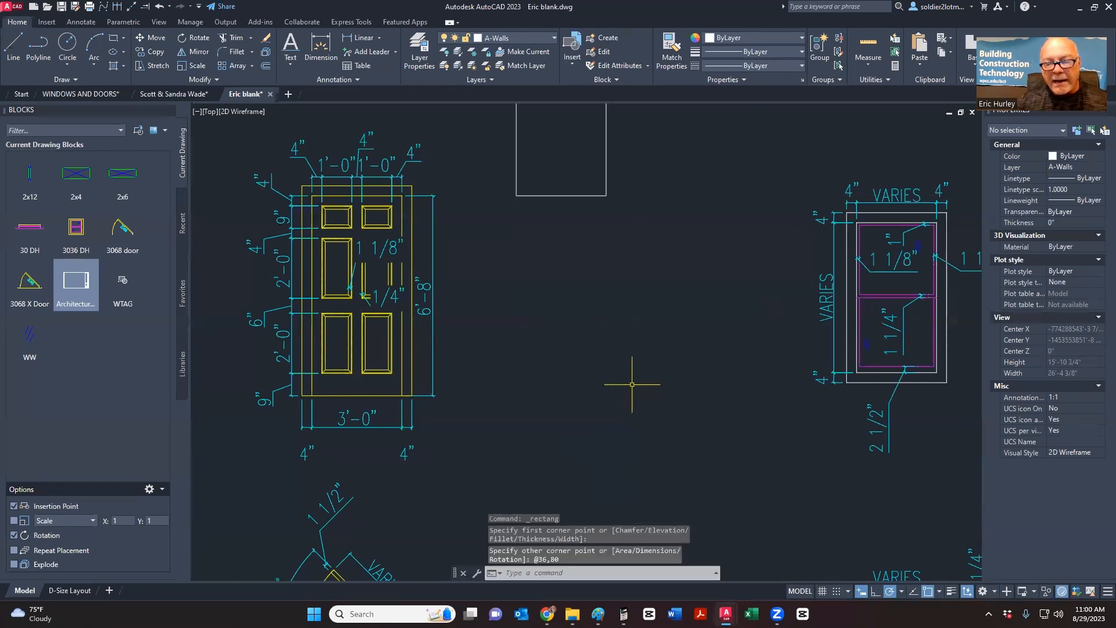
- Erase the misdrawn upward rectangle
left_click(626, 252)
left_click(543, 187)
scroll(568, 244, "down", 3)
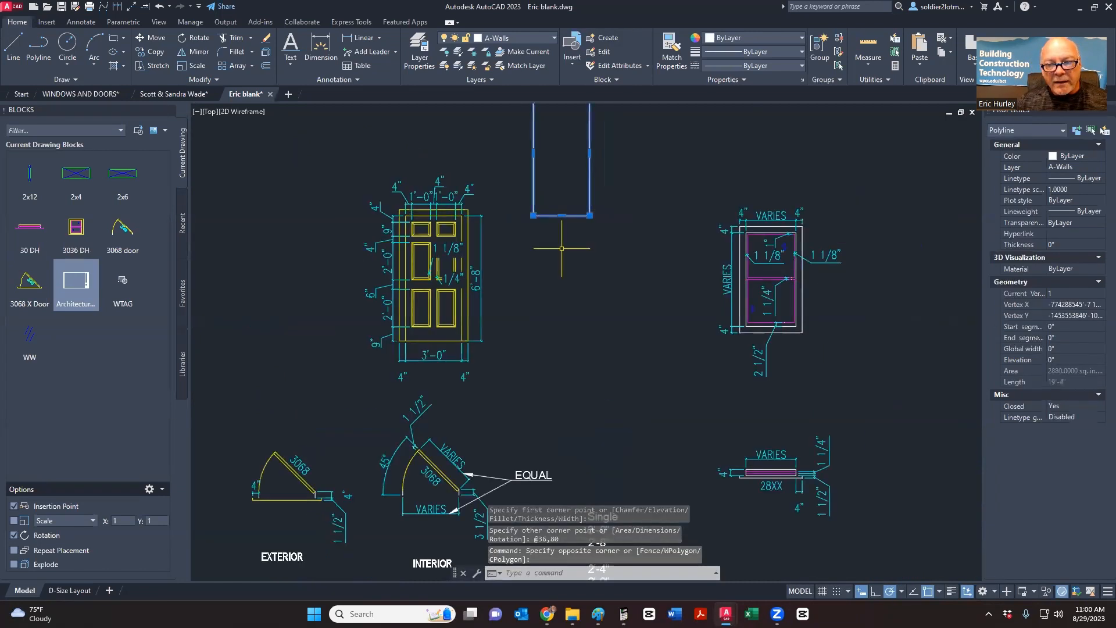
middle_click_drag(567, 244, 545, 331)
key("Delete")
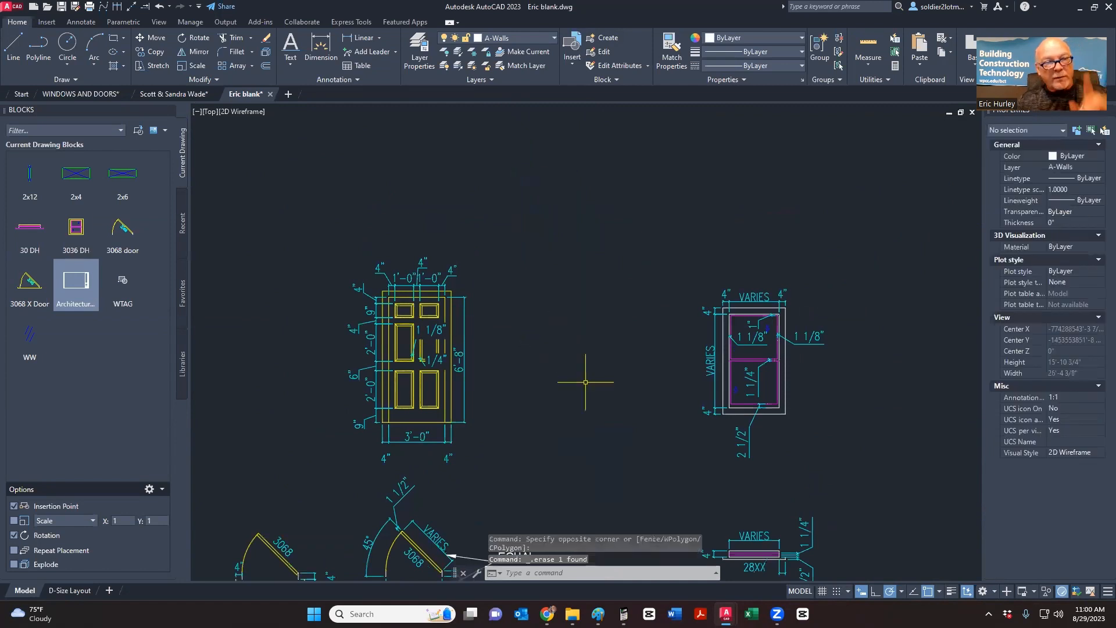
- Redraw the rectangle beside the door top at 36 wide and -80 downward
left_click(114, 37)
scroll(443, 331, "up", 4)
scroll(441, 330, "up", 2)
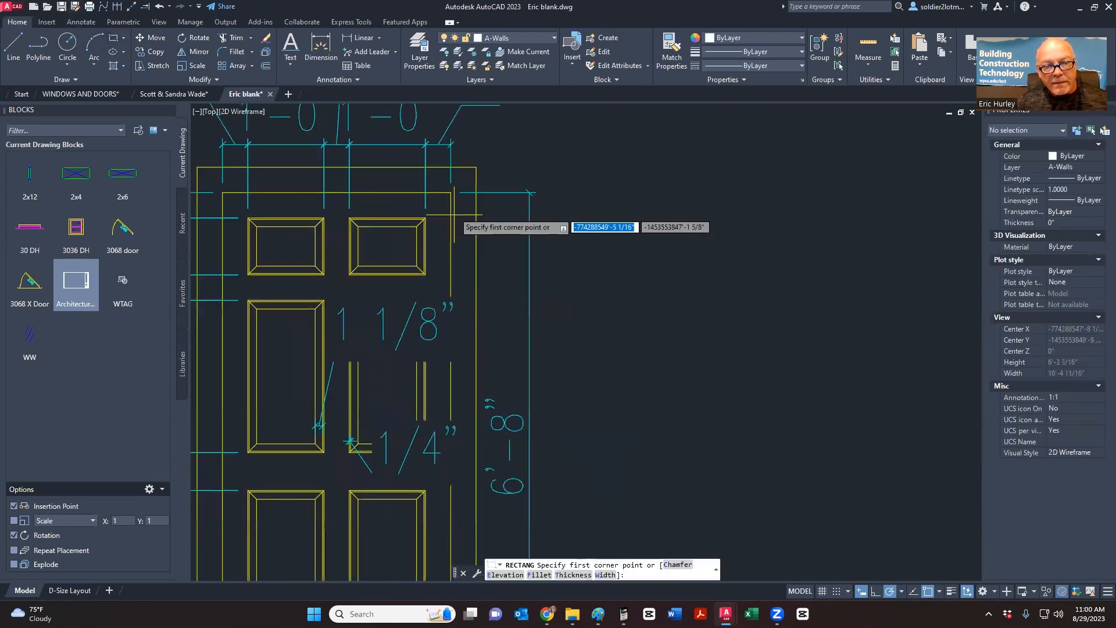
left_click(659, 192)
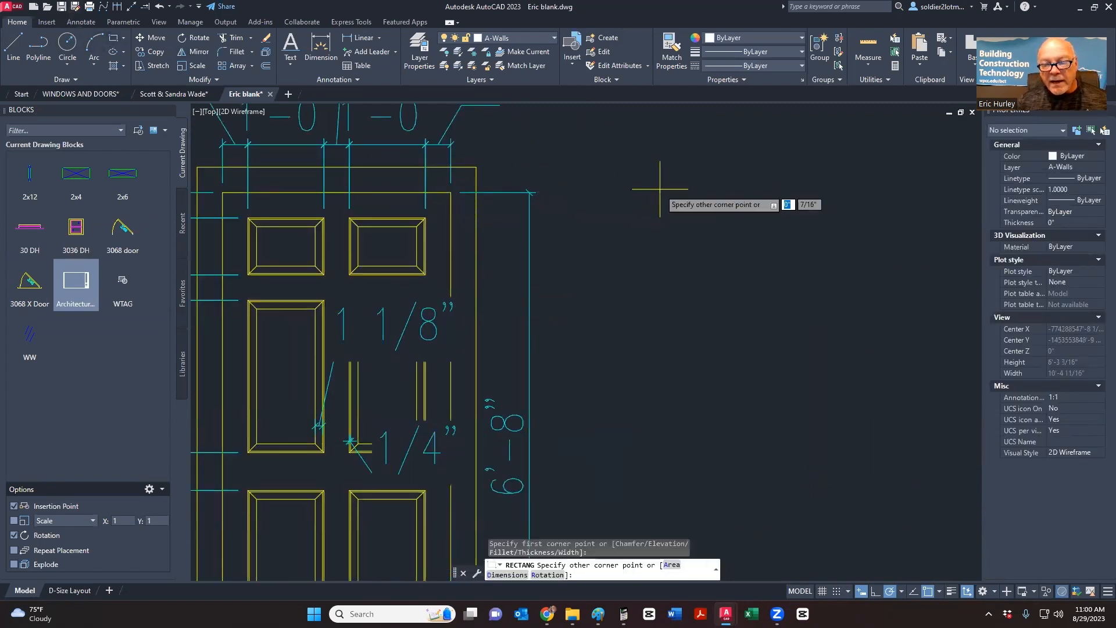
scroll(711, 242, "down", 3)
scroll(747, 341, "up", 1)
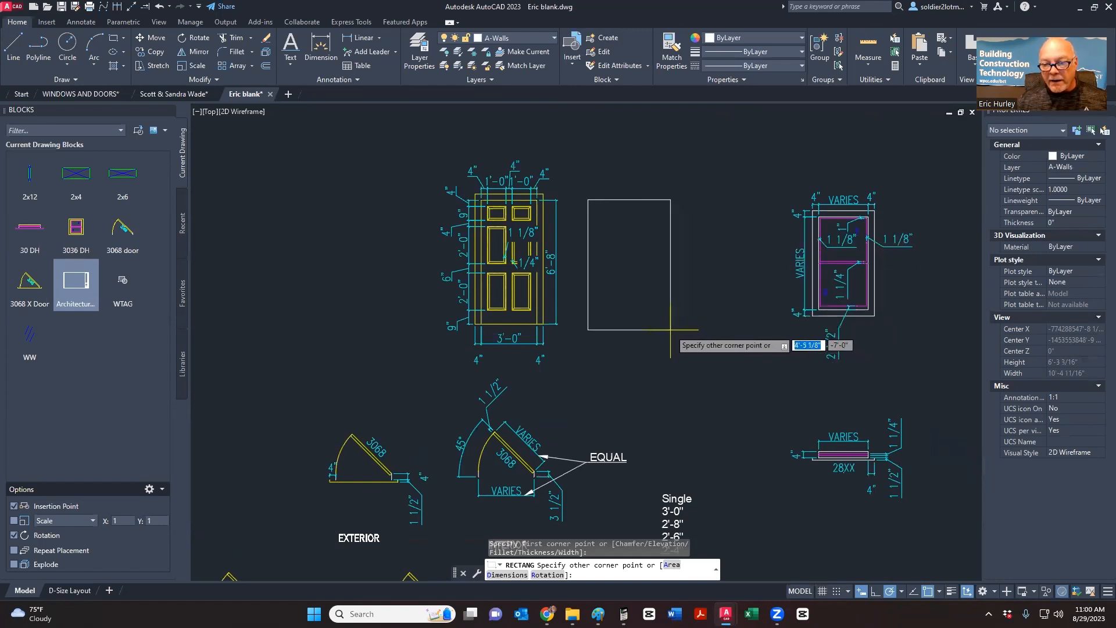
key("Tab")
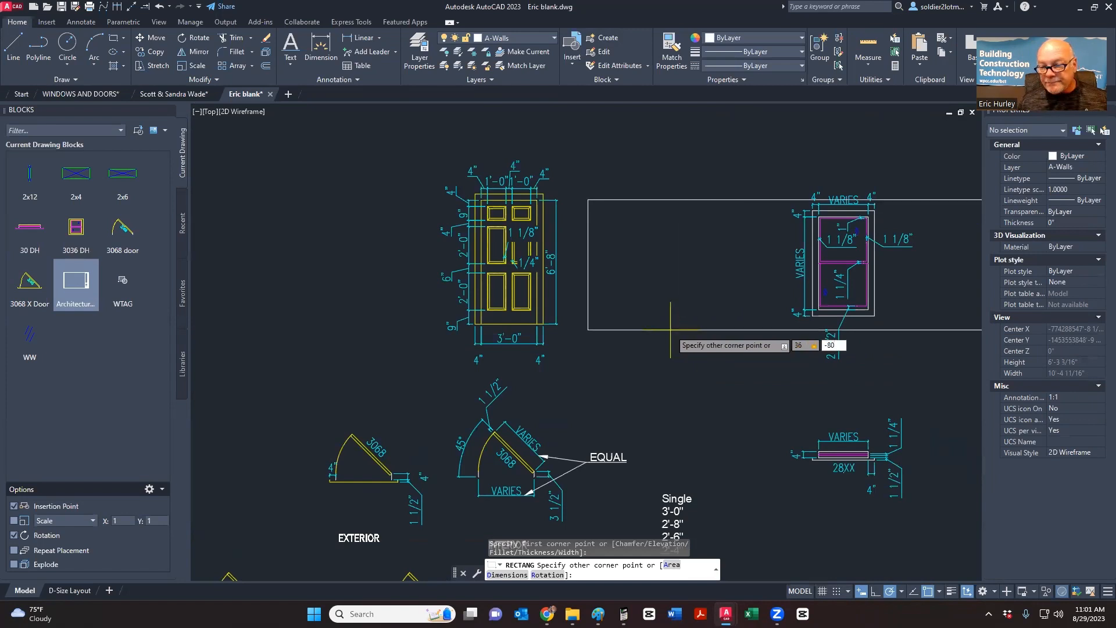
type("-80")
key("Return")
scroll(668, 250, "up", 3)
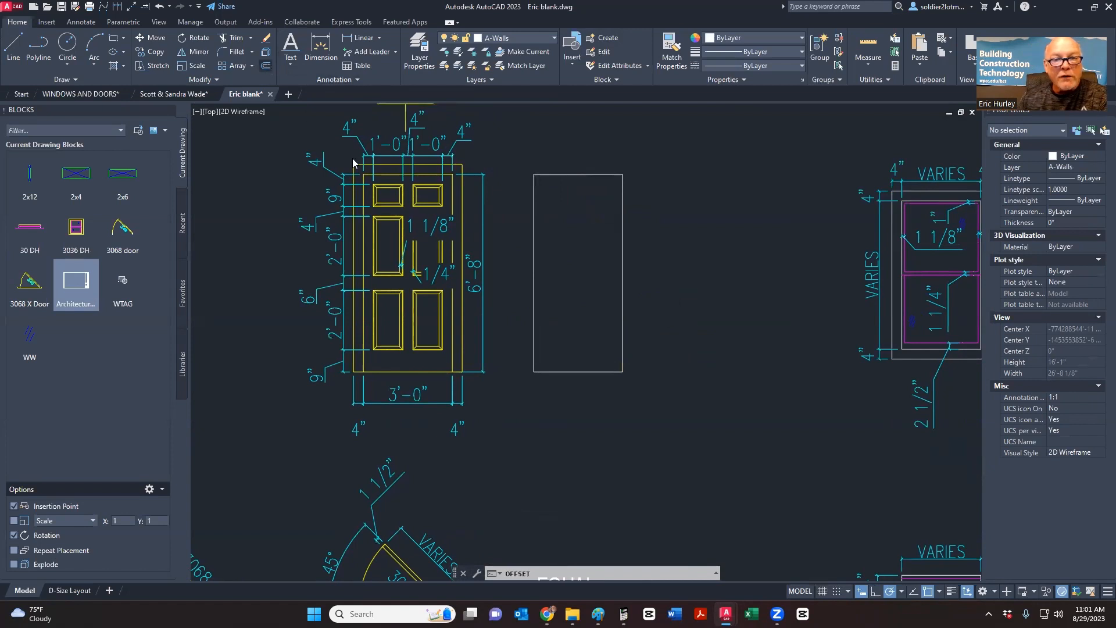
- Offset the 36 by 80 rectangle by 4 inches to form a second outline, then select both rectangles
key("Return")
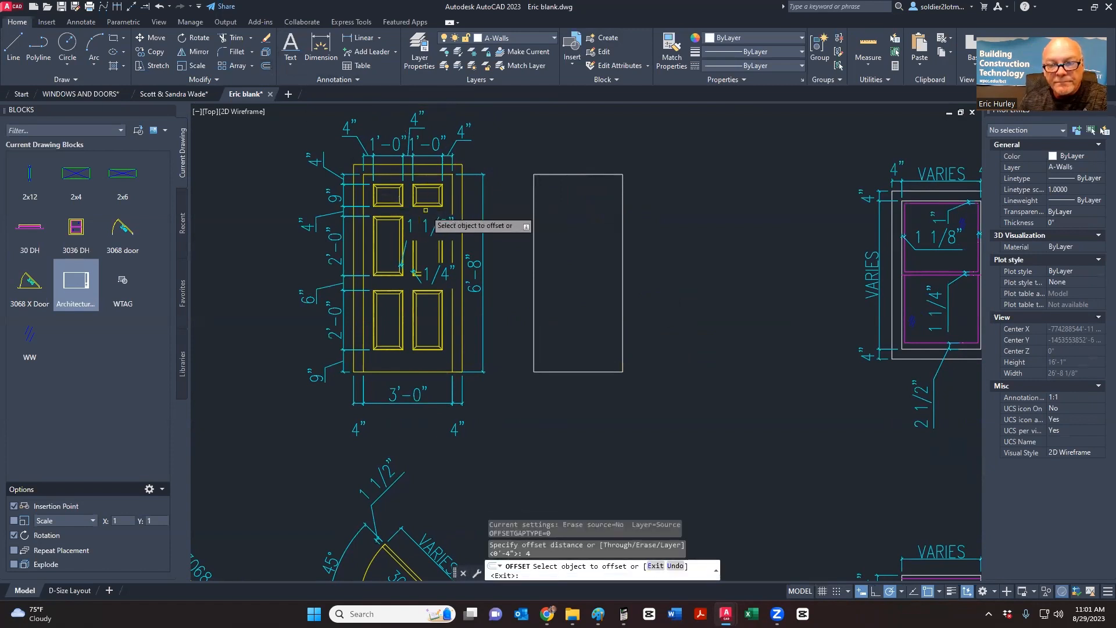
left_click(623, 217)
left_click(649, 218)
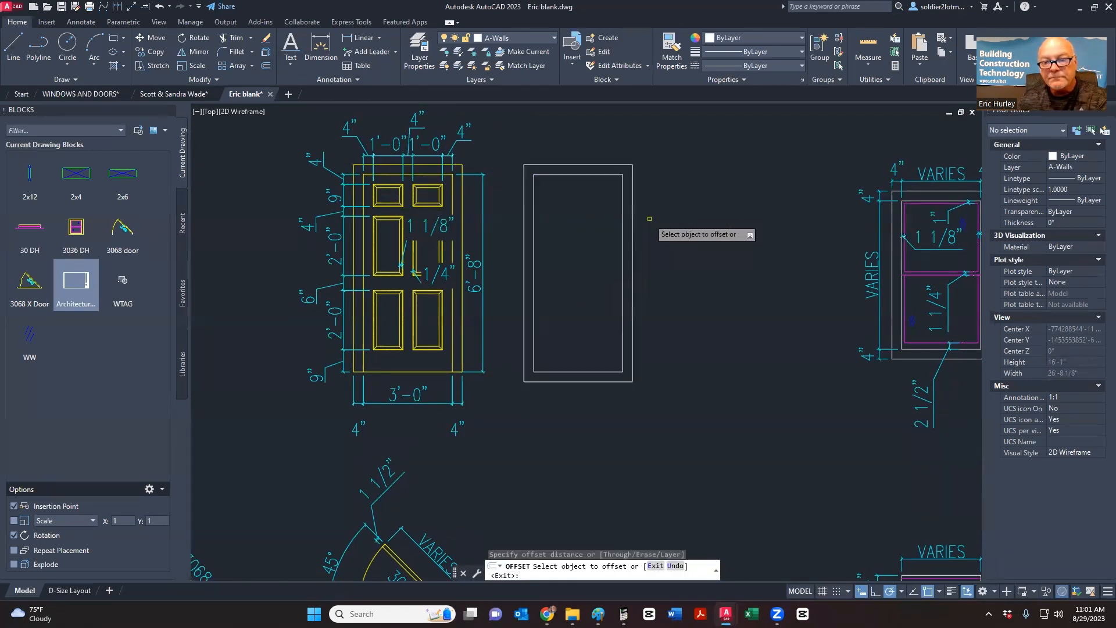
key("Escape")
middle_click_drag(643, 294, 595, 278)
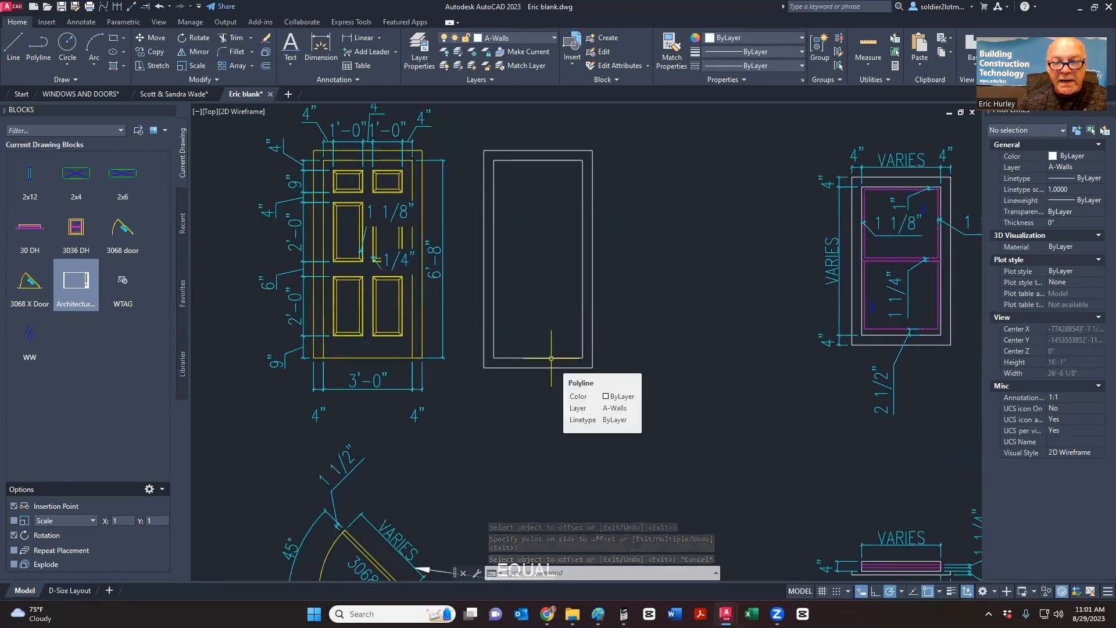
left_click(551, 358)
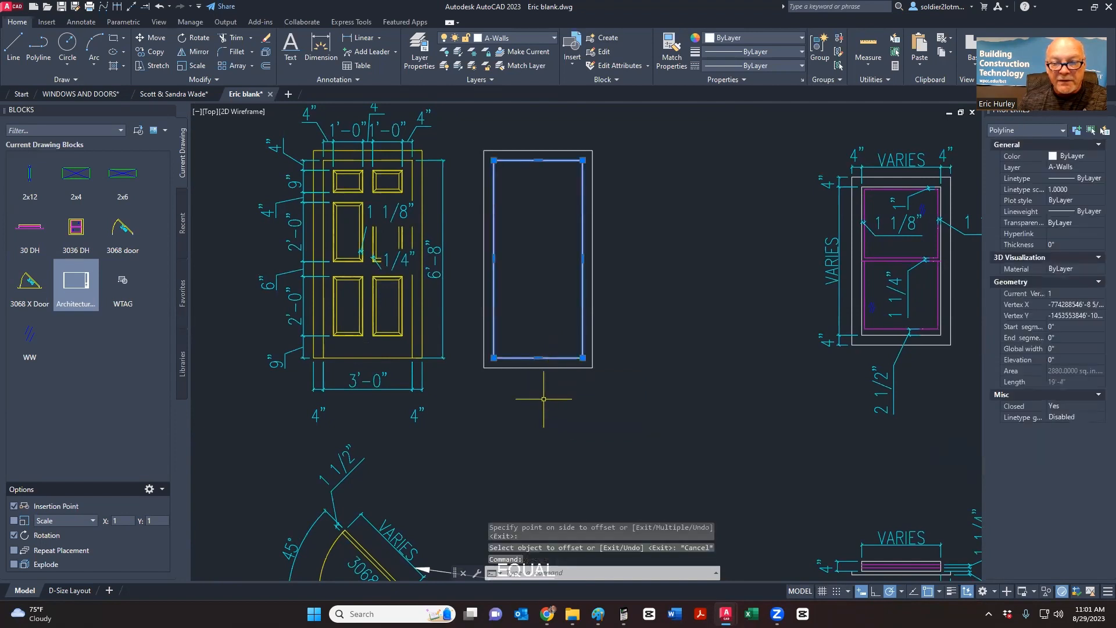
left_click(539, 366)
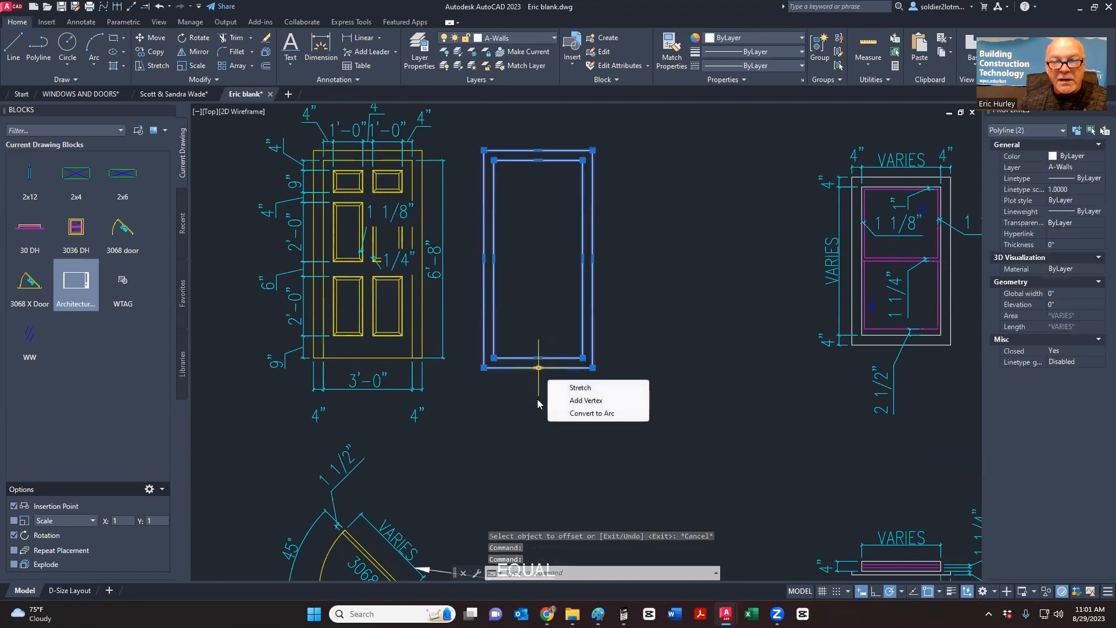
- Explode the two door rectangles into separate lines
left_click(265, 53)
left_click(548, 361)
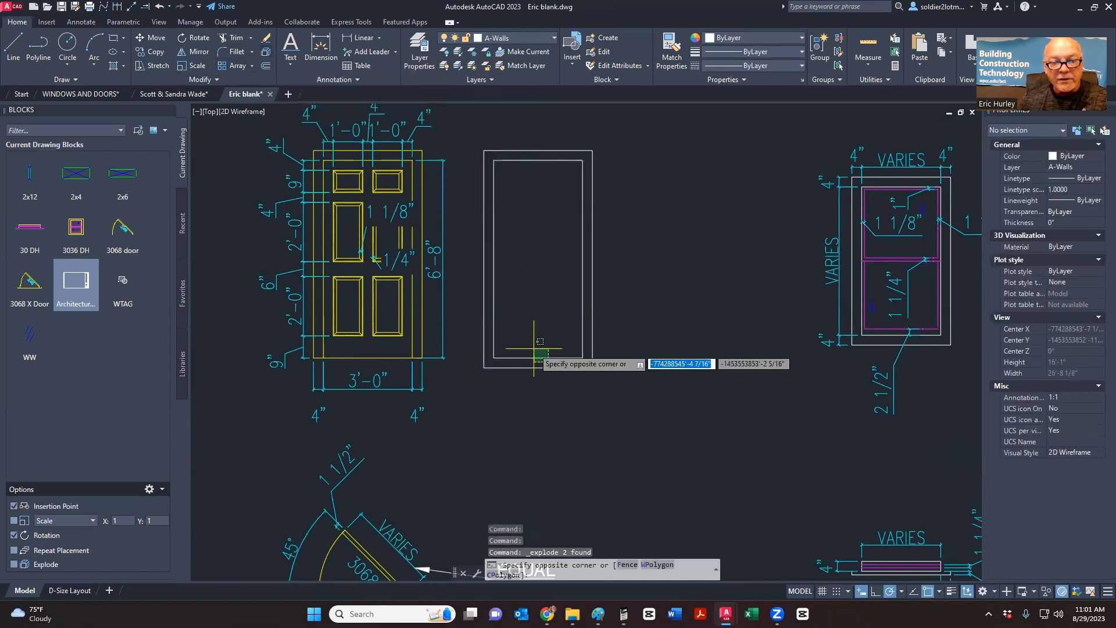
left_click(533, 348)
key("Escape")
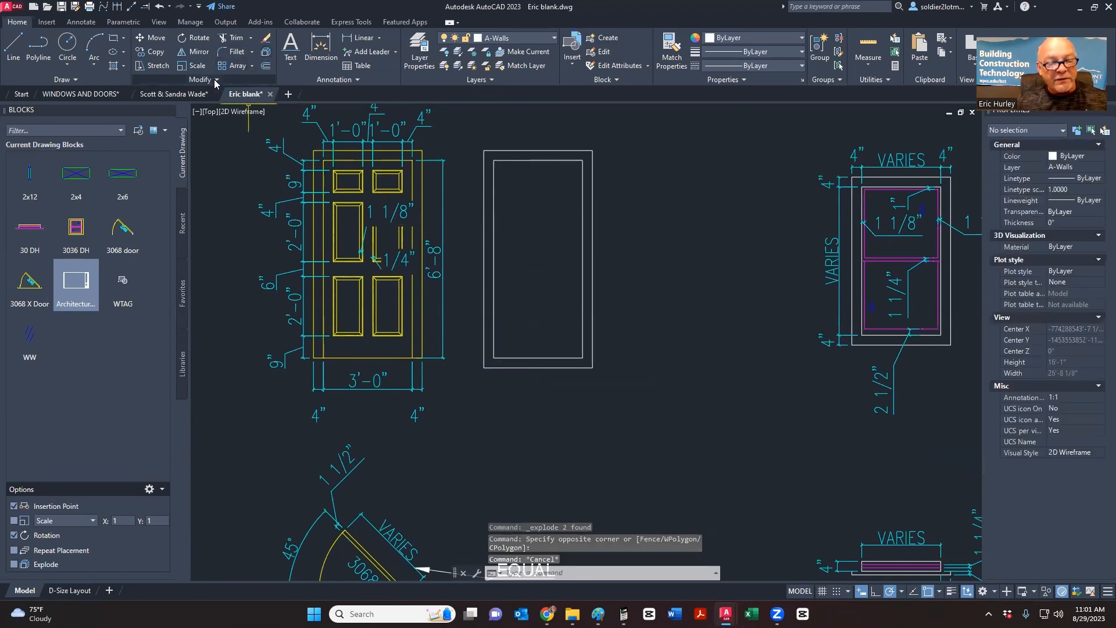
- Extend the inner bottom line to the outer frame and fence-trim away the bottom stubs and leftover line
mouse_move(212, 91)
type("ex")
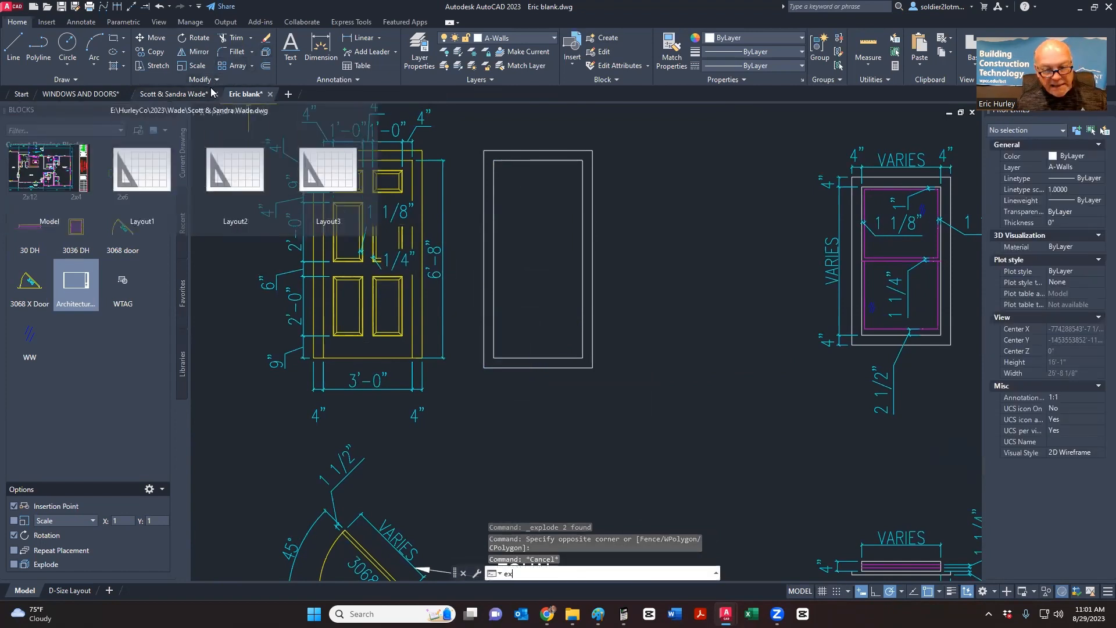
key("Return")
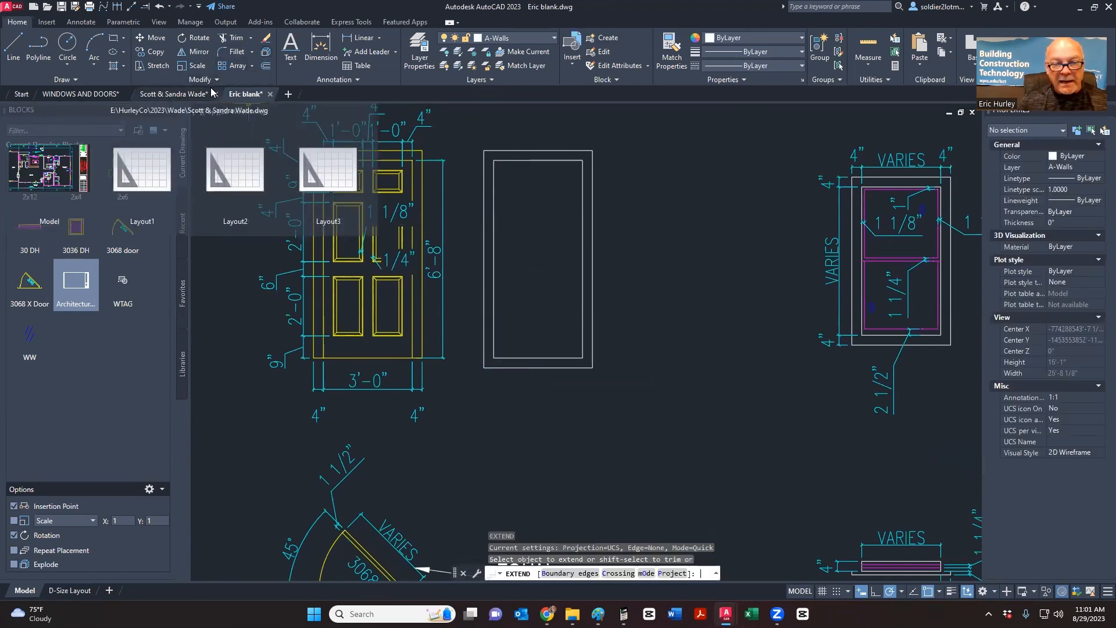
left_click(503, 358)
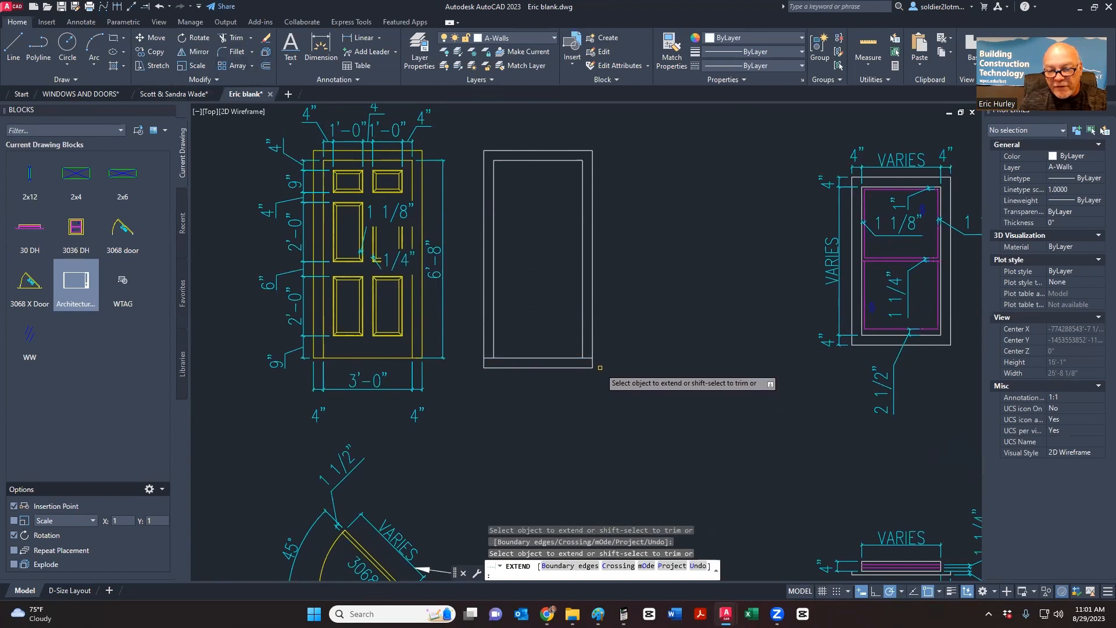
left_click(600, 365, "shift")
left_click(481, 364, "shift")
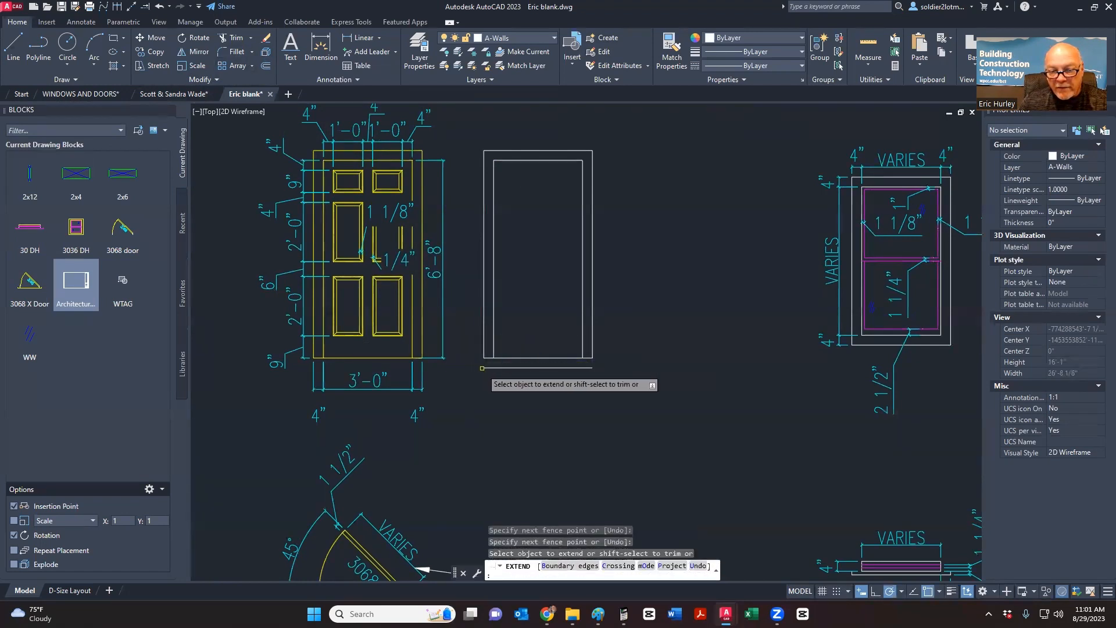
left_click(486, 368, "shift")
middle_click_drag(564, 405, 607, 422)
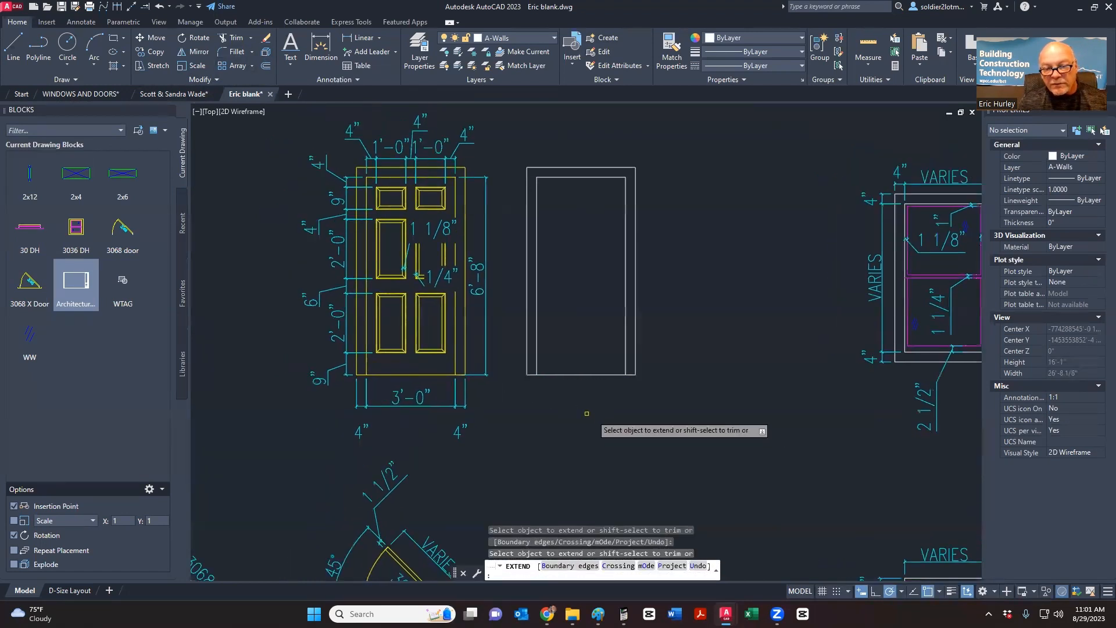
key("Escape")
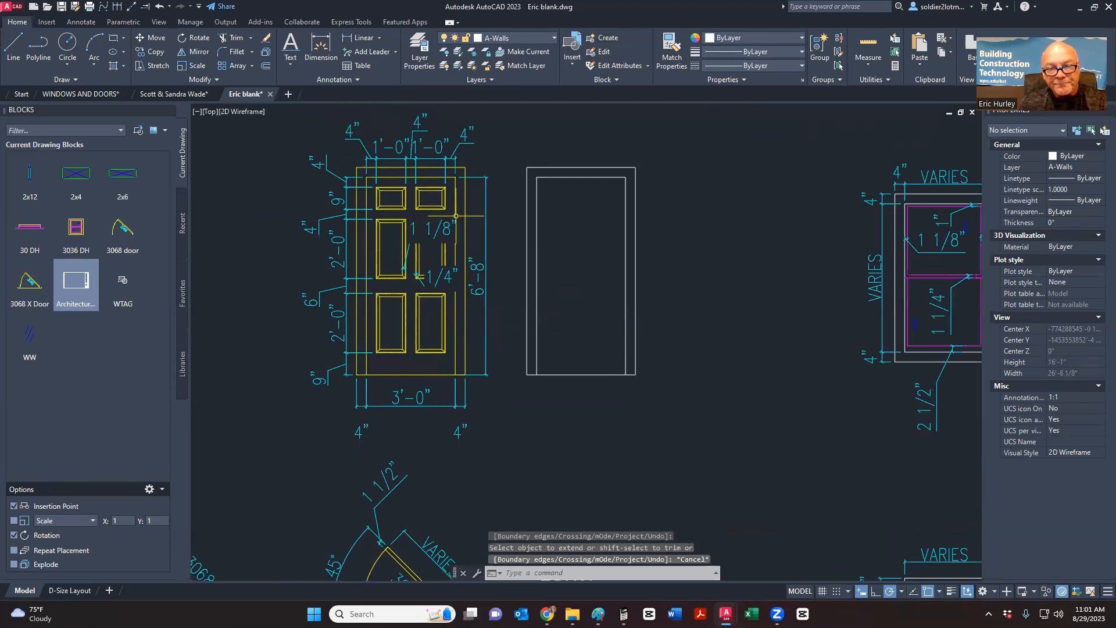
left_click(265, 68)
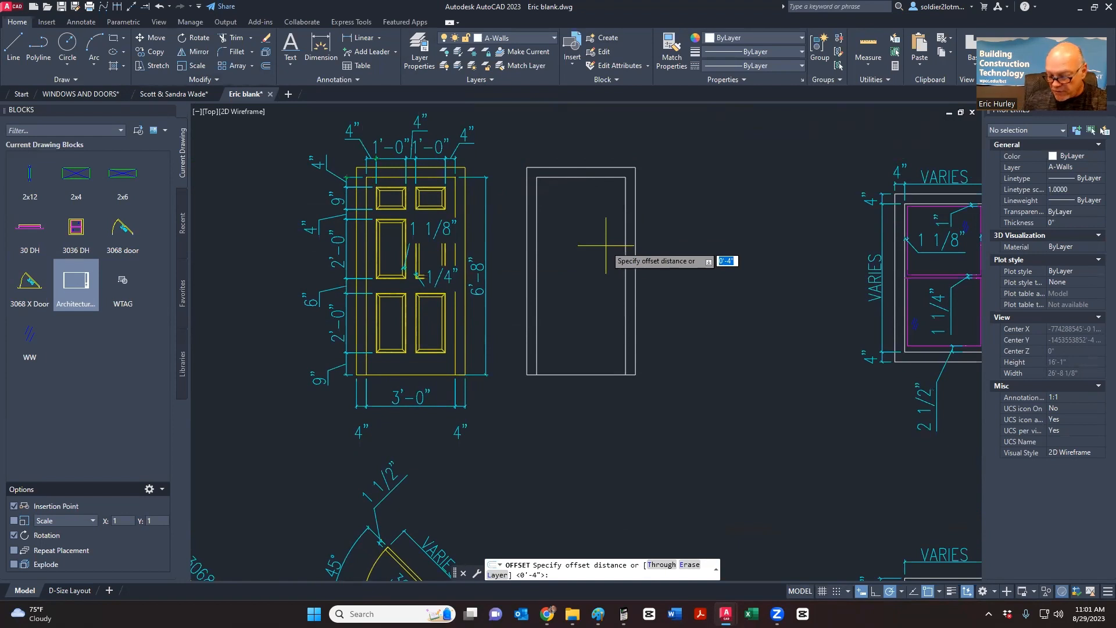
- Offset the door's right, left and top inner lines 4 inches inward
key("Return")
left_click(625, 260)
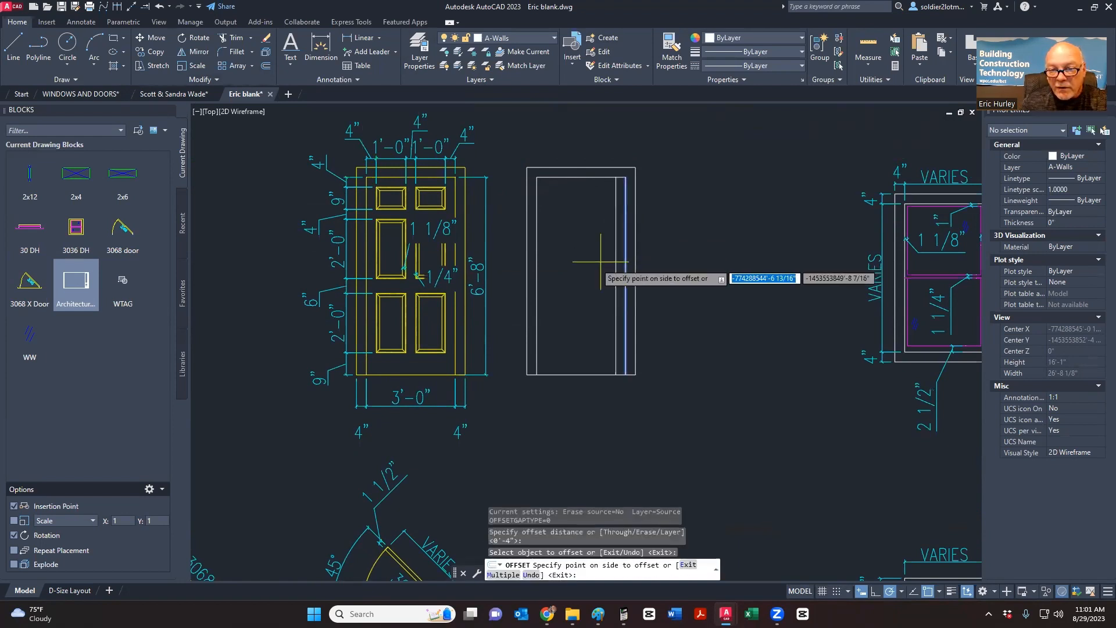
left_click(600, 261)
left_click(536, 276)
left_click(554, 271)
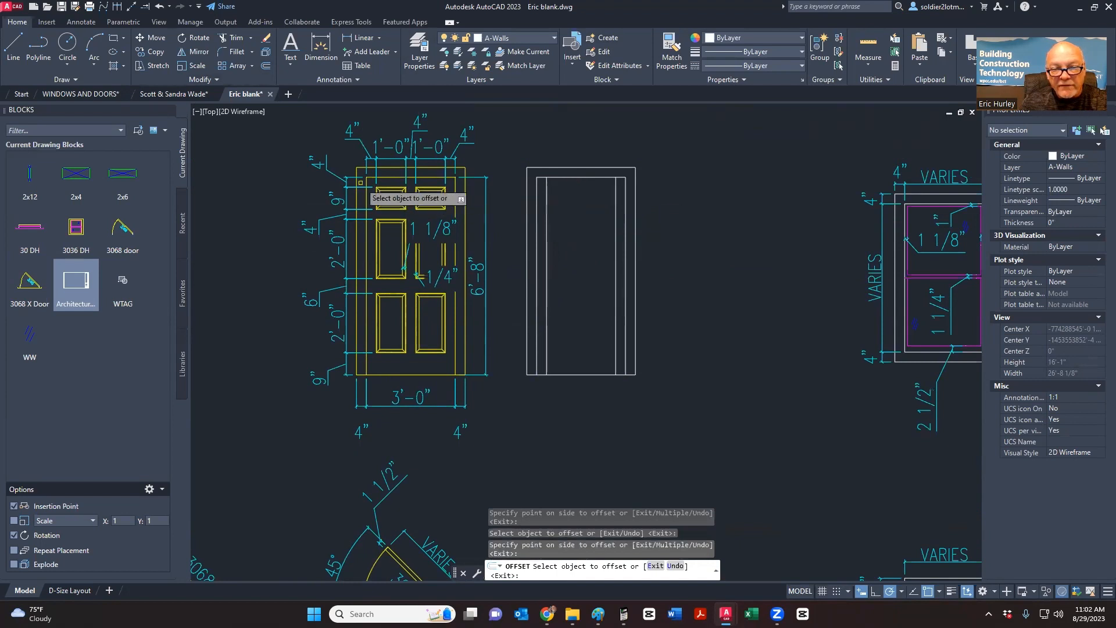
left_click(563, 177)
left_click(625, 221)
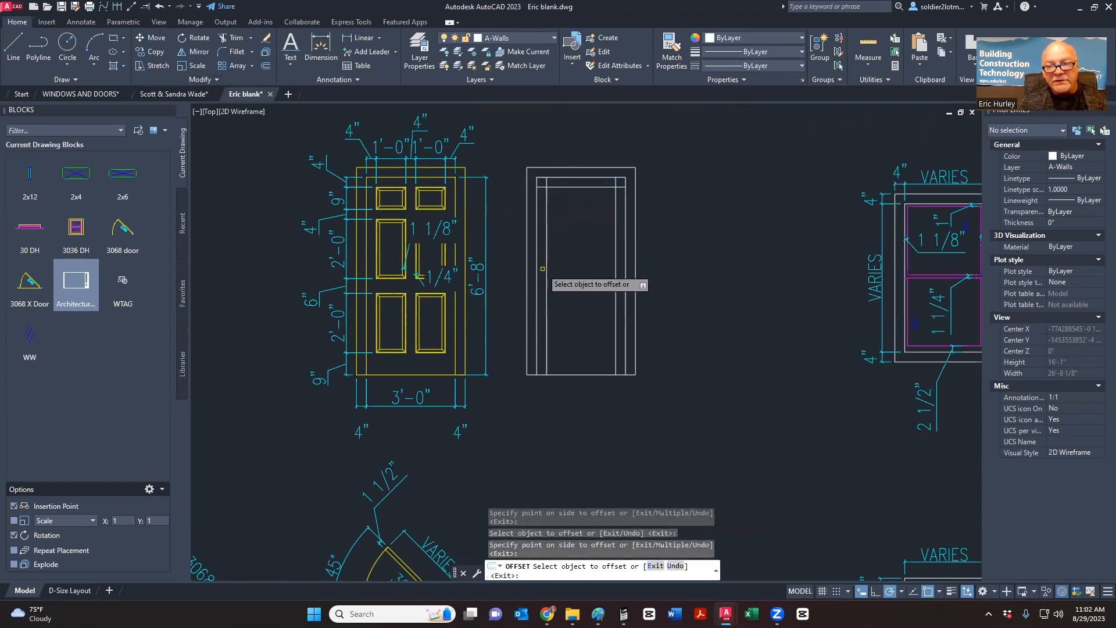
key("Escape")
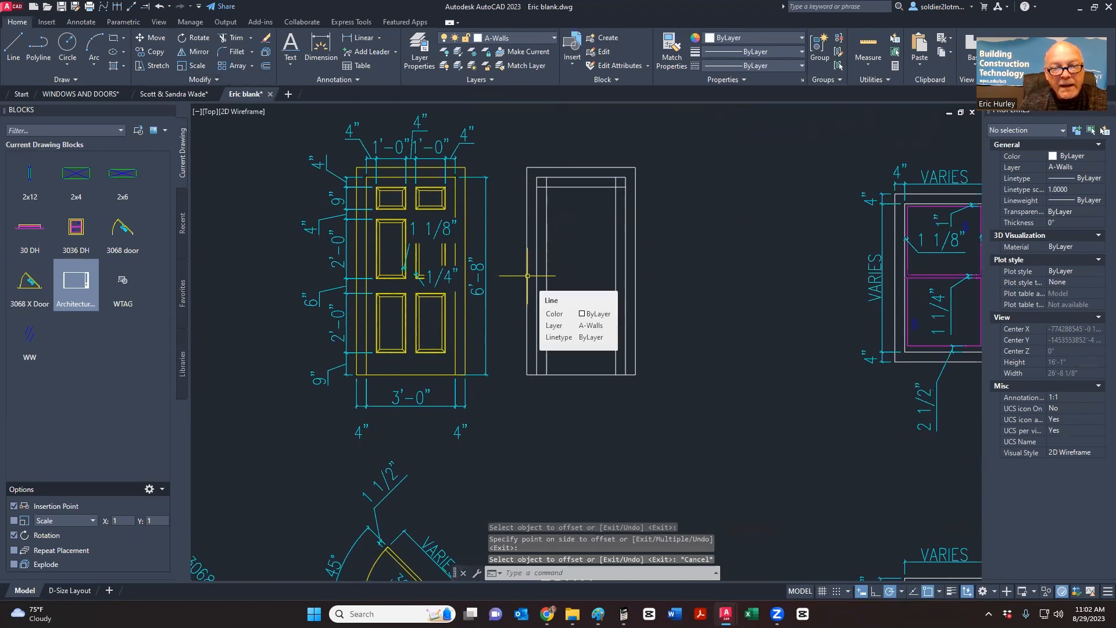
- Offset the right and left stile lines 12 inches toward the centre
key("Return")
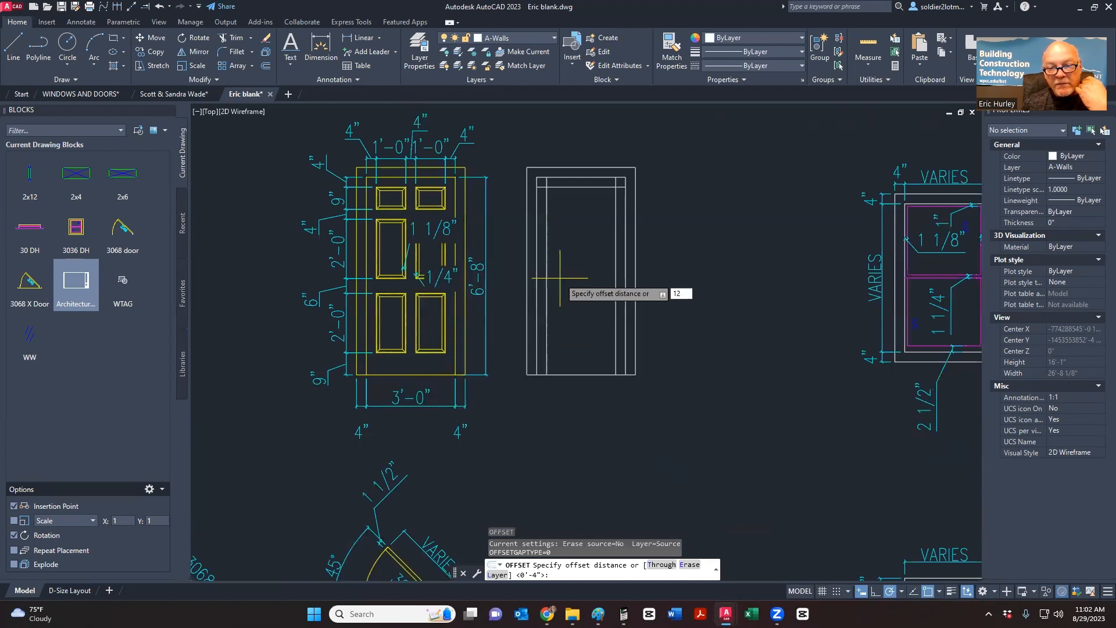
key("Return")
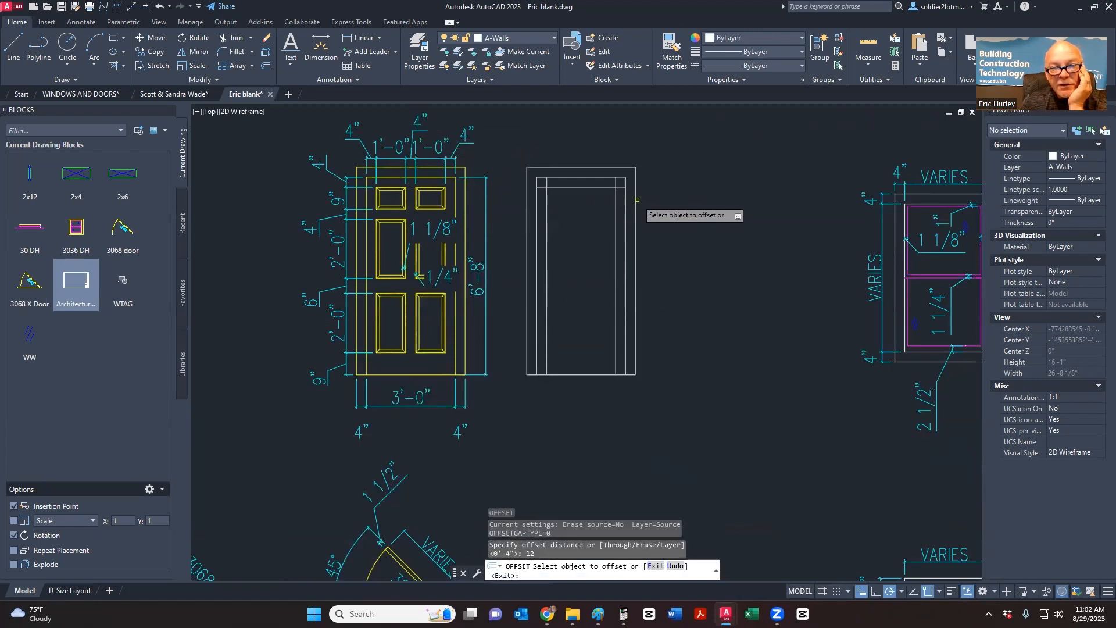
left_click(616, 201)
left_click(562, 222)
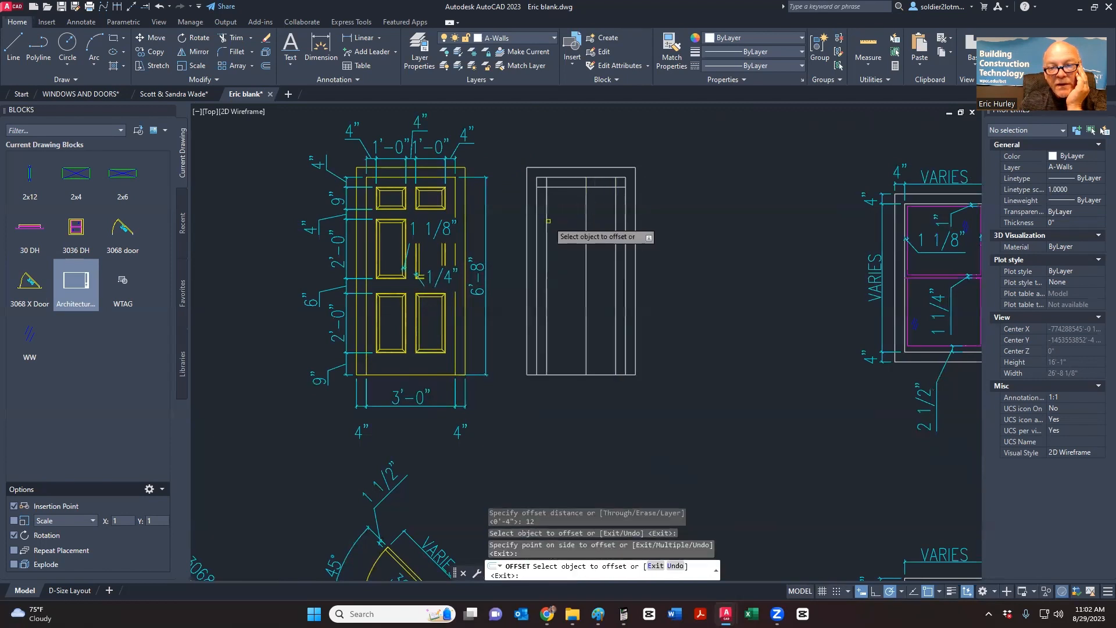
left_click(547, 222)
left_click(565, 239)
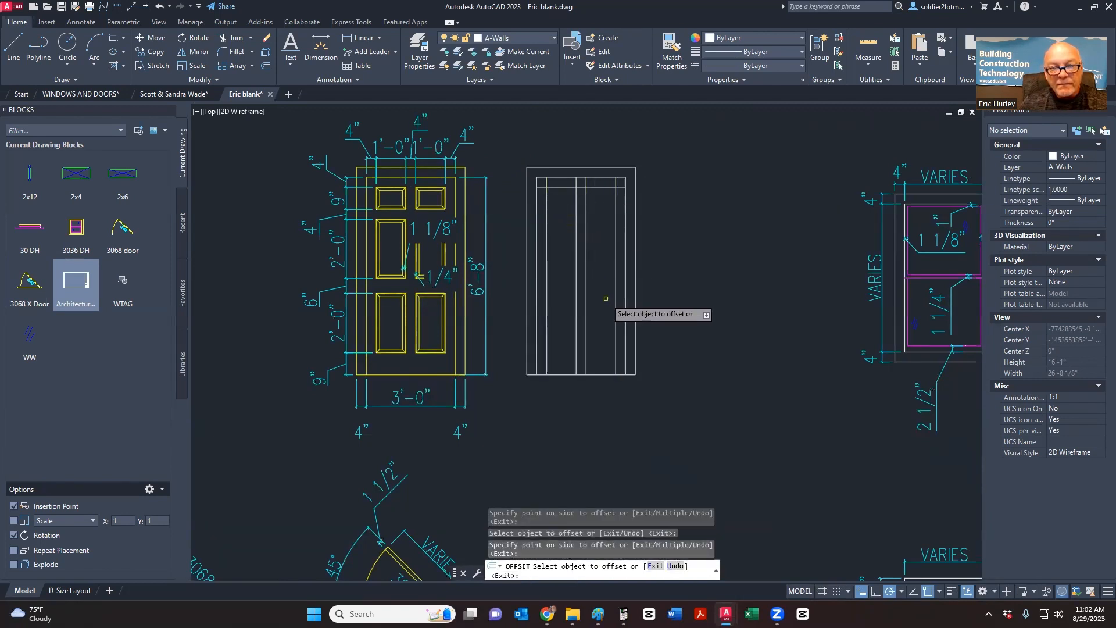
key("Return")
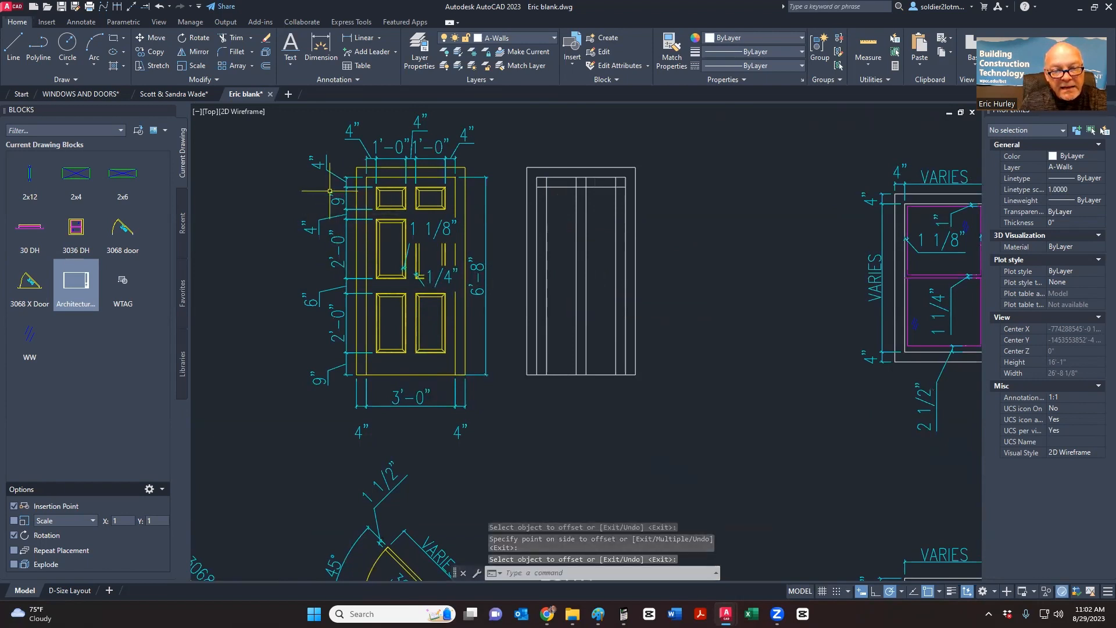
- Offset the top rail line 9 inches down, then copy that new rail 4 inches lower
key("Return")
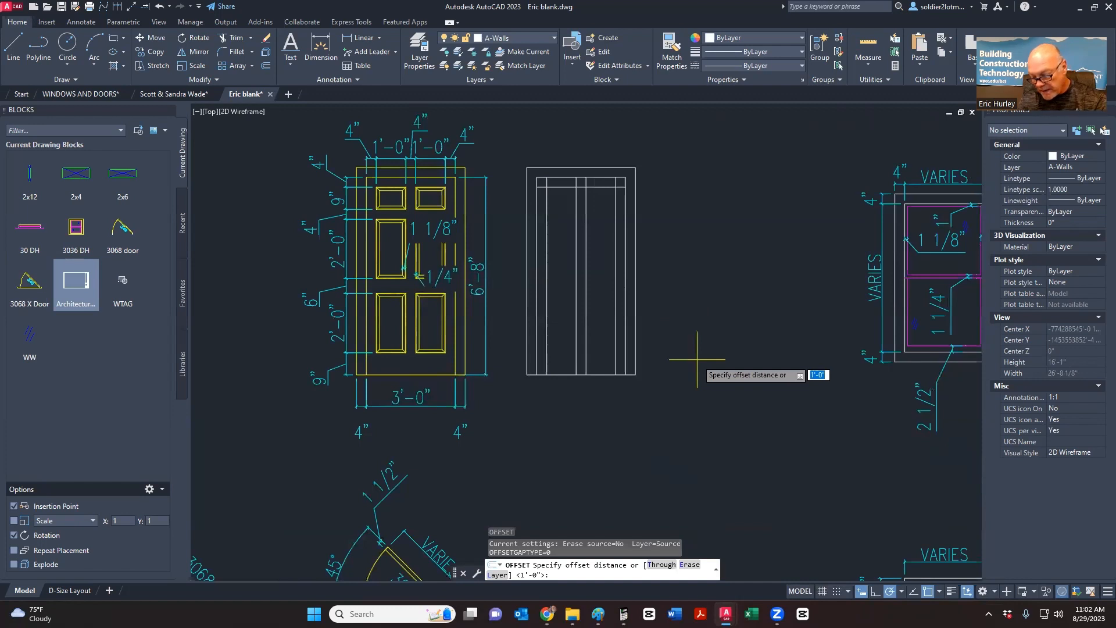
type("9")
key("Return")
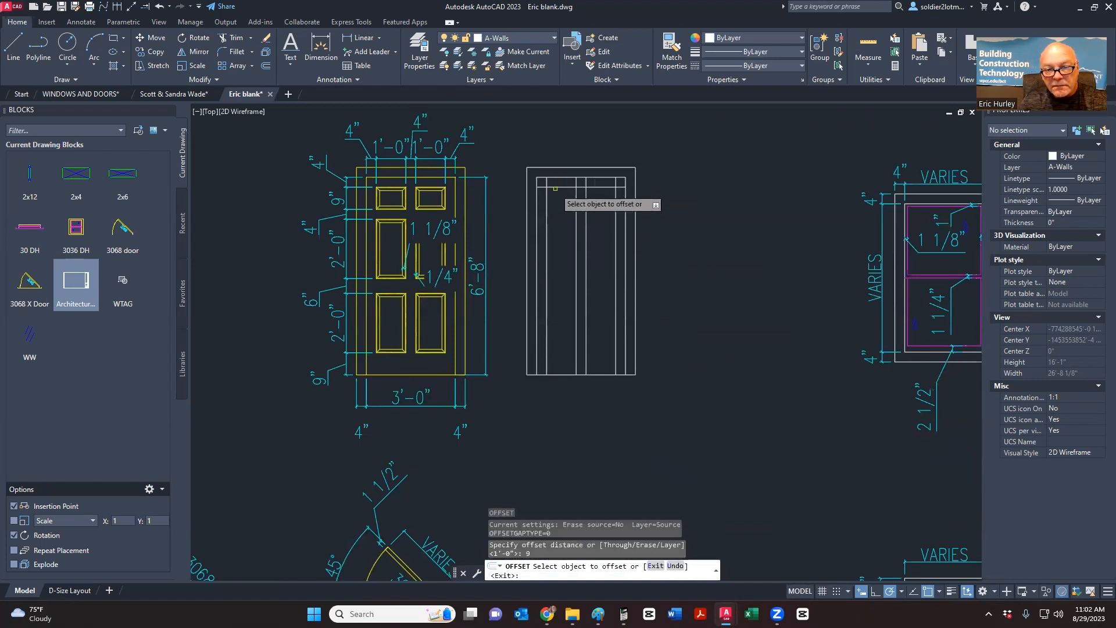
left_click(555, 188)
left_click(559, 242)
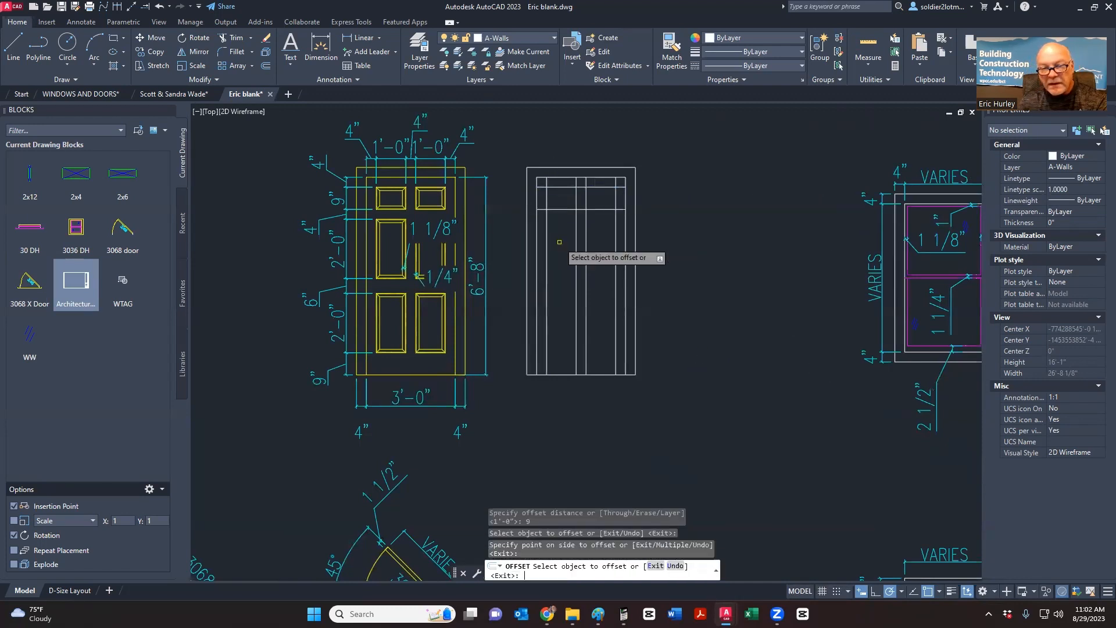
key("Return")
key("Return")
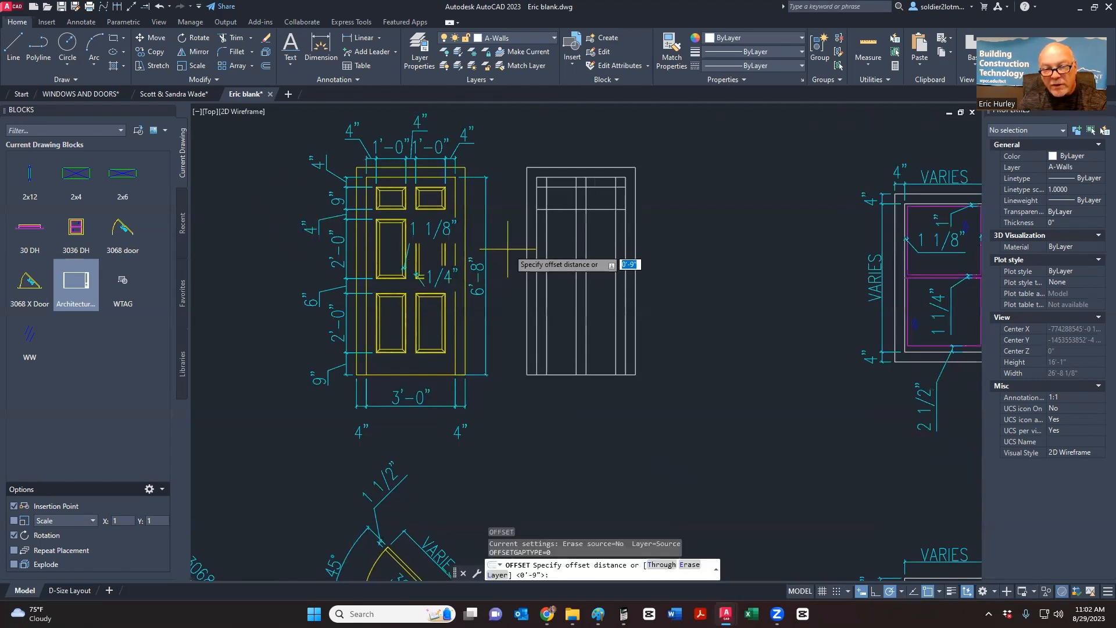
key("Return")
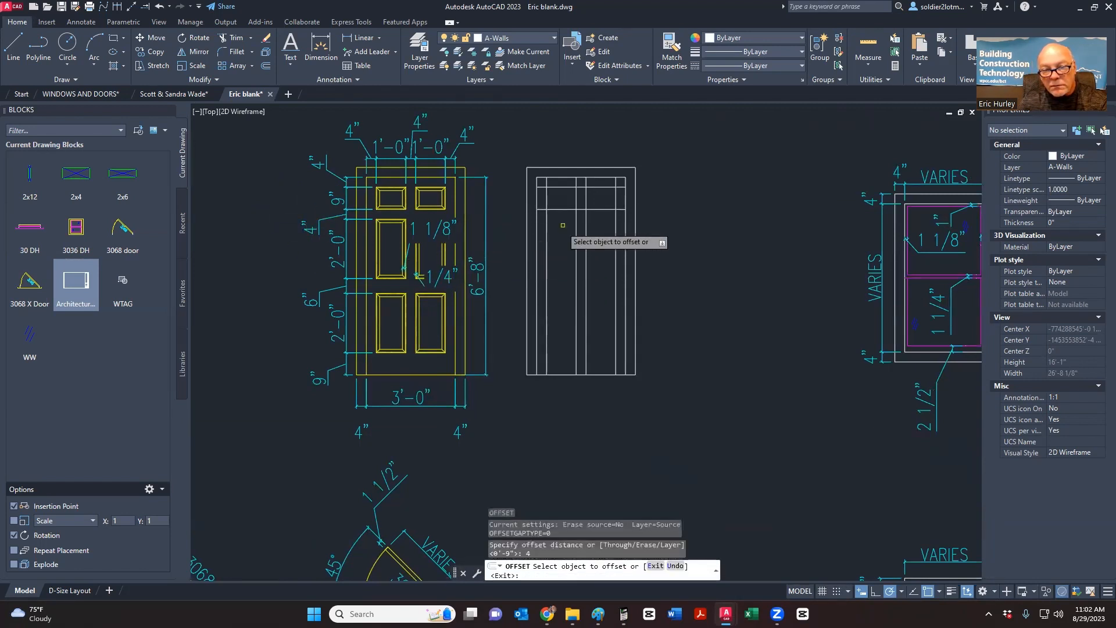
left_click(566, 209)
left_click(566, 233)
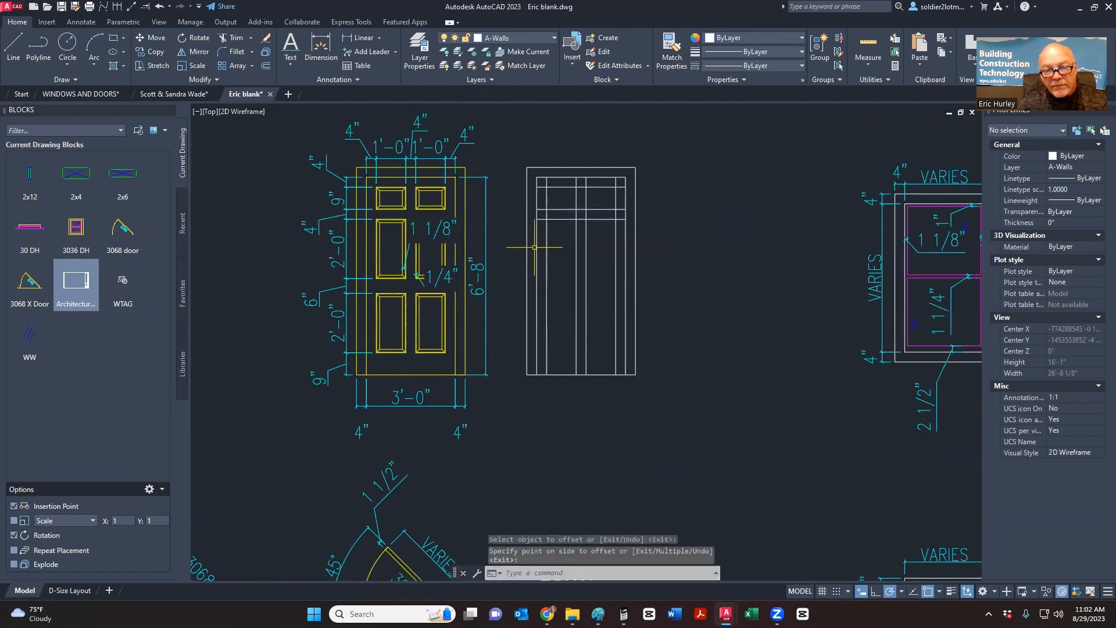
key("Return")
key("Return")
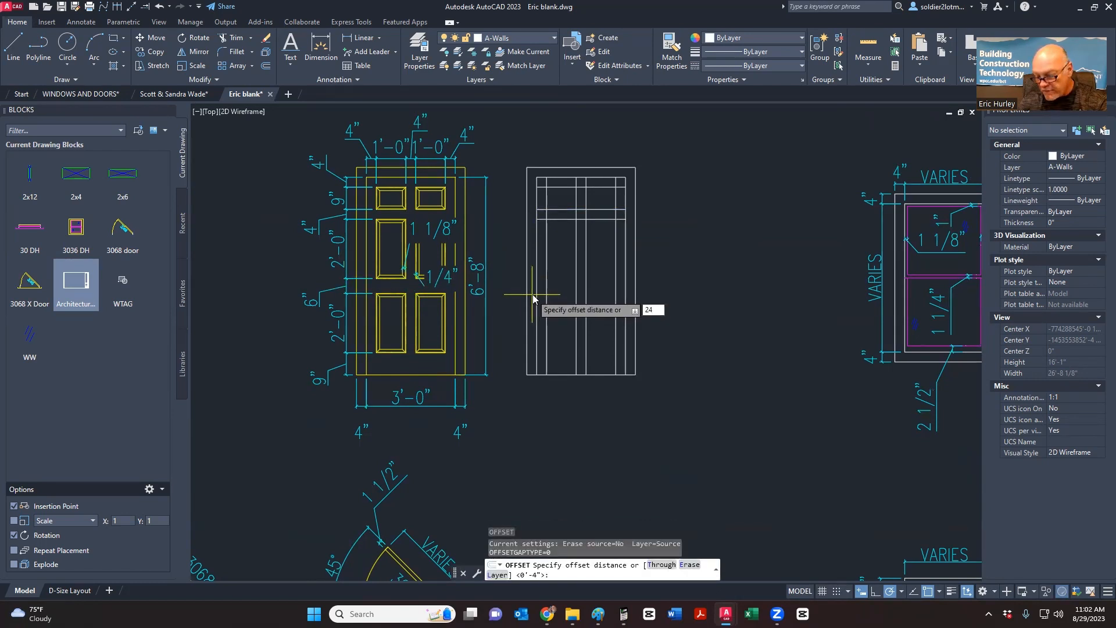
- Offset the lower rail line 24 inches down, then the lowest line 6 inches down
key("Return")
left_click(558, 219)
left_click(556, 272)
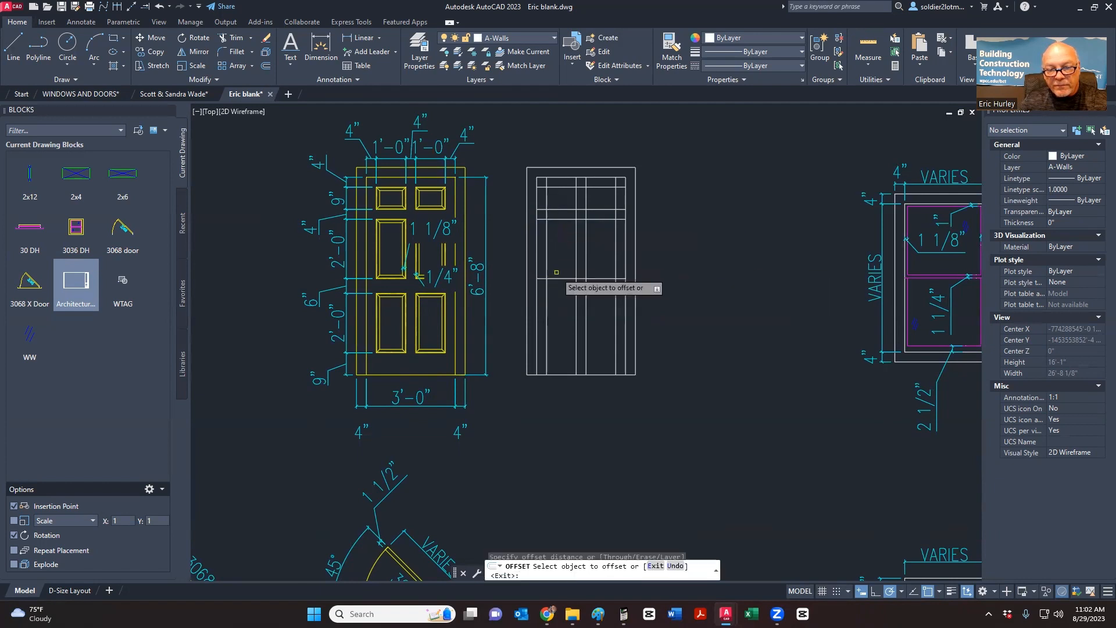
key("Return")
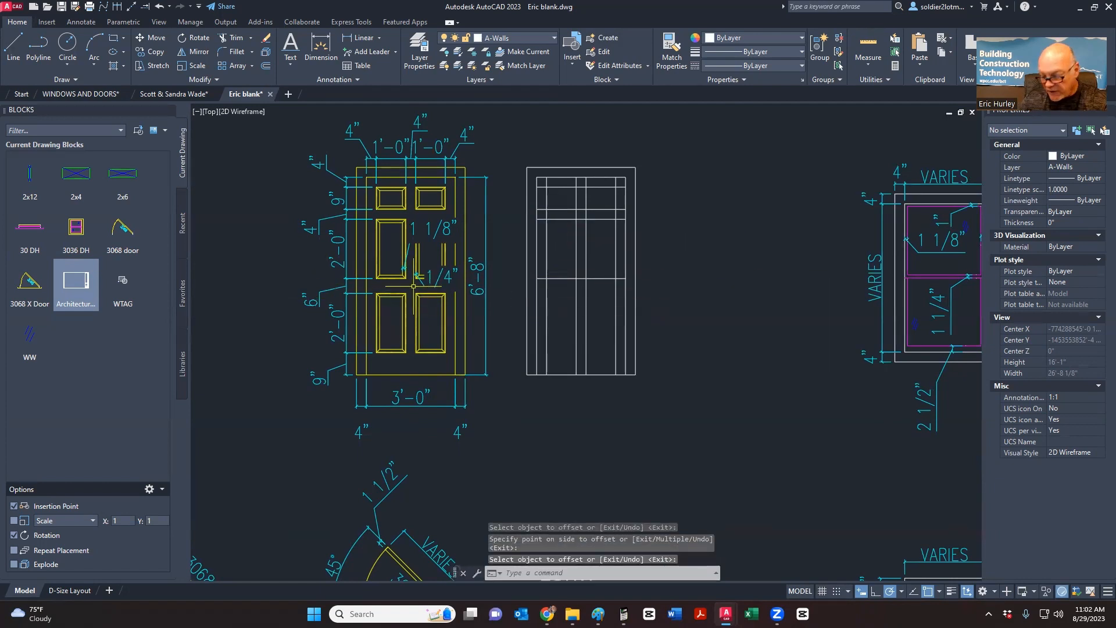
key("Return")
type("6")
key("Return")
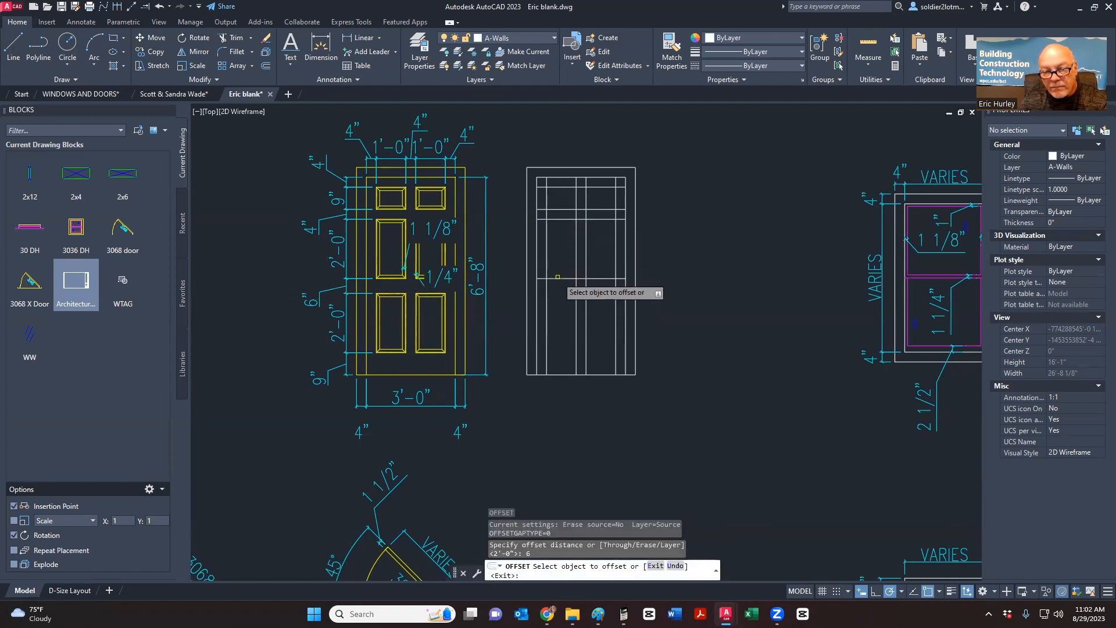
left_click(557, 278)
left_click(559, 305)
key("Return")
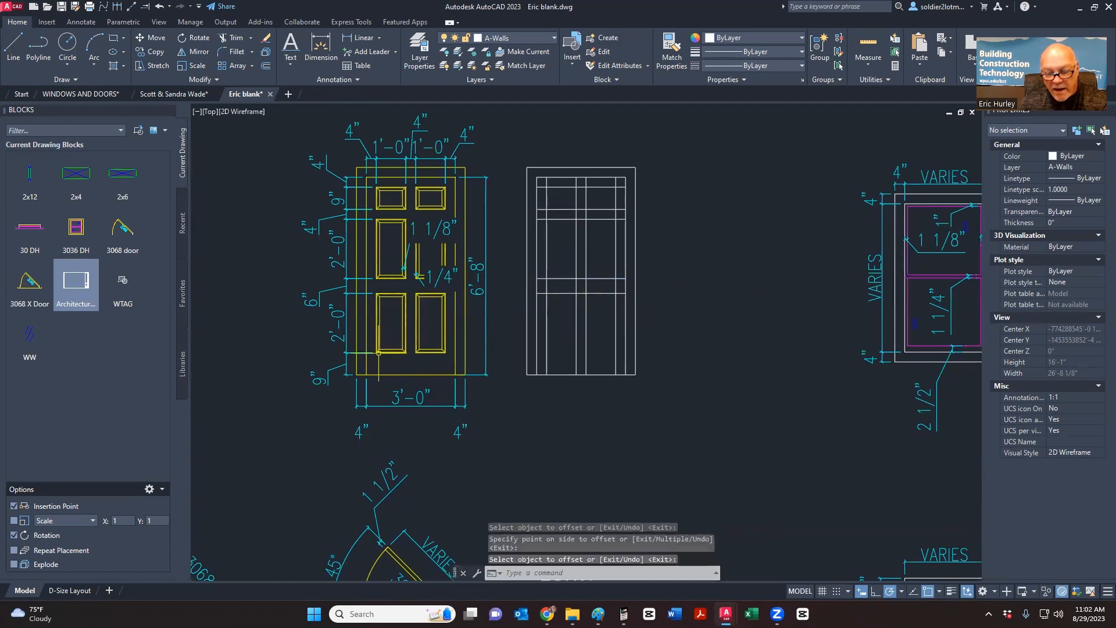
- Offset the lowest rail line 24 inches down to complete the stile and rail grid
key("Return")
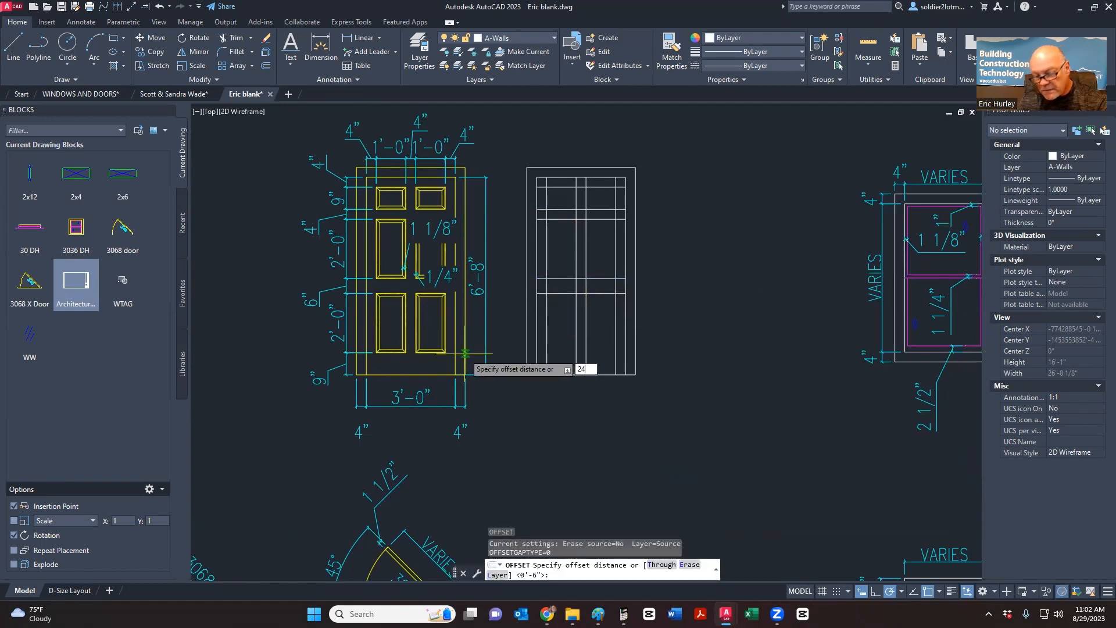
type("24")
key("Return")
left_click(557, 279)
left_click(547, 367)
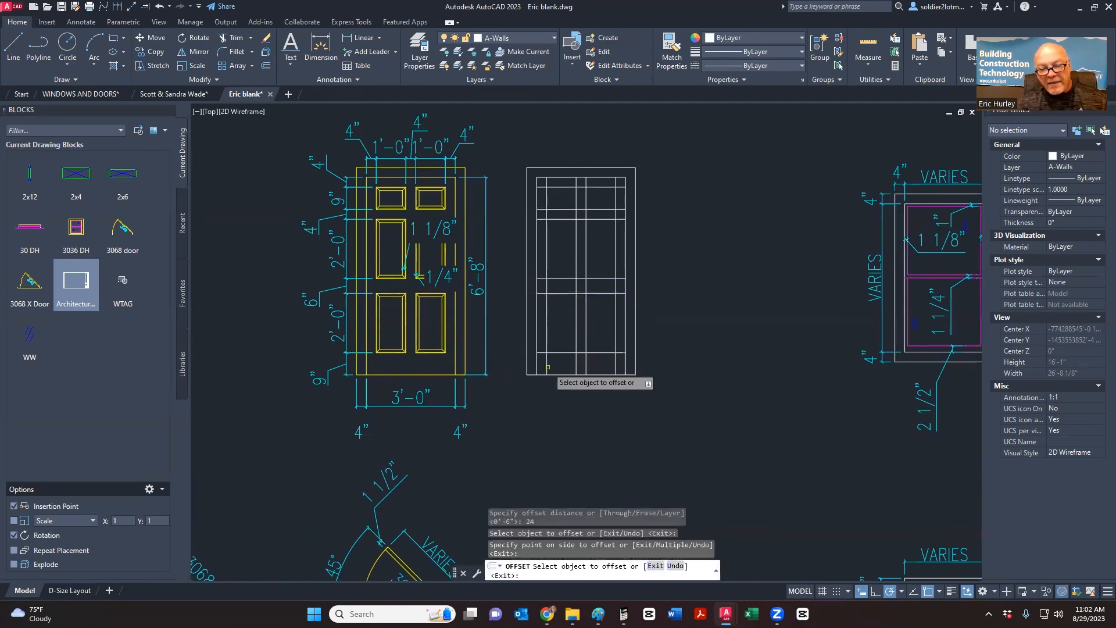
key("Escape")
scroll(548, 366, "up", 3)
scroll(549, 361, "down", 3)
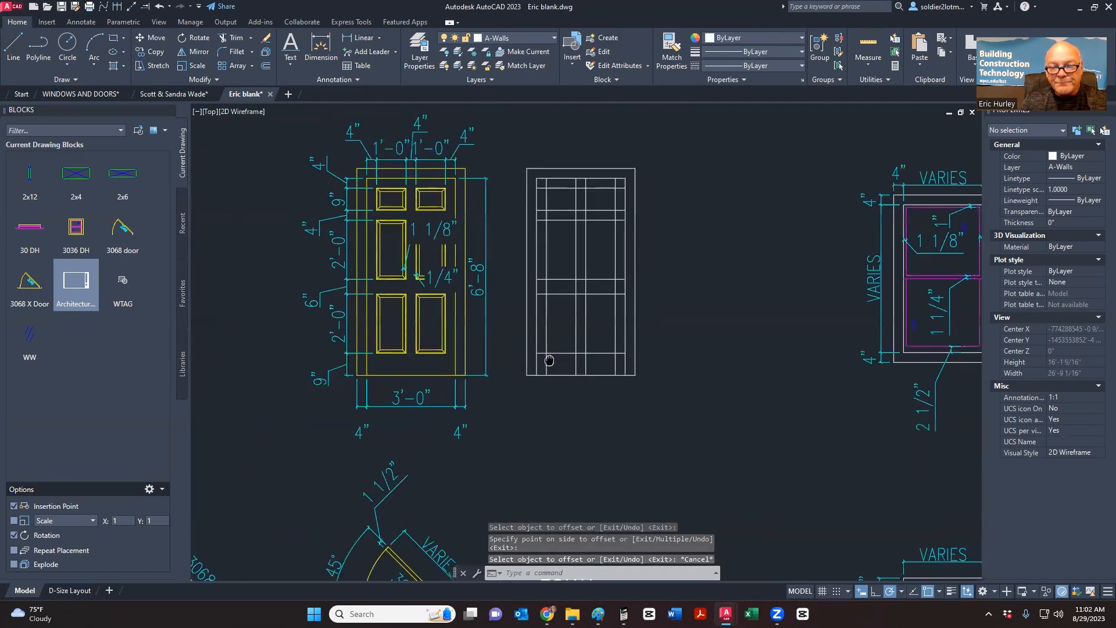
middle_click_drag(550, 360, 503, 359)
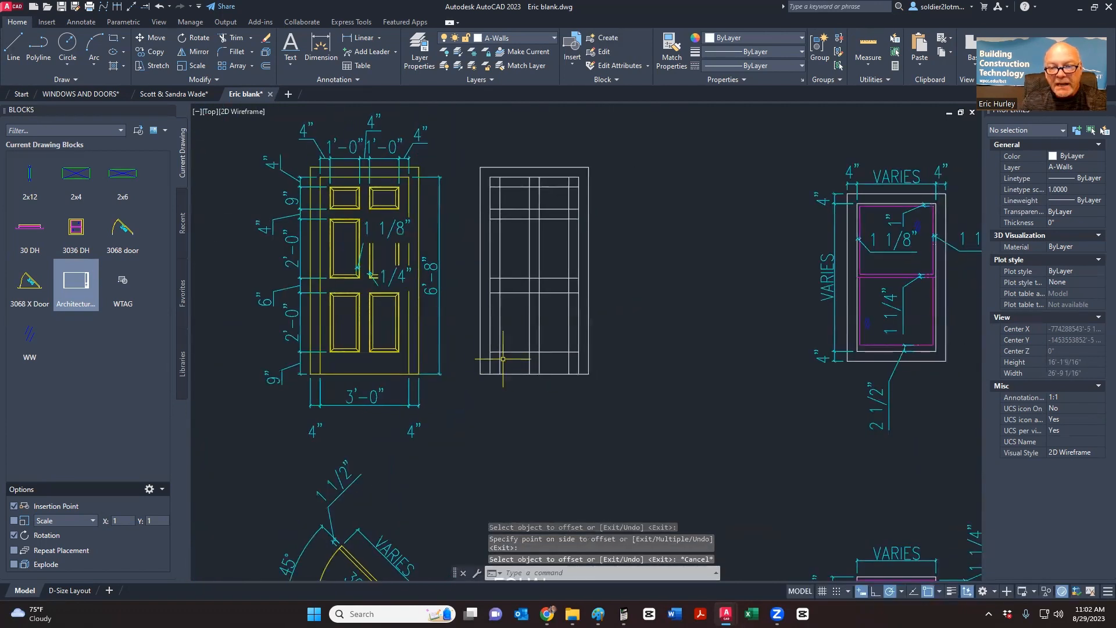
- Fence-trim grid lines across the new door's top, middle and bottom, undoing one unwanted trim
left_click(232, 38)
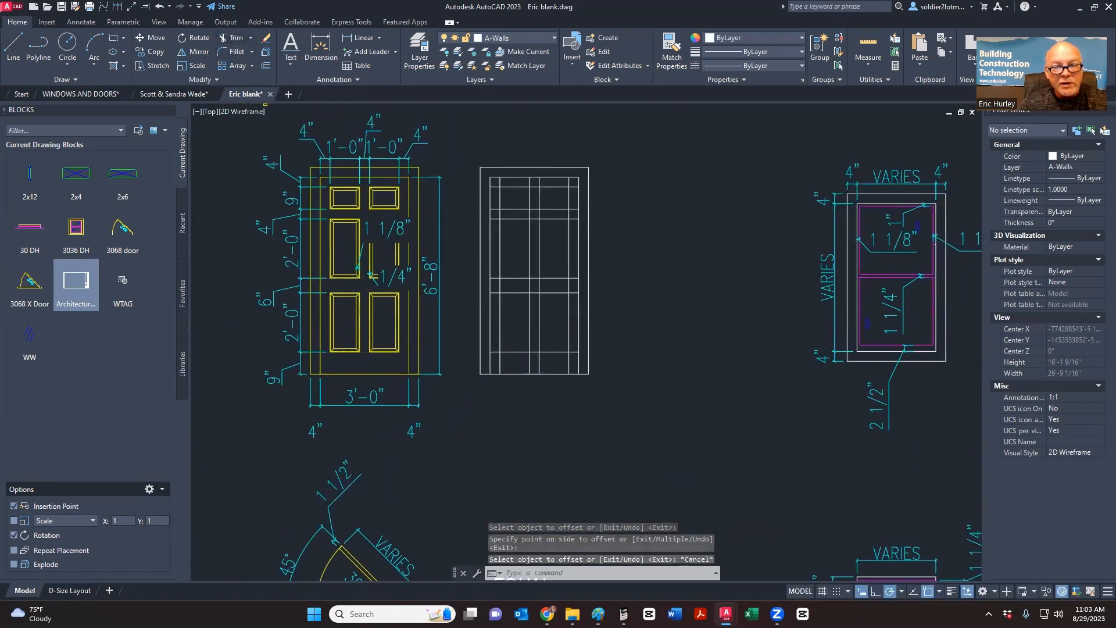
left_click(496, 184)
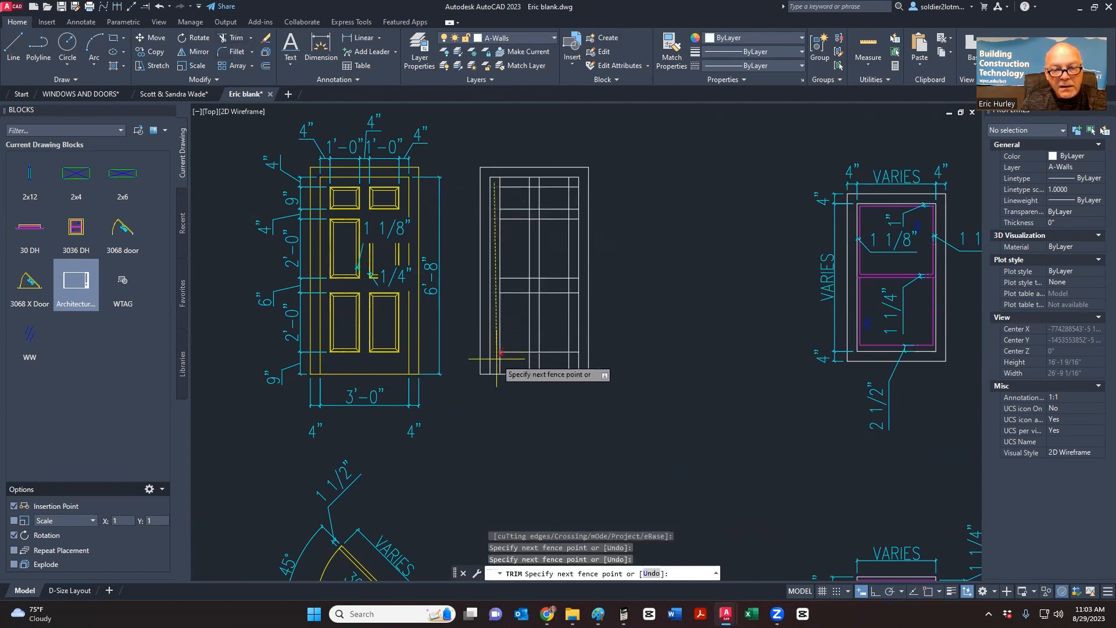
key("Return")
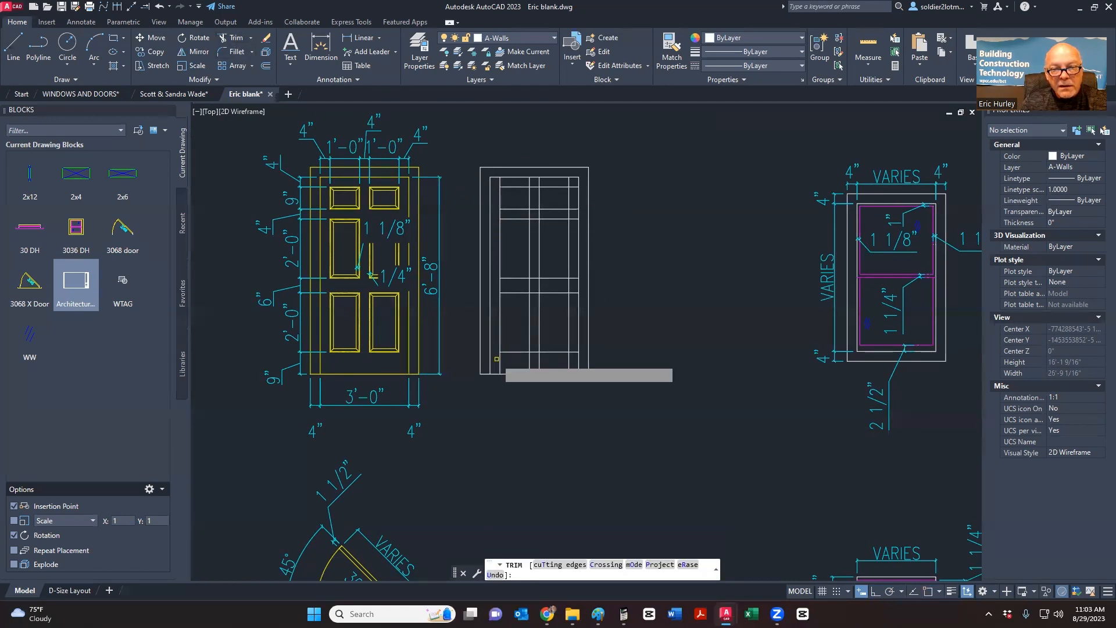
left_click(573, 183)
left_click(572, 359)
key("Return")
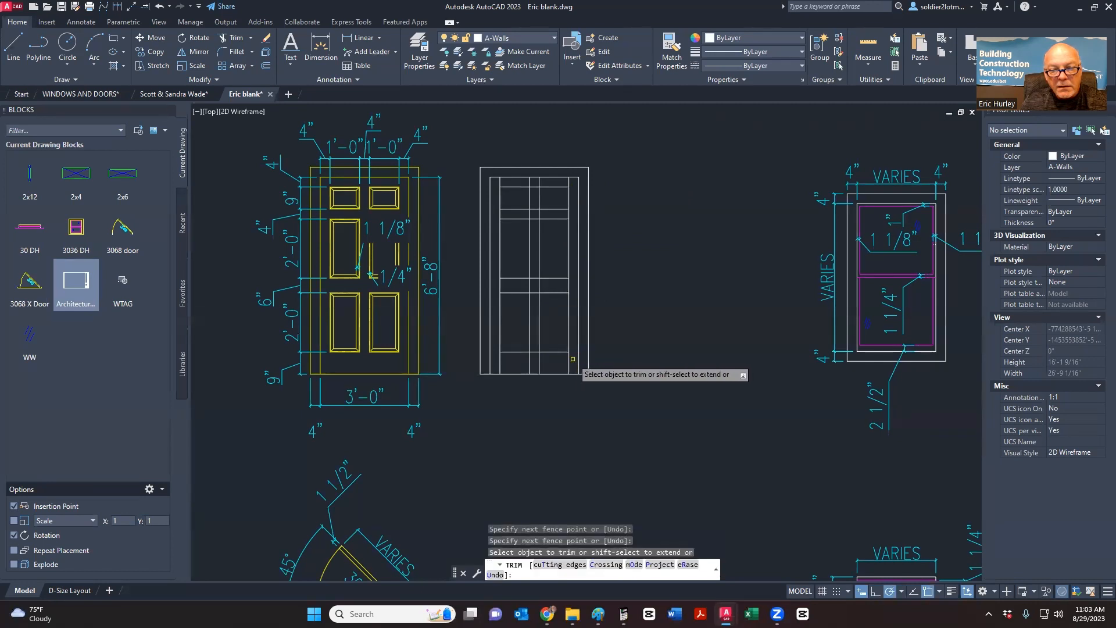
left_click(502, 361)
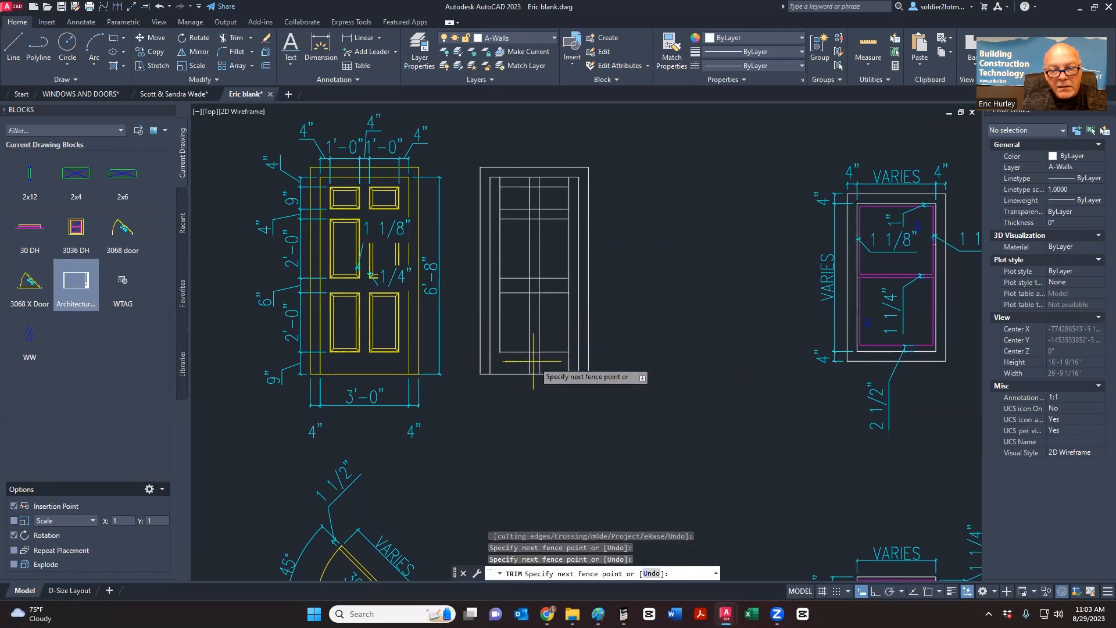
left_click(569, 361)
key("Return")
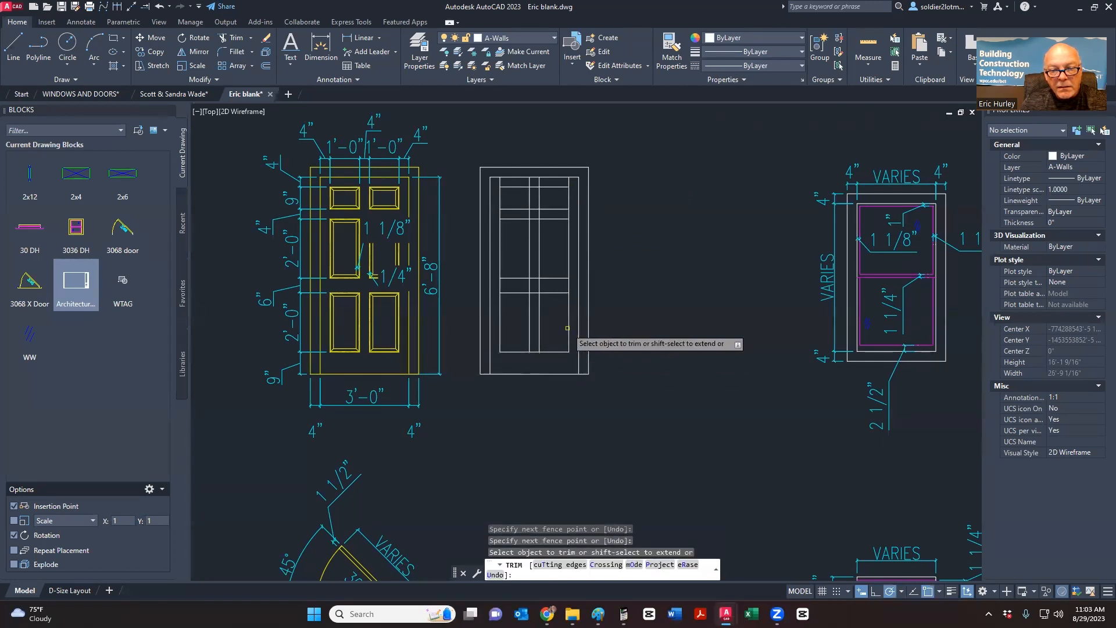
left_click(572, 286)
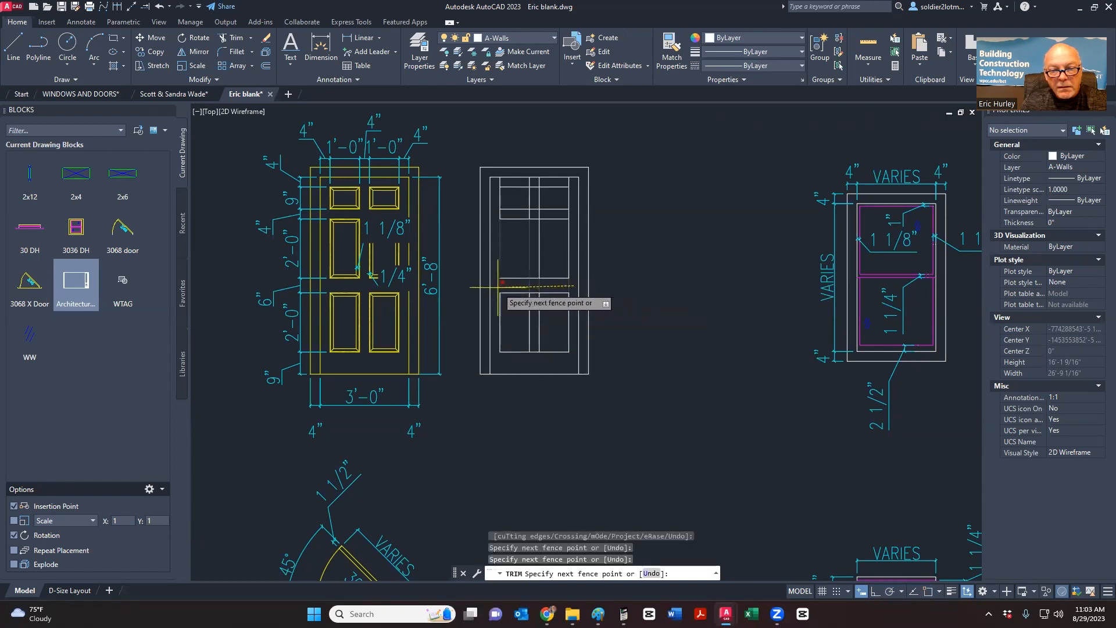
left_click(498, 287)
key("ctrl+z")
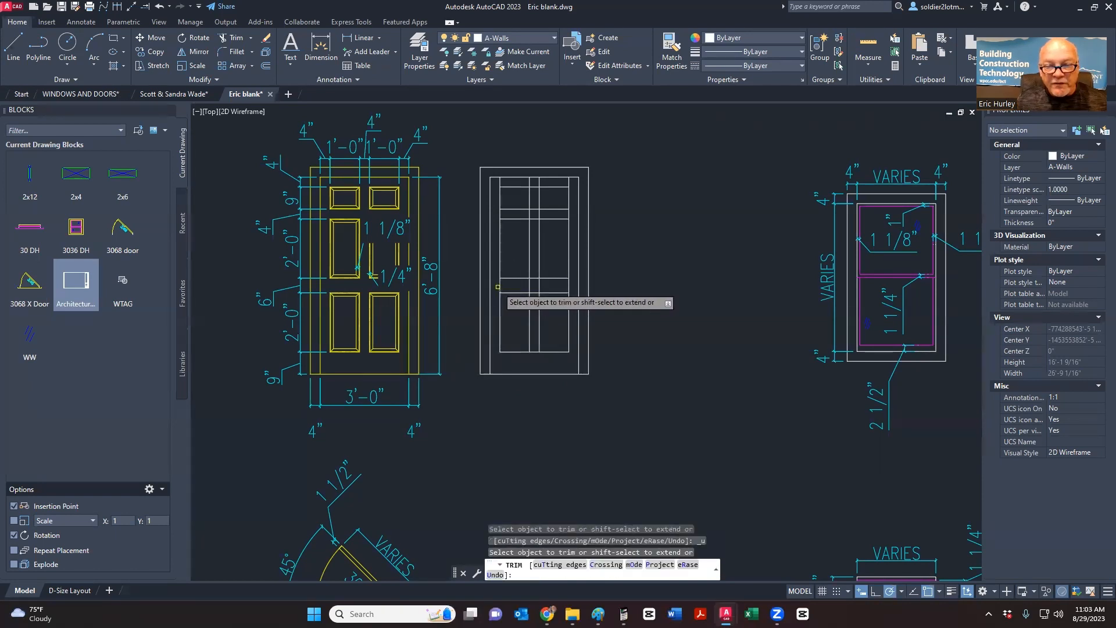
- Trim the remaining rail and stile pieces between the centre stiles to leave six separate panels
scroll(550, 188, "up", 2)
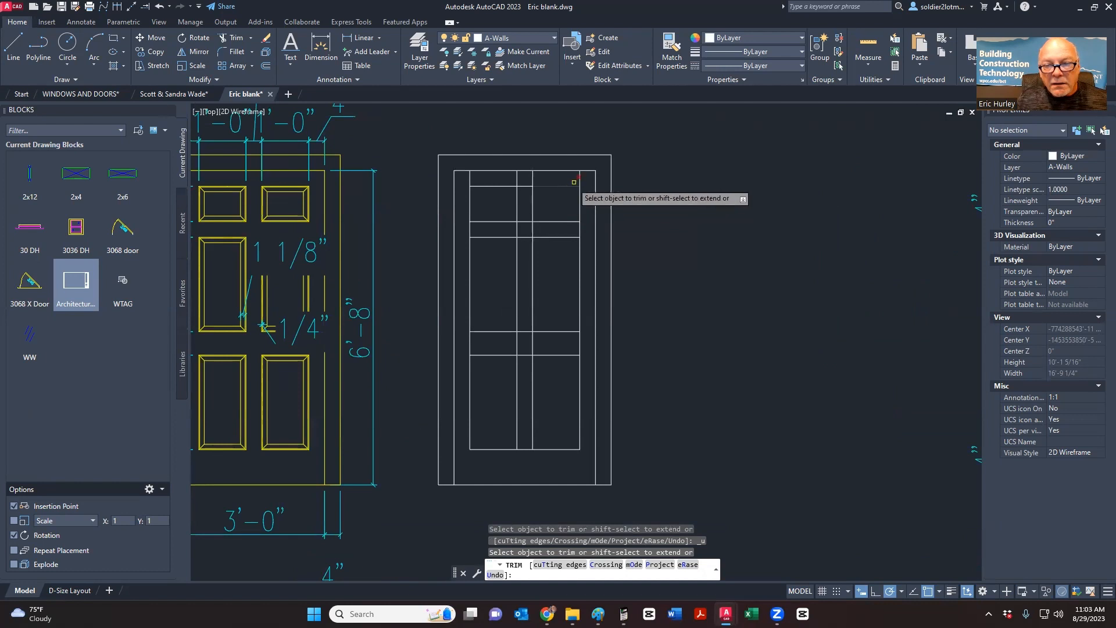
left_click_drag(587, 176, 461, 173)
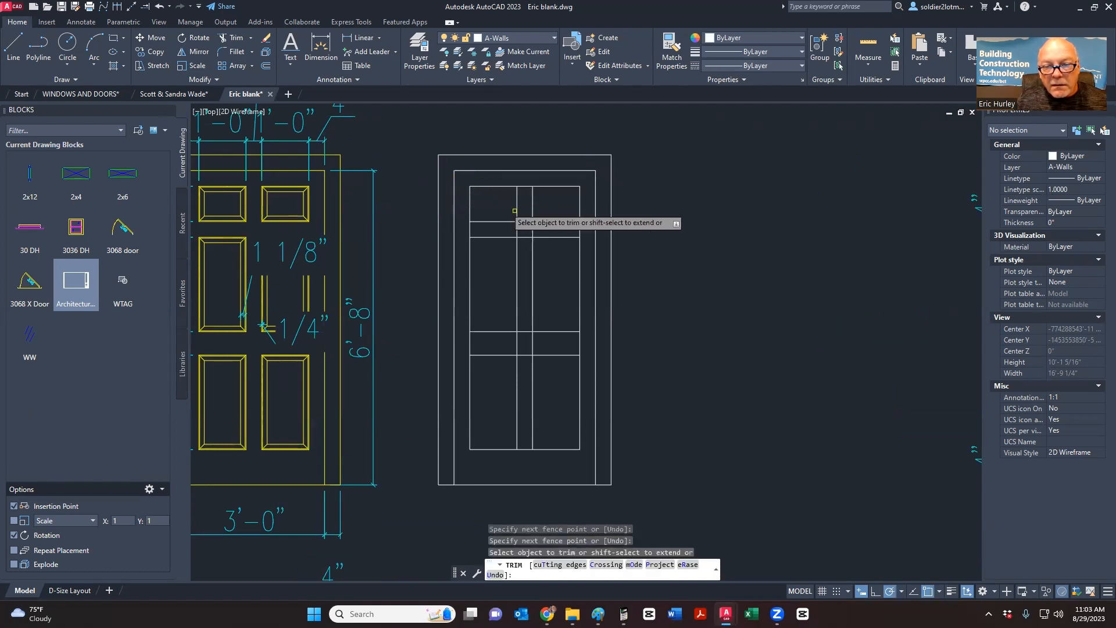
left_click_drag(584, 227, 470, 224)
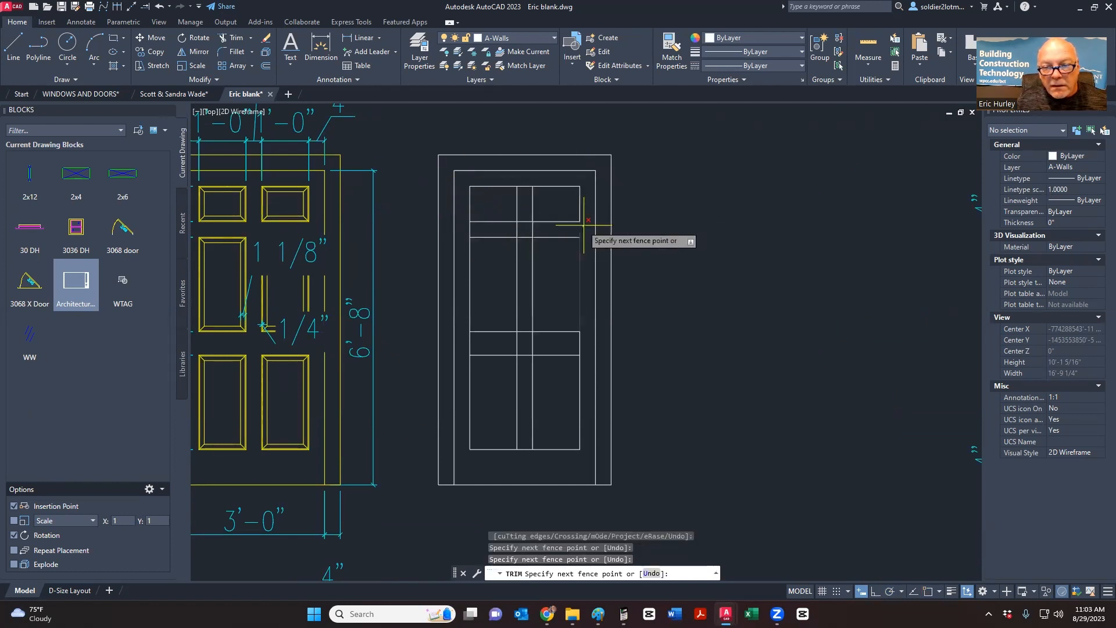
left_click_drag(586, 225, 515, 226)
scroll(530, 233, "up", 4)
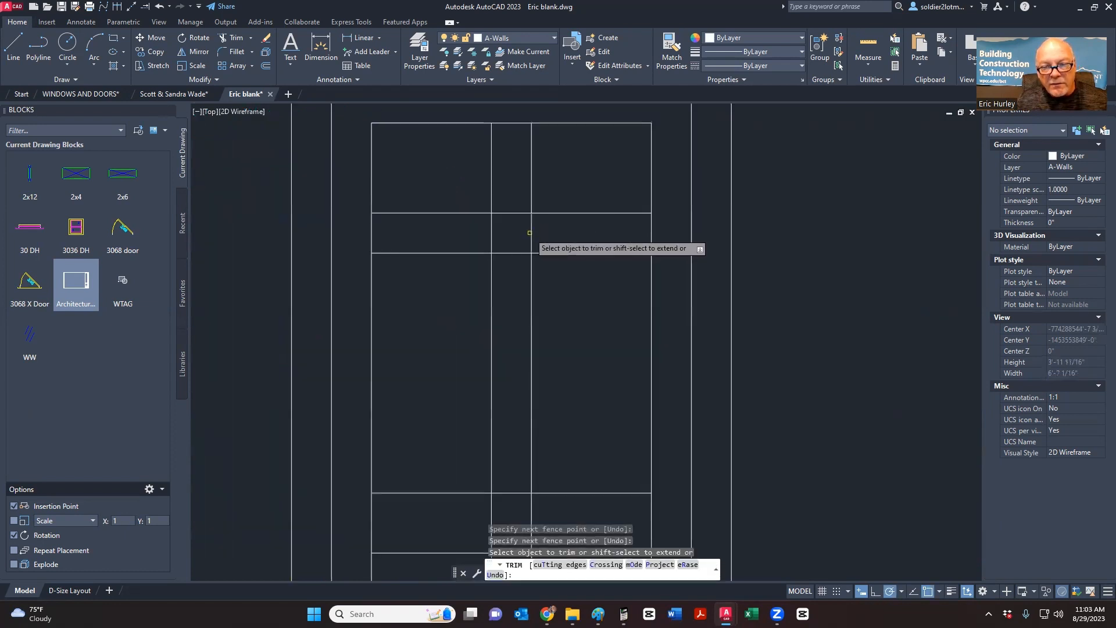
left_click(491, 232)
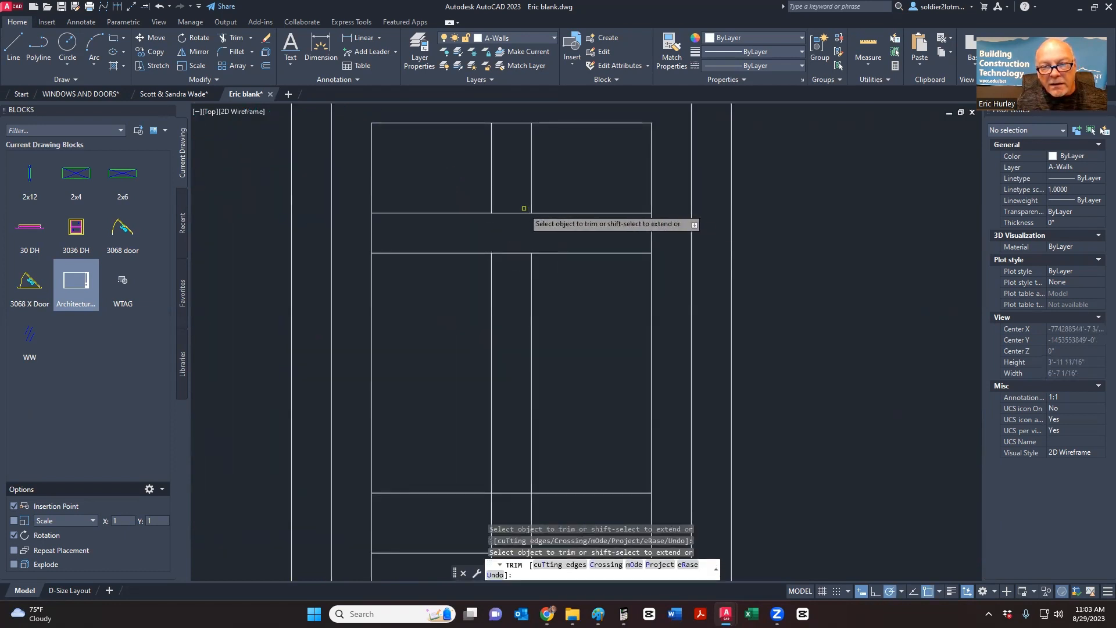
left_click(509, 213)
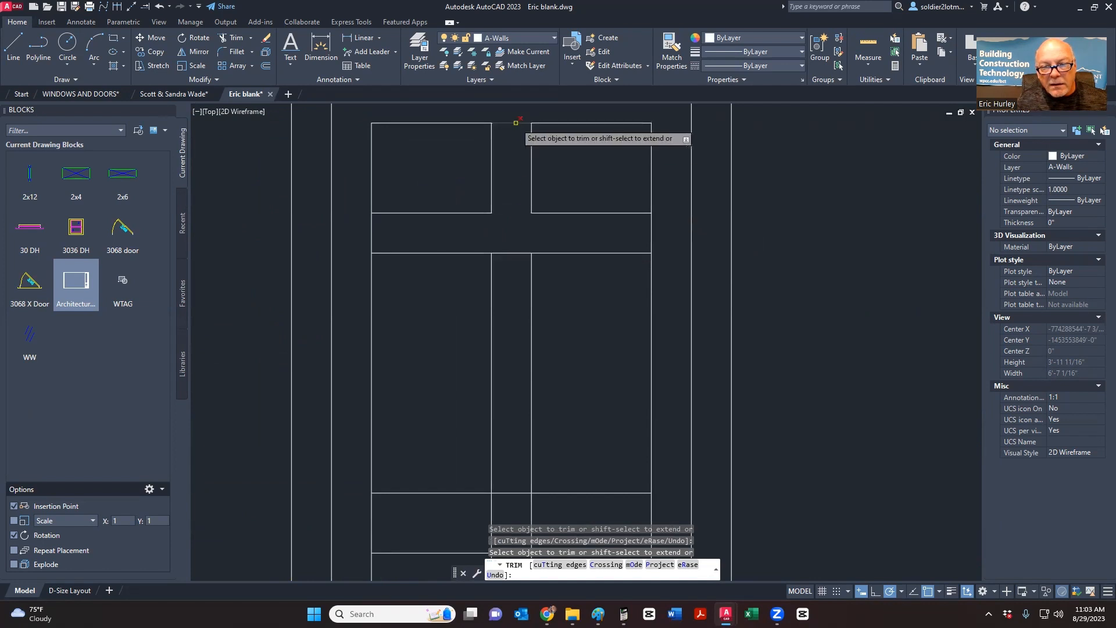
left_click(516, 122)
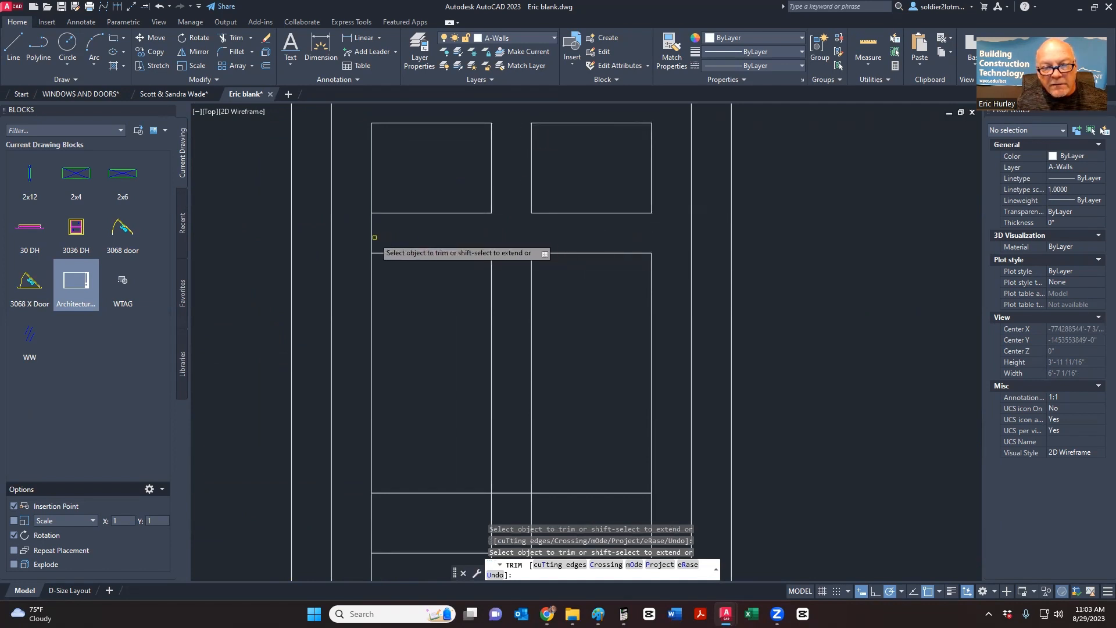
scroll(464, 199, "down", 2)
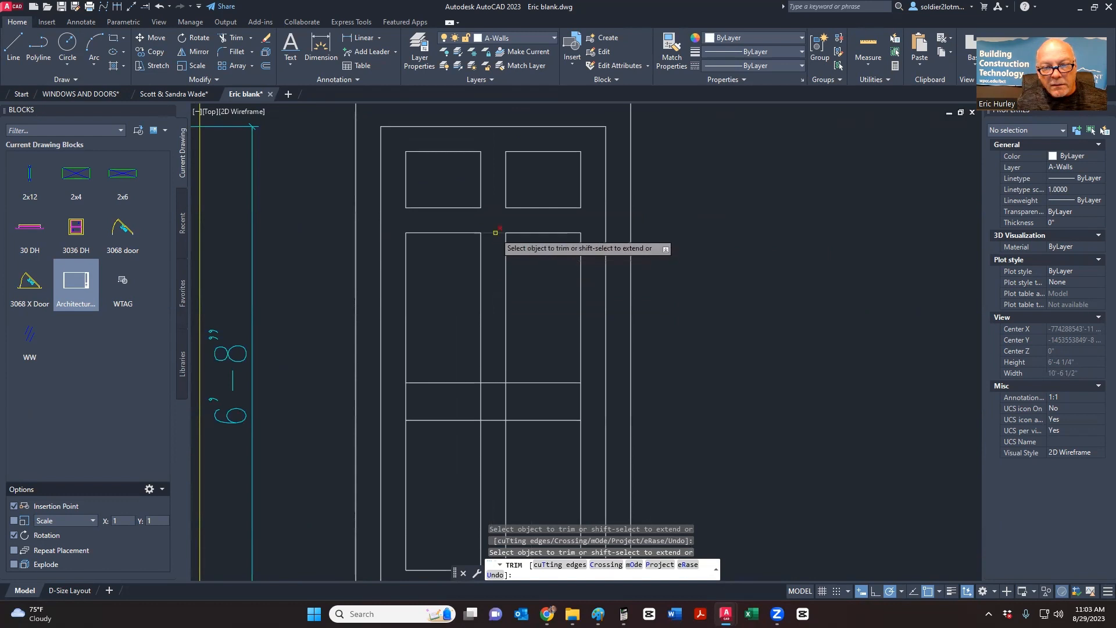
left_click(493, 383)
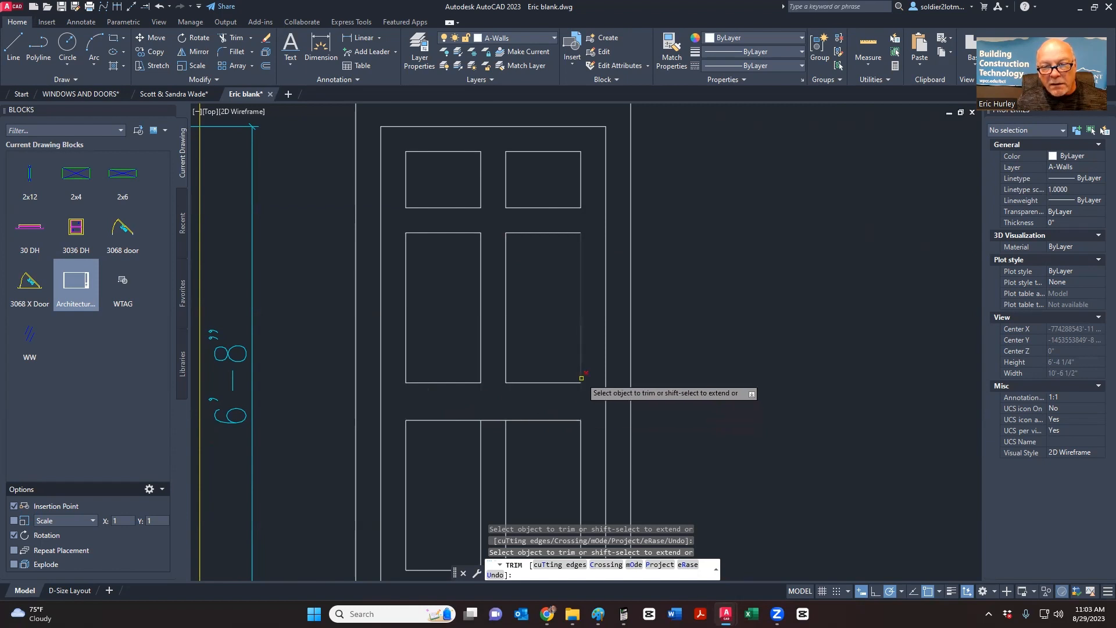
middle_click_drag(581, 378, 608, 249)
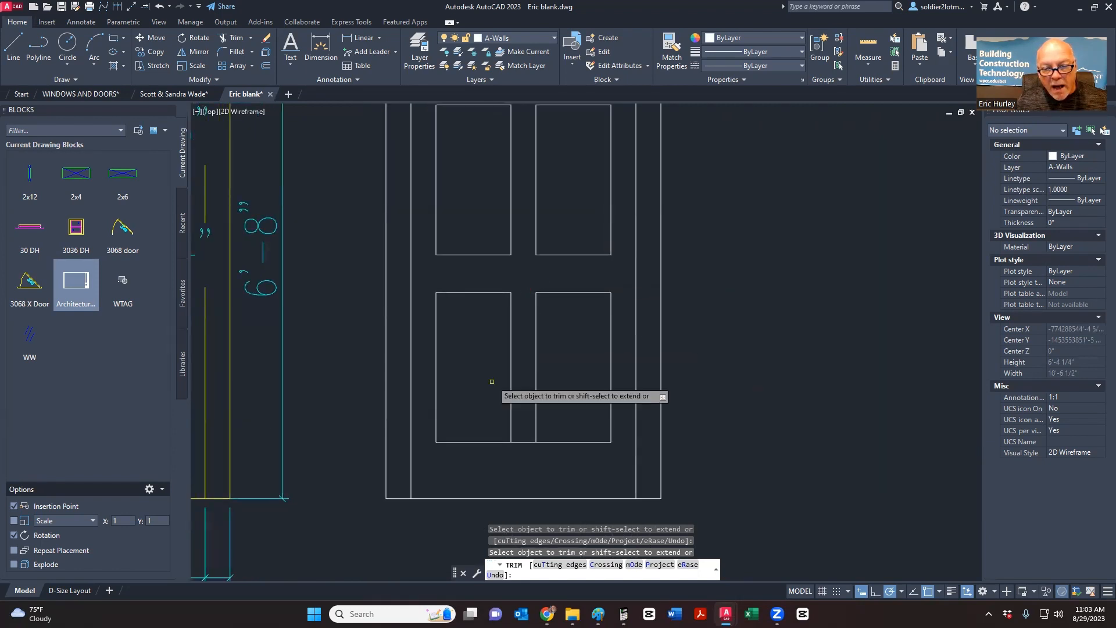
key("Escape")
scroll(519, 280, "down", 4)
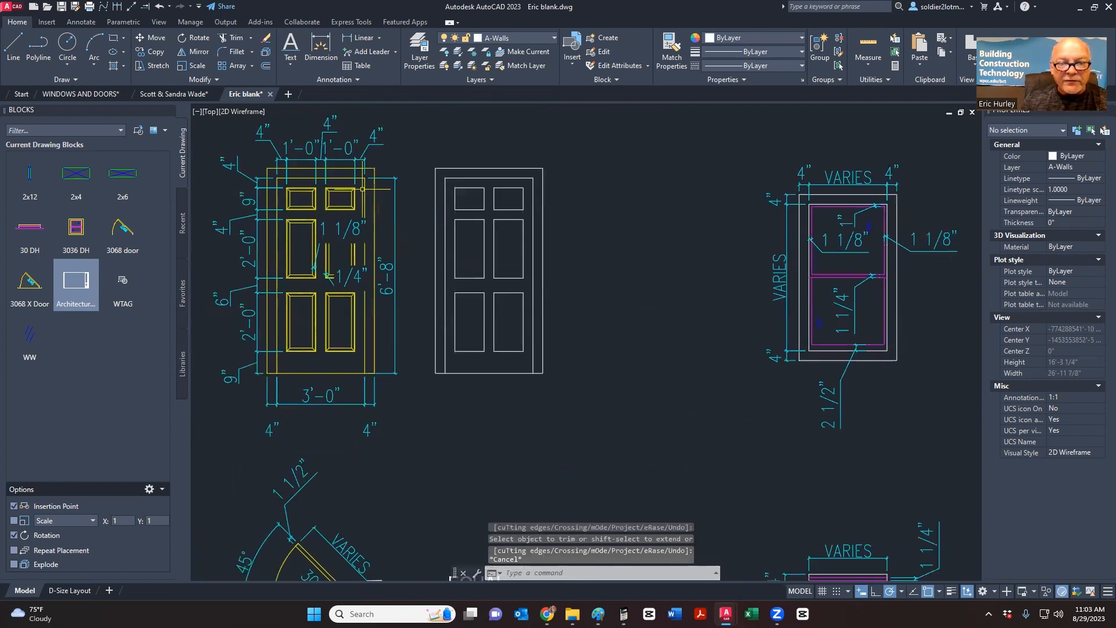
right_click(352, 258)
key("Escape")
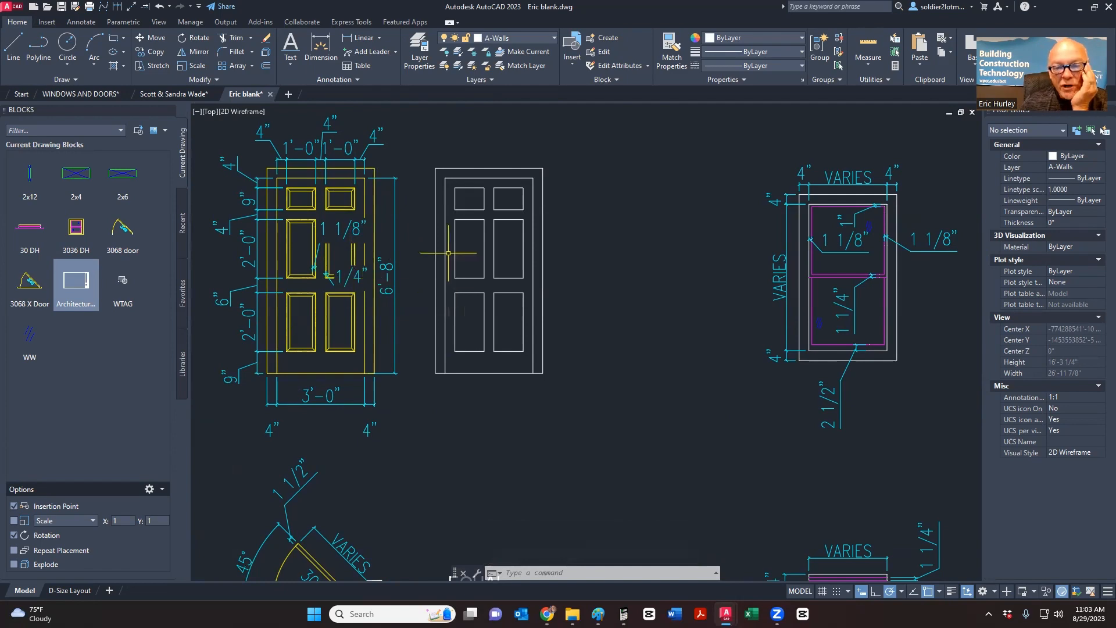
middle_click_drag(448, 254, 459, 297)
scroll(289, 227, "up", 8)
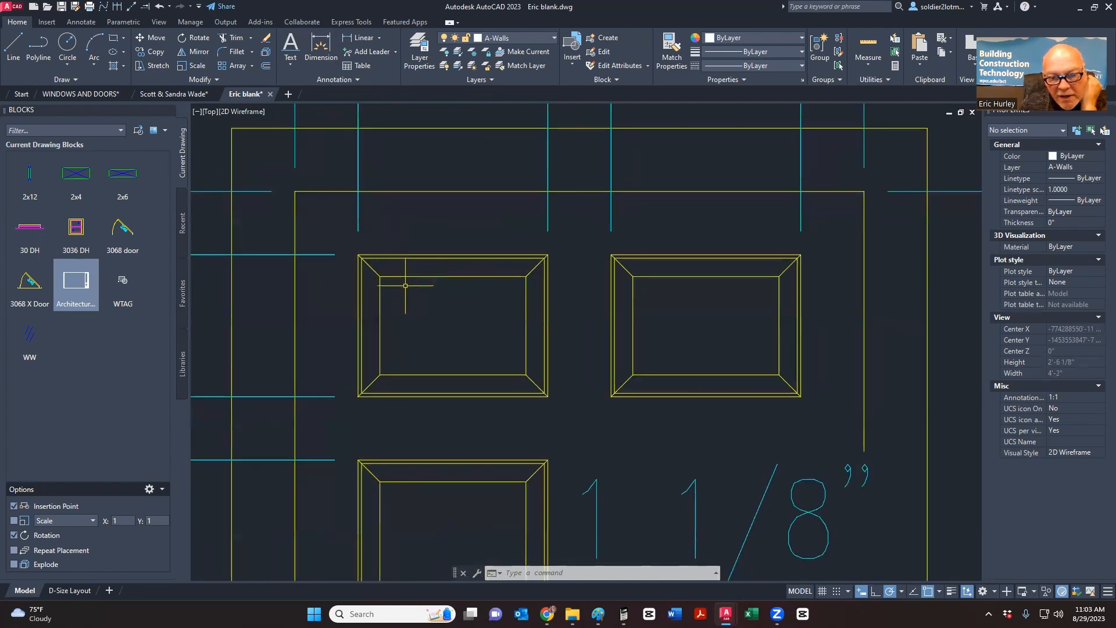
scroll(417, 292, "down", 5)
scroll(407, 332, "up", 1)
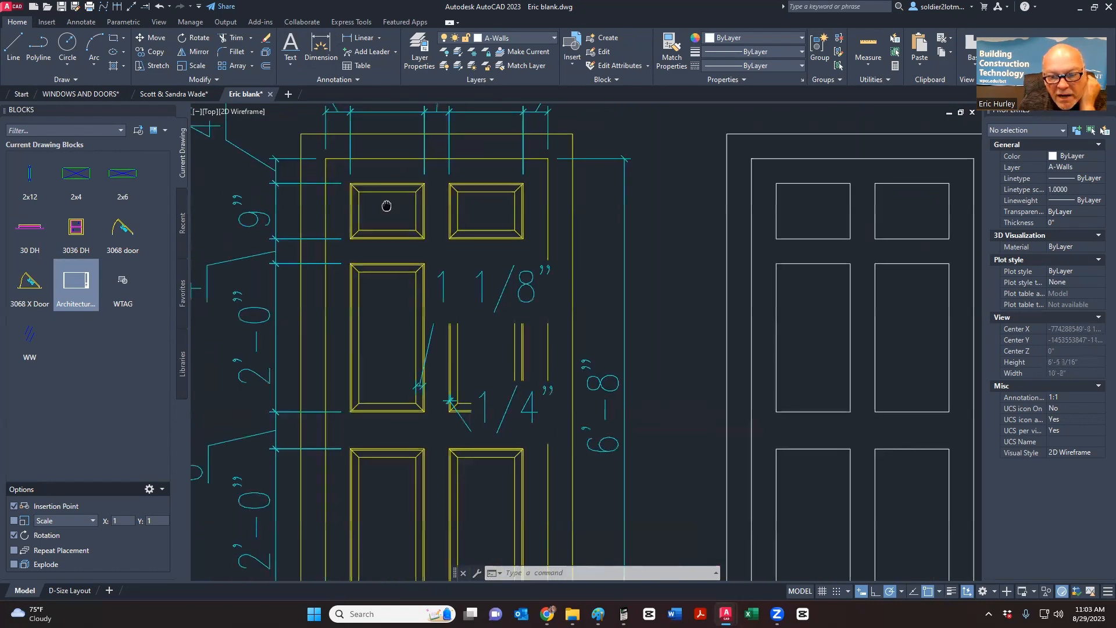
scroll(433, 346, "up", 4)
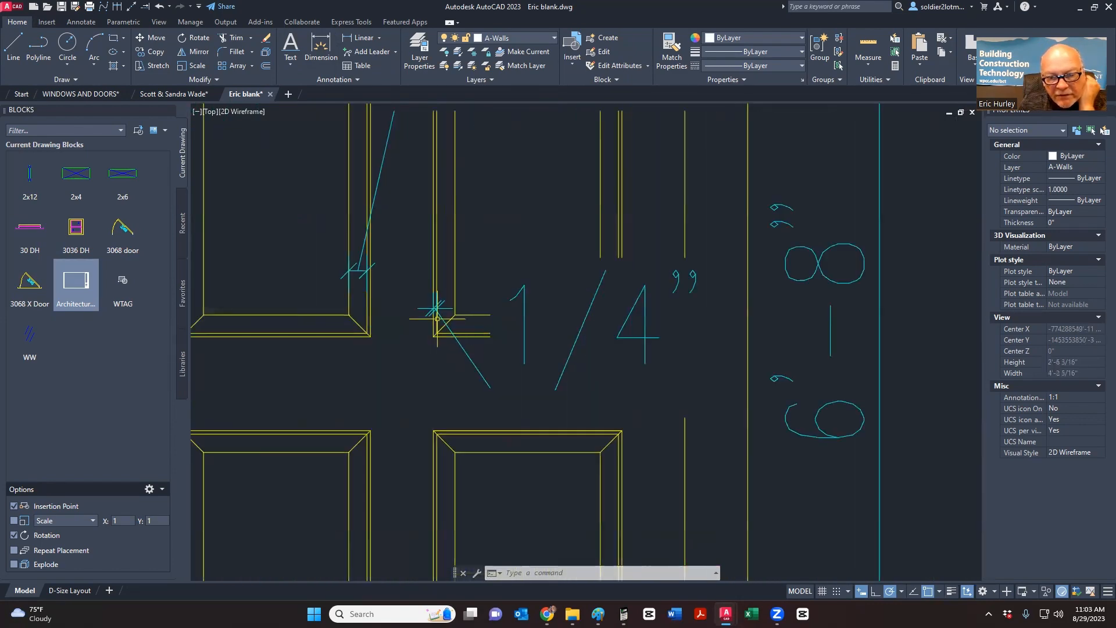
scroll(437, 318, "down", 4)
scroll(405, 316, "up", 5)
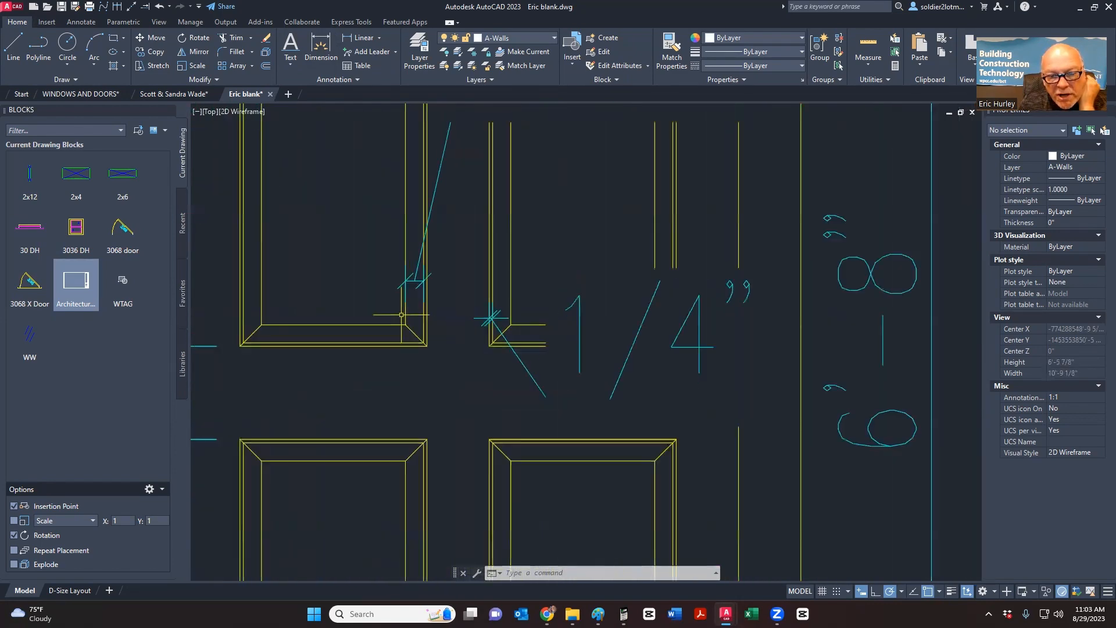
scroll(435, 335, "down", 5)
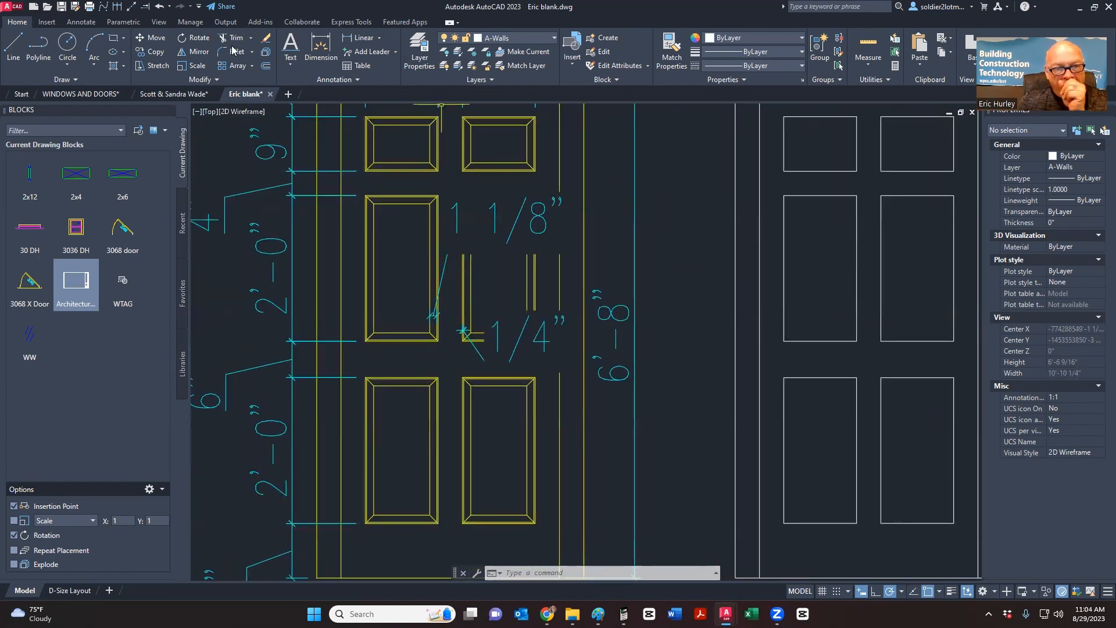
- Offset two panel edges 0.25 inward, then cancel the offset
type("o")
key("Return")
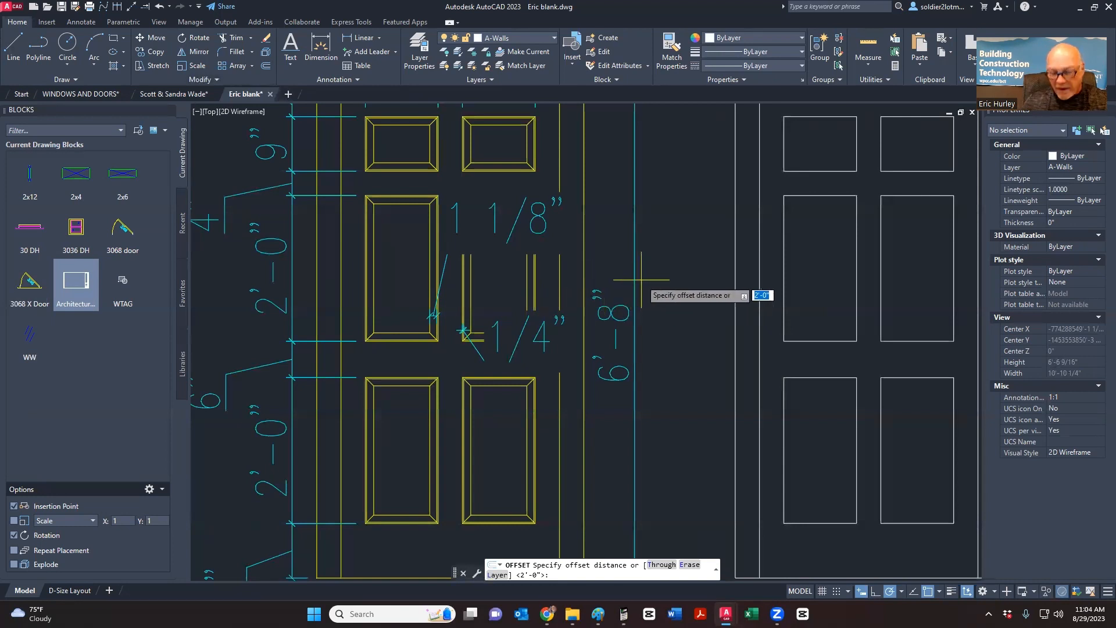
key("Return")
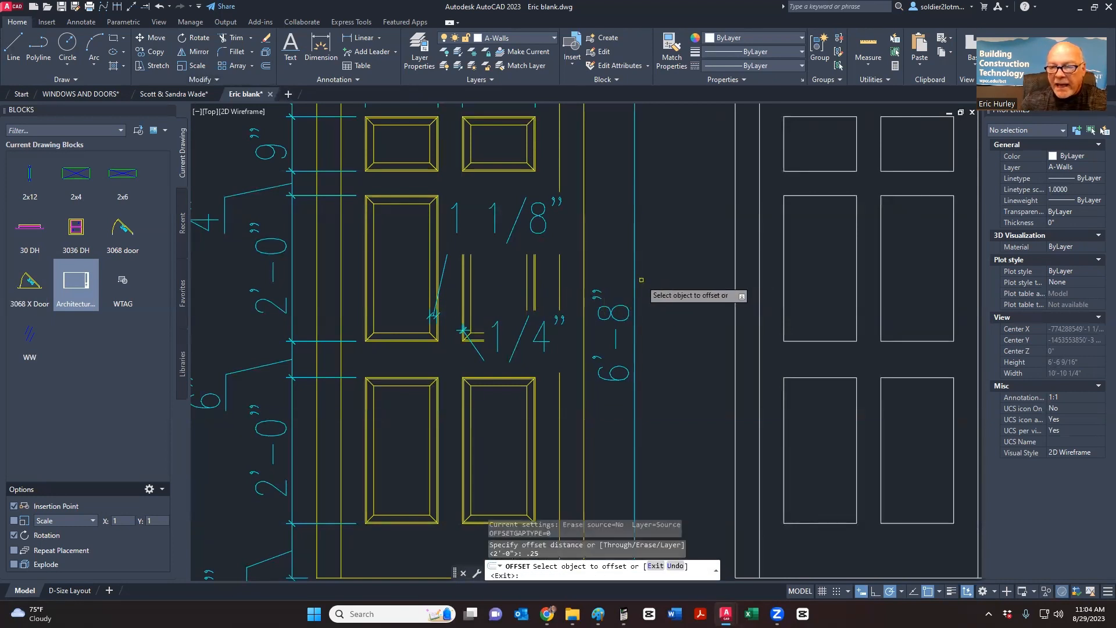
left_click(784, 202)
left_click(789, 209)
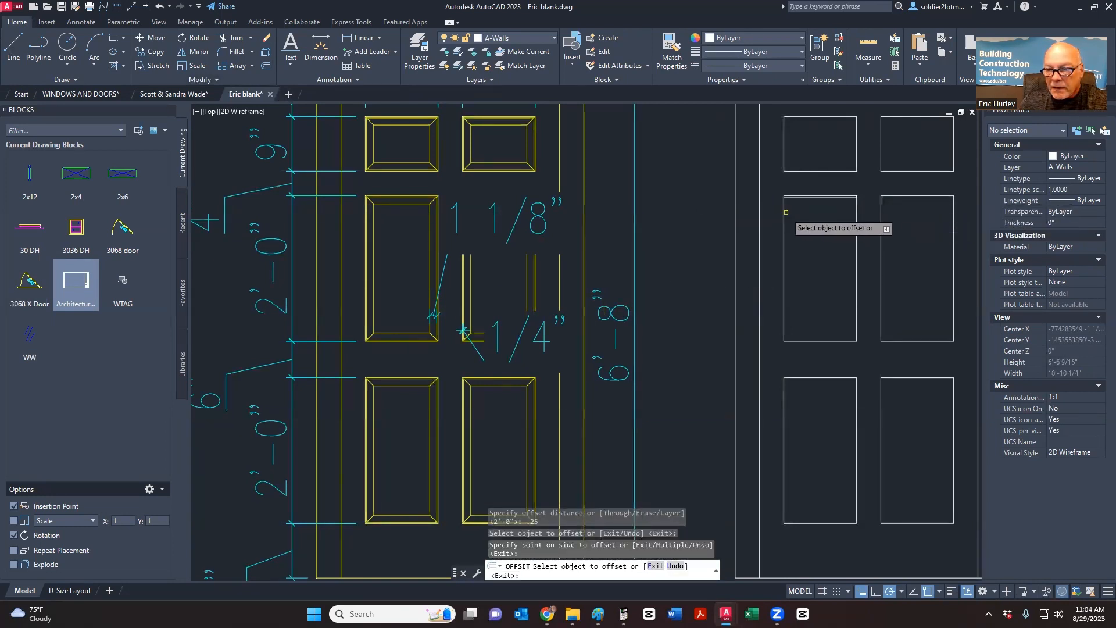
left_click(787, 203)
left_click(816, 211)
scroll(815, 211, "up", 10)
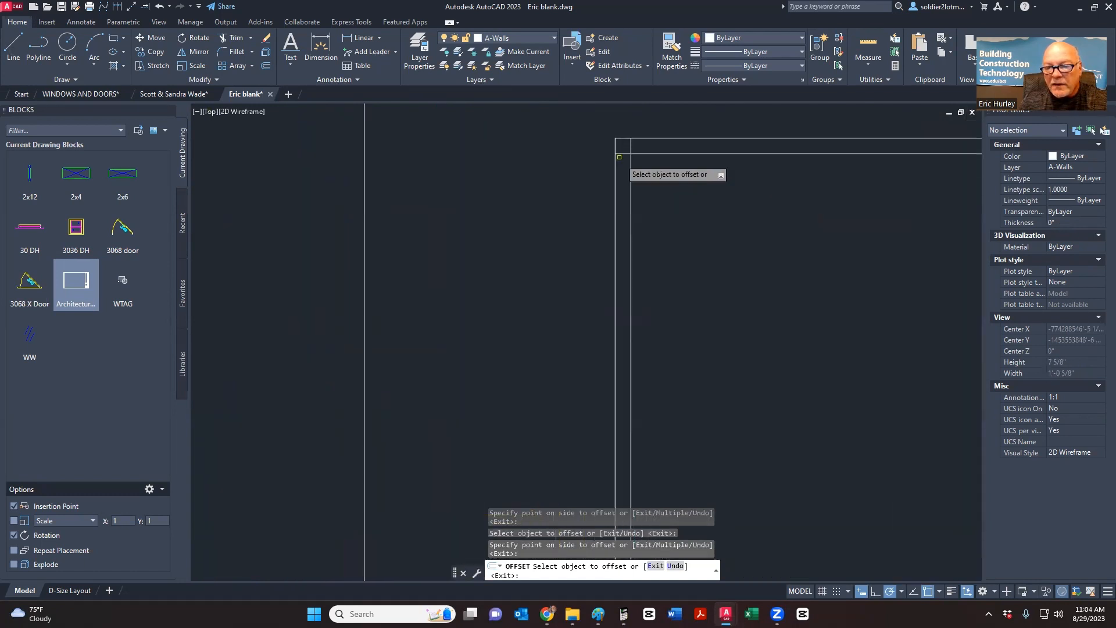
scroll(669, 218, "down", 8)
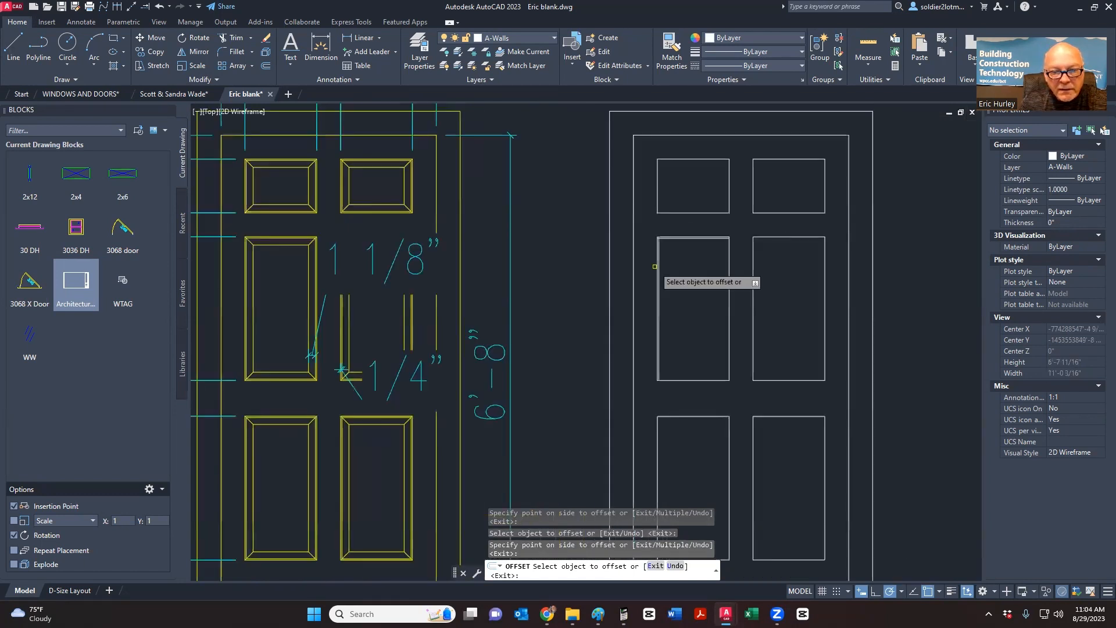
scroll(381, 277, "up", 5)
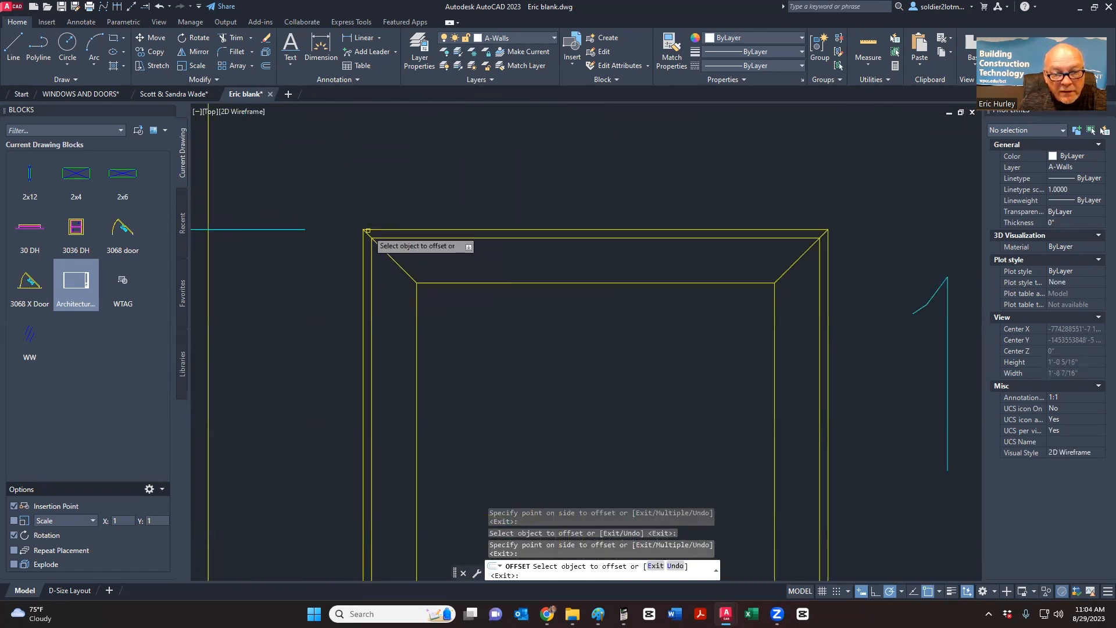
scroll(402, 291, "down", 8)
scroll(616, 303, "up", 8)
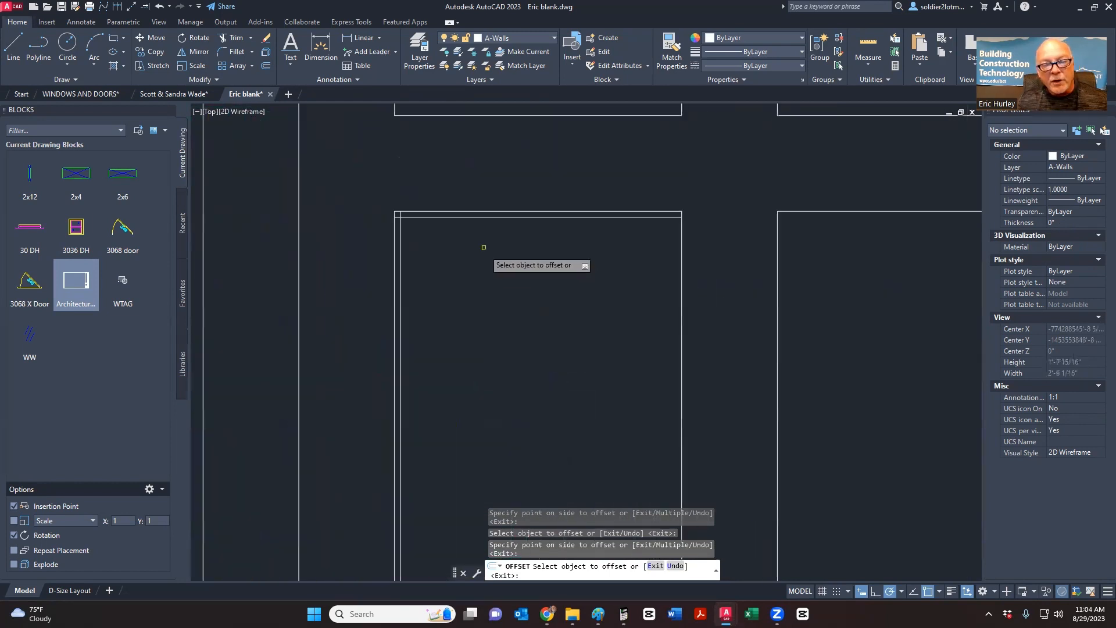
key("Escape")
- Erase the two lines at the door's top-left corner and undo the recent offsets and trims
scroll(424, 236, "up", 4)
left_click(440, 204)
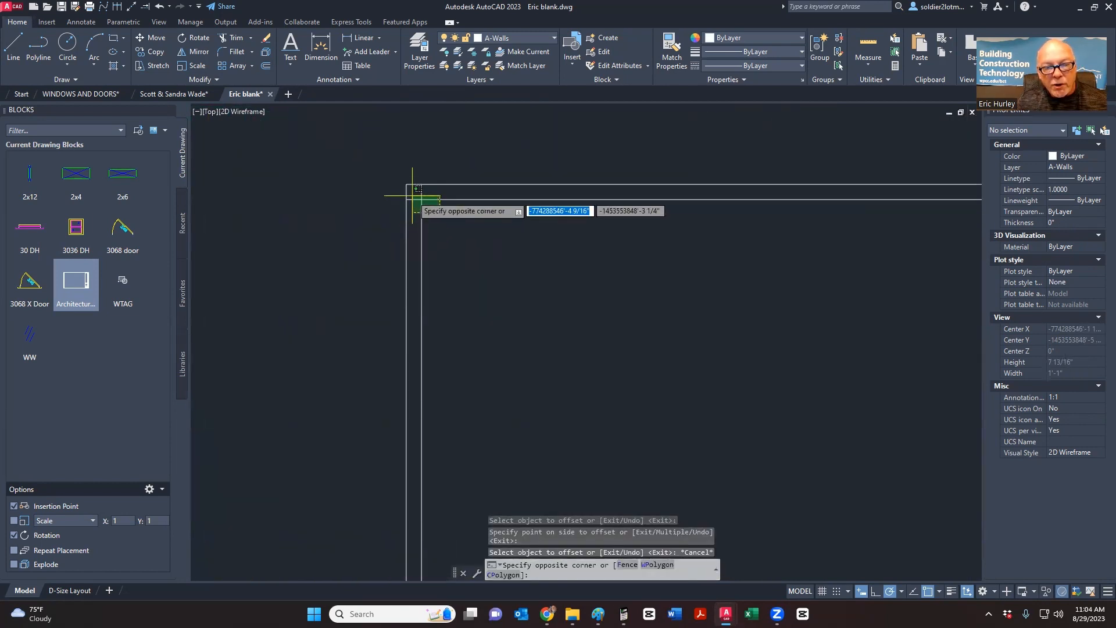
left_click(418, 189)
scroll(424, 264, "down", 3)
key("Delete")
scroll(429, 256, "down", 3)
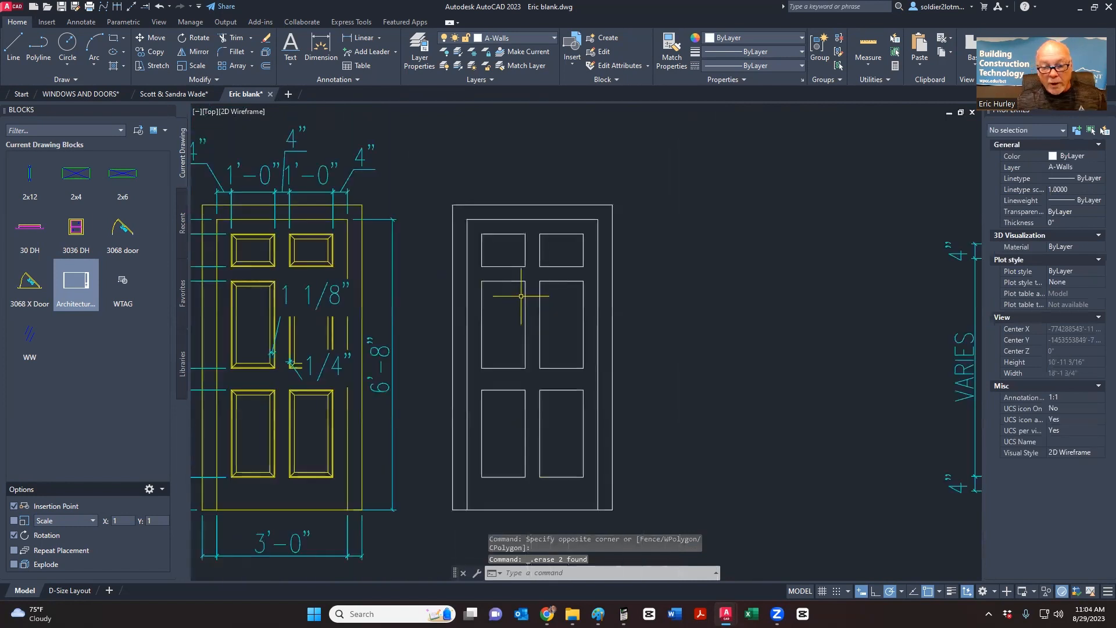
middle_click_drag(520, 295, 539, 280)
key("ctrl+z")
key("ctrl+z")
key("ctrl+z")
key("ctrl+z")
key("ctrl+z")
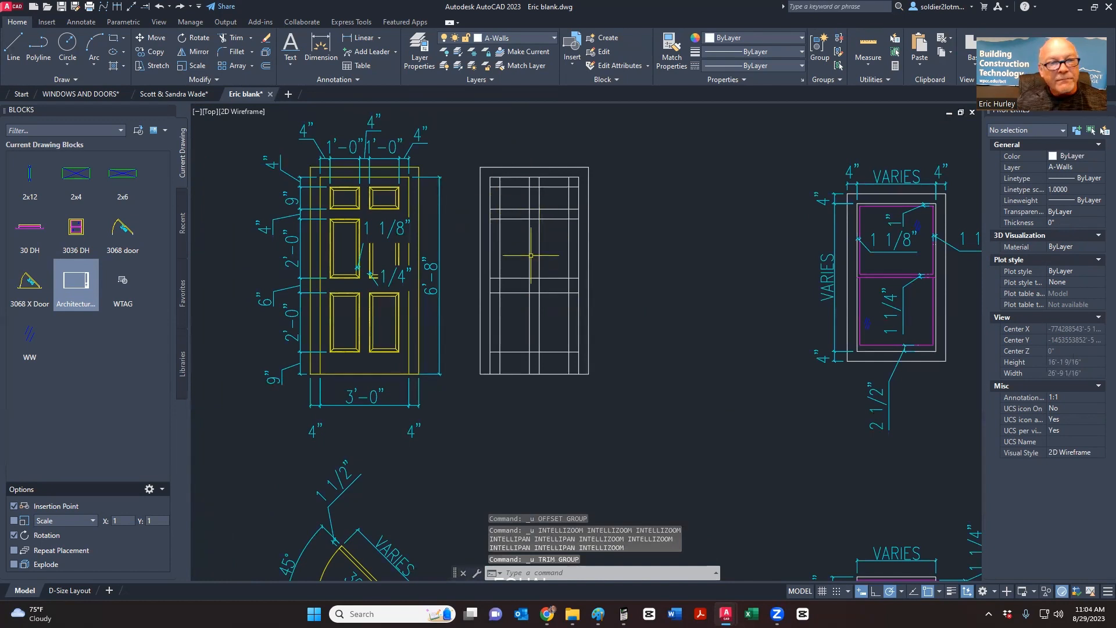
- Make A-Doors the current layer from the Layer dropdown
left_click(113, 41)
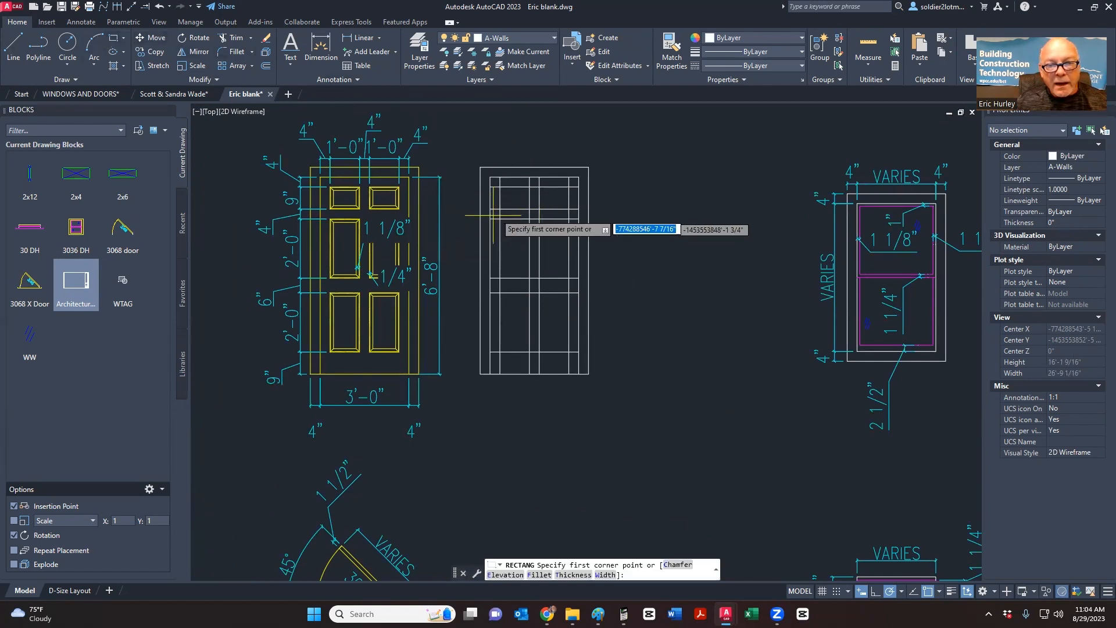
scroll(502, 201, "up", 2)
key("Escape")
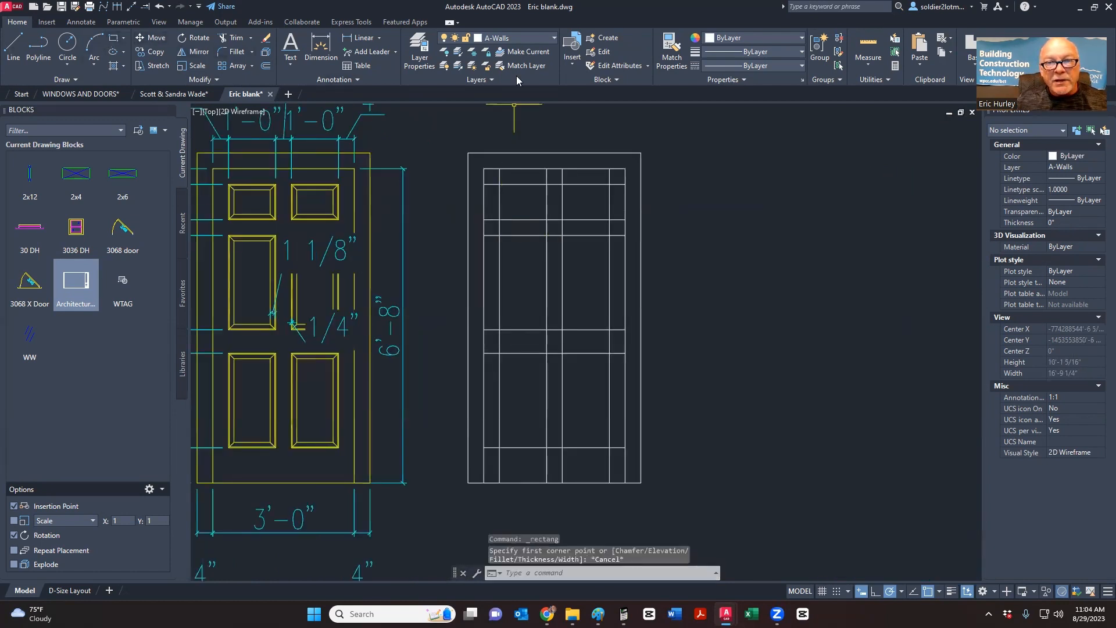
left_click(526, 38)
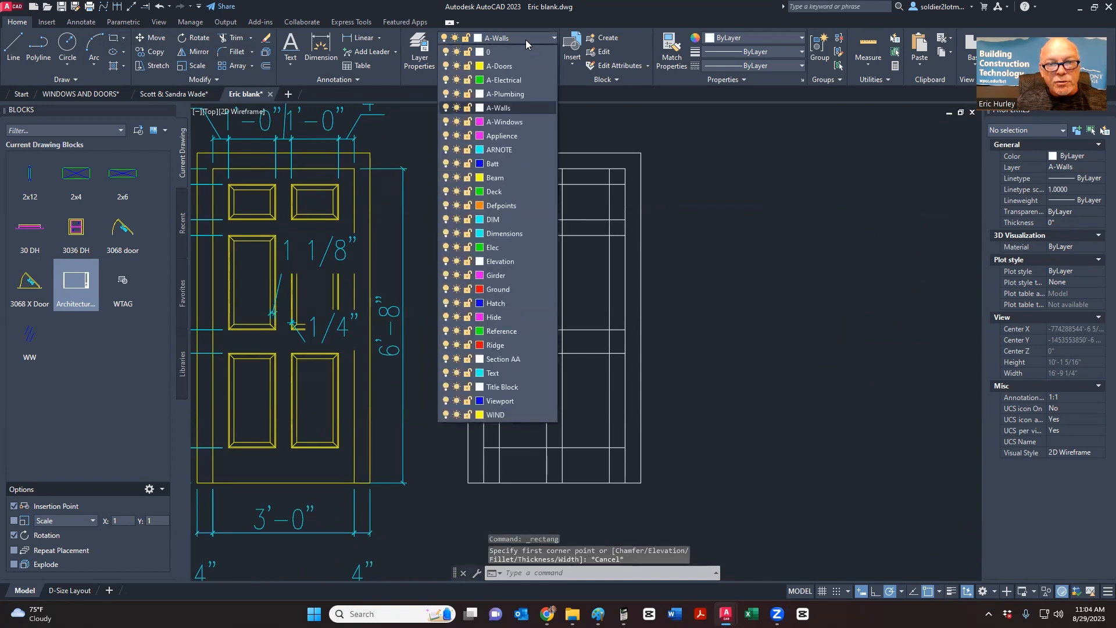
left_click(499, 66)
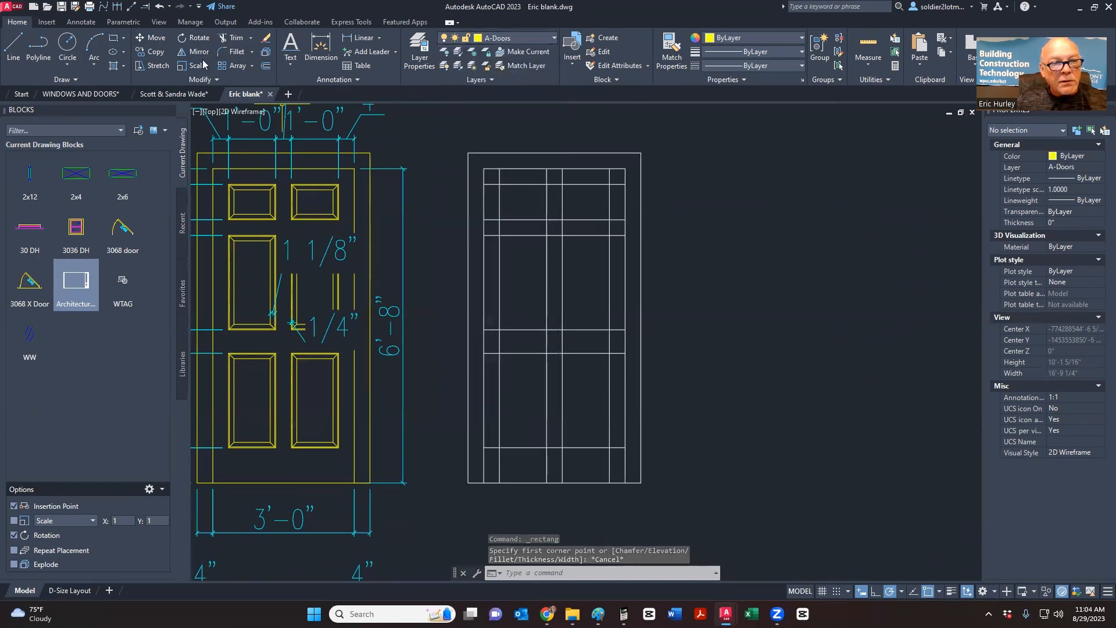
- Draw the upper-left and upper-right panel rectangles between the grid intersections
left_click(110, 42)
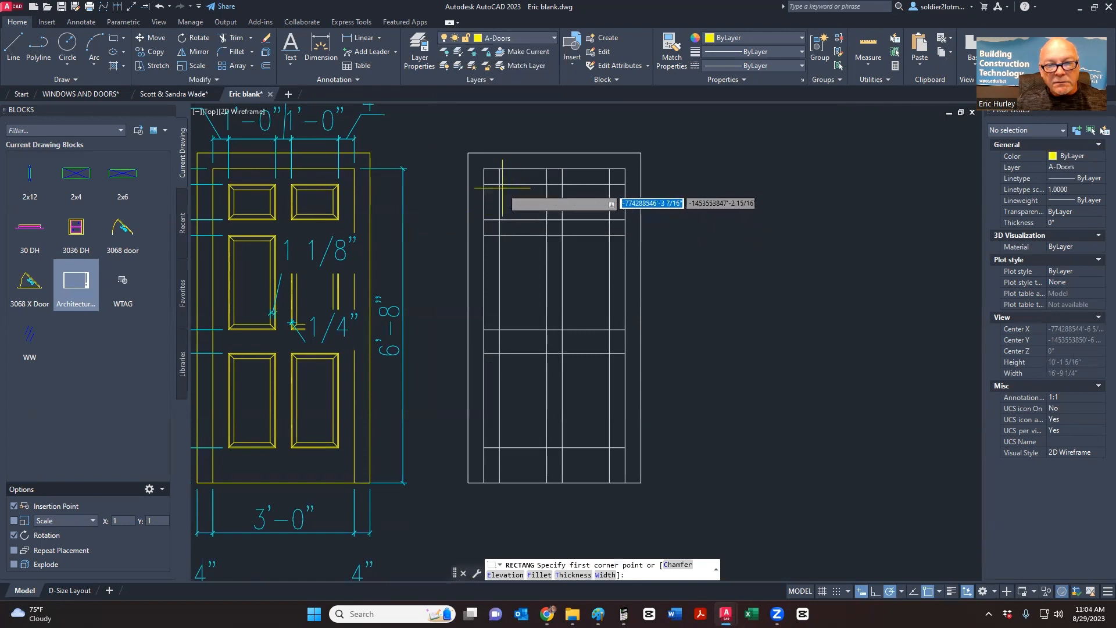
left_click(499, 185)
left_click(546, 219)
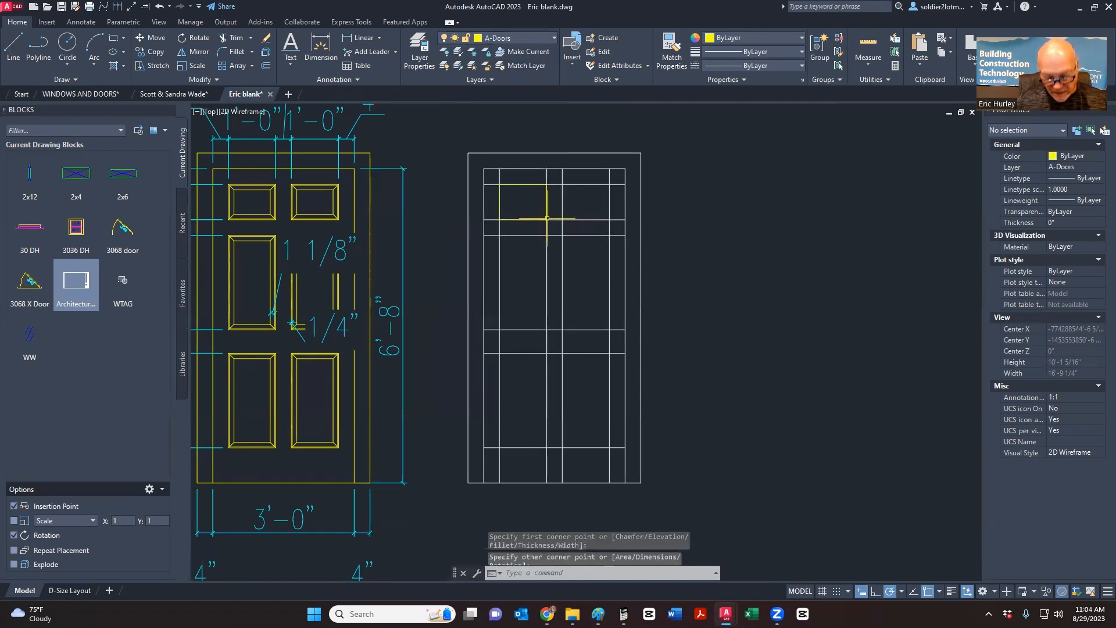
key("Return")
left_click(562, 185)
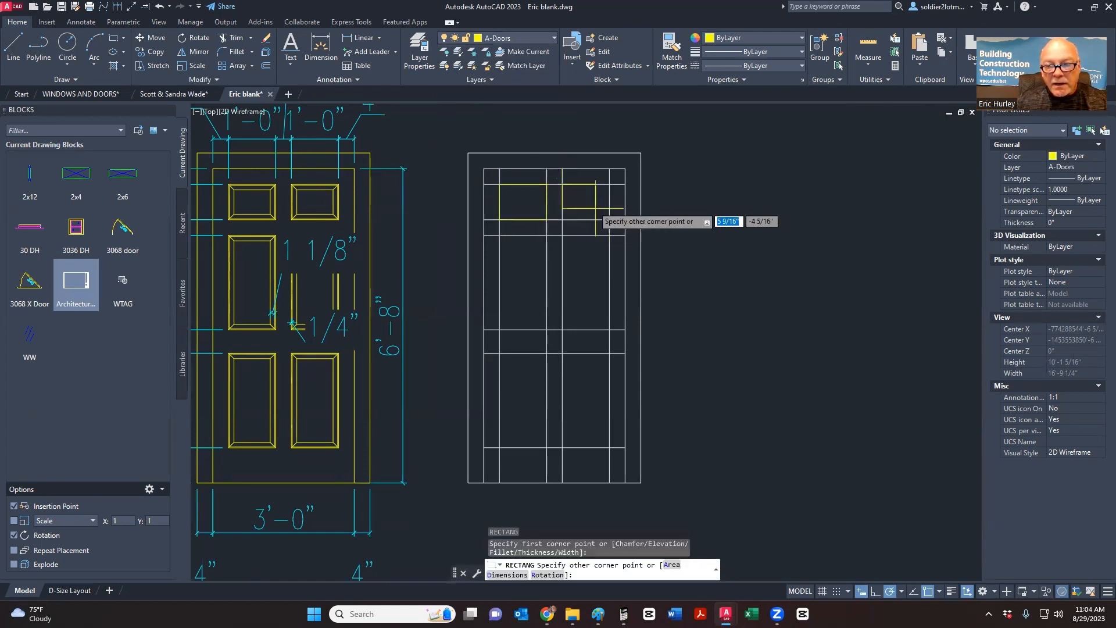
left_click(609, 219)
key("Return")
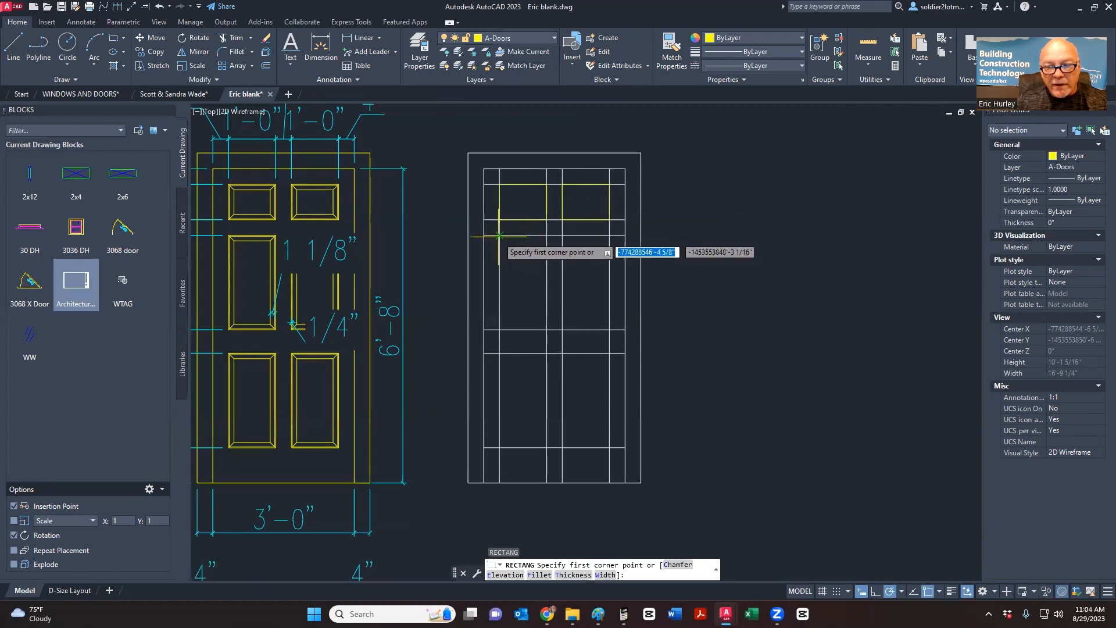
- Draw the tall middle-left and middle-right panel rectangles
left_click(499, 235)
left_click(546, 330)
key("Return")
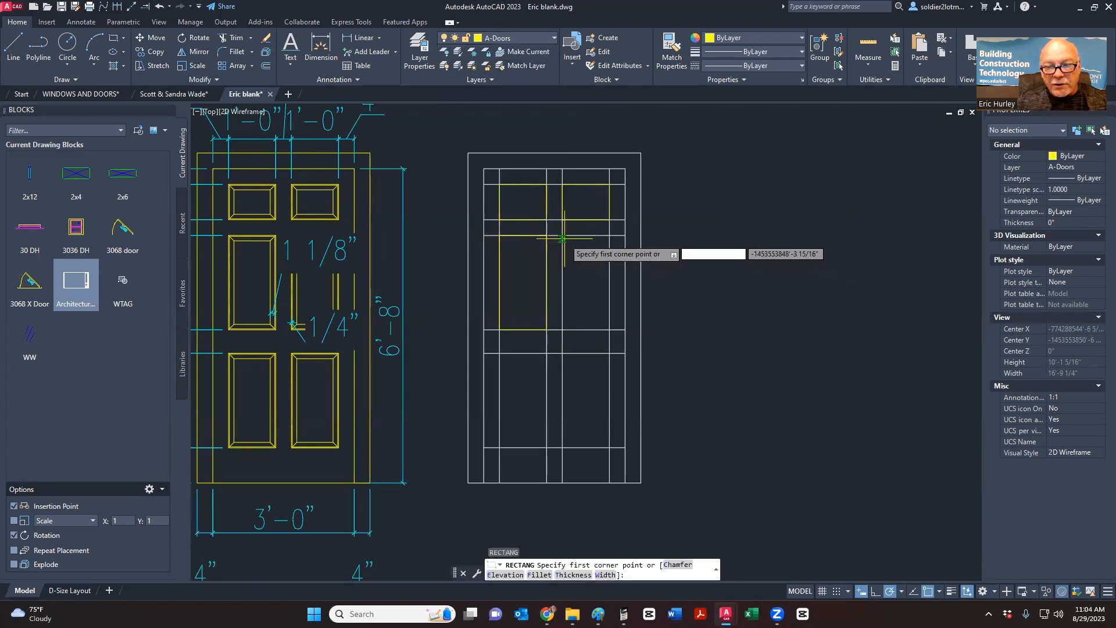
left_click(562, 235)
left_click(609, 330)
key("Return")
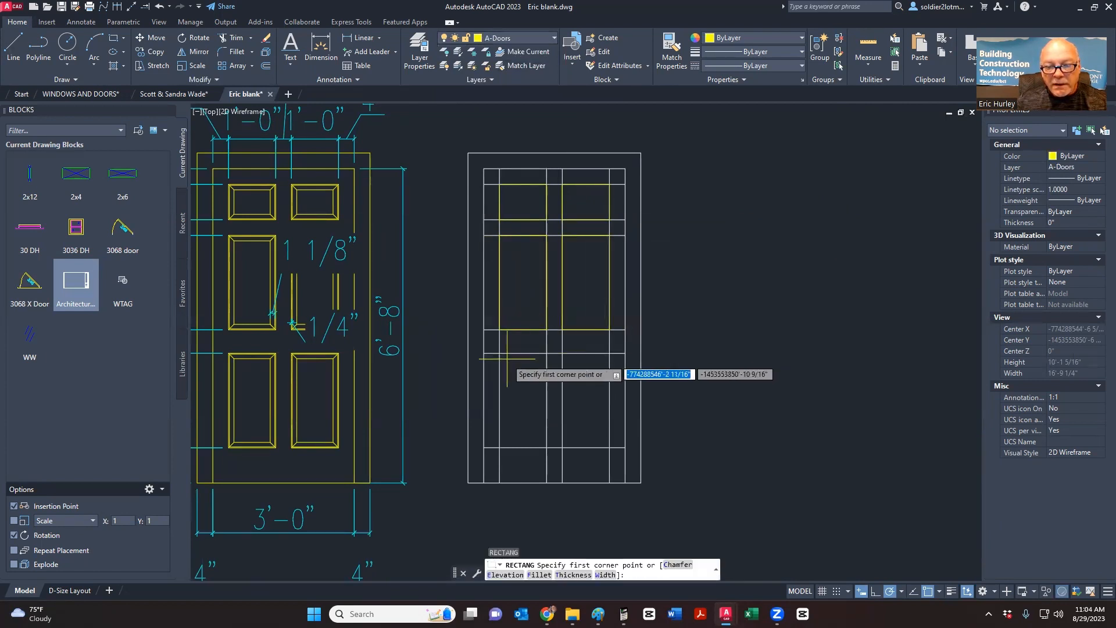
- Draw the lower-left and lower-right panel rectangles
left_click(499, 353)
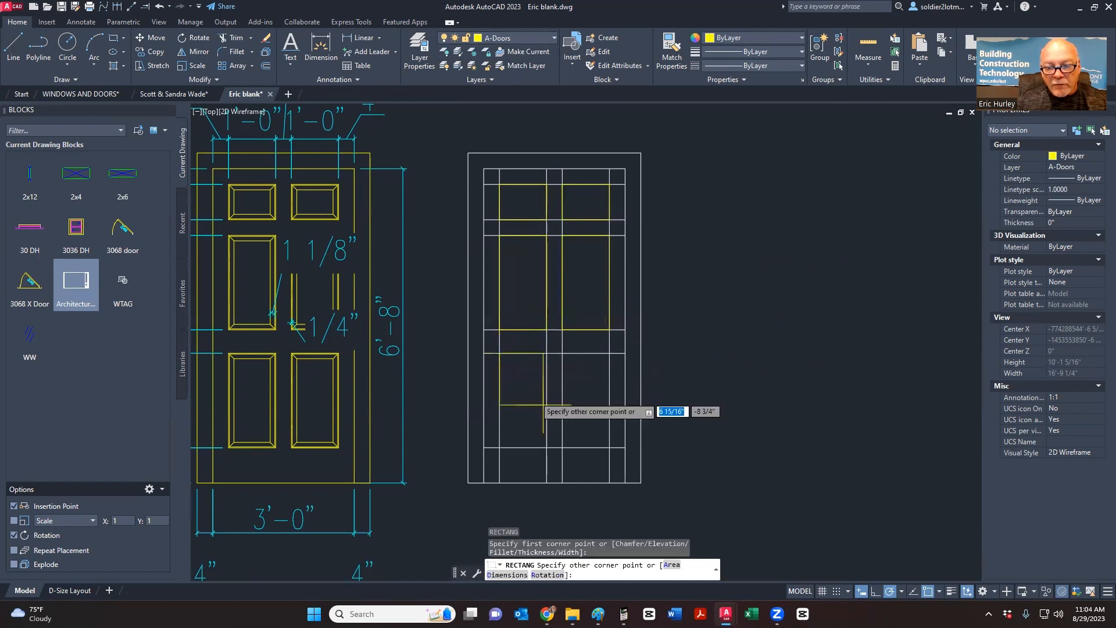
left_click(547, 447)
key("Return")
left_click(562, 353)
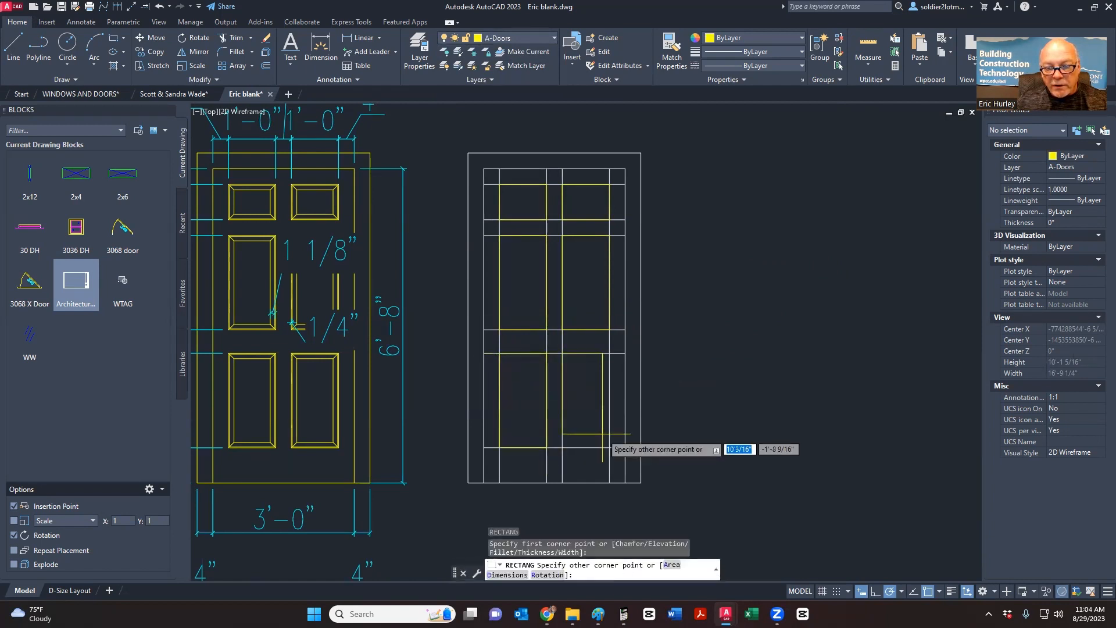
left_click(609, 447)
key("Return")
middle_click_drag(590, 398, 531, 348)
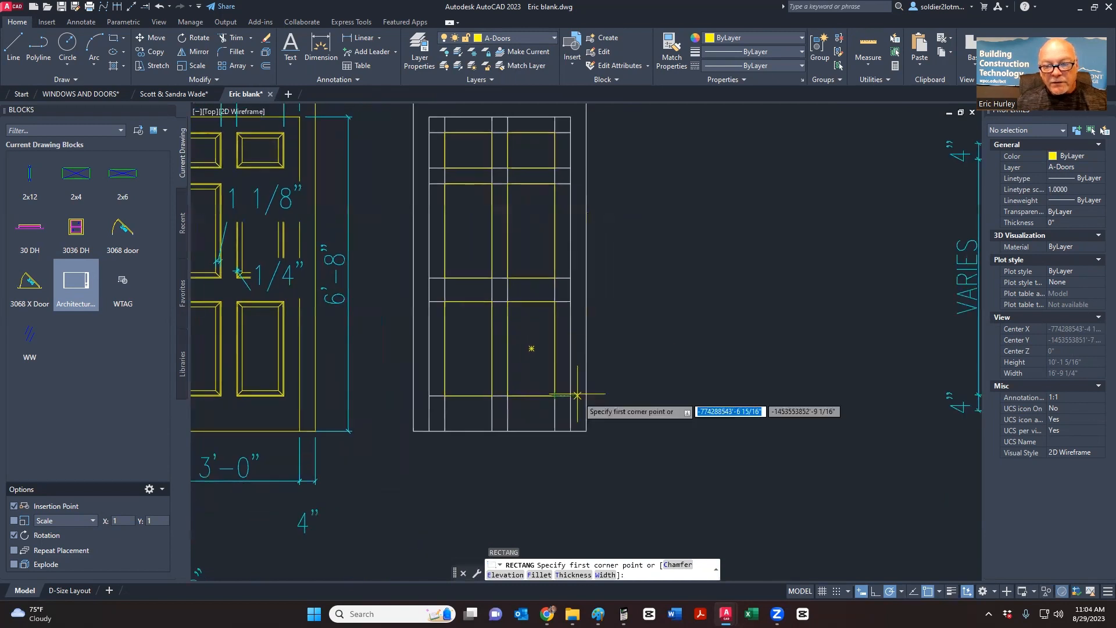
key("Escape")
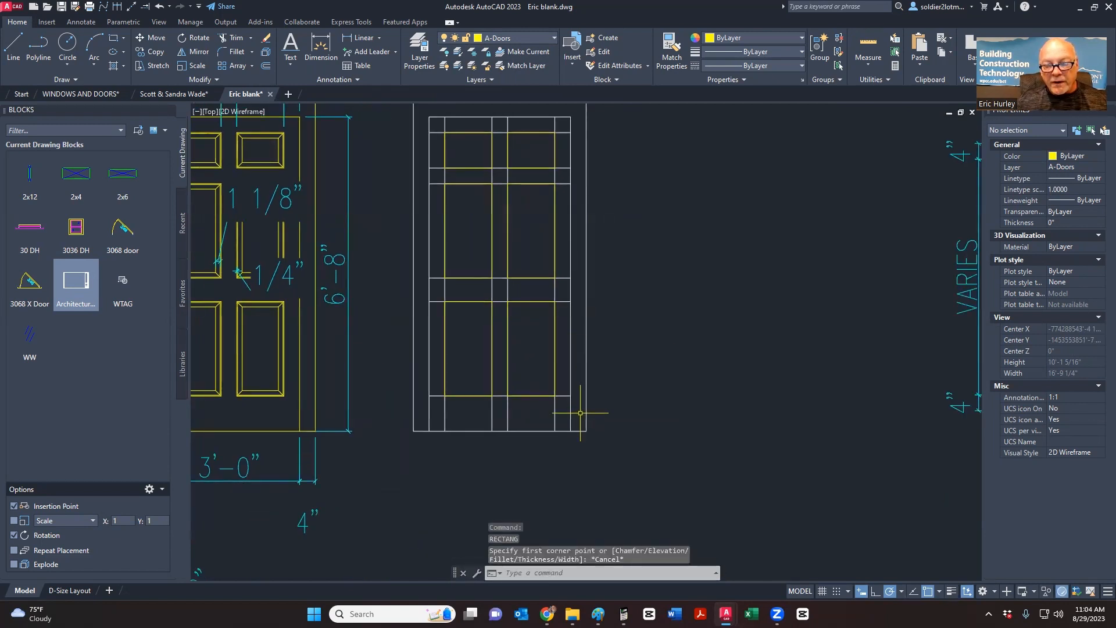
- Erase five vertical construction lines with a crossing window, then undo that erase
left_click(569, 410)
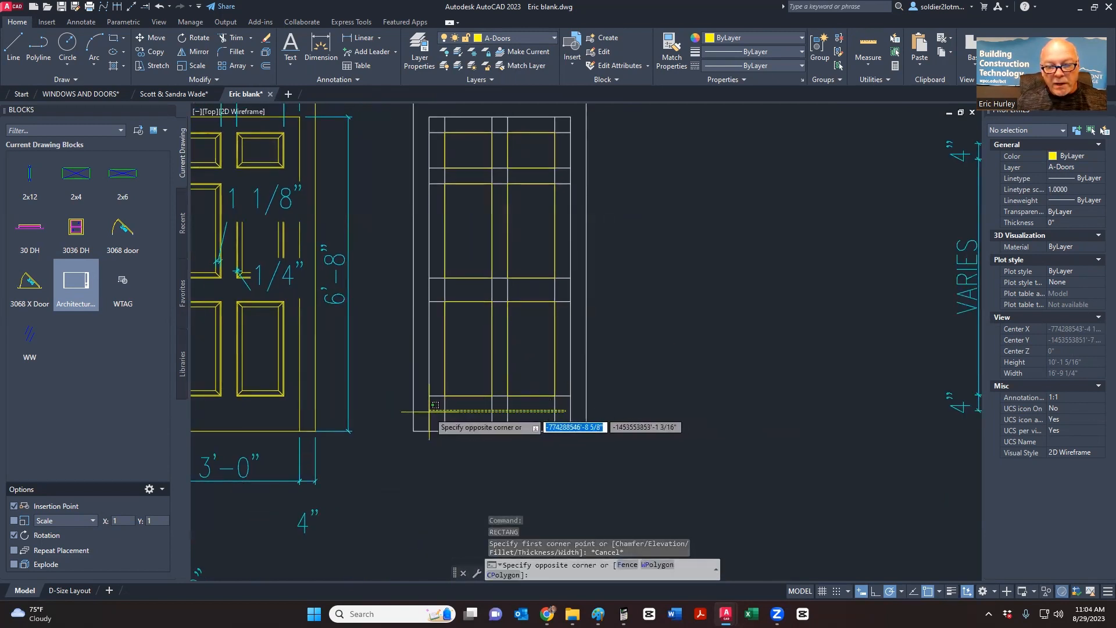
left_click(430, 412)
key("Delete")
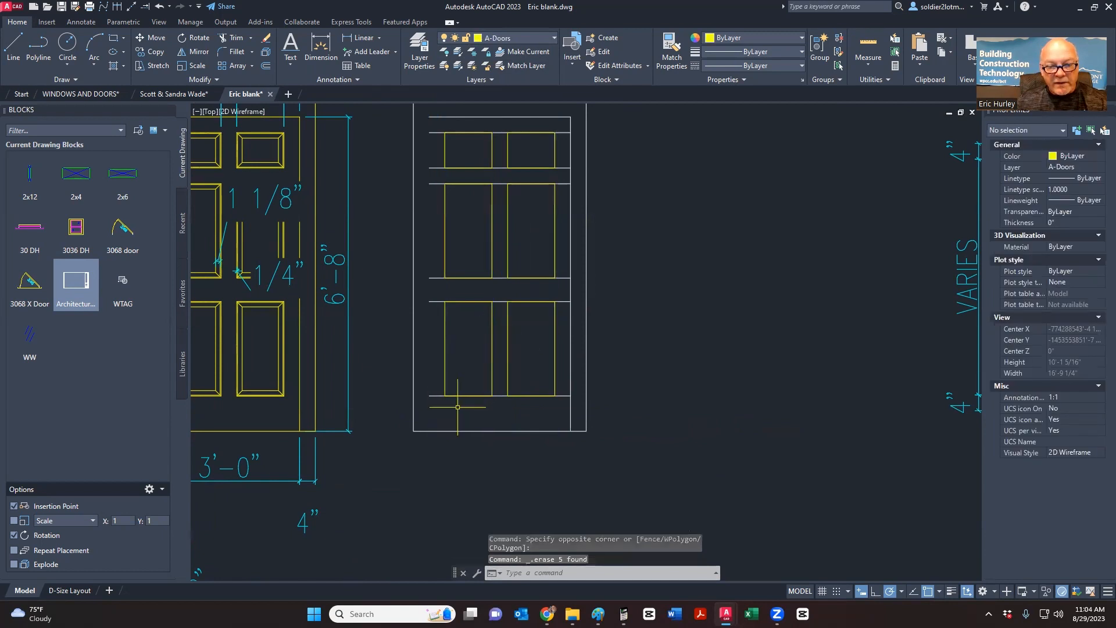
left_click(440, 411)
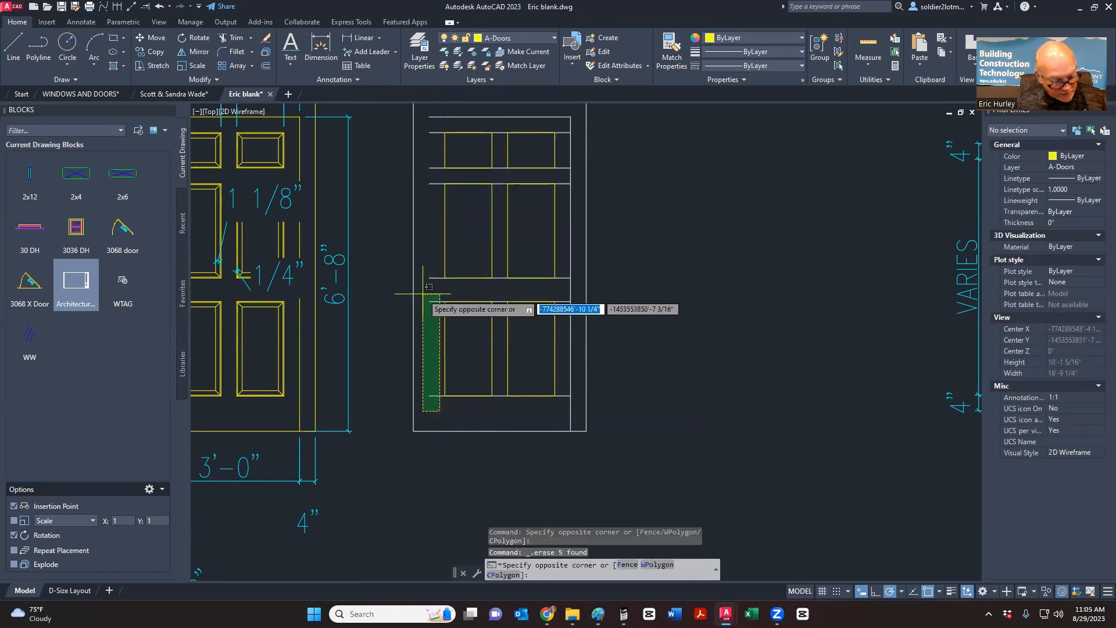
key("Escape")
key("ctrl+z")
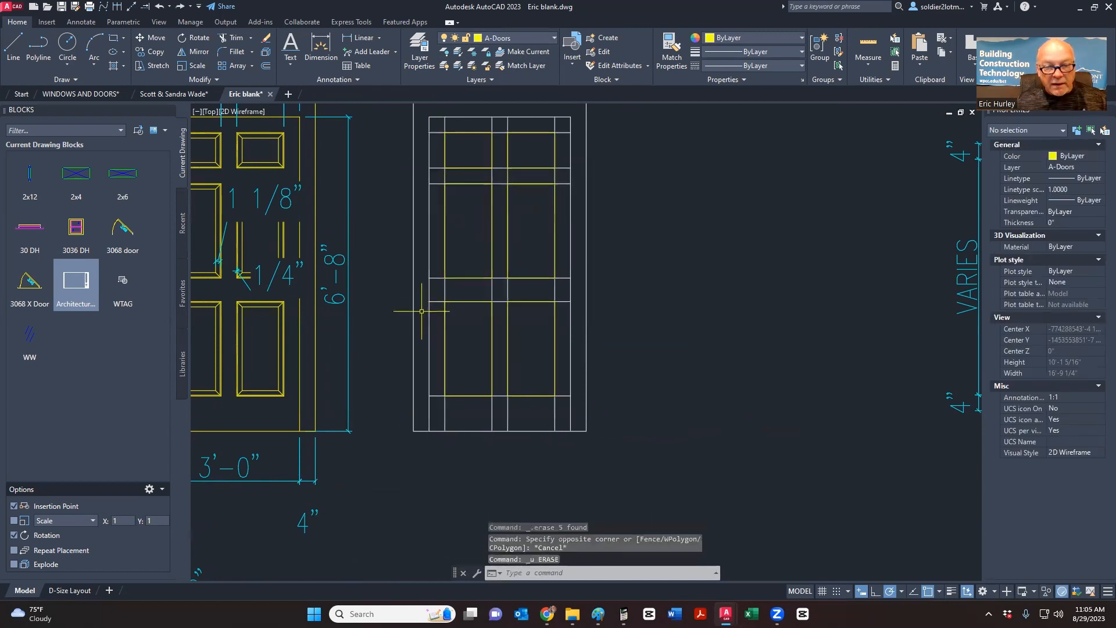
- Erase four vertical stile construction lines with a crossing window
left_click(560, 410)
left_click(442, 408)
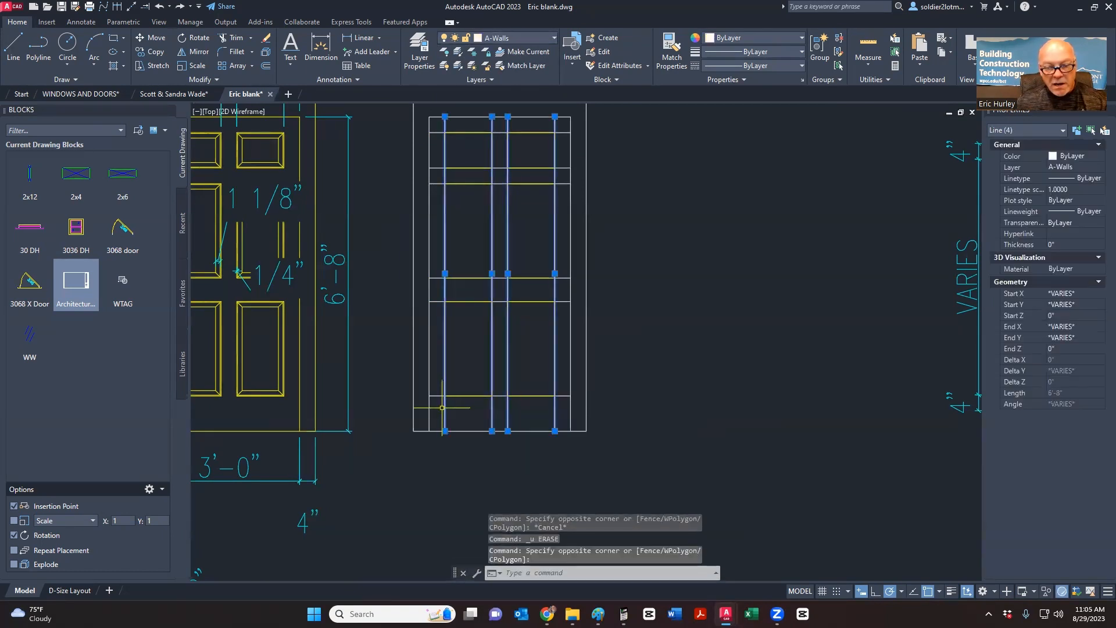
key("Delete")
- Erase the six horizontal rail construction lines with a crossing window
left_click(441, 412)
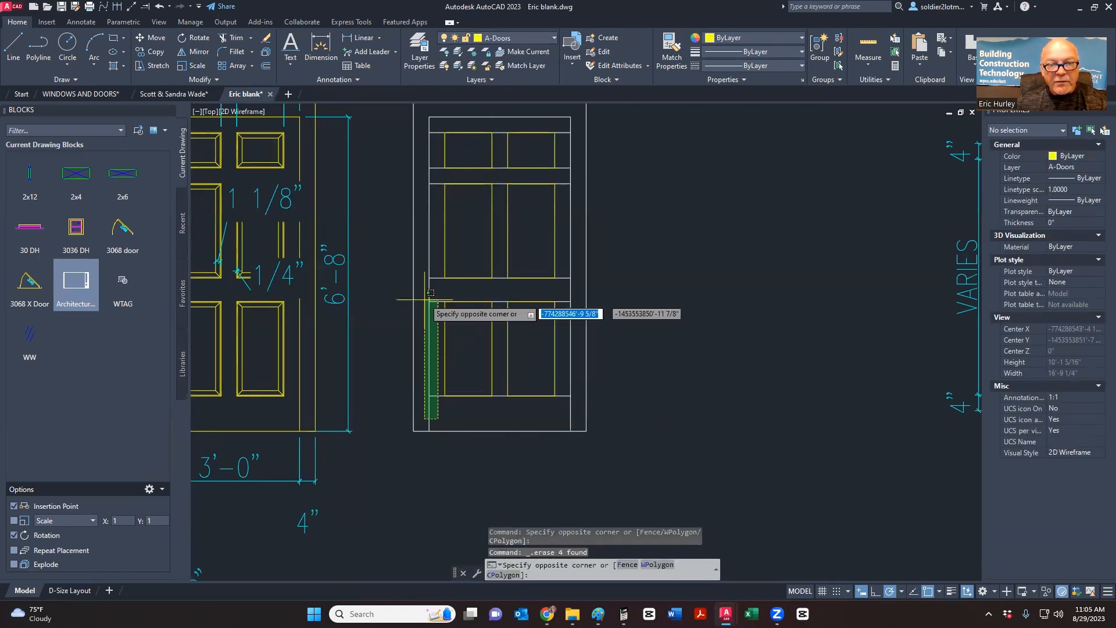
left_click(442, 125)
key("Delete")
scroll(457, 264, "down", 3)
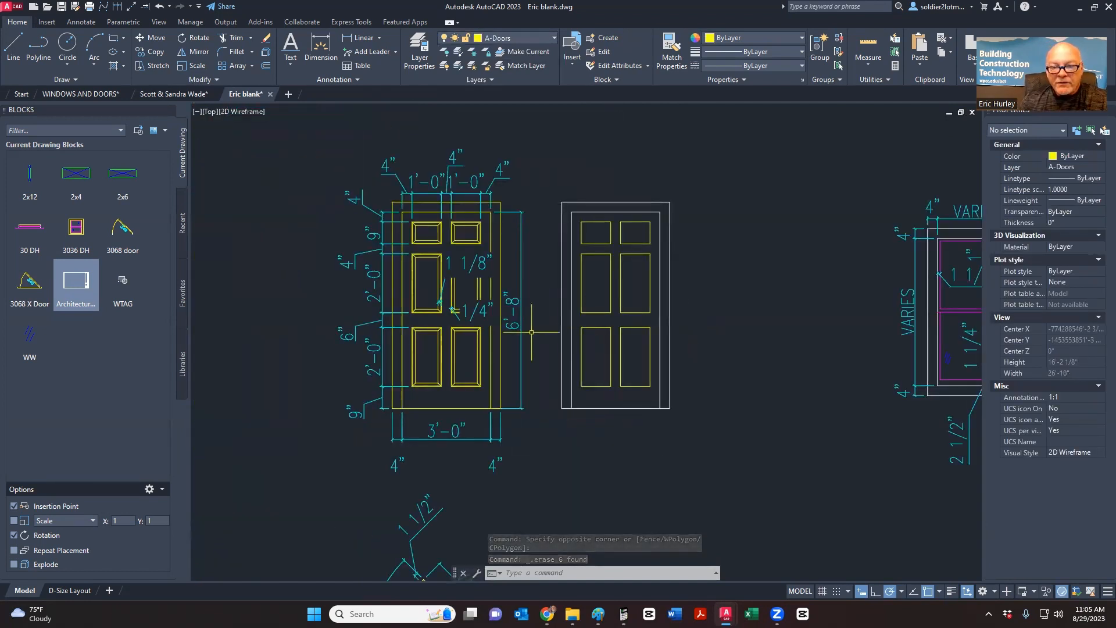
scroll(460, 310, "up", 6)
scroll(443, 311, "down", 6)
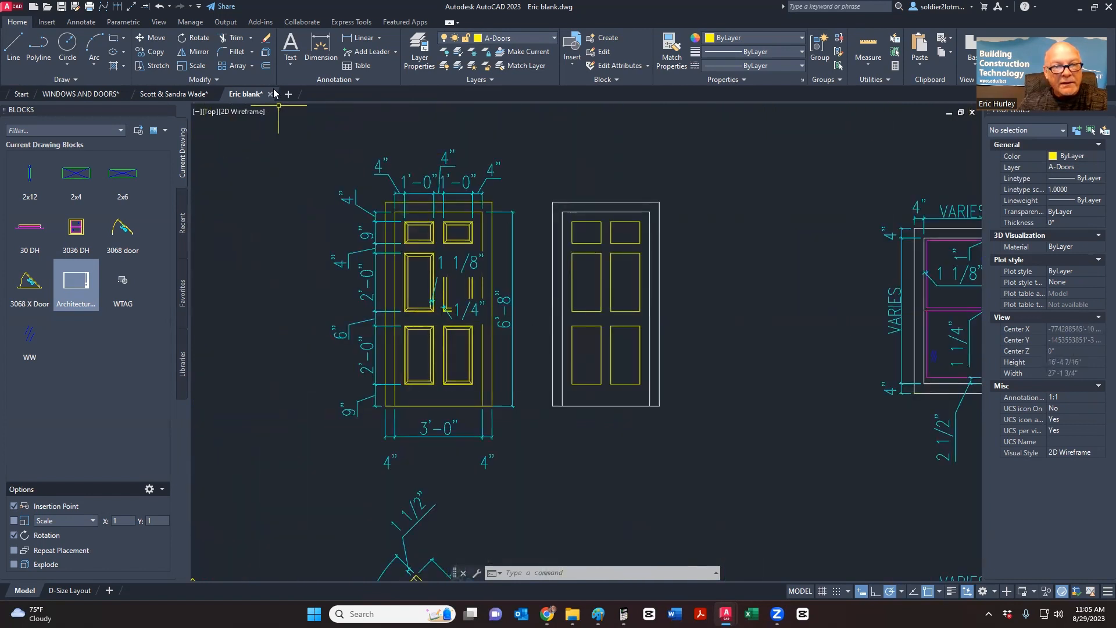
- Offset the upper-left and upper-right panels 0.25 inward
left_click(265, 66)
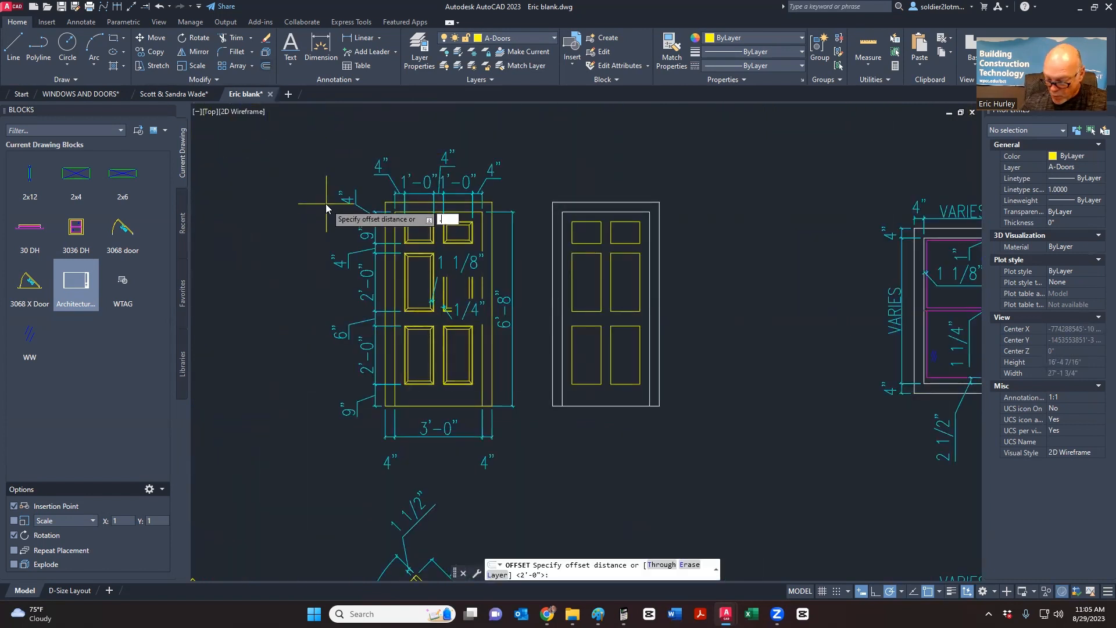
type(".25")
key("Return")
scroll(588, 217, "up", 6)
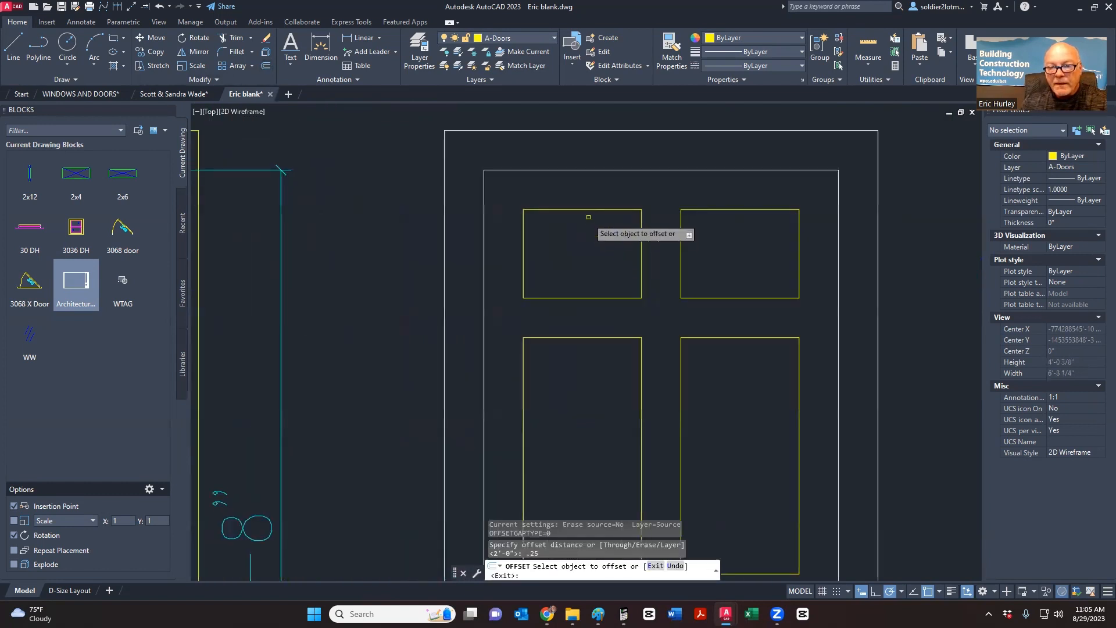
left_click(587, 209)
left_click(585, 236)
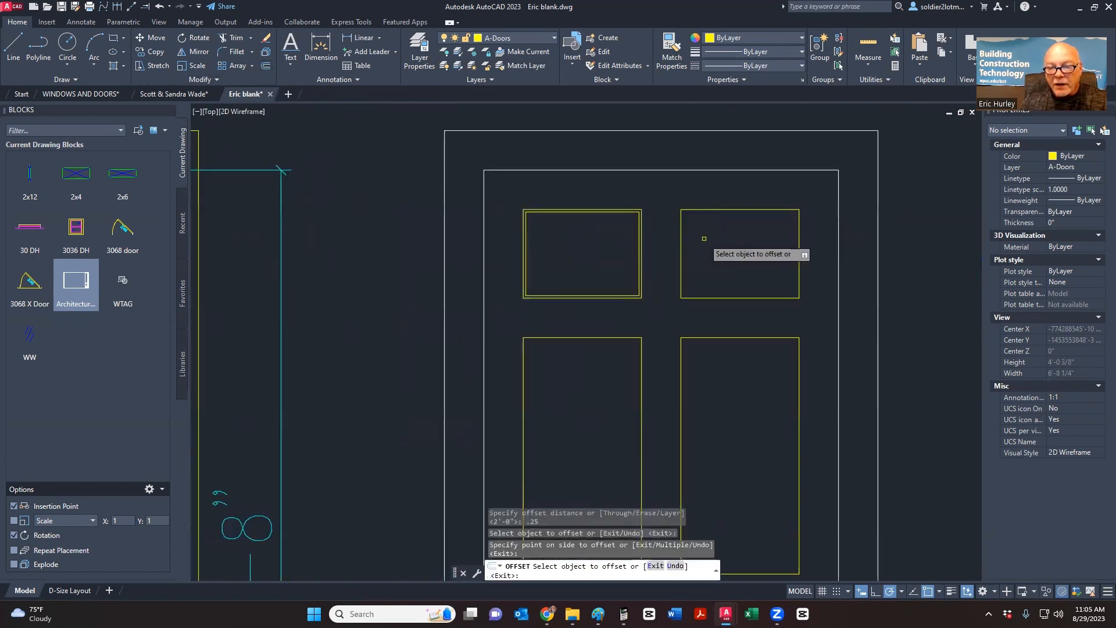
middle_click_drag(704, 238, 643, 244)
left_click(644, 216)
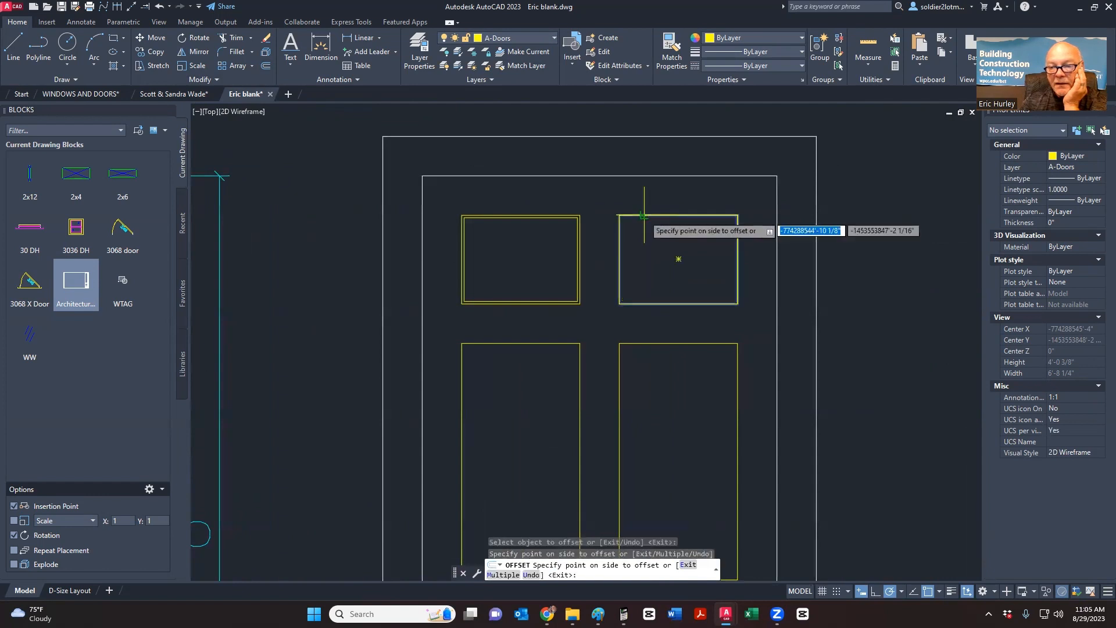
left_click(631, 299)
- Offset the tall middle panels and both lower panels 0.25 inward
left_click(540, 343)
left_click(561, 372)
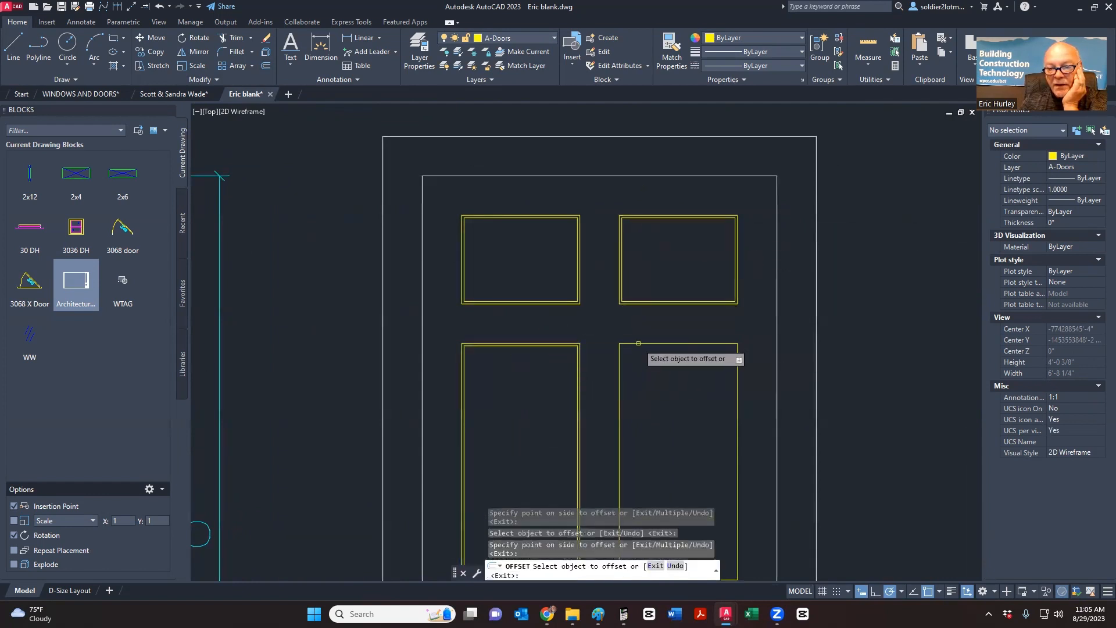
left_click(637, 343)
left_click(640, 388)
middle_click_drag(650, 404, 660, 184)
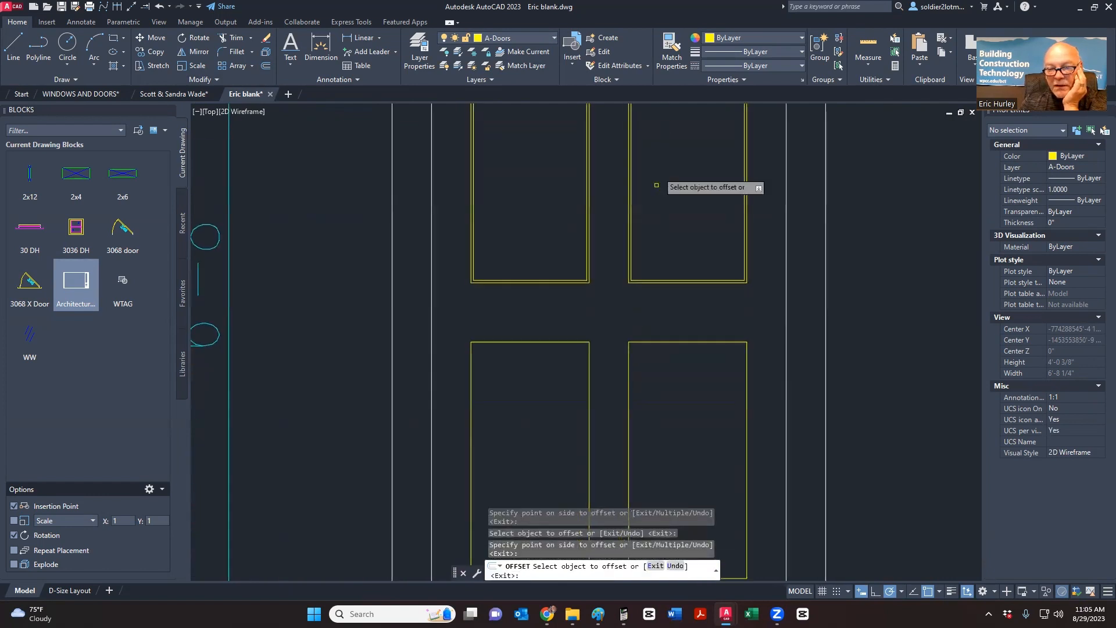
left_click(544, 342)
left_click(541, 455)
left_click(686, 342)
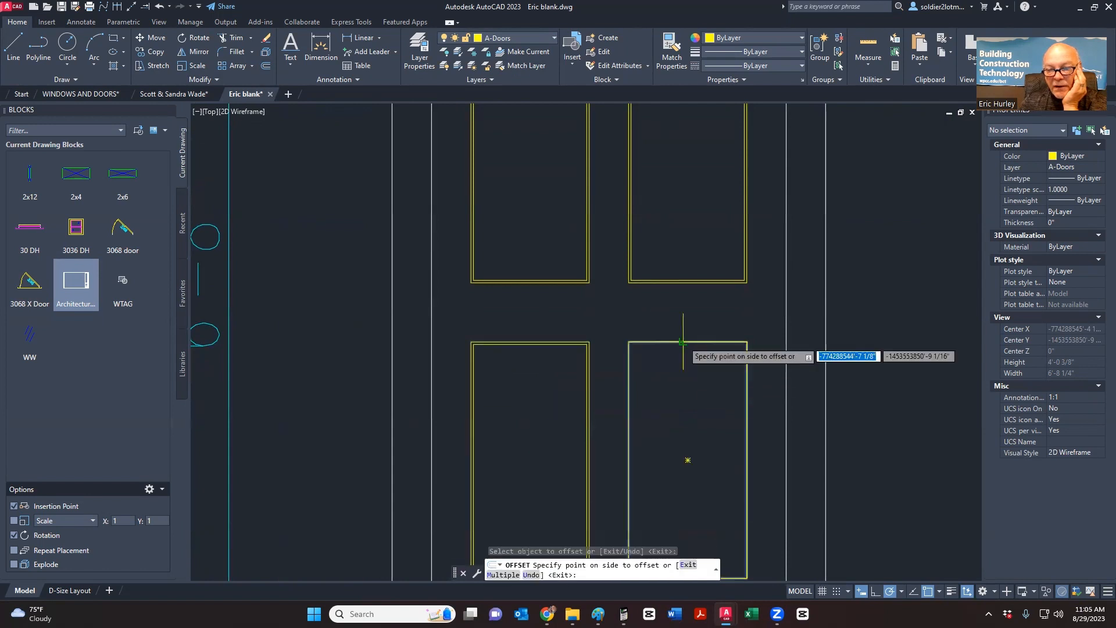
left_click(685, 456)
scroll(679, 363, "down", 2)
scroll(679, 363, "down", 3)
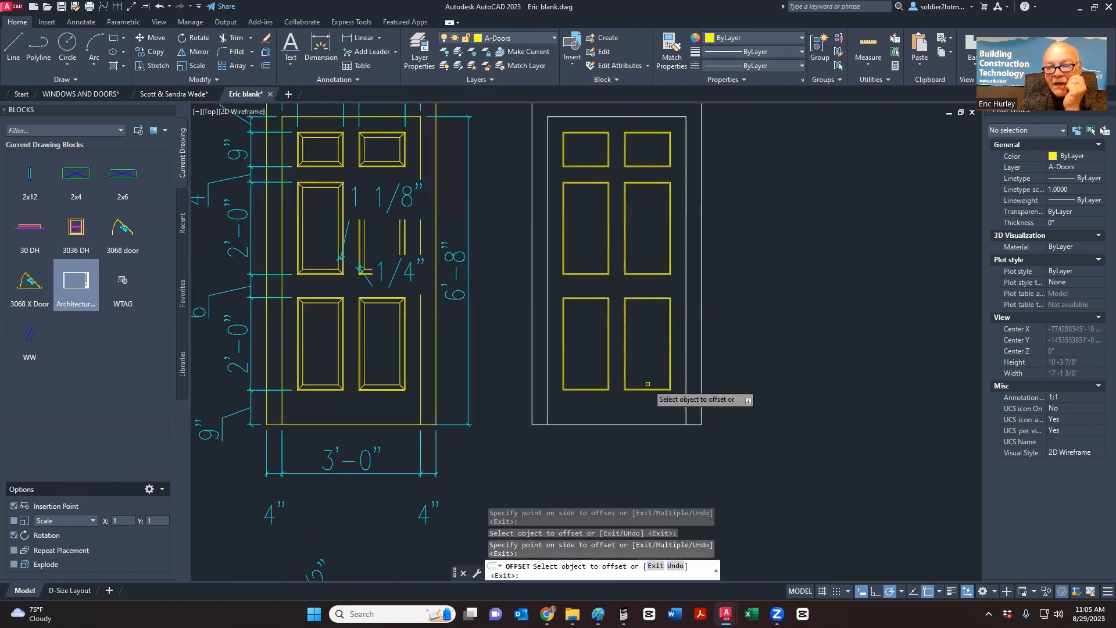
key("Return")
middle_click_drag(655, 388, 687, 437)
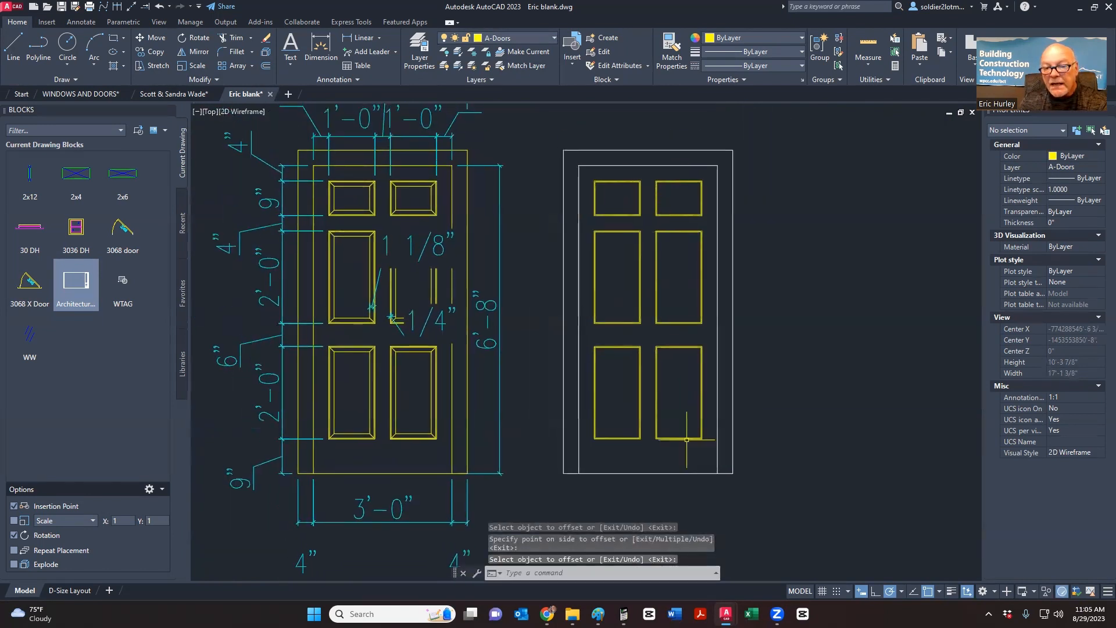
key("Return")
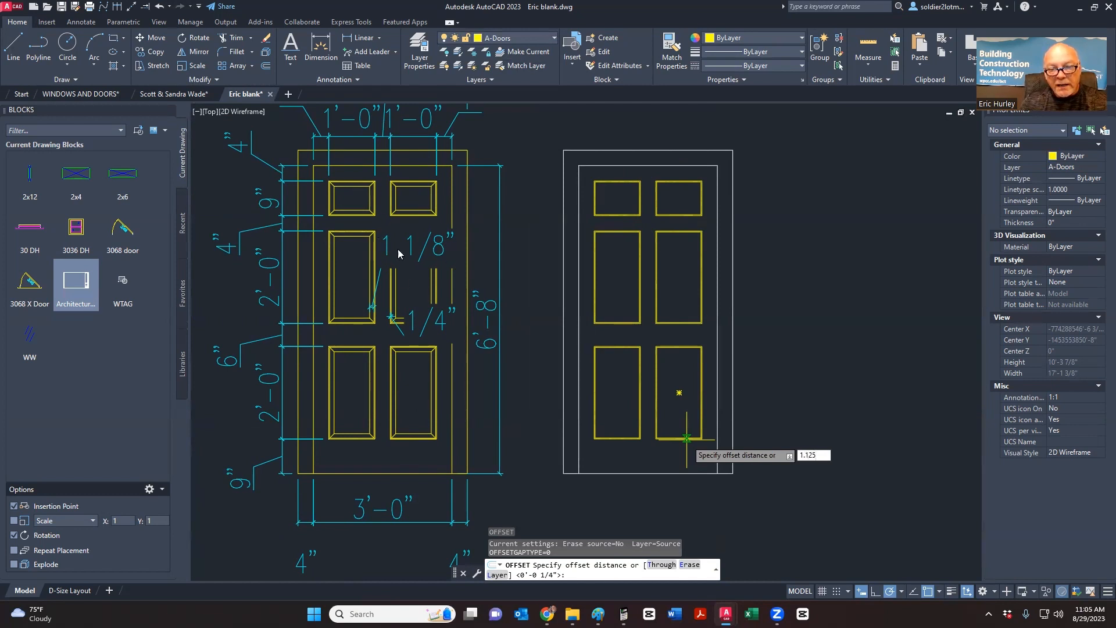
- Offset the upper-left and upper-right panels' inner outlines 1.125 inward
key("Return")
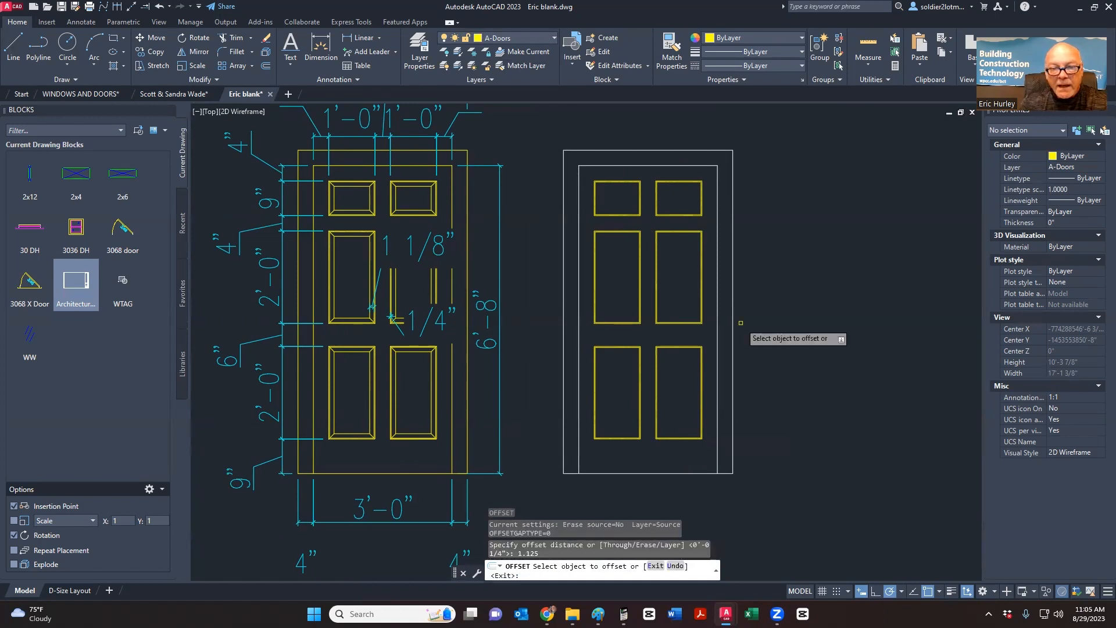
scroll(389, 324, "up", 4)
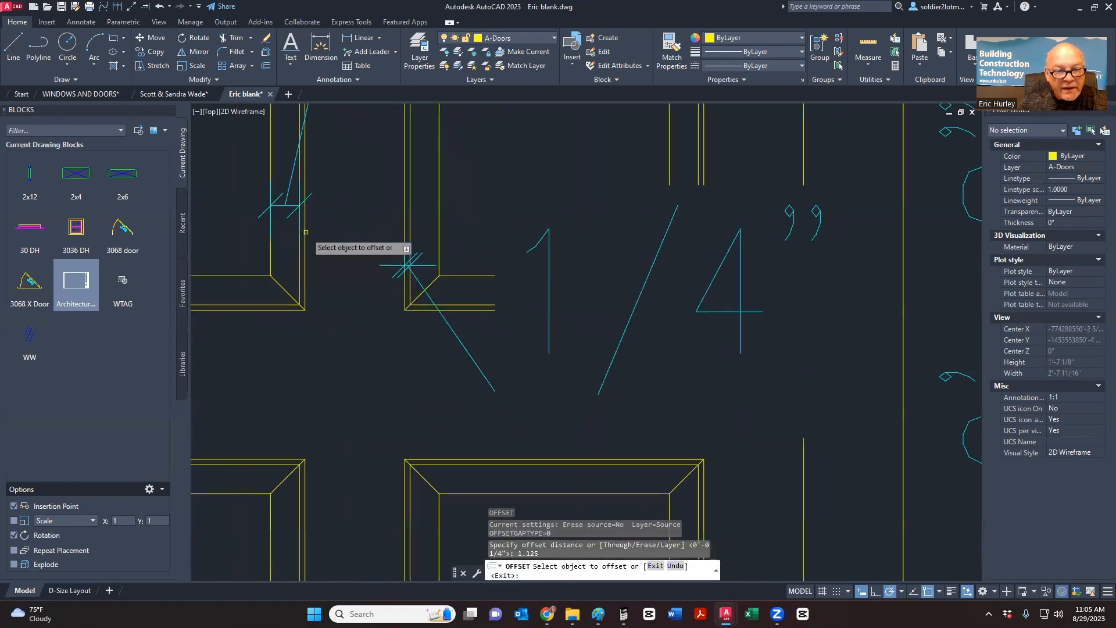
scroll(294, 349, "down", 8)
scroll(451, 268, "up", 10)
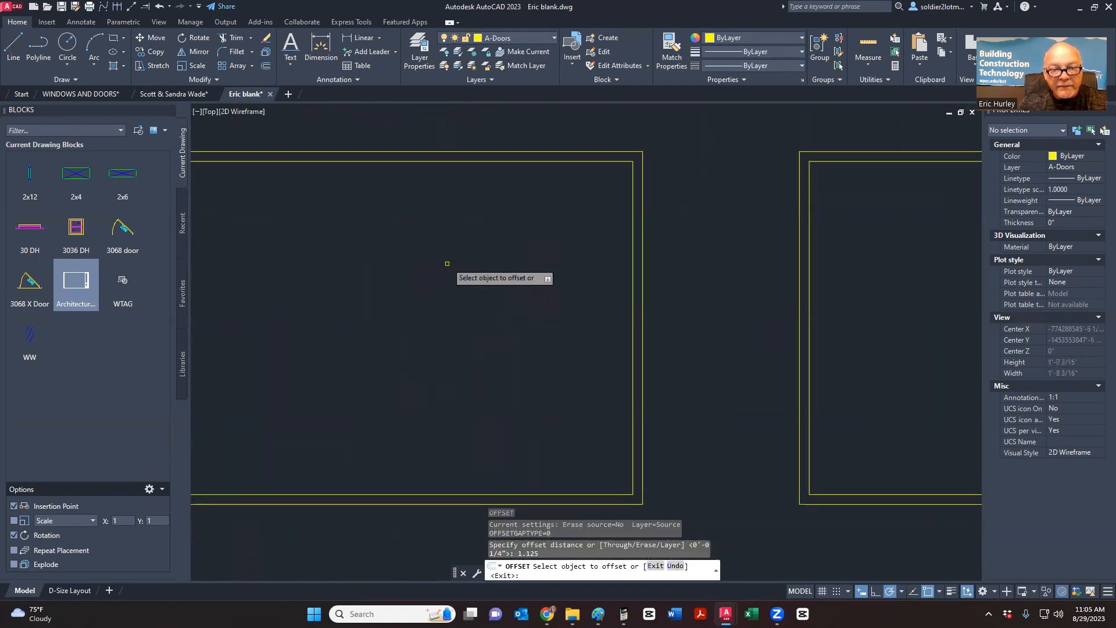
left_click(455, 161)
left_click(409, 327)
left_click(840, 161)
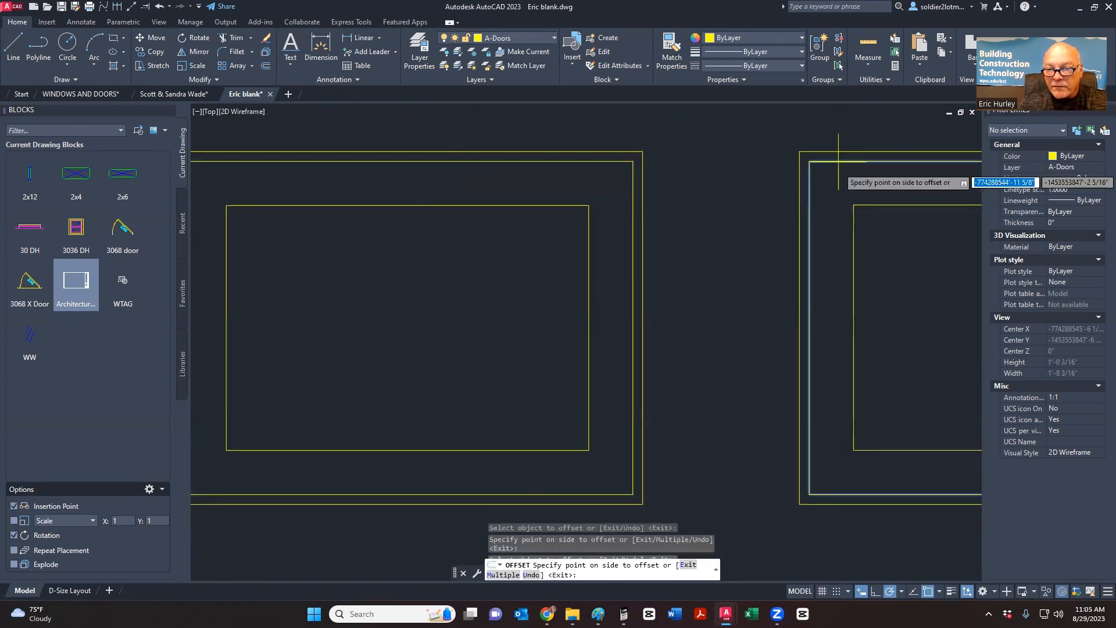
left_click(846, 221)
scroll(686, 204, "down", 6)
scroll(718, 326, "up", 6)
- Offset the middle and both lower panels' inner outlines 1.125 inward
left_click(719, 296)
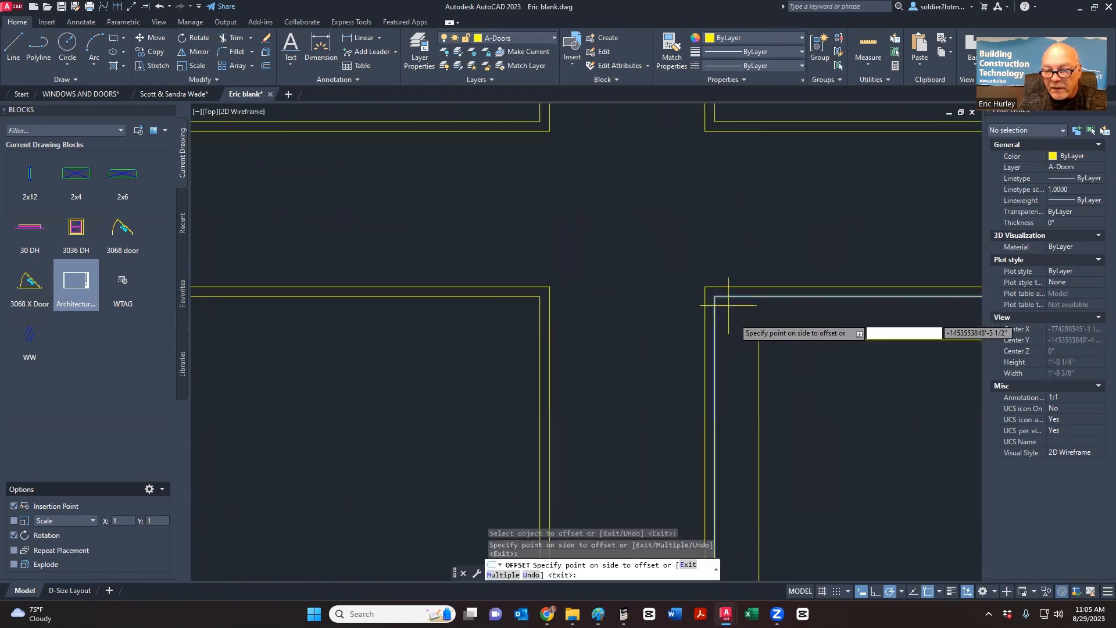
left_click(736, 307)
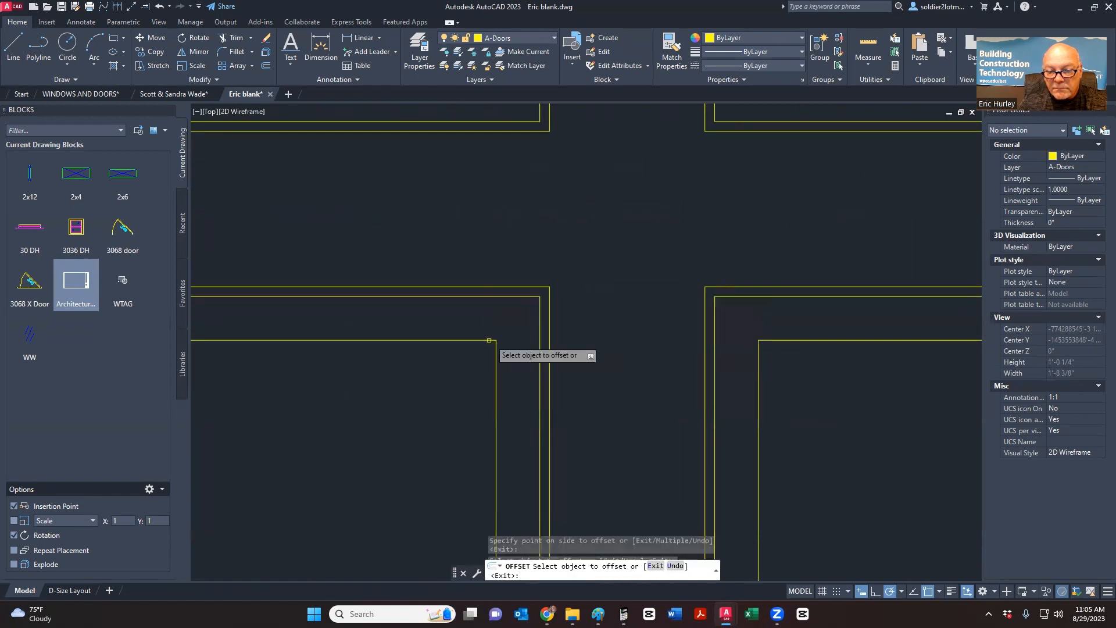
scroll(592, 363, "down", 5)
scroll(555, 370, "up", 5)
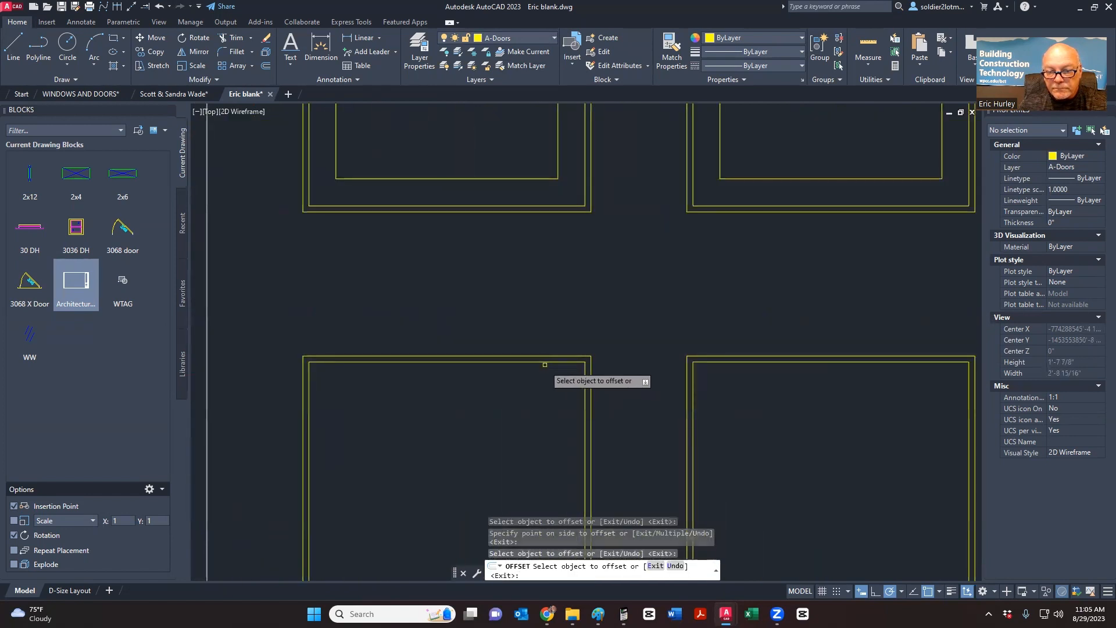
left_click(545, 364)
left_click(549, 382)
left_click(734, 363)
left_click(734, 395)
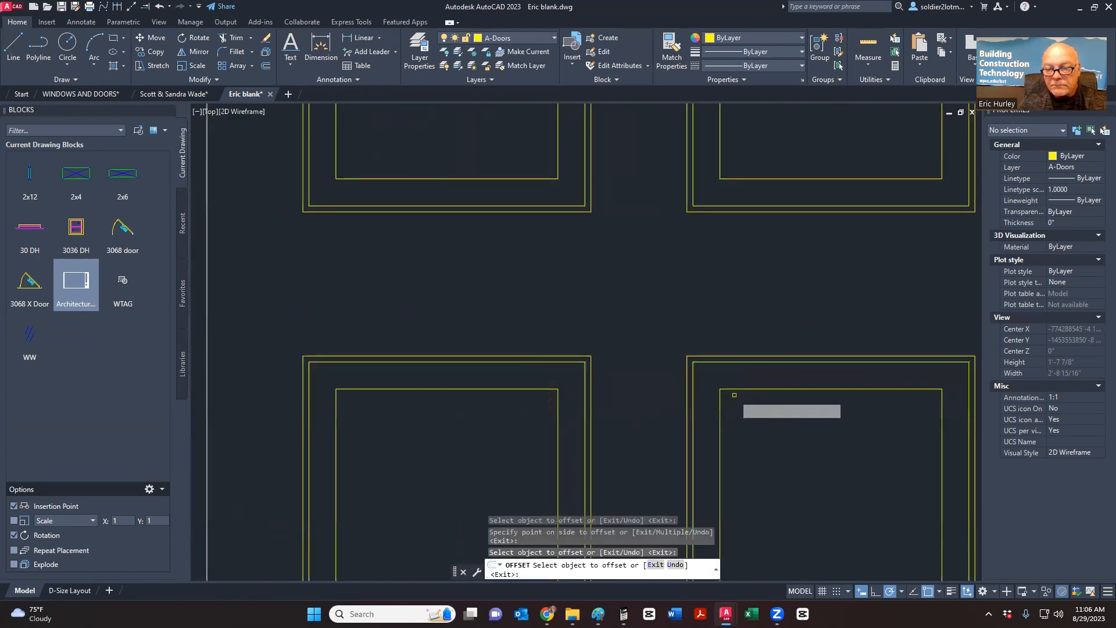
scroll(734, 395, "down", 5)
key("Escape")
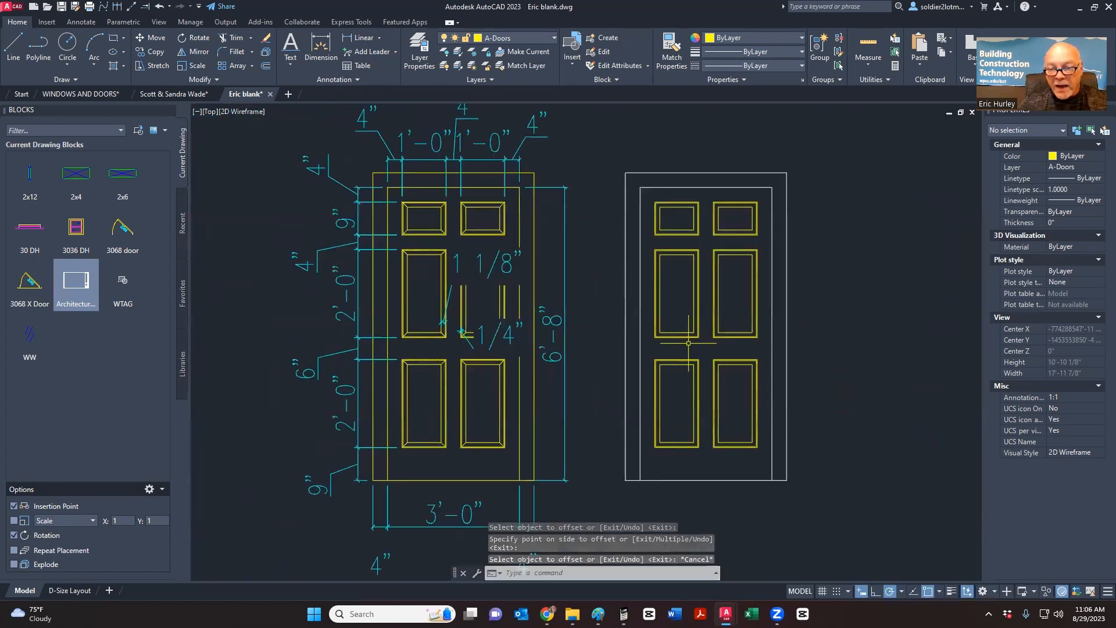
scroll(688, 343, "up", 5)
scroll(662, 284, "down", 3)
scroll(668, 174, "up", 5)
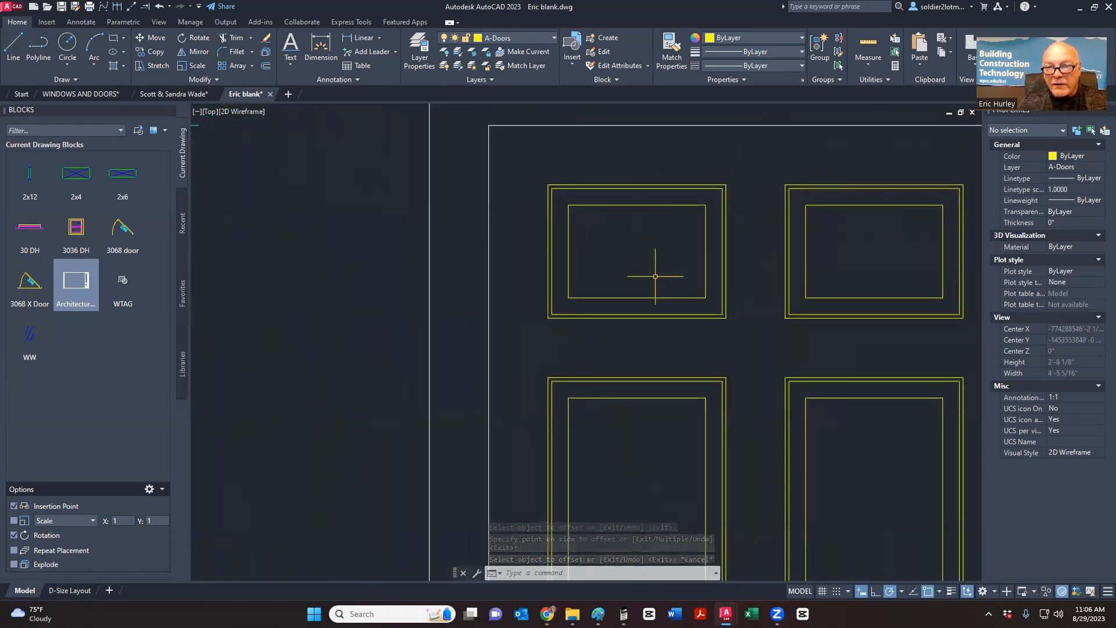
- Draw mitre lines at the top-left panel's upper-left and lower-left corners
left_click(8, 45)
left_click(550, 186)
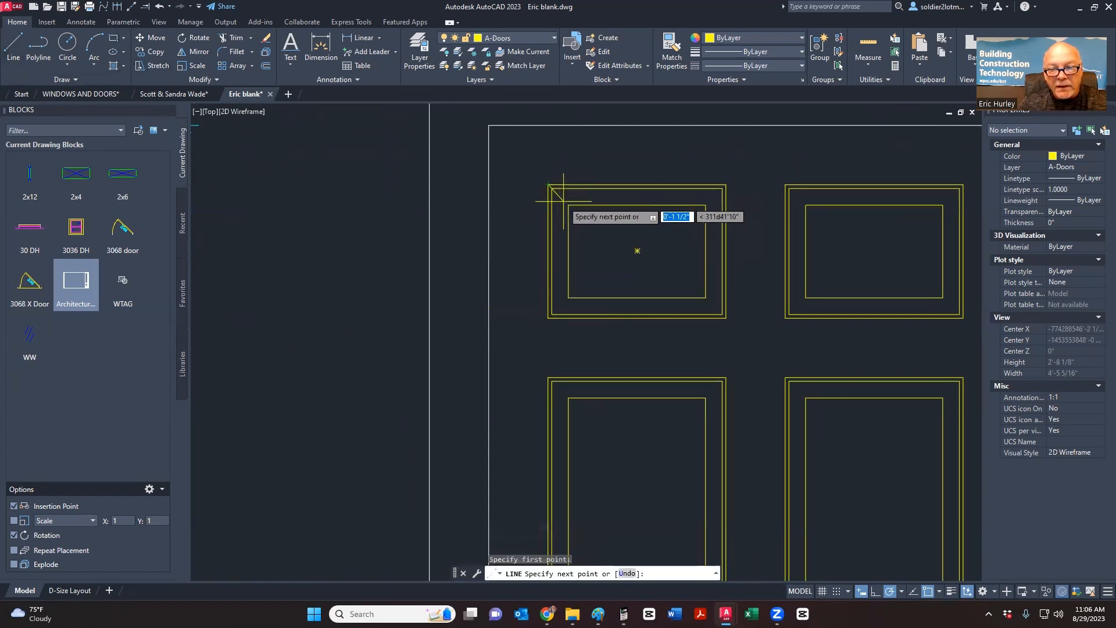
left_click(569, 205)
key("Return")
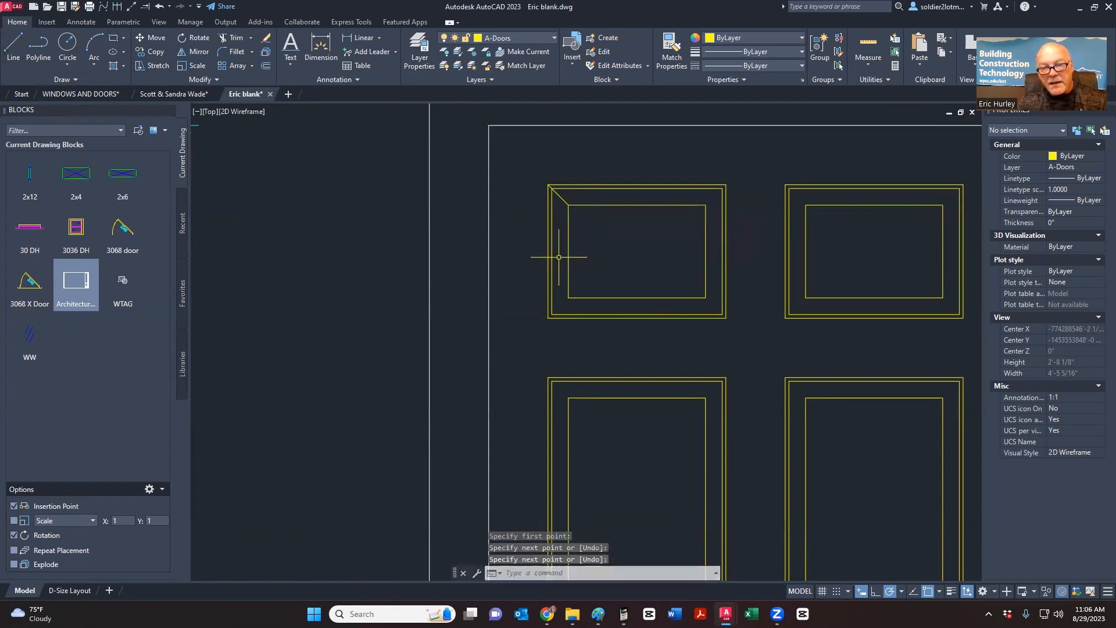
key("Return")
left_click(568, 298)
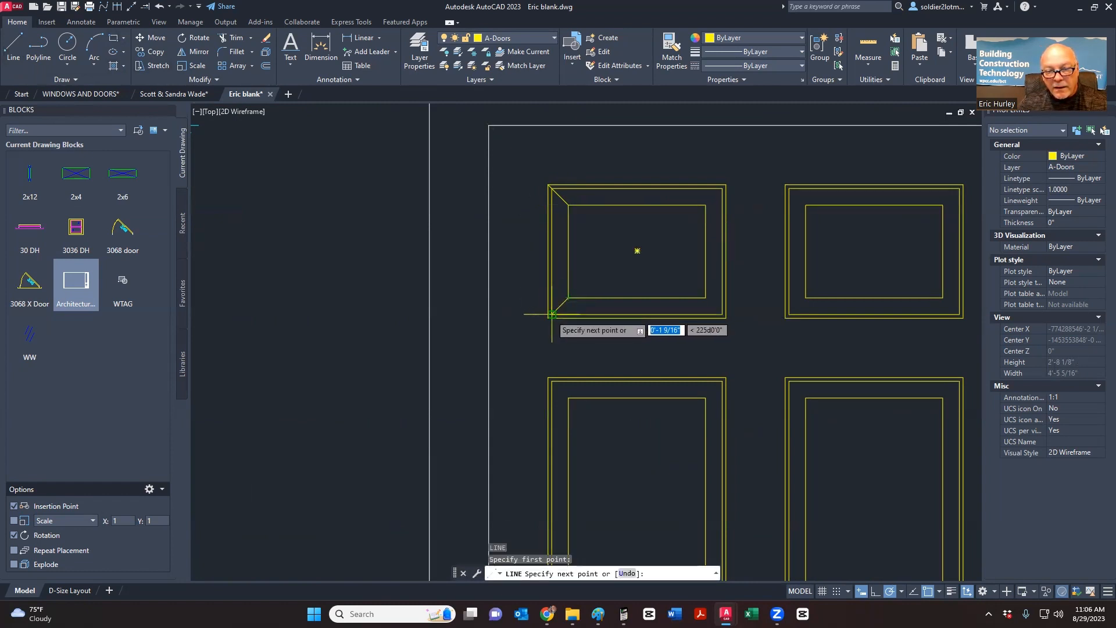
left_click(551, 314)
key("Return")
- Select the lower panel's corner diagonal and open its right-click menu
mouse_move(523, 319)
middle_mouse_down()
mouse_move(501, 247)
mouse_move(502, 263)
middle_mouse_up()
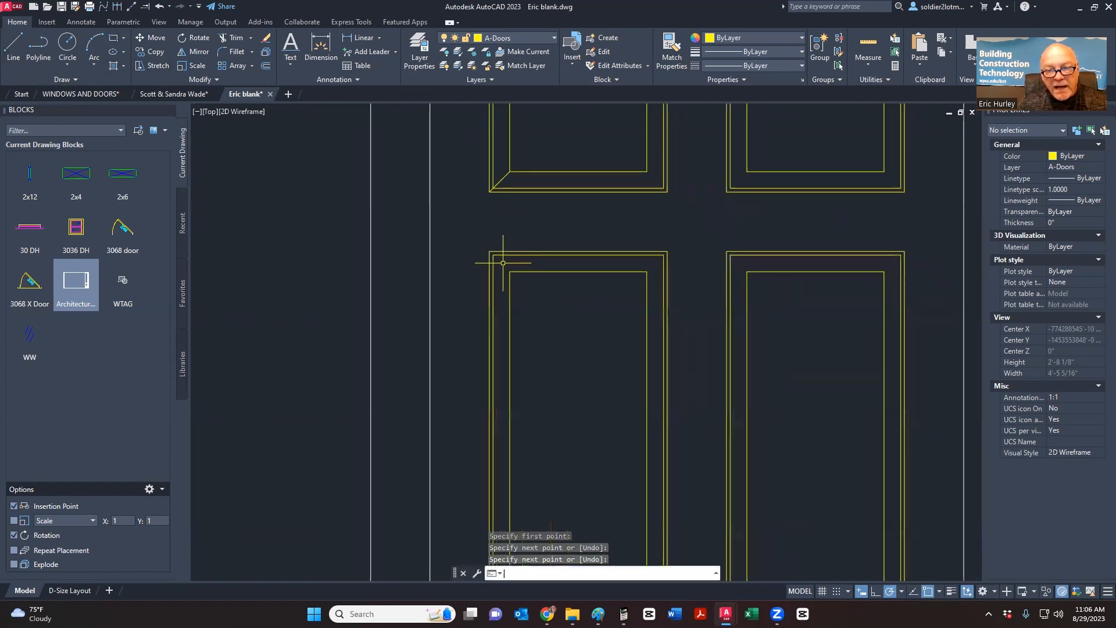
key("Return")
scroll(489, 247, "up", 4)
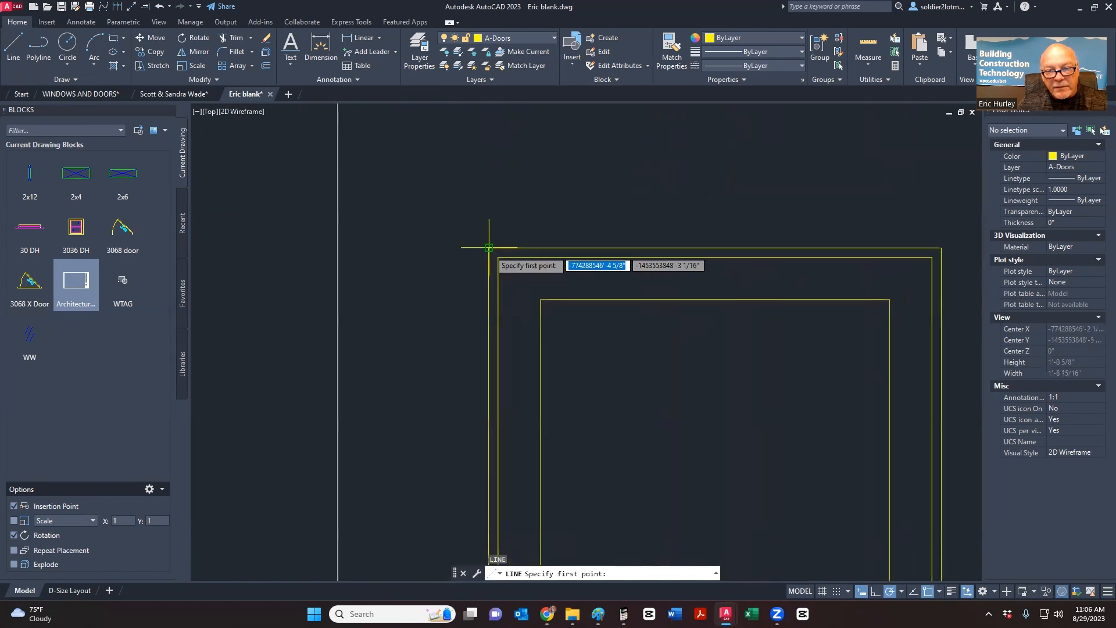
left_click(489, 247)
scroll(500, 256, "down", 4)
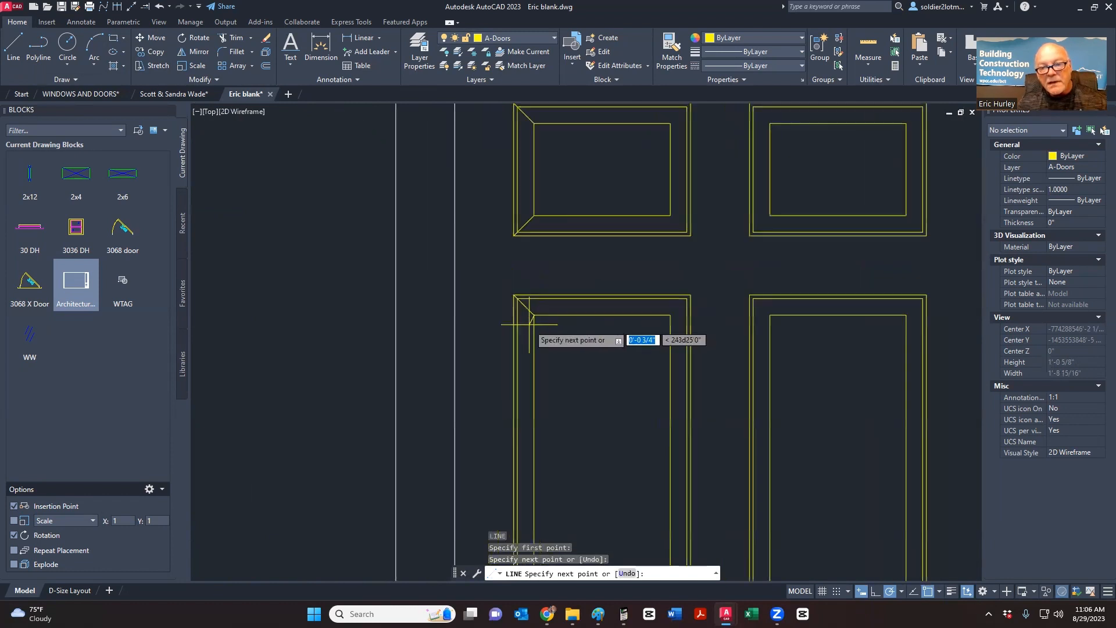
key("Escape")
left_click(505, 337)
left_click(558, 278)
right_click(560, 278)
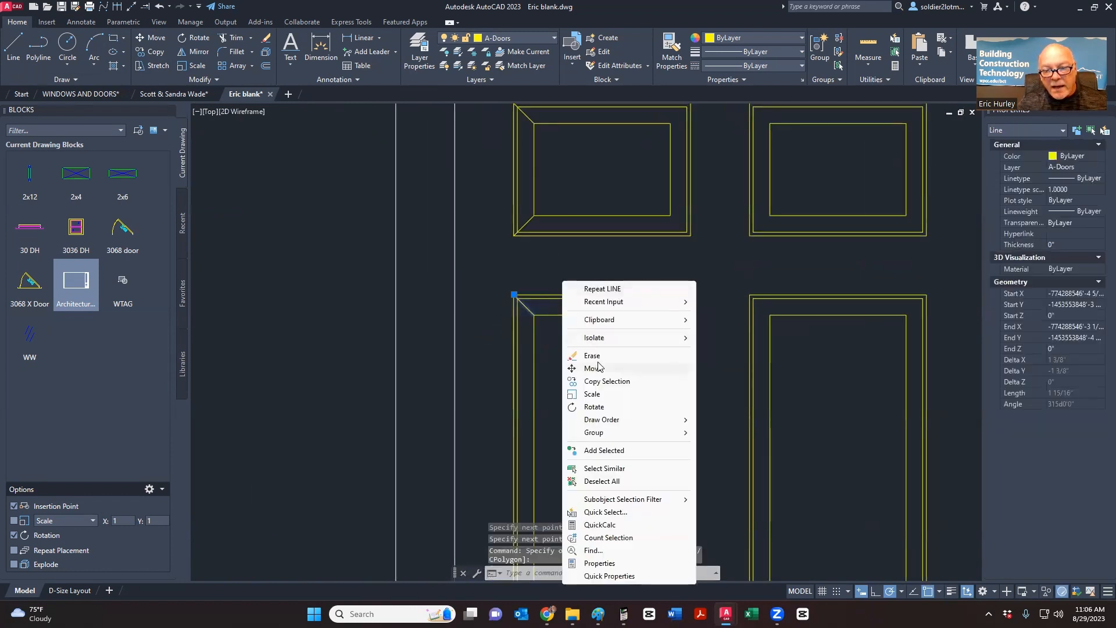
- Copy the selected mitre diagonal onto another panel corner
left_click(593, 369)
key("Escape")
right_click(563, 296)
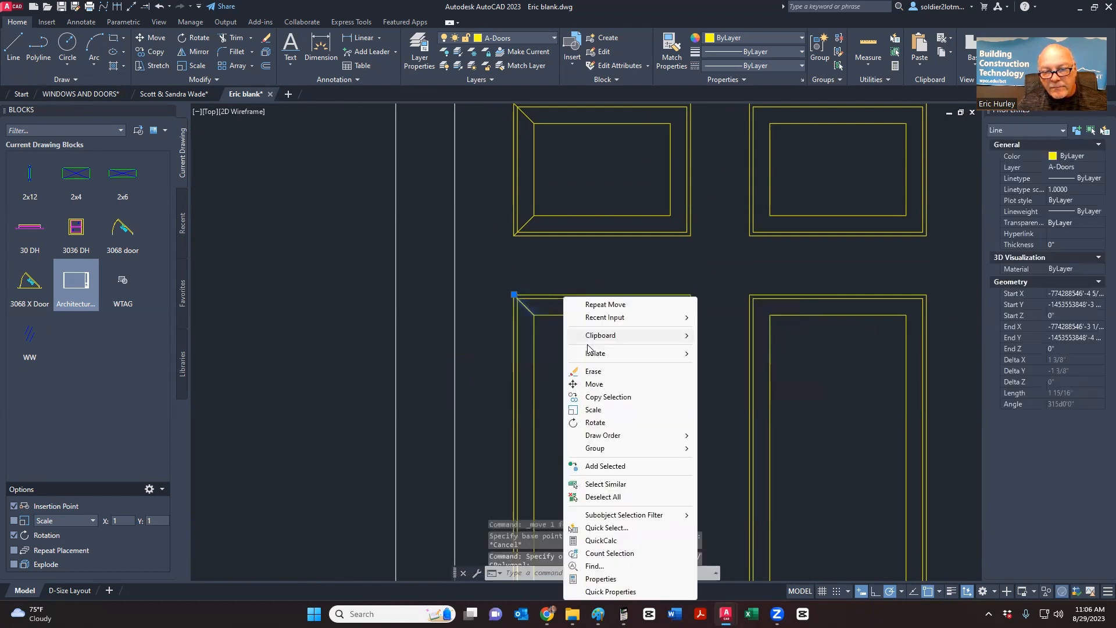
left_click(593, 398)
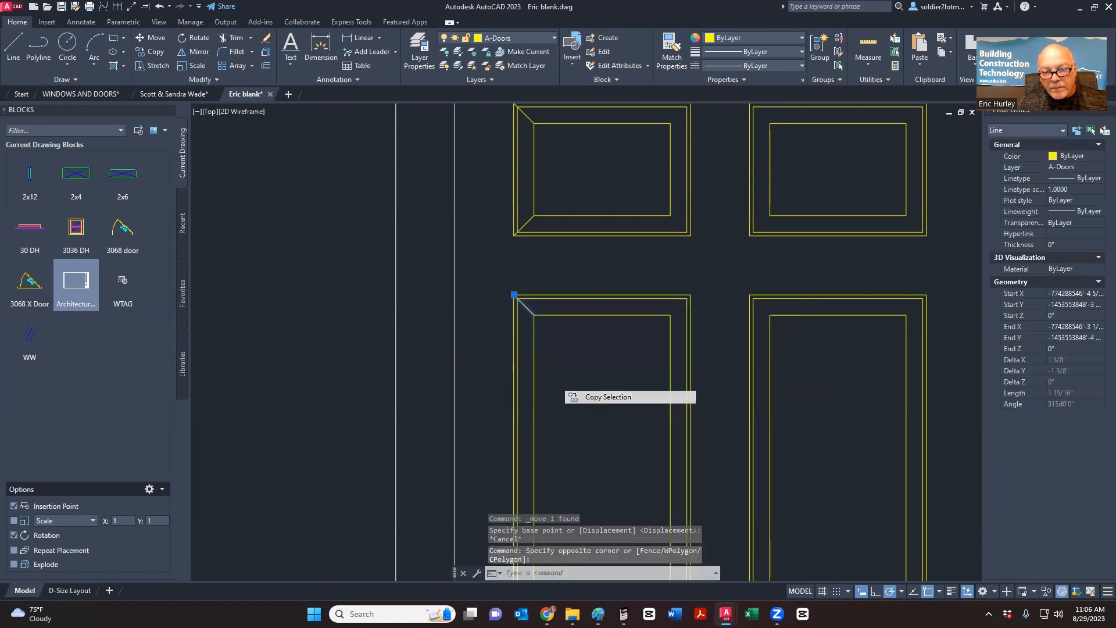
left_click(533, 315)
scroll(531, 297, "down", 3)
scroll(541, 386, "up", 3)
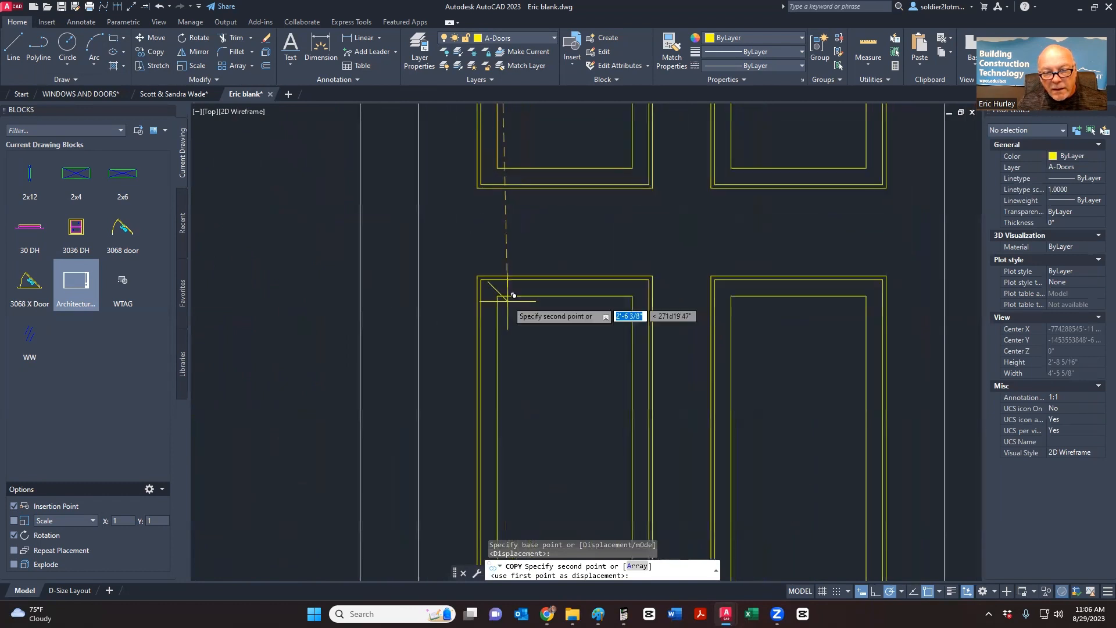
left_click(498, 295)
key("Escape")
scroll(513, 287, "down", 3)
scroll(513, 305, "up", 4)
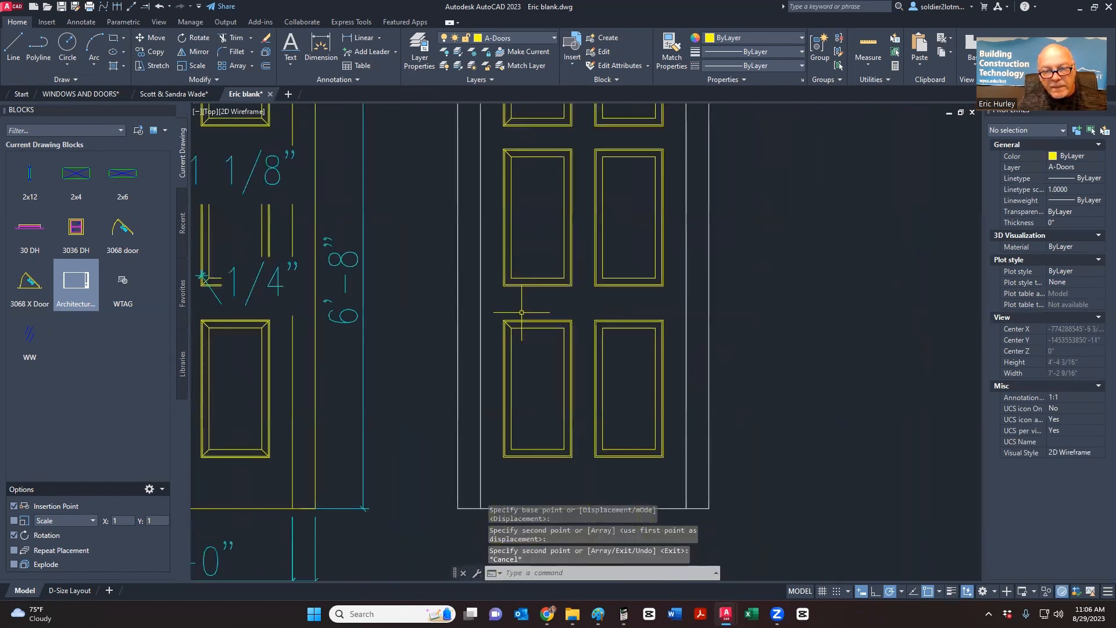
- Copy the top-left panel's mitre diagonal onto two lower left-column panel corners
middle_click_drag(513, 309, 511, 317)
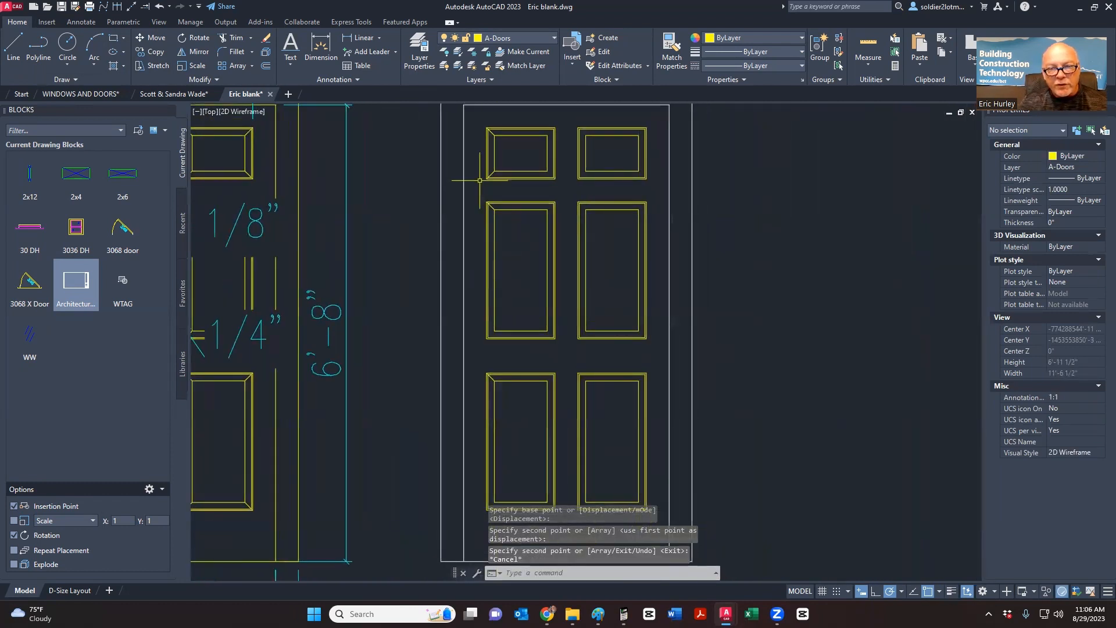
left_click_drag(479, 180, 507, 162)
right_click(507, 161)
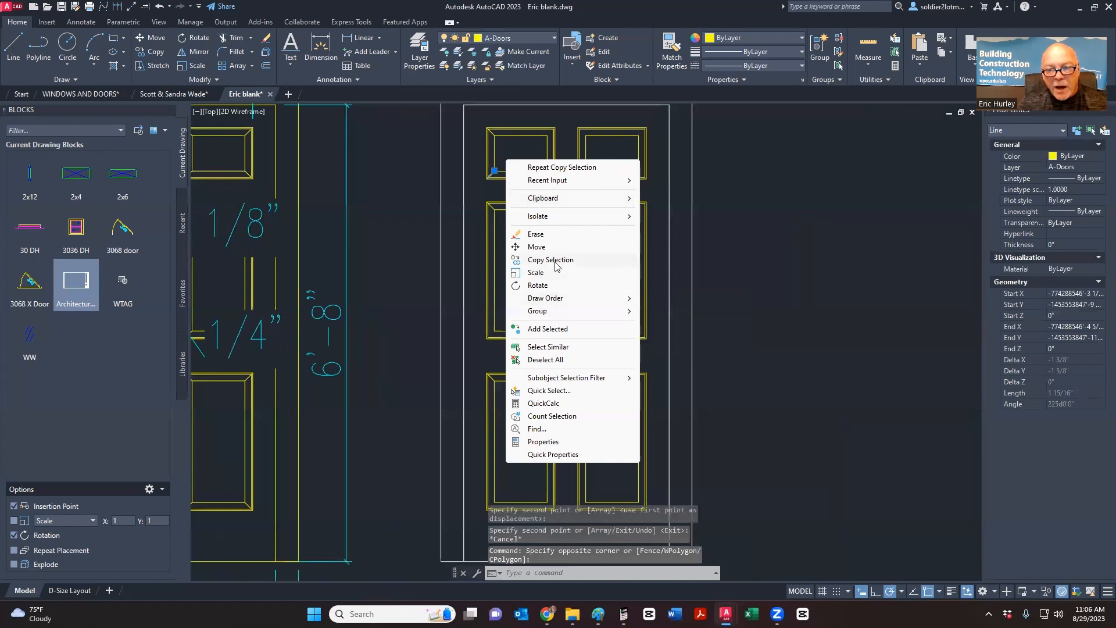
scroll(491, 175, "up", 6)
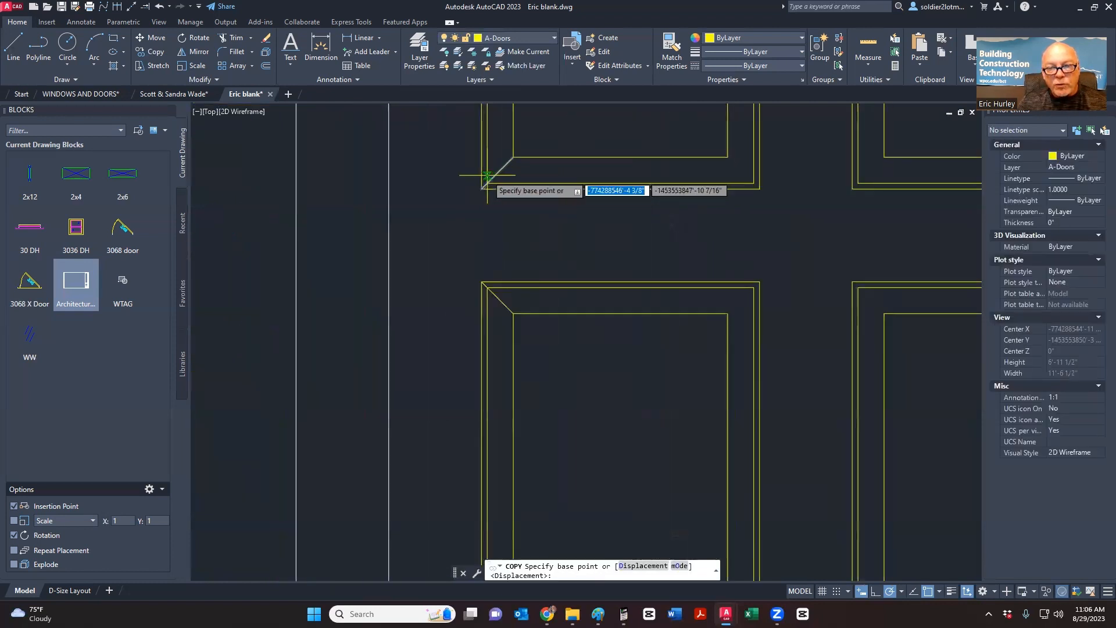
left_click(512, 156)
scroll(512, 155, "down", 2)
scroll(518, 150, "down", 4)
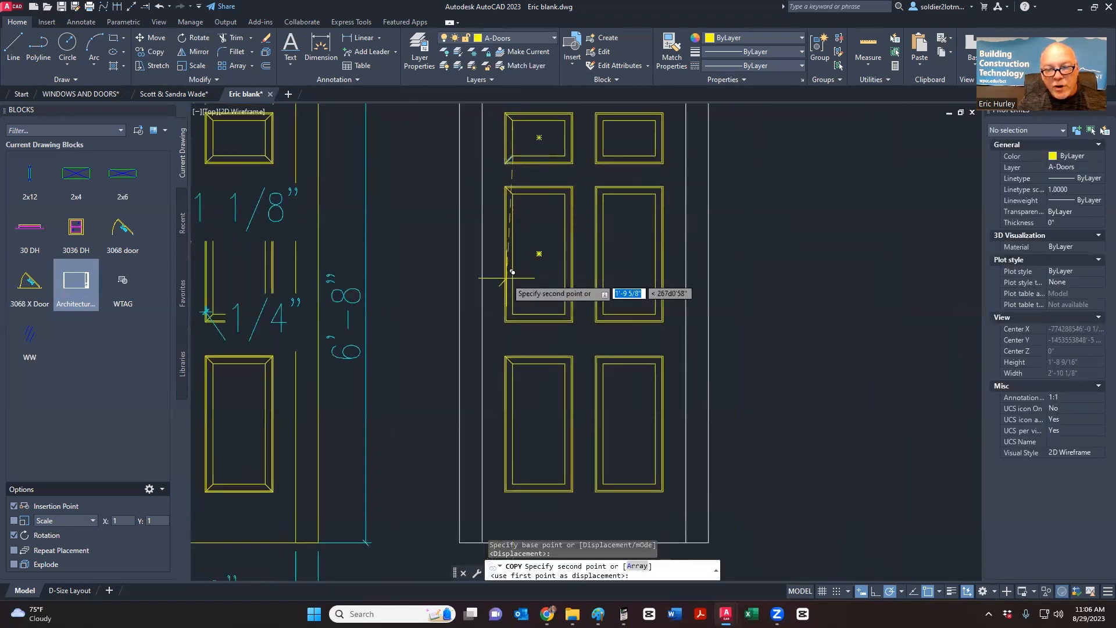
scroll(548, 266, "up", 6)
left_click(546, 249)
scroll(538, 377, "down", 5)
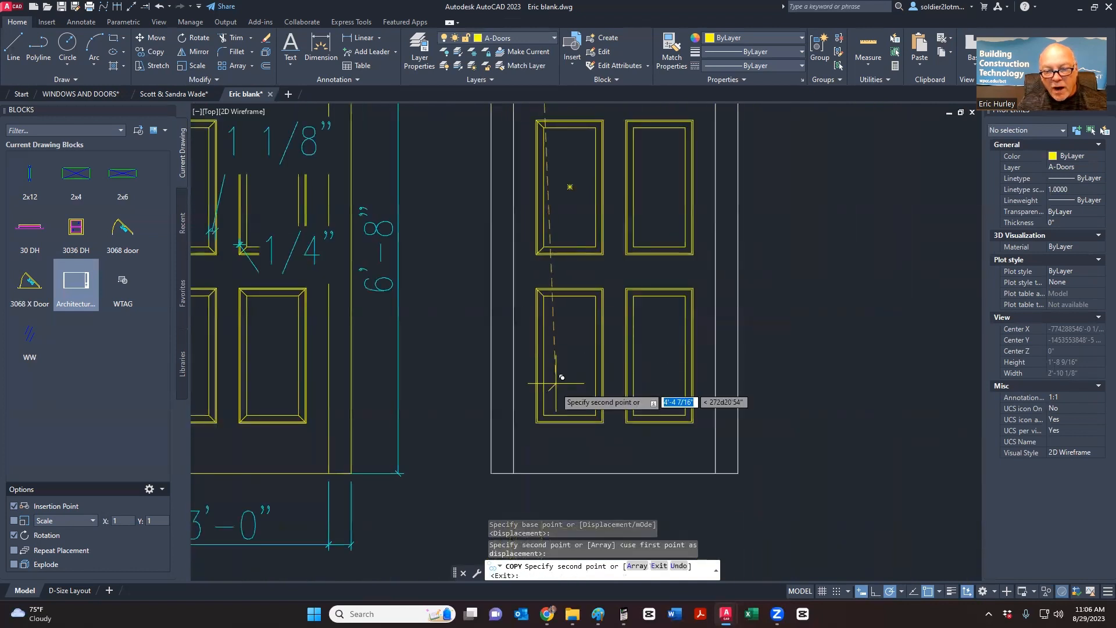
scroll(543, 428, "up", 5)
left_click(543, 426)
key("Escape")
scroll(543, 426, "down", 6)
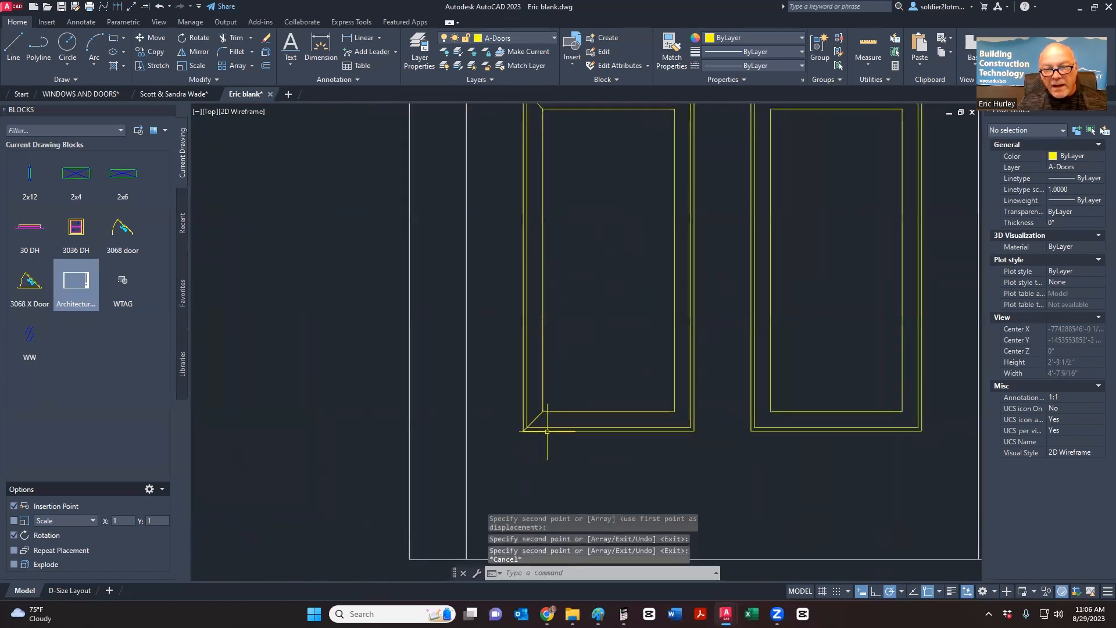
scroll(531, 210, "down", 3)
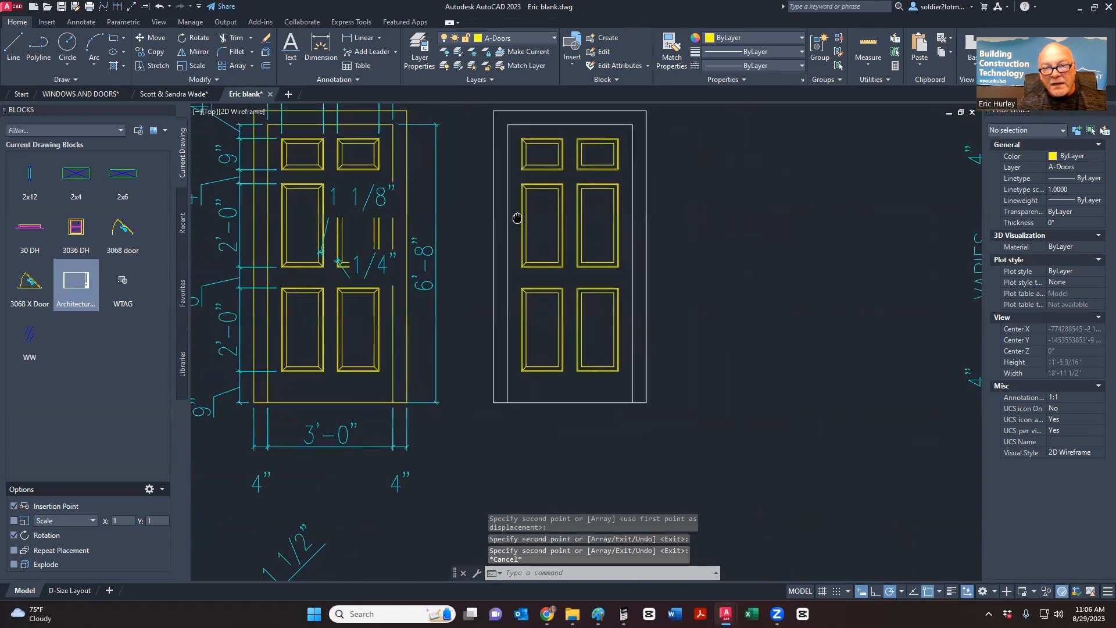
- Window-select the six corner mitre lines on the left-column panels
left_click(518, 377)
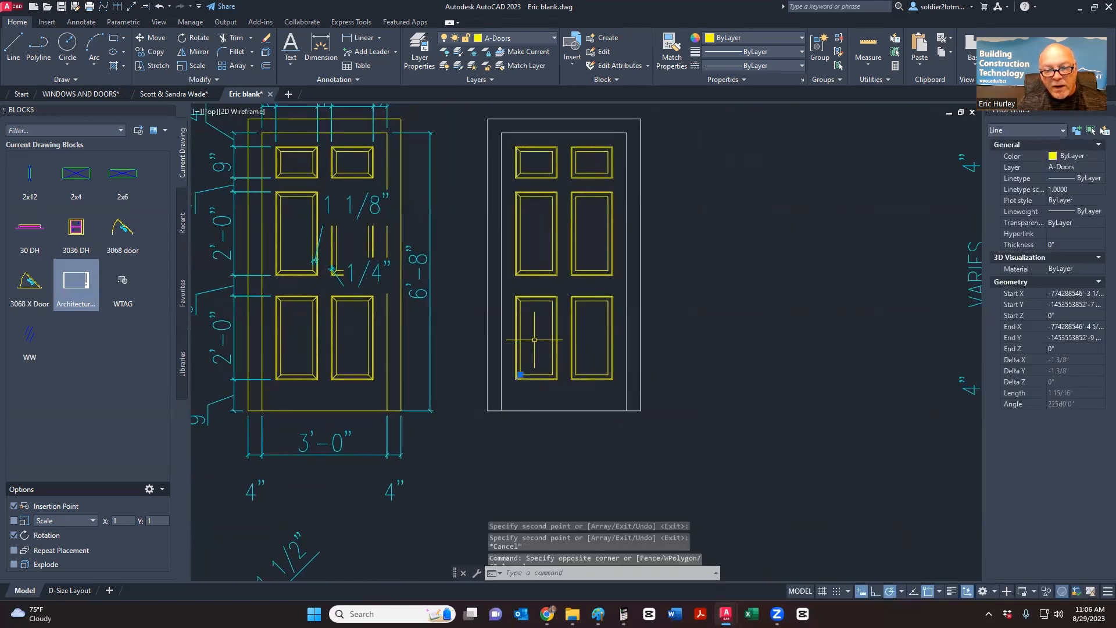
left_click(506, 308)
left_click(525, 288)
left_click(509, 279)
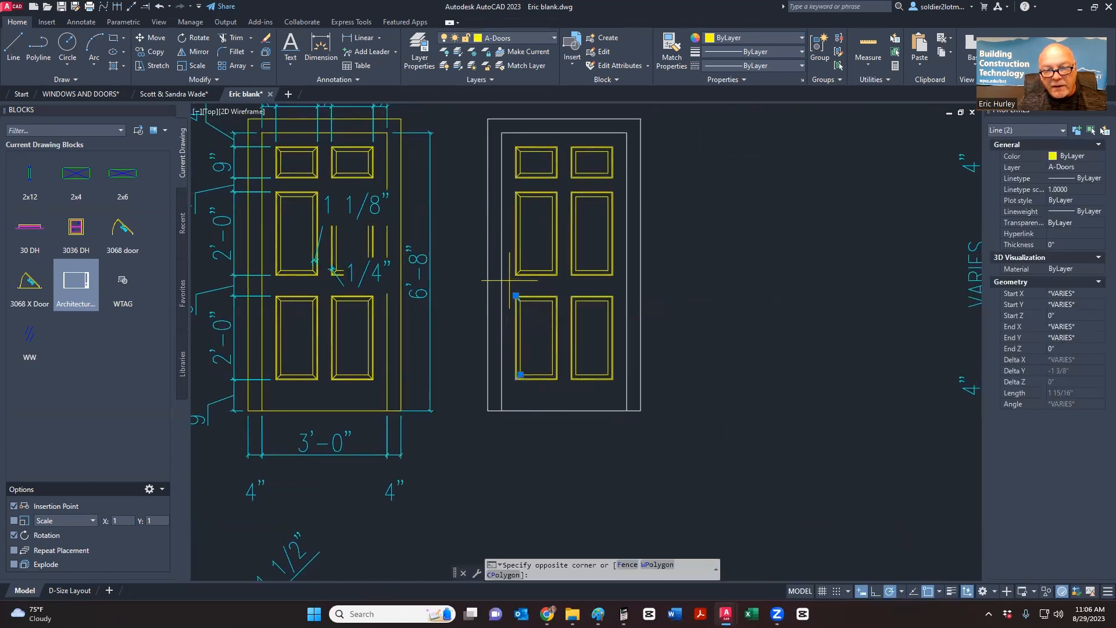
left_click(528, 260)
left_click(508, 210)
left_click(530, 187)
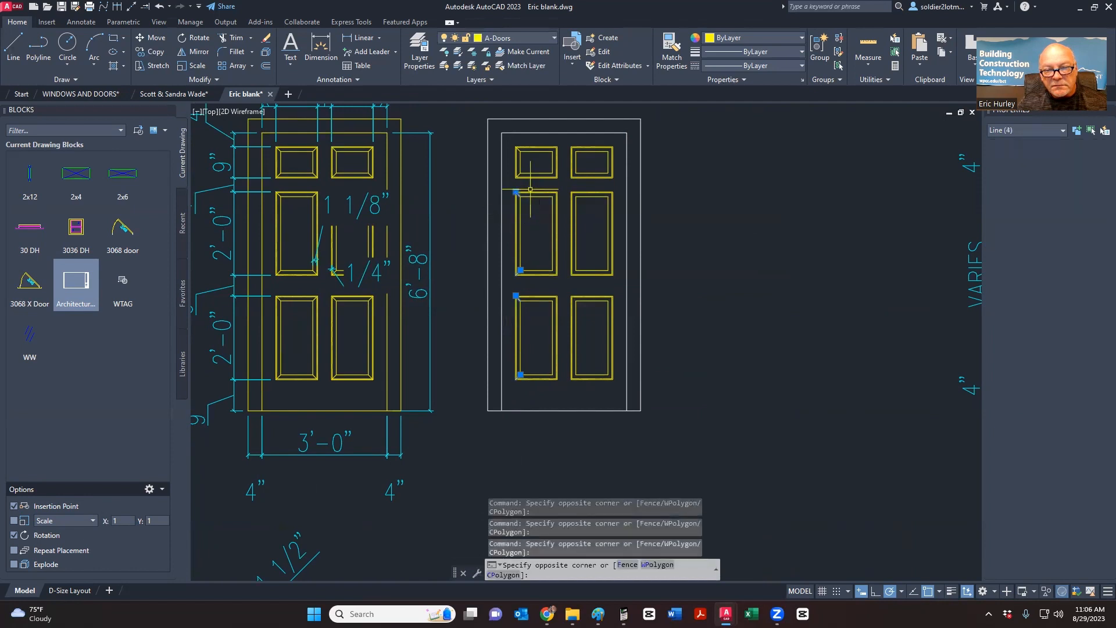
left_click(504, 185)
left_click(528, 167)
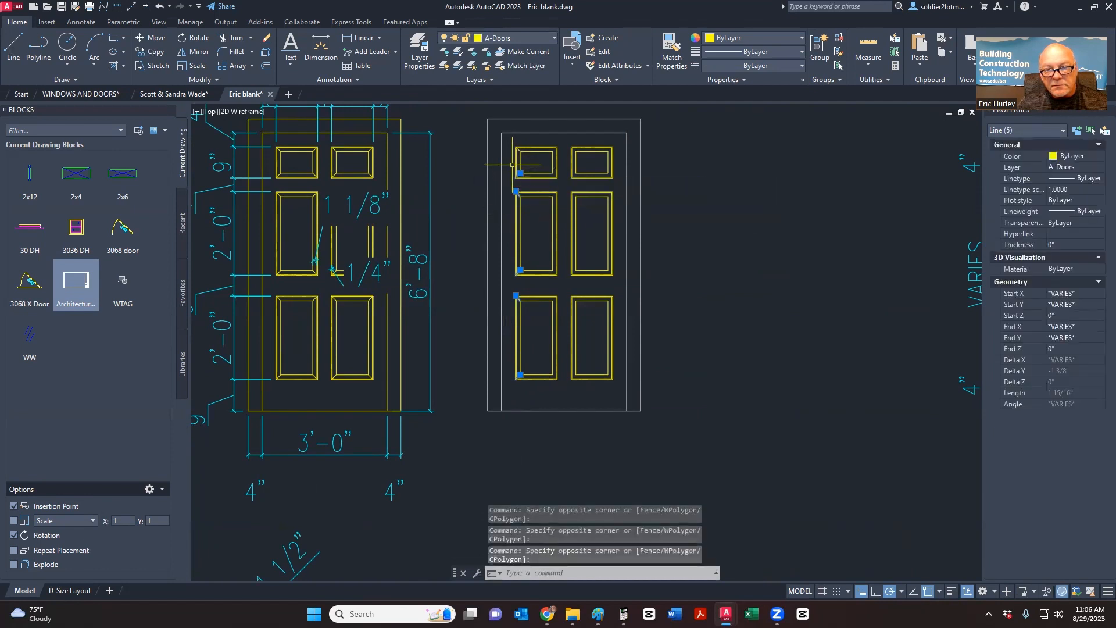
left_click(511, 163)
left_click(527, 147)
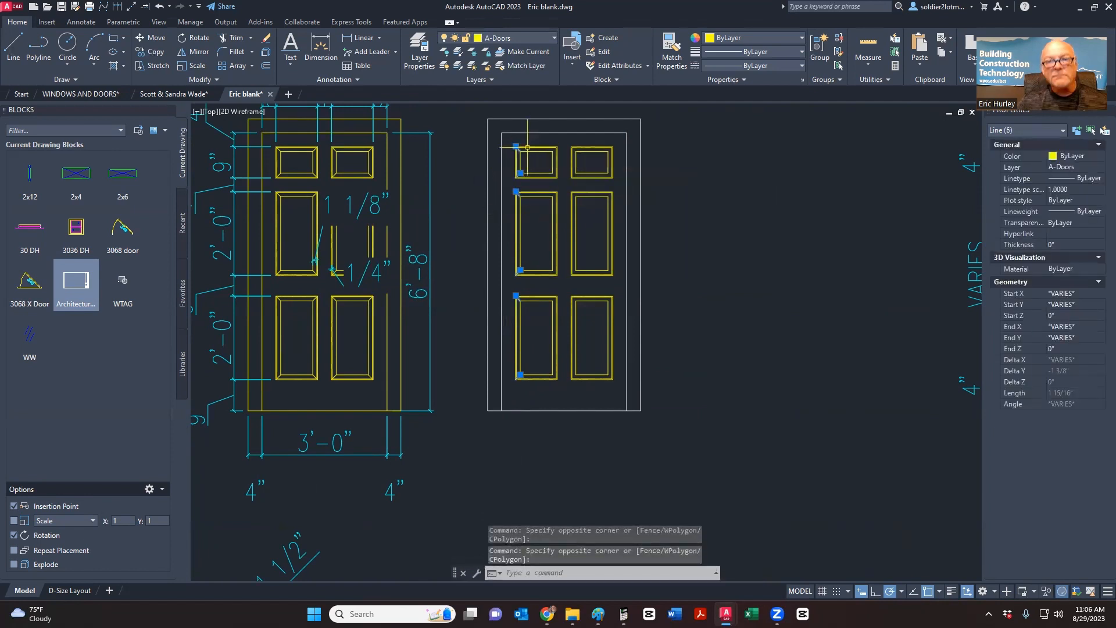
- Mirror the mitre lines about the panel's vertical midline, keeping the originals
left_click(195, 52)
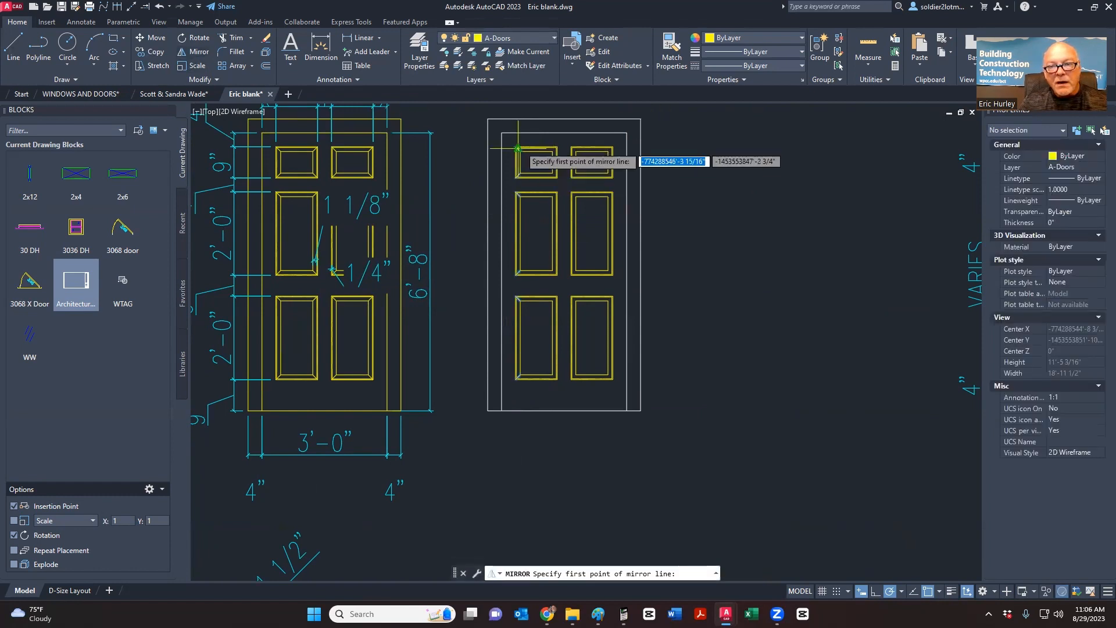
scroll(529, 155, "up", 8)
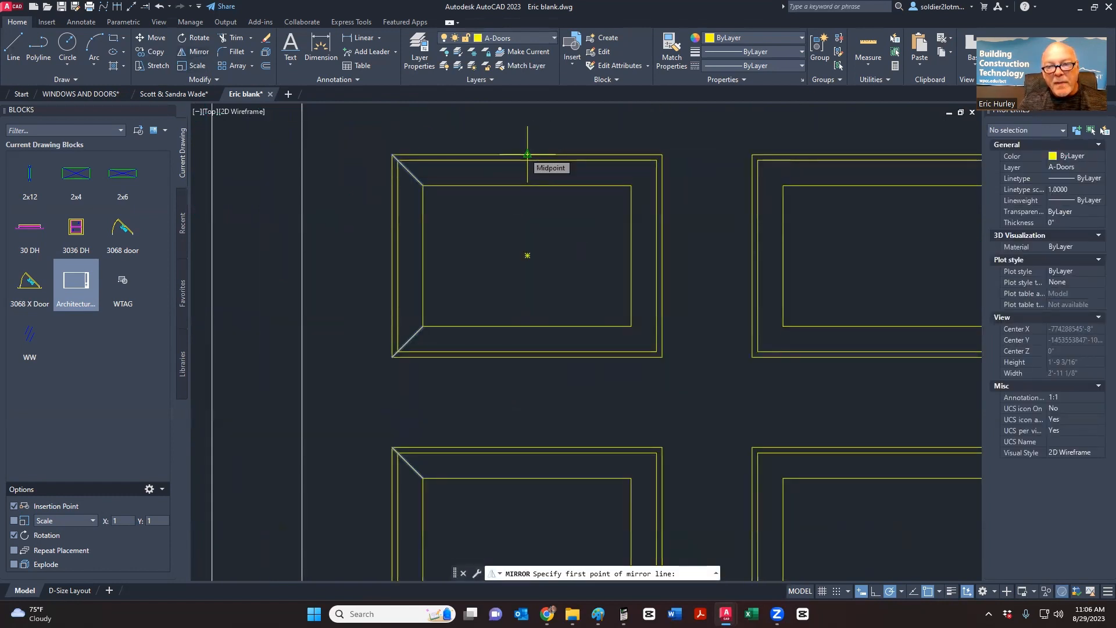
left_click(527, 154)
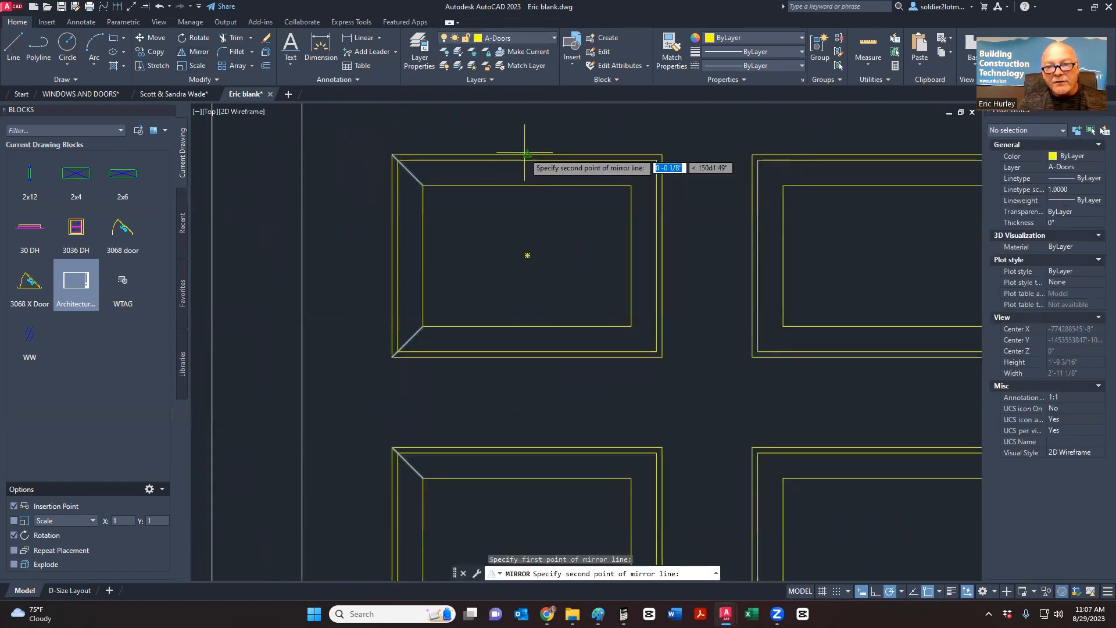
left_click(527, 223)
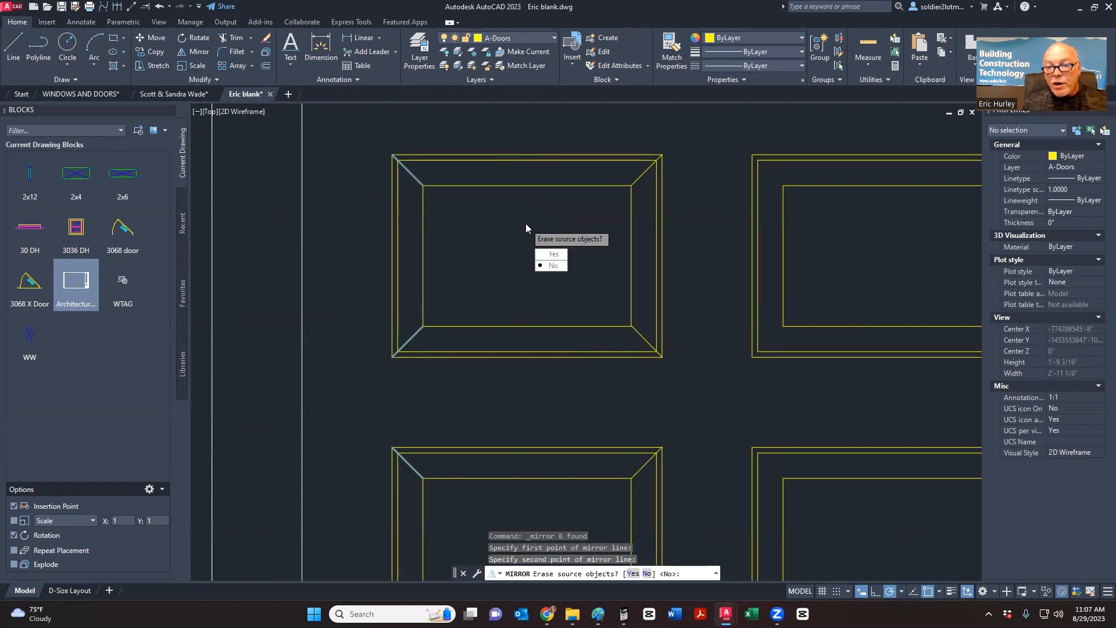
key("Return")
scroll(583, 233, "down", 6)
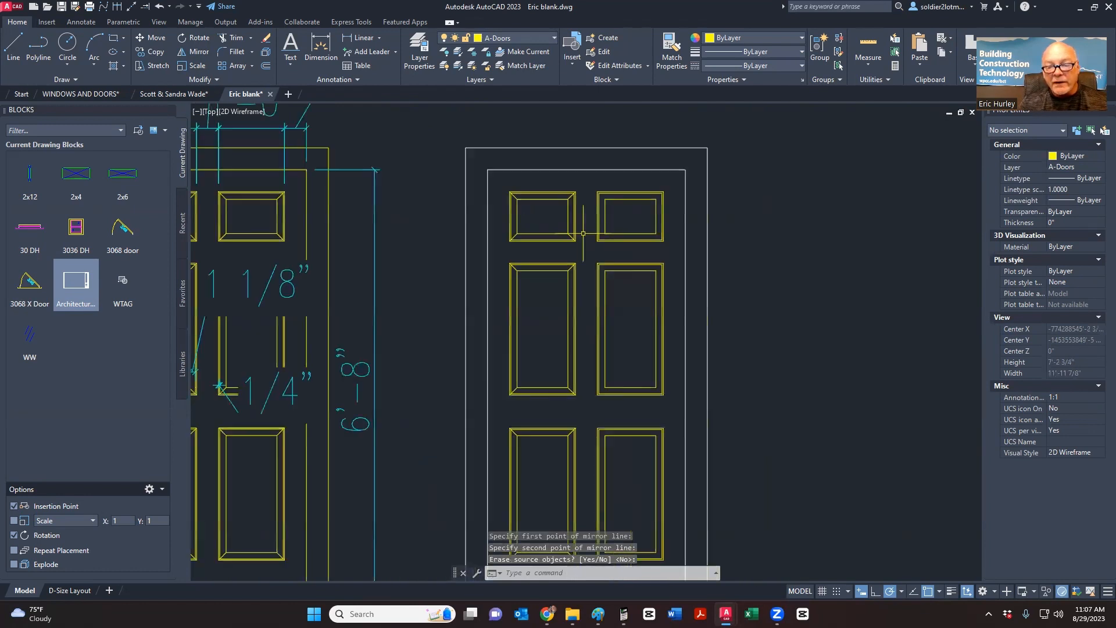
middle_click_drag(583, 233, 483, 165)
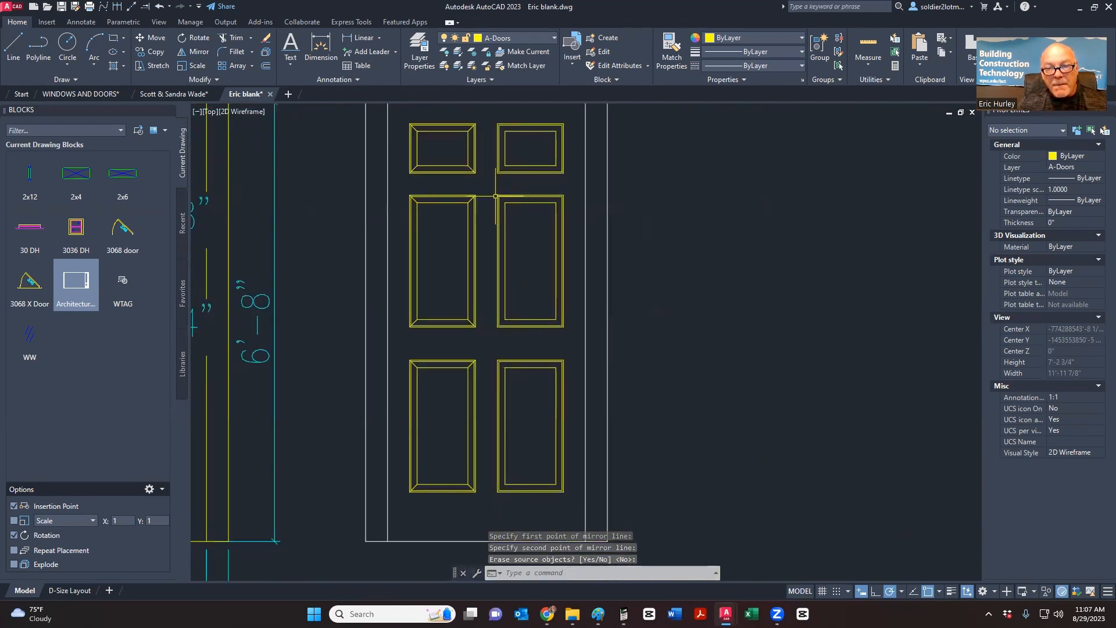
scroll(495, 195, "down", 3)
middle_click_drag(512, 218, 473, 233)
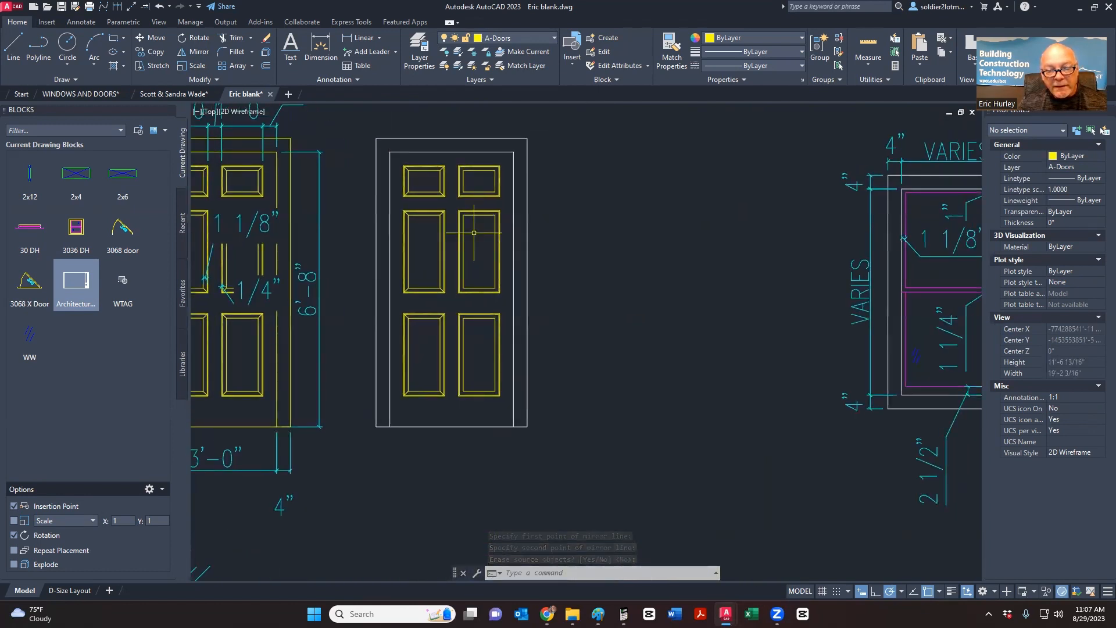
- Erase the three right-hand door panels
left_click(454, 415)
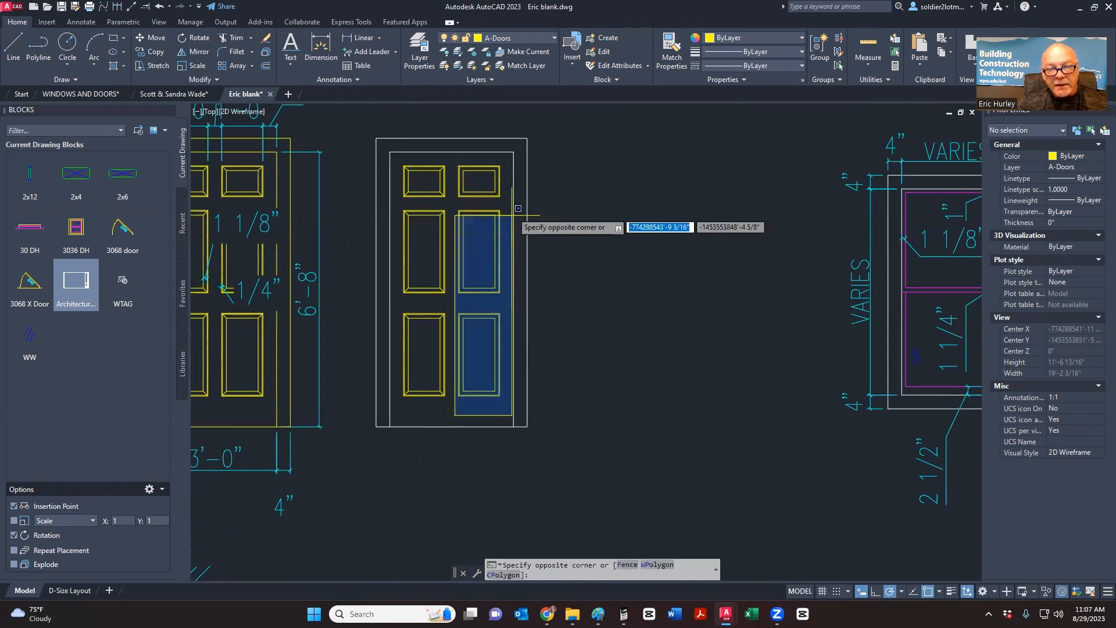
left_click(516, 149)
key("Delete")
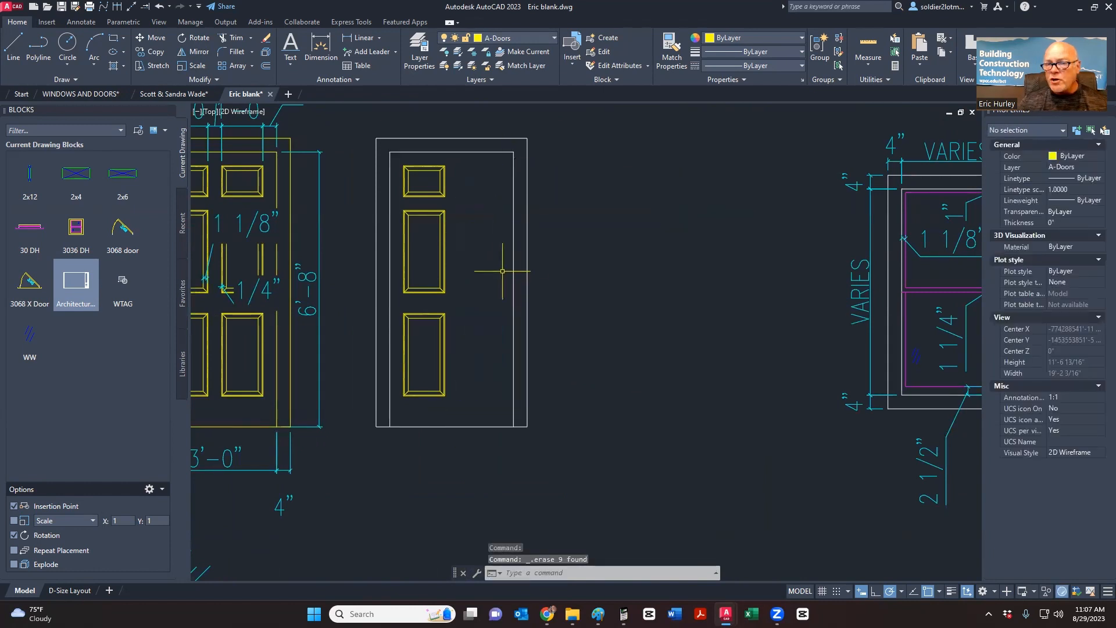
- Mirror the three mitred left panels about the door's vertical centreline, keeping the source panels
left_click(403, 411)
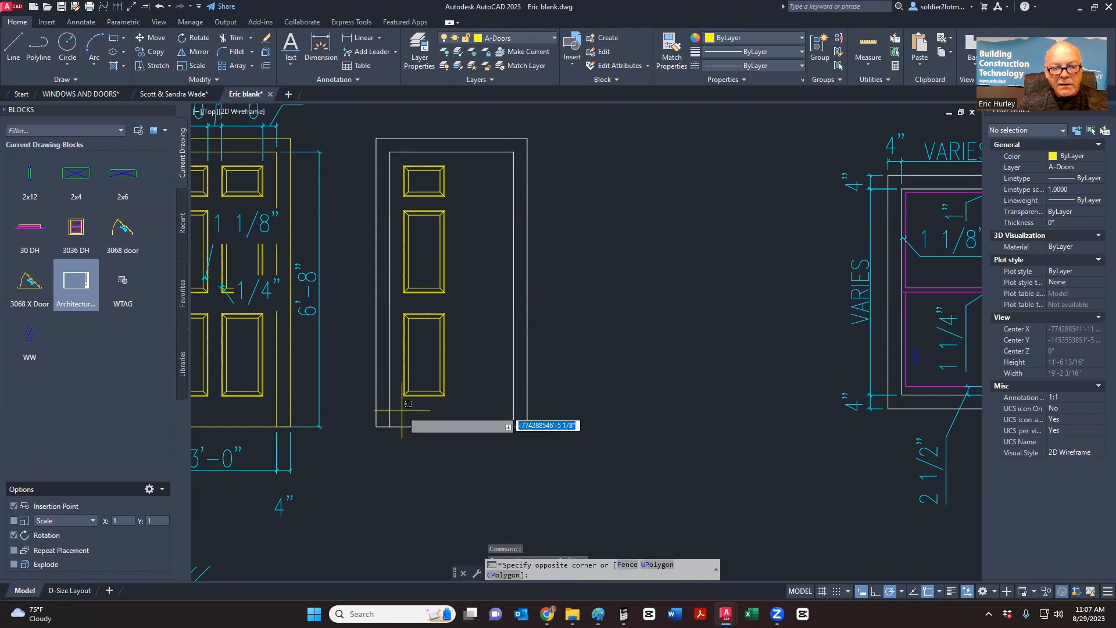
left_click(459, 156)
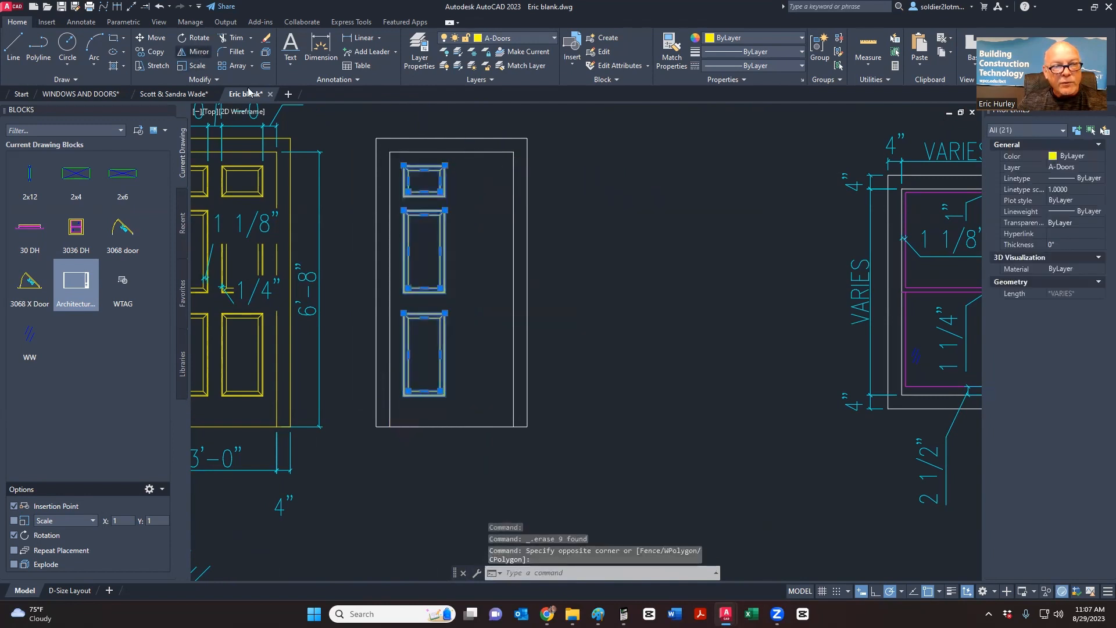
left_click(196, 51)
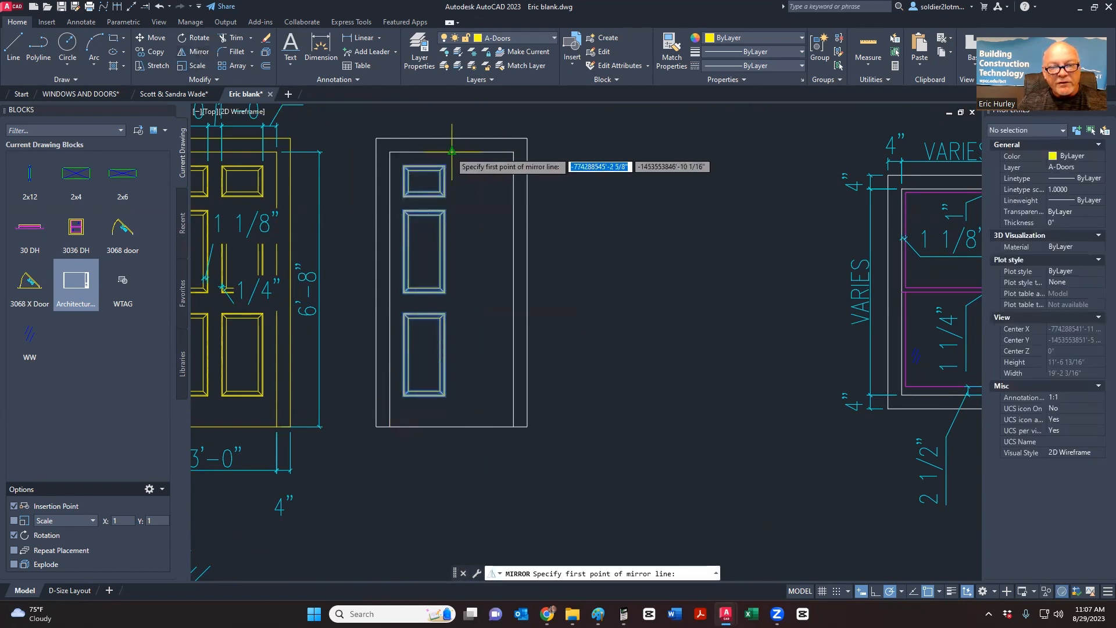
left_click(451, 152)
left_click(452, 158)
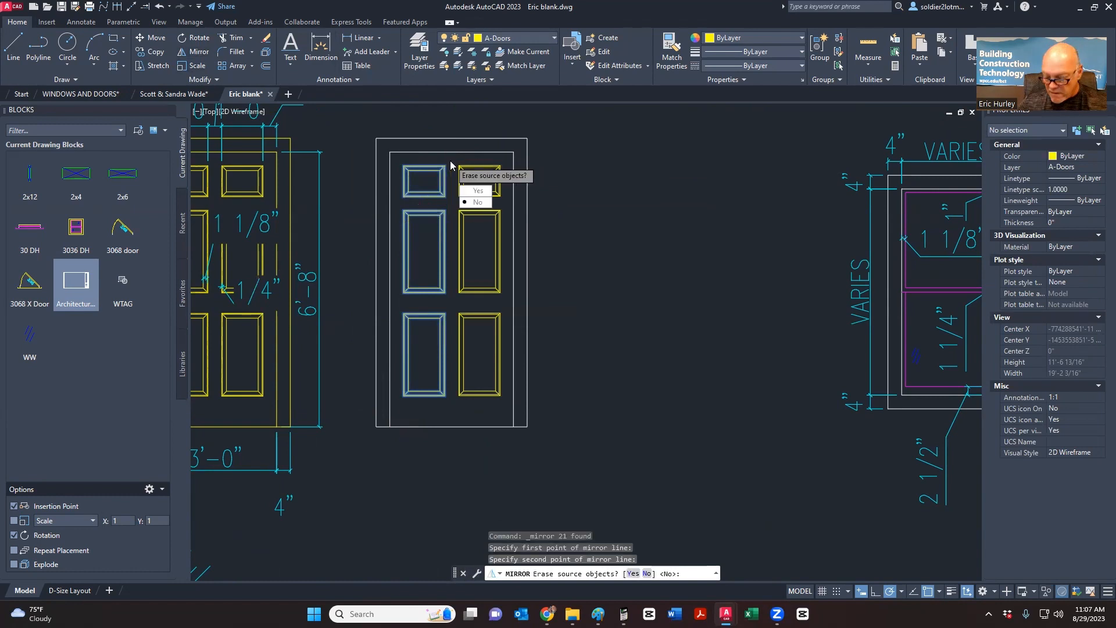
key("Return")
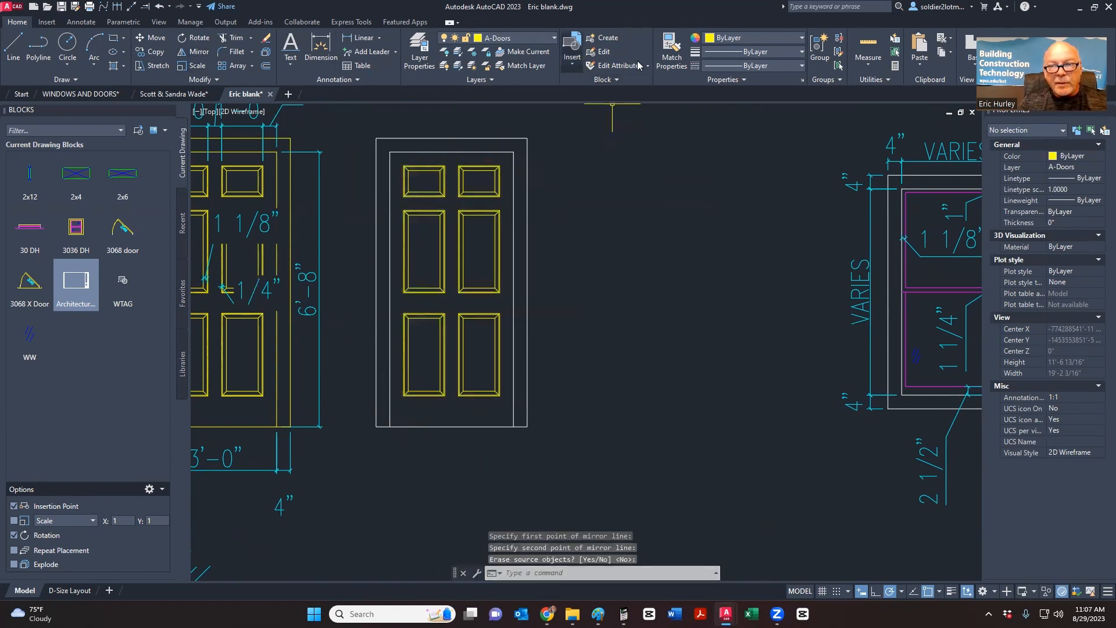
- Try Match Properties using the upper-right panel as source, then cancel it
left_click(671, 52)
left_click(510, 199)
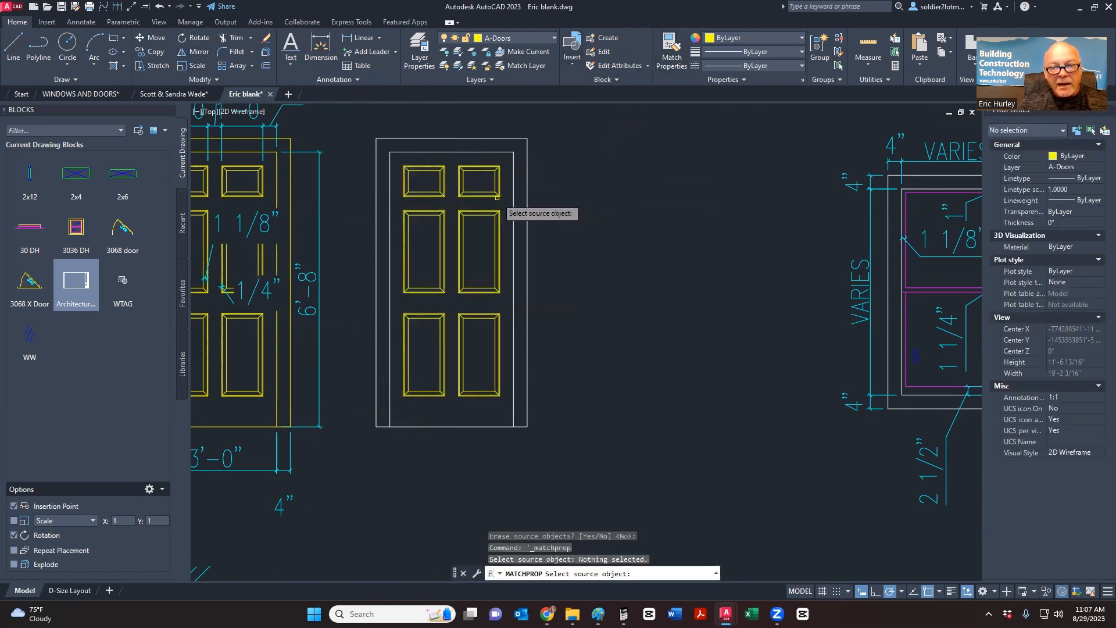
left_click(497, 190)
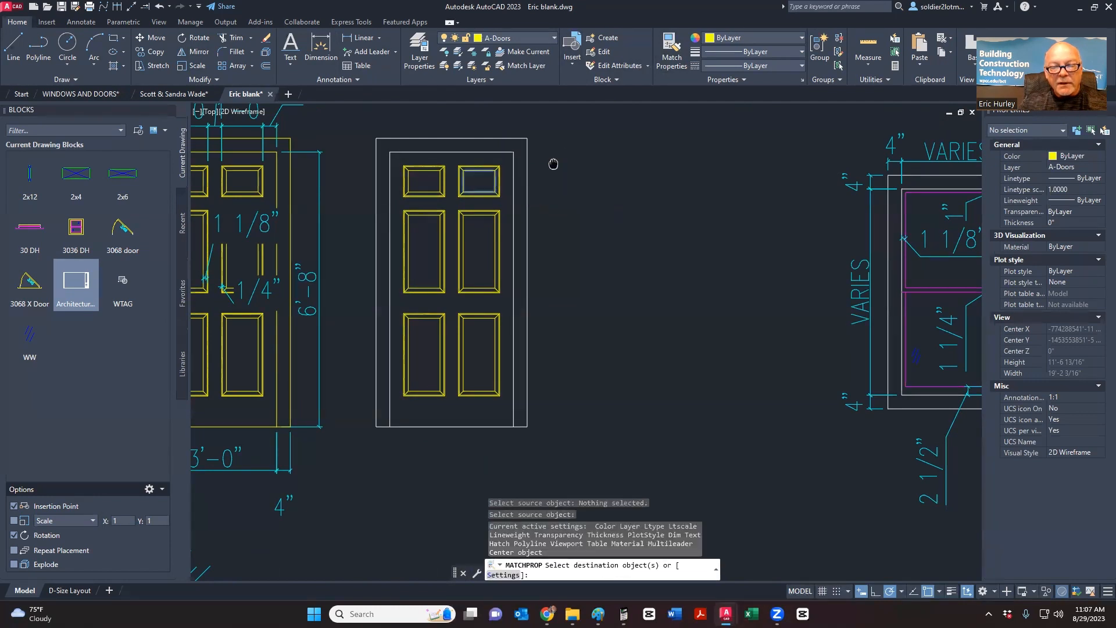
middle_click_drag(550, 162, 622, 205)
left_click(610, 201)
left_click(414, 147)
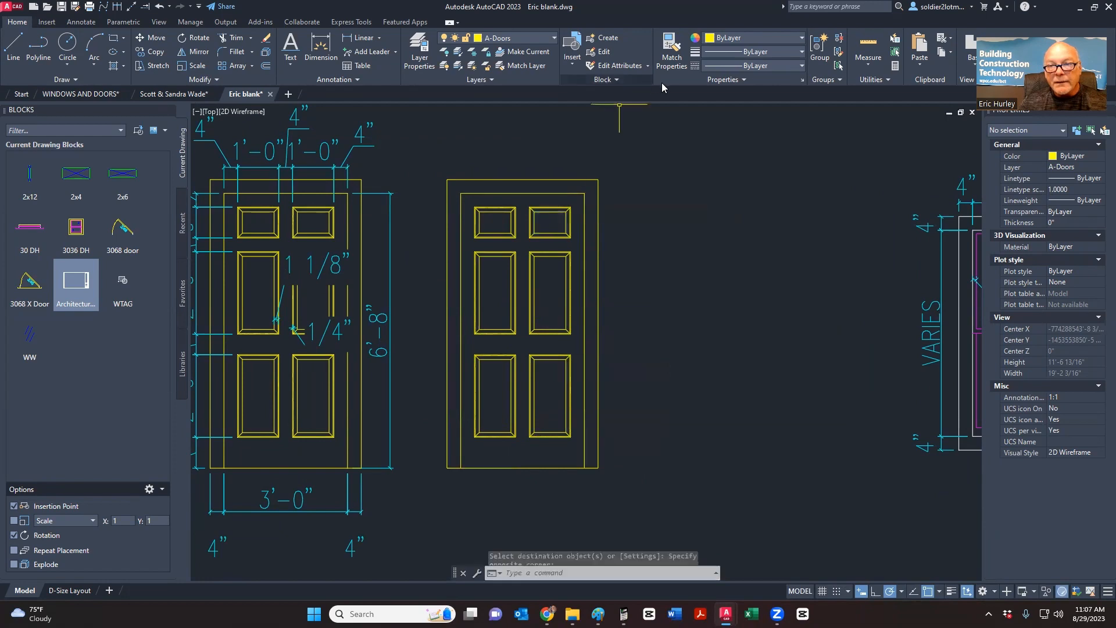
key("Escape")
- Select all 49 objects of the new door and begin creating a block from them
mouse_move(586, 246)
middle_mouse_down()
mouse_move(613, 197)
mouse_move(573, 218)
middle_mouse_up()
scroll(568, 130, "down", 4)
scroll(576, 196, "up", 4)
scroll(475, 378, "down", 2)
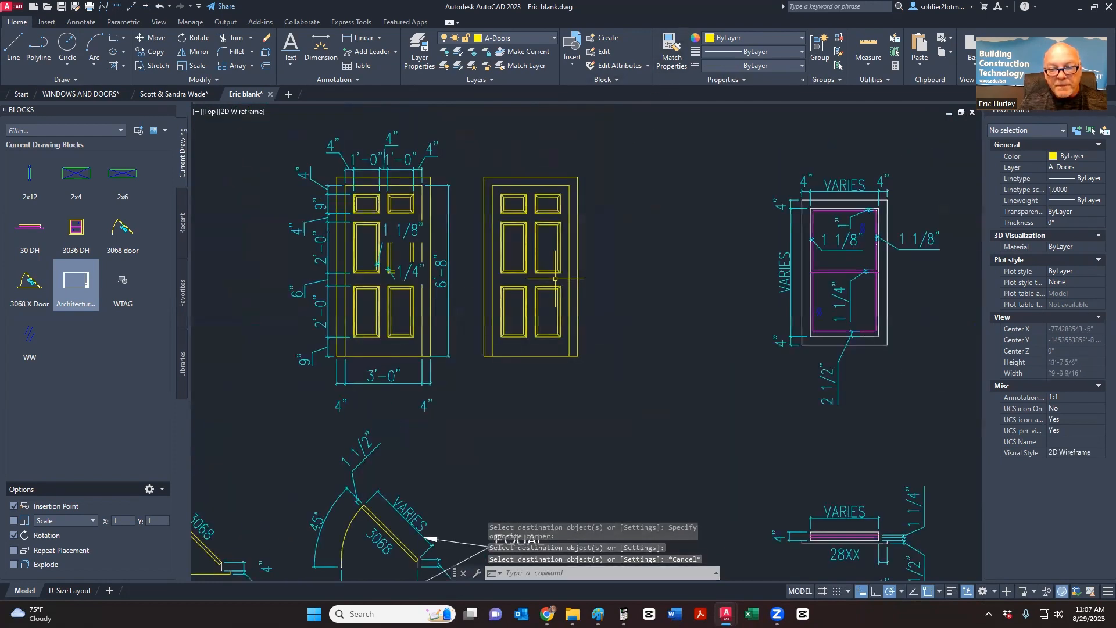
left_click(475, 377)
left_click(611, 155)
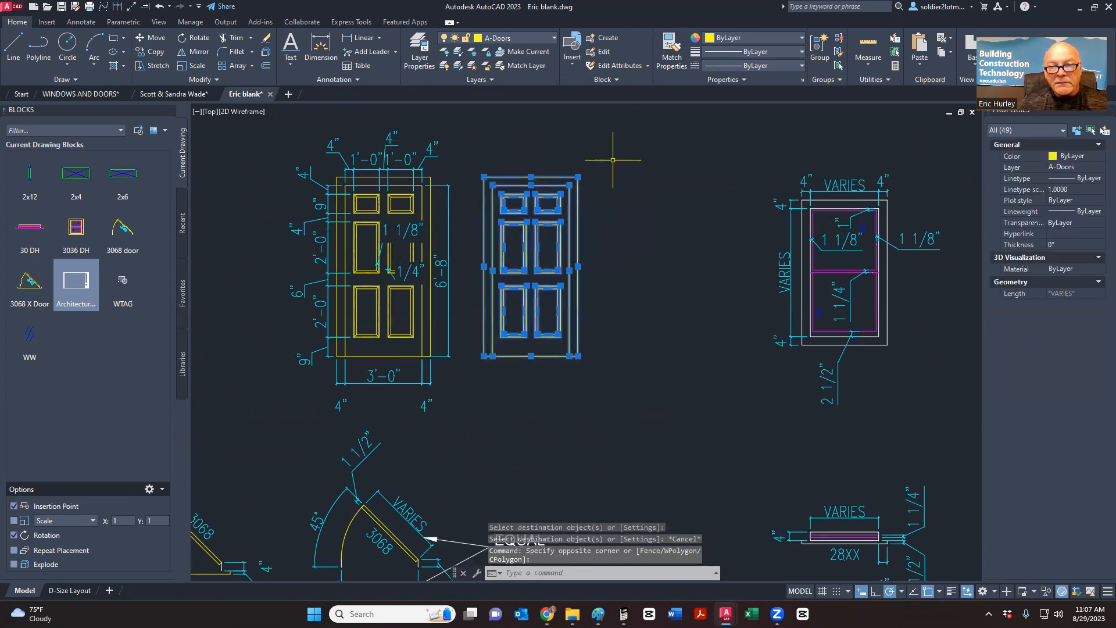
left_click(608, 37)
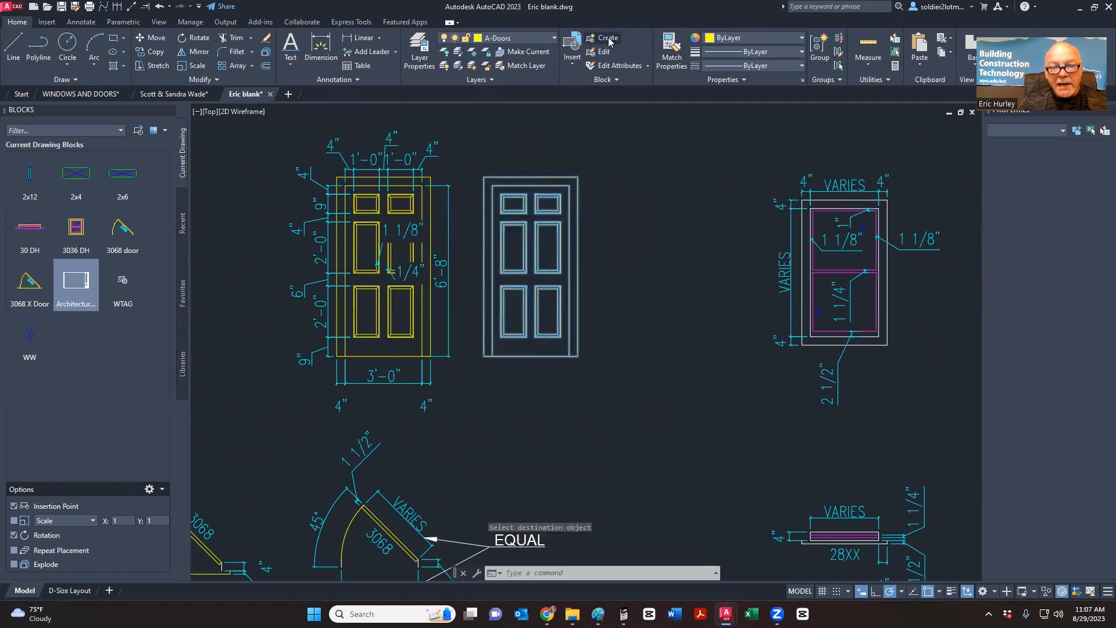
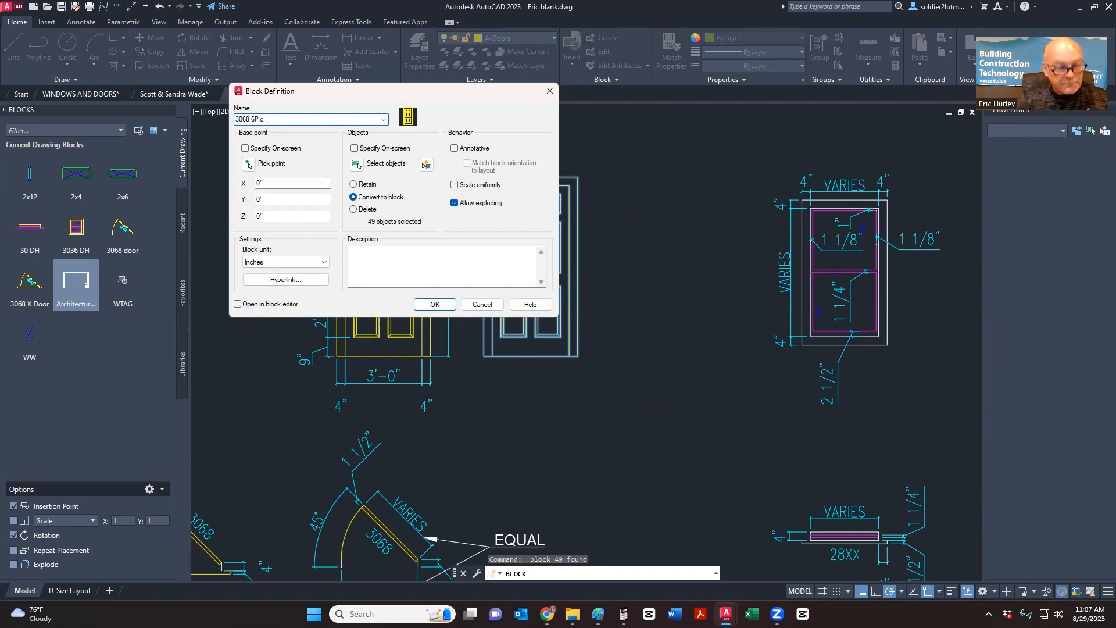
- Pick the door's lower-left endpoint as base point and create the '3068 6P door' block
left_click(247, 164)
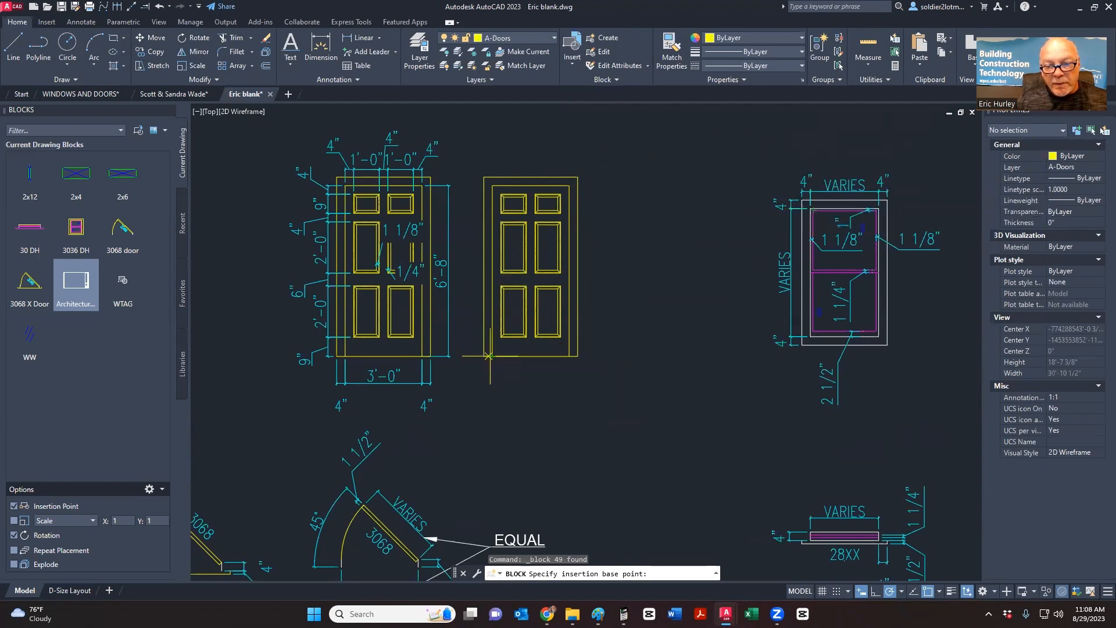
scroll(489, 356, "up", 8)
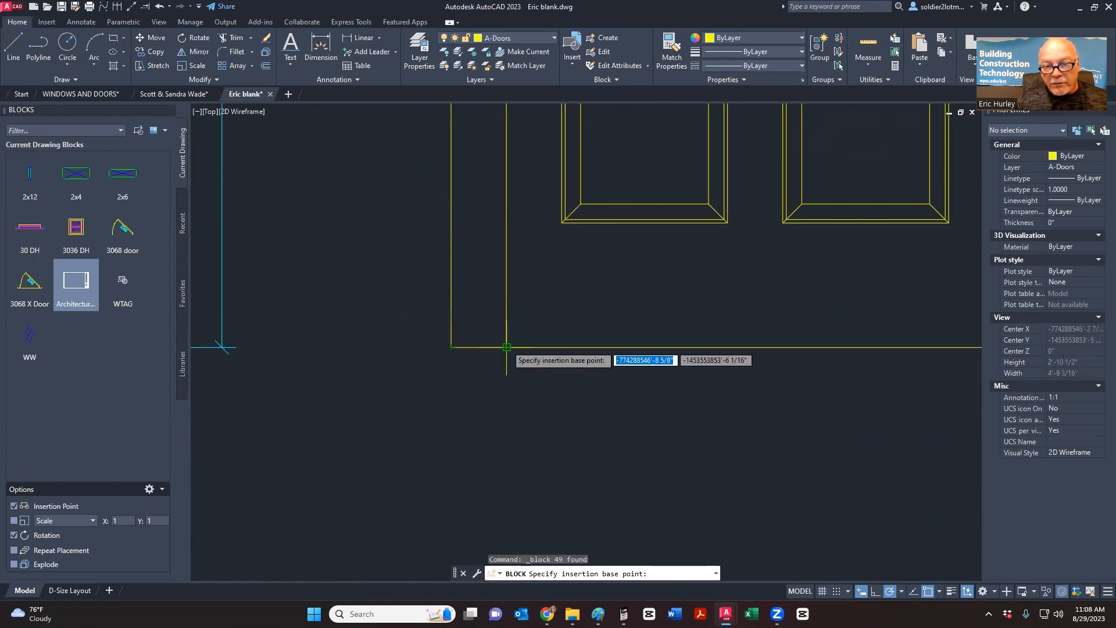
left_click(506, 347)
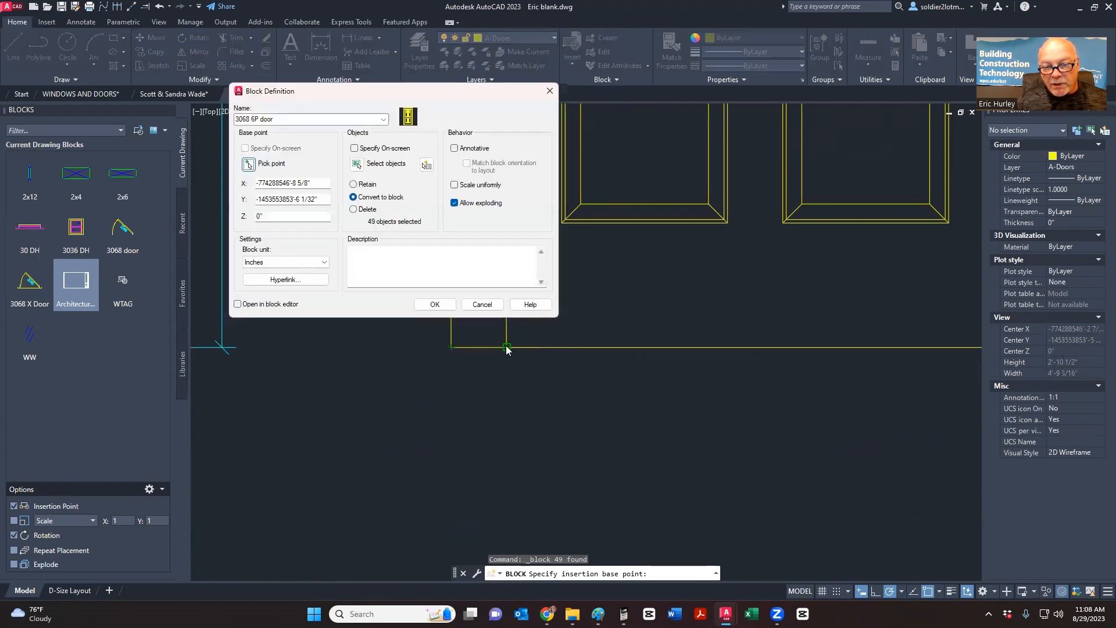
left_click(435, 305)
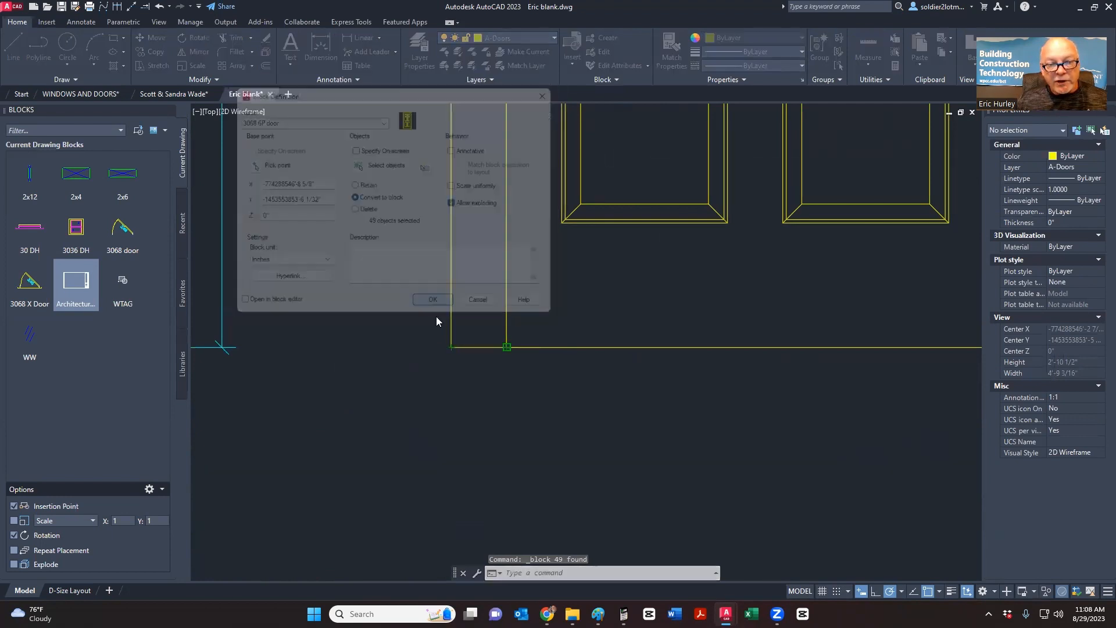
scroll(443, 407, "down", 8)
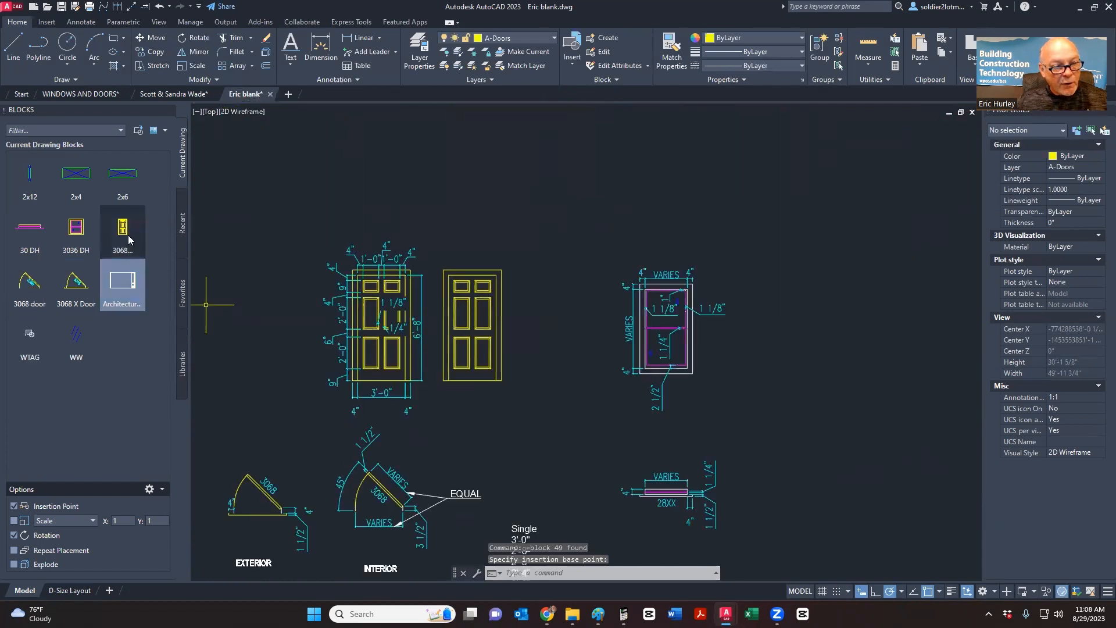
left_click(478, 355)
left_click(448, 380)
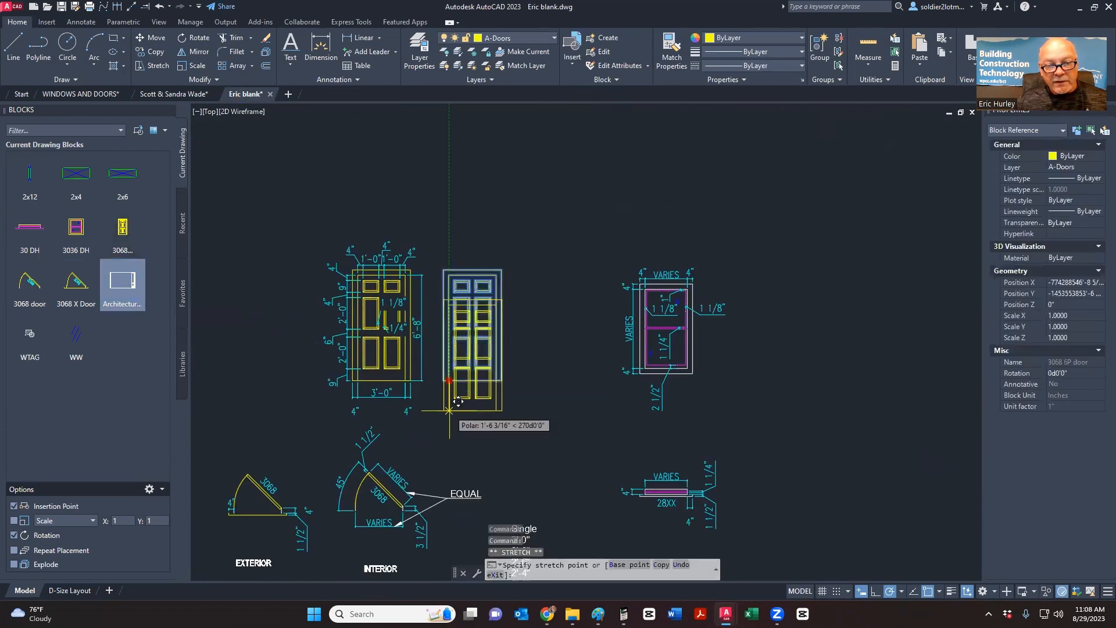
scroll(459, 407, "down", 5)
scroll(602, 342, "up", 5)
left_click(594, 352)
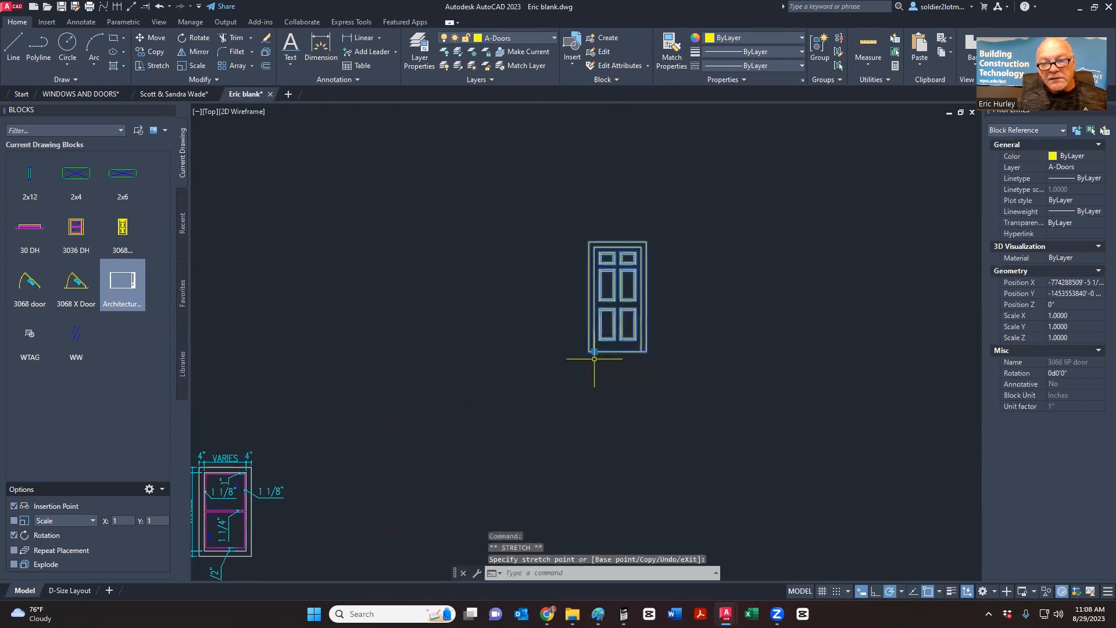
key("Escape")
left_click(657, 380)
left_click(620, 344)
scroll(652, 325, "down", 5)
scroll(652, 325, "down", 5)
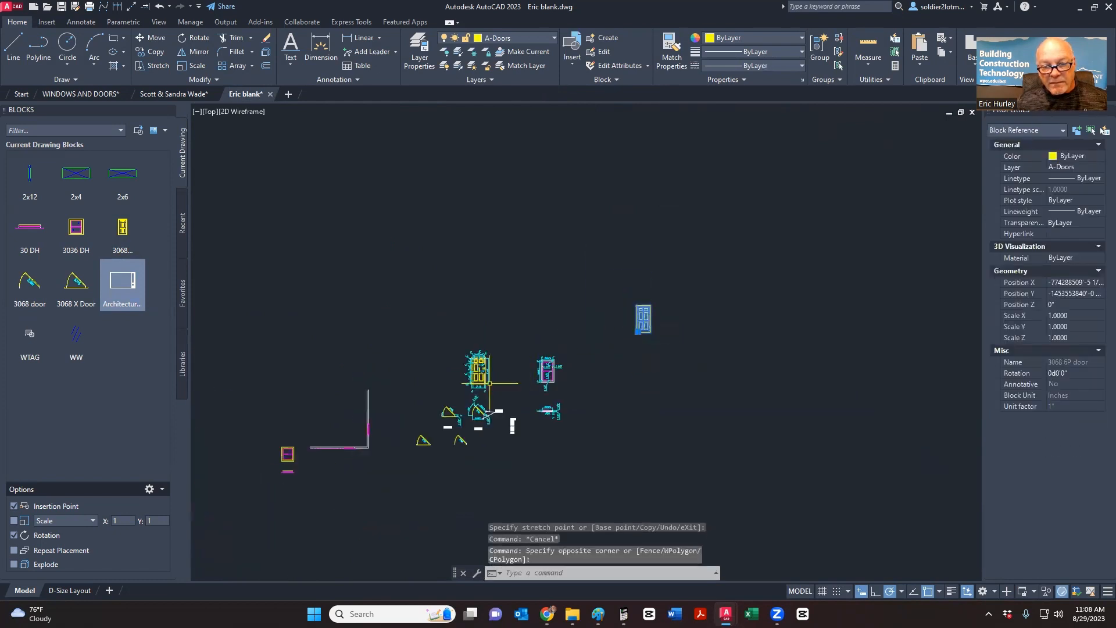
scroll(489, 382, "up", 5)
scroll(465, 401, "down", 5)
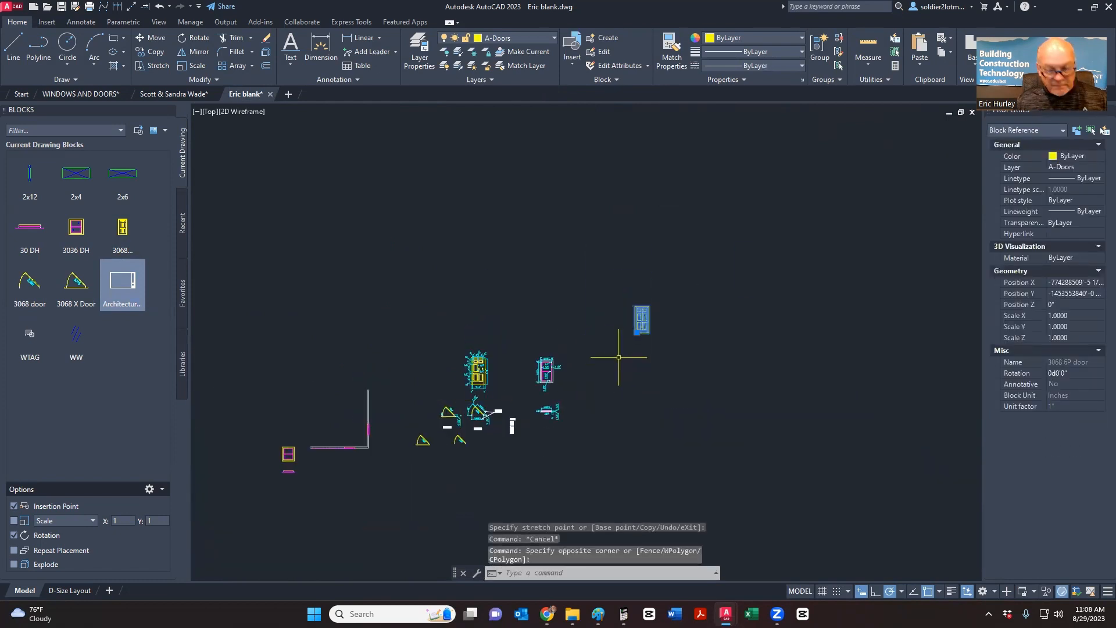
left_click(638, 331)
scroll(507, 376, "up", 3)
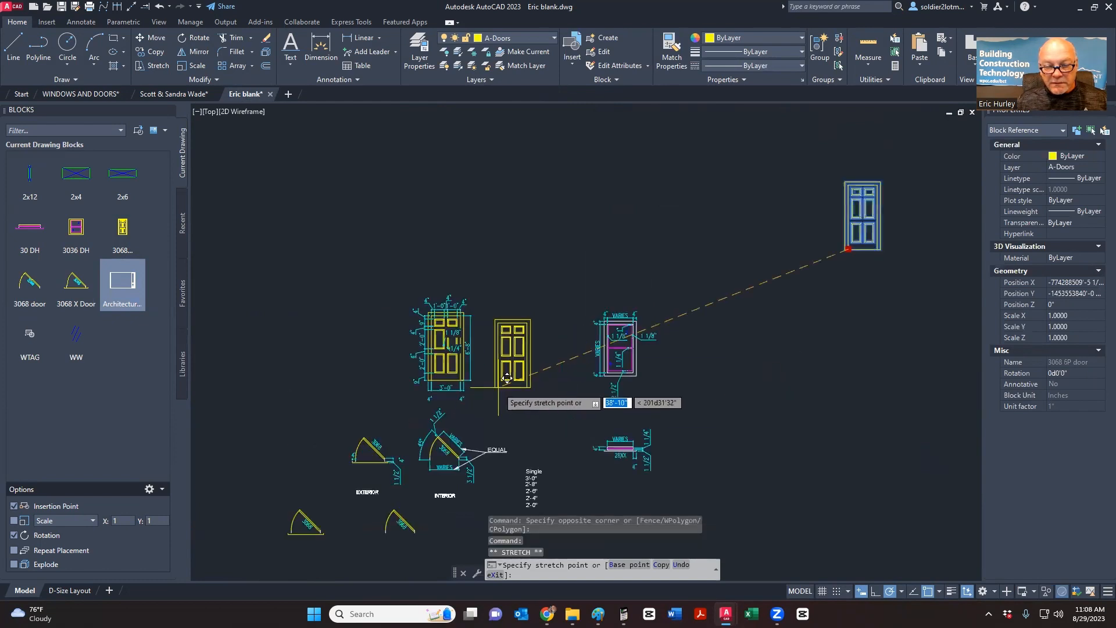
key("Escape")
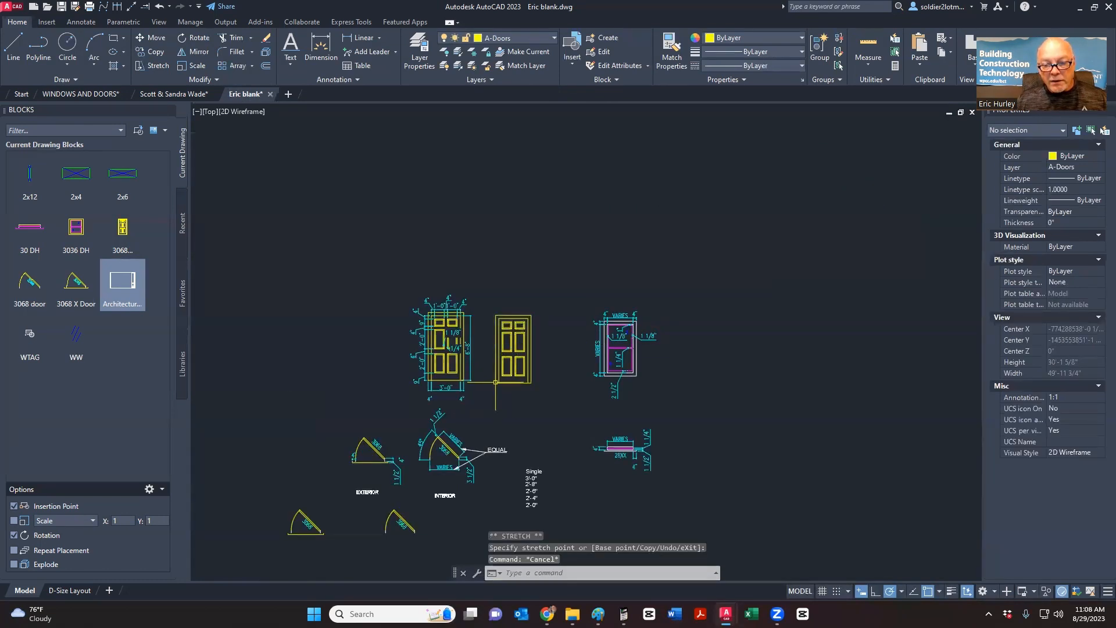
scroll(578, 511, "up", 4)
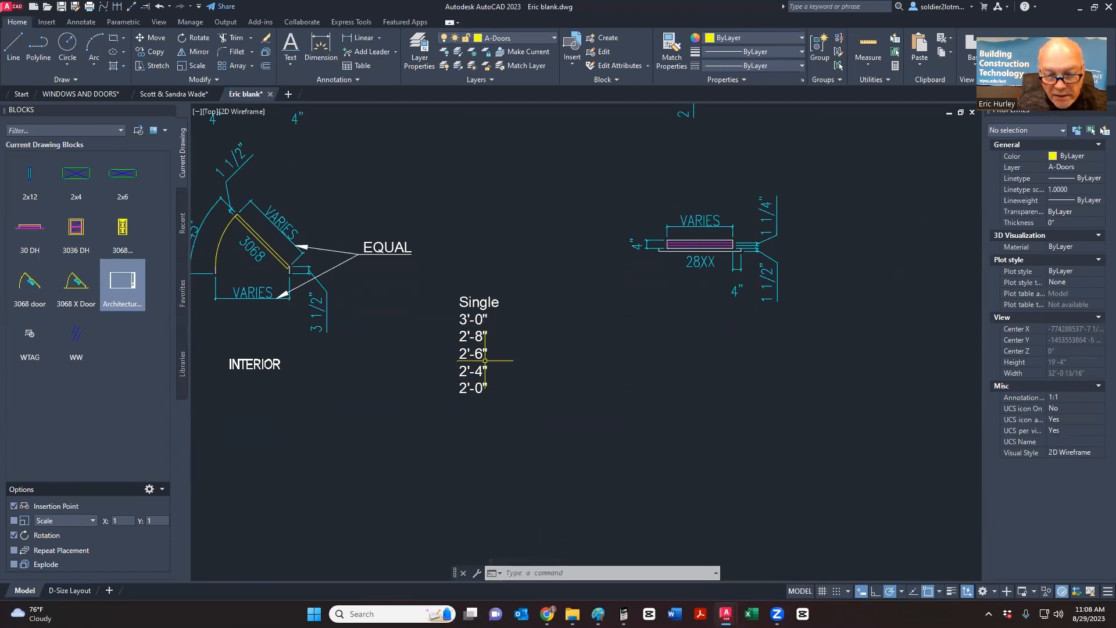
scroll(454, 365, "up", 2)
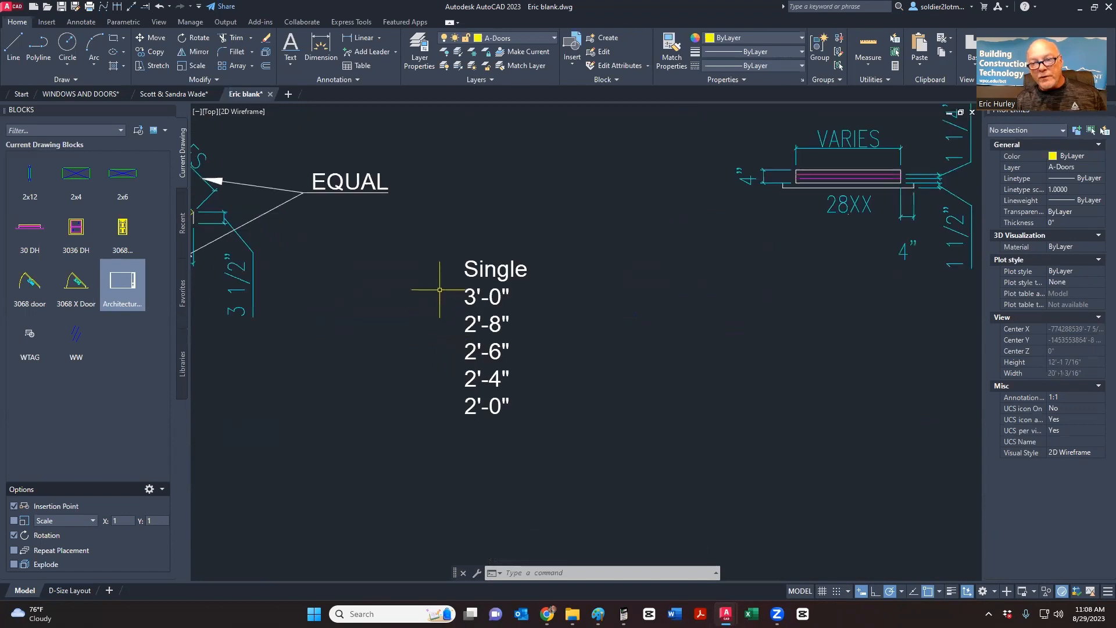
scroll(443, 257, "down", 6)
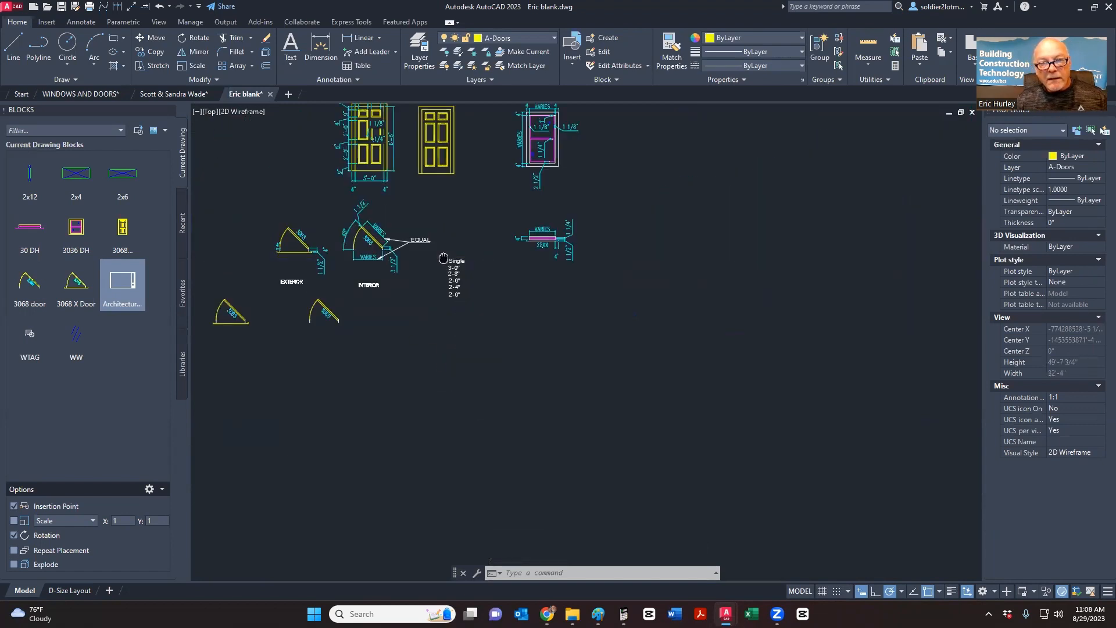
scroll(462, 210, "up", 6)
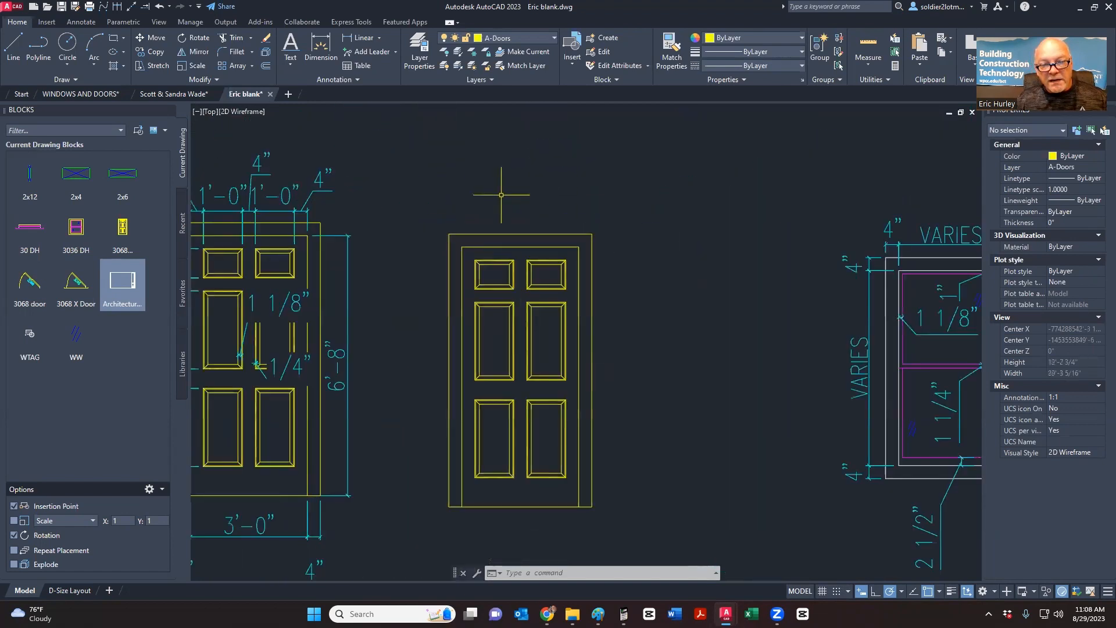
scroll(475, 300, "down", 6)
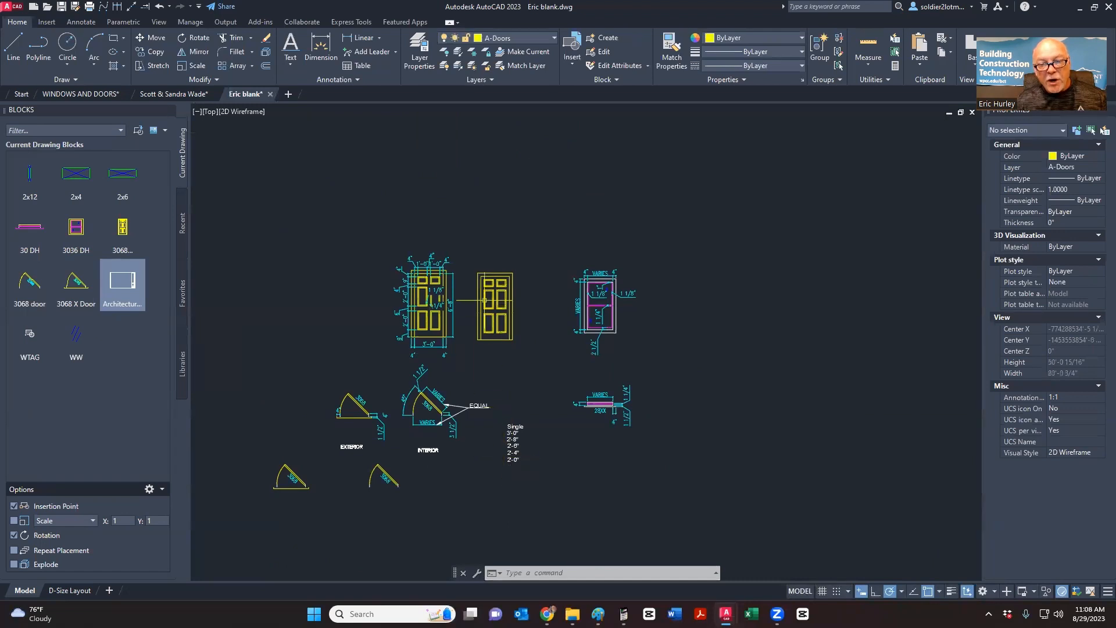
scroll(485, 300, "up", 4)
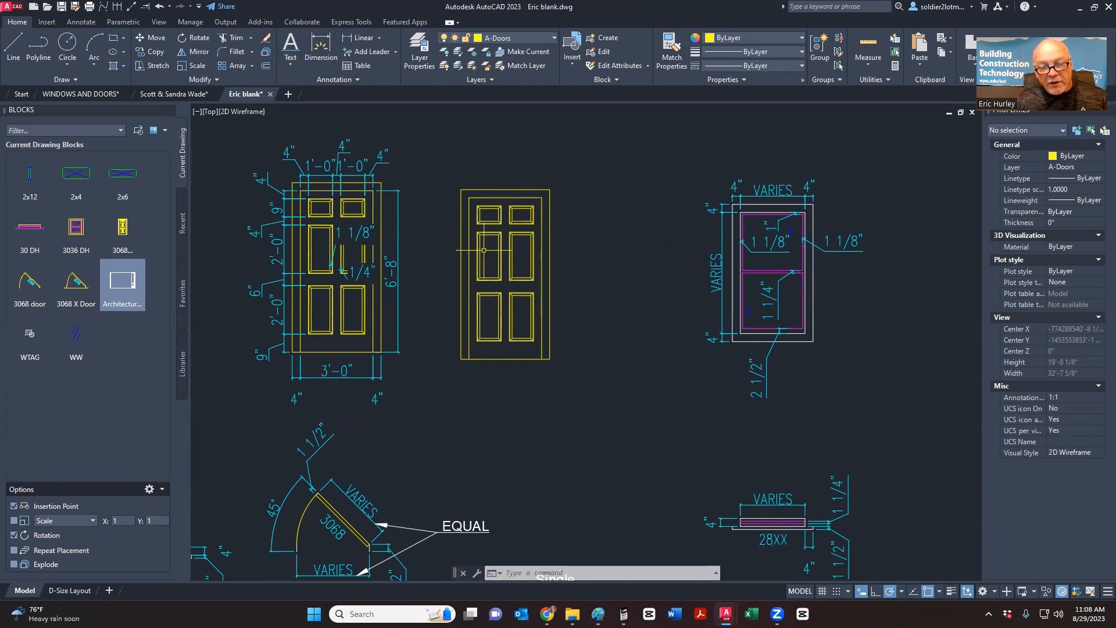
scroll(481, 249, "up", 2)
middle_click_drag(520, 227, 722, 245)
middle_click_drag(499, 202, 532, 235)
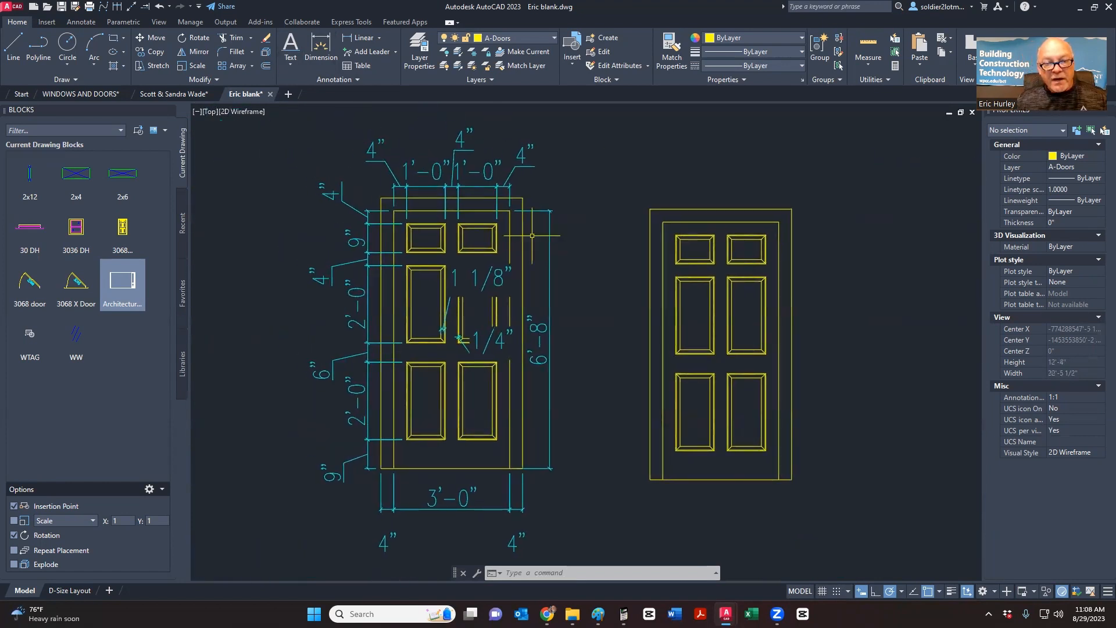
left_click(485, 176)
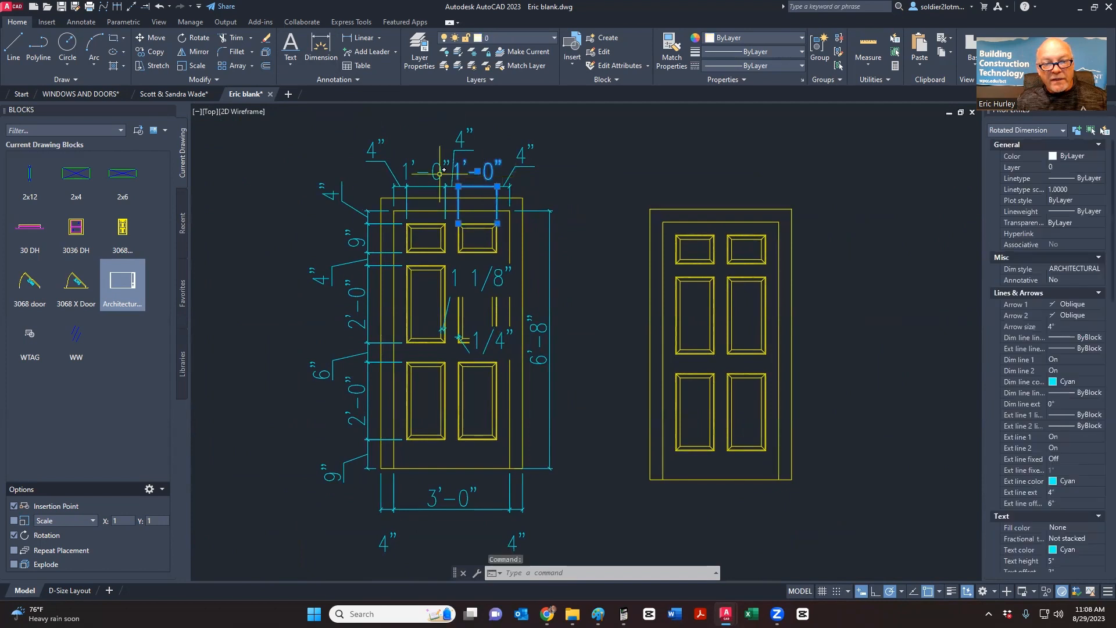
left_click(438, 175)
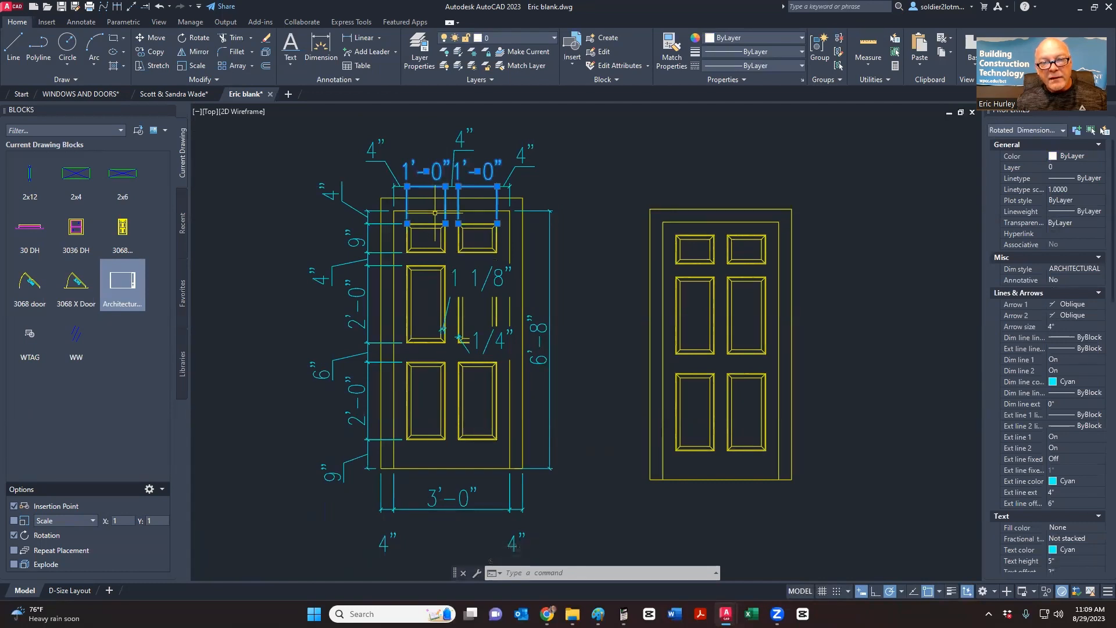
key("Escape")
key("Escape")
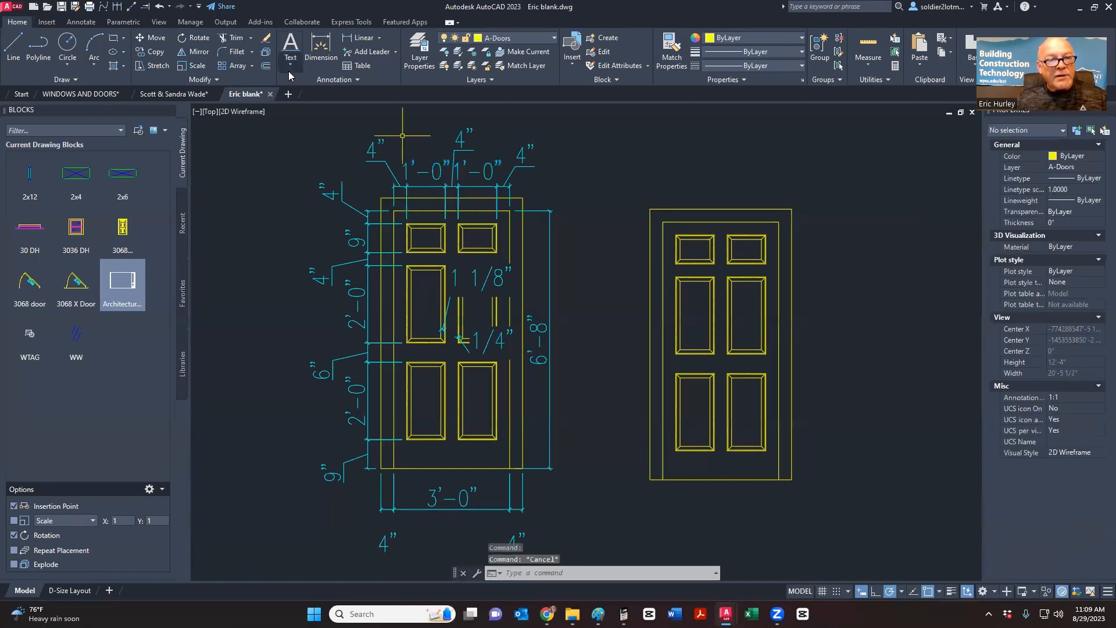
- Add a multileader at the reference door's top dimensions with the note text 'VARRIE'
left_click(395, 54)
left_click(375, 73)
middle_click_drag(403, 115, 384, 233)
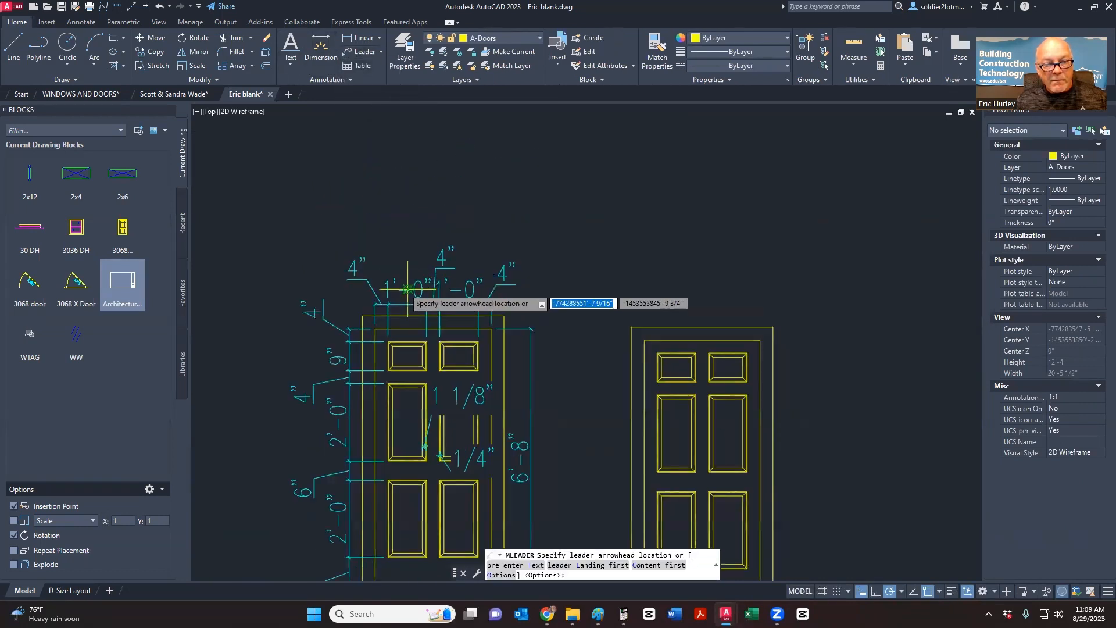
left_click(408, 289)
left_click(437, 183)
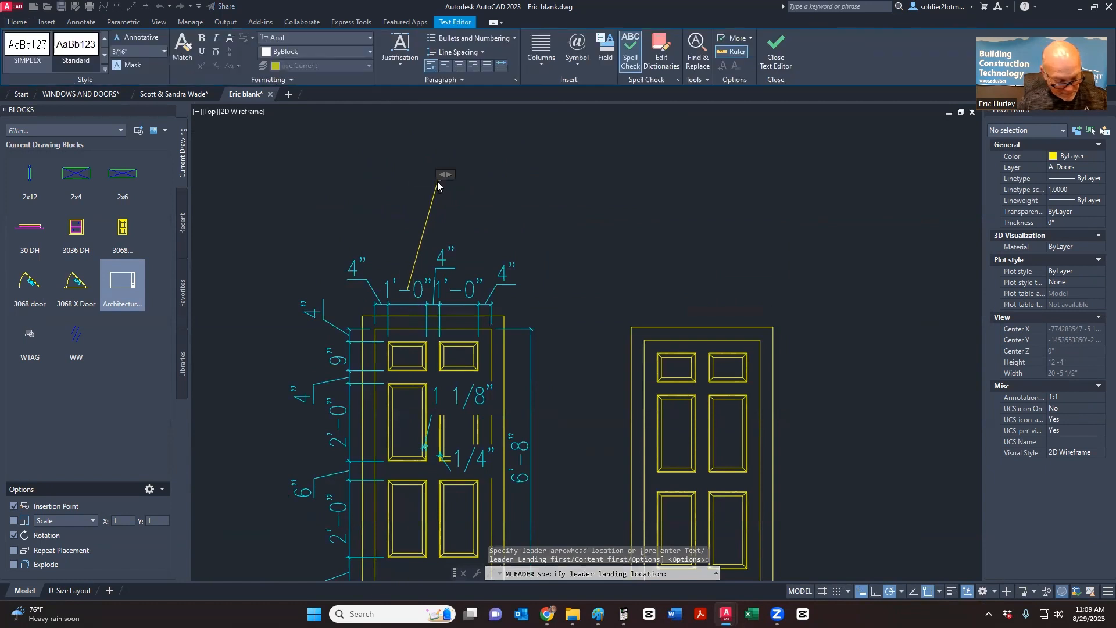
type("VARRIE")
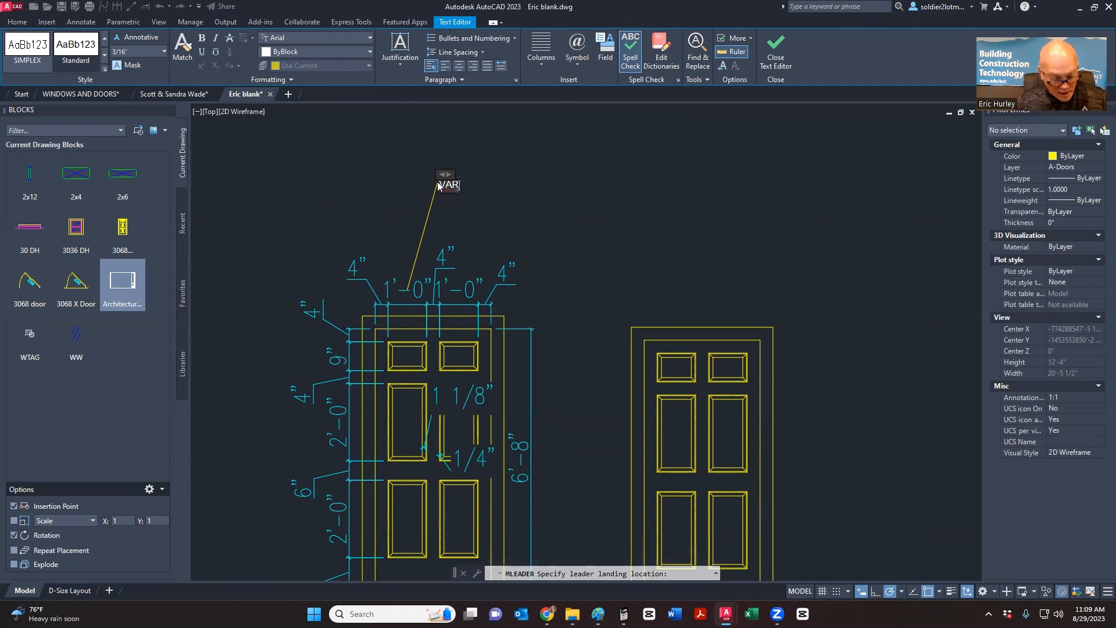
left_click(480, 226)
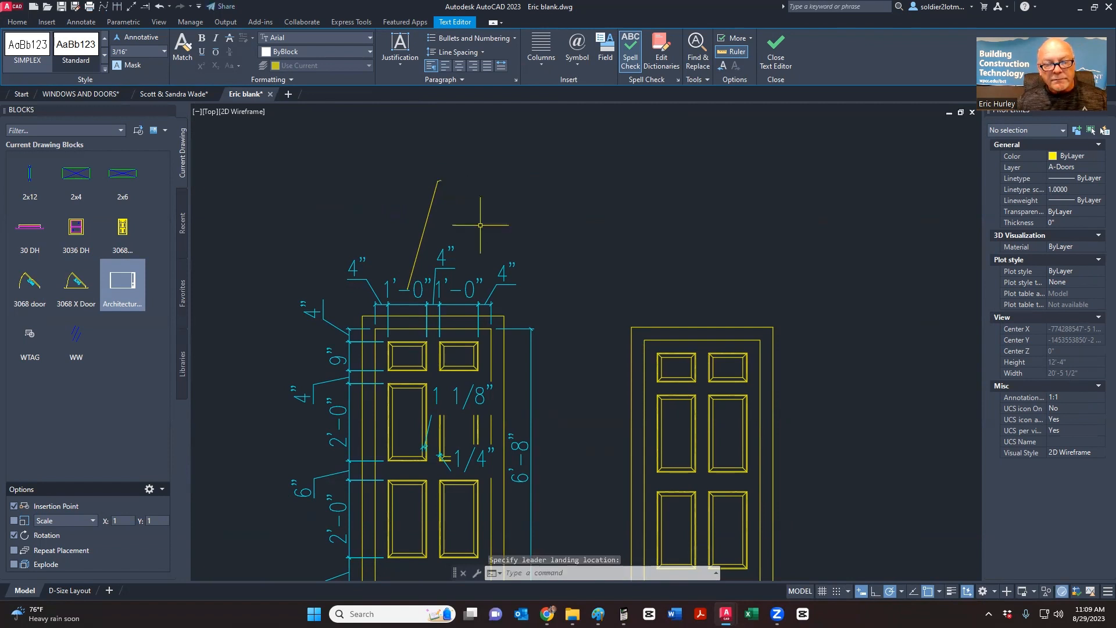
- Try Match Properties on the leader note, then cancel it
left_click(658, 52)
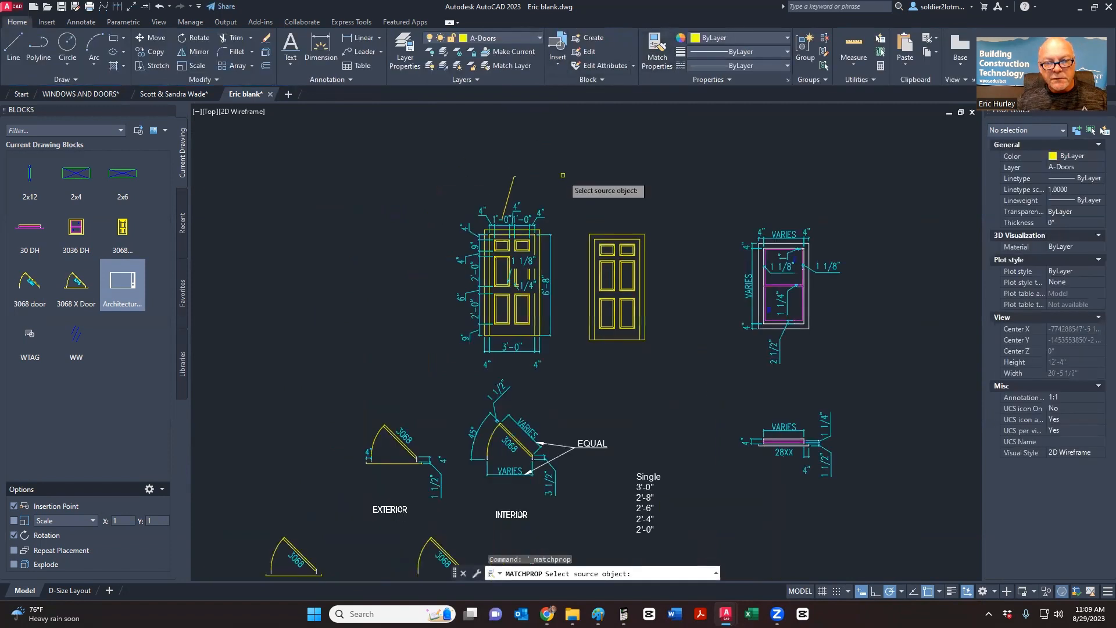
scroll(567, 177, "down", 4)
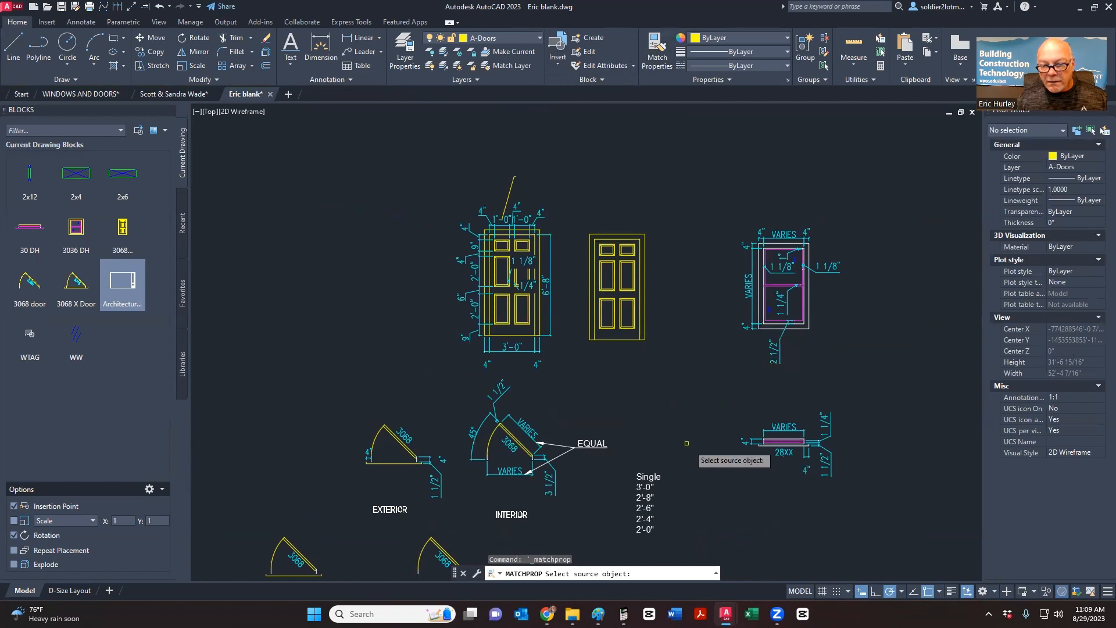
scroll(560, 429, "down", 6)
scroll(546, 426, "up", 6)
scroll(526, 141, "up", 3)
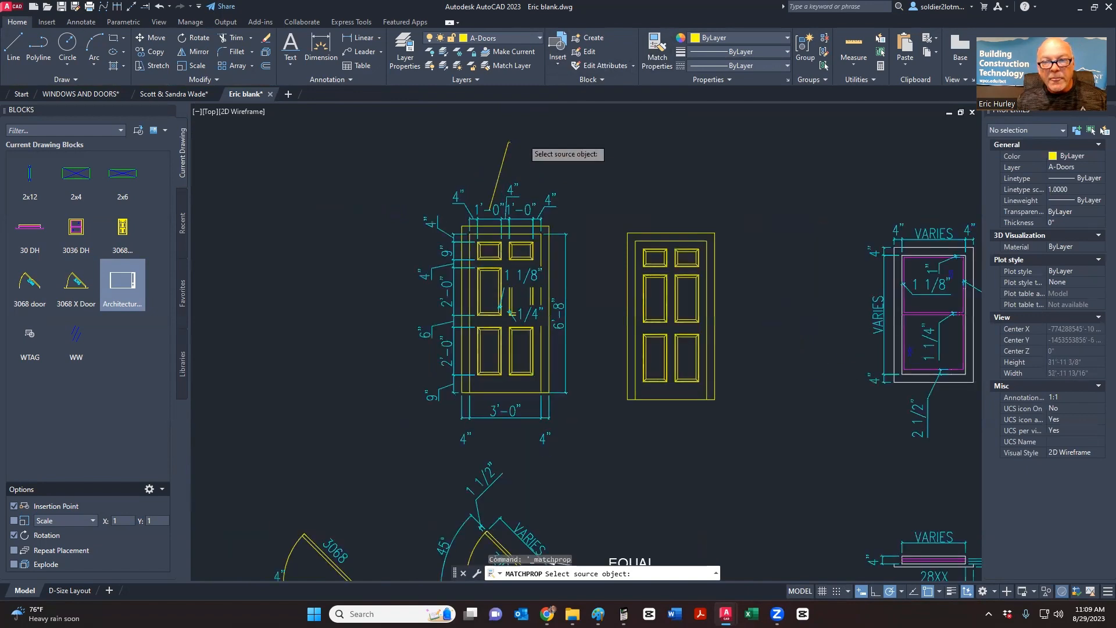
key("Escape")
- Select the VARY note and attempt to scale it, then cancel
left_click(528, 145)
left_click(489, 170)
left_click(196, 65)
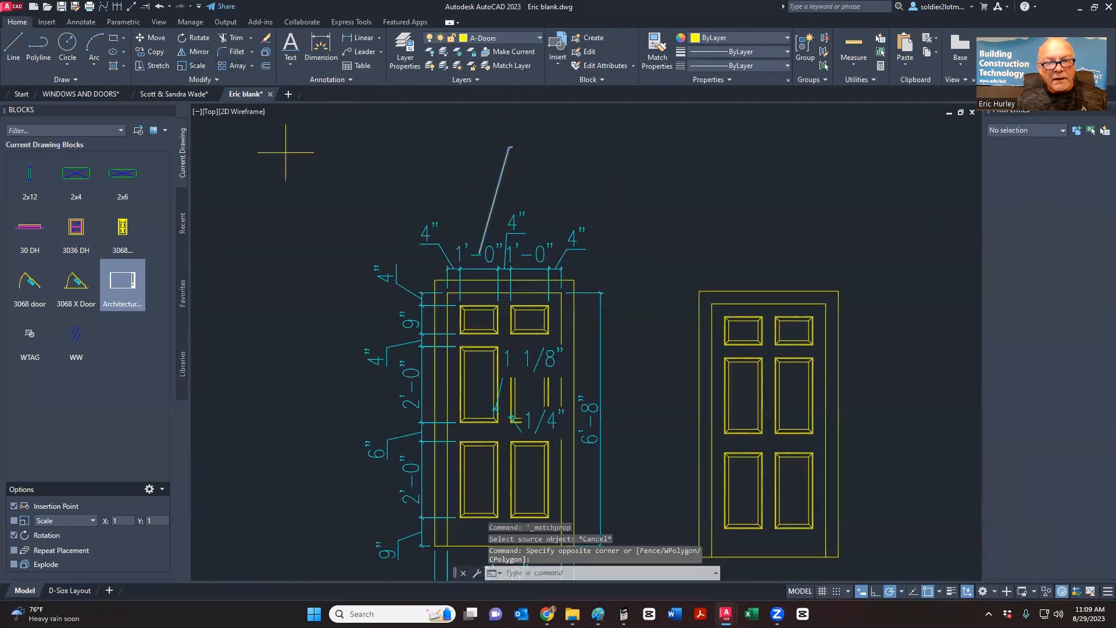
scroll(491, 250, "up", 3)
left_click(460, 263)
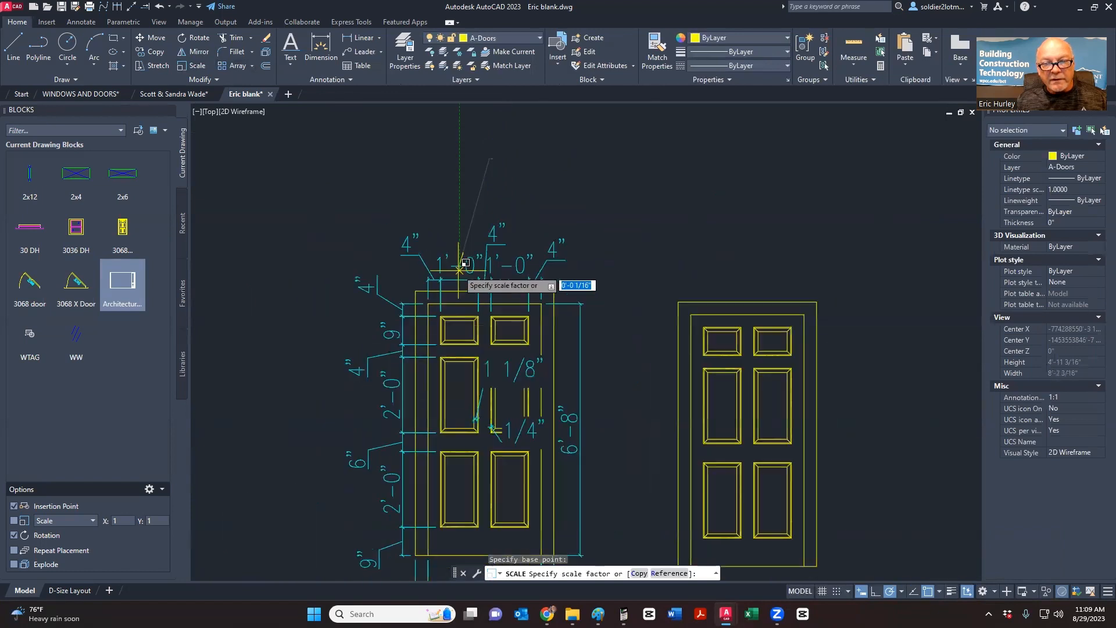
scroll(461, 262, "down", 4)
scroll(542, 205, "down", 5)
scroll(372, 465, "down", 3)
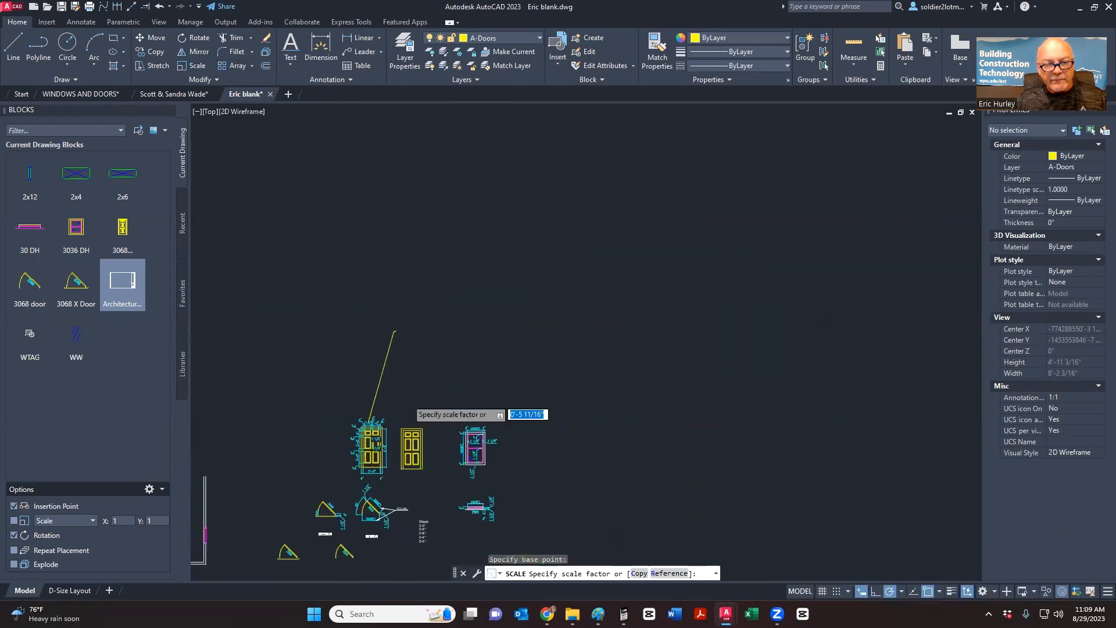
scroll(519, 315, "down", 3)
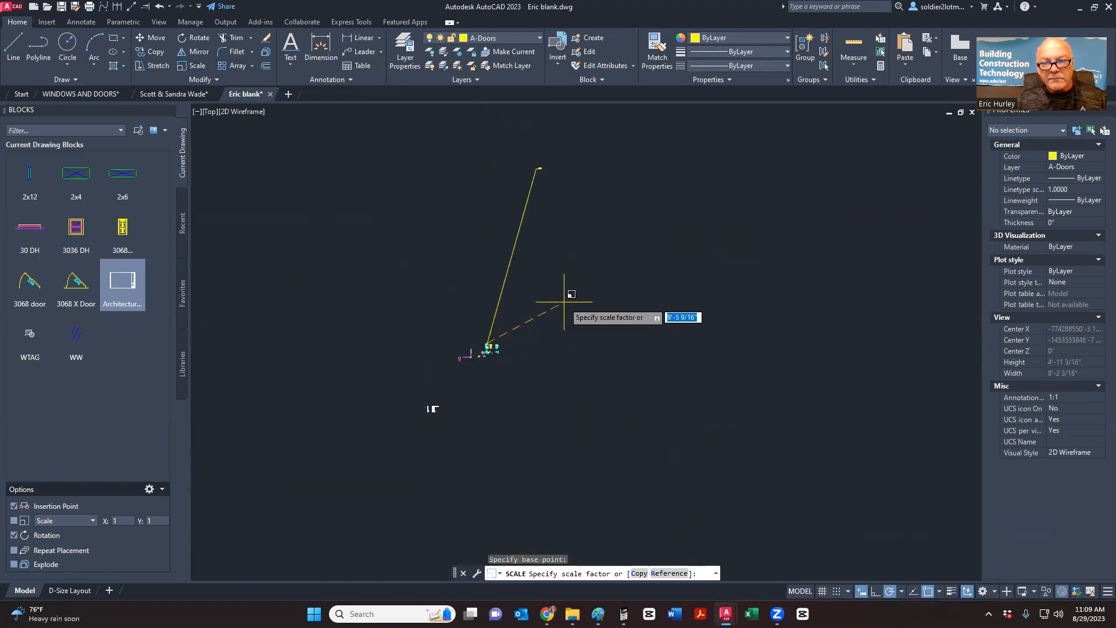
key("Escape")
- Window-select the VARY note and start moving it, then cancel and clear the selection
left_click(551, 251)
left_click(548, 235)
scroll(537, 225, "up", 5)
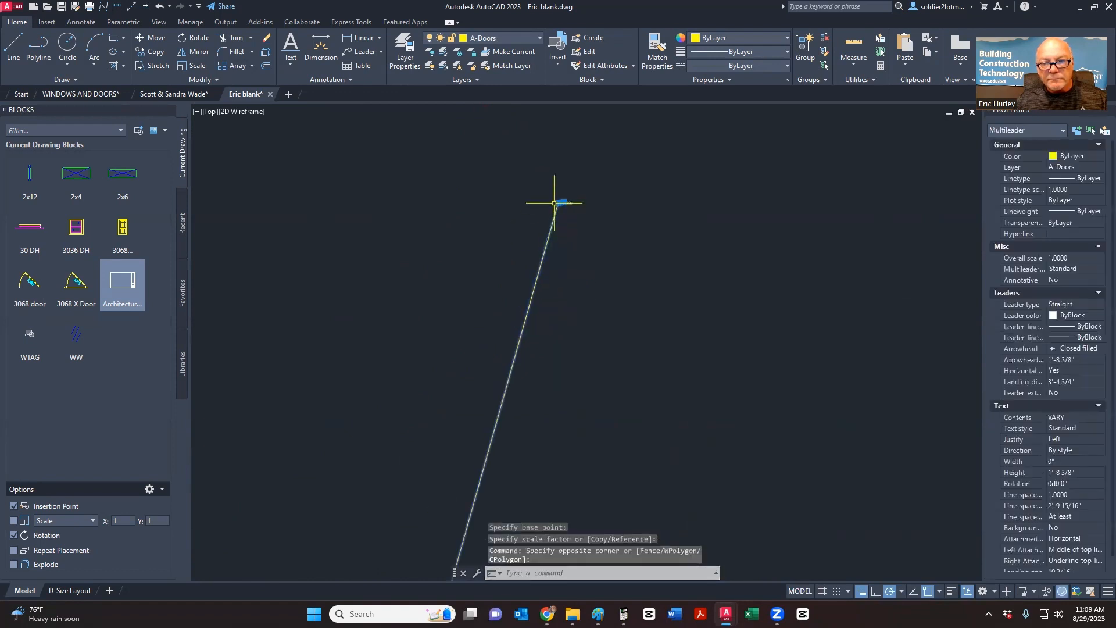
left_click(558, 203)
scroll(556, 204, "down", 5)
scroll(528, 286, "up", 5)
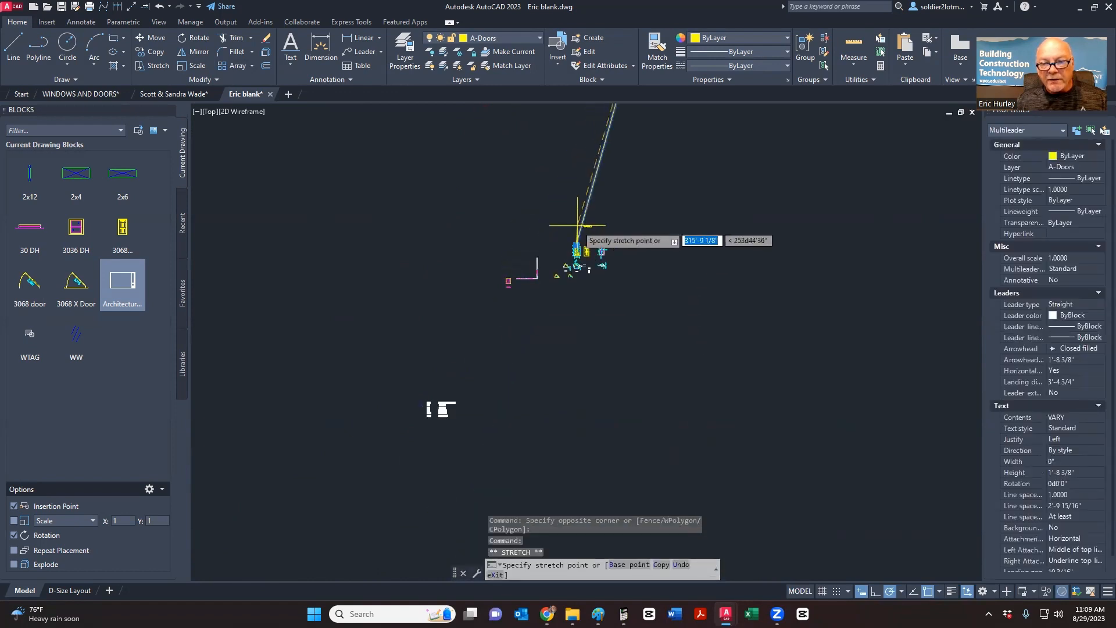
scroll(584, 227, "up", 4)
key("Escape")
- Grip-stretch the VARY text higher above the reference door, then deselect it
scroll(593, 256, "up", 5)
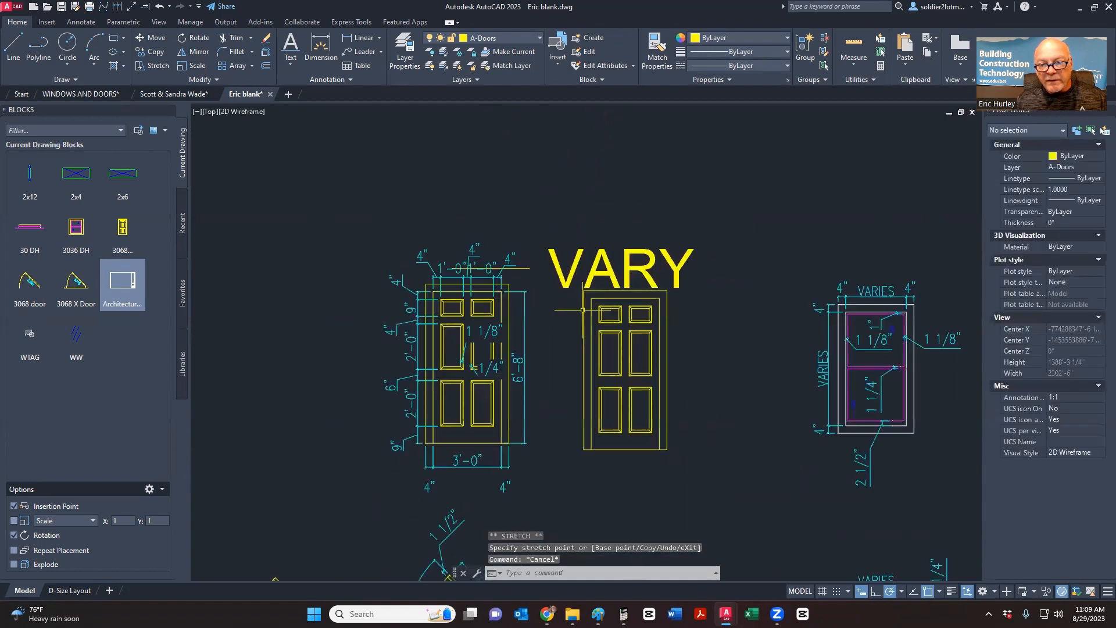
left_click(542, 236)
left_click(528, 211)
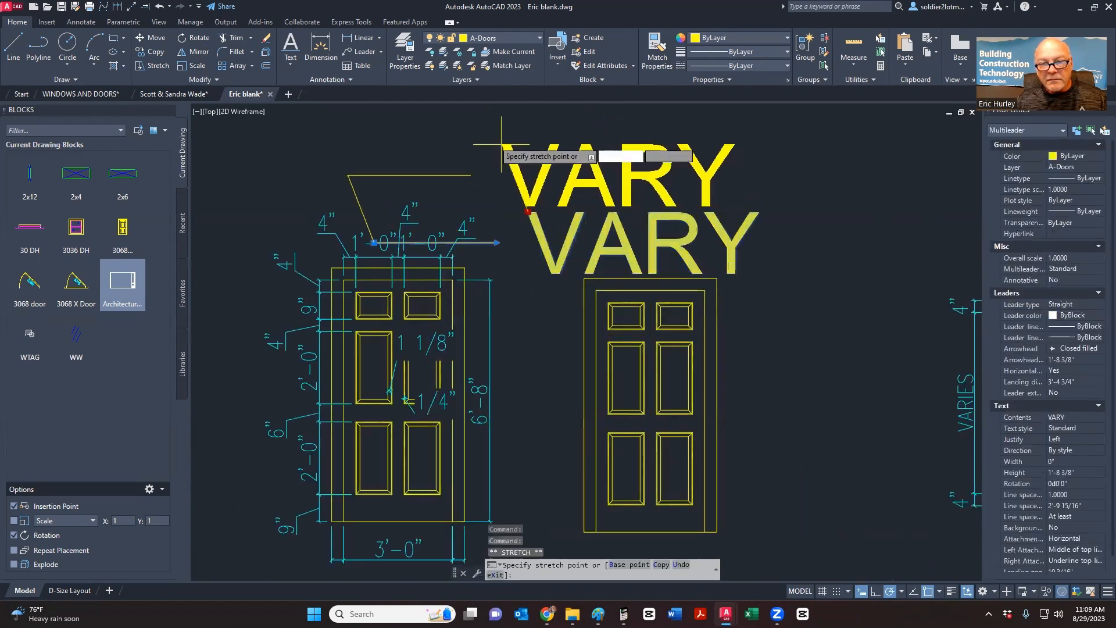
middle_click_drag(471, 129, 497, 186)
left_click(507, 144)
key("Escape")
- Recentre the view on the doors and reselect the VARY note
scroll(530, 204, "down", 4)
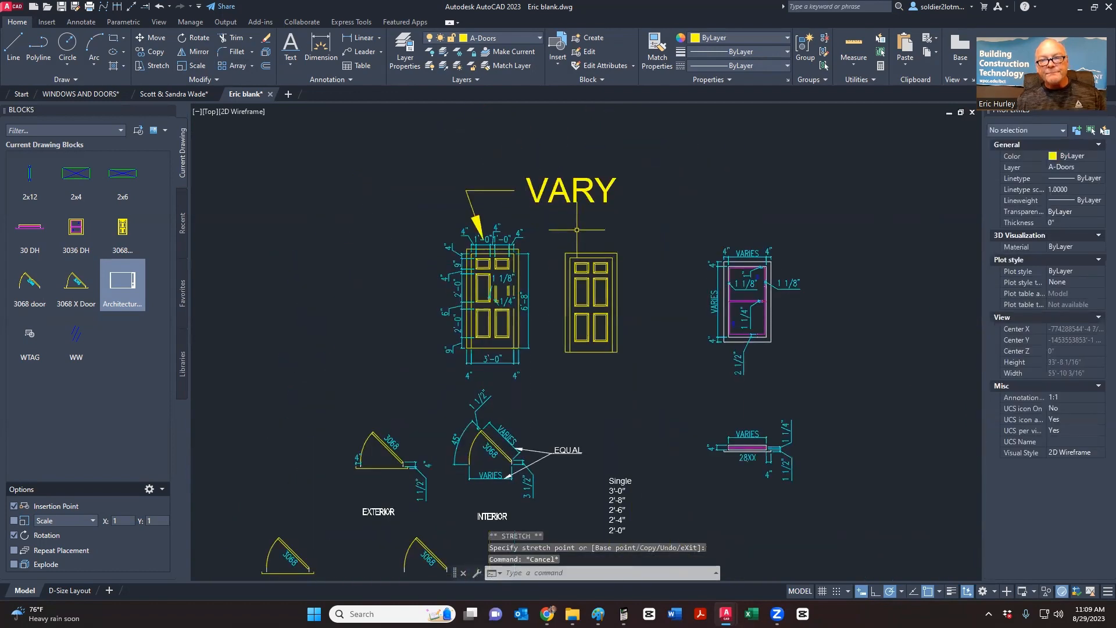
middle_click_drag(576, 229, 525, 182)
scroll(460, 210, "up", 2)
scroll(458, 208, "down", 2)
scroll(455, 203, "up", 2)
left_click(420, 158)
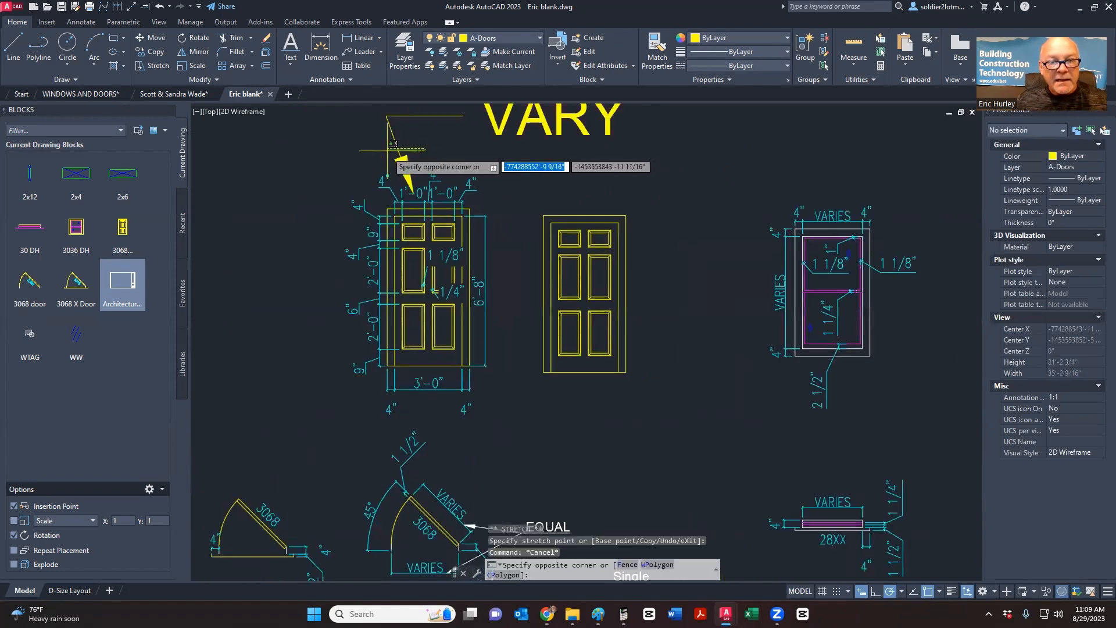
left_click(386, 149)
middle_click_drag(440, 175, 456, 242)
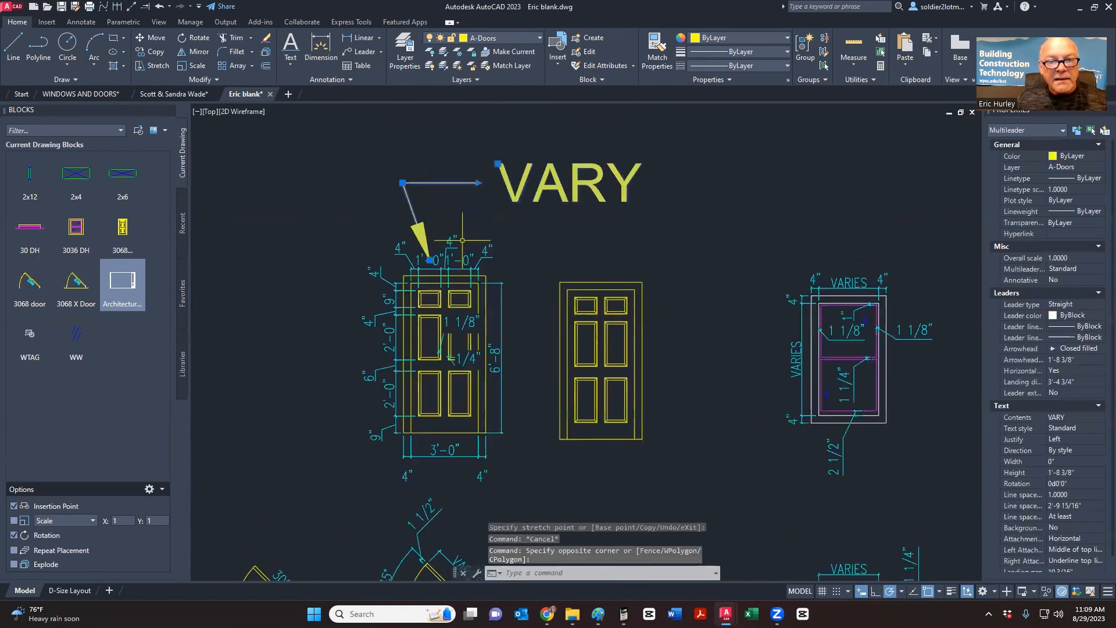
left_click(381, 52)
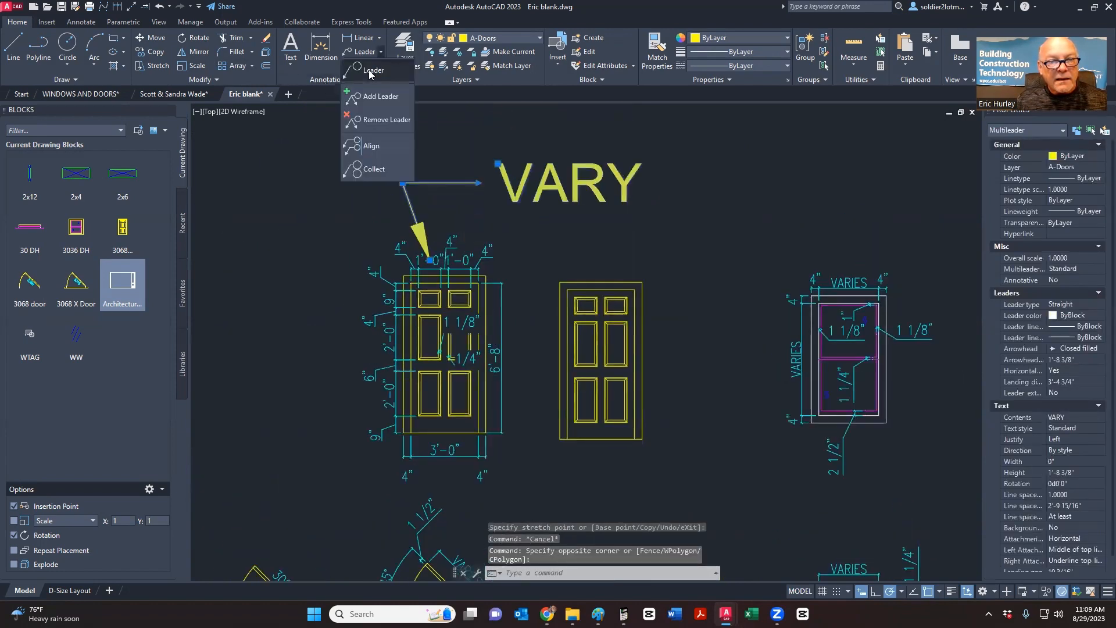
- Add a second VARY leader arrow pointing at the other top 1'-0" panel dimension
left_click(366, 102)
scroll(462, 250, "up", 2)
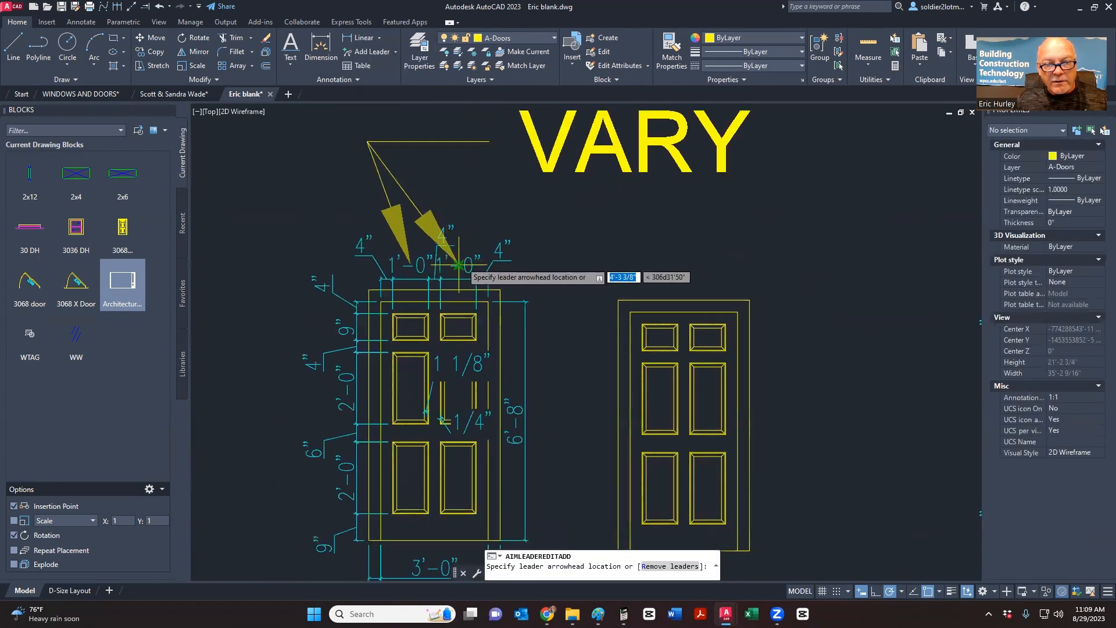
left_click(470, 251)
scroll(472, 250, "up", 3)
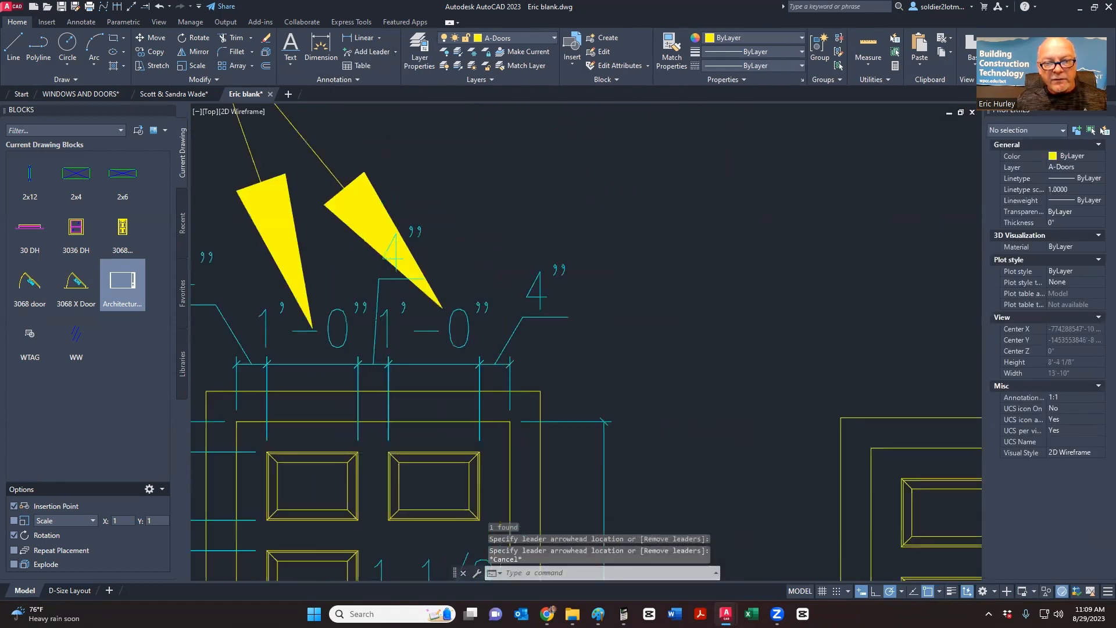
scroll(472, 256, "down", 3)
key("Escape")
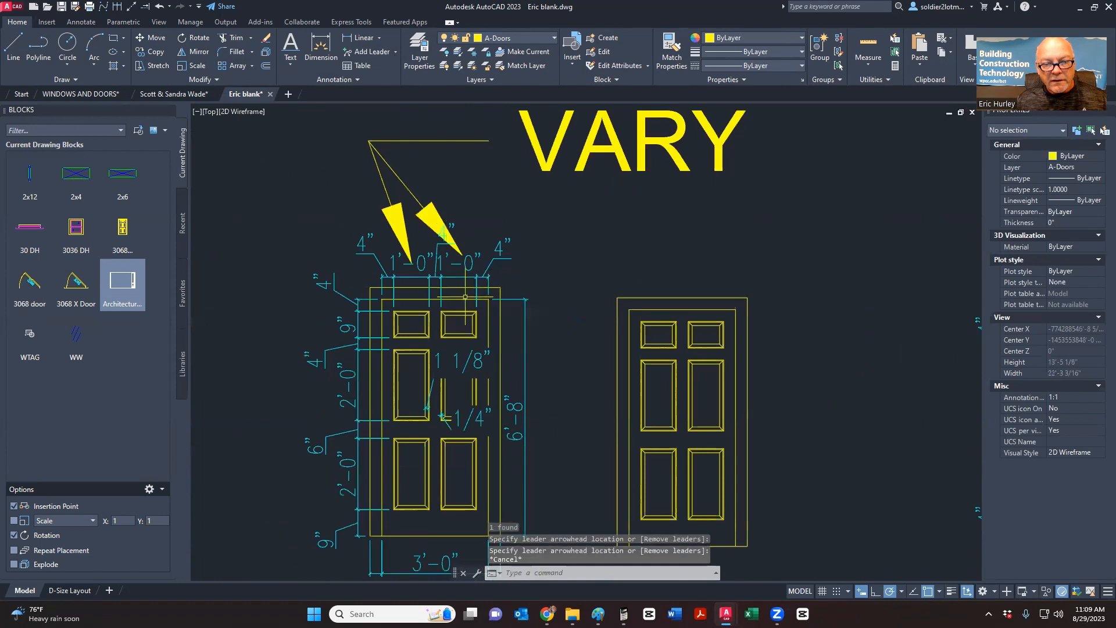
scroll(465, 296, "down", 15)
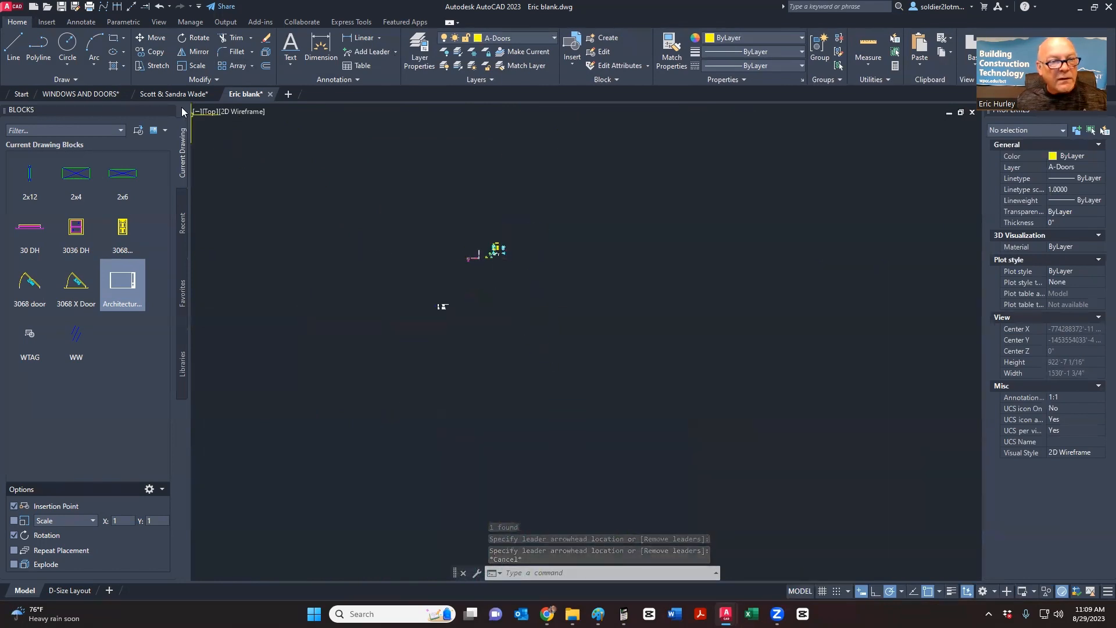
left_click(96, 94)
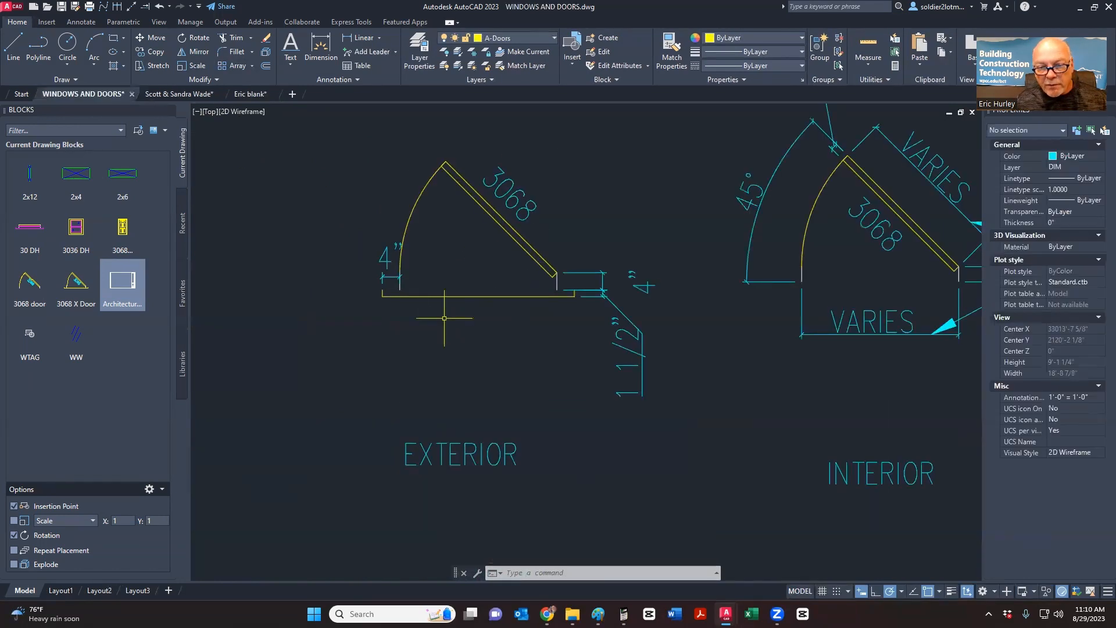
- Zoom and pan along the door elevations labelled 2'-0" through 3'-0" and 3068 @ 45°
scroll(444, 318, "down", 10)
scroll(608, 373, "up", 8)
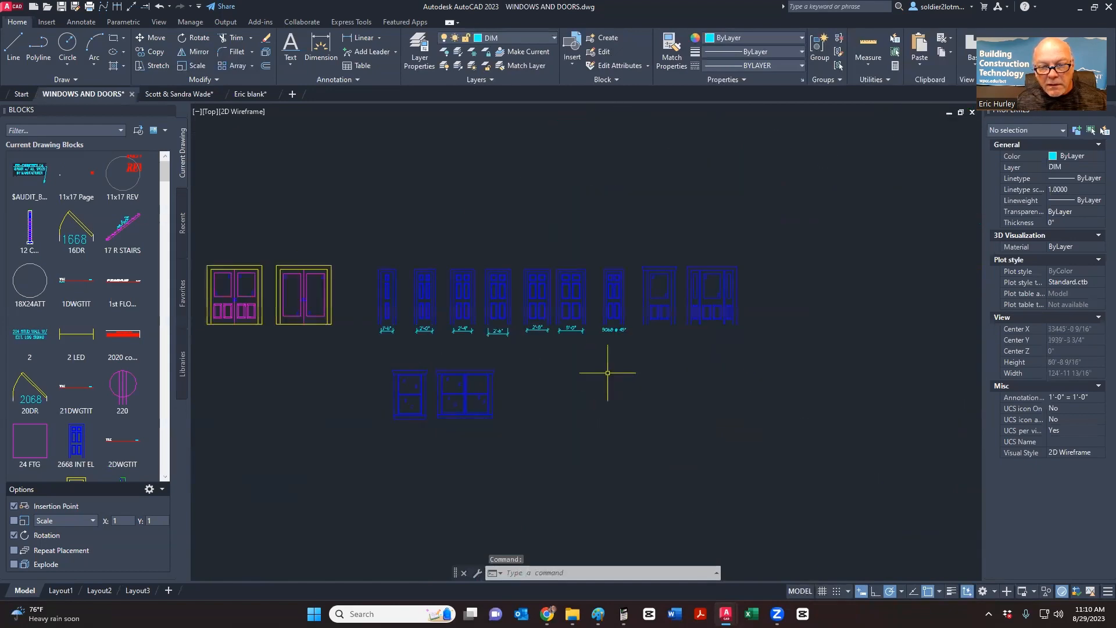
scroll(623, 269, "up", 6)
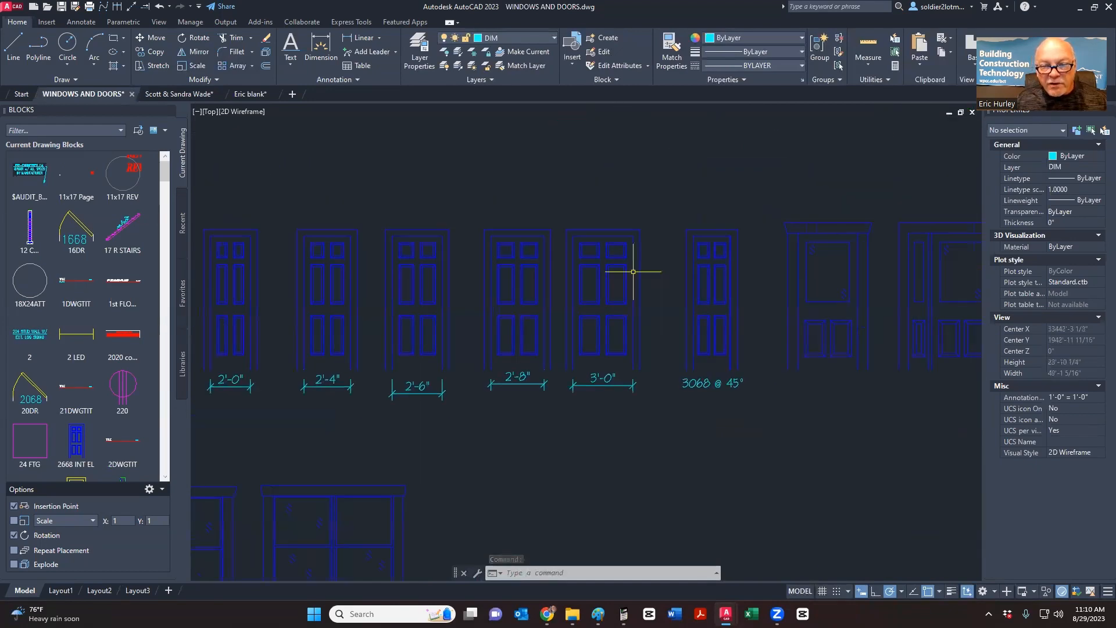
scroll(633, 271, "up", 4)
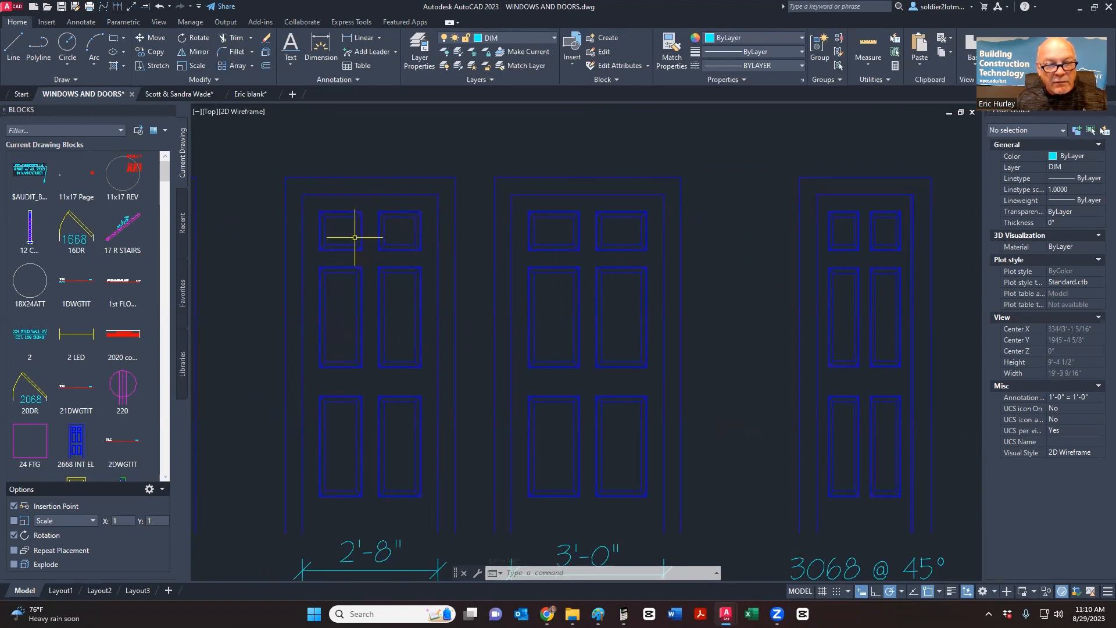
scroll(523, 278, "down", 1)
middle_click_drag(358, 279, 668, 301)
mouse_move(450, 296)
middle_mouse_down()
mouse_move(633, 295)
mouse_move(548, 287)
middle_mouse_up()
scroll(548, 283, "up", 2)
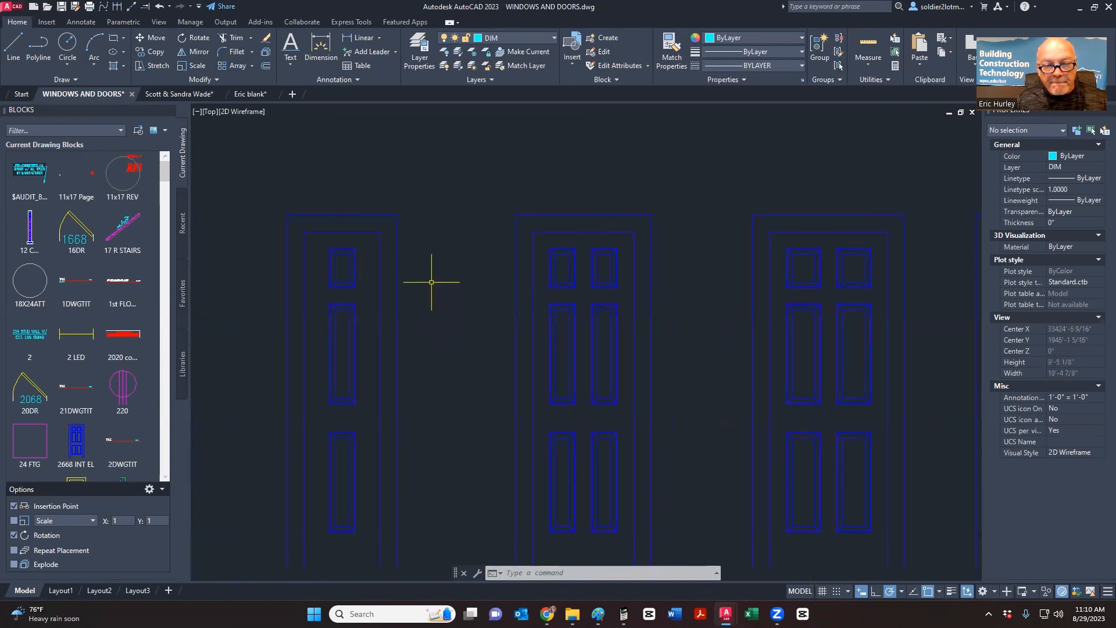
scroll(329, 285, "down", 5)
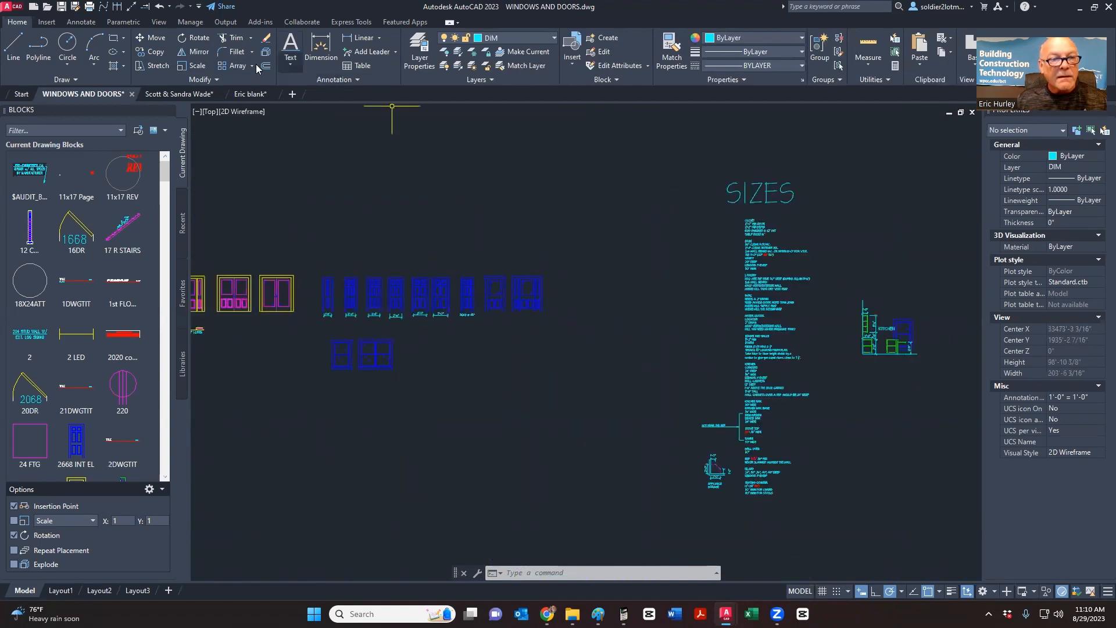
- In the Eric blank drawing, window-select the VARY multileader and delete it
left_click(240, 96)
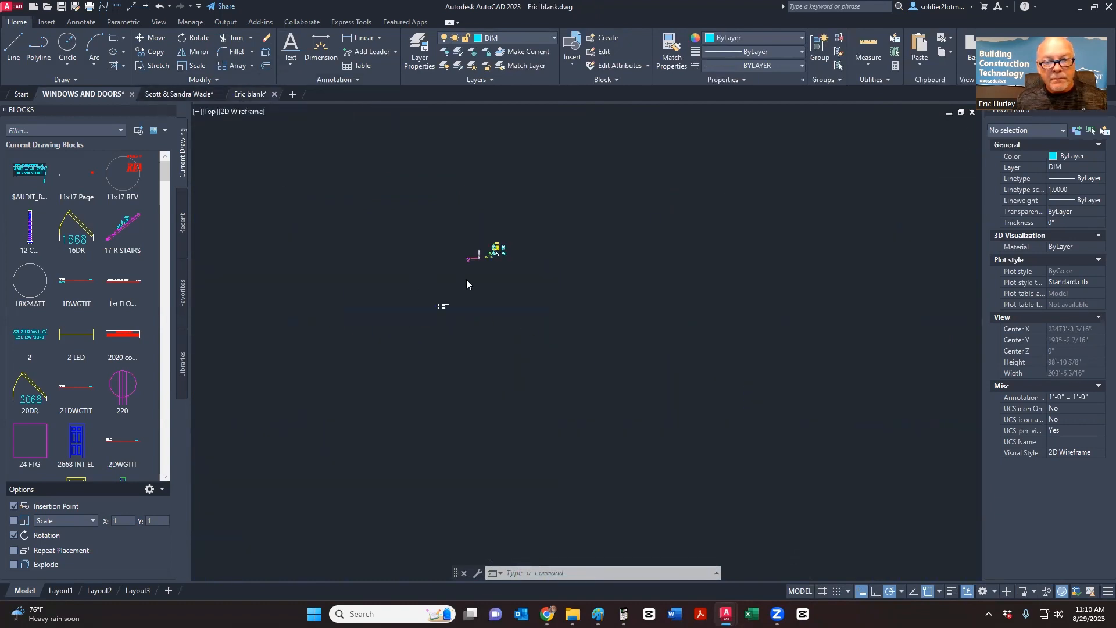
scroll(416, 346, "down", 2)
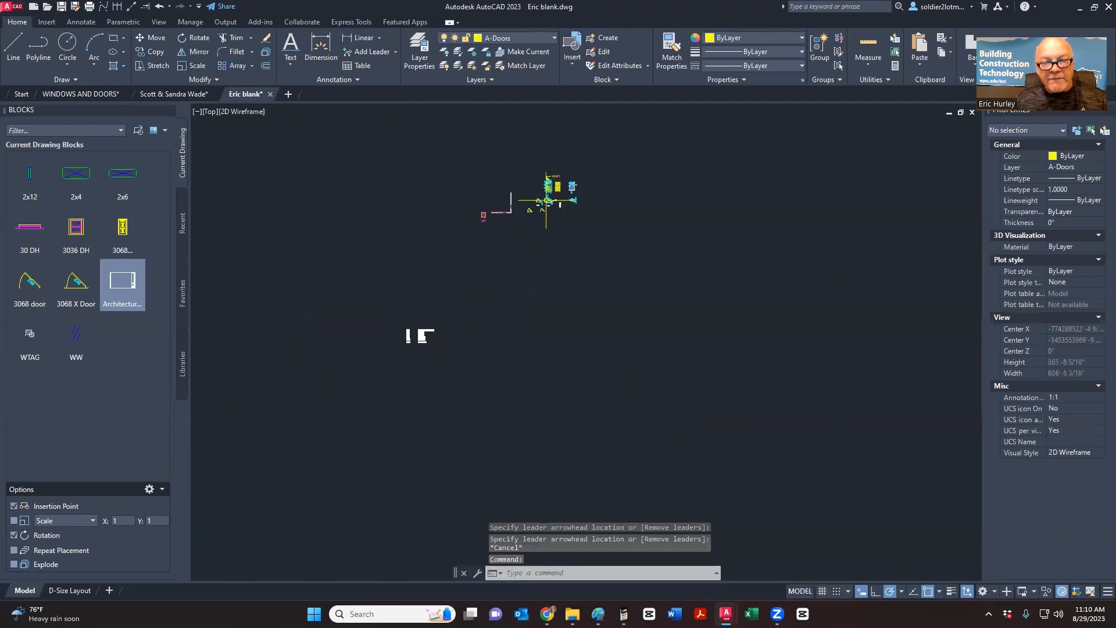
scroll(553, 195, "up", 4)
scroll(596, 314, "down", 3)
scroll(633, 320, "up", 6)
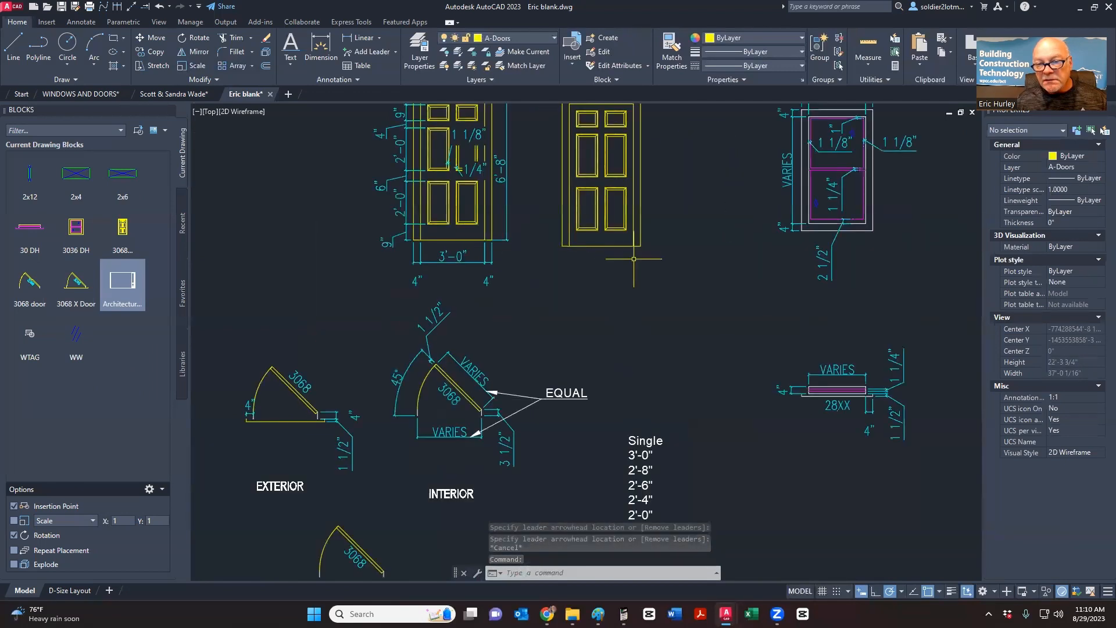
scroll(667, 281, "down", 1)
middle_click_drag(667, 282, 608, 311)
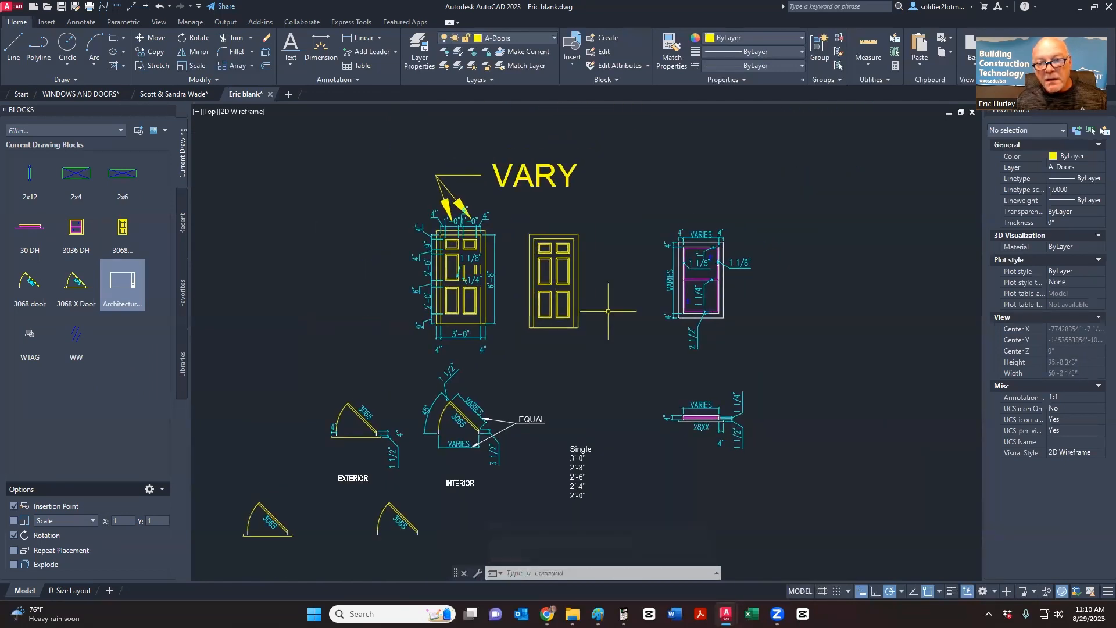
left_click(768, 139)
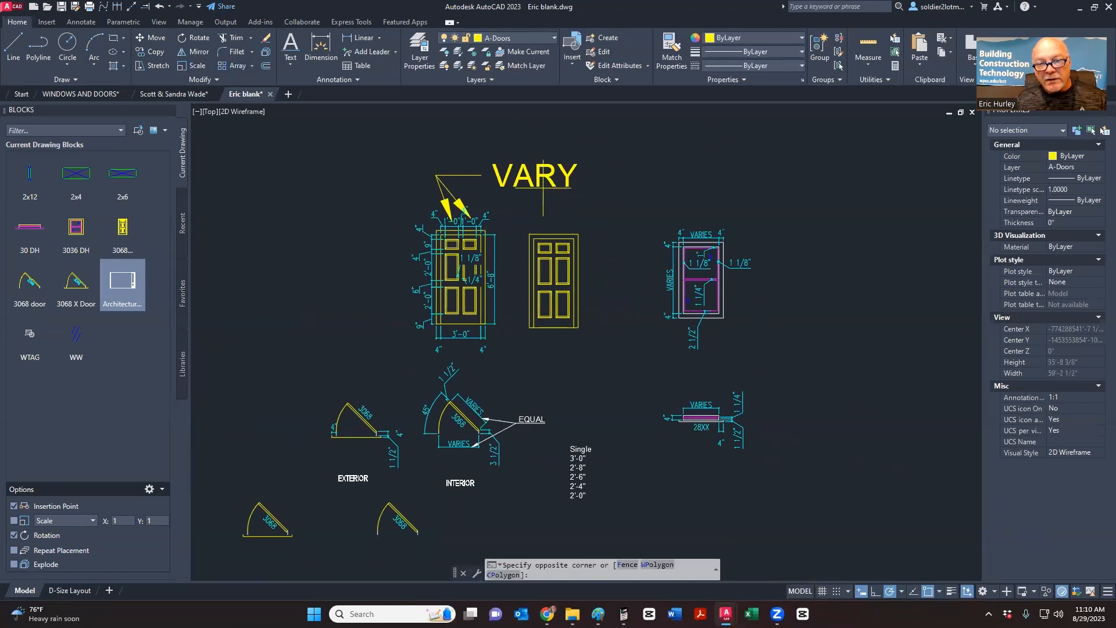
left_click(512, 215)
key("Delete")
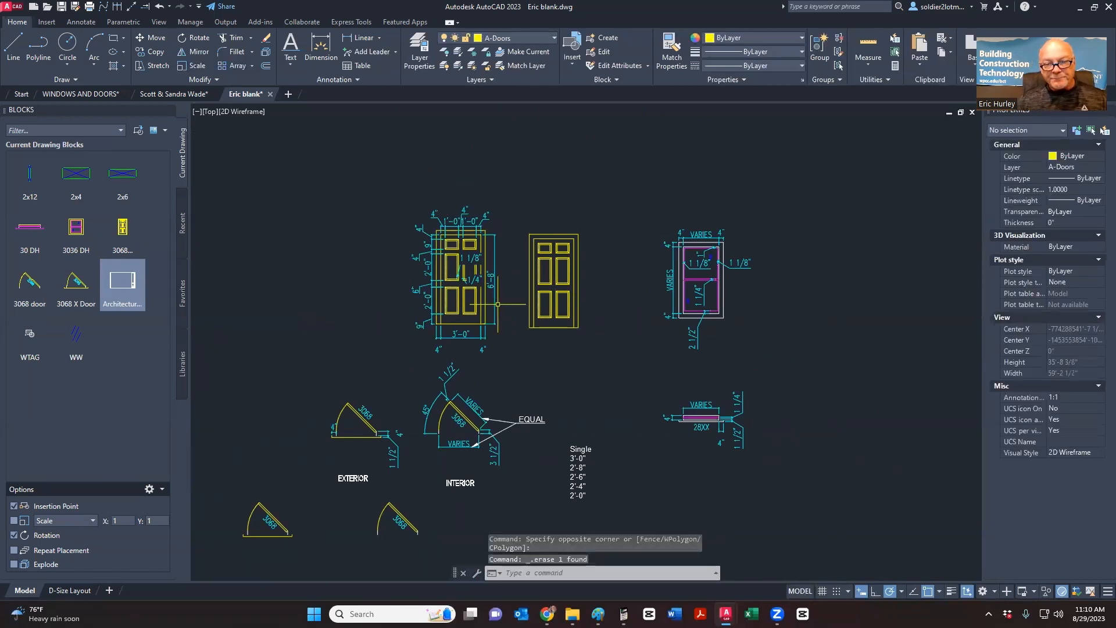
scroll(497, 279, "up", 3)
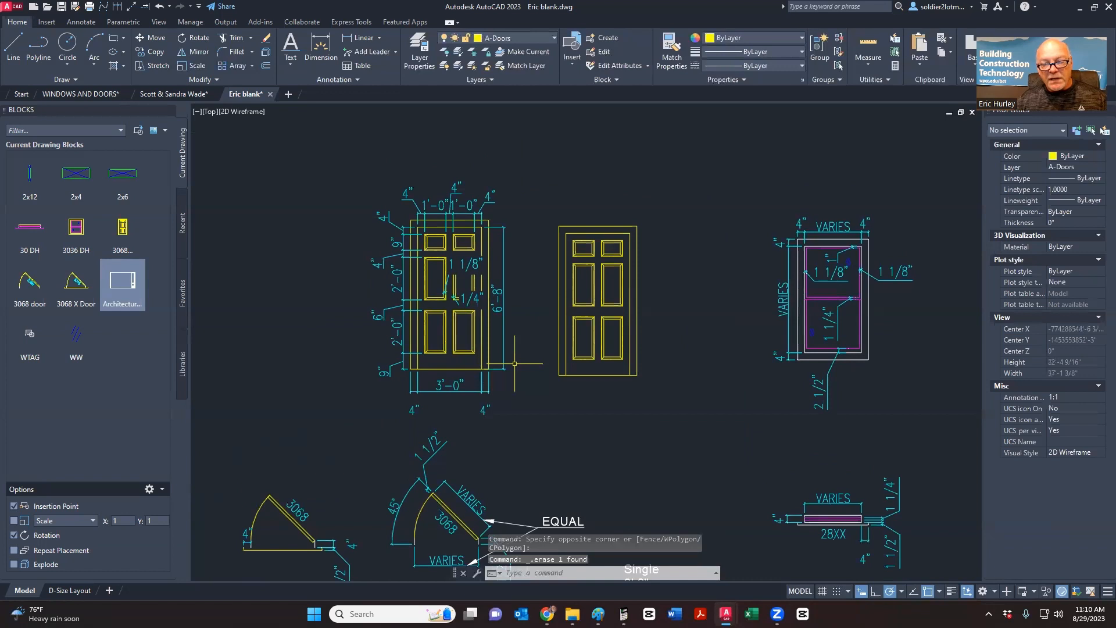